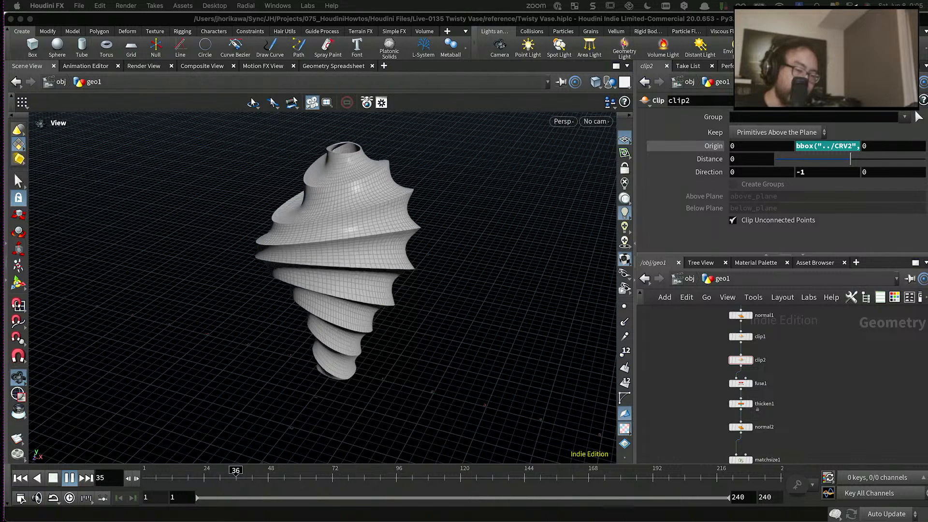
# - Stop the timeline playback and show the parameters of the CONTROLLER null
pyautogui.moveTo(436, 257); pyautogui.dragTo(377, 257)
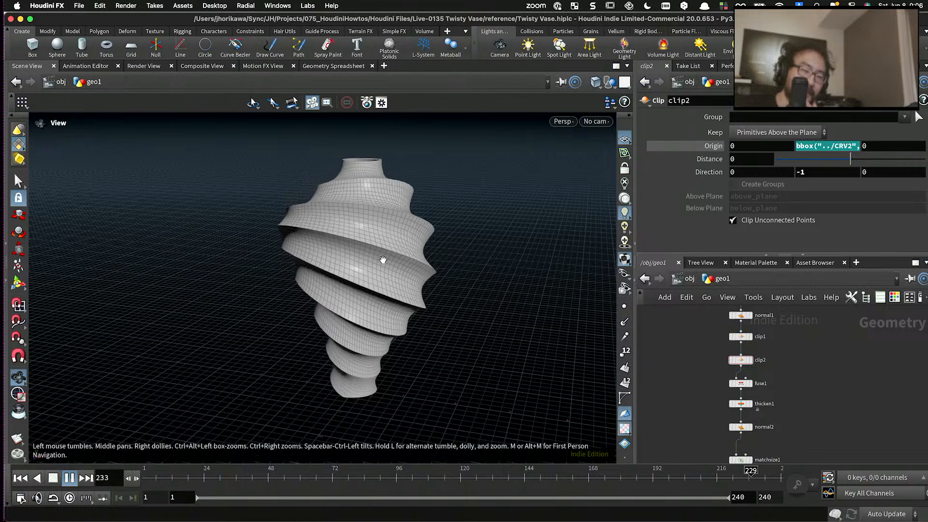
pyautogui.click(54, 478)
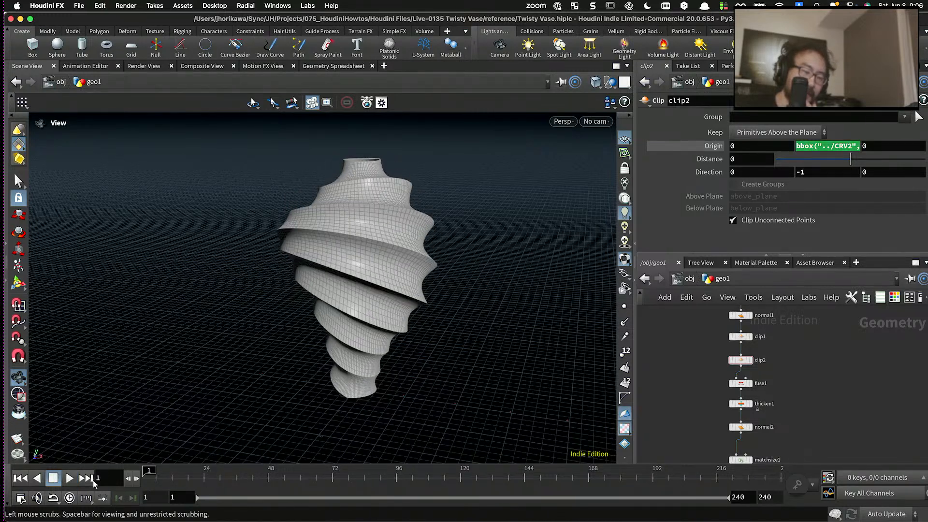
pyautogui.scroll(5, 677, 387)
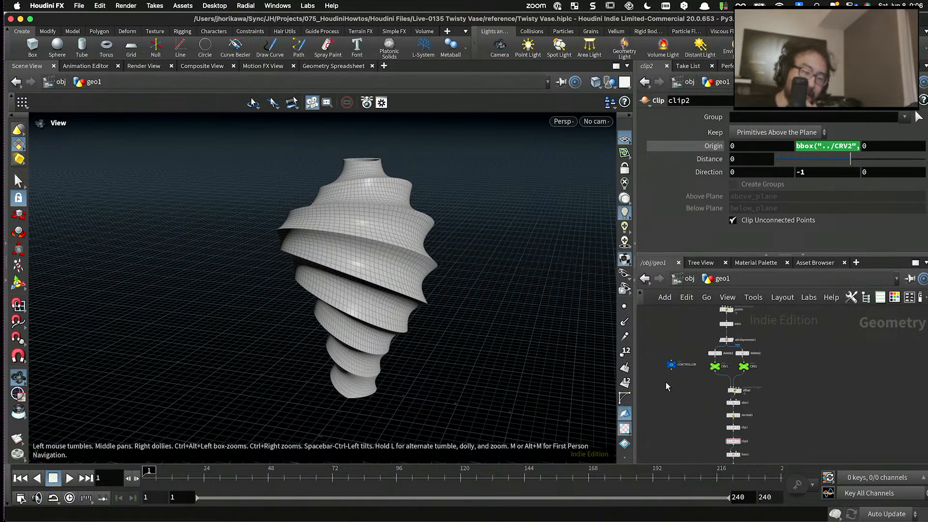
pyautogui.click(667, 351)
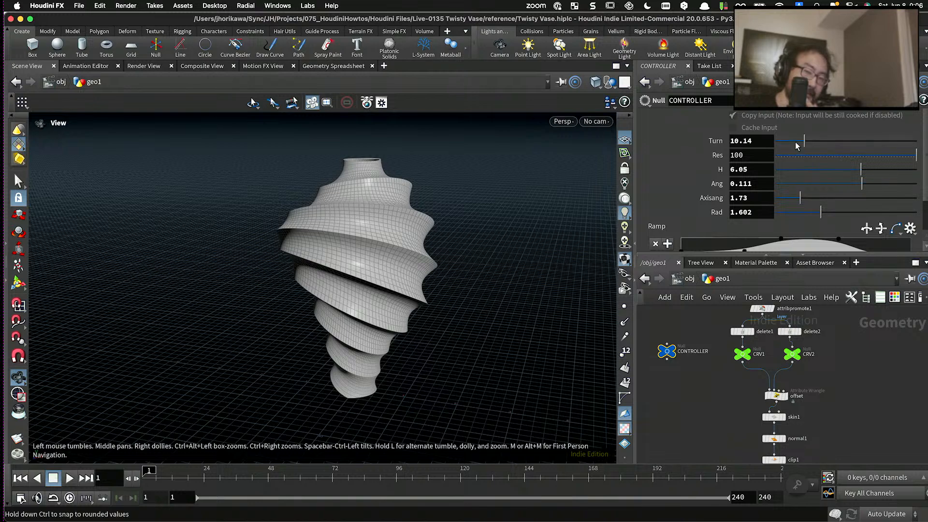
# - Set the controller's Turn to 12.2, Res to 99, H to 5.95 and Ang to 0.18
pyautogui.moveTo(797, 146); pyautogui.dragTo(811, 145)
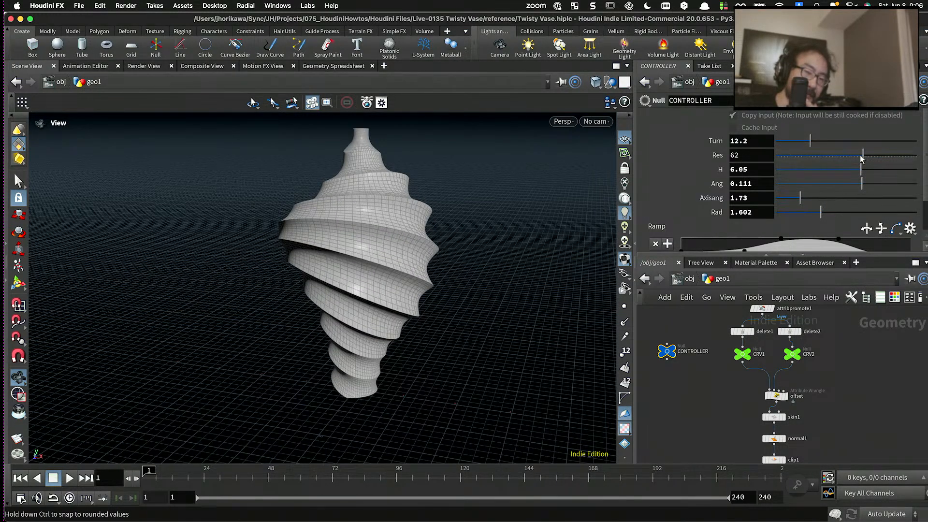
pyautogui.moveTo(902, 157); pyautogui.dragTo(860, 172)
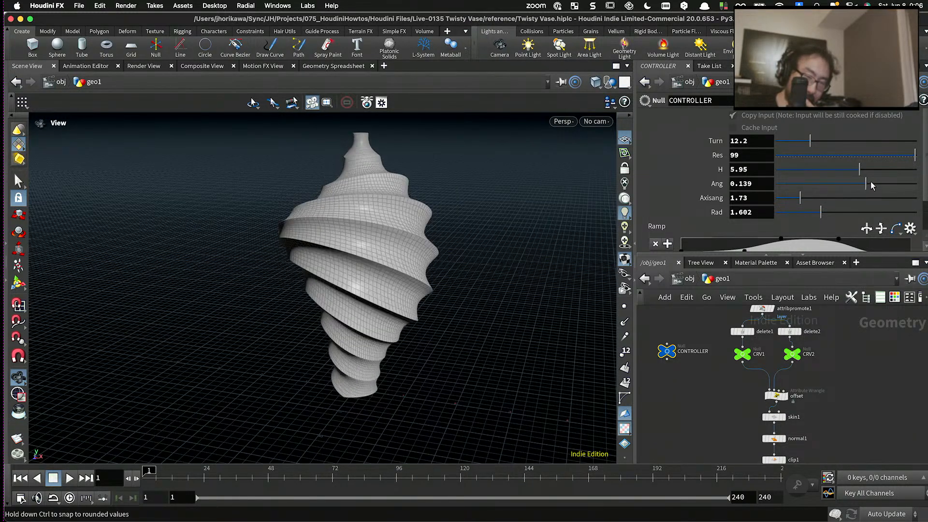
pyautogui.moveTo(871, 183)
pyautogui.mouseDown()
pyautogui.moveTo(860, 184)
pyautogui.moveTo(872, 183)
pyautogui.mouseUp()
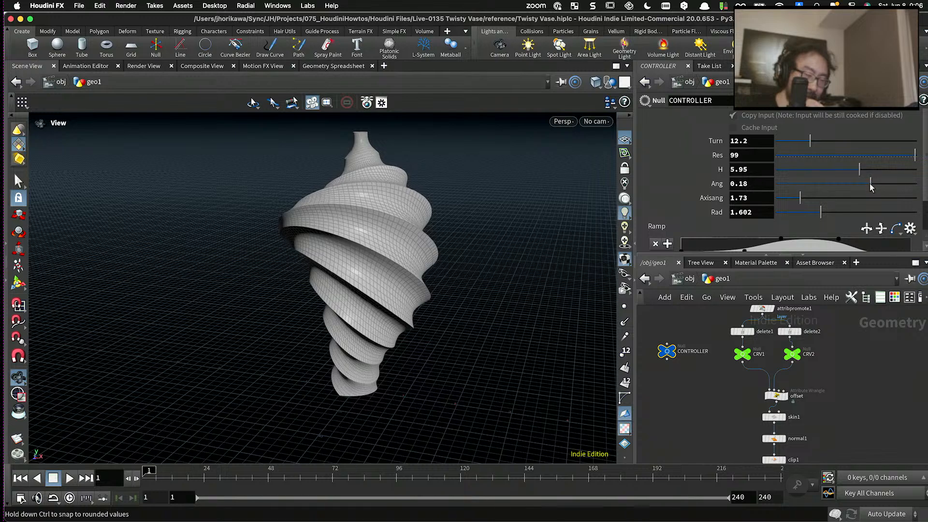
pyautogui.moveTo(435, 211); pyautogui.dragTo(484, 217)
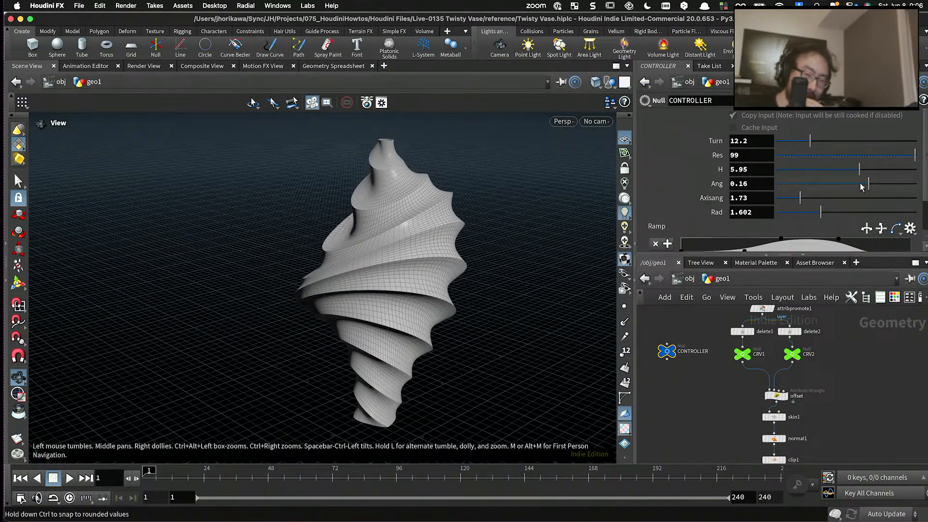
# - Fine-tune the vase shape with Ang at 0.18, H at 5.84 and Axisang at 1.41
pyautogui.moveTo(861, 184); pyautogui.dragTo(871, 180)
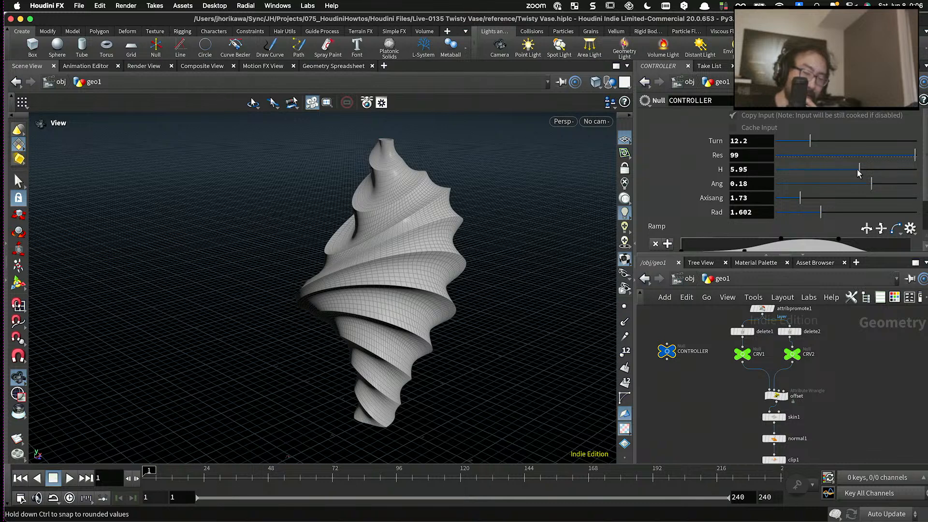
pyautogui.moveTo(858, 169); pyautogui.dragTo(859, 169)
pyautogui.moveTo(799, 202)
pyautogui.mouseDown()
pyautogui.moveTo(806, 202)
pyautogui.moveTo(796, 203)
pyautogui.mouseUp()
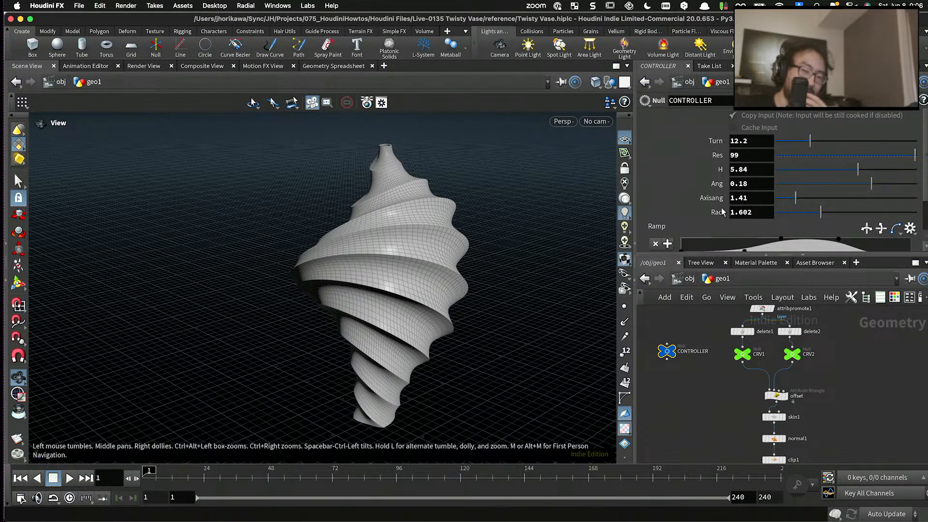
pyautogui.moveTo(562, 197); pyautogui.dragTo(566, 202)
# - Expose the full Ramp curve and nudge its second control point to about position 0.27 and value 0.33
pyautogui.moveTo(698, 255); pyautogui.dragTo(697, 298)
pyautogui.click(669, 258)
pyautogui.scroll(-3, 703, 244)
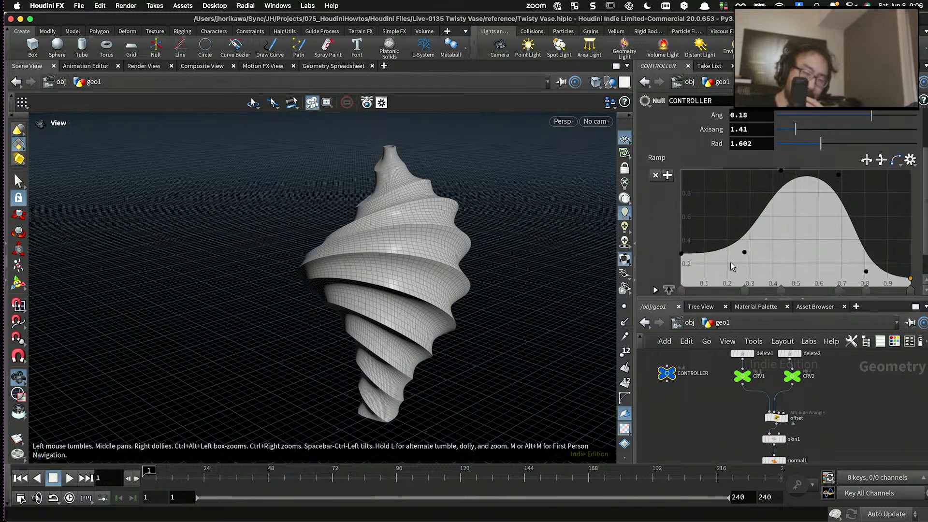
pyautogui.moveTo(745, 253); pyautogui.dragTo(731, 212)
pyautogui.press('super+z')
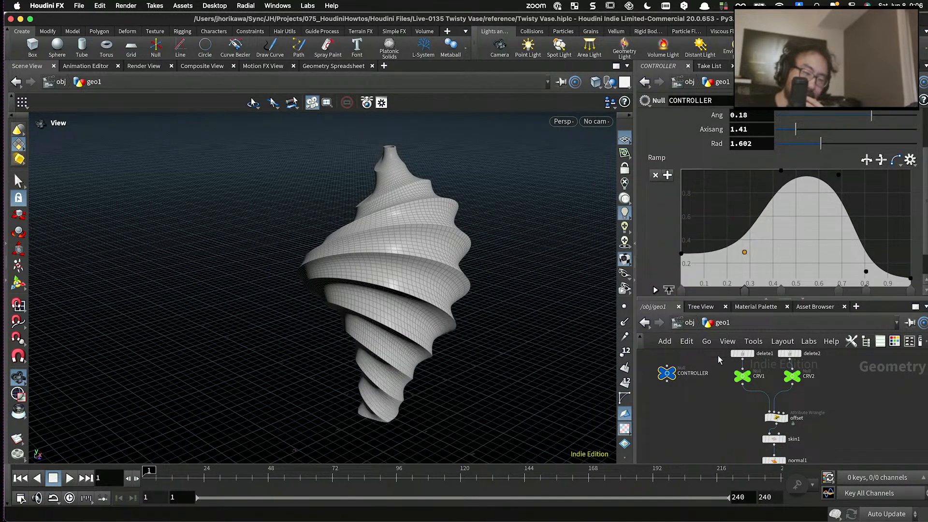
pyautogui.moveTo(745, 253)
pyautogui.mouseDown()
pyautogui.moveTo(720, 191)
pyautogui.moveTo(742, 252)
pyautogui.mouseUp()
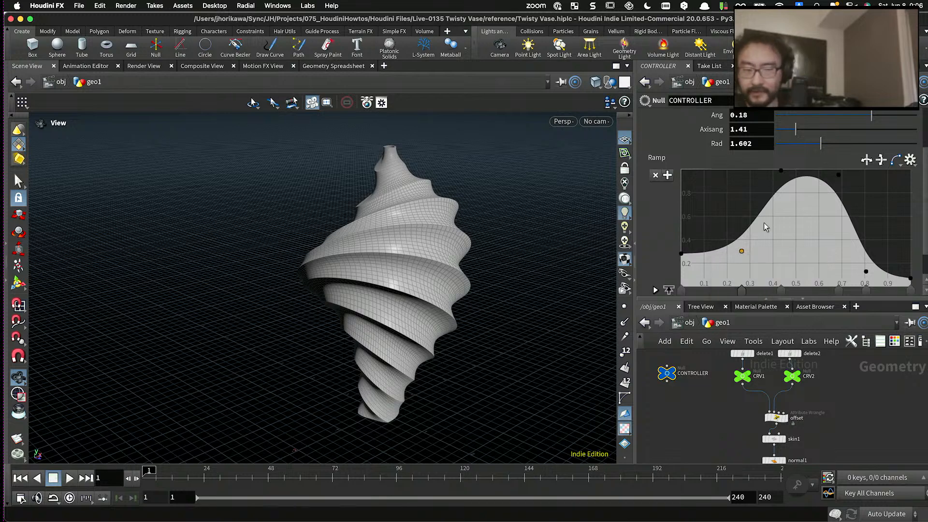
pyautogui.moveTo(743, 254); pyautogui.dragTo(745, 250)
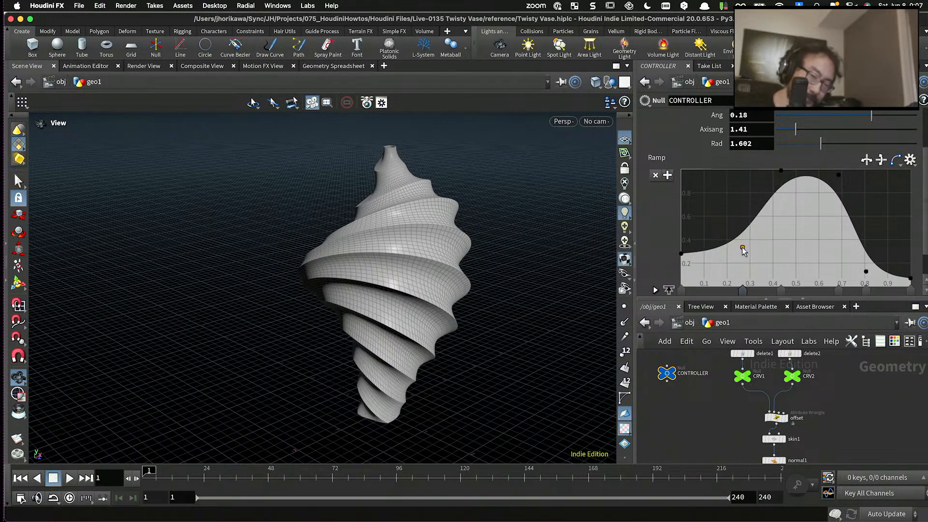
# - Give the node network more room and examine the twisted vase and the overall node chain
pyautogui.moveTo(547, 232); pyautogui.dragTo(533, 261)
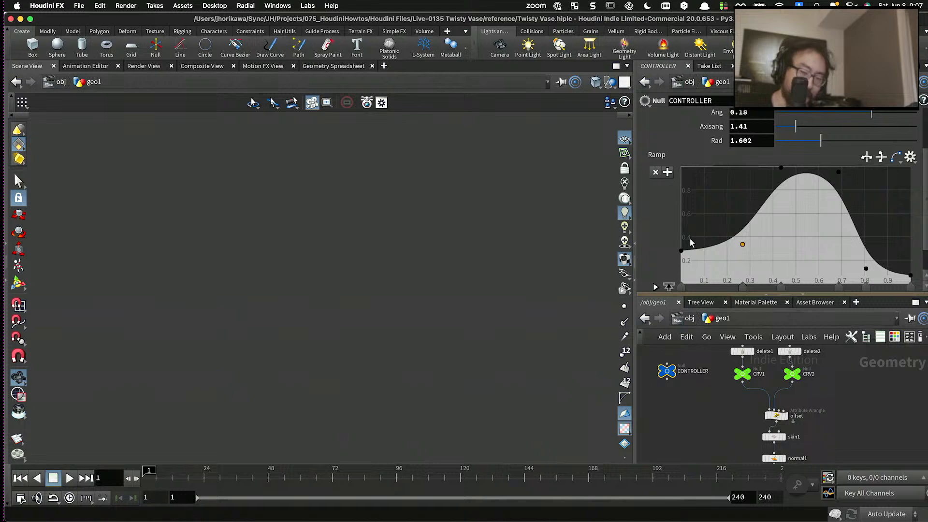
pyautogui.moveTo(685, 300); pyautogui.dragTo(685, 214)
pyautogui.scroll(-2, 697, 323)
pyautogui.scroll(4, 503, 289)
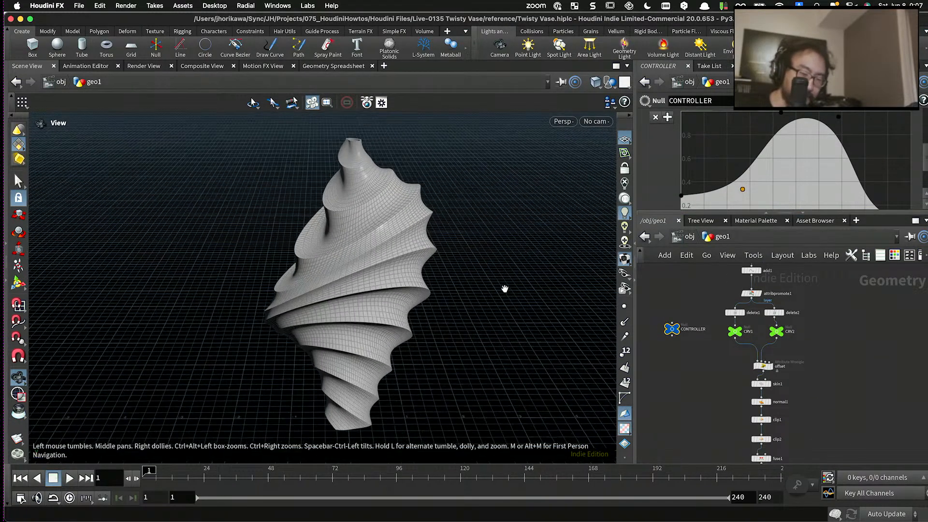
pyautogui.moveTo(504, 289); pyautogui.dragTo(502, 263)
pyautogui.scroll(2, 501, 259)
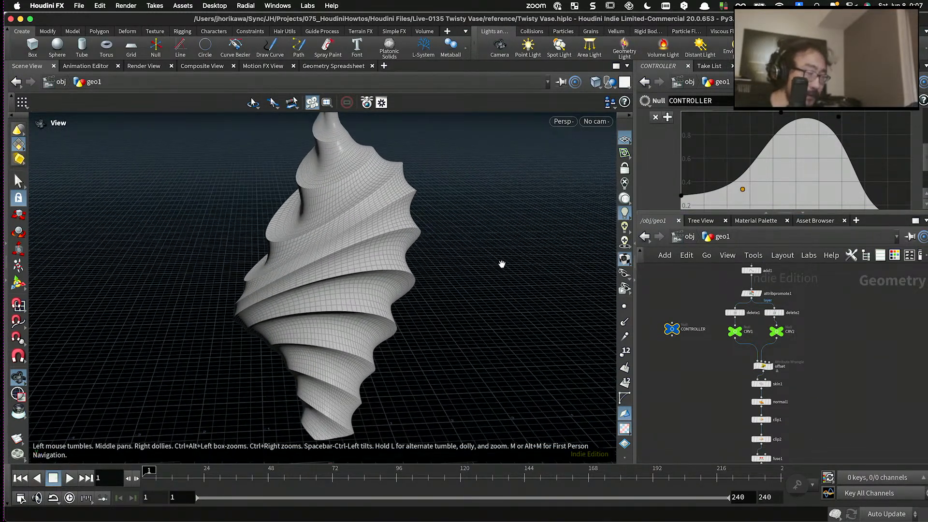
pyautogui.scroll(-3, 715, 369)
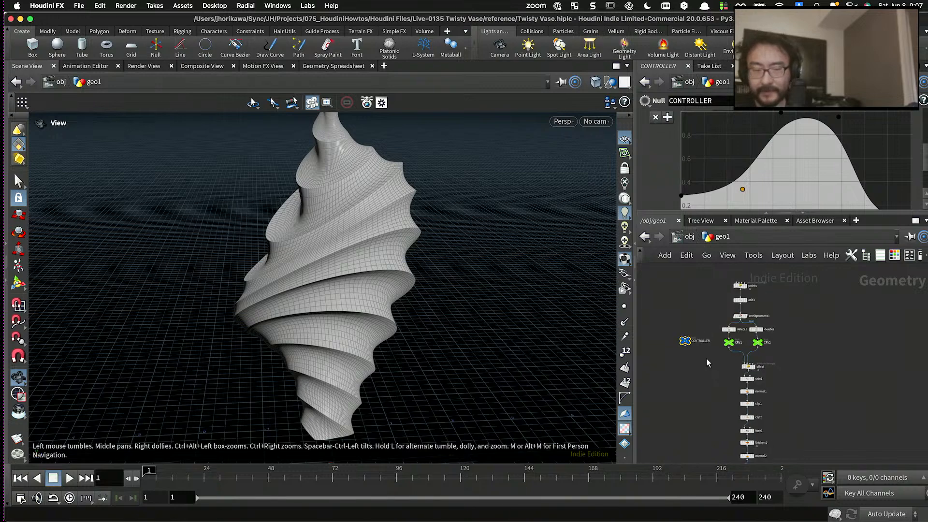
pyautogui.moveTo(706, 355); pyautogui.dragTo(708, 371, button='middle')
pyautogui.scroll(-1, 523, 317)
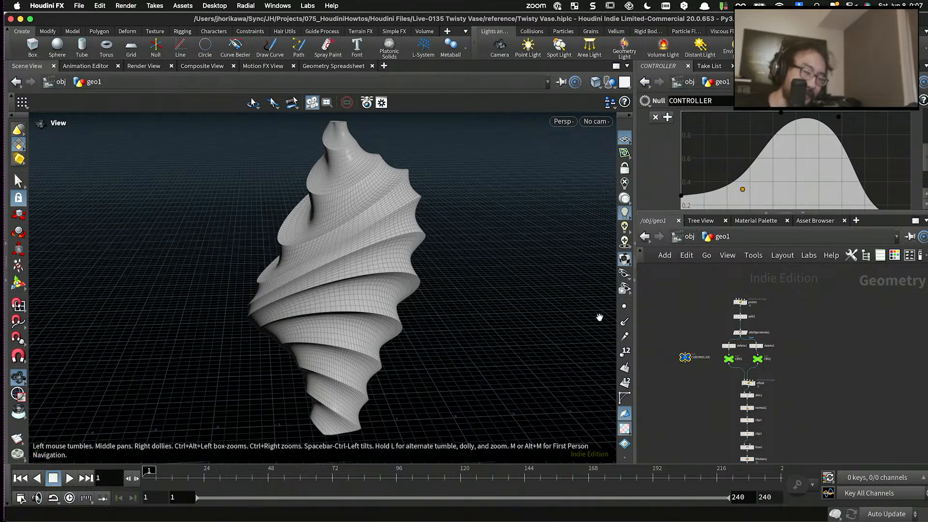
# - Display the output of the points Attribute Wrangle and examine the spiral of points
pyautogui.scroll(5, 731, 302)
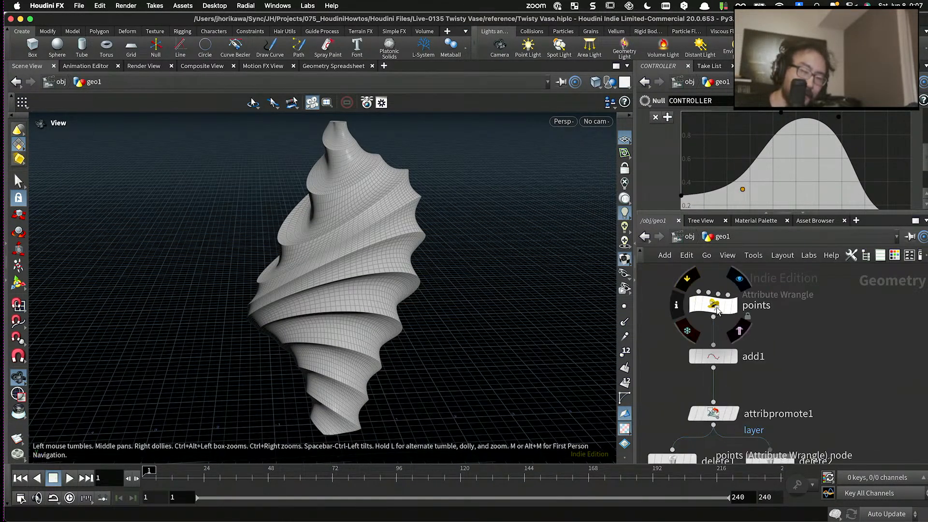
pyautogui.click(734, 309)
pyautogui.moveTo(518, 301); pyautogui.dragTo(394, 344)
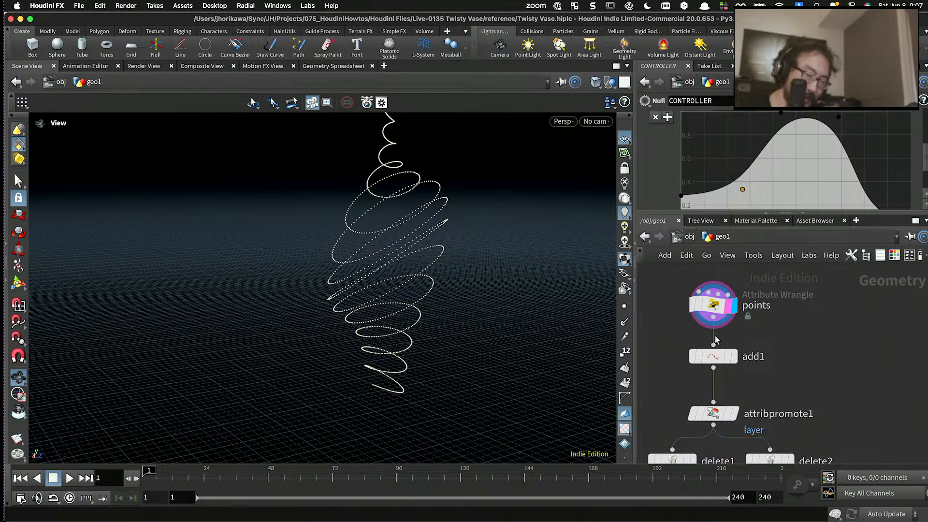
# - Display the add1 node's output and examine the spiral curves up close
pyautogui.click(734, 356)
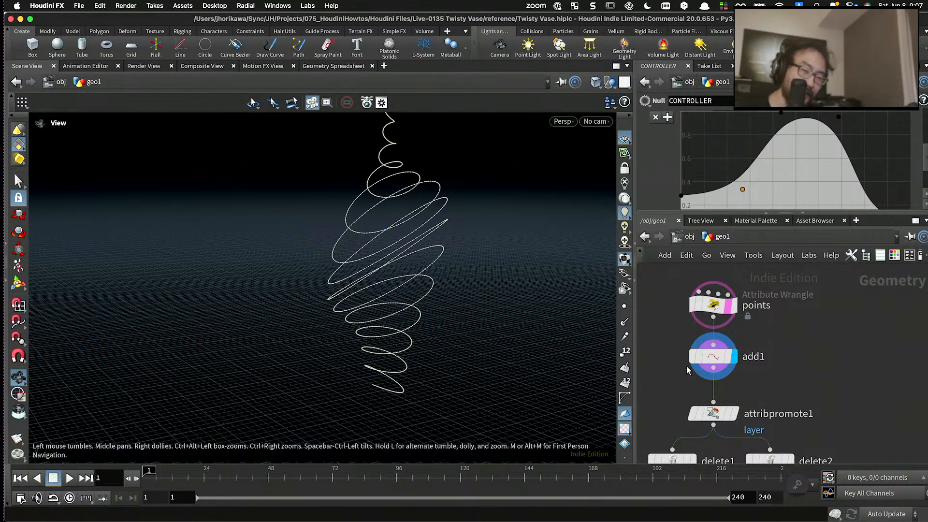
pyautogui.scroll(-5, 736, 338)
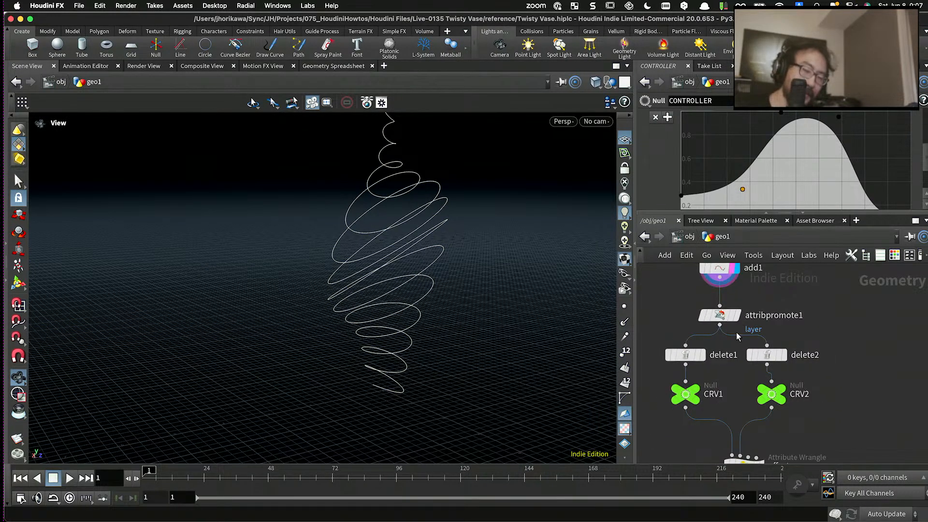
pyautogui.moveTo(455, 290); pyautogui.dragTo(438, 249)
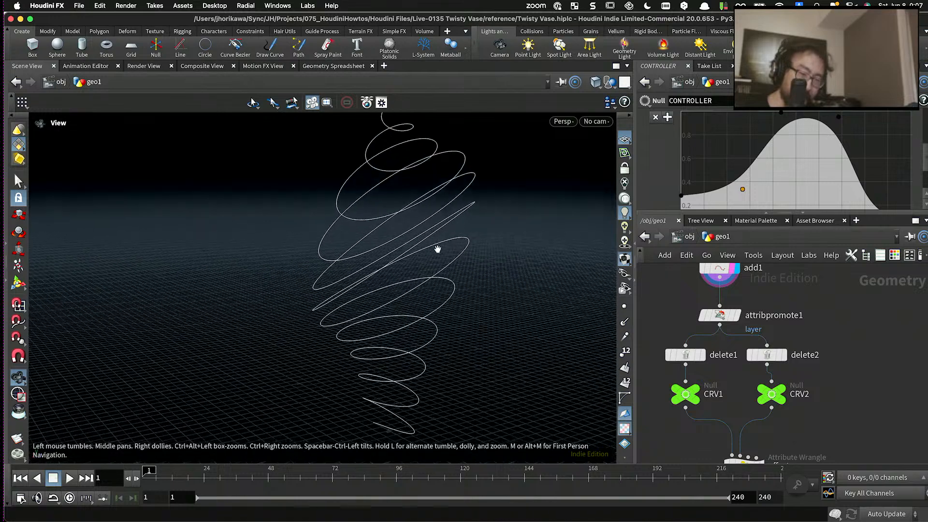
pyautogui.scroll(10, 448, 234)
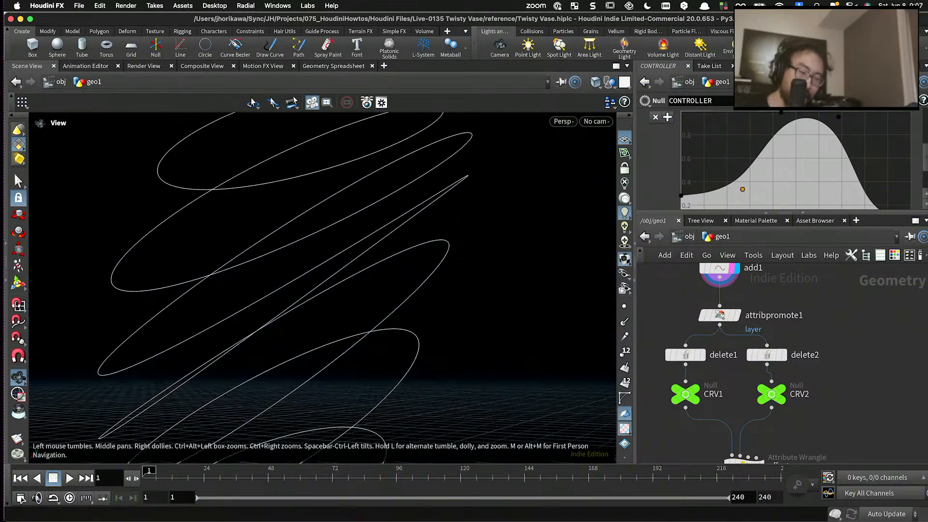
pyautogui.moveTo(441, 249)
pyautogui.mouseDown()
pyautogui.moveTo(453, 228)
pyautogui.moveTo(450, 254)
pyautogui.mouseUp()
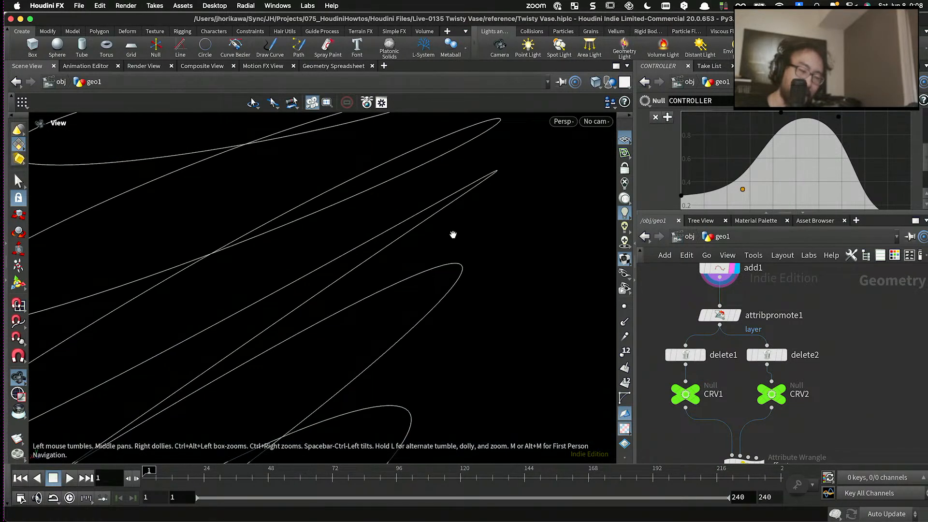
pyautogui.moveTo(457, 202); pyautogui.dragTo(365, 216)
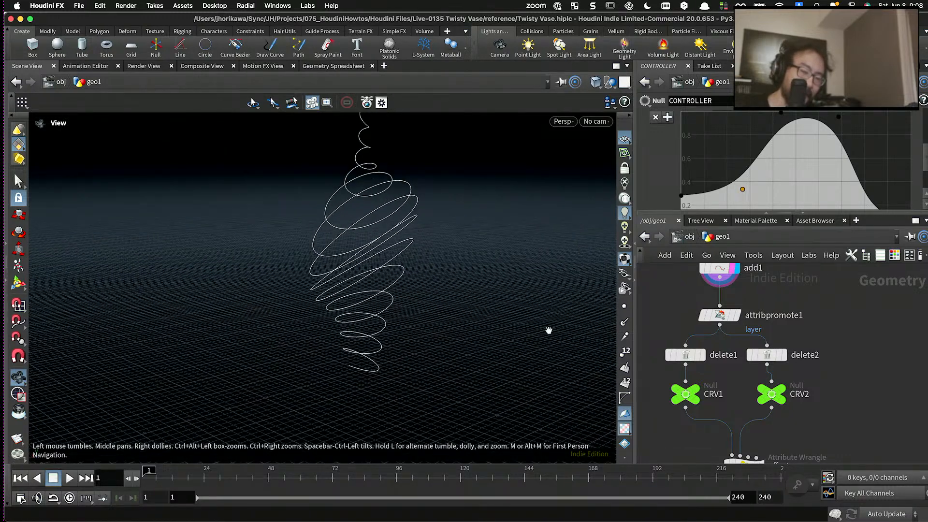
# - Compare the curves from delete1 and delete2 in turn, ending with the CRV1 null displayed
pyautogui.click(692, 358)
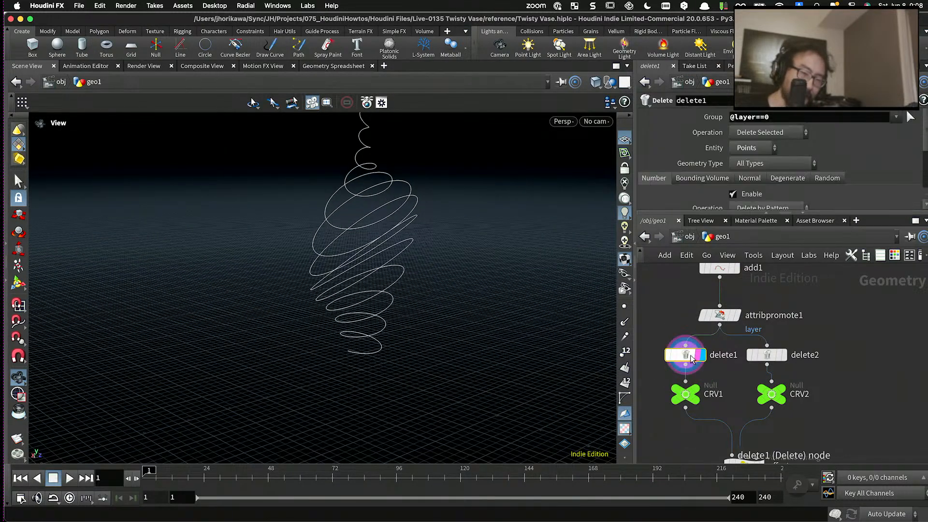
pyautogui.click(784, 355)
pyautogui.click(789, 376)
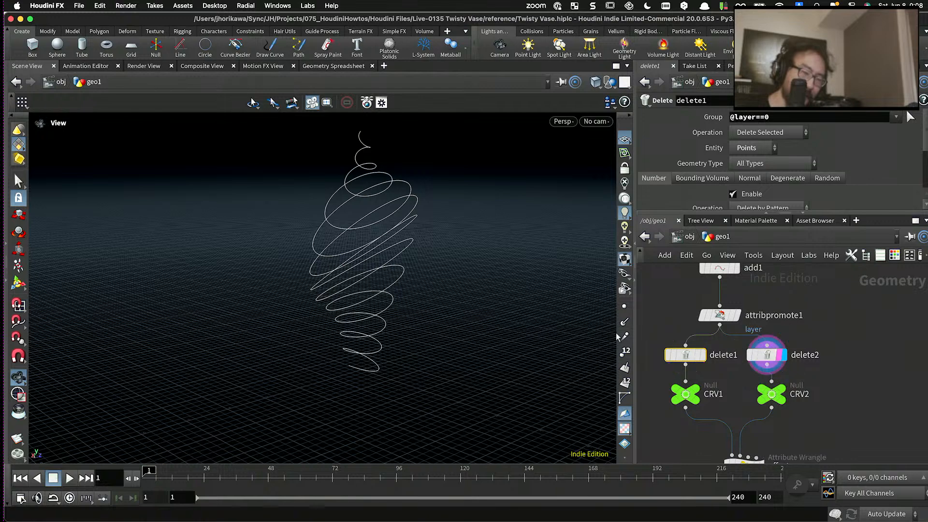
pyautogui.scroll(-2, 461, 289)
pyautogui.moveTo(461, 289); pyautogui.dragTo(395, 235)
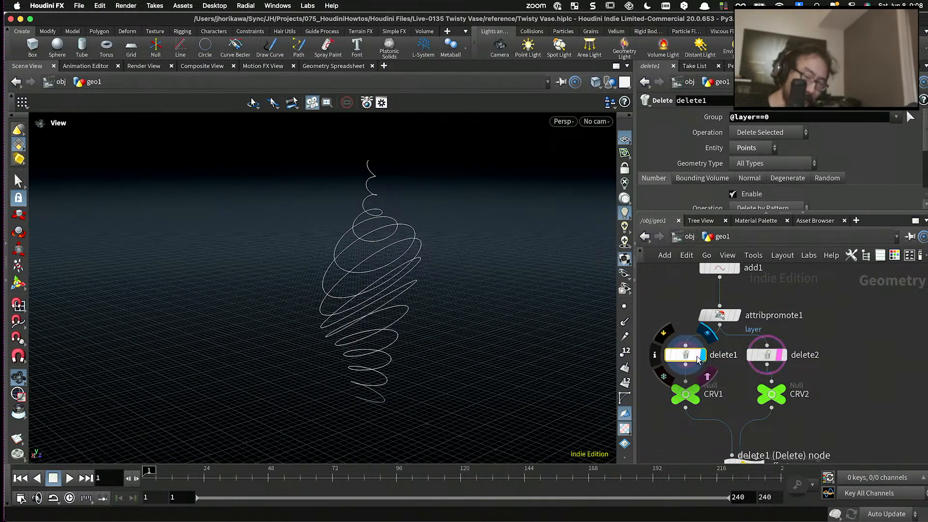
pyautogui.click(702, 354)
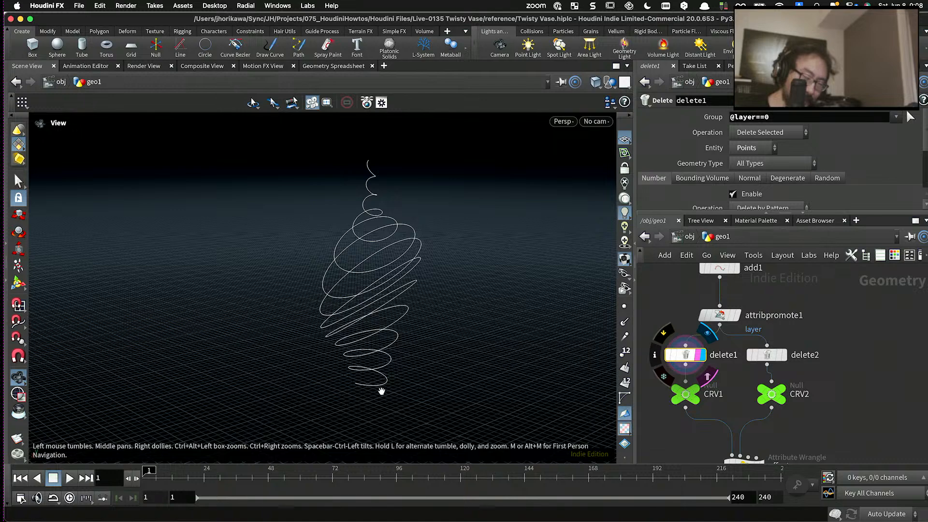
pyautogui.moveTo(696, 398)
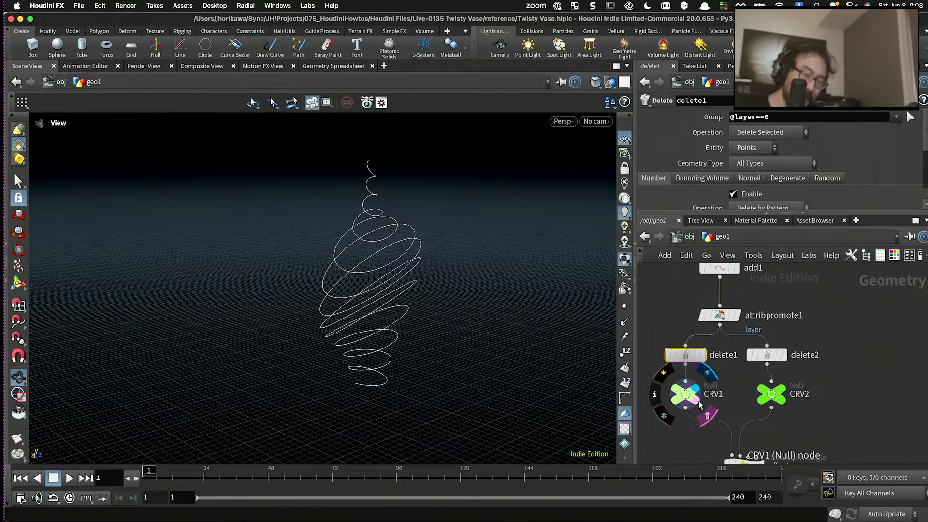
# - Display the offset Attribute Wrangle's output and examine the lines spanning the two spirals
pyautogui.scroll(-5, 696, 396)
pyautogui.click(735, 390)
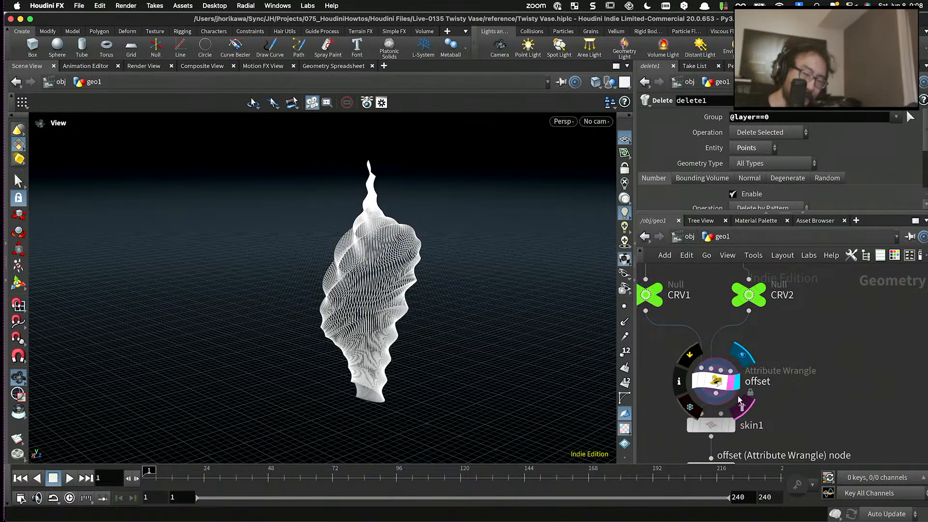
pyautogui.scroll(10, 377, 263)
pyautogui.moveTo(396, 249)
pyautogui.mouseDown()
pyautogui.moveTo(490, 232)
pyautogui.moveTo(439, 246)
pyautogui.moveTo(474, 239)
pyautogui.moveTo(468, 253)
pyautogui.moveTo(485, 261)
pyautogui.moveTo(375, 217)
pyautogui.moveTo(414, 244)
pyautogui.moveTo(455, 221)
pyautogui.moveTo(394, 234)
pyautogui.mouseUp()
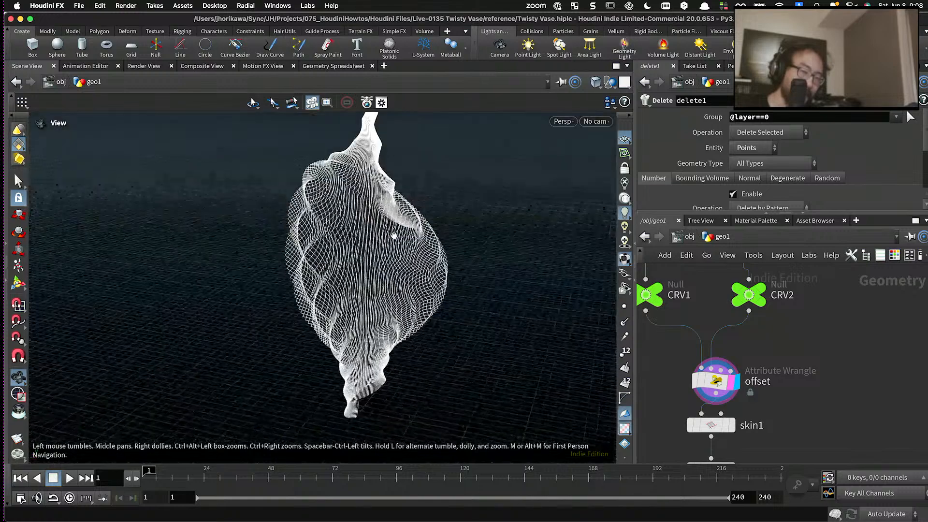
# - Compare the curves of the CRV1 and CRV2 nulls, then return the display to the offset Attribute Wrangle
pyautogui.click(659, 301)
pyautogui.moveTo(733, 304)
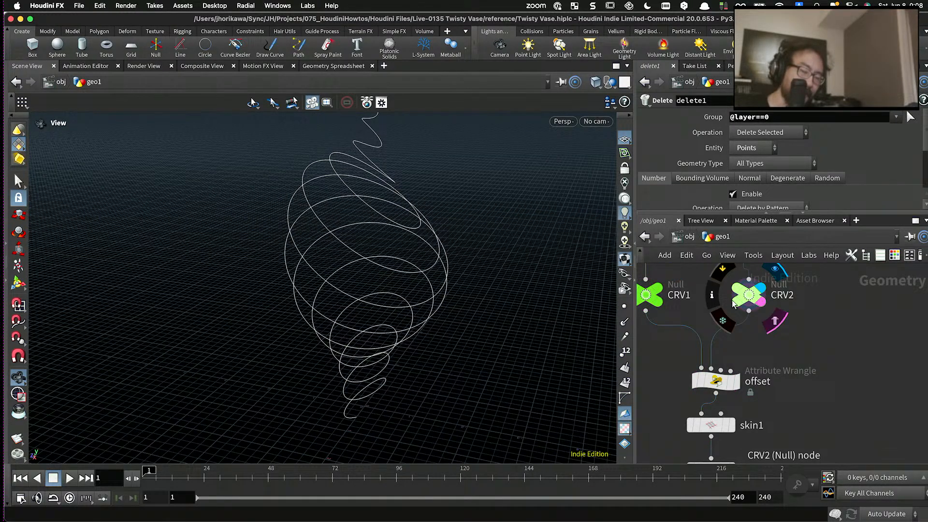
pyautogui.click(660, 291)
pyautogui.click(737, 384)
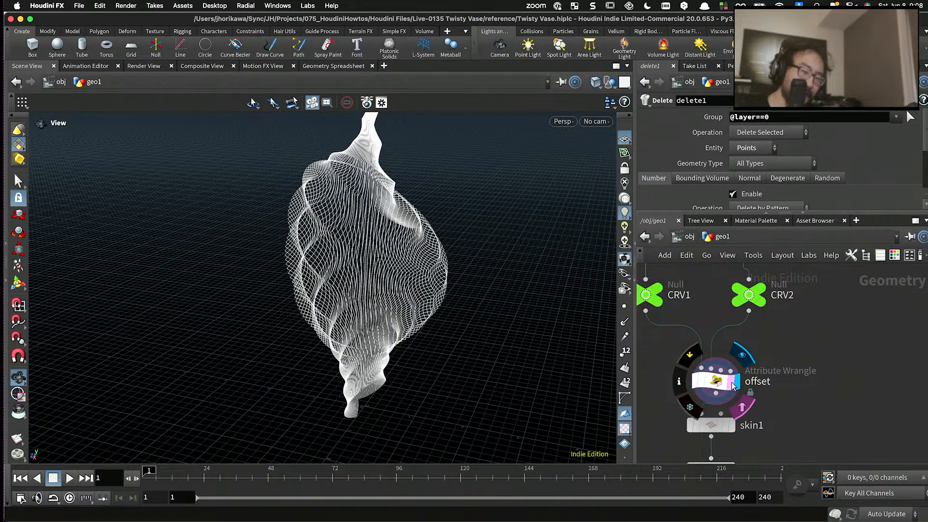
# - Display the skin1 output and then the normal1 output to compare the surface shading
pyautogui.moveTo(757, 401); pyautogui.dragTo(753, 339, button='middle')
pyautogui.click(727, 366)
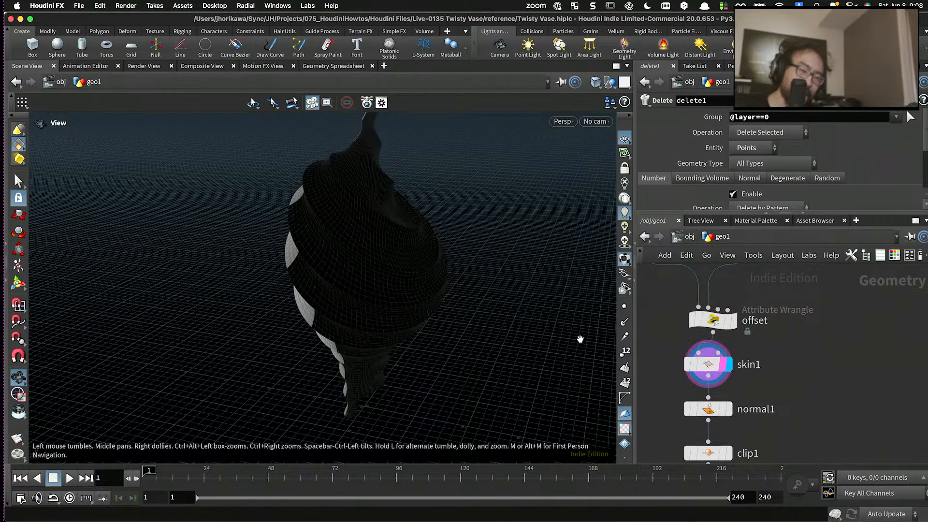
pyautogui.click(725, 411)
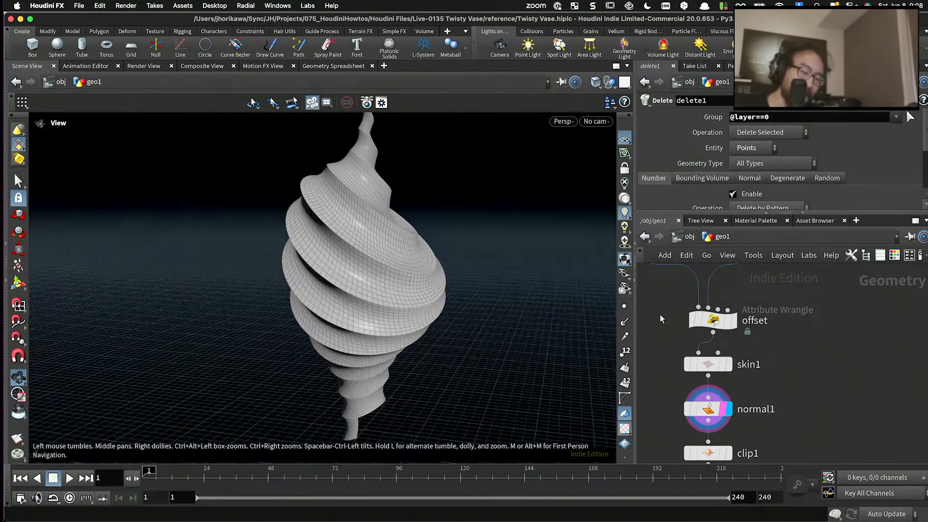
# - Display the output of the final transform1 node and examine the finished vase from several angles
pyautogui.scroll(-5, 754, 329)
pyautogui.scroll(5, 754, 393)
pyautogui.moveTo(754, 393); pyautogui.dragTo(755, 317, button='middle')
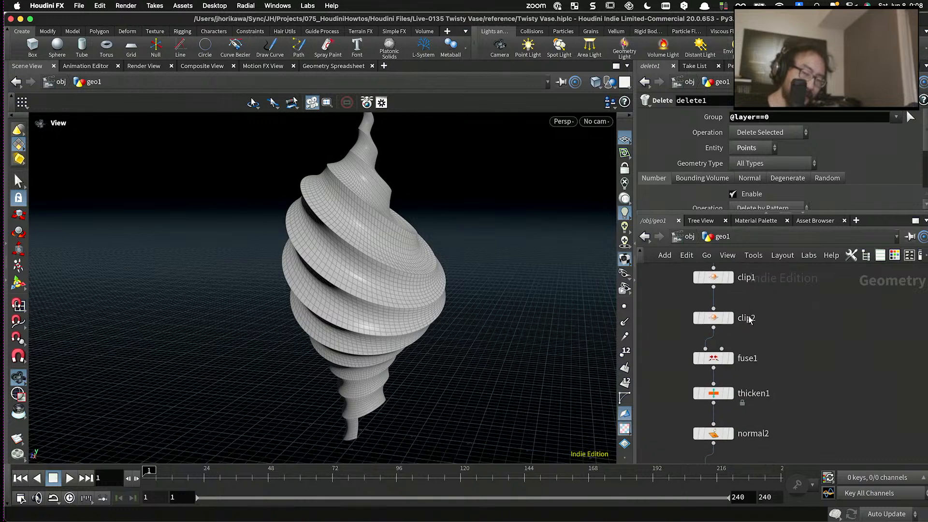
pyautogui.scroll(-6, 740, 334)
pyautogui.scroll(7, 733, 395)
pyautogui.scroll(-3, 732, 417)
pyautogui.scroll(3, 732, 424)
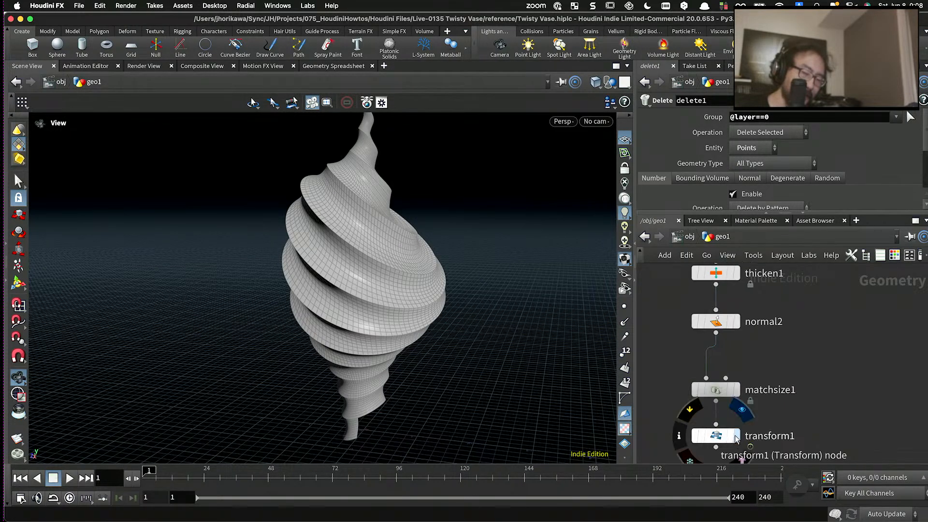
pyautogui.click(737, 435)
pyautogui.moveTo(430, 308)
pyautogui.mouseDown()
pyautogui.moveTo(452, 280)
pyautogui.moveTo(429, 291)
pyautogui.mouseUp()
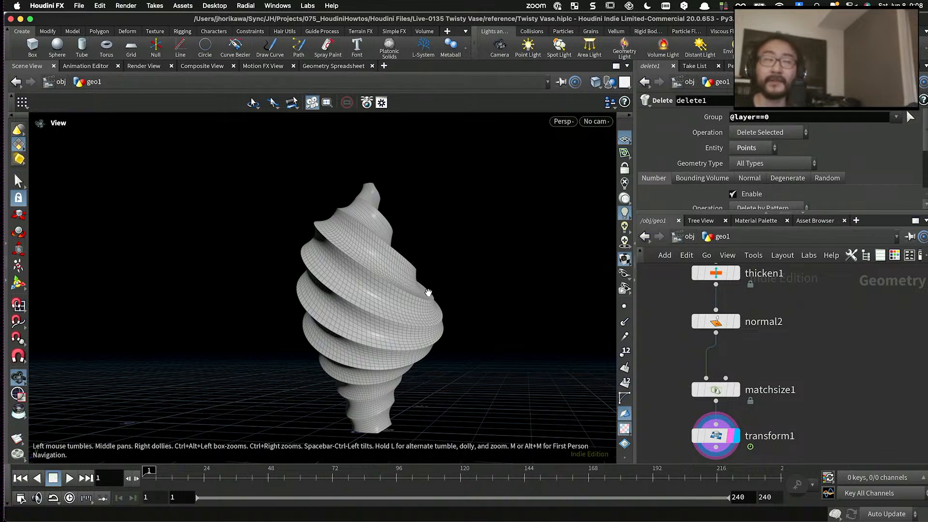
pyautogui.moveTo(372, 250); pyautogui.dragTo(421, 262)
# - Return to the start of the network and display the points Attribute Wrangle's output
pyautogui.scroll(-10, 776, 367)
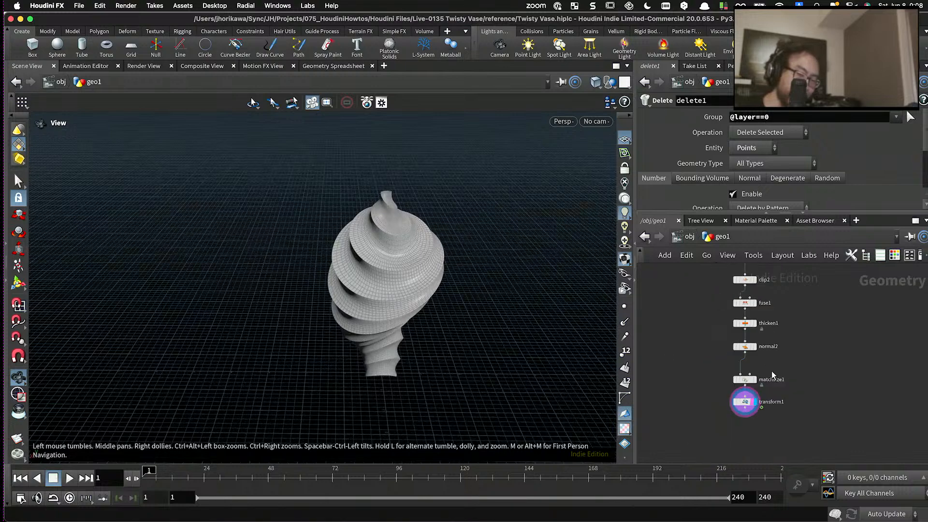
pyautogui.scroll(5, 704, 336)
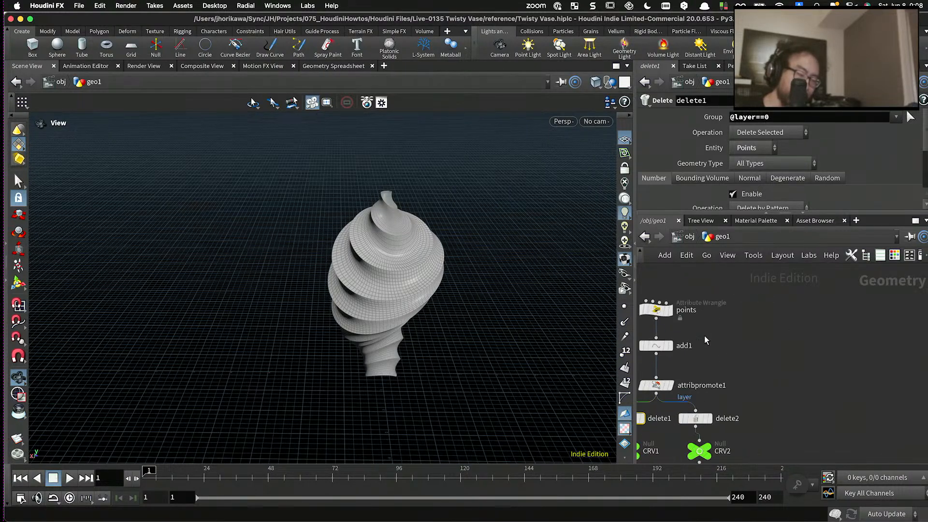
pyautogui.scroll(2, 698, 309)
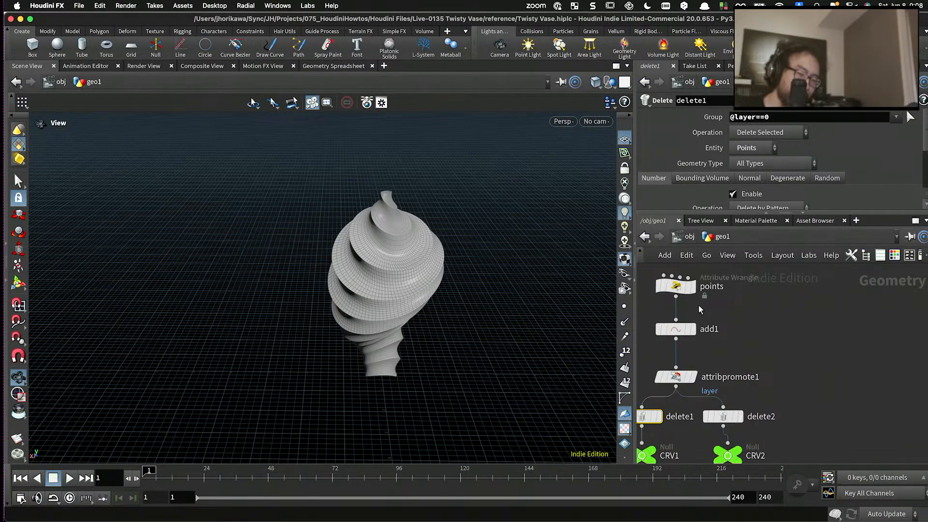
pyautogui.moveTo(436, 278); pyautogui.dragTo(409, 254)
pyautogui.click(688, 287)
pyautogui.click(693, 288)
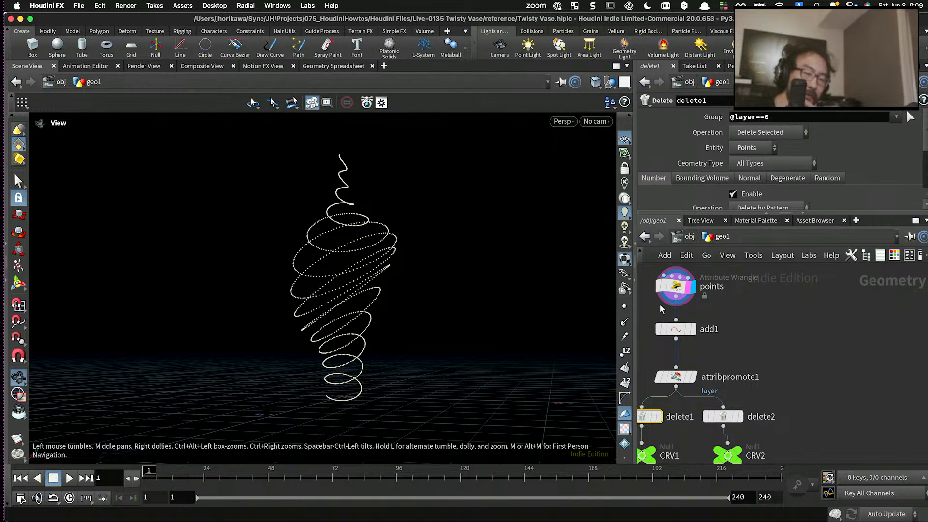
# - Display the curve held by the CRV1 null below delete1
pyautogui.scroll(-3, 706, 387)
pyautogui.scroll(5, 710, 390)
pyautogui.moveTo(709, 390); pyautogui.dragTo(708, 378, button='middle')
pyautogui.scroll(-3, 708, 378)
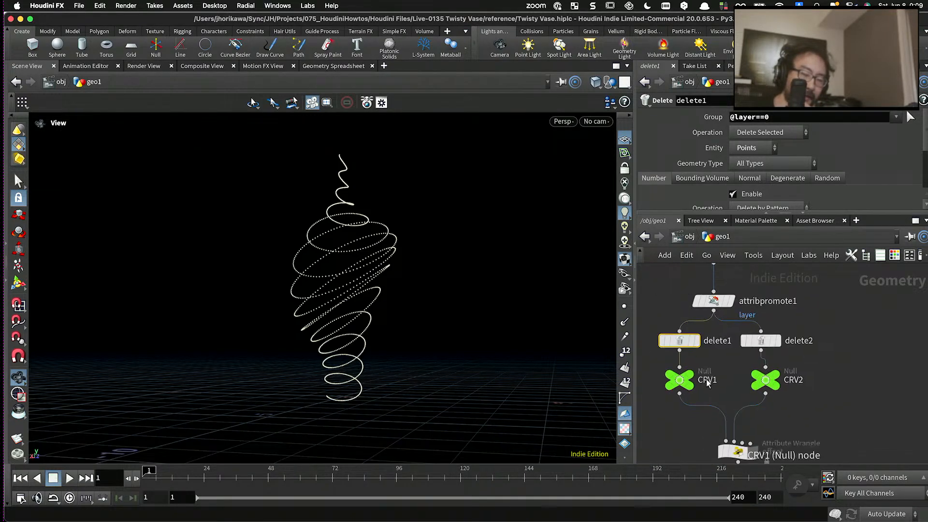
pyautogui.scroll(3, 708, 378)
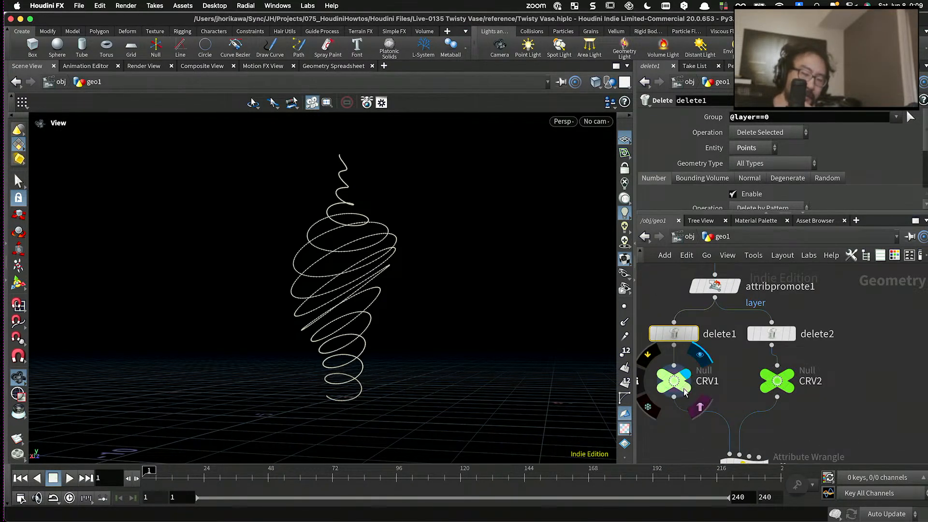
# - Display and select the offset Attribute Wrangle, examine its connecting lines up close, and look over the surrounding network
pyautogui.scroll(-3, 684, 379)
pyautogui.scroll(3, 754, 421)
pyautogui.click(756, 420)
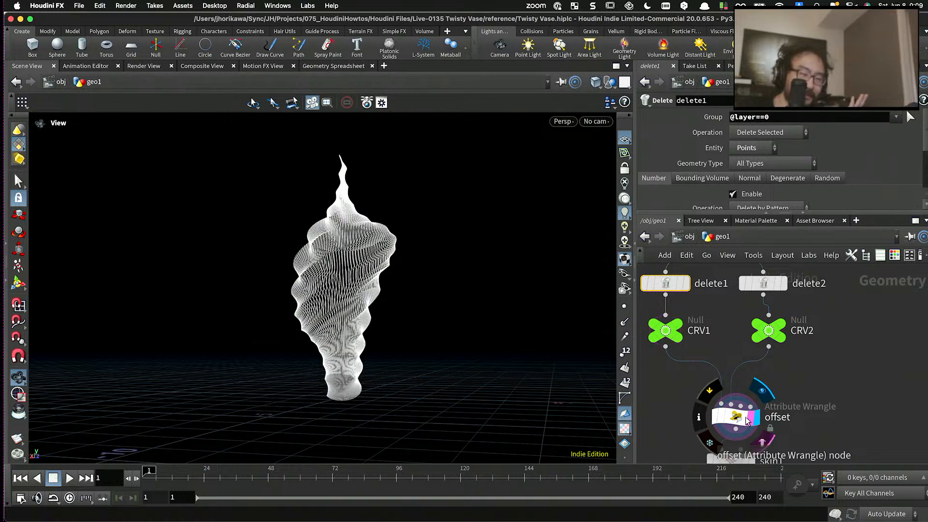
pyautogui.click(740, 416)
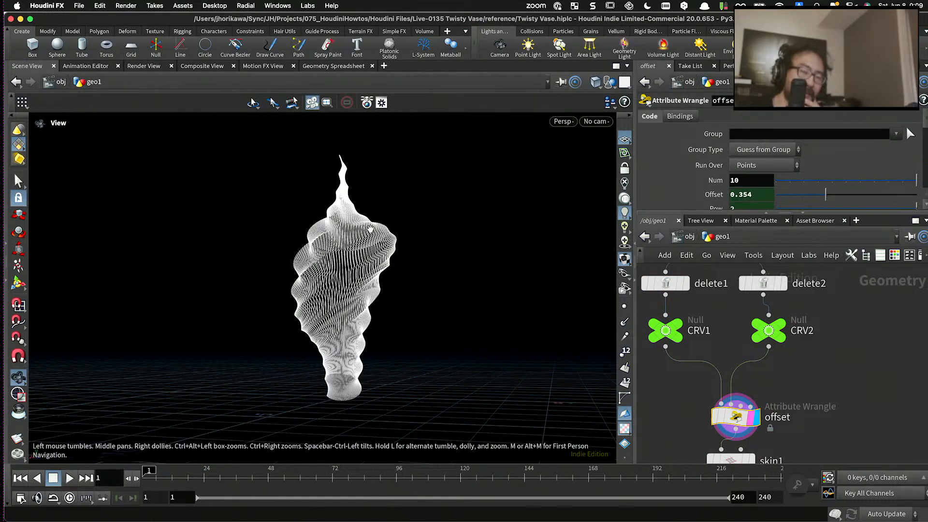
pyautogui.scroll(15, 352, 266)
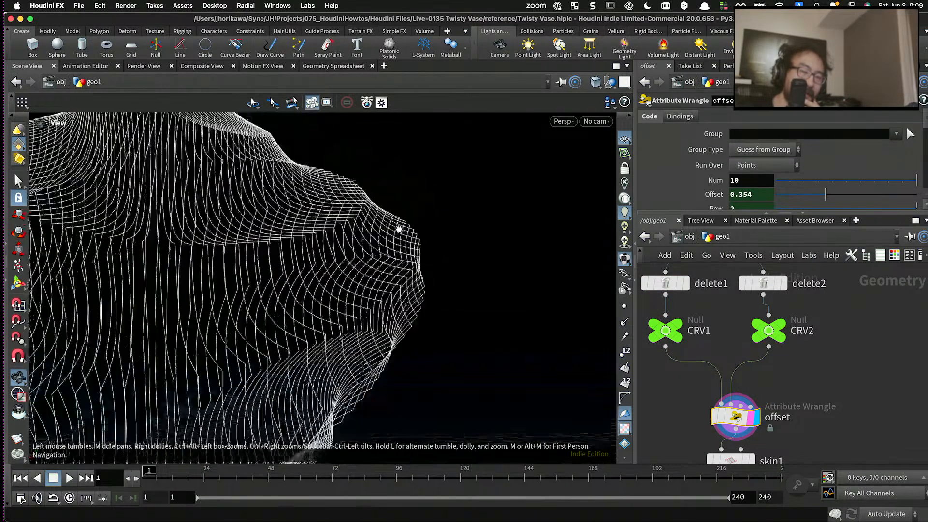
pyautogui.moveTo(399, 229); pyautogui.dragTo(350, 240)
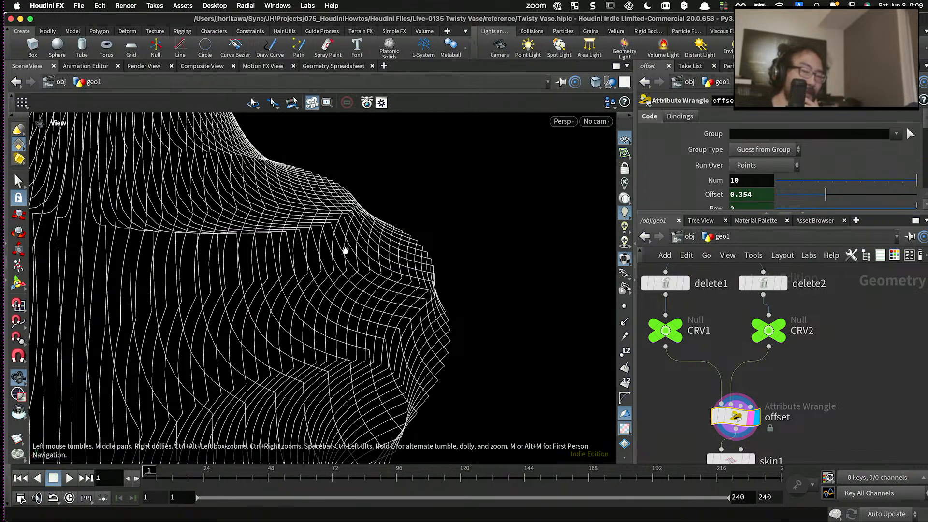
pyautogui.moveTo(356, 255); pyautogui.dragTo(377, 249)
pyautogui.scroll(-6, 734, 271)
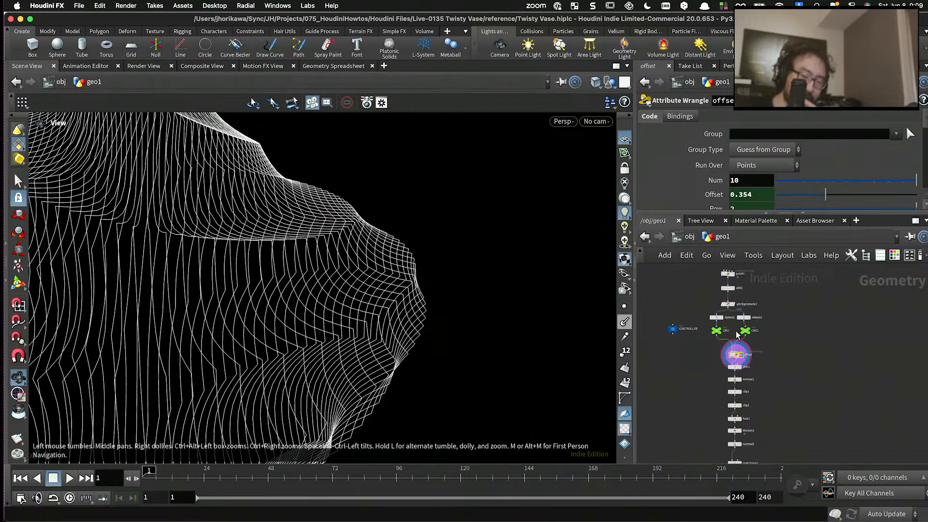
pyautogui.scroll(3, 741, 402)
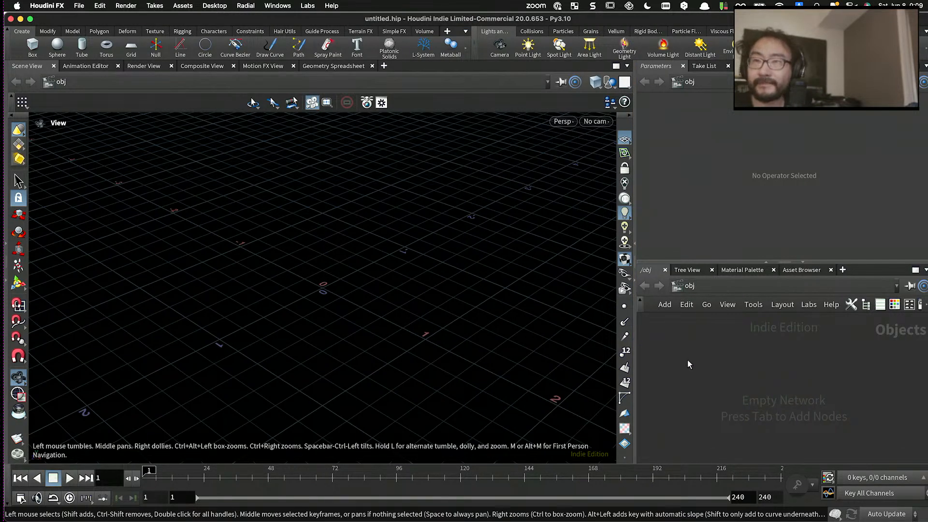
# - In the empty scene, create a Geometry object and enter its network
pyautogui.press('Tab')
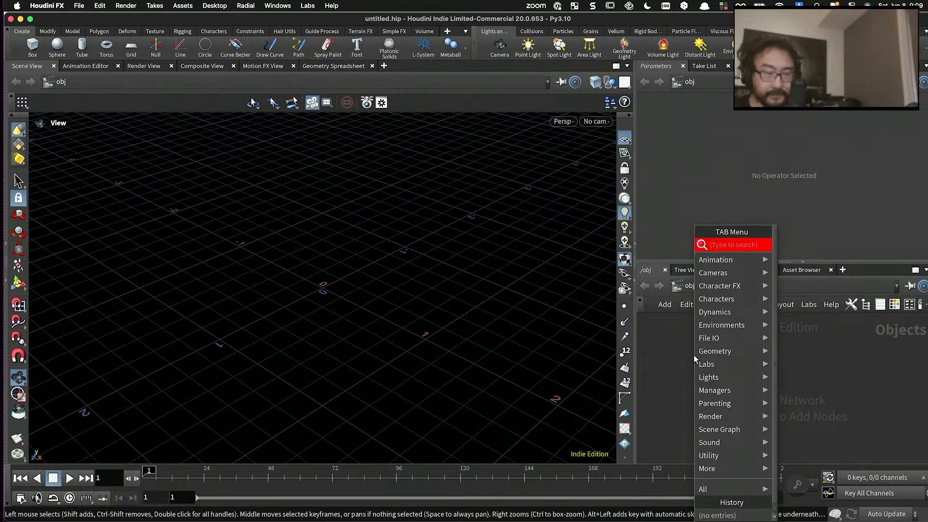
pyautogui.write('ge')
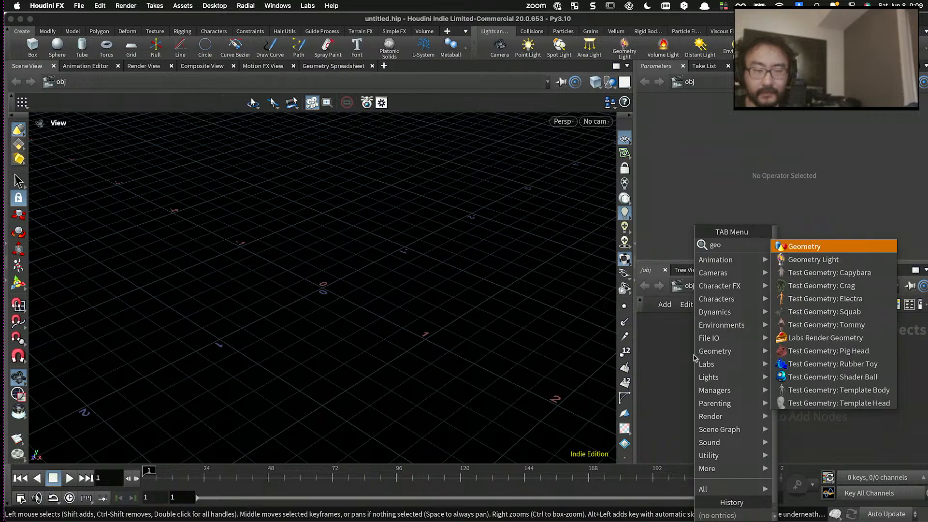
pyautogui.write('o')
pyautogui.press('Return')
pyautogui.click(756, 358)
pyautogui.doubleClick(757, 359)
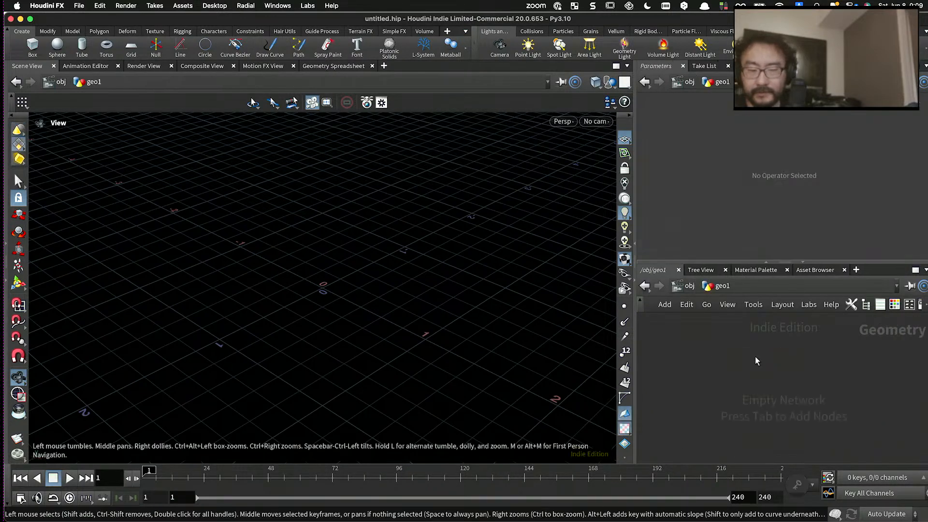
# - Add an Attribute Wrangle node to the empty geometry network
pyautogui.press('Tab')
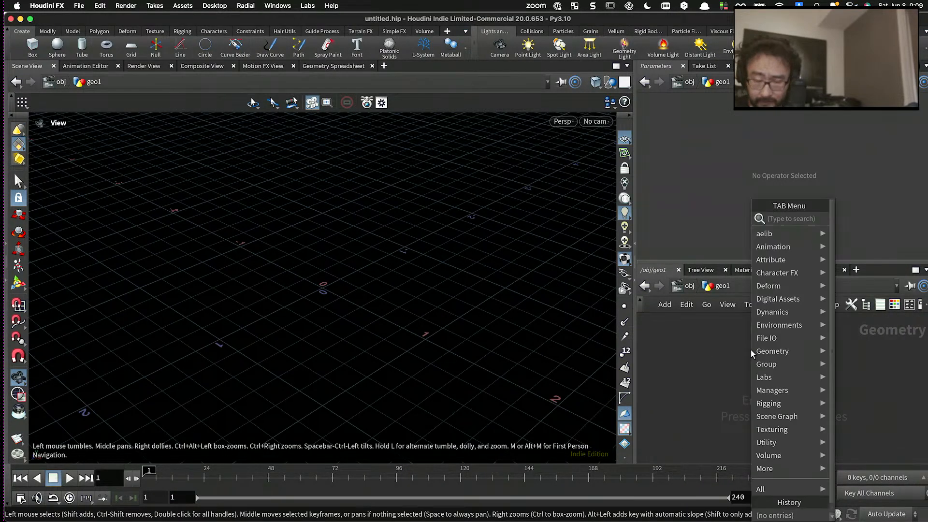
pyautogui.write('attribute')
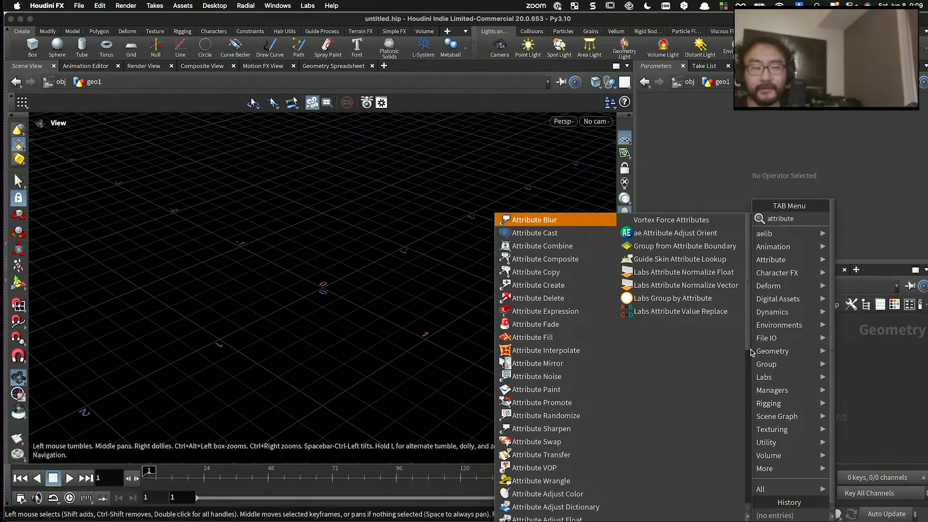
pyautogui.write(' wran')
pyautogui.press('Return')
pyautogui.click(752, 351)
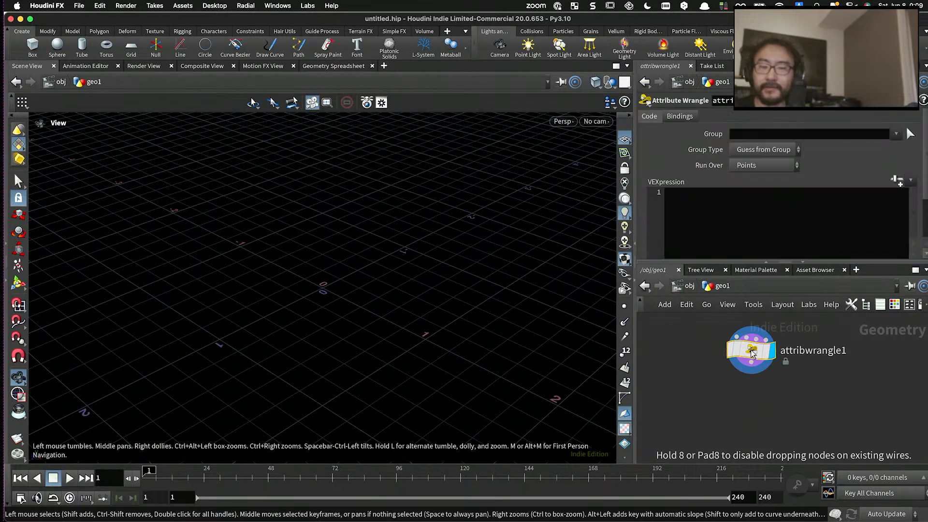
# - Set the Attribute Wrangle's Run Over option to Detail (only once)
pyautogui.click(754, 165)
pyautogui.click(744, 183)
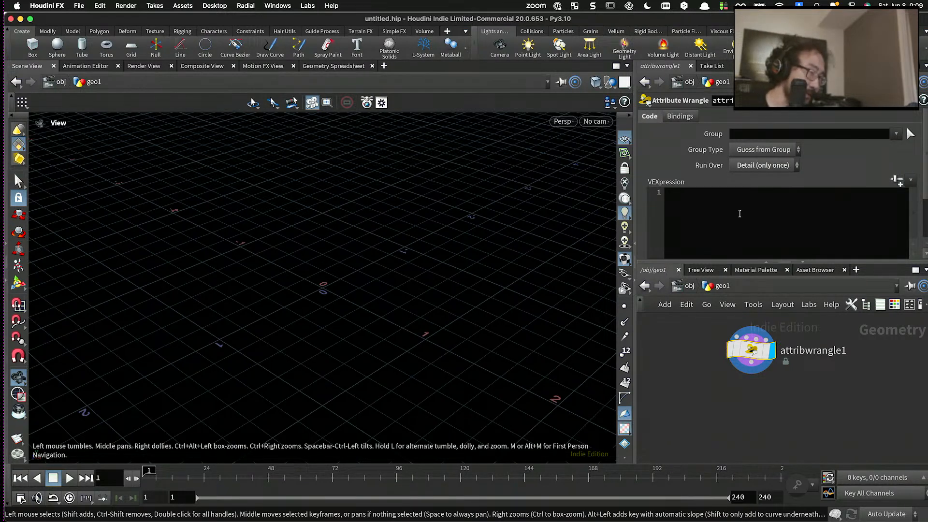
pyautogui.moveTo(718, 260); pyautogui.dragTo(719, 324)
pyautogui.click(718, 236)
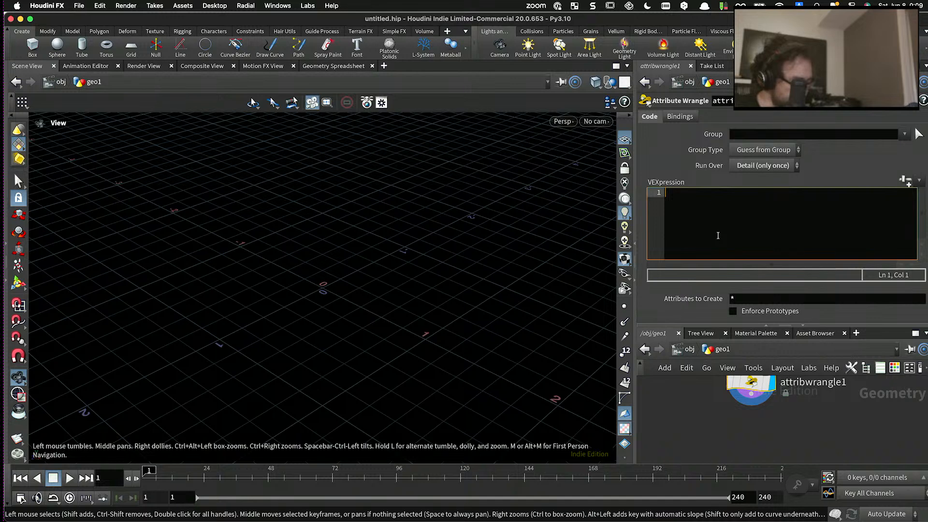
pyautogui.moveTo(743, 324); pyautogui.dragTo(741, 237)
pyautogui.press('Tab')
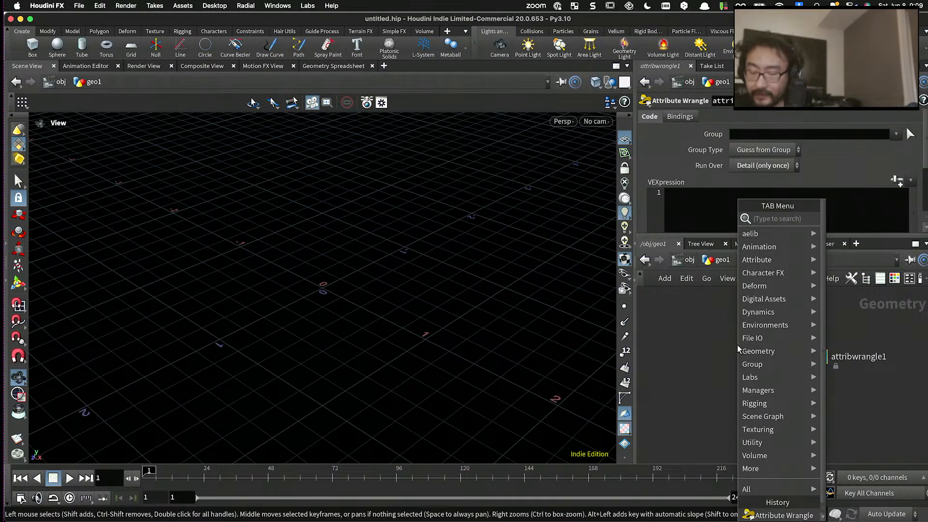
pyautogui.write('spiral')
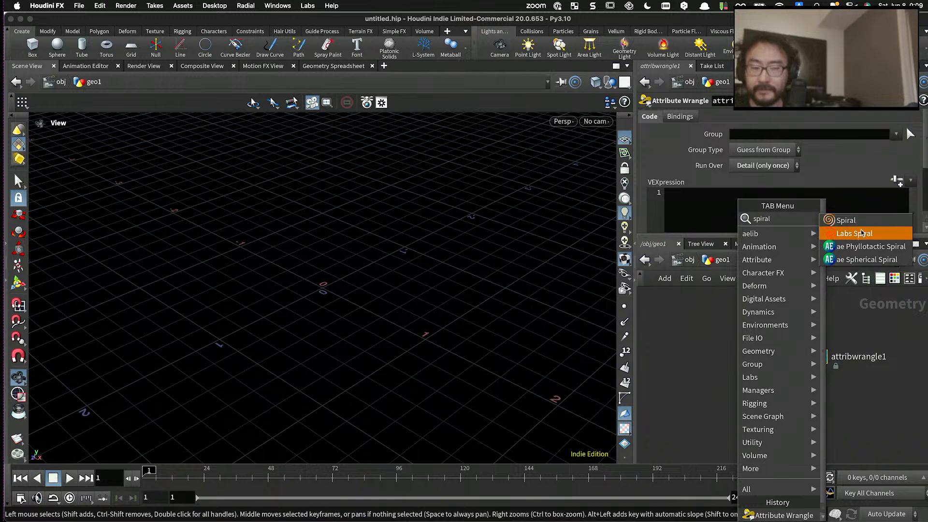
pyautogui.press('Escape')
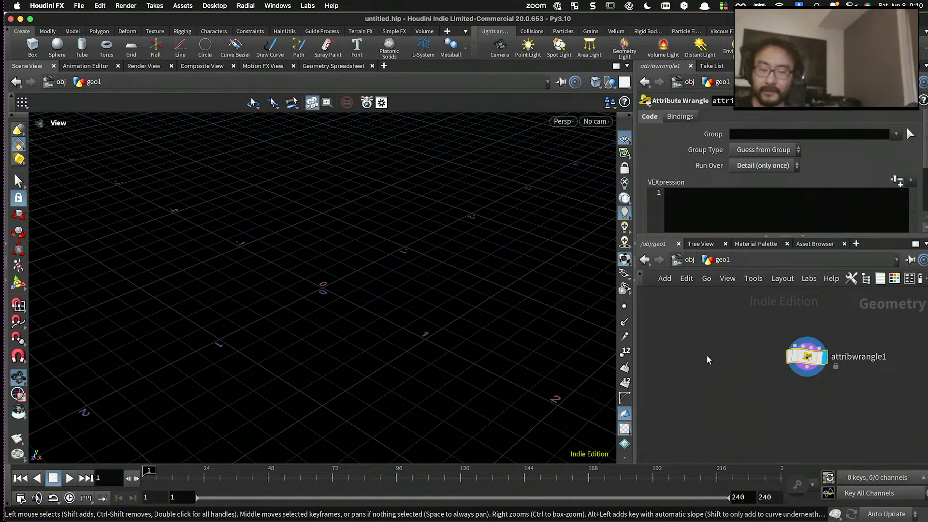
pyautogui.press('Tab')
pyautogui.write('line')
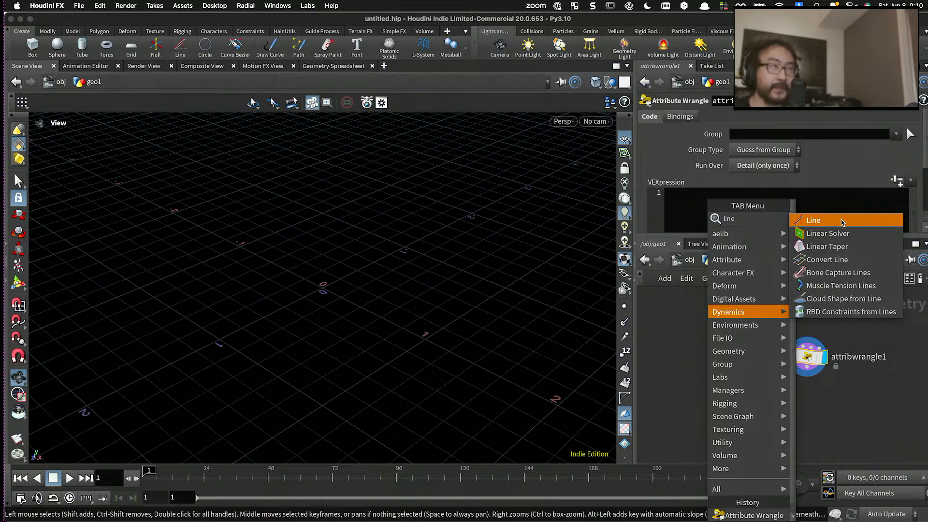
pyautogui.press('Escape')
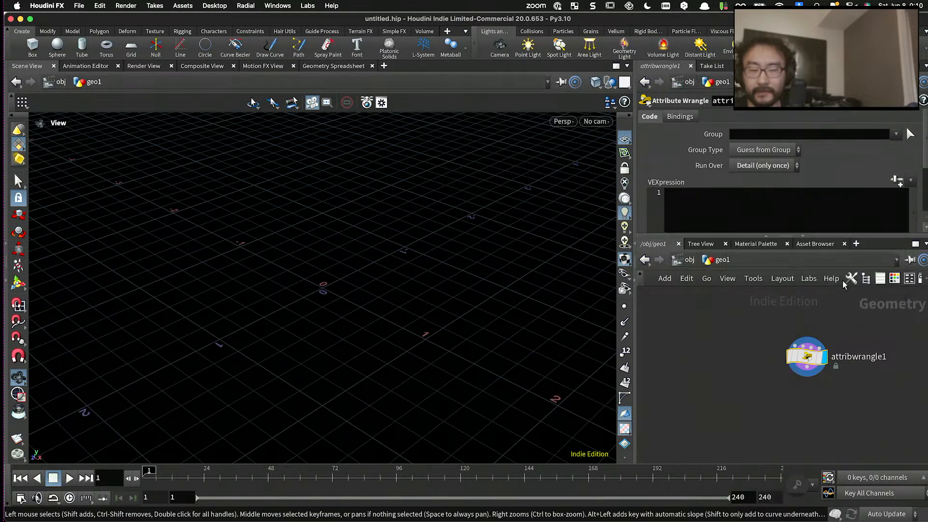
# - Rename the Attribute Wrangle node attribwrangle and reposition it in the network
pyautogui.moveTo(804, 358); pyautogui.dragTo(782, 352)
pyautogui.click(838, 355)
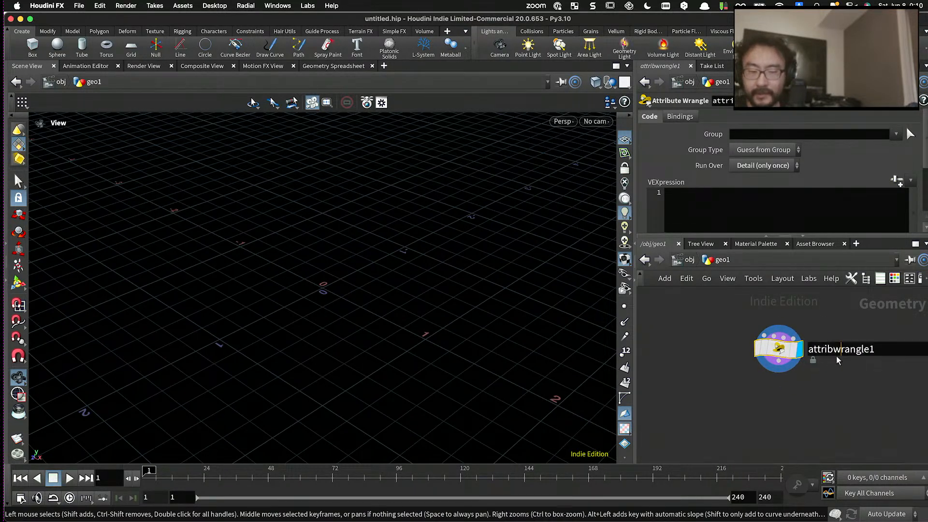
pyautogui.doubleClick(840, 350)
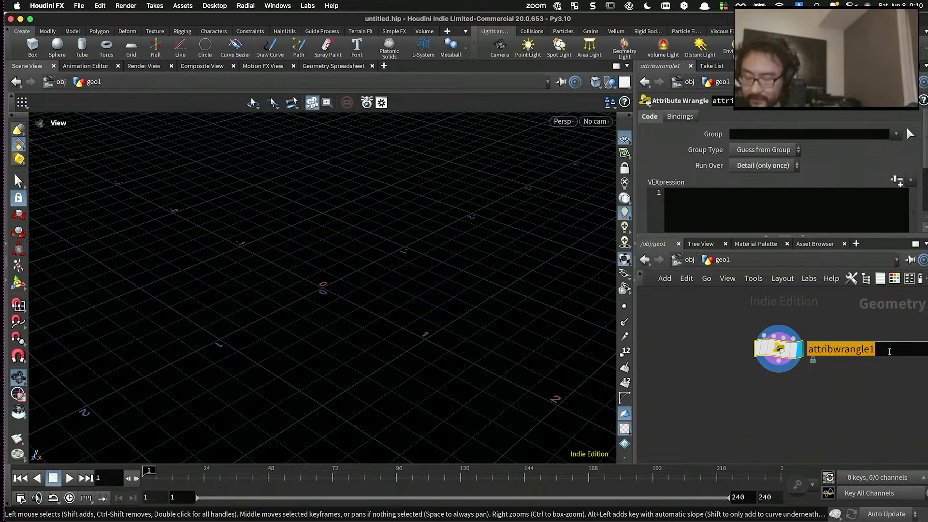
pyautogui.press('BackSpace')
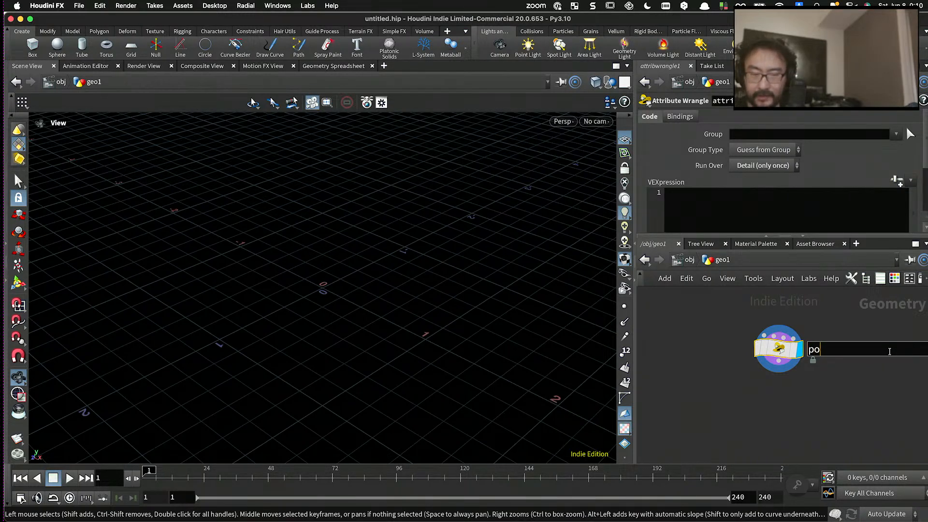
pyautogui.write('attribwrangle')
pyautogui.press('Return')
pyautogui.moveTo(778, 348); pyautogui.dragTo(741, 331)
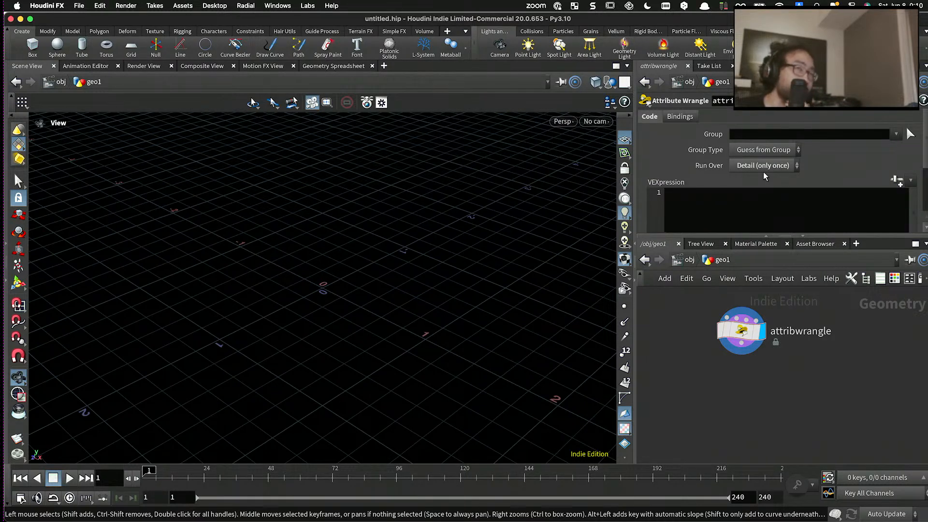
# - Rename the Attribute Wrangle node spiral_points
pyautogui.moveTo(751, 334)
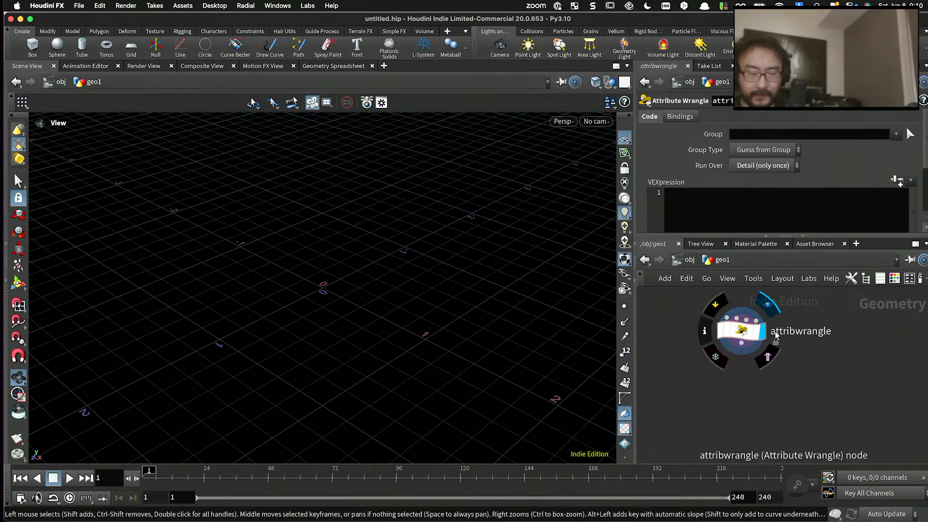
pyautogui.doubleClick(783, 332)
pyautogui.write('s')
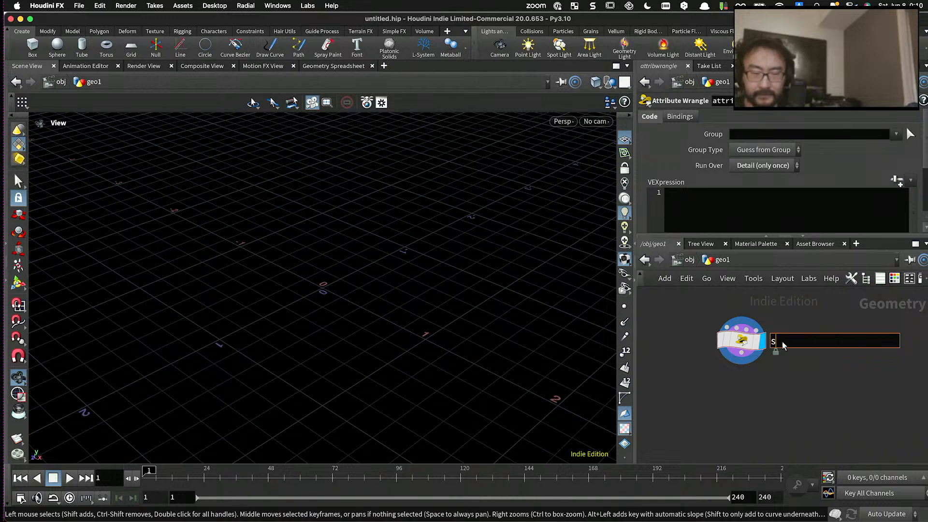
pyautogui.write('piral_points')
pyautogui.press('Return')
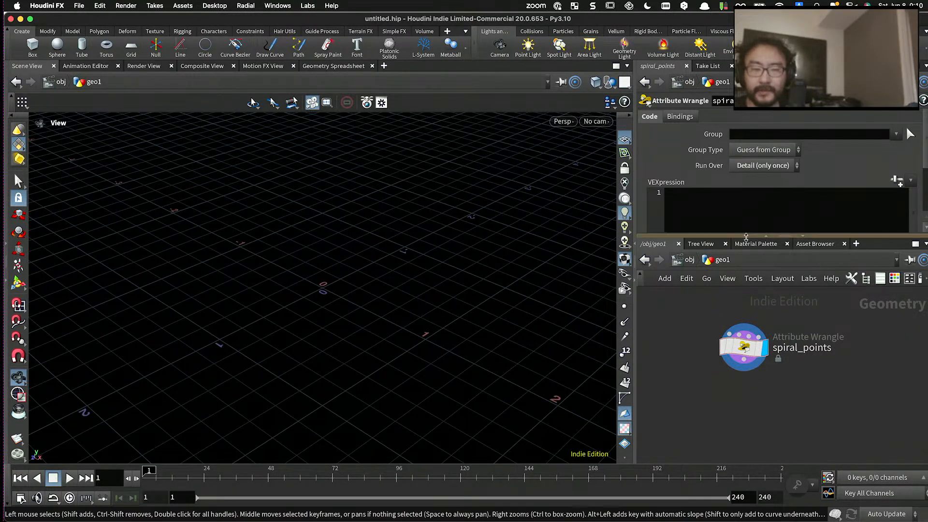
# - Open the spiral_points VEXpression in a separate editor window, then move the window over the viewport and enlarge it
pyautogui.moveTo(745, 236); pyautogui.dragTo(745, 251)
pyautogui.click(745, 222)
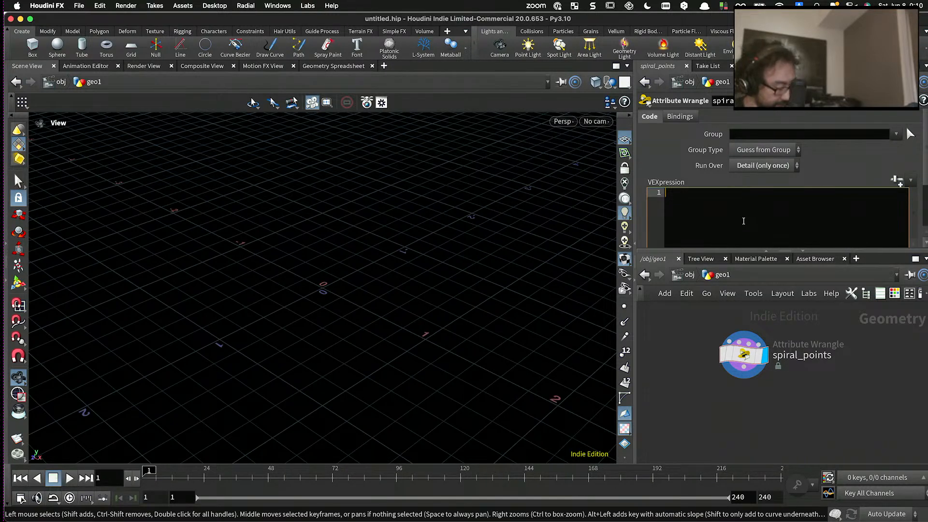
pyautogui.hotkey('alt', 'e')
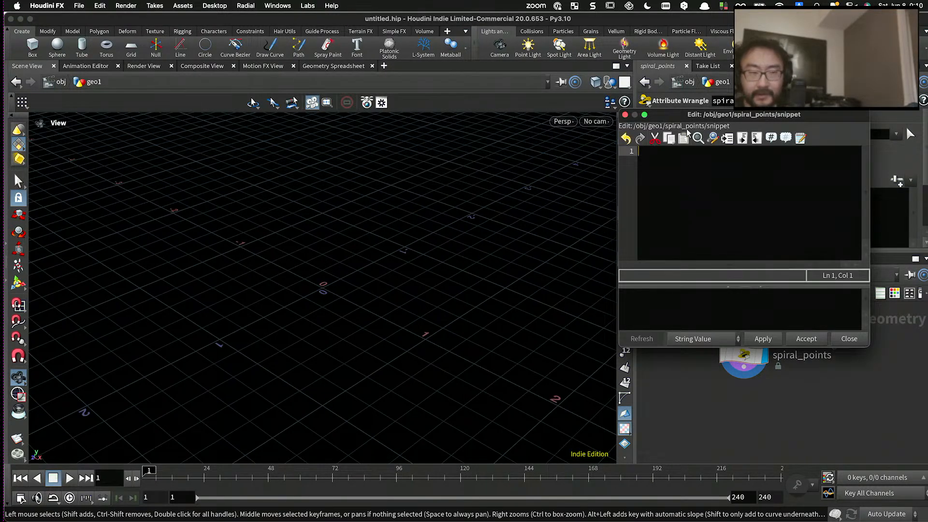
pyautogui.moveTo(672, 107); pyautogui.dragTo(327, 74)
pyautogui.moveTo(605, 380); pyautogui.dragTo(625, 405)
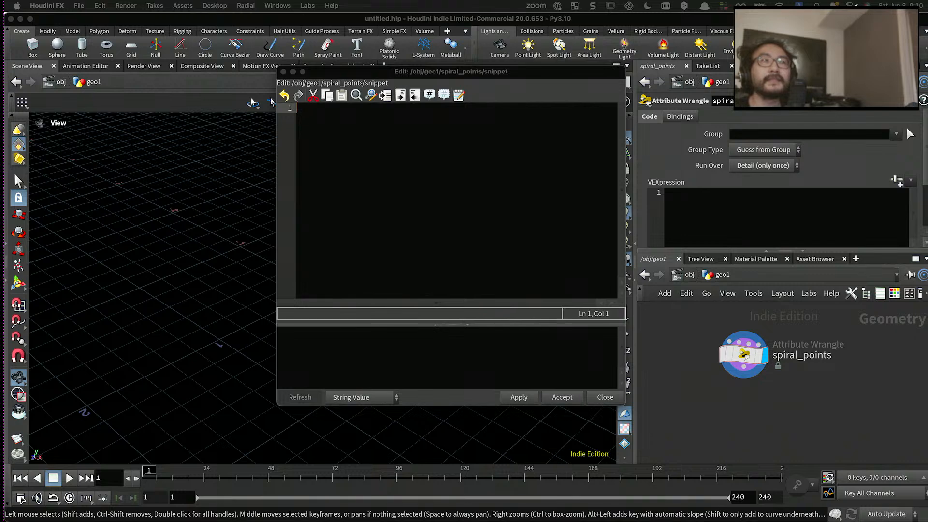
# - Write int turn = chi("turn"); as the first line of the spiral_points code and apply it
pyautogui.click(506, 162)
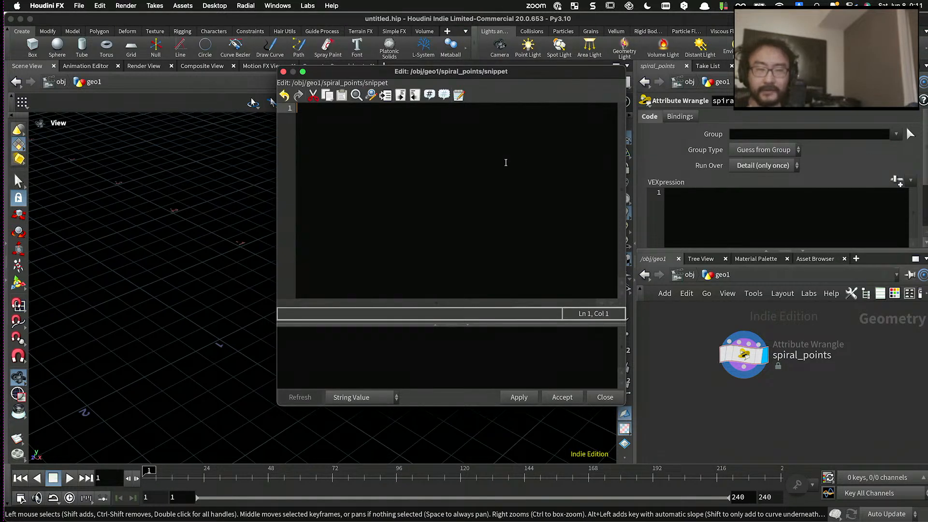
pyautogui.write('int')
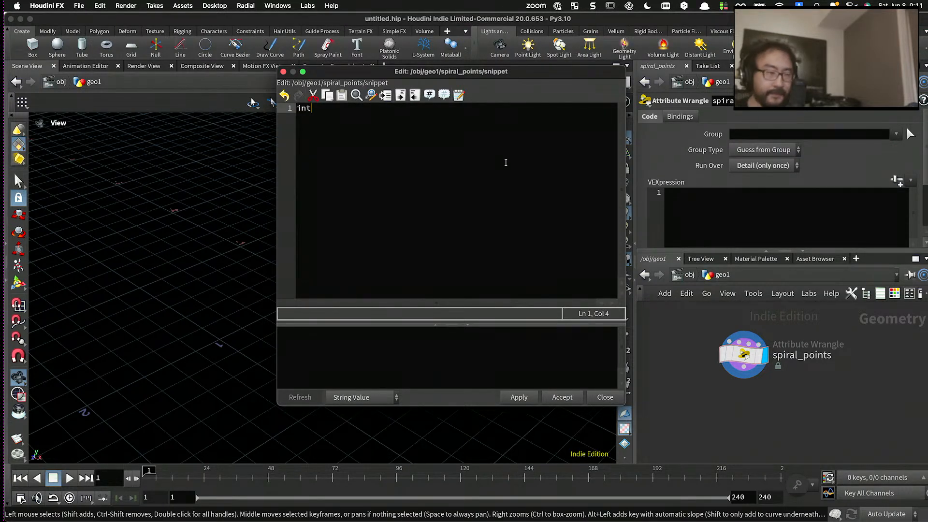
pyautogui.write(' c')
pyautogui.press('BackSpace')
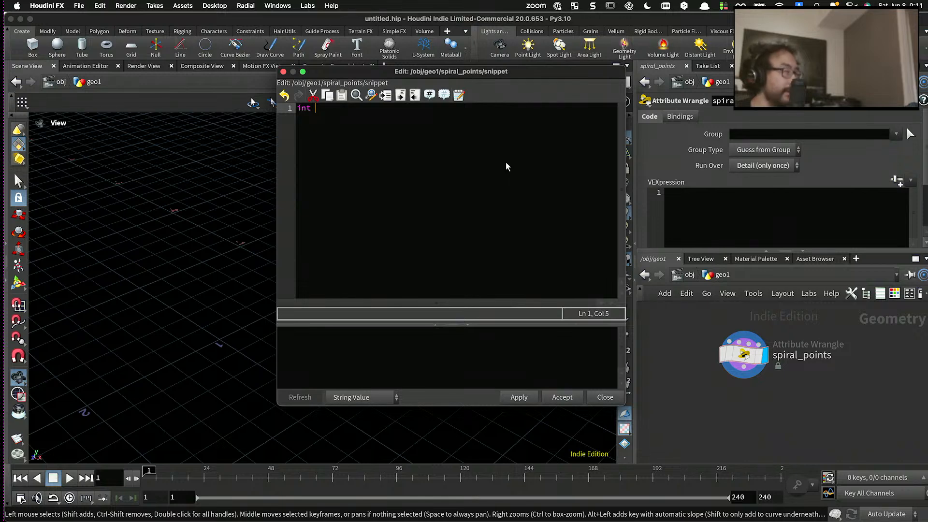
pyautogui.write('turn = ')
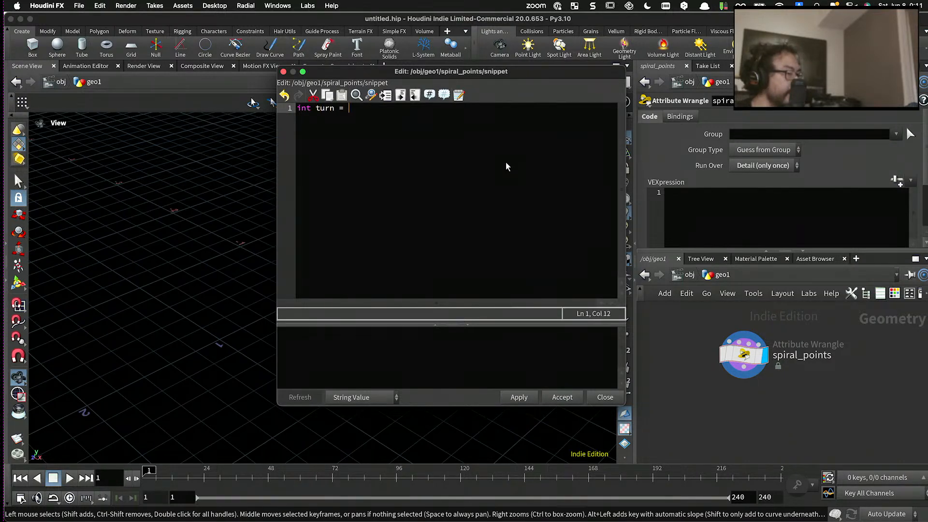
pyautogui.write('chi("turn");')
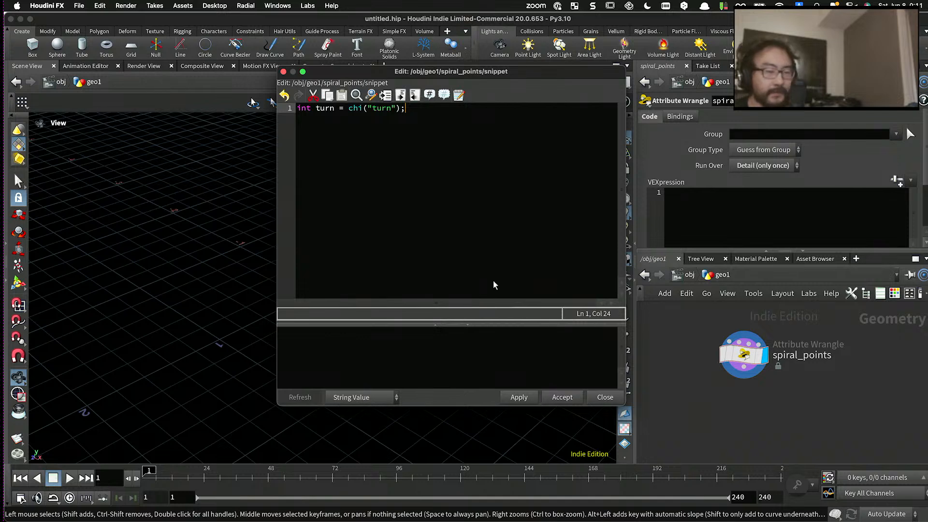
pyautogui.click(519, 397)
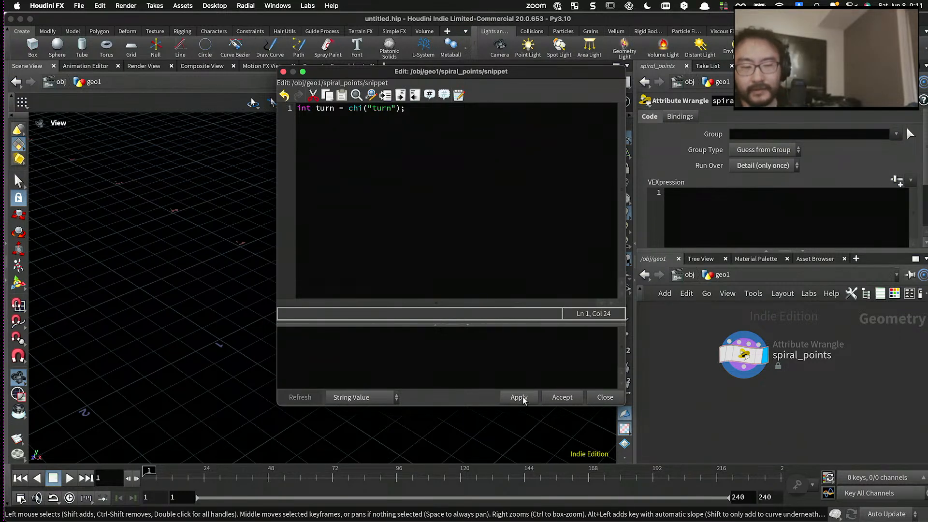
# - Generate the Turn parameter from the wrangle code and set it to 3
pyautogui.click(899, 180)
pyautogui.click(787, 180)
pyautogui.moveTo(894, 182); pyautogui.dragTo(818, 188)
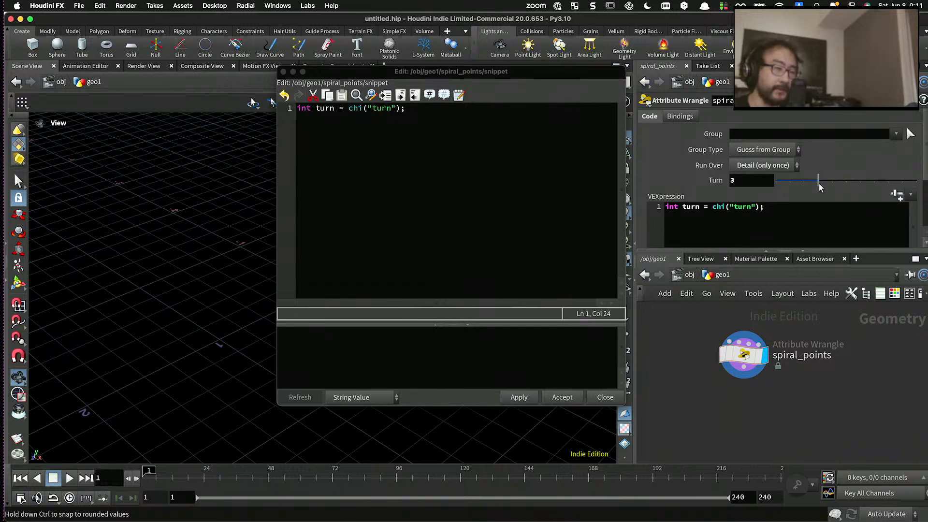
# - Add the line int res = chi("res"); below the turn declaration, separated by a blank line
pyautogui.click(570, 153)
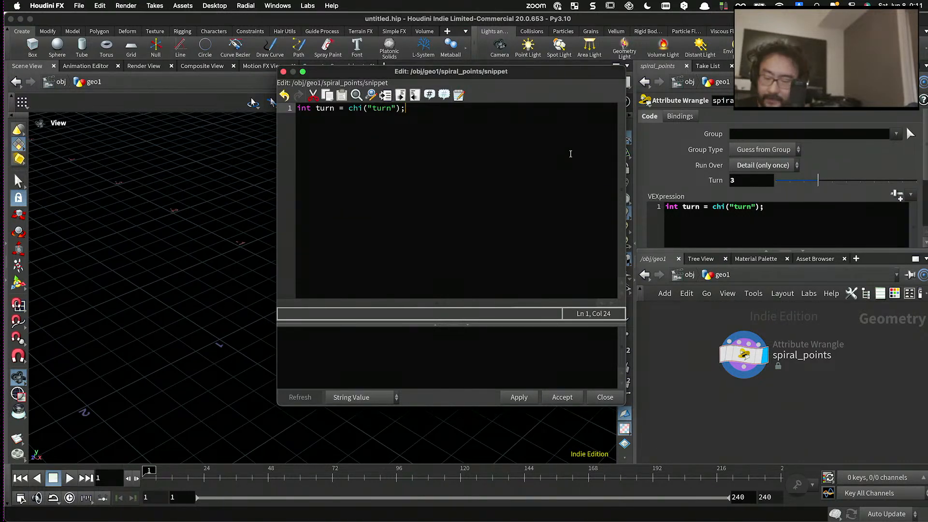
pyautogui.press('Return')
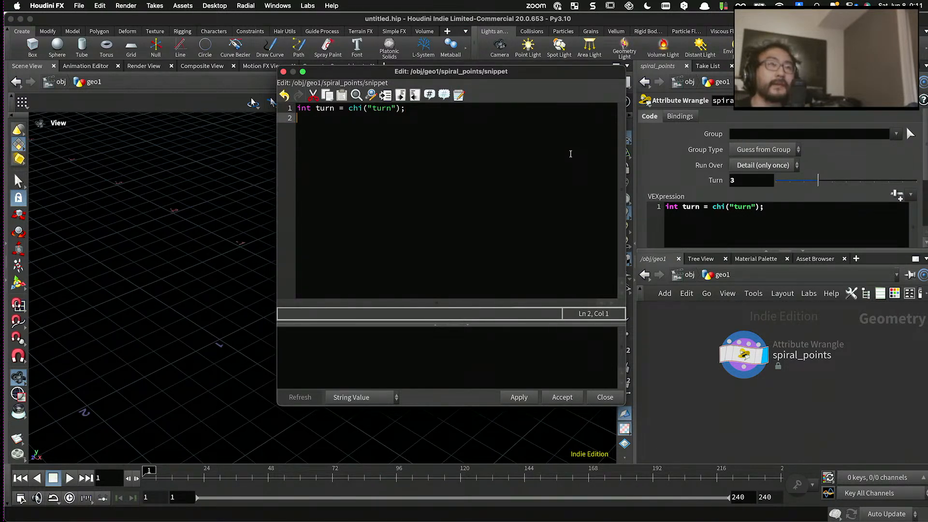
pyautogui.press('Return')
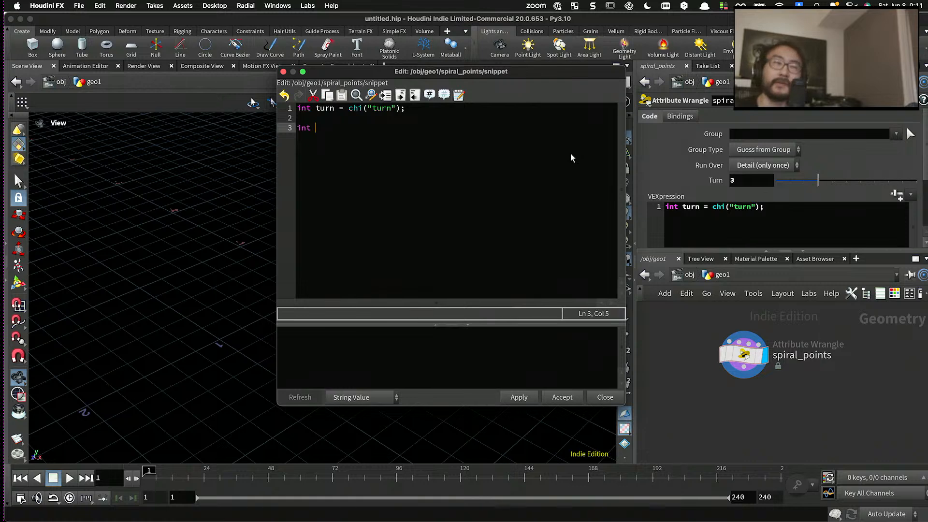
pyautogui.write('res = chi("r')
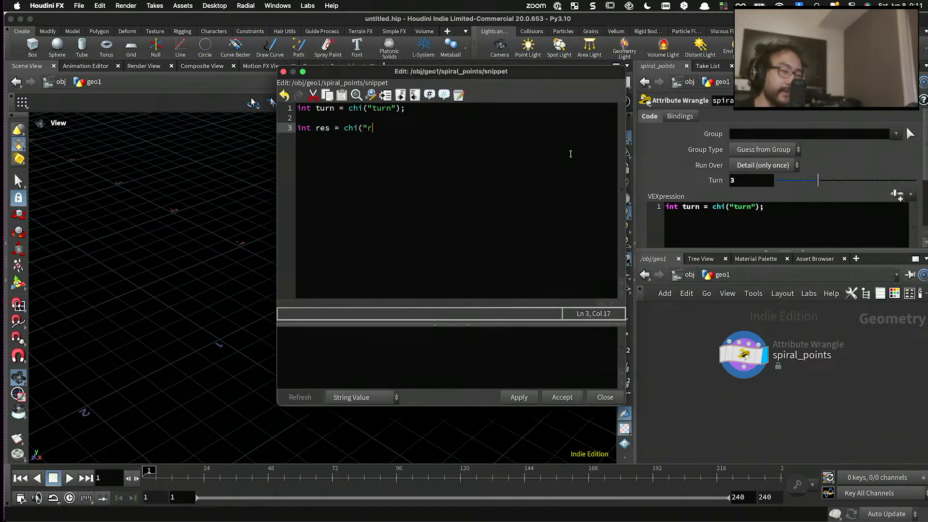
pyautogui.write('es");')
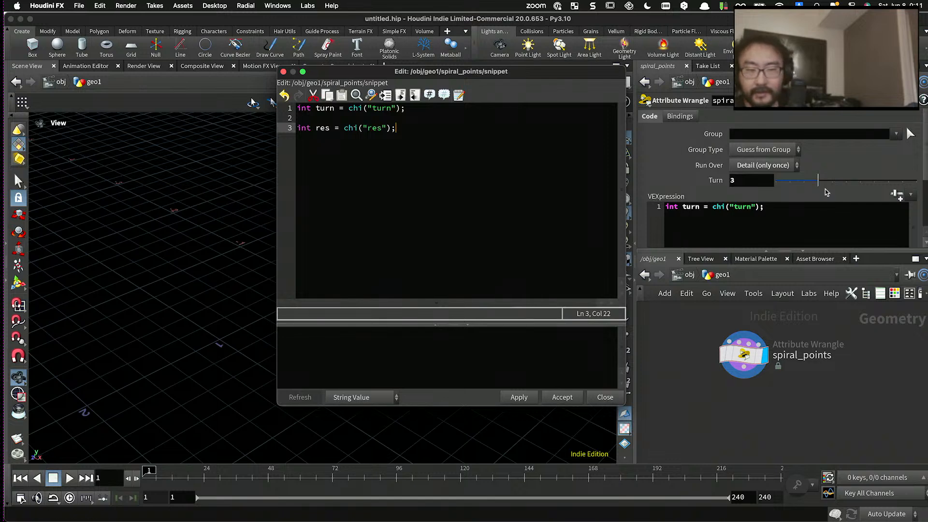
# - Apply the updated code, generate the Res parameter from it, and set Res to 10
pyautogui.click(897, 196)
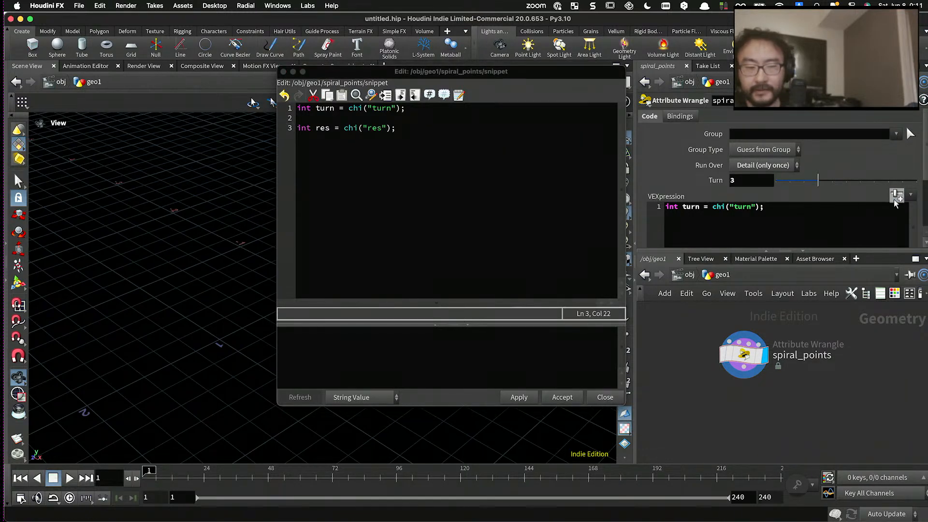
pyautogui.click(519, 397)
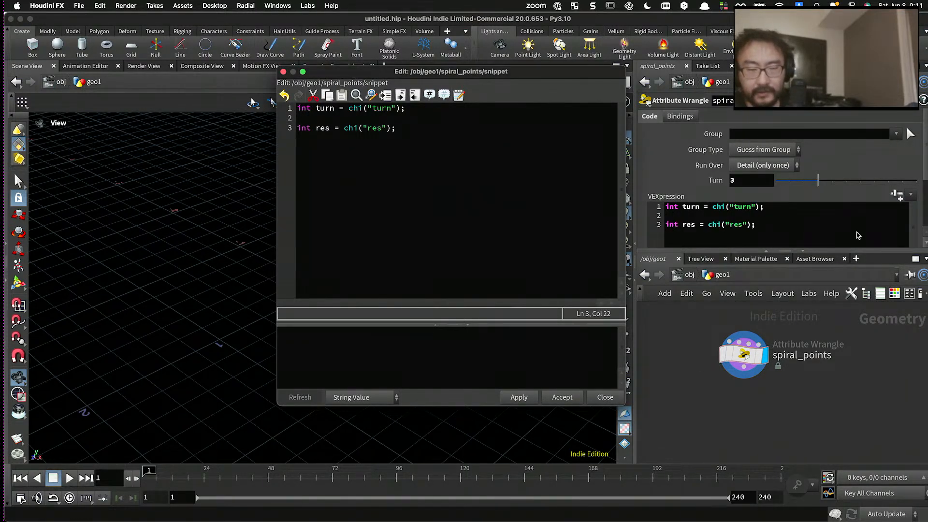
pyautogui.click(898, 195)
pyautogui.click(897, 195)
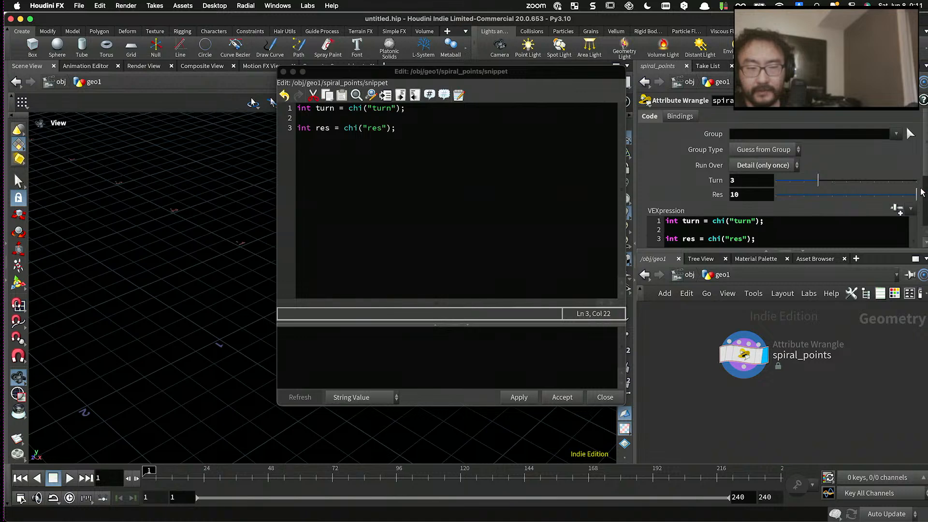
# - Edit the node's parameter interface to give Res a range maximum of 100, then set Res to 75
pyautogui.click(909, 100)
pyautogui.click(880, 116)
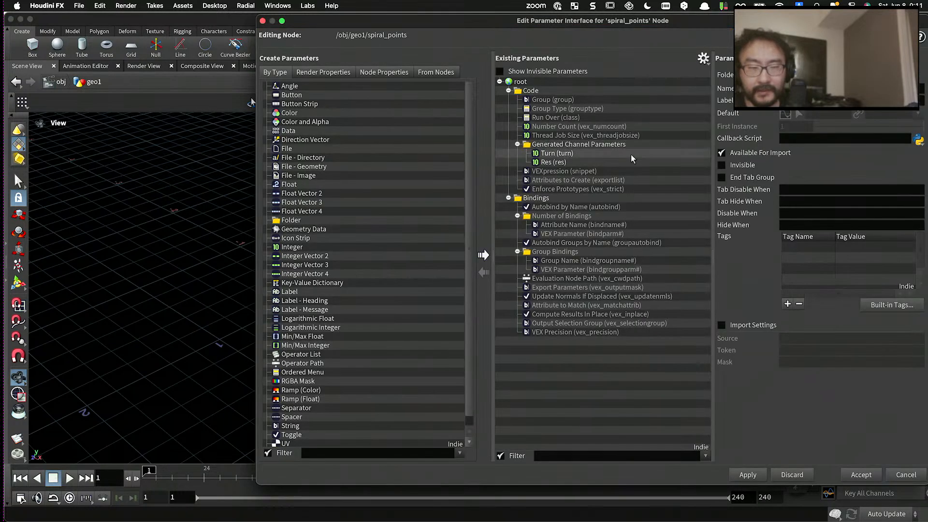
pyautogui.click(587, 161)
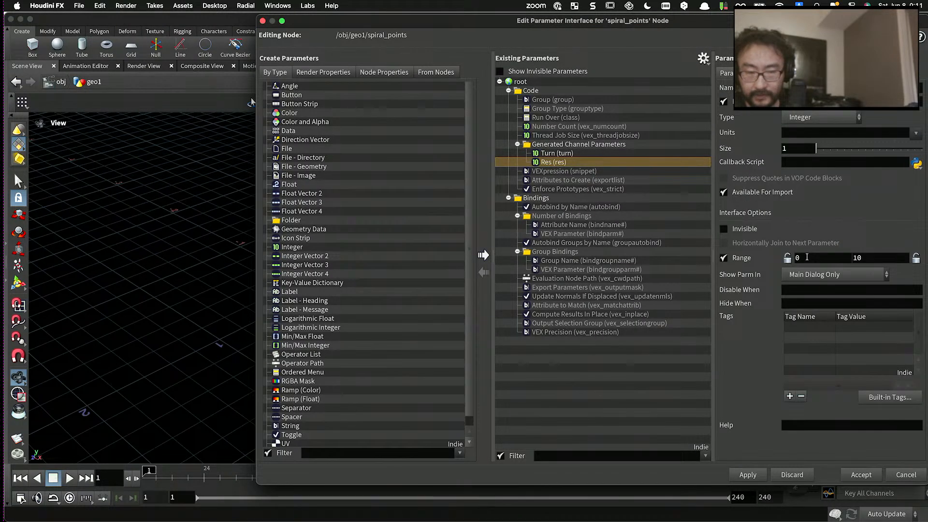
pyautogui.click(865, 258)
pyautogui.write('0')
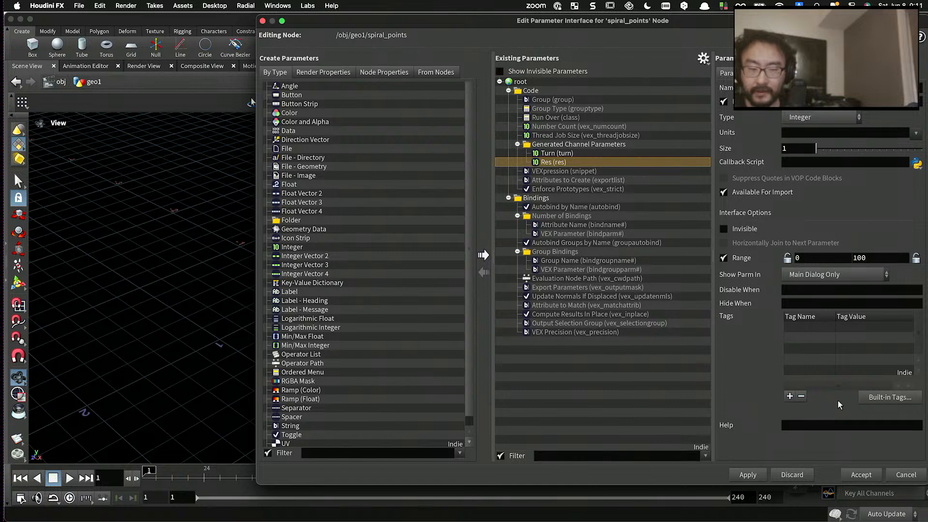
pyautogui.click(861, 474)
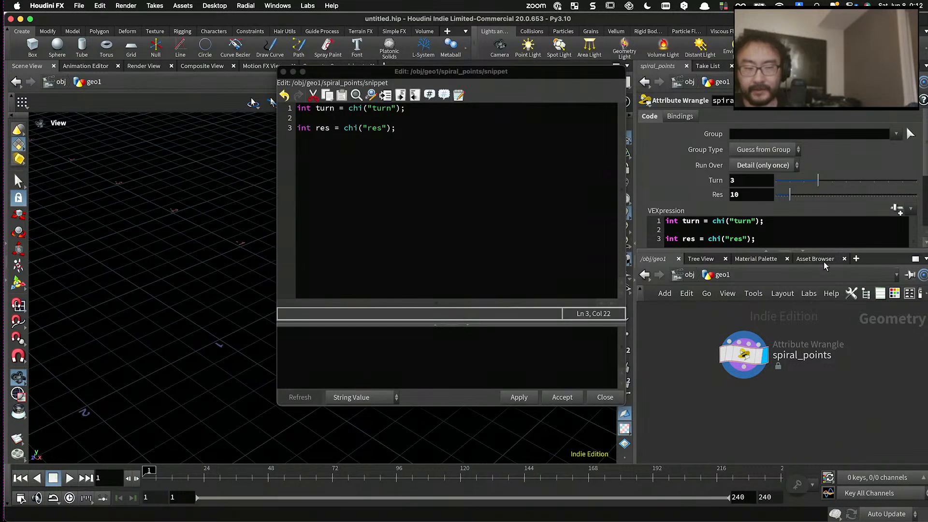
pyautogui.moveTo(863, 196); pyautogui.dragTo(881, 195)
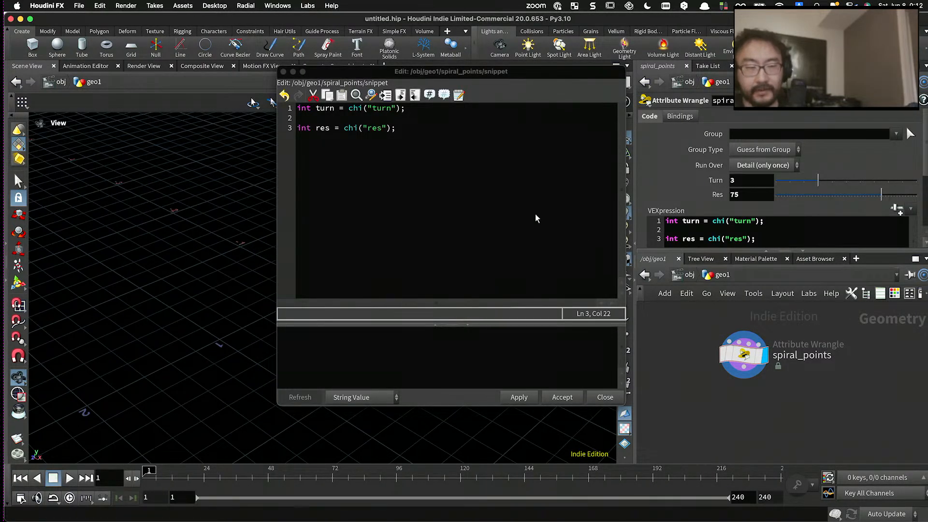
pyautogui.scroll(-1, 664, 221)
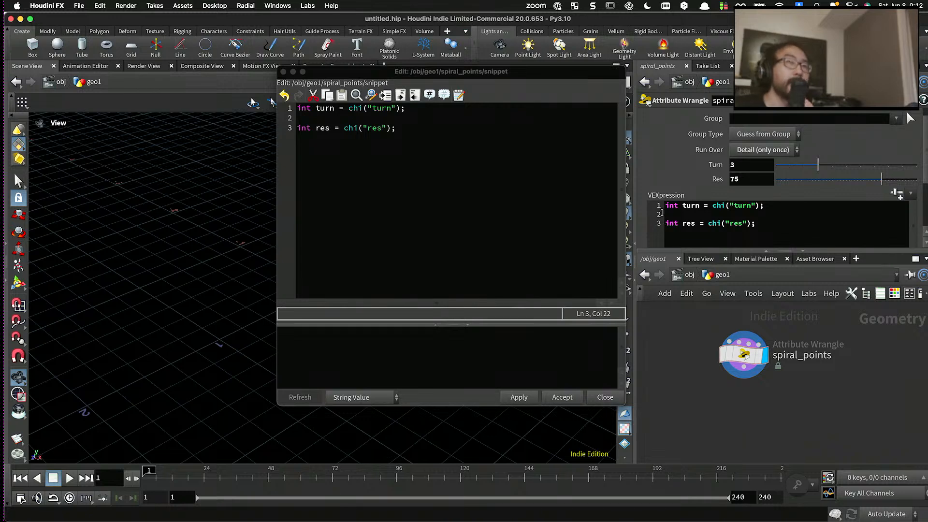
# - Add the line float rad = chf("rad"); below the res declaration, separated by a blank line
pyautogui.click(544, 191)
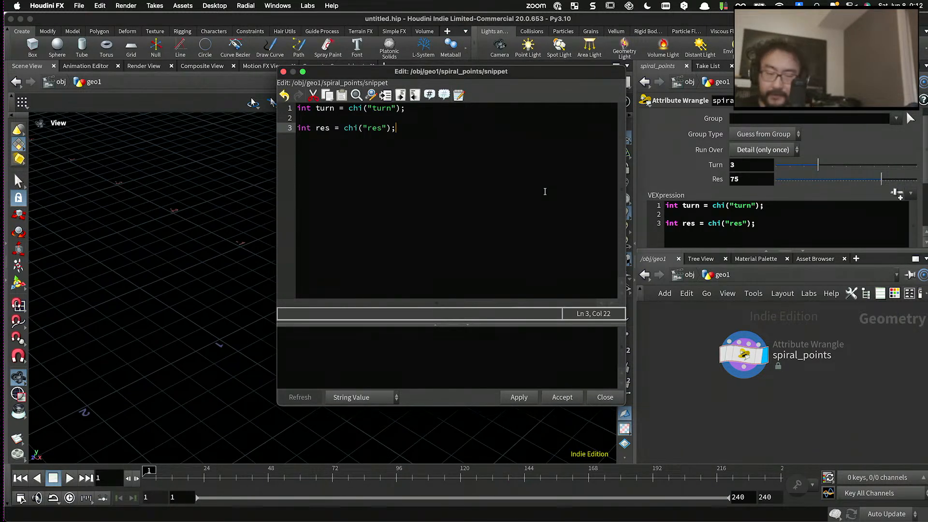
pyautogui.press('Return')
pyautogui.press('Return')
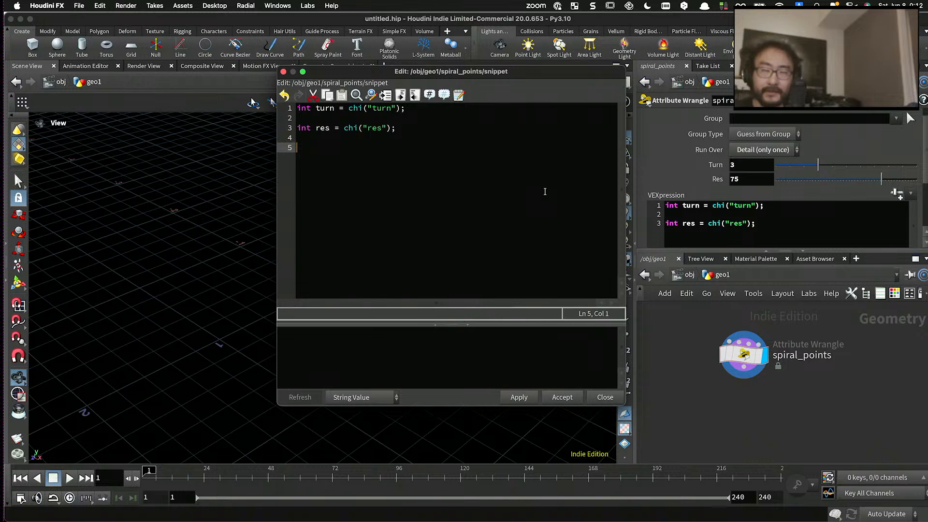
pyautogui.write('float ')
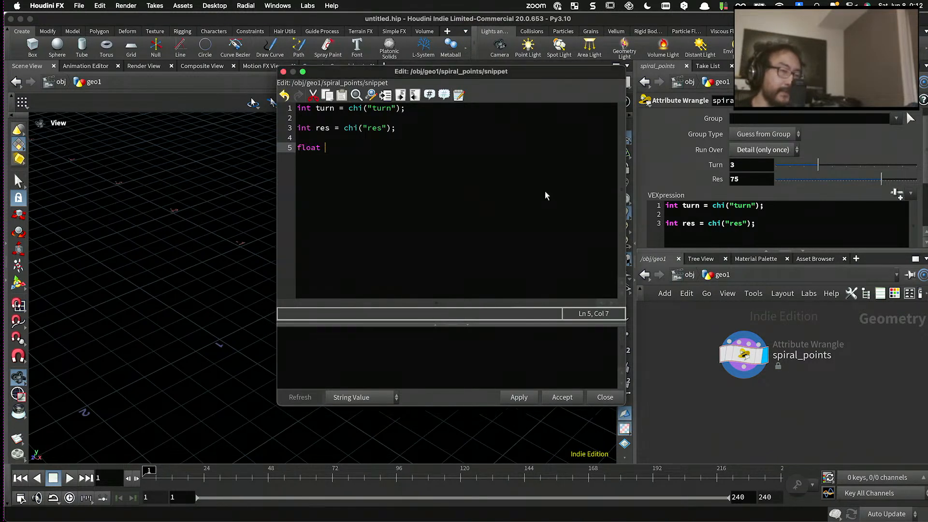
pyautogui.write('rad = c')
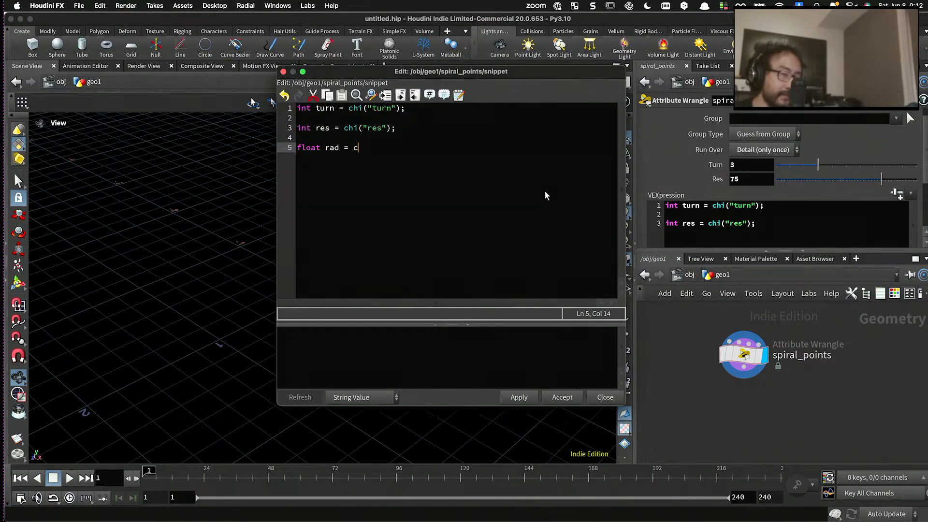
pyautogui.write('hf("rad");')
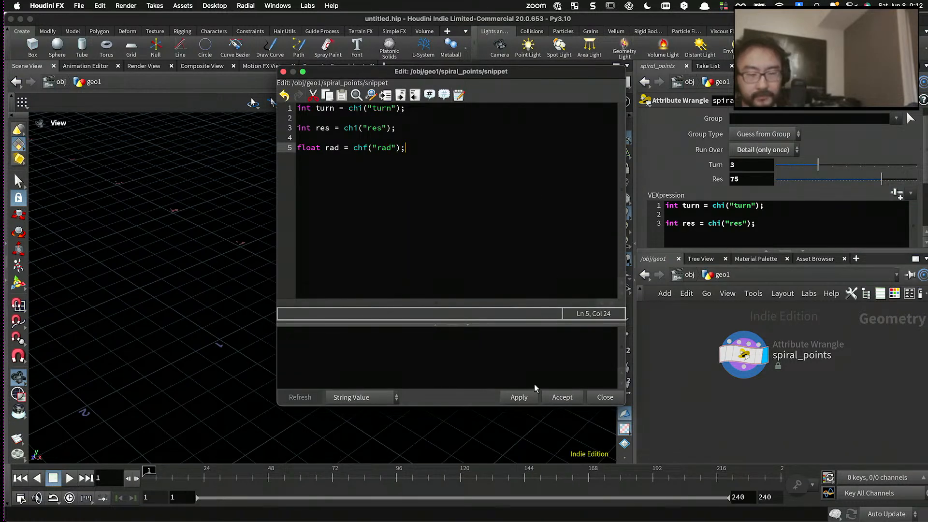
# - Apply the code, generate the Rad parameter from it, and set Rad to 0.313
pyautogui.click(519, 397)
pyautogui.scroll(1, 890, 184)
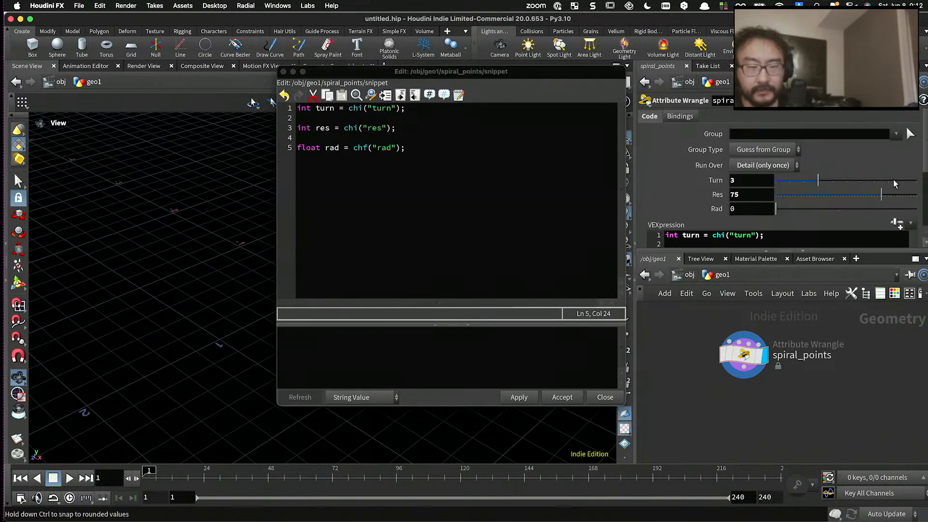
pyautogui.scroll(-1, 894, 179)
pyautogui.moveTo(776, 162); pyautogui.dragTo(819, 161)
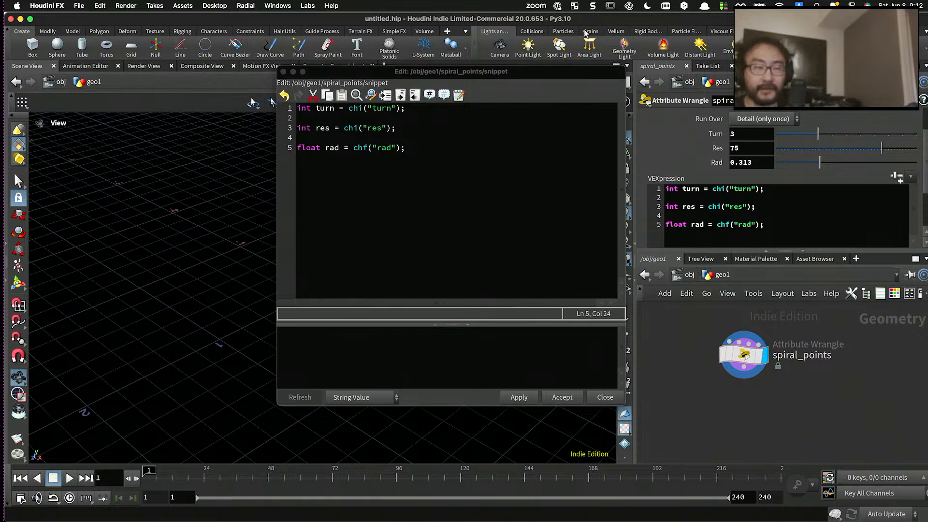
# - Add the line float height = chf("height"); below the rad declaration, separated by a blank line
pyautogui.click(515, 218)
pyautogui.press('Return')
pyautogui.press('Return')
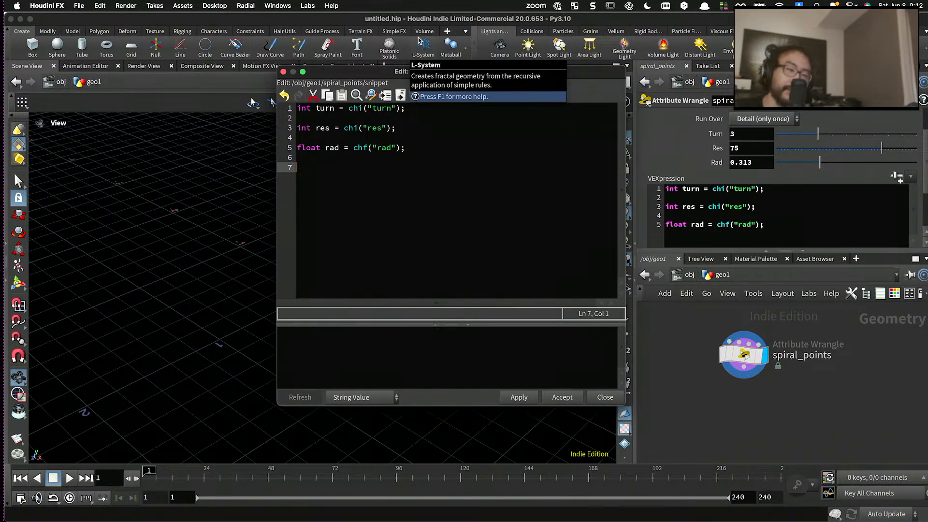
pyautogui.write('float h')
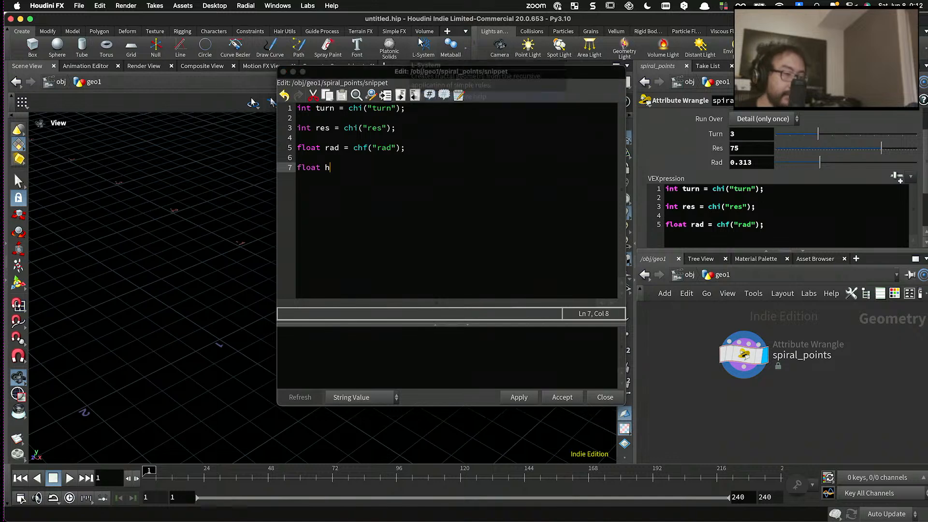
pyautogui.write('eight = chf()')
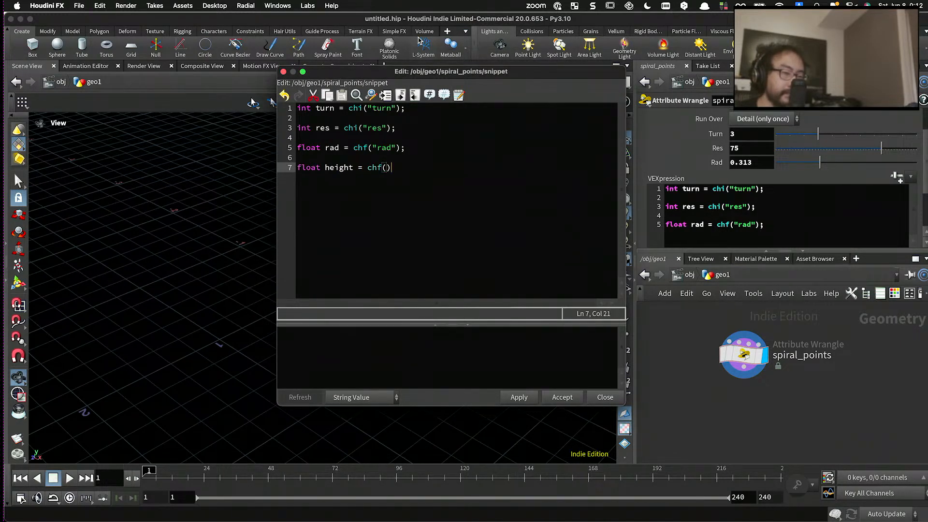
pyautogui.press('Left')
pyautogui.write('"height"')
pyautogui.press('Right')
pyautogui.write(';')
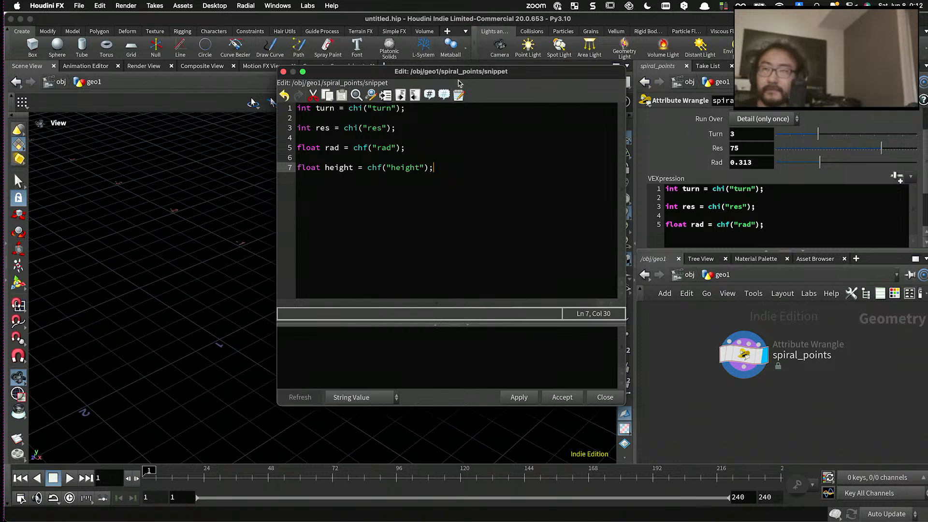
# - Apply the code, generate the Height parameter from it, and set Height to 0.68
pyautogui.click(516, 398)
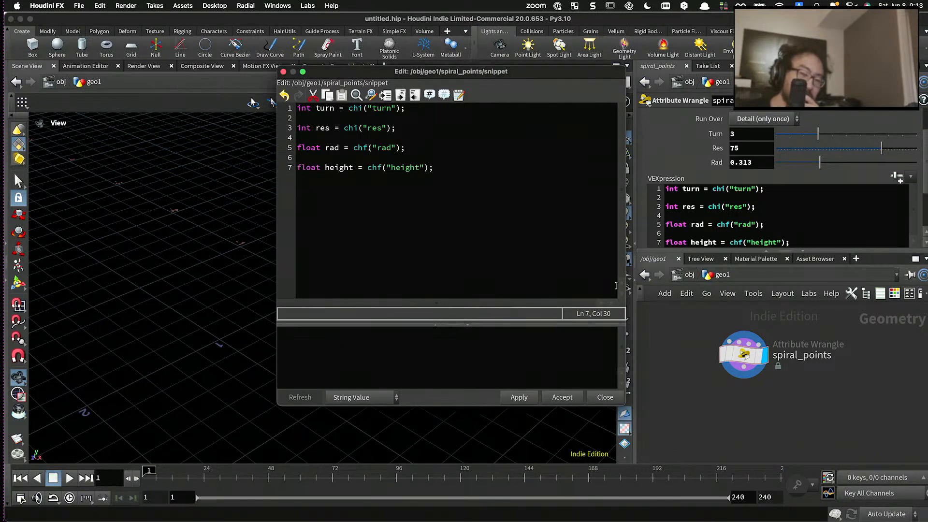
pyautogui.click(895, 178)
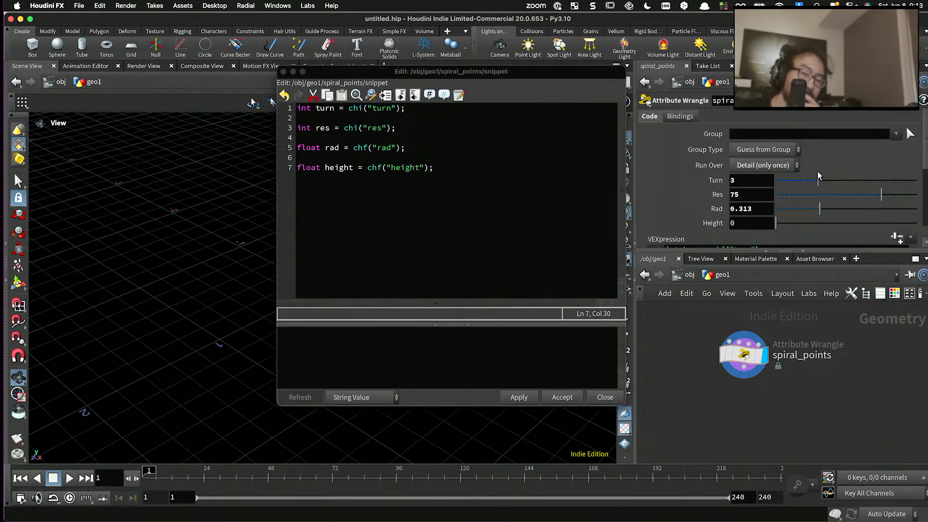
pyautogui.moveTo(822, 162); pyautogui.dragTo(872, 162)
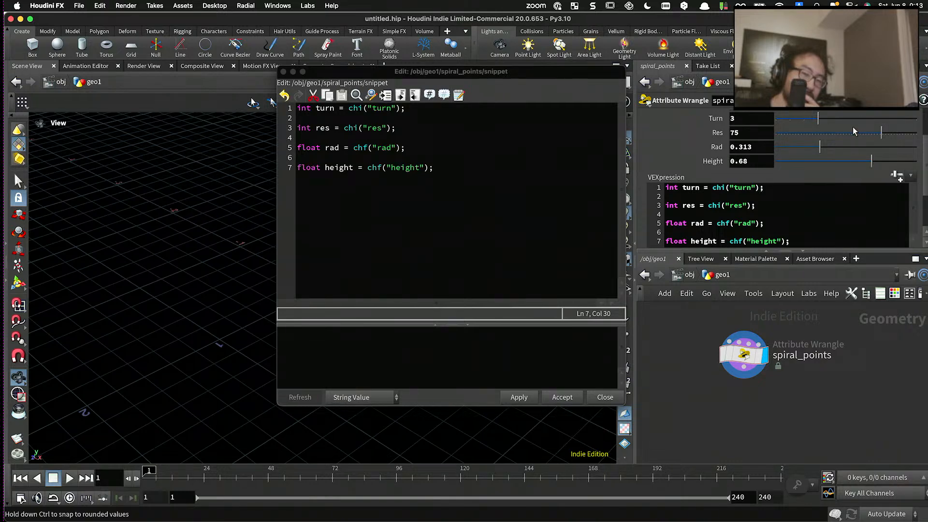
# - Edit the node's parameter interface to give Height a range maximum of 10, then set Height to 3.61
pyautogui.click(875, 103)
pyautogui.click(876, 116)
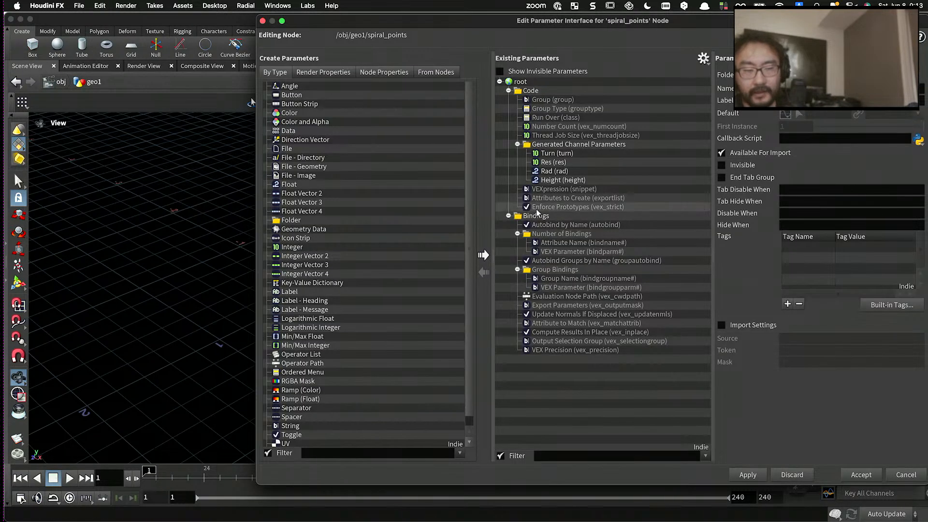
pyautogui.click(554, 182)
pyautogui.click(867, 260)
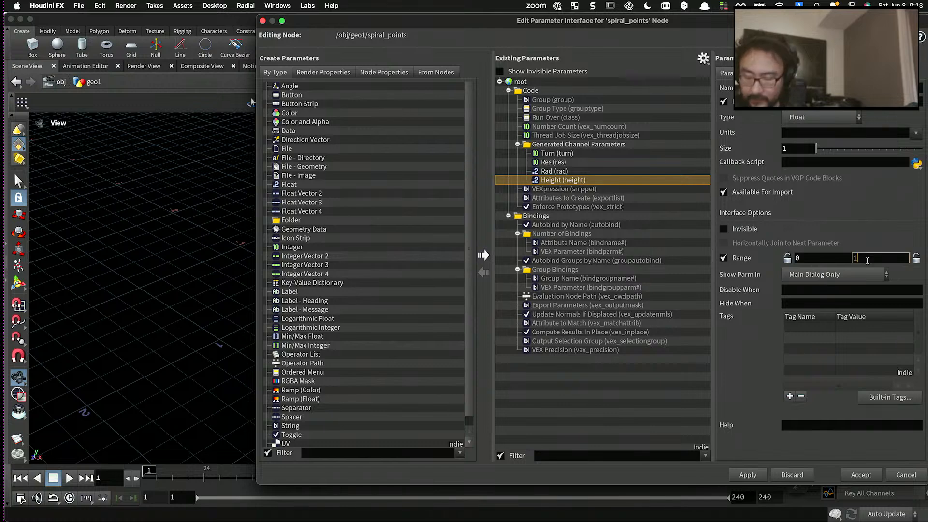
pyautogui.write('0')
pyautogui.press('Return')
pyautogui.click(748, 475)
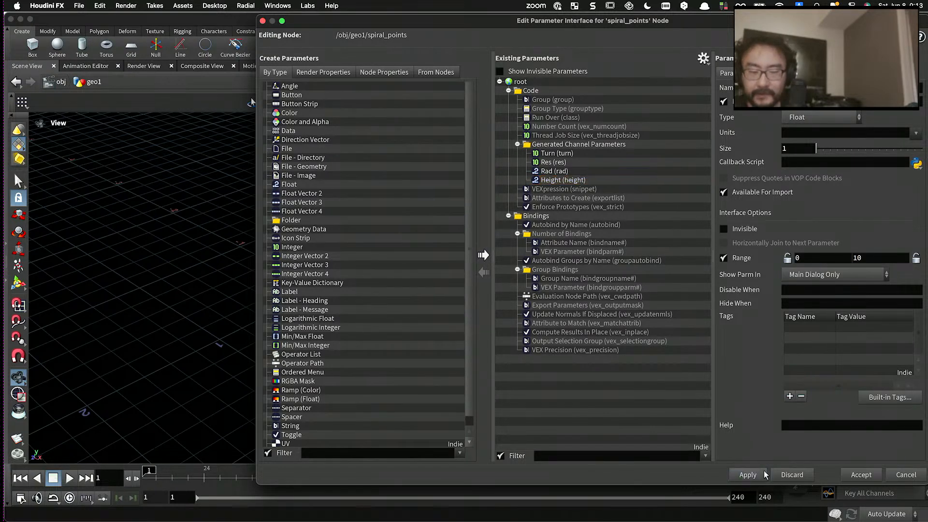
pyautogui.click(858, 475)
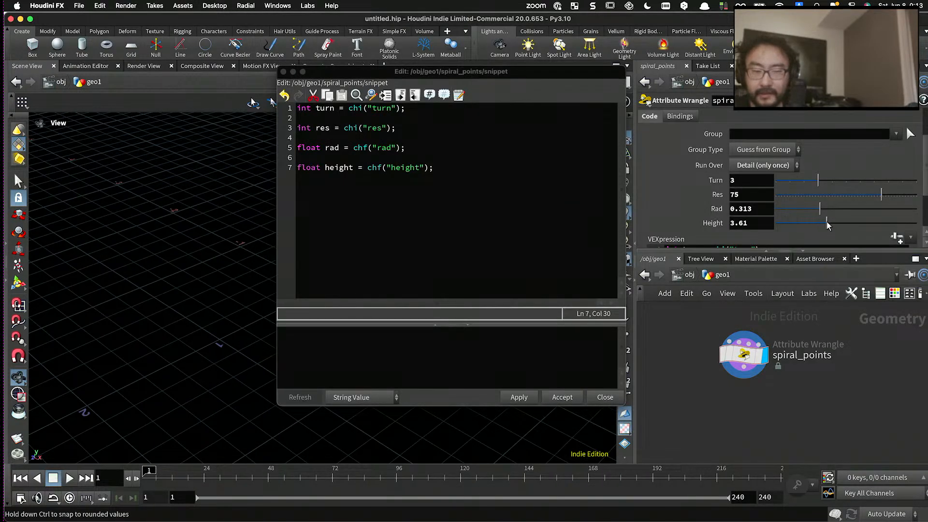
# - Remove the blank lines between the turn, res, rad and height declarations in the wrangle code
pyautogui.click(530, 222)
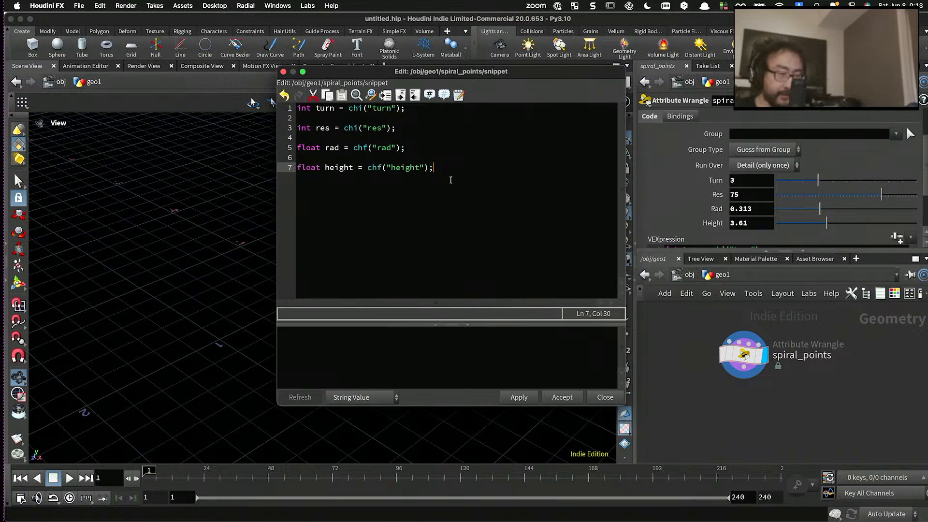
pyautogui.click(440, 161)
pyautogui.press('BackSpace')
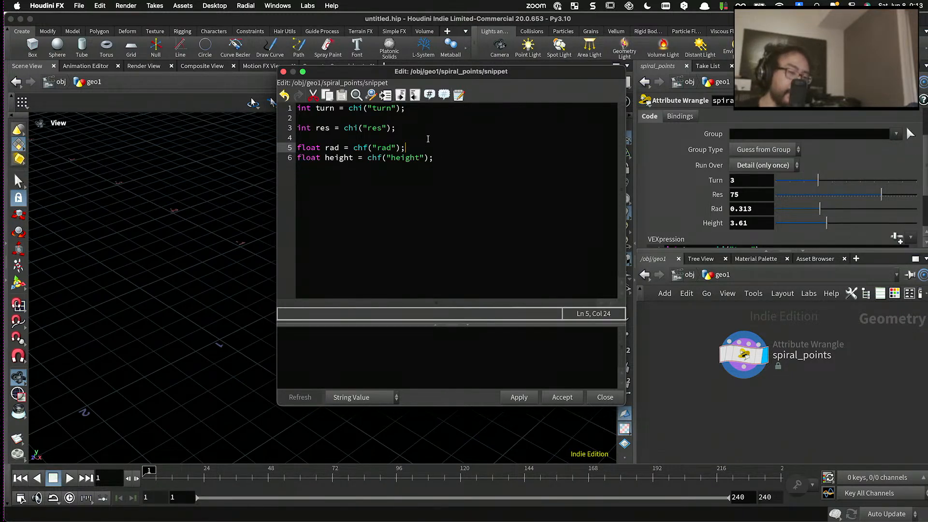
pyautogui.click(428, 139)
pyautogui.press('BackSpace')
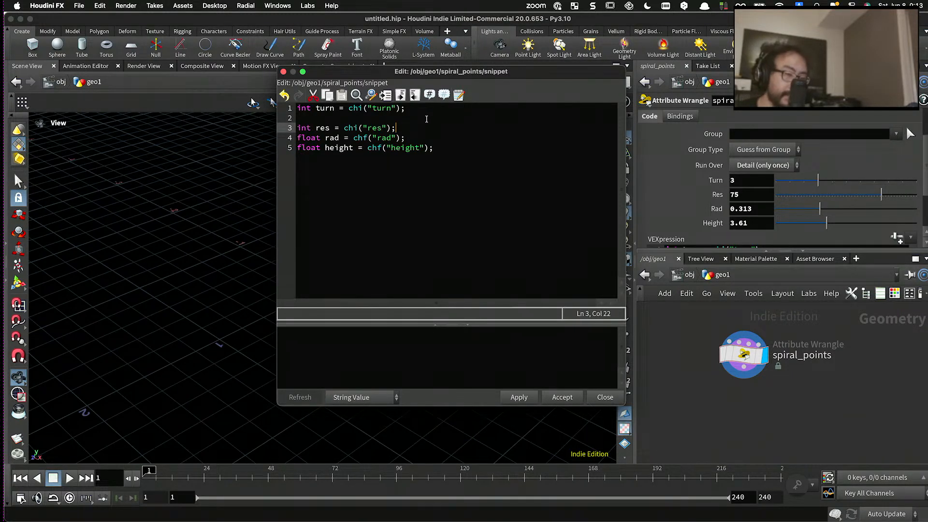
pyautogui.click(427, 119)
pyautogui.press('BackSpace')
pyautogui.moveTo(411, 110); pyautogui.dragTo(292, 109)
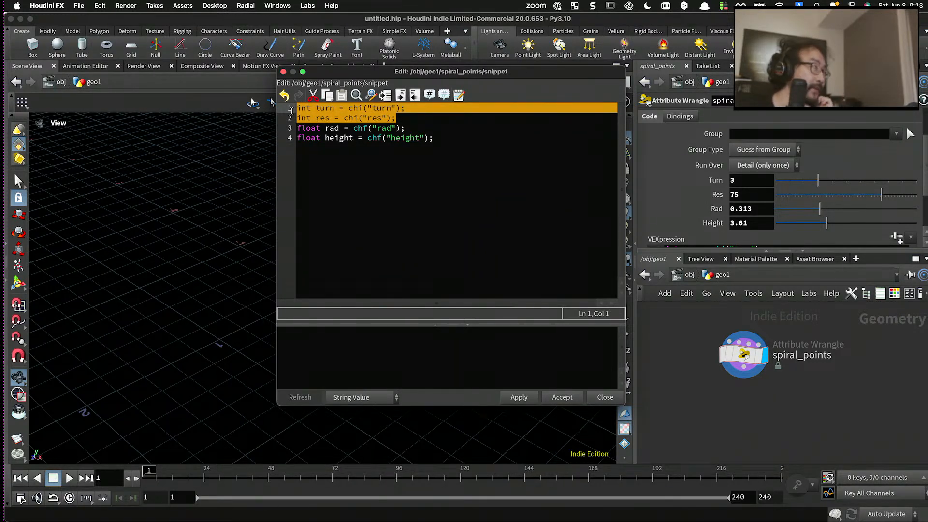
# - Begin a for loop below the declarations, after a blank line, with int i=0; and the condition i<turn
pyautogui.click(430, 186)
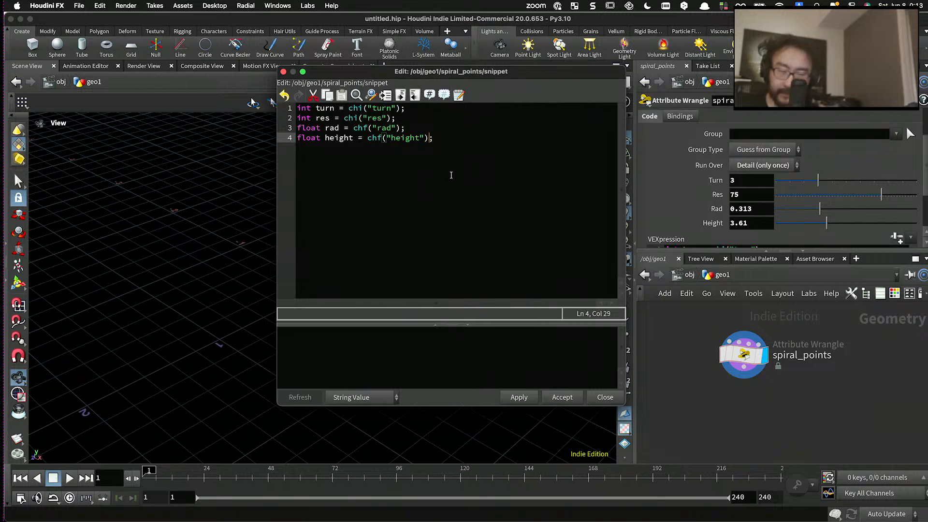
pyautogui.press('End')
pyautogui.press('Return')
pyautogui.press('Return')
pyautogui.write('for')
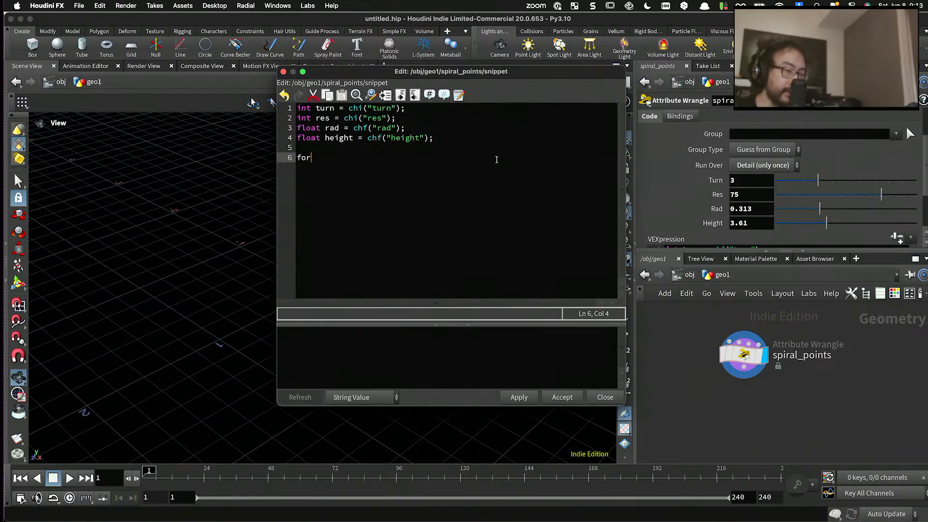
pyautogui.write('(int i=')
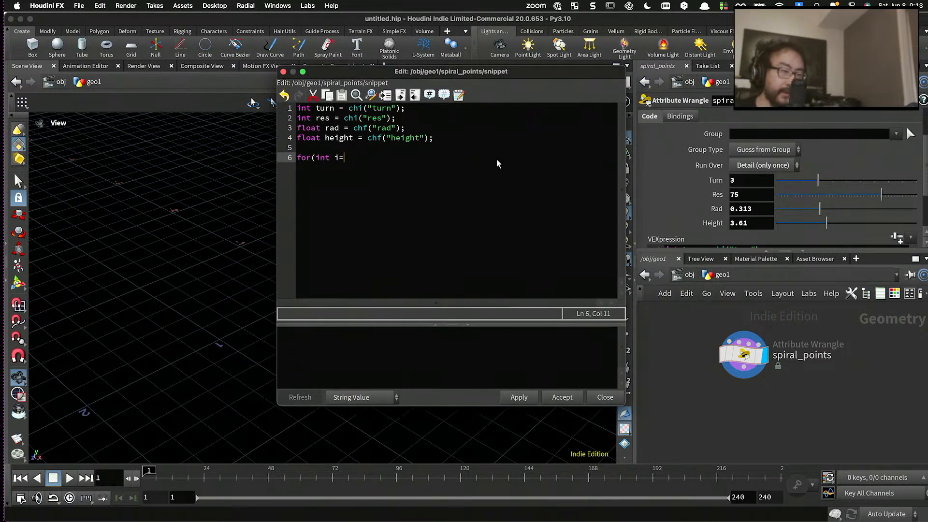
pyautogui.write('0; i<')
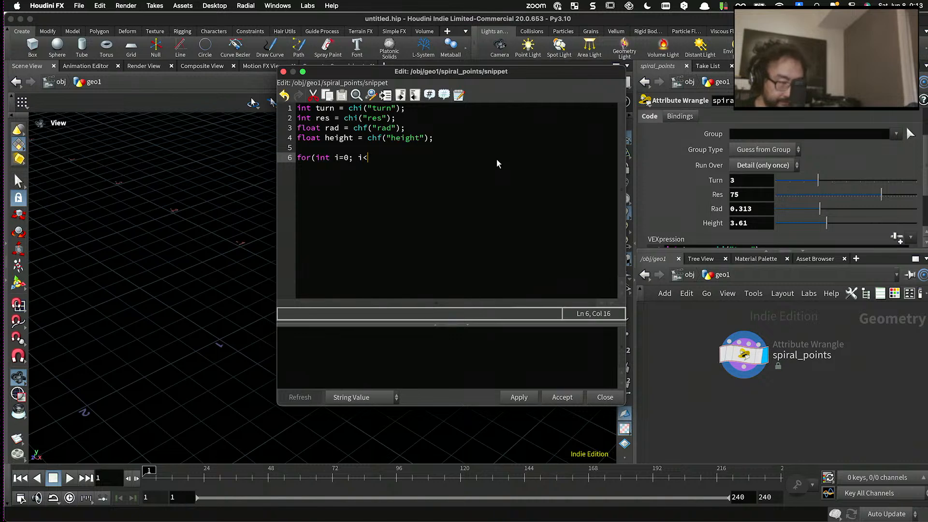
pyautogui.write('turn')
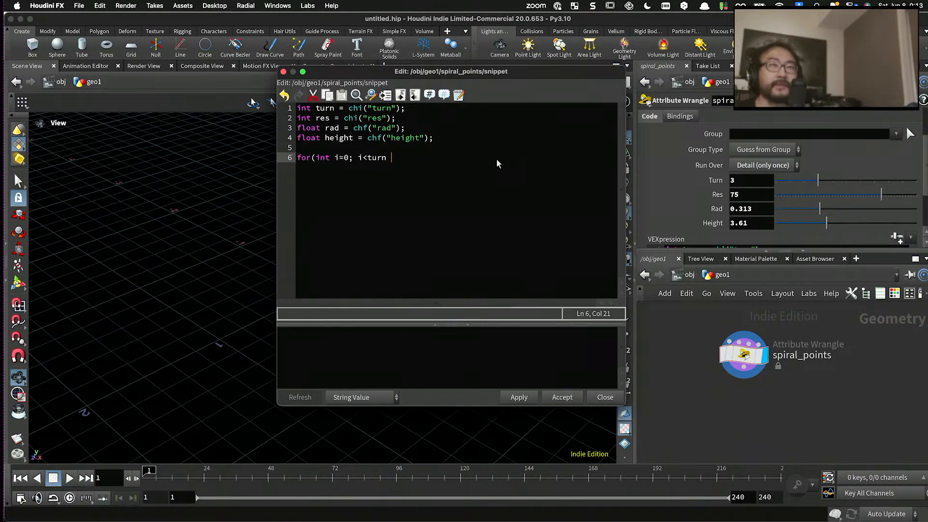
# - Rewrite the loop condition as i< turn, with a space before turn
pyautogui.press('BackSpace')
pyautogui.press('BackSpace')
pyautogui.press('BackSpace')
pyautogui.press('BackSpace')
pyautogui.press('BackSpace')
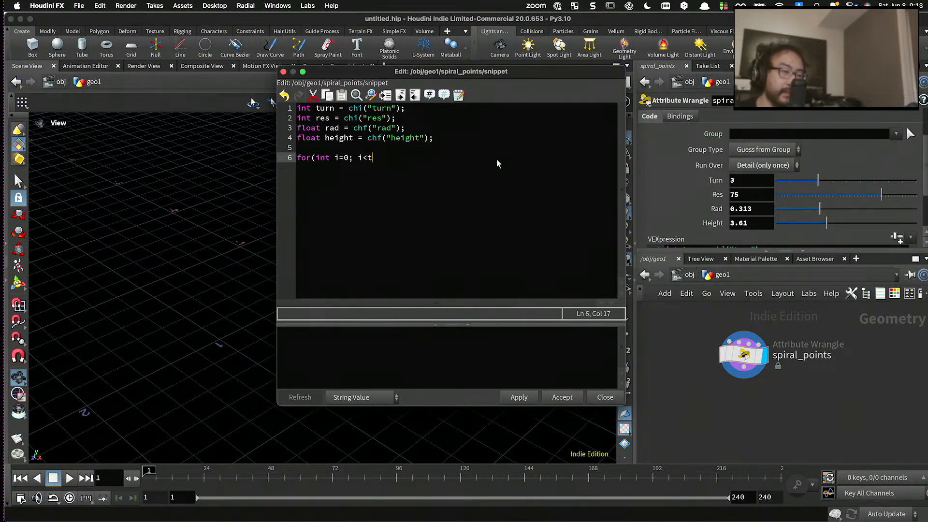
pyautogui.write('turn')
pyautogui.press('BackSpace')
pyautogui.press('BackSpace')
pyautogui.press('BackSpace')
pyautogui.press('BackSpace')
pyautogui.press('BackSpace')
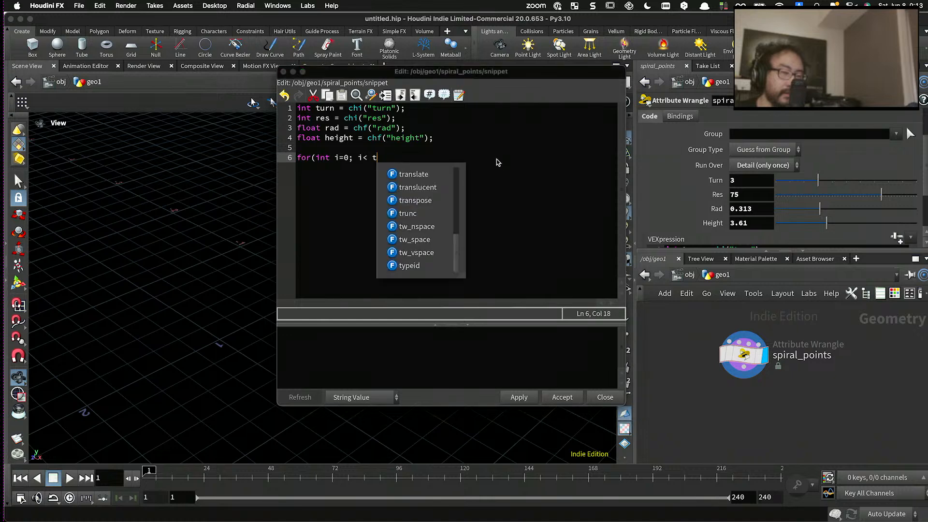
pyautogui.write('turn')
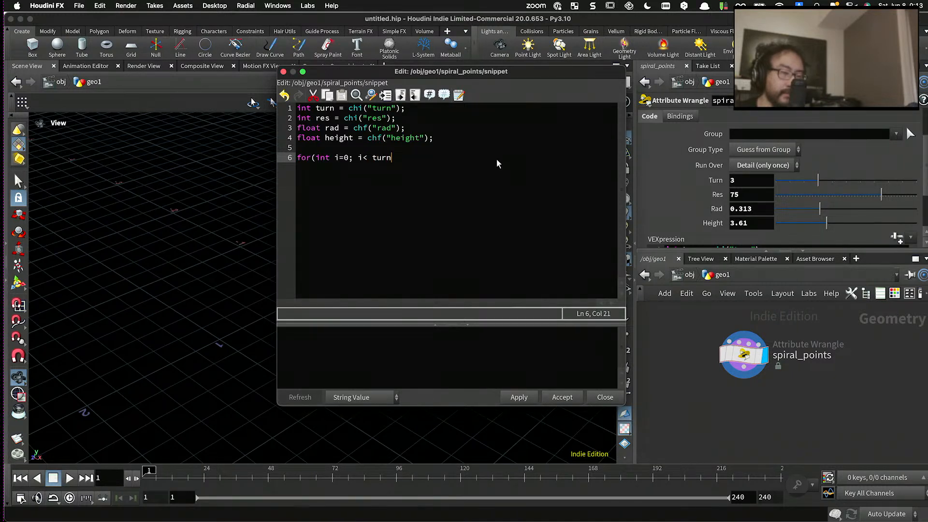
pyautogui.write(' * res')
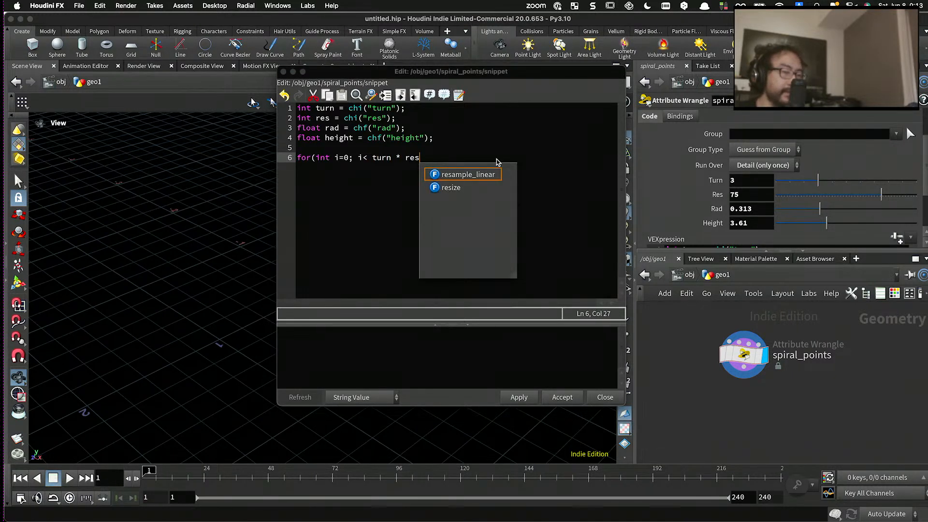
pyautogui.press('BackSpace')
pyautogui.press('BackSpace')
pyautogui.press('BackSpace')
pyautogui.press('BackSpace')
pyautogui.press('BackSpace')
pyautogui.press('BackSpace')
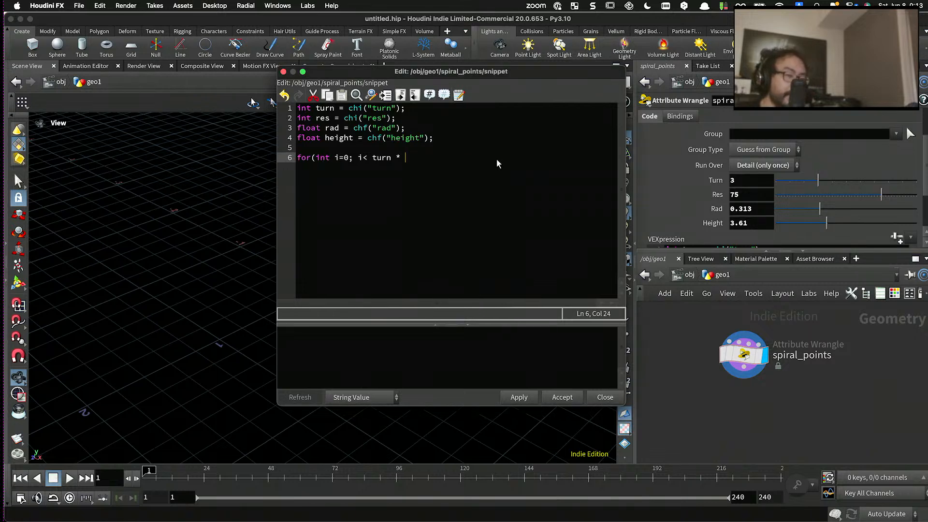
# - Complete the for loop header with the increment i++ and add its opening and closing braces on separate lines
pyautogui.write('; i++')
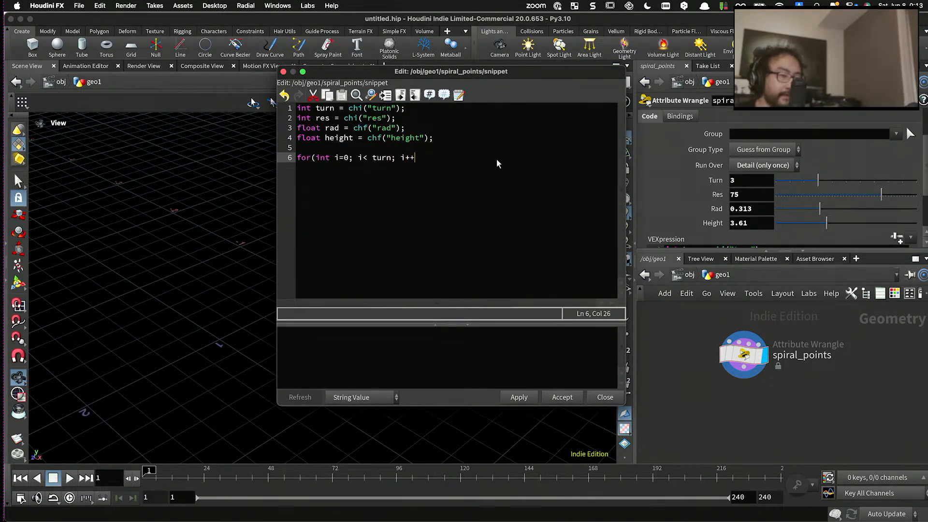
pyautogui.write('){')
pyautogui.press('Return')
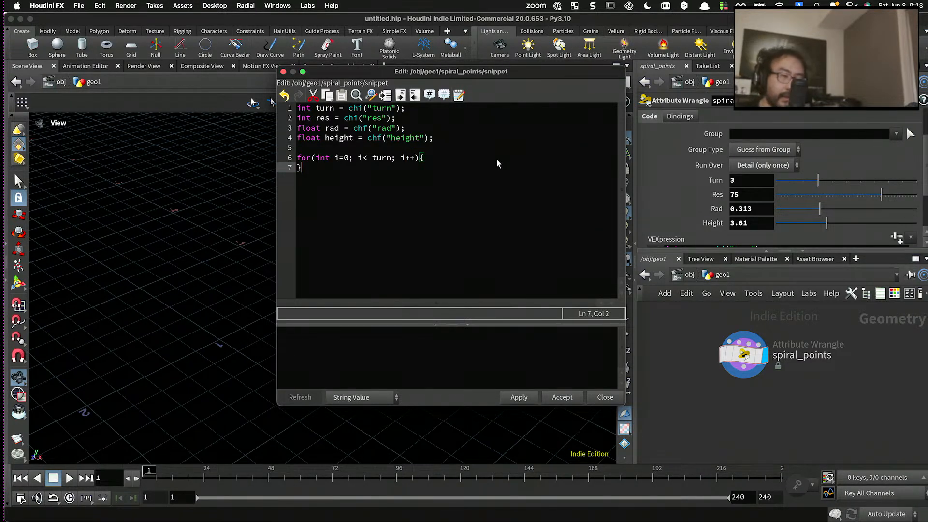
pyautogui.press('Return')
pyautogui.write('}')
# - Nest a second for loop header inside the turn loop, with int n=0, the condition n<res and the increment n++
pyautogui.press('Left')
pyautogui.press('Up')
pyautogui.press('Tab')
pyautogui.write('for')
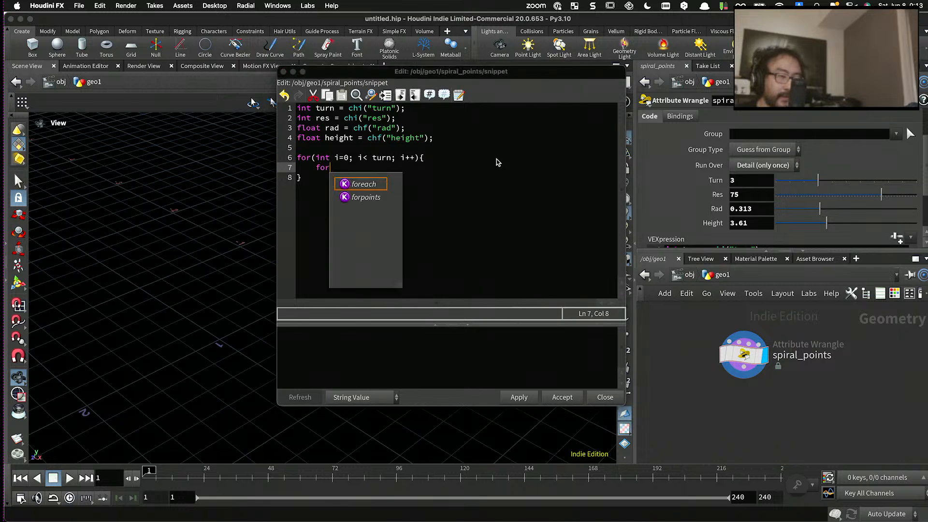
pyautogui.write('(int n=0')
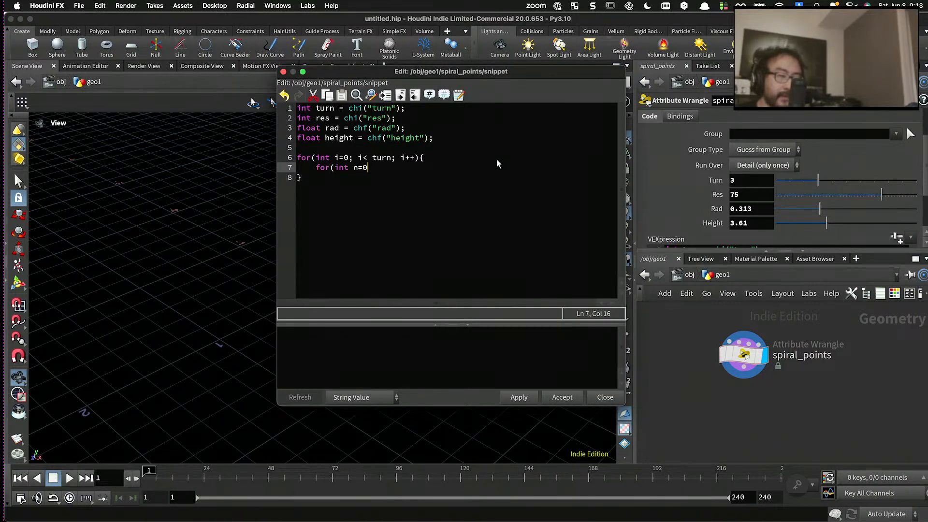
pyautogui.write('; n<res; n')
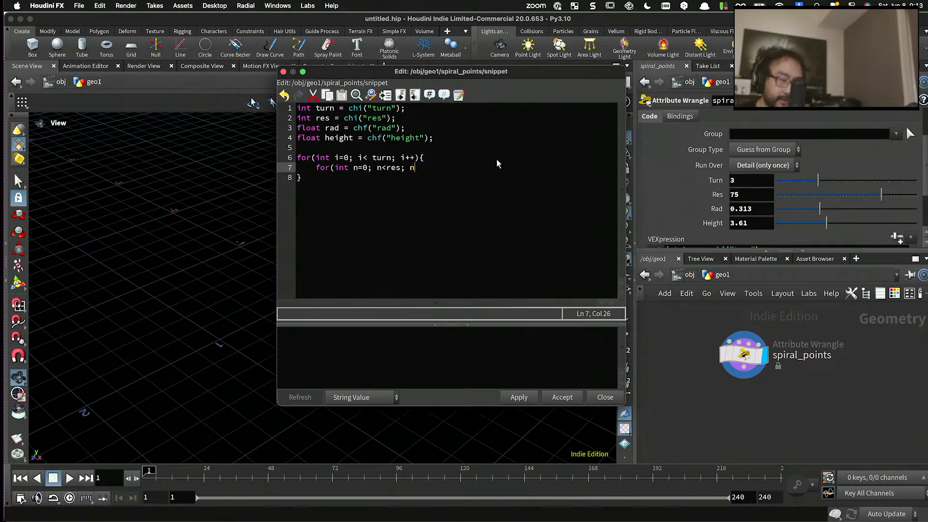
pyautogui.write('++){')
# - Add the inner loop's opening and closing braces on separate lines, with an empty indented line between them
pyautogui.press('Return')
pyautogui.write('}')
pyautogui.press('Left')
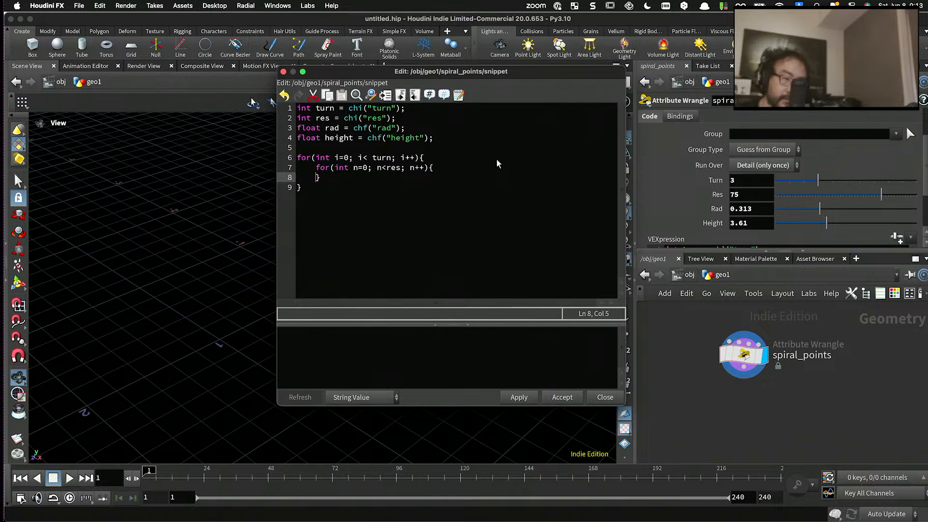
pyautogui.press('Return')
pyautogui.press('Up')
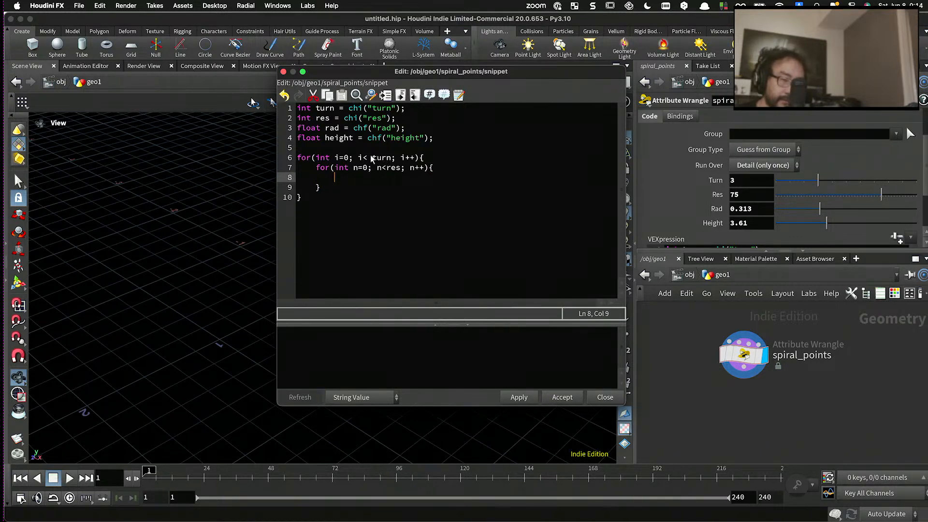
# - Remove the space before turn in the outer loop condition and insert another empty line at the start of the inner loop body
pyautogui.click(372, 157)
pyautogui.press('BackSpace')
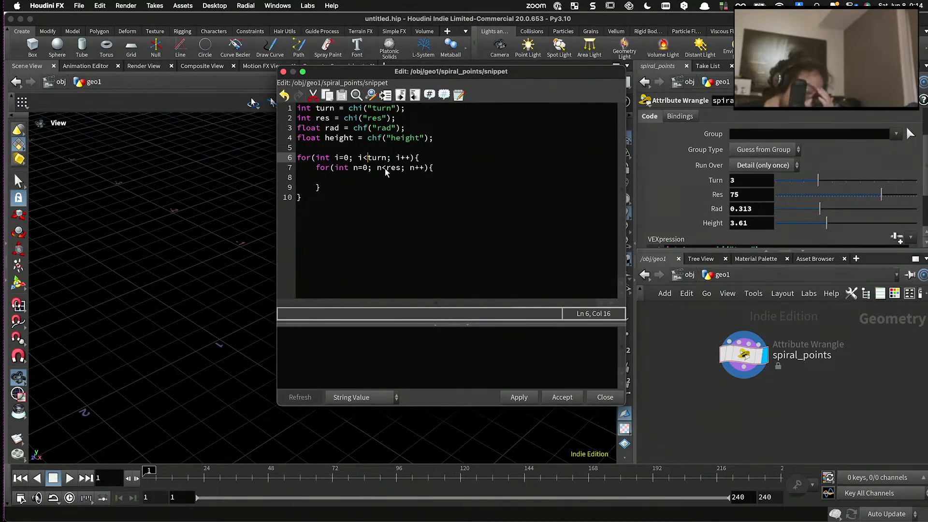
pyautogui.click(448, 172)
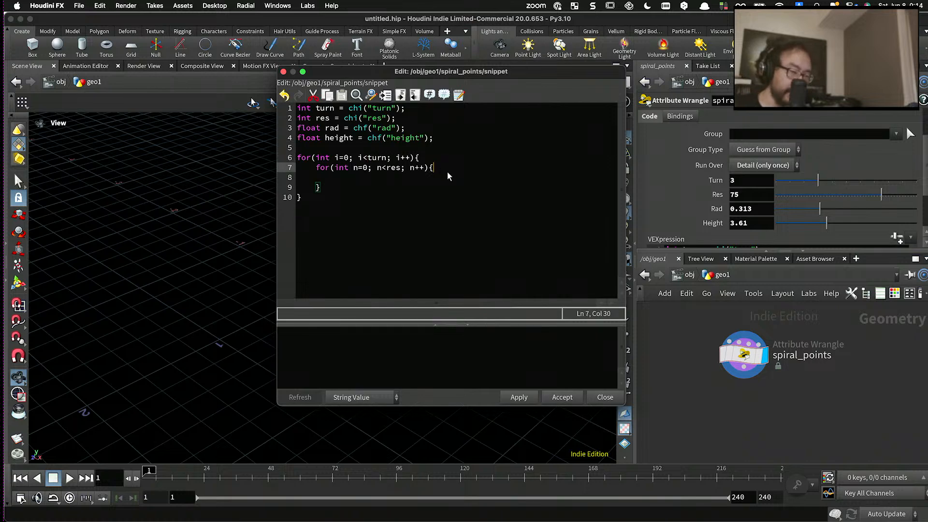
pyautogui.press('Return')
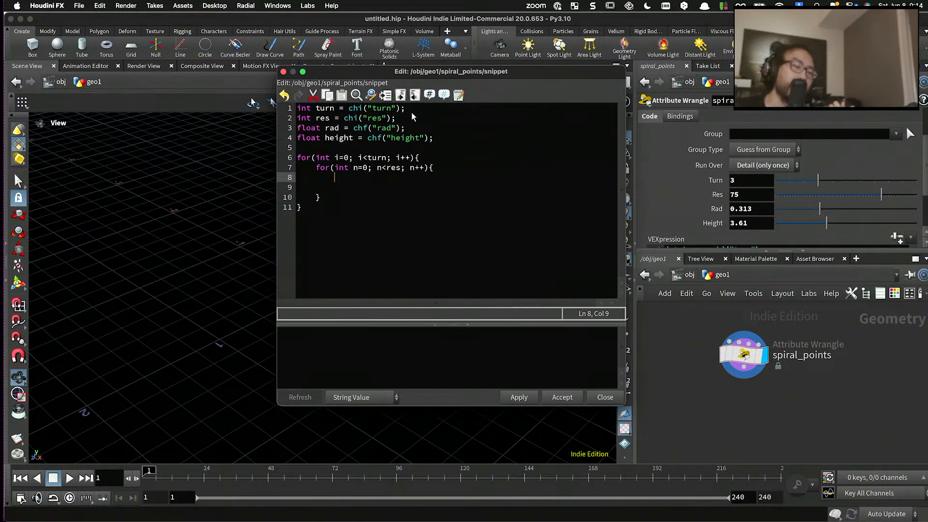
pyautogui.moveTo(406, 108); pyautogui.dragTo(281, 111)
pyautogui.click(389, 176)
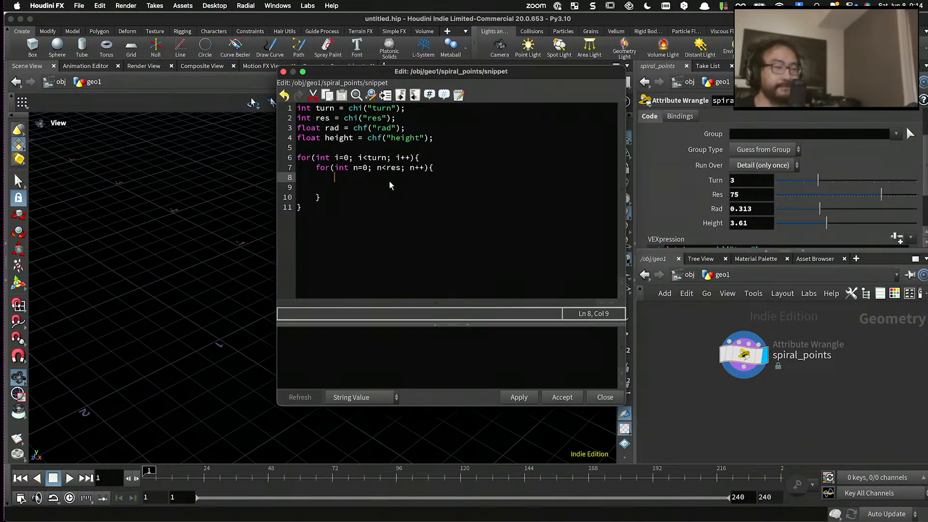
pyautogui.moveTo(390, 181); pyautogui.dragTo(391, 176)
pyautogui.click(390, 178)
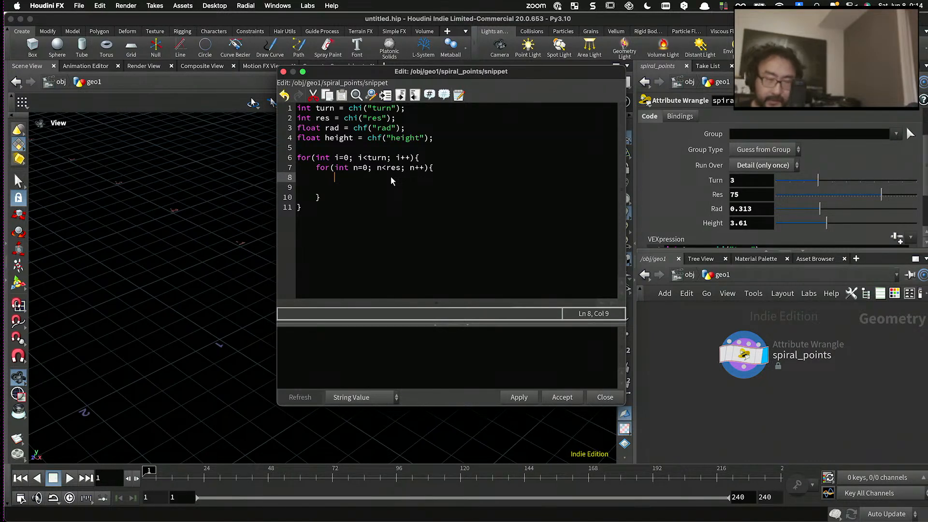
# - Begin the declaration vector pos = on the first line of the inner loop body
pyautogui.write('vectro p')
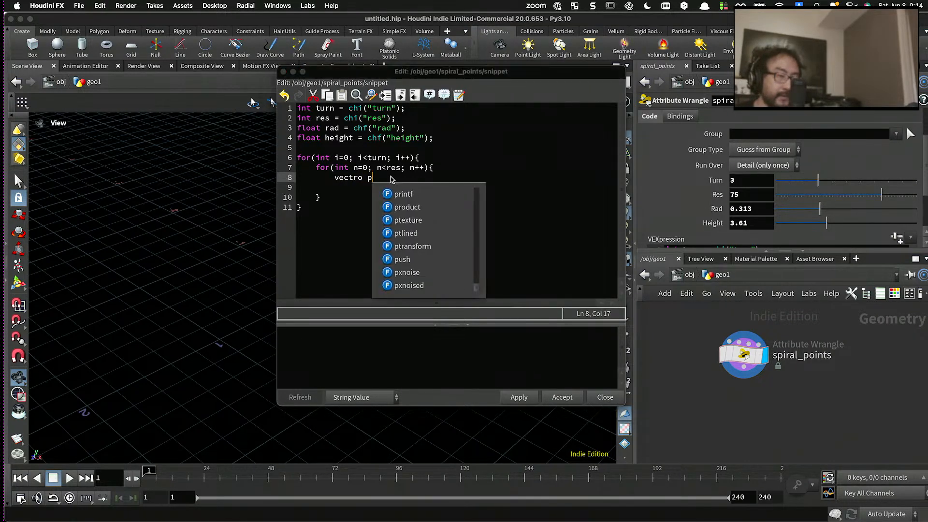
pyautogui.press('BackSpace')
pyautogui.press('BackSpace')
pyautogui.press('BackSpace')
pyautogui.press('BackSpace')
pyautogui.write('or')
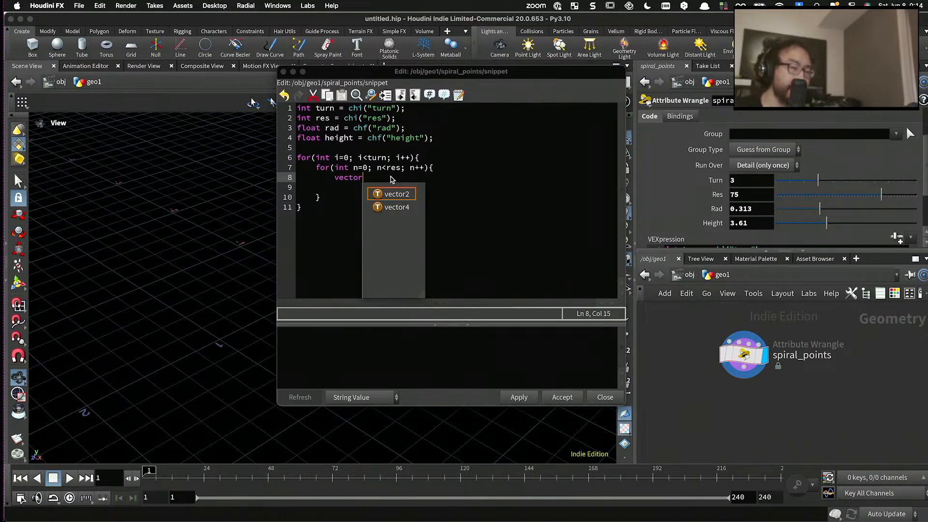
pyautogui.write(' pos =')
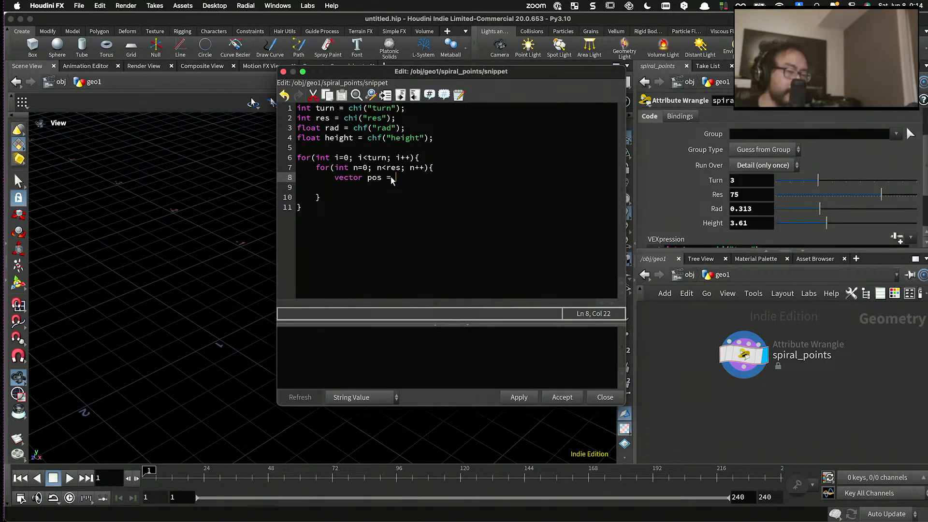
# - Begin the declaration float y = on a new indented line above the pos declaration in the inner loop
pyautogui.click(442, 170)
pyautogui.press('Return')
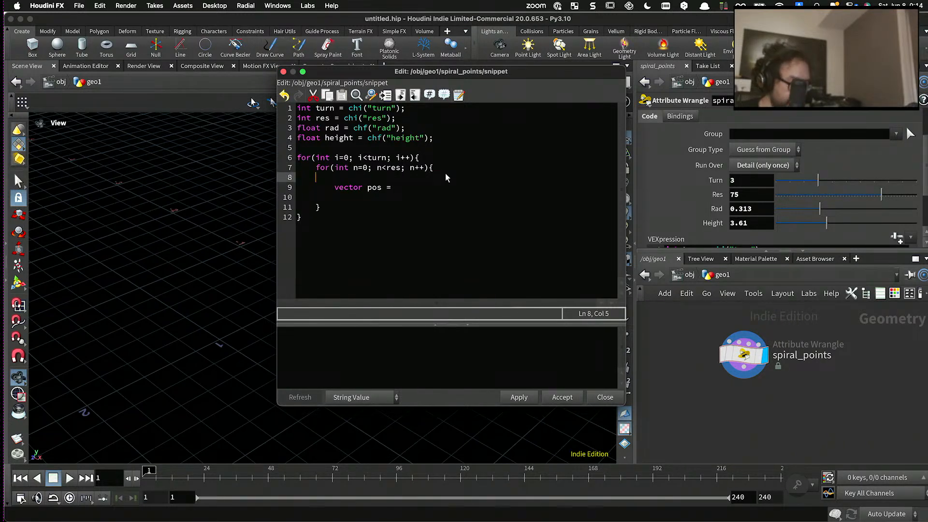
pyautogui.press('Tab')
pyautogui.write('float')
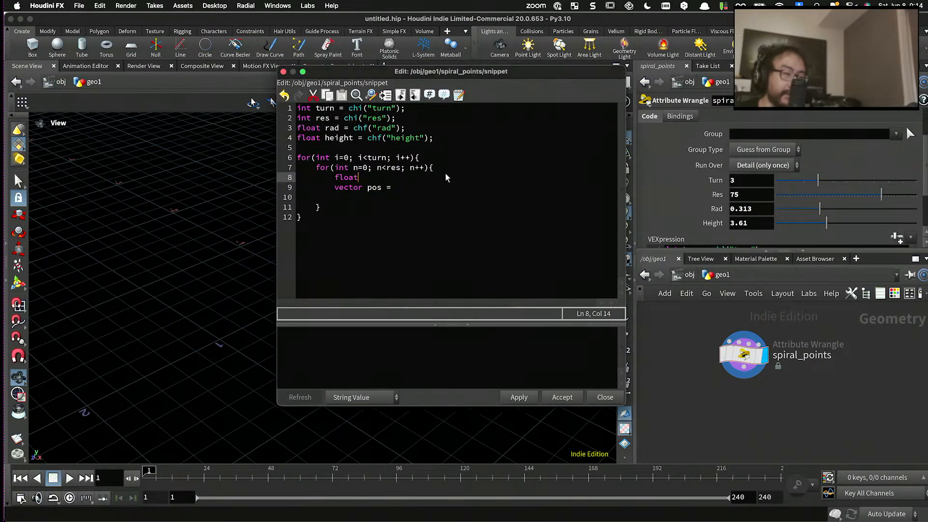
pyautogui.write(' y =')
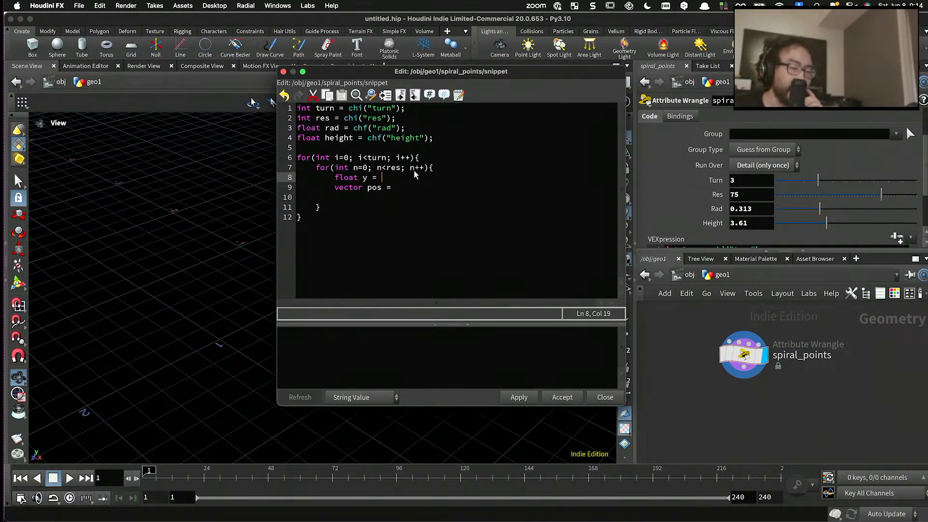
# - Examine the height declaration and the two nested loop headers to work out how y depends on them
pyautogui.moveTo(426, 140); pyautogui.dragTo(290, 142)
pyautogui.doubleClick(330, 139)
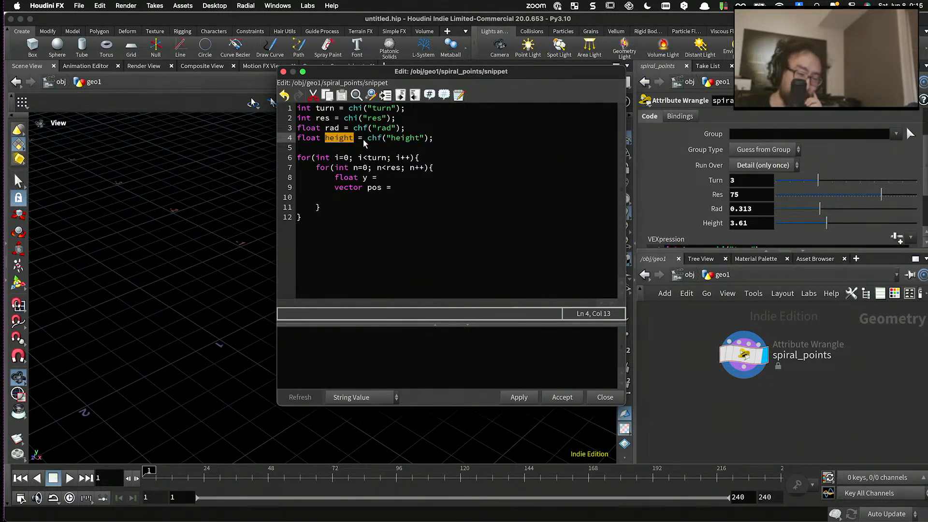
pyautogui.click(367, 159)
pyautogui.moveTo(337, 159); pyautogui.dragTo(414, 160)
pyautogui.click(426, 168)
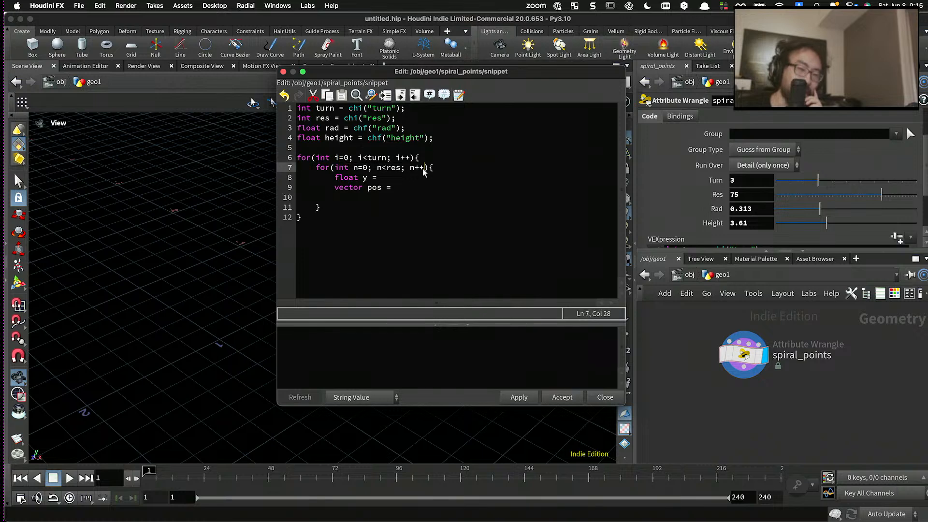
pyautogui.click(437, 169)
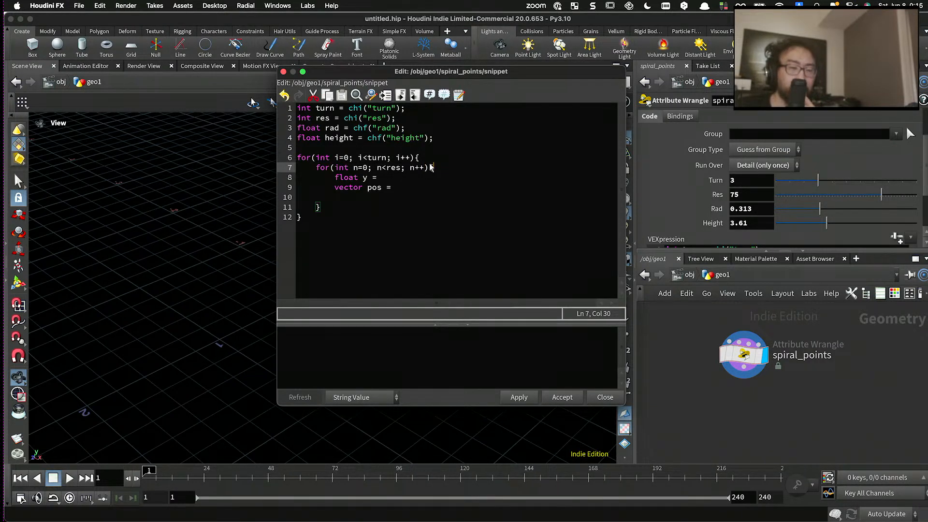
pyautogui.moveTo(435, 169); pyautogui.dragTo(299, 158)
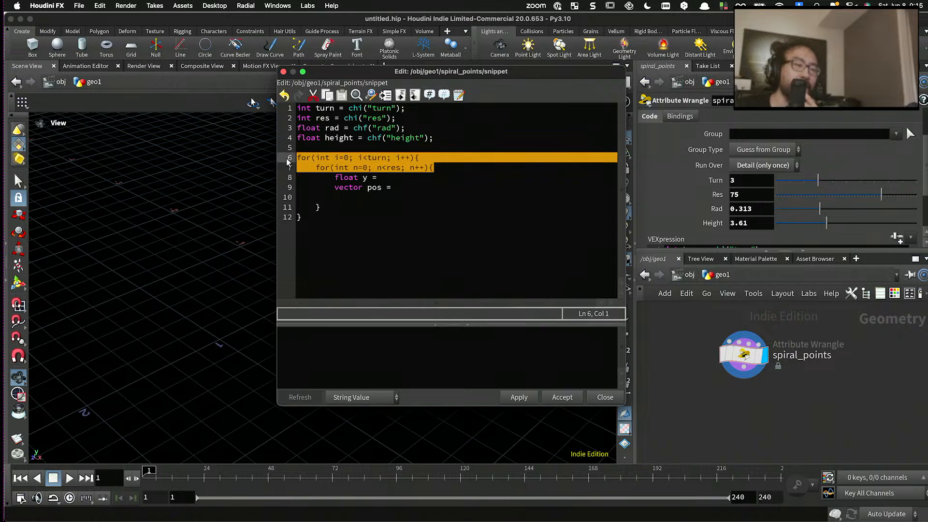
pyautogui.click(337, 161)
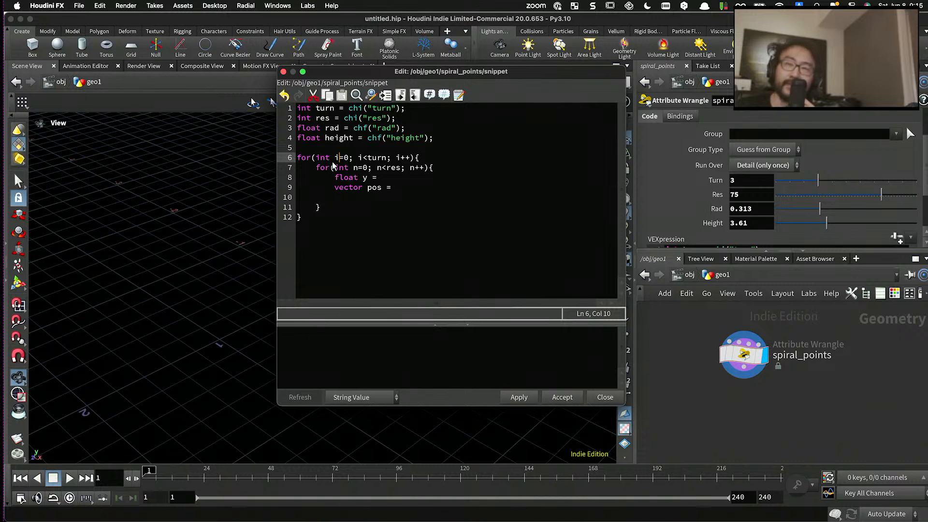
# - Begin the declaration float t = at the start of the inner loop body, followed by an empty line above the y declaration
pyautogui.click(438, 167)
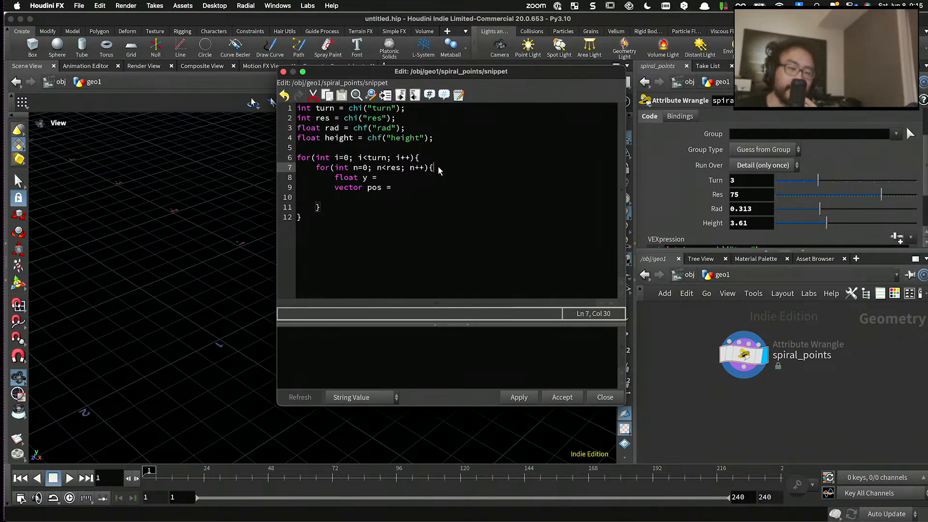
pyautogui.press('Return')
pyautogui.write('f')
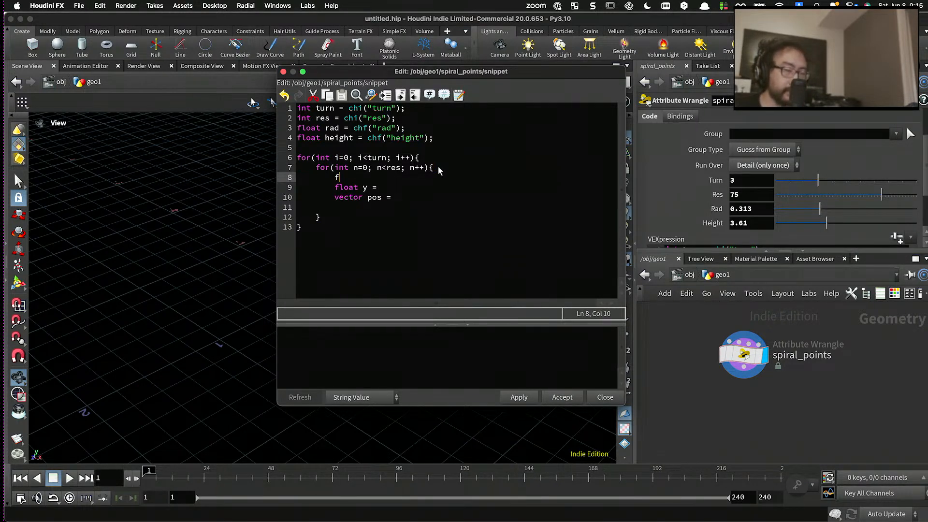
pyautogui.write('loa')
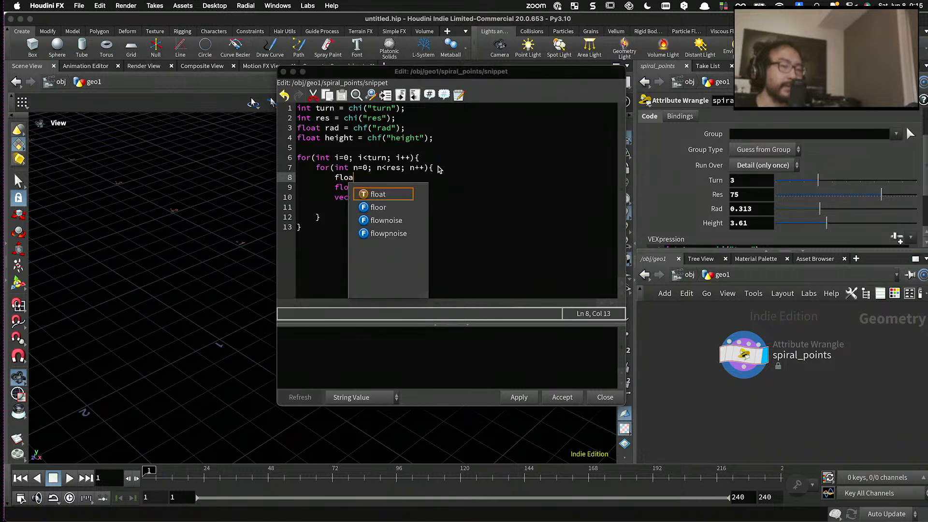
pyautogui.write('t t =')
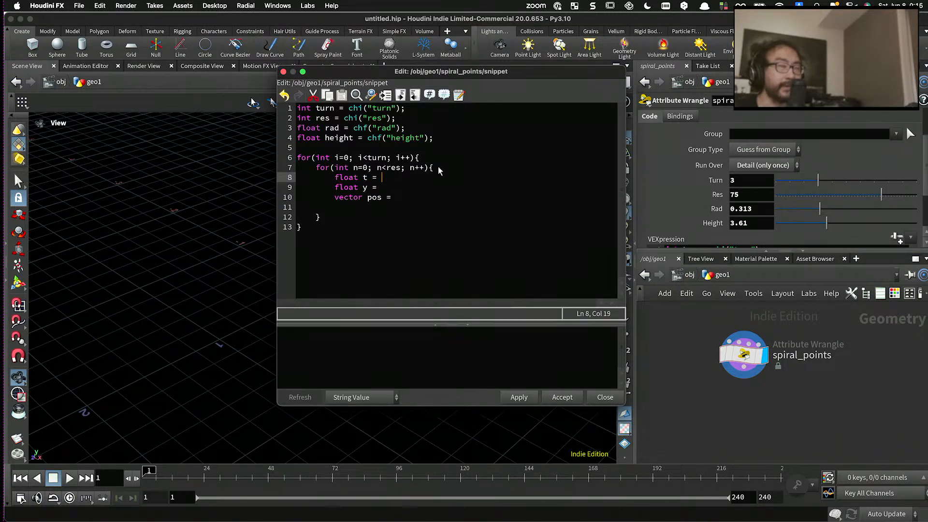
pyautogui.press('Return')
# - Write n / float(res) + i as the value of float t in the inner loop
pyautogui.click(407, 177)
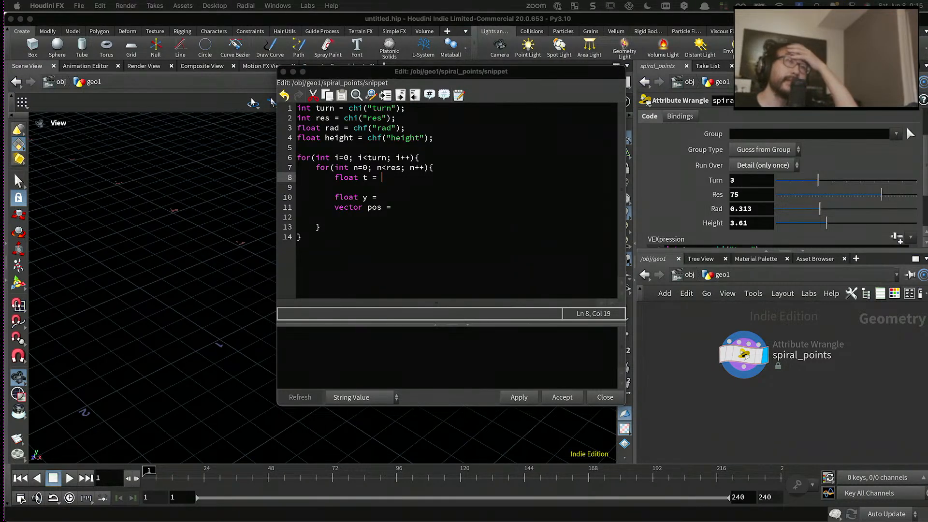
pyautogui.click(411, 179)
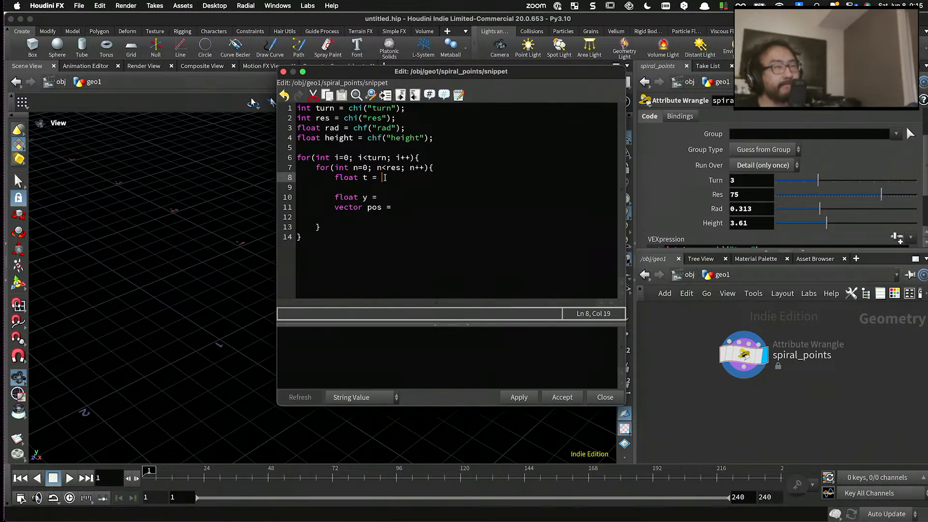
pyautogui.write('n')
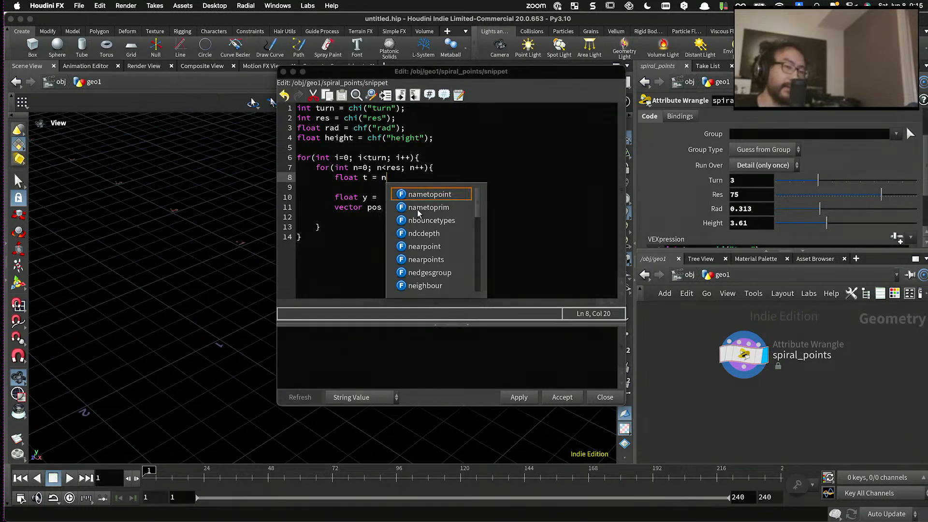
pyautogui.click(379, 168)
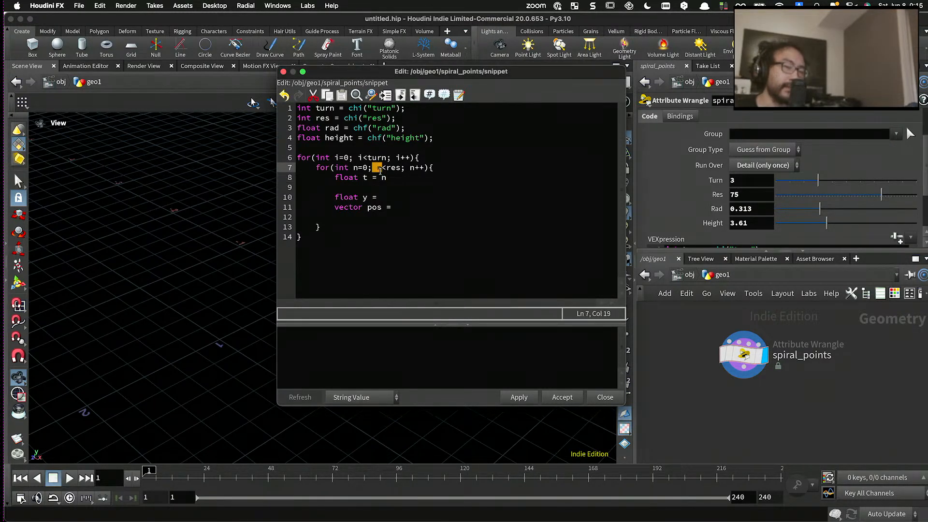
pyautogui.moveTo(434, 168); pyautogui.dragTo(334, 168)
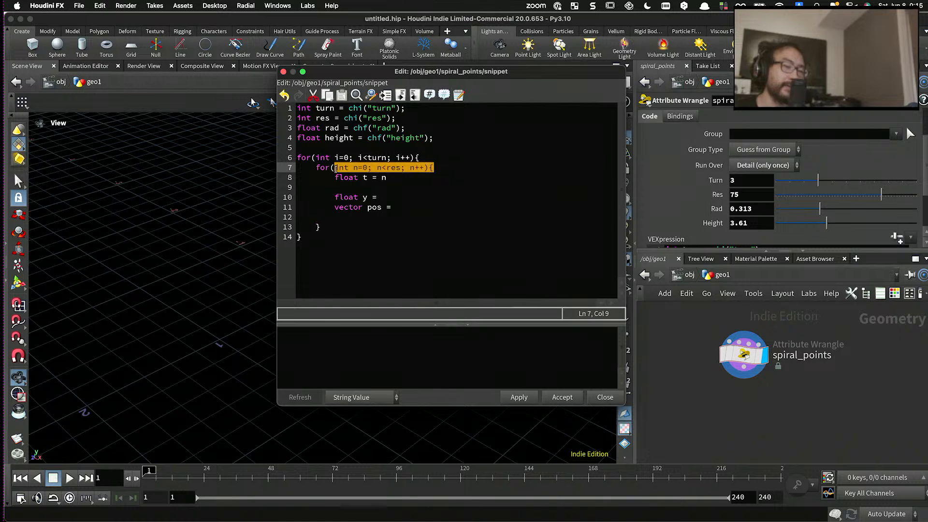
pyautogui.click(389, 179)
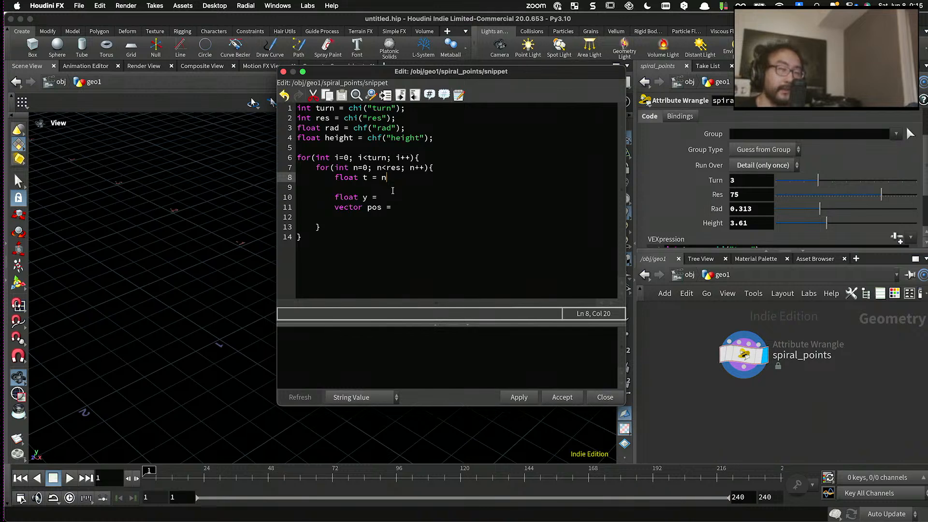
pyautogui.write('/ float')
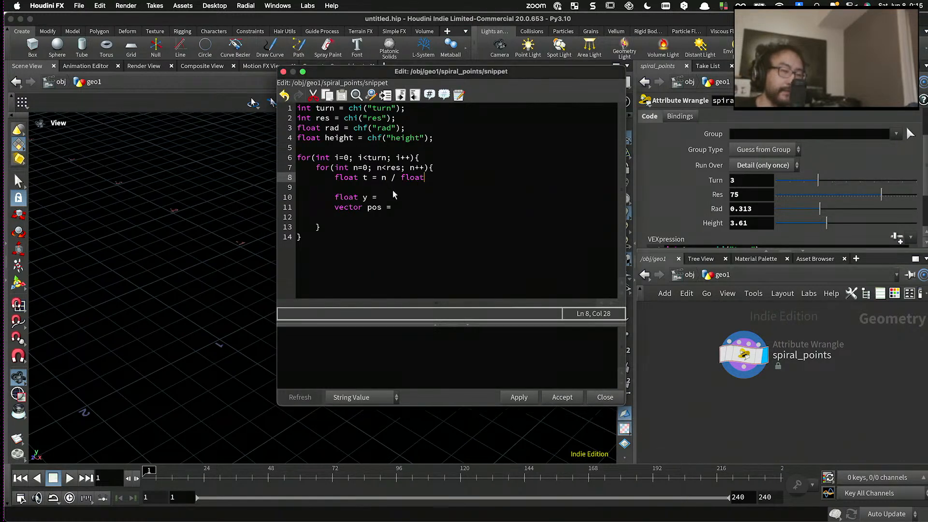
pyautogui.write('(res')
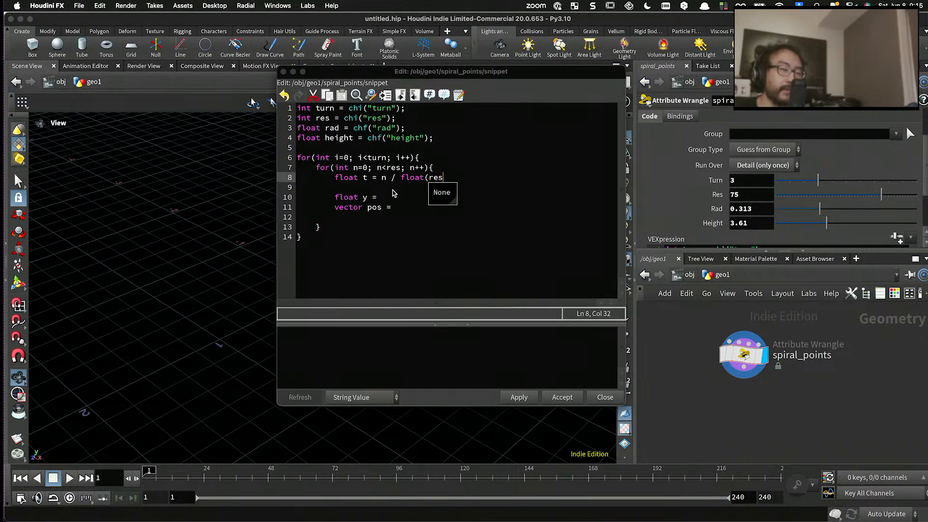
pyautogui.write(')')
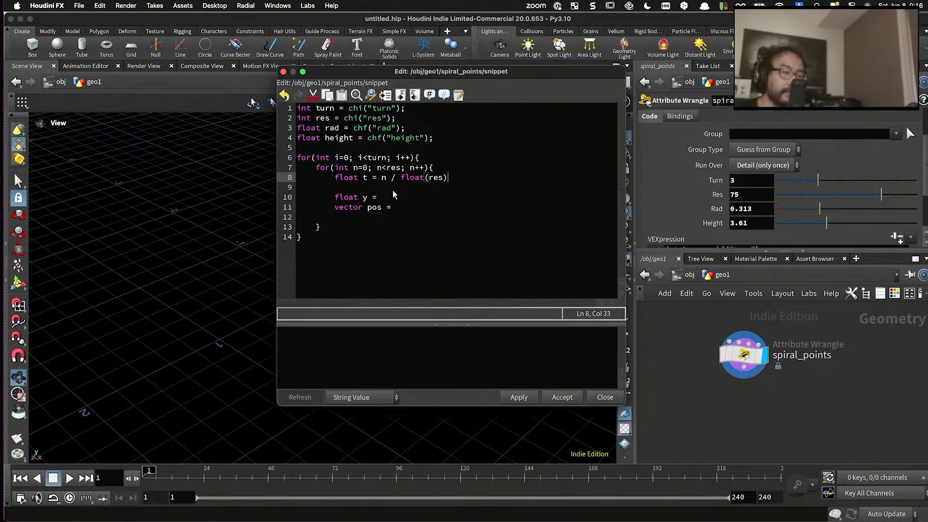
pyautogui.write(' + ')
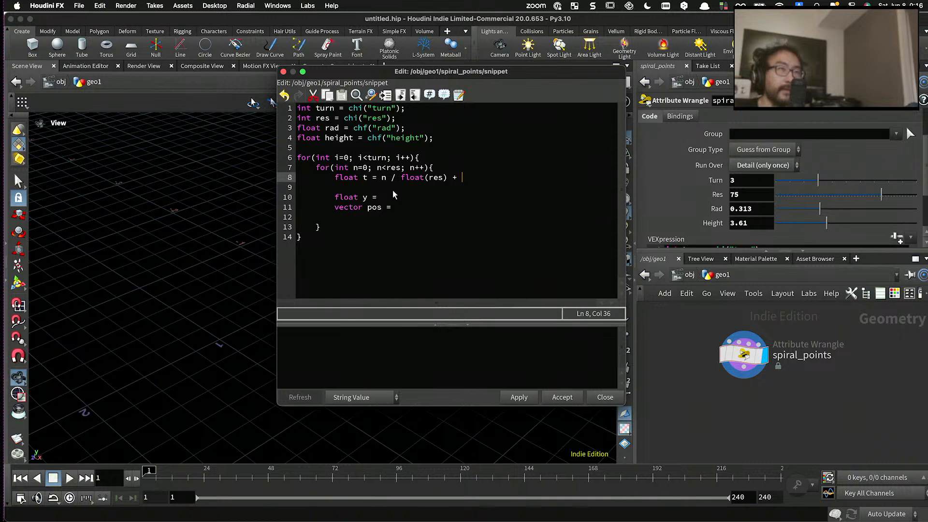
pyautogui.write('i')
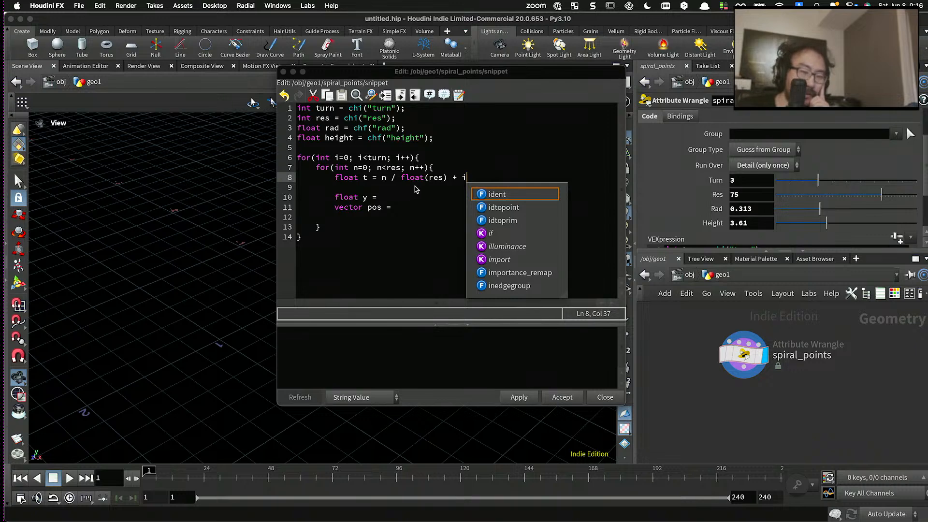
# - Examine the n / float(res) + i expression for t and undo its accidental duplication on the same line
pyautogui.click(412, 182)
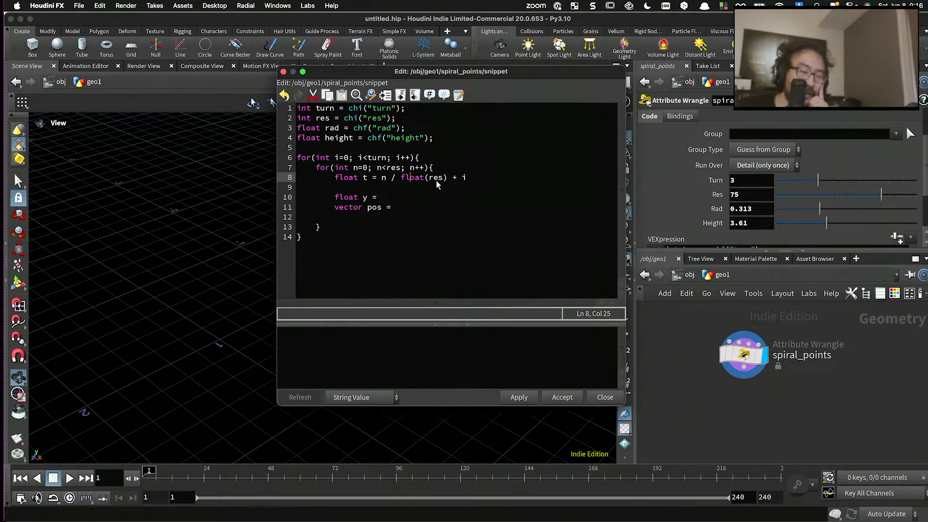
pyautogui.moveTo(358, 158); pyautogui.dragTo(447, 184)
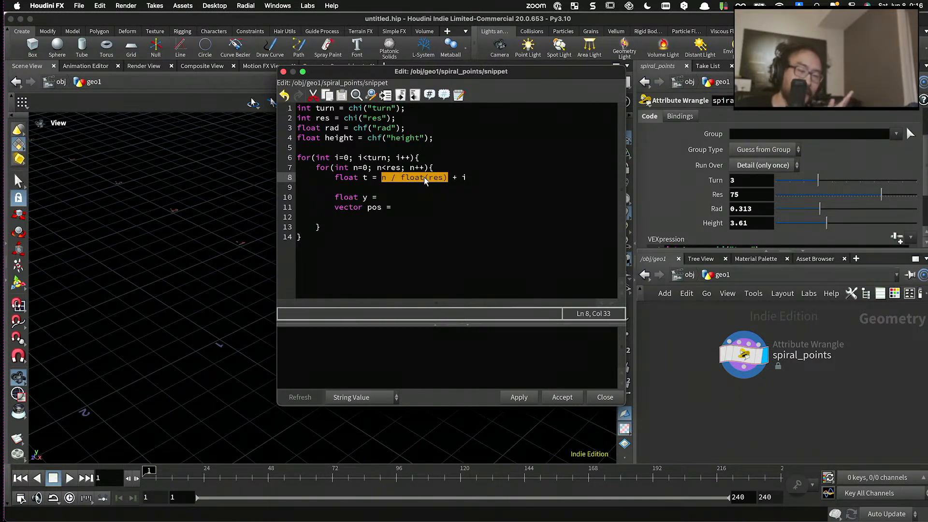
pyautogui.moveTo(468, 178); pyautogui.dragTo(382, 179)
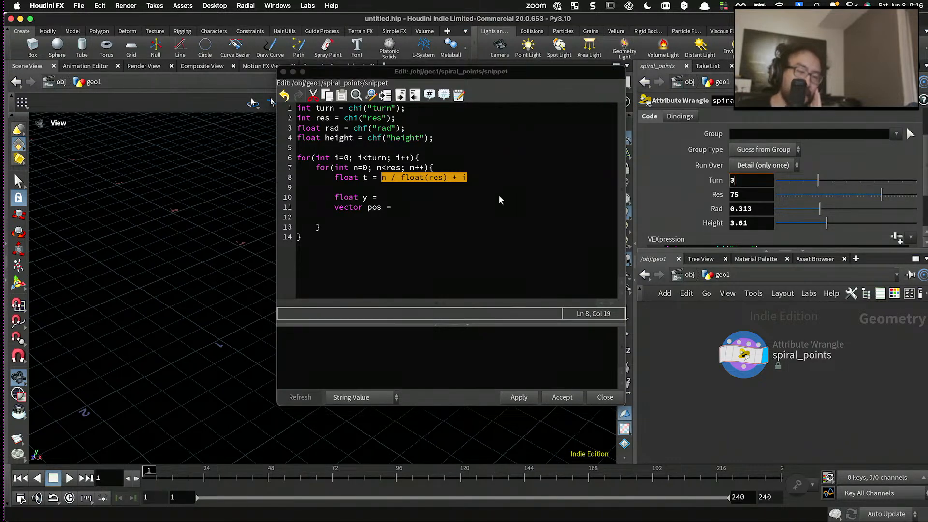
pyautogui.moveTo(463, 180); pyautogui.dragTo(496, 178)
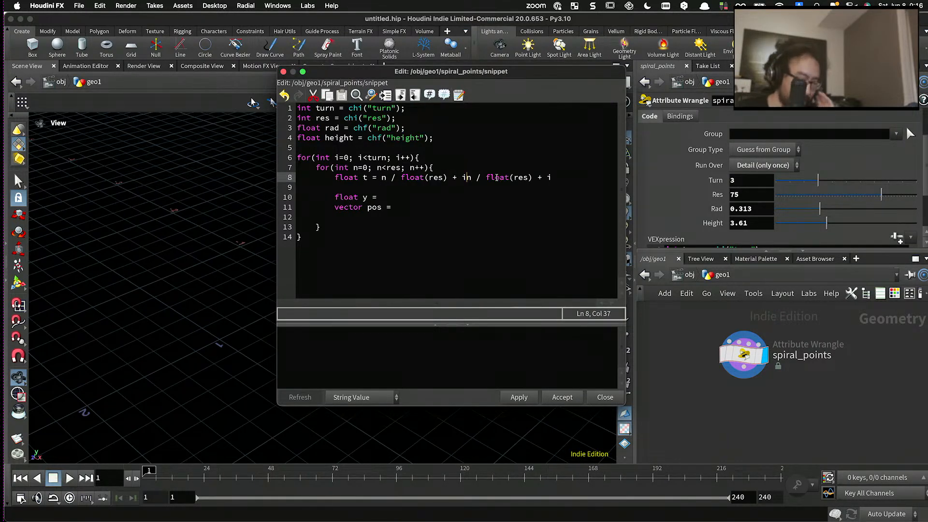
pyautogui.press('super+z')
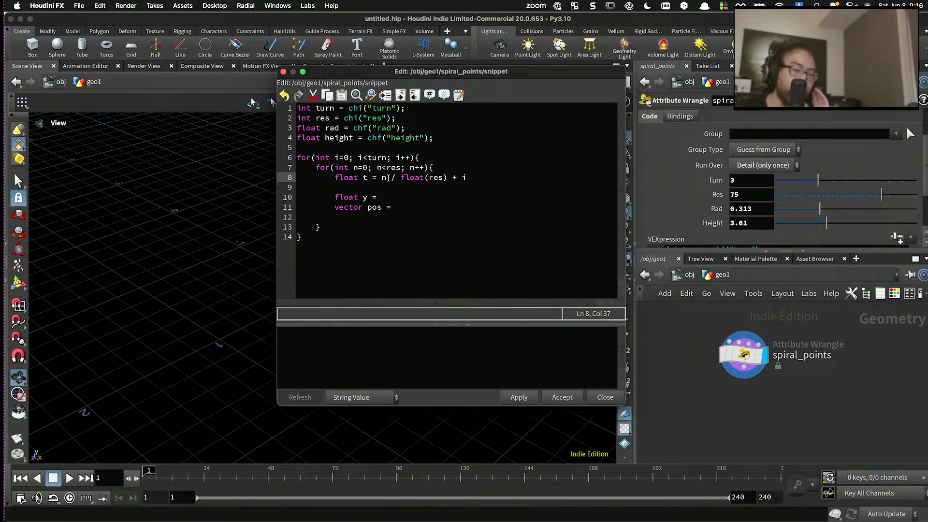
# - Set the spiral_points wrangle's Res parameter to 10 while checking the terms of the t expression
pyautogui.moveTo(383, 178); pyautogui.dragTo(415, 177)
pyautogui.click(386, 177)
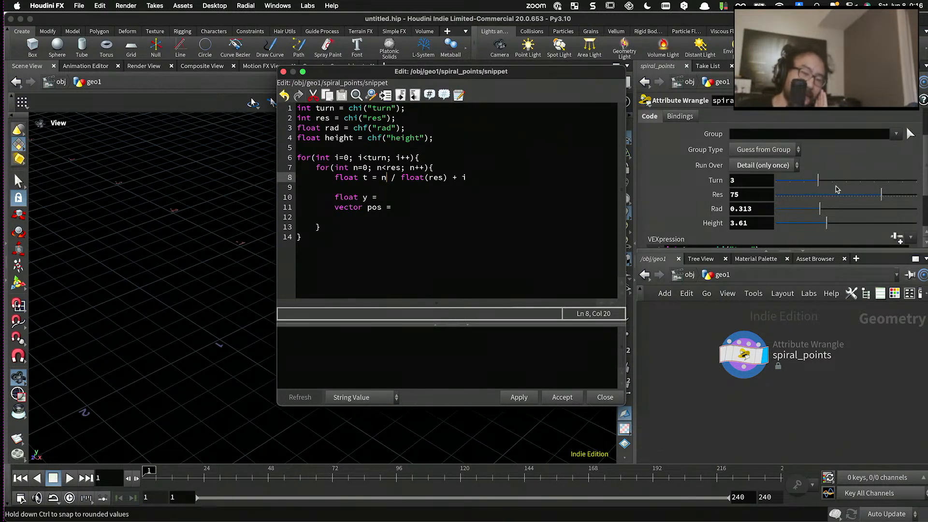
pyautogui.moveTo(836, 196); pyautogui.dragTo(789, 195)
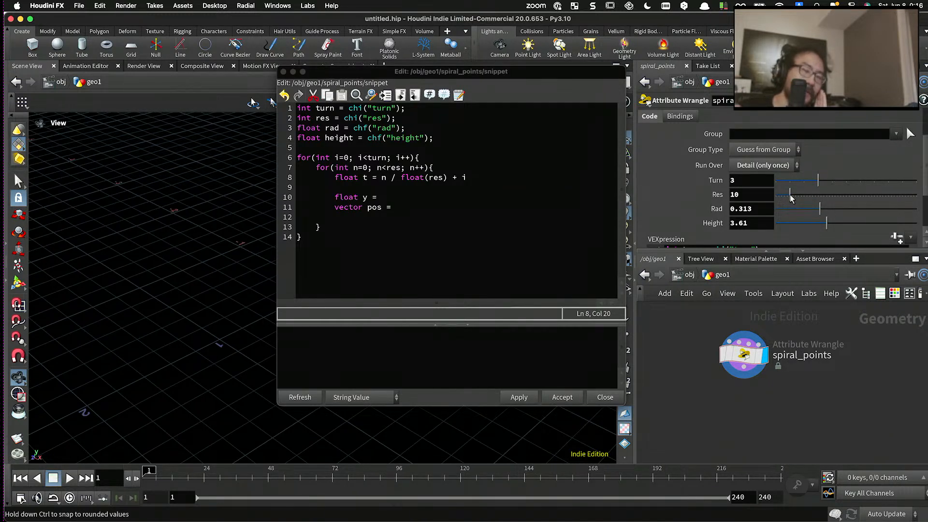
pyautogui.moveTo(468, 178); pyautogui.dragTo(463, 179)
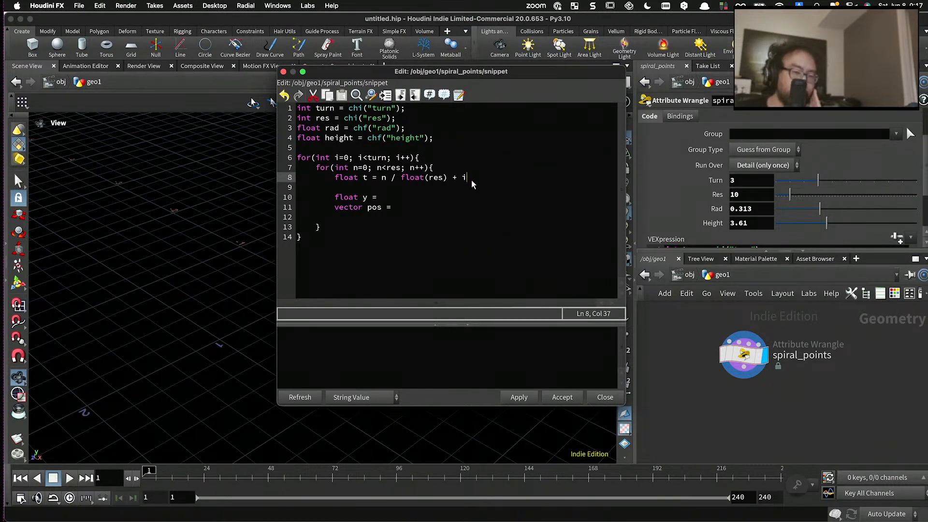
pyautogui.moveTo(471, 179); pyautogui.dragTo(379, 179)
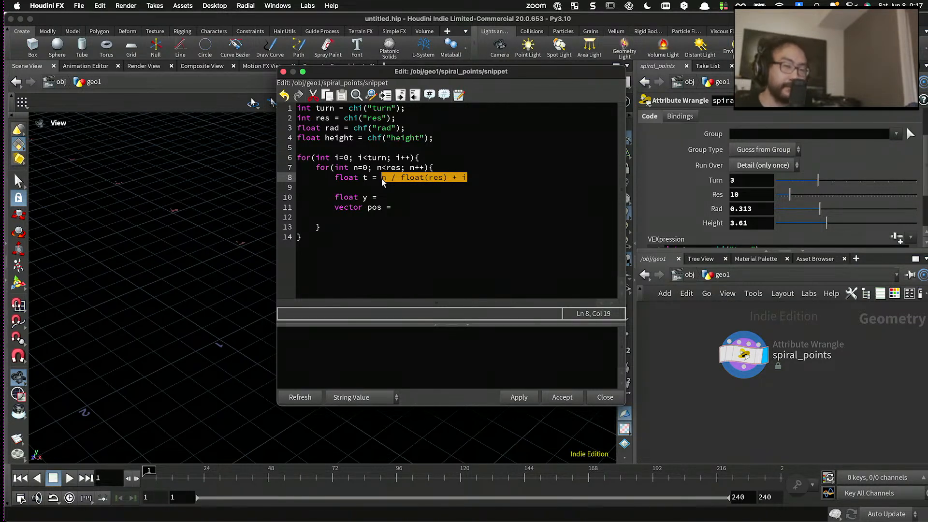
# - Wrap n / float(res) + i in parentheses and divide it by float(turn) in the t declaration
pyautogui.click(382, 179)
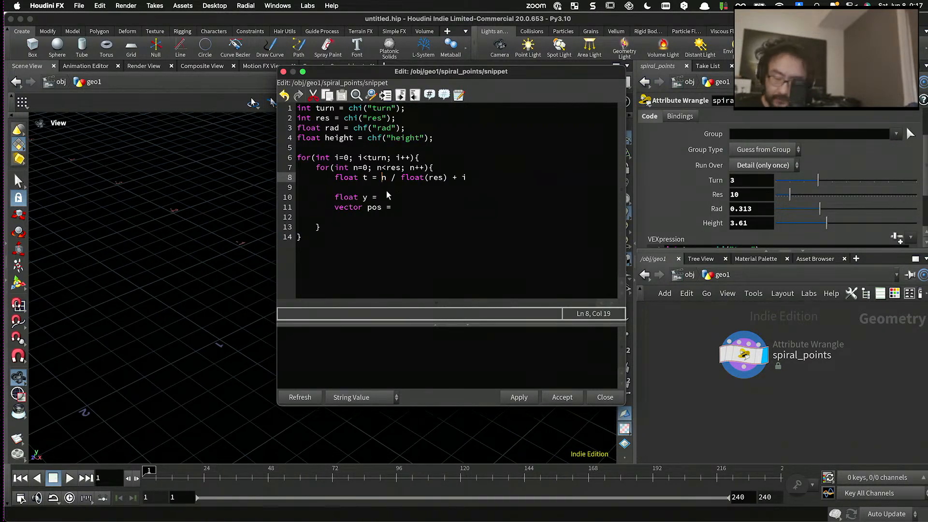
pyautogui.write('(')
pyautogui.click(480, 179)
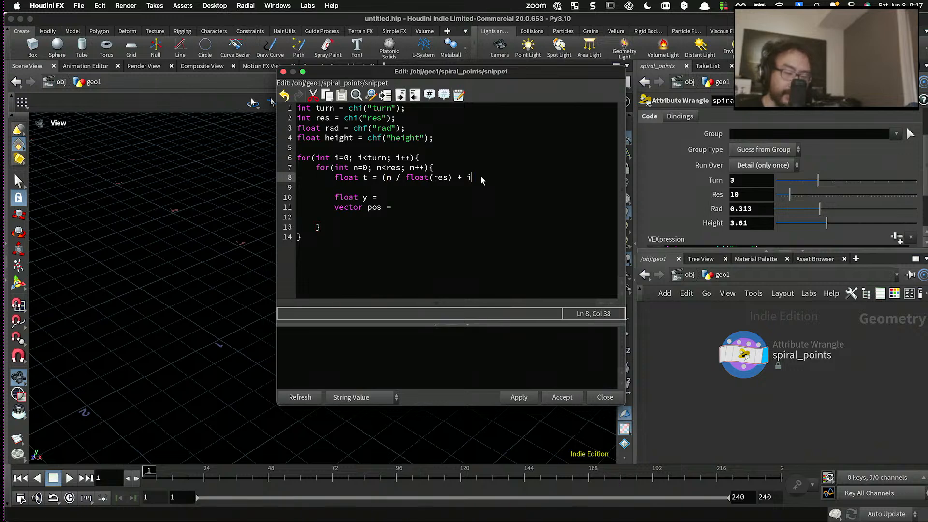
pyautogui.write(') ')
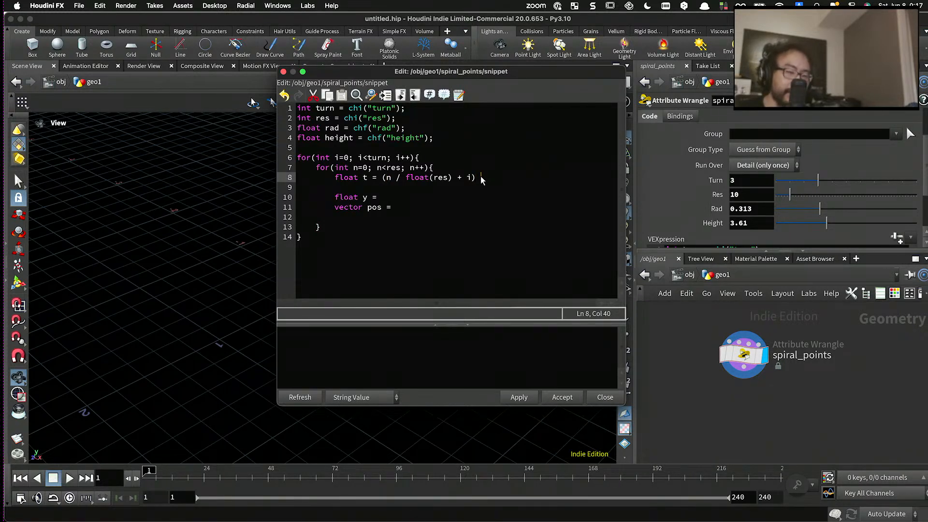
pyautogui.write('/ ')
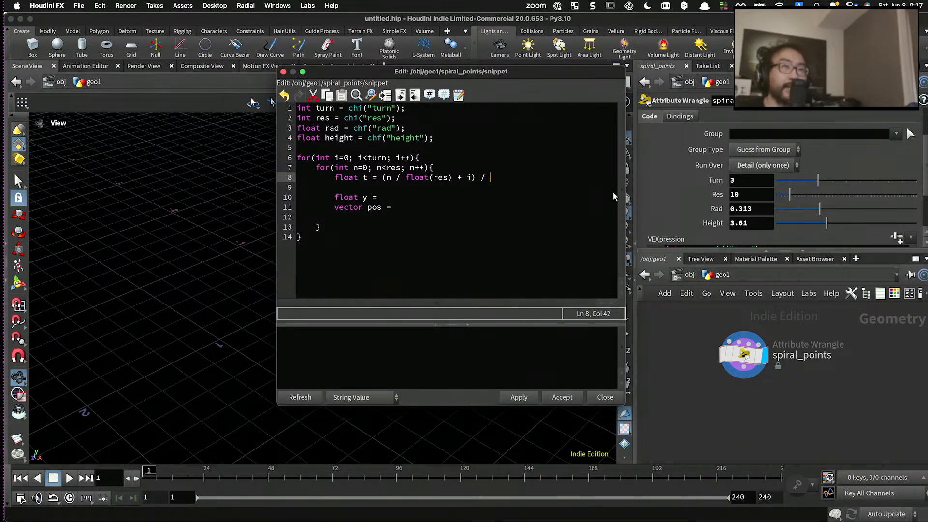
pyautogui.write('float()')
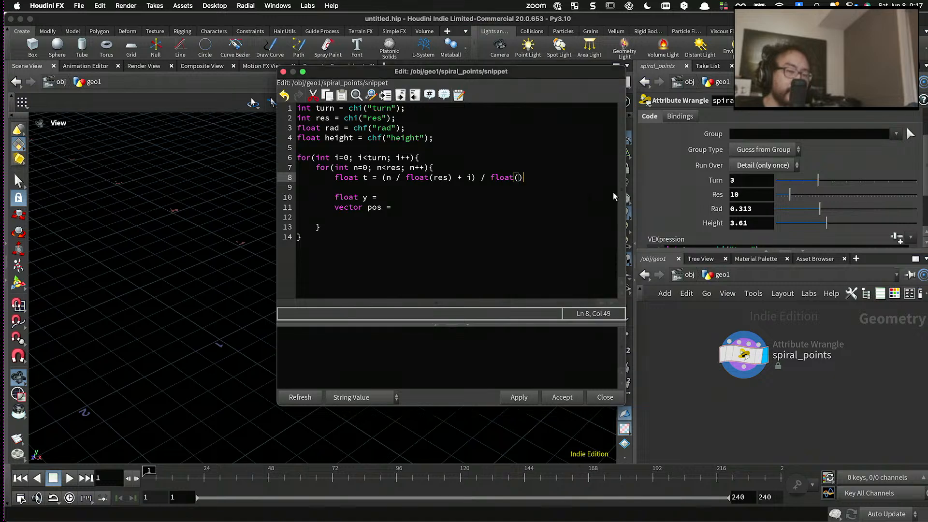
pyautogui.write(')')
pyautogui.press('BackSpace')
pyautogui.press('Left')
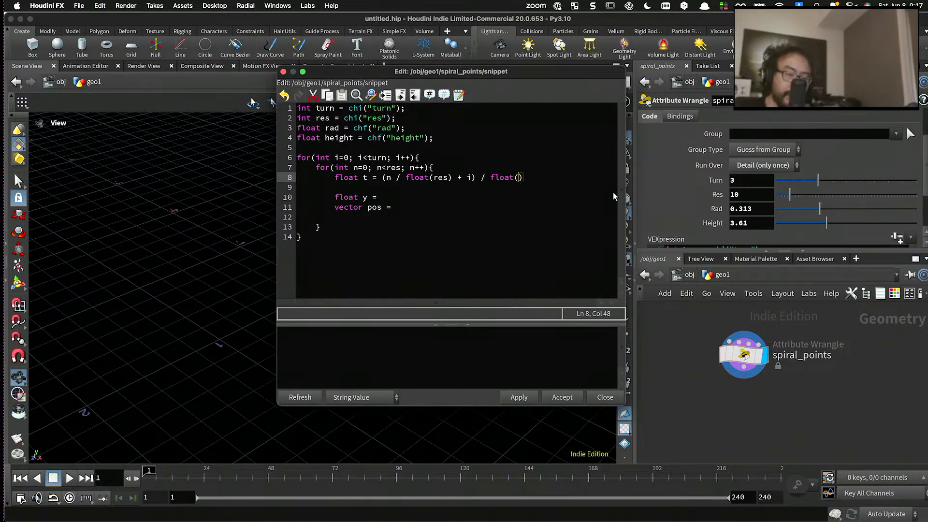
pyautogui.write('turn')
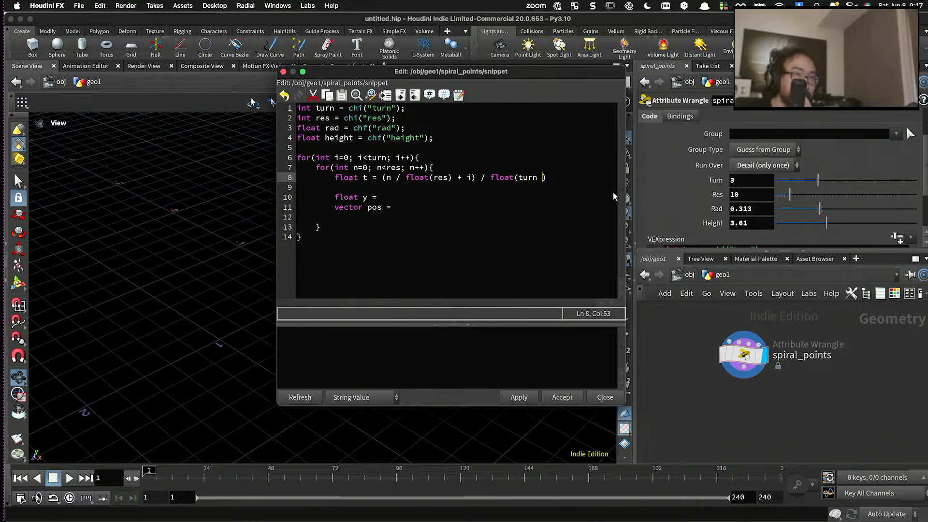
pyautogui.press('BackSpace')
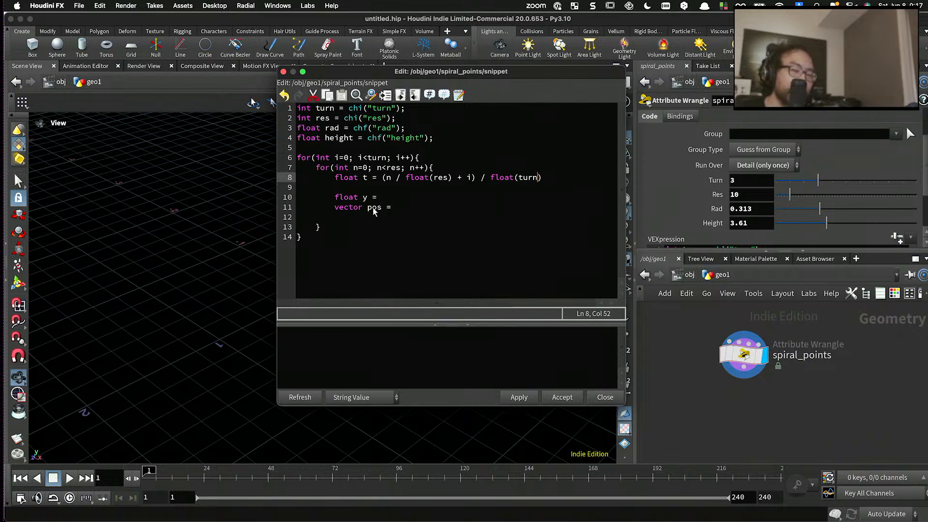
# - Examine the numerator n / float(res) + i and the turn divisor in the float t expression
pyautogui.click(390, 184)
pyautogui.moveTo(387, 177); pyautogui.dragTo(471, 179)
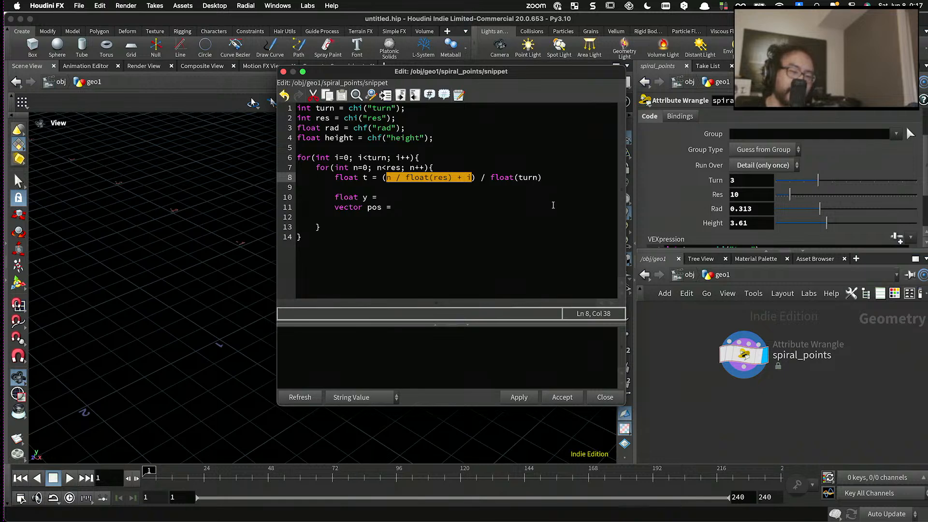
pyautogui.click(534, 178)
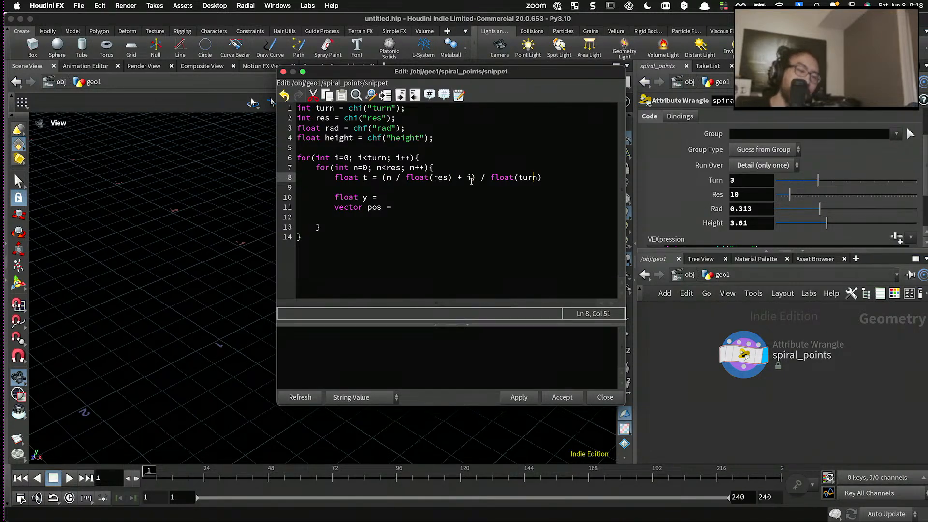
pyautogui.moveTo(543, 177); pyautogui.dragTo(382, 179)
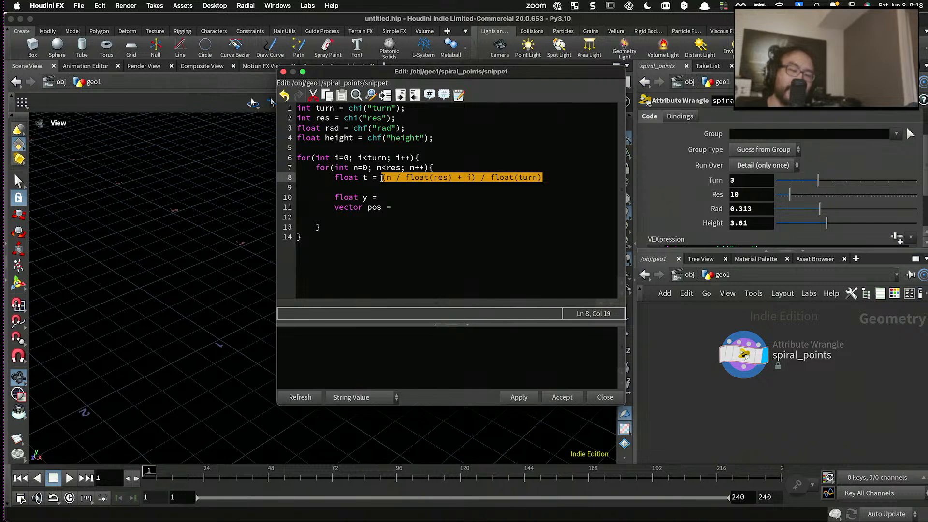
pyautogui.click(538, 178)
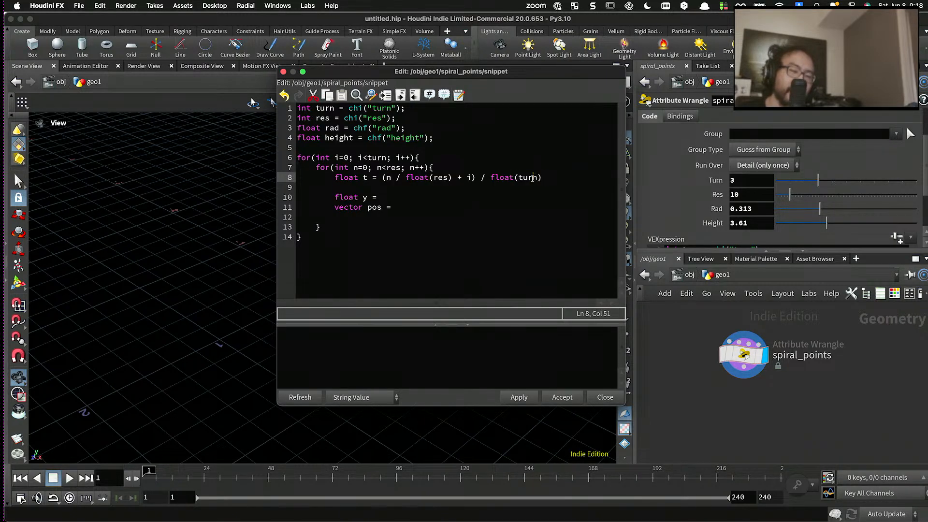
pyautogui.doubleClick(532, 177)
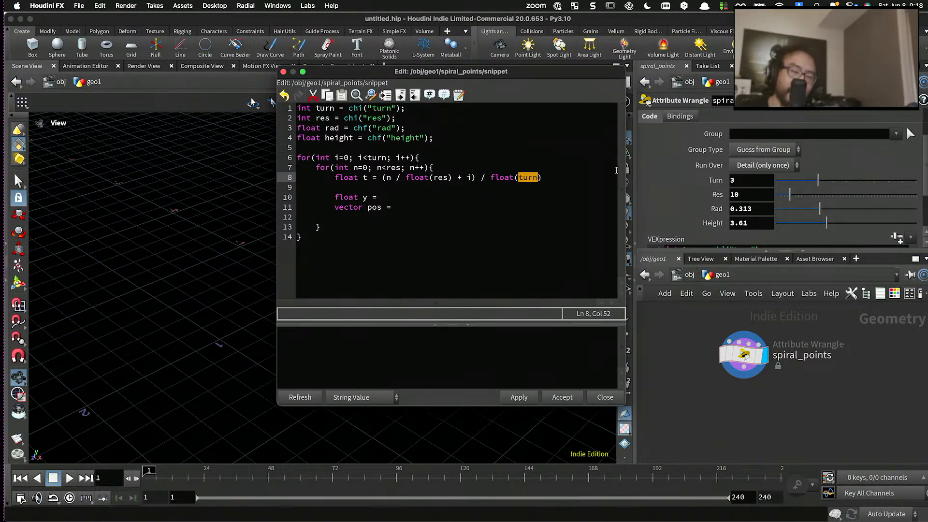
# - Extend the divisor of float t to float(turn - 1.0 / res)
pyautogui.click(537, 177)
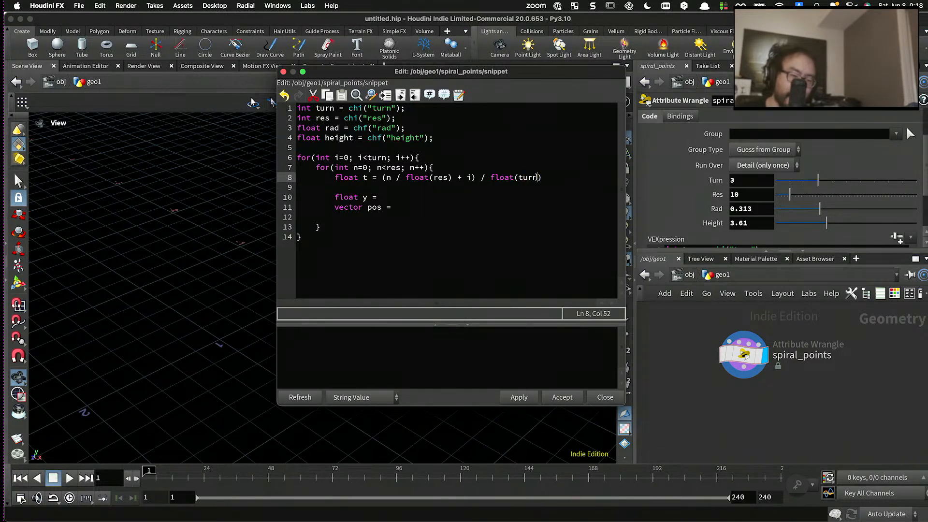
pyautogui.write('-')
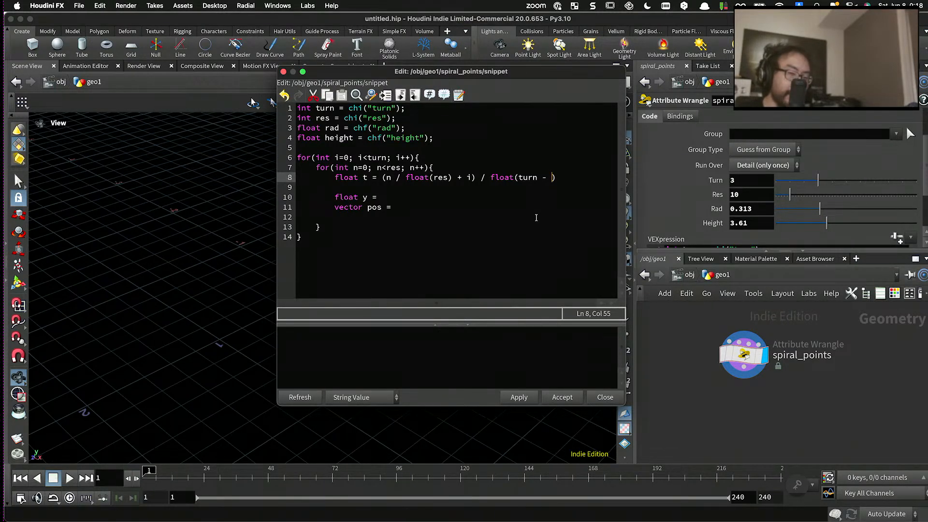
pyautogui.moveTo(520, 177); pyautogui.dragTo(551, 178)
pyautogui.write('1.0 / ')
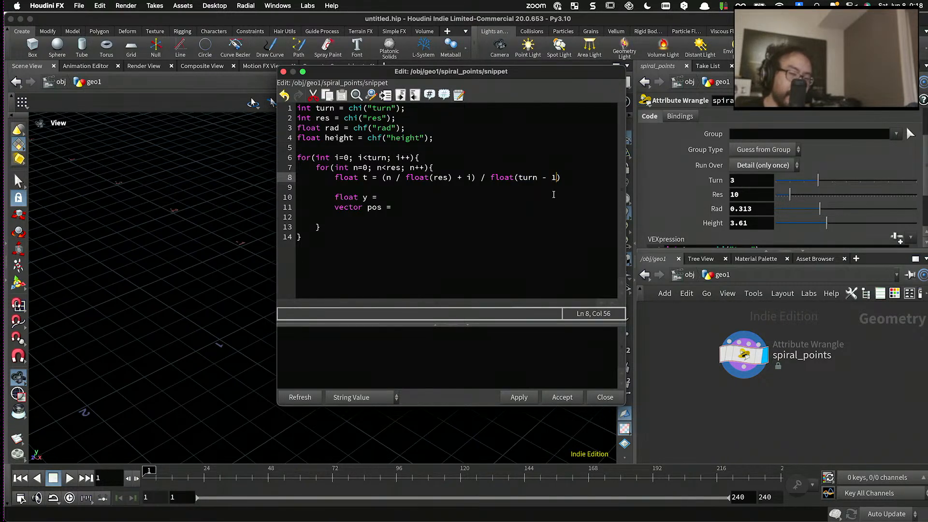
pyautogui.write('re')
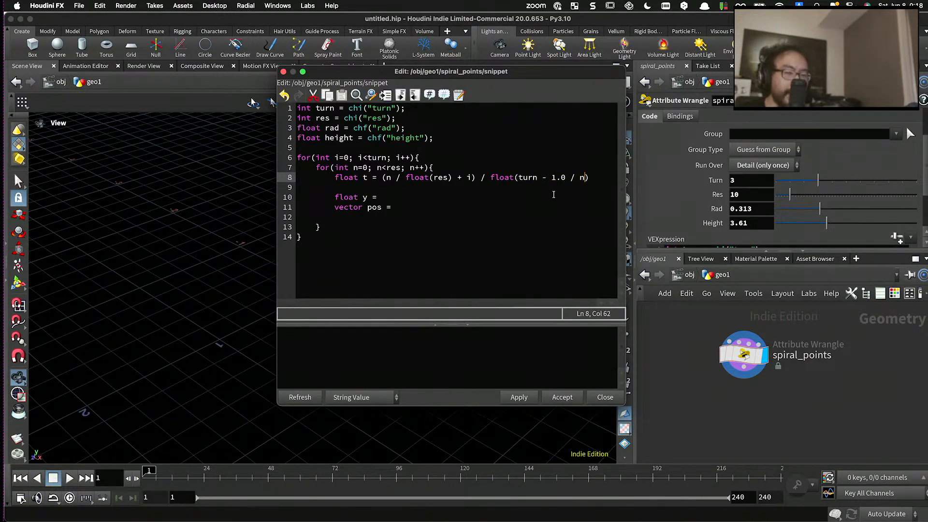
pyautogui.write('s')
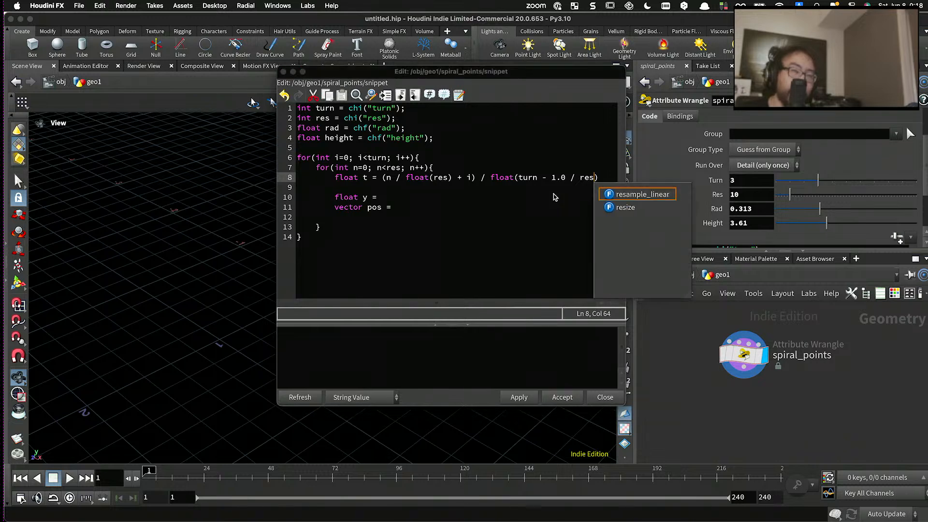
pyautogui.click(544, 190)
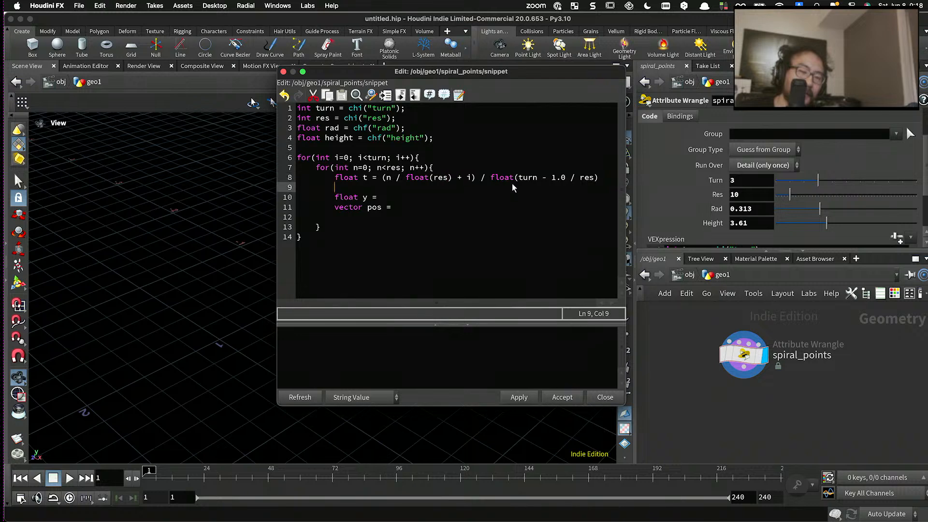
# - Check the numerator and divisor of the float t declaration and end the line with a semicolon
pyautogui.moveTo(491, 178); pyautogui.dragTo(599, 180)
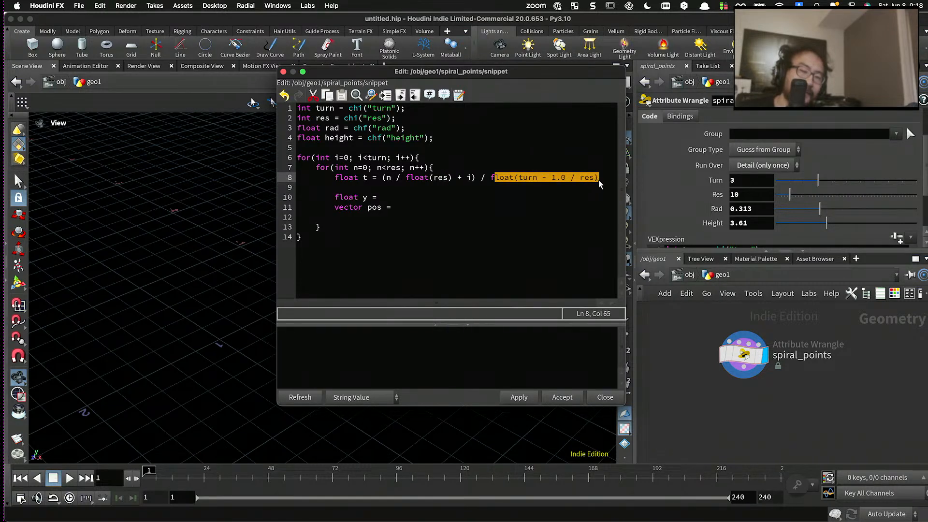
pyautogui.click(466, 168)
pyautogui.moveTo(476, 178); pyautogui.dragTo(382, 179)
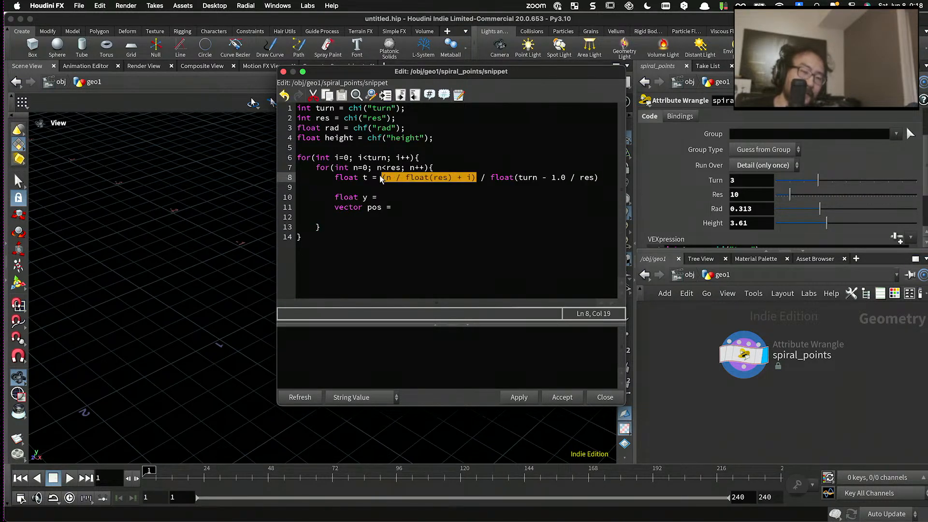
pyautogui.click(430, 180)
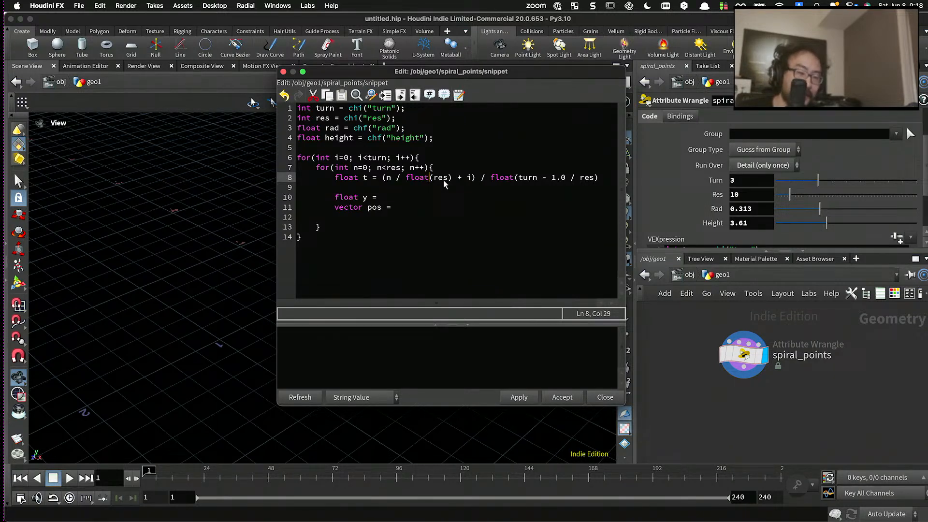
pyautogui.click(599, 179)
pyautogui.write(';')
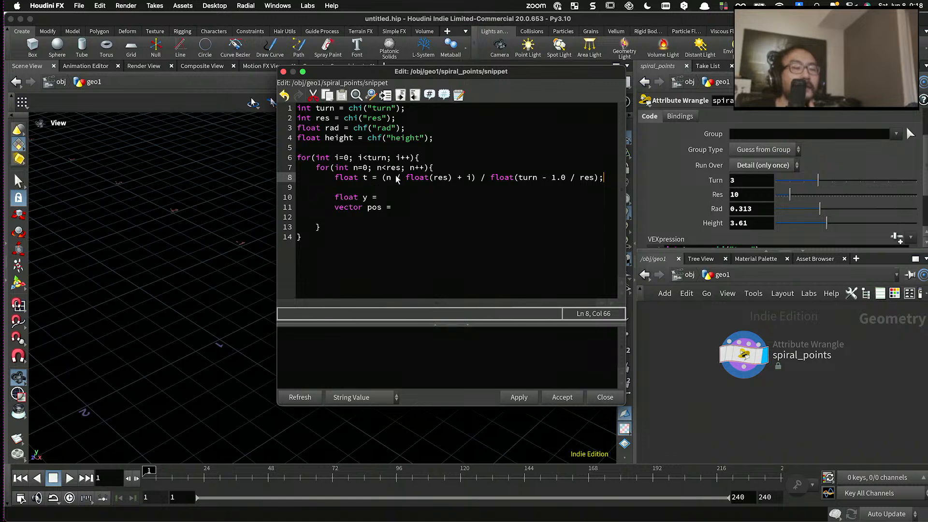
# - Write height * t; as the value of float y, checking it against the height and t declarations
pyautogui.click(391, 197)
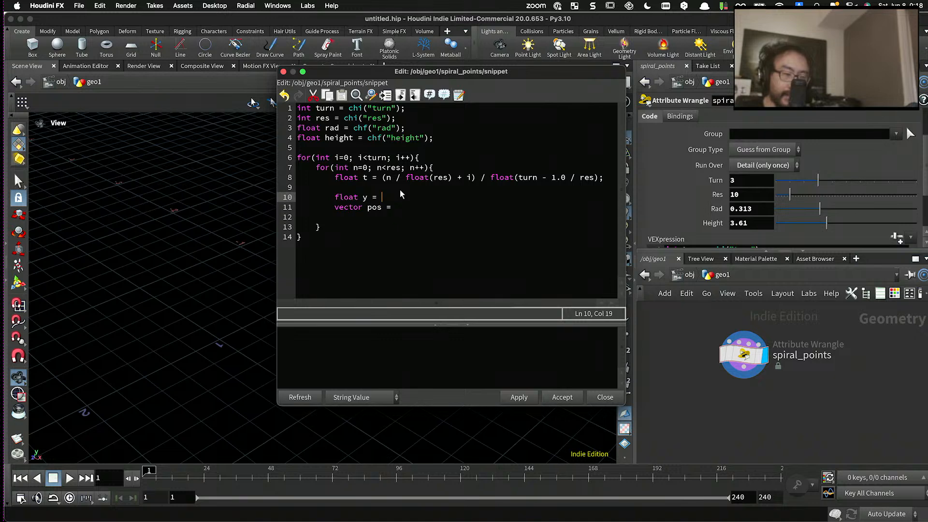
pyautogui.write('height *(')
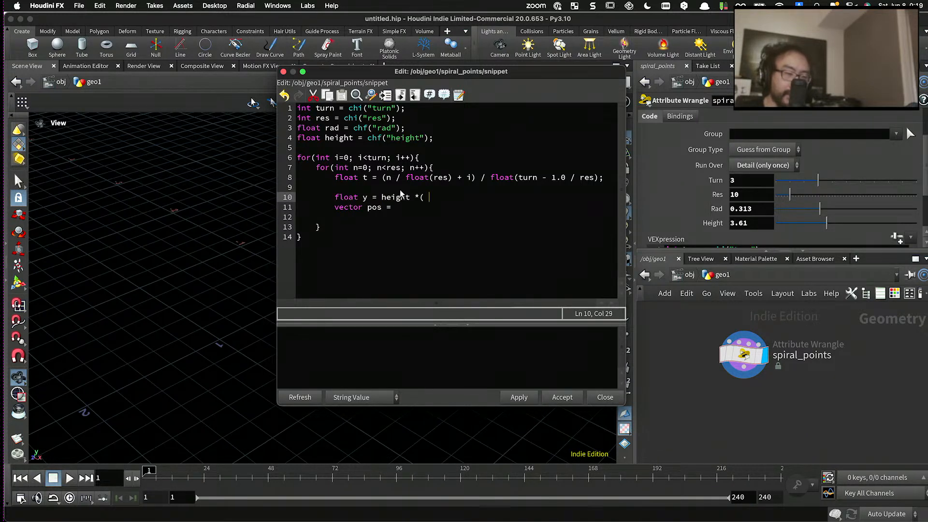
pyautogui.press('BackSpace')
pyautogui.press('BackSpace')
pyautogui.write('tl')
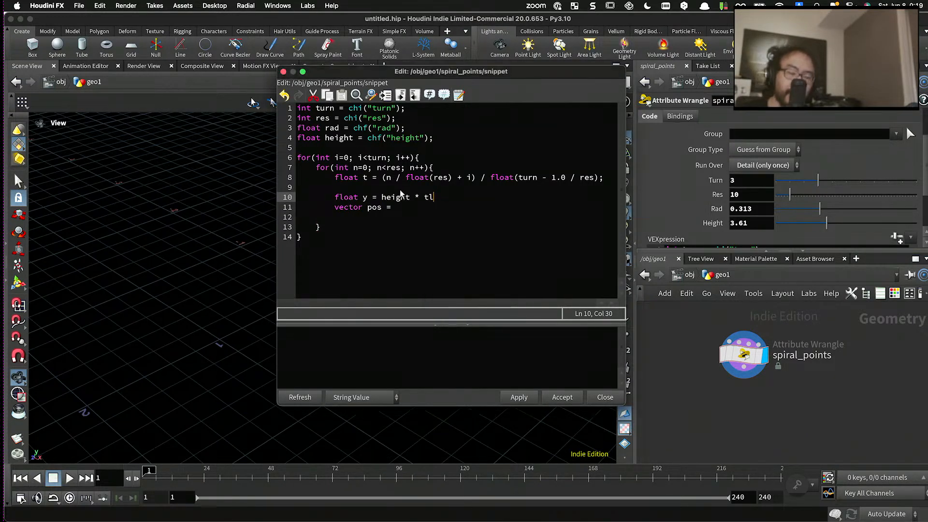
pyautogui.press('BackSpace')
pyautogui.write(';')
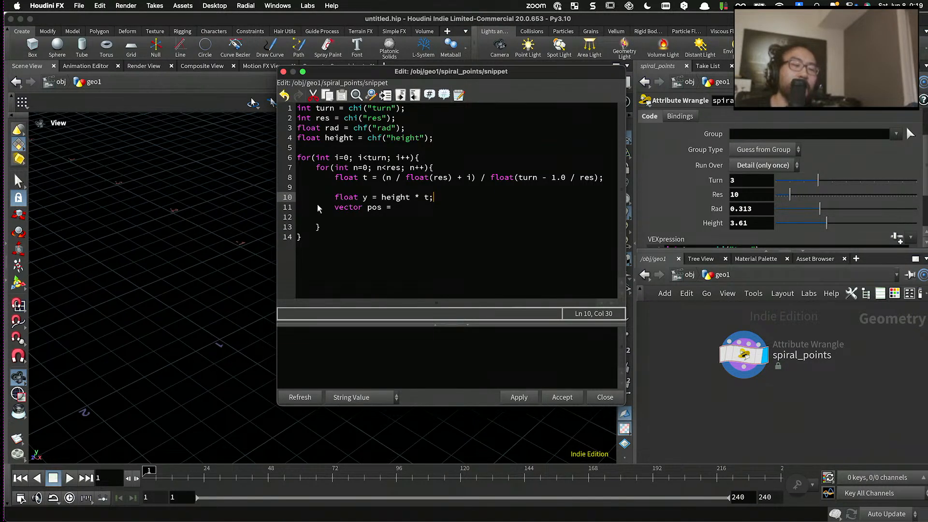
pyautogui.doubleClick(331, 139)
pyautogui.moveTo(359, 178); pyautogui.dragTo(603, 179)
# - Write set(0, y, 0); as the value of vector pos
pyautogui.click(419, 207)
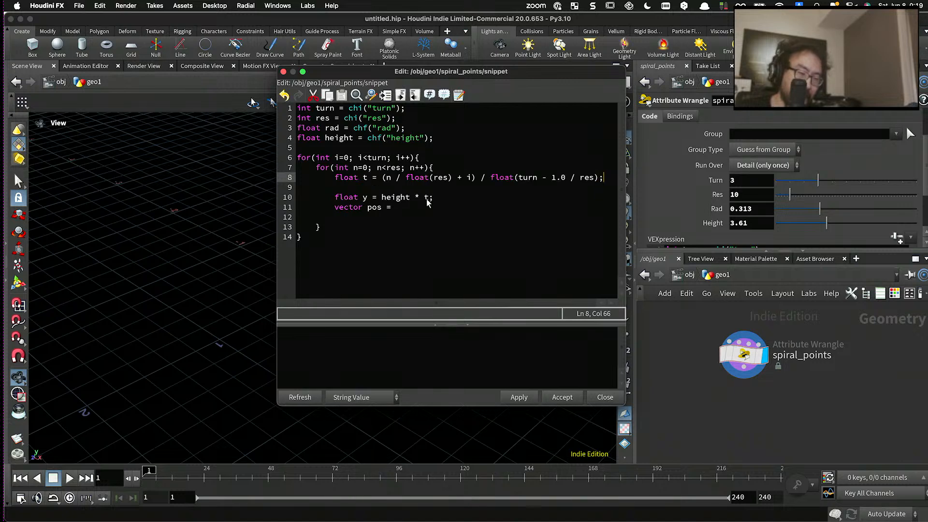
pyautogui.write('set(0,')
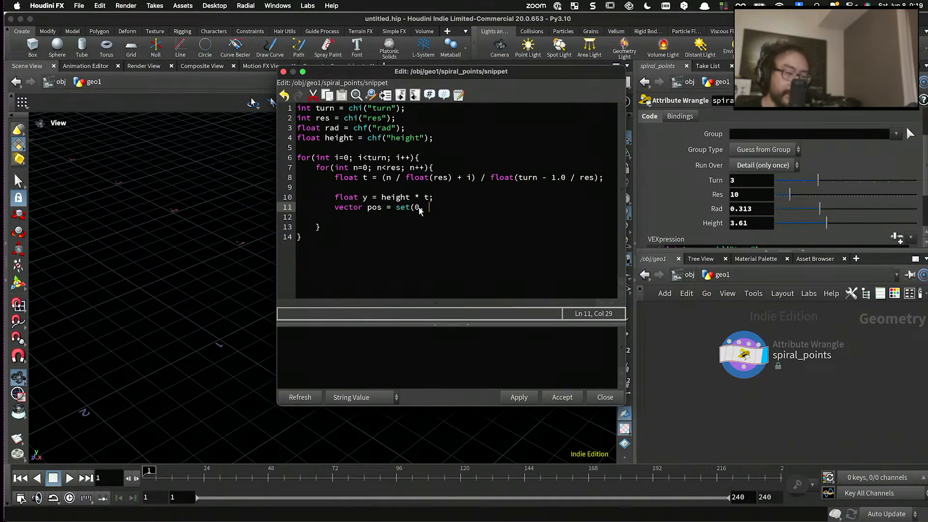
pyautogui.write(' y')
pyautogui.write(', ')
pyautogui.write('0)')
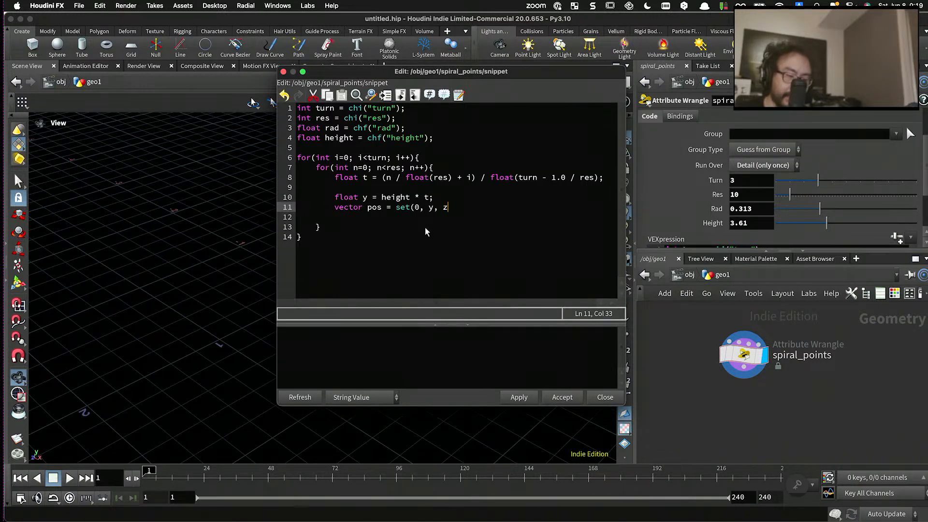
pyautogui.write(';')
# - Add the line int pt = addpoint(0, pos); below the vector pos declaration
pyautogui.press('Return')
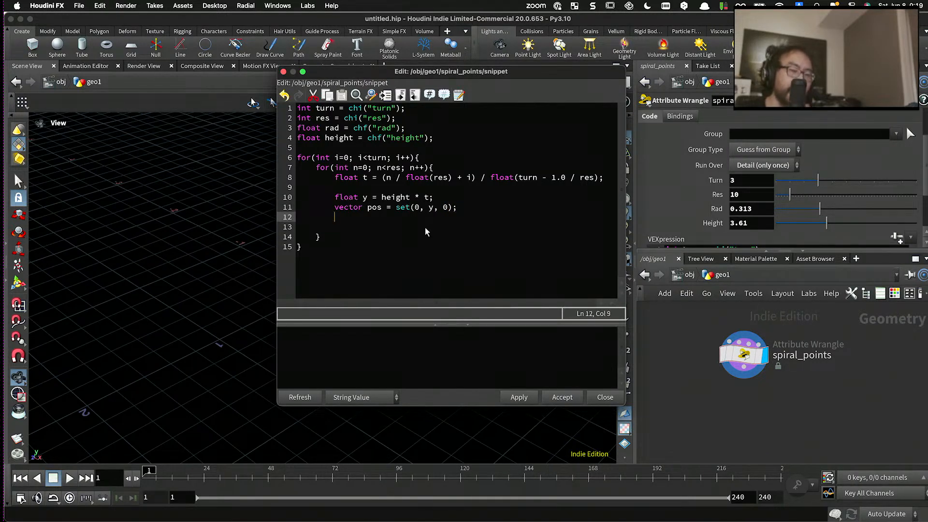
pyautogui.write('int pt ')
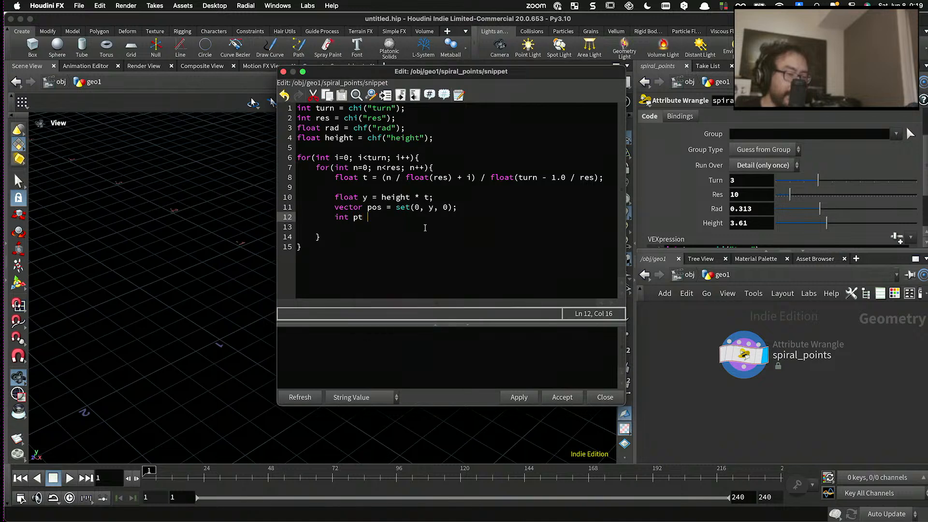
pyautogui.write('= addpoin')
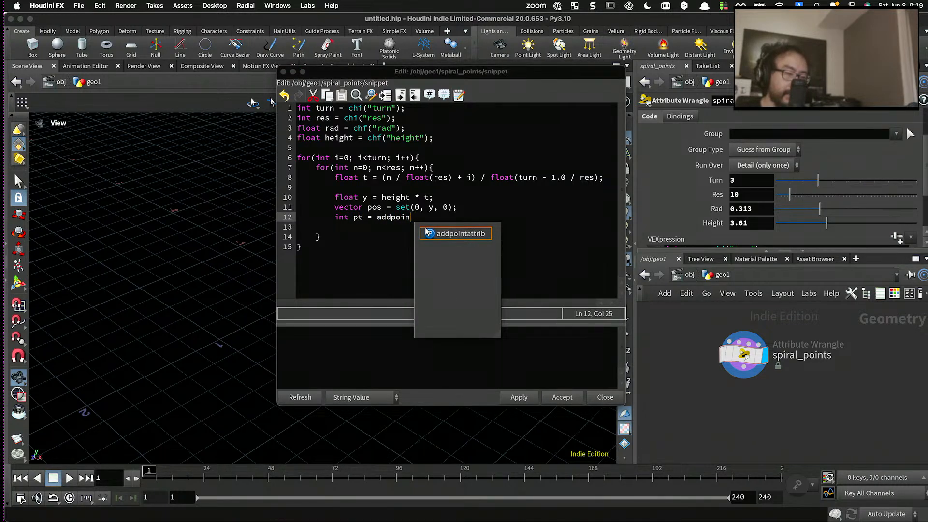
pyautogui.write('t(0, pos);')
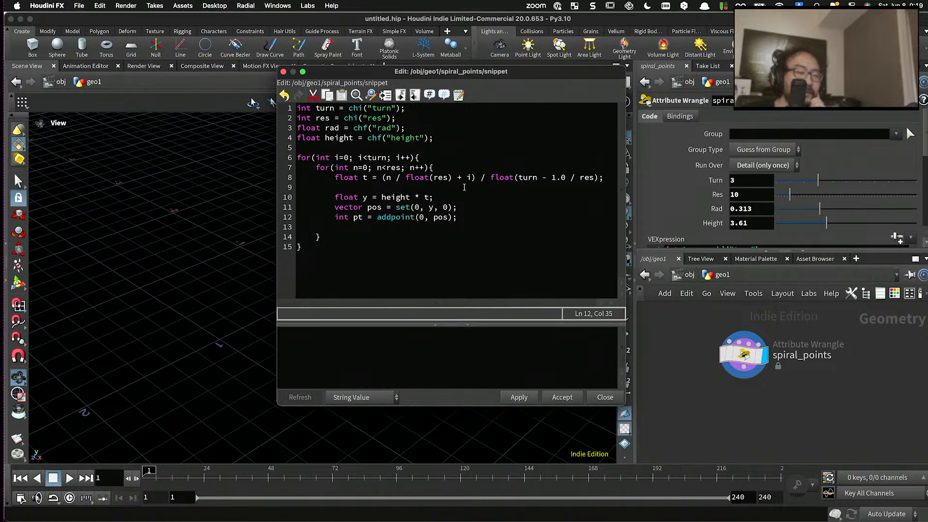
# - Move the code editor aside and inspect the generated line of points in the viewport
pyautogui.moveTo(424, 73); pyautogui.dragTo(431, 336)
pyautogui.scroll(-5, 325, 284)
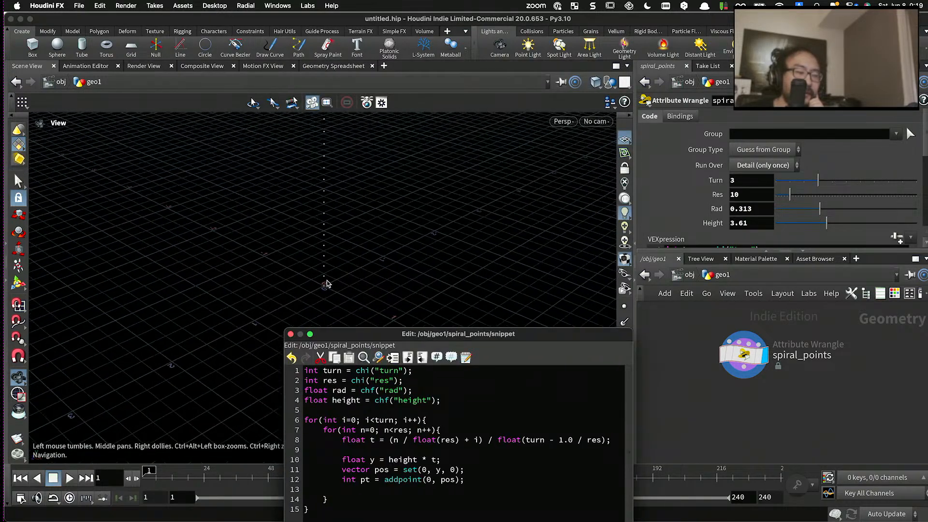
pyautogui.moveTo(326, 284)
pyautogui.mouseDown(button='middle')
pyautogui.moveTo(321, 313)
pyautogui.moveTo(312, 294)
pyautogui.mouseUp(button='middle')
pyautogui.moveTo(312, 294); pyautogui.dragTo(346, 257)
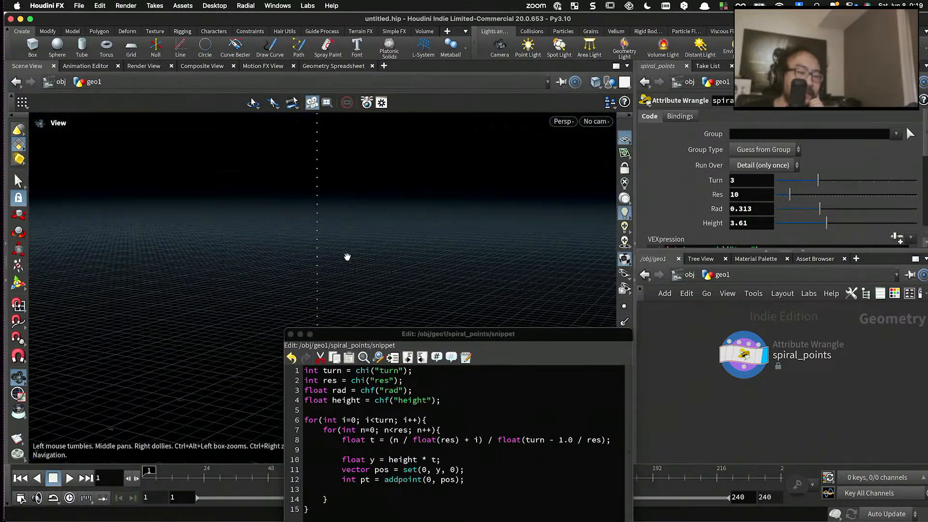
pyautogui.moveTo(347, 256); pyautogui.dragTo(235, 316, button='middle')
pyautogui.scroll(3, 234, 339)
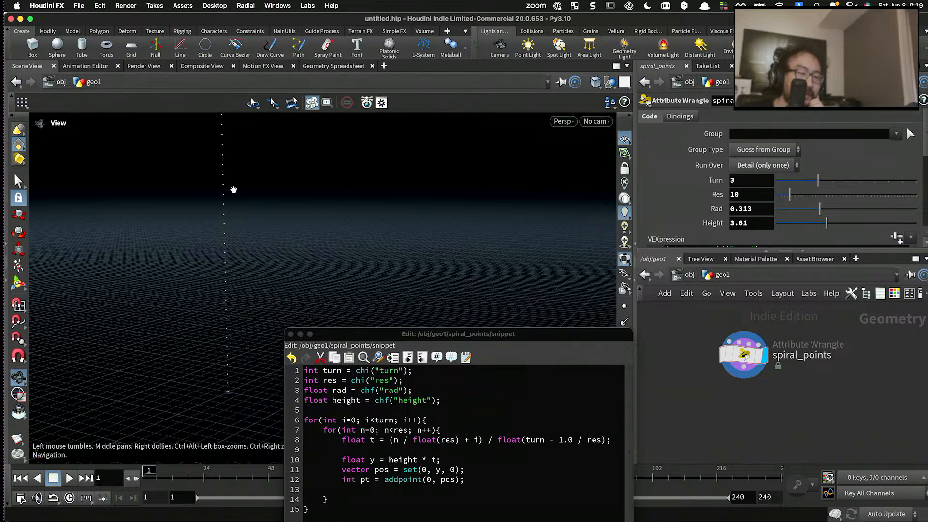
pyautogui.moveTo(224, 225); pyautogui.dragTo(229, 244, button='middle')
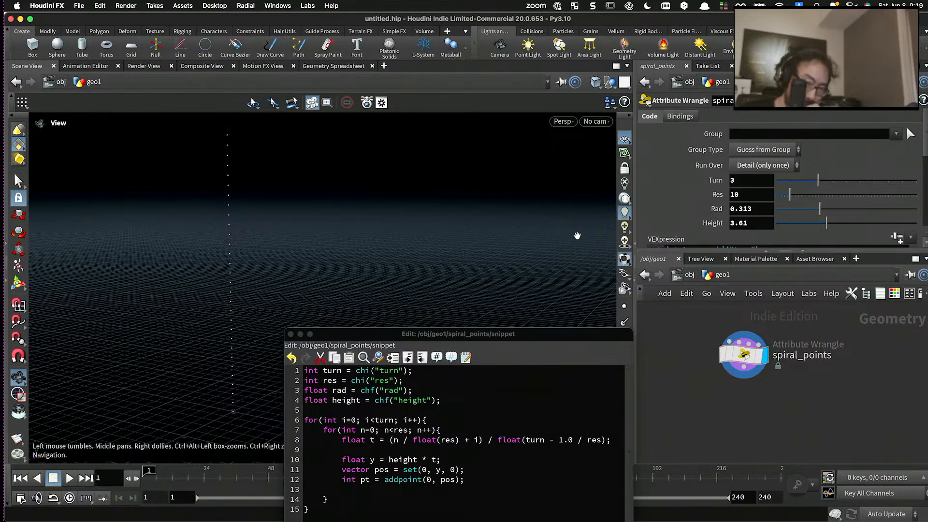
# - Sort the points by P[y] in the Geometry Spreadsheet and compare the highest value with the Height parameter
pyautogui.click(321, 66)
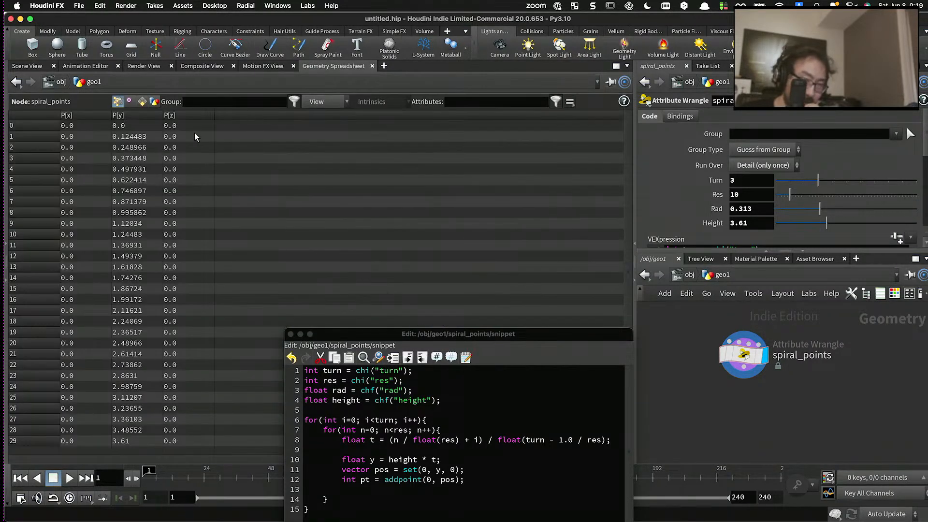
pyautogui.click(136, 114)
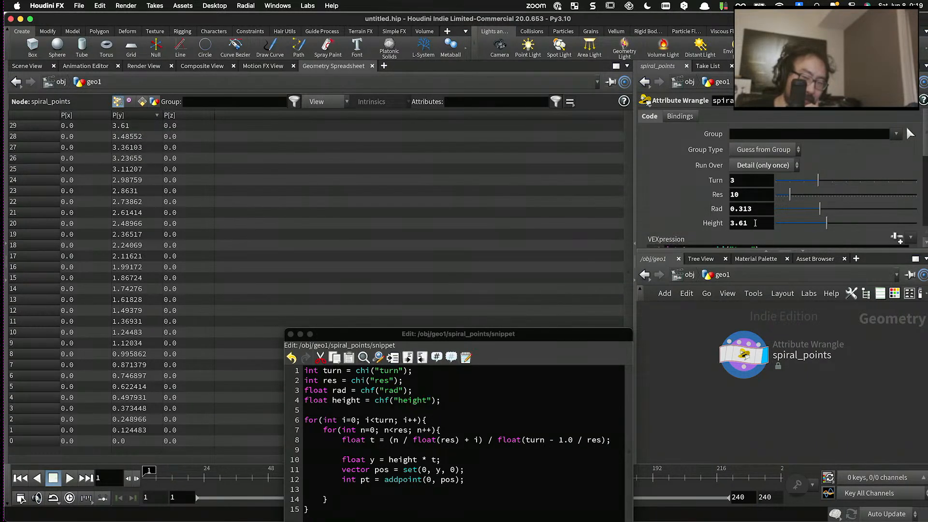
pyautogui.moveTo(756, 224); pyautogui.dragTo(727, 225)
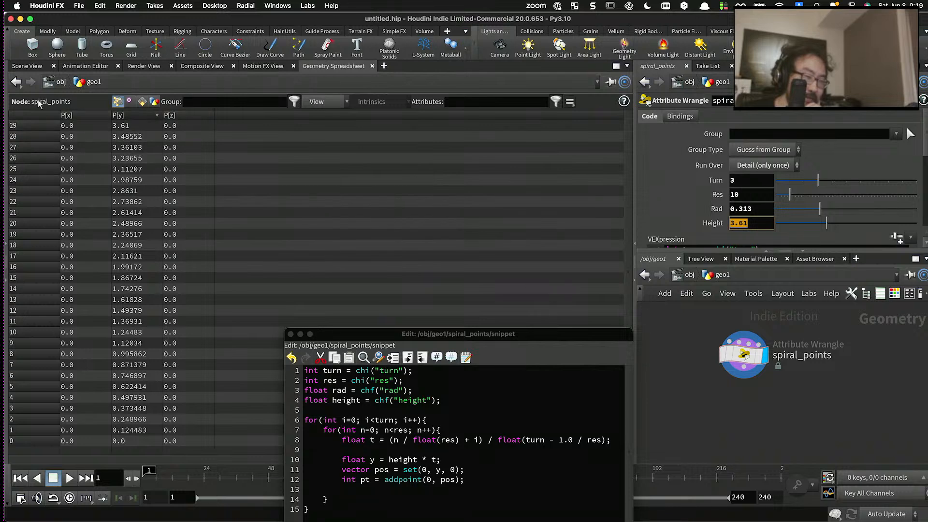
# - Return to the viewport and set the wrangle's Turn to 4, Res to 16, Rad to 0.206 and Height to 3.3
pyautogui.click(27, 65)
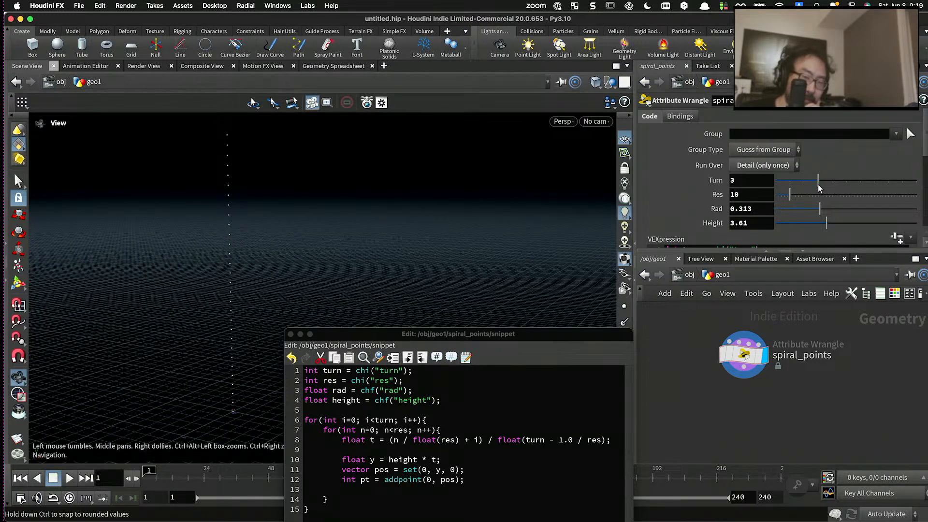
pyautogui.moveTo(818, 183)
pyautogui.mouseDown()
pyautogui.moveTo(801, 186)
pyautogui.moveTo(827, 192)
pyautogui.moveTo(785, 200)
pyautogui.moveTo(830, 186)
pyautogui.mouseUp()
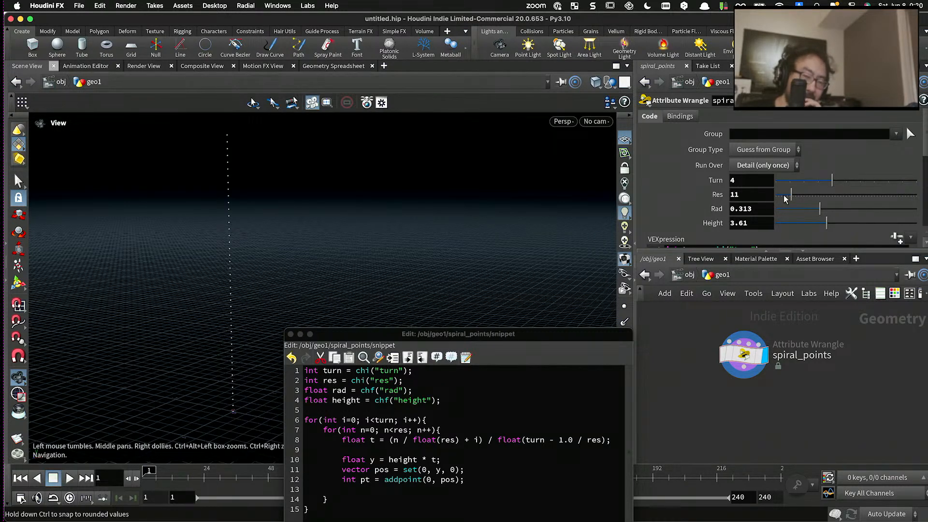
pyautogui.moveTo(792, 195); pyautogui.dragTo(822, 222)
# - Bring the code editor back up and insert three blank lines between the float y and vector pos declarations
pyautogui.moveTo(538, 333); pyautogui.dragTo(537, 181)
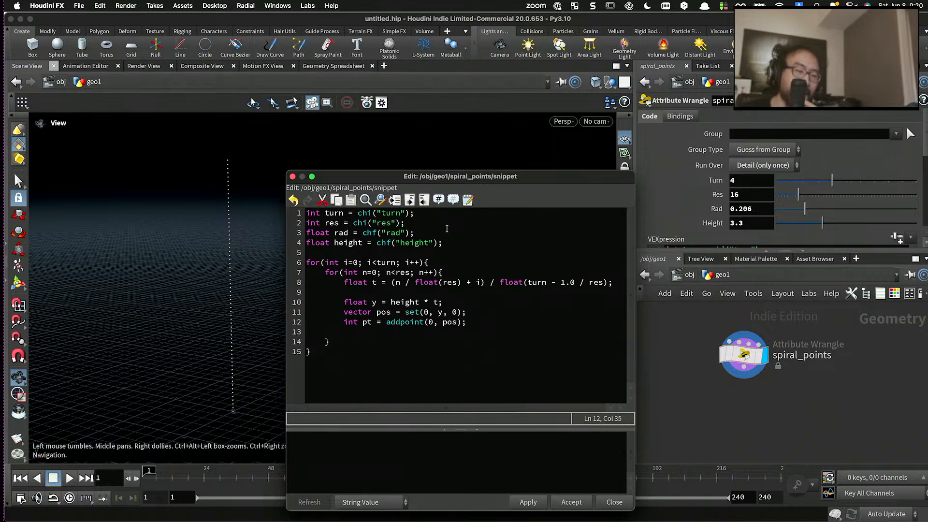
pyautogui.click(449, 291)
pyautogui.click(475, 299)
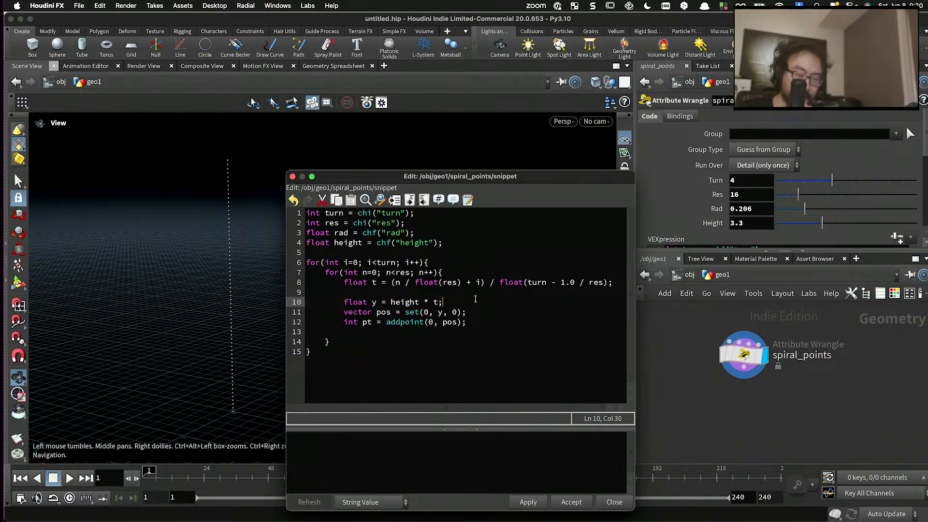
pyautogui.press('Return')
pyautogui.press('Return')
pyautogui.press('Up')
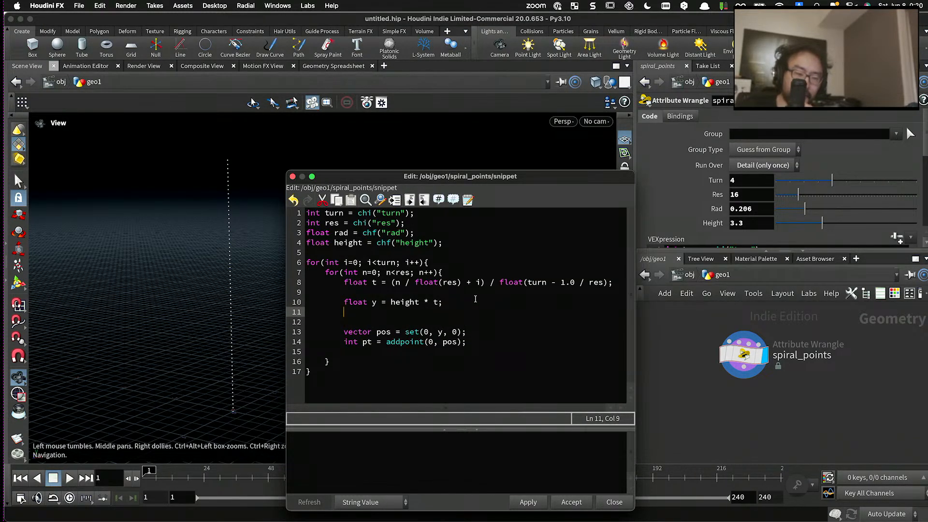
pyautogui.press('Return')
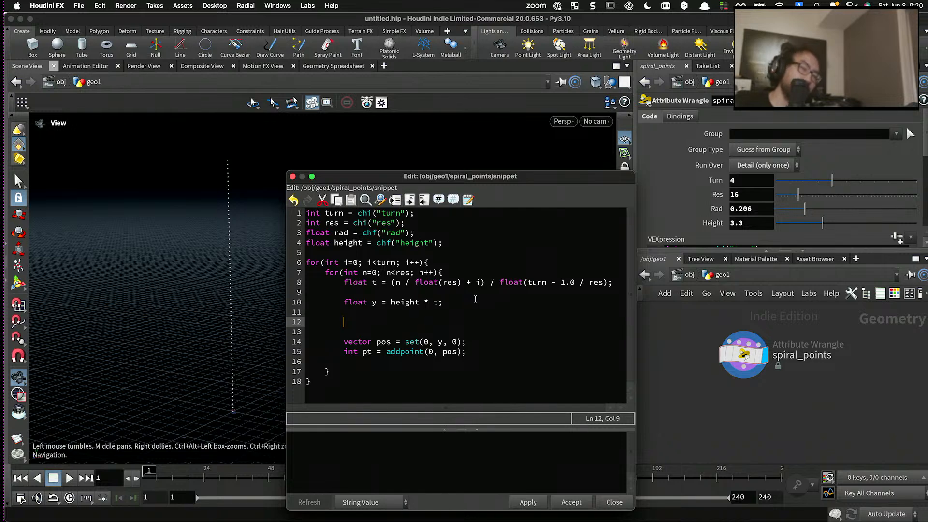
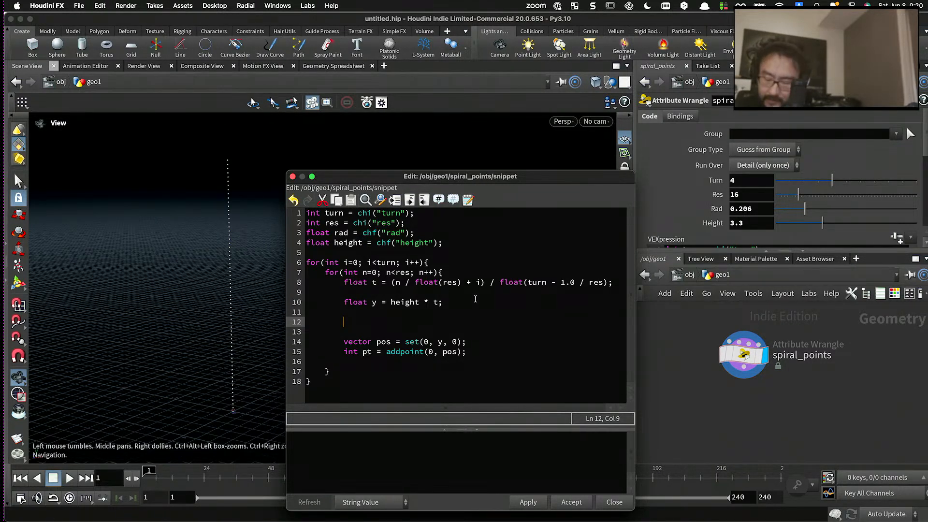
# - Declare the x coordinate below the y declaration as float x = cos(ang) * rad;
pyautogui.write('float')
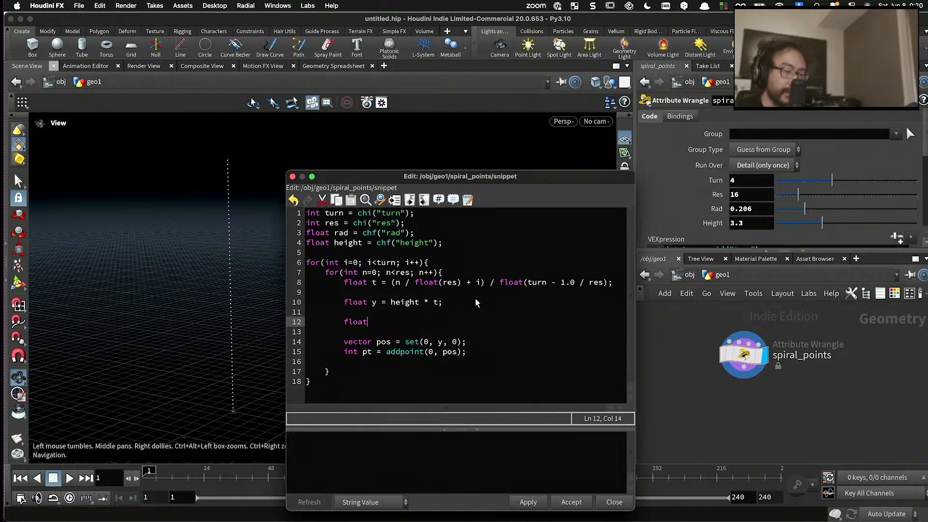
pyautogui.write(' x = cos(')
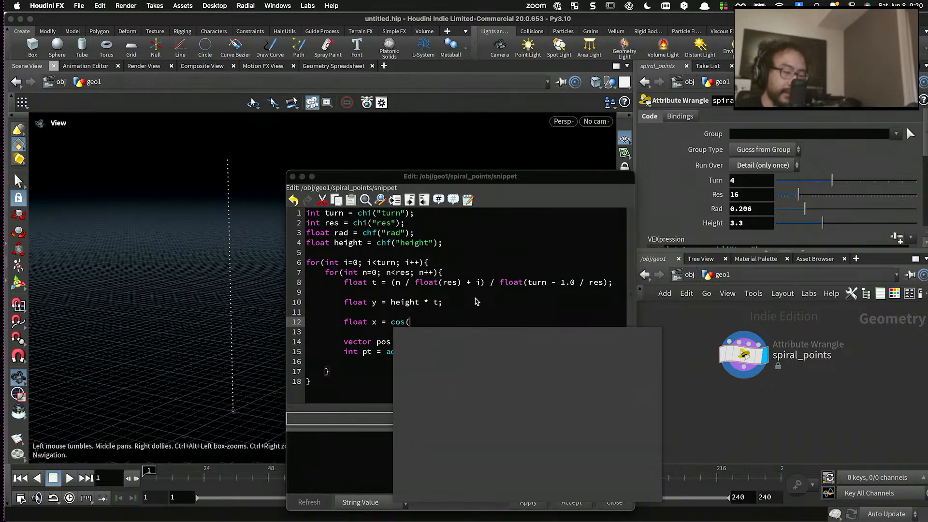
pyautogui.write('ang)')
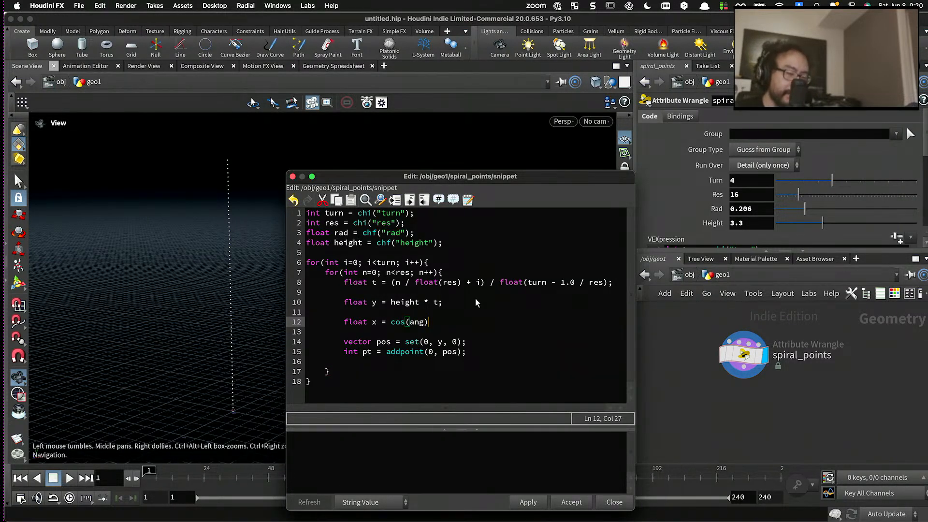
pyautogui.write(';')
pyautogui.press('Return')
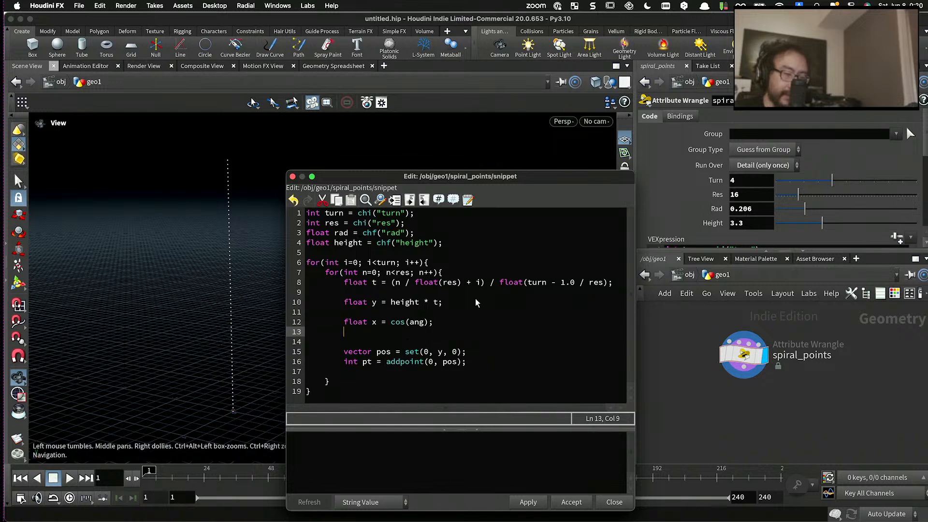
pyautogui.press('BackSpace')
pyautogui.press('BackSpace')
pyautogui.press('BackSpace')
pyautogui.press('BackSpace')
pyautogui.press('BackSpace')
pyautogui.write('* rad)')
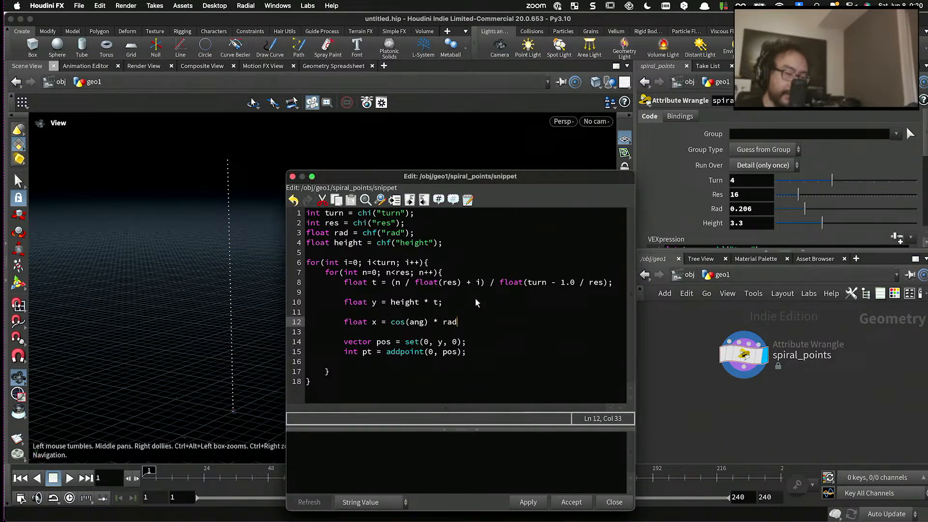
pyautogui.press('BackSpace')
pyautogui.write(';')
pyautogui.press('Return')
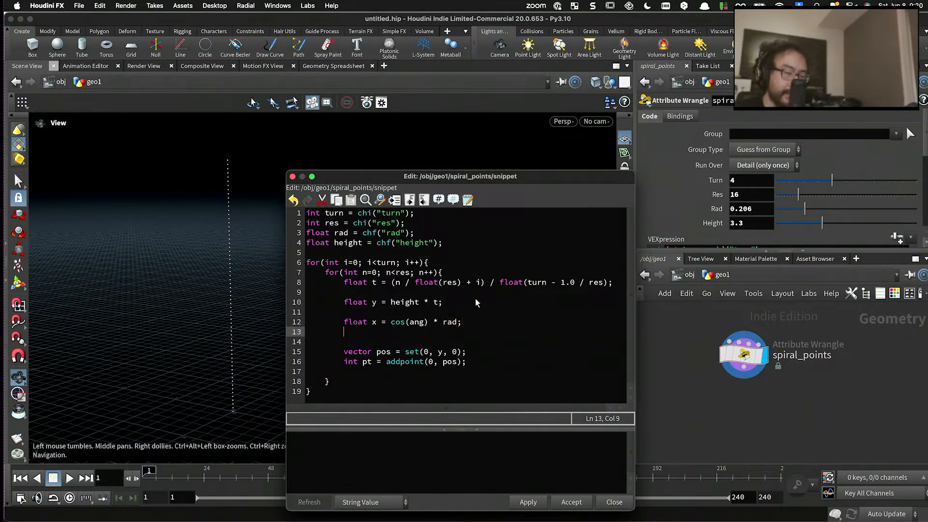
# - Add the z coordinate on the following line as float z = sin(ang) * rad;
pyautogui.write('float z = sin(s')
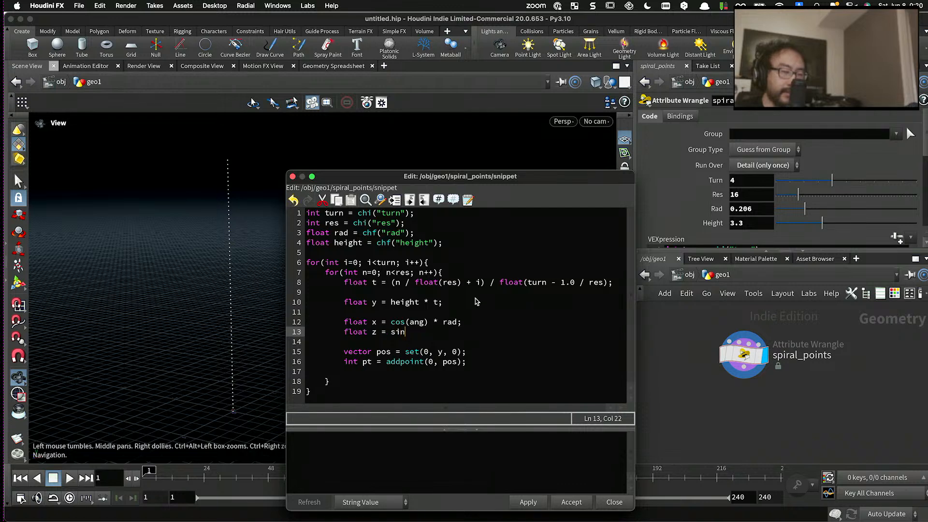
pyautogui.press('BackSpace')
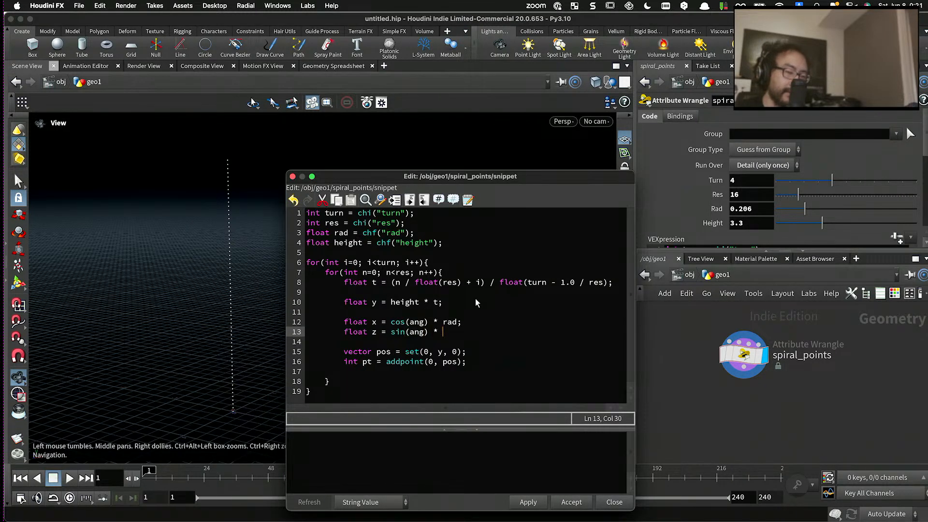
pyautogui.write('ang) * rad;')
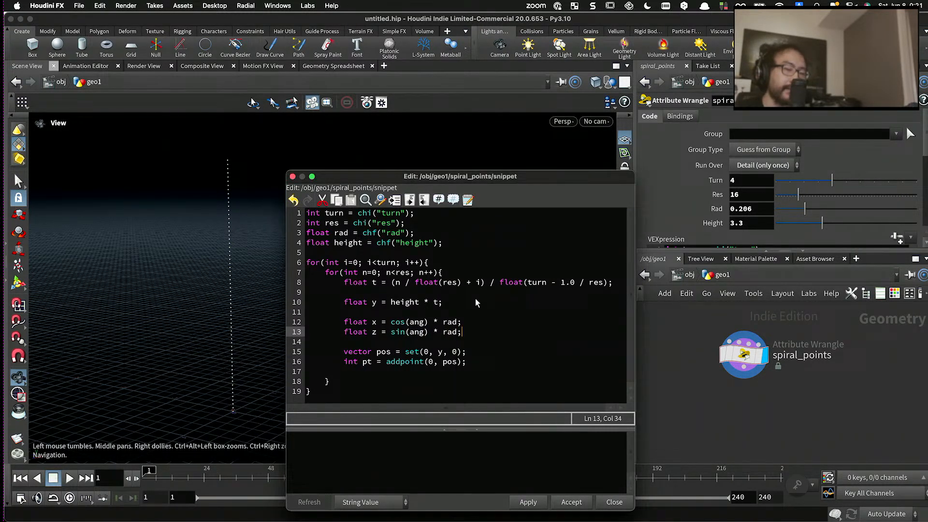
# - Insert a blank line above the float x declaration to make room for the ang variable
pyautogui.click(438, 323)
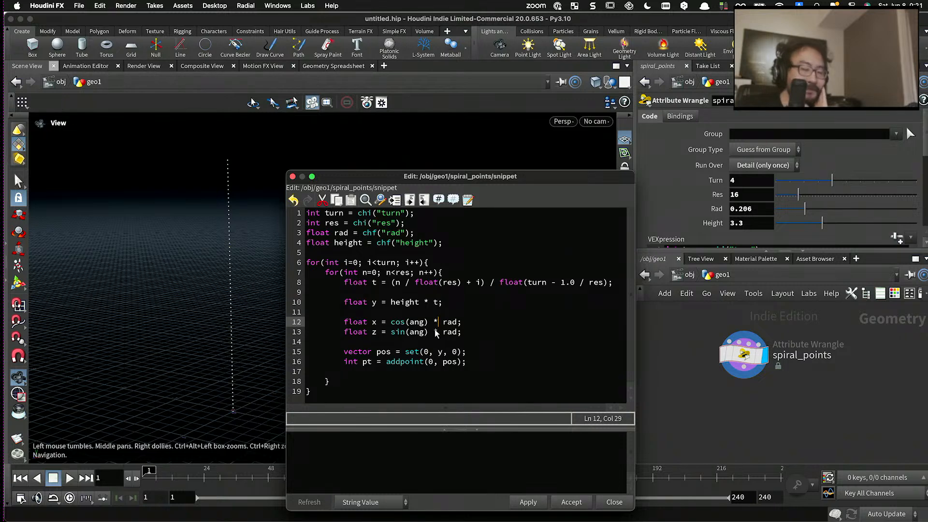
pyautogui.doubleClick(418, 322)
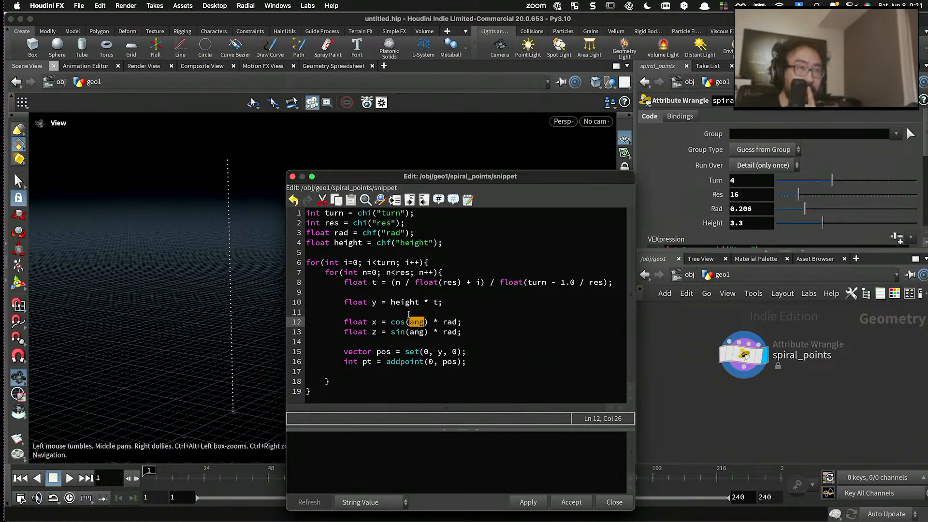
pyautogui.click(403, 315)
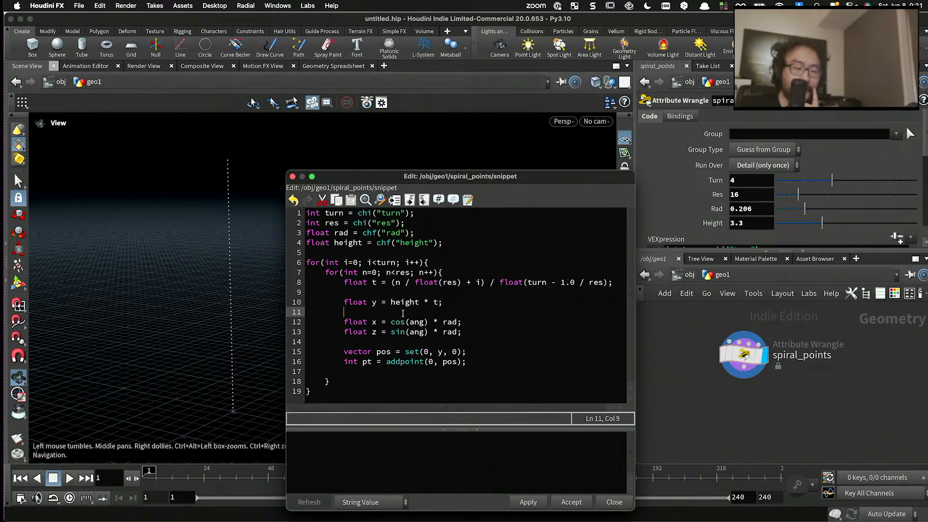
pyautogui.press('Return')
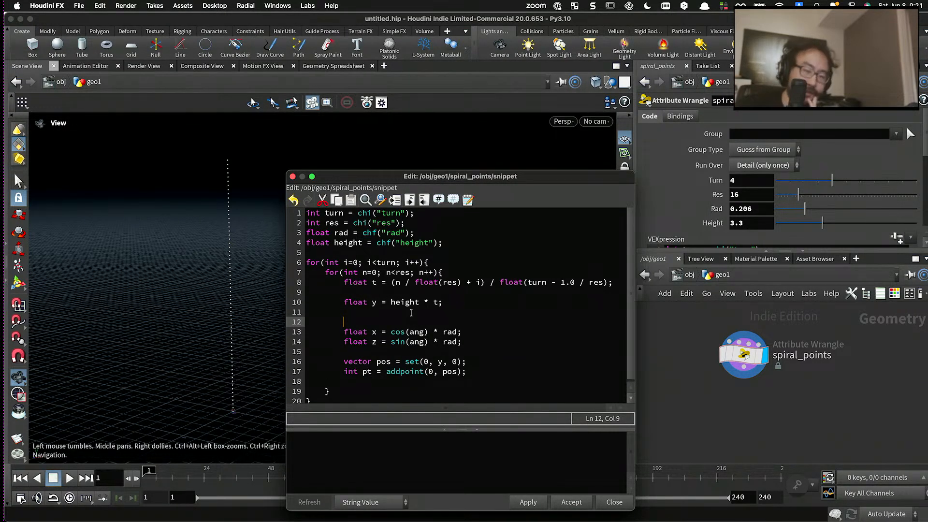
# - Examine the outer turn loop and inner res loop to work out how the angle relates to i and n
pyautogui.click(368, 263)
pyautogui.click(406, 263)
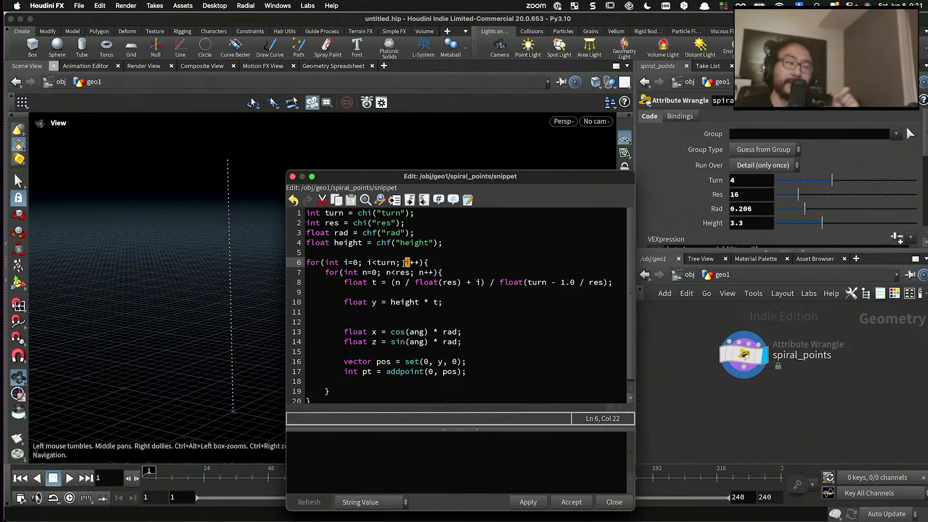
pyautogui.click(405, 323)
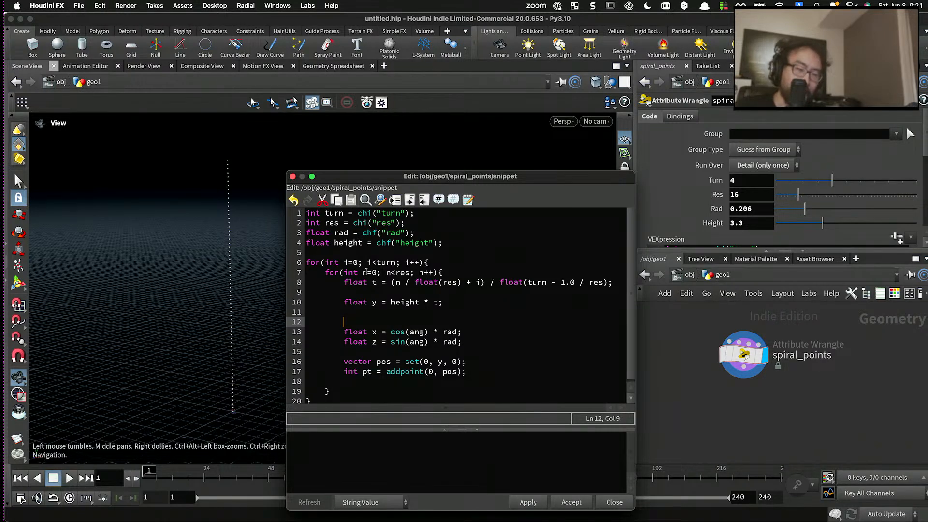
pyautogui.moveTo(362, 273); pyautogui.dragTo(440, 273)
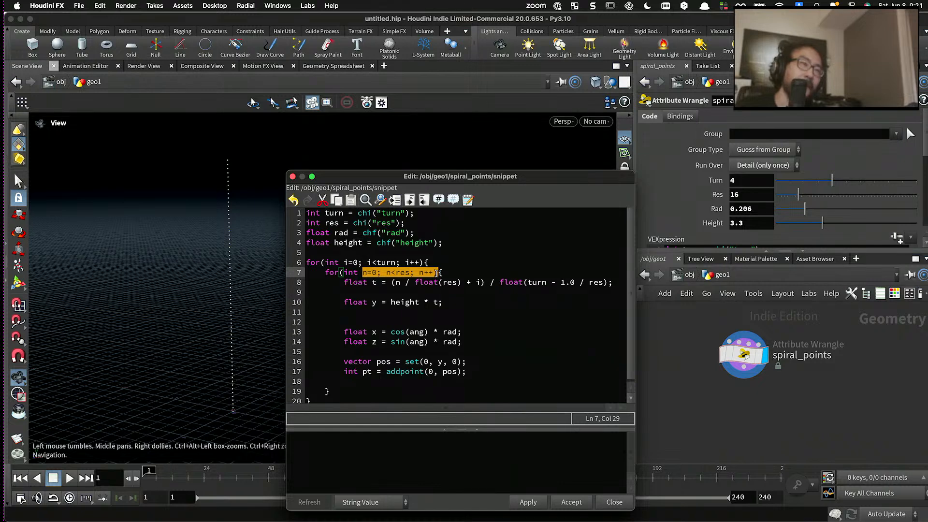
pyautogui.click(394, 264)
pyautogui.doubleClick(369, 263)
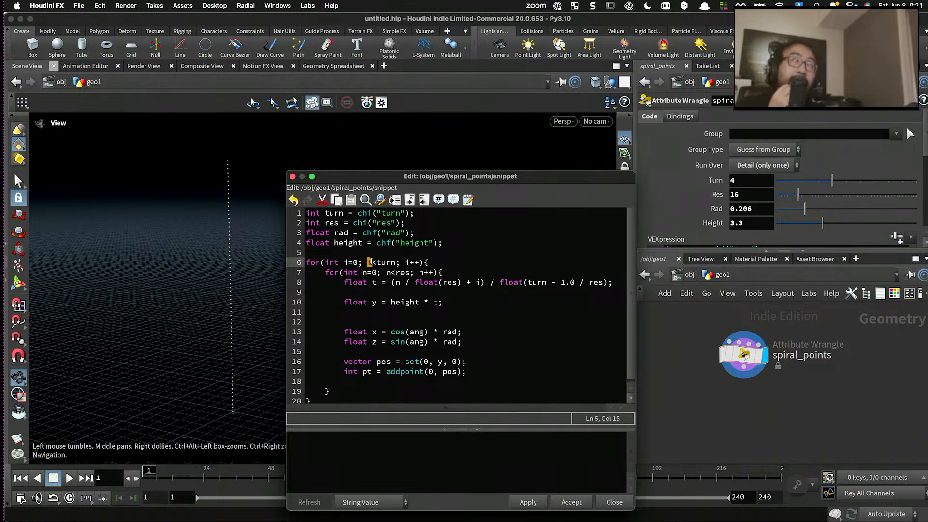
pyautogui.moveTo(358, 273); pyautogui.dragTo(327, 274)
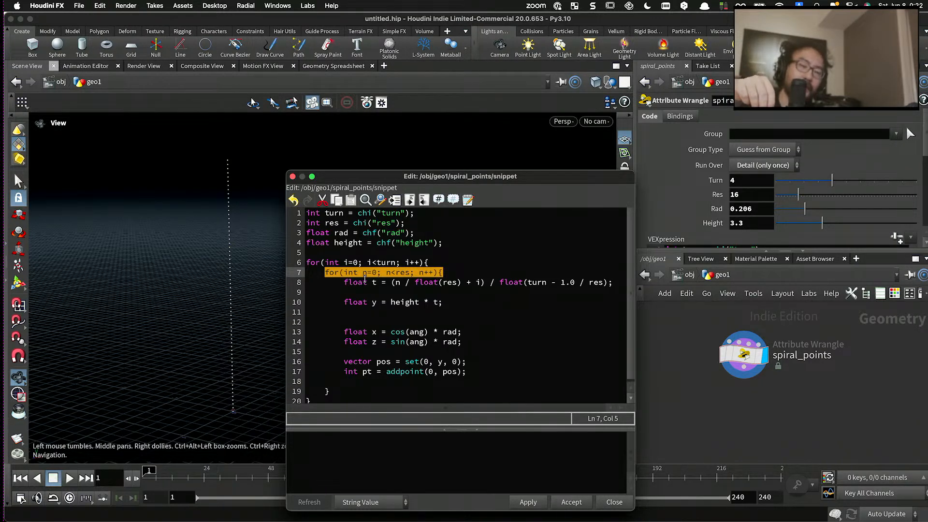
pyautogui.click(390, 303)
pyautogui.moveTo(365, 274); pyautogui.dragTo(442, 272)
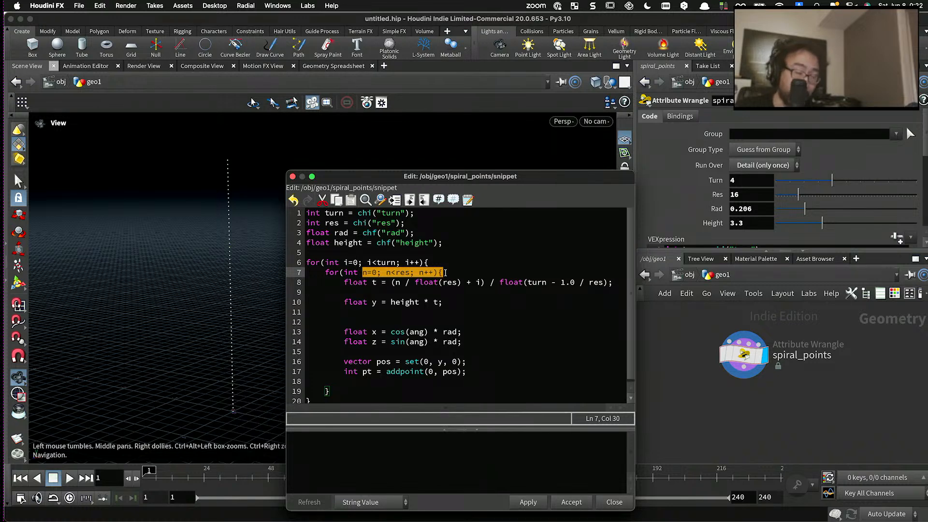
# - Declare float ang = n / float(res) * $PI * 2.0; above the x declaration and apply the code
pyautogui.click(397, 317)
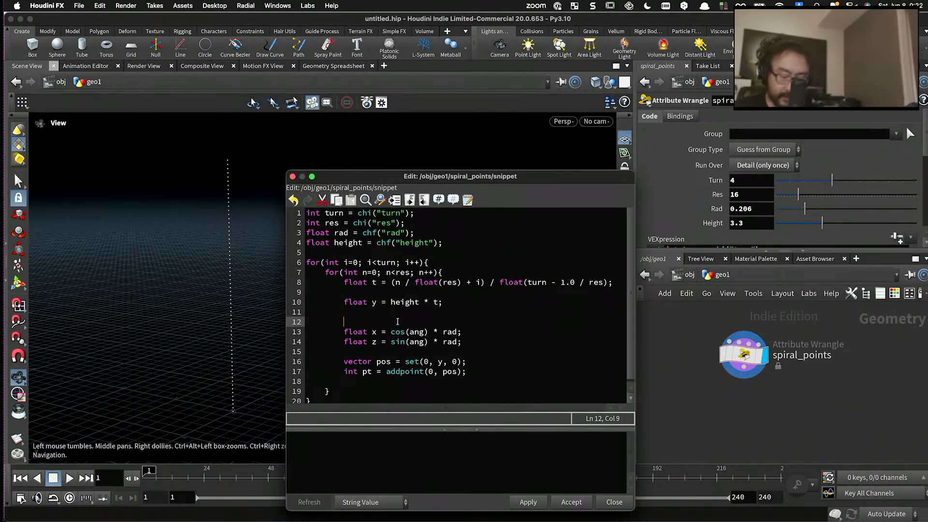
pyautogui.write('float ')
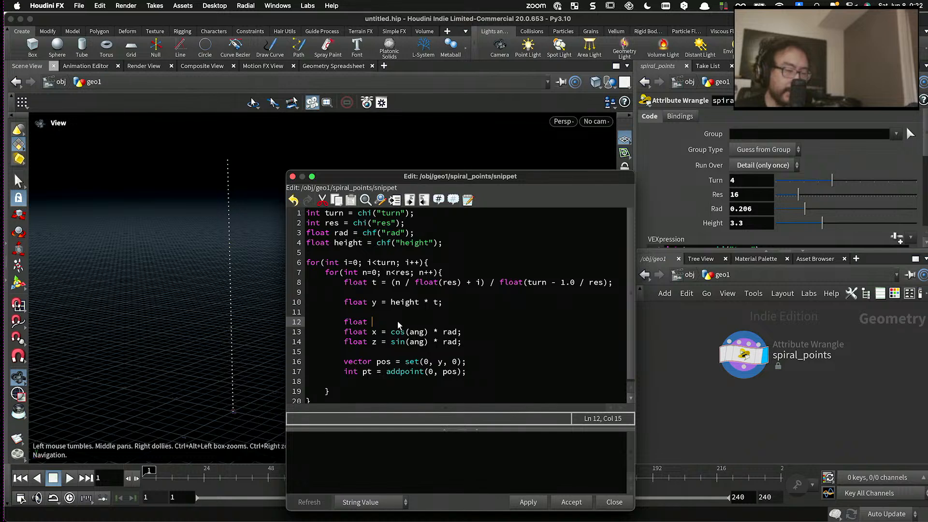
pyautogui.write('ang = n / float(')
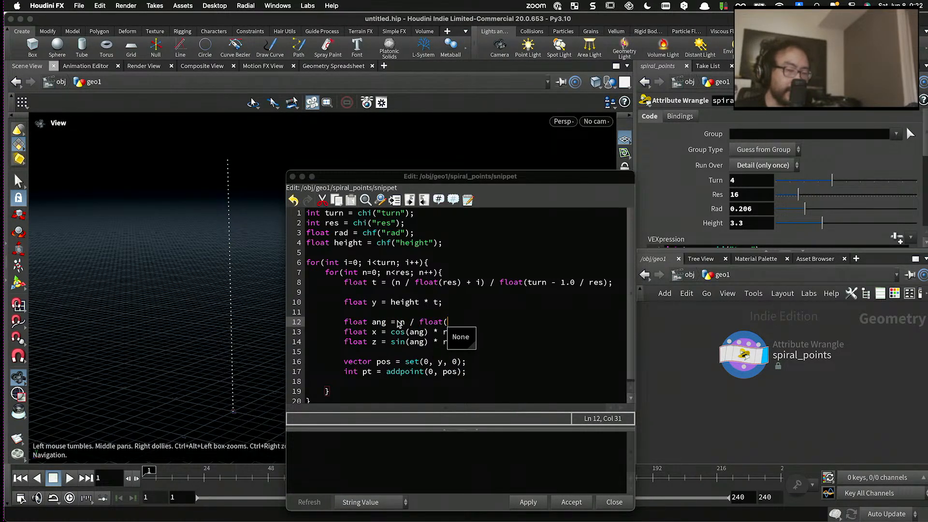
pyautogui.write('res) ')
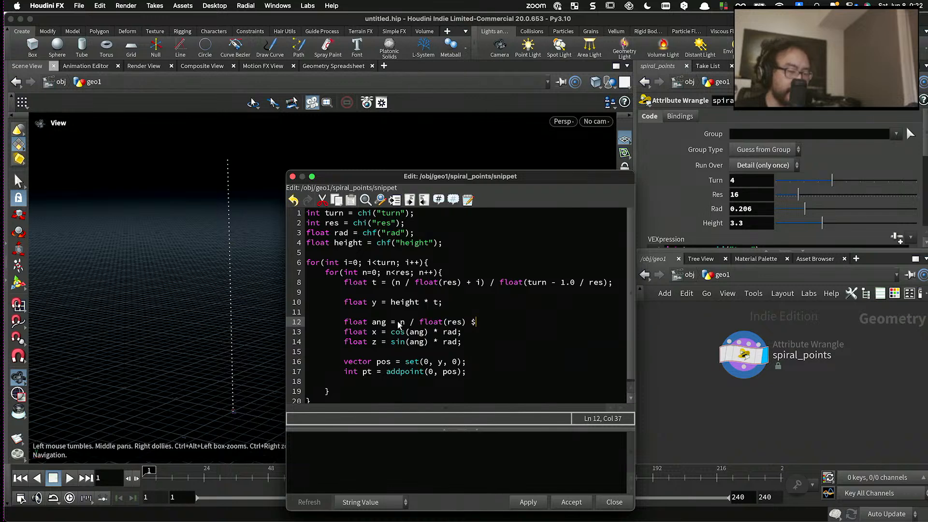
pyautogui.write('$')
pyautogui.press('BackSpace')
pyautogui.write('* $PI * 2.0;')
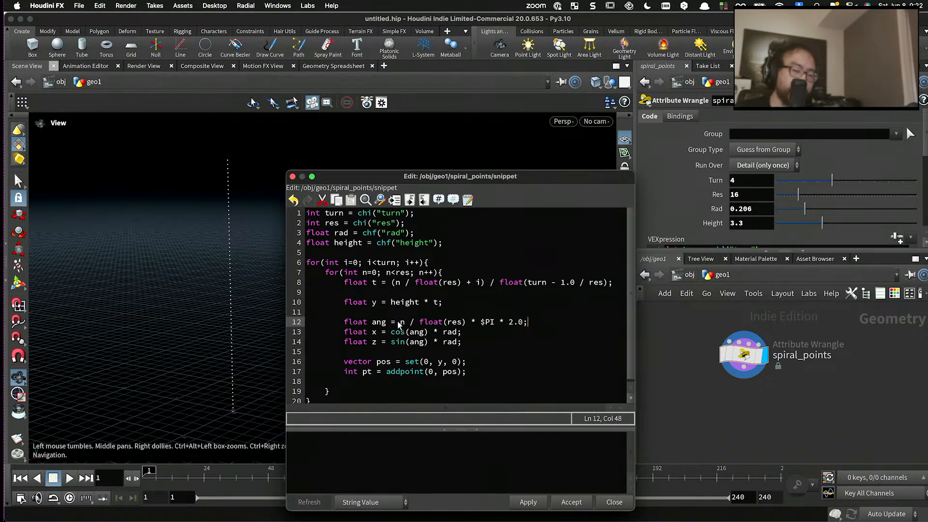
pyautogui.click(529, 503)
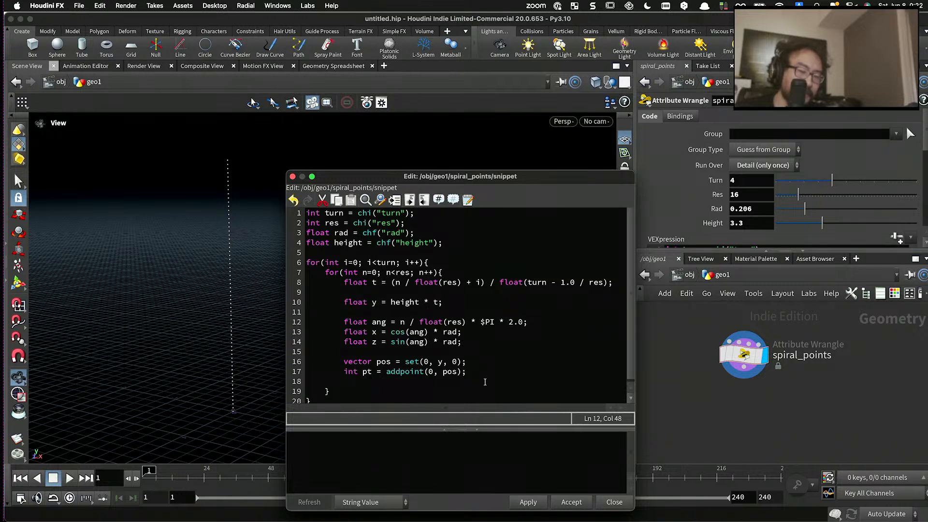
# - Change the pos vector to set(x, y, z) and apply the code to the wrangle
pyautogui.scroll(-1, 474, 378)
pyautogui.click(425, 359)
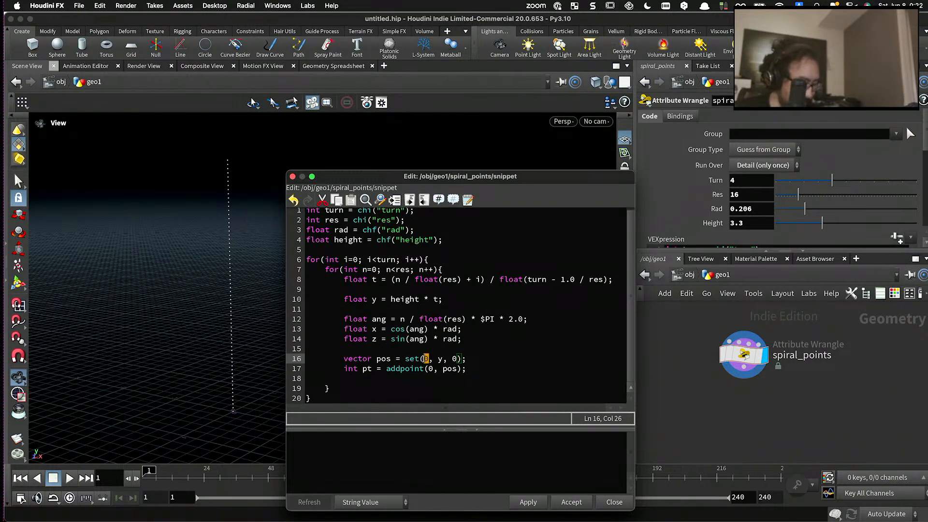
pyautogui.press('Delete')
pyautogui.write('x')
pyautogui.press('Right')
pyautogui.press('Right')
pyautogui.press('Right')
pyautogui.press('Right')
pyautogui.press('Right')
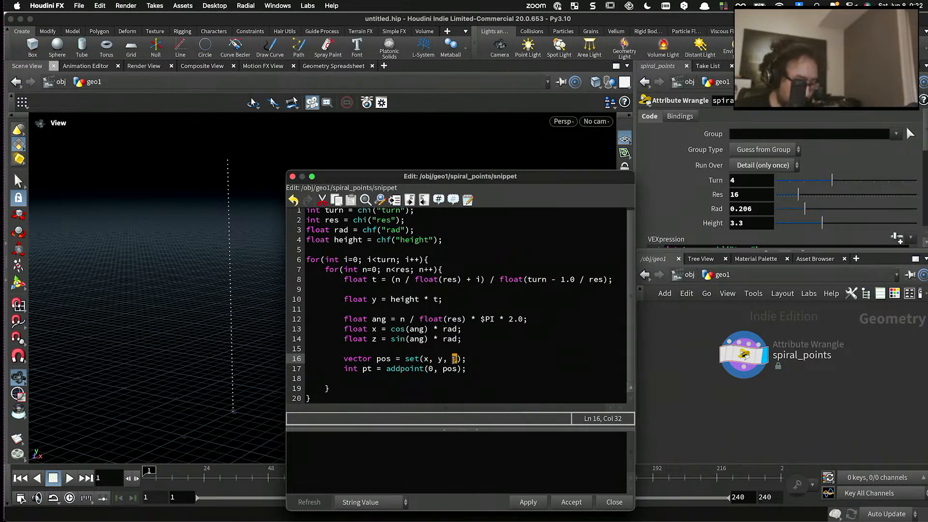
pyautogui.press('Delete')
pyautogui.write('z')
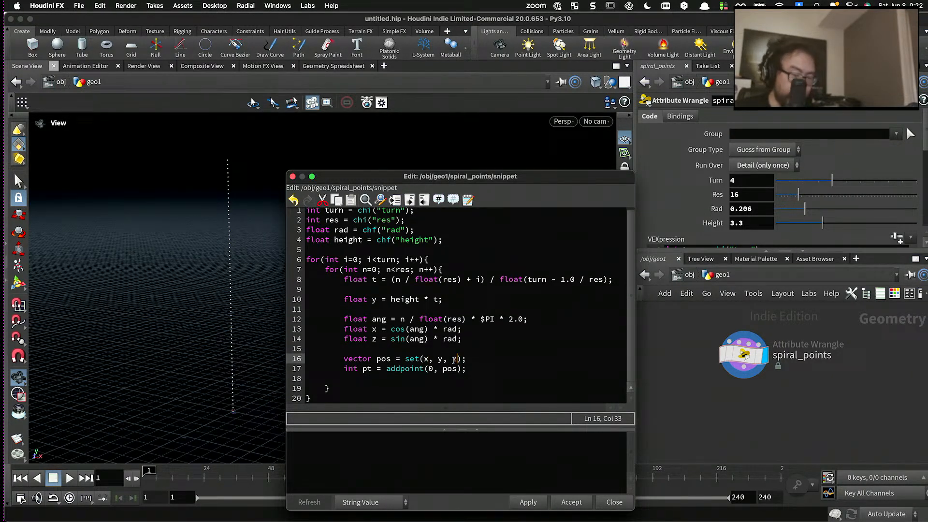
pyautogui.click(529, 502)
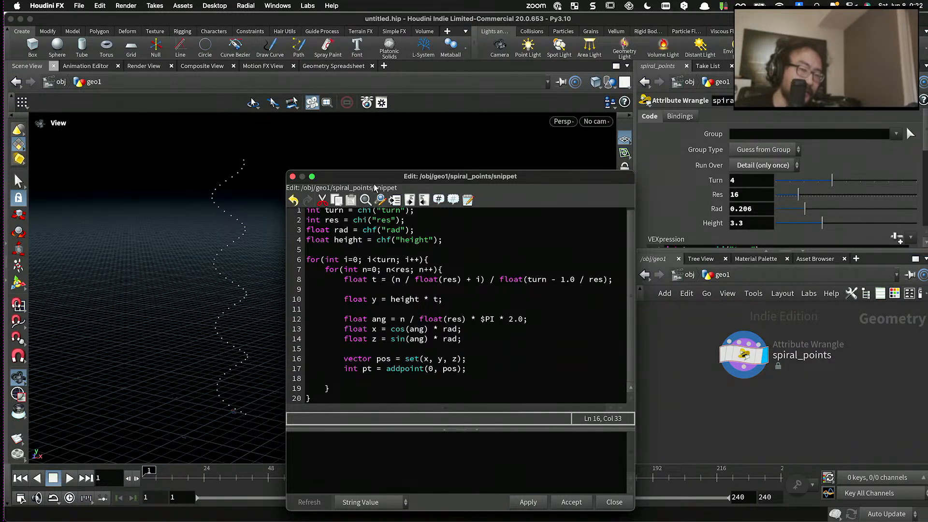
# - Move the code editor clear of the spiral and set the wrangle's Turn to 5, Res to 57 and Rad to 0.581
pyautogui.moveTo(375, 177); pyautogui.dragTo(388, 291)
pyautogui.moveTo(329, 229); pyautogui.dragTo(333, 258)
pyautogui.moveTo(419, 273); pyautogui.dragTo(421, 244, button='middle')
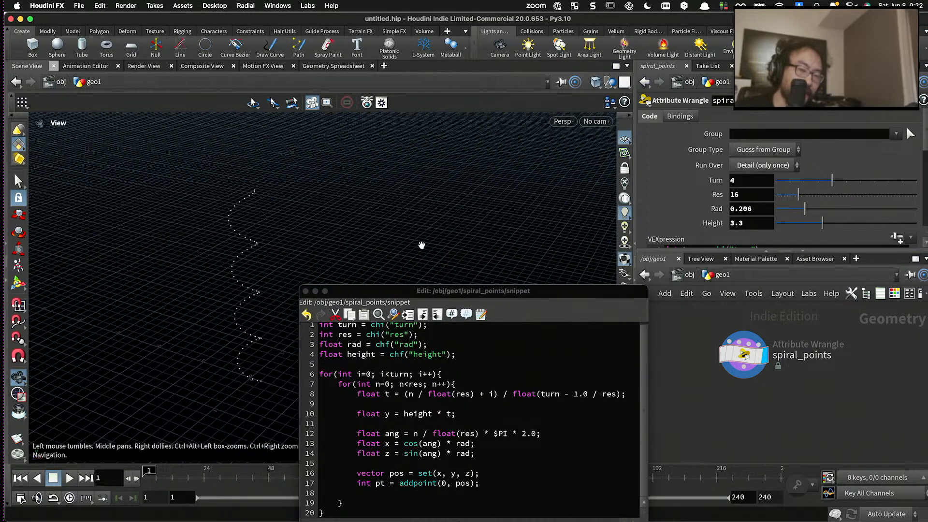
pyautogui.moveTo(421, 245); pyautogui.dragTo(534, 227, button='right')
pyautogui.moveTo(808, 209); pyautogui.dragTo(799, 185)
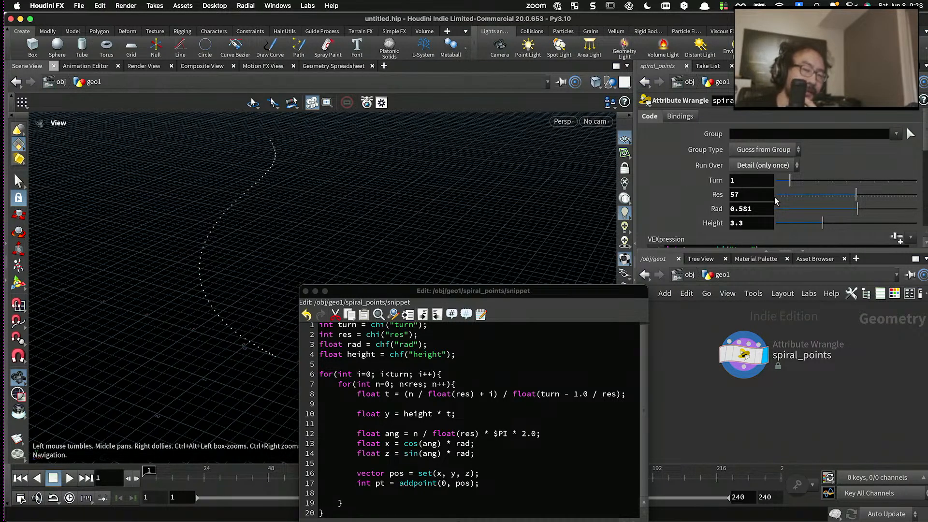
pyautogui.moveTo(790, 182); pyautogui.dragTo(805, 185)
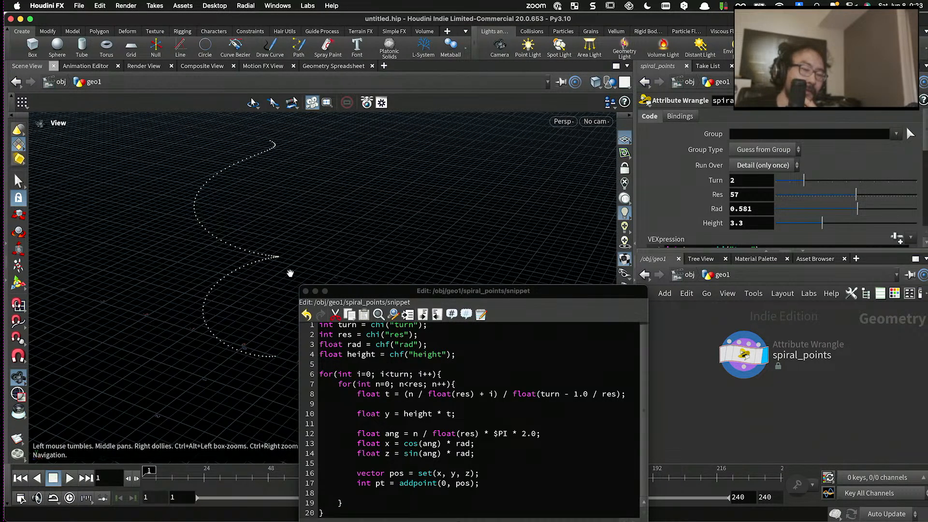
pyautogui.moveTo(804, 182); pyautogui.dragTo(846, 183)
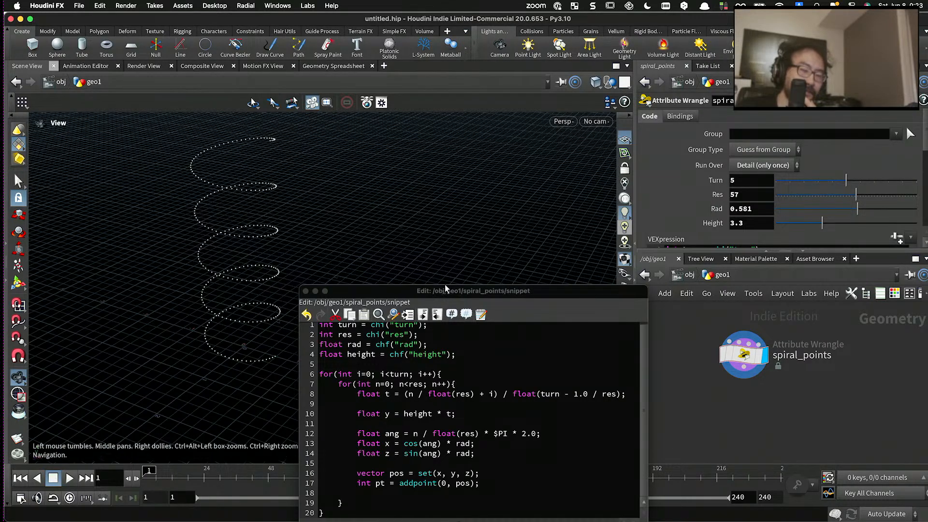
# - Bring the whole code editor back into view beside the spiral, with the first line of code showing
pyautogui.moveTo(446, 288); pyautogui.dragTo(483, 185)
pyautogui.moveTo(198, 203); pyautogui.dragTo(278, 222)
pyautogui.scroll(5, 277, 221)
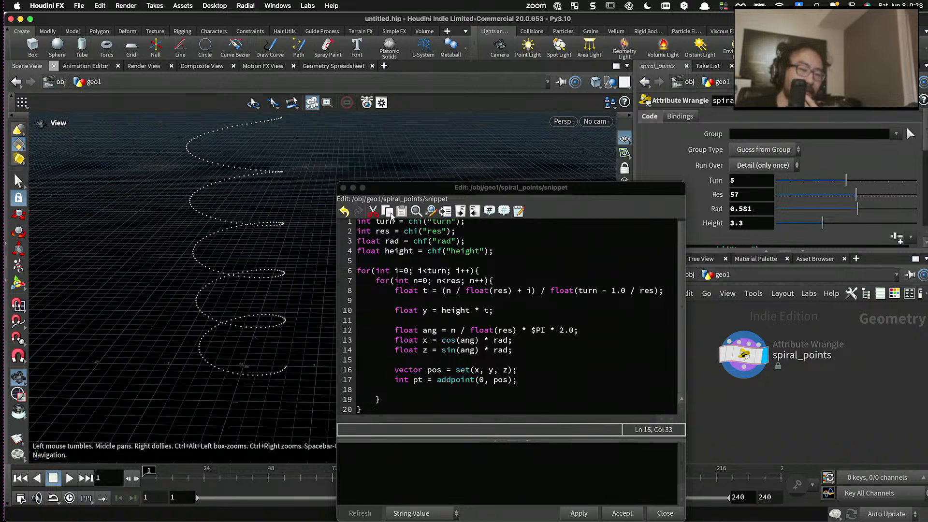
pyautogui.moveTo(405, 187); pyautogui.dragTo(404, 109)
pyautogui.scroll(1, 443, 224)
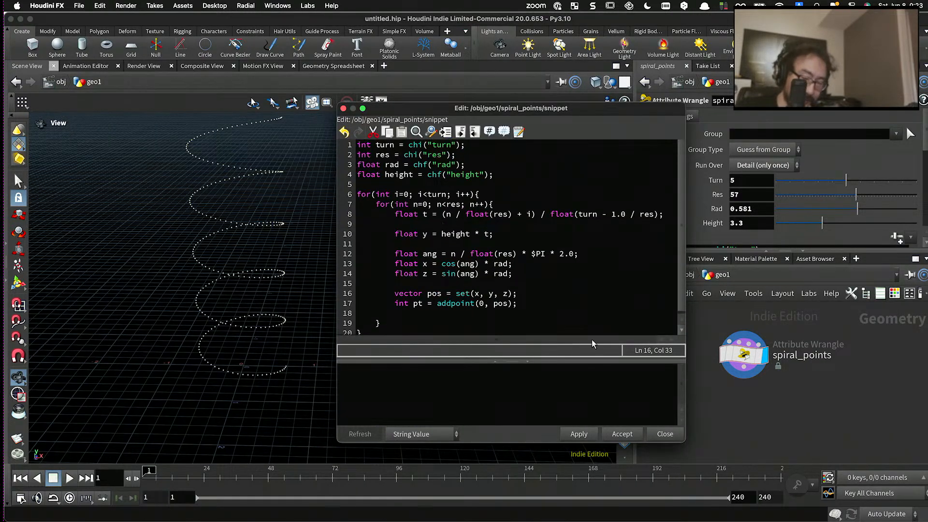
# - Move the code editor clear of the spiral and examine the point spacing and the turns from several angles
pyautogui.moveTo(504, 108); pyautogui.dragTo(224, 403)
pyautogui.scroll(-3, 242, 369)
pyautogui.scroll(5, 257, 356)
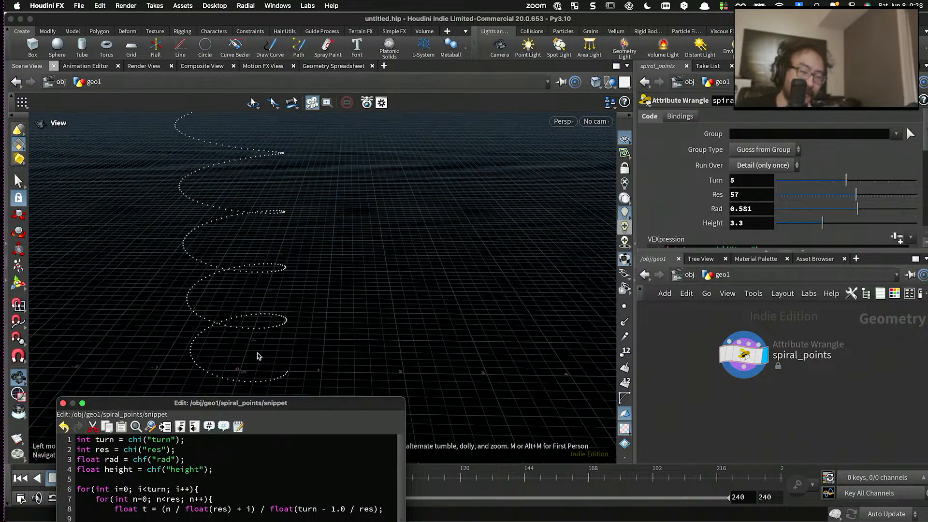
pyautogui.moveTo(256, 356); pyautogui.dragTo(313, 277)
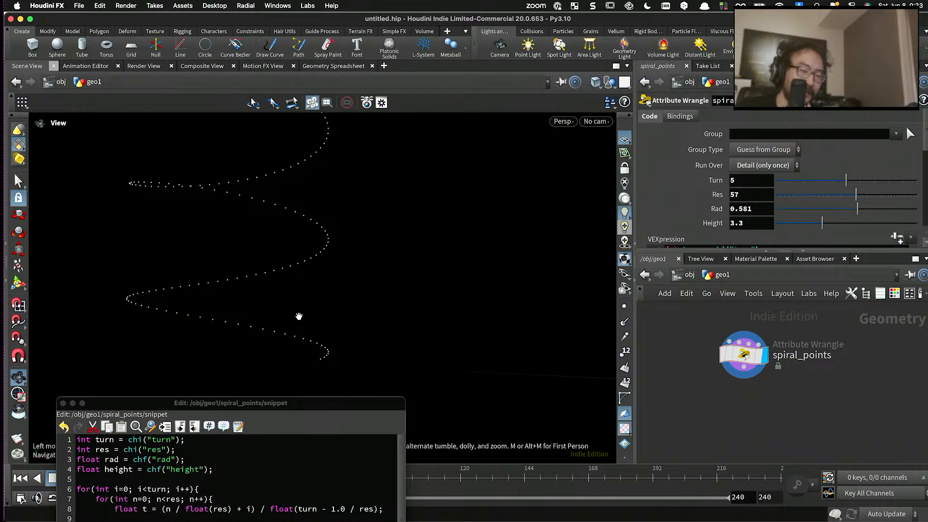
pyautogui.moveTo(300, 317); pyautogui.dragTo(302, 228)
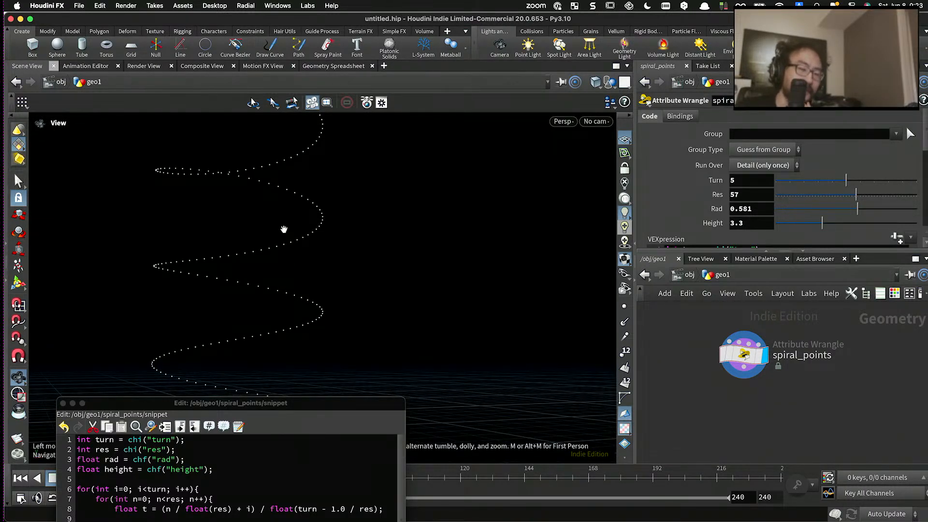
pyautogui.moveTo(284, 227); pyautogui.dragTo(296, 266)
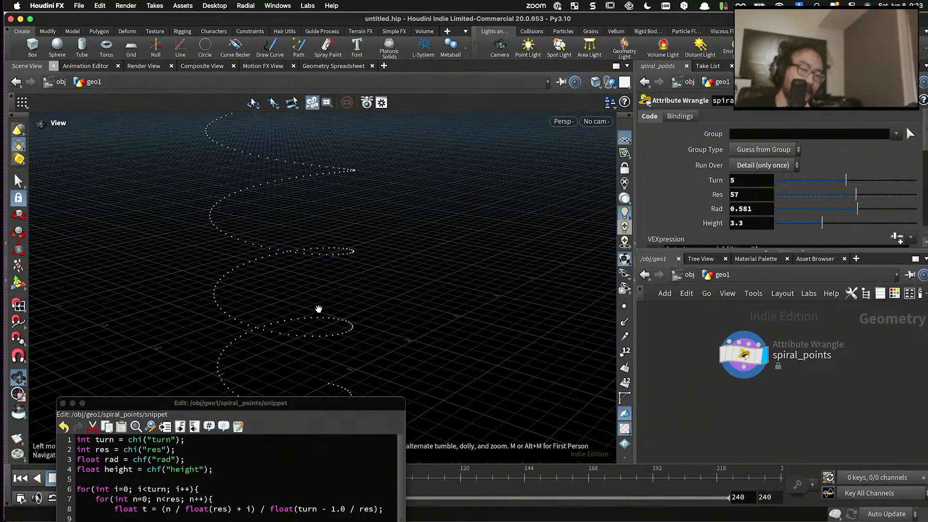
pyautogui.moveTo(318, 307); pyautogui.dragTo(263, 289)
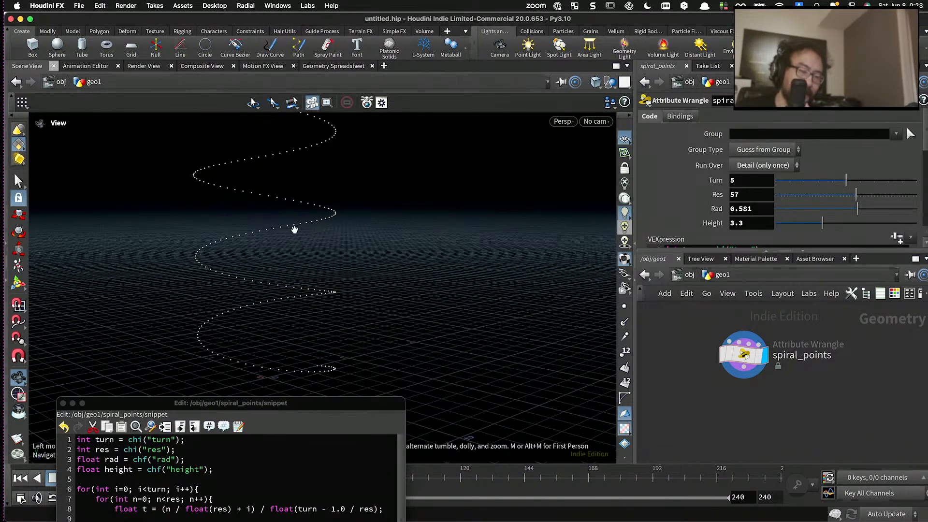
pyautogui.moveTo(294, 230); pyautogui.dragTo(435, 261)
# - Add an Add node below spiral_points, close the code editor and wire the wrangle's output into the new node
pyautogui.moveTo(760, 358)
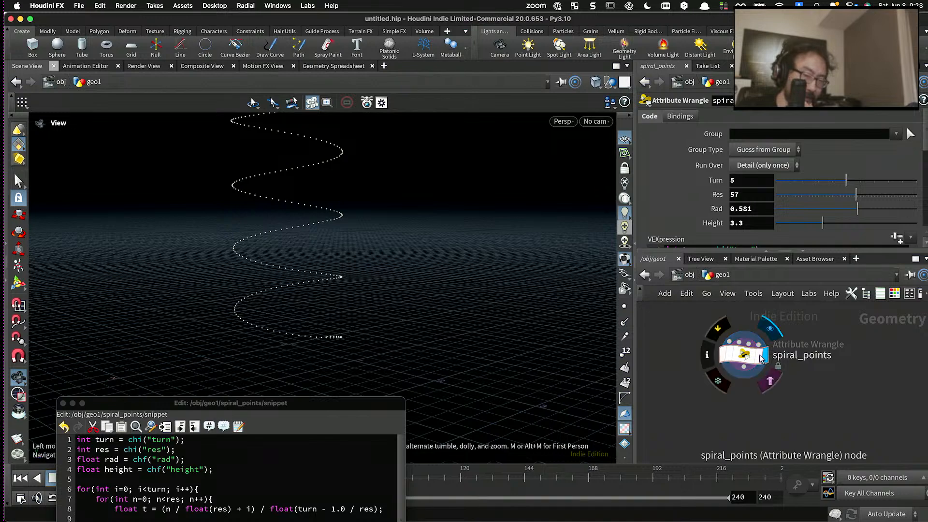
pyautogui.press('Tab')
pyautogui.write('add')
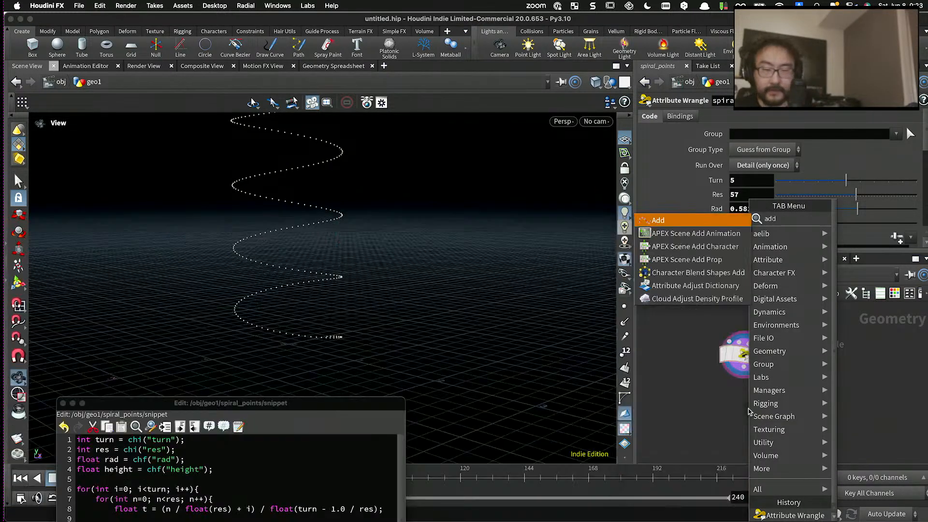
pyautogui.press('Return')
pyautogui.click(753, 413)
pyautogui.moveTo(229, 403); pyautogui.dragTo(247, 198)
pyautogui.click(339, 519)
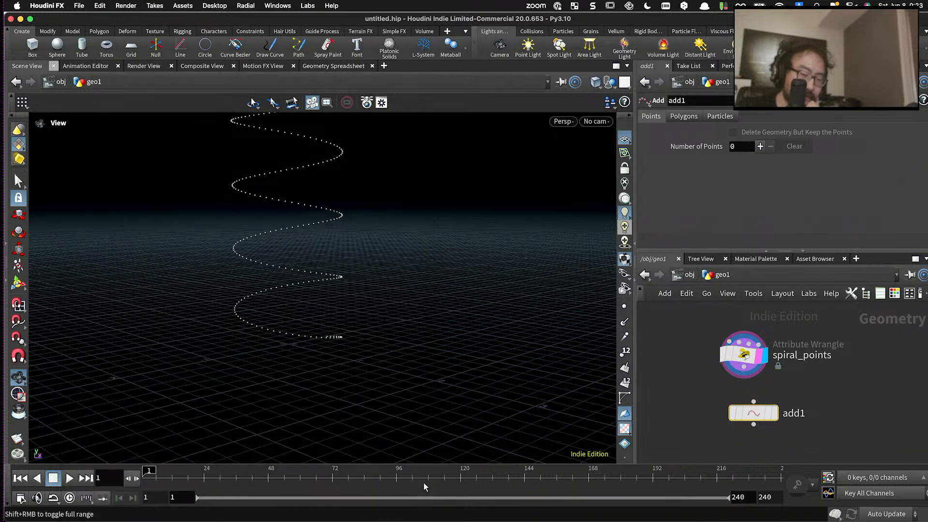
pyautogui.moveTo(745, 379); pyautogui.dragTo(744, 414)
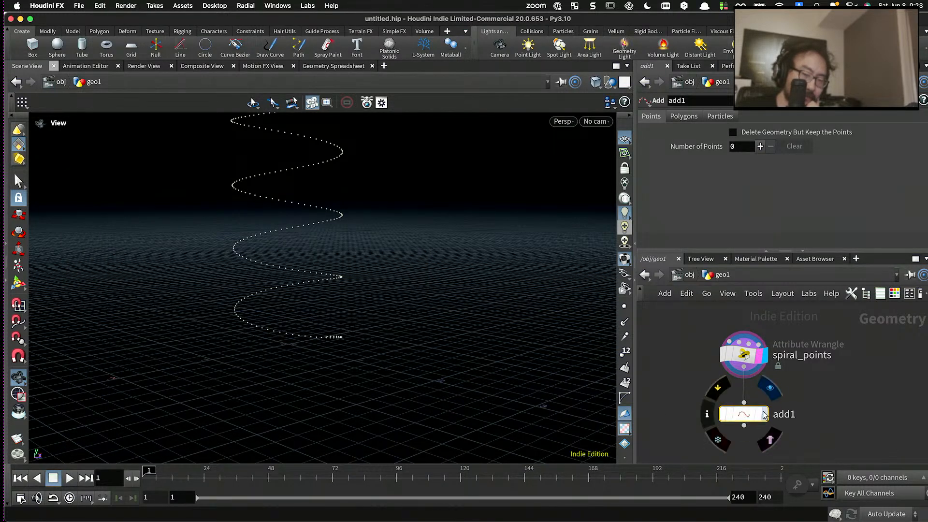
# - Display the Add node and set its polygon creation to By Group so all points join into one curve
pyautogui.click(764, 413)
pyautogui.click(691, 120)
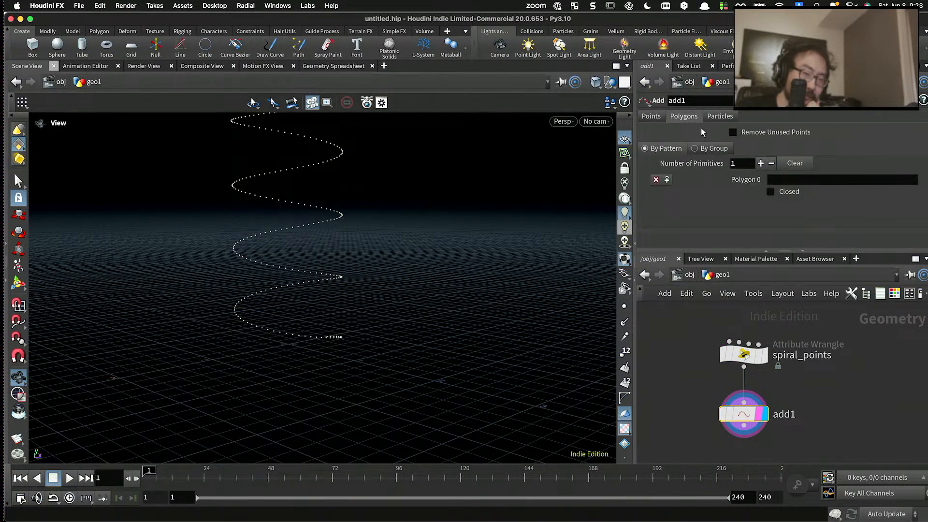
pyautogui.click(717, 150)
pyautogui.moveTo(256, 242); pyautogui.dragTo(312, 253)
pyautogui.moveTo(313, 253); pyautogui.dragTo(306, 259, button='middle')
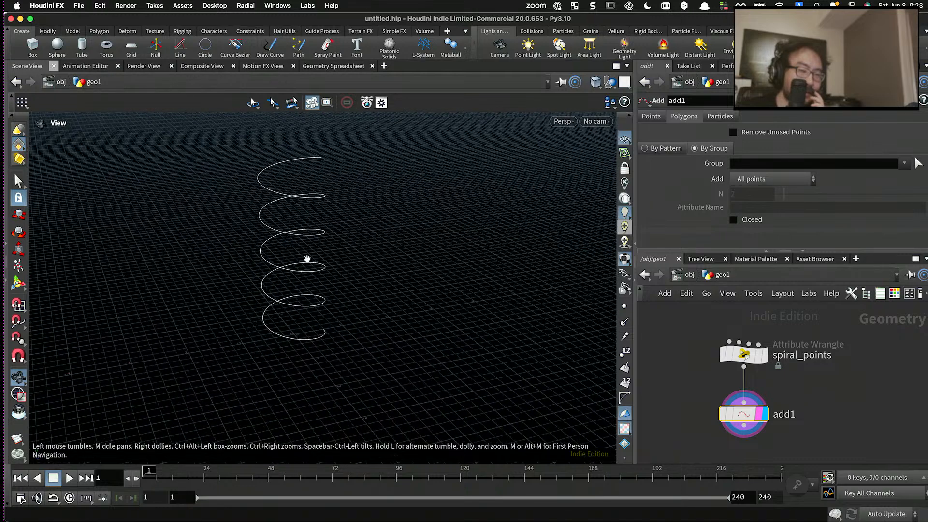
# - Search the available nodes for the built-in spiral generators, without adding one
pyautogui.press('Tab')
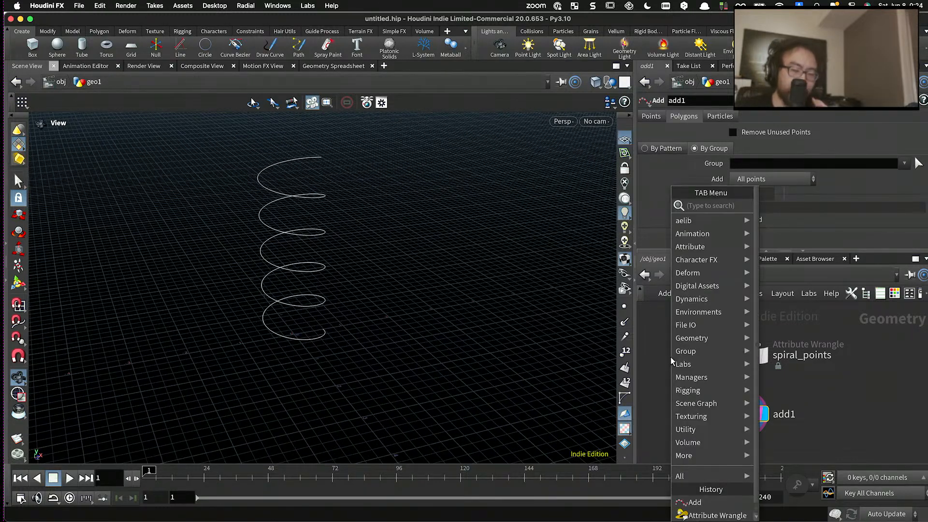
pyautogui.write('spi')
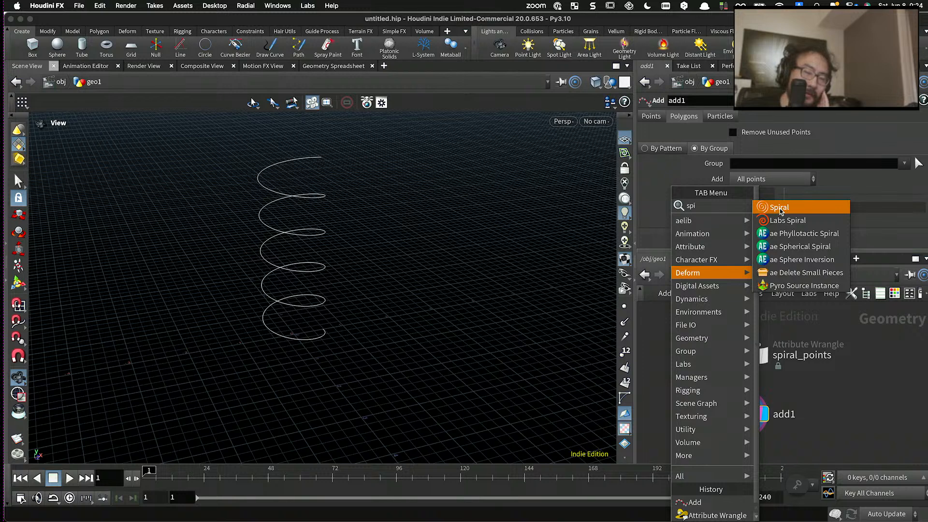
pyautogui.click(661, 334)
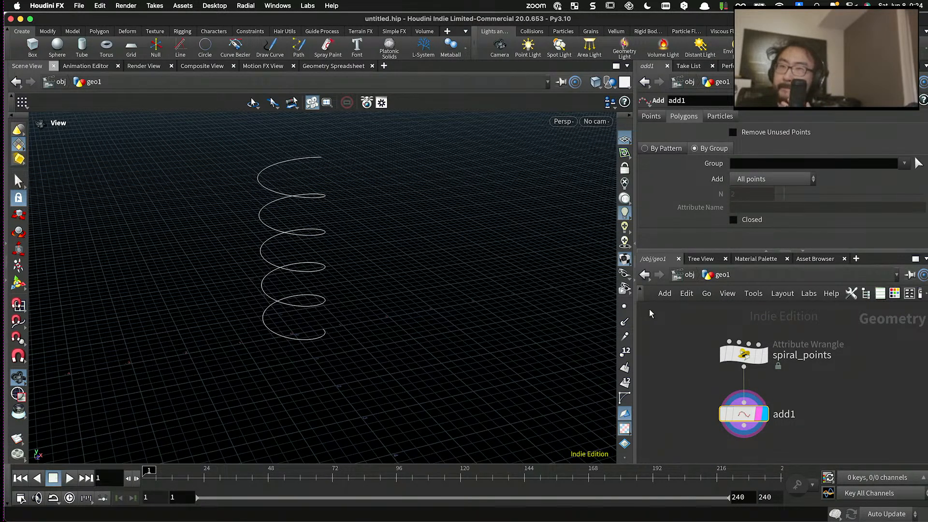
# - Examine the lower turns and bottom end of the spiral curve up close from several angles
pyautogui.scroll(-1, 771, 386)
pyautogui.scroll(1, 701, 399)
pyautogui.moveTo(701, 399); pyautogui.dragTo(673, 350, button='middle')
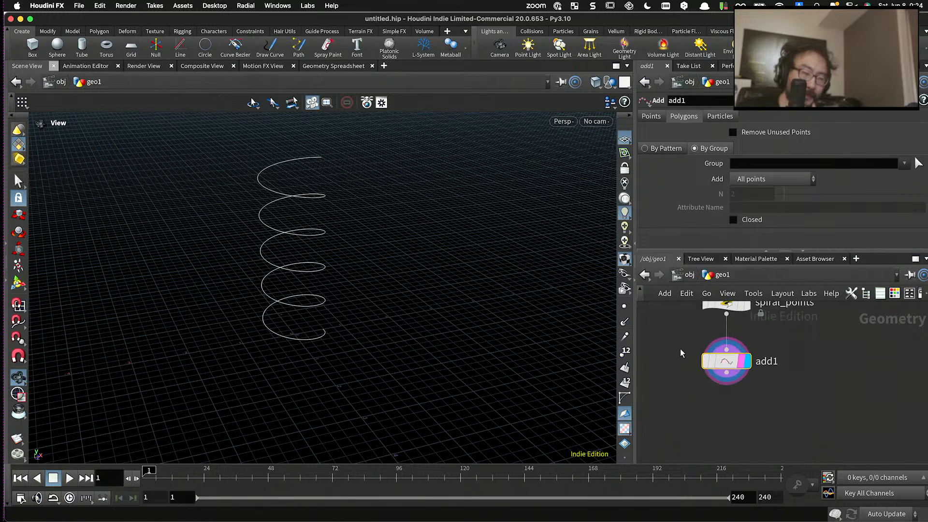
pyautogui.moveTo(727, 363); pyautogui.dragTo(728, 363)
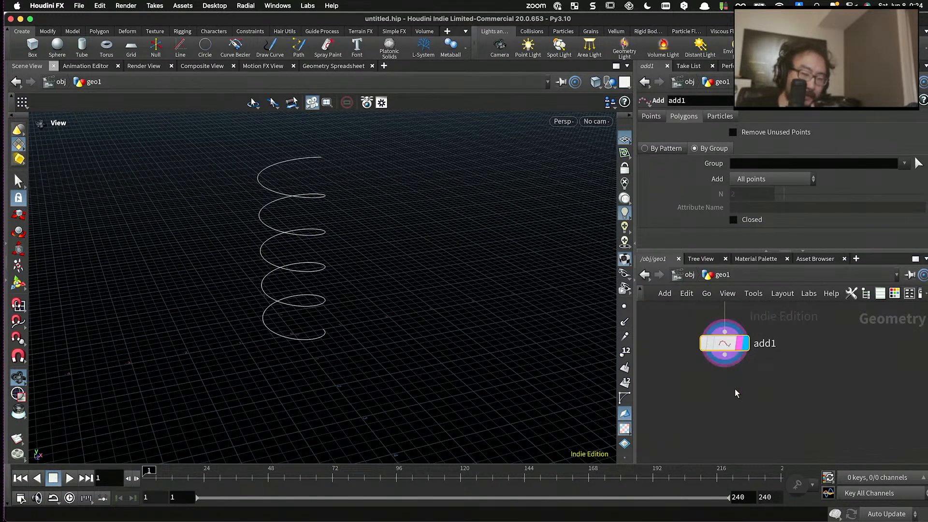
pyautogui.press('Tab')
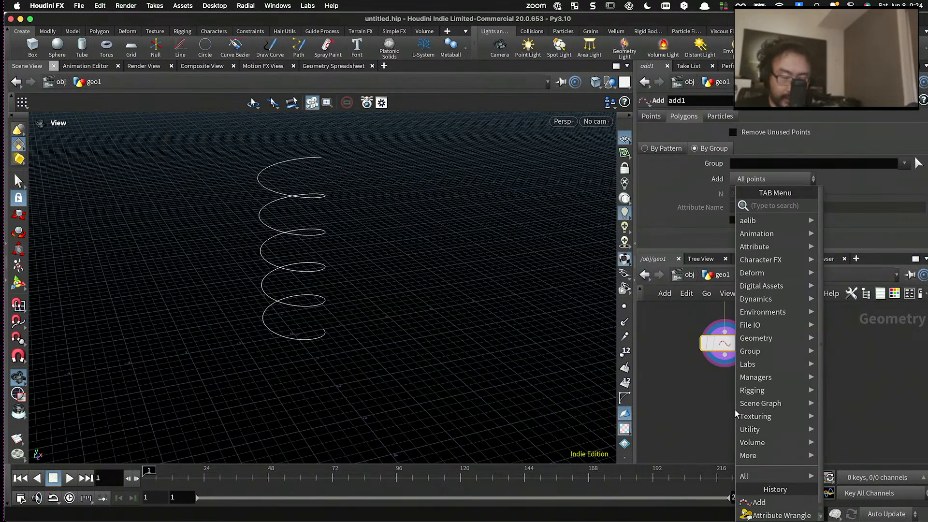
pyautogui.click(683, 393)
pyautogui.scroll(1, 384, 295)
pyautogui.scroll(6, 384, 295)
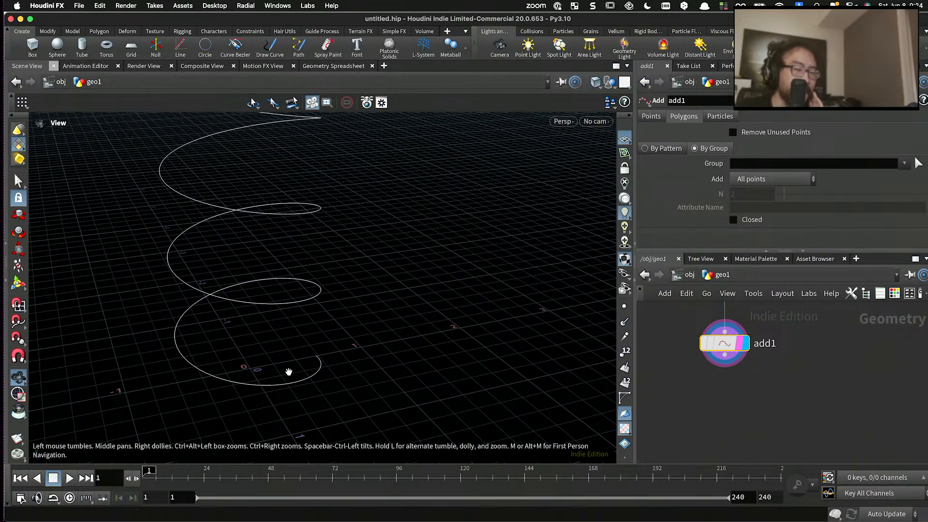
pyautogui.moveTo(289, 372); pyautogui.dragTo(300, 321)
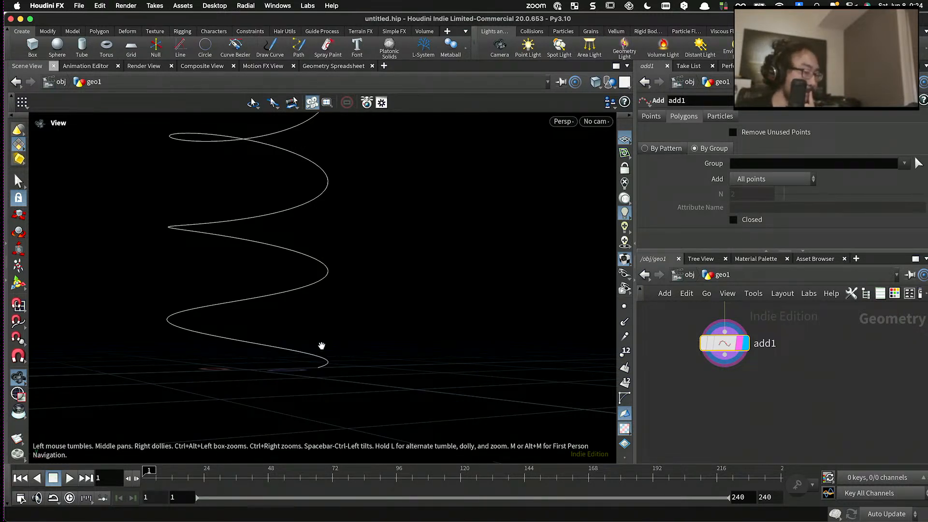
pyautogui.moveTo(321, 346); pyautogui.dragTo(209, 352)
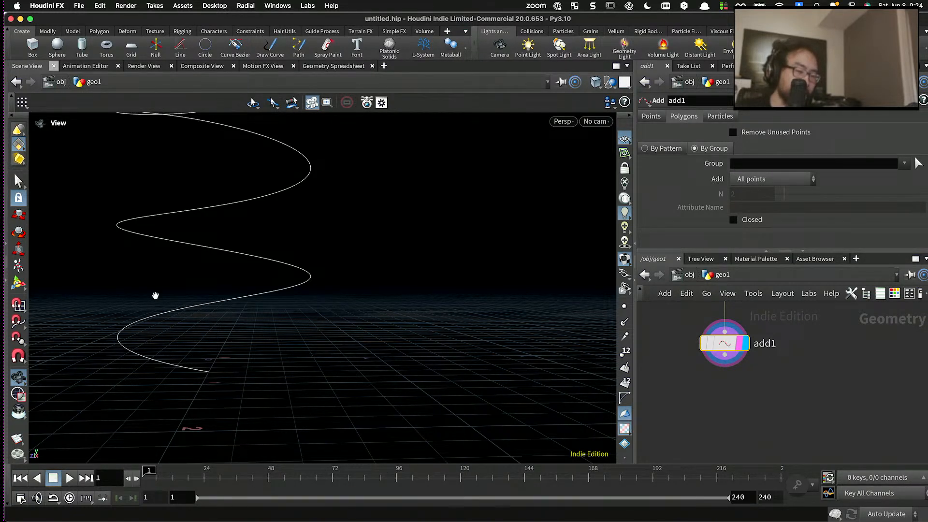
pyautogui.moveTo(155, 294); pyautogui.dragTo(228, 263)
pyautogui.moveTo(189, 290); pyautogui.dragTo(234, 245)
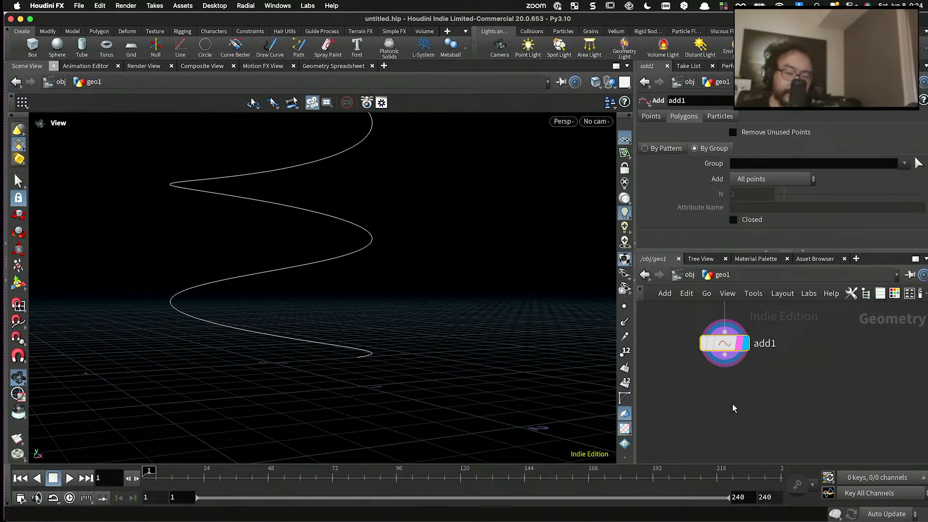
# - Place a PolyLoft node below the Add node
pyautogui.press('Tab')
pyautogui.write('pol')
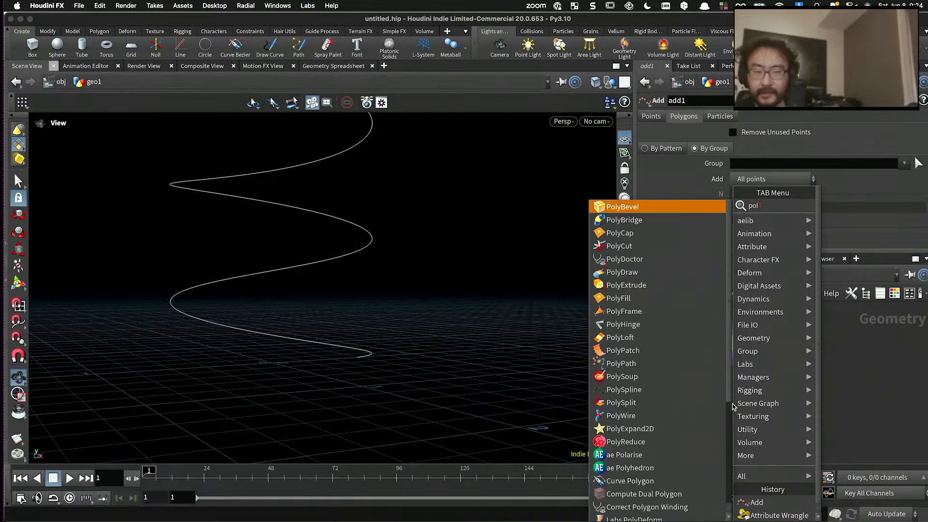
pyautogui.write('ylof')
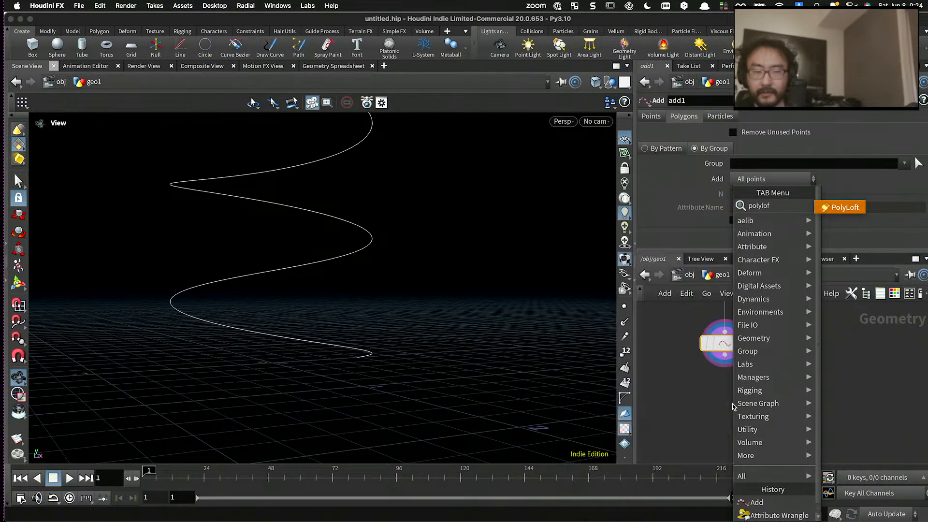
pyautogui.write('t')
pyautogui.press('Return')
pyautogui.click(712, 410)
# - Place a Skin node to the side of the Add node, leaving it unconnected
pyautogui.press('Tab')
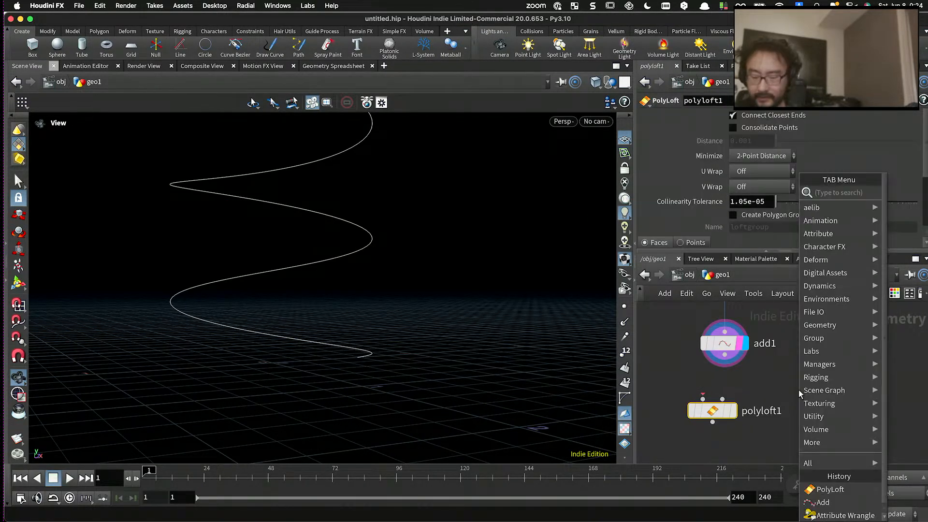
pyautogui.write('ski')
pyautogui.press('Return')
pyautogui.click(816, 396)
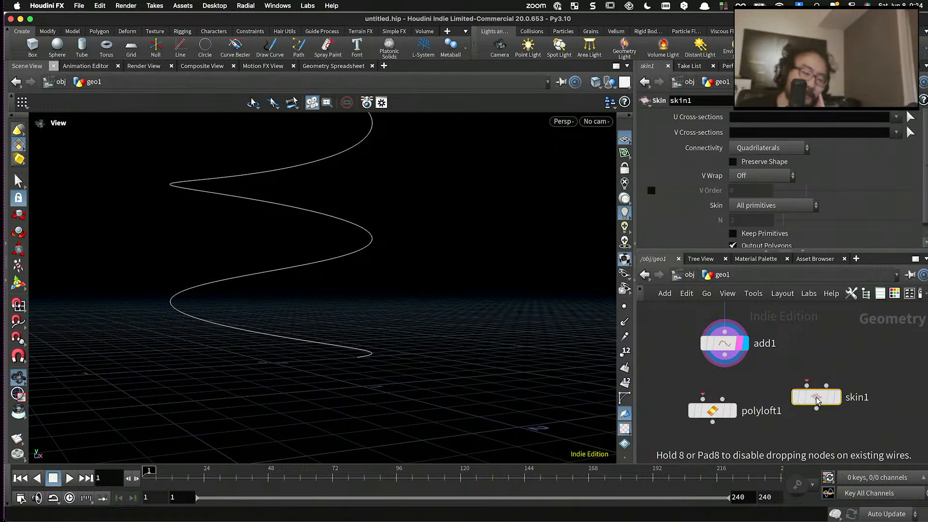
pyautogui.moveTo(817, 397)
pyautogui.mouseDown()
pyautogui.moveTo(821, 381)
pyautogui.moveTo(830, 386)
pyautogui.mouseUp()
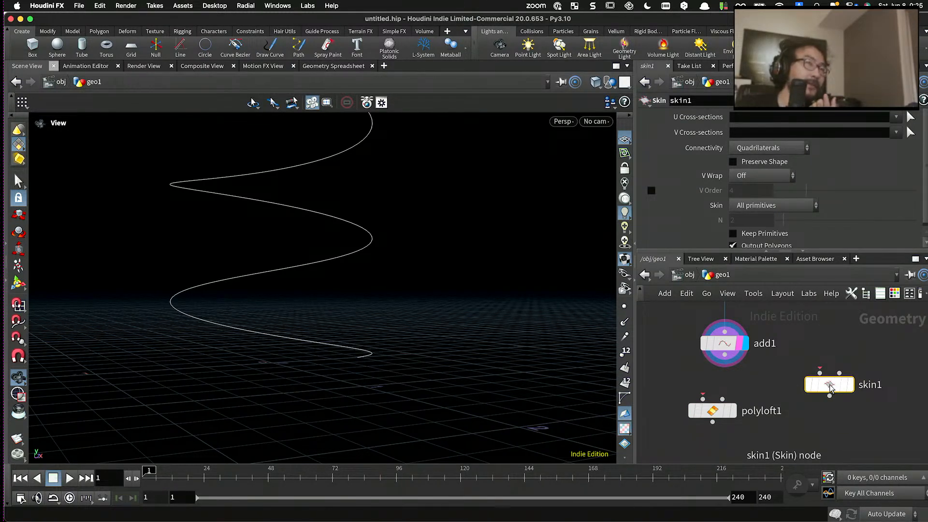
# - Delete the PolyLoft node and shift the Skin node slightly closer to the Add node
pyautogui.click(711, 410)
pyautogui.press('Delete')
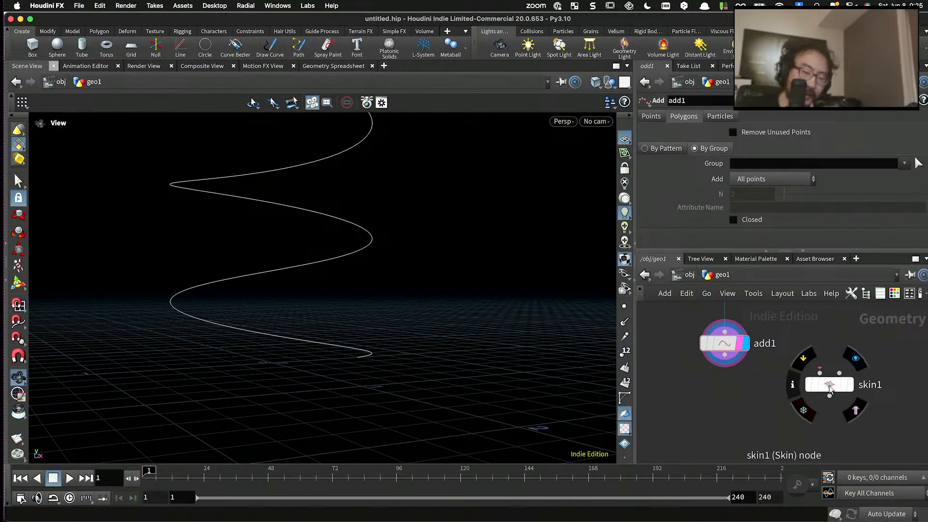
pyautogui.moveTo(829, 387); pyautogui.dragTo(810, 402)
# - Examine how the spiral's successive turns sit above one another along its lower part
pyautogui.moveTo(523, 321); pyautogui.dragTo(318, 315)
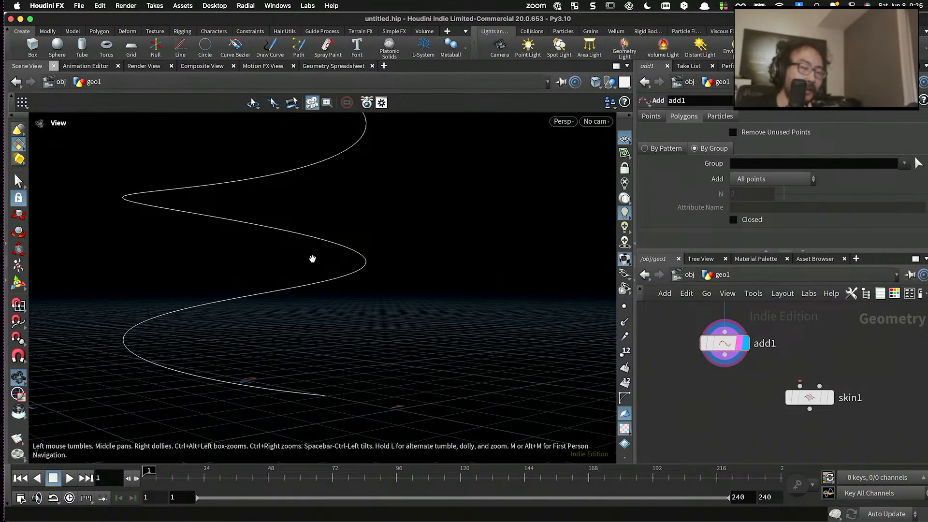
pyautogui.moveTo(307, 349); pyautogui.dragTo(353, 351)
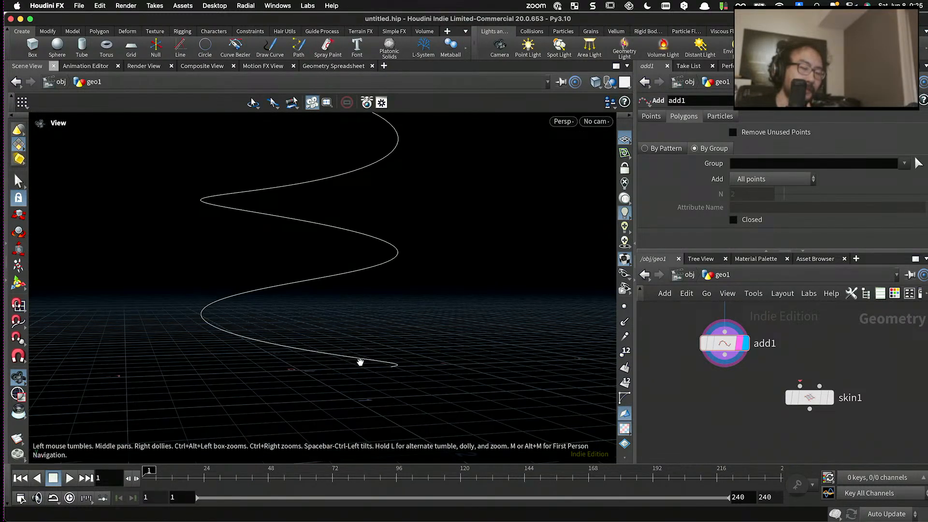
pyautogui.moveTo(331, 227); pyautogui.dragTo(312, 242)
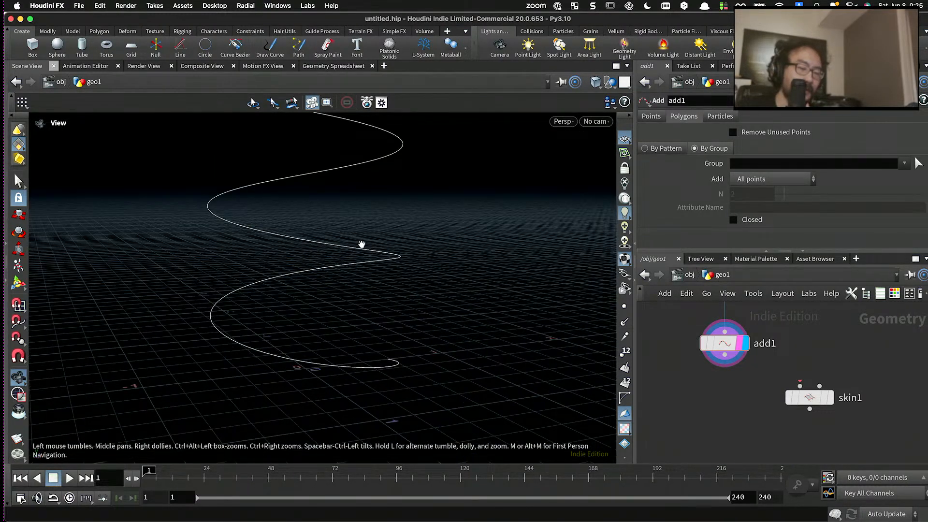
pyautogui.moveTo(338, 280); pyautogui.dragTo(404, 241)
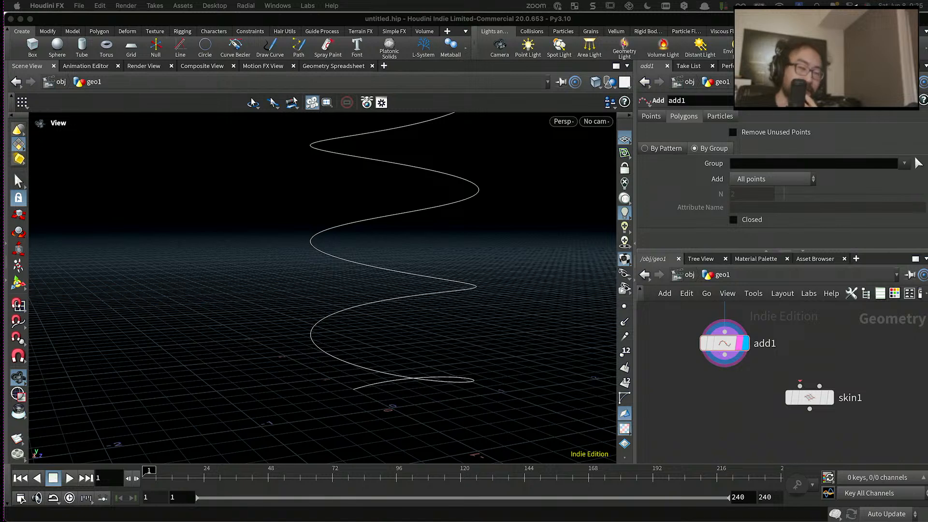
# - Move the Skin node farther away from the Add node to free space beneath the Add node
pyautogui.click(784, 357)
pyautogui.moveTo(807, 397); pyautogui.dragTo(848, 400)
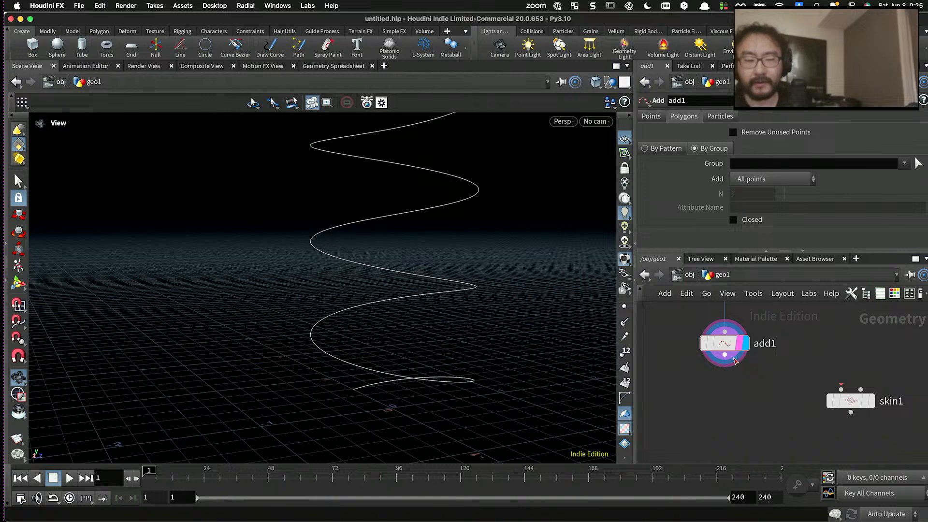
pyautogui.moveTo(733, 359)
pyautogui.mouseDown()
pyautogui.moveTo(714, 353)
pyautogui.moveTo(727, 340)
pyautogui.moveTo(749, 341)
pyautogui.moveTo(727, 341)
pyautogui.moveTo(733, 347)
pyautogui.mouseUp()
# - Add a Null node connected beneath the Add node and name it CRV1
pyautogui.press('Tab')
pyautogui.press('Escape')
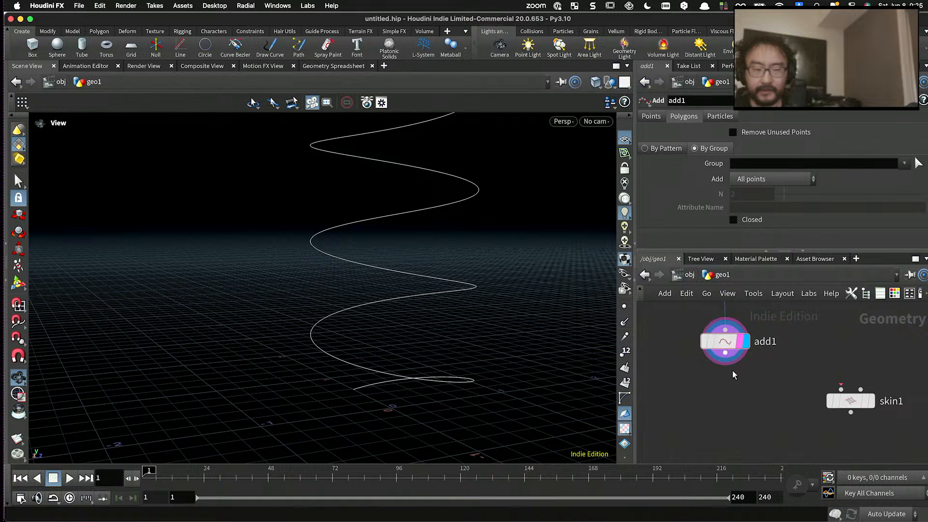
pyautogui.press('Tab')
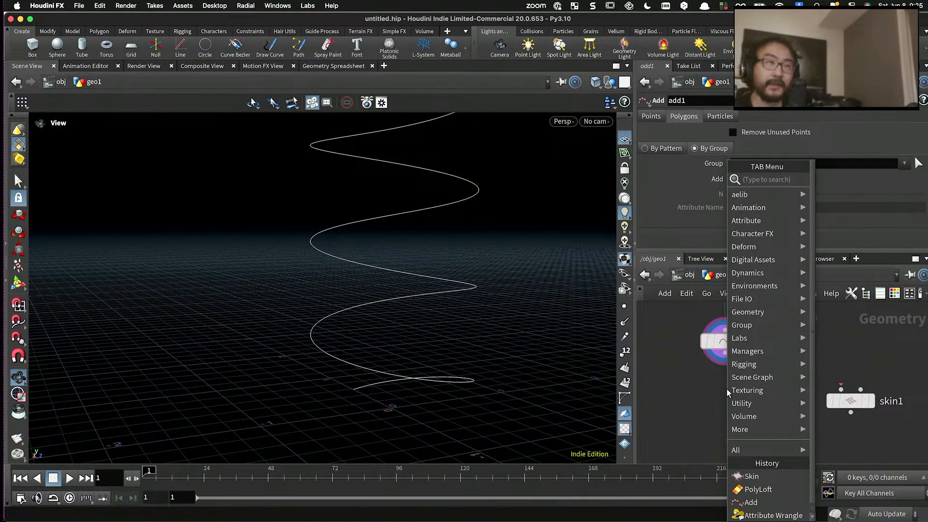
pyautogui.write('add')
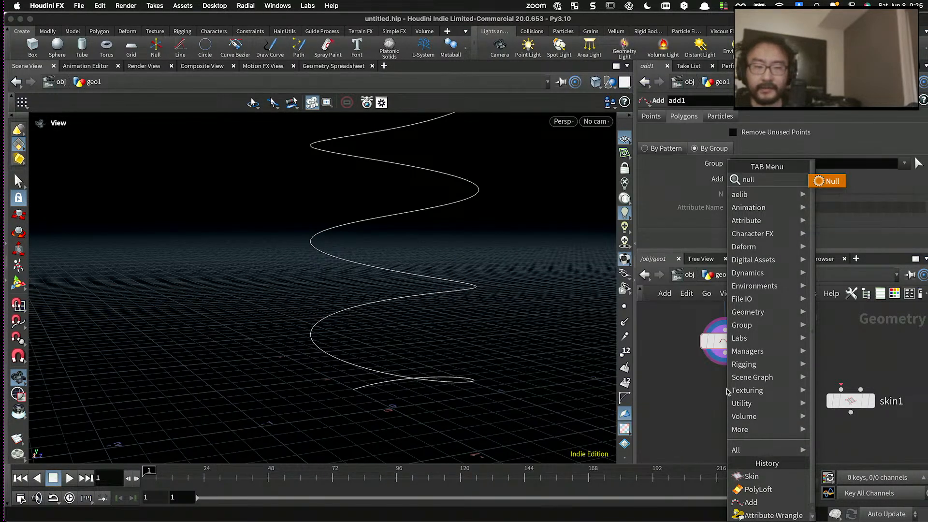
pyautogui.press('Return')
pyautogui.click(697, 404)
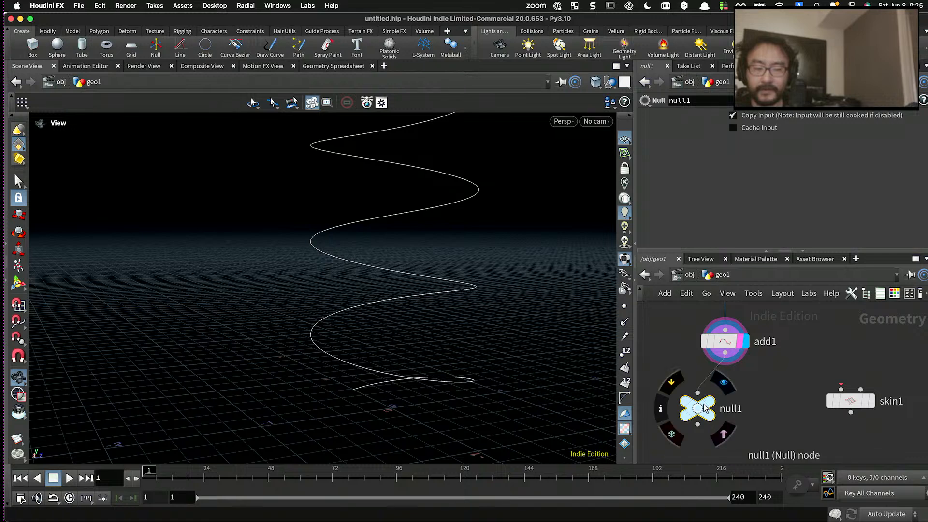
pyautogui.moveTo(712, 404); pyautogui.dragTo(759, 382, button='middle')
pyautogui.doubleClick(757, 389)
pyautogui.write('C')
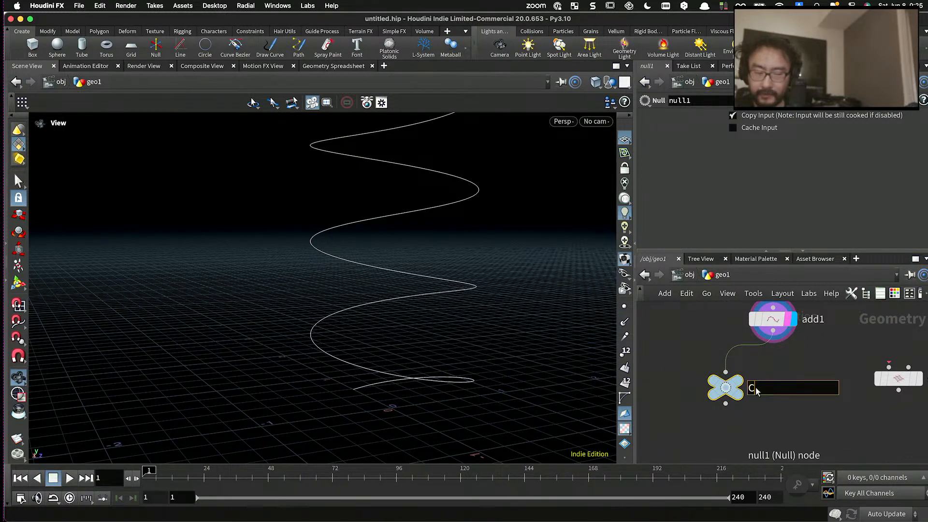
pyautogui.write('RV1')
pyautogui.press('Return')
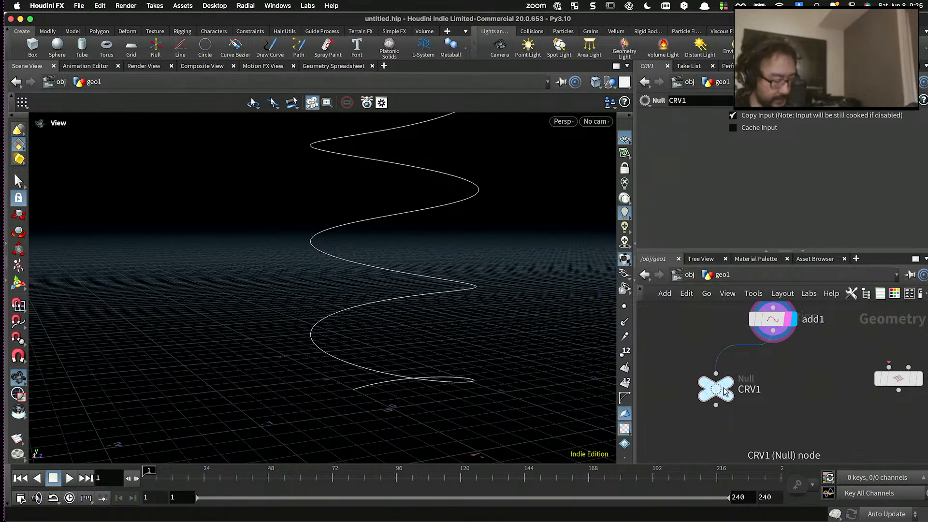
# - Duplicate the CRV1 null as a second branch off the Add node and display the original CRV1
pyautogui.moveTo(723, 387); pyautogui.dragTo(837, 383)
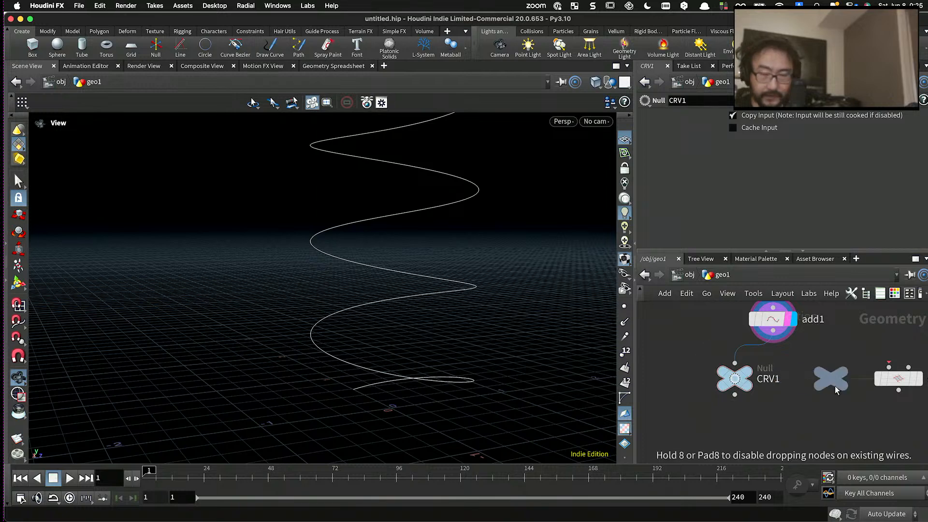
pyautogui.scroll(-1, 880, 376)
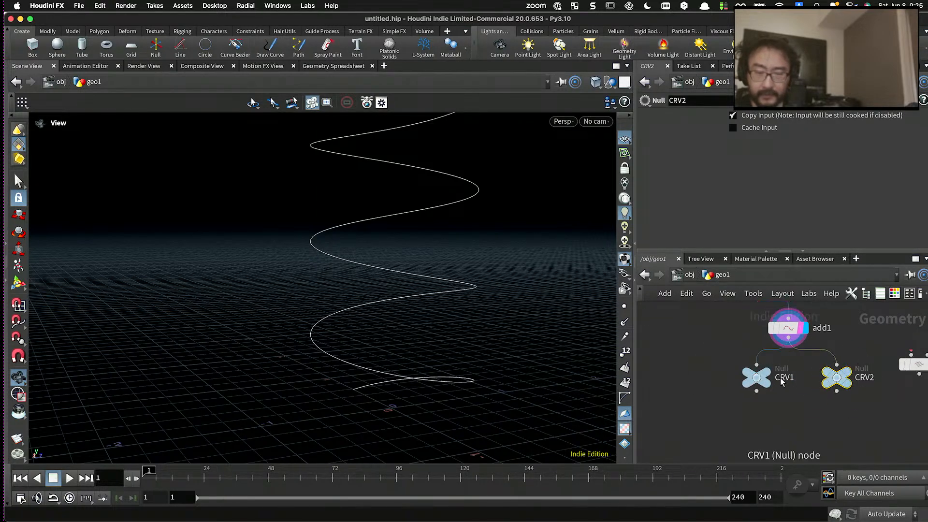
pyautogui.click(752, 381)
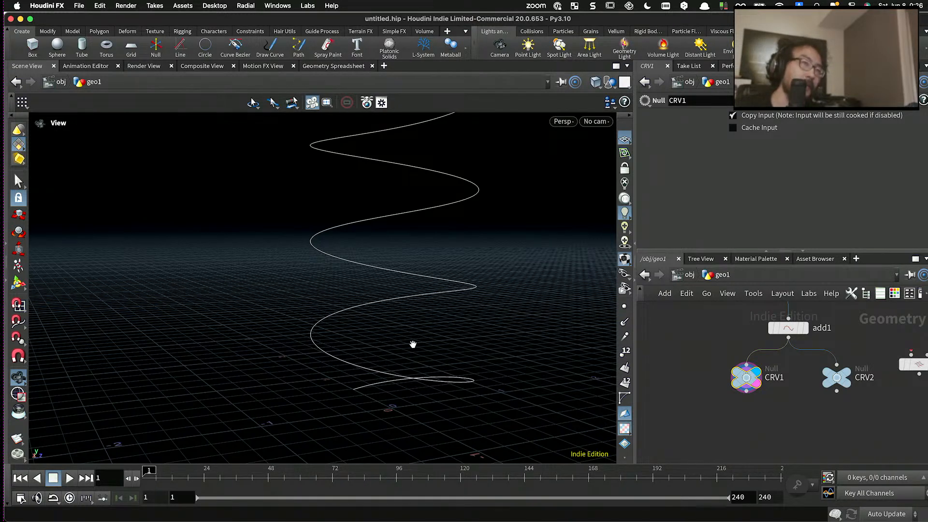
# - Examine the full height of the spiral curve from a raised viewing angle
pyautogui.scroll(-3, 687, 370)
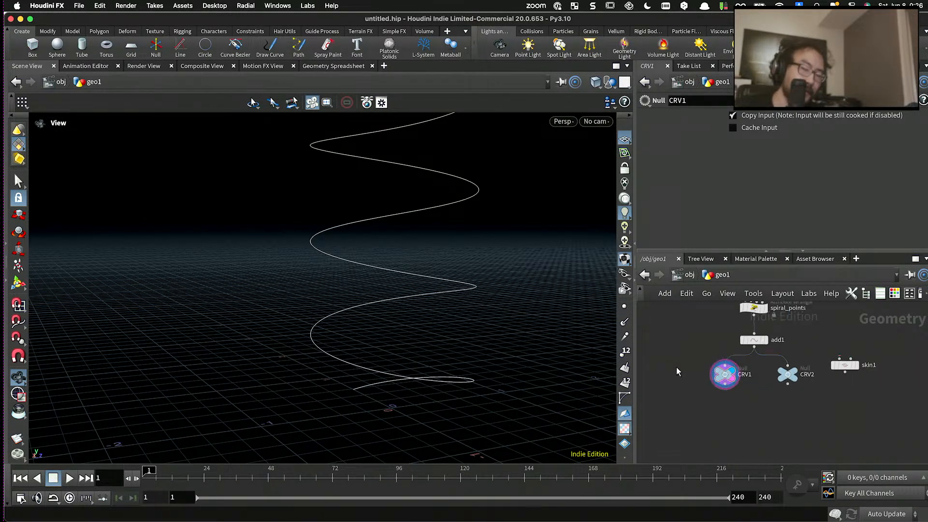
pyautogui.scroll(3, 735, 390)
pyautogui.scroll(-3, 767, 376)
pyautogui.moveTo(754, 380); pyautogui.dragTo(725, 408, button='middle')
pyautogui.scroll(-3, 468, 305)
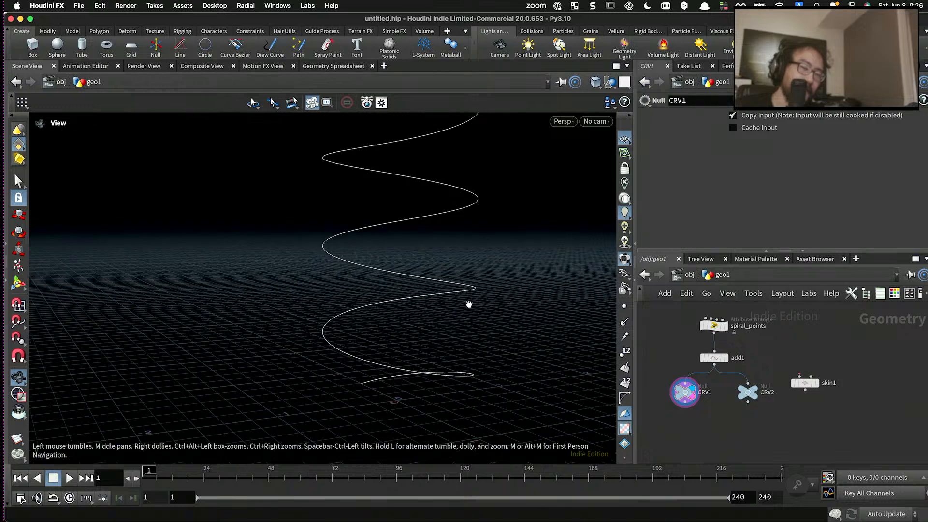
pyautogui.moveTo(468, 304); pyautogui.dragTo(413, 338, button='middle')
pyautogui.moveTo(414, 338); pyautogui.dragTo(374, 357)
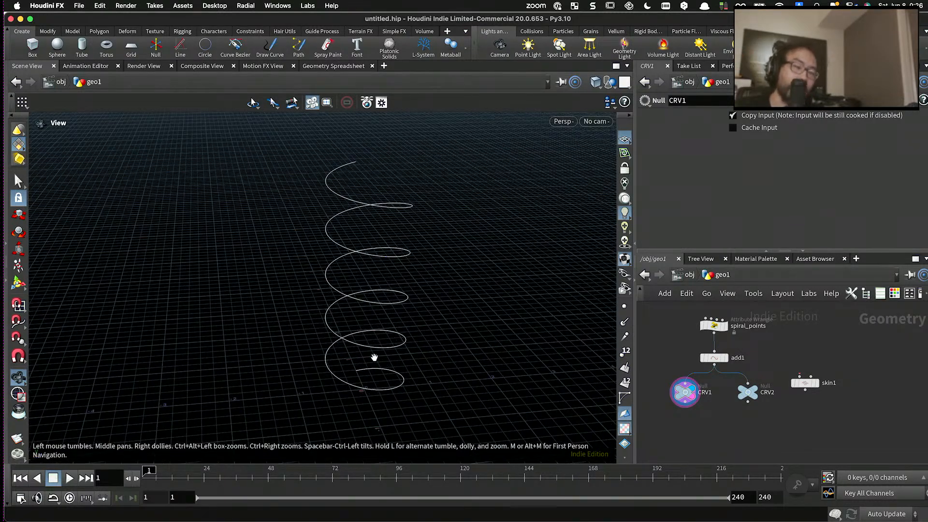
pyautogui.scroll(2, 670, 397)
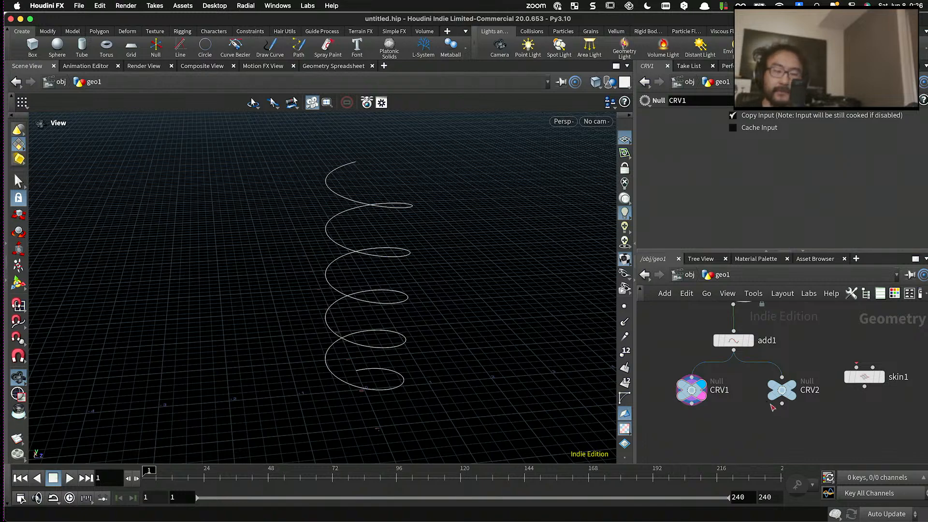
# - Make the network area taller and nudge the CRV1 null slightly closer to CRV2
pyautogui.moveTo(761, 422); pyautogui.dragTo(747, 352, button='middle')
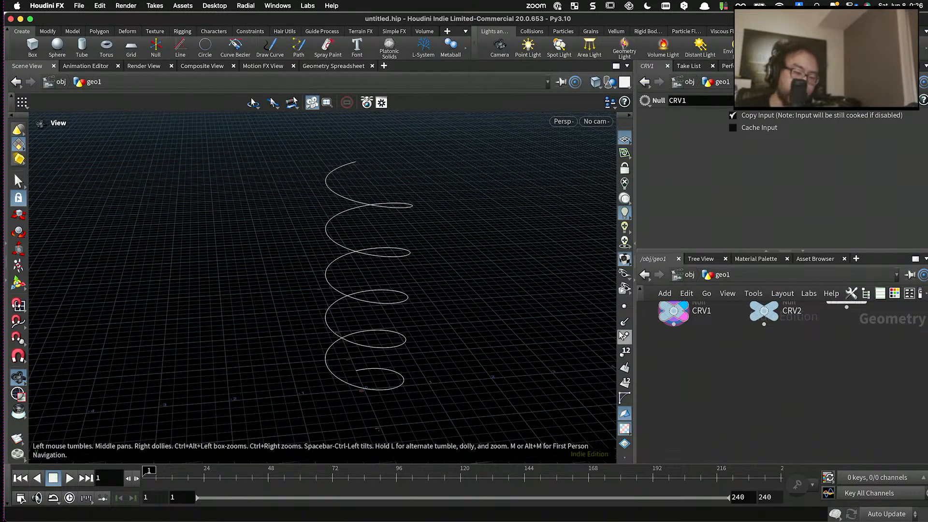
pyautogui.moveTo(699, 332); pyautogui.dragTo(708, 361, button='middle')
pyautogui.moveTo(700, 251); pyautogui.dragTo(703, 201)
pyautogui.scroll(2, 704, 306)
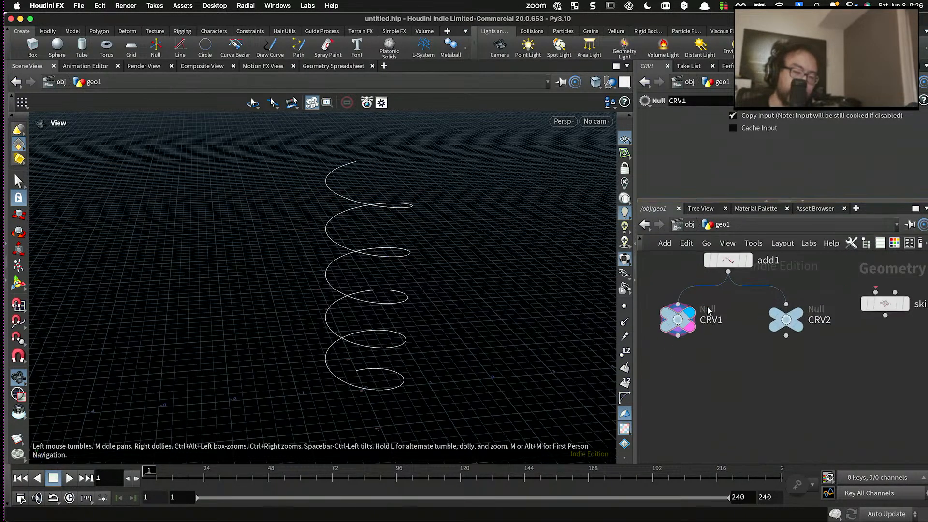
pyautogui.scroll(3, 371, 217)
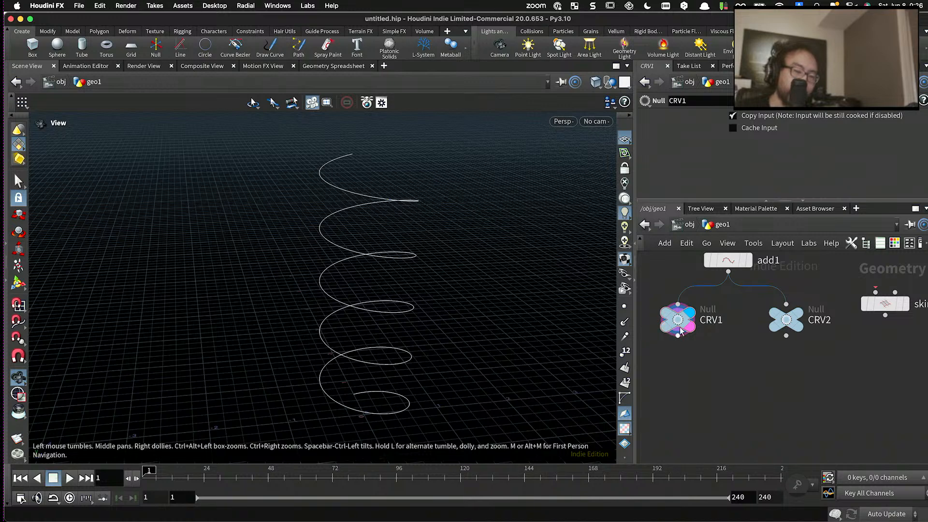
pyautogui.moveTo(677, 327); pyautogui.dragTo(683, 325)
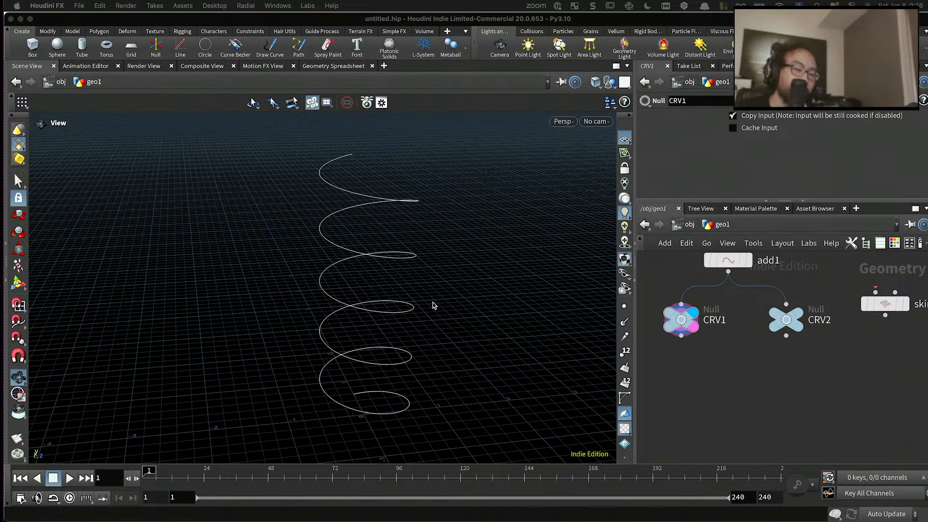
# - Shift CRV1 a little closer to CRV2 and switch the display to the CRV2 null
pyautogui.moveTo(433, 303); pyautogui.dragTo(420, 331)
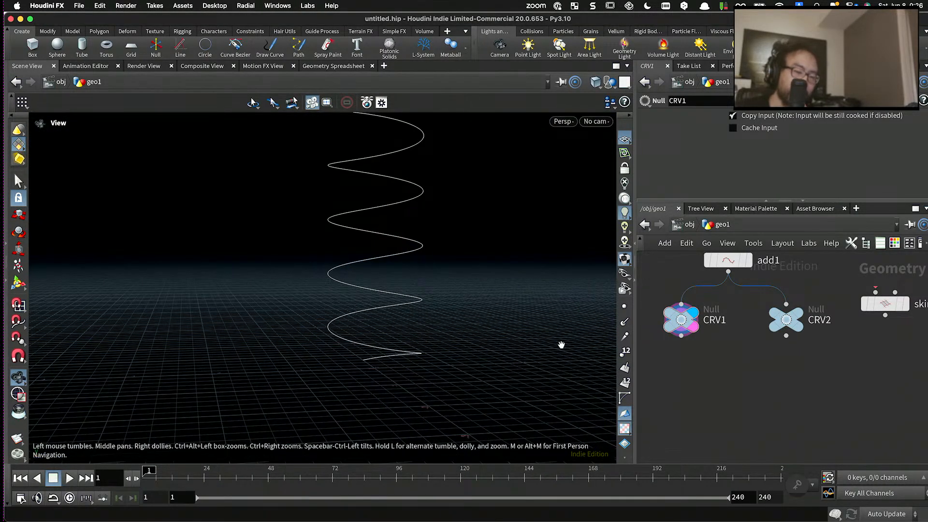
pyautogui.moveTo(689, 330); pyautogui.dragTo(697, 330)
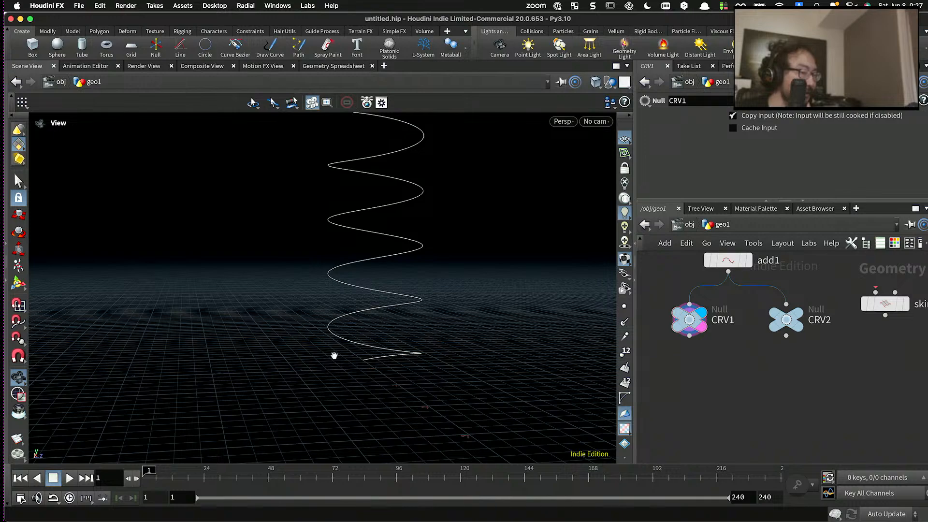
pyautogui.click(786, 320)
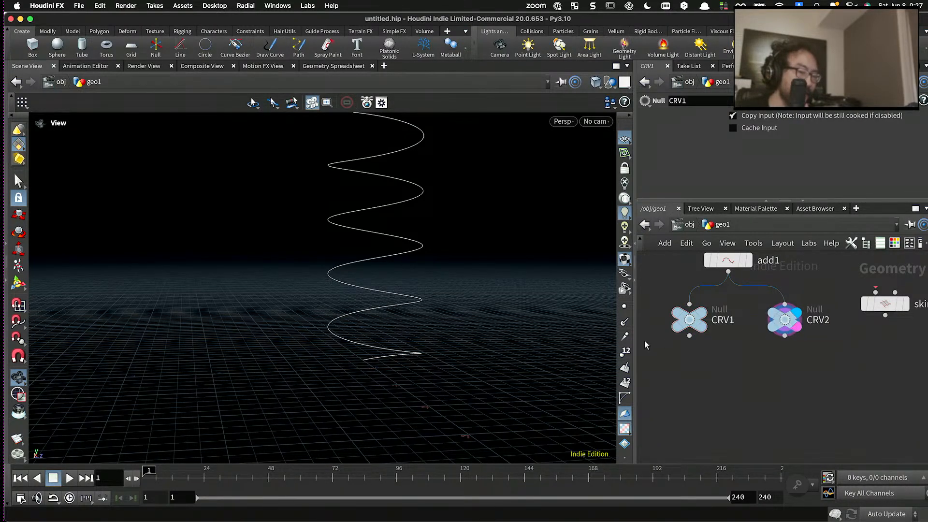
# - Examine the upper end of the spiral and its turns from the side
pyautogui.scroll(-2, 449, 319)
pyautogui.moveTo(391, 211); pyautogui.dragTo(387, 270, button='middle')
pyautogui.scroll(3, 408, 259)
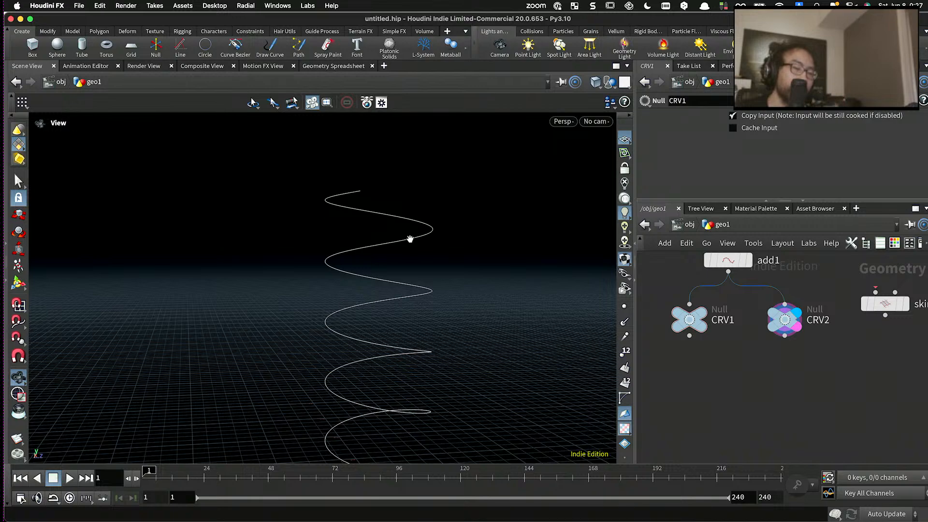
pyautogui.moveTo(410, 239); pyautogui.dragTo(378, 232)
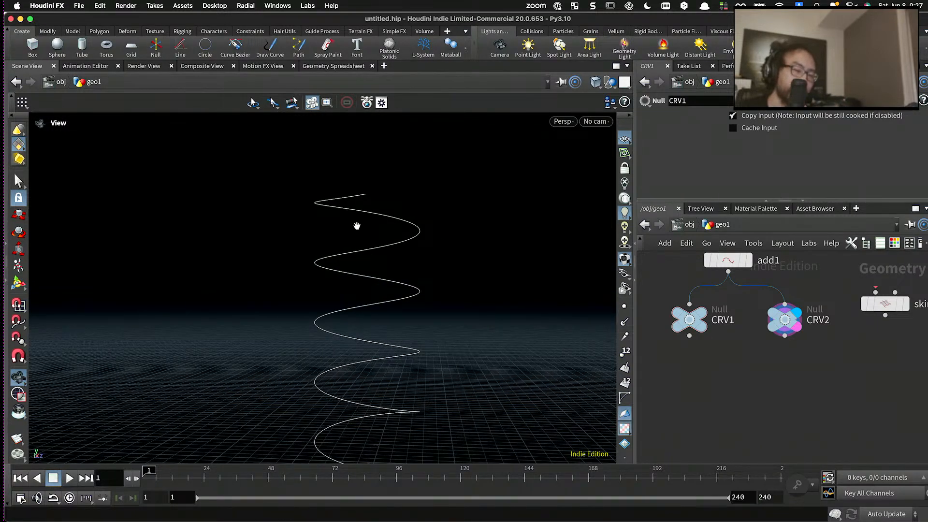
pyautogui.scroll(-4, 356, 225)
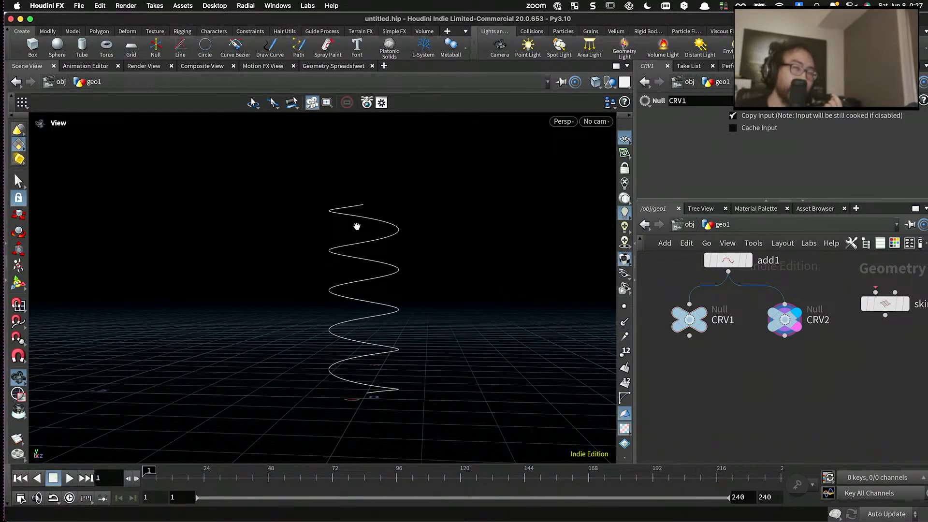
pyautogui.scroll(3, 361, 228)
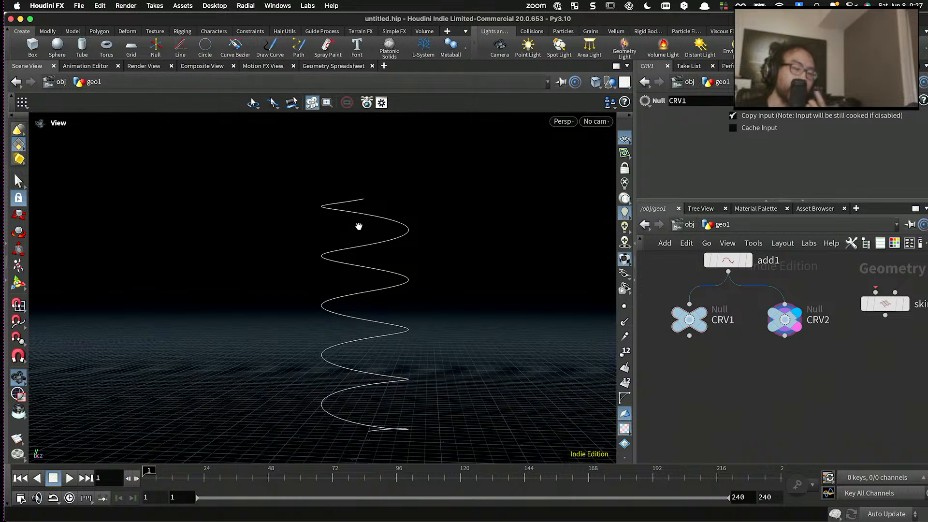
# - Spread CRV1 and CRV2 slightly apart and move the Skin node up and closer to them
pyautogui.moveTo(690, 320); pyautogui.dragTo(683, 320)
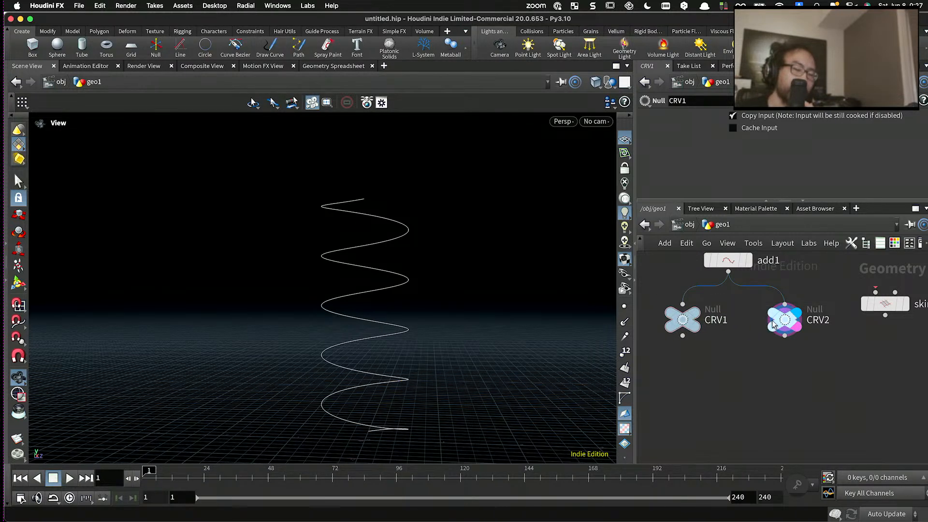
pyautogui.moveTo(772, 324); pyautogui.dragTo(779, 323)
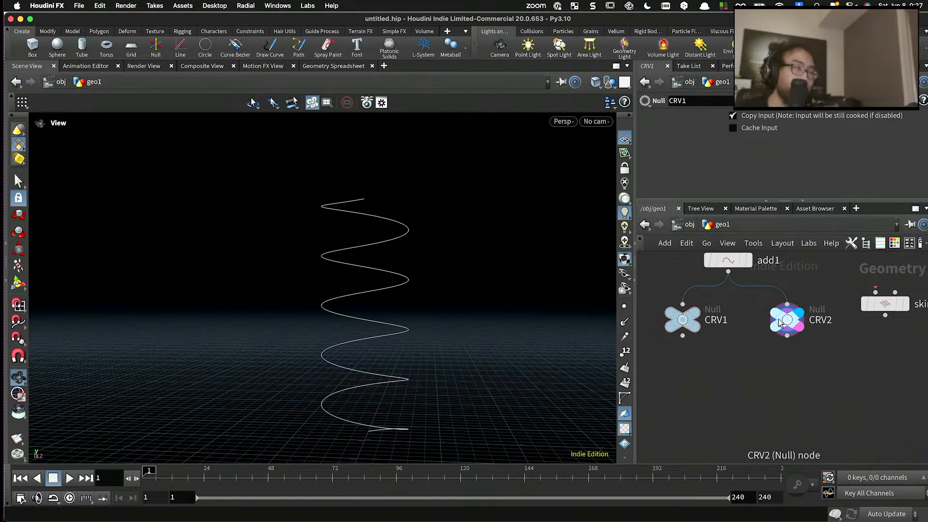
pyautogui.moveTo(877, 304); pyautogui.dragTo(857, 278)
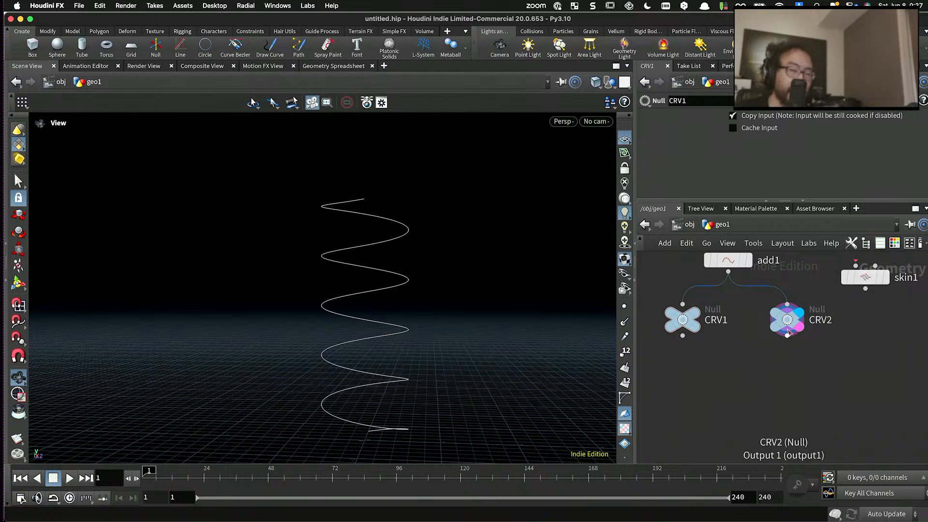
pyautogui.press('Tab')
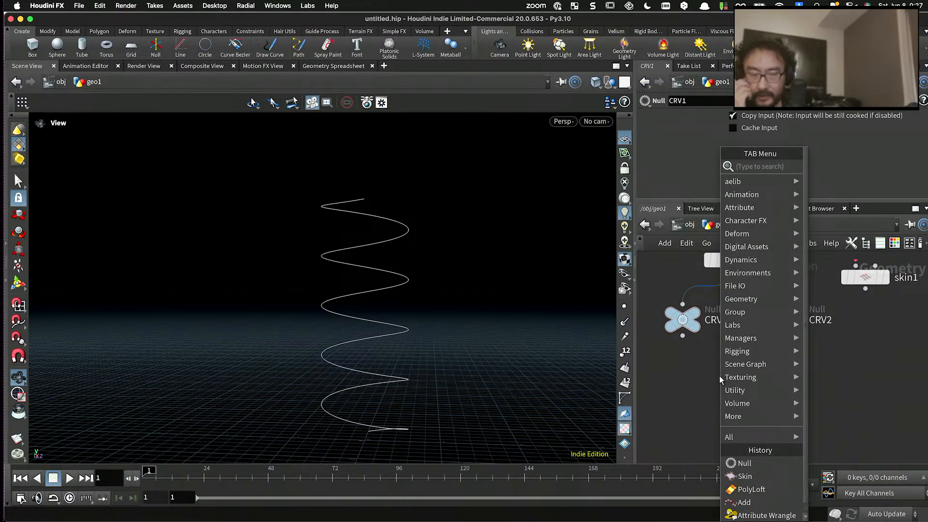
pyautogui.click(713, 376)
# - Switch the display back to the CRV1 null and select the CRV2 null
pyautogui.scroll(-3, 701, 362)
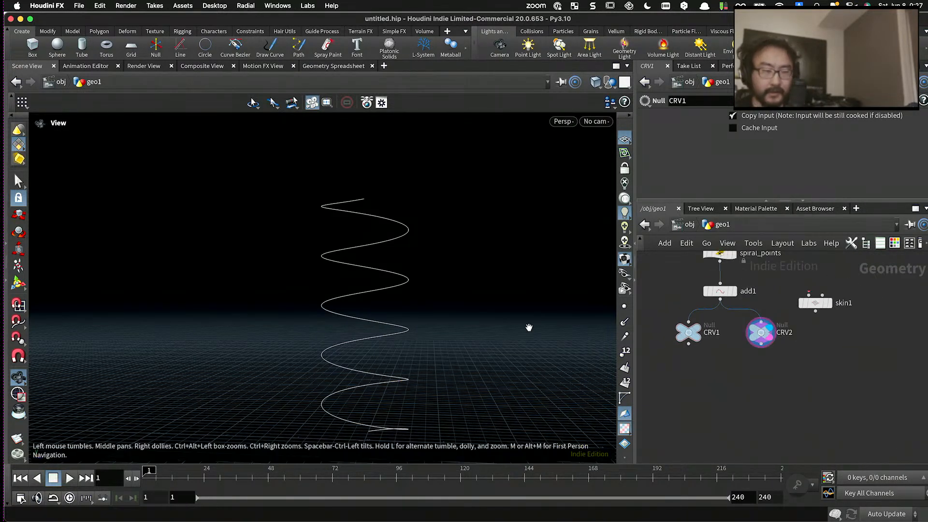
pyautogui.scroll(2, 438, 265)
pyautogui.moveTo(394, 246); pyautogui.dragTo(422, 203, button='middle')
pyautogui.scroll(3, 646, 316)
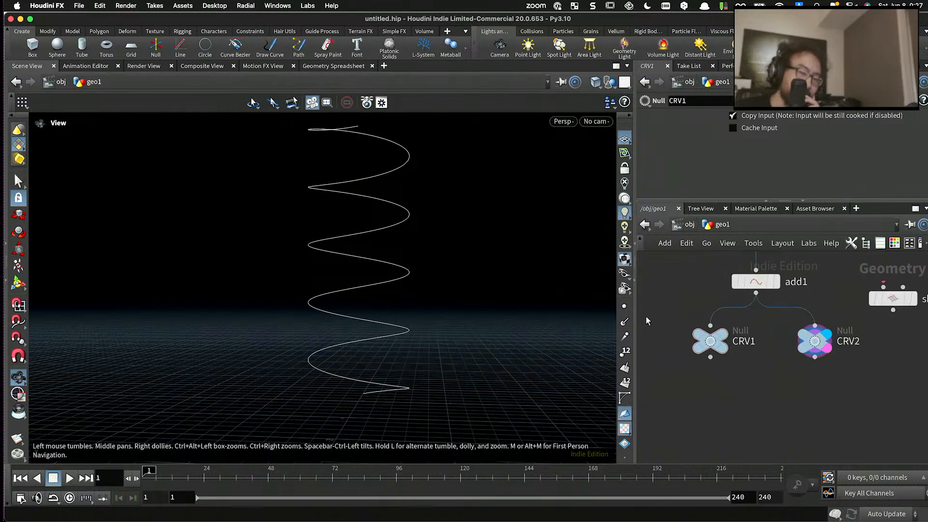
pyautogui.click(726, 344)
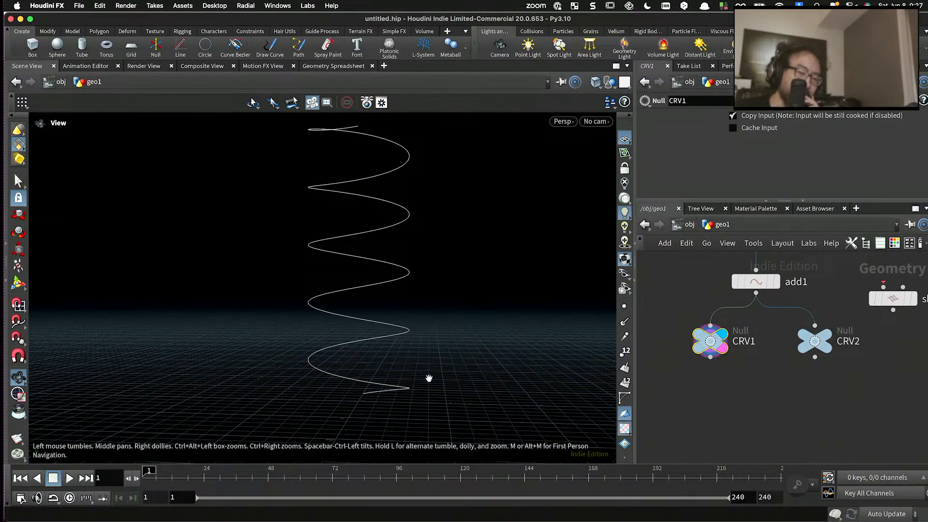
pyautogui.click(823, 345)
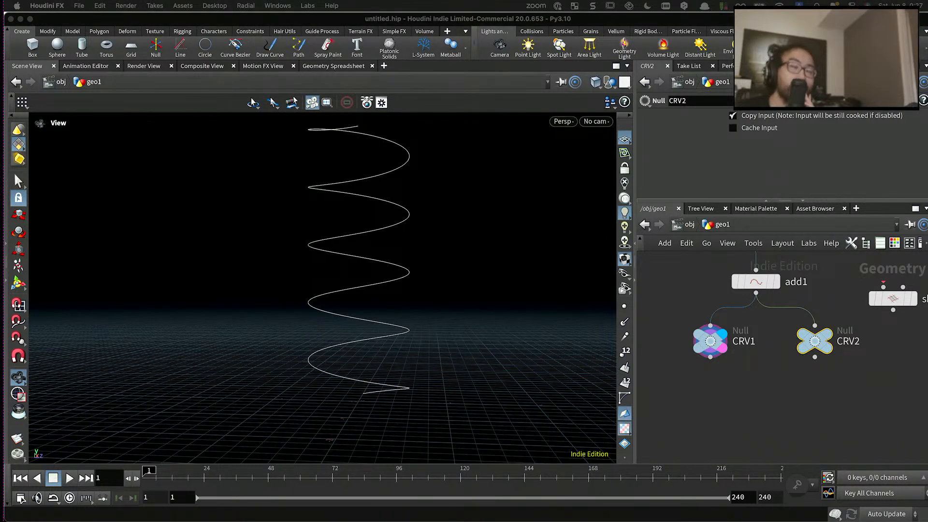
# - Select the spiral_points wrangle above the add1 node to bring up its parameters
pyautogui.click(764, 351)
pyautogui.moveTo(764, 351); pyautogui.dragTo(763, 394, button='middle')
pyautogui.scroll(-3, 758, 381)
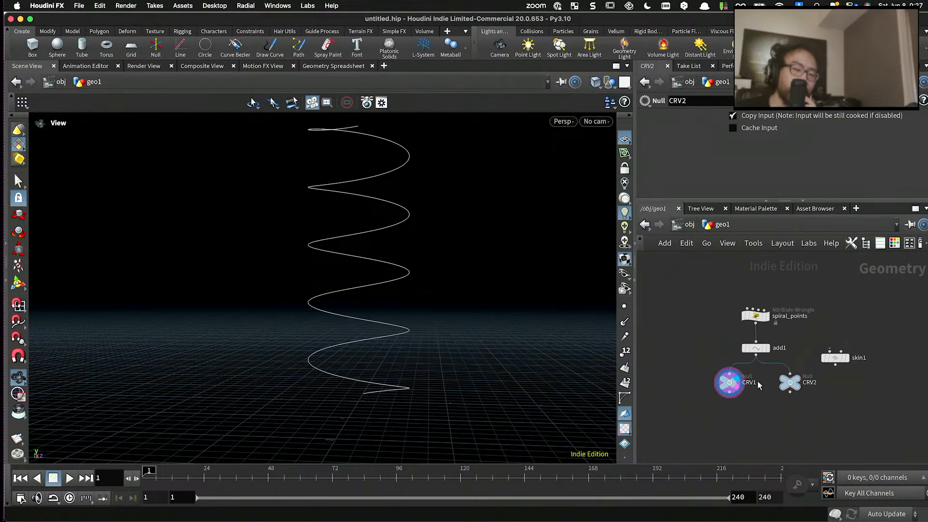
pyautogui.scroll(3, 758, 381)
pyautogui.scroll(-3, 779, 335)
pyautogui.scroll(3, 764, 358)
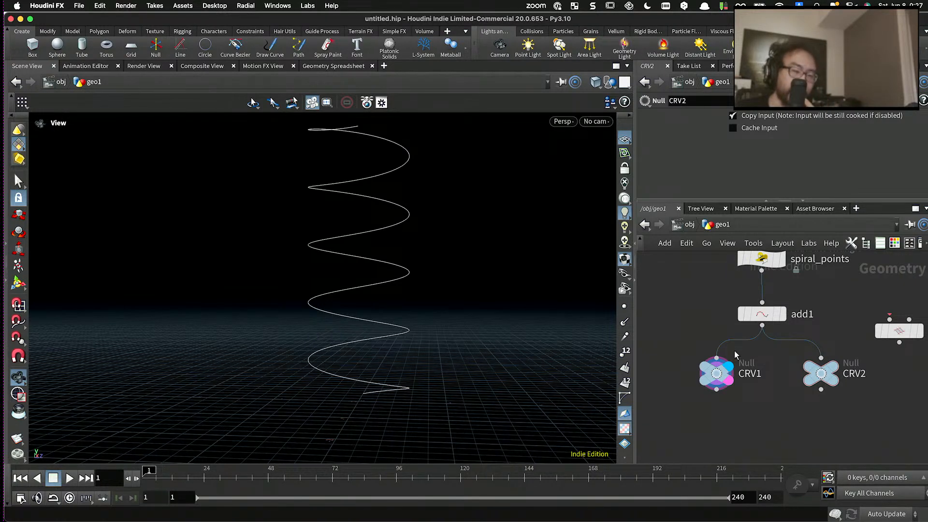
pyautogui.moveTo(798, 289); pyautogui.dragTo(800, 312, button='middle')
pyautogui.click(750, 296)
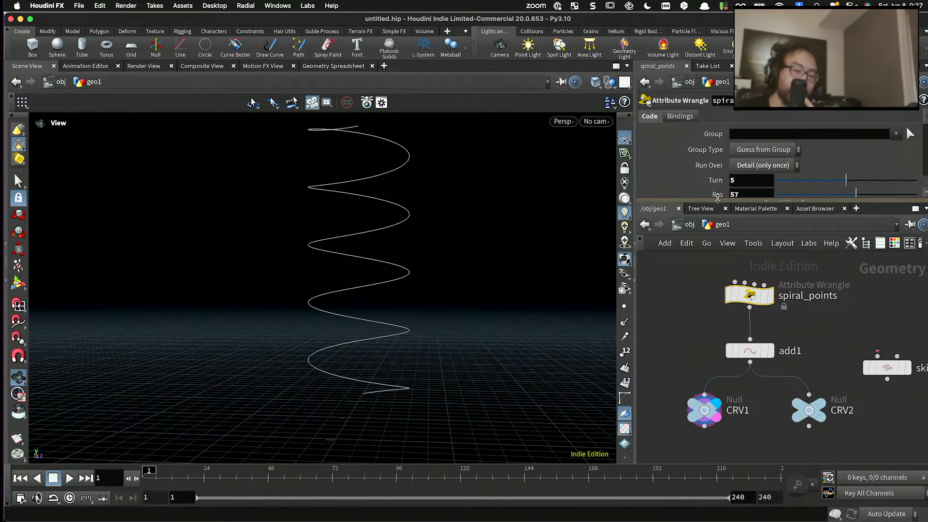
# - Enlarge the parameter area in width and height until the full VEX code of spiral_points is readable
pyautogui.moveTo(720, 203); pyautogui.dragTo(720, 280)
pyautogui.scroll(-5, 709, 209)
pyautogui.scroll(2, 696, 203)
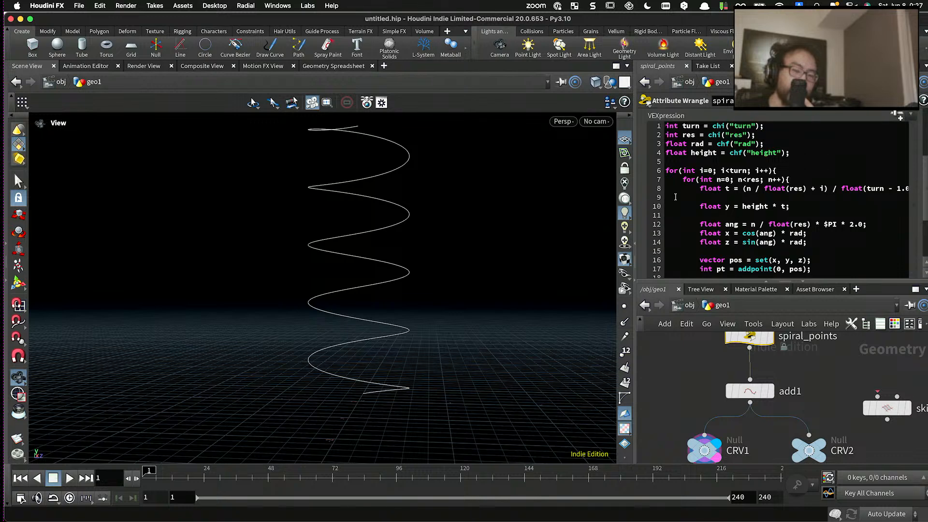
pyautogui.moveTo(634, 167); pyautogui.dragTo(444, 183)
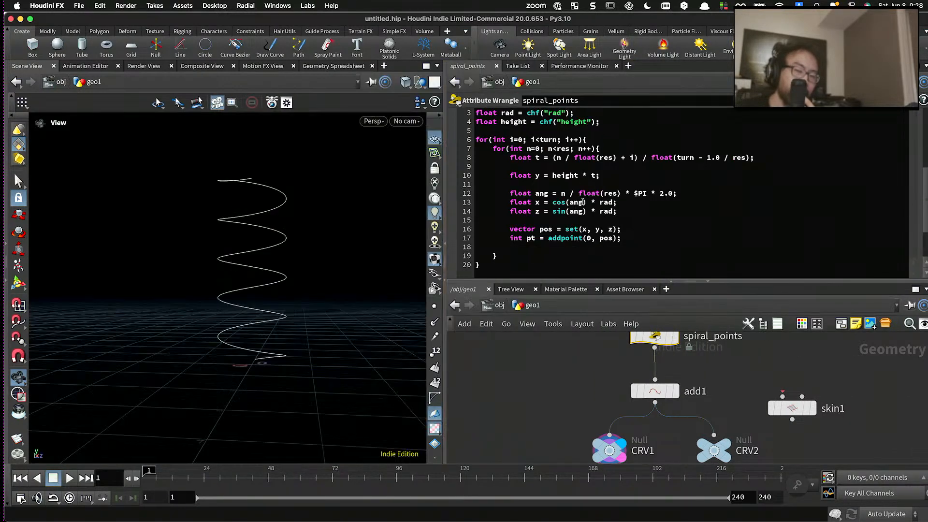
pyautogui.scroll(2, 583, 203)
pyautogui.scroll(-2, 583, 203)
pyautogui.moveTo(562, 282); pyautogui.dragTo(557, 302)
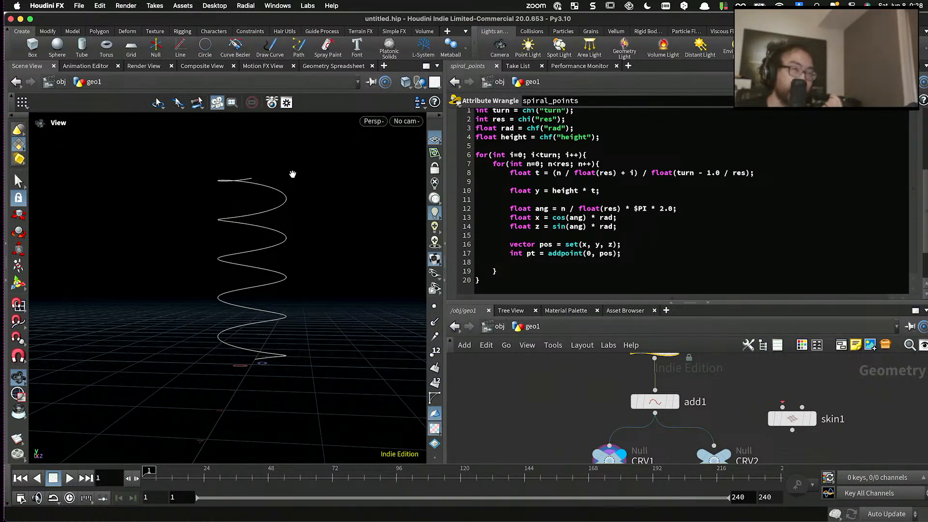
# - Add the line setpointattrib(0, "layer", pt, i); after the addpoint line in the spiral_points code
pyautogui.click(609, 240)
pyautogui.click(654, 255)
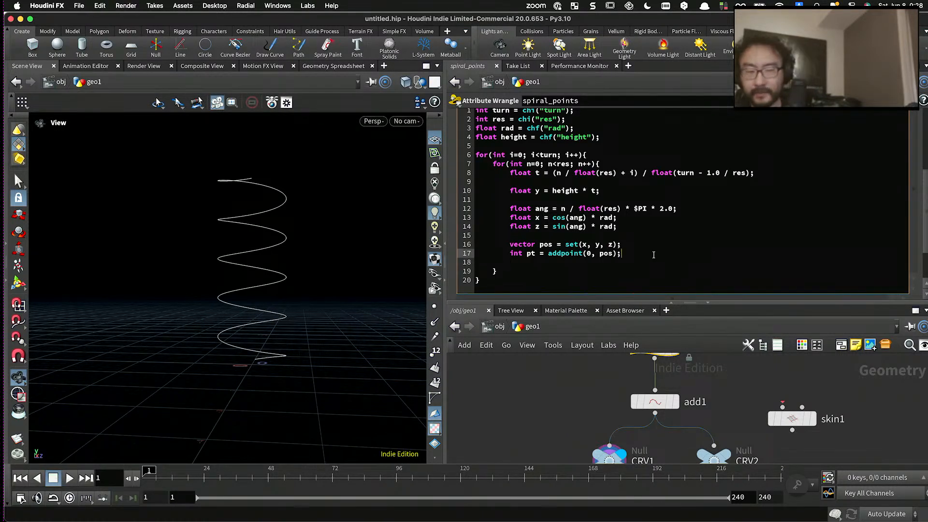
pyautogui.press('Return')
pyautogui.write('setpoi')
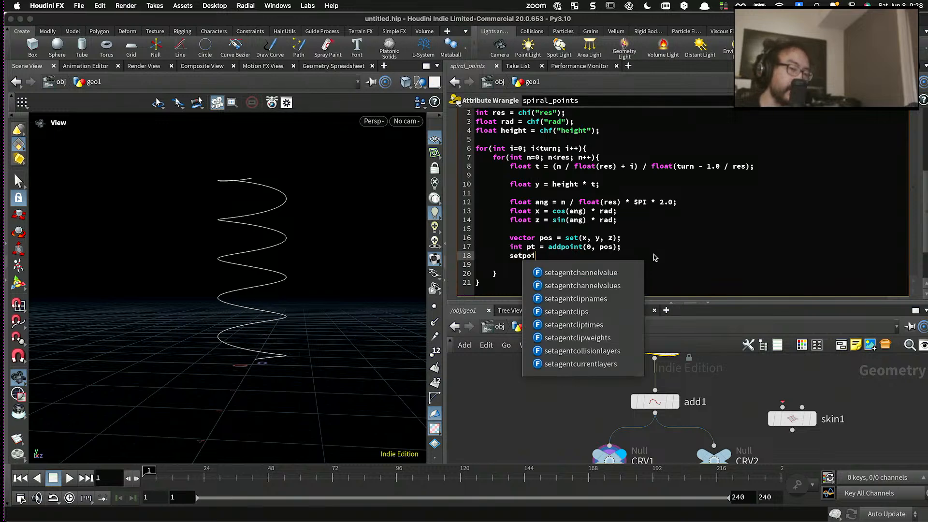
pyautogui.write('ntattr')
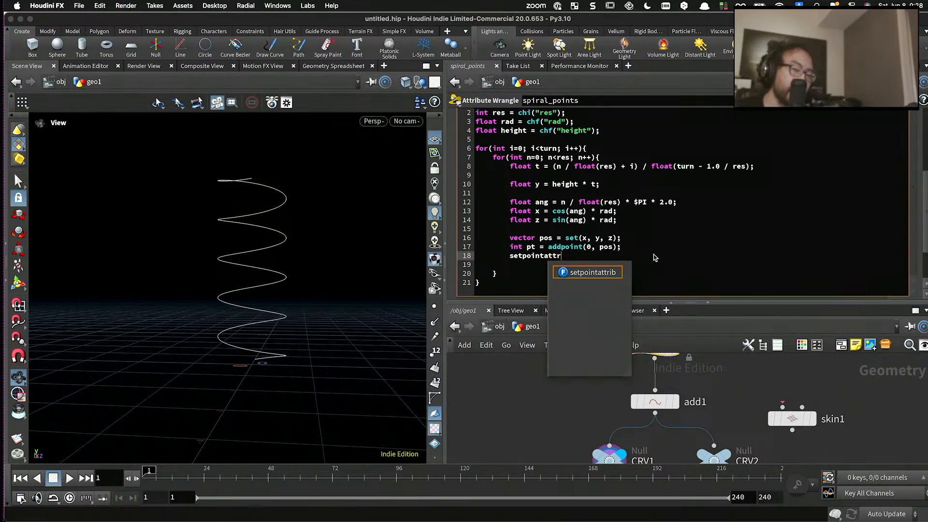
pyautogui.write('ib(0, "layer", pt,')
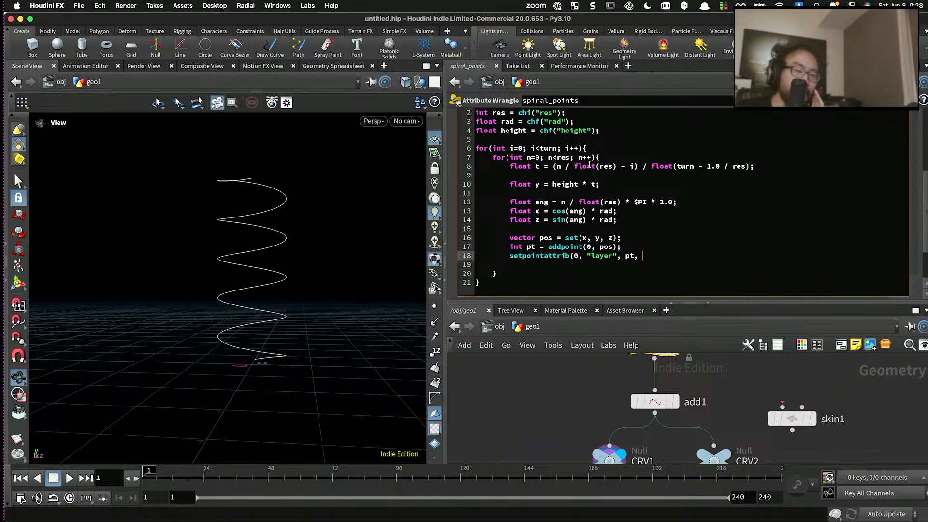
pyautogui.click(533, 146)
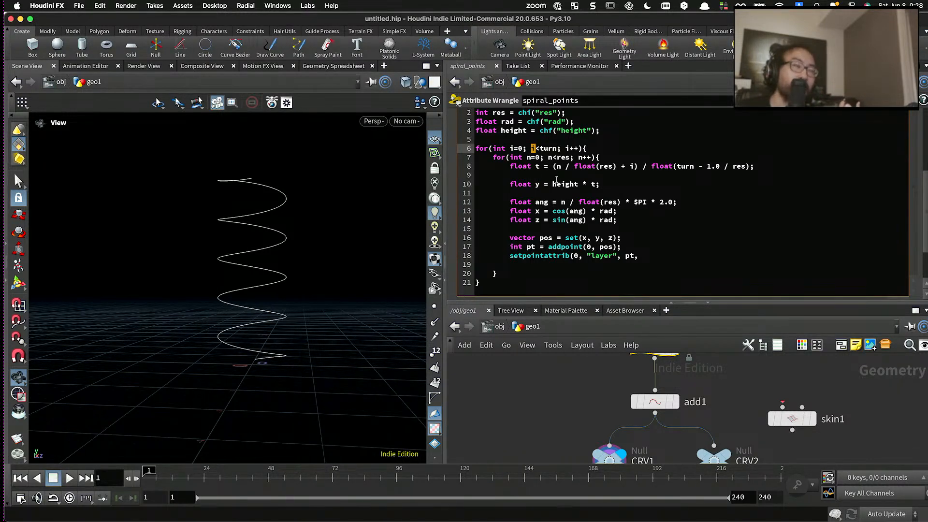
pyautogui.click(661, 255)
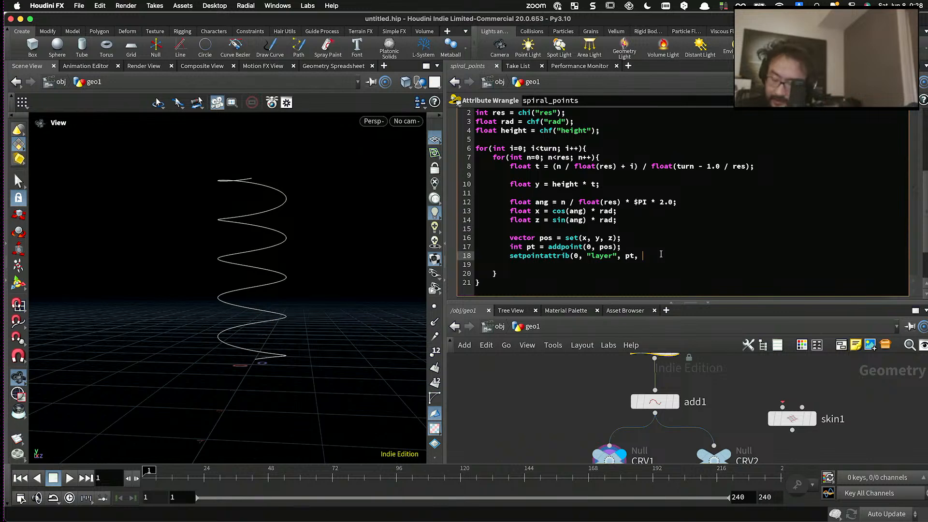
pyautogui.click(559, 393)
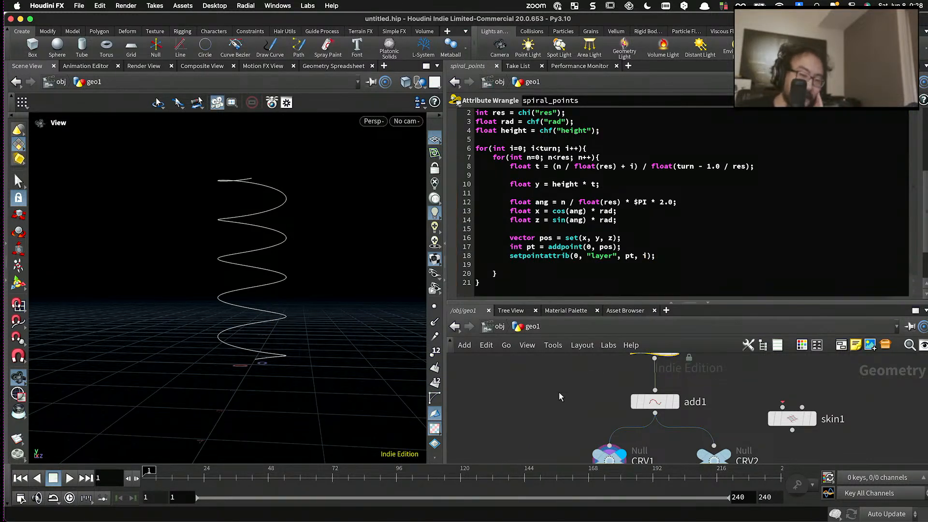
# - Display add1, examine its points' layer values sorted ascending in the geometry spreadsheet, and return to the 3D view
pyautogui.click(677, 404)
pyautogui.click(654, 405)
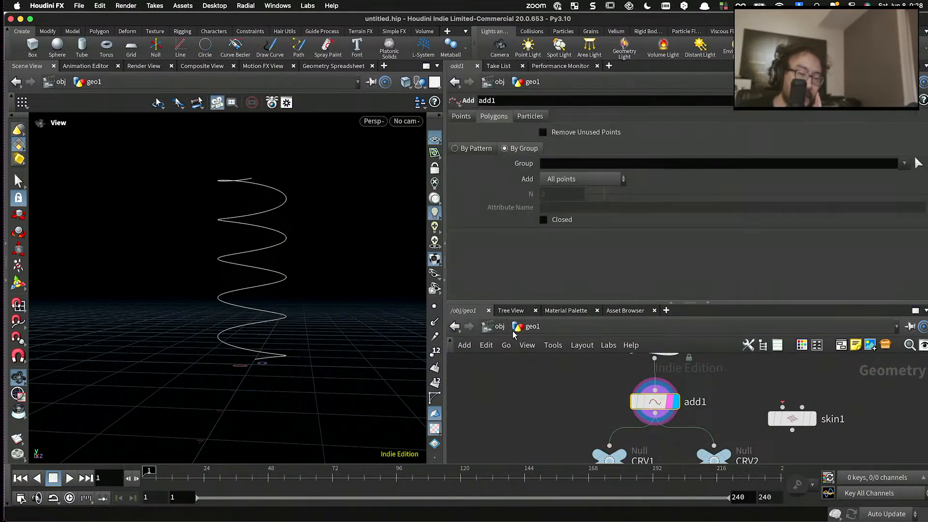
pyautogui.click(327, 68)
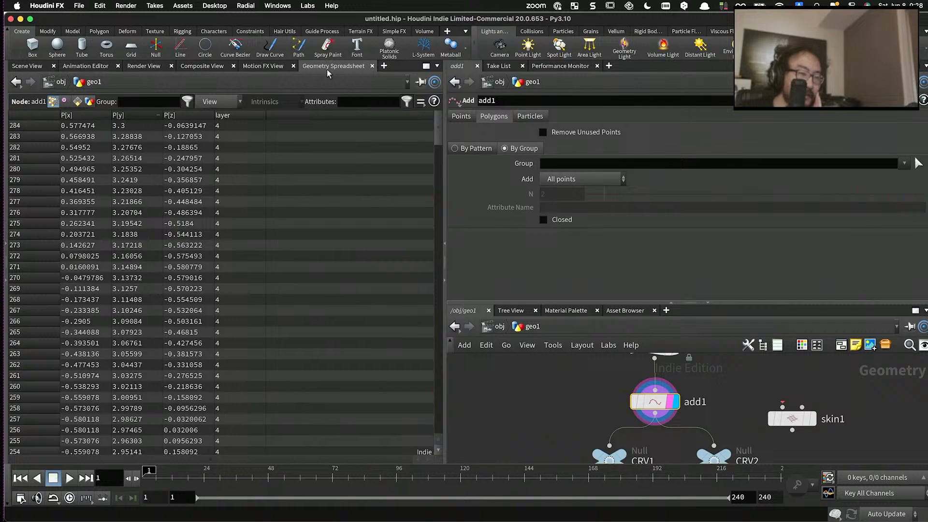
pyautogui.click(258, 117)
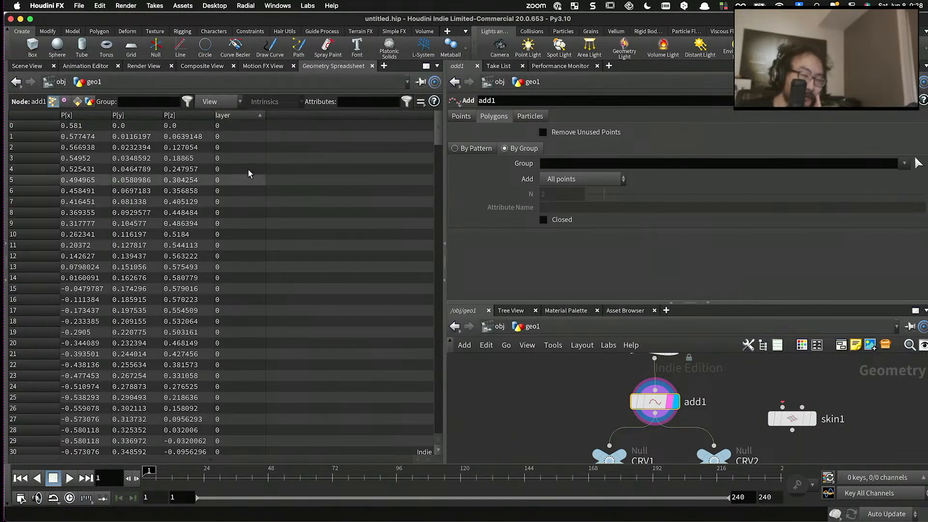
pyautogui.moveTo(436, 130); pyautogui.dragTo(460, 118)
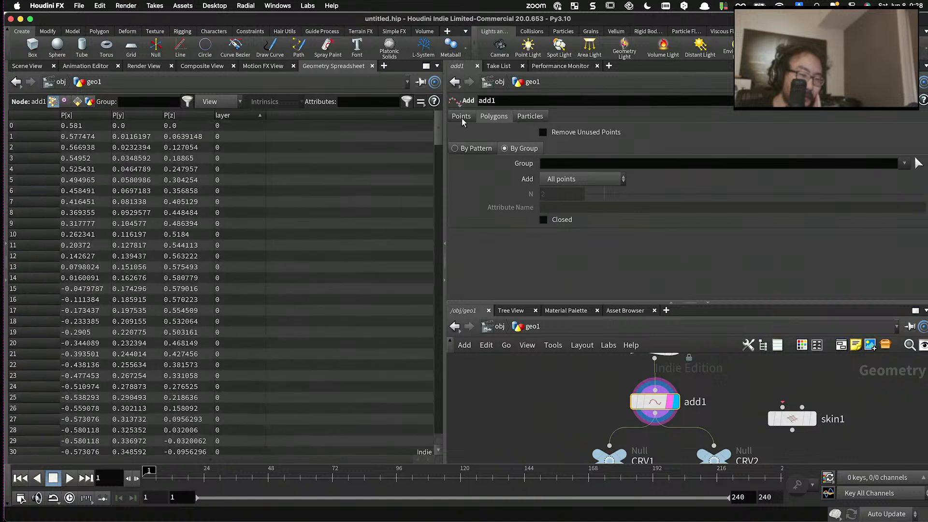
pyautogui.click(34, 67)
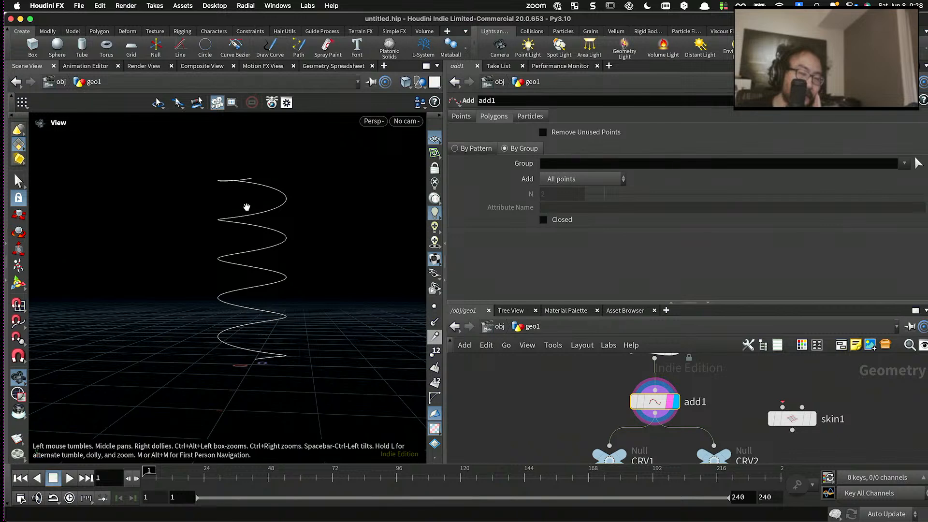
# - Enlarge the network area and move the CRV1 and CRV2 nulls slightly down, away from add1
pyautogui.moveTo(504, 303); pyautogui.dragTo(504, 249)
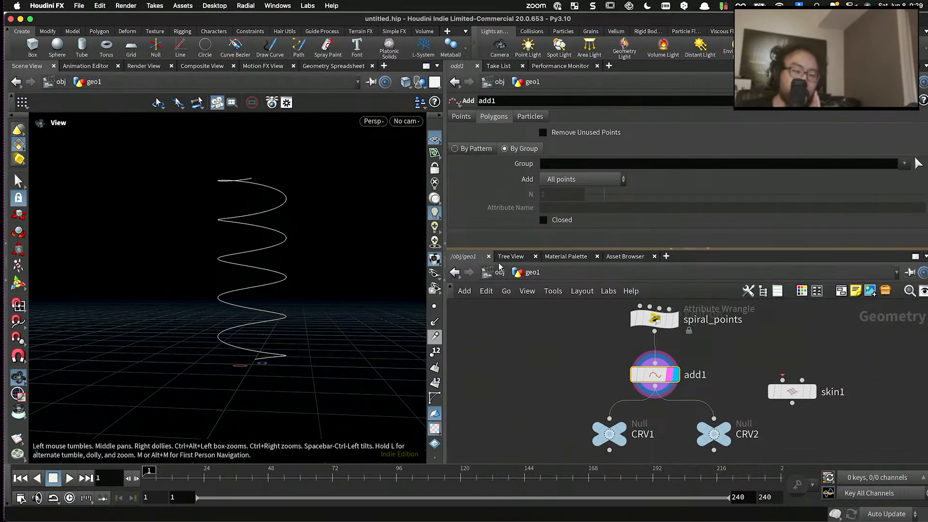
pyautogui.scroll(-5, 528, 349)
pyautogui.scroll(4, 571, 393)
pyautogui.moveTo(571, 394); pyautogui.dragTo(571, 409)
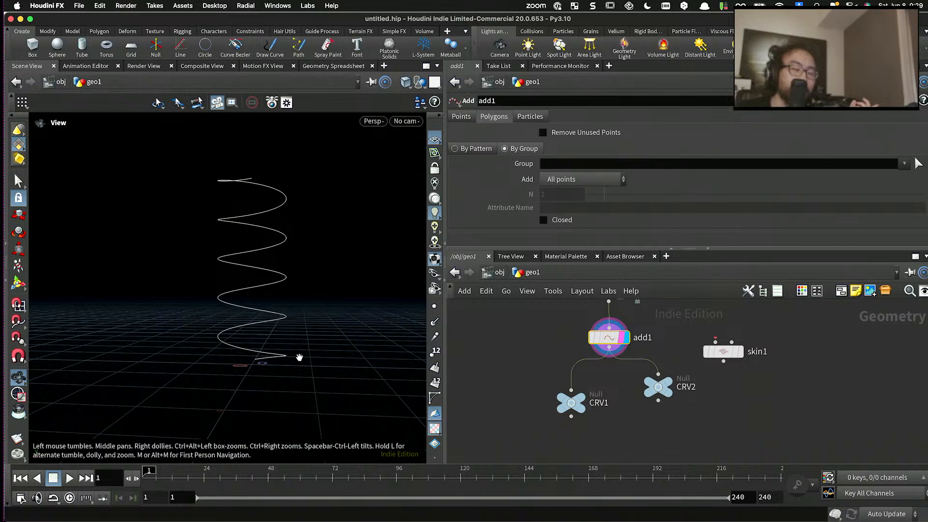
pyautogui.moveTo(658, 387); pyautogui.dragTo(658, 398)
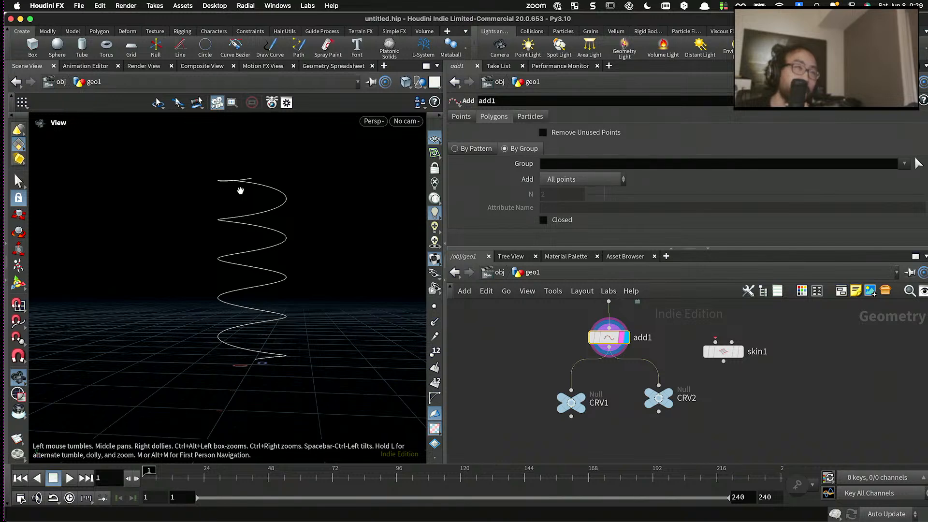
# - Check the Turn value in the spiral_points wrangle's parameters
pyautogui.scroll(-5, 520, 346)
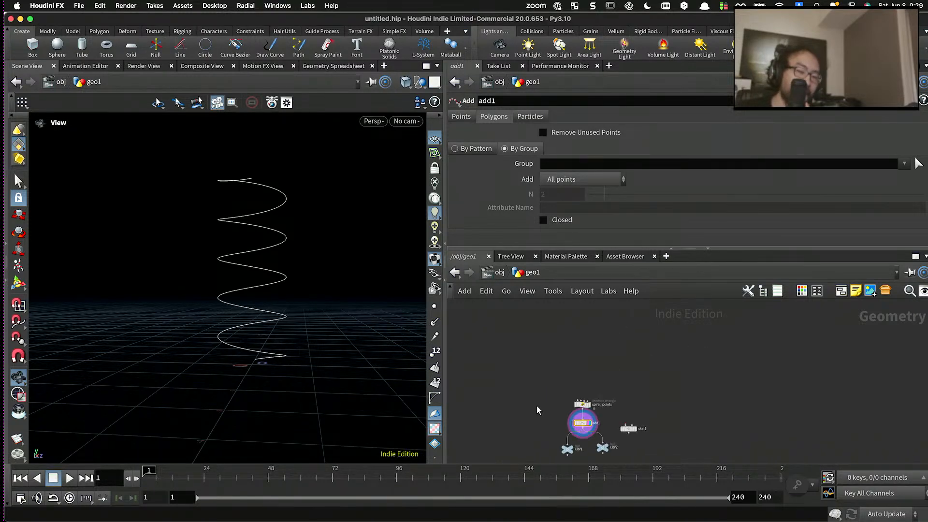
pyautogui.scroll(5, 595, 365)
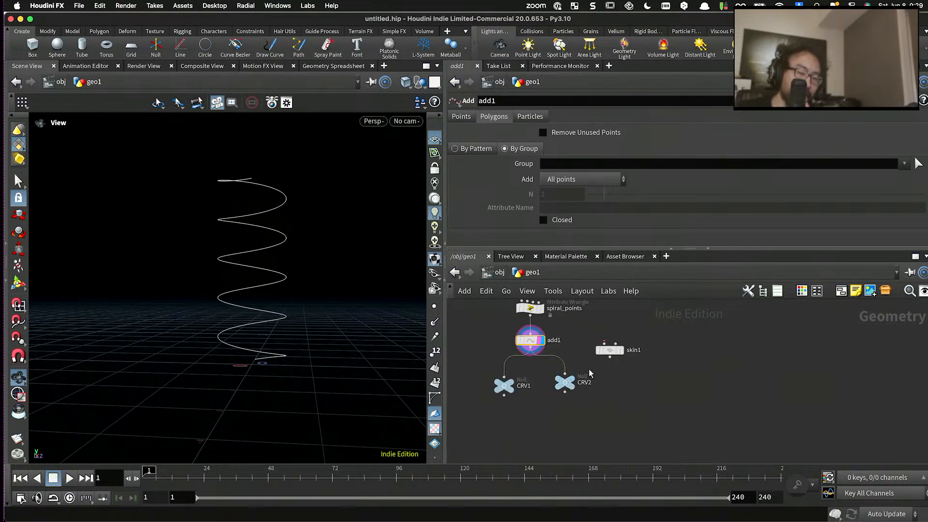
pyautogui.scroll(1, 595, 366)
pyautogui.click(542, 338)
pyautogui.scroll(5, 536, 232)
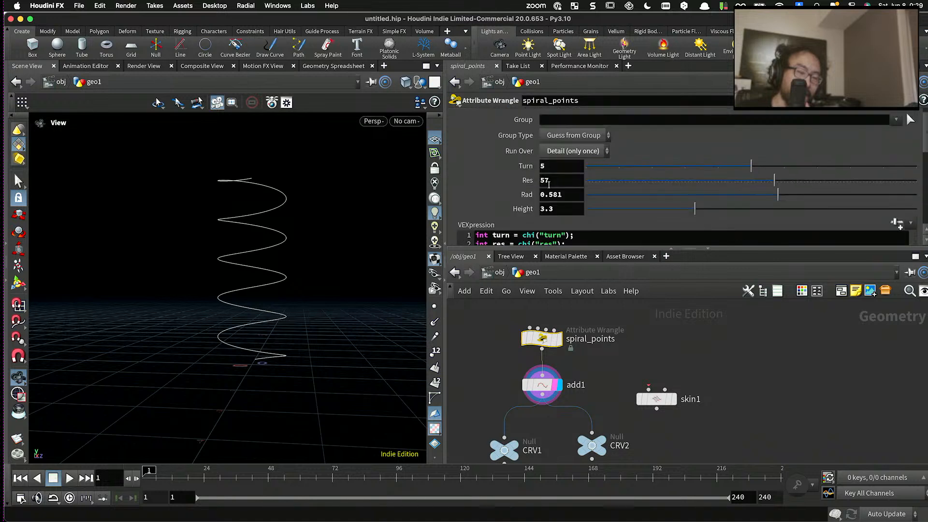
pyautogui.moveTo(548, 166); pyautogui.dragTo(540, 168)
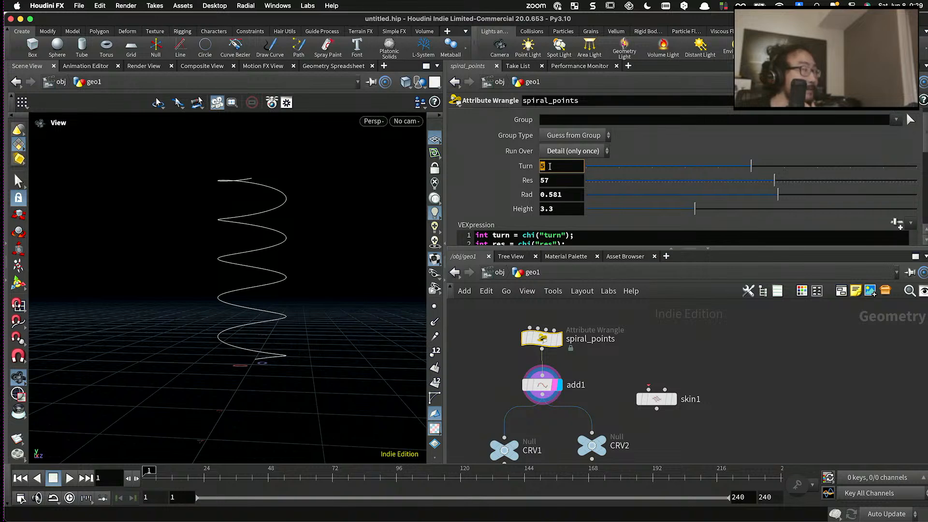
pyautogui.moveTo(542, 458); pyautogui.dragTo(571, 393, button='middle')
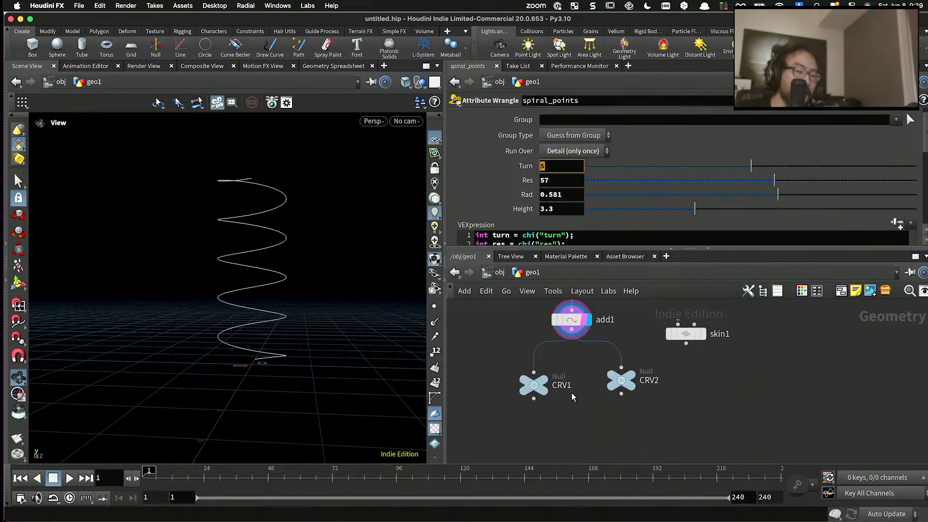
# - Display the CRV1 null and insert a Delete node between add1 and CRV1
pyautogui.click(533, 385)
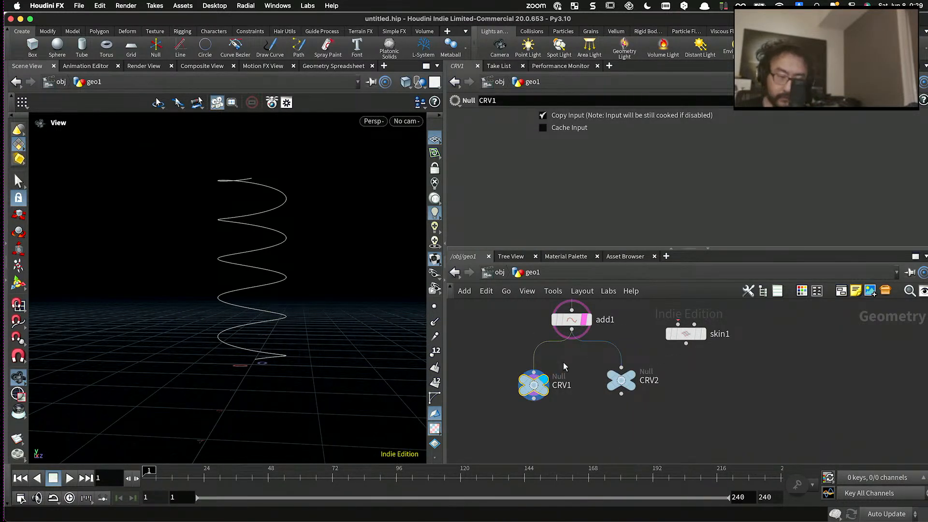
pyautogui.press('Tab')
pyautogui.write('de')
pyautogui.press('BackSpace')
pyautogui.write('l')
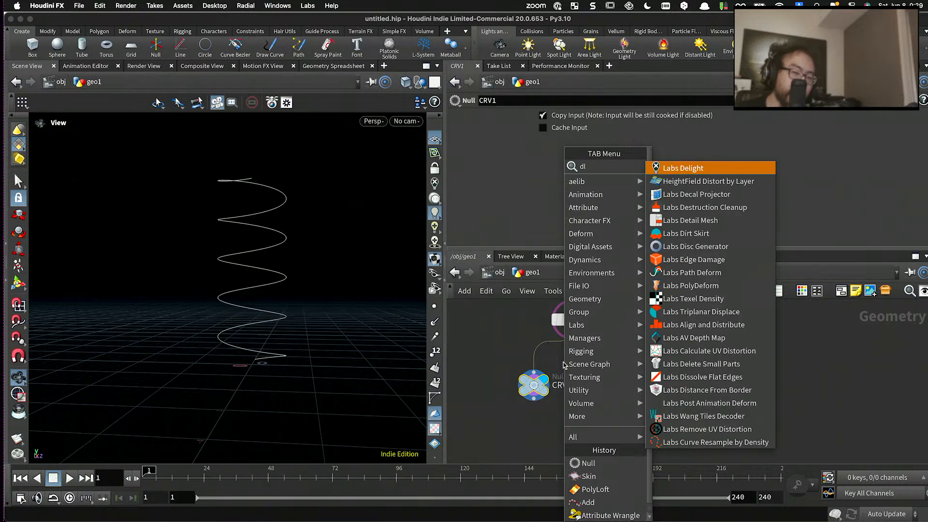
pyautogui.press('BackSpace')
pyautogui.write('ele')
pyautogui.press('Return')
pyautogui.click(563, 361)
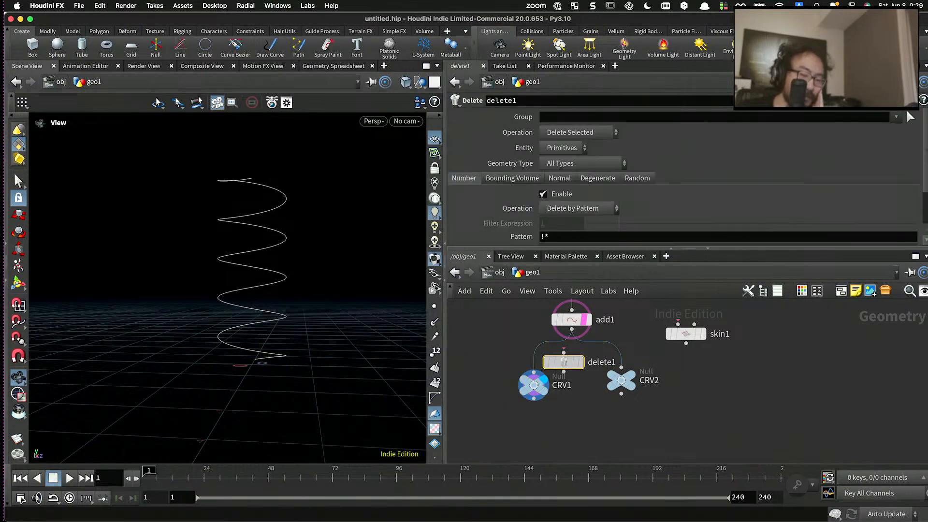
pyautogui.click(563, 147)
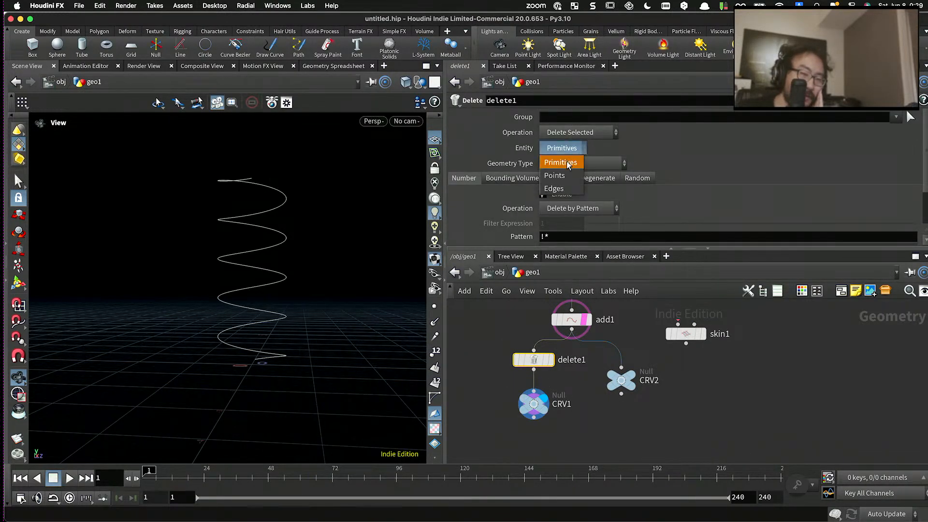
pyautogui.click(561, 159)
pyautogui.click(575, 119)
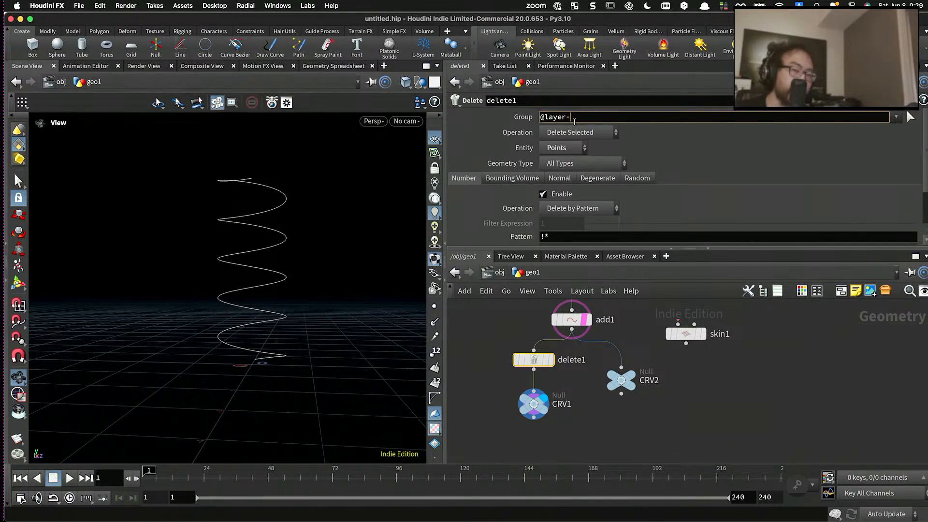
pyautogui.press('Return')
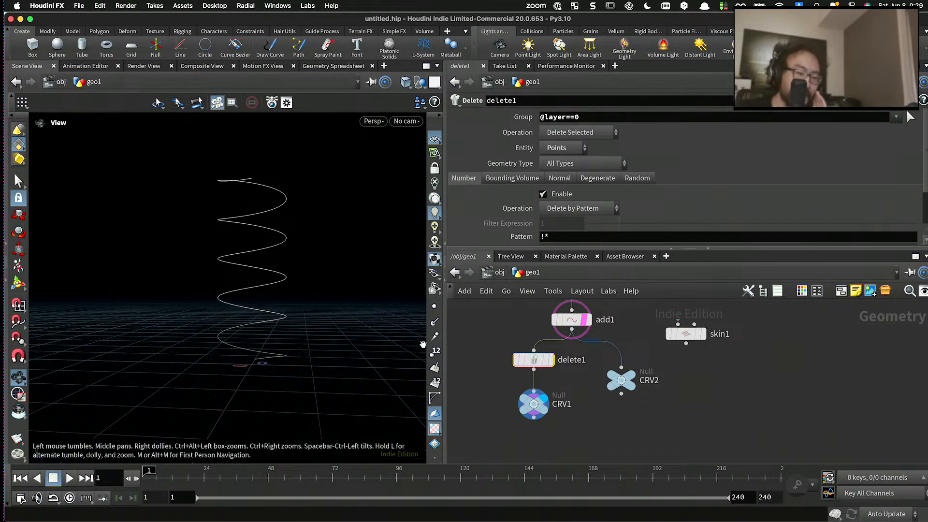
# - Set the render flag on CRV1 and move the CRV2 null down level with it
pyautogui.click(544, 409)
pyautogui.click(551, 418)
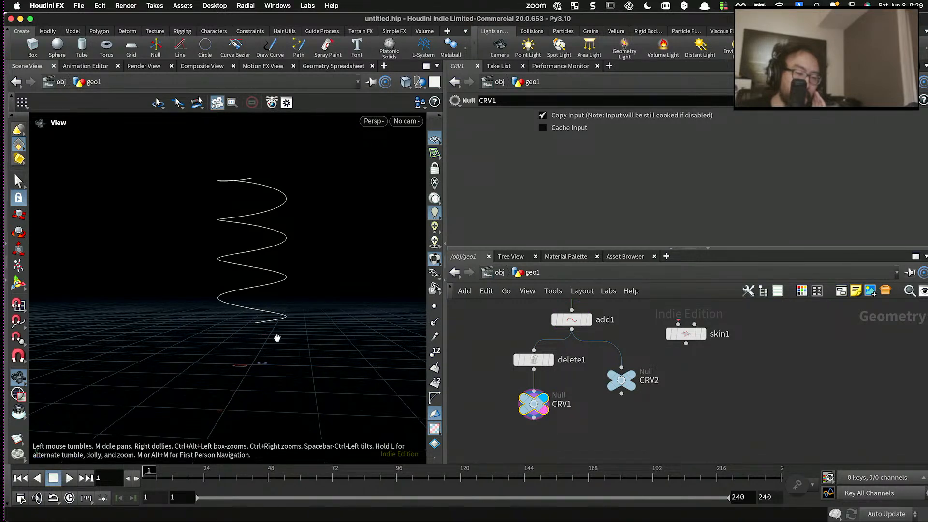
pyautogui.click(527, 394)
pyautogui.press('Escape')
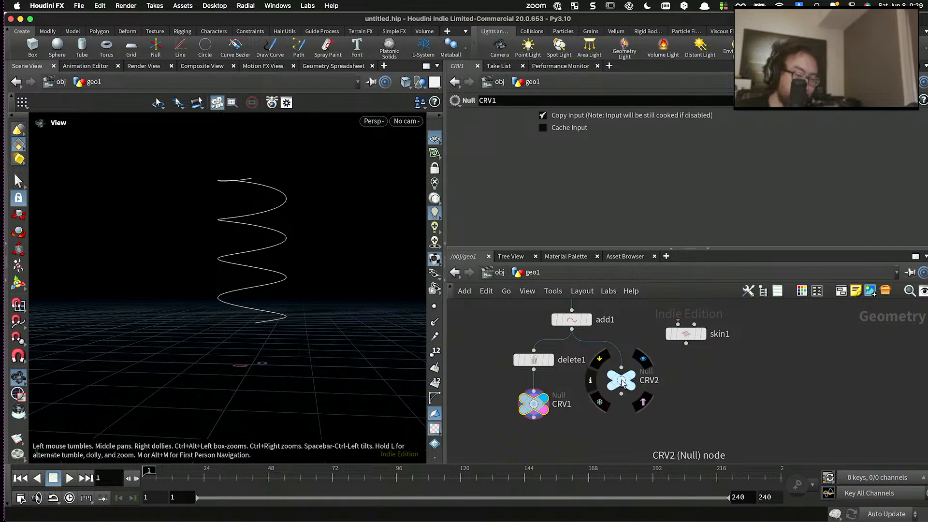
pyautogui.moveTo(621, 381); pyautogui.dragTo(623, 408)
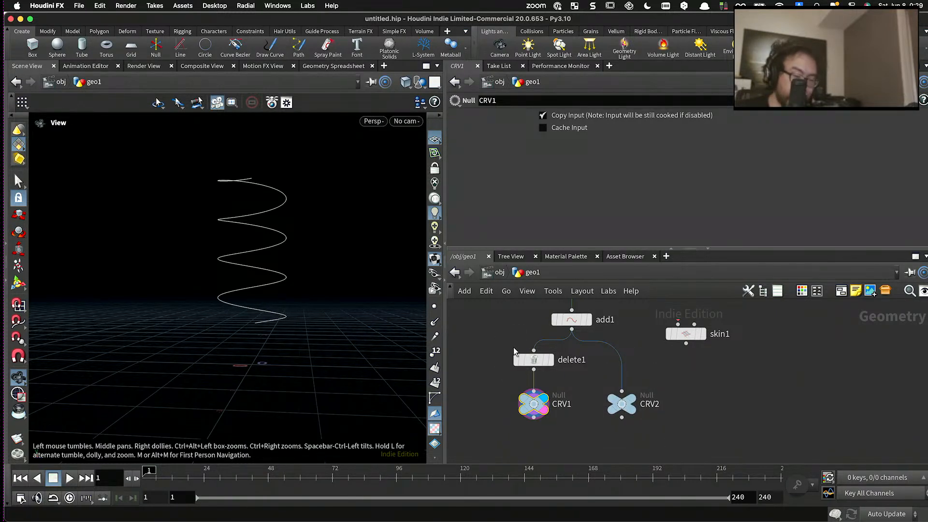
# - Move delete1 and CRV1 closer under add1, and insert a copy of the Delete node between add1 and CRV2
pyautogui.moveTo(515, 355); pyautogui.dragTo(532, 354)
pyautogui.moveTo(522, 395); pyautogui.dragTo(545, 395)
pyautogui.click(556, 360)
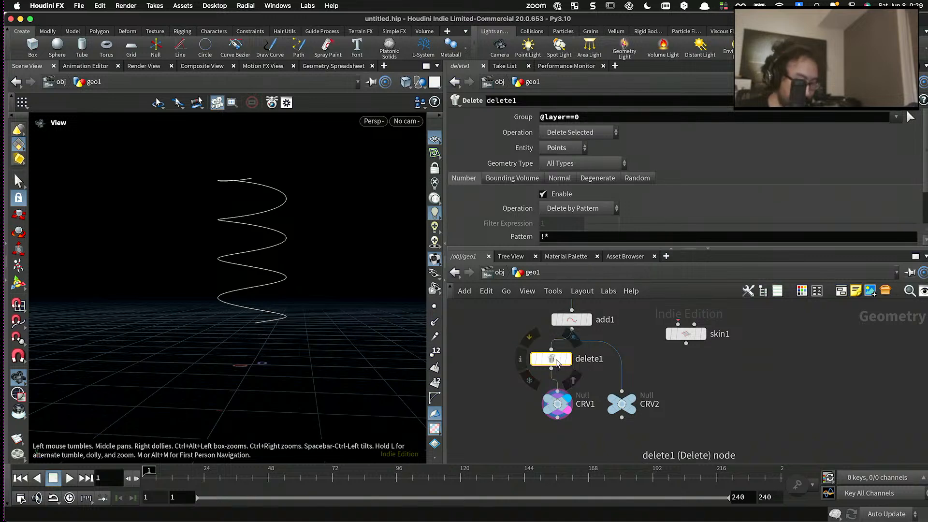
pyautogui.moveTo(556, 360); pyautogui.dragTo(622, 362)
pyautogui.click(591, 379)
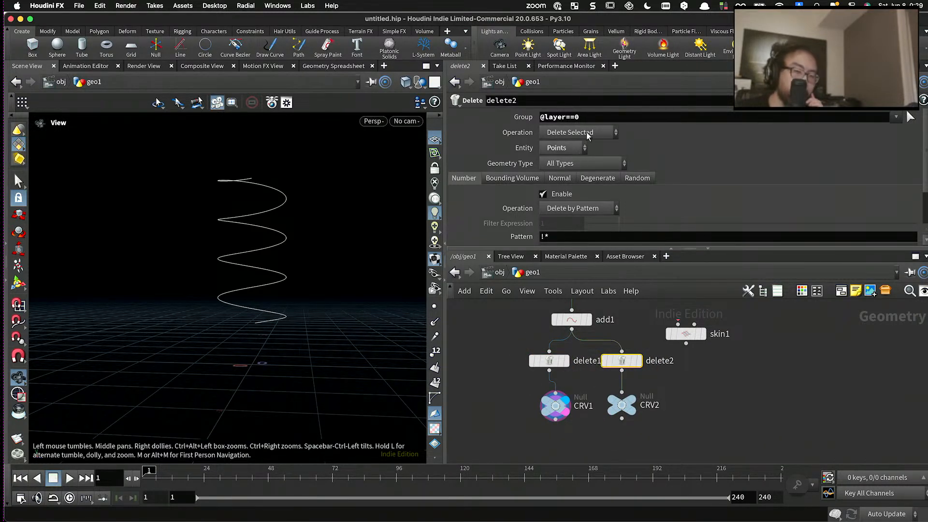
pyautogui.doubleClick(587, 117)
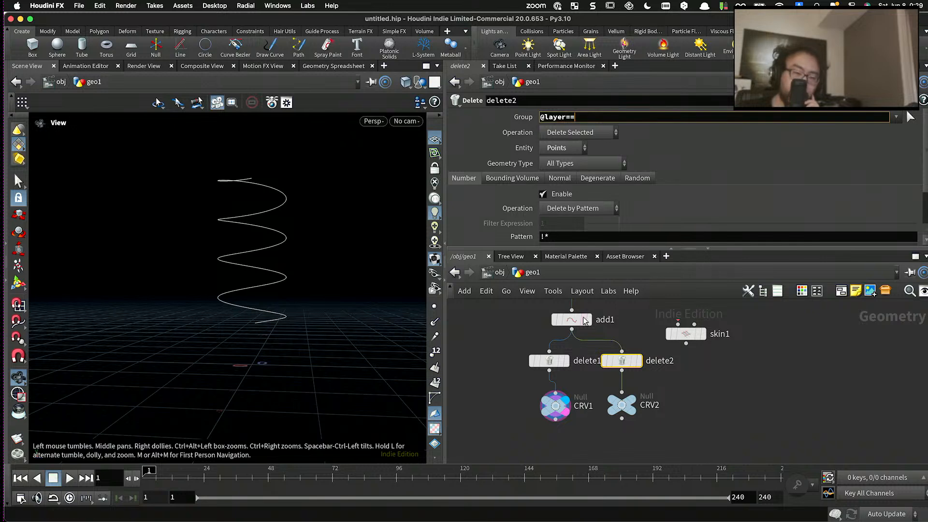
pyautogui.scroll(-5, 608, 409)
pyautogui.moveTo(610, 416); pyautogui.dragTo(623, 433, button='middle')
pyautogui.scroll(5, 628, 369)
pyautogui.click(592, 349)
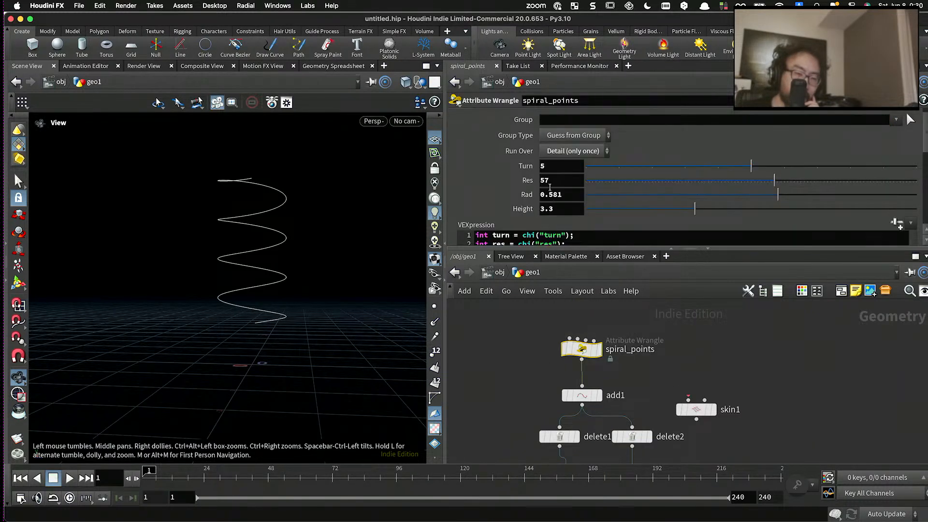
pyautogui.rightClick(532, 169)
pyautogui.click(561, 261)
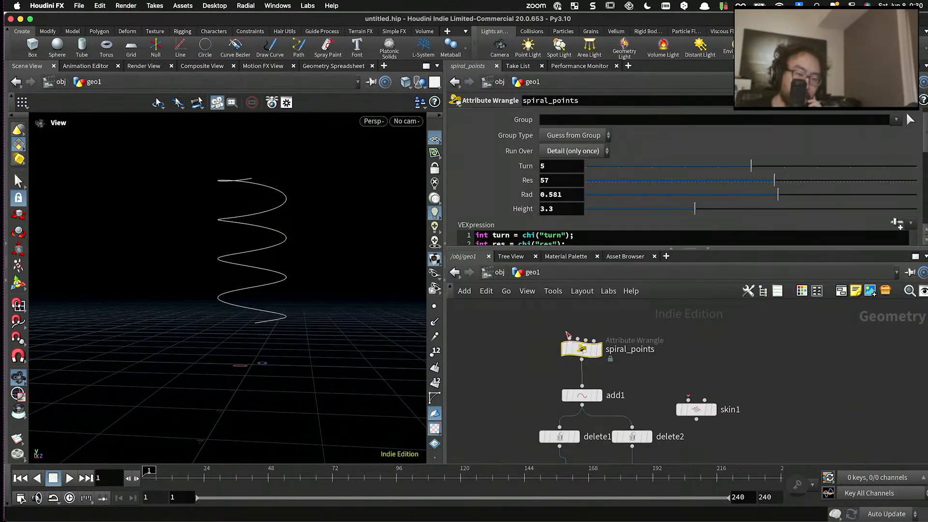
pyautogui.scroll(-3, 609, 406)
pyautogui.moveTo(633, 447); pyautogui.dragTo(607, 401, button='middle')
pyautogui.scroll(4, 607, 401)
pyautogui.click(593, 375)
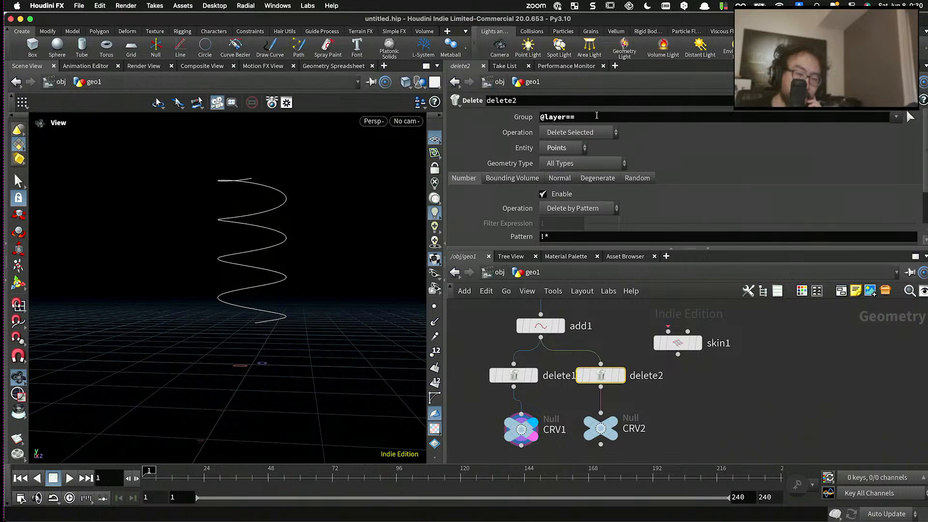
pyautogui.rightClick(597, 116)
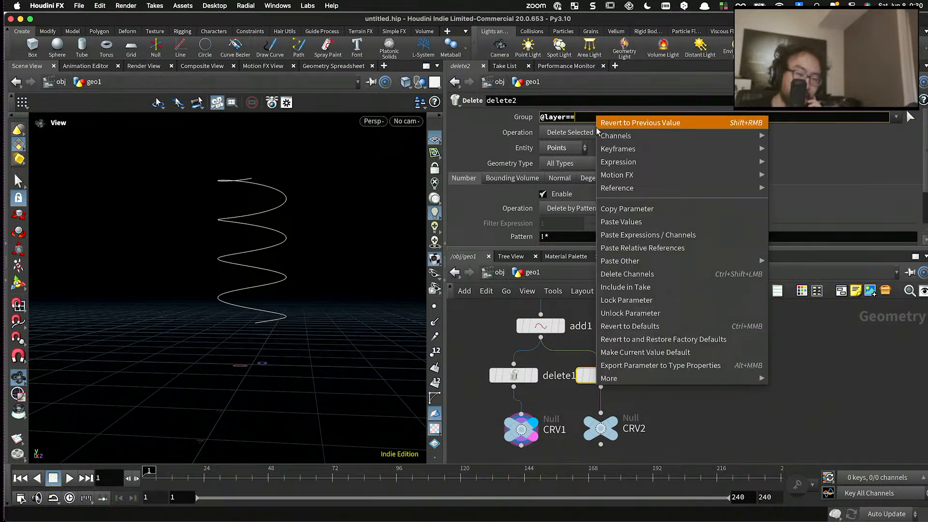
pyautogui.click(636, 247)
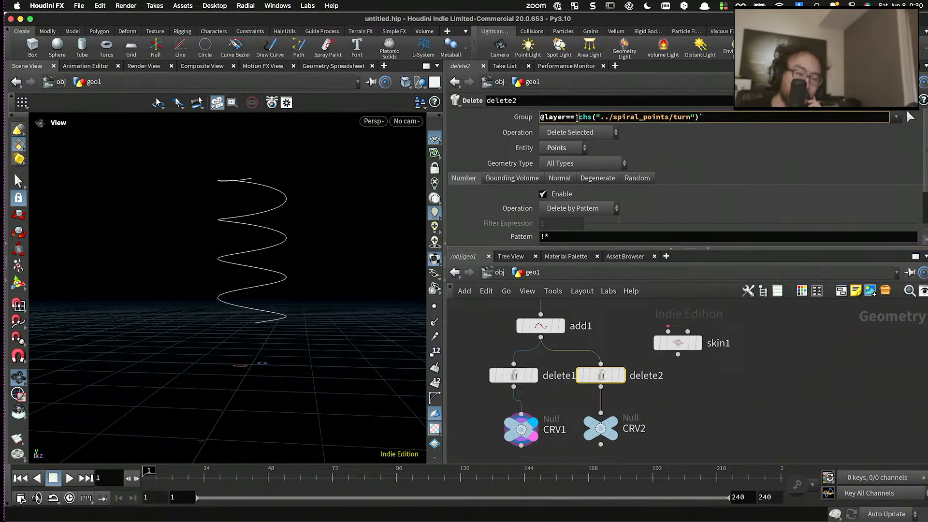
pyautogui.write('-')
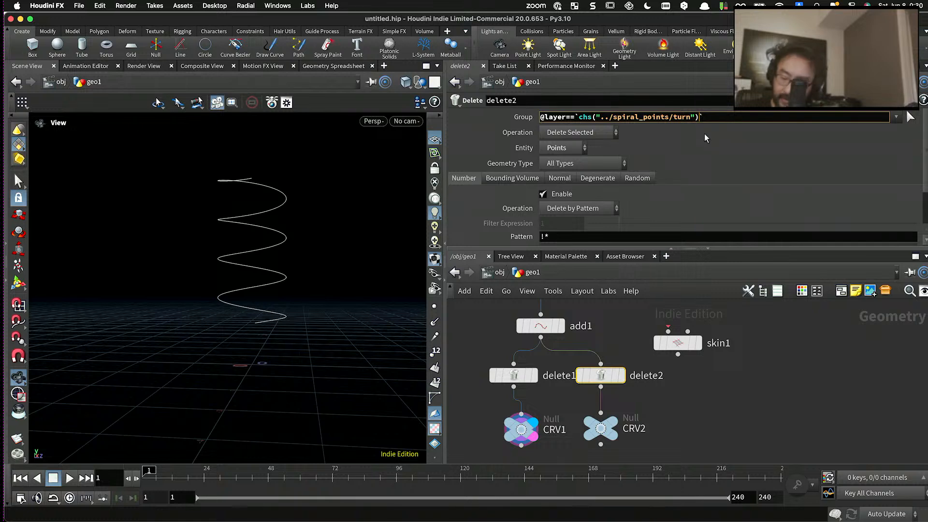
pyautogui.write('1')
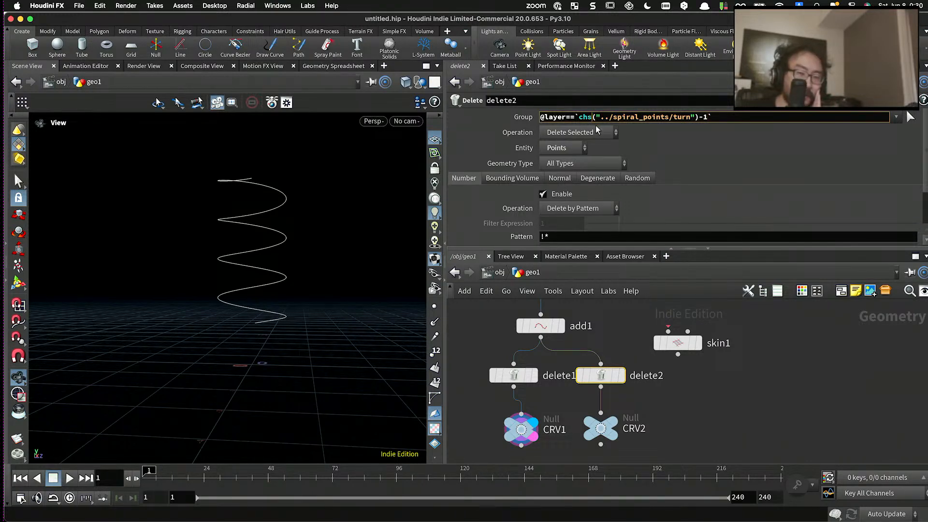
pyautogui.press('BackSpace')
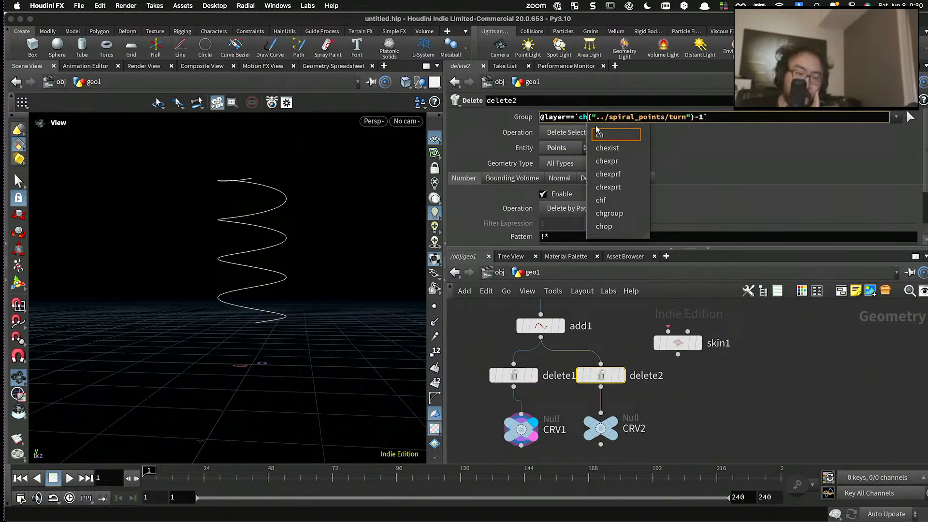
pyautogui.press('BackSpace')
pyautogui.press('BackSpace')
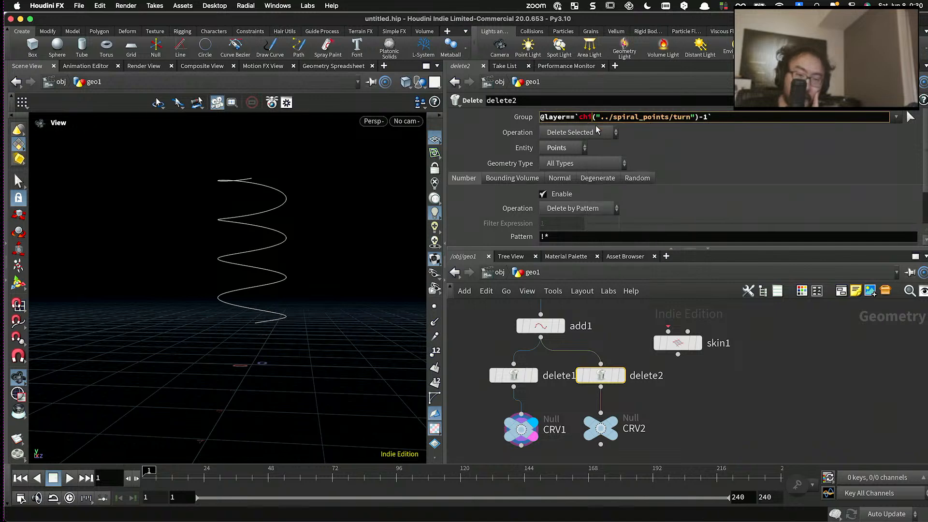
pyautogui.write('ch')
pyautogui.press('Escape')
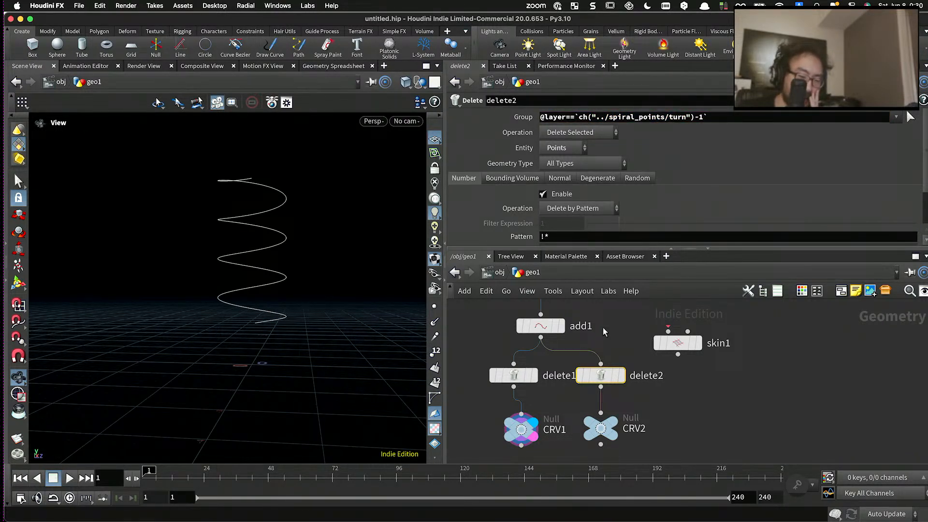
pyautogui.scroll(-2, 603, 327)
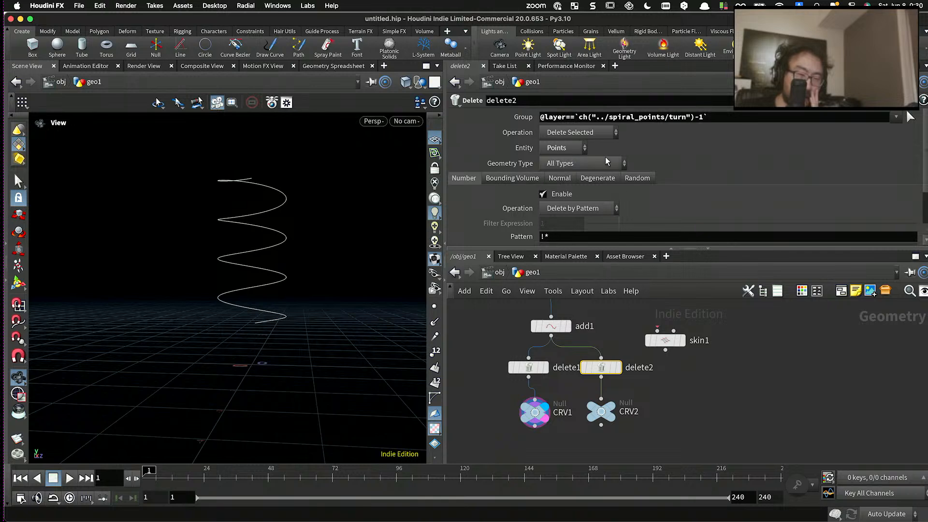
pyautogui.doubleClick(582, 117)
pyautogui.moveTo(709, 117); pyautogui.dragTo(701, 117)
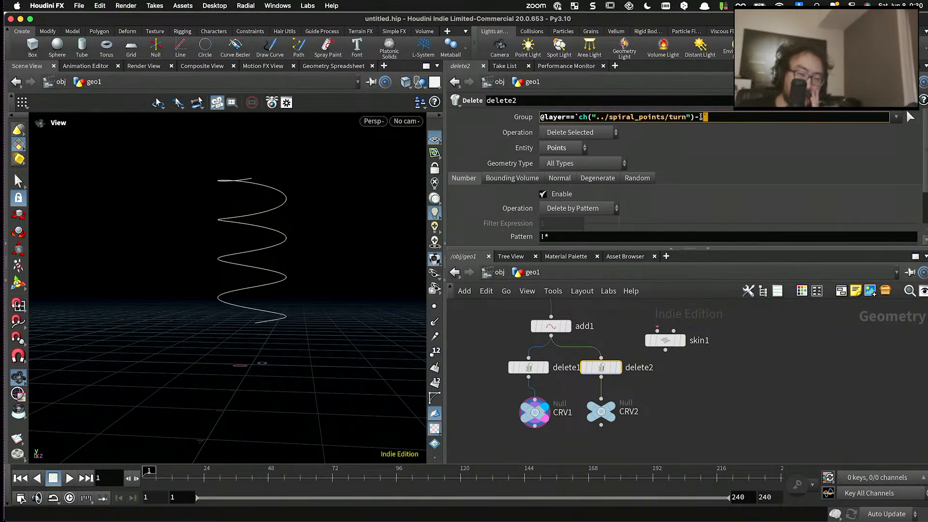
pyautogui.scroll(2, 607, 411)
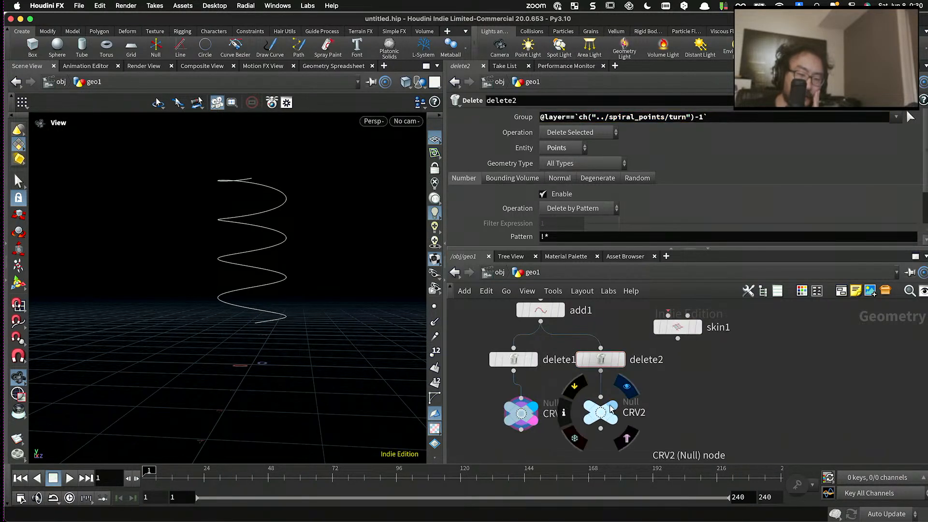
# - Compare the trimmed CRV1 and CRV2 curves by displaying each null in turn
pyautogui.click(612, 412)
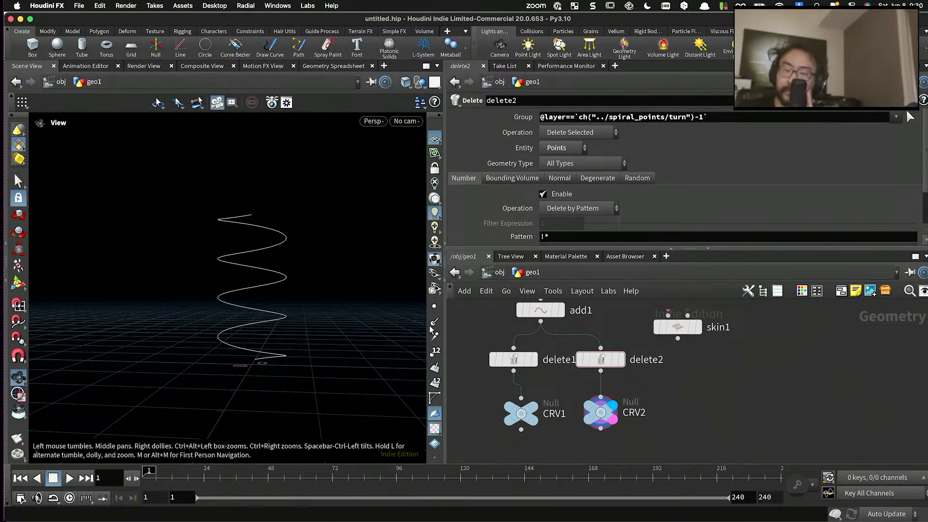
pyautogui.moveTo(523, 417); pyautogui.dragTo(515, 415)
pyautogui.moveTo(557, 428); pyautogui.dragTo(560, 358, button='middle')
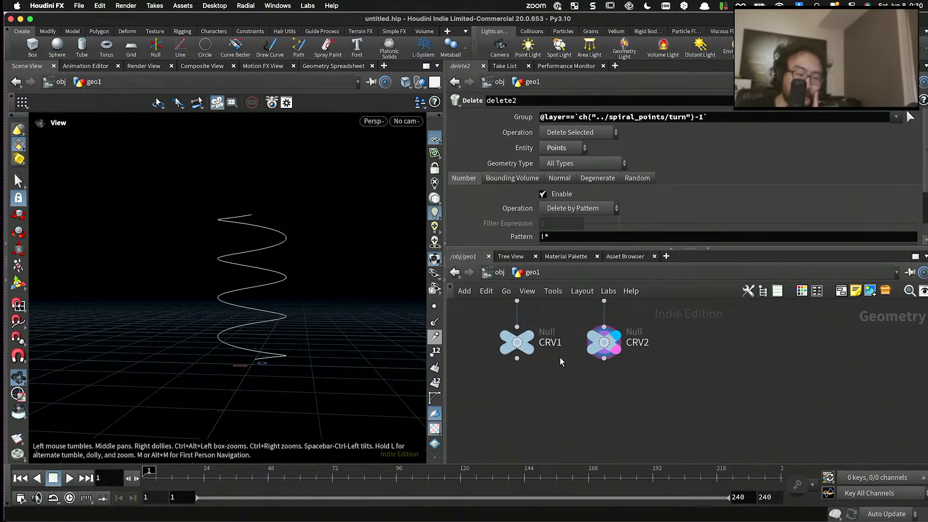
pyautogui.click(524, 343)
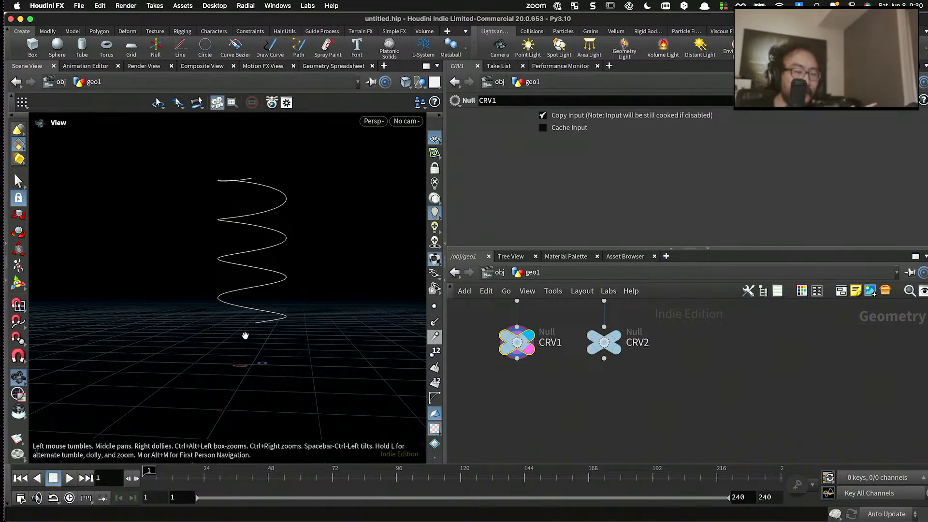
pyautogui.click(604, 344)
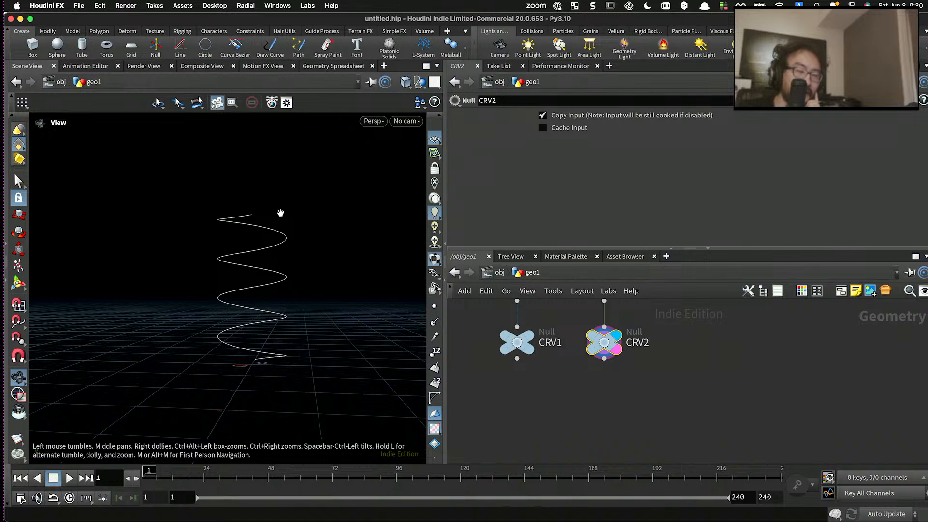
# - Add a Merge node below the nulls, feed CRV1 and CRV2 into it, and display the merged curves
pyautogui.scroll(-2, 542, 378)
pyautogui.press('Tab')
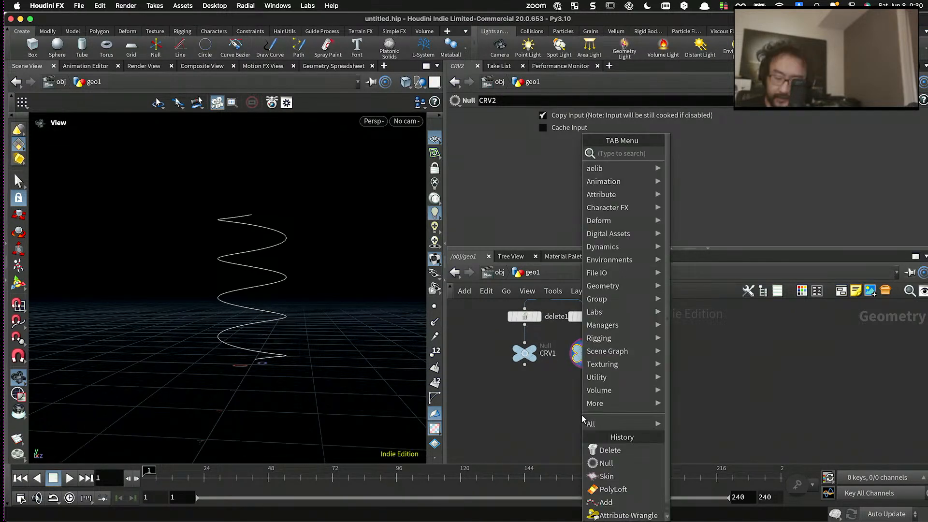
pyautogui.write('merge')
pyautogui.press('Return')
pyautogui.click(567, 401)
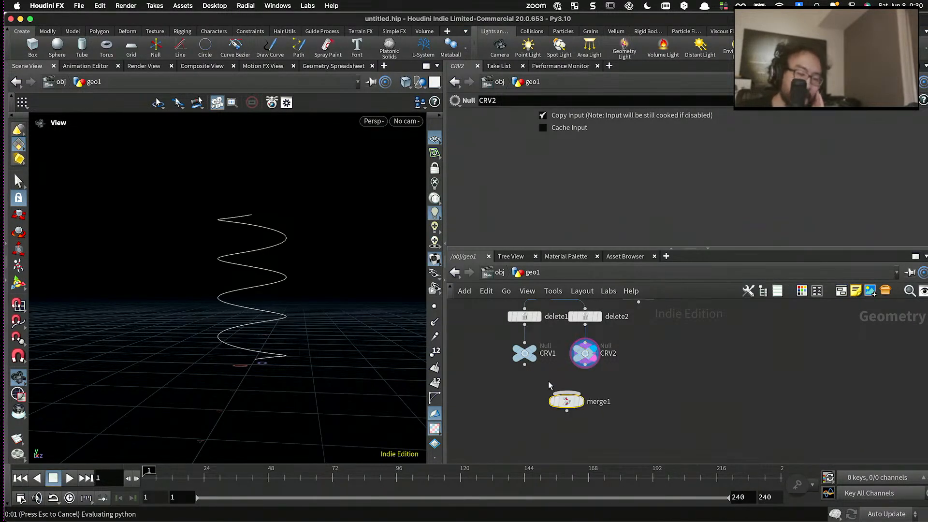
pyautogui.scroll(2, 548, 381)
pyautogui.moveTo(514, 358); pyautogui.dragTo(566, 389)
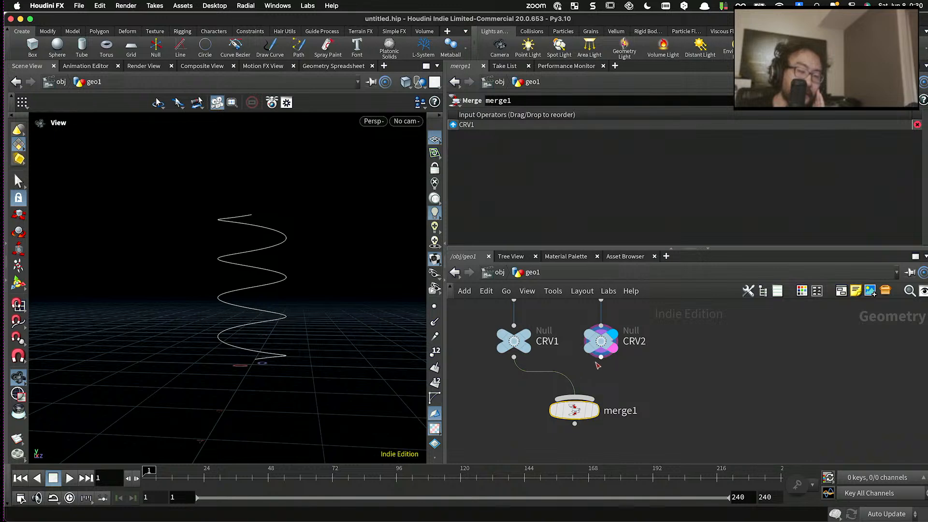
pyautogui.moveTo(601, 358); pyautogui.dragTo(578, 399)
pyautogui.moveTo(576, 411); pyautogui.dragTo(565, 406)
pyautogui.click(588, 380)
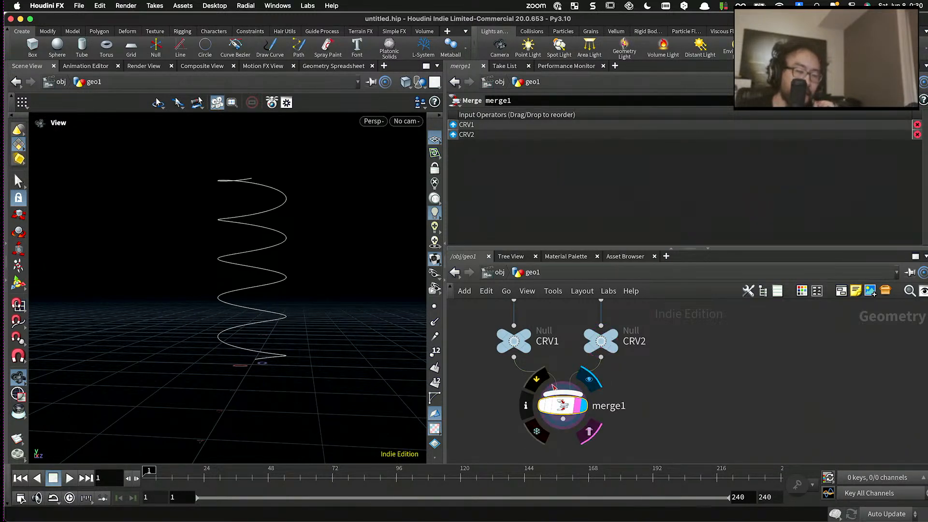
# - Place skin1 below merge1, connect the merged curves to its first input, and display the skinned surface
pyautogui.scroll(-6, 554, 387)
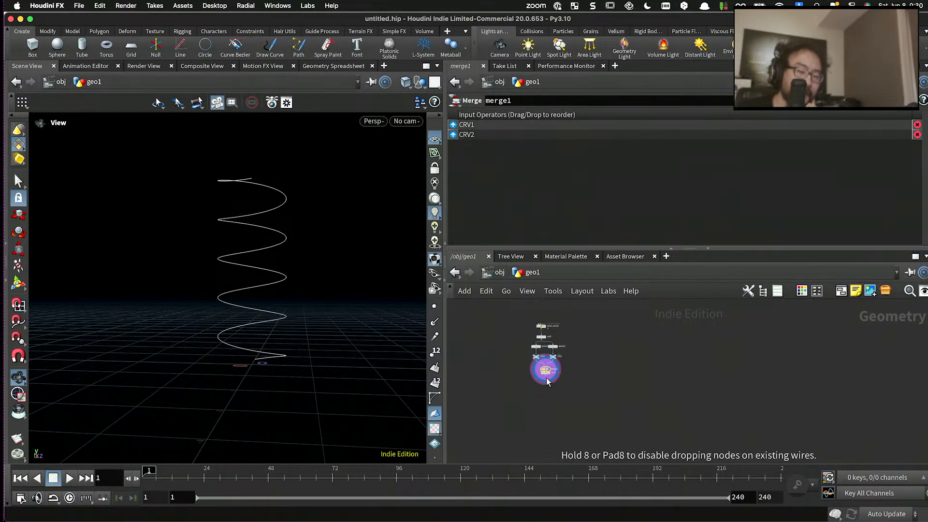
pyautogui.scroll(6, 547, 379)
pyautogui.moveTo(547, 378); pyautogui.dragTo(547, 386)
pyautogui.moveTo(547, 340); pyautogui.dragTo(536, 373)
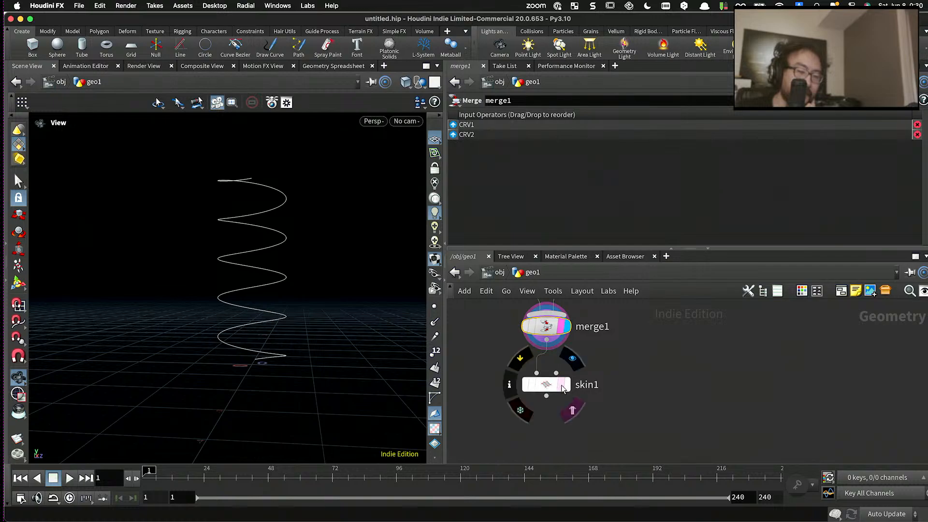
pyautogui.click(562, 385)
pyautogui.click(545, 384)
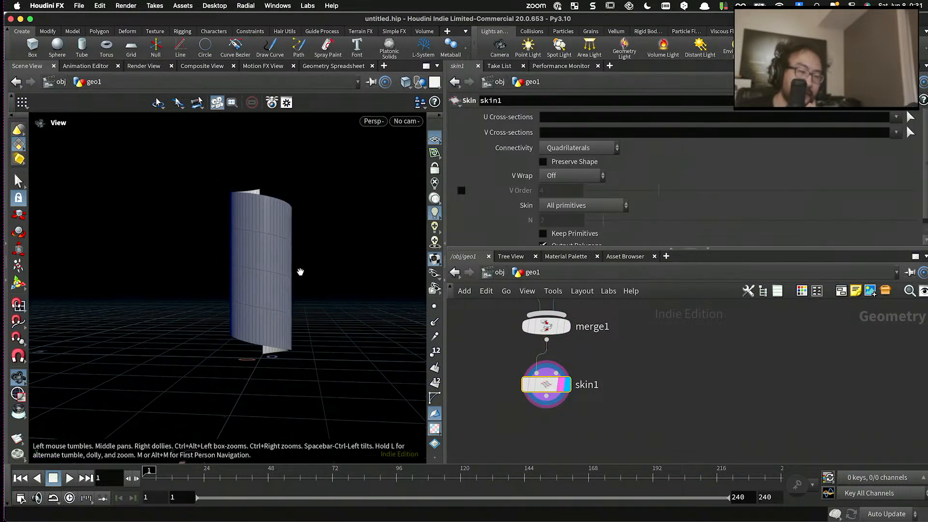
# - Examine the skinned spiral surface from several angles, including its lower and upper ends and the lines between turns
pyautogui.moveTo(300, 272); pyautogui.dragTo(280, 297)
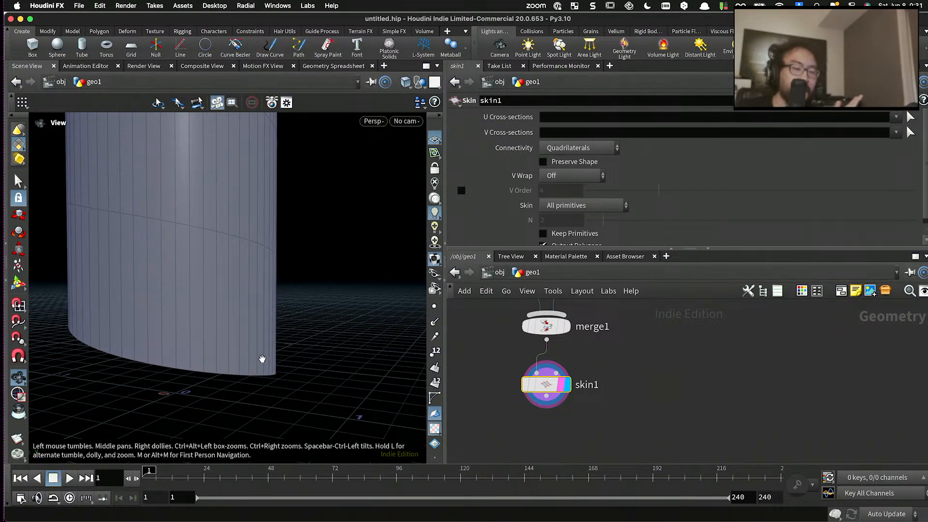
pyautogui.moveTo(261, 360); pyautogui.dragTo(262, 284)
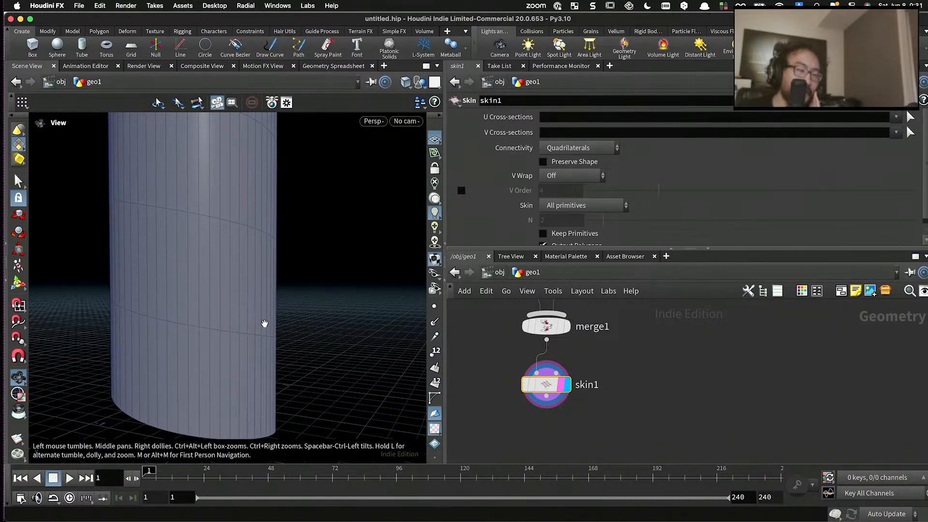
pyautogui.moveTo(257, 234); pyautogui.dragTo(271, 279)
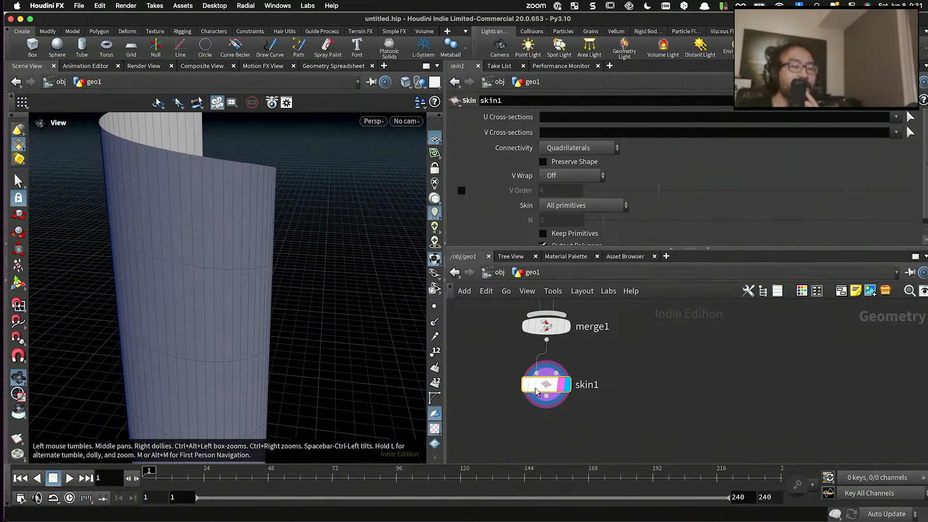
pyautogui.moveTo(545, 390)
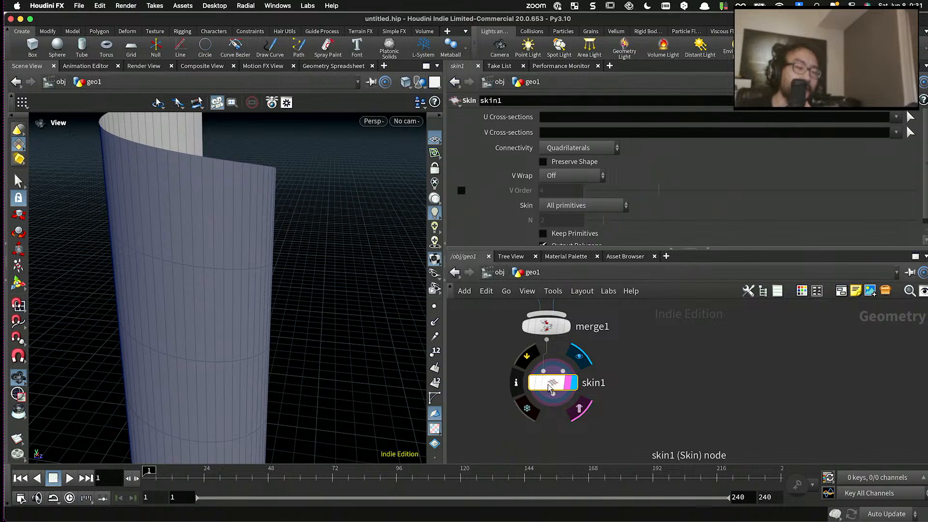
pyautogui.moveTo(550, 388); pyautogui.dragTo(536, 372)
pyautogui.moveTo(343, 290); pyautogui.dragTo(210, 194)
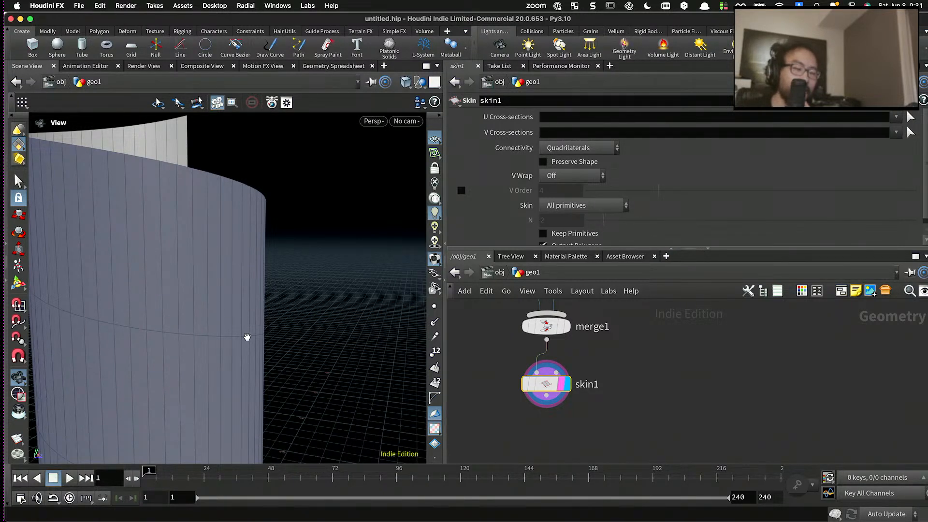
pyautogui.scroll(-5, 241, 279)
pyautogui.moveTo(239, 279); pyautogui.dragTo(202, 289)
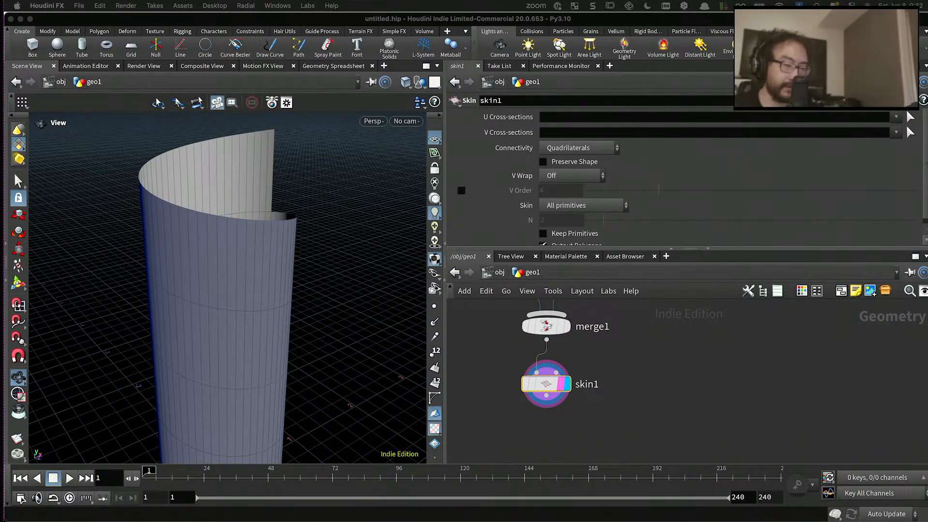
# - Enlarge the network editor pane to give the node chain more room
pyautogui.click(714, 373)
pyautogui.scroll(-3, 715, 372)
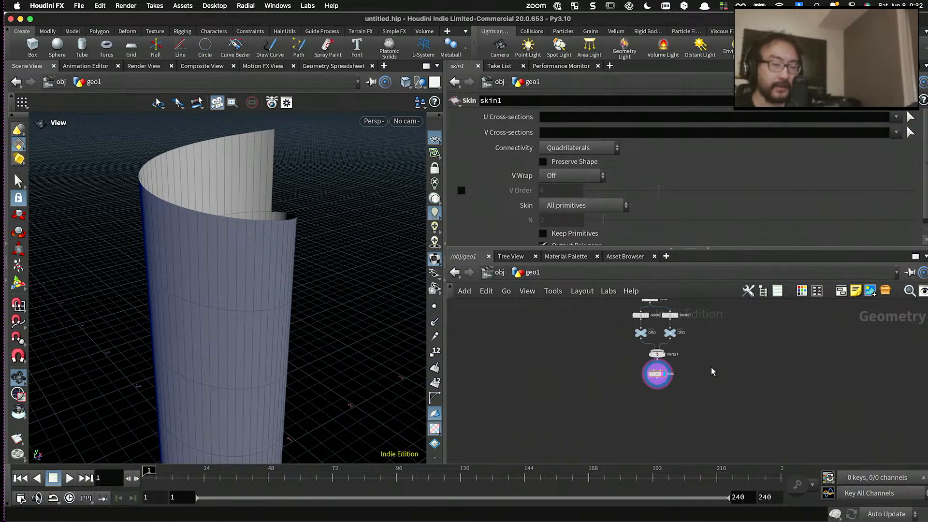
pyautogui.moveTo(690, 249); pyautogui.dragTo(691, 225)
pyautogui.scroll(-3, 707, 316)
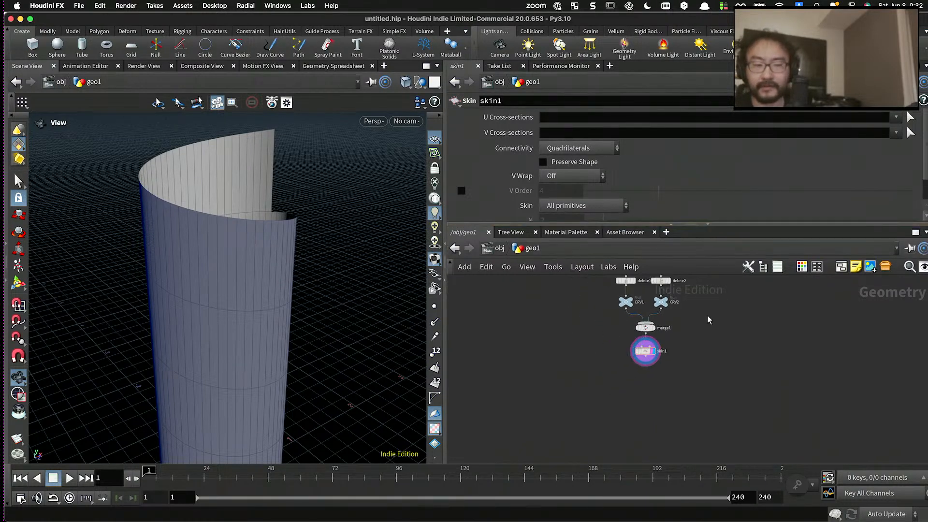
# - Add a Line node beside the CRV1 and CRV2 branches and display it
pyautogui.scroll(3, 705, 319)
pyautogui.press('Tab')
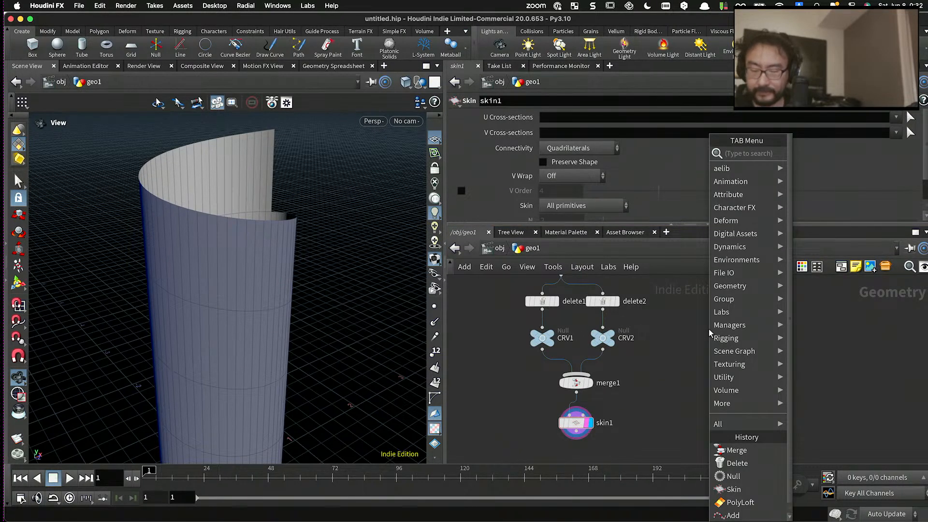
pyautogui.write('line')
pyautogui.press('Return')
pyautogui.click(747, 314)
pyautogui.scroll(2, 752, 314)
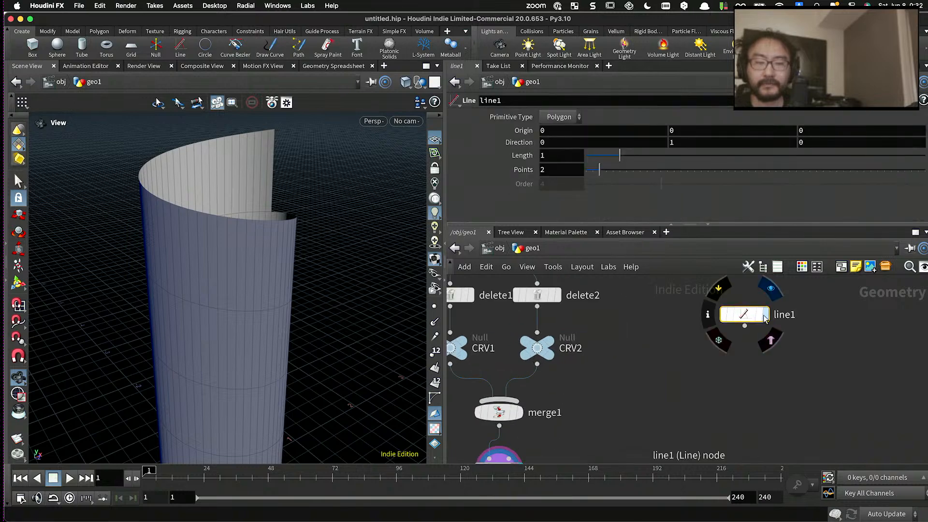
pyautogui.click(760, 316)
# - Turn on point display in the viewport and set the line's point count to 19
pyautogui.moveTo(648, 169); pyautogui.dragTo(921, 170)
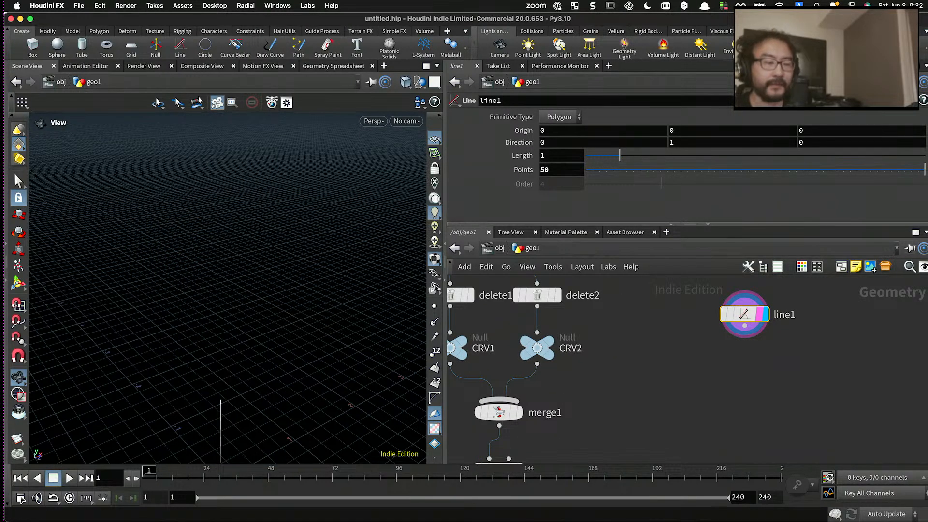
pyautogui.click(434, 307)
pyautogui.moveTo(291, 331); pyautogui.dragTo(297, 227, button='middle')
pyautogui.moveTo(297, 227); pyautogui.dragTo(307, 302, button='right')
pyautogui.moveTo(659, 170); pyautogui.dragTo(680, 170)
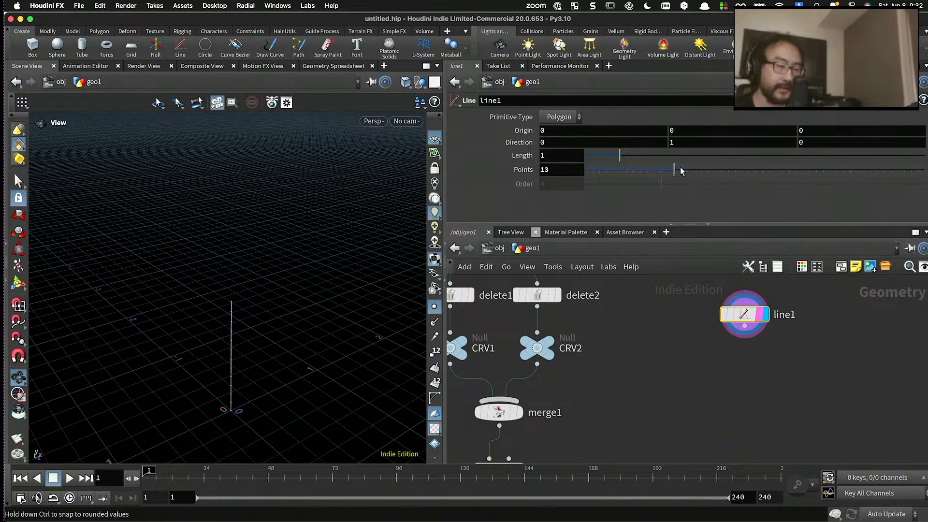
pyautogui.moveTo(277, 345); pyautogui.dragTo(269, 350, button='right')
pyautogui.click(715, 172)
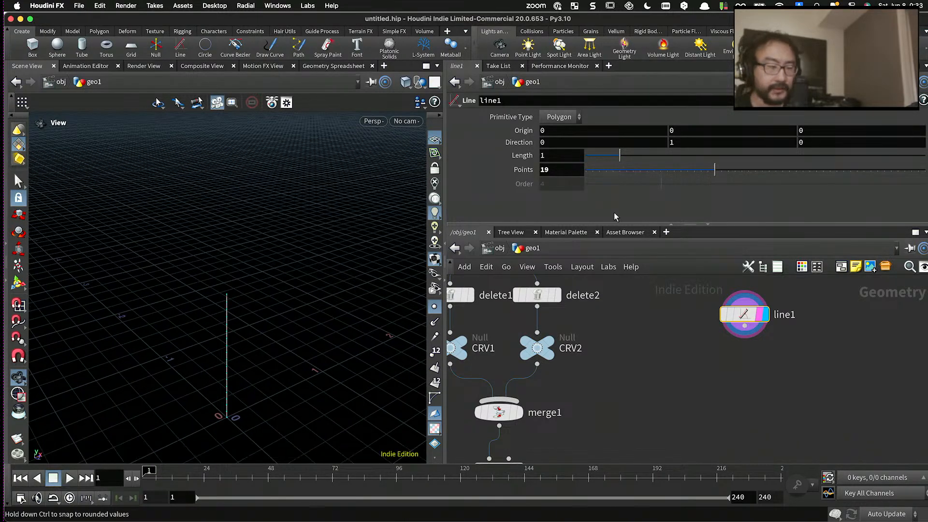
pyautogui.moveTo(328, 310); pyautogui.dragTo(336, 280, button='middle')
# - Add a Point Wrangle below line1, connect the line to its second input, and display the wrangle
pyautogui.press('Tab')
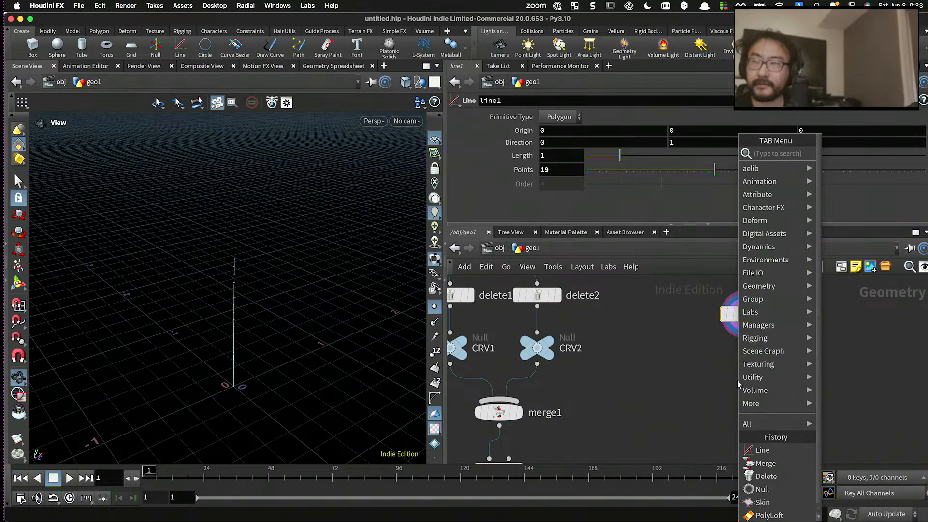
pyautogui.write('poinwra')
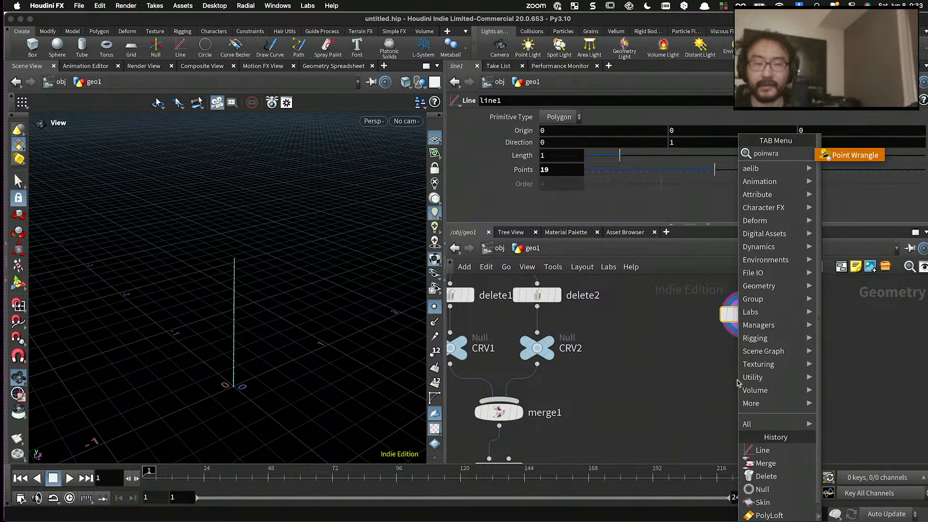
pyautogui.press('Return')
pyautogui.click(730, 380)
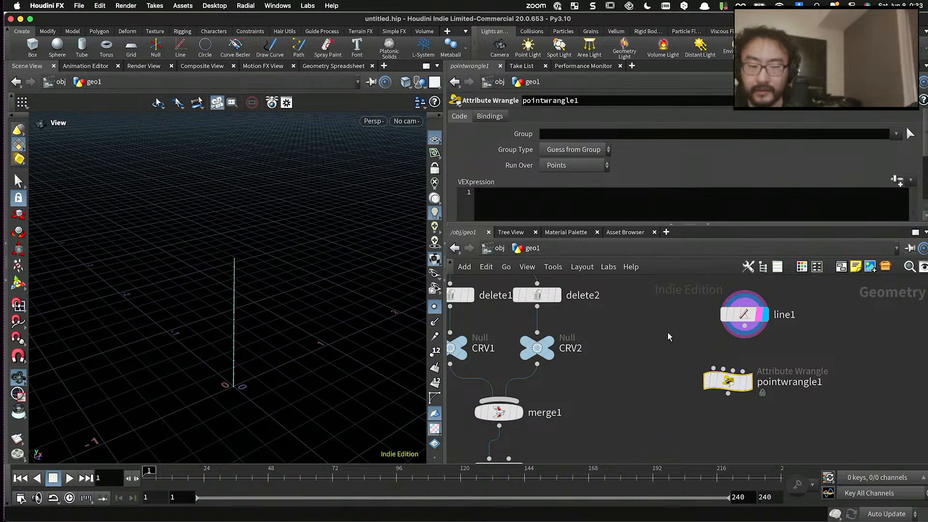
pyautogui.moveTo(745, 327); pyautogui.dragTo(724, 369)
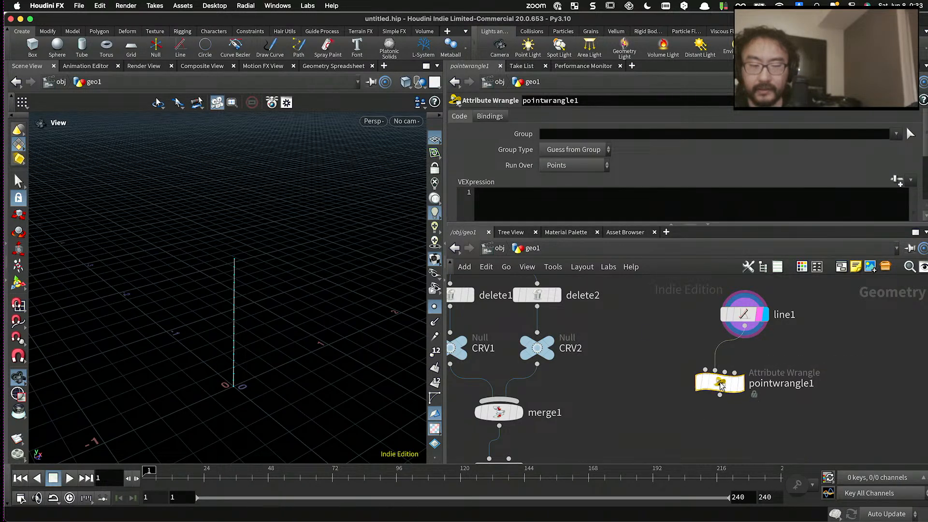
pyautogui.click(736, 386)
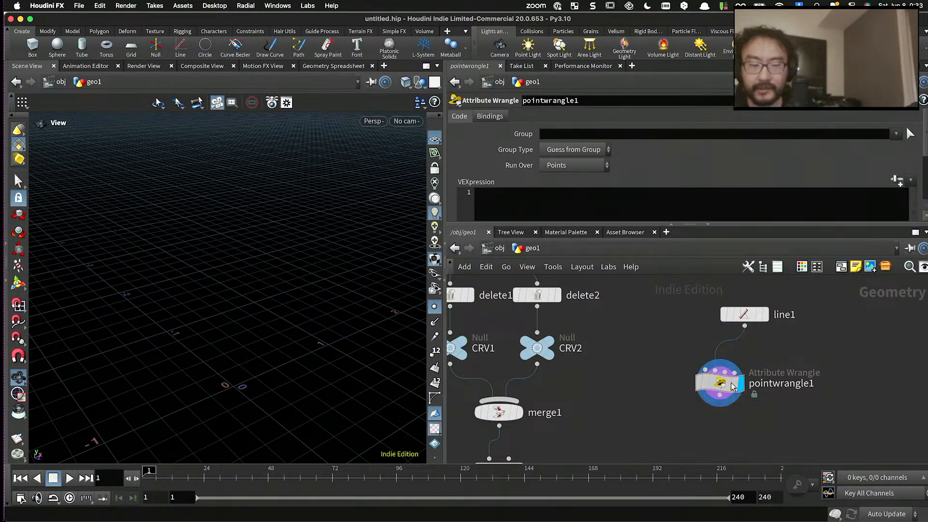
# - Set the wrangle to run over Detail (only once) and begin its code with int num = npoints(1); and a for(int i= loop
pyautogui.click(575, 166)
pyautogui.click(579, 178)
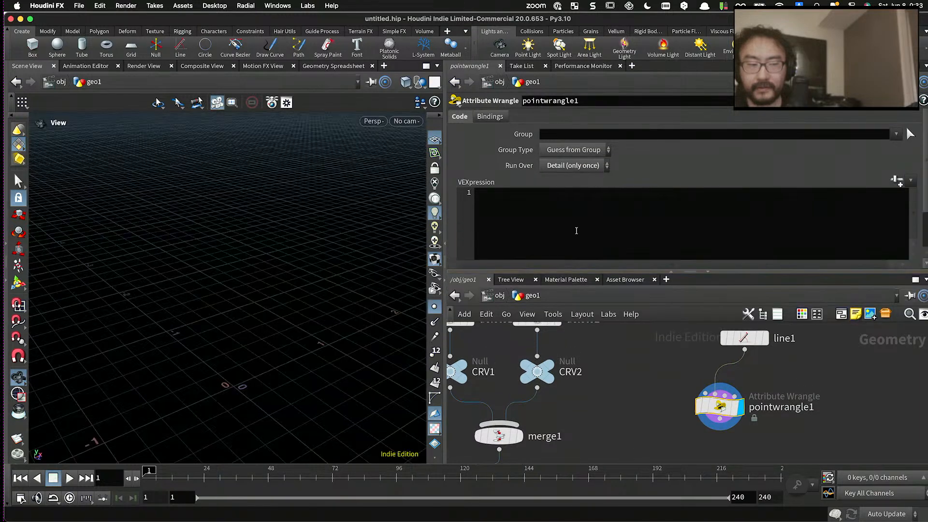
pyautogui.click(577, 231)
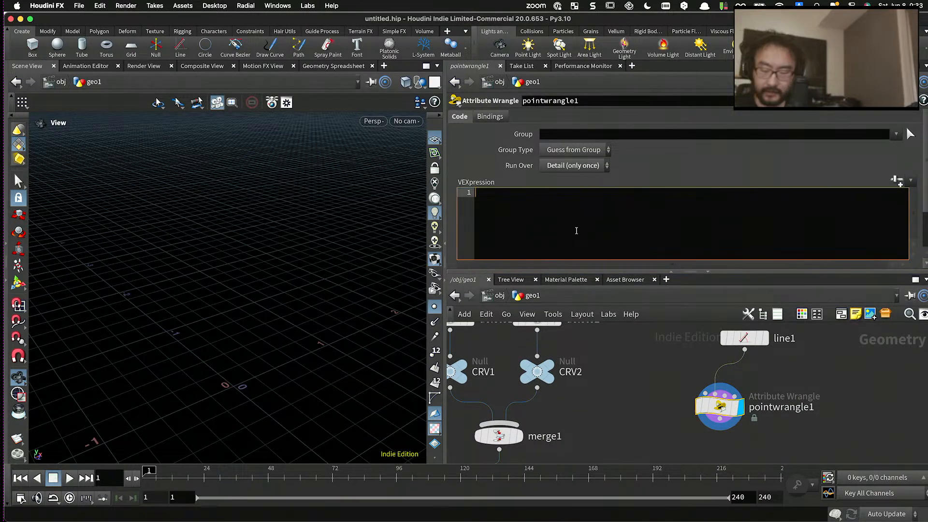
pyautogui.write('int pts')
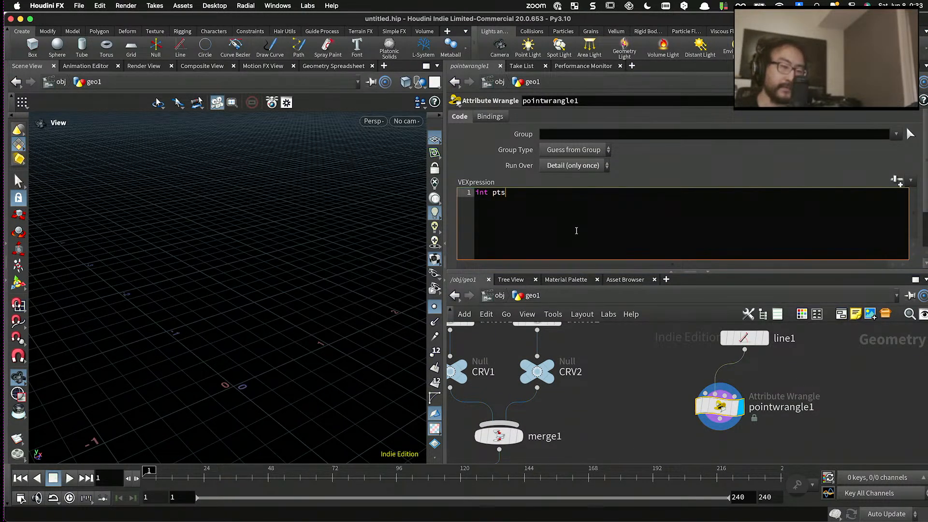
pyautogui.press('BackSpace')
pyautogui.press('BackSpace')
pyautogui.press('BackSpace')
pyautogui.write('num = ')
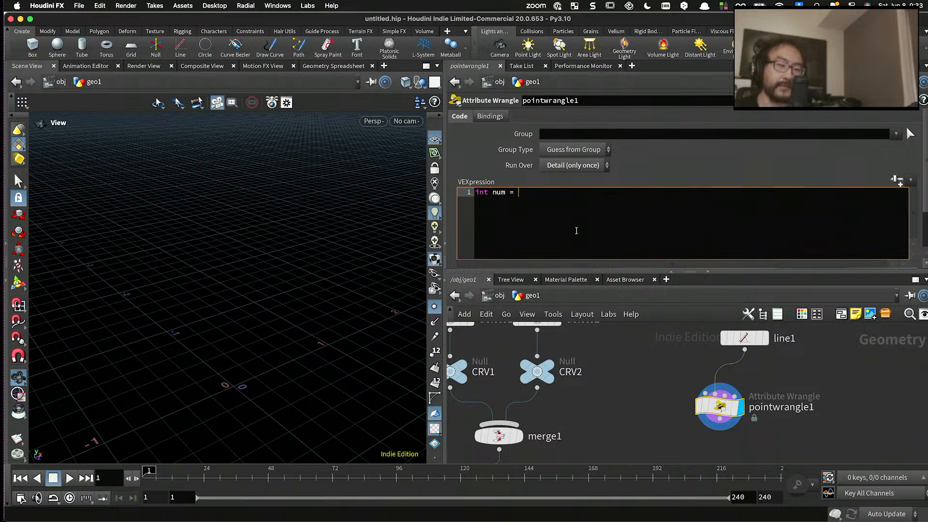
pyautogui.write('npoints(1);')
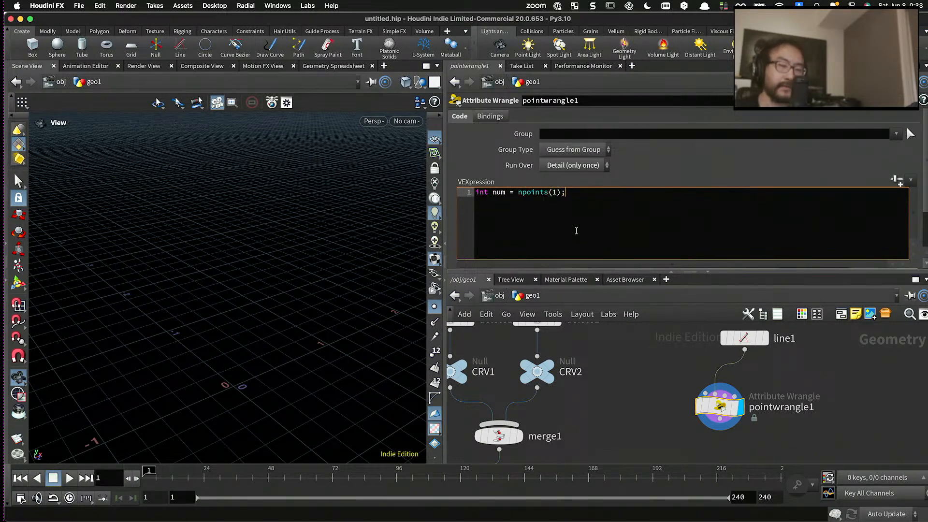
pyautogui.press('Return')
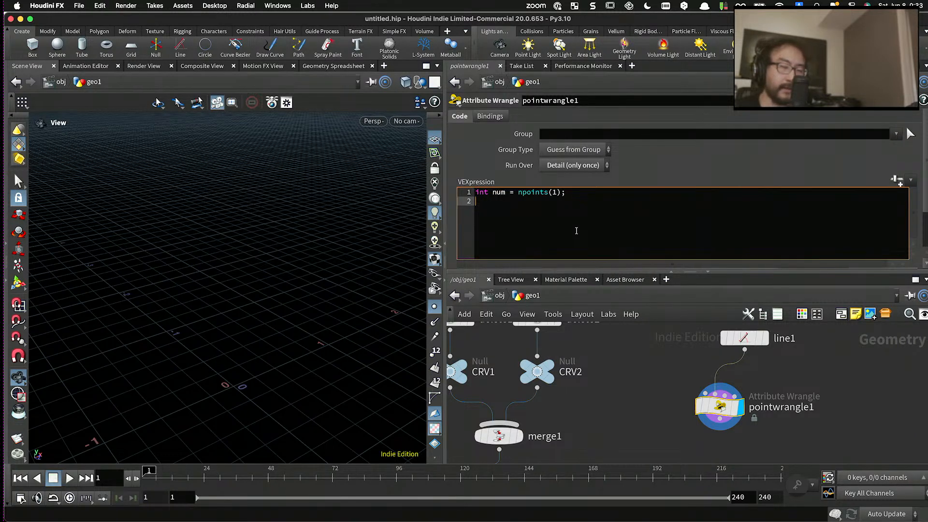
pyautogui.write('for(int i')
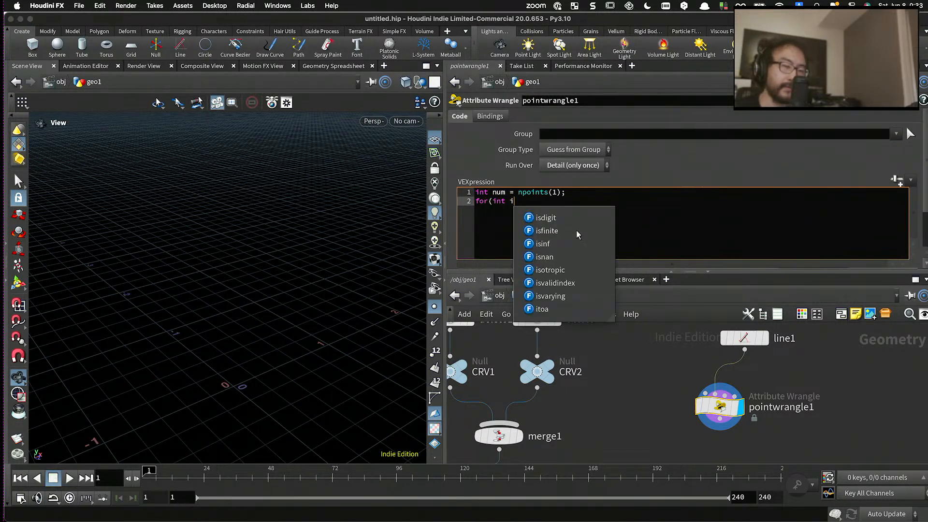
pyautogui.write('=')
# - Clear the wrangle's code and set it to run over Points
pyautogui.hotkey('ctrl', 'a')
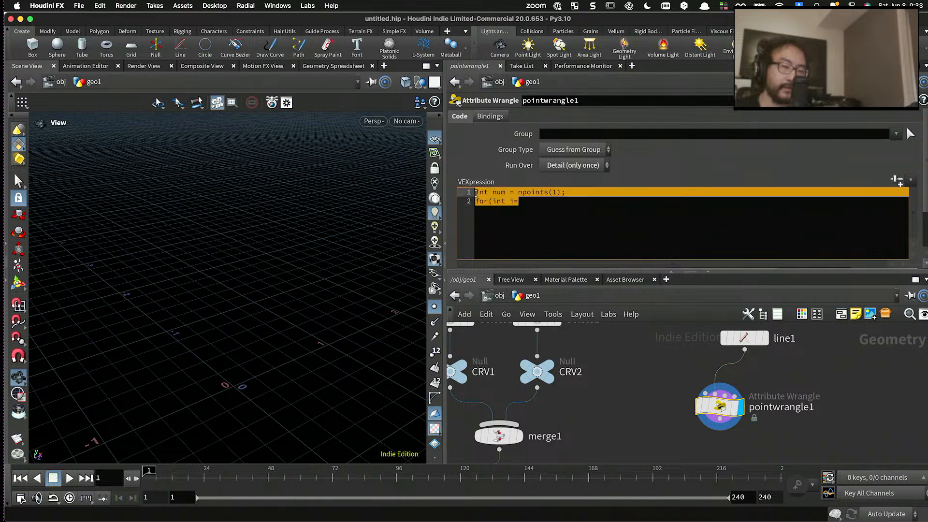
pyautogui.press('BackSpace')
pyautogui.click(572, 165)
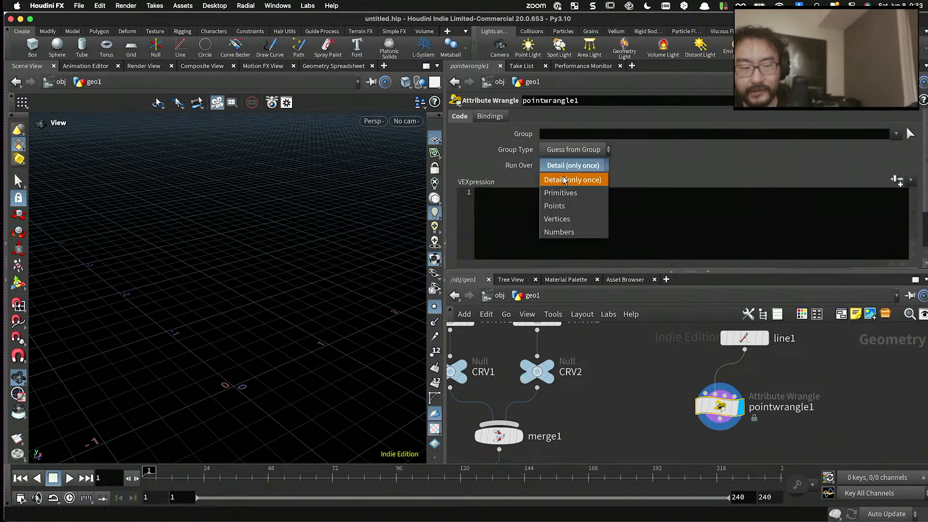
pyautogui.click(563, 205)
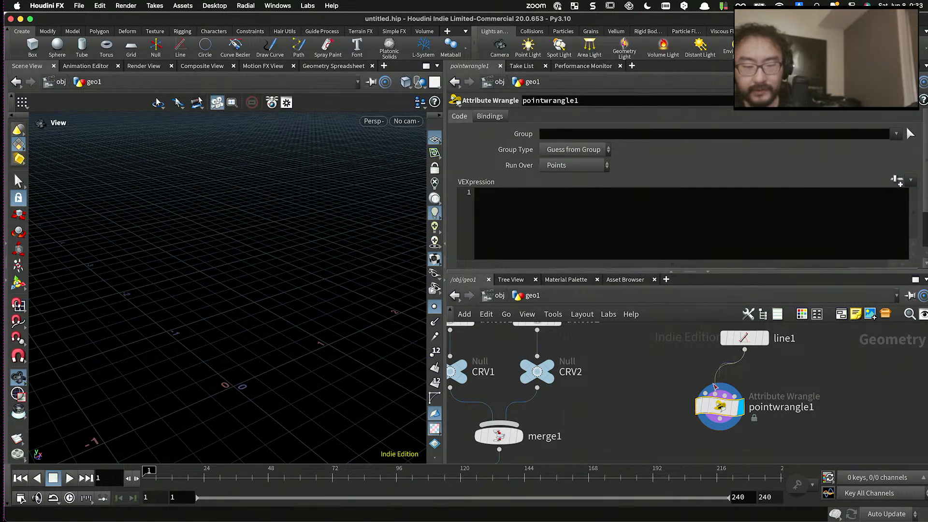
pyautogui.moveTo(744, 349); pyautogui.dragTo(709, 393)
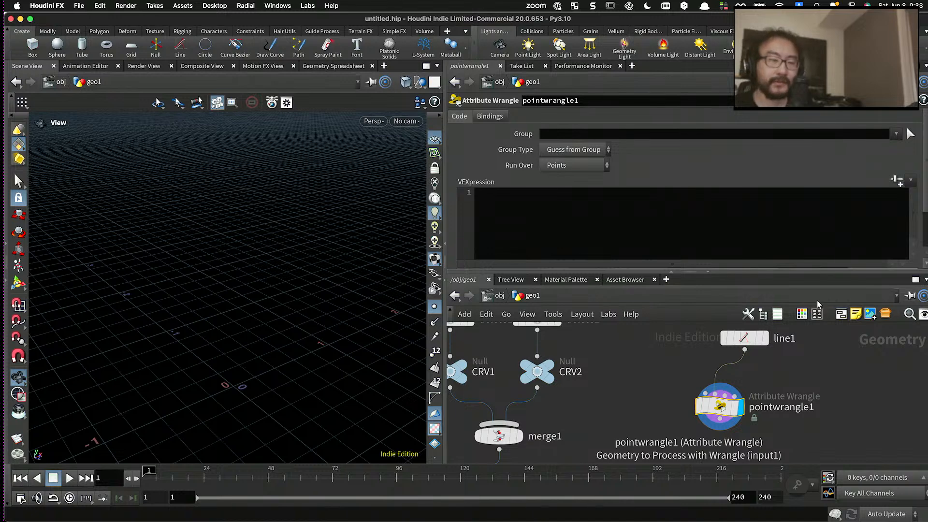
pyautogui.click(692, 232)
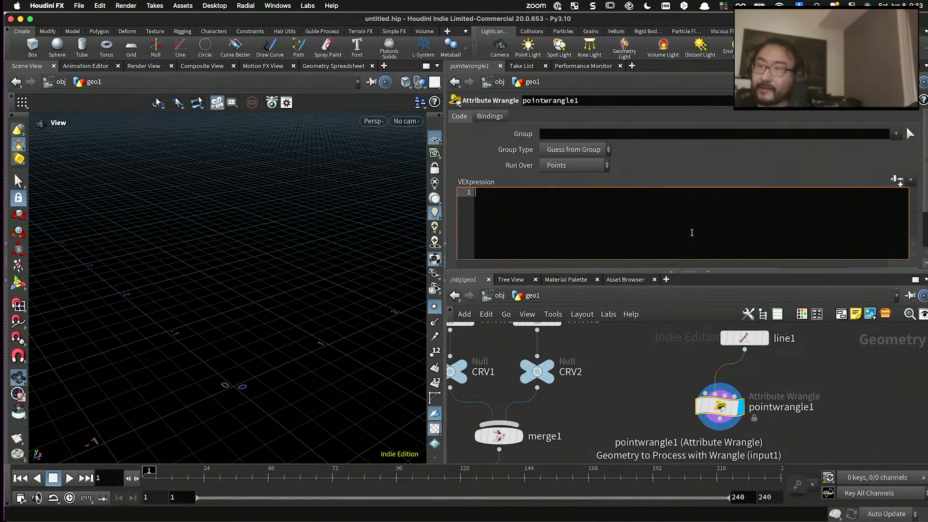
pyautogui.write('v@')
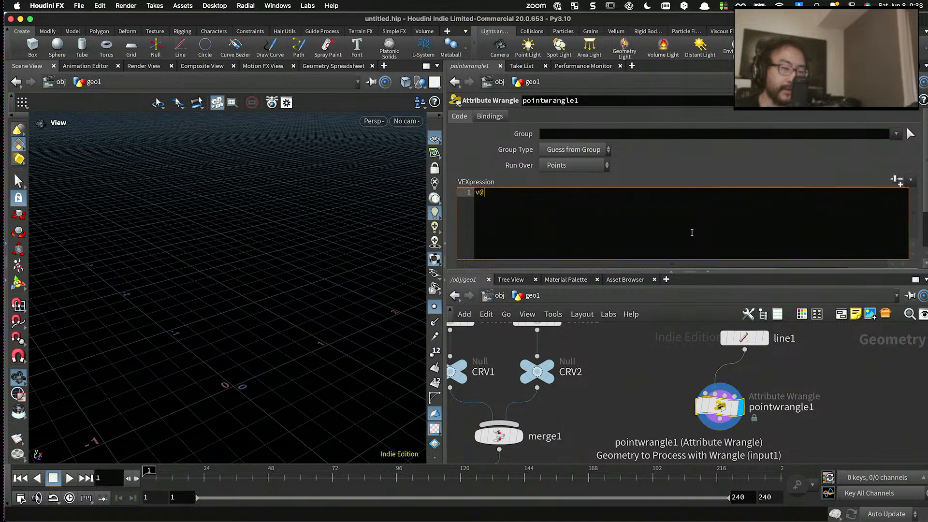
pyautogui.write('nearP')
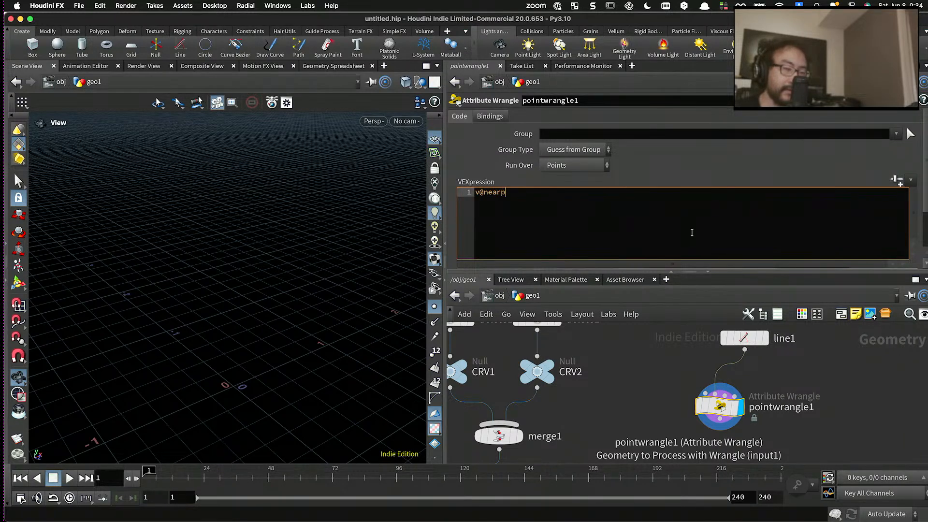
pyautogui.write('os')
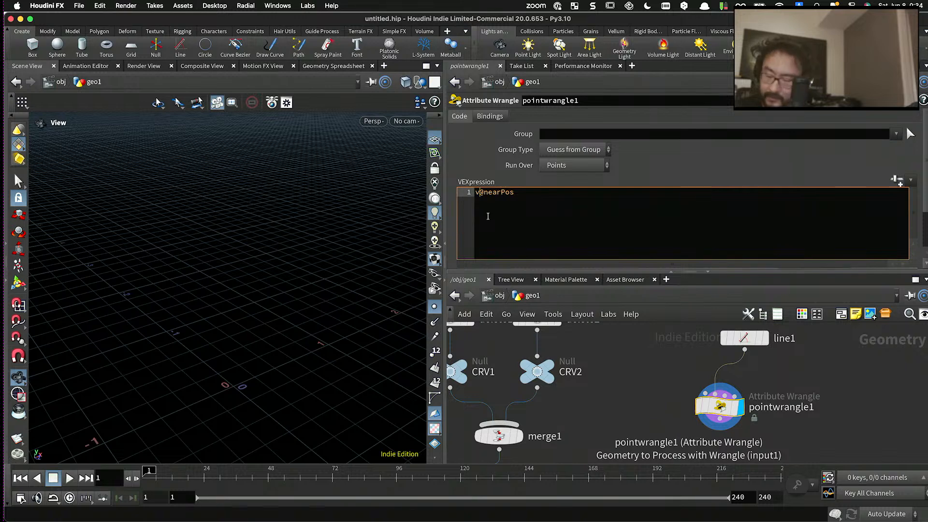
pyautogui.write('[]')
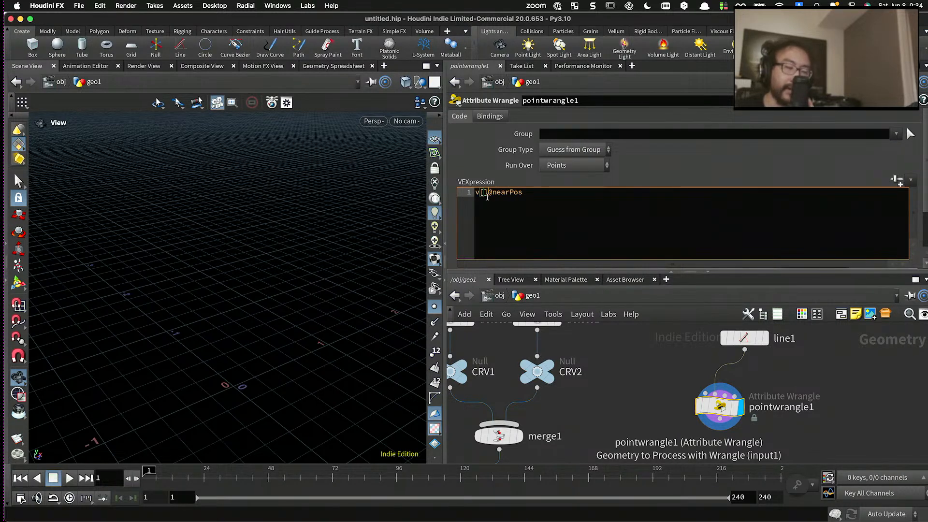
pyautogui.click(541, 194)
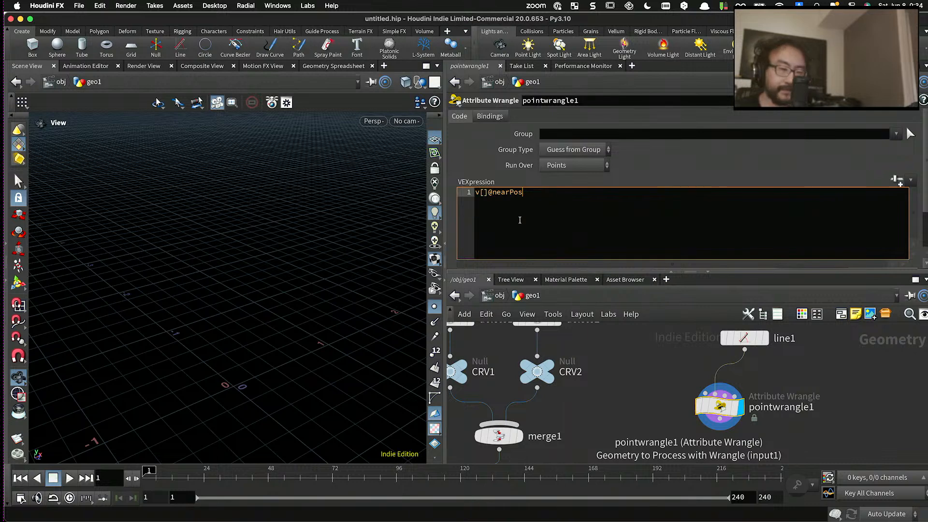
pyautogui.moveTo(527, 195); pyautogui.dragTo(460, 183)
pyautogui.click(533, 213)
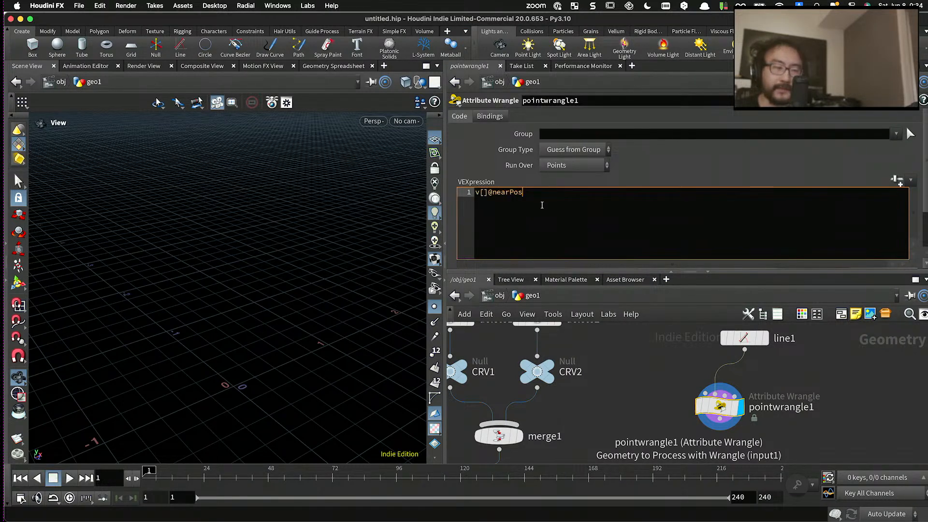
pyautogui.click(649, 403)
# - Display skin1 and examine the points along the skinned spiral's turns and upper end
pyautogui.scroll(-5, 650, 401)
pyautogui.moveTo(662, 396); pyautogui.dragTo(754, 359, button='middle')
pyautogui.scroll(3, 674, 411)
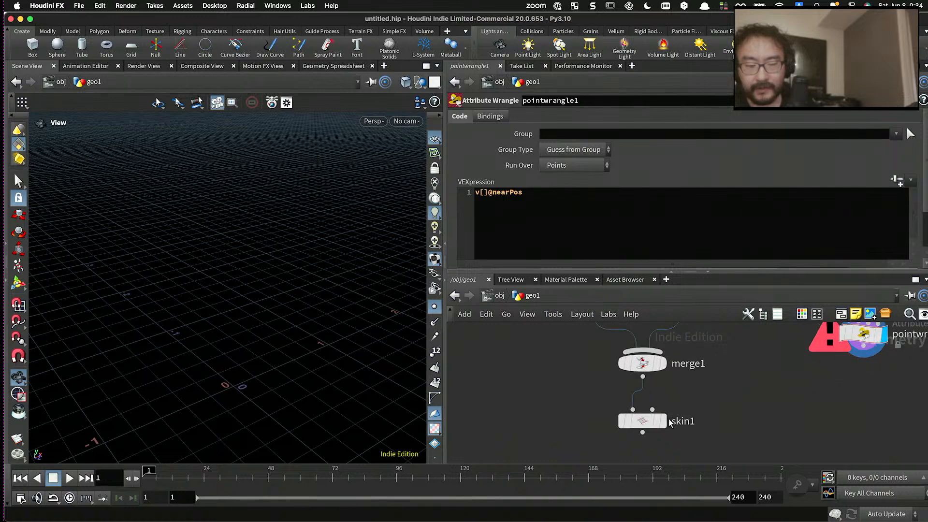
pyautogui.click(661, 423)
pyautogui.scroll(-4, 651, 421)
pyautogui.click(650, 421)
pyautogui.scroll(-5, 343, 298)
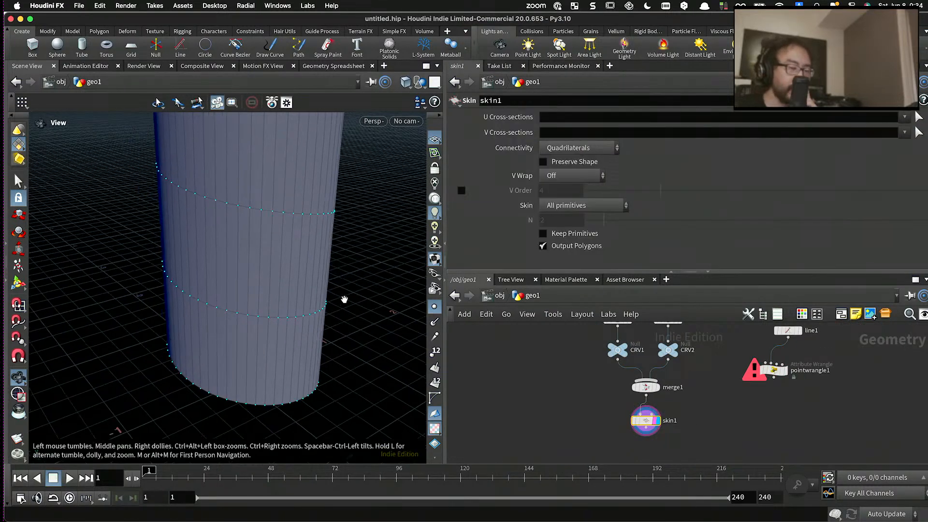
pyautogui.moveTo(342, 297); pyautogui.dragTo(273, 250)
pyautogui.moveTo(276, 174); pyautogui.dragTo(256, 154)
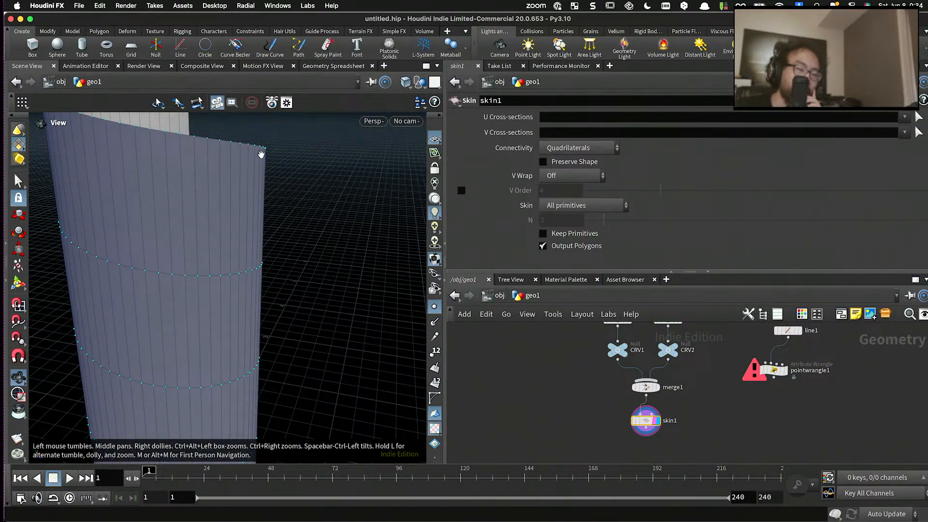
# - Detach skin1 from merge1, move it aside, and display the merged spiral curves from a lower angle
pyautogui.scroll(3, 646, 415)
pyautogui.moveTo(631, 419); pyautogui.dragTo(723, 411)
pyautogui.click(667, 366)
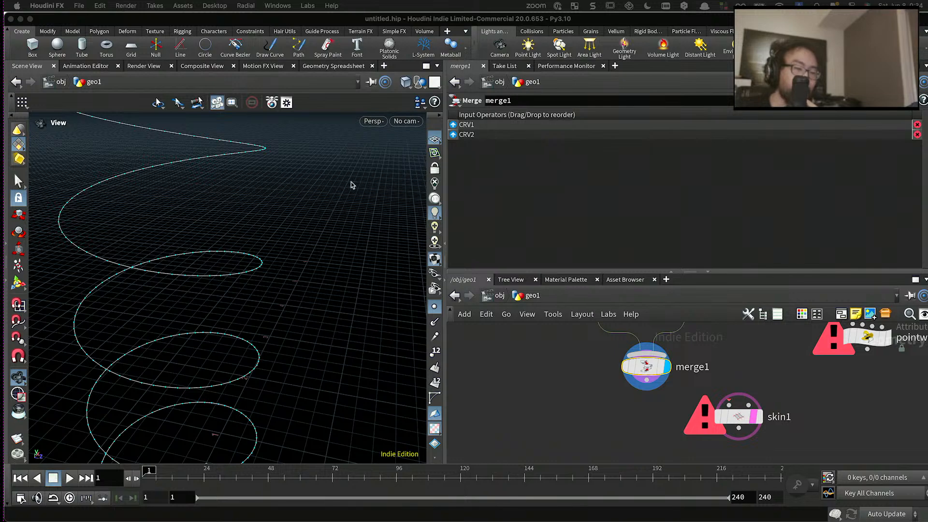
pyautogui.moveTo(353, 182); pyautogui.dragTo(270, 166)
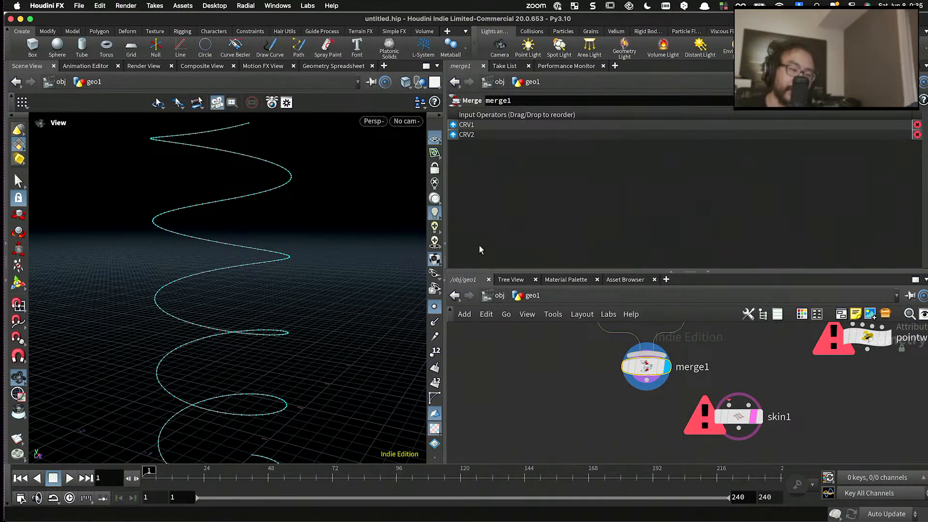
# - Enlarge the network editor pane and frame the area around merge1 and skin1
pyautogui.moveTo(602, 271); pyautogui.dragTo(601, 217)
pyautogui.scroll(-5, 575, 321)
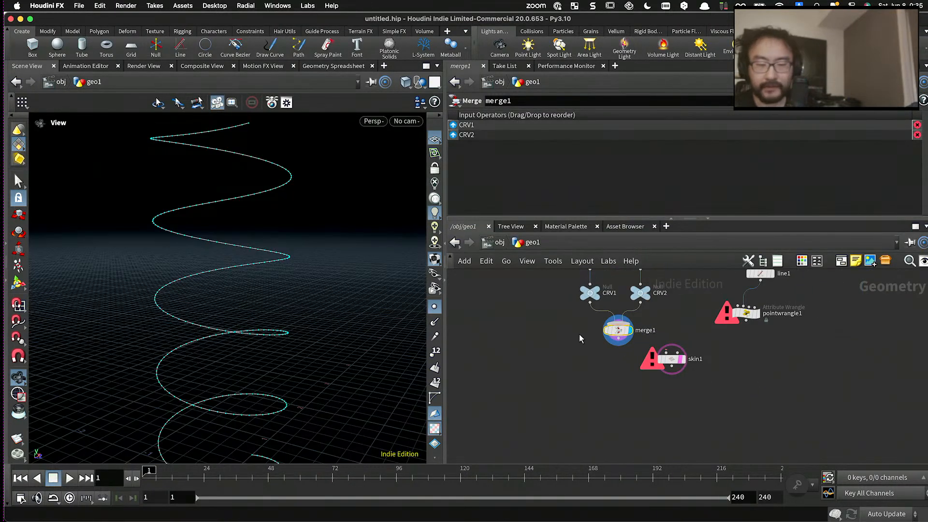
pyautogui.scroll(3, 579, 334)
pyautogui.moveTo(599, 346); pyautogui.dragTo(570, 342, button='middle')
pyautogui.scroll(2, 651, 346)
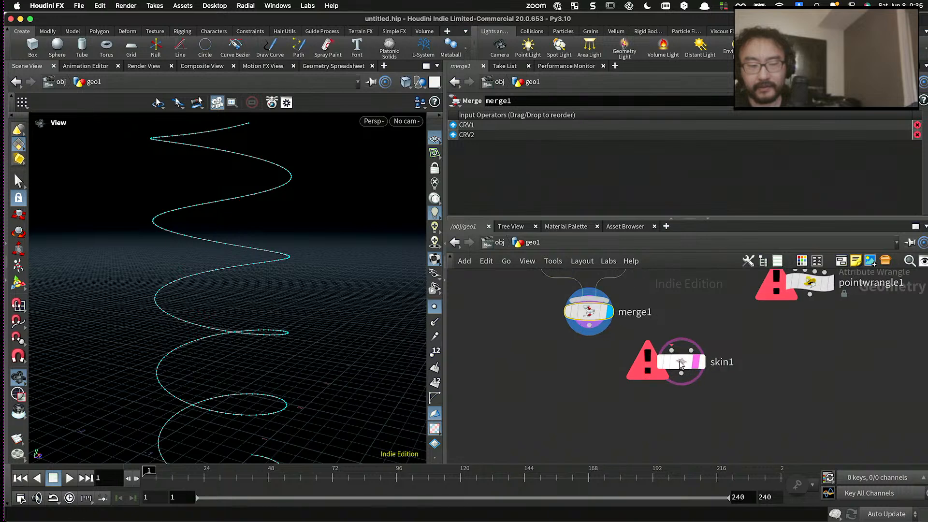
# - Move skin1 further aside and add a Point Wrangle node below the CRV1 and CRV2 nulls
pyautogui.moveTo(680, 362); pyautogui.dragTo(724, 345)
pyautogui.press('Tab')
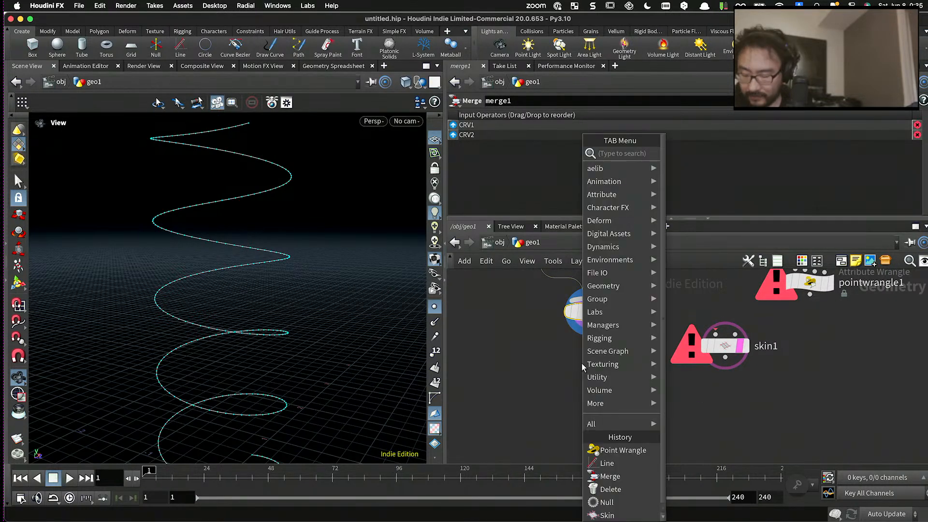
pyautogui.write('poin')
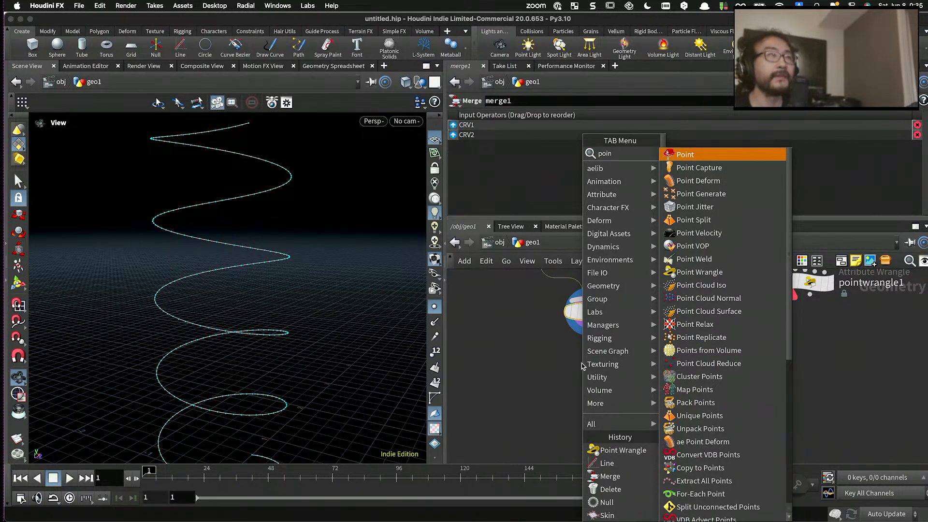
pyautogui.write('t wr')
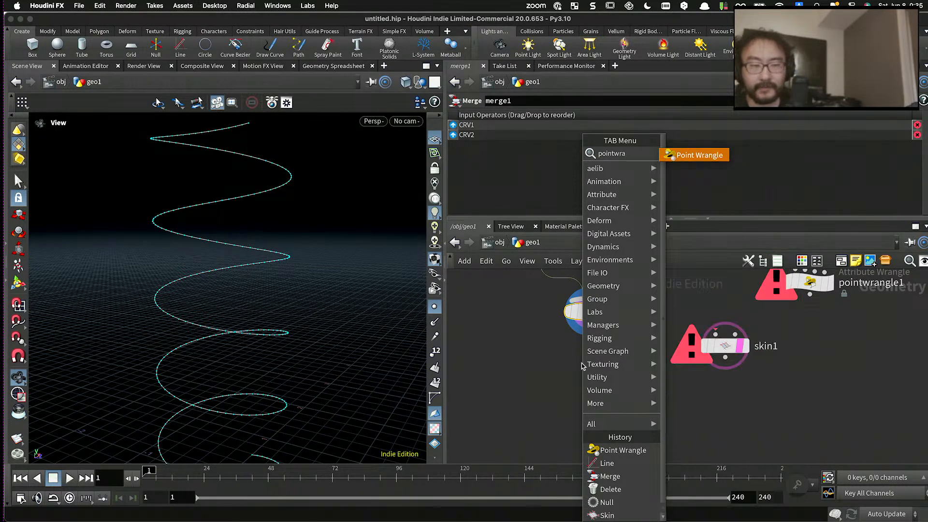
pyautogui.press('Return')
pyautogui.click(581, 363)
pyautogui.moveTo(600, 319); pyautogui.dragTo(667, 417)
pyautogui.scroll(-4, 602, 326)
pyautogui.scroll(4, 600, 350)
pyautogui.moveTo(600, 353); pyautogui.dragTo(623, 403, button='middle')
pyautogui.moveTo(622, 403); pyautogui.dragTo(626, 369)
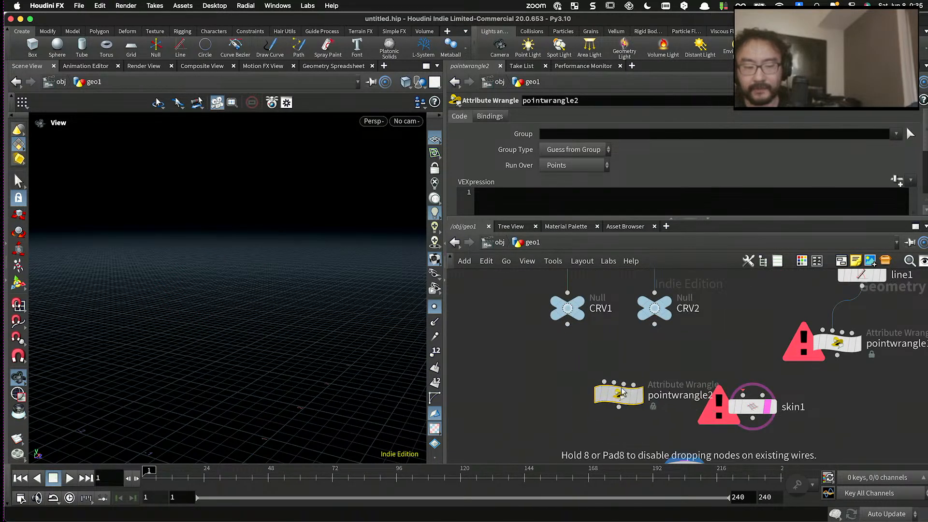
# - Connect CRV1 to the new wrangle's first input and CRV2 to its second, and display the wrangle
pyautogui.moveTo(568, 324); pyautogui.dragTo(619, 374)
pyautogui.click(650, 347)
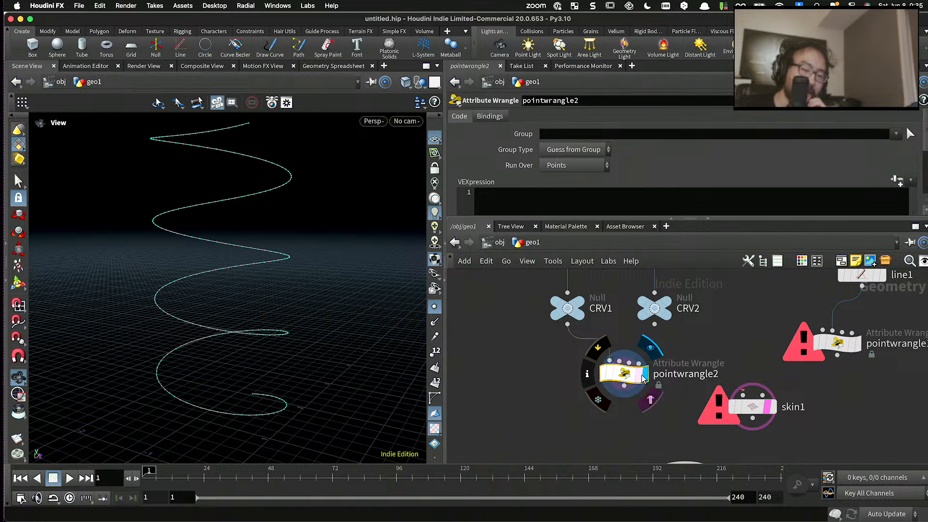
pyautogui.moveTo(655, 325); pyautogui.dragTo(620, 362)
pyautogui.moveTo(625, 374); pyautogui.dragTo(617, 379)
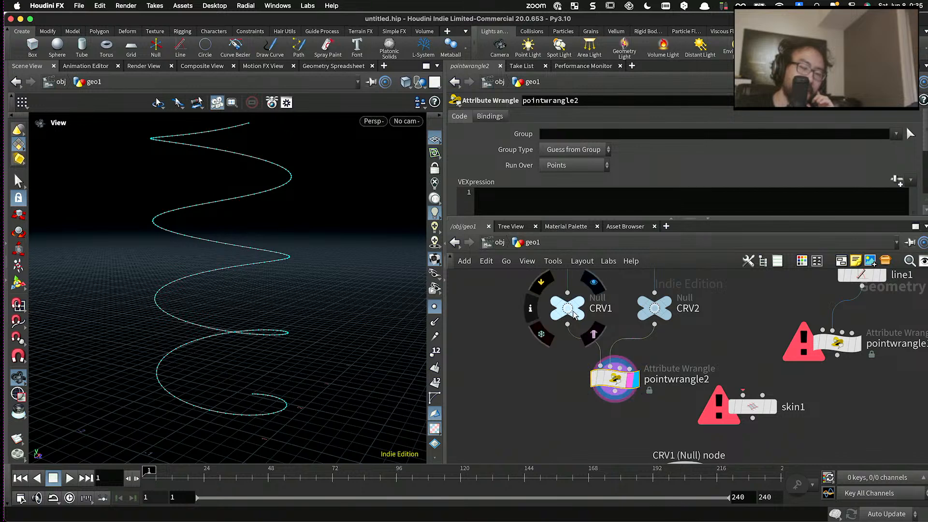
# - Rename the wrangle fed by CRV1 and CRV2 to connection
pyautogui.moveTo(575, 314); pyautogui.dragTo(601, 289, button='middle')
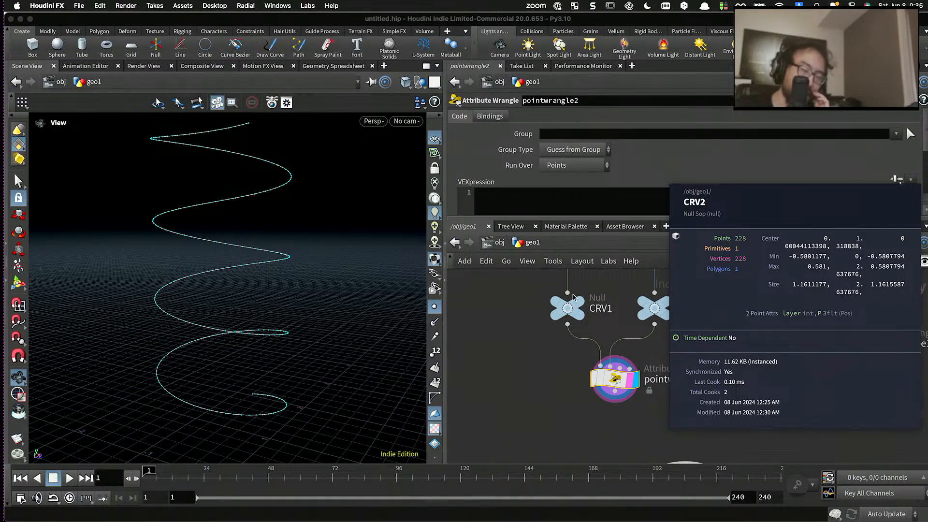
pyautogui.scroll(-2, 594, 351)
pyautogui.moveTo(556, 314); pyautogui.dragTo(640, 279, button='middle')
pyautogui.scroll(2, 613, 330)
pyautogui.scroll(-1, 578, 348)
pyautogui.moveTo(634, 334); pyautogui.dragTo(693, 282, button='middle')
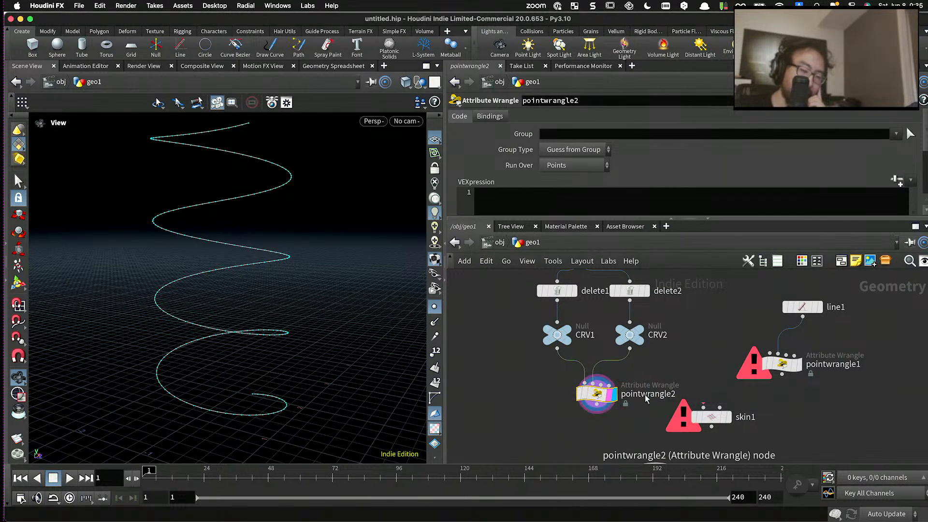
pyautogui.doubleClick(646, 395)
pyautogui.write('co')
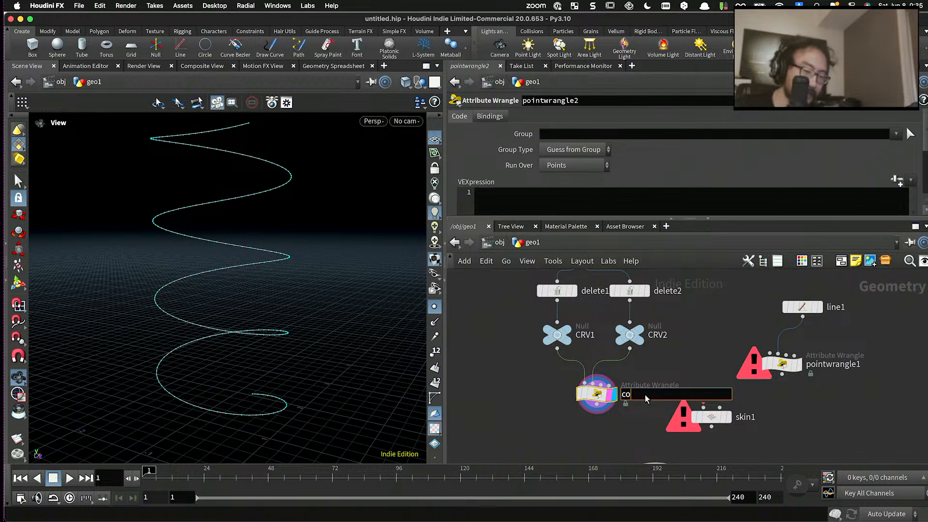
pyautogui.write('nnection')
pyautogui.press('Return')
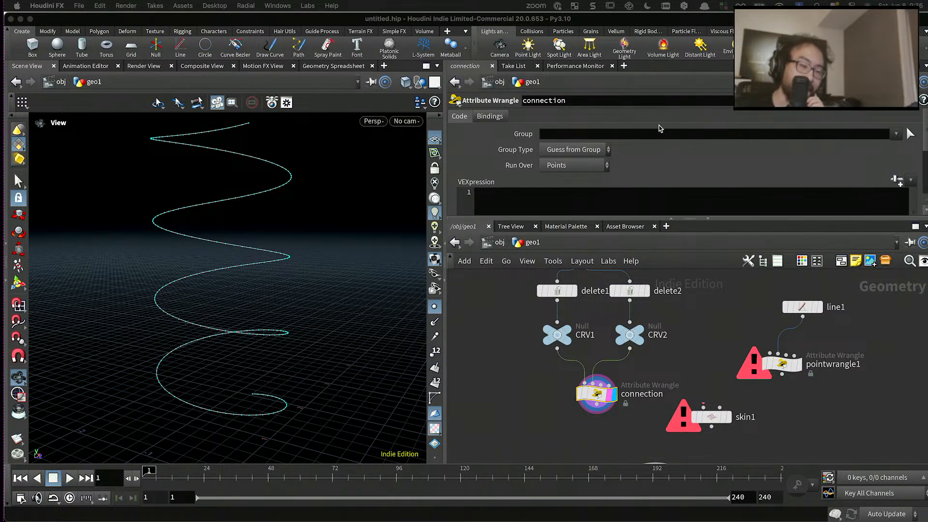
# - Enlarge the parameter pane and start a vector declaration in the connection wrangle's VEXpression
pyautogui.click(567, 216)
pyautogui.moveTo(567, 218); pyautogui.dragTo(559, 259)
pyautogui.click(559, 216)
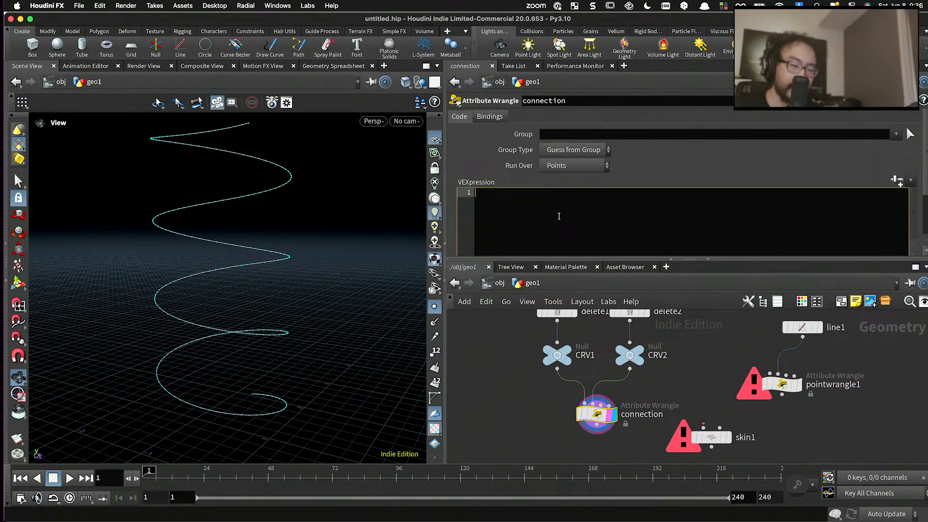
pyautogui.write('vector')
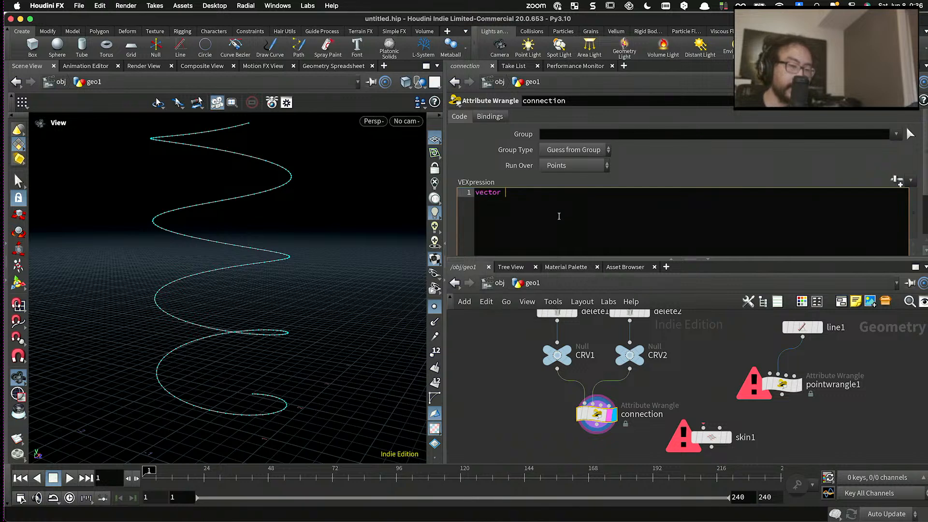
pyautogui.scroll(2, 586, 347)
pyautogui.click(552, 358)
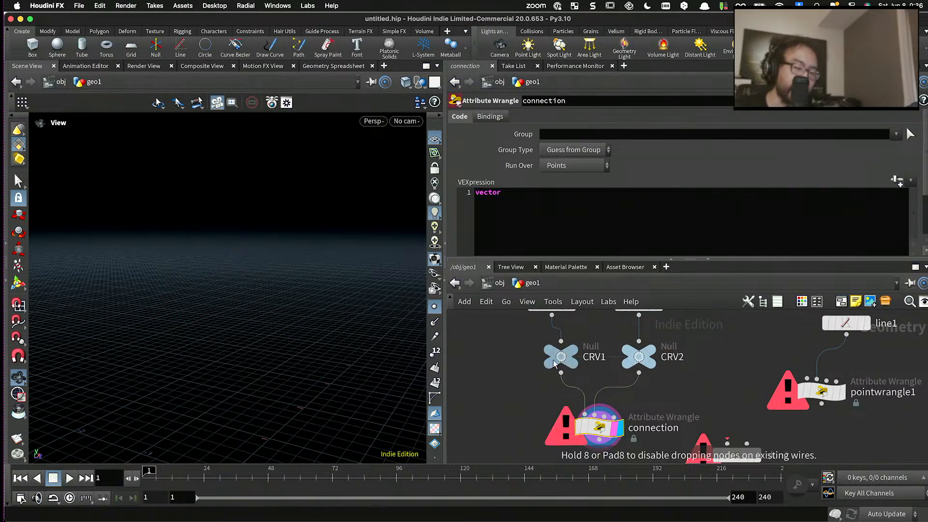
pyautogui.moveTo(645, 364)
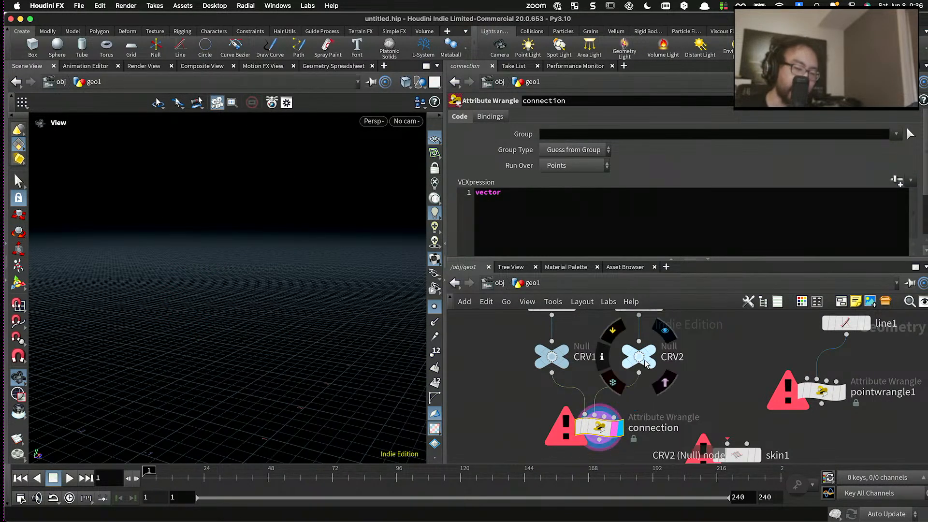
pyautogui.moveTo(644, 360)
pyautogui.mouseDown()
pyautogui.moveTo(667, 352)
pyautogui.moveTo(643, 355)
pyautogui.mouseUp()
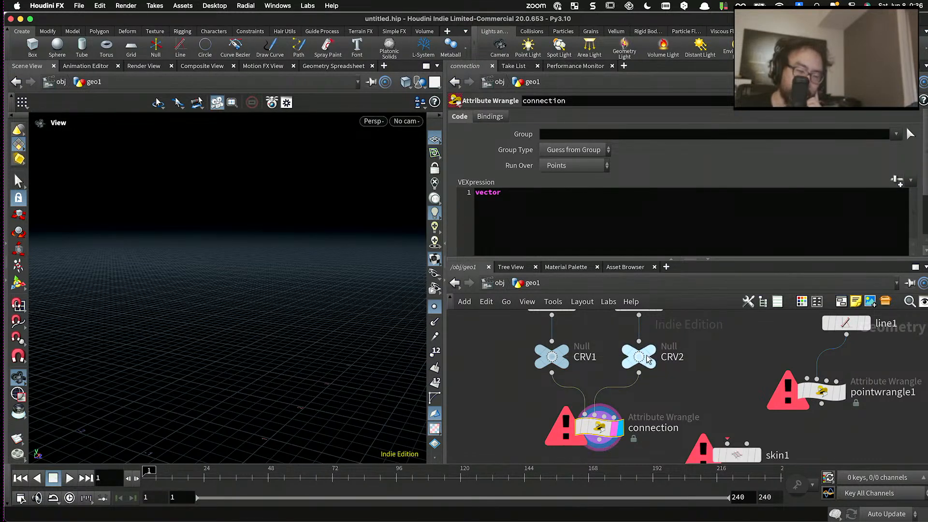
pyautogui.click(596, 244)
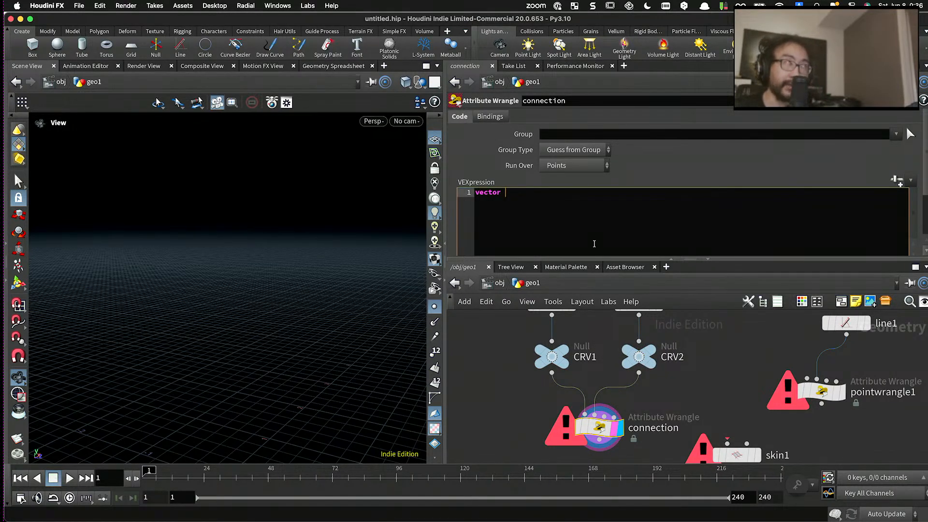
pyautogui.write('vector tp')
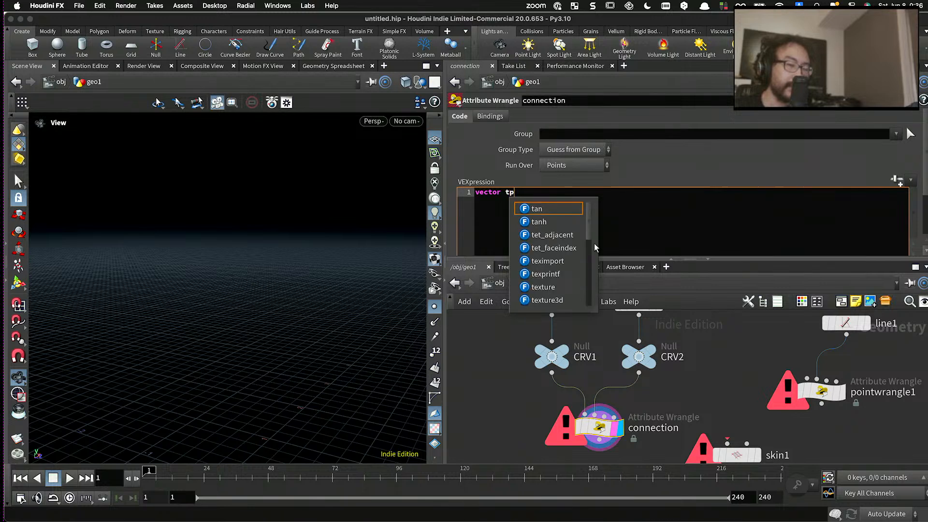
pyautogui.write('os = point(*1')
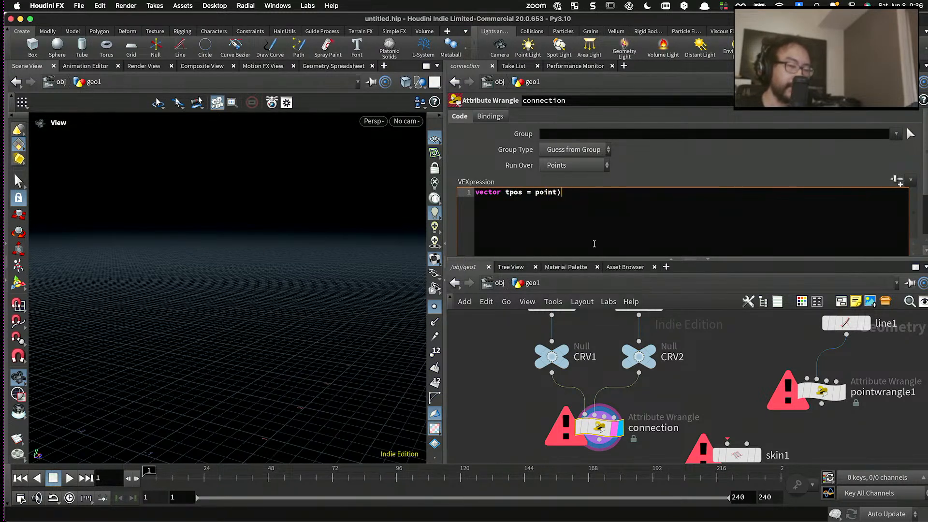
pyautogui.press('BackSpace')
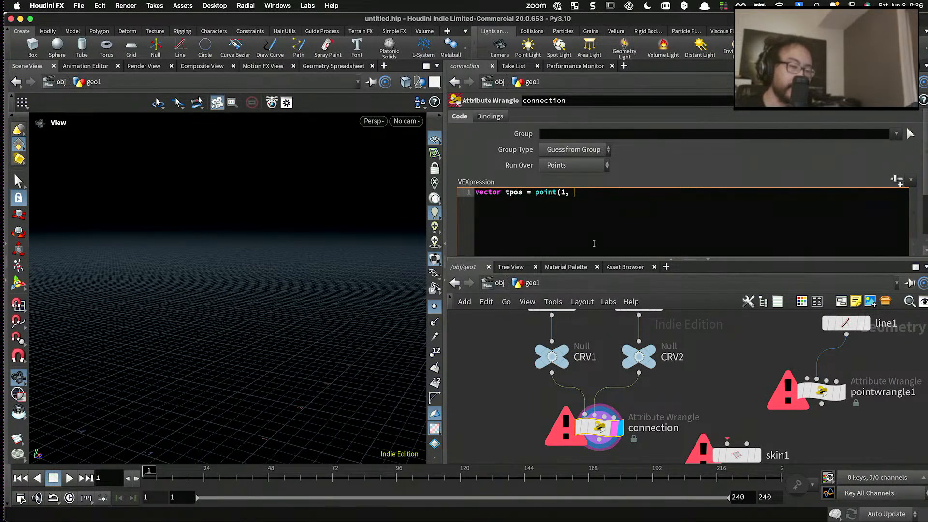
pyautogui.write('"P", @ptnu')
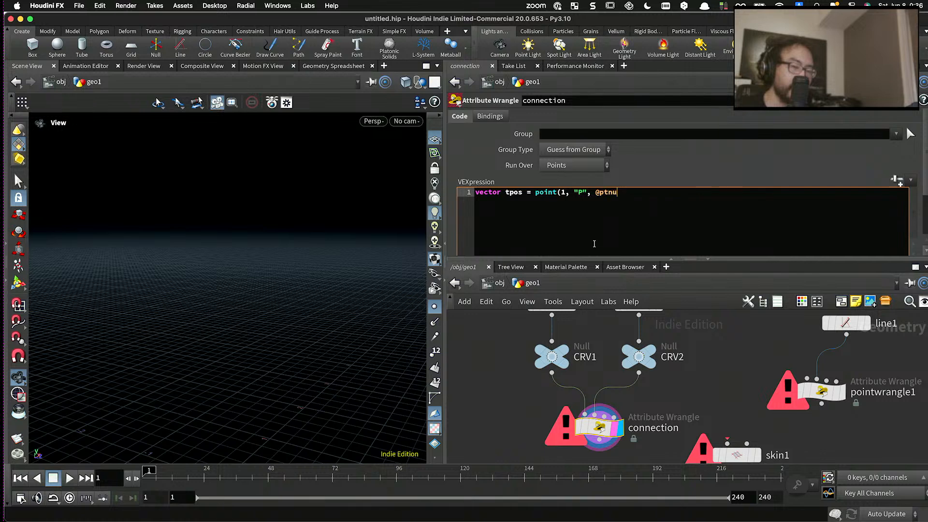
pyautogui.press('BackSpace')
pyautogui.press('BackSpace')
pyautogui.press('BackSpace')
pyautogui.press('BackSpace')
pyautogui.write('ptnum);')
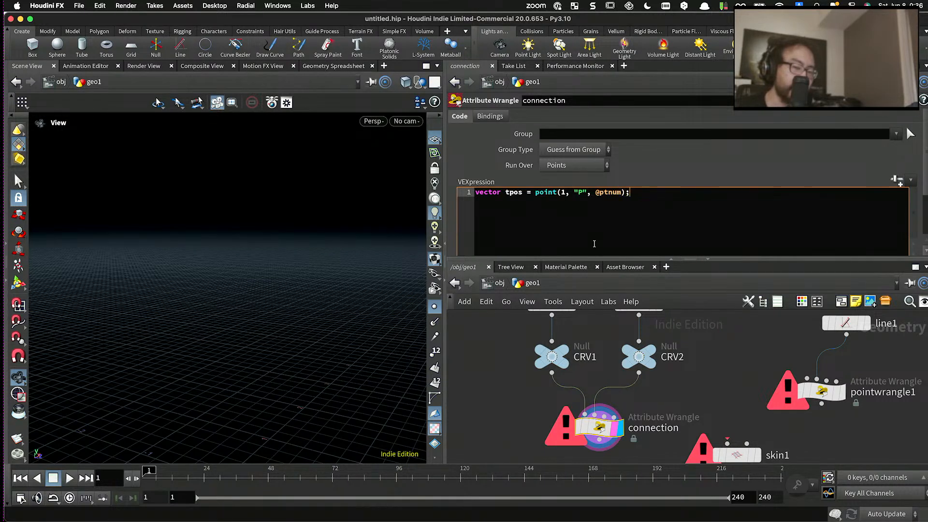
pyautogui.click(515, 359)
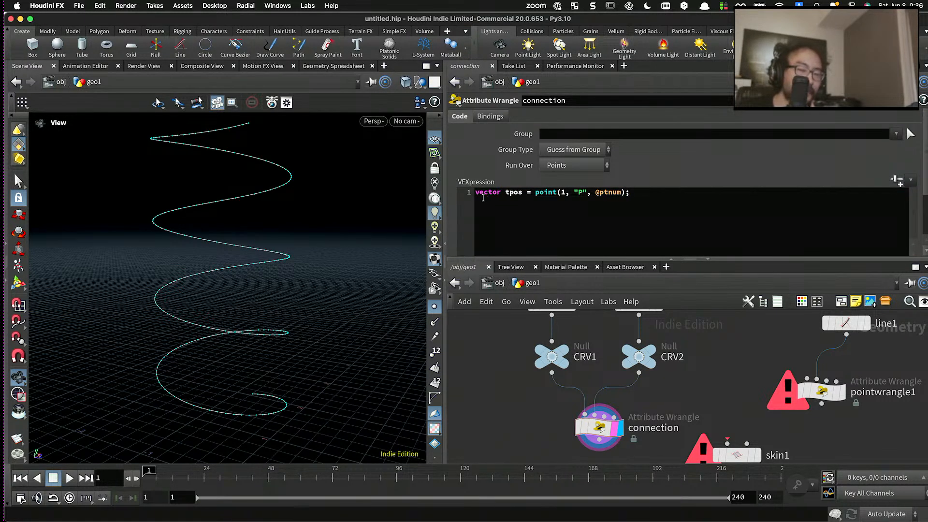
# - Insert the line vector spos = @P; above the tpos declaration
pyautogui.click(484, 216)
pyautogui.press('Return')
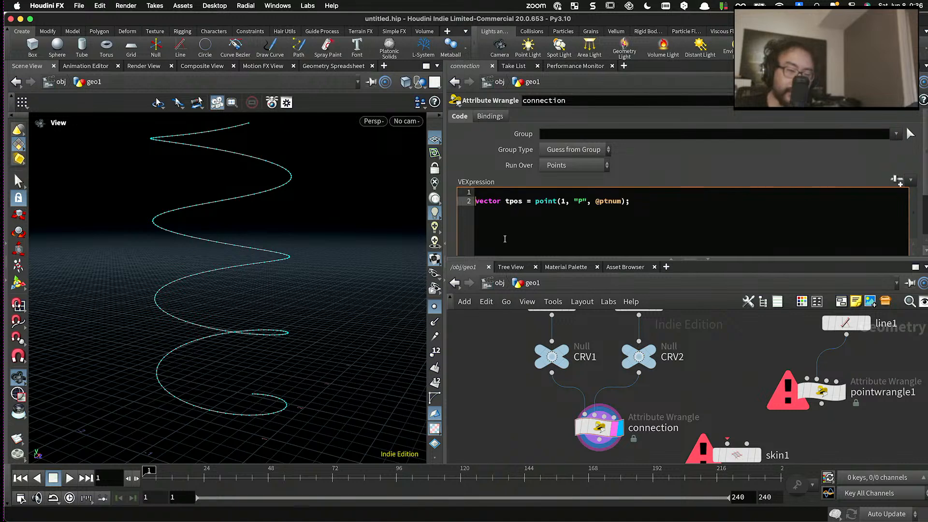
pyautogui.press('Up')
pyautogui.write('vector')
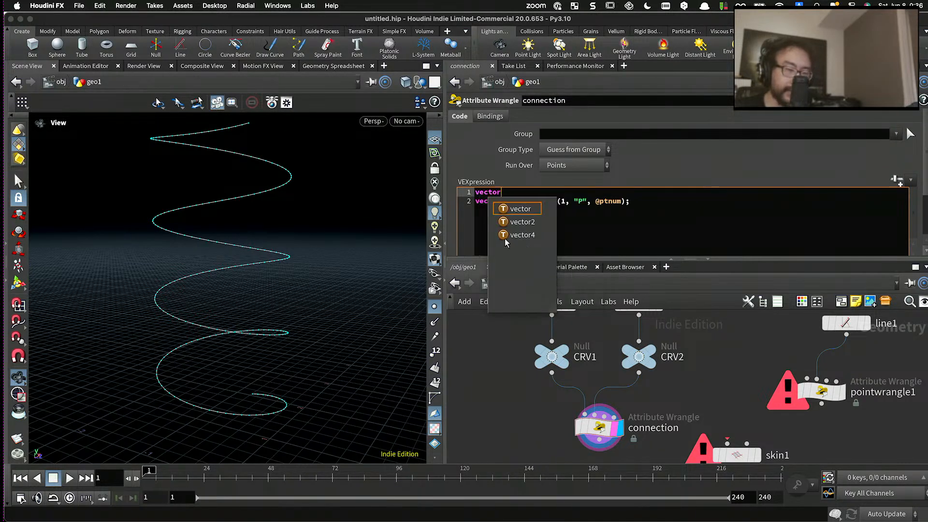
pyautogui.write(' spos = @')
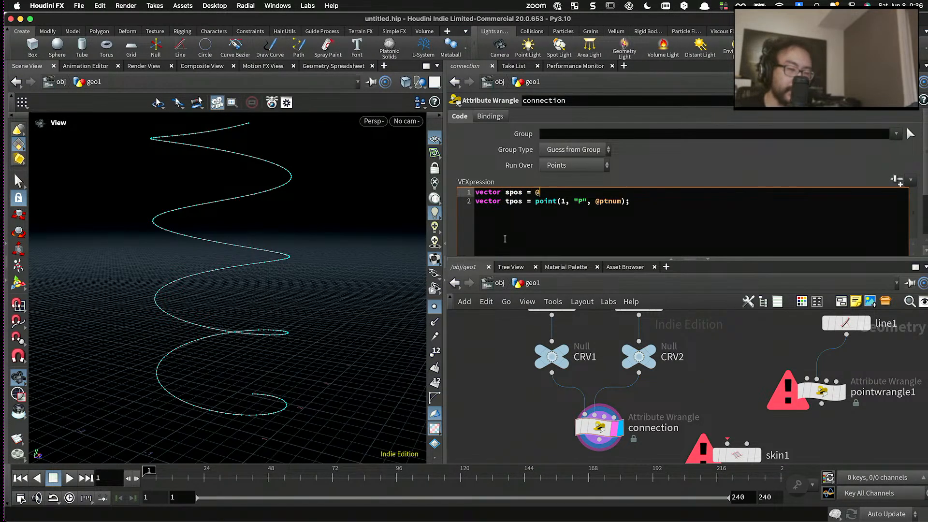
pyautogui.write('P;')
pyautogui.press('Down')
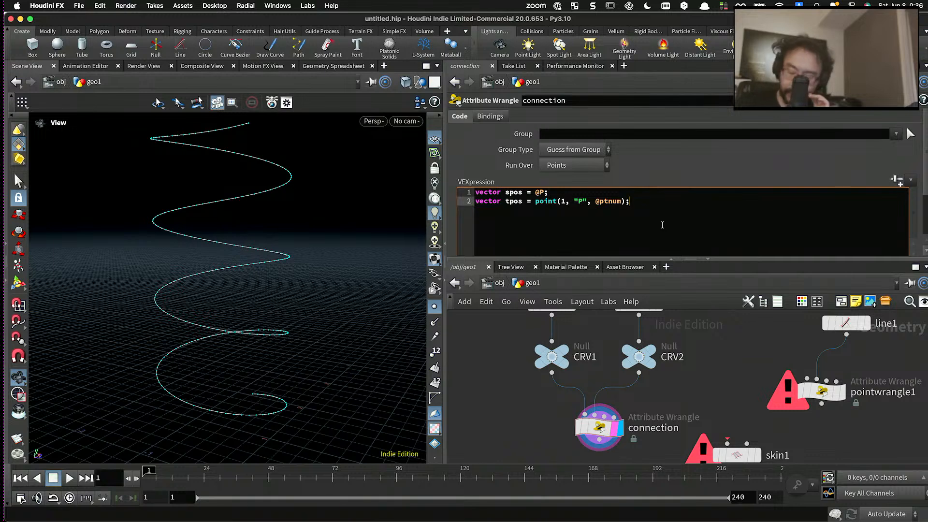
# - Add int tpt = addpoint(0, tpos); below the position variables, separated by a blank line
pyautogui.press('Return')
pyautogui.press('Return')
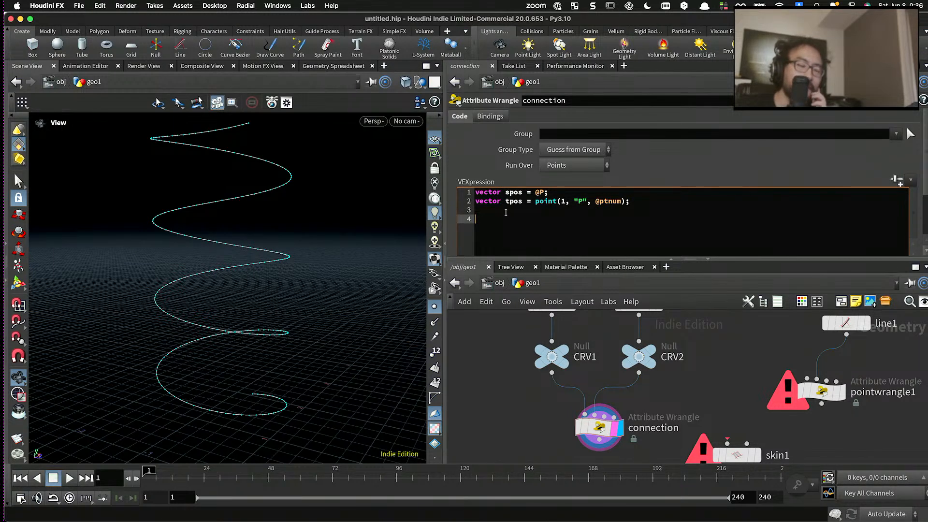
pyautogui.doubleClick(516, 193)
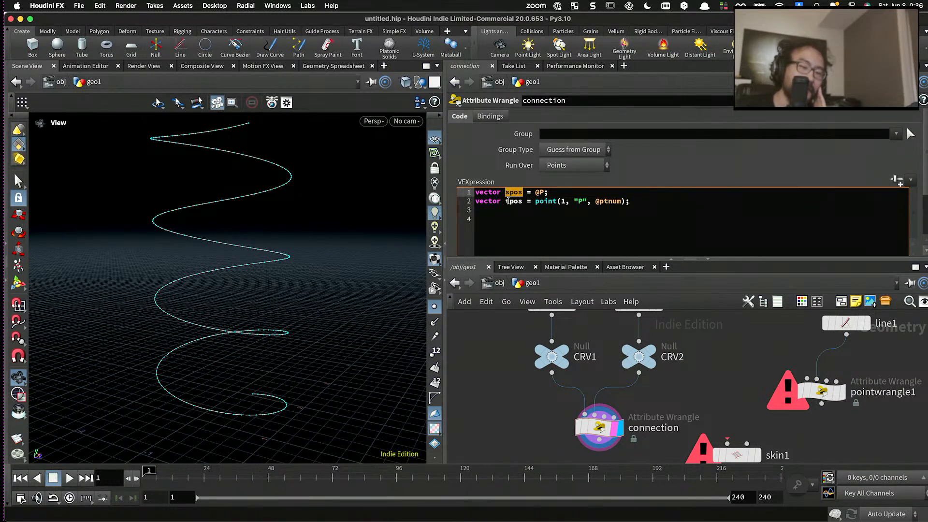
pyautogui.doubleClick(512, 201)
pyautogui.click(536, 227)
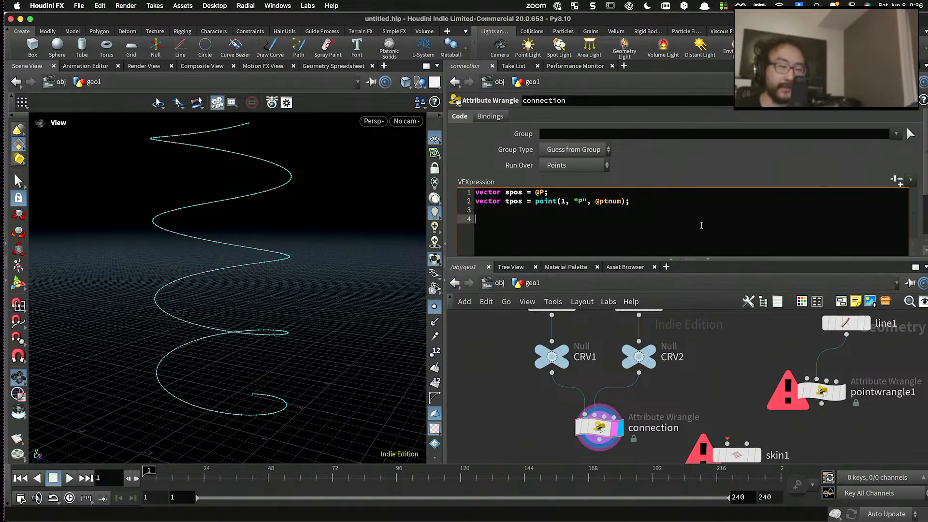
pyautogui.write('int tp')
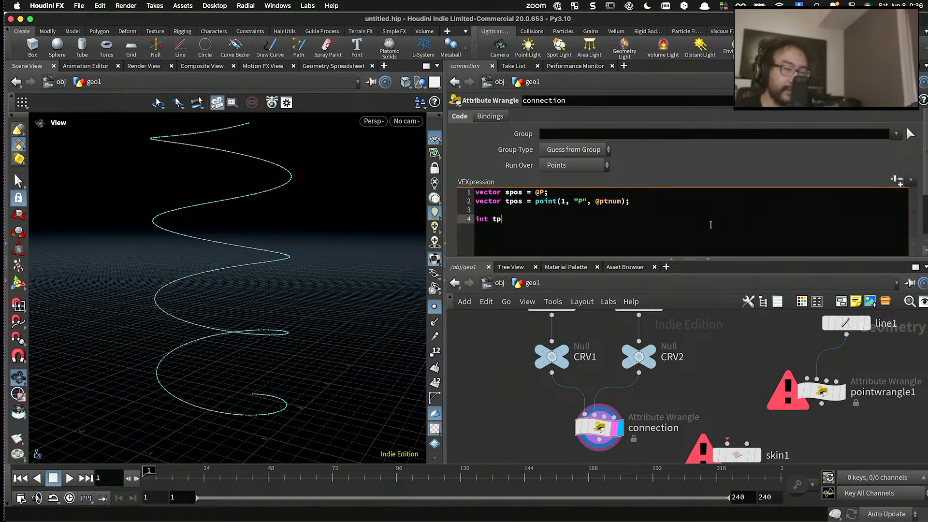
pyautogui.write('t = addpoint(0,')
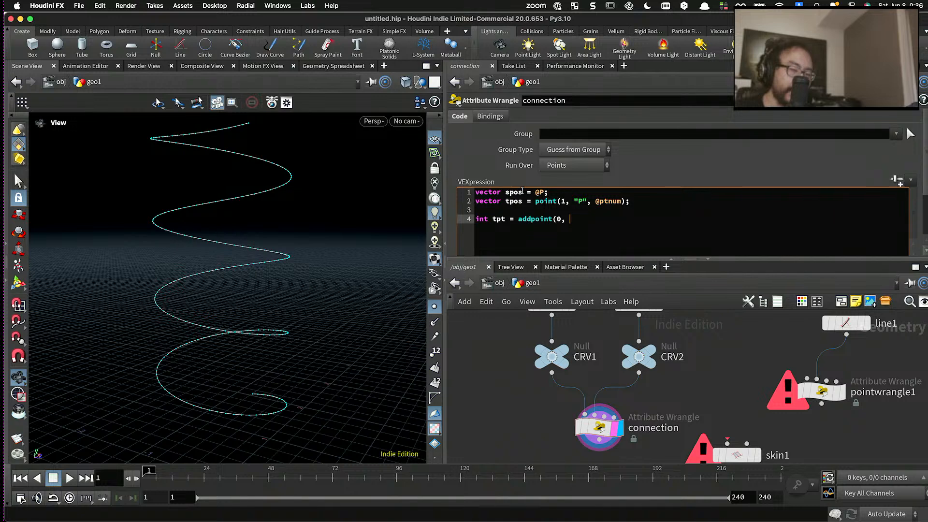
pyautogui.moveTo(523, 192); pyautogui.dragTo(506, 192)
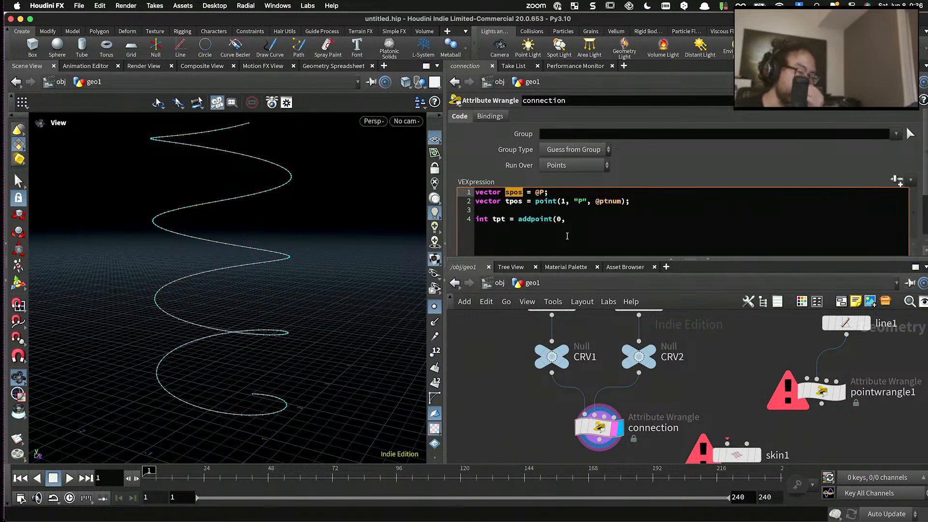
pyautogui.click(584, 221)
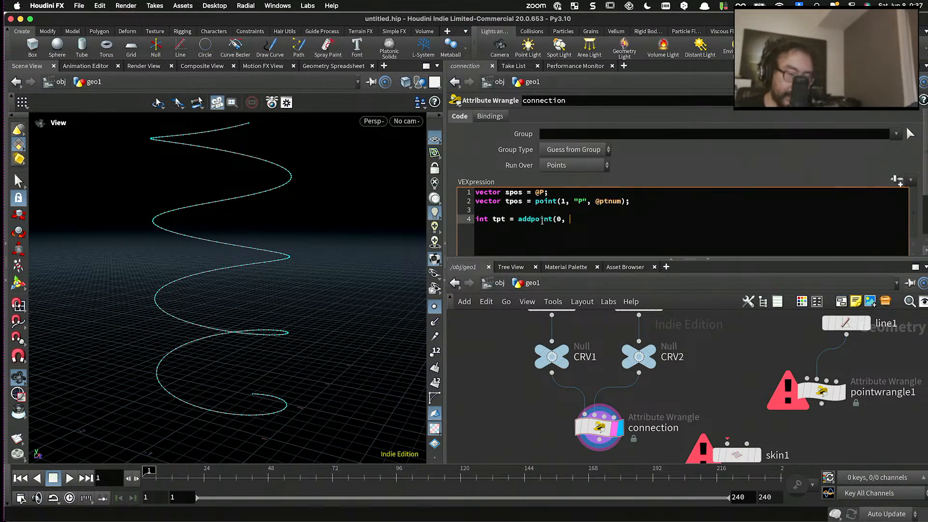
pyautogui.write('pos);')
pyautogui.press('Return')
pyautogui.press('Return')
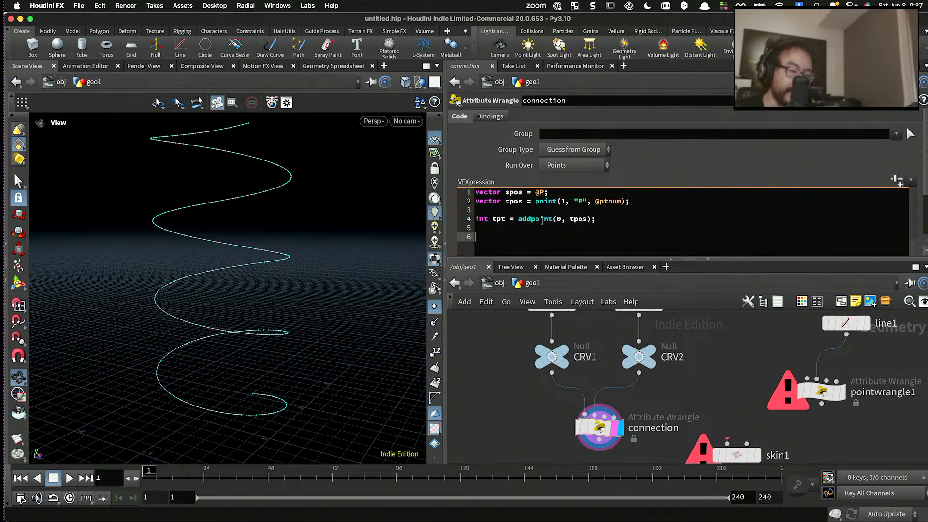
pyautogui.write('int lin e=')
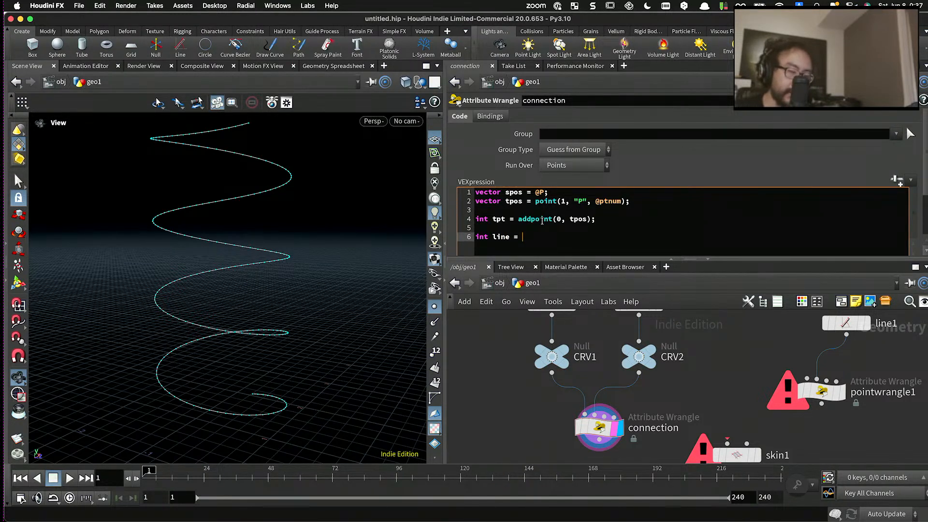
pyautogui.write('add')
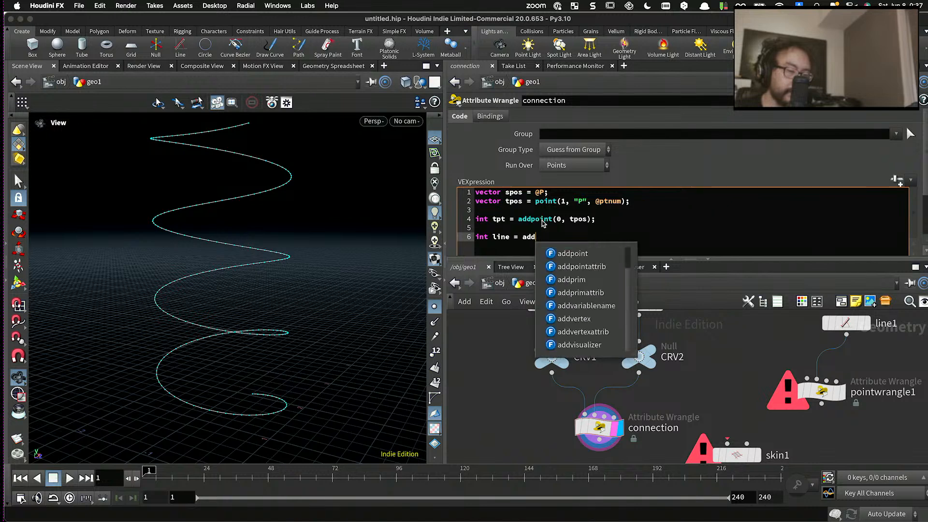
pyautogui.write('prim(0, "polyl')
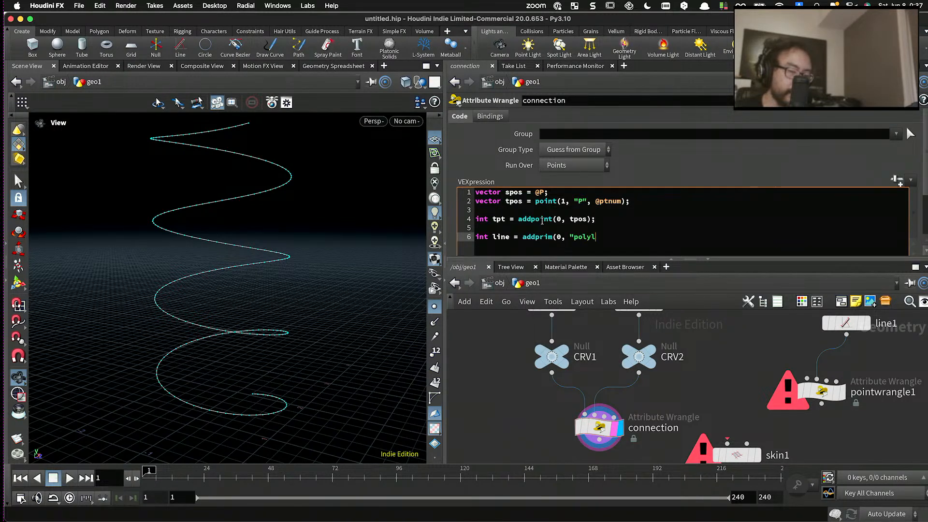
pyautogui.write('ine", pt')
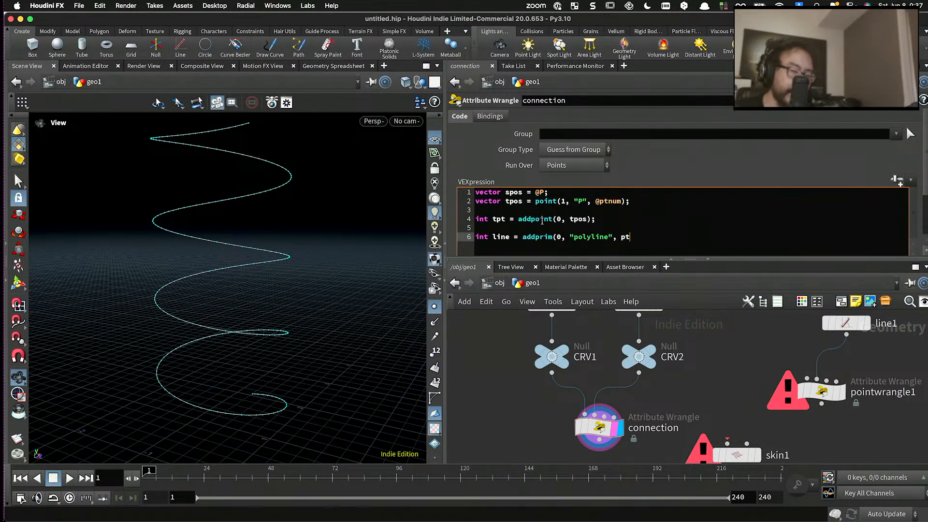
pyautogui.press('BackSpace')
pyautogui.press('BackSpace')
pyautogui.write('@ptnum, p')
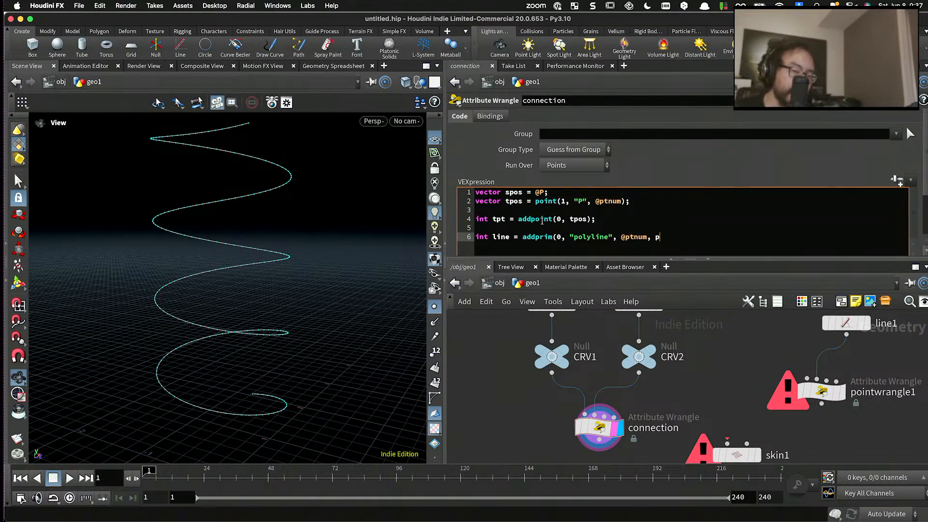
pyautogui.press('BackSpace')
pyautogui.write('tpt')
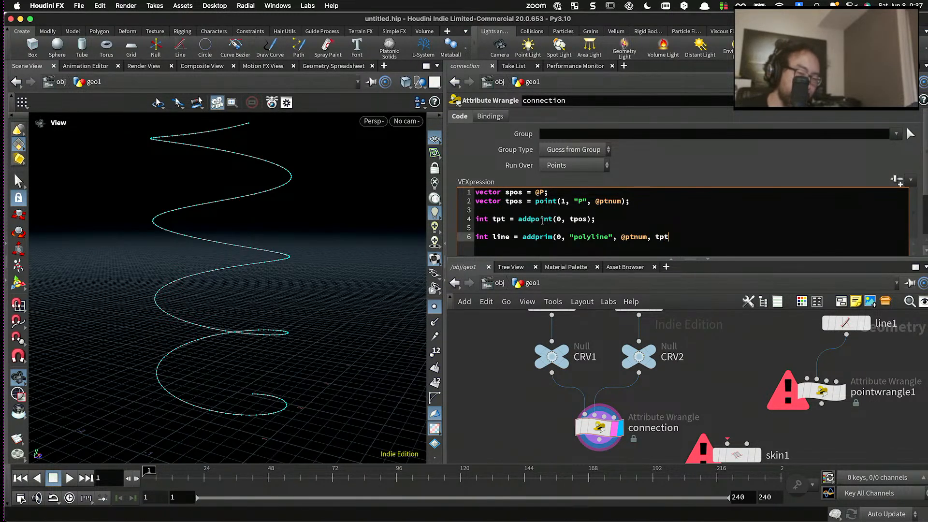
pyautogui.write(');')
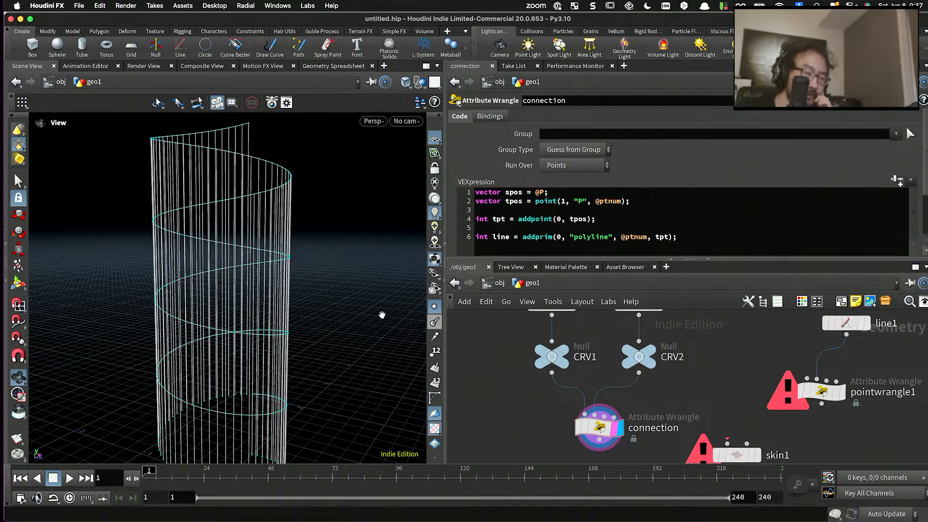
# - Declare int num = chi("num"); below the addprim line, separated by a blank line
pyautogui.moveTo(381, 314); pyautogui.dragTo(276, 249)
pyautogui.moveTo(275, 248); pyautogui.dragTo(333, 219, button='right')
pyautogui.moveTo(333, 219); pyautogui.dragTo(313, 190)
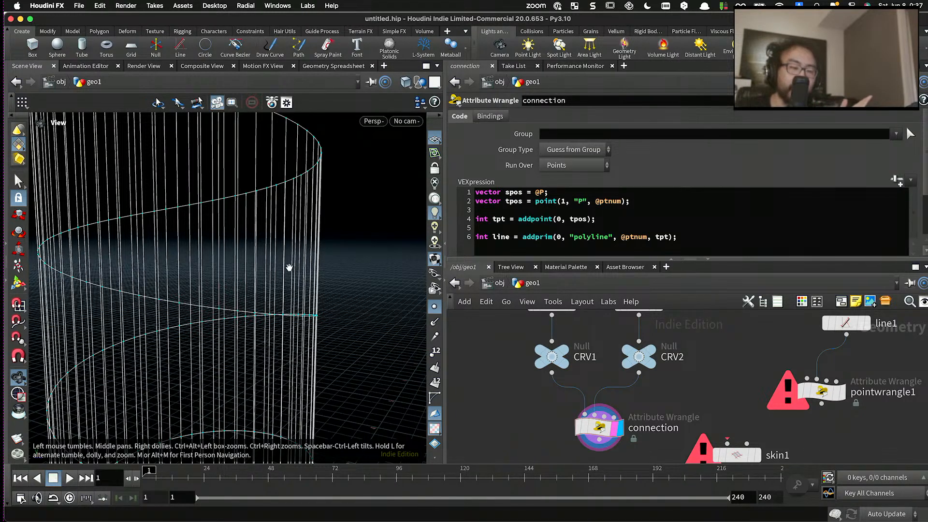
pyautogui.moveTo(297, 141); pyautogui.dragTo(362, 144)
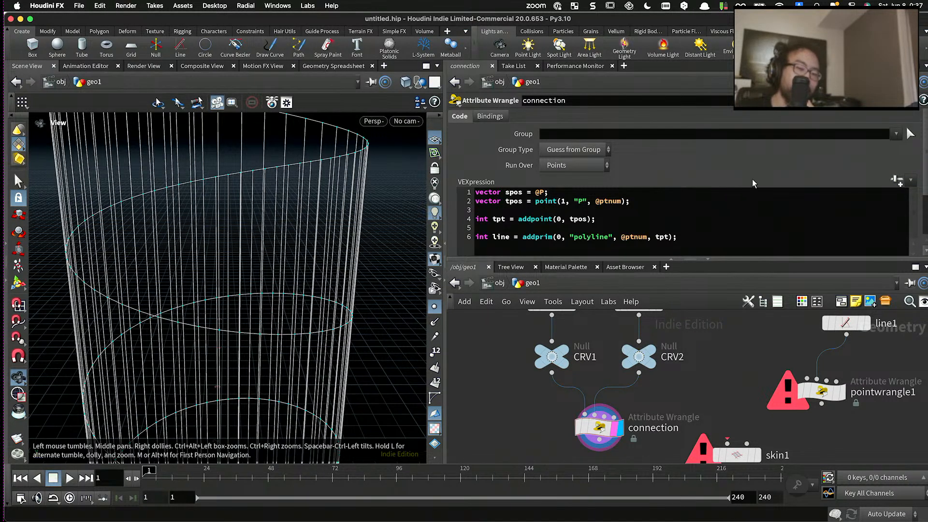
pyautogui.click(594, 247)
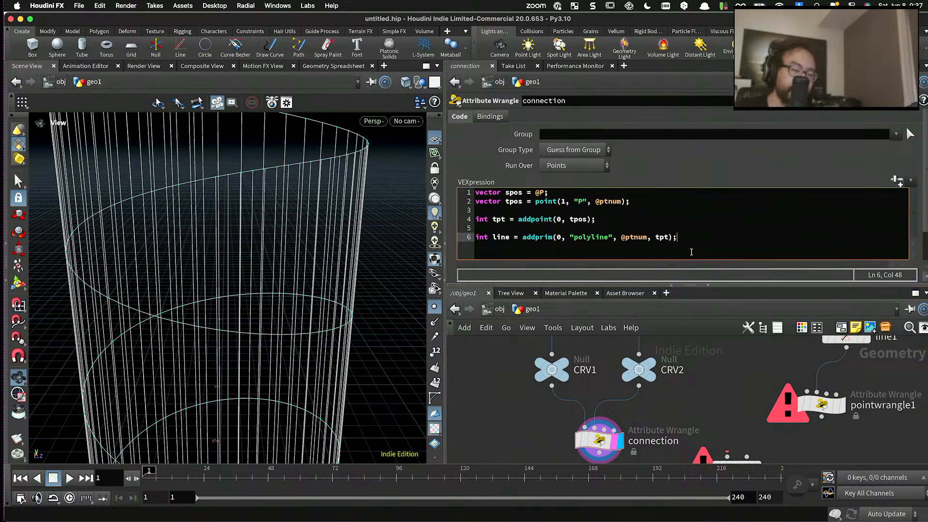
pyautogui.press('Return')
pyautogui.press('Return')
pyautogui.write('int')
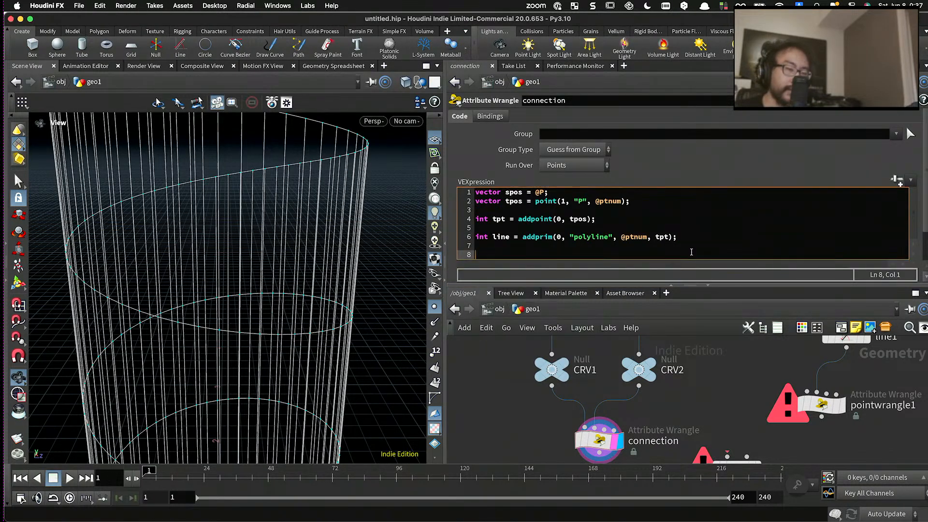
pyautogui.write(' c')
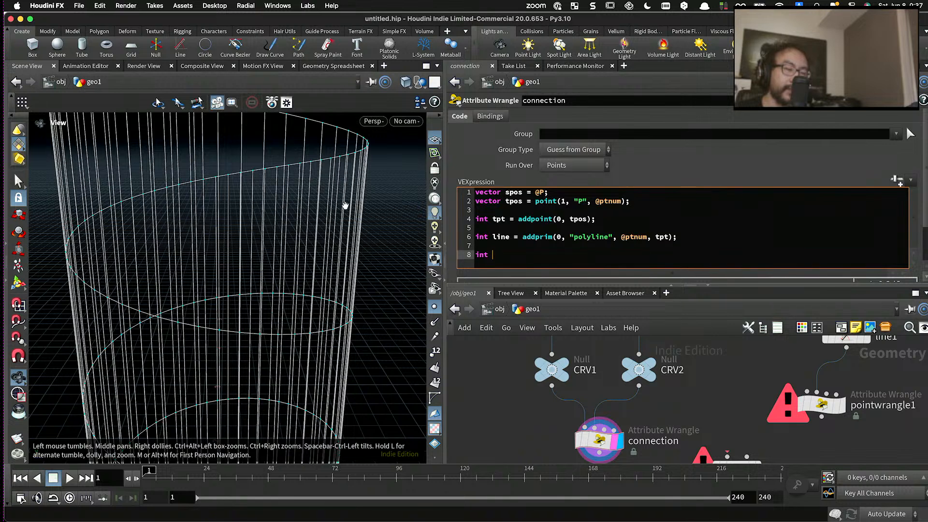
pyautogui.write('num = chi')
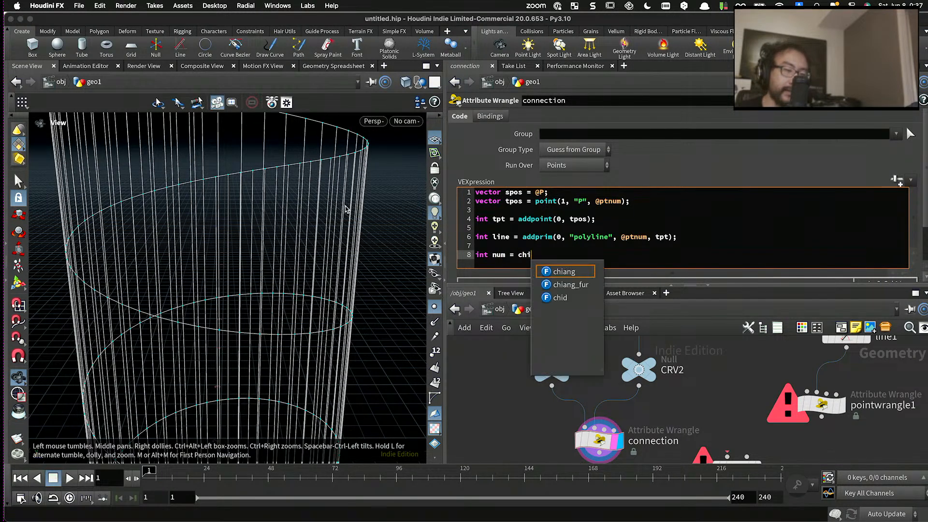
pyautogui.write('("num"')
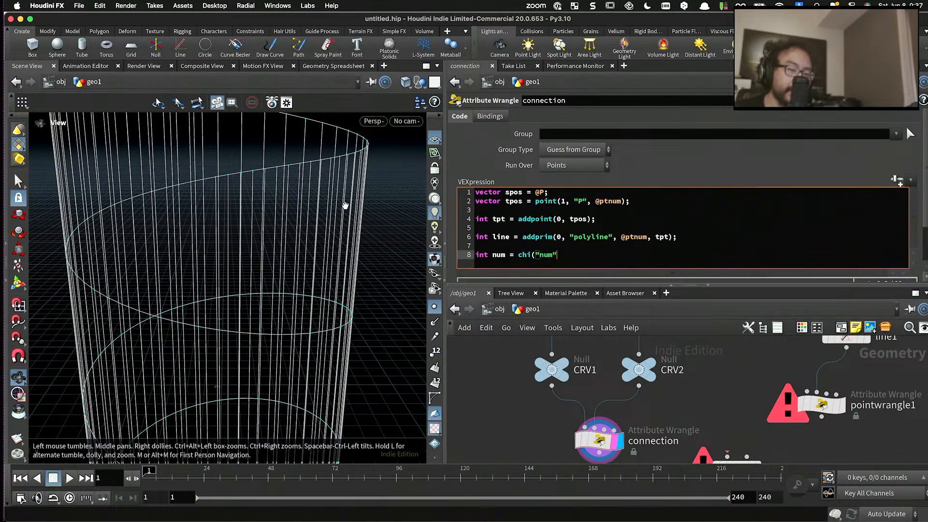
pyautogui.write(');')
# - Create the Num channel parameter from the connection wrangle's code and set it to 10
pyautogui.click(898, 182)
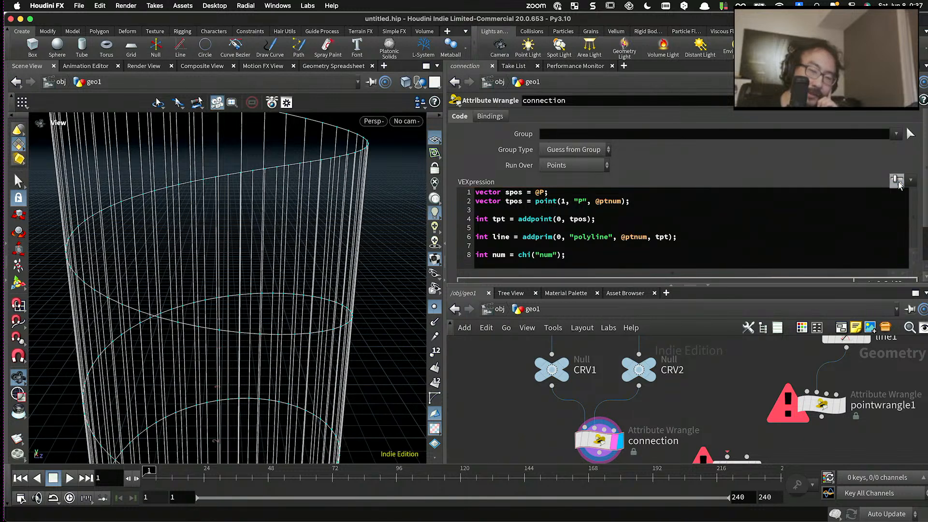
pyautogui.moveTo(590, 181); pyautogui.dragTo(916, 183)
pyautogui.scroll(-2, 649, 208)
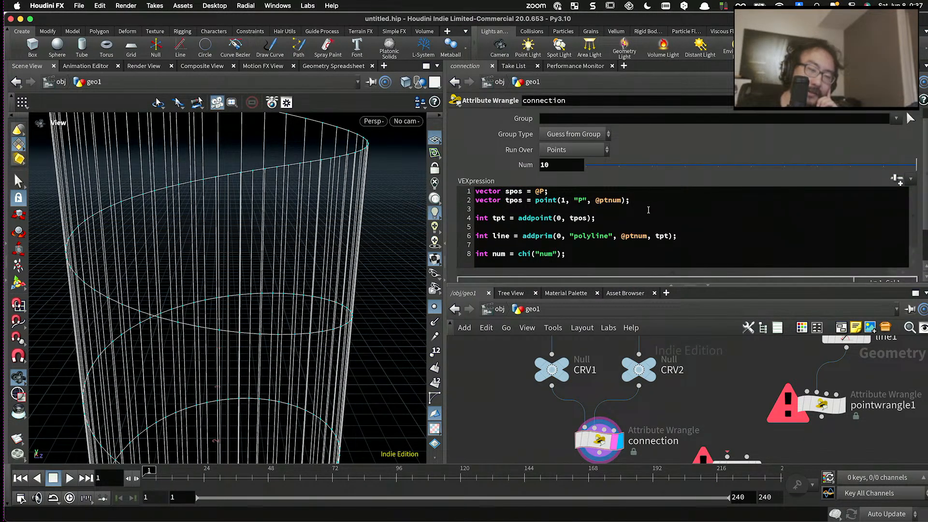
# - Add an empty loop for(int i=0; i<num; i++){ } directly below the num declaration
pyautogui.click(590, 255)
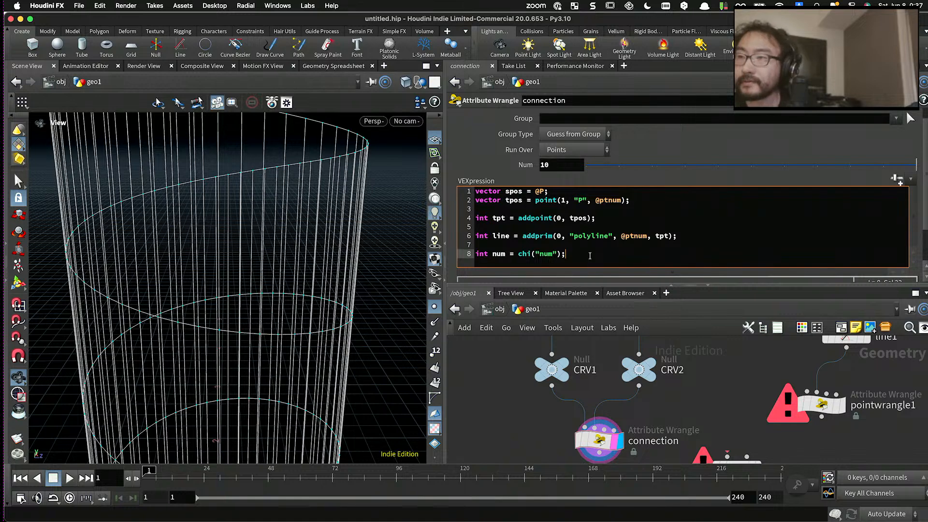
pyautogui.press('Return')
pyautogui.write('for(int')
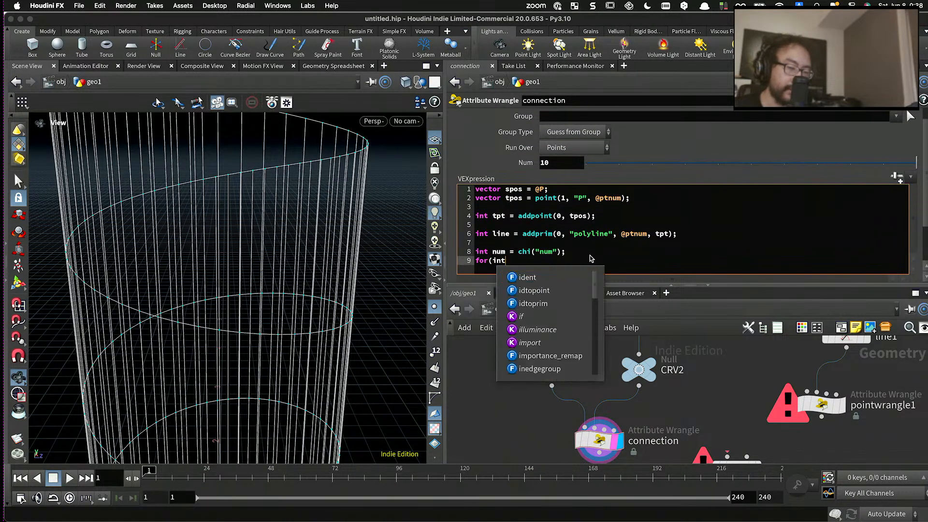
pyautogui.write(' i=0; i<num; i++){')
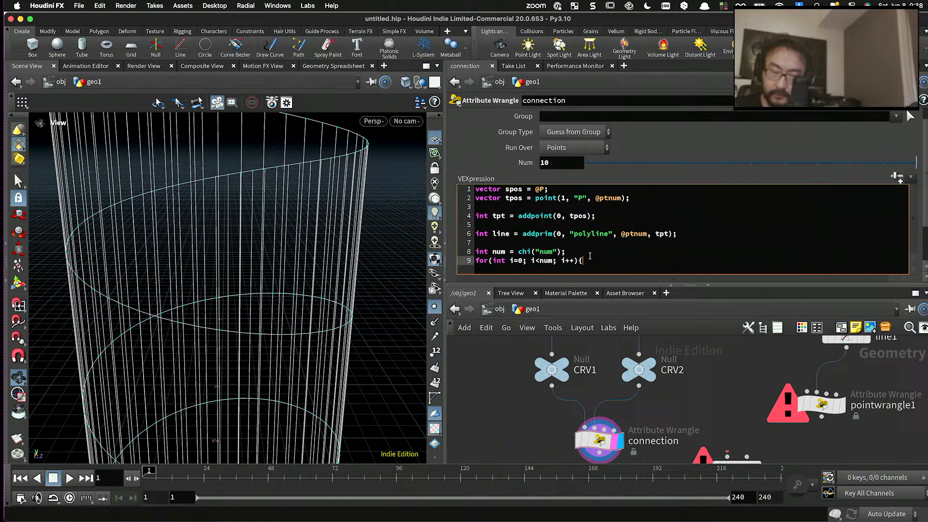
pyautogui.press('Return')
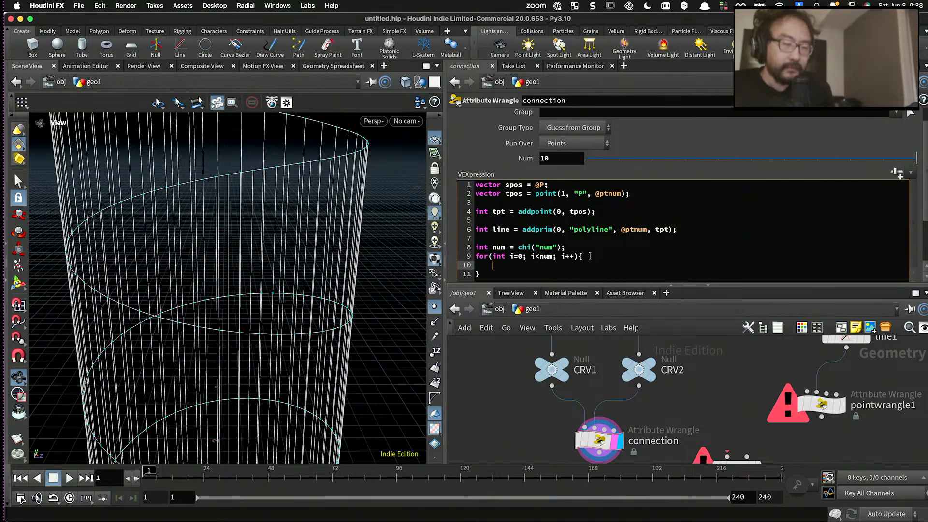
pyautogui.scroll(-1, 590, 256)
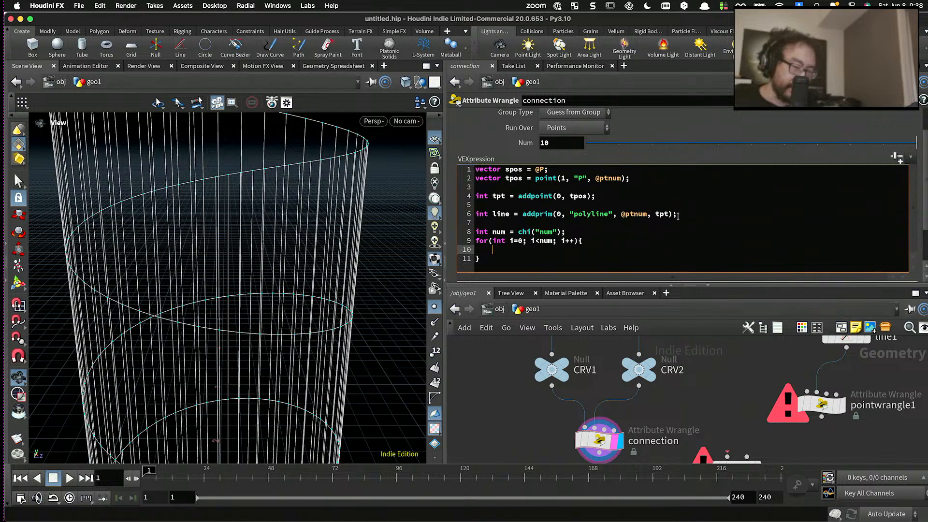
pyautogui.moveTo(678, 215); pyautogui.dragTo(466, 216)
pyautogui.press('super+x')
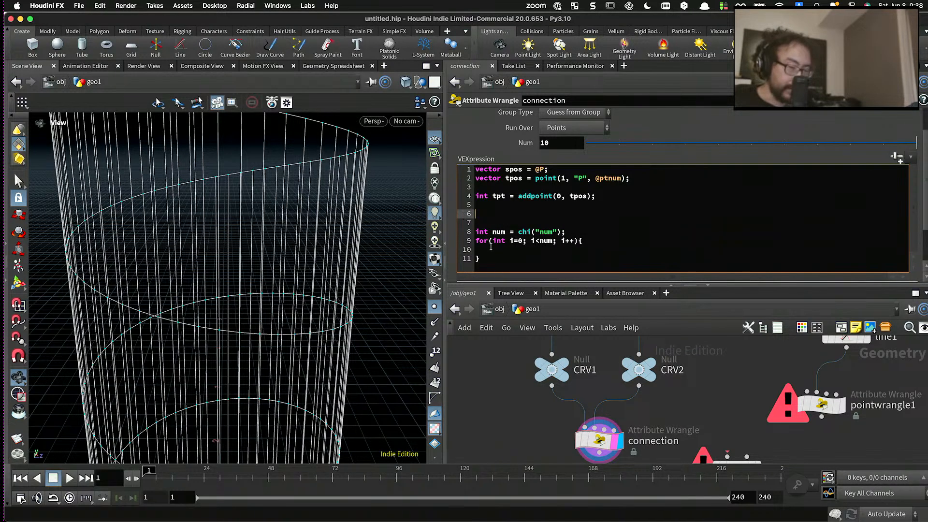
pyautogui.click(503, 248)
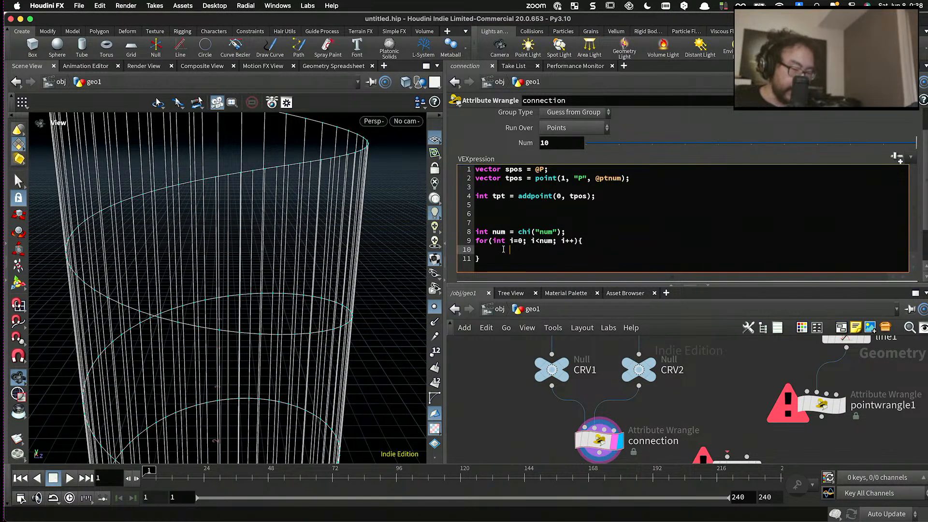
pyautogui.click(491, 255)
pyautogui.press('Return')
pyautogui.press('Return')
pyautogui.press('super+v')
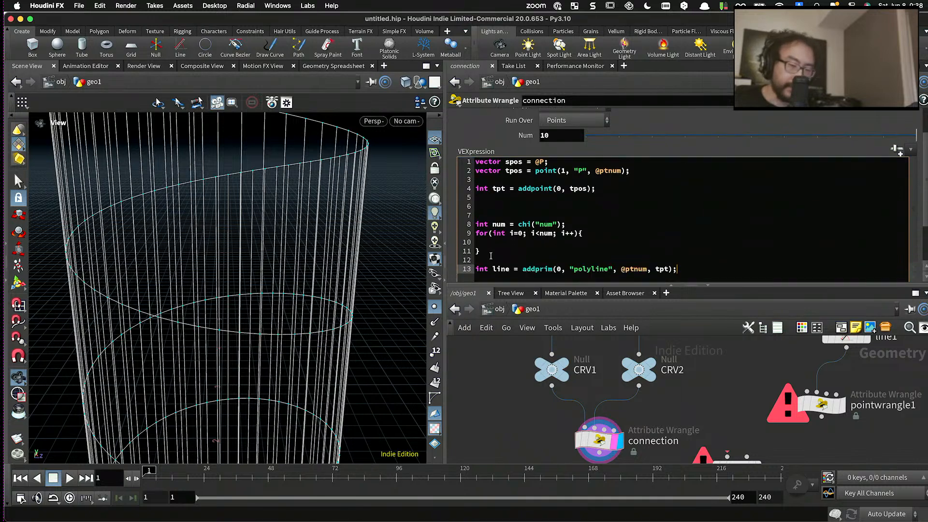
pyautogui.moveTo(583, 266); pyautogui.dragTo(481, 269)
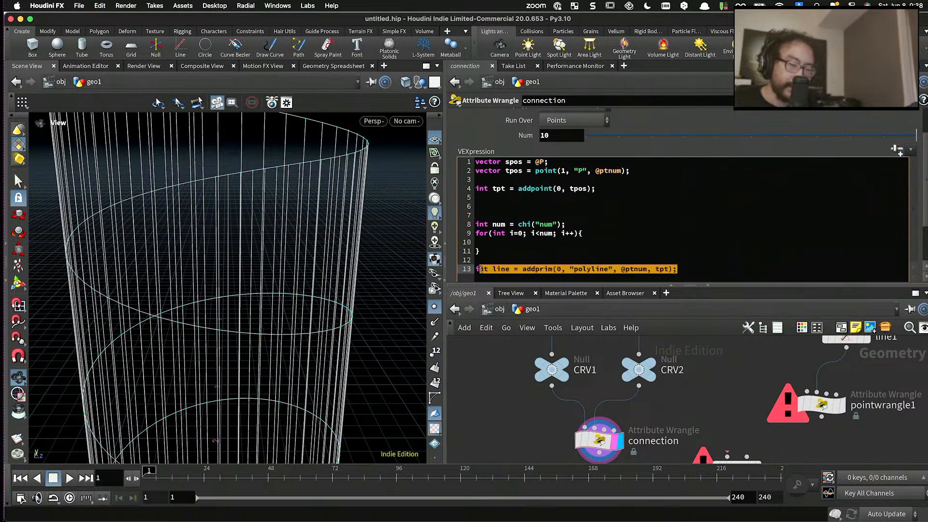
pyautogui.press('BackSpace')
pyautogui.press('BackSpace')
pyautogui.press('BackSpace')
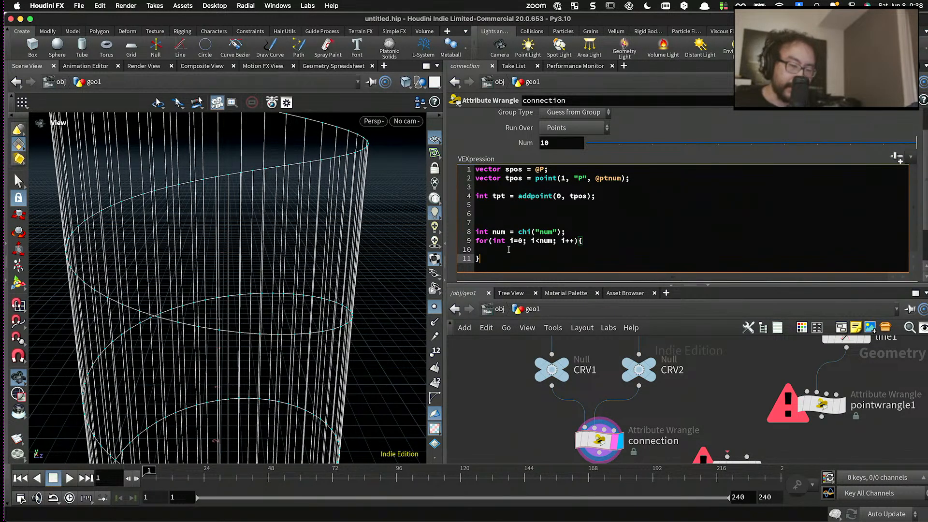
# - Place the text cursor on the empty line inside the for loop's body
pyautogui.click(509, 250)
pyautogui.press('BackSpace')
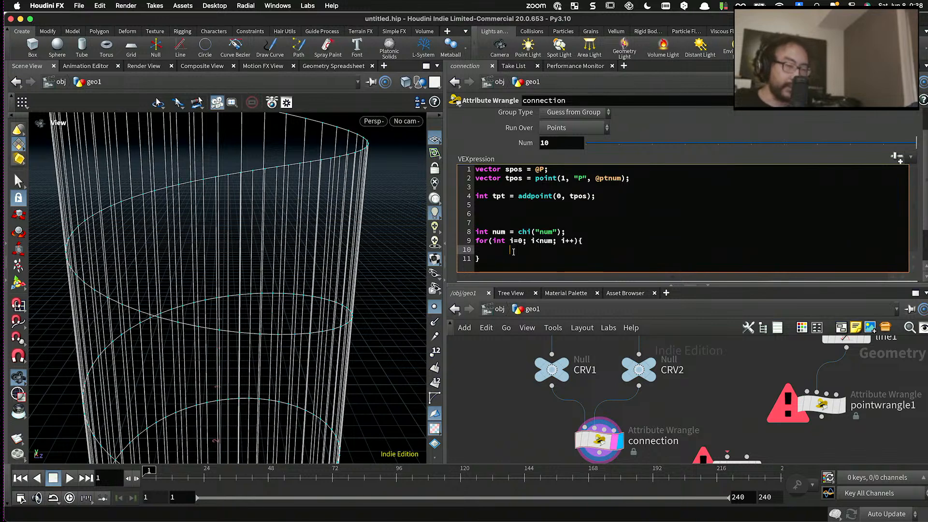
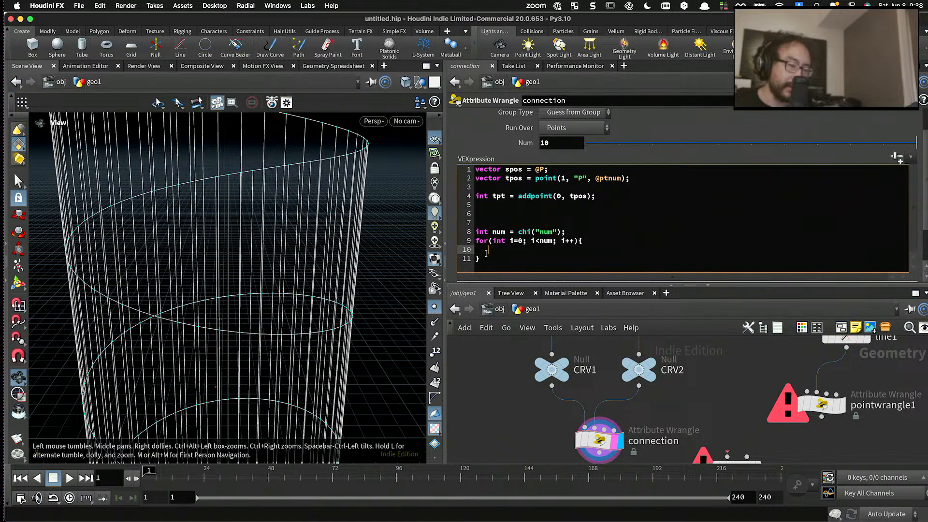
# - Declare float t = i / float(num -1.0); as the first statement inside the for loop
pyautogui.press('BackSpace')
pyautogui.hotkey('ctrl', 'Return')
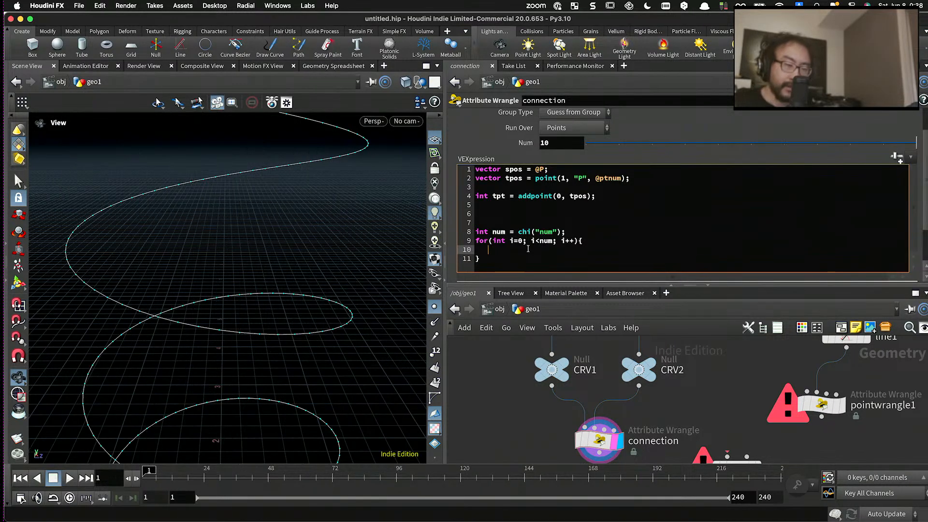
pyautogui.write('float t =')
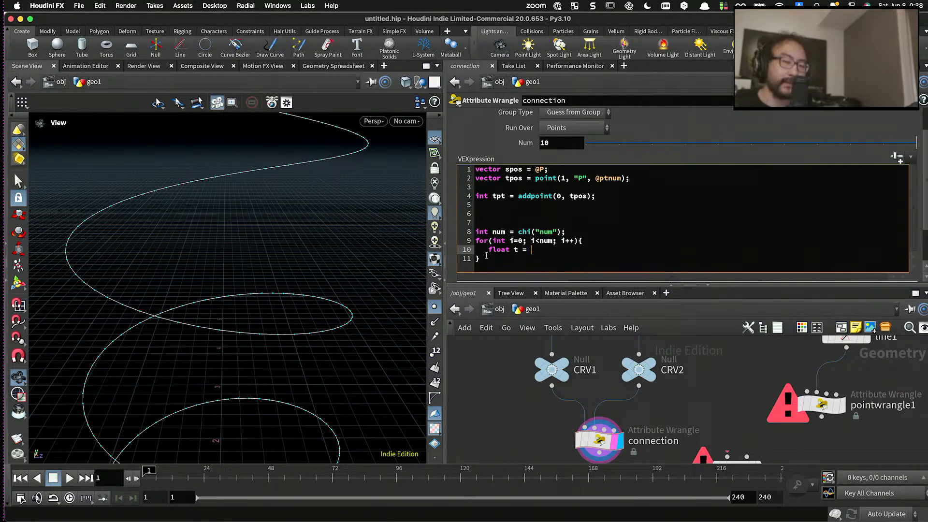
pyautogui.moveTo(482, 258); pyautogui.dragTo(472, 240)
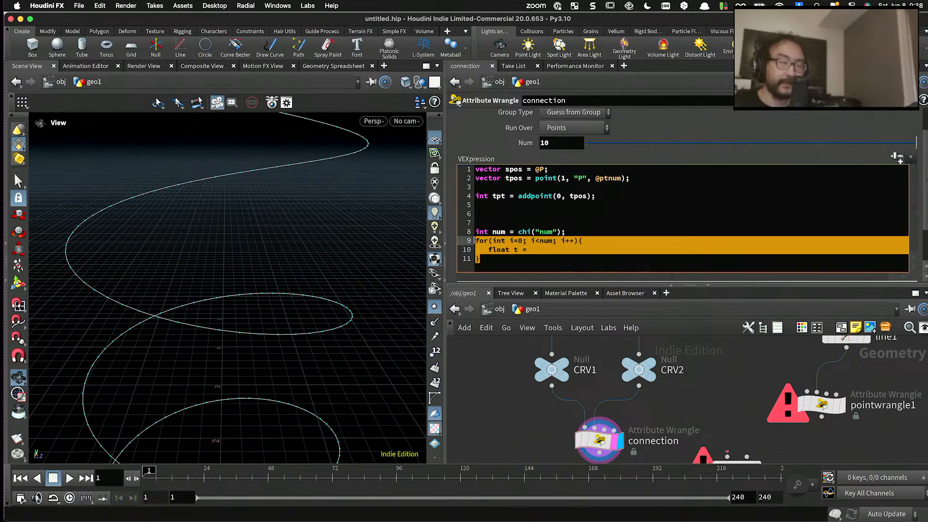
pyautogui.click(538, 245)
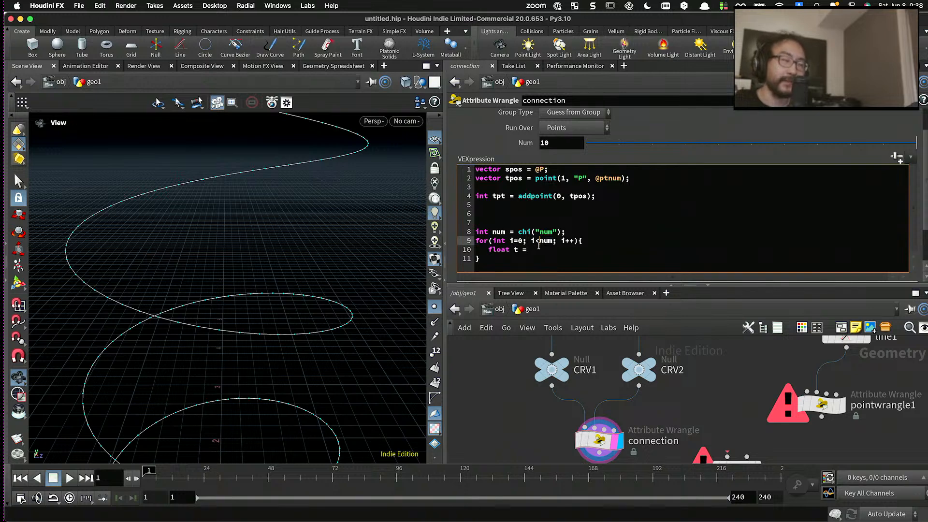
pyautogui.click(538, 252)
pyautogui.write('i')
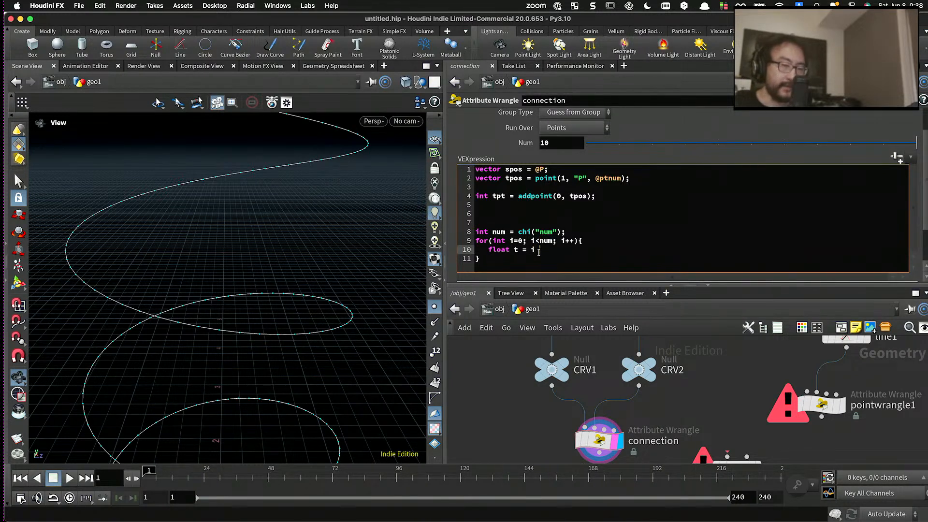
pyautogui.write(' / ')
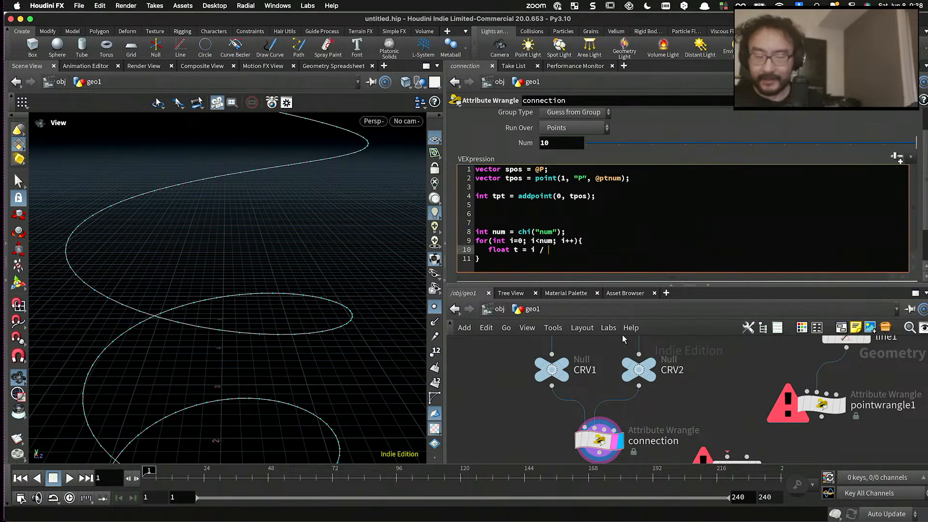
pyautogui.write('float')
pyautogui.write('(num')
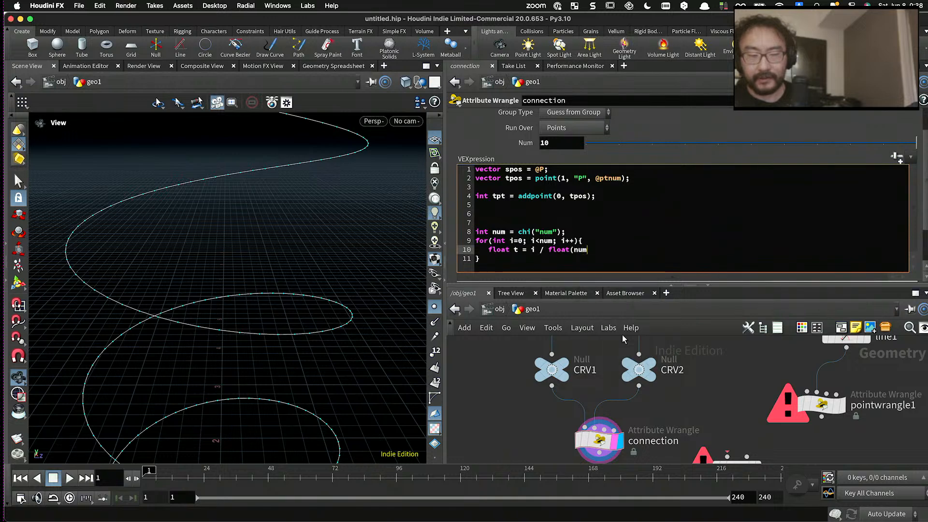
pyautogui.write(' -1.0);')
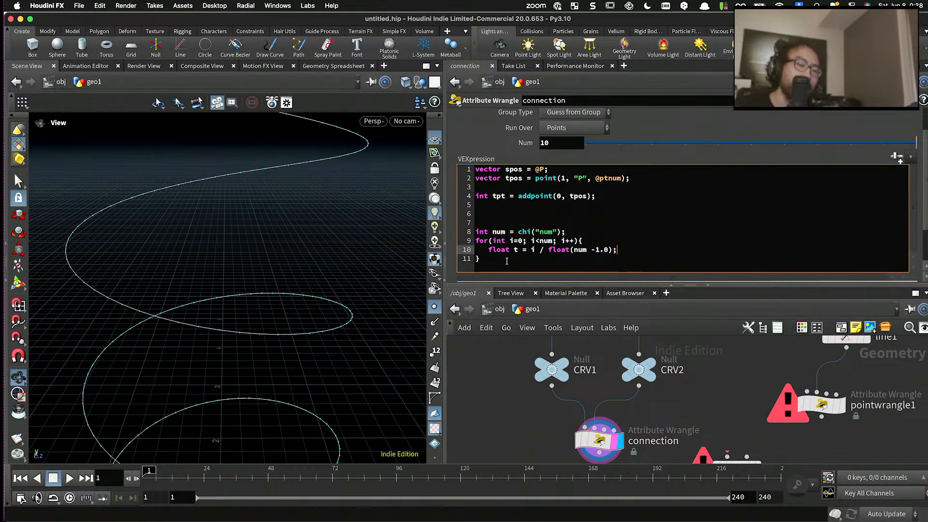
# - Add vector newpos = lerp(spos, tpos, t); inside the for loop, one blank line below the t declaration
pyautogui.moveTo(476, 240); pyautogui.dragTo(610, 255)
pyautogui.click(628, 249)
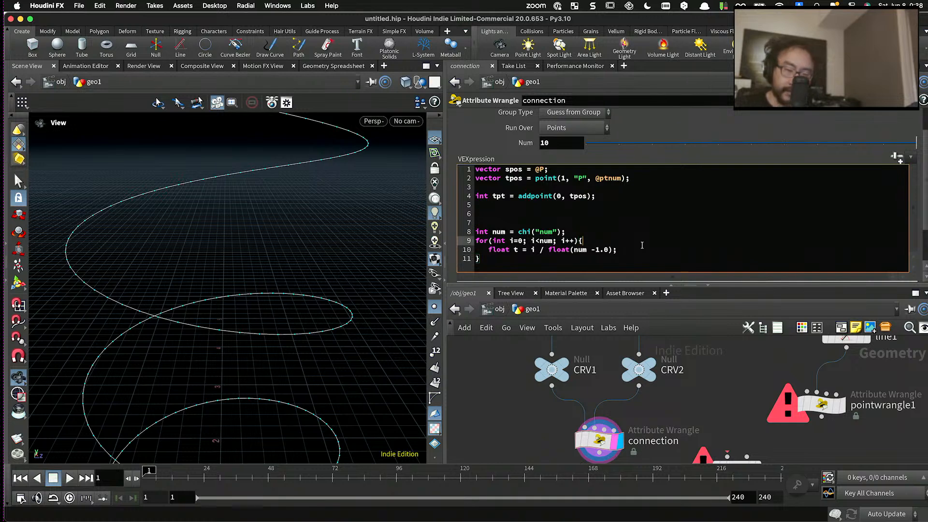
pyautogui.press('Return')
pyautogui.press('Return')
pyautogui.write('vector')
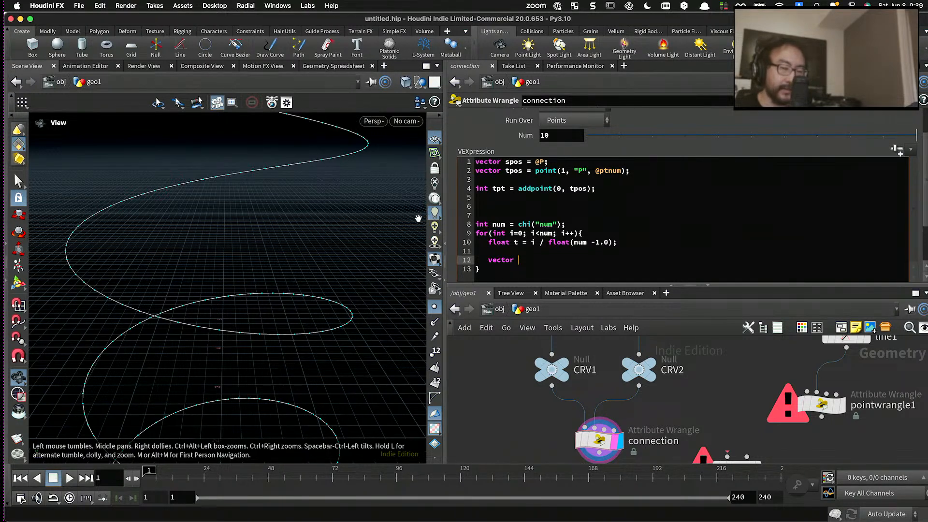
pyautogui.write('newpos =')
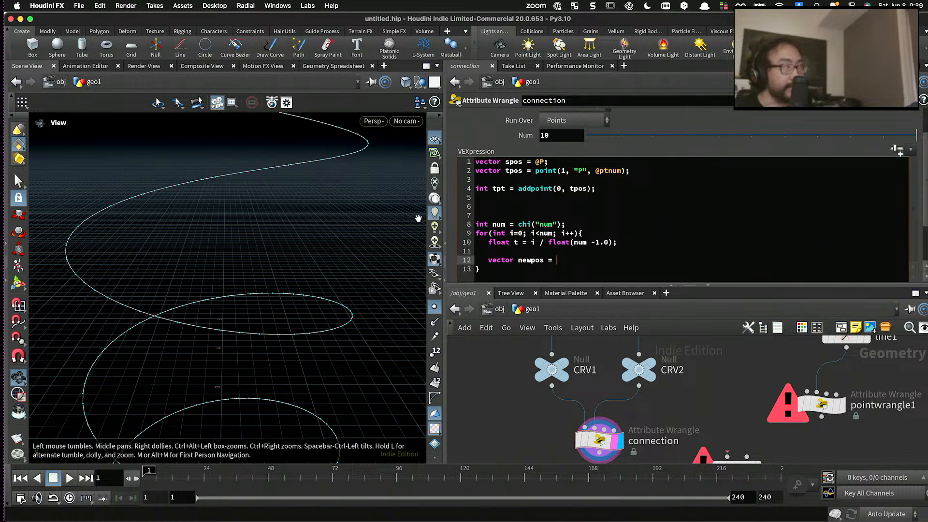
pyautogui.write(' lerp')
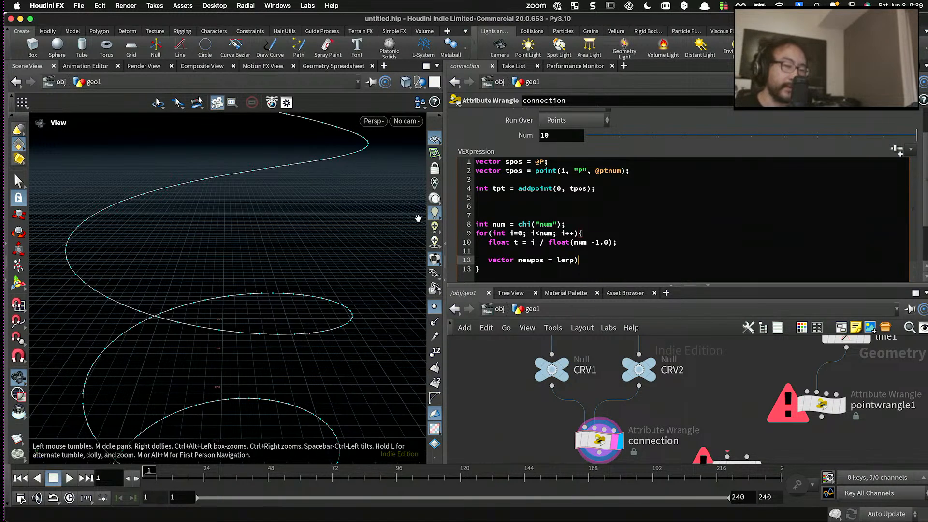
pyautogui.write('(spos, tpos,')
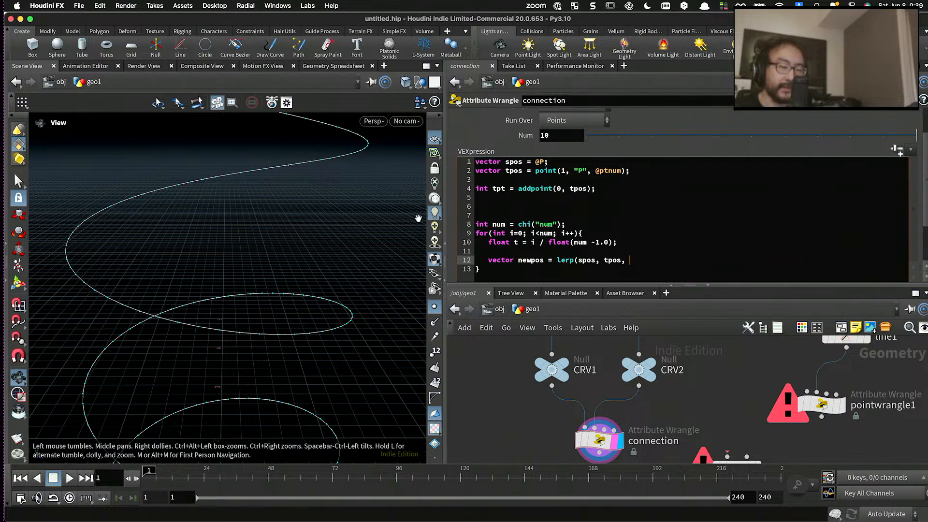
pyautogui.write(' t)')
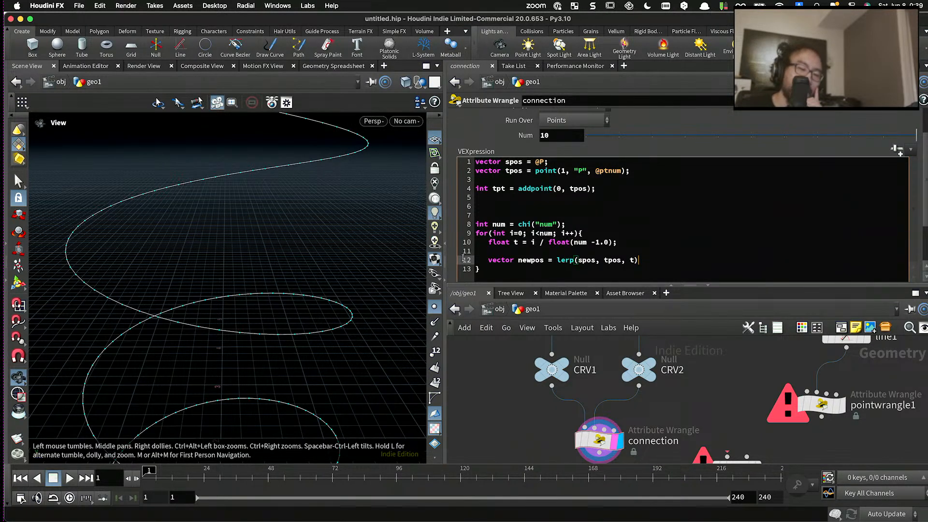
pyautogui.write(';')
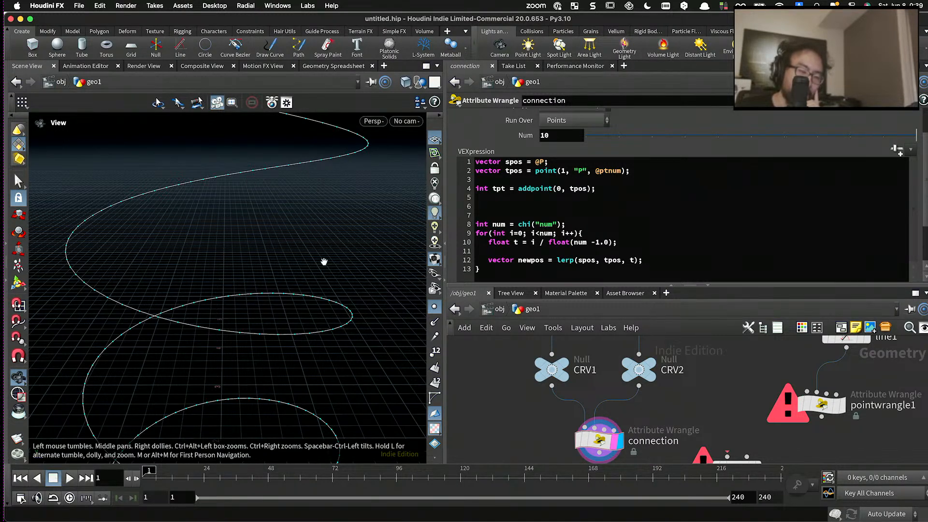
# - Add int pt = addpoint(0, newpos); directly below the newpos line inside the for loop
pyautogui.click(654, 256)
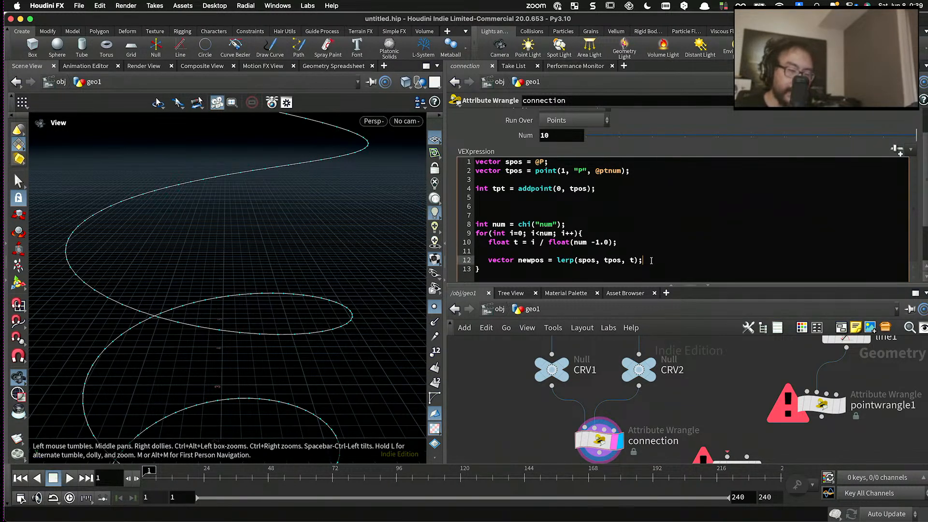
pyautogui.press('Return')
pyautogui.write('int')
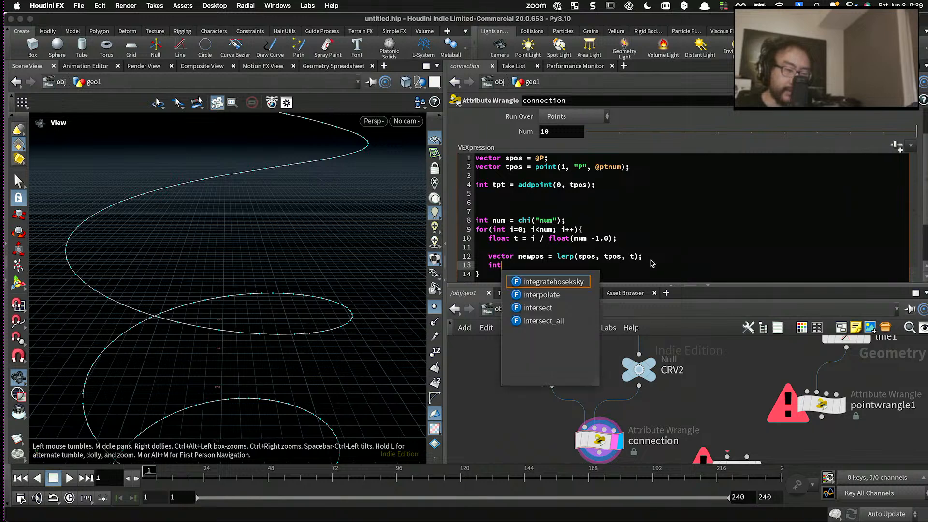
pyautogui.write(' pt = a')
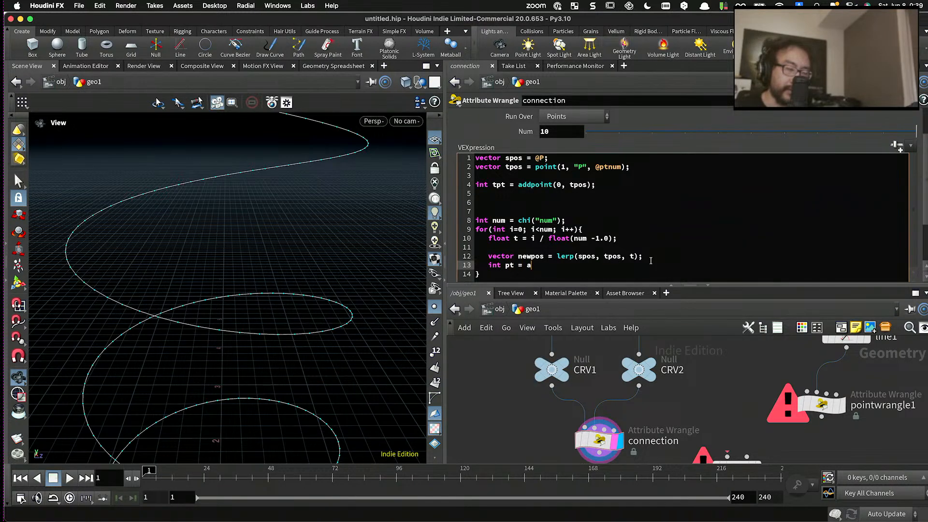
pyautogui.write('ddpoint(0, ')
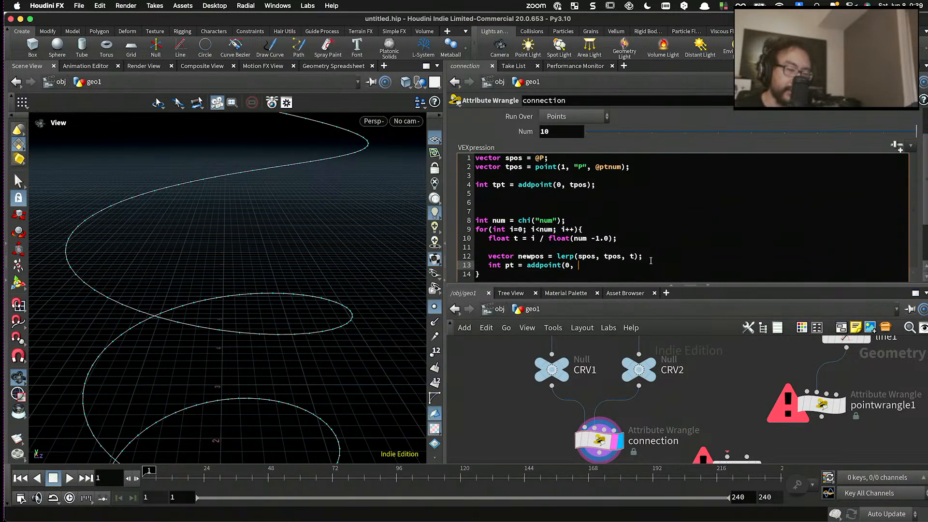
pyautogui.write('newpos);')
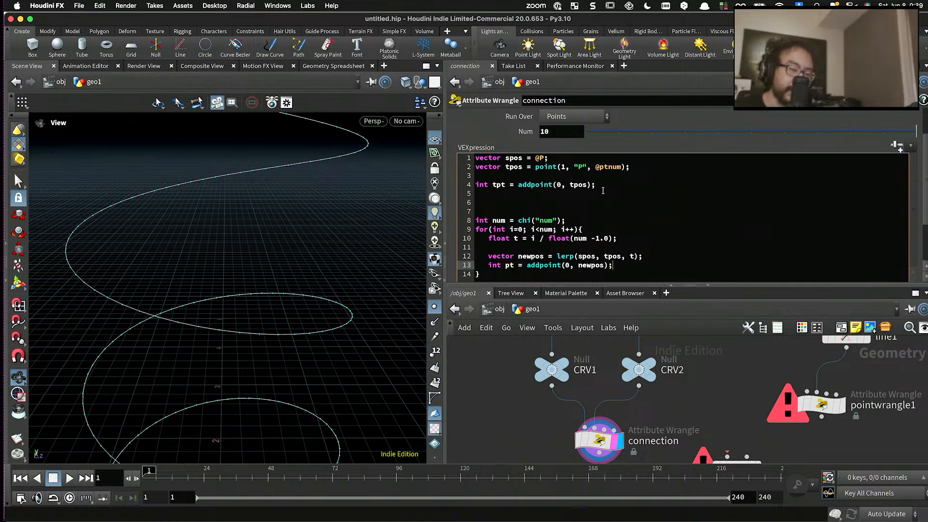
# - Delete the int tpt = addpoint(0, tpos); line and the surplus blank lines above the num declaration, then apply the code
pyautogui.moveTo(602, 191); pyautogui.dragTo(445, 189)
pyautogui.press('BackSpace')
pyautogui.press('BackSpace')
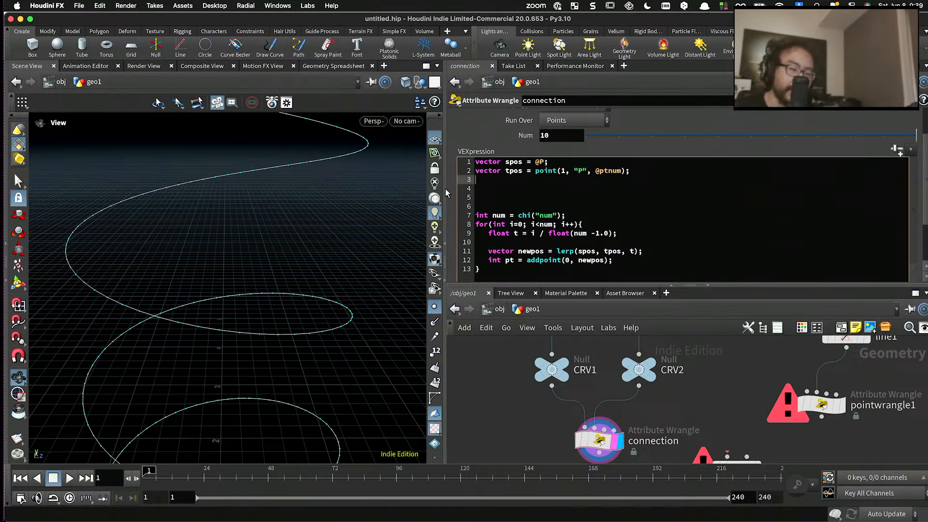
pyautogui.press('BackSpace')
pyautogui.press('Down')
pyautogui.press('Down')
pyautogui.press('BackSpace')
pyautogui.press('BackSpace')
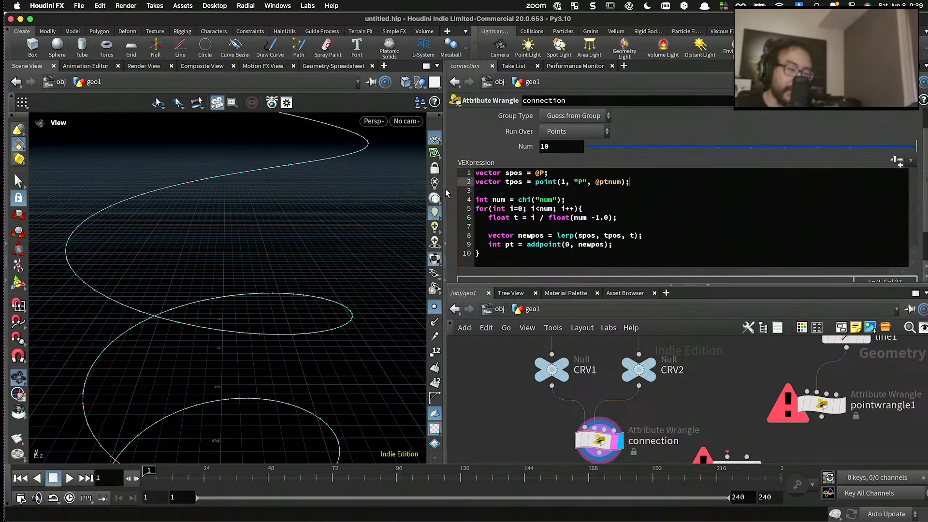
pyautogui.click(492, 385)
pyautogui.moveTo(338, 269); pyautogui.dragTo(277, 310)
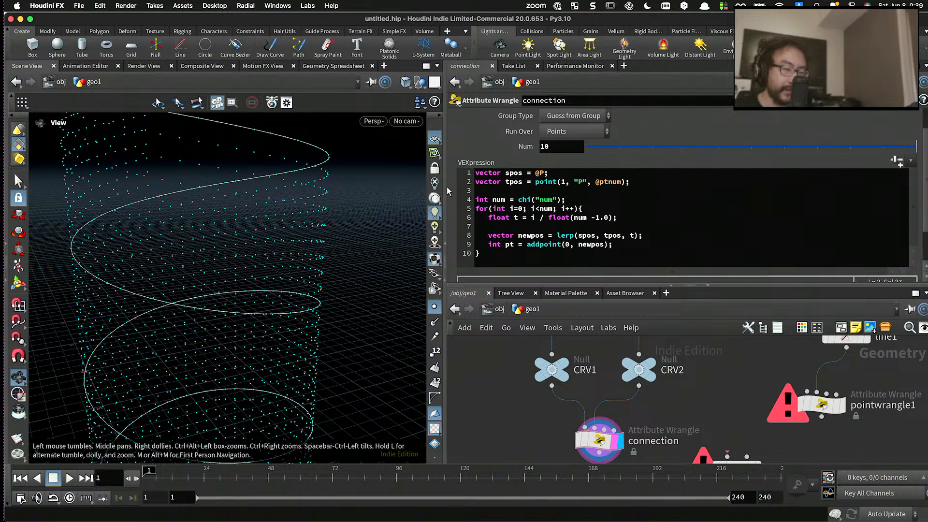
# - Declare int polyline = addprim(0, "polyline"); directly below the num declaration, before the for loop
pyautogui.click(620, 245)
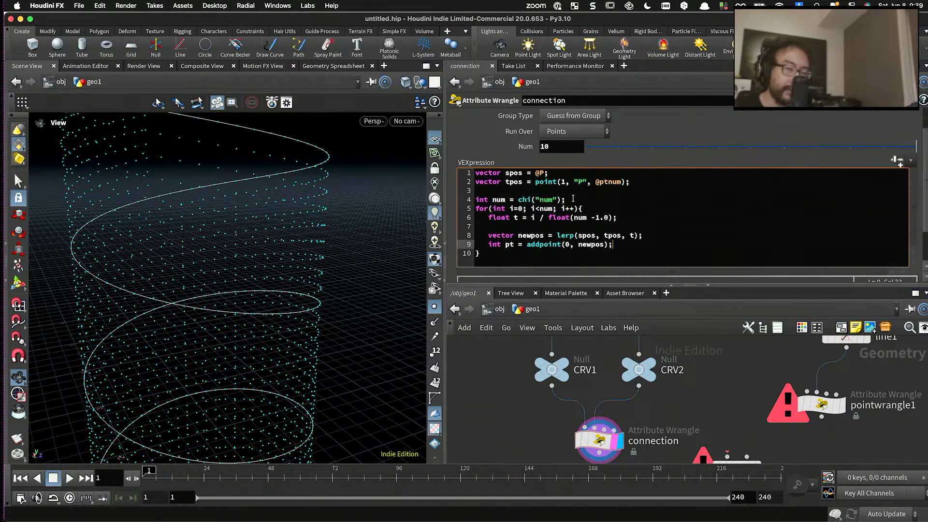
pyautogui.click(575, 199)
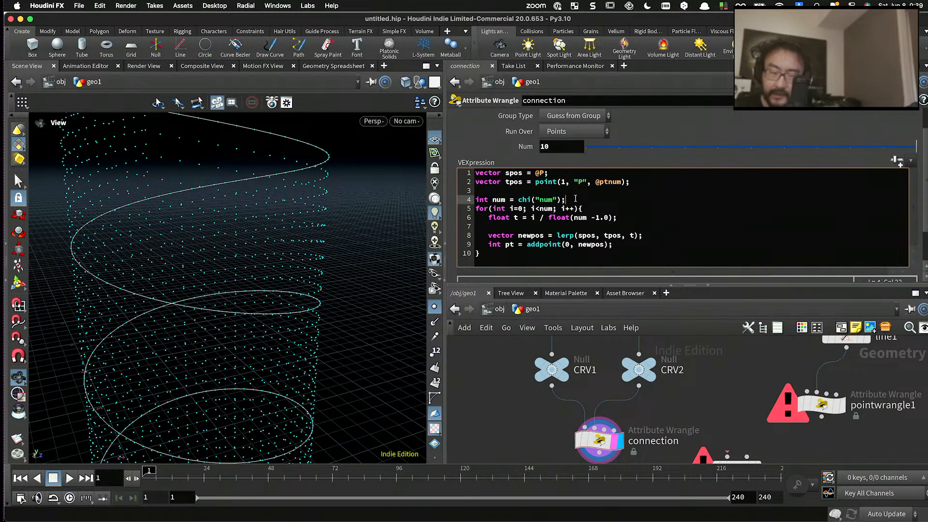
pyautogui.press('Return')
pyautogui.write('int po')
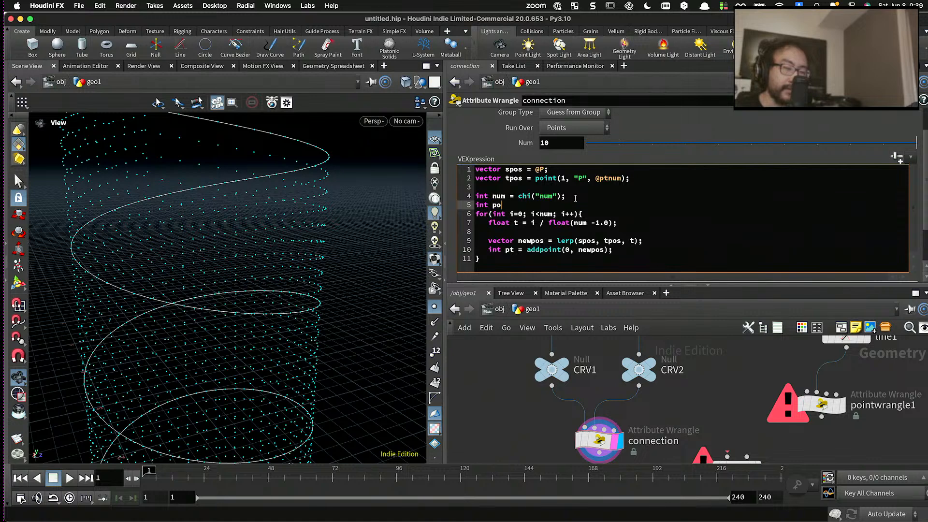
pyautogui.write('lyline = ad')
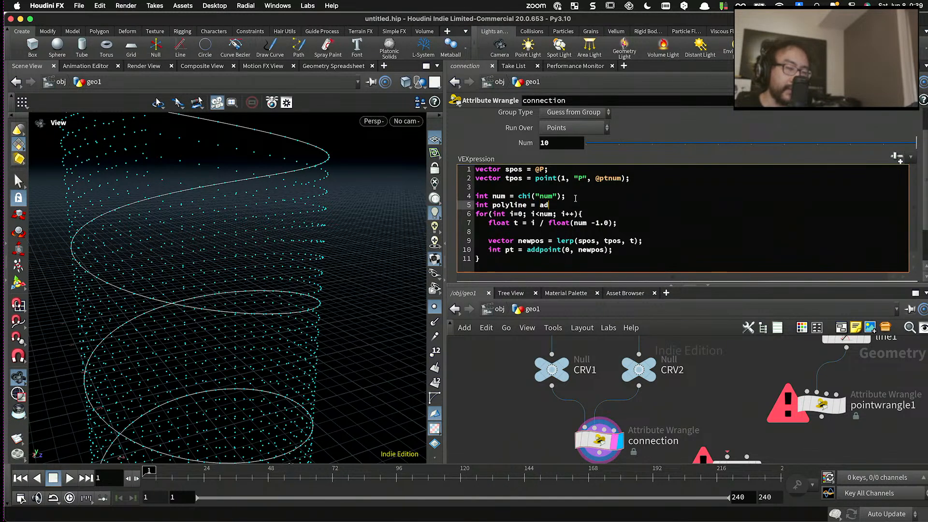
pyautogui.write('drp')
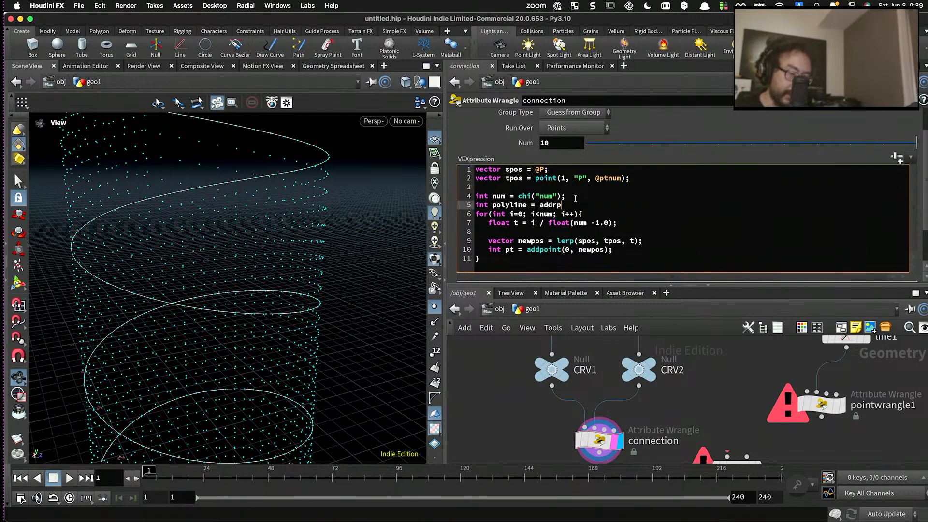
pyautogui.press('Return')
pyautogui.write('(0, "po')
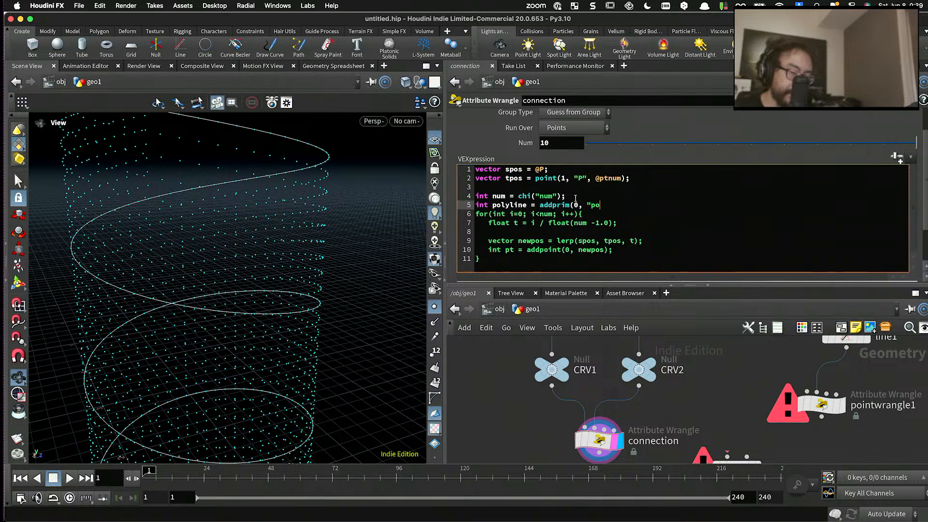
pyautogui.write('lyline")')
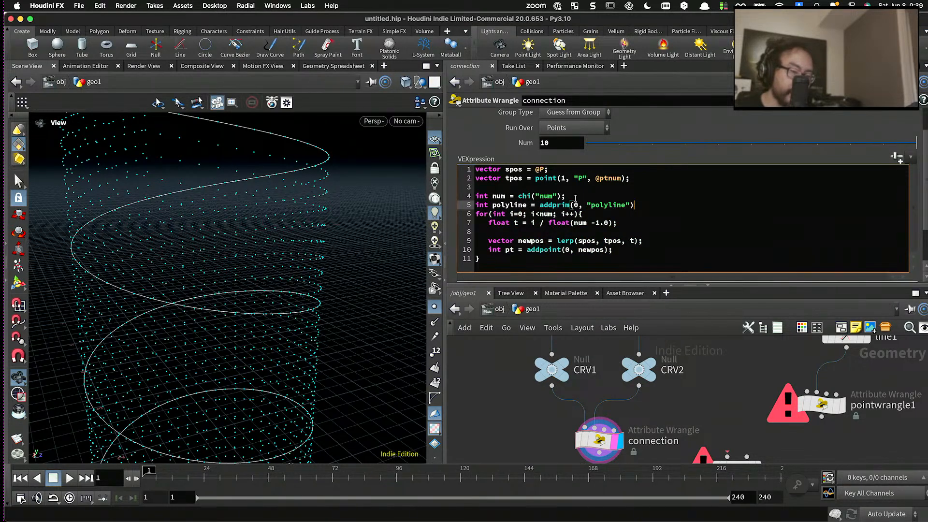
pyautogui.write(';')
# - Add addvertex(0, polyline, pt); below the addpoint line at the end of the loop body and apply the code
pyautogui.click(620, 248)
pyautogui.press('Return')
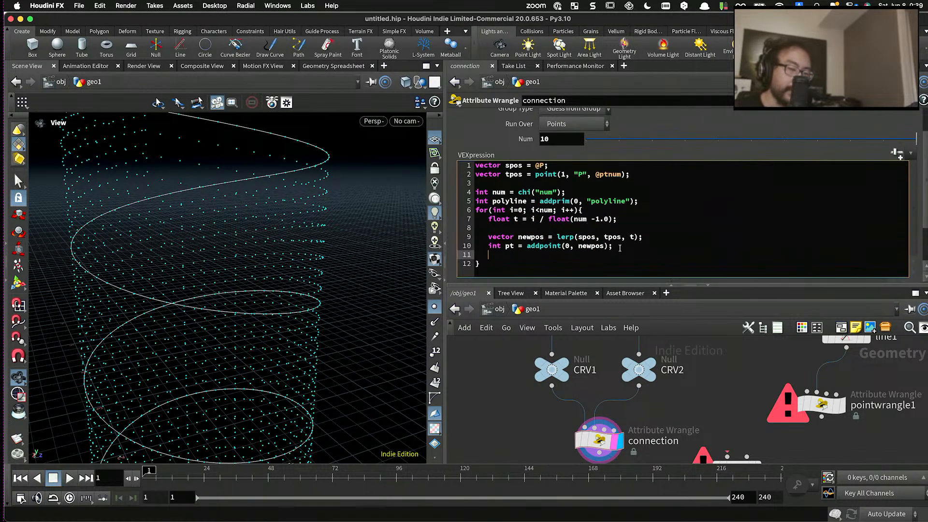
pyautogui.write('addvert')
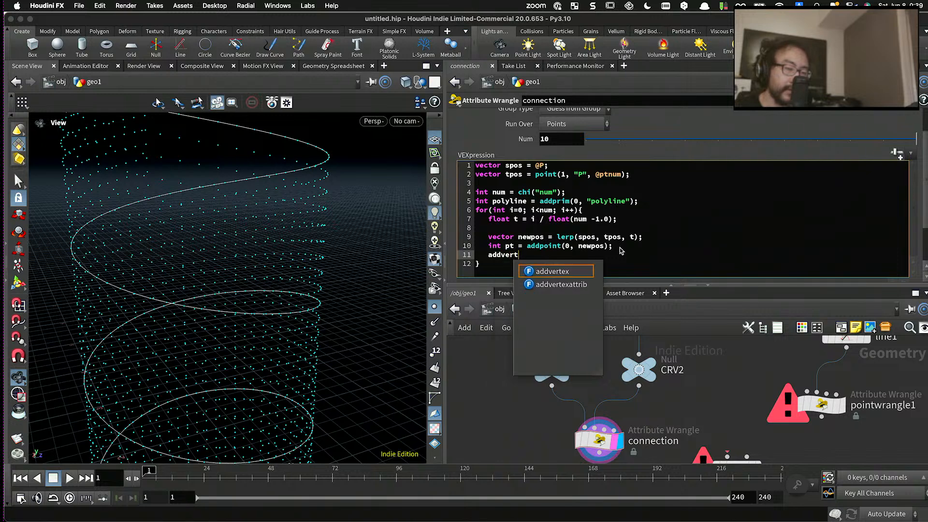
pyautogui.write('ex(0, polyline, ')
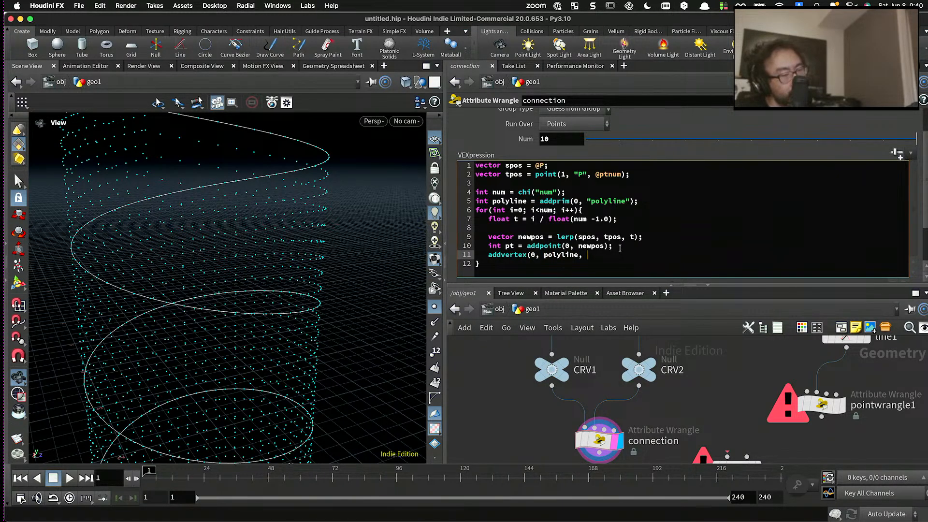
pyautogui.write('pt);')
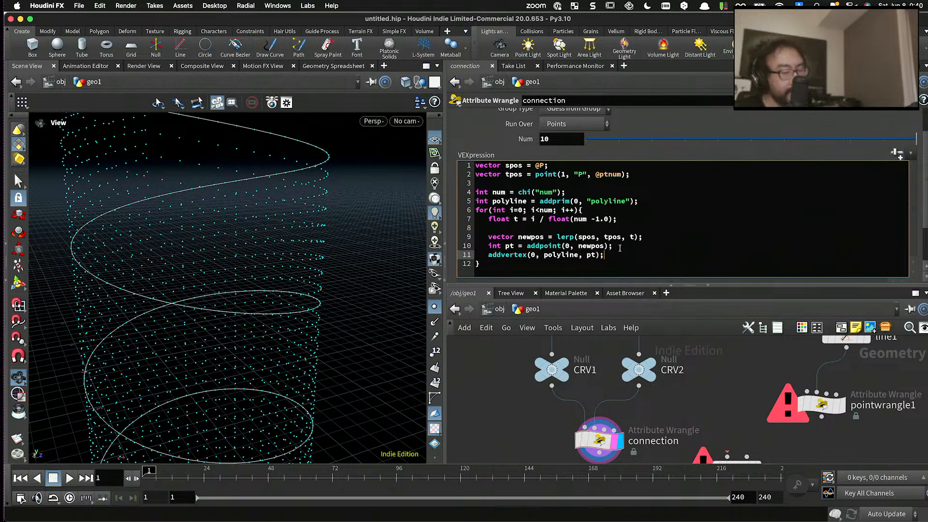
pyautogui.moveTo(328, 297); pyautogui.dragTo(300, 319)
# - Save the scene as Twisty Vase in the Live-0135 Twisty Vase folder under 075_HoudiniHowtos/Houdini Files
pyautogui.press('super+shift+s')
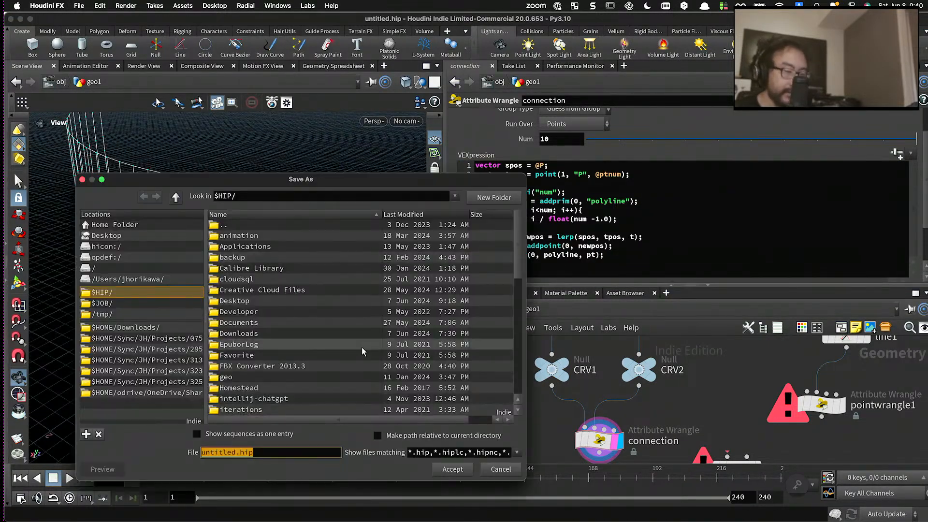
pyautogui.click(193, 336)
pyautogui.scroll(-20, 508, 343)
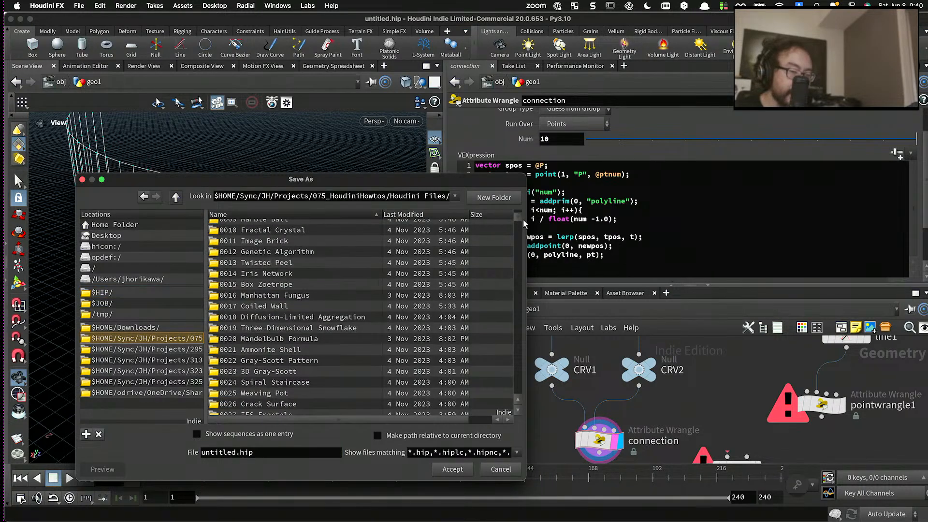
pyautogui.scroll(-20, 508, 343)
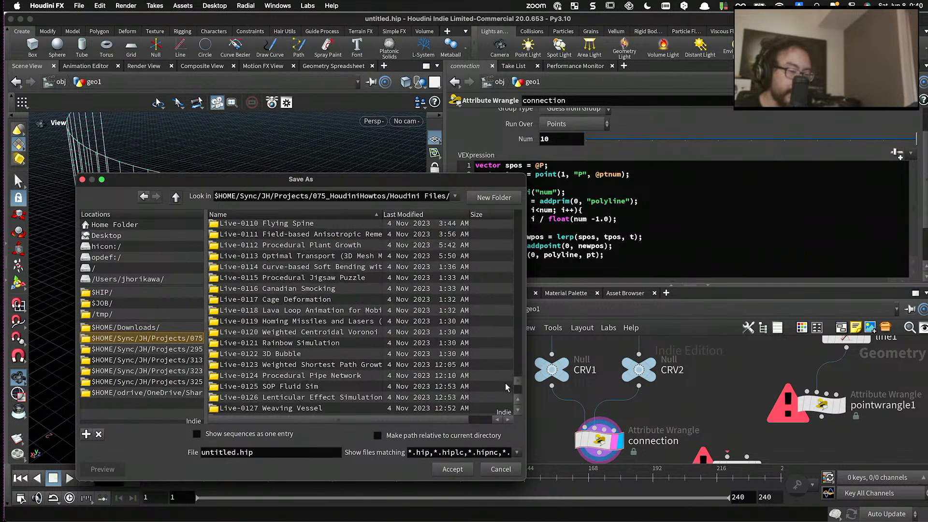
pyautogui.doubleClick(365, 367)
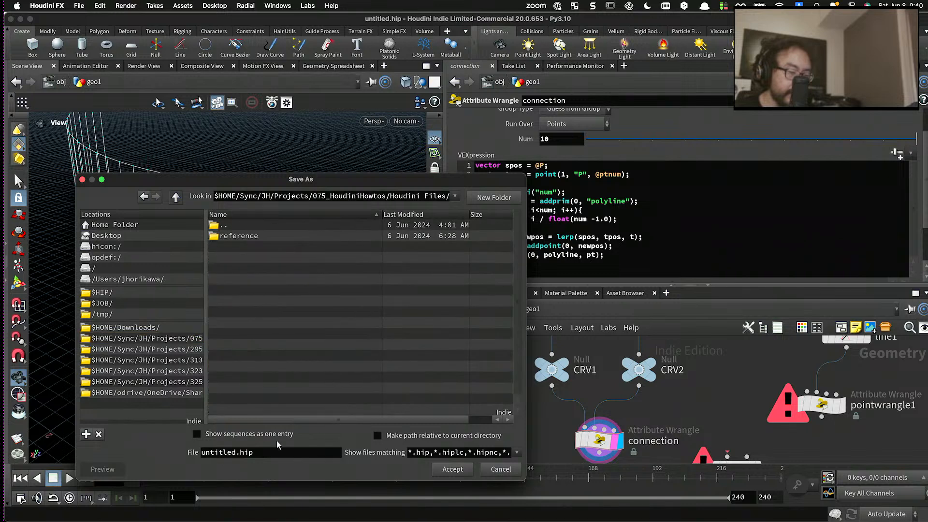
pyautogui.click(244, 450)
pyautogui.doubleClick(235, 451)
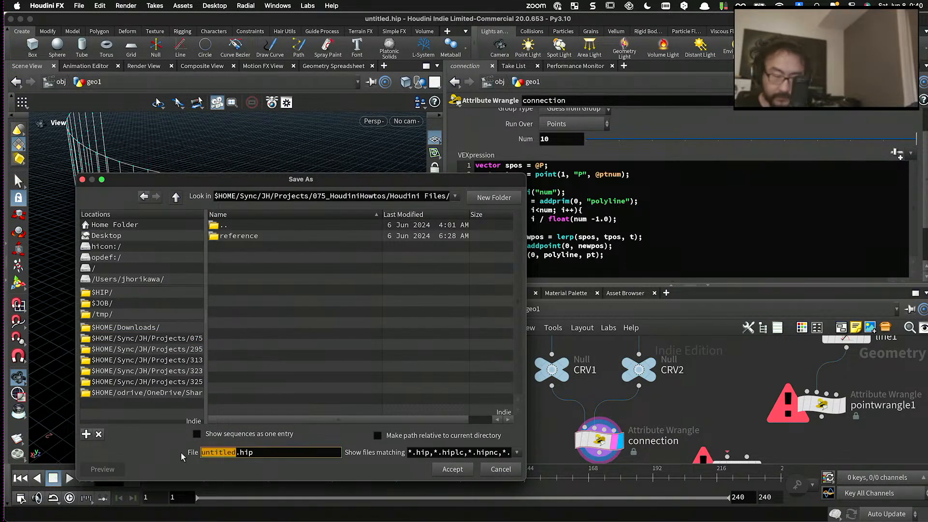
pyautogui.write('Twist')
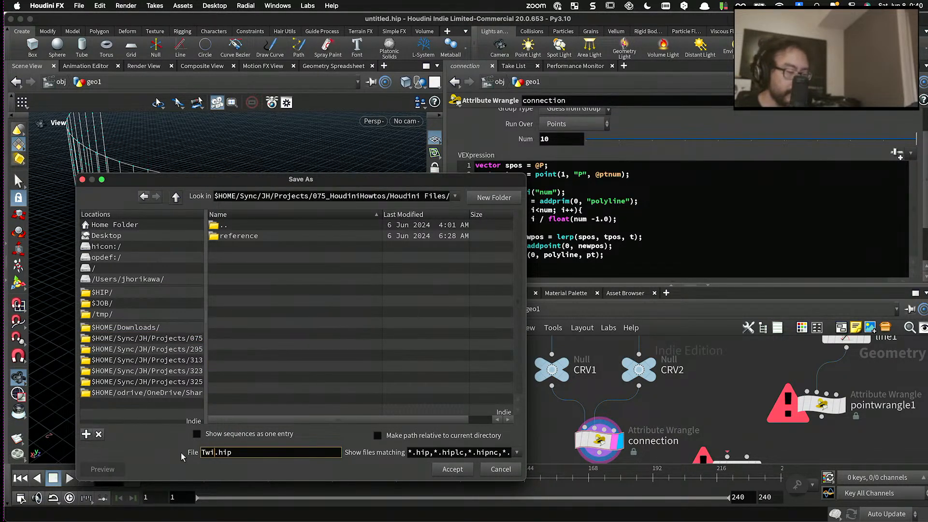
pyautogui.write('y Vase')
pyautogui.press('Return')
# - Examine the polylines connecting the two spirals and the loop code that interpolates their points
pyautogui.moveTo(308, 257); pyautogui.dragTo(300, 229)
pyautogui.scroll(8, 295, 223)
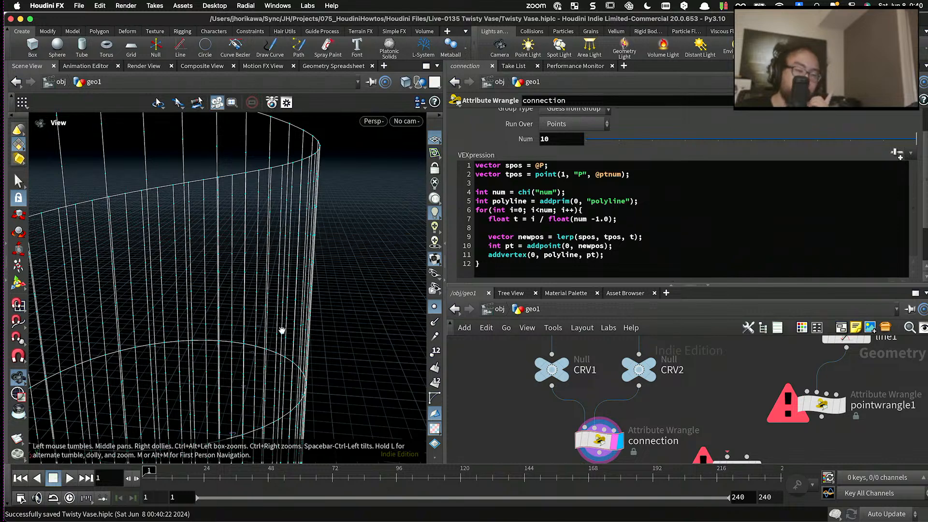
pyautogui.moveTo(338, 228); pyautogui.dragTo(320, 216)
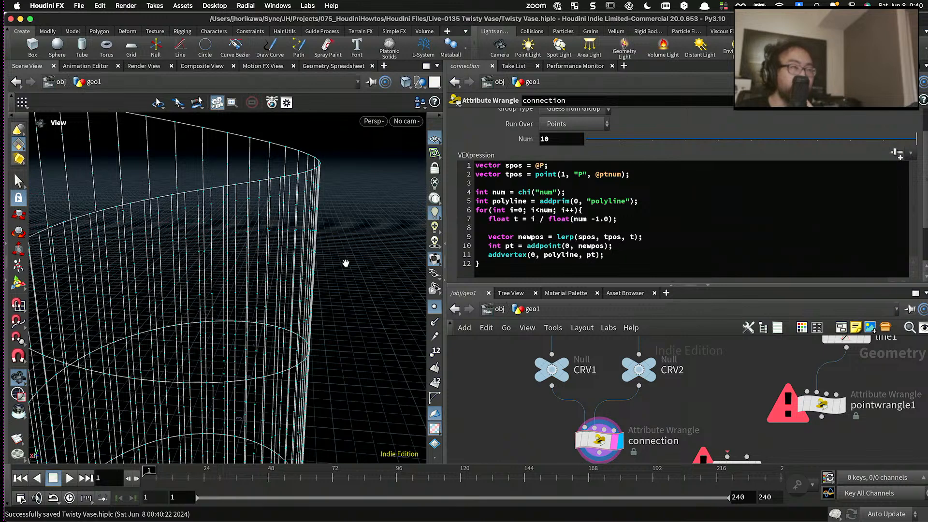
pyautogui.click(625, 254)
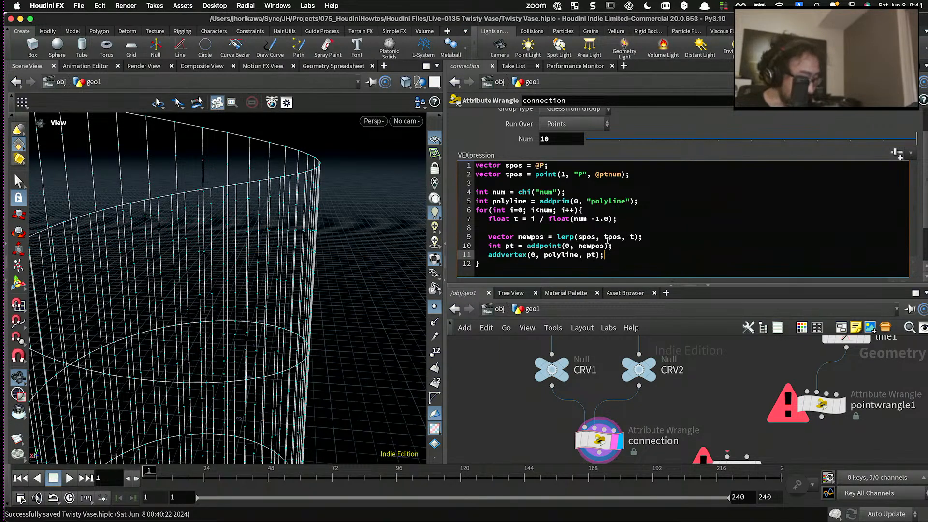
pyautogui.click(546, 239)
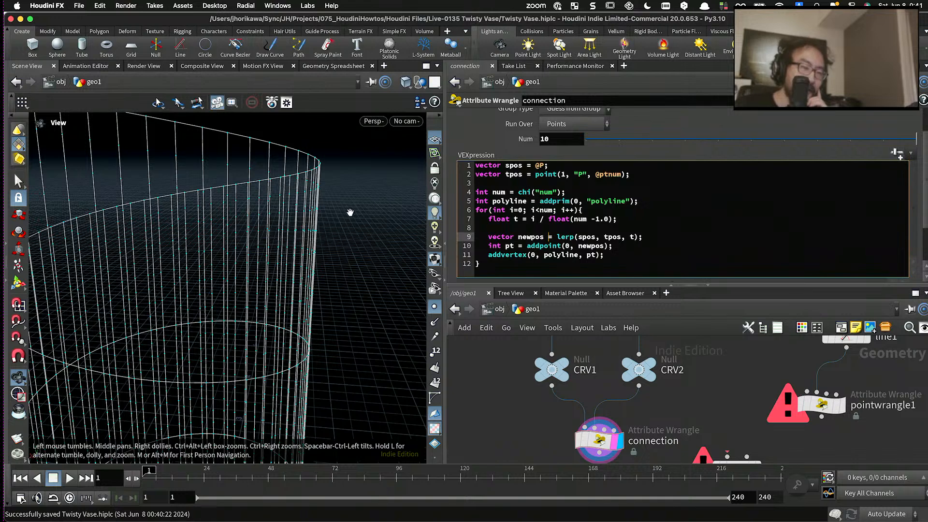
pyautogui.moveTo(351, 213); pyautogui.dragTo(342, 207)
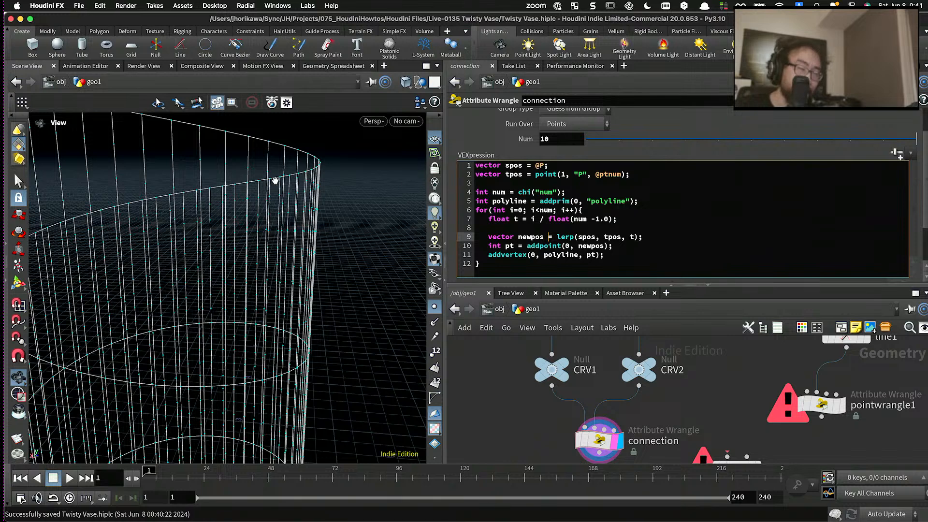
pyautogui.moveTo(634, 220); pyautogui.dragTo(489, 219)
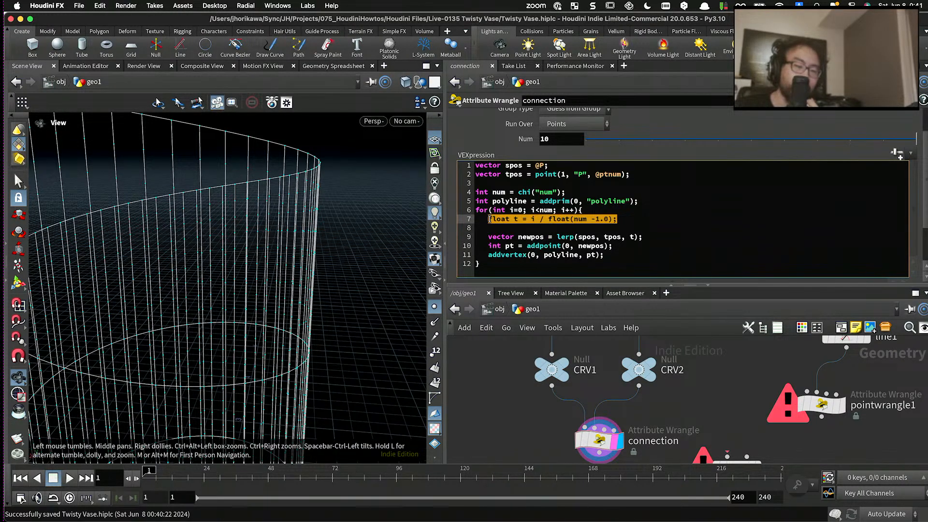
# - Add float ang = t * $PI; inside the for loop, after a blank line below the float t declaration
pyautogui.click(490, 219)
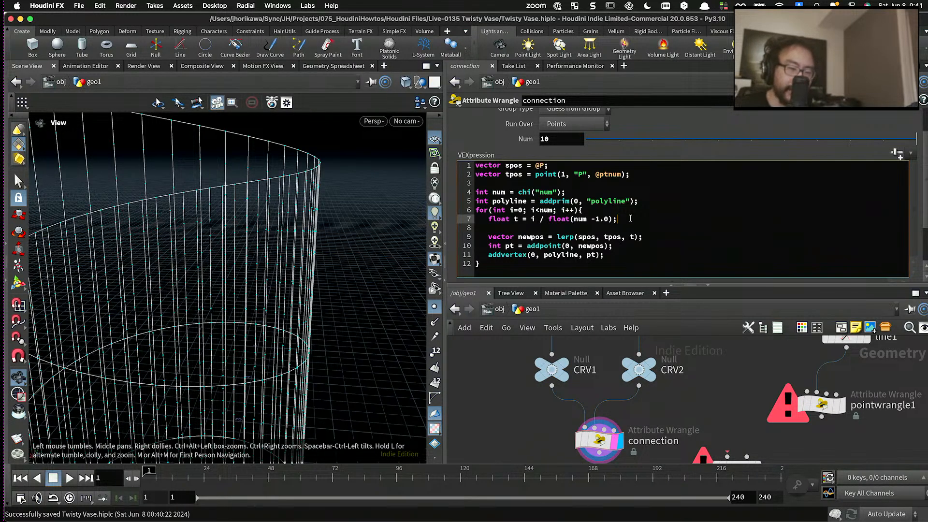
pyautogui.press('Return')
pyautogui.press('Return')
pyautogui.write('fl')
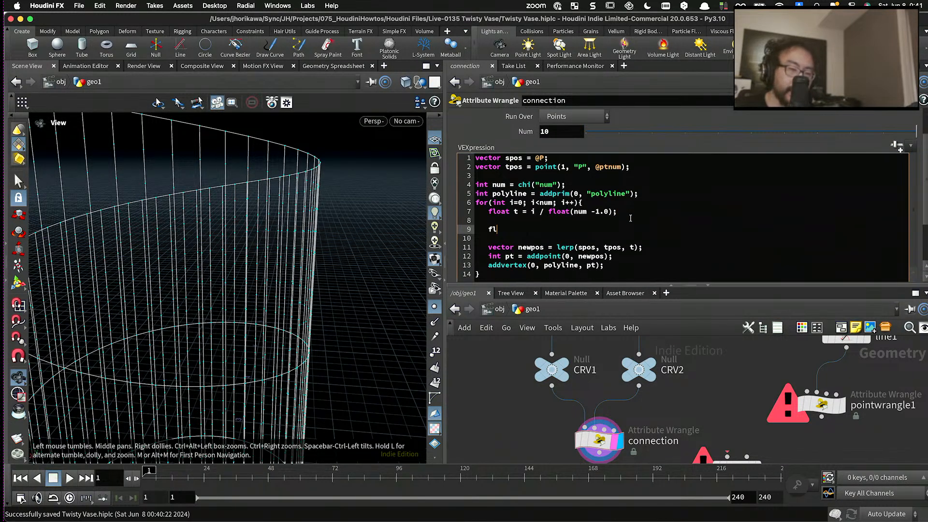
pyautogui.write('oat ang = ')
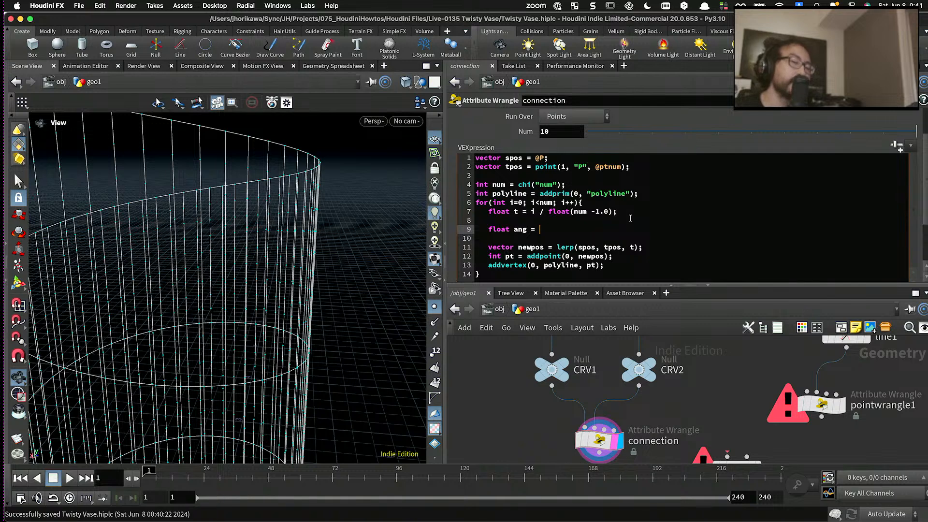
pyautogui.write('t *')
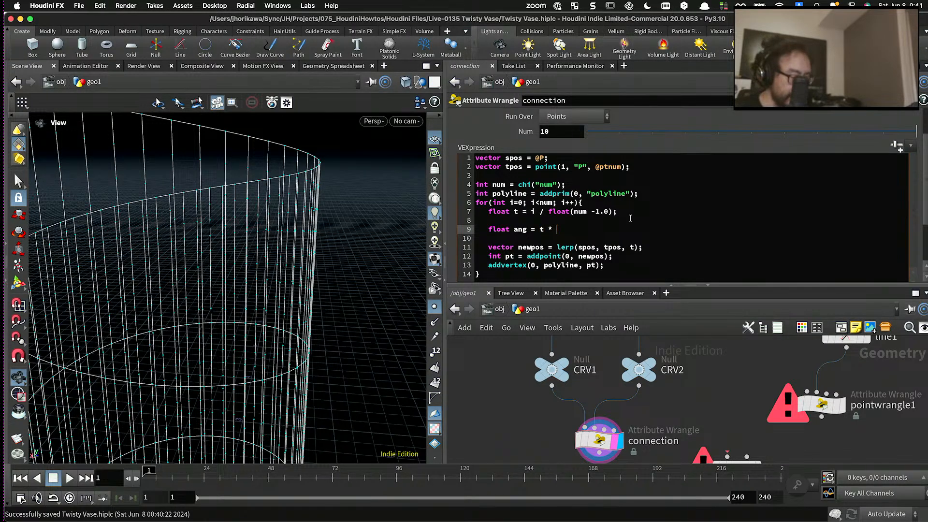
pyautogui.write('$')
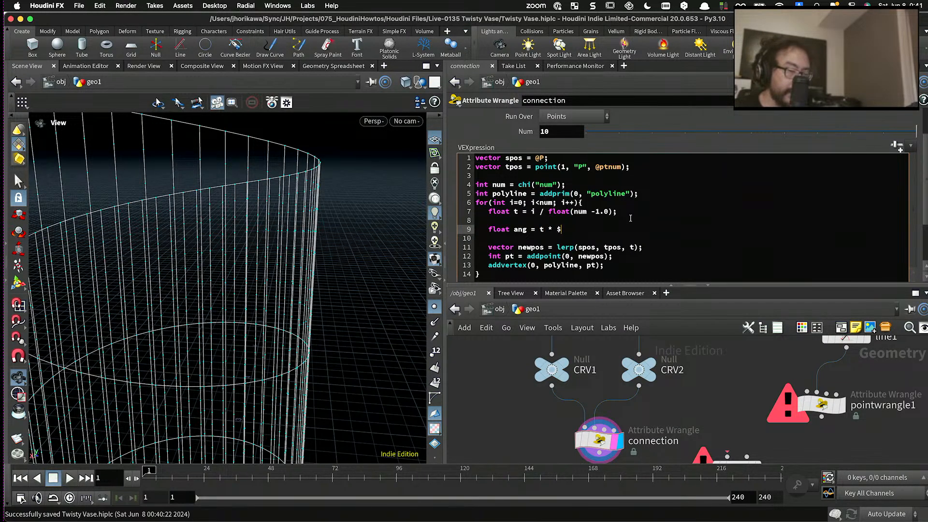
pyautogui.write('PI;')
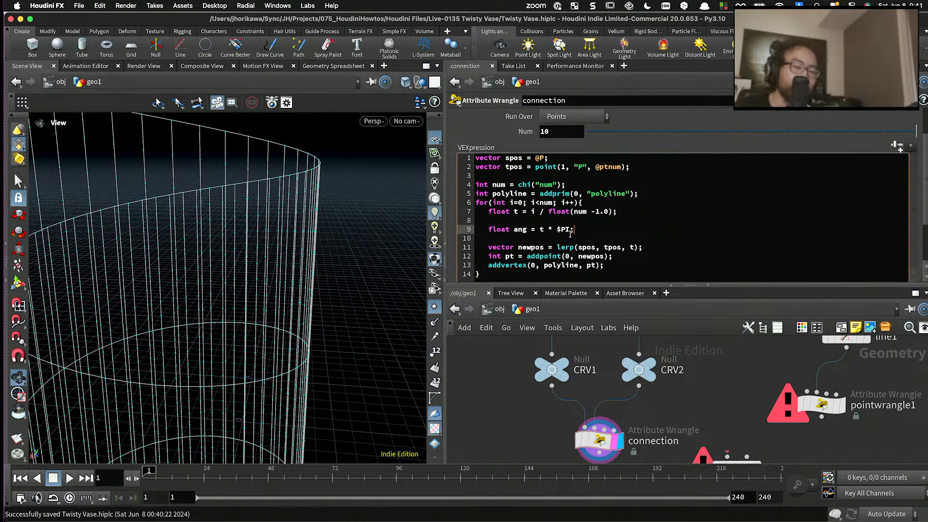
# - Add float r = sin(ang); directly below the ang declaration in the for loop
pyautogui.moveTo(578, 230); pyautogui.dragTo(525, 230)
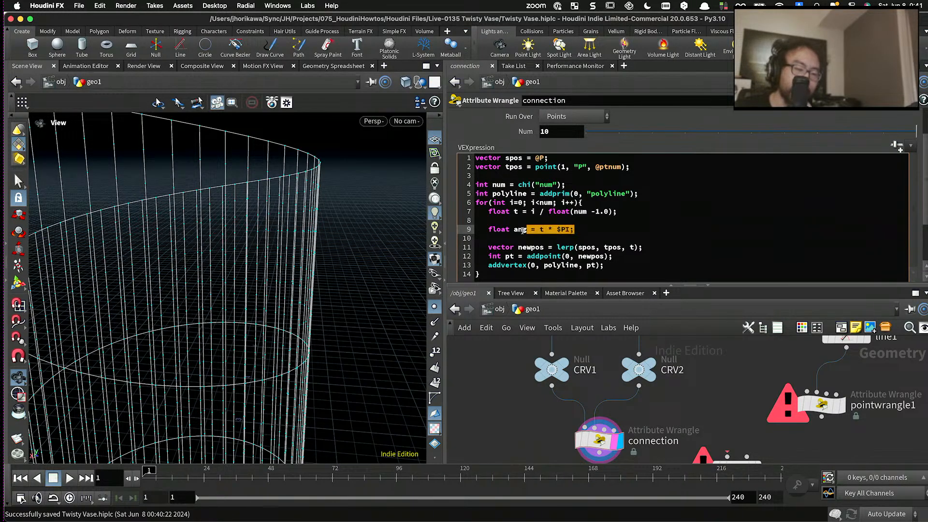
pyautogui.click(576, 232)
pyautogui.press('Return')
pyautogui.write('f')
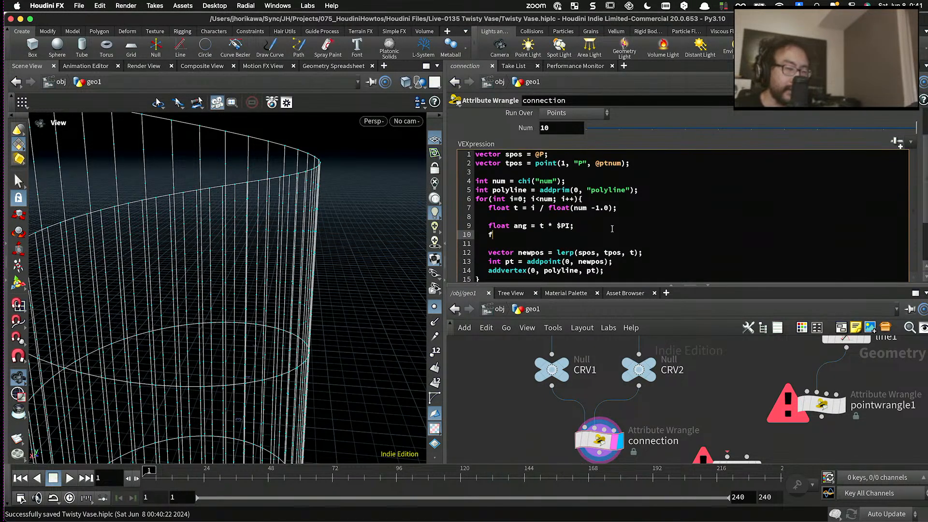
pyautogui.write('loat ')
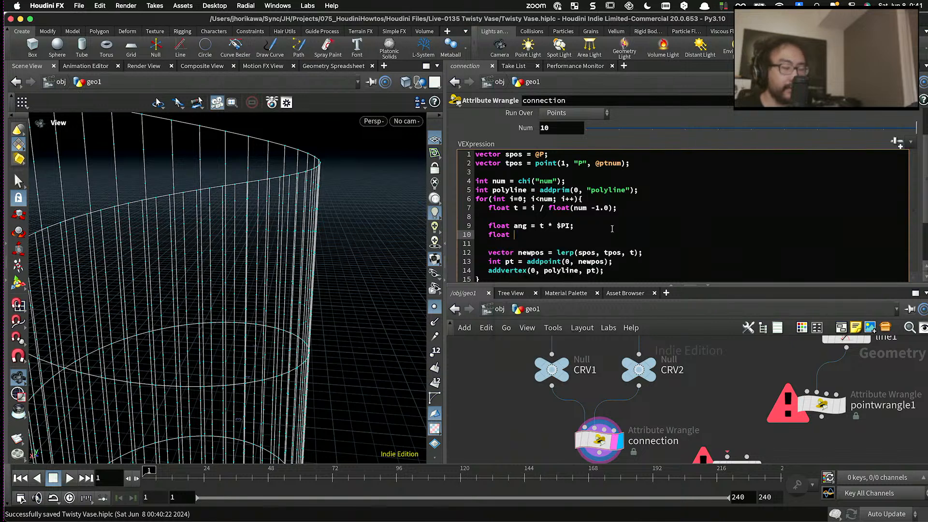
pyautogui.write('r = ')
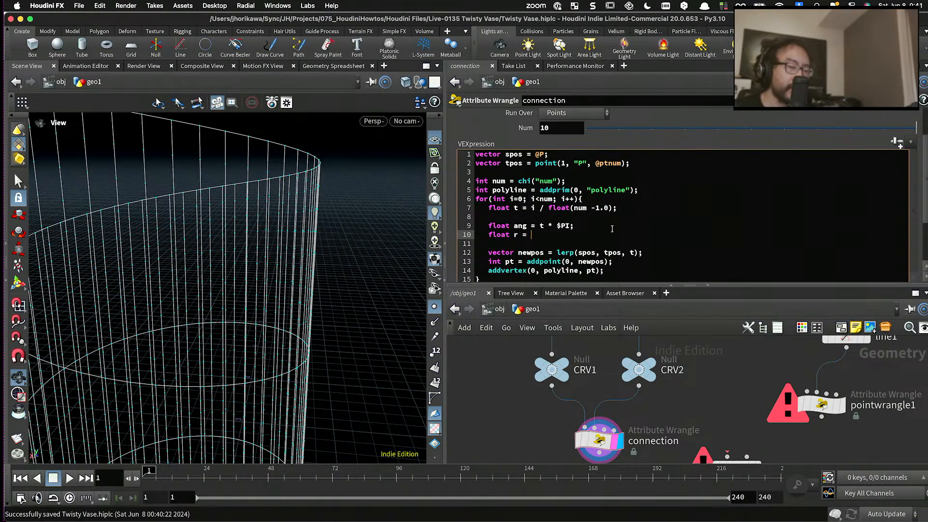
pyautogui.write('sin)(')
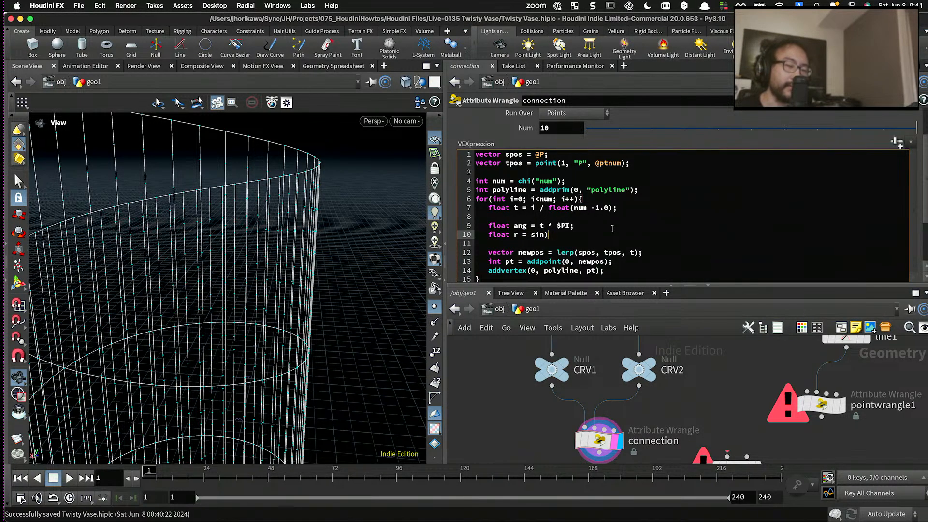
pyautogui.write('ang)')
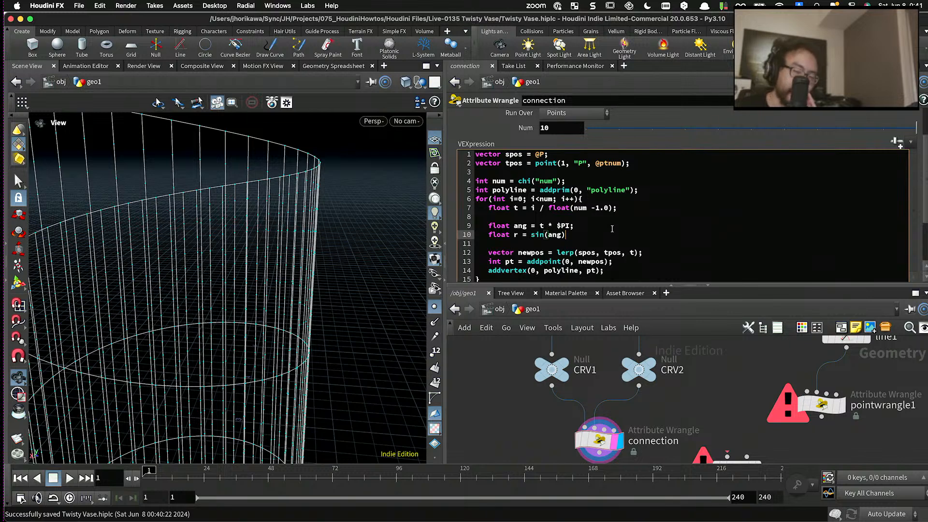
pyautogui.write(';')
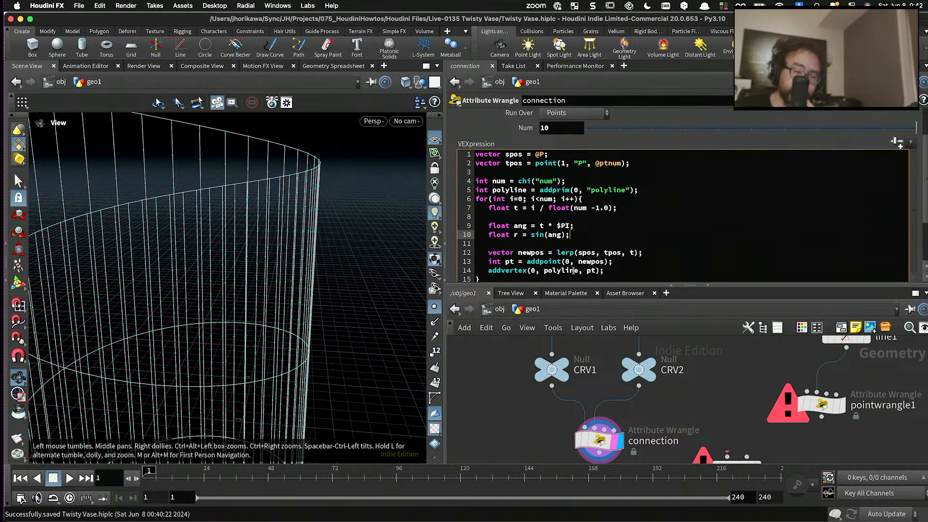
# - Insert two blank lines between the newpos declaration and the addpoint line
pyautogui.doubleClick(592, 262)
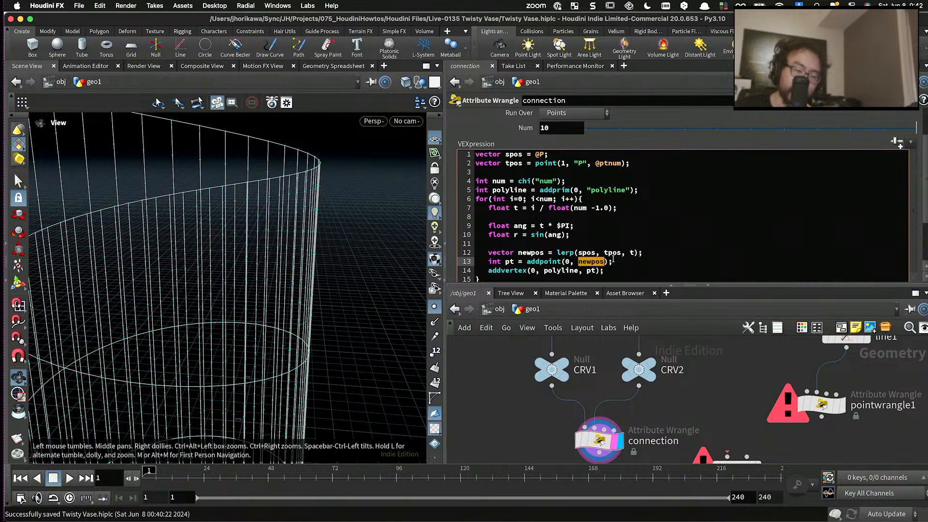
pyautogui.moveTo(644, 252); pyautogui.dragTo(489, 253)
pyautogui.click(649, 253)
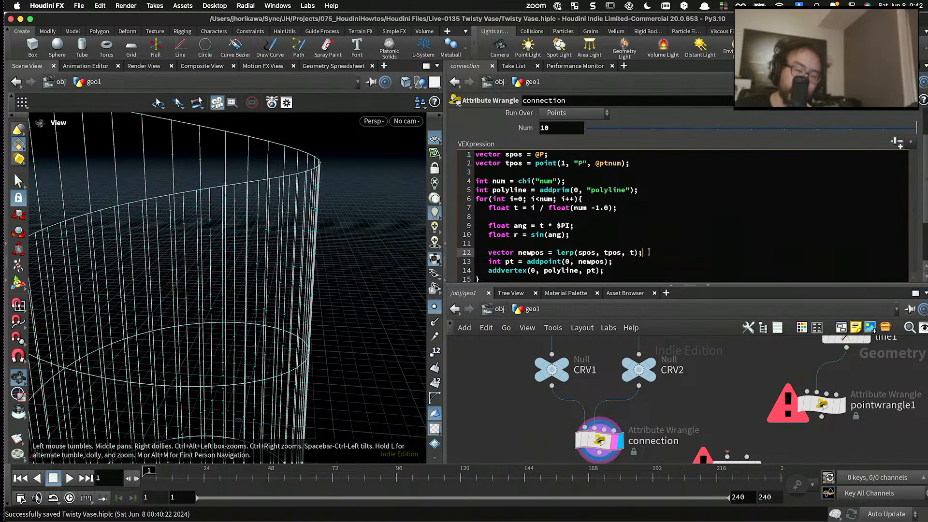
pyautogui.press('Return')
pyautogui.press('Return')
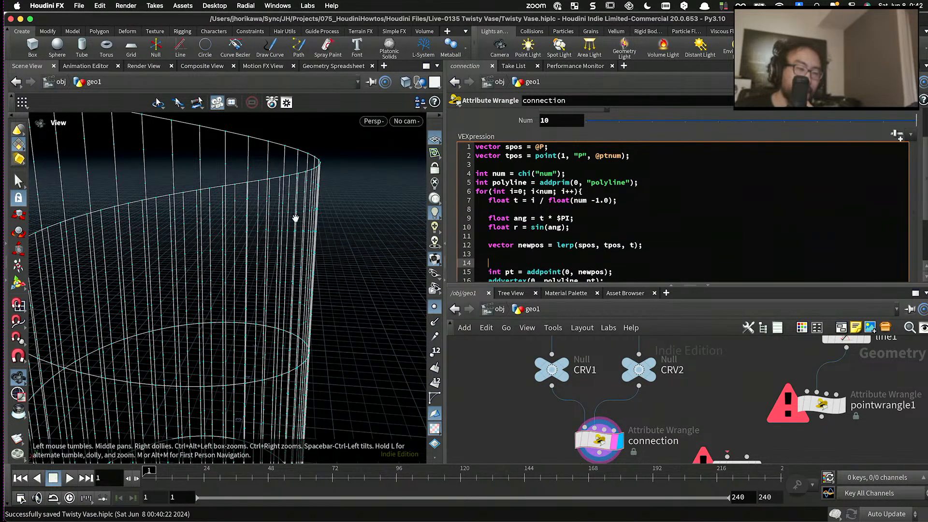
# - Examine the vase's connecting polylines from above and from the side in relation to the sine radius r
pyautogui.moveTo(296, 218)
pyautogui.mouseDown()
pyautogui.moveTo(285, 232)
pyautogui.moveTo(301, 270)
pyautogui.moveTo(329, 242)
pyautogui.moveTo(279, 225)
pyautogui.mouseUp()
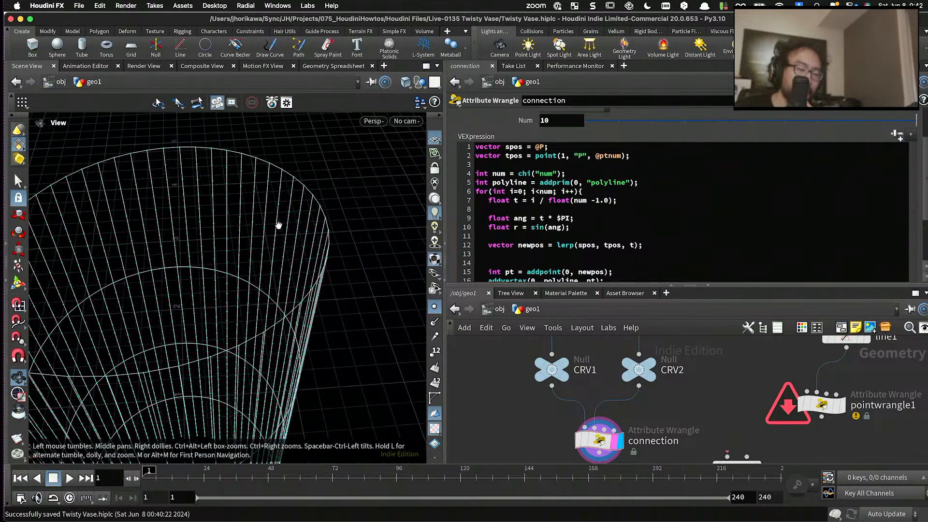
pyautogui.moveTo(267, 187); pyautogui.dragTo(166, 150)
pyautogui.moveTo(186, 276); pyautogui.dragTo(208, 301)
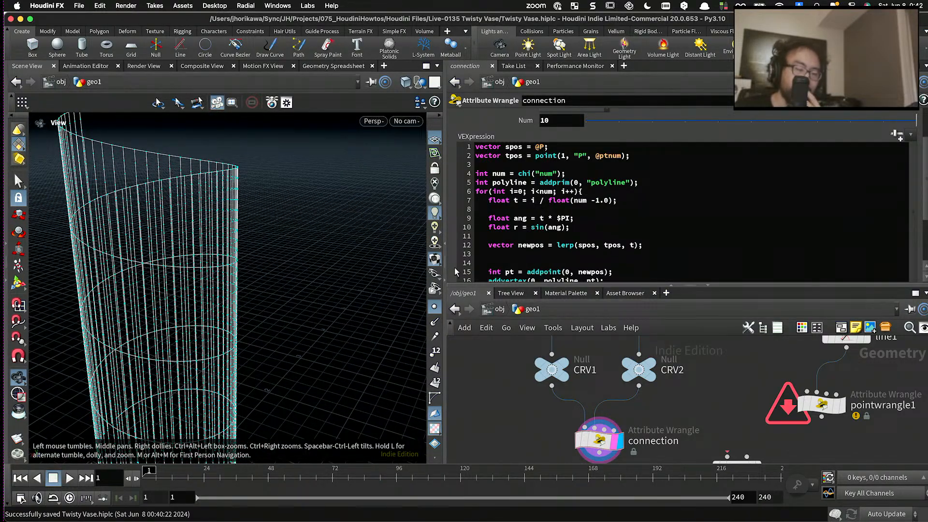
pyautogui.moveTo(321, 235); pyautogui.dragTo(235, 205)
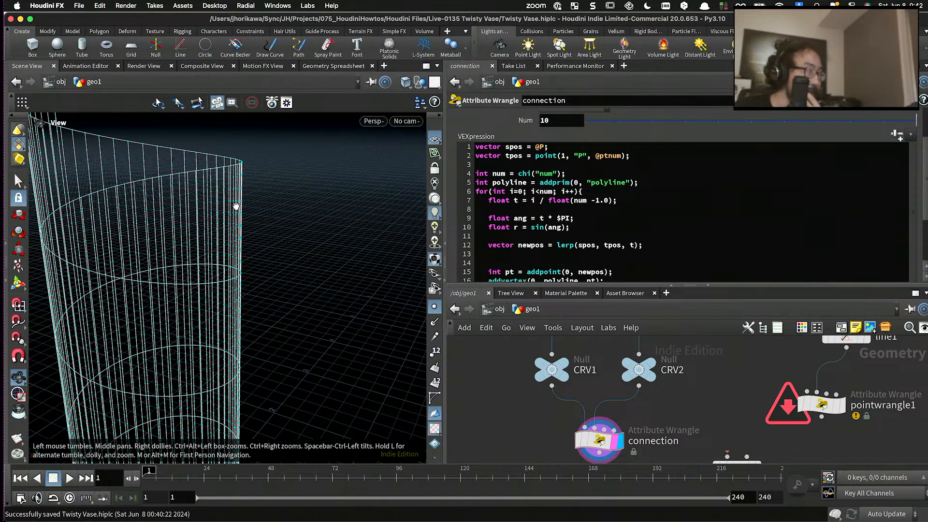
pyautogui.moveTo(571, 227); pyautogui.dragTo(488, 227)
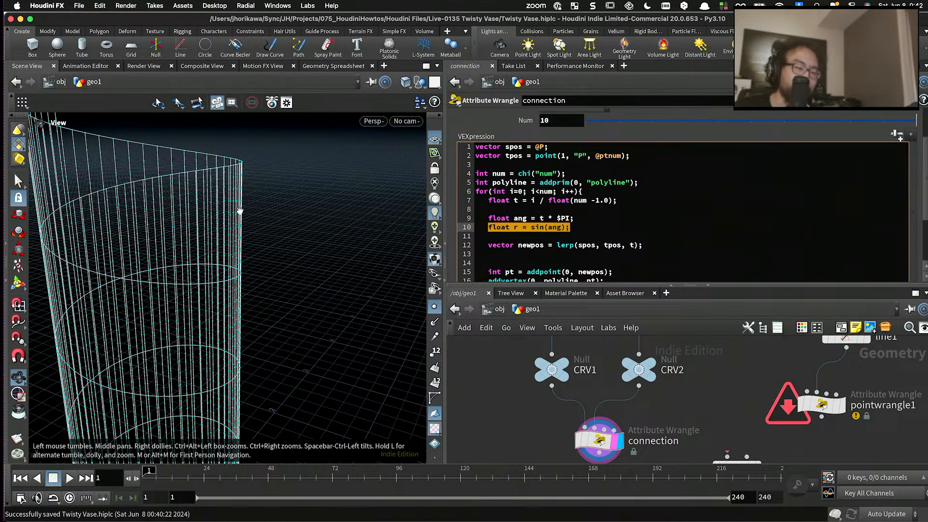
pyautogui.click(548, 253)
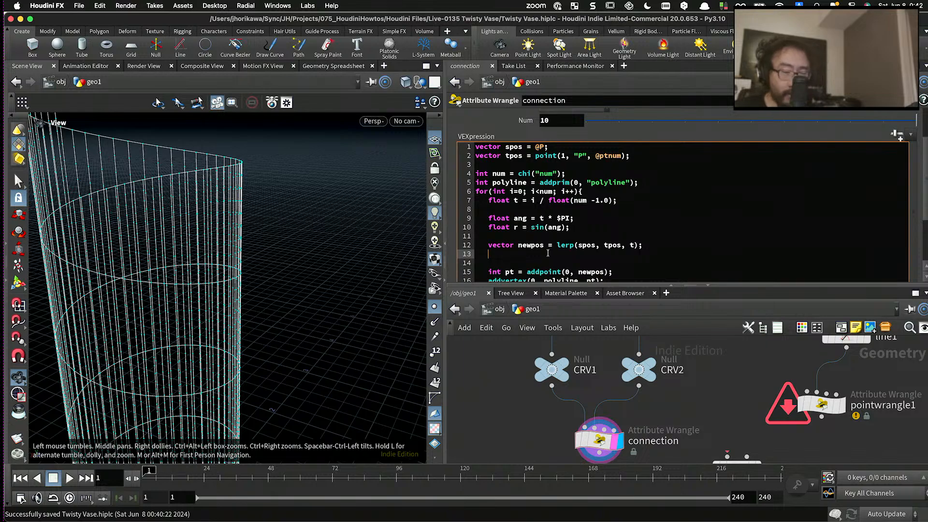
pyautogui.moveTo(307, 207); pyautogui.dragTo(279, 187)
pyautogui.moveTo(118, 226); pyautogui.dragTo(123, 234)
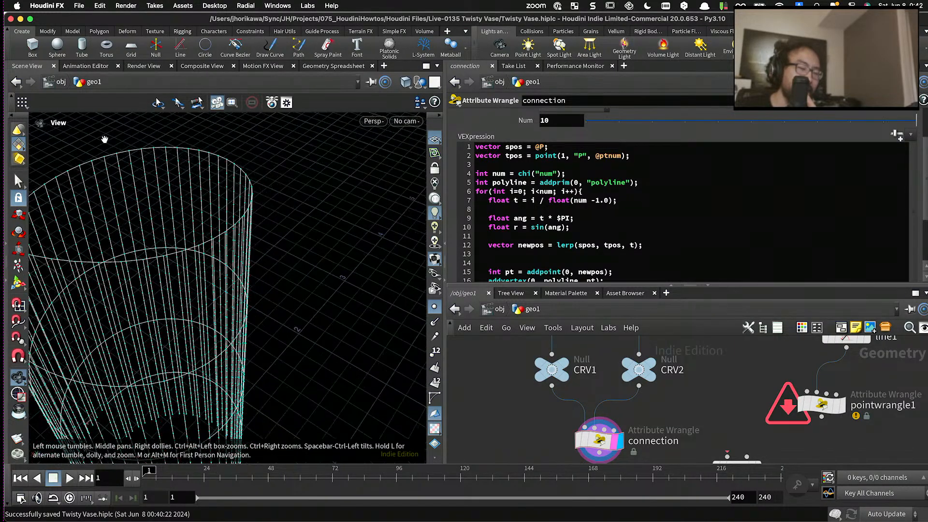
pyautogui.moveTo(139, 284); pyautogui.dragTo(155, 259)
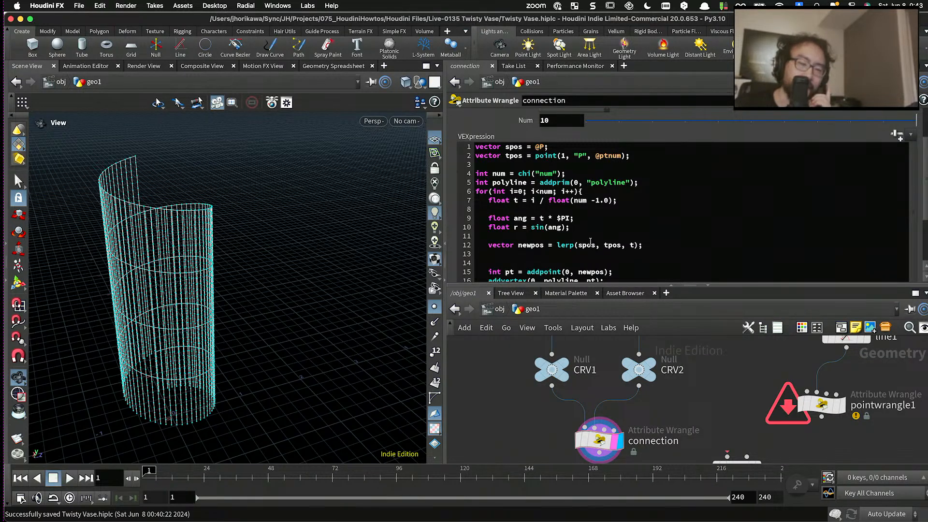
# - Add vector dir = normalize(newpos); directly below the newpos declaration in the for loop
pyautogui.doubleClick(530, 245)
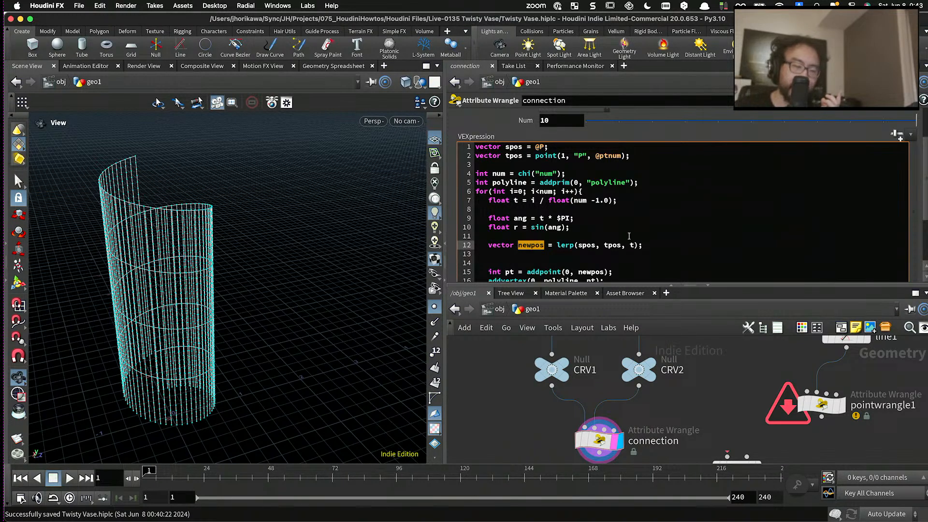
pyautogui.click(661, 245)
pyautogui.press('Return')
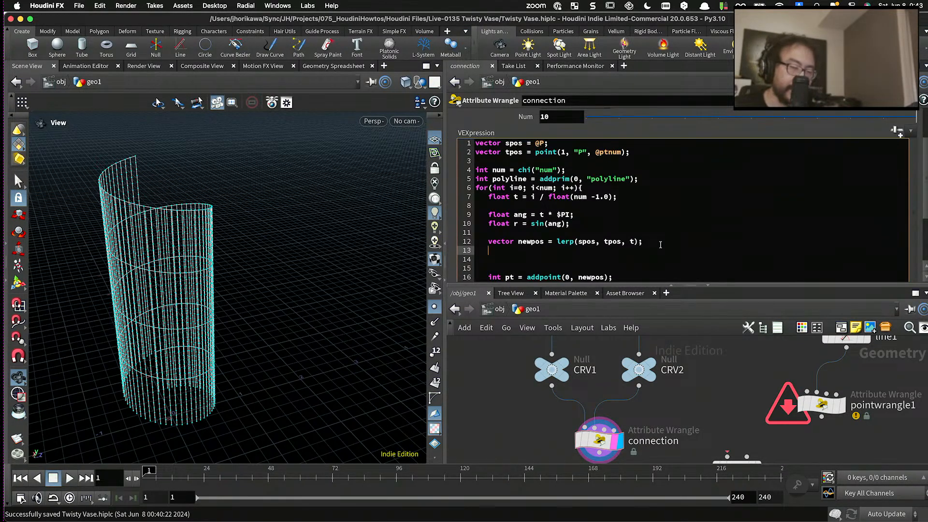
pyautogui.write('vectro')
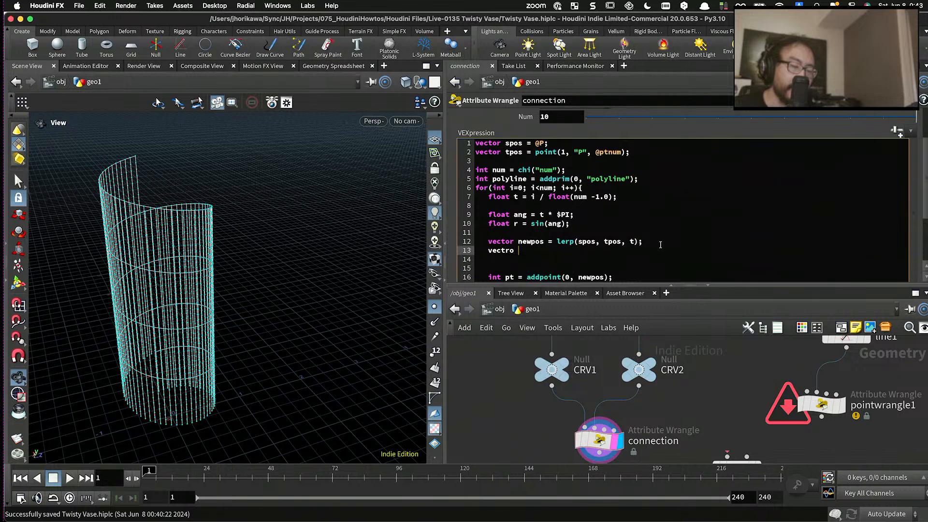
pyautogui.press('BackSpace')
pyautogui.press('BackSpace')
pyautogui.press('BackSpace')
pyautogui.write('or ')
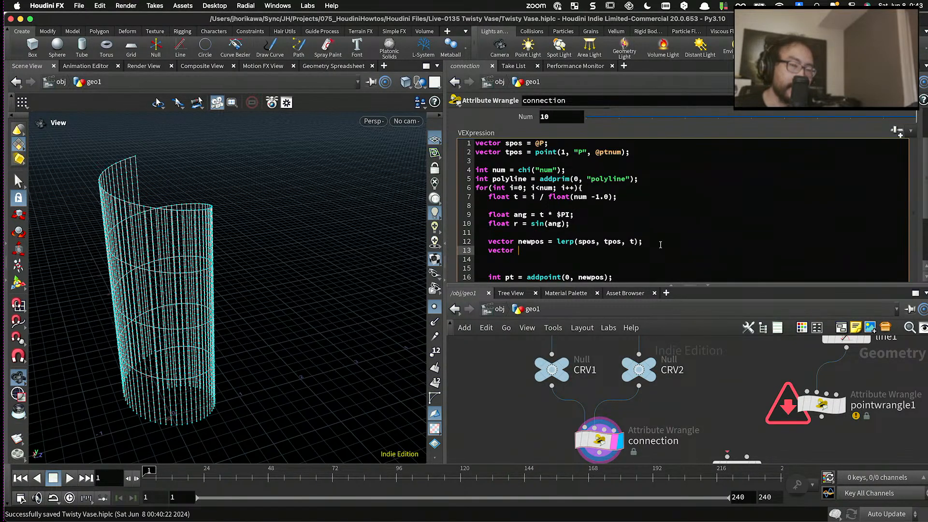
pyautogui.write('normalize')
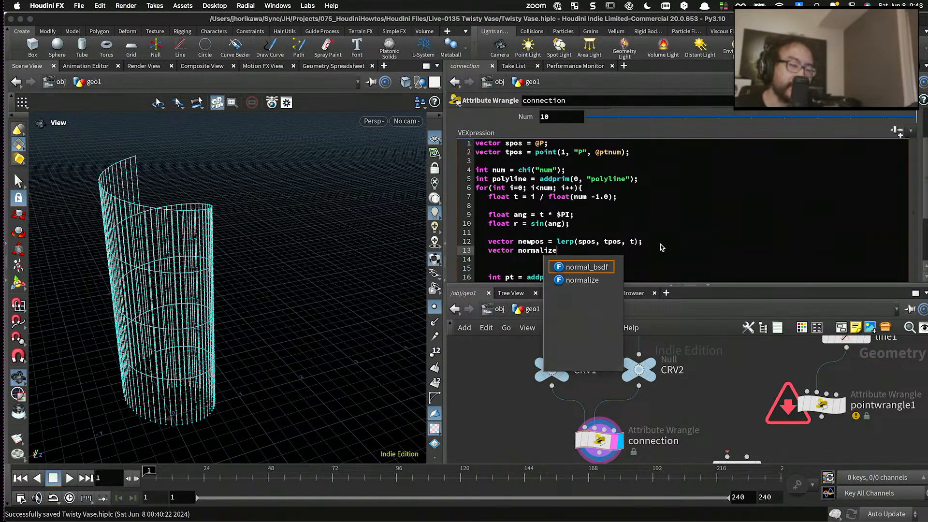
pyautogui.write('(newpos);')
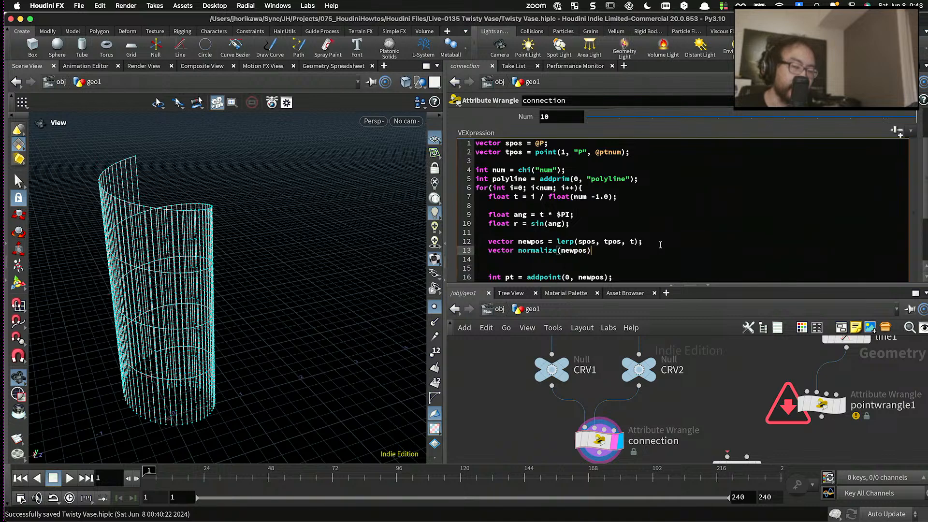
pyautogui.click(517, 250)
pyautogui.write('dir =')
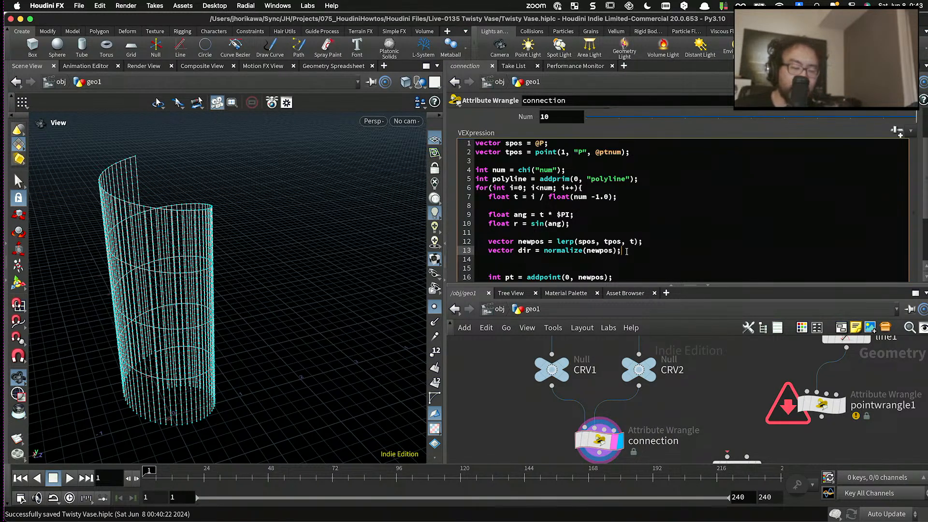
# - Replace normalize(newpos) in the dir declaration with set(newpos.x, 0.0, newpos.z)
pyautogui.doubleClick(578, 249)
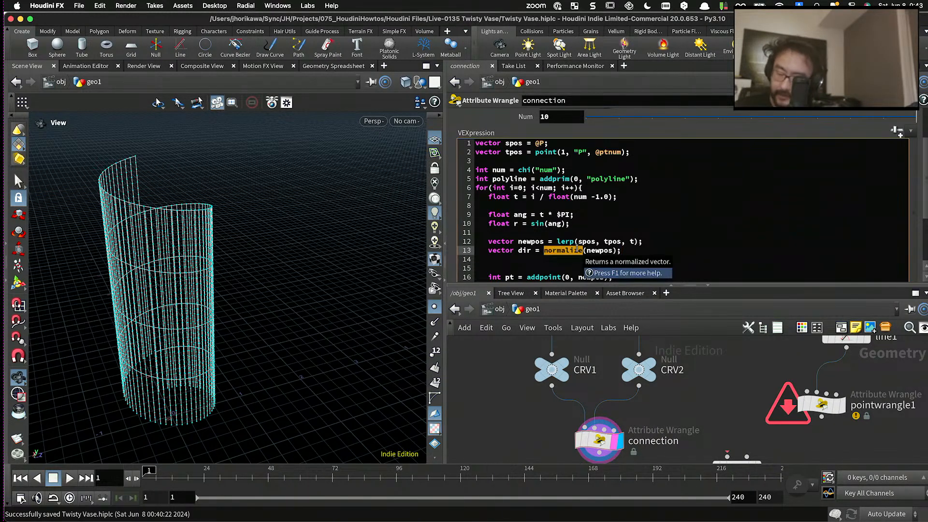
pyautogui.press('BackSpace')
pyautogui.press('Delete')
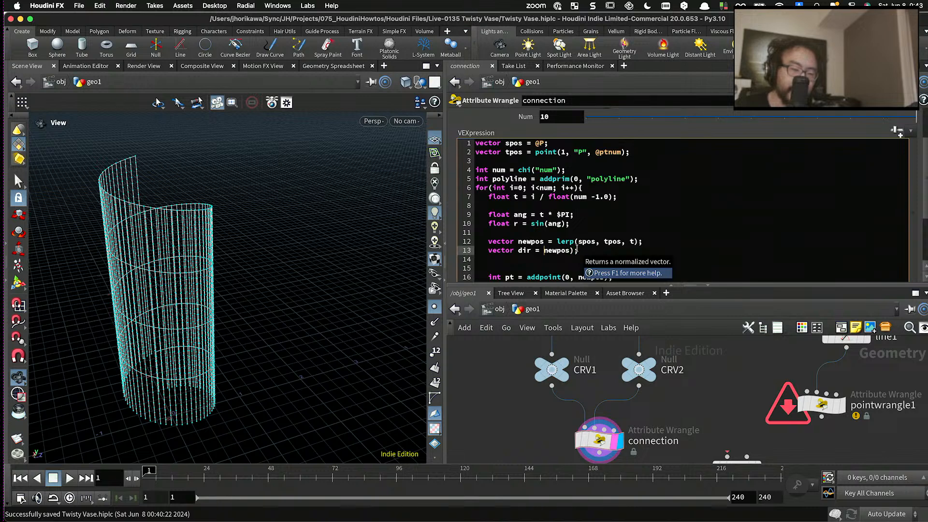
pyautogui.click(572, 250)
pyautogui.press('BackSpace')
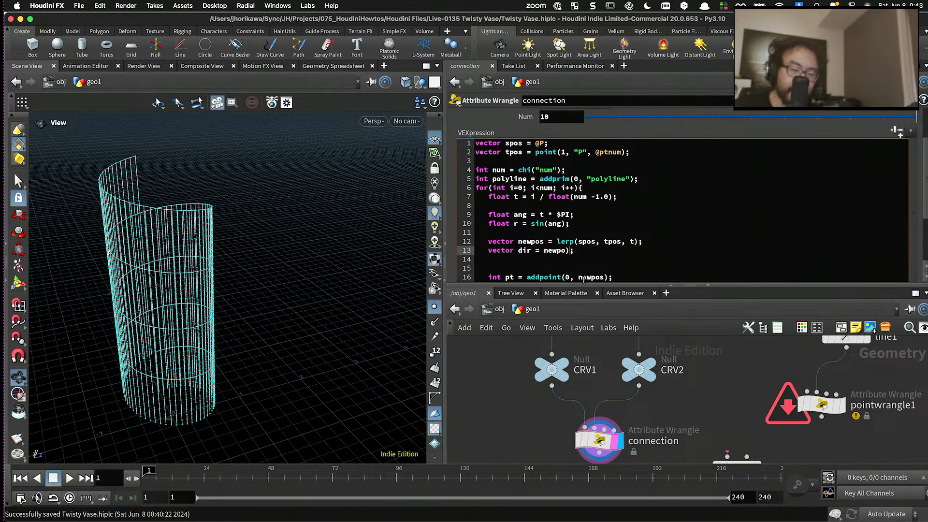
pyautogui.write('s')
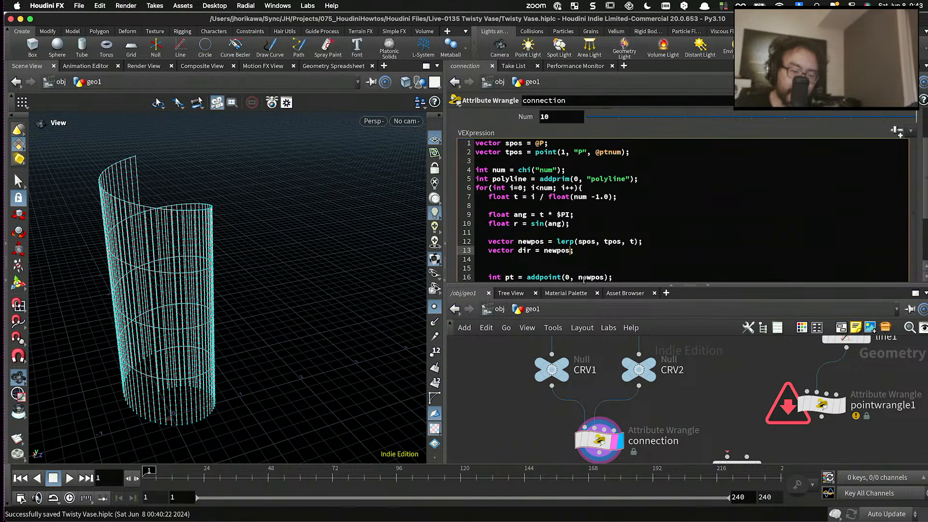
pyautogui.write('set')
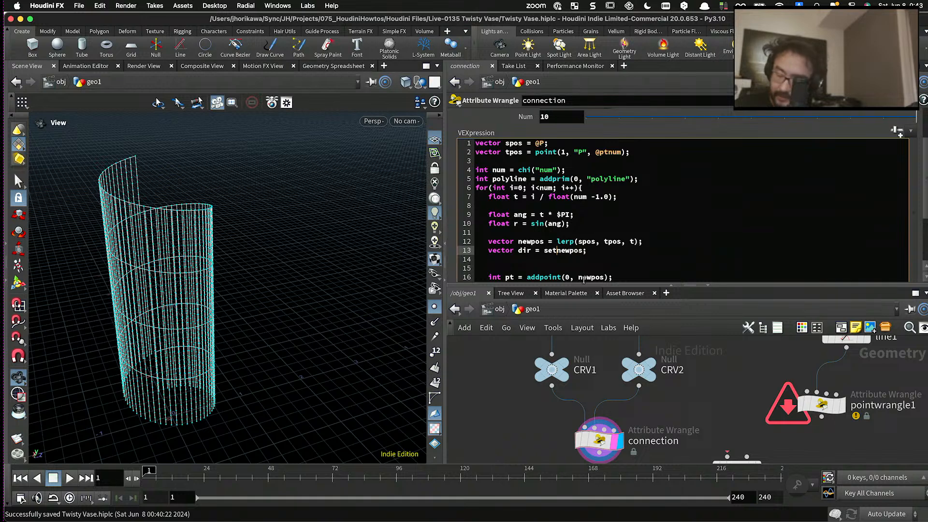
pyautogui.write('(')
pyautogui.press('Right')
pyautogui.press('Right')
pyautogui.press('Right')
pyautogui.press('Right')
pyautogui.press('Right')
pyautogui.press('Right')
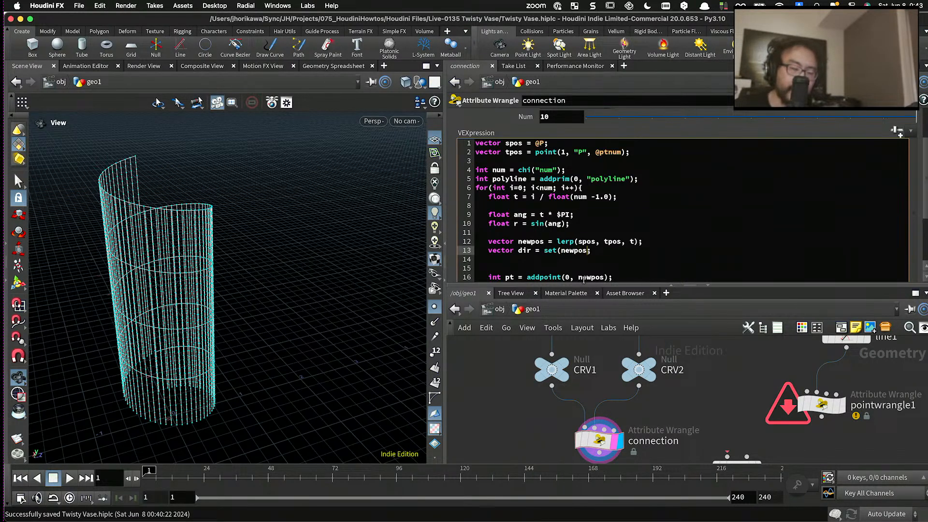
pyautogui.write('.x, 0.0, ')
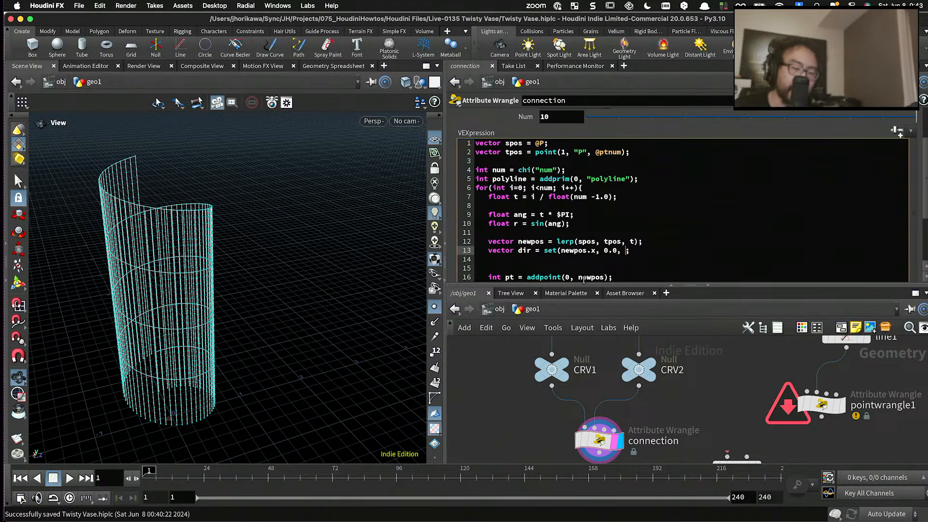
pyautogui.write('newpos.z)')
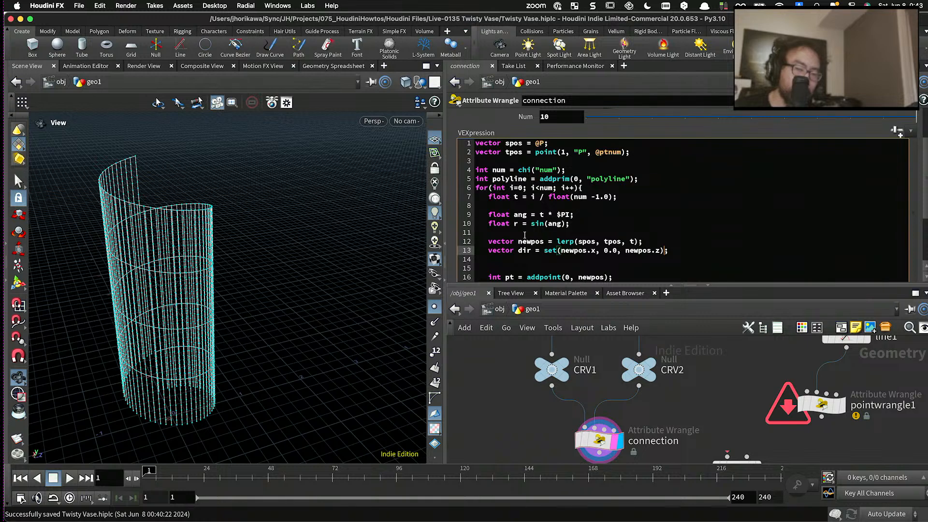
# - Wrap the set(newpos.x, 0.0, newpos.z) expression of dir in a normalize() call
pyautogui.click(543, 251)
pyautogui.write('norla')
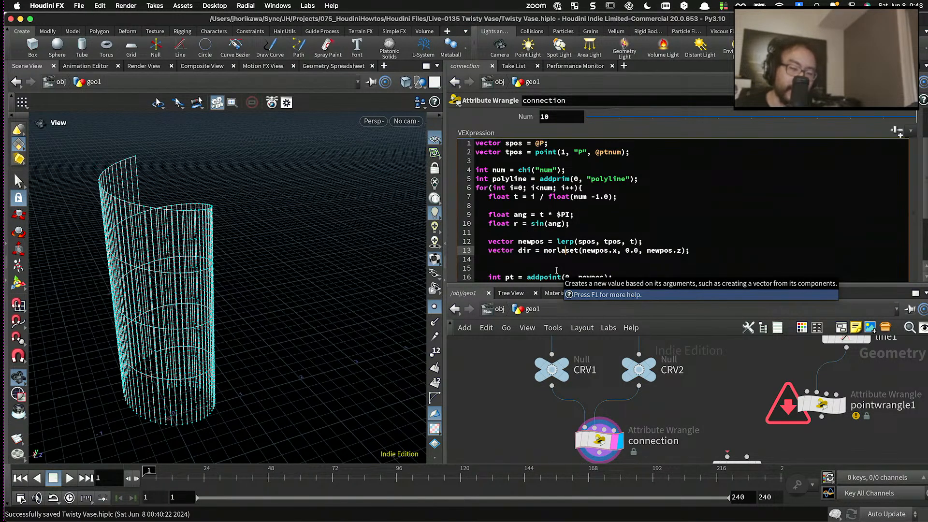
pyautogui.press('BackSpace')
pyautogui.press('BackSpace')
pyautogui.write('ma')
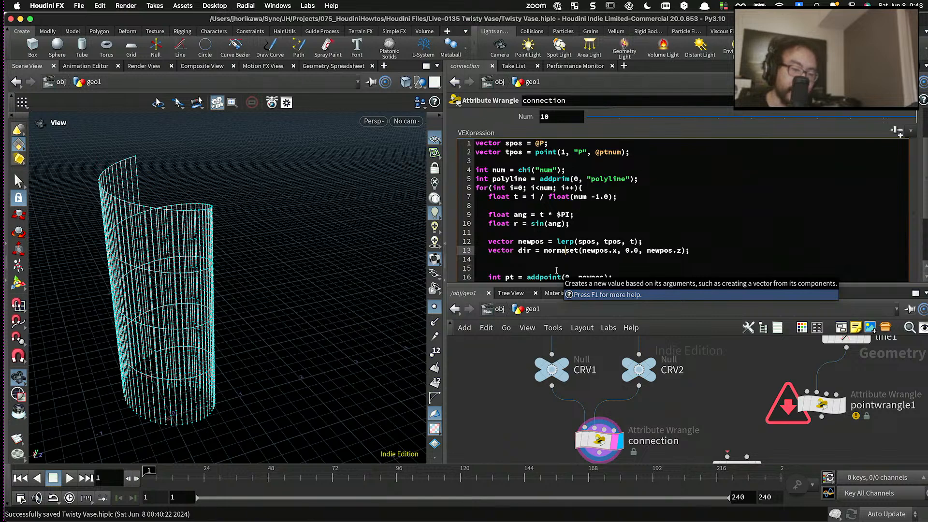
pyautogui.write('lize()')
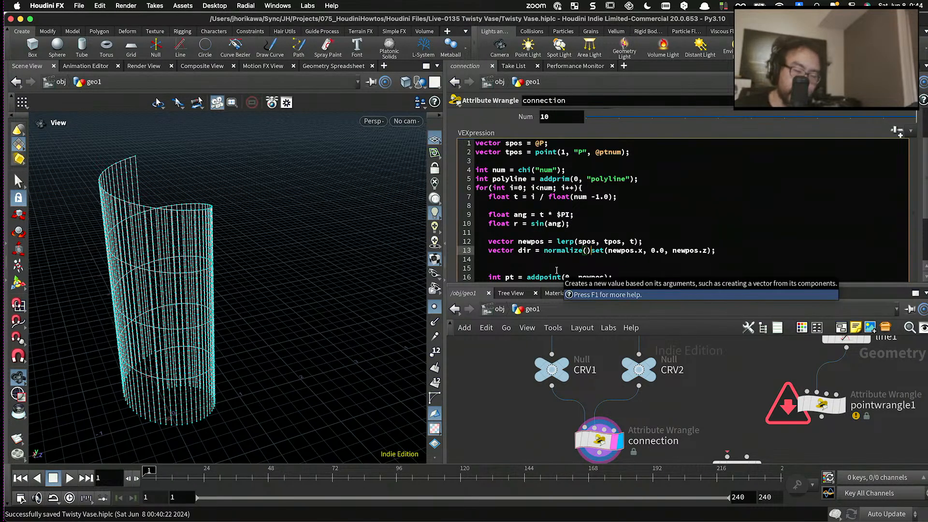
pyautogui.press('BackSpace')
pyautogui.click(706, 251)
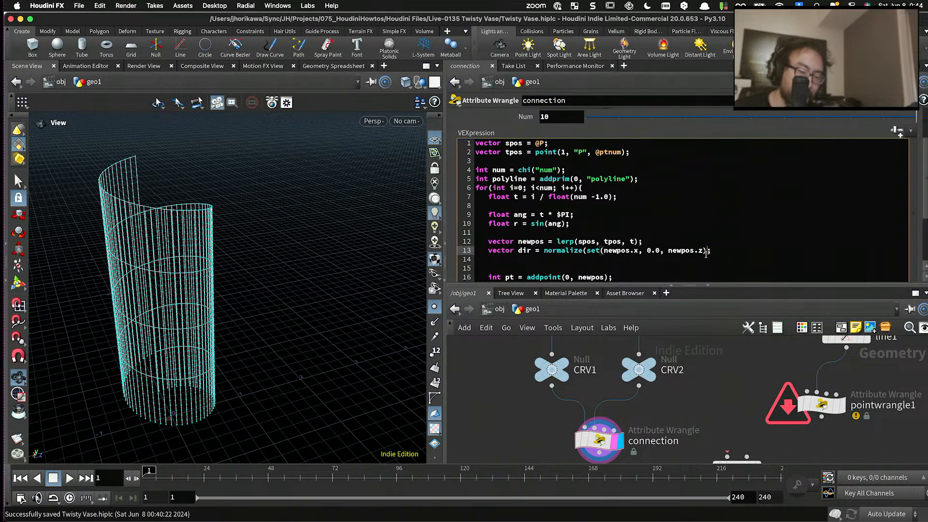
pyautogui.write(')')
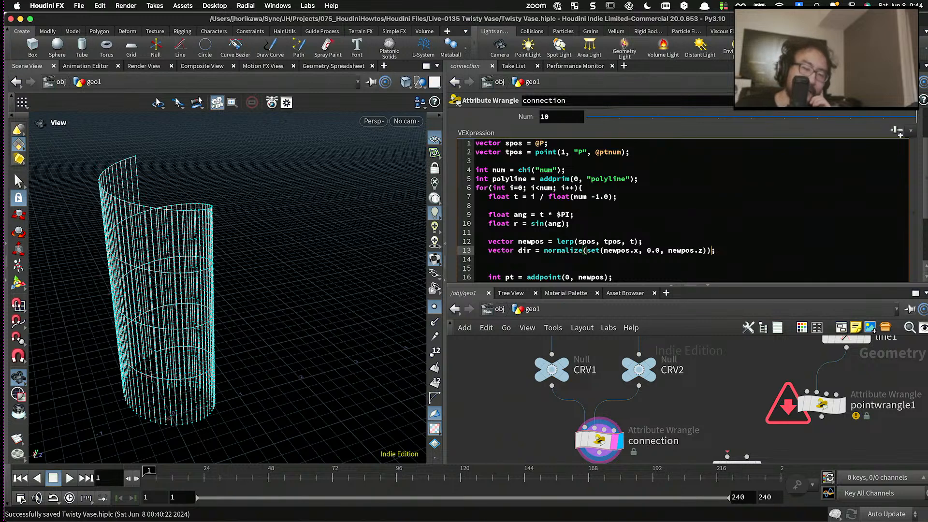
# - Multiply the normalized vector in the dir declaration by r
pyautogui.click(718, 251)
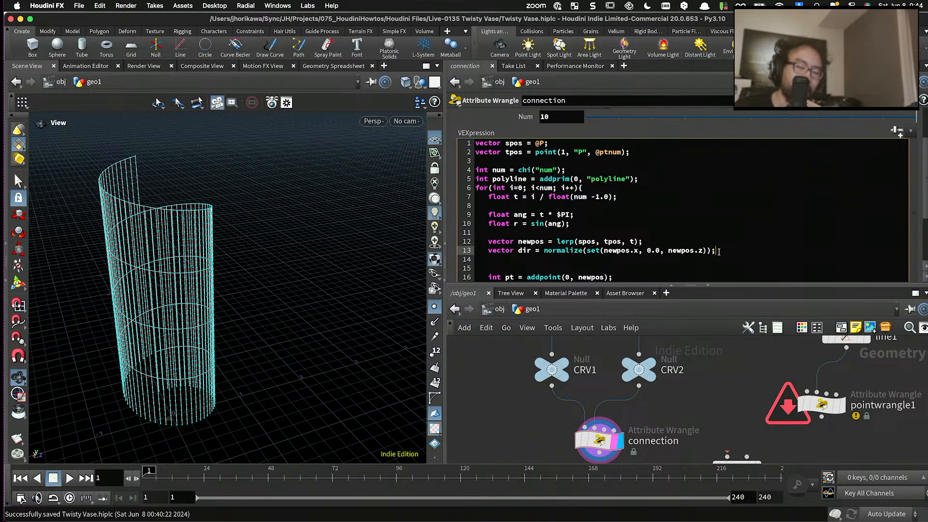
pyautogui.press('BackSpace')
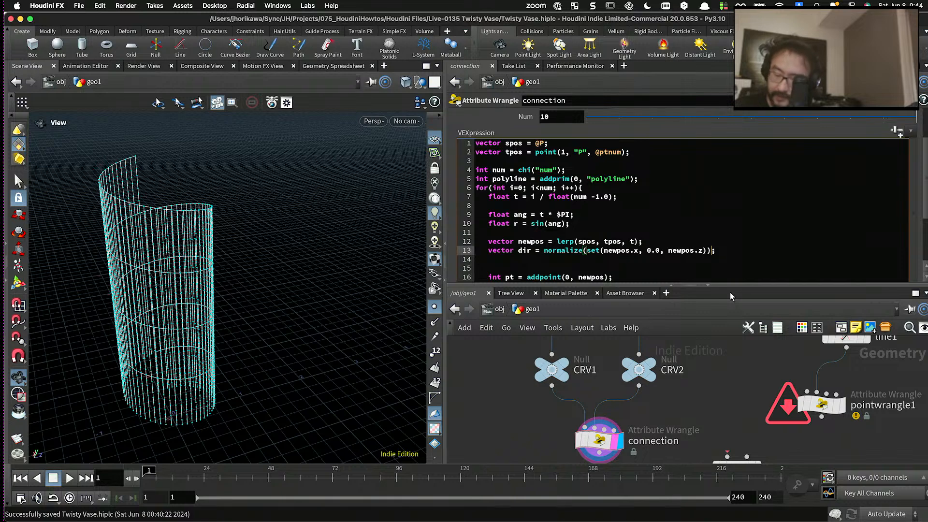
pyautogui.write('* r')
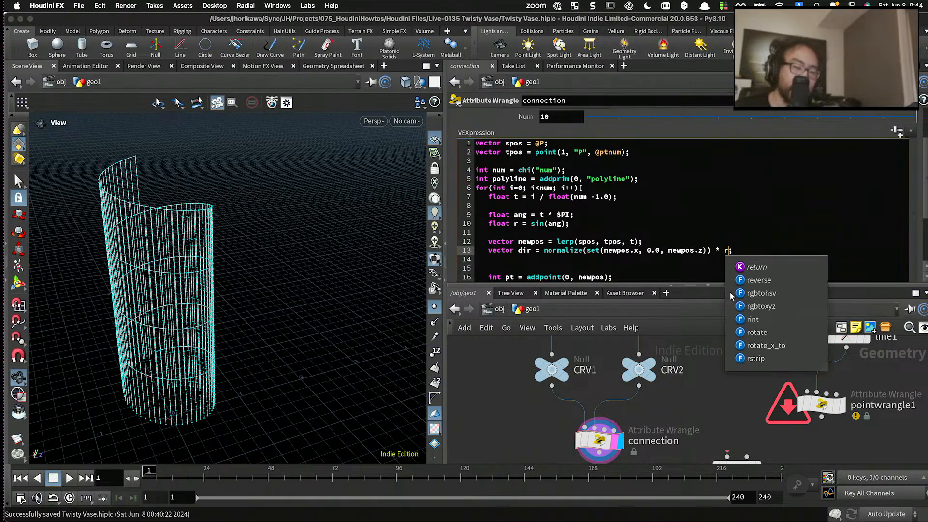
pyautogui.click(743, 250)
# - Insert two more blank lines below the dir declaration, before the addpoint line
pyautogui.moveTo(571, 223); pyautogui.dragTo(489, 223)
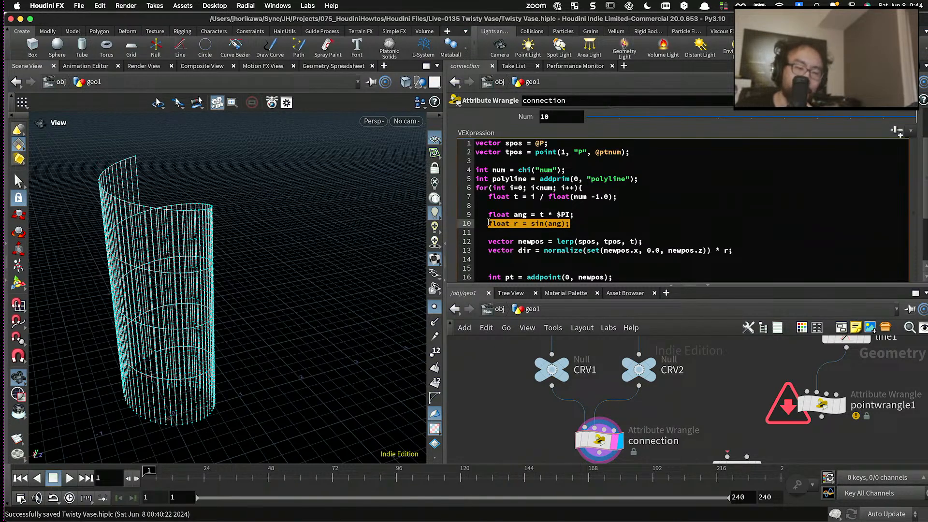
pyautogui.click(488, 224)
pyautogui.scroll(-2, 628, 261)
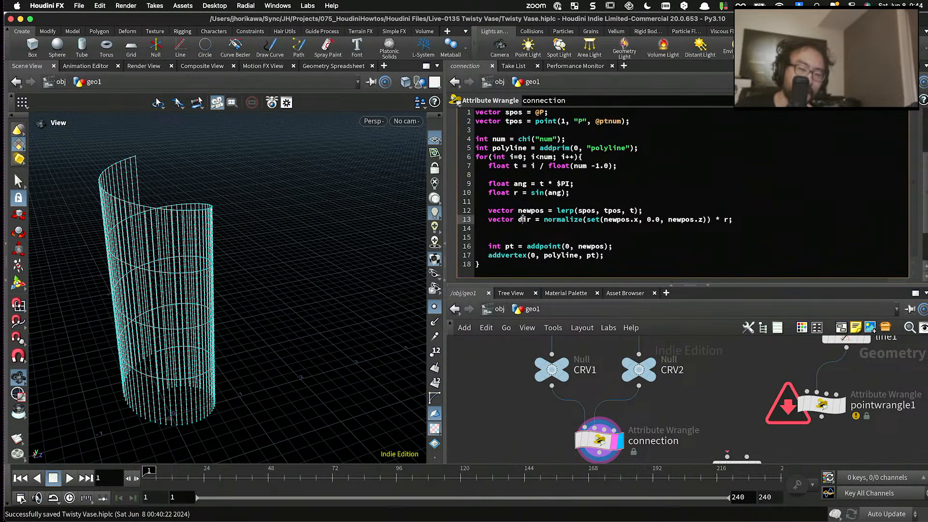
pyautogui.doubleClick(524, 219)
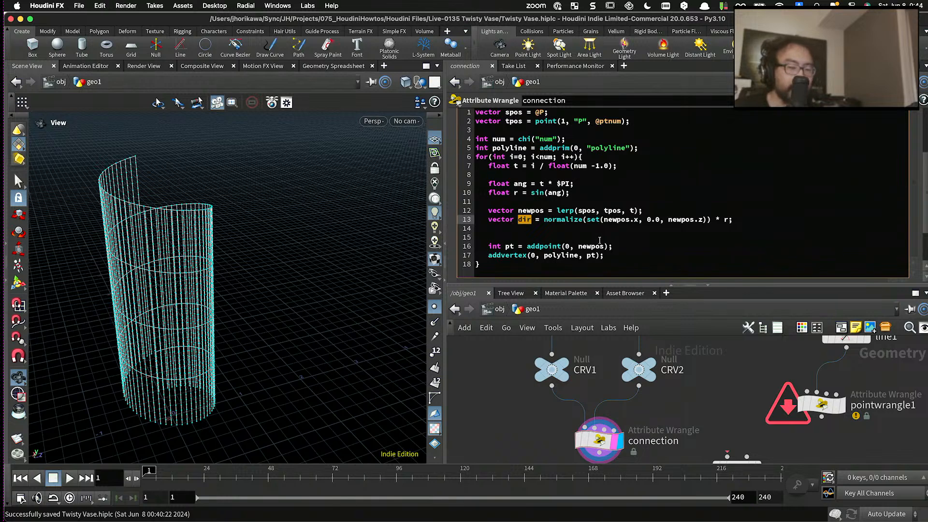
pyautogui.click(751, 219)
pyautogui.press('Return')
pyautogui.press('Return')
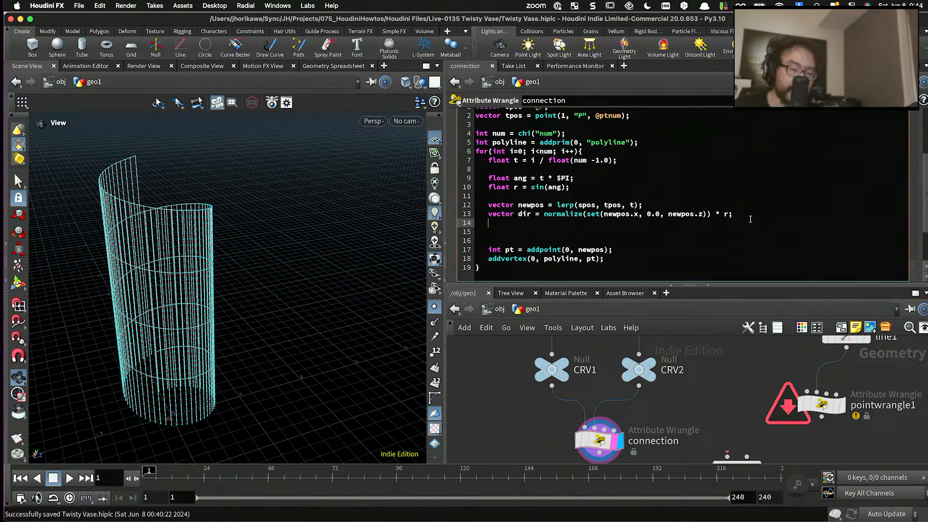
# - Multiply sin(ang) in the r declaration by chf("waveheight")
pyautogui.click(569, 182)
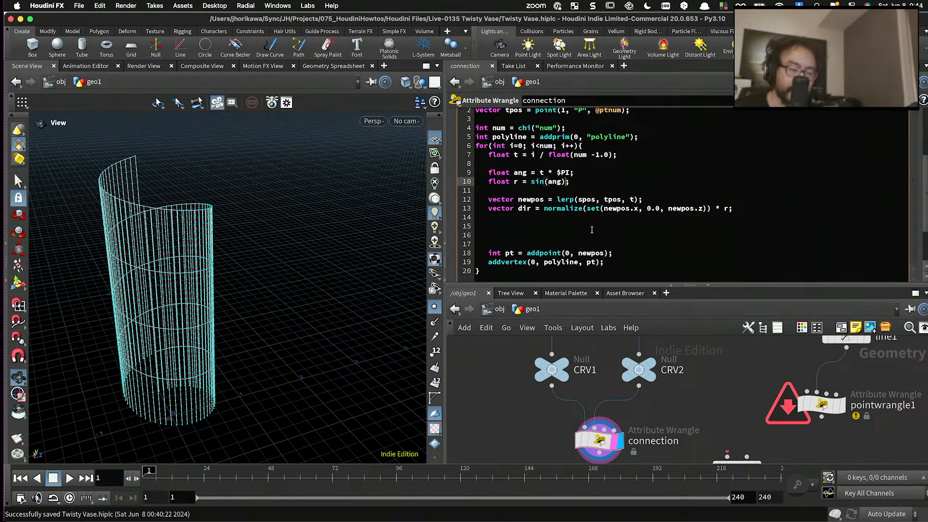
pyautogui.write('* chf')
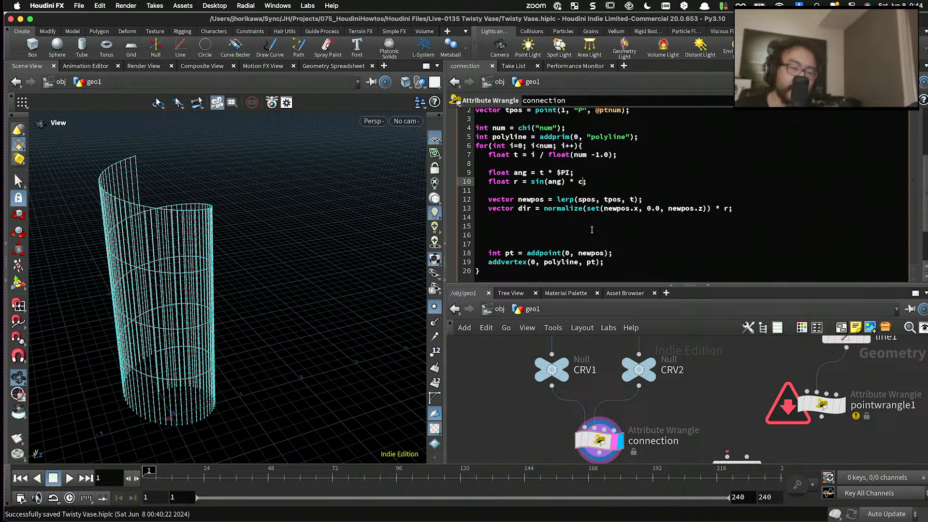
pyautogui.write('("')
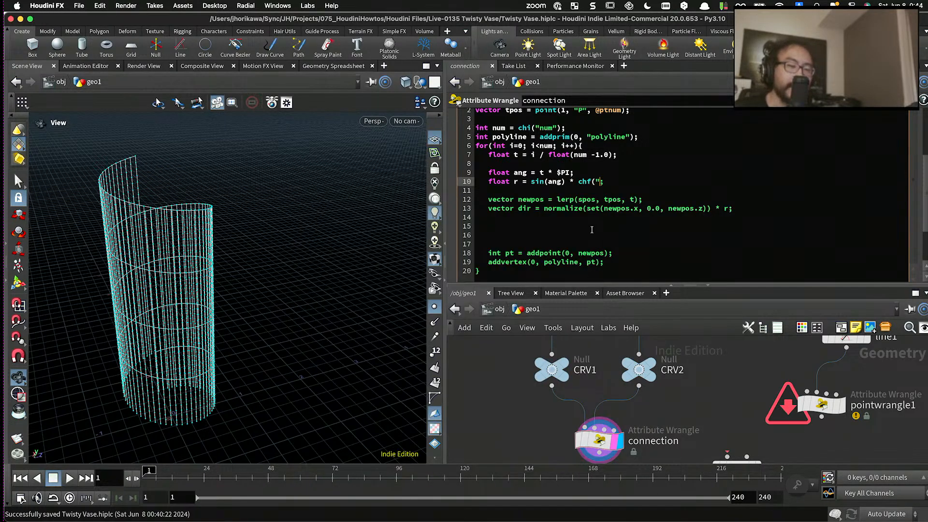
pyautogui.write('heig')
pyautogui.press('BackSpace')
pyautogui.press('BackSpace')
pyautogui.press('BackSpace')
pyautogui.press('BackSpace')
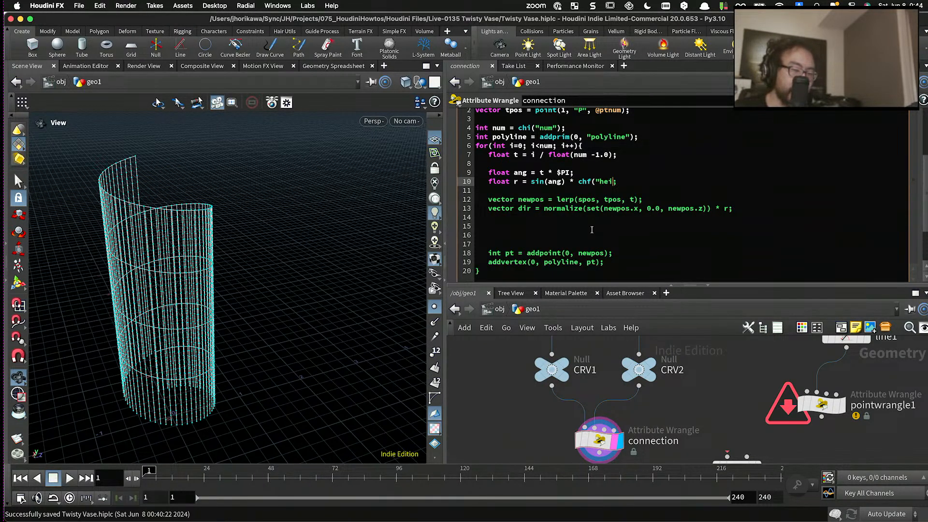
pyautogui.write('wave')
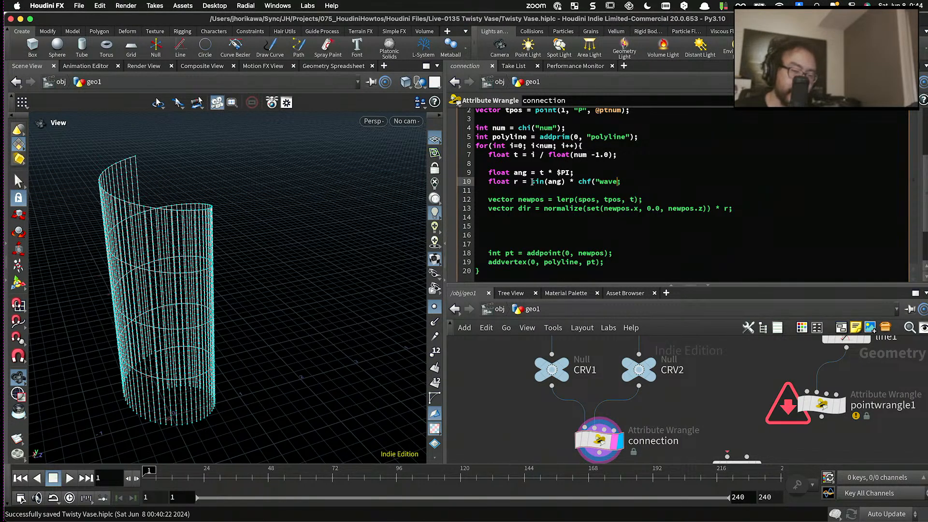
pyautogui.write('height")_')
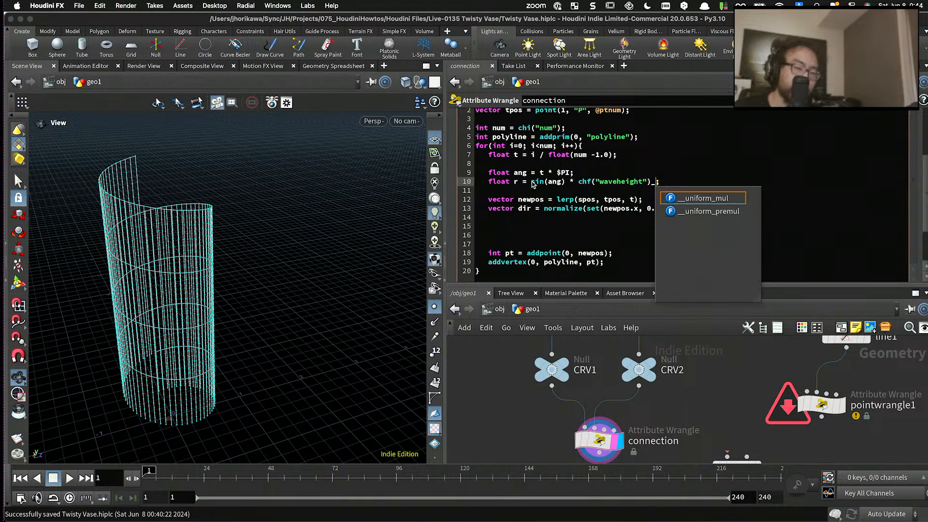
pyautogui.press('BackSpace')
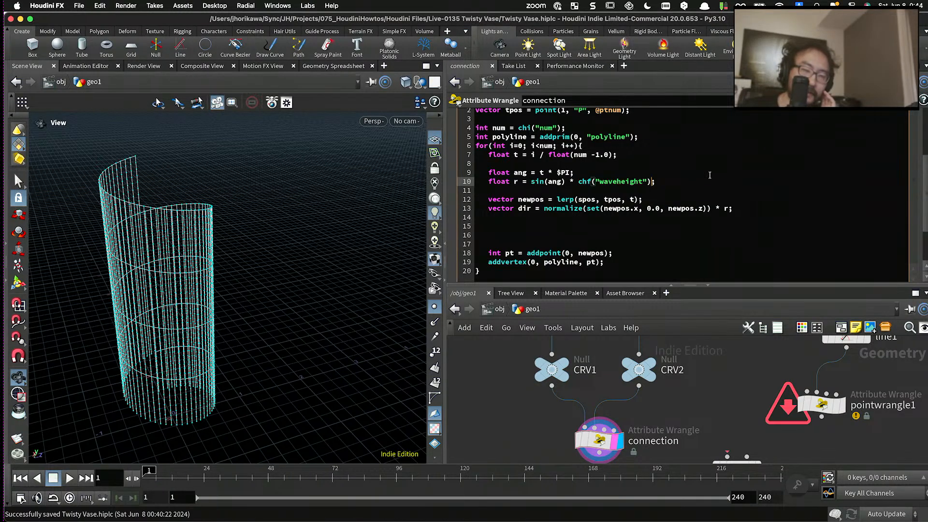
pyautogui.scroll(3, 894, 159)
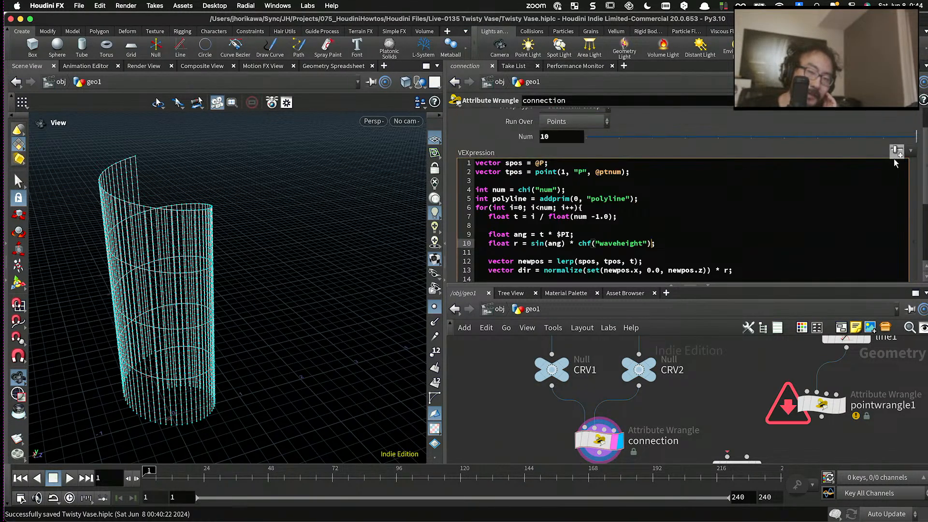
# - Create the Waveheight channel parameter for the connection wrangle's code and set it to 0.2295
pyautogui.click(895, 152)
pyautogui.click(665, 195)
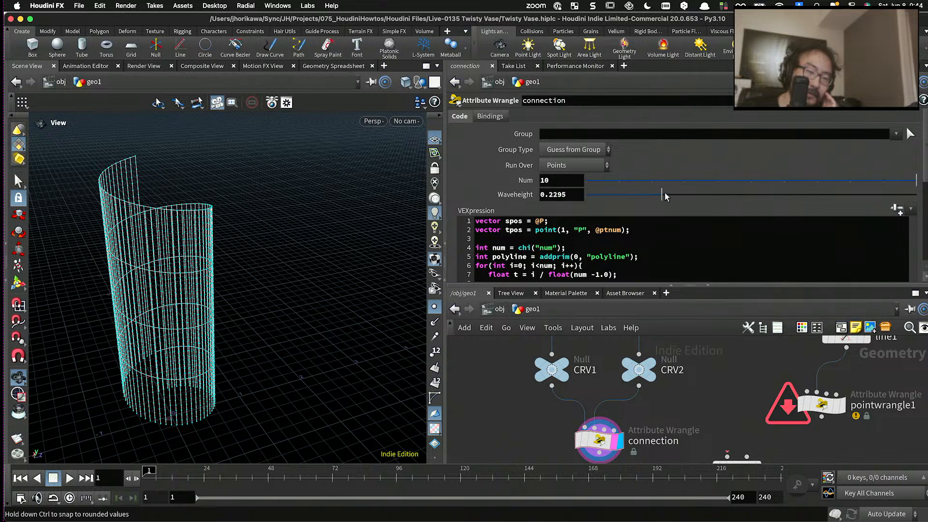
# - Add the line newpos += dir; between the dir declaration and the addpoint line, and apply the code
pyautogui.scroll(-3, 604, 240)
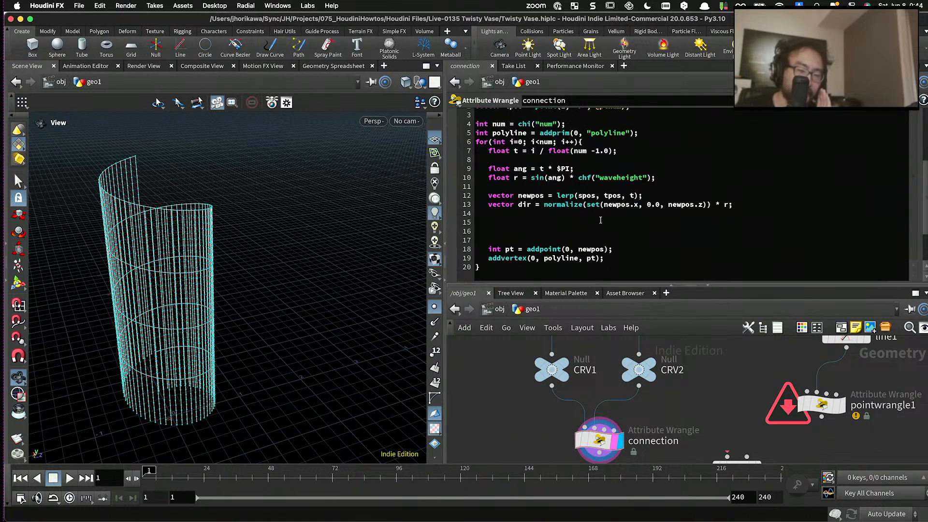
pyautogui.click(600, 222)
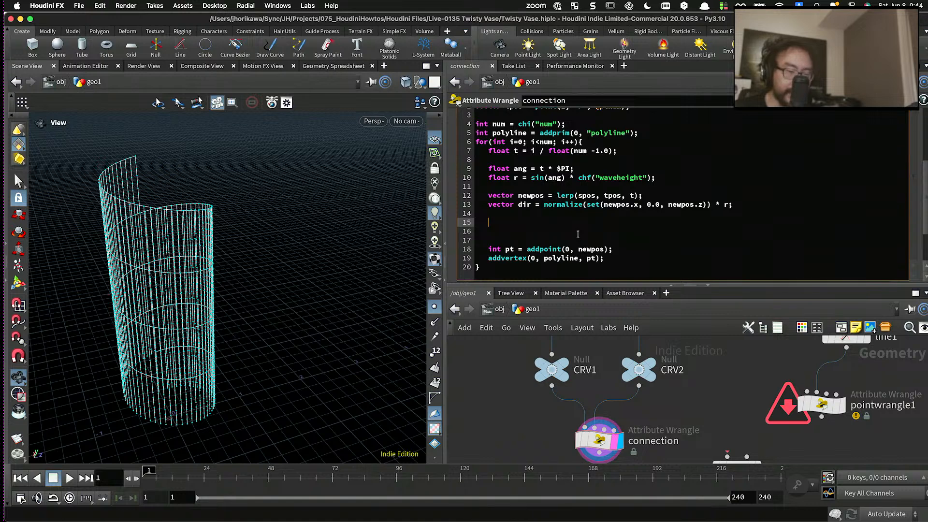
pyautogui.write('mew')
pyautogui.press('BackSpace')
pyautogui.press('BackSpace')
pyautogui.press('BackSpace')
pyautogui.write('newpos ')
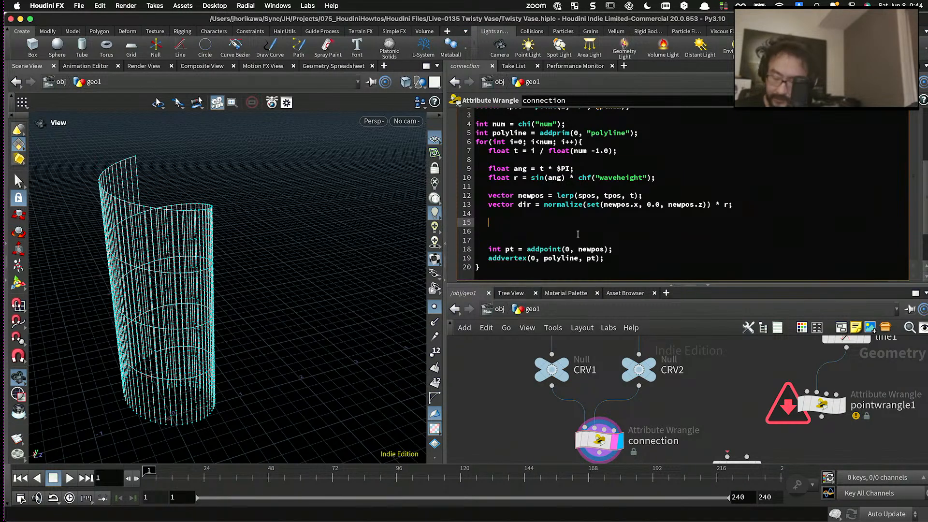
pyautogui.write('++')
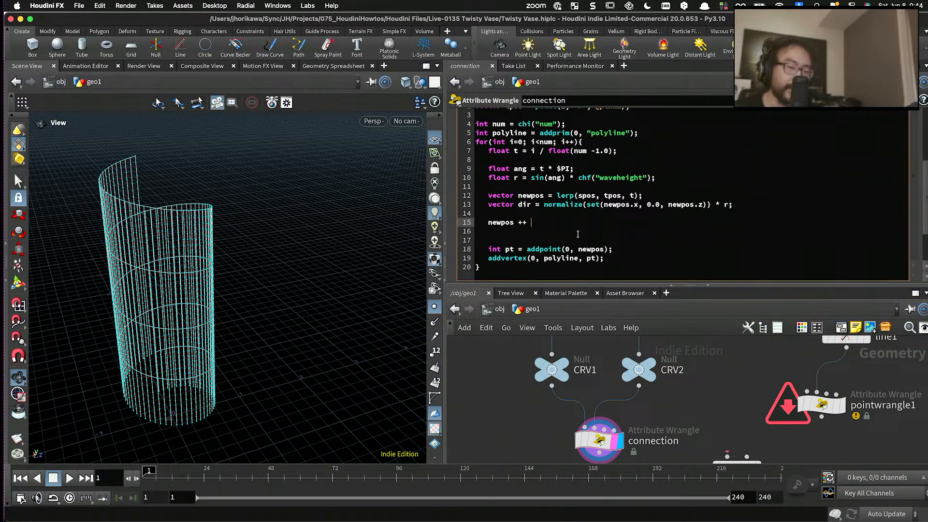
pyautogui.write(' dir;')
pyautogui.click(486, 429)
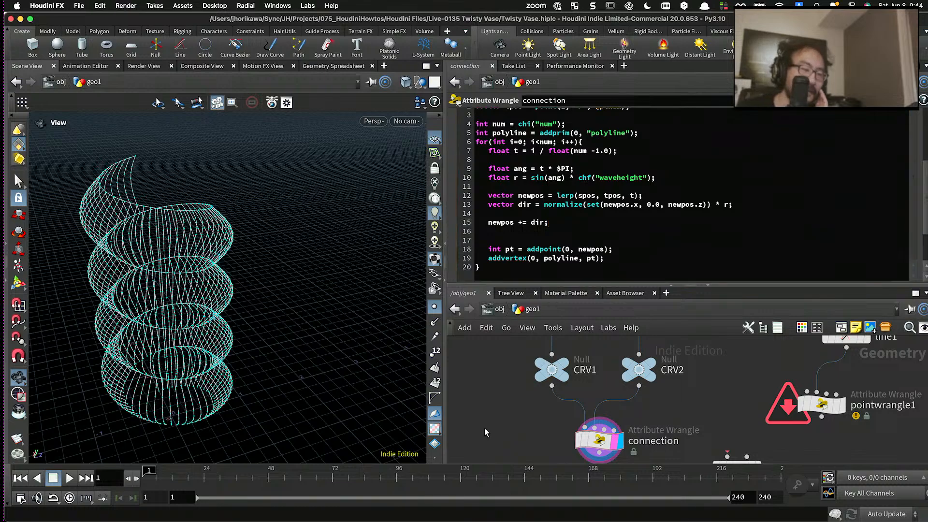
# - Try Waveheight values of 0.1681 and -0.3319 on the connection wrangle
pyautogui.scroll(5, 586, 207)
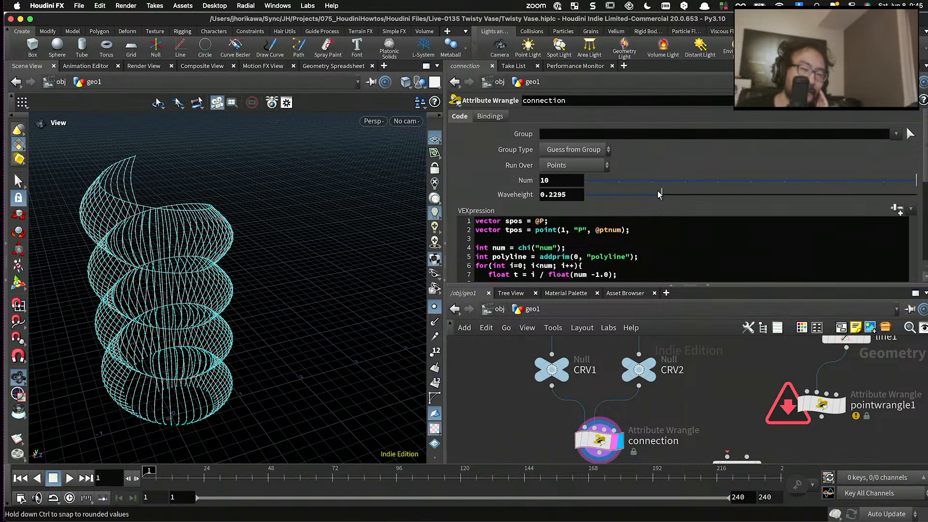
pyautogui.moveTo(639, 197); pyautogui.dragTo(642, 196)
pyautogui.scroll(6, 230, 207)
pyautogui.scroll(-4, 254, 202)
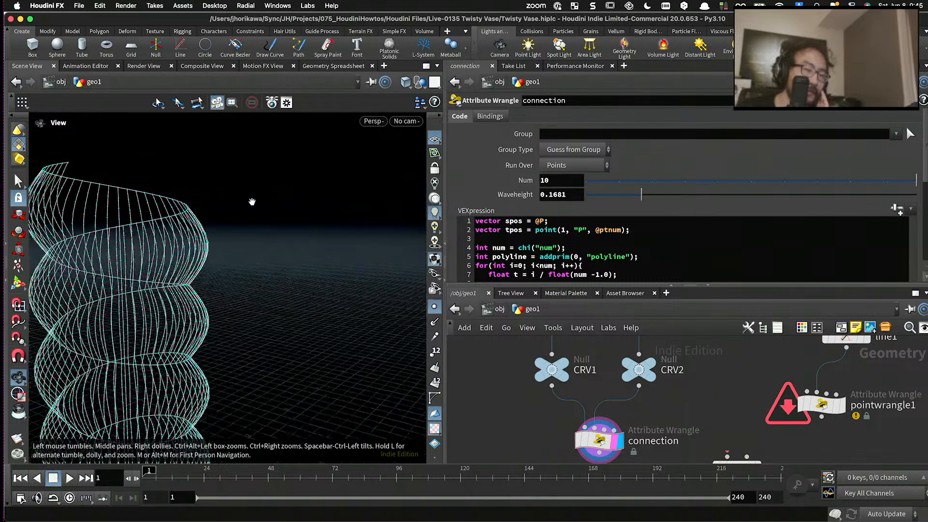
pyautogui.moveTo(253, 201); pyautogui.dragTo(367, 191)
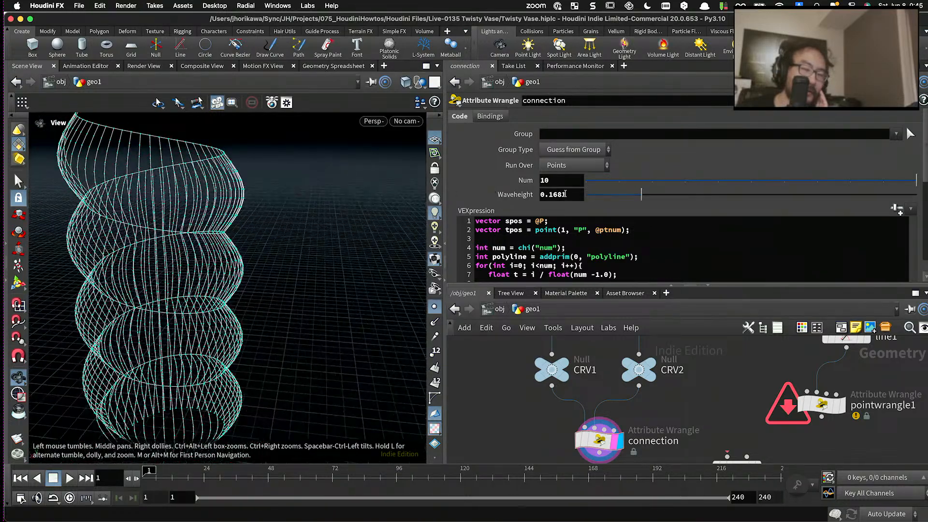
pyautogui.moveTo(565, 194); pyautogui.dragTo(457, 184, button='middle')
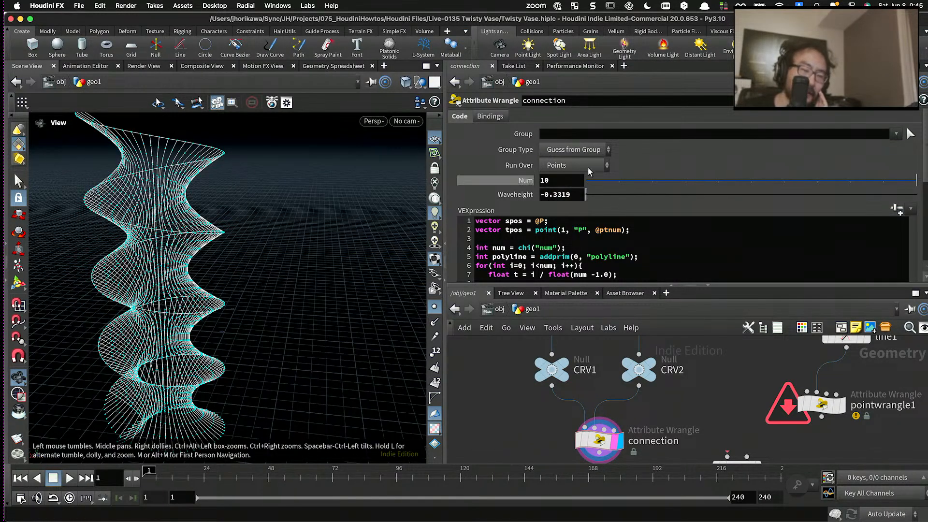
# - Set the minimum of the Waveheight parameter's range to -1 in the connection node's parameter interface and accept the change
pyautogui.click(912, 101)
pyautogui.click(870, 60)
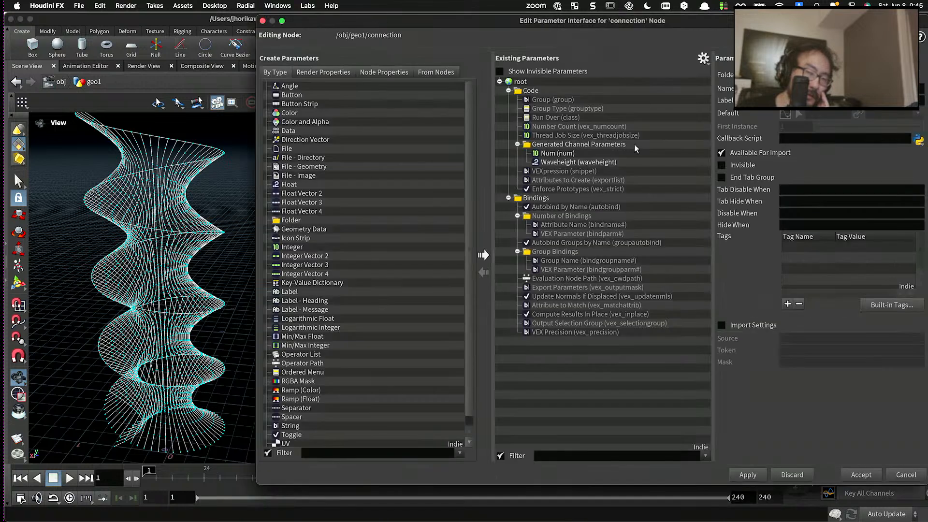
pyautogui.click(557, 162)
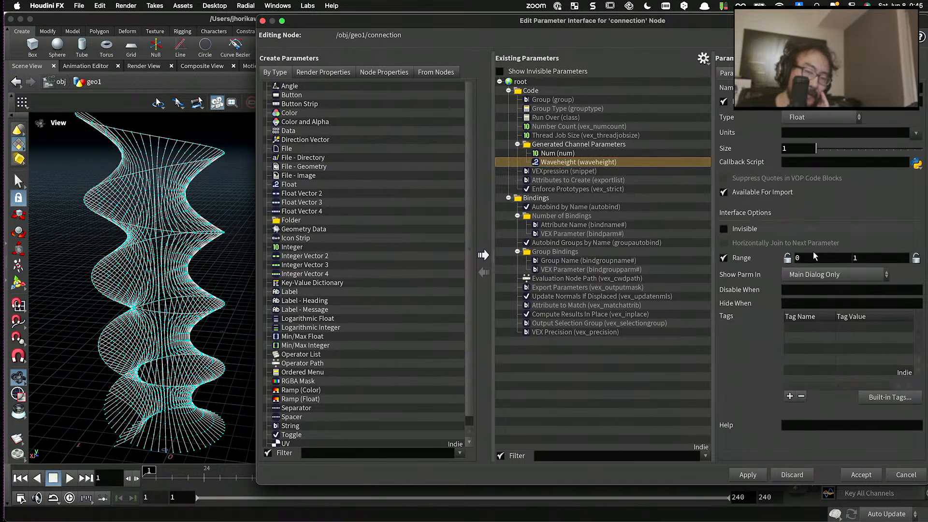
pyautogui.moveTo(799, 258); pyautogui.dragTo(749, 261)
pyautogui.write('-1')
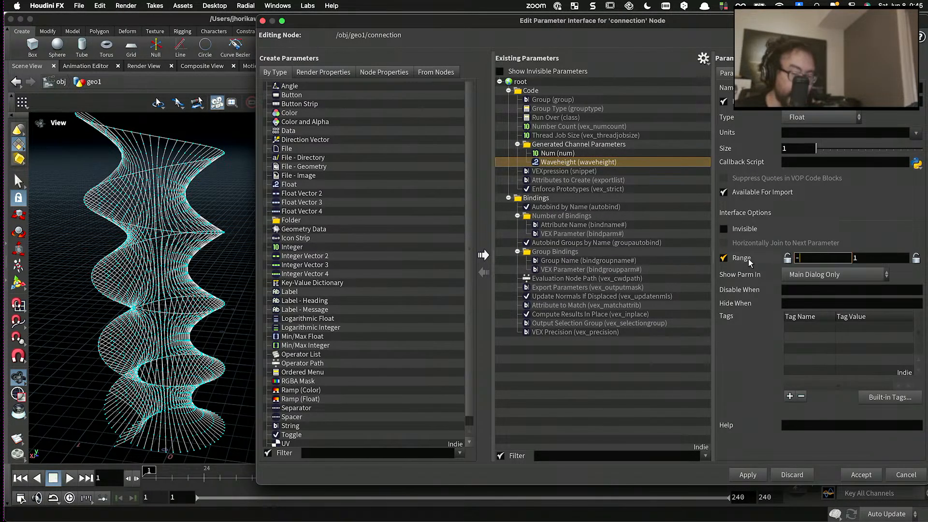
pyautogui.press('Return')
pyautogui.click(747, 475)
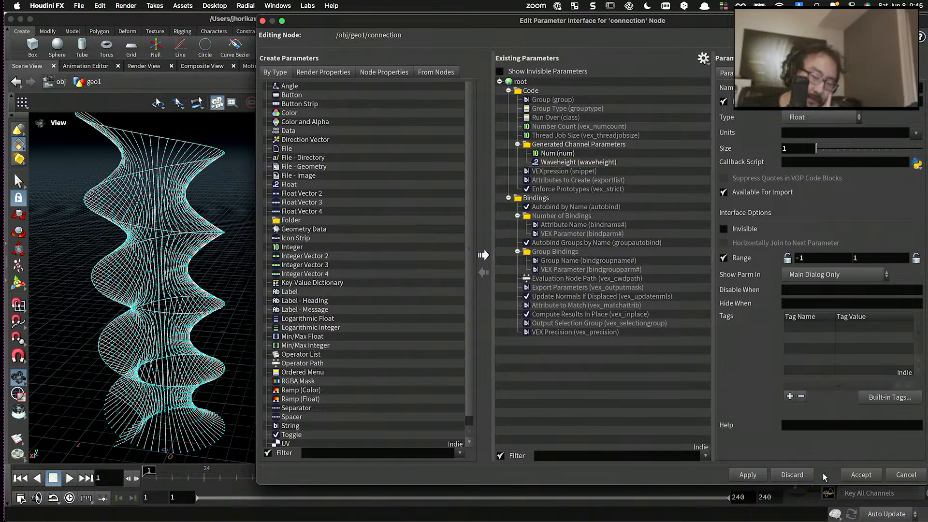
pyautogui.click(860, 475)
# - Set Waveheight to -0.205 and hide the point markers in the viewport
pyautogui.moveTo(679, 195); pyautogui.dragTo(719, 195)
pyautogui.moveTo(336, 194); pyautogui.dragTo(399, 230)
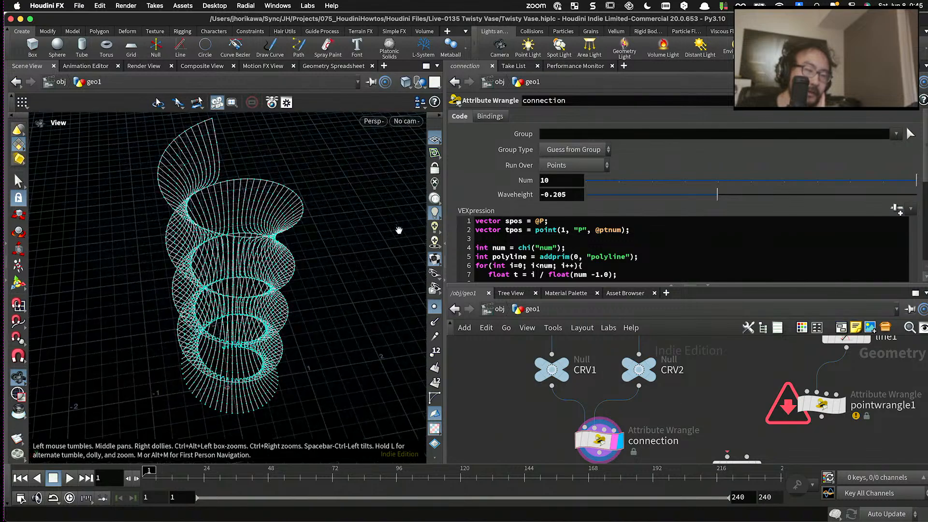
pyautogui.click(435, 306)
pyautogui.moveTo(387, 276); pyautogui.dragTo(265, 253)
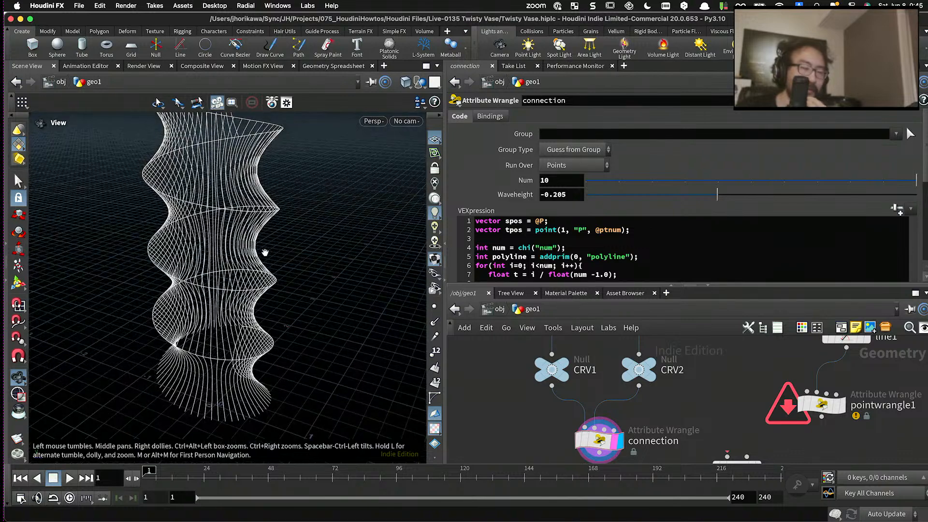
# - Move the merge1 node aside to clear the space beneath the connection wrangle
pyautogui.scroll(-5, 505, 347)
pyautogui.scroll(5, 557, 409)
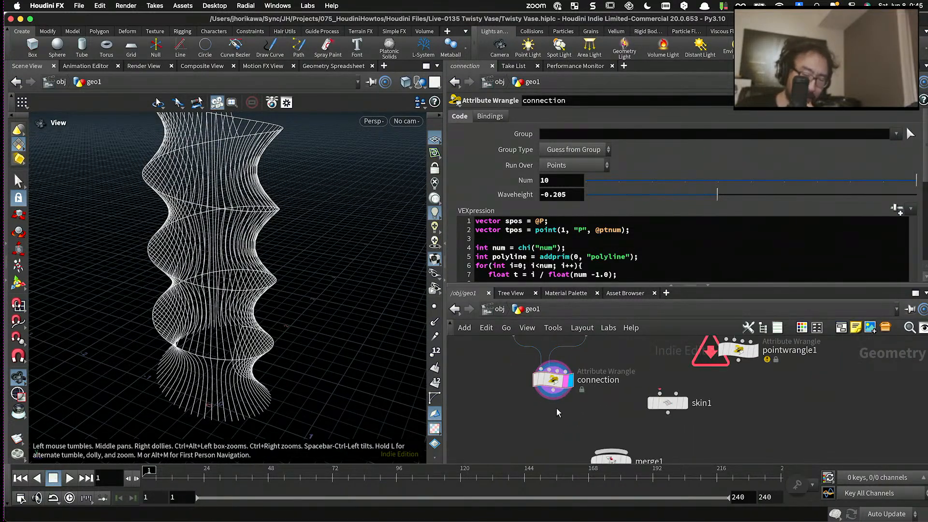
pyautogui.moveTo(556, 409); pyautogui.dragTo(550, 372, button='middle')
pyautogui.moveTo(612, 440); pyautogui.dragTo(485, 439)
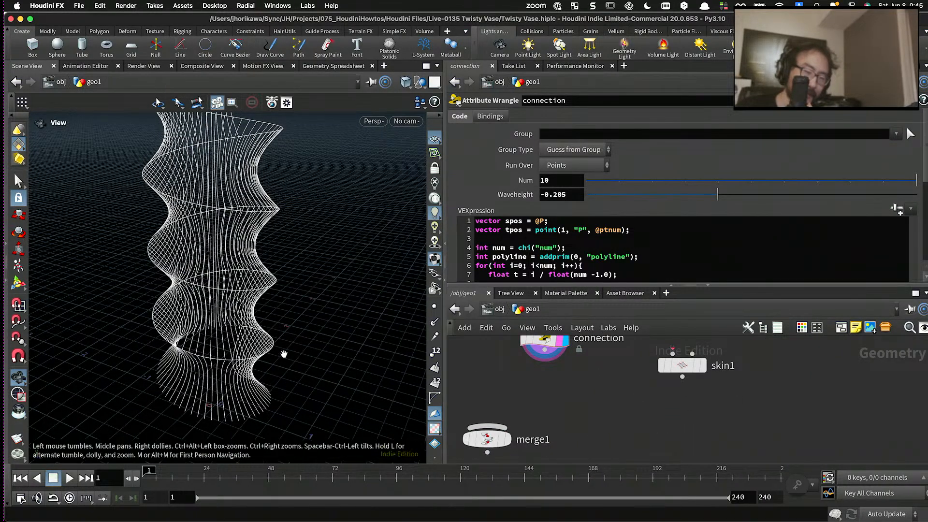
# - Inspect the wavy polylines and the connection node's info, and try other Num values before returning Num to 10
pyautogui.scroll(3, 233, 281)
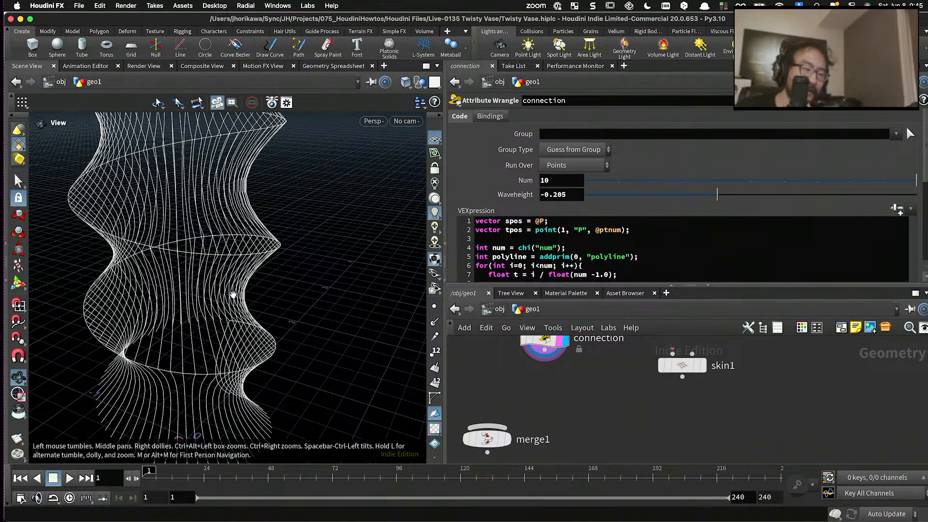
pyautogui.moveTo(233, 294); pyautogui.dragTo(233, 295)
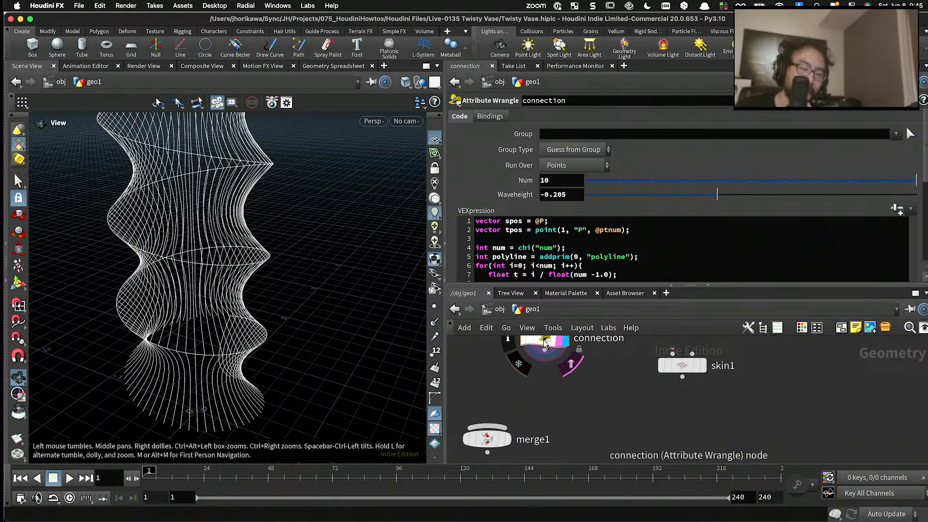
pyautogui.middleClick(544, 344)
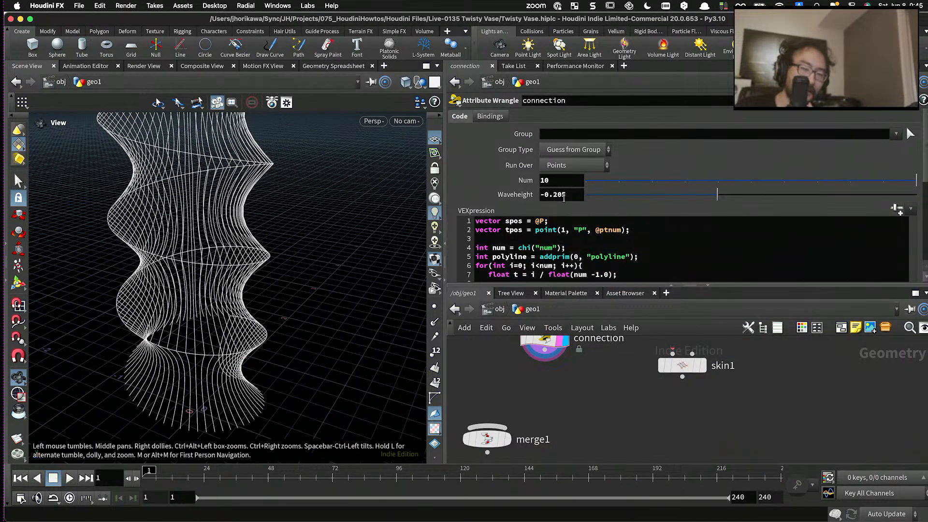
pyautogui.moveTo(646, 185); pyautogui.dragTo(915, 179)
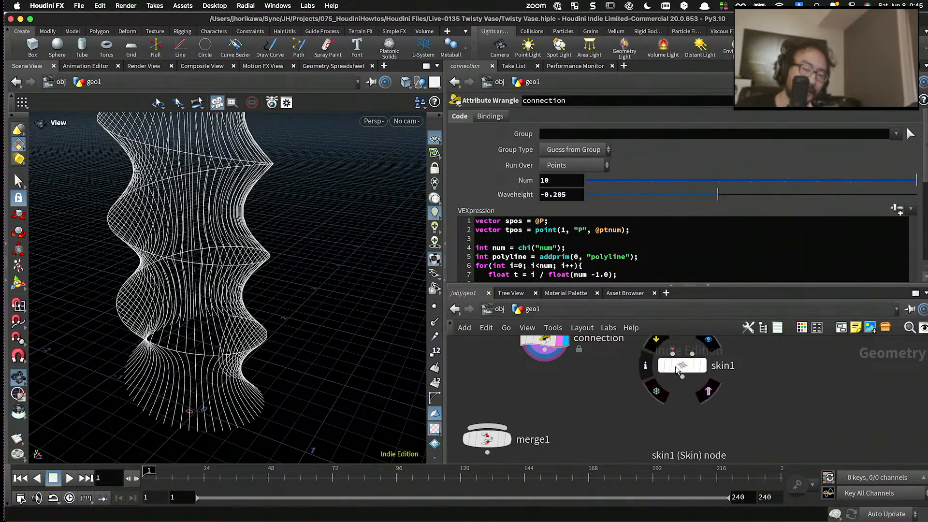
# - Place skin1 beneath the connection wrangle, wire connection's output into its first input, and display the skinned surface
pyautogui.scroll(-5, 672, 365)
pyautogui.moveTo(672, 366); pyautogui.dragTo(616, 380)
pyautogui.scroll(5, 586, 380)
pyautogui.moveTo(587, 420); pyautogui.dragTo(554, 431)
pyautogui.moveTo(614, 375); pyautogui.dragTo(590, 406, button='middle')
pyautogui.moveTo(617, 363); pyautogui.dragTo(627, 393)
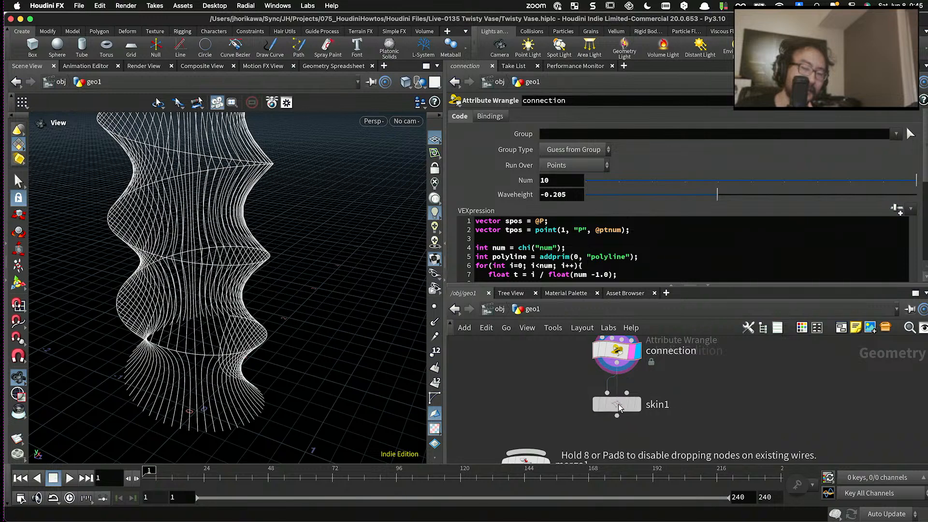
pyautogui.click(637, 408)
pyautogui.click(624, 405)
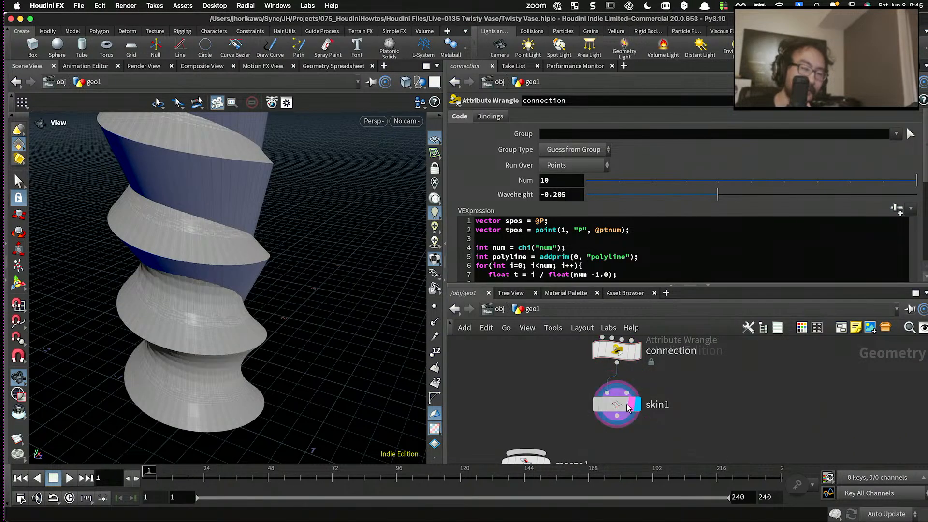
pyautogui.moveTo(327, 320); pyautogui.dragTo(265, 301)
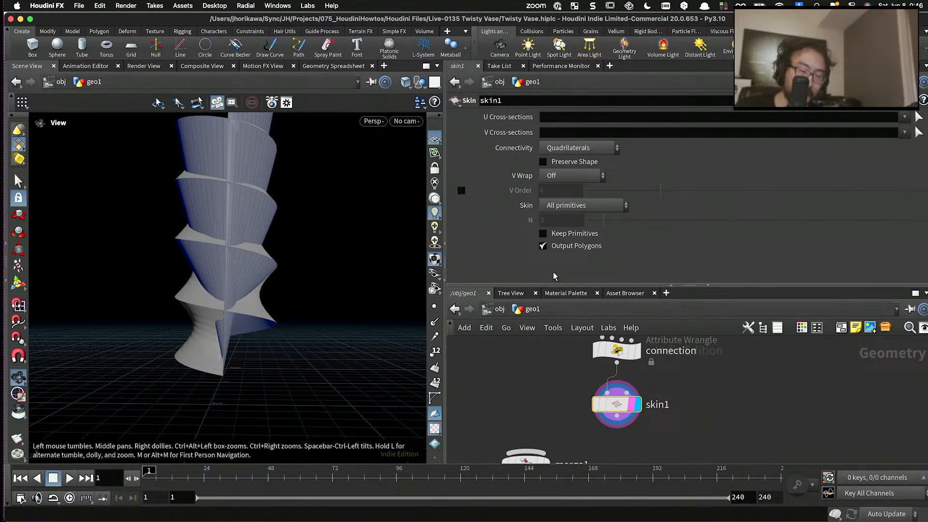
# - Display the connection wrangle's output again and examine up close where the polylines of adjacent spiral turns meet
pyautogui.click(637, 351)
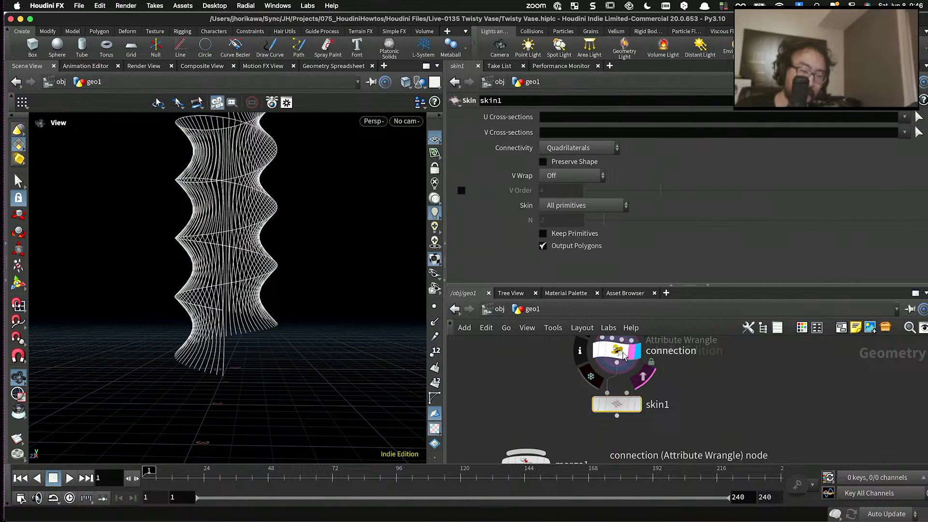
pyautogui.click(622, 350)
pyautogui.scroll(-5, 309, 349)
pyautogui.moveTo(309, 349); pyautogui.dragTo(269, 339)
pyautogui.scroll(8, 254, 338)
pyautogui.scroll(8, 270, 339)
pyautogui.scroll(-2, 303, 308)
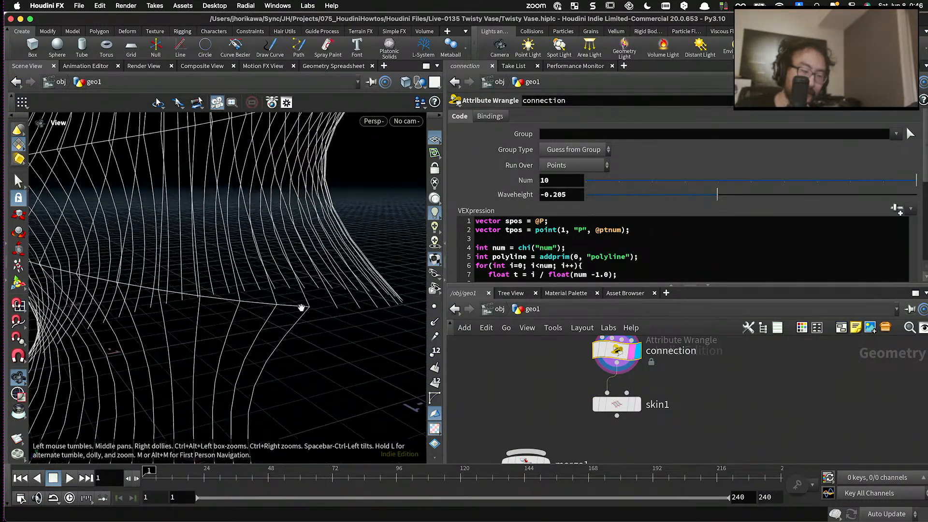
pyautogui.moveTo(293, 306); pyautogui.dragTo(302, 309)
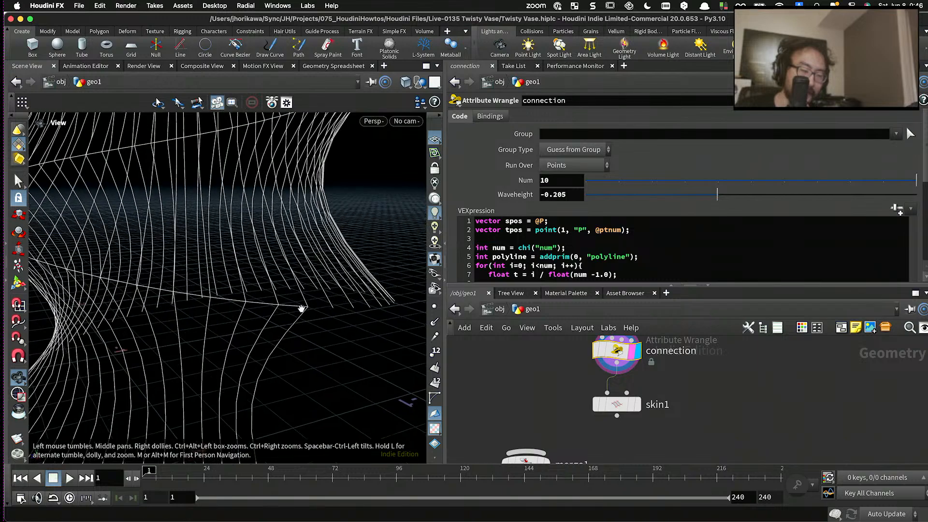
pyautogui.moveTo(201, 298); pyautogui.dragTo(322, 312)
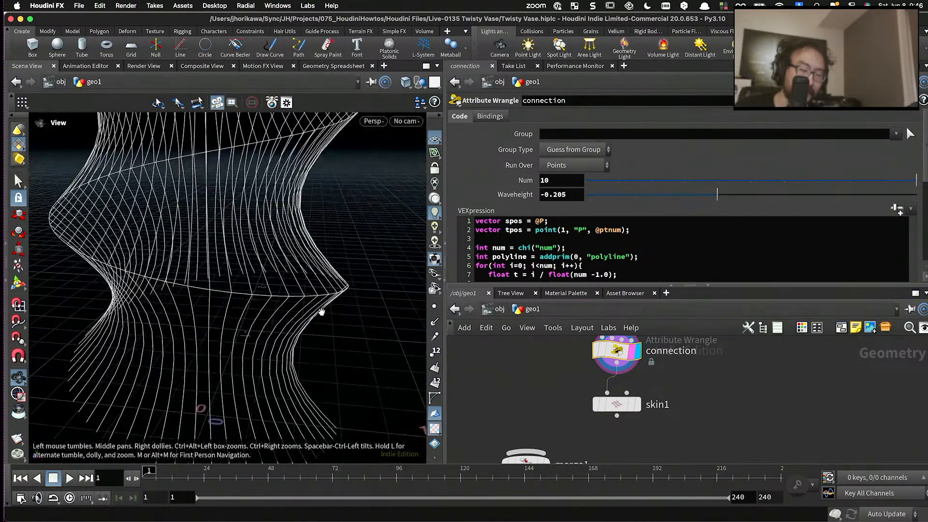
# - Enlarge the network editor and display only the CRV1 curve
pyautogui.scroll(-5, 505, 267)
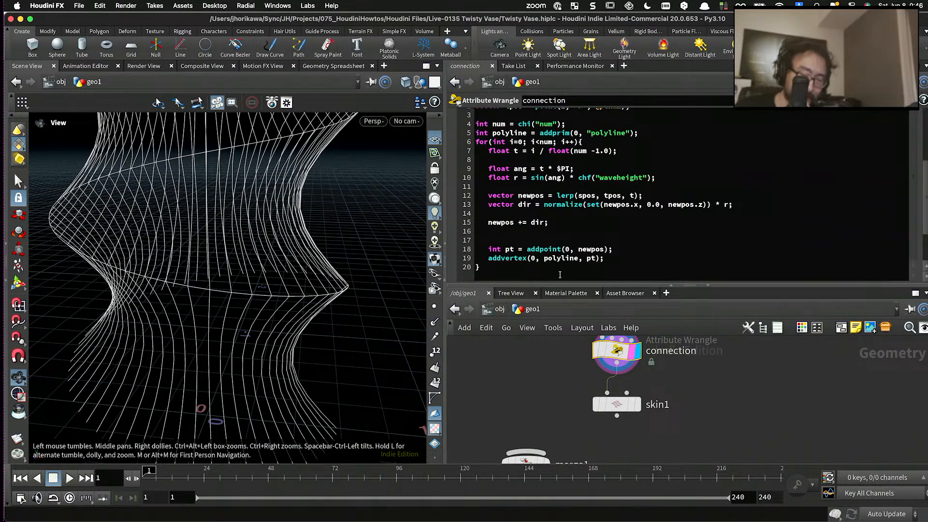
pyautogui.moveTo(553, 286); pyautogui.dragTo(552, 248)
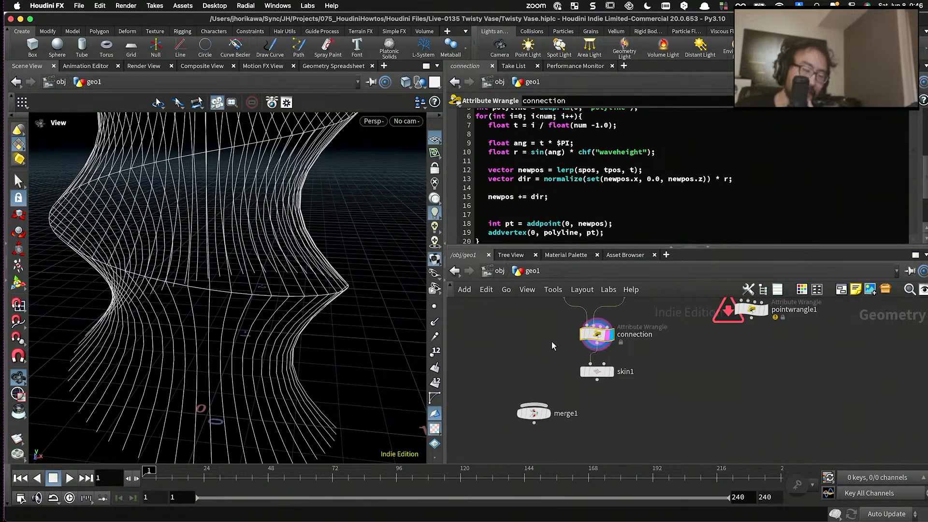
pyautogui.scroll(4, 554, 358)
pyautogui.click(573, 326)
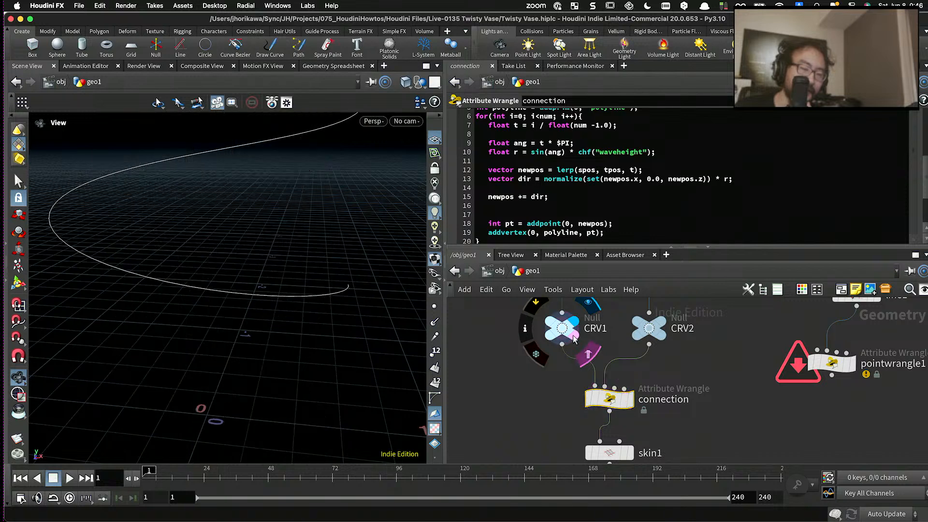
pyautogui.moveTo(569, 335)
pyautogui.mouseDown()
pyautogui.moveTo(578, 326)
pyautogui.moveTo(560, 328)
pyautogui.mouseUp()
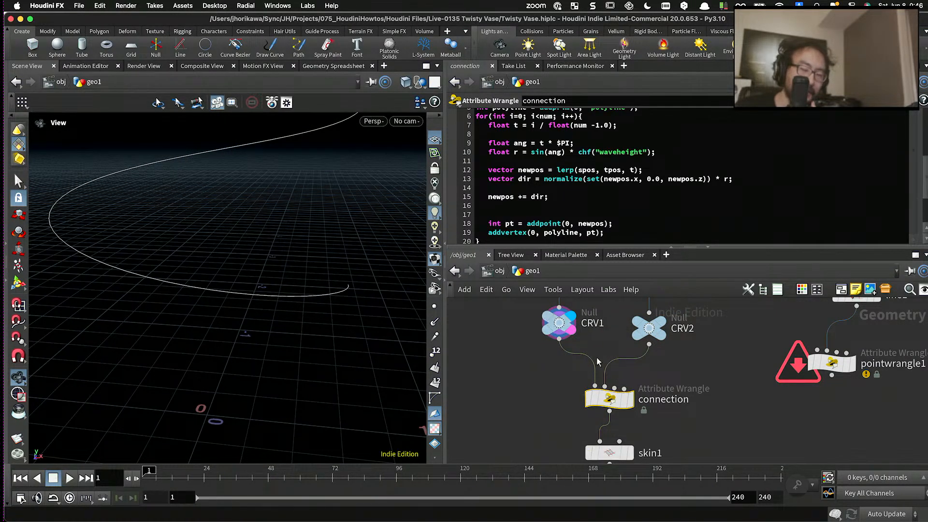
# - Pull add1 out of the node chain so spiral_points feeds delete1 and delete2 directly
pyautogui.scroll(-3, 598, 387)
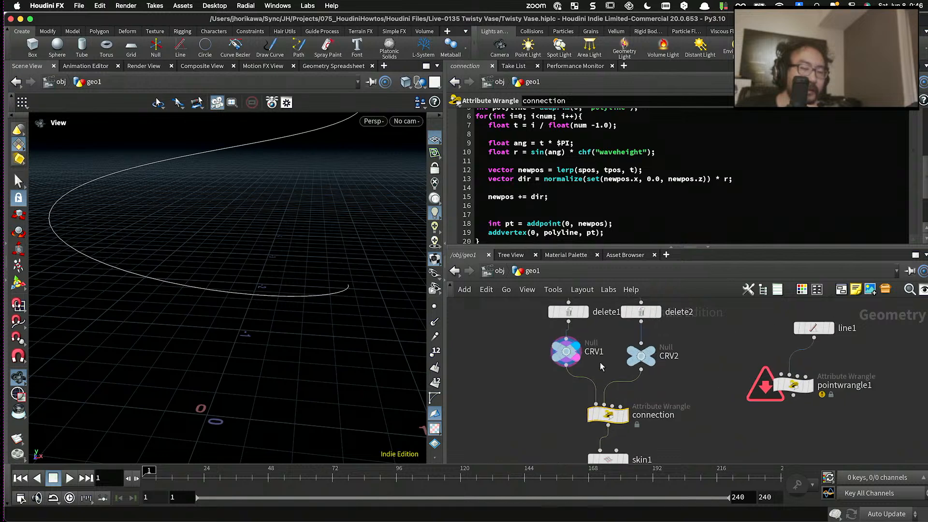
pyautogui.scroll(3, 598, 377)
pyautogui.moveTo(573, 388); pyautogui.dragTo(575, 391)
pyautogui.scroll(3, 608, 407)
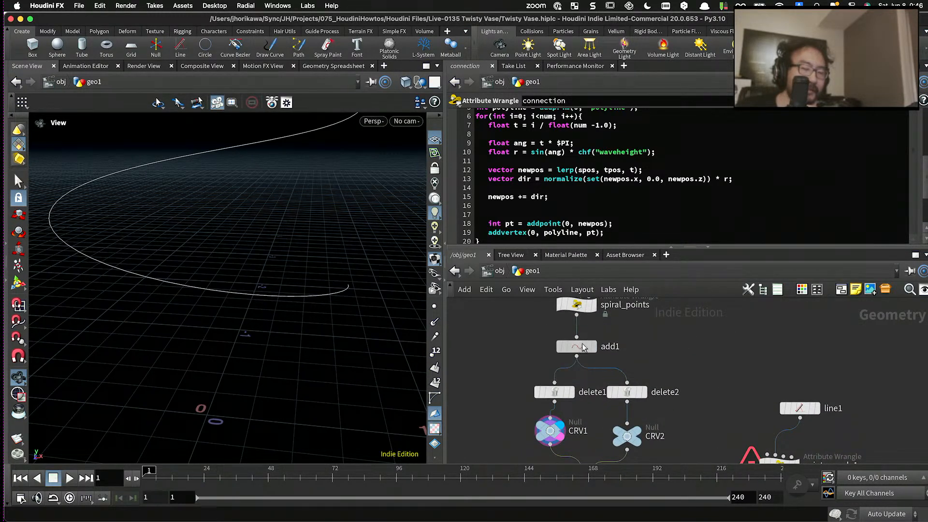
pyautogui.moveTo(582, 347); pyautogui.dragTo(527, 361)
pyautogui.scroll(-5, 609, 349)
pyautogui.scroll(6, 594, 419)
# - Display the connection wrangle's polylines and then the skin1 surface to check the vase without add1
pyautogui.click(629, 394)
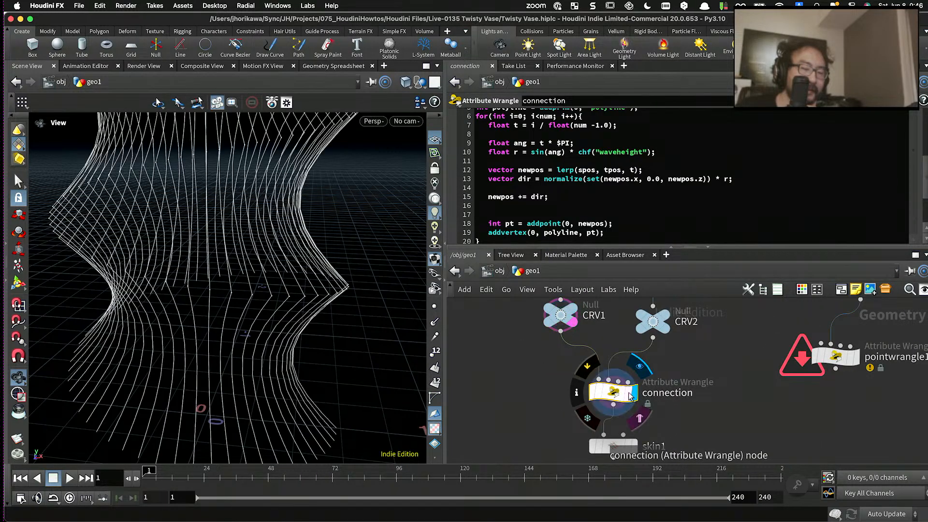
pyautogui.moveTo(630, 394); pyautogui.dragTo(623, 393)
pyautogui.scroll(-10, 379, 303)
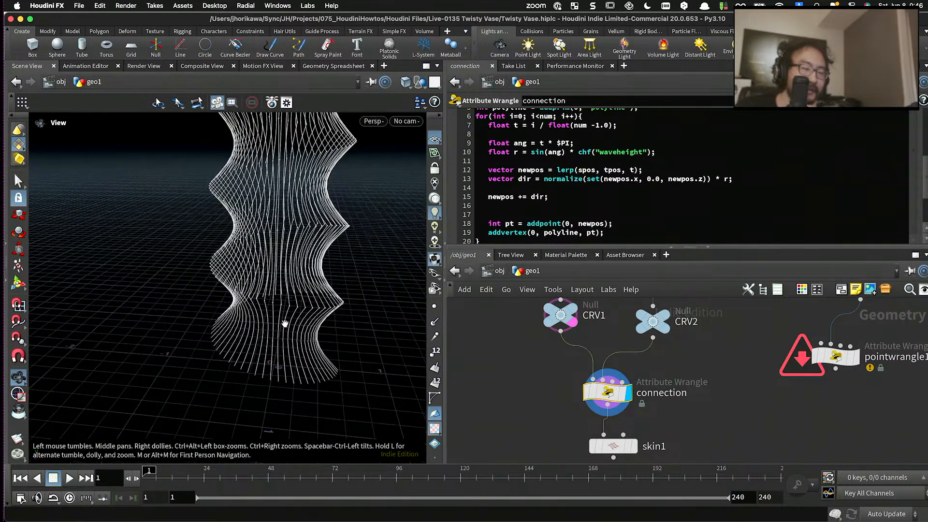
pyautogui.moveTo(285, 323); pyautogui.dragTo(264, 266)
pyautogui.moveTo(274, 303)
pyautogui.mouseDown()
pyautogui.moveTo(311, 286)
pyautogui.moveTo(299, 275)
pyautogui.moveTo(280, 294)
pyautogui.mouseUp()
pyautogui.click(635, 448)
pyautogui.moveTo(280, 295); pyautogui.dragTo(226, 289, button='right')
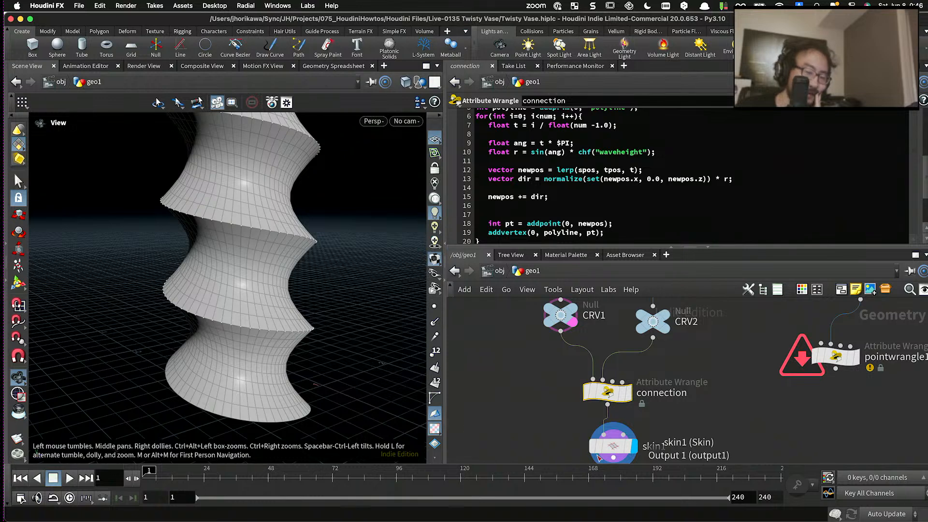
pyautogui.click(628, 447)
pyautogui.moveTo(616, 450); pyautogui.dragTo(610, 444)
# - Delete the disconnected add1 node and inspect the spiral ridges of the skinned surface
pyautogui.scroll(-5, 609, 440)
pyautogui.scroll(5, 547, 368)
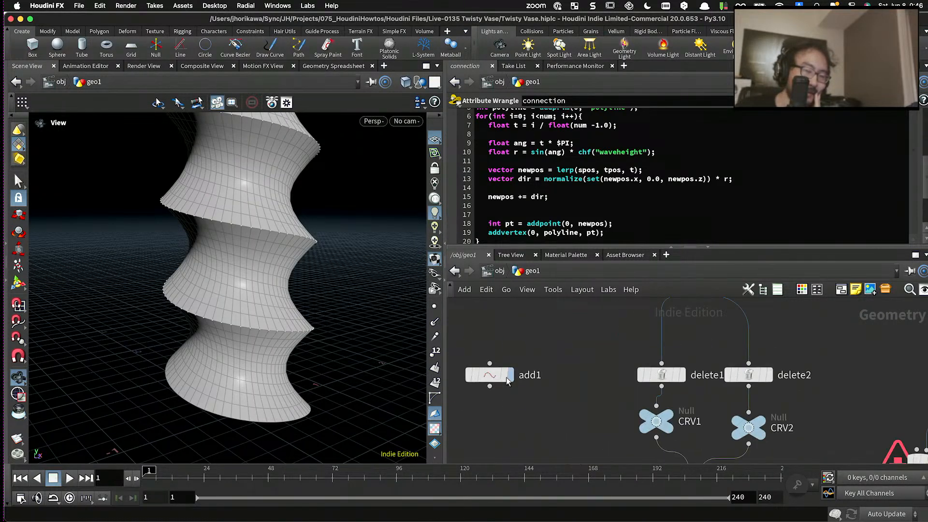
pyautogui.moveTo(487, 374); pyautogui.dragTo(515, 370)
pyautogui.moveTo(562, 402); pyautogui.dragTo(503, 353)
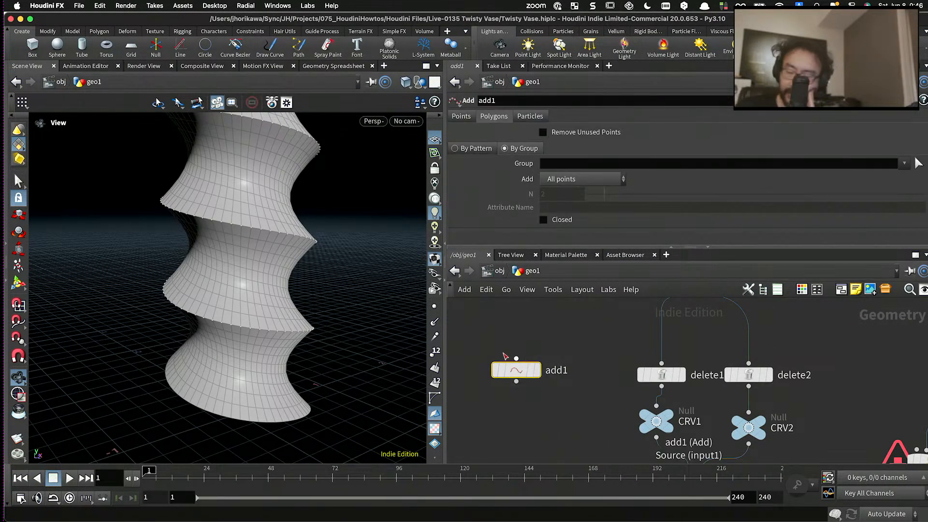
pyautogui.press('Delete')
pyautogui.moveTo(372, 333)
pyautogui.mouseDown()
pyautogui.moveTo(319, 304)
pyautogui.moveTo(377, 291)
pyautogui.moveTo(315, 288)
pyautogui.moveTo(310, 244)
pyautogui.moveTo(313, 291)
pyautogui.moveTo(248, 222)
pyautogui.moveTo(255, 266)
pyautogui.moveTo(271, 230)
pyautogui.moveTo(264, 244)
pyautogui.mouseUp()
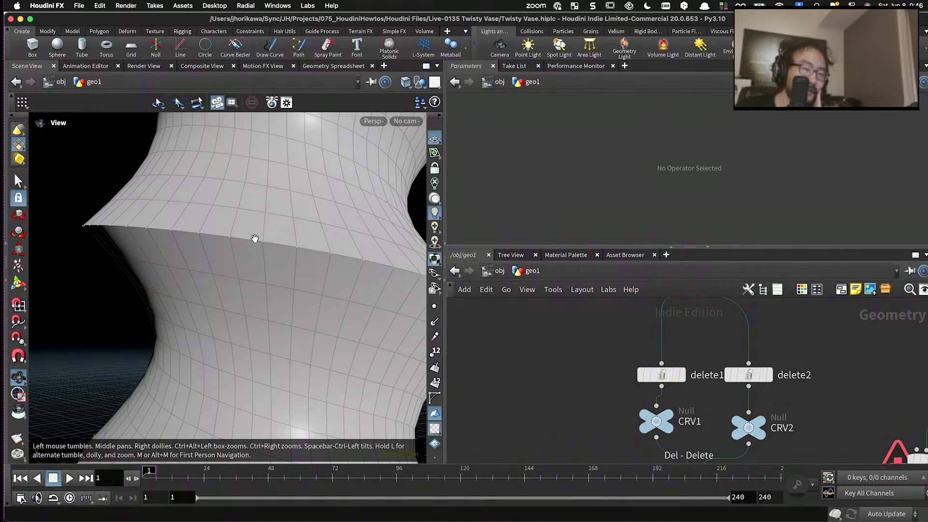
pyautogui.scroll(-5, 260, 242)
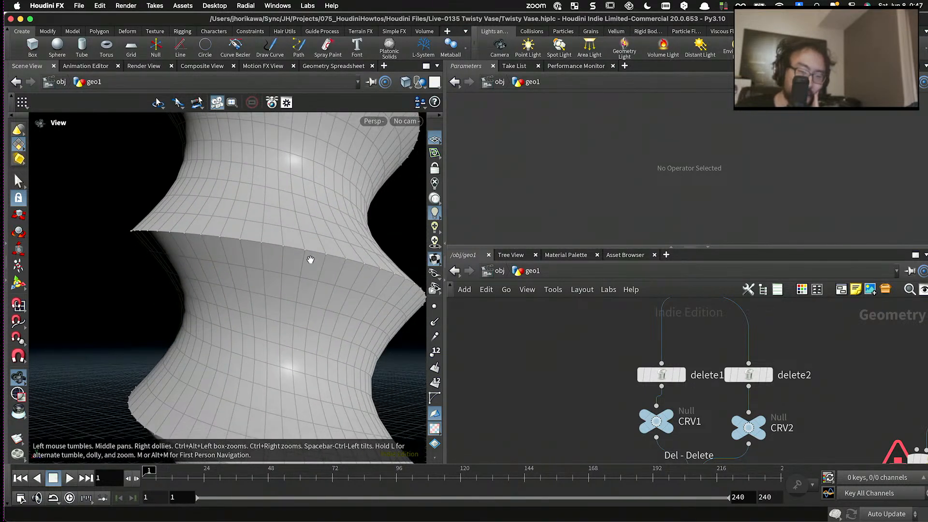
pyautogui.scroll(-10, 331, 264)
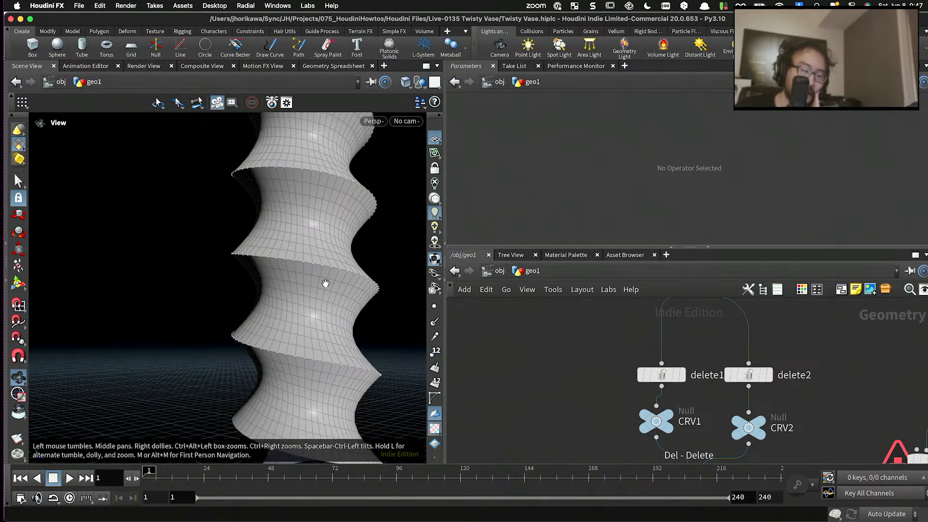
# - Add a Fuse node below skin1, wire skin1's output into its first input, and display the fused surface
pyautogui.moveTo(519, 396); pyautogui.dragTo(483, 341, button='middle')
pyautogui.moveTo(519, 371); pyautogui.dragTo(477, 312, button='middle')
pyautogui.scroll(-4, 552, 410)
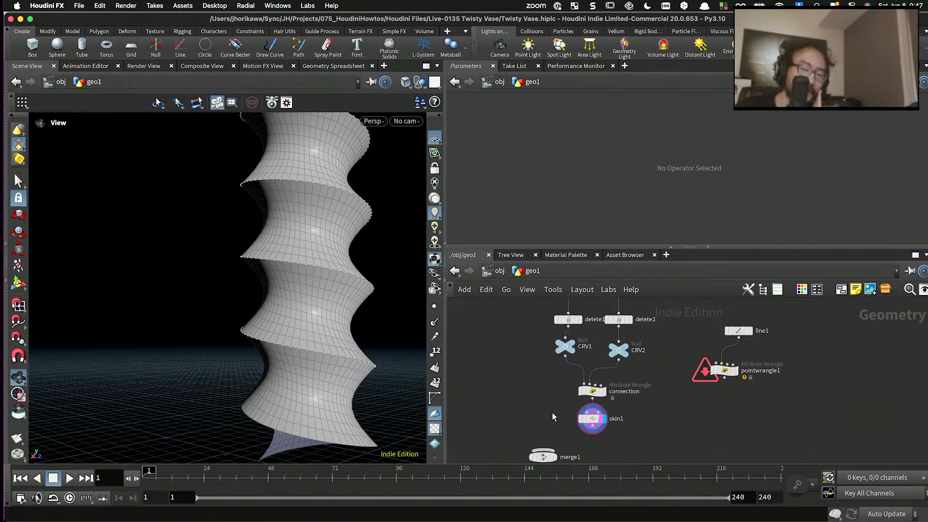
pyautogui.moveTo(552, 413); pyautogui.dragTo(549, 364, button='middle')
pyautogui.scroll(4, 574, 397)
pyautogui.moveTo(504, 423); pyautogui.dragTo(484, 429, button='middle')
pyautogui.press('Tab')
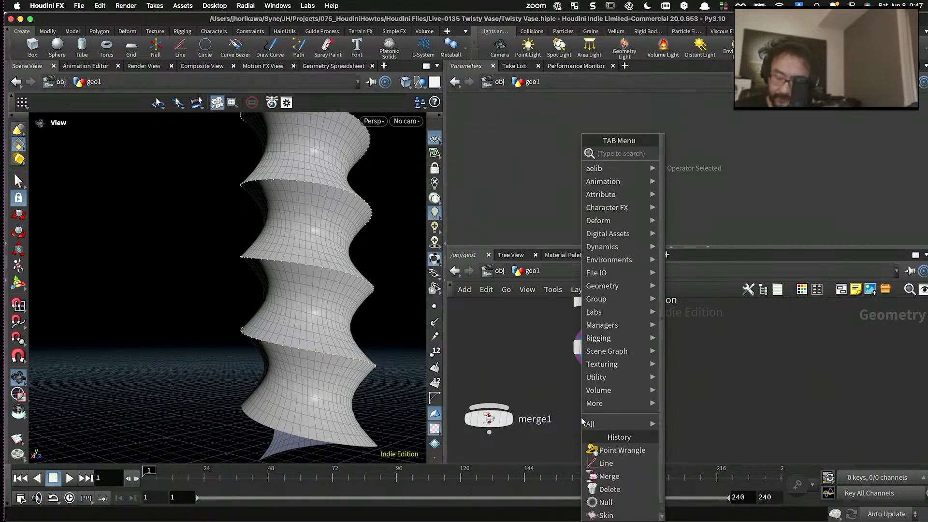
pyautogui.write('fuse')
pyautogui.press('Return')
pyautogui.click(604, 397)
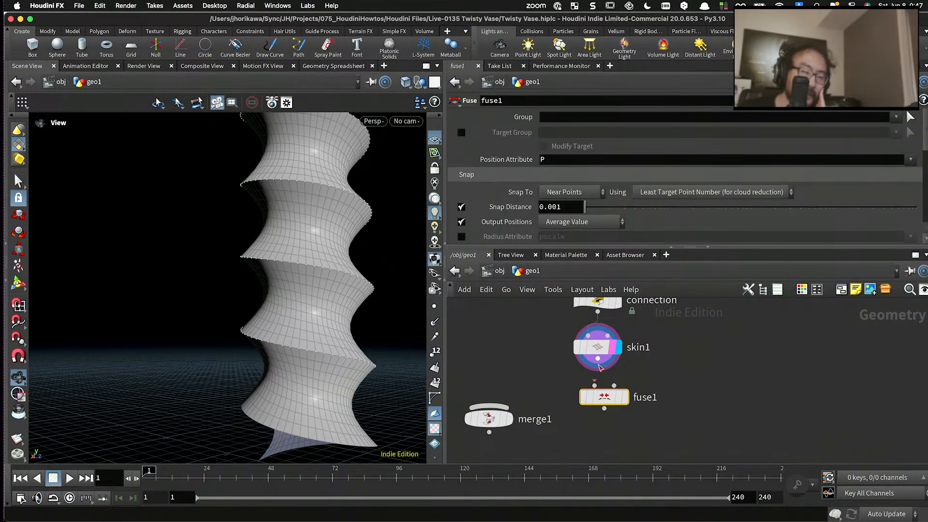
pyautogui.moveTo(598, 361); pyautogui.dragTo(595, 385)
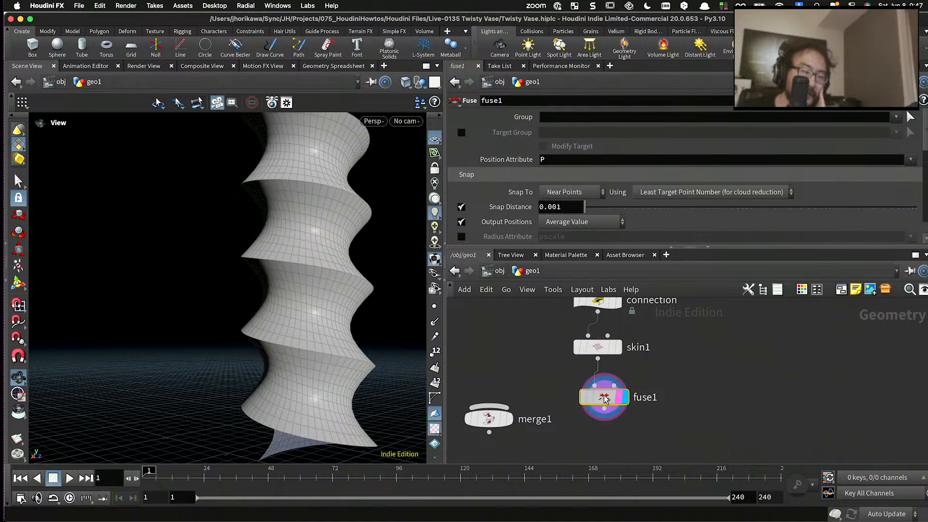
# - Add a Normal node below fuse1, connect and display it, and set Add Normals to to Points
pyautogui.scroll(-3, 565, 366)
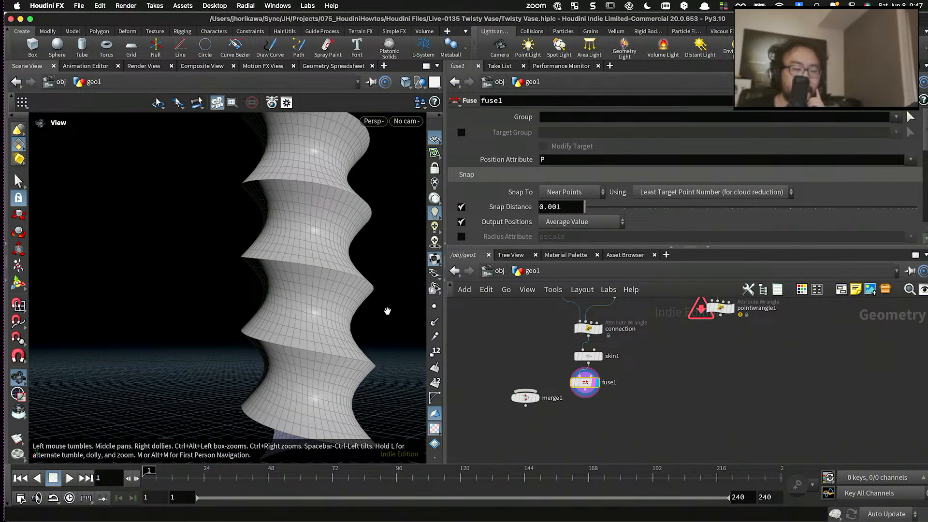
pyautogui.scroll(3, 523, 406)
pyautogui.press('Tab')
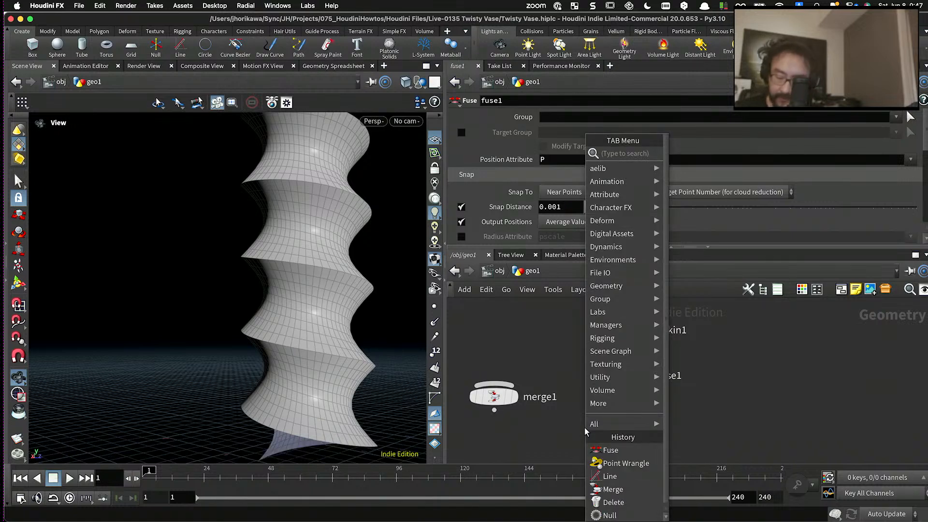
pyautogui.write('norma')
pyautogui.press('Return')
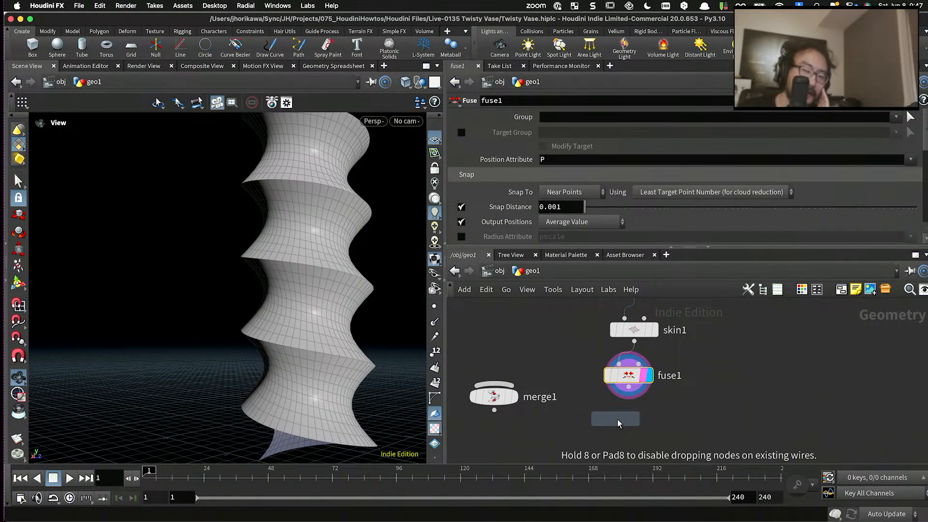
pyautogui.click(620, 422)
pyautogui.moveTo(622, 425); pyautogui.dragTo(628, 387)
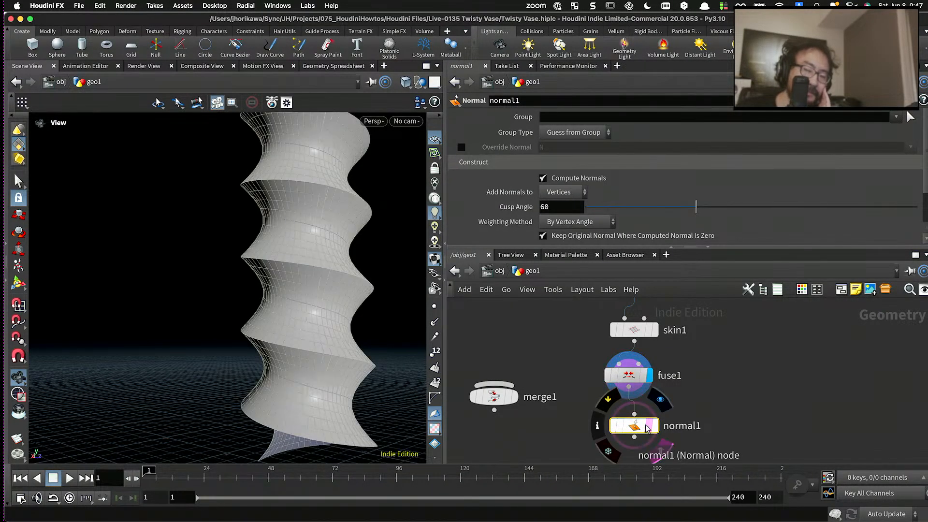
pyautogui.press('r')
pyautogui.click(564, 192)
pyautogui.click(560, 203)
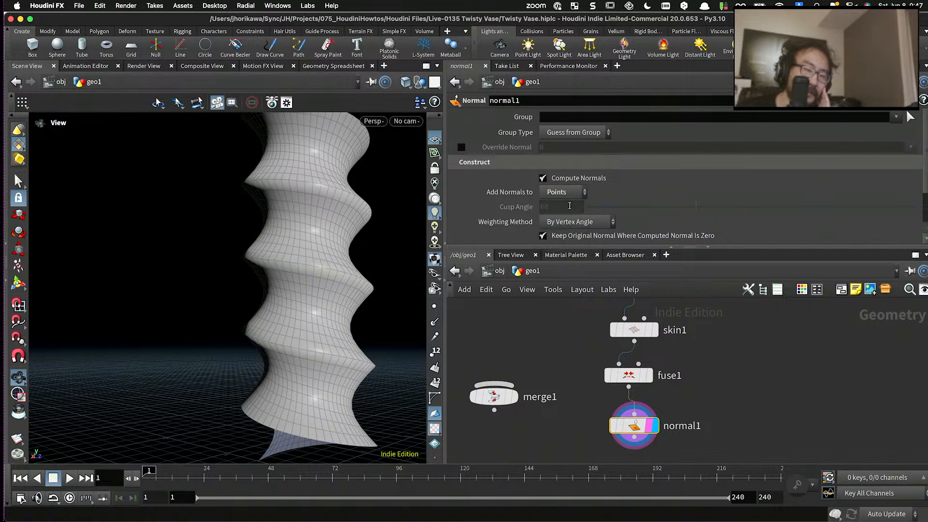
pyautogui.moveTo(278, 269)
pyautogui.mouseDown()
pyautogui.moveTo(359, 260)
pyautogui.moveTo(288, 262)
pyautogui.moveTo(259, 234)
pyautogui.moveTo(301, 271)
pyautogui.moveTo(325, 277)
pyautogui.moveTo(287, 272)
pyautogui.mouseUp()
pyautogui.scroll(3, 288, 262)
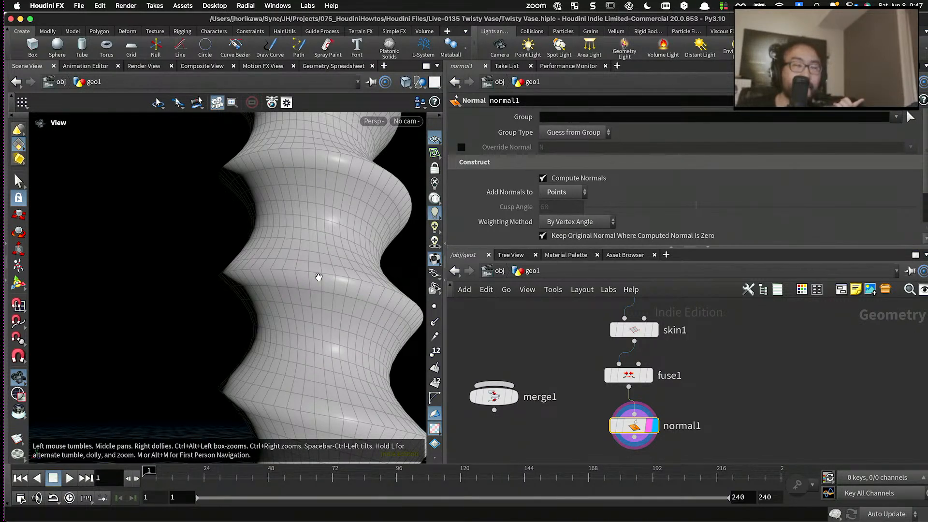
# - Take fuse1 out of the chain so skin1 feeds normal1 directly, and place normal1 just below skin1
pyautogui.moveTo(634, 425); pyautogui.dragTo(629, 421)
pyautogui.moveTo(628, 381); pyautogui.dragTo(731, 378)
pyautogui.moveTo(629, 423); pyautogui.dragTo(635, 400)
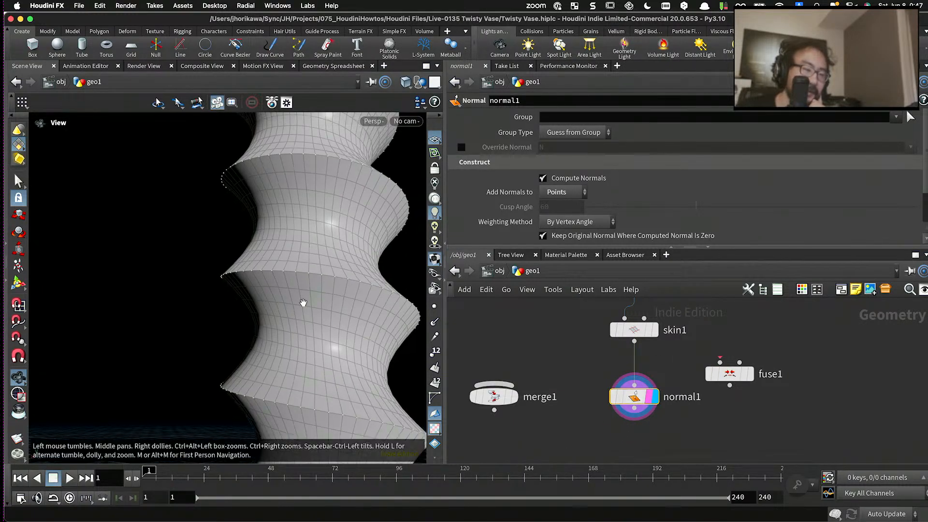
# - Examine the whole twisted vase from several angles and review its node network from spiral_points down to normal1
pyautogui.scroll(-5, 303, 303)
pyautogui.moveTo(292, 296); pyautogui.dragTo(344, 335)
pyautogui.scroll(-3, 551, 386)
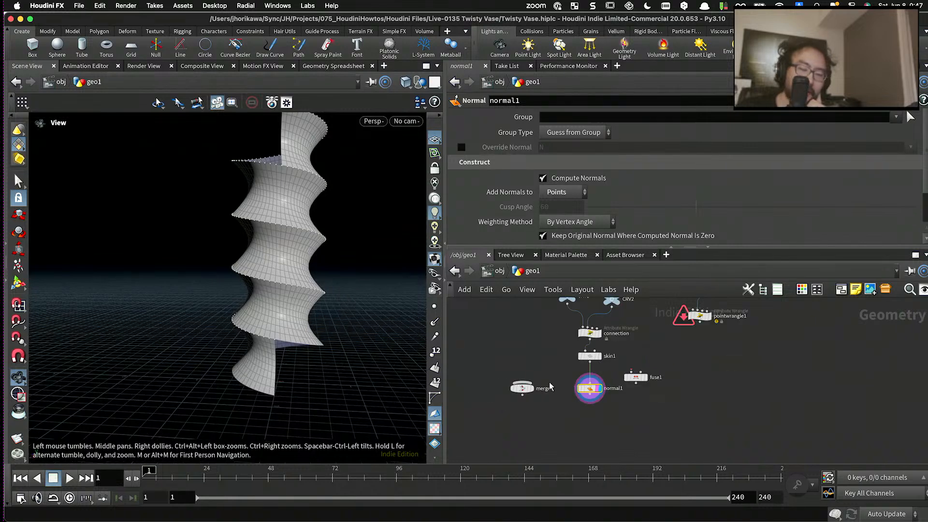
pyautogui.scroll(2, 550, 382)
pyautogui.scroll(-2, 326, 294)
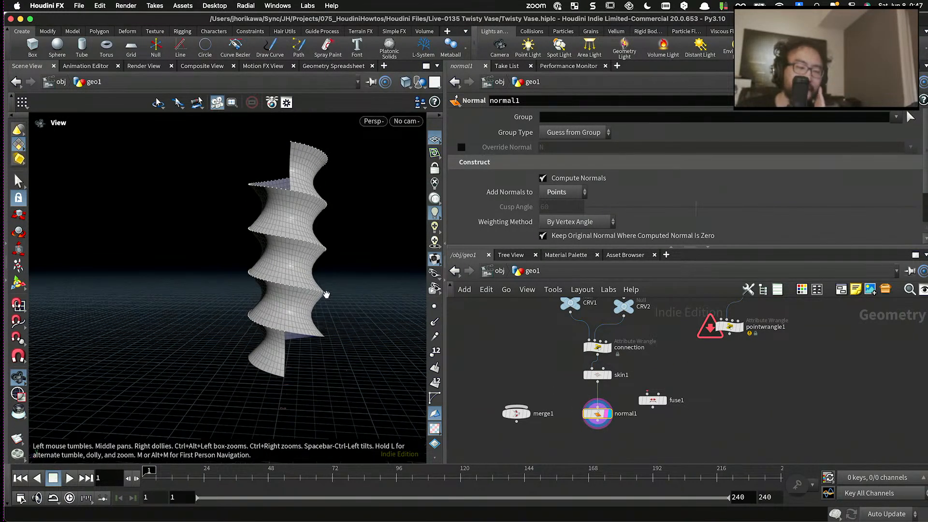
pyautogui.scroll(3, 332, 263)
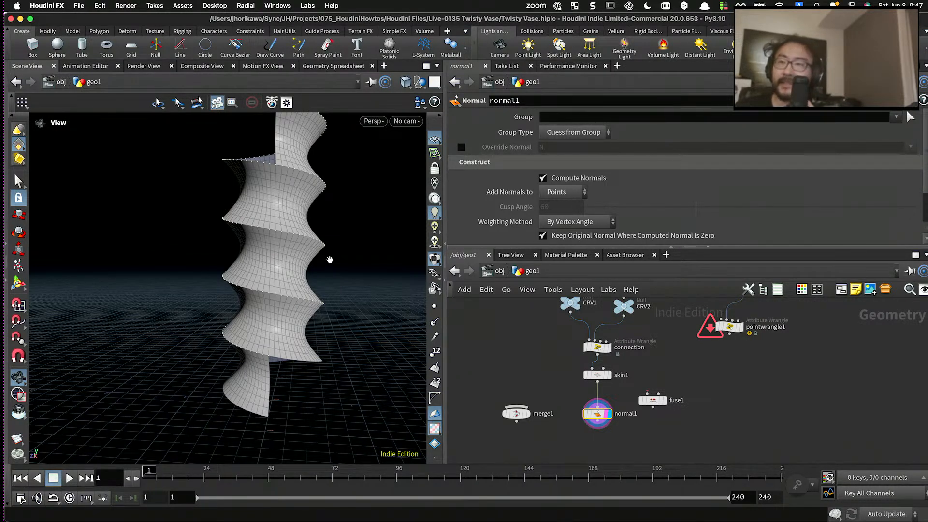
pyautogui.scroll(-1, 288, 242)
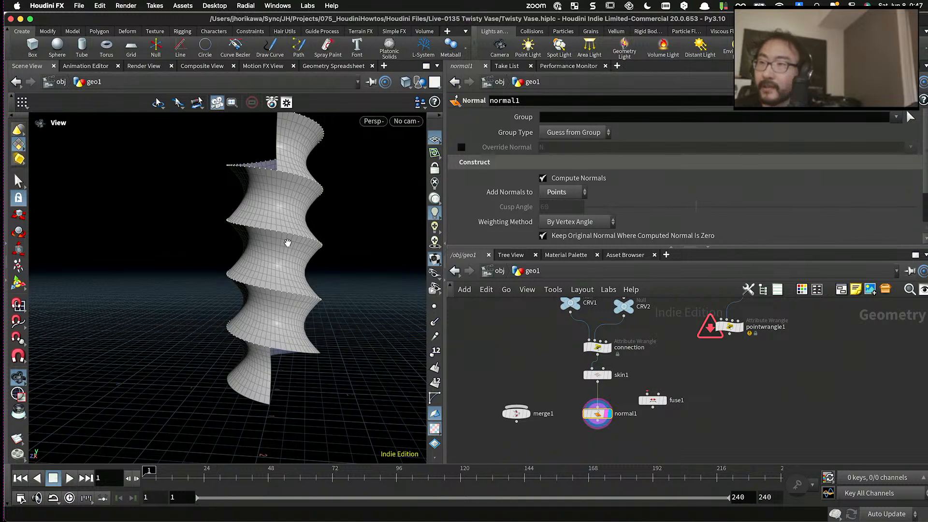
pyautogui.scroll(-2, 282, 271)
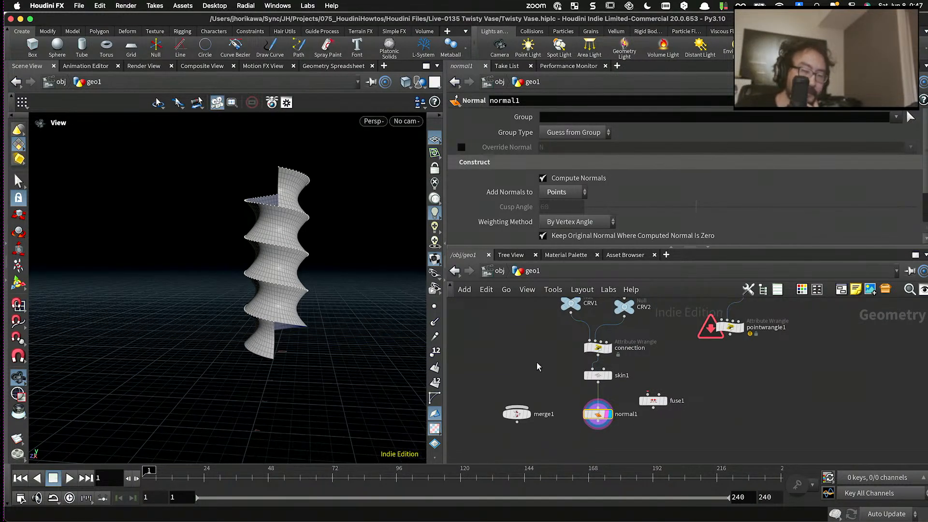
pyautogui.press('h')
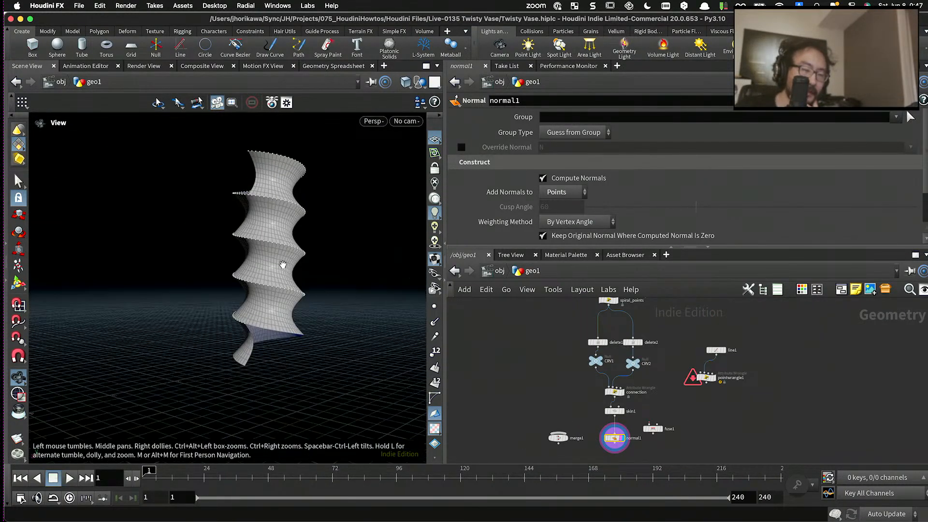
pyautogui.scroll(5, 286, 258)
pyautogui.moveTo(328, 222); pyautogui.dragTo(321, 263)
pyautogui.scroll(-1, 515, 360)
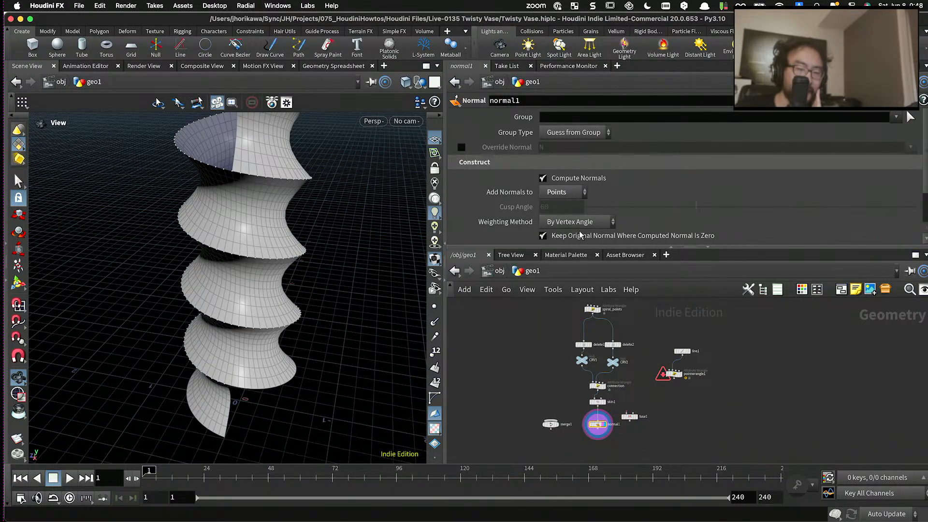
pyautogui.moveTo(580, 247); pyautogui.dragTo(581, 210)
pyautogui.scroll(4, 596, 305)
pyautogui.moveTo(595, 305); pyautogui.dragTo(591, 347, button='middle')
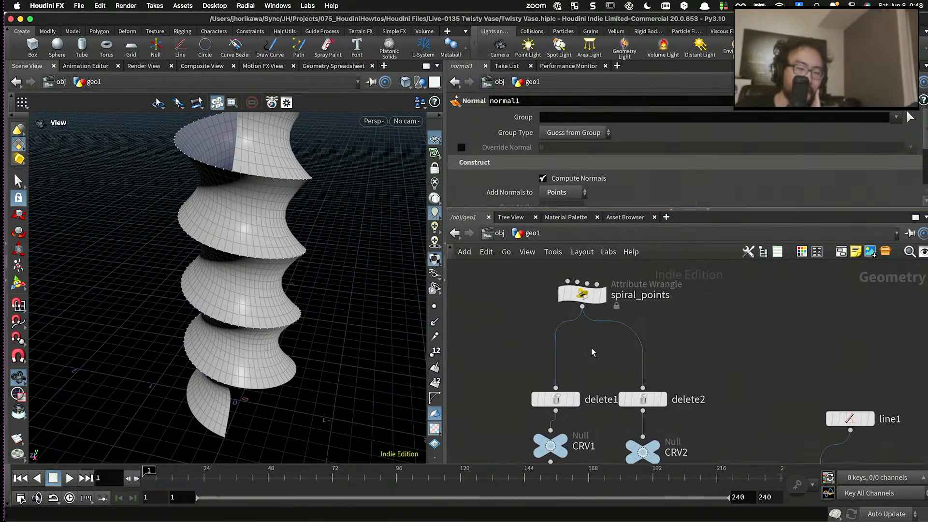
pyautogui.scroll(-4, 590, 330)
pyautogui.moveTo(586, 311); pyautogui.dragTo(595, 314)
pyautogui.scroll(-4, 285, 173)
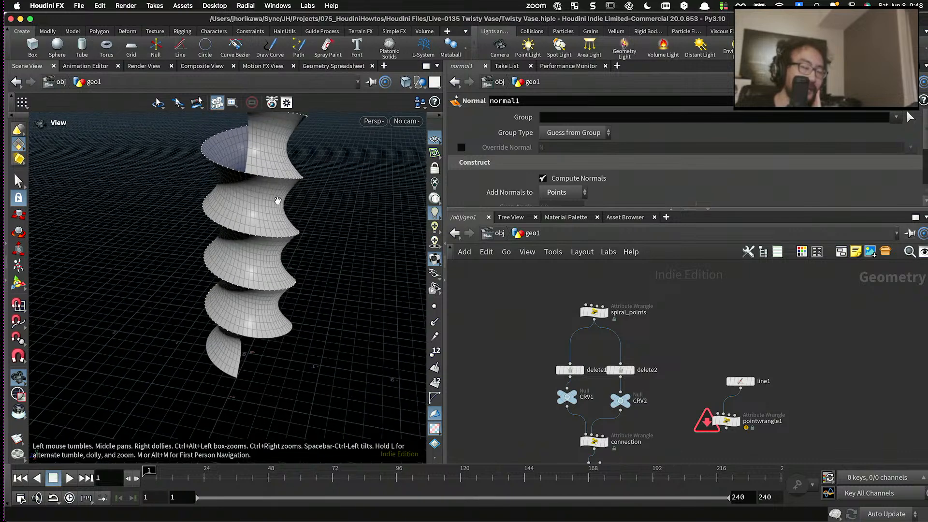
pyautogui.moveTo(276, 202); pyautogui.dragTo(280, 183)
pyautogui.scroll(-2, 281, 176)
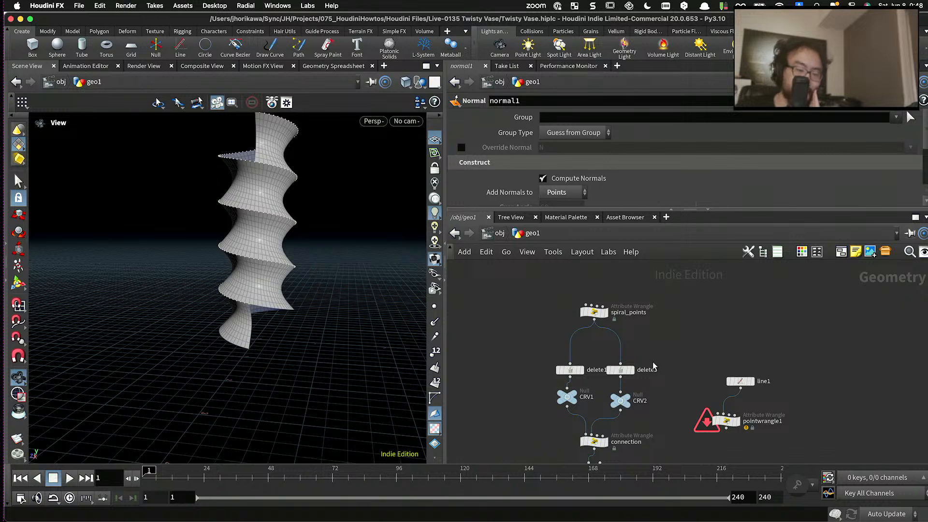
# - On the spiral_points wrangle, set Turn to 7, Res to 80 and Rad to 1
pyautogui.scroll(4, 671, 349)
pyautogui.moveTo(610, 314); pyautogui.dragTo(619, 369, button='middle')
pyautogui.moveTo(618, 367); pyautogui.dragTo(517, 315)
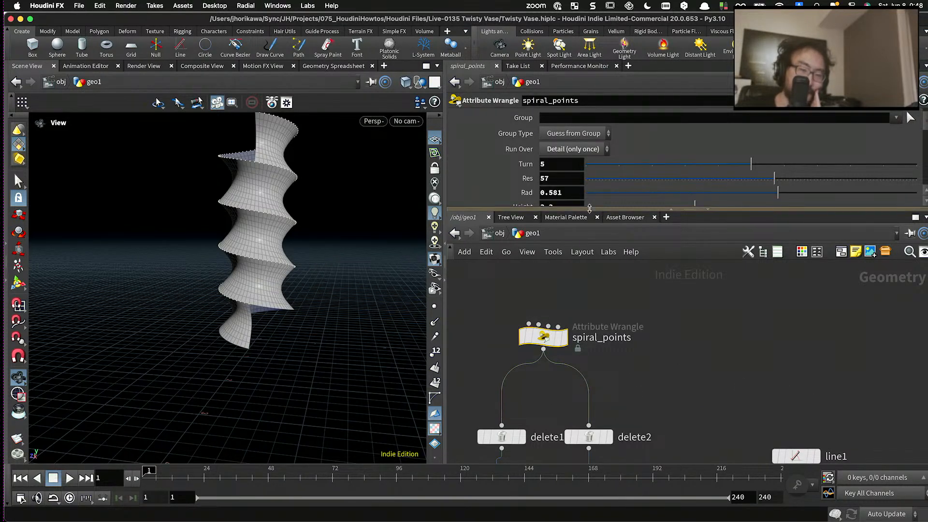
pyautogui.moveTo(609, 210); pyautogui.dragTo(610, 261)
pyautogui.moveTo(752, 179); pyautogui.dragTo(817, 165)
pyautogui.moveTo(765, 186); pyautogui.dragTo(840, 180)
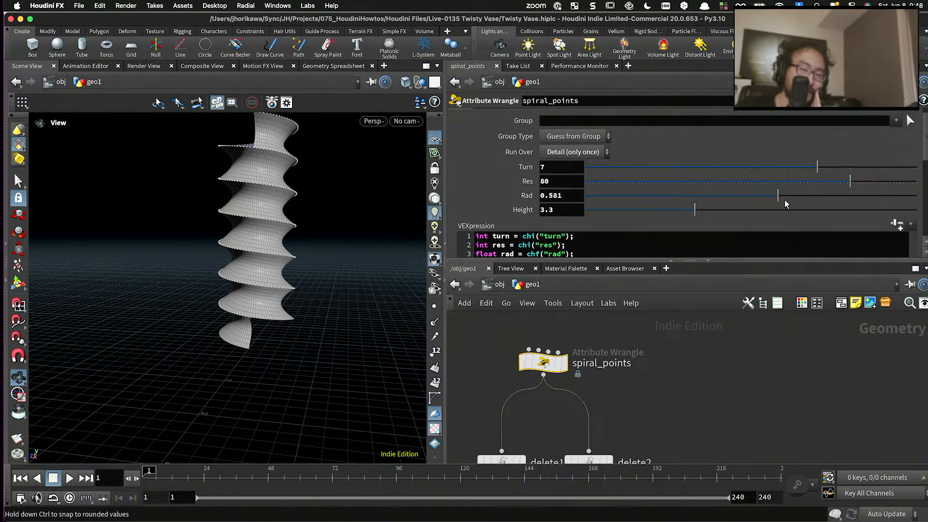
pyautogui.moveTo(785, 199); pyautogui.dragTo(917, 196)
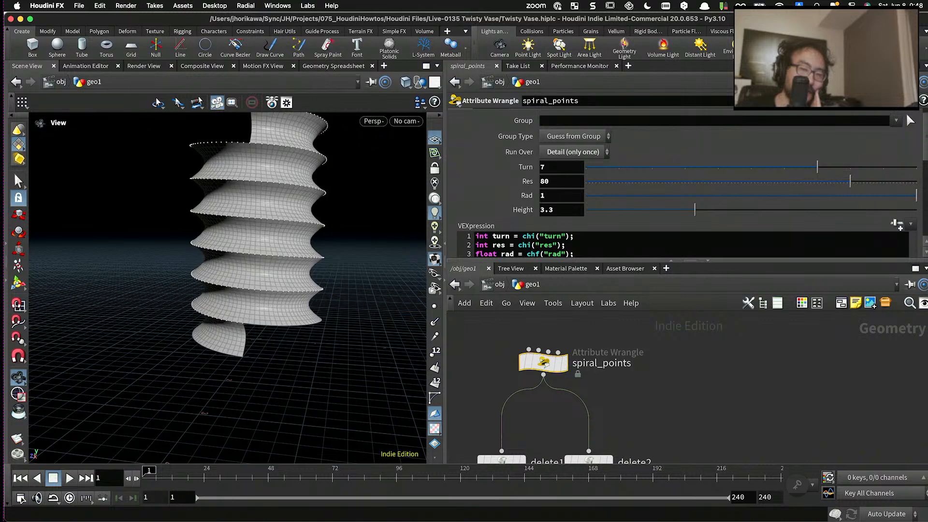
# - Set Waveheight to -0.123 on the connection wrangle and check the vase's shape from several angles
pyautogui.scroll(-5, 624, 319)
pyautogui.scroll(4, 614, 391)
pyautogui.moveTo(575, 430); pyautogui.dragTo(556, 337, button='middle')
pyautogui.scroll(-5, 556, 338)
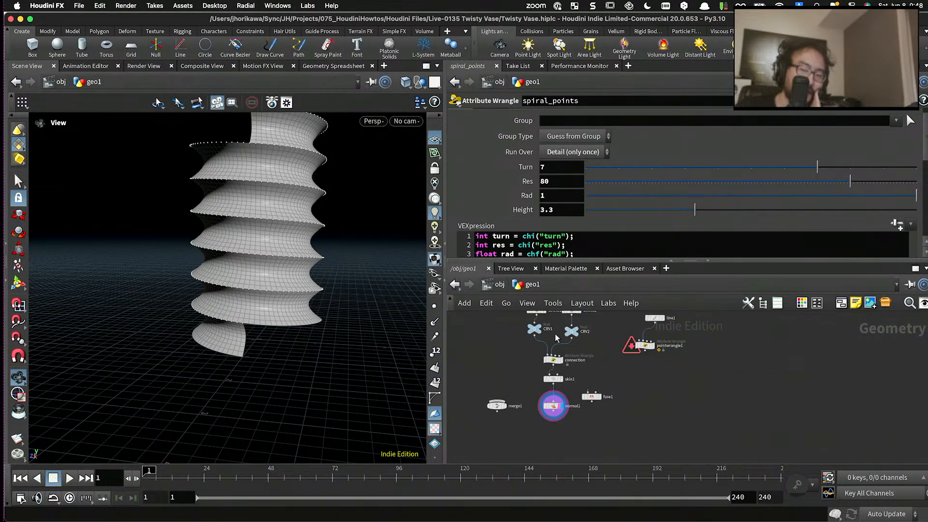
pyautogui.scroll(3, 556, 338)
pyautogui.click(536, 332)
pyautogui.click(539, 372)
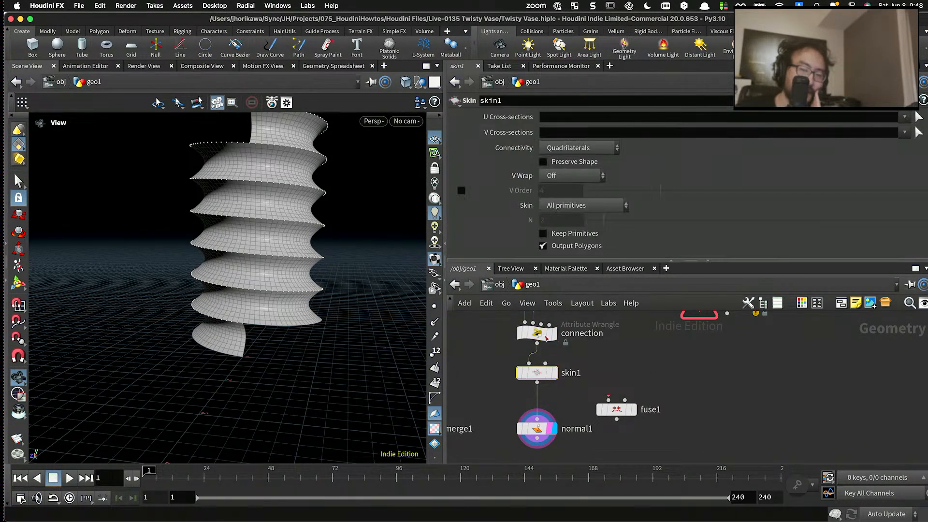
pyautogui.click(537, 333)
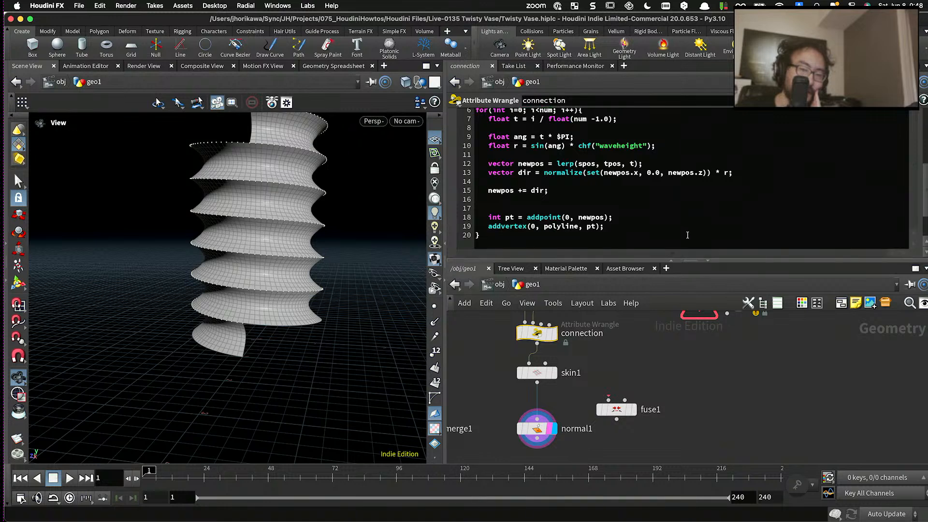
pyautogui.scroll(5, 733, 179)
pyautogui.moveTo(701, 198); pyautogui.dragTo(730, 193)
pyautogui.scroll(-3, 314, 284)
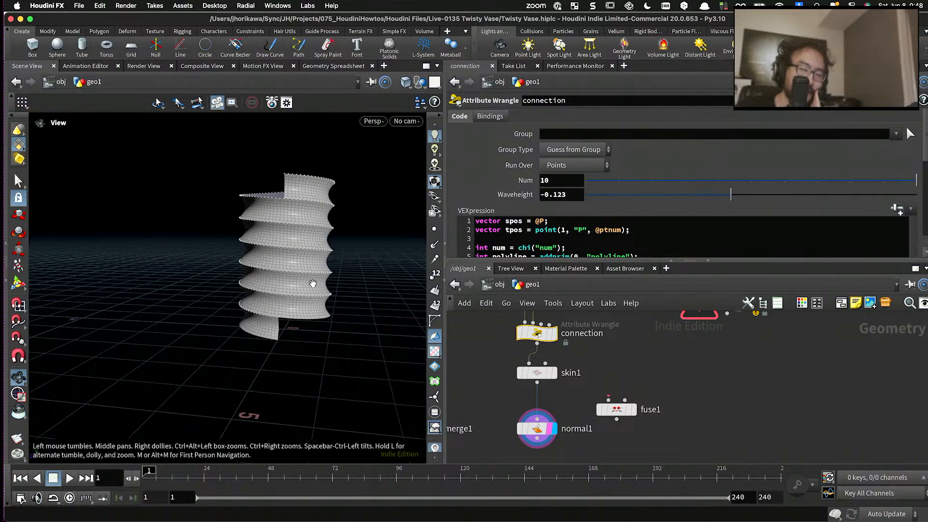
pyautogui.scroll(8, 313, 284)
pyautogui.scroll(-5, 504, 367)
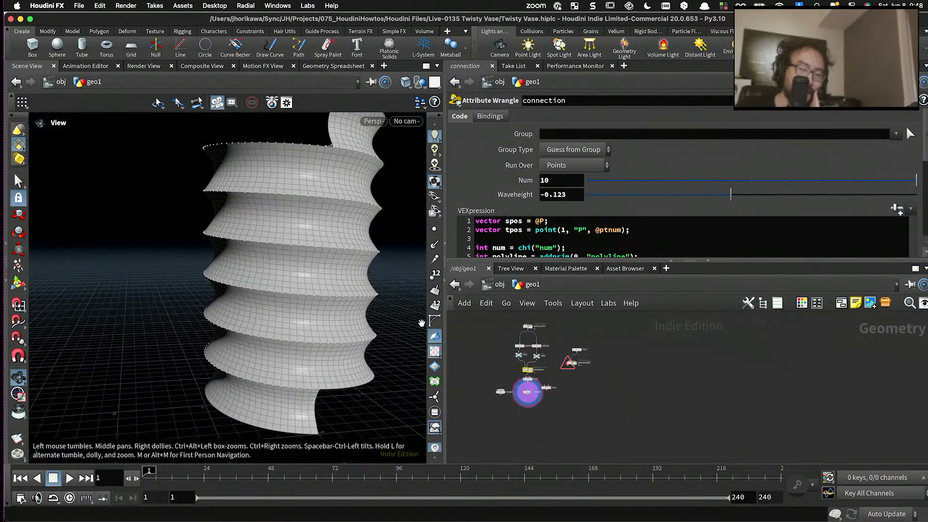
pyautogui.moveTo(325, 266); pyautogui.dragTo(298, 177)
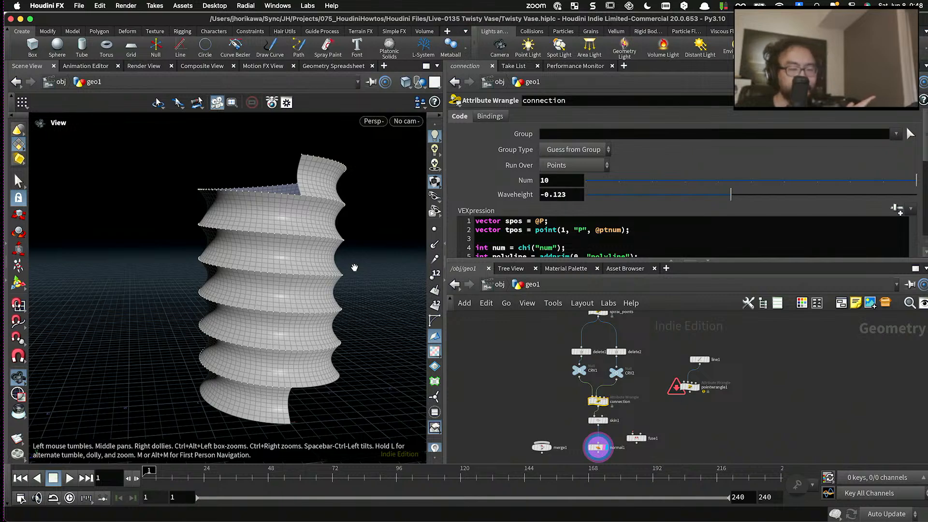
pyautogui.scroll(5, 608, 361)
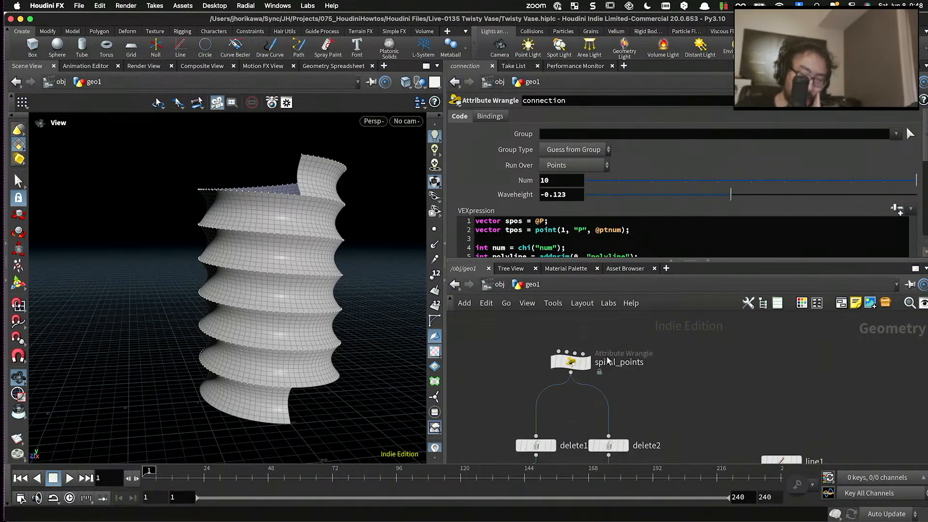
# - Open the spiral_points wrangle and enlarge the parameter area to show its whole VEXpression code
pyautogui.click(608, 360)
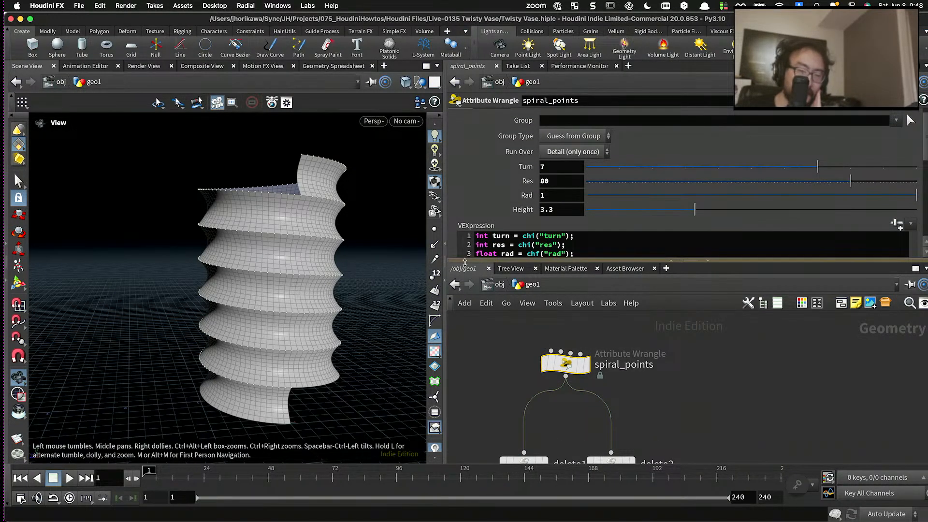
pyautogui.moveTo(465, 262); pyautogui.dragTo(464, 297)
pyautogui.moveTo(301, 259)
pyautogui.mouseDown()
pyautogui.moveTo(294, 352)
pyautogui.moveTo(292, 268)
pyautogui.mouseUp()
pyautogui.moveTo(296, 285); pyautogui.dragTo(255, 263, button='middle')
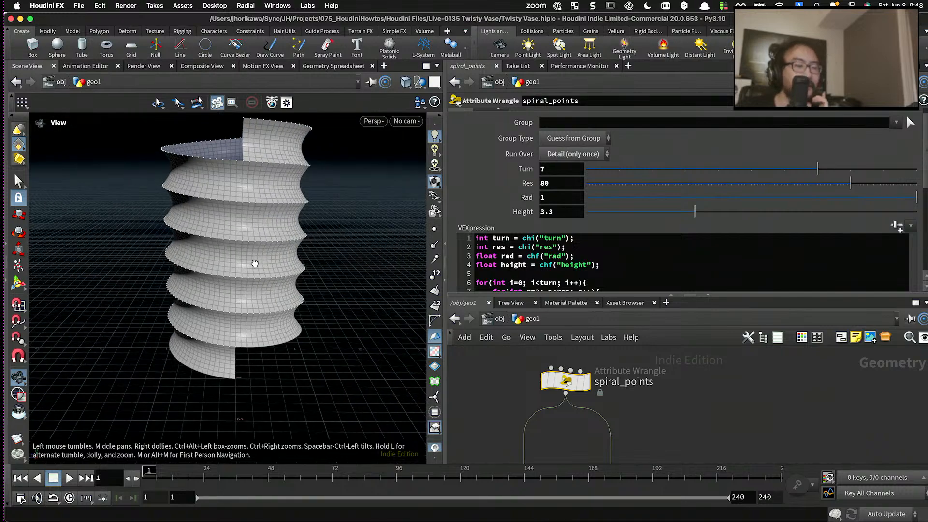
pyautogui.moveTo(255, 263)
pyautogui.mouseDown()
pyautogui.moveTo(259, 234)
pyautogui.moveTo(260, 247)
pyautogui.mouseUp()
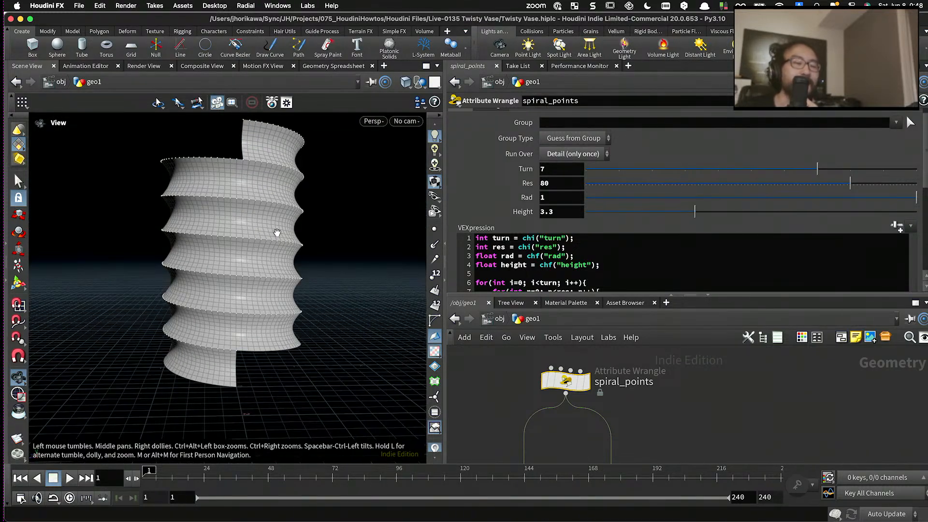
pyautogui.moveTo(482, 290); pyautogui.dragTo(487, 335)
pyautogui.click(484, 289)
pyautogui.scroll(-5, 503, 276)
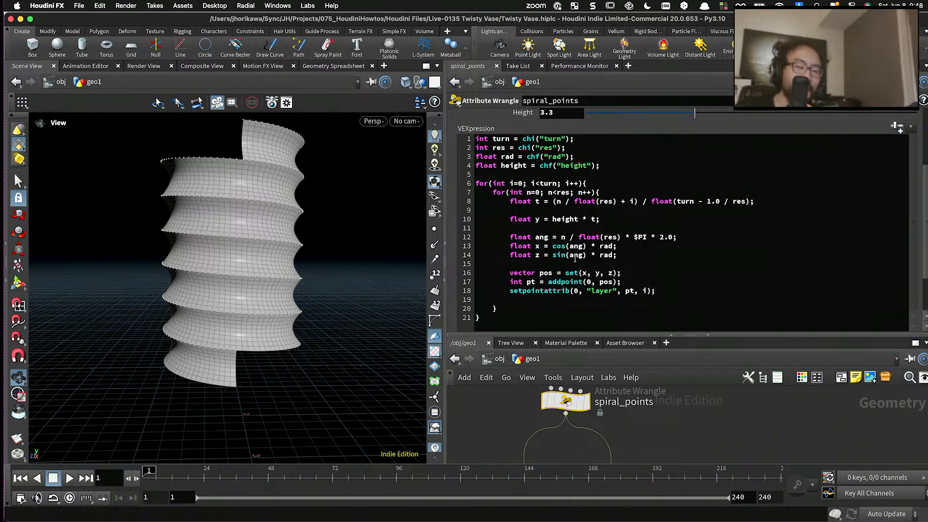
# - Examine how the spiral_points code calculates t on line 8 and applies rad to the x and z positions
pyautogui.click(624, 255)
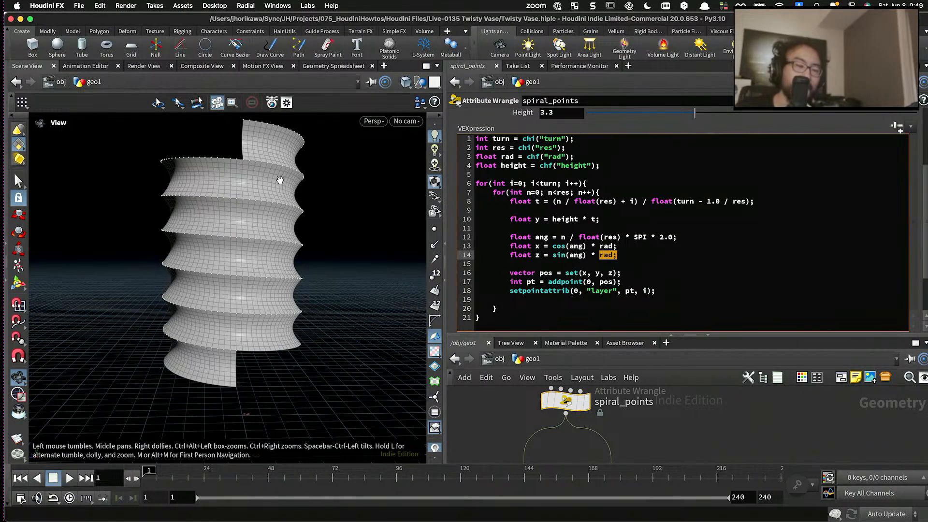
pyautogui.moveTo(279, 338); pyautogui.dragTo(256, 239)
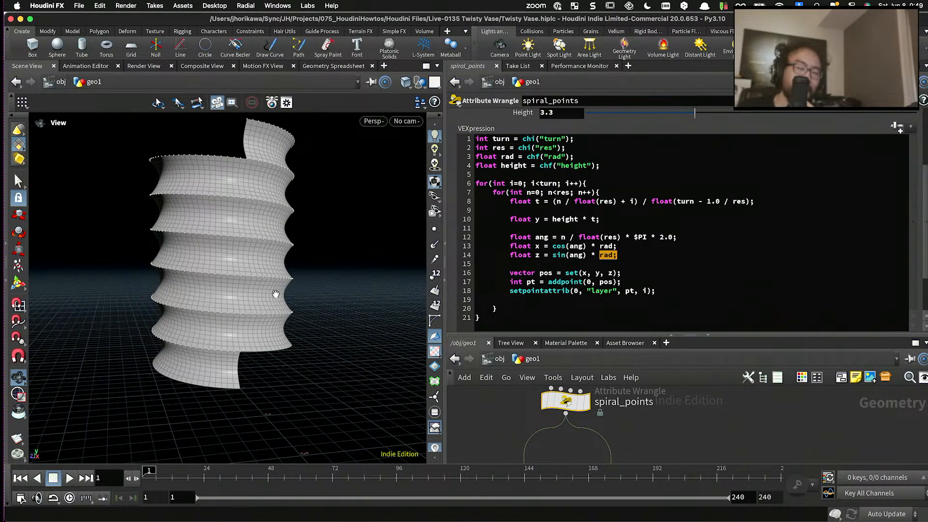
pyautogui.click(593, 192)
pyautogui.click(766, 187)
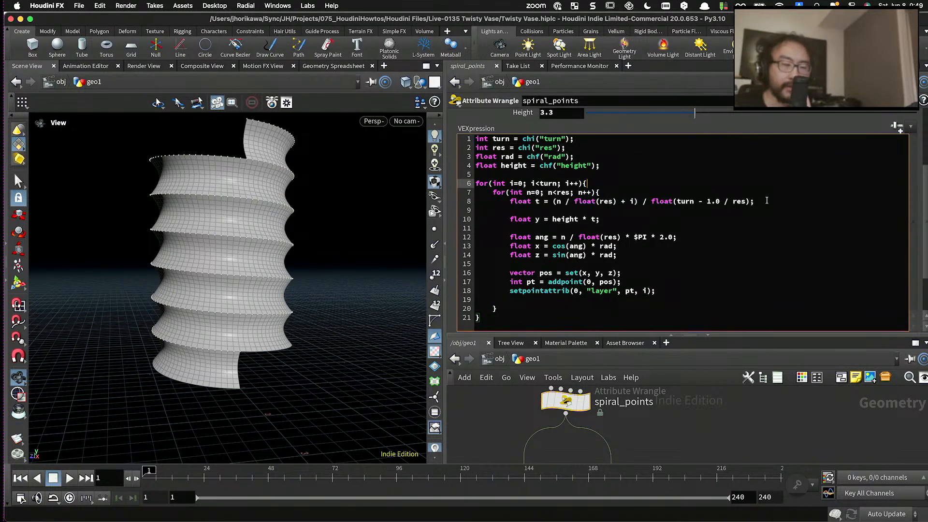
pyautogui.moveTo(767, 201); pyautogui.dragTo(514, 202)
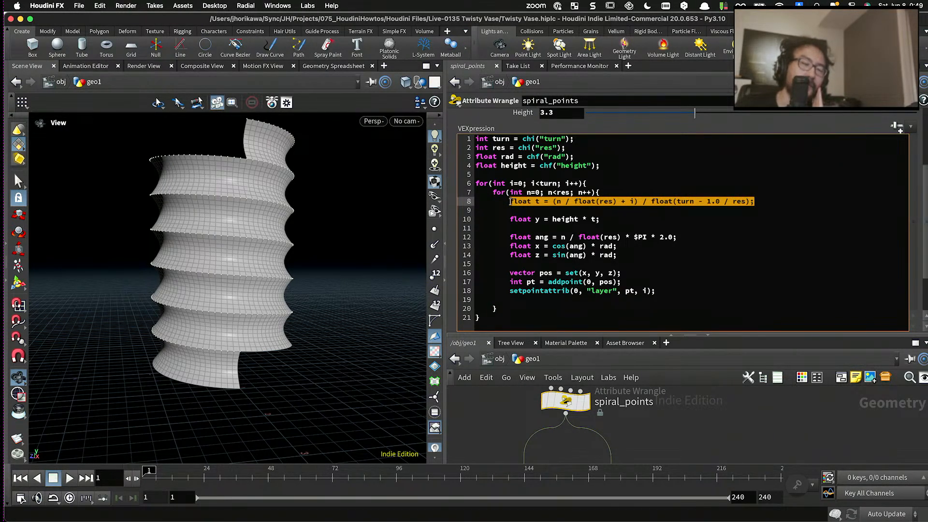
pyautogui.click(564, 202)
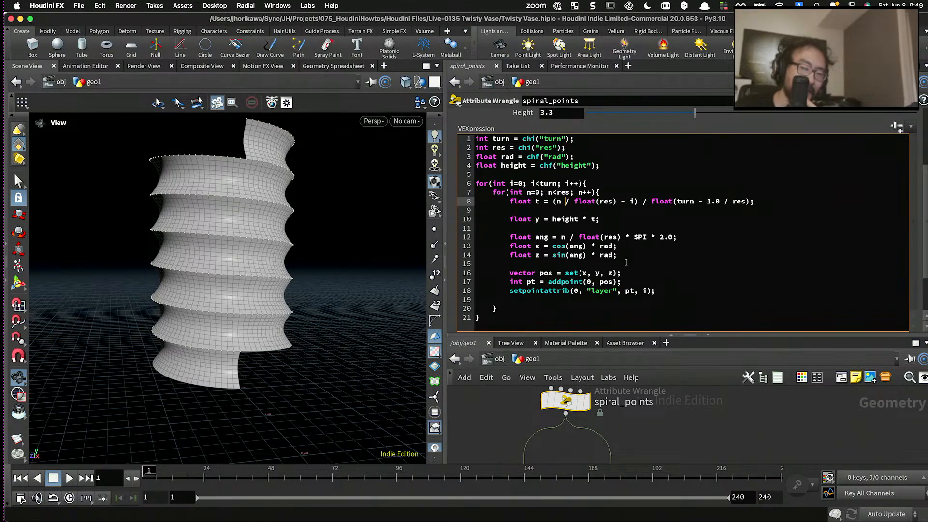
pyautogui.moveTo(623, 255); pyautogui.dragTo(585, 257)
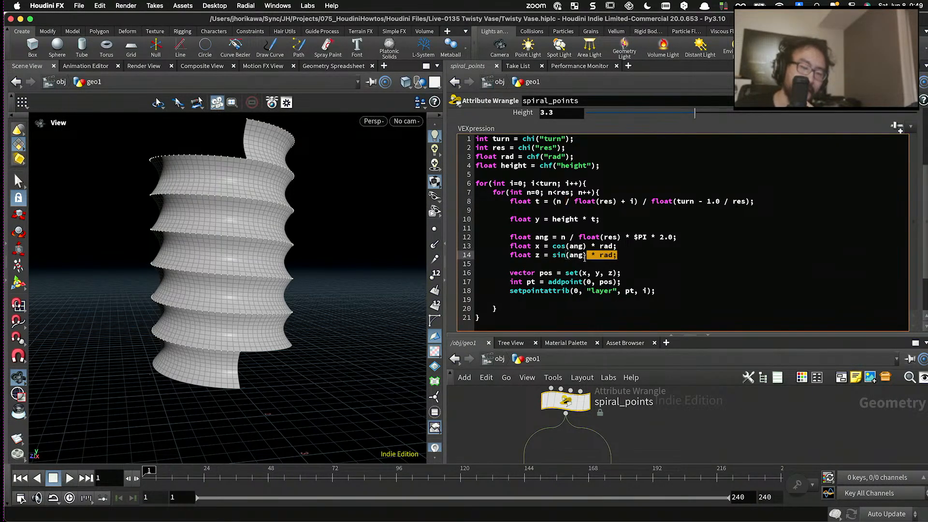
pyautogui.click(597, 256)
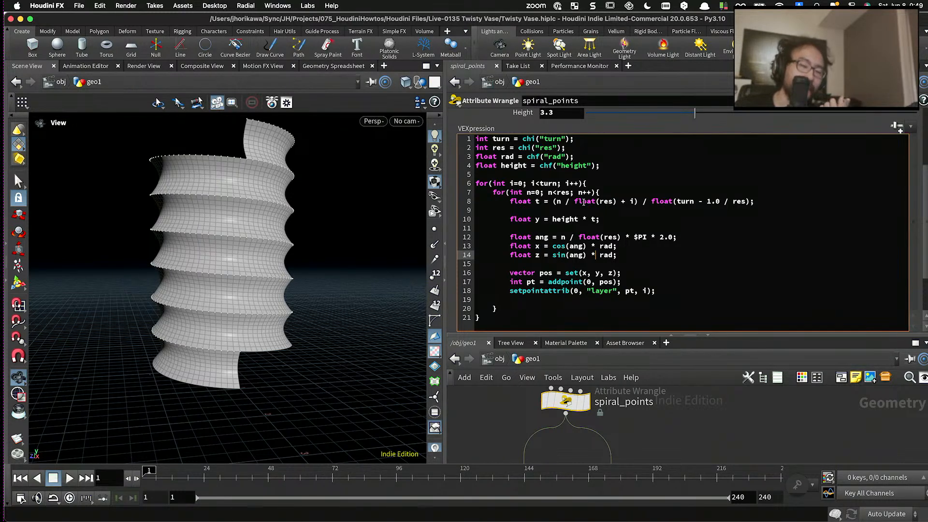
pyautogui.click(770, 199)
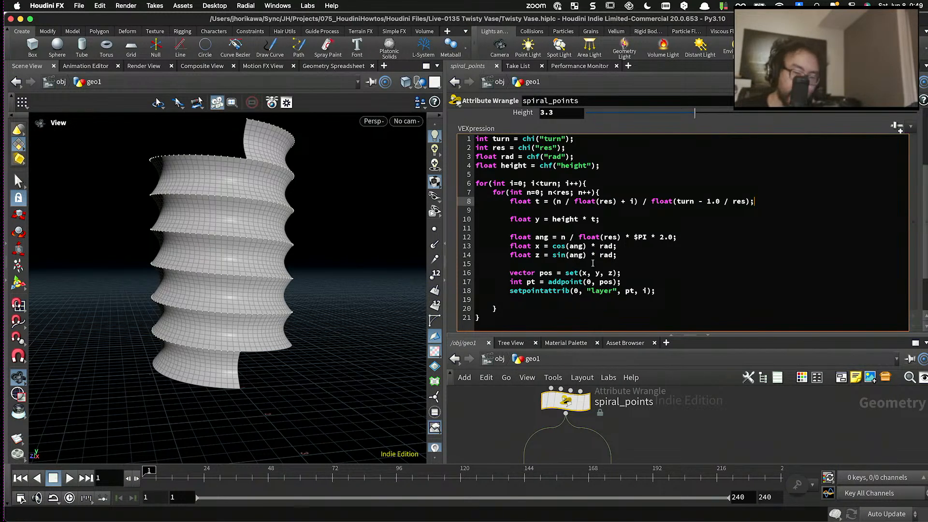
# - Insert two new lines below the ang calculation in the spiral_points code
pyautogui.click(692, 235)
pyautogui.press('Return')
pyautogui.press('Return')
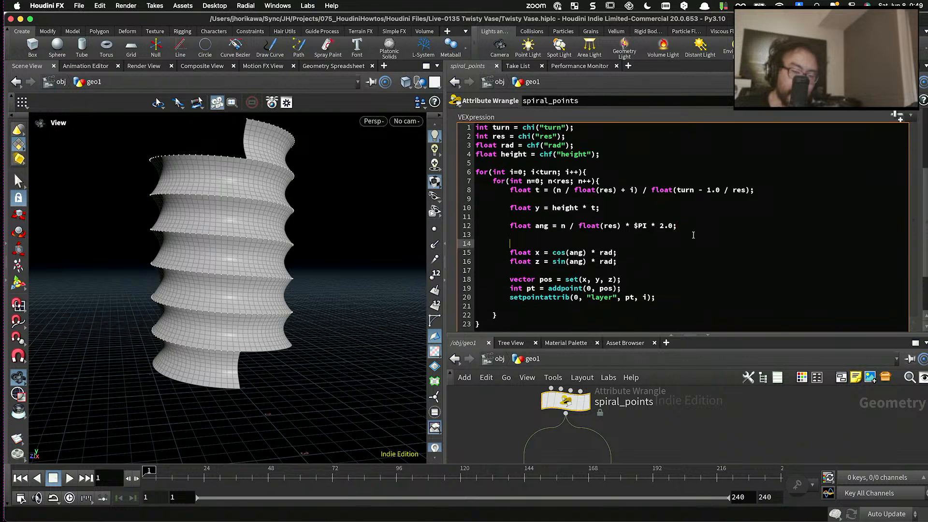
pyautogui.write('f')
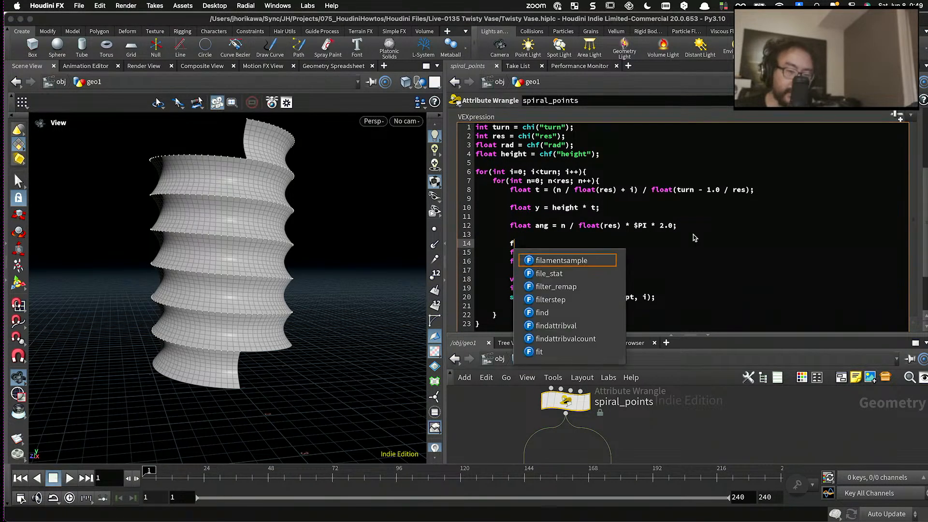
pyautogui.write('loat ')
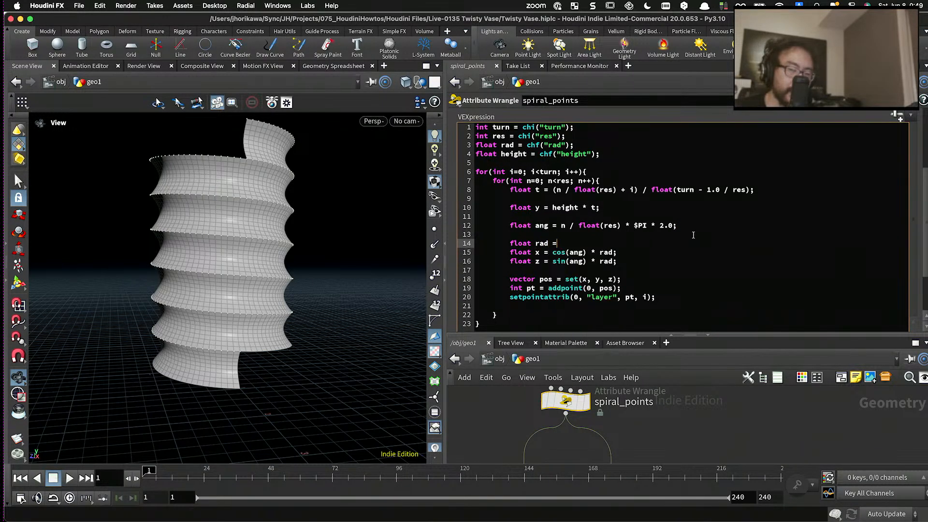
pyautogui.write('rad')
pyautogui.press('BackSpace')
pyautogui.press('BackSpace')
pyautogui.press('BackSpace')
pyautogui.press('BackSpace')
pyautogui.press('BackSpace')
pyautogui.press('BackSpace')
pyautogui.press('BackSpace')
pyautogui.press('BackSpace')
pyautogui.press('BackSpace')
pyautogui.press('BackSpace')
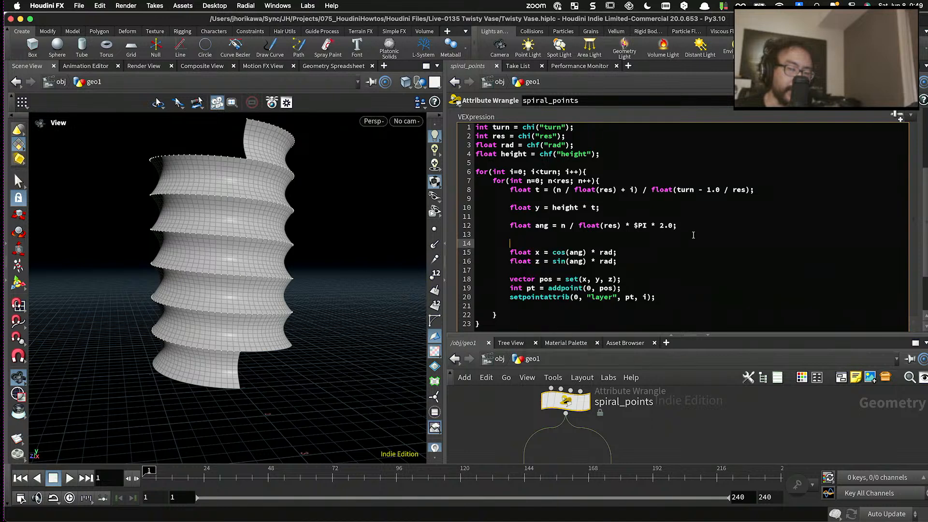
pyautogui.write('rad =')
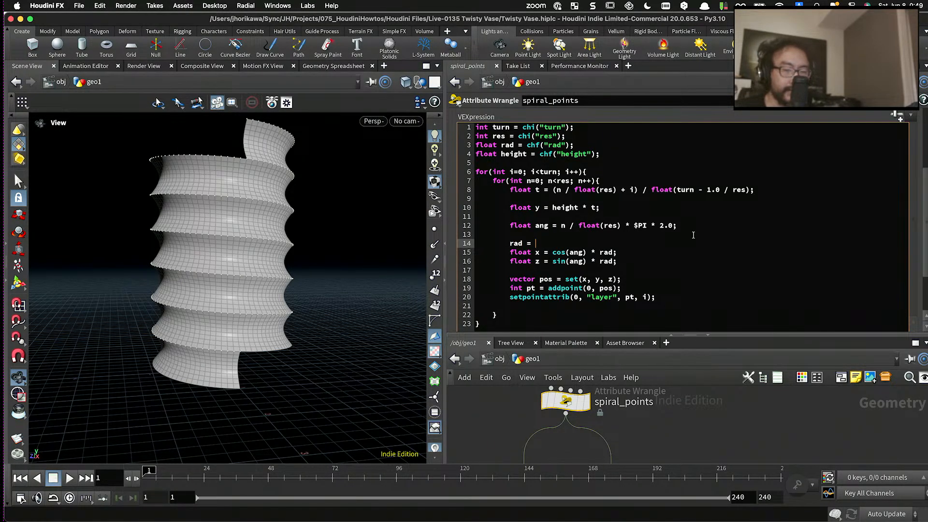
pyautogui.press('BackSpace')
pyautogui.press('BackSpace')
# - Declare the ramp-driven radius above the x calculation as float trad = chramp("rad_ramp", t) * rad; and apply the code
pyautogui.write('float ')
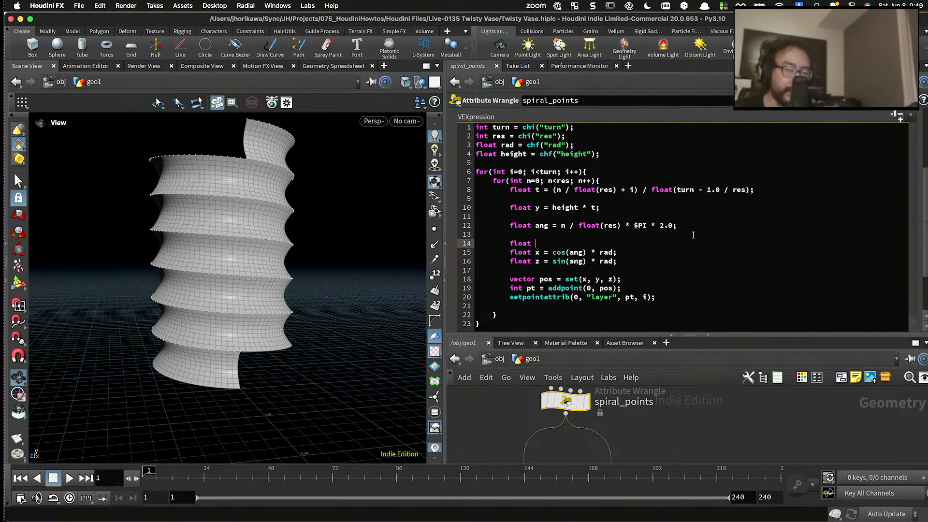
pyautogui.write('t')
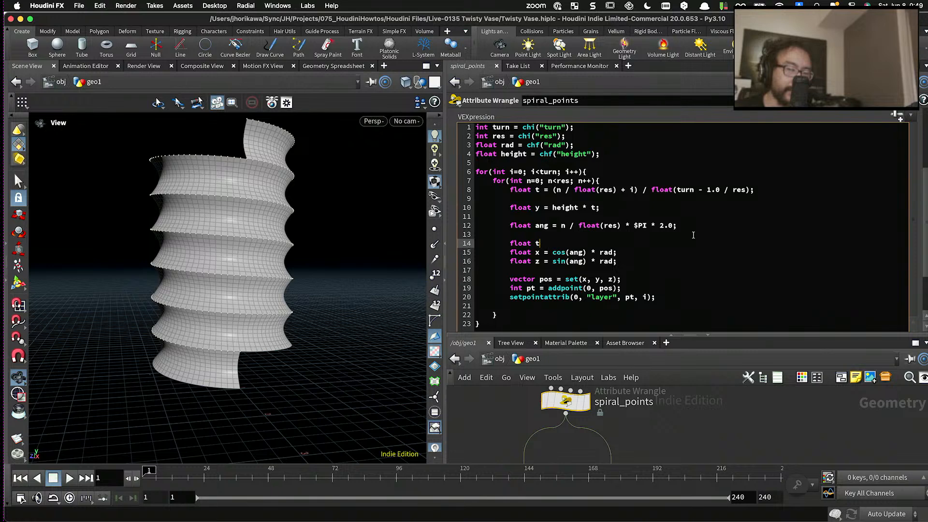
pyautogui.write('ra')
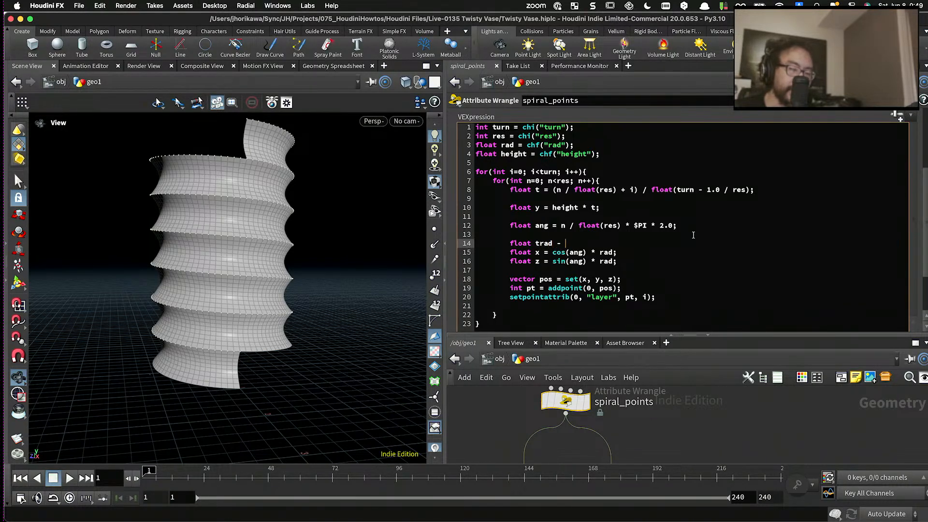
pyautogui.write('d = ')
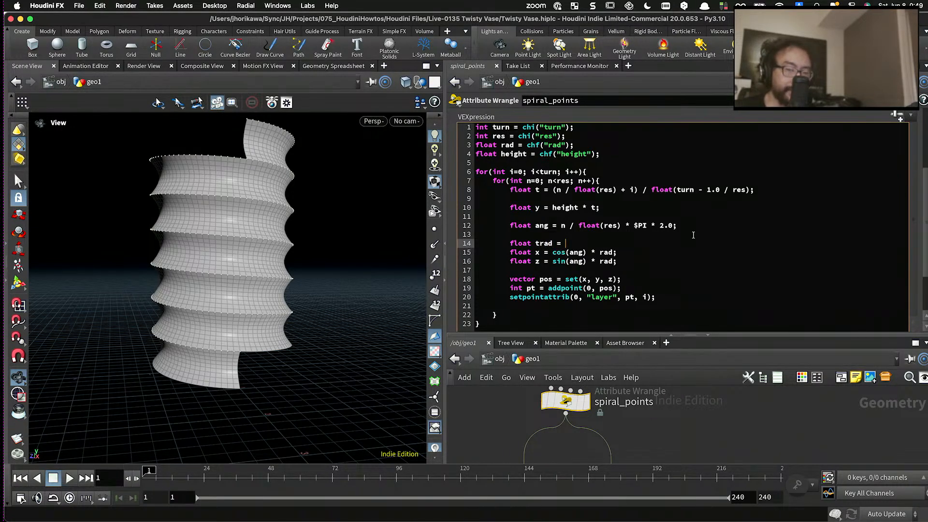
pyautogui.write('chramp()')
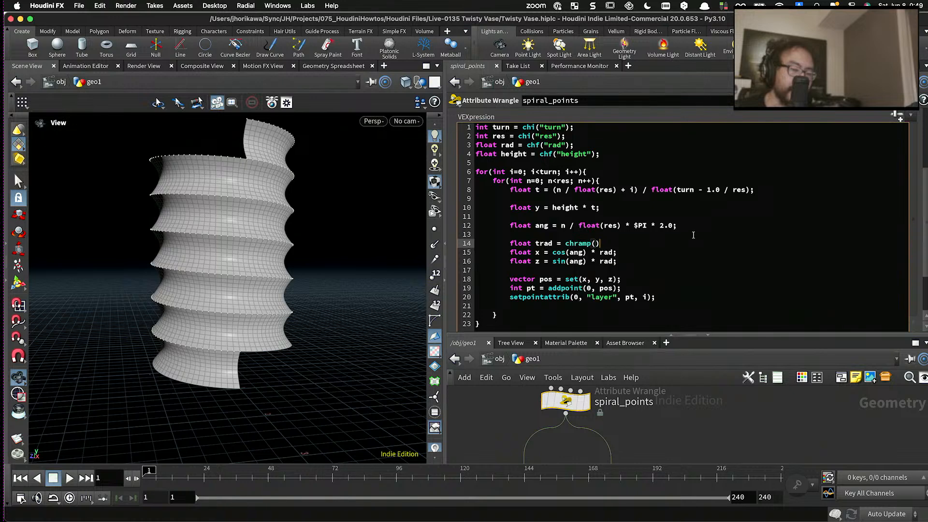
pyautogui.write('"')
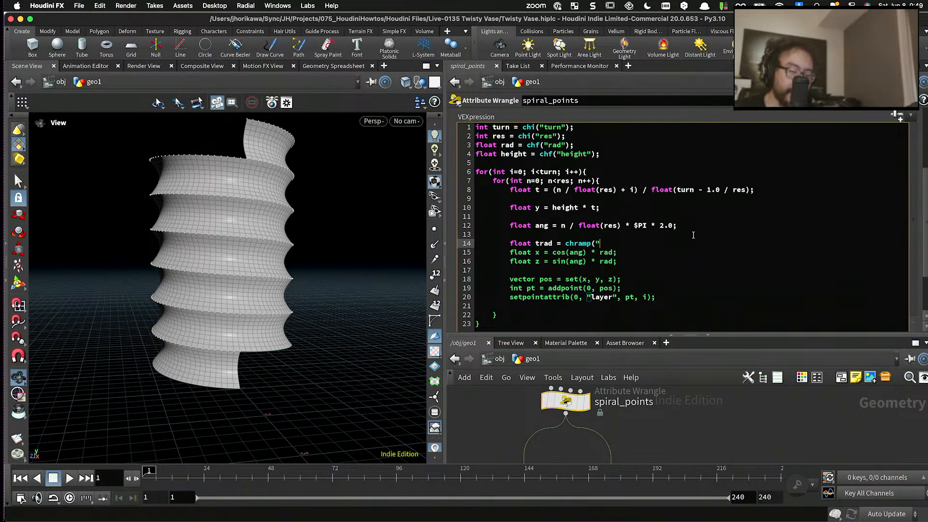
pyautogui.write('ramp')
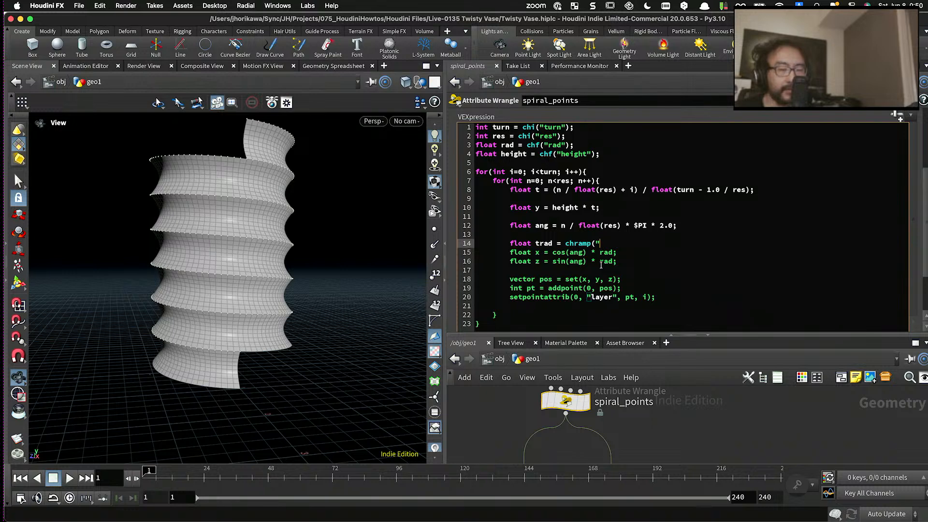
pyautogui.write('", t);')
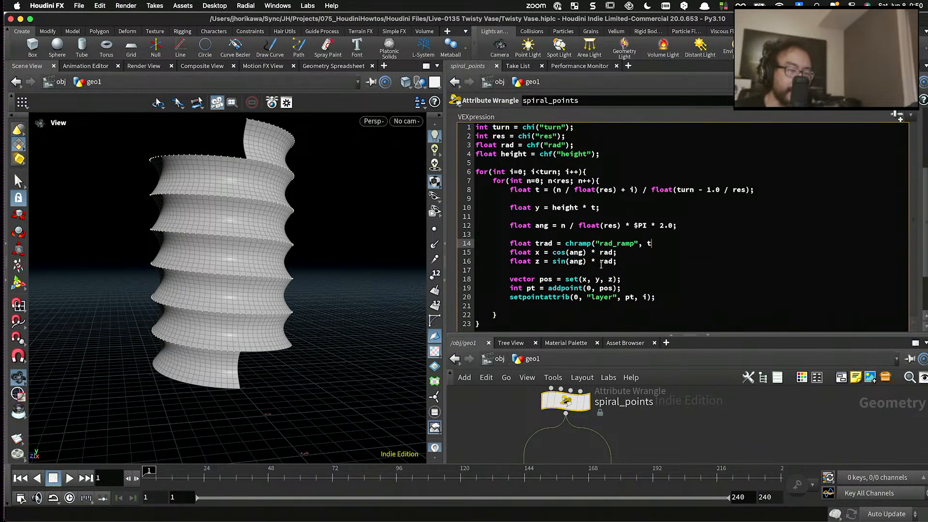
pyautogui.click(654, 243)
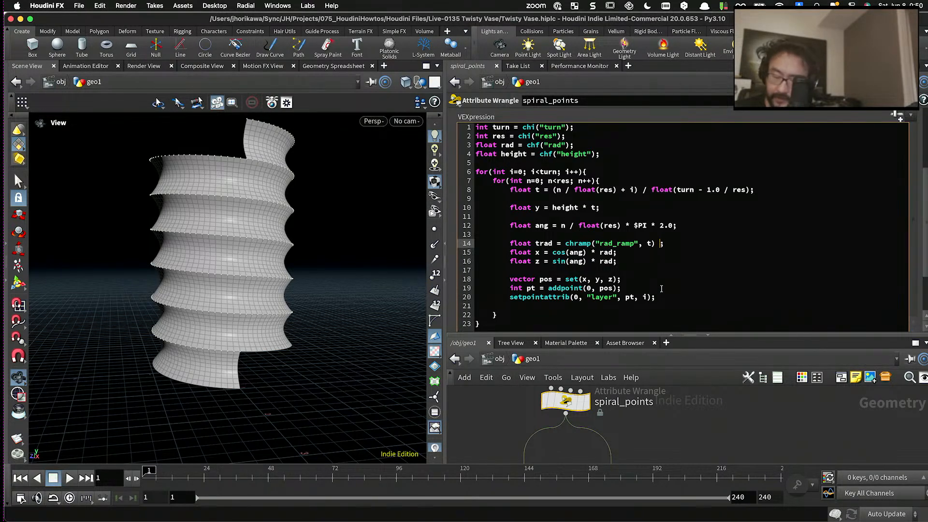
pyautogui.write('* rad')
pyautogui.click(677, 437)
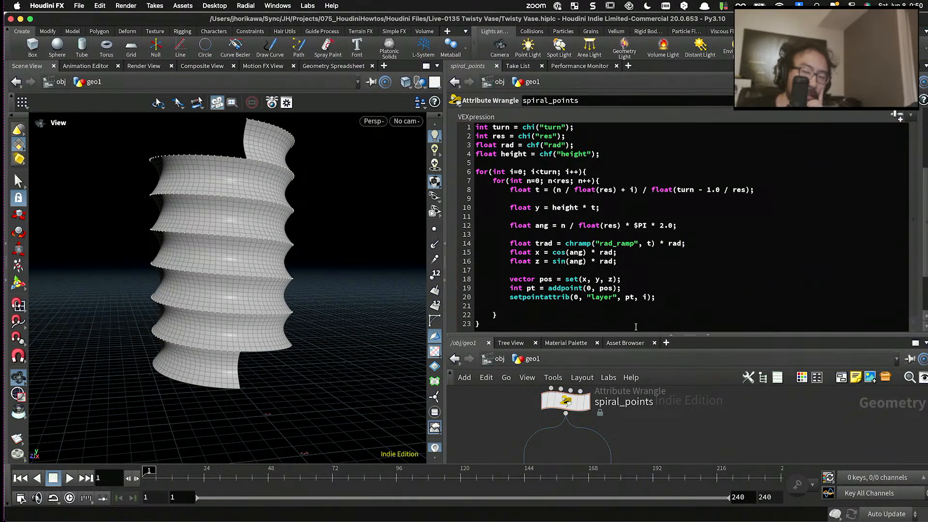
# - Replace rad with trad in the x and z calculations of the spiral_points code and apply it
pyautogui.doubleClick(606, 252)
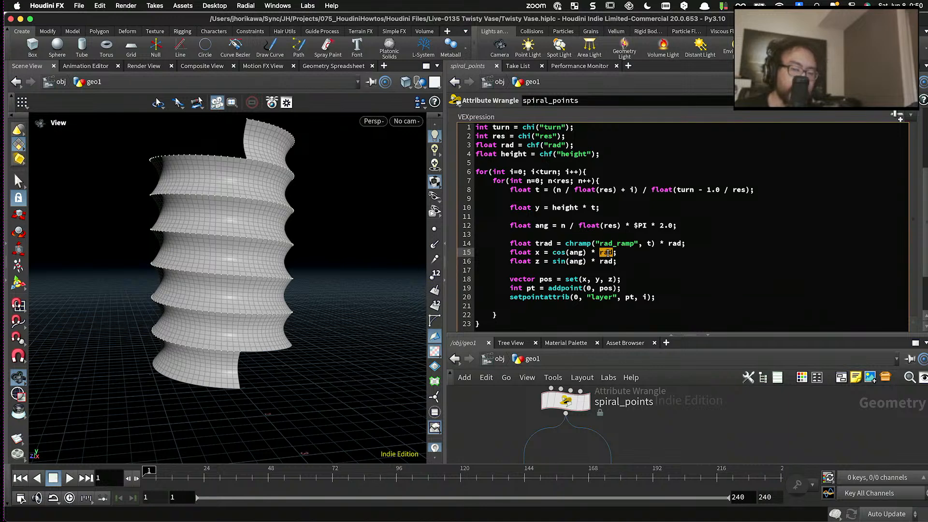
pyautogui.write('trad')
pyautogui.press('Escape')
pyautogui.doubleClick(607, 261)
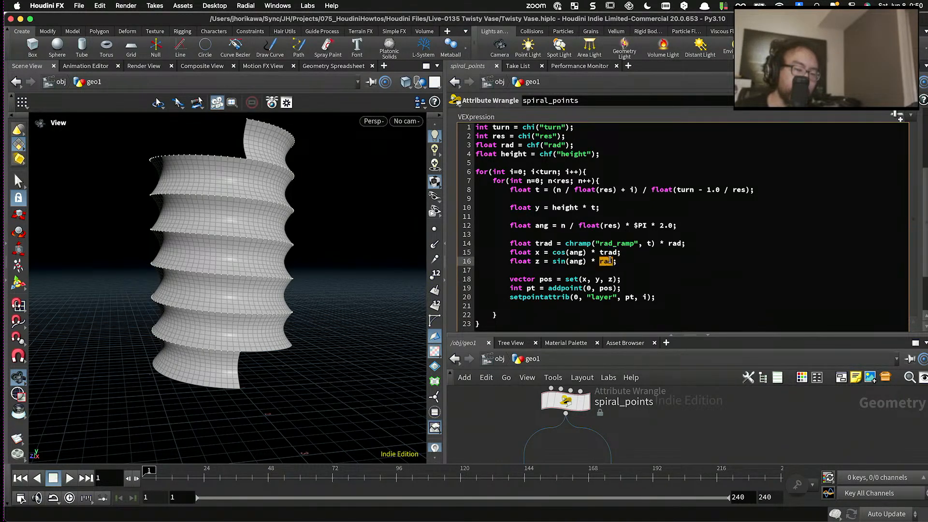
pyautogui.write('trad')
pyautogui.press('Escape')
# - Create the Rad Ramp parameter from the spiral_points code and expand its curve editor to a large graph
pyautogui.scroll(2, 844, 240)
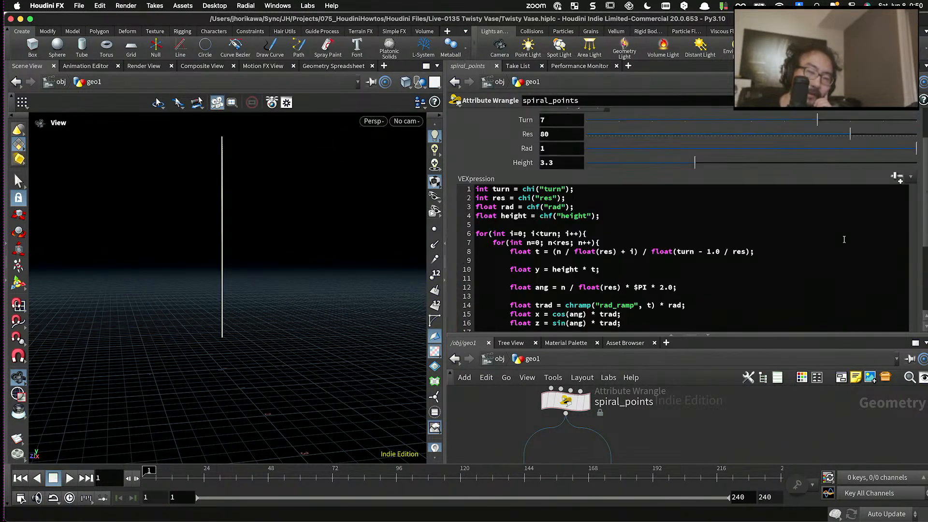
pyautogui.scroll(2, 844, 240)
pyautogui.click(895, 210)
pyautogui.scroll(-3, 595, 265)
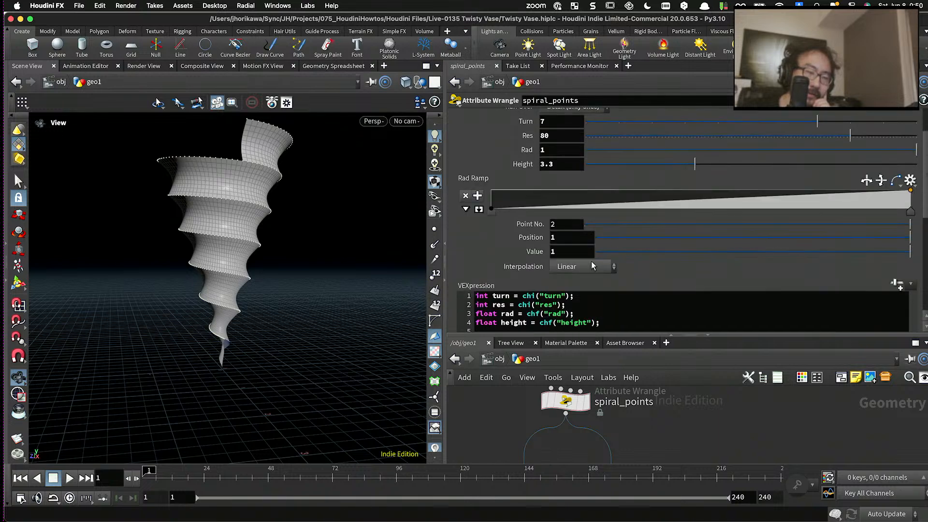
pyautogui.scroll(-1, 594, 266)
pyautogui.click(479, 193)
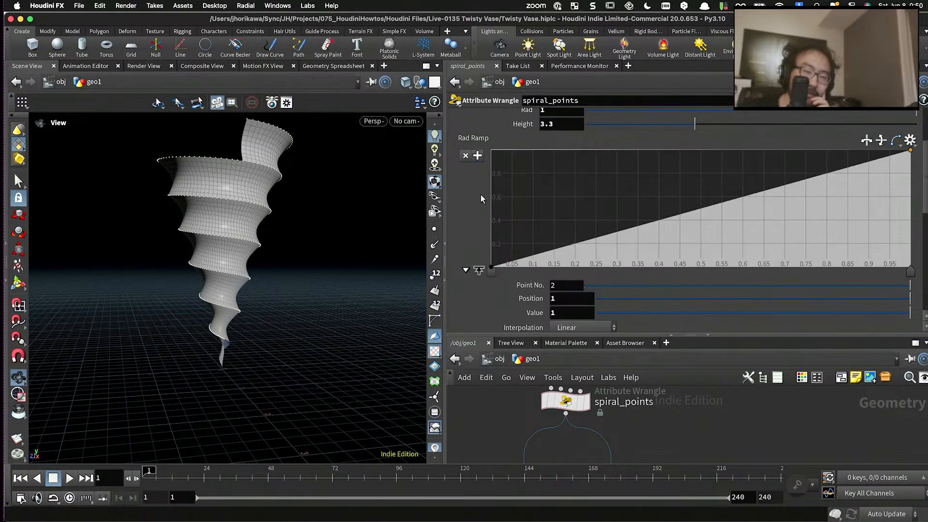
pyautogui.scroll(-1, 481, 195)
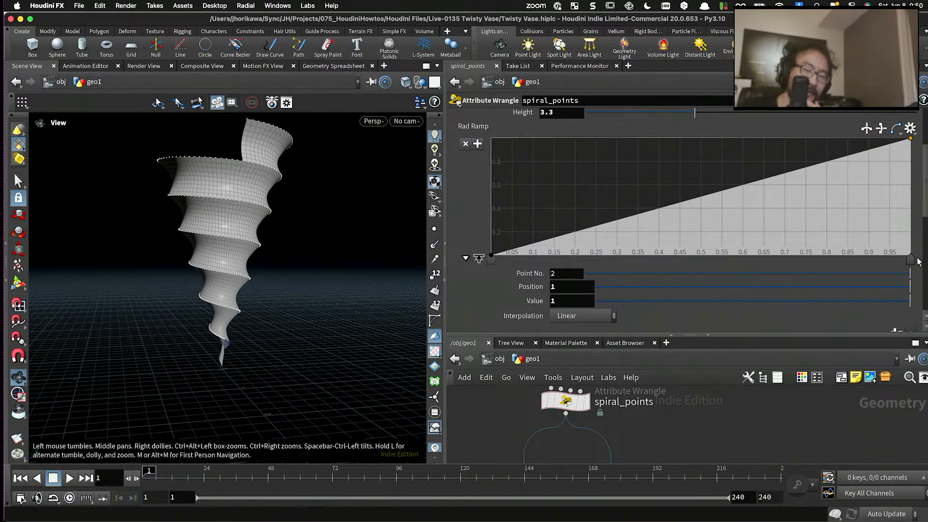
# - Set the interpolation of both the start and end points of the Rad Ramp to B-Spline
pyautogui.moveTo(911, 261); pyautogui.dragTo(913, 262)
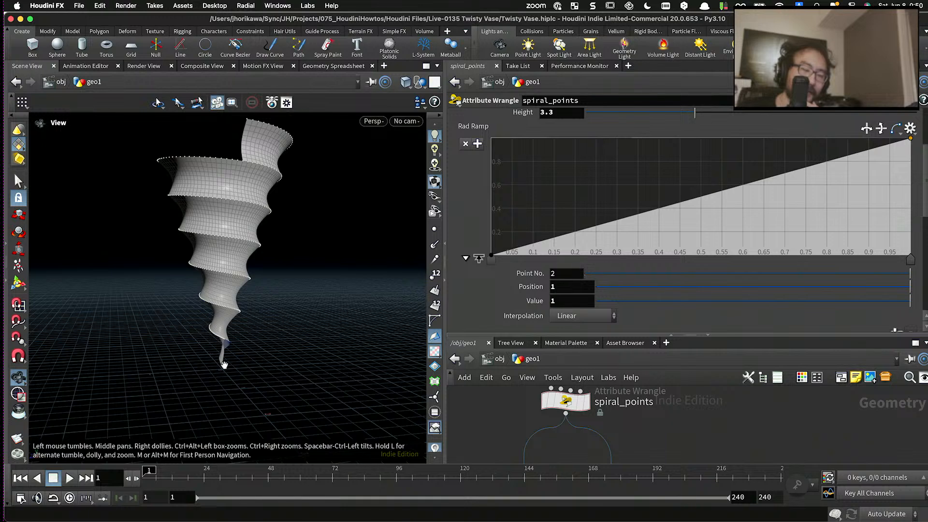
pyautogui.rightClick(494, 264)
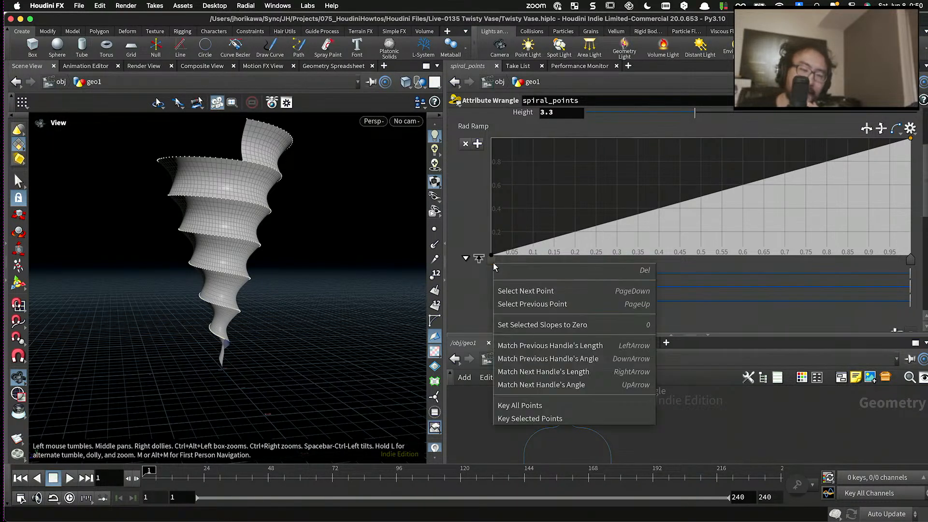
pyautogui.click(531, 304)
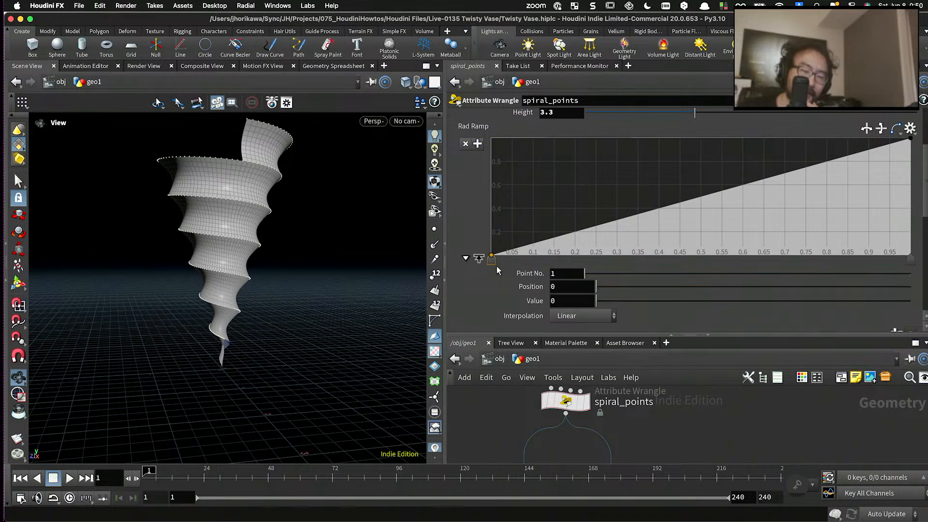
pyautogui.click(583, 316)
pyautogui.click(569, 394)
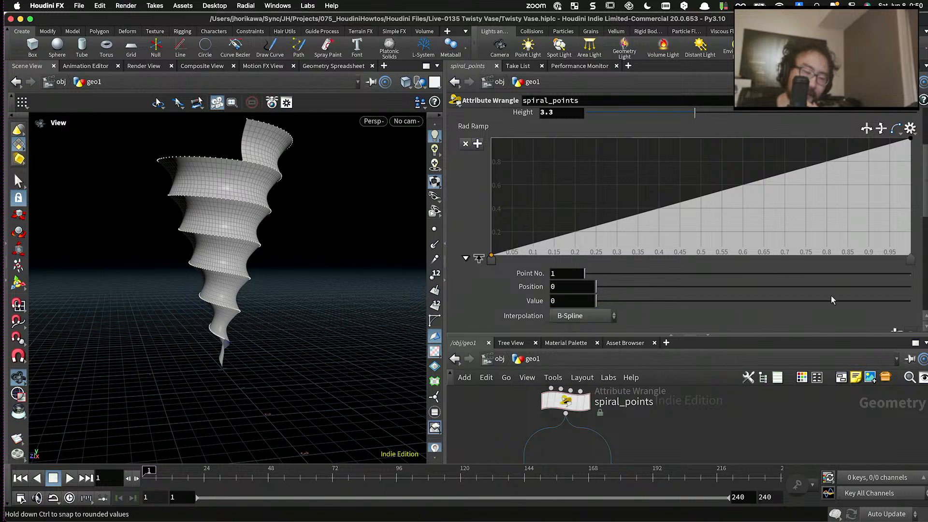
pyautogui.click(910, 260)
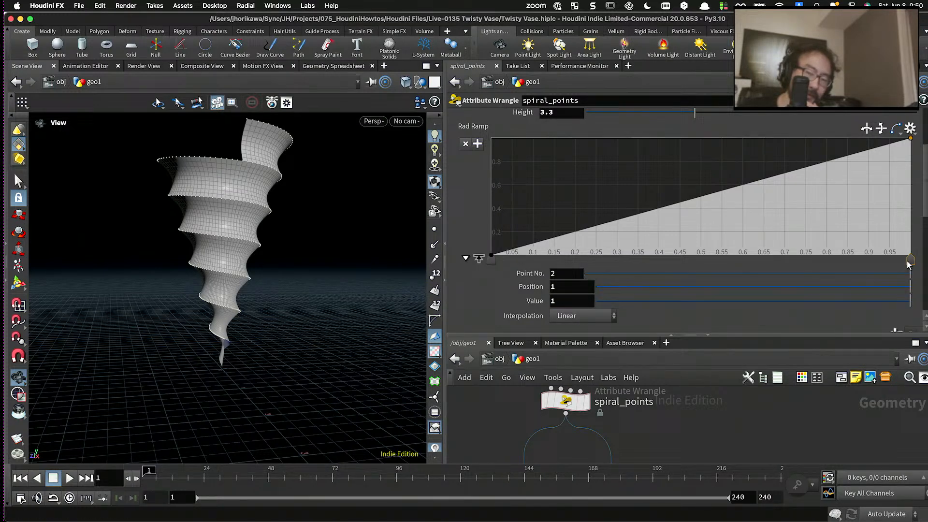
pyautogui.click(582, 316)
pyautogui.click(573, 394)
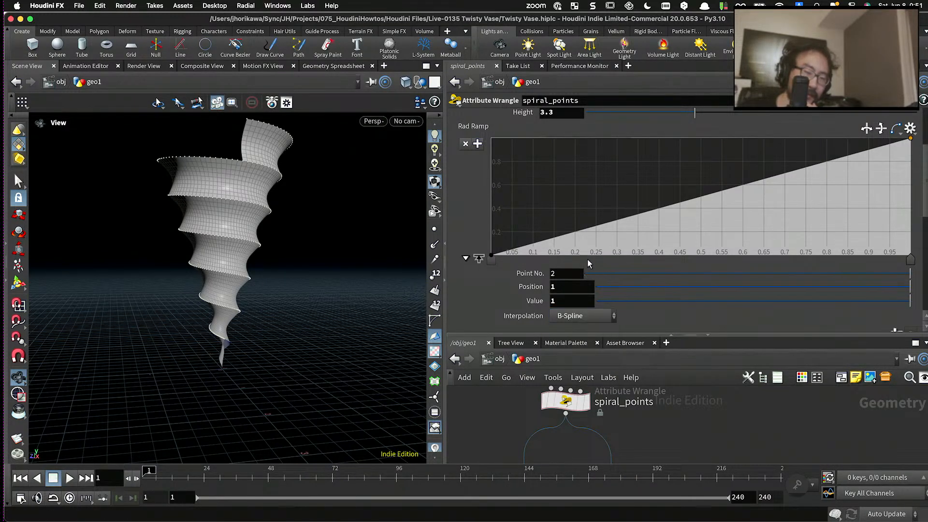
# - Add Rad Ramp points at positions of about 0.11, 0.25, 0.42 and 0.68, with values about 0.59, 0.95, 0.95 and 0
pyautogui.moveTo(568, 237); pyautogui.dragTo(538, 187)
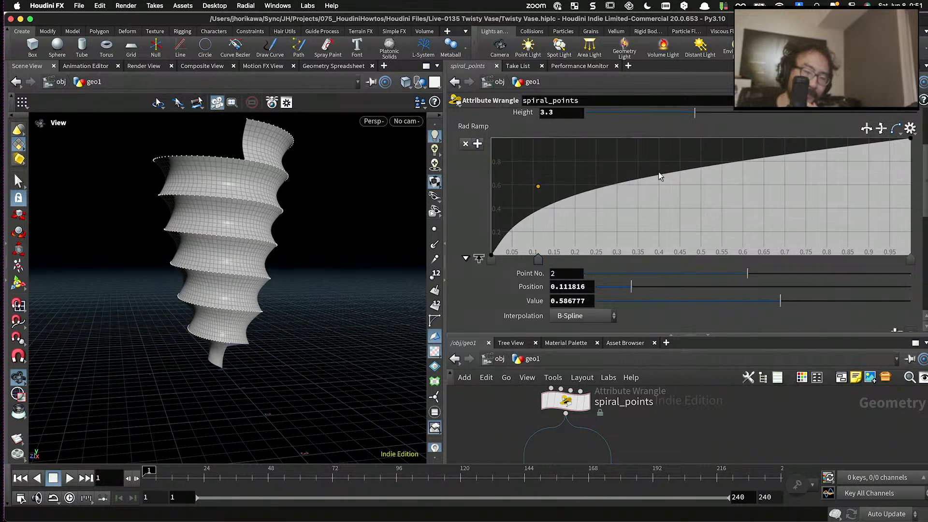
pyautogui.moveTo(783, 201); pyautogui.dragTo(776, 254)
pyautogui.moveTo(669, 216); pyautogui.dragTo(666, 144)
pyautogui.moveTo(598, 165); pyautogui.dragTo(595, 144)
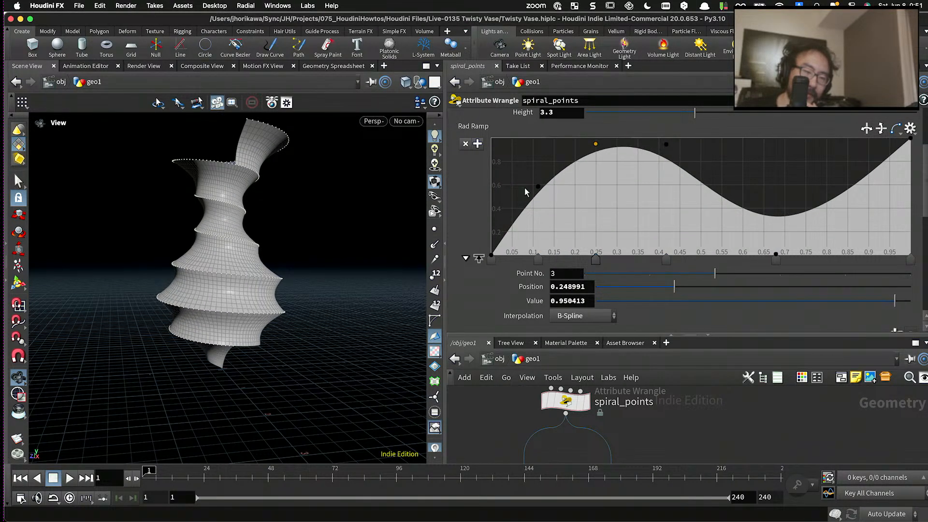
# - Move ramp point 2 to about 0.06, value 0.69, and point 3 to about 0.23, value 1; add one at about 0.84, value 0.26
pyautogui.moveTo(538, 186); pyautogui.dragTo(517, 174)
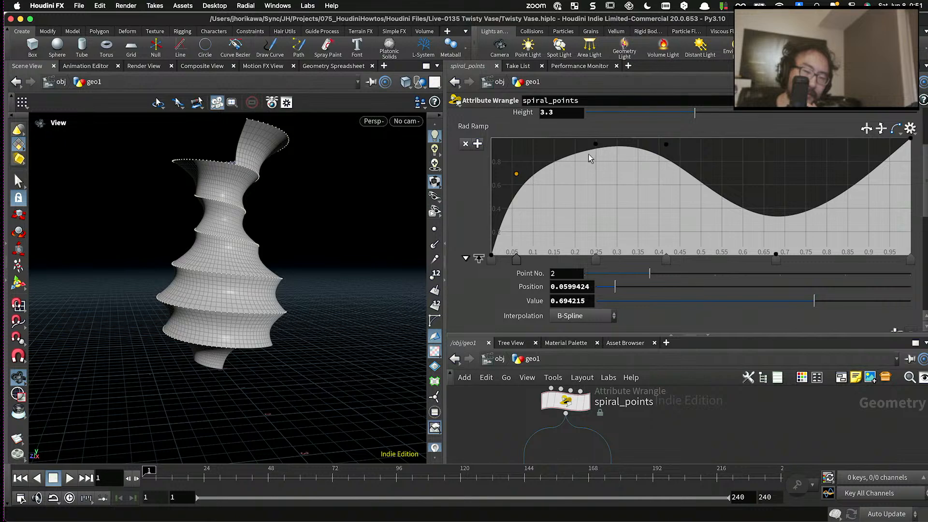
pyautogui.moveTo(596, 144); pyautogui.dragTo(586, 138)
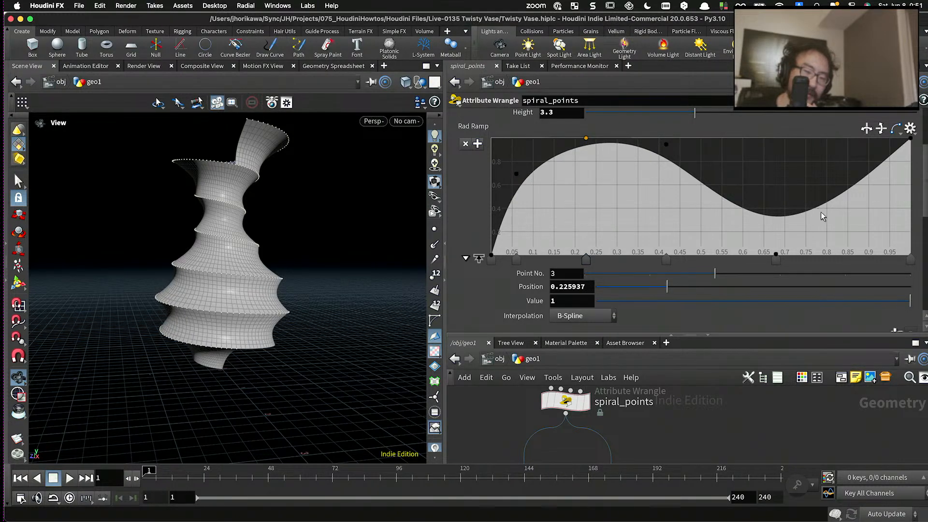
pyautogui.moveTo(823, 216); pyautogui.dragTo(841, 224)
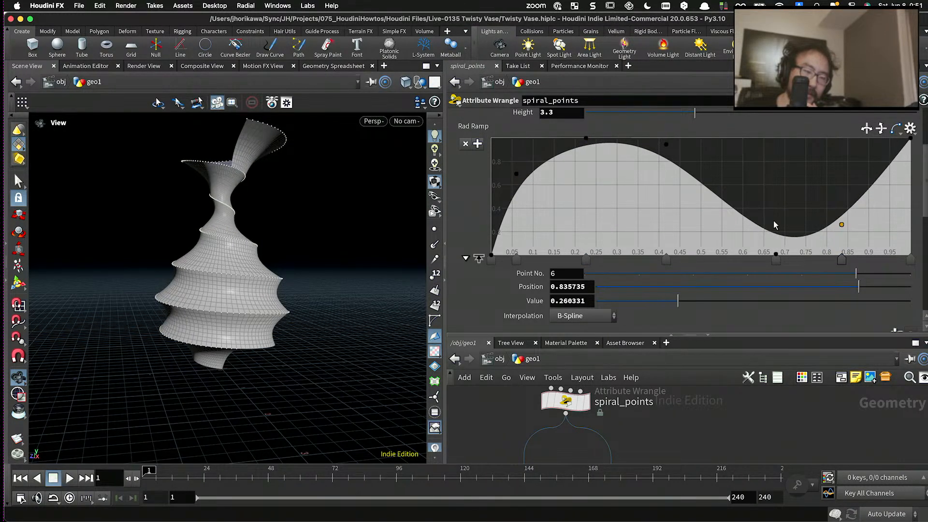
pyautogui.moveTo(170, 253); pyautogui.dragTo(238, 224)
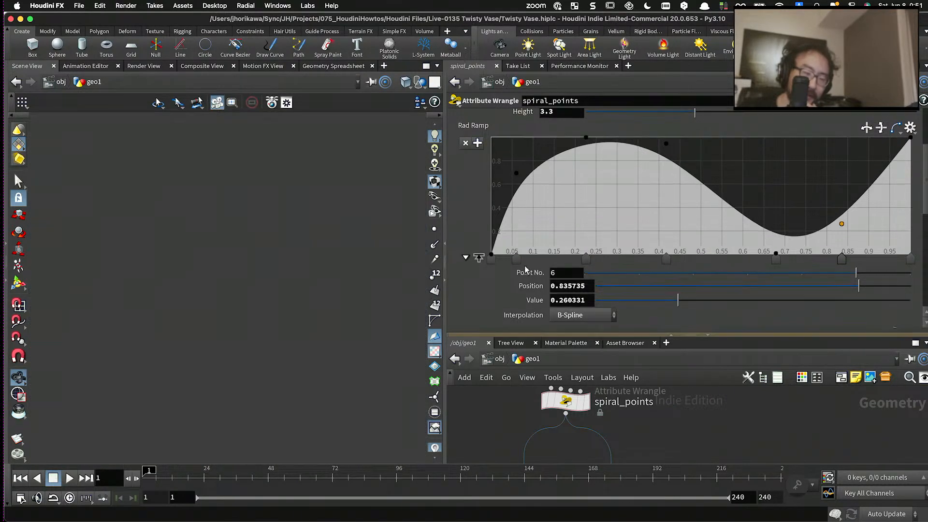
# - Set the Turn parameter of spiral_points to 10
pyautogui.moveTo(529, 337); pyautogui.dragTo(541, 244)
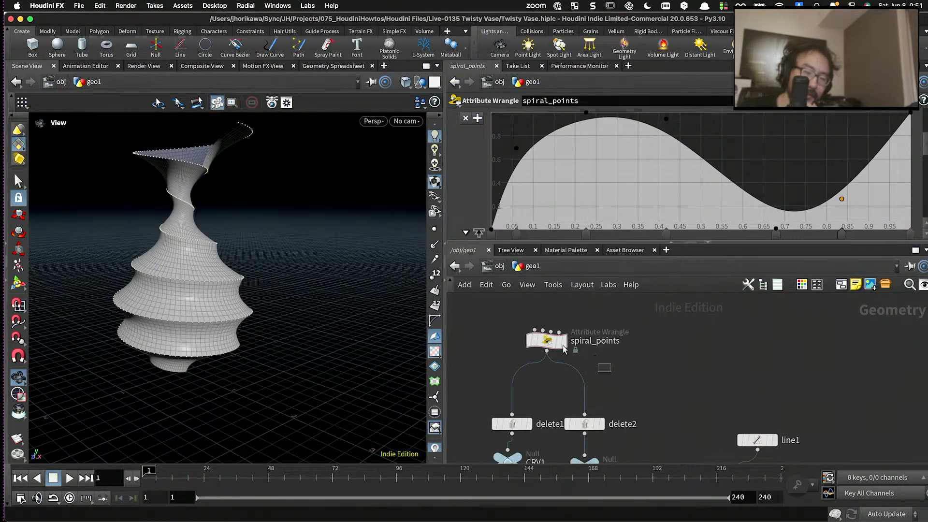
pyautogui.scroll(5, 638, 206)
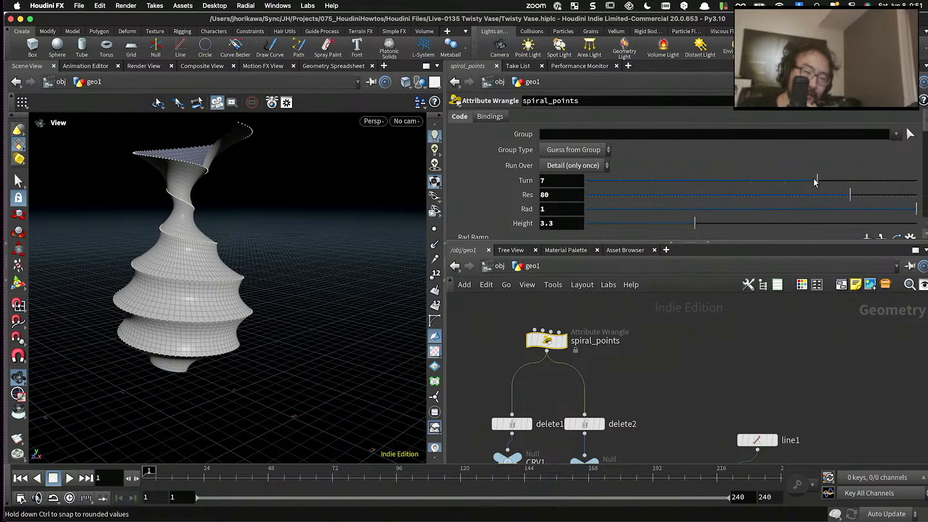
pyautogui.moveTo(815, 182); pyautogui.dragTo(916, 182)
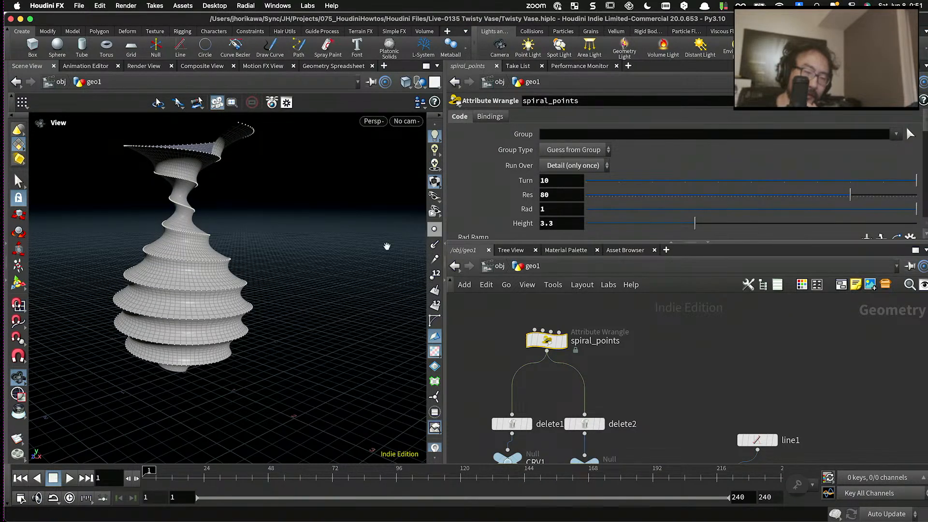
pyautogui.moveTo(387, 247); pyautogui.dragTo(242, 264)
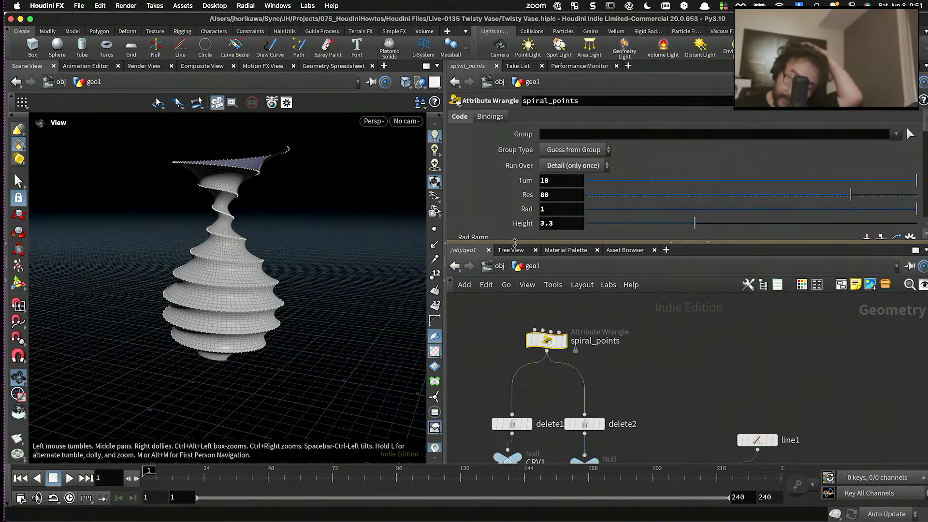
# - Fine-tune the Rad Ramp: raise its lowest inner point slightly, nudge both peak points, and move point 2 to about 0.07, value 0.60
pyautogui.scroll(-3, 380, 212)
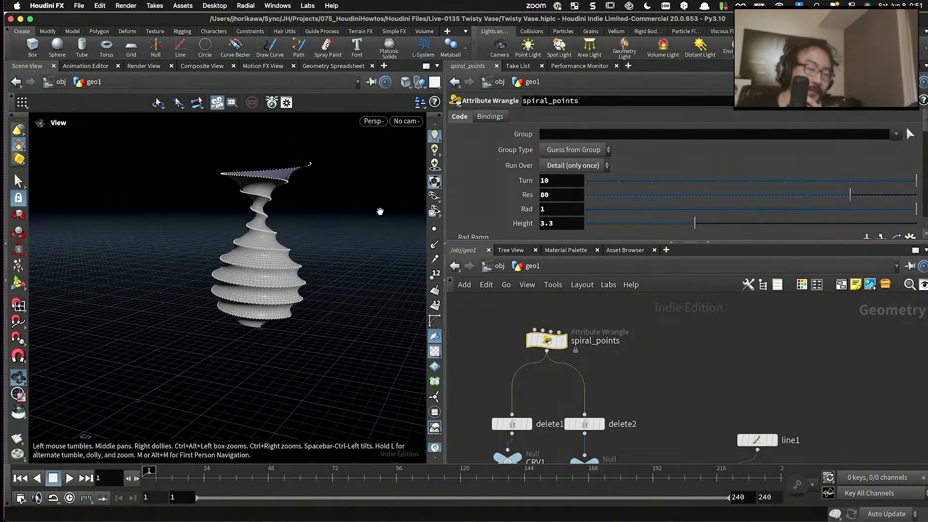
pyautogui.scroll(3, 380, 211)
pyautogui.scroll(-5, 513, 214)
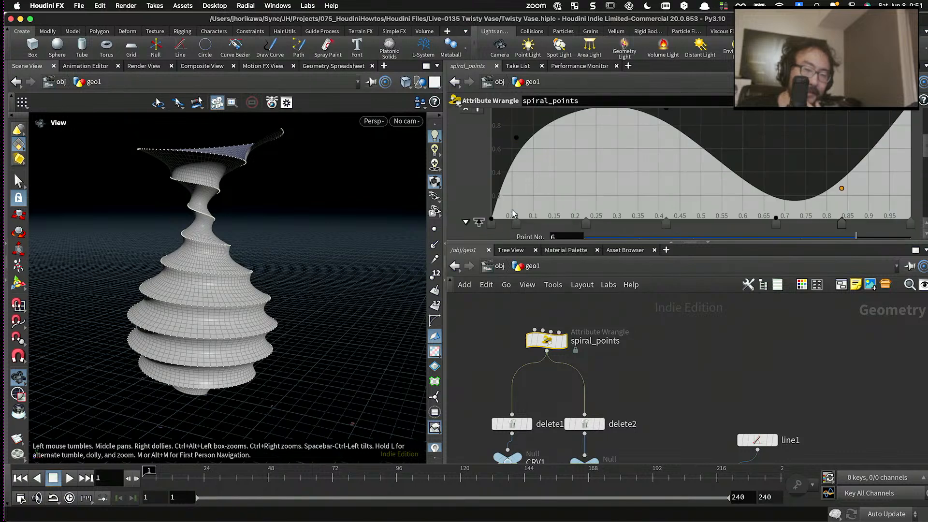
pyautogui.moveTo(776, 217)
pyautogui.mouseDown()
pyautogui.moveTo(775, 193)
pyautogui.moveTo(773, 211)
pyautogui.mouseUp()
pyautogui.scroll(2, 663, 124)
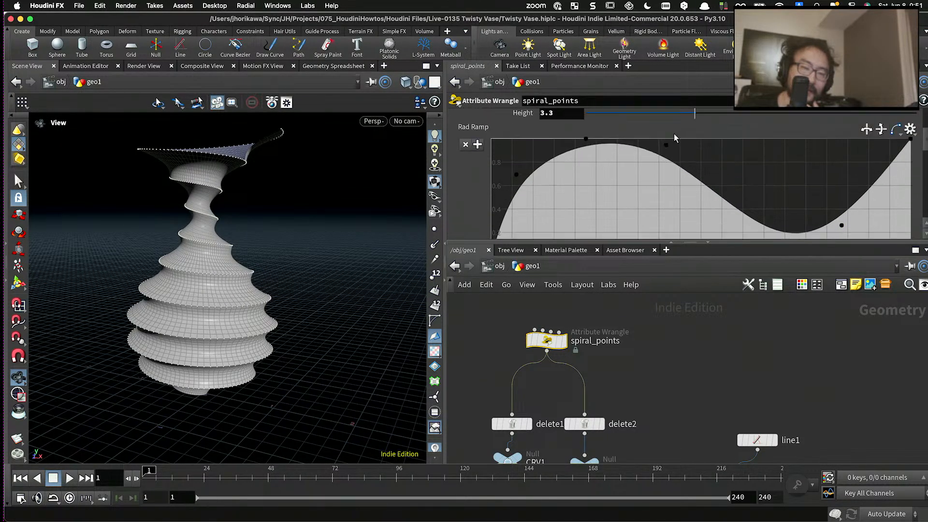
pyautogui.moveTo(667, 145); pyautogui.dragTo(681, 146)
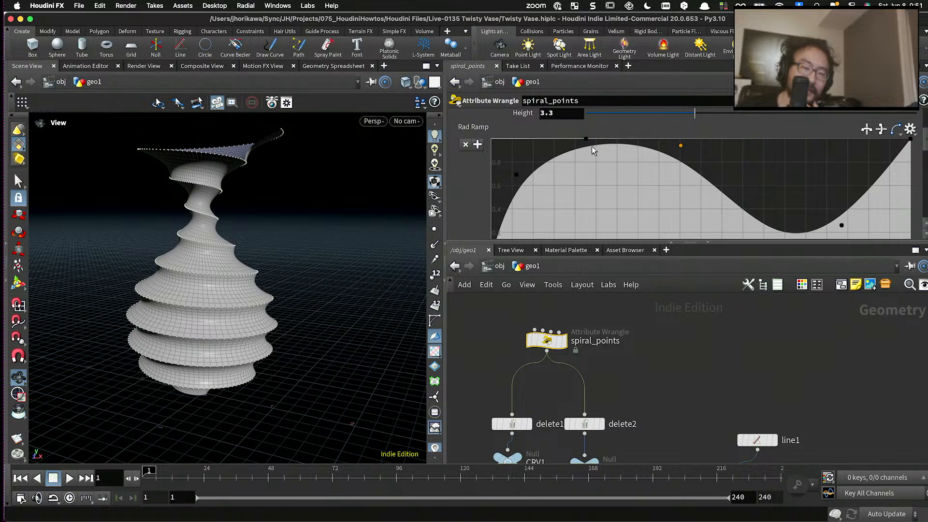
pyautogui.moveTo(586, 139); pyautogui.dragTo(592, 143)
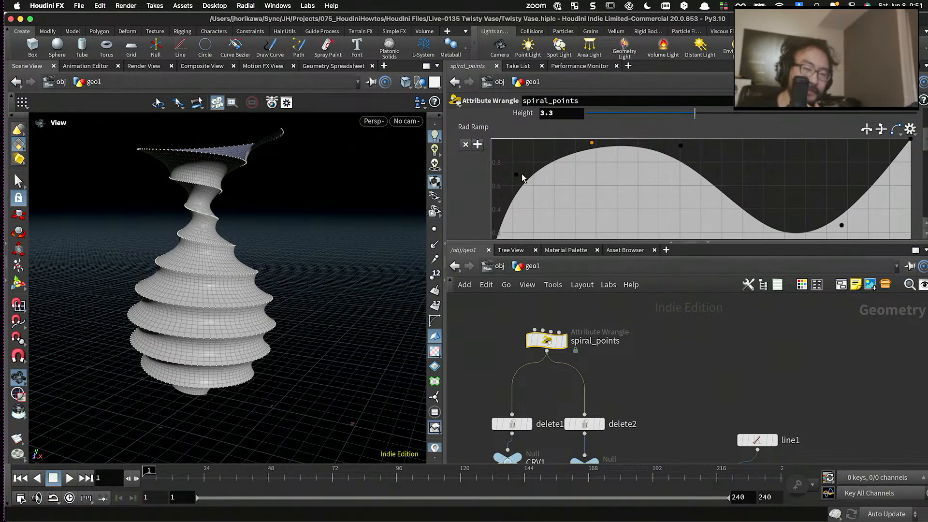
pyautogui.moveTo(516, 175); pyautogui.dragTo(524, 187)
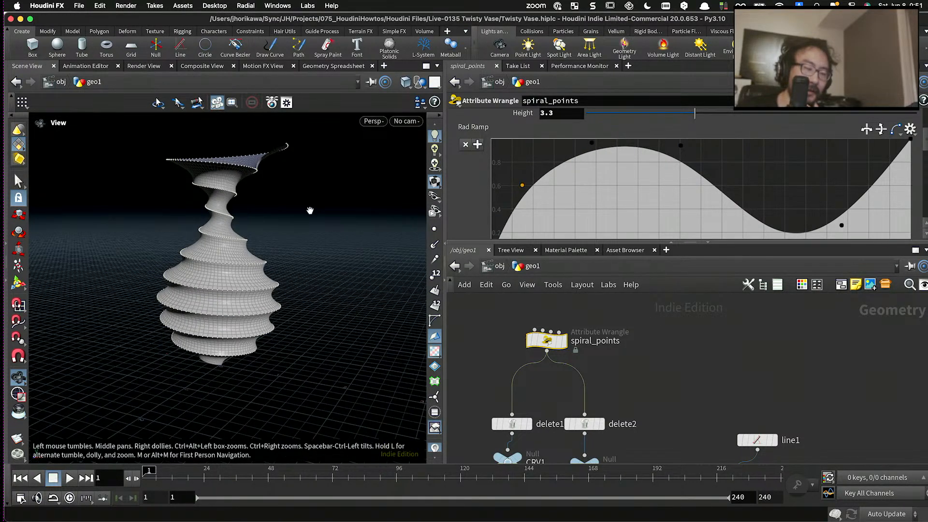
# - Examine the twisted vase from several angles and distances, from its narrow base to its flared rim
pyautogui.moveTo(311, 207); pyautogui.dragTo(230, 310)
pyautogui.scroll(5, 268, 241)
pyautogui.scroll(-3, 239, 239)
pyautogui.scroll(-3, 251, 254)
pyautogui.scroll(4, 226, 292)
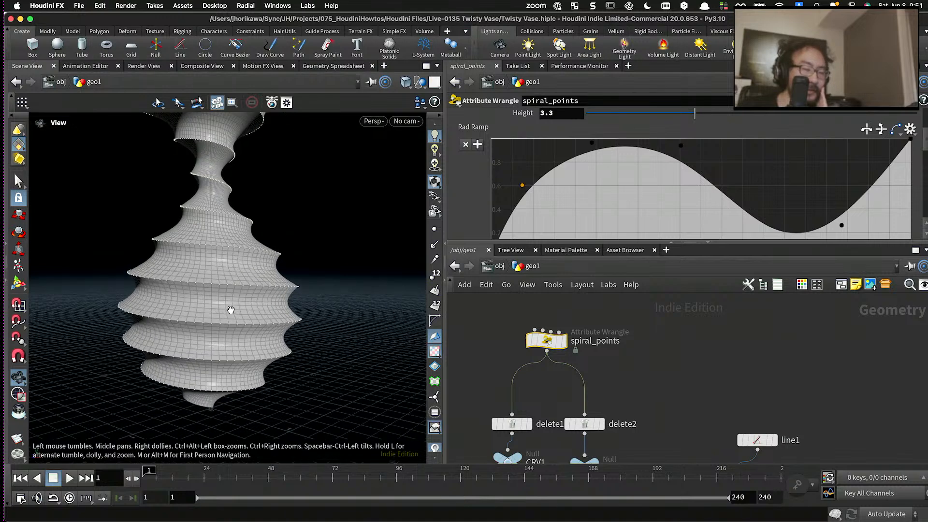
pyautogui.scroll(2, 230, 310)
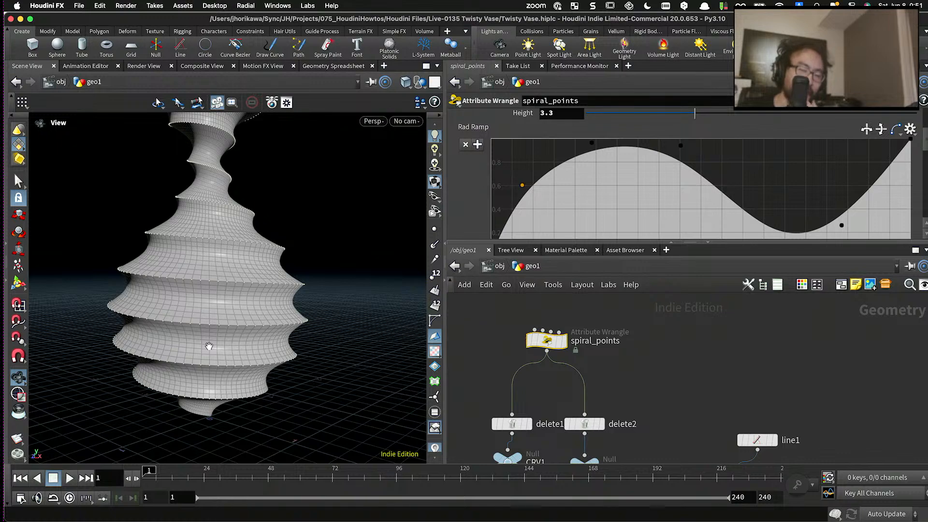
pyautogui.moveTo(208, 346); pyautogui.dragTo(200, 293)
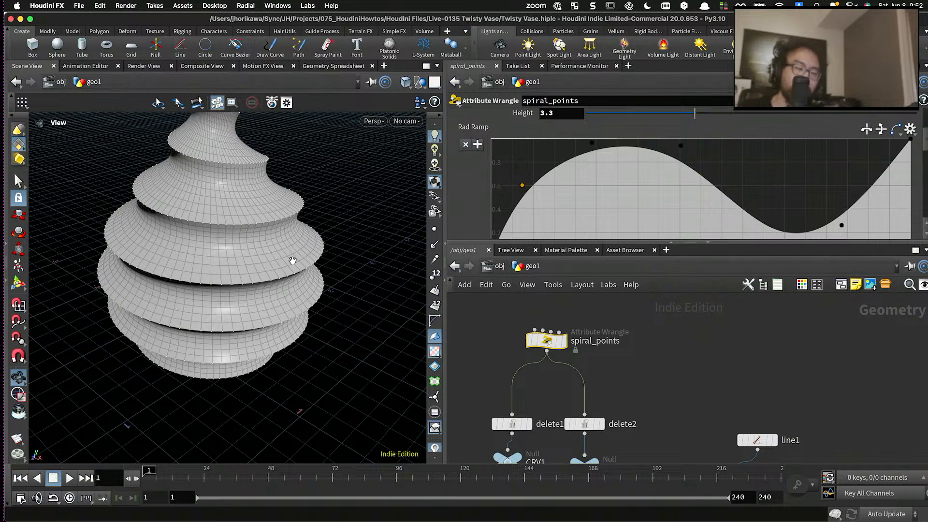
pyautogui.moveTo(292, 261); pyautogui.dragTo(207, 276)
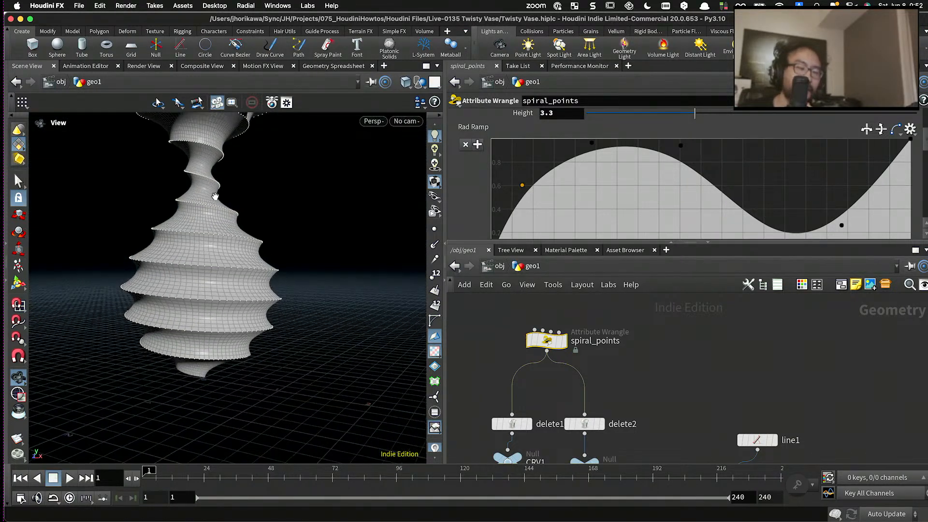
pyautogui.moveTo(215, 196); pyautogui.dragTo(219, 327)
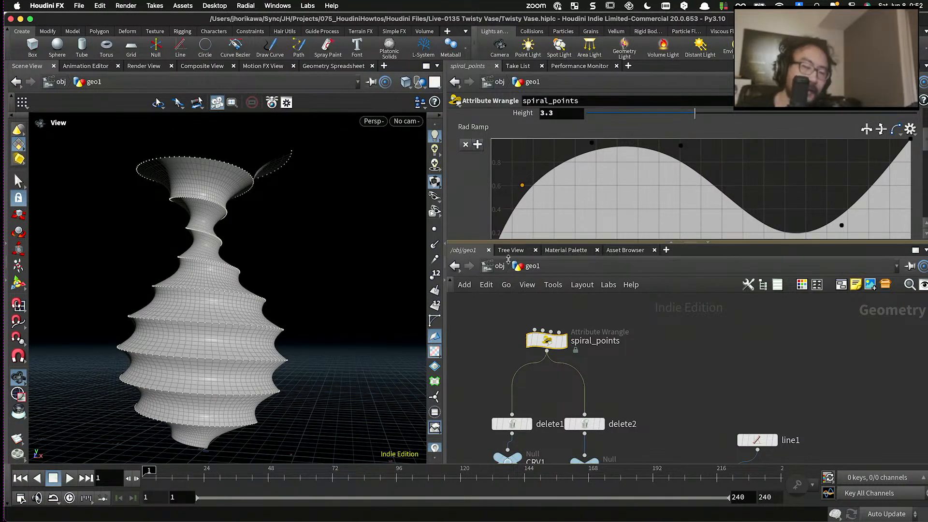
# - Enlarge the parameter area and highlight the x and z calculation lines in the spiral_points code
pyautogui.moveTo(509, 242); pyautogui.dragTo(511, 318)
pyautogui.scroll(-2, 523, 239)
pyautogui.scroll(3, 525, 241)
pyautogui.scroll(-3, 522, 239)
pyautogui.scroll(2, 522, 238)
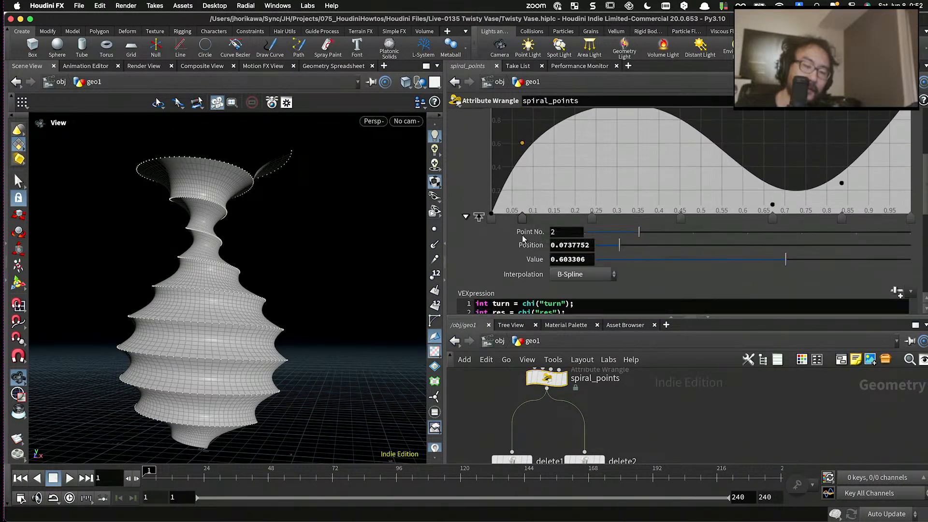
pyautogui.scroll(-6, 522, 236)
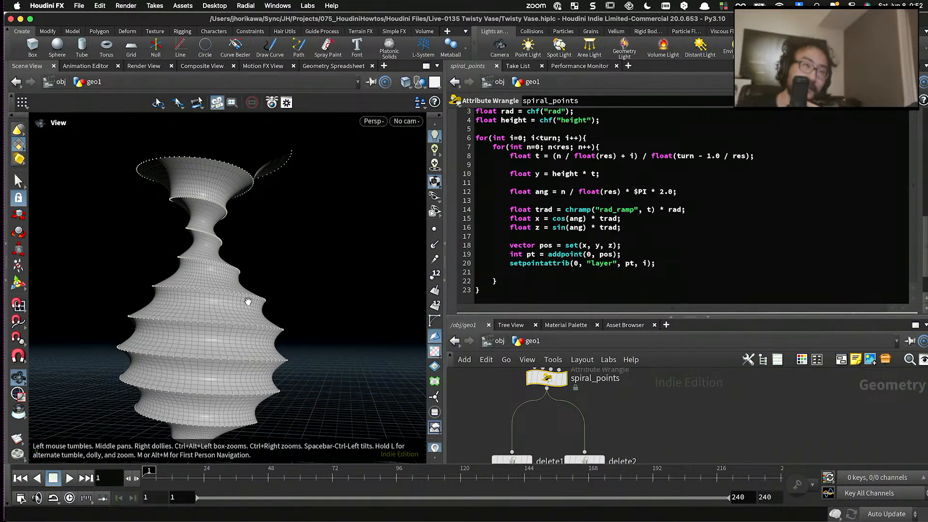
pyautogui.click(619, 236)
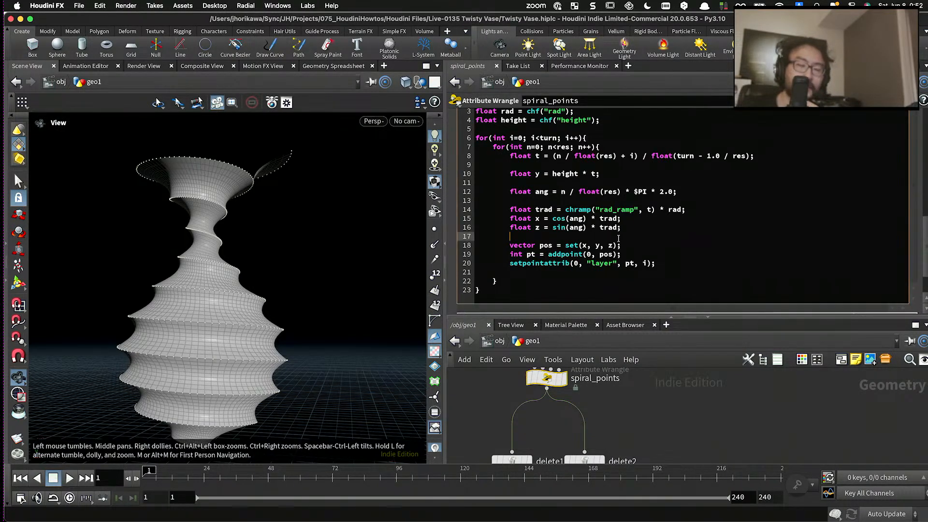
pyautogui.moveTo(621, 227); pyautogui.dragTo(509, 220)
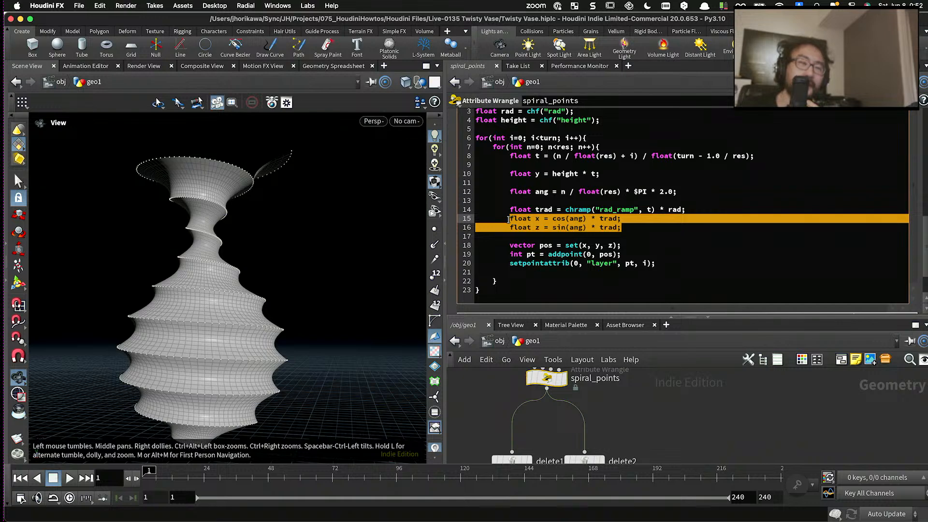
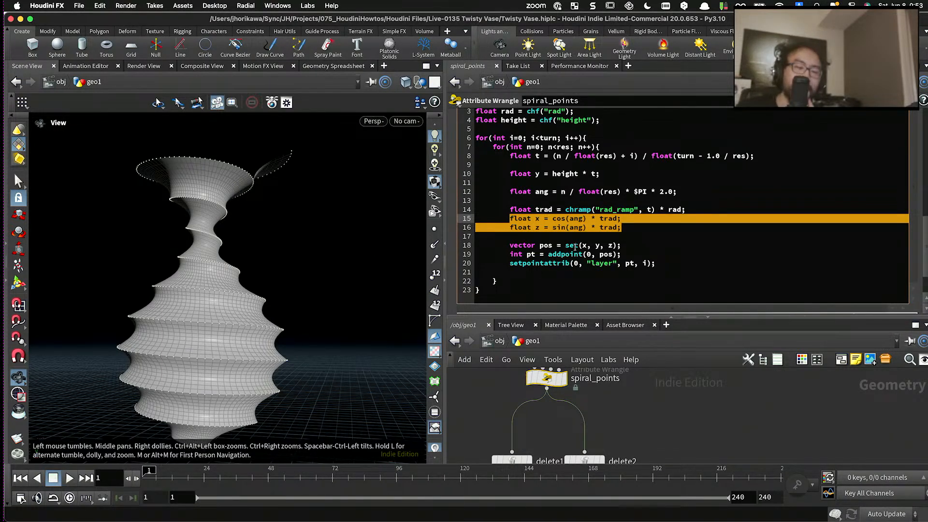
# - Add blank lines below the vector pos line in the spiral_points code to make room for new statements
pyautogui.click(571, 246)
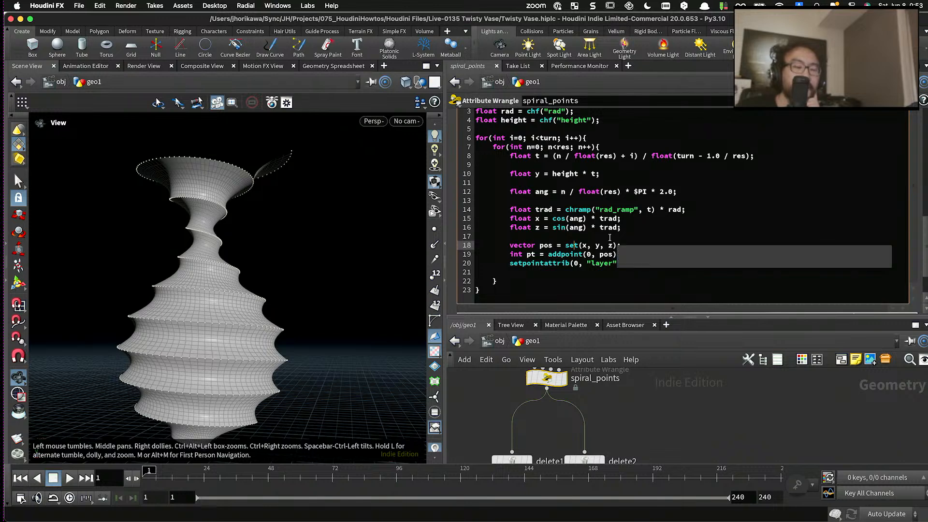
pyautogui.click(636, 245)
pyautogui.moveTo(636, 245)
pyautogui.mouseDown()
pyautogui.moveTo(542, 254)
pyautogui.moveTo(507, 245)
pyautogui.moveTo(622, 245)
pyautogui.mouseUp()
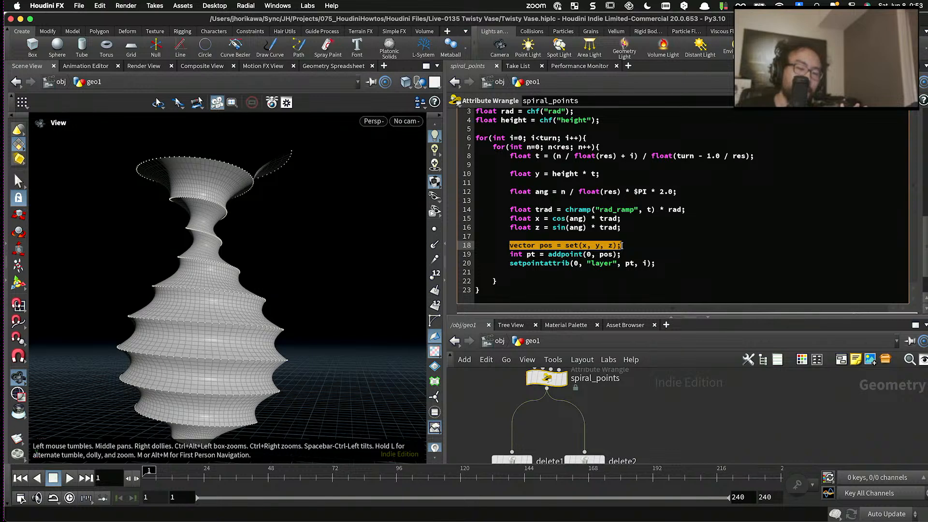
pyautogui.click(622, 245)
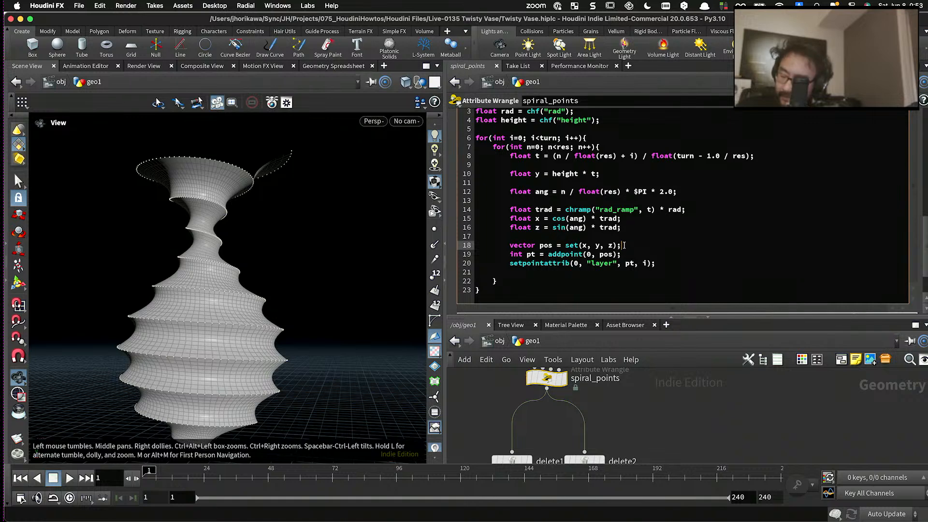
pyautogui.press('Return')
pyautogui.press('Return')
pyautogui.press('Return')
pyautogui.click(567, 230)
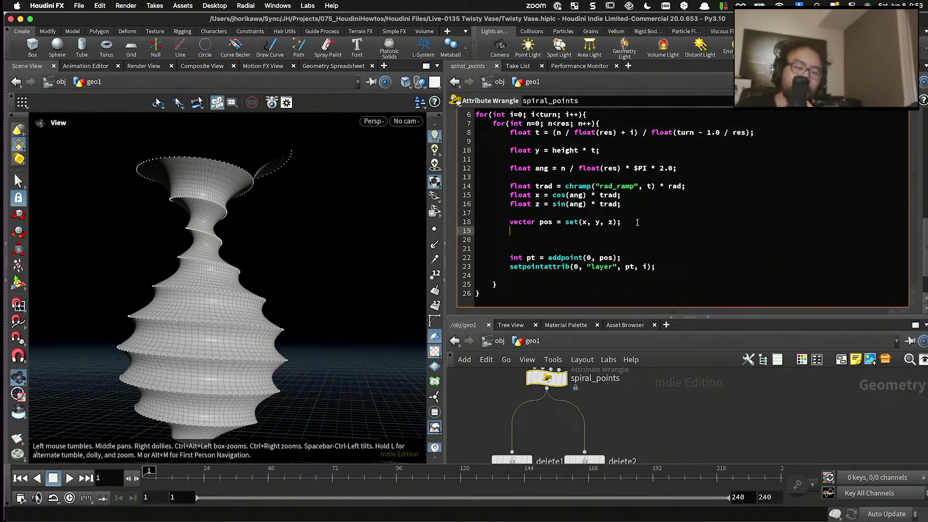
pyautogui.moveTo(637, 222); pyautogui.dragTo(541, 224)
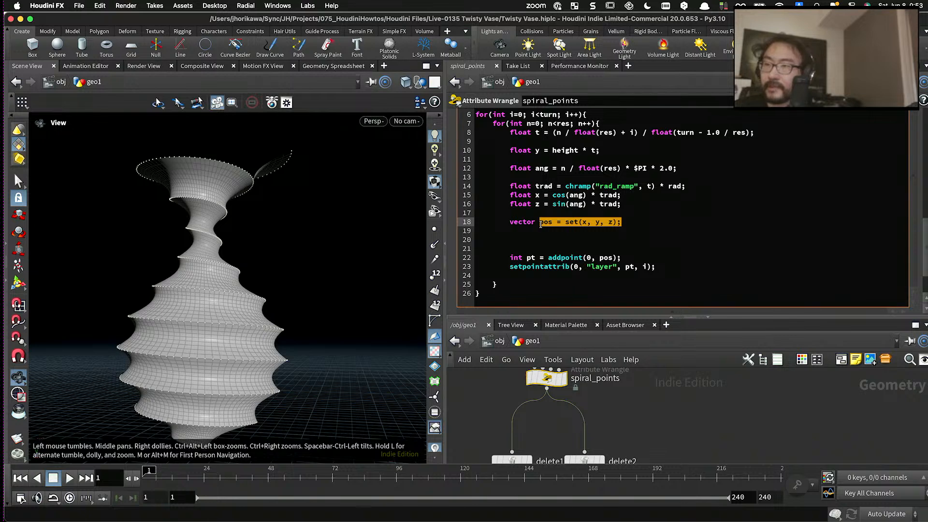
# - Declare an identity matrix in the gap below the pos line with matrix mat = ident();
pyautogui.click(507, 240)
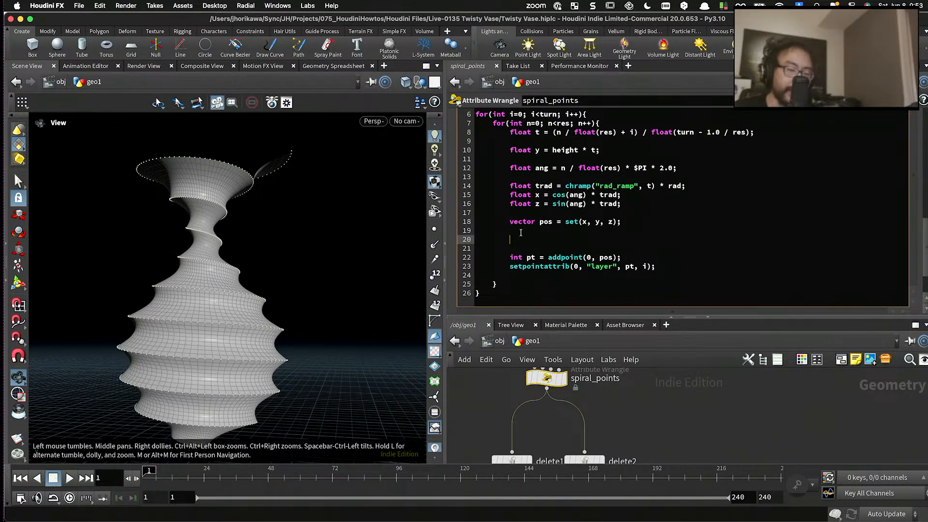
pyautogui.write('matrix')
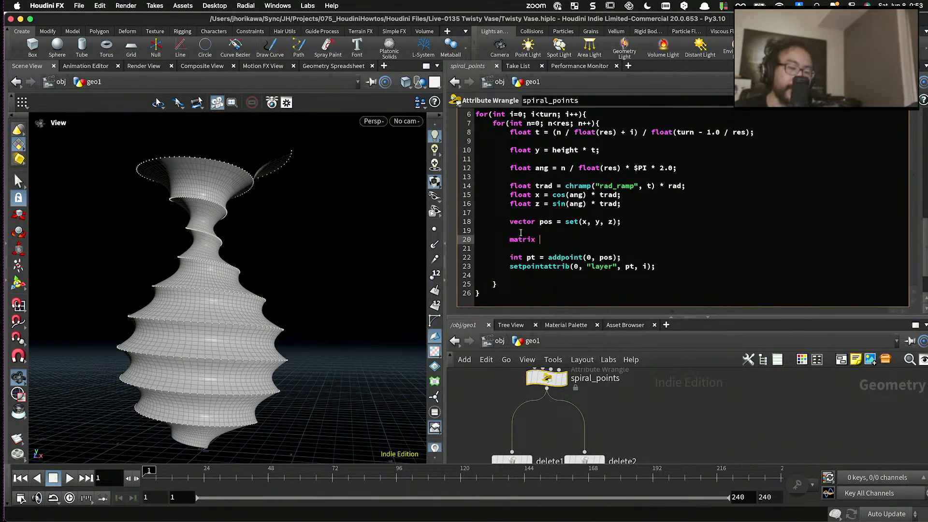
pyautogui.write(' mat')
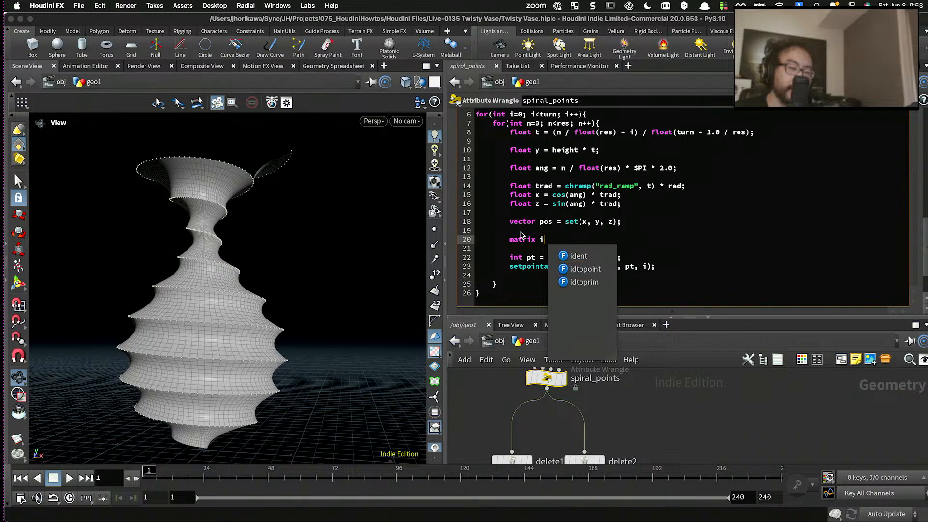
pyautogui.write(' = inde')
pyautogui.press('BackSpace')
pyautogui.press('BackSpace')
pyautogui.press('BackSpace')
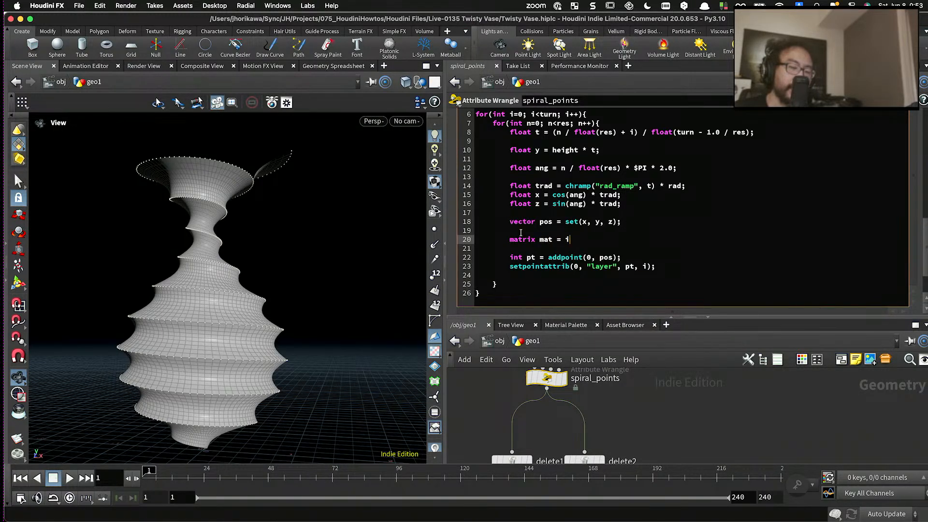
pyautogui.write('dent')
pyautogui.press('Escape')
pyautogui.write('();')
pyautogui.press('Return')
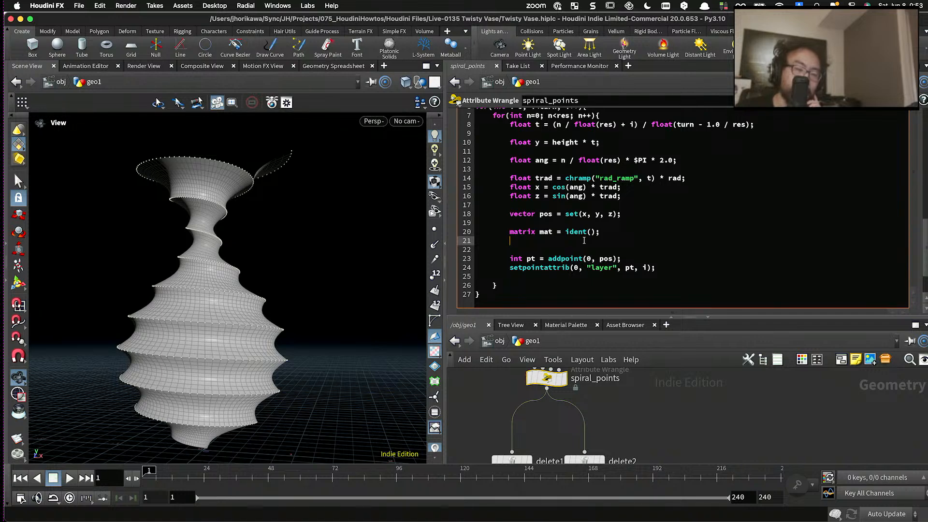
# - Rotate the matrix 15 degrees about the X axis with rotate(mat, radians(15), set(1,0,0)); and leave blank lines below
pyautogui.write('rotate(')
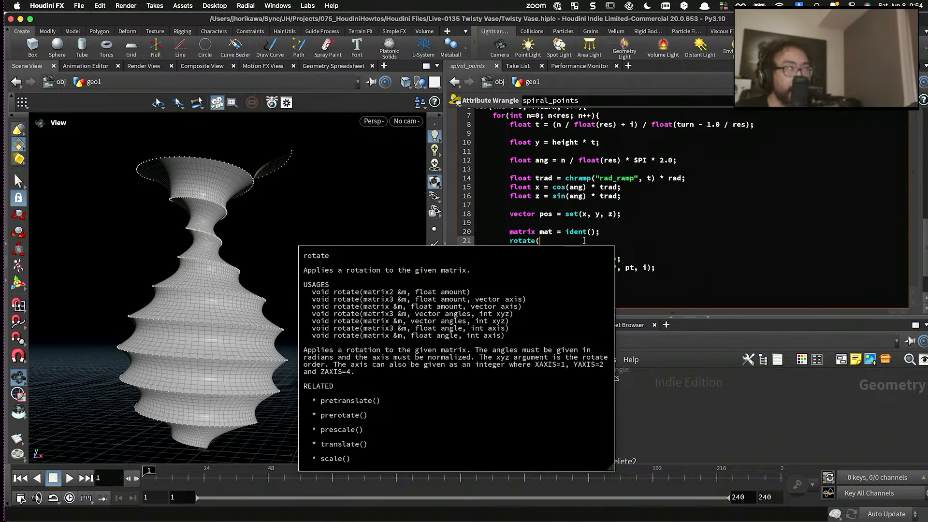
pyautogui.write('mat, $')
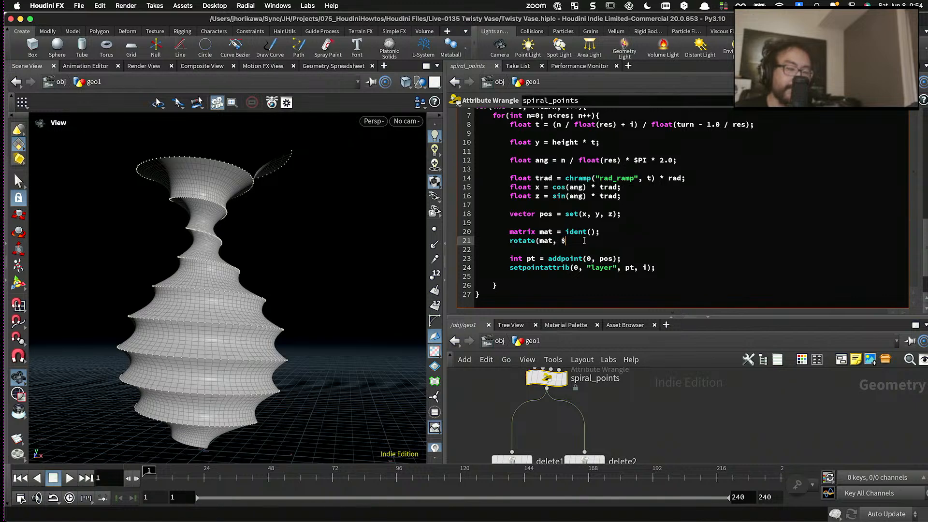
pyautogui.press('BackSpace')
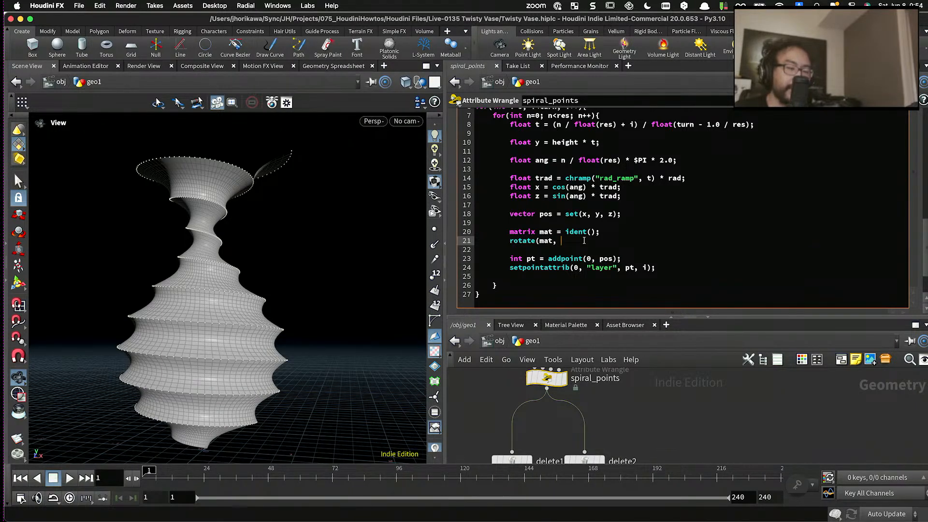
pyautogui.write('radians9')
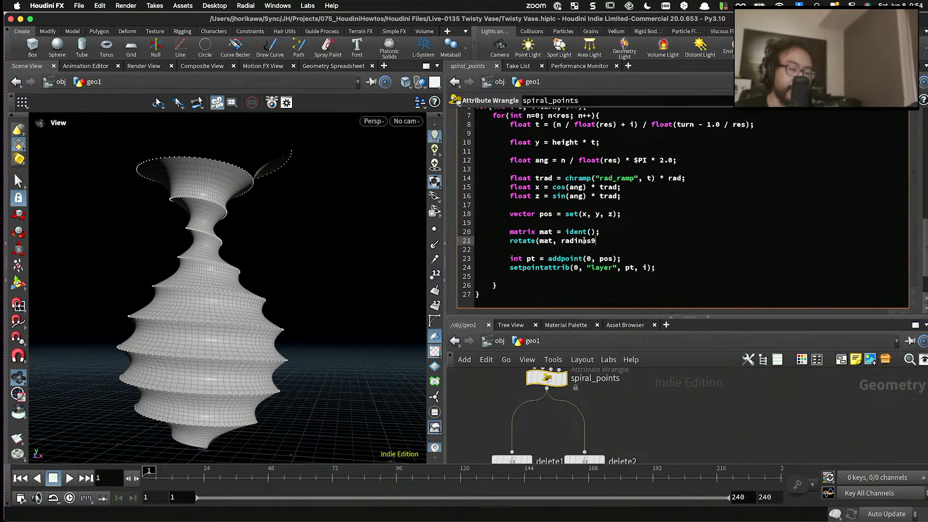
pyautogui.press('BackSpace')
pyautogui.press('BackSpace')
pyautogui.press('BackSpace')
pyautogui.press('BackSpace')
pyautogui.press('BackSpace')
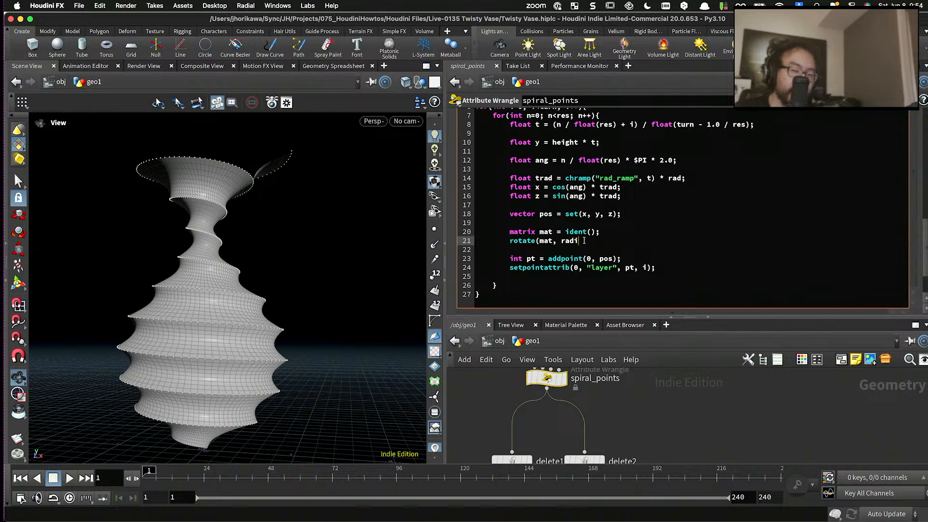
pyautogui.write('ians(10')
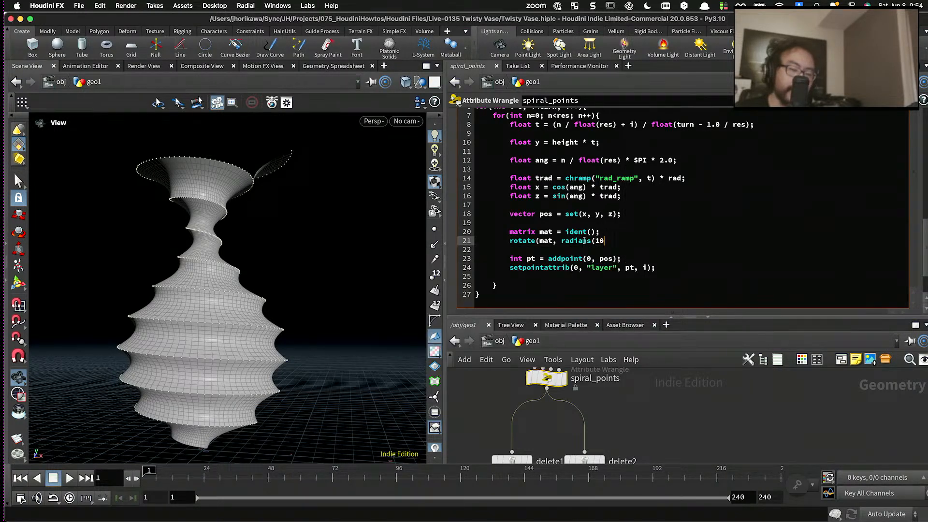
pyautogui.press('BackSpace')
pyautogui.write('5), ')
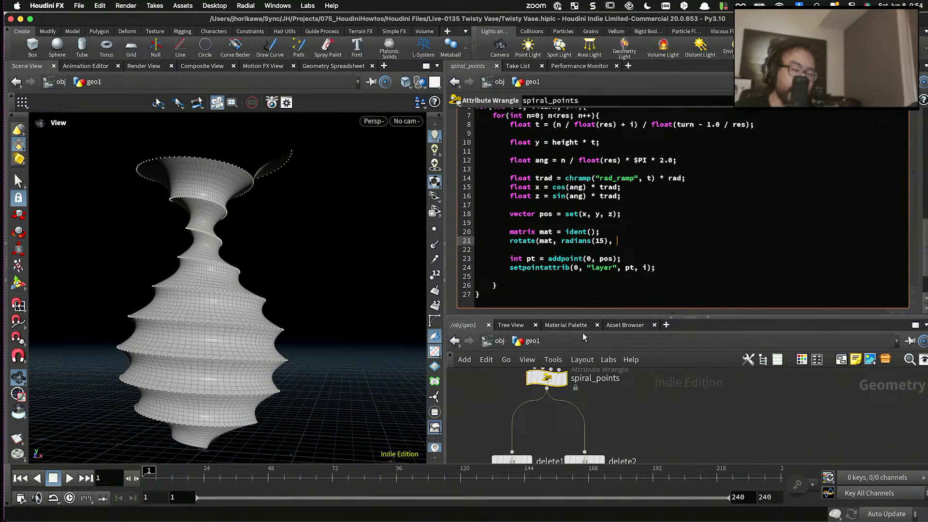
pyautogui.write('set(1,0,0));')
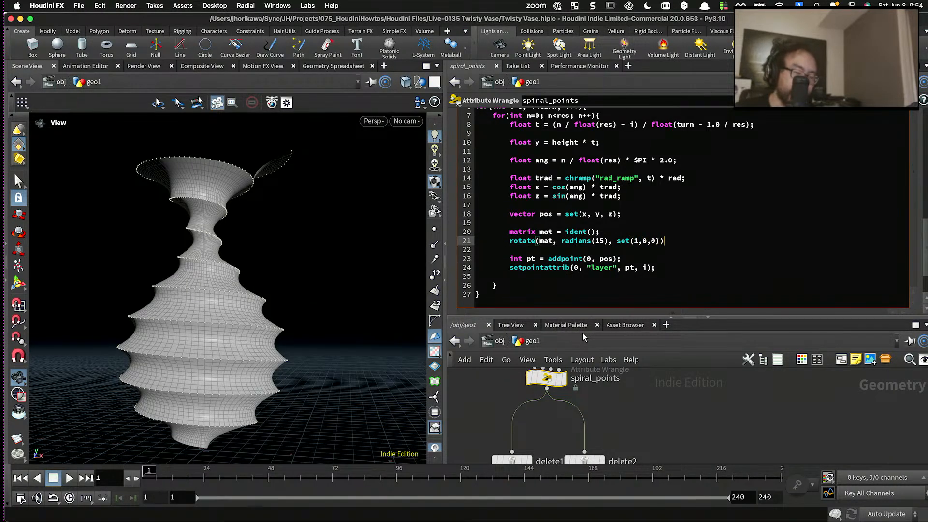
pyautogui.press('Return')
pyautogui.press('Return')
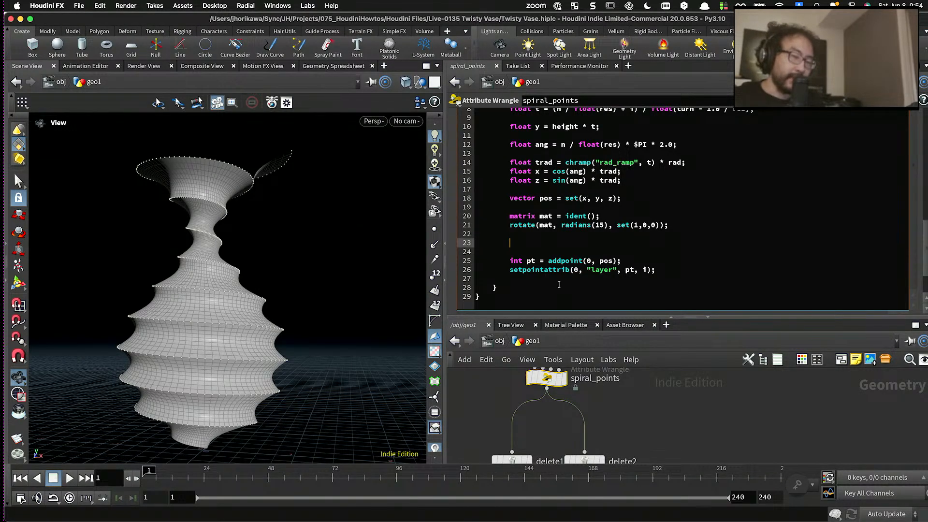
# - Highlight pos and the matrix and rotate lines, and examine the vase's spiral ridges up close from above
pyautogui.doubleClick(545, 198)
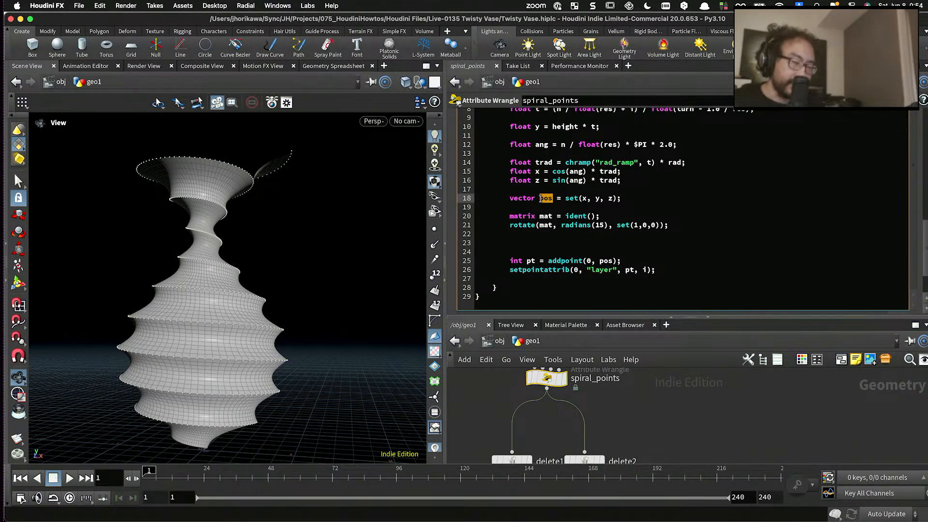
pyautogui.moveTo(670, 225); pyautogui.dragTo(508, 217)
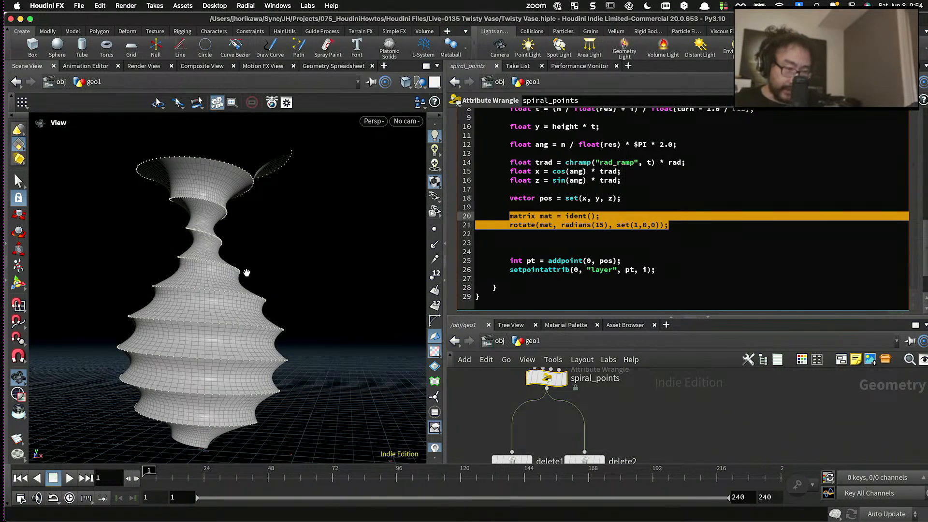
pyautogui.scroll(5, 244, 273)
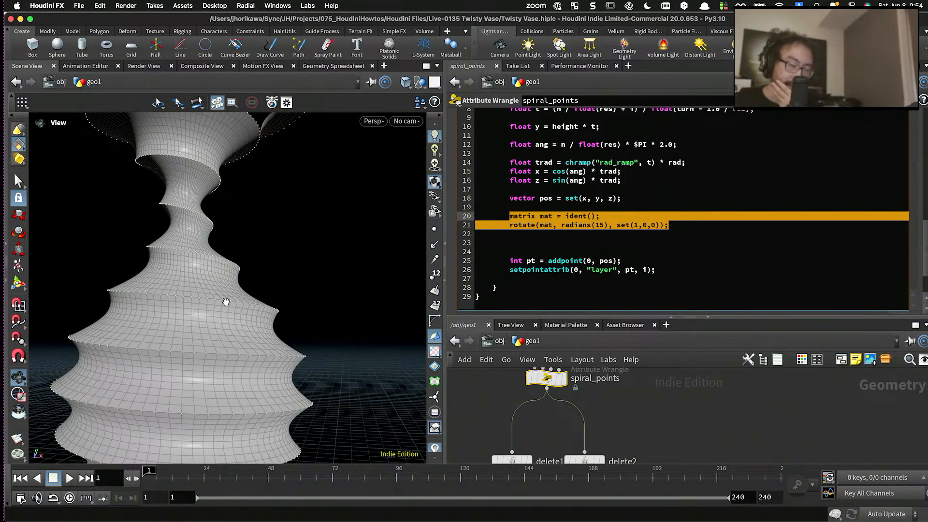
pyautogui.moveTo(228, 299); pyautogui.dragTo(218, 311)
pyautogui.scroll(3, 218, 311)
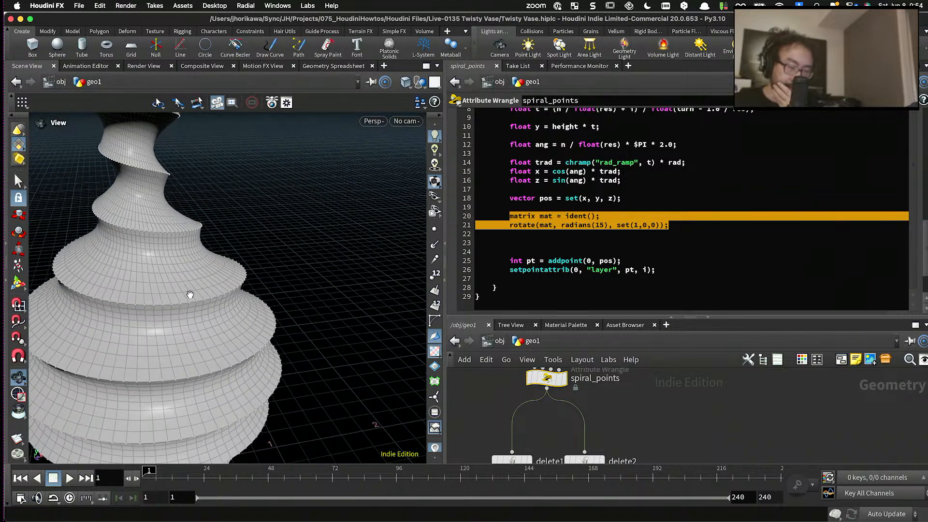
pyautogui.scroll(2, 213, 302)
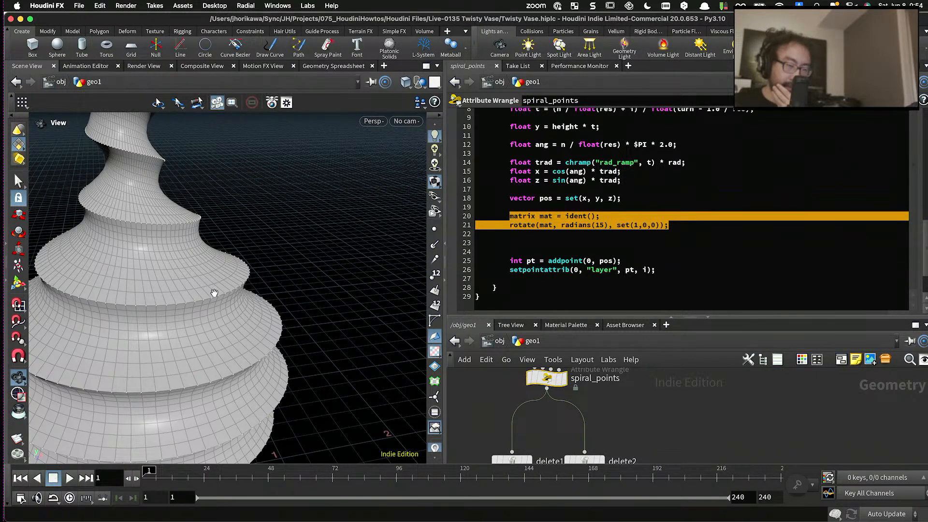
# - Define the centre point for each height below the rotate line with vector cen = set(0.0, pos.y, 0.0);
pyautogui.click(535, 225)
pyautogui.click(535, 234)
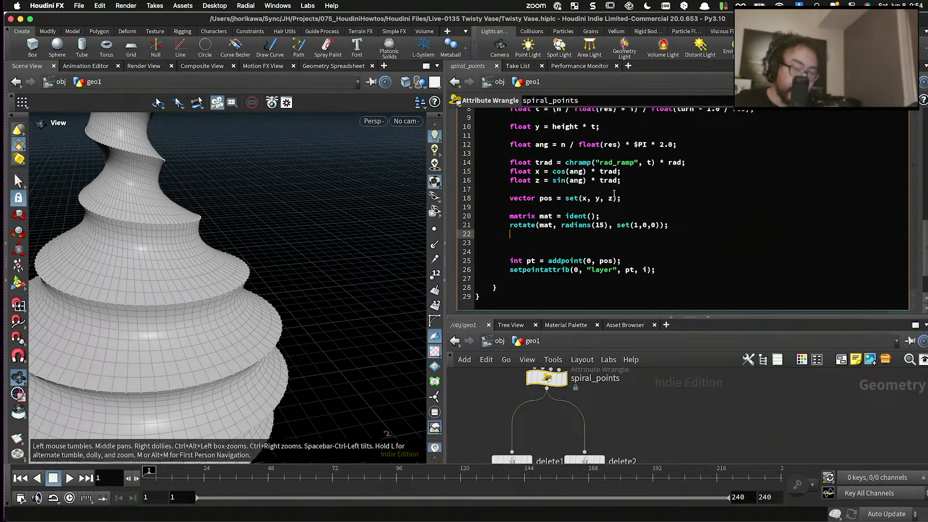
pyautogui.write('vectro')
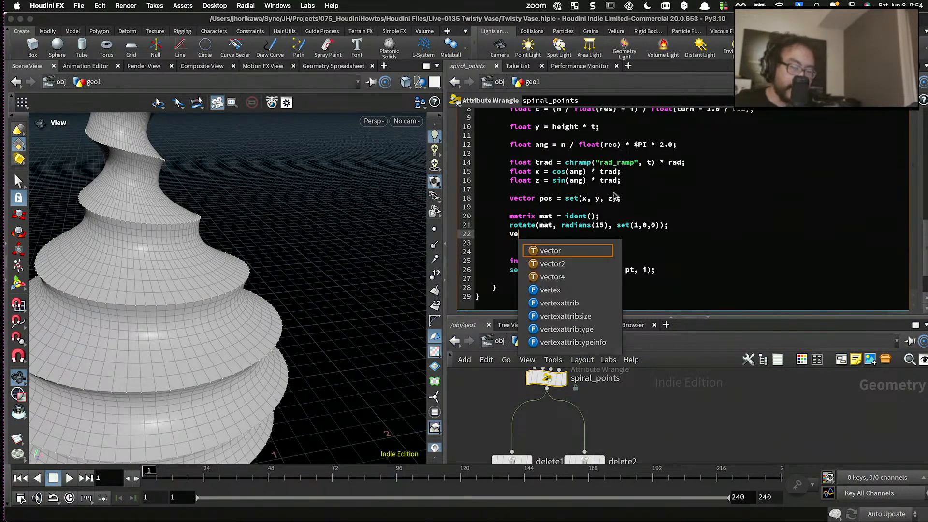
pyautogui.press('BackSpace')
pyautogui.press('BackSpace')
pyautogui.write('or cen = ')
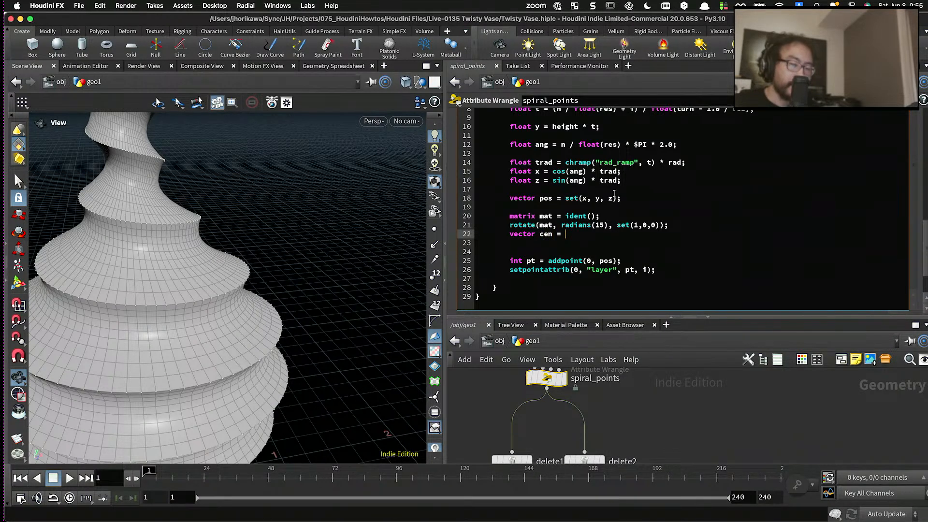
pyautogui.write('set(')
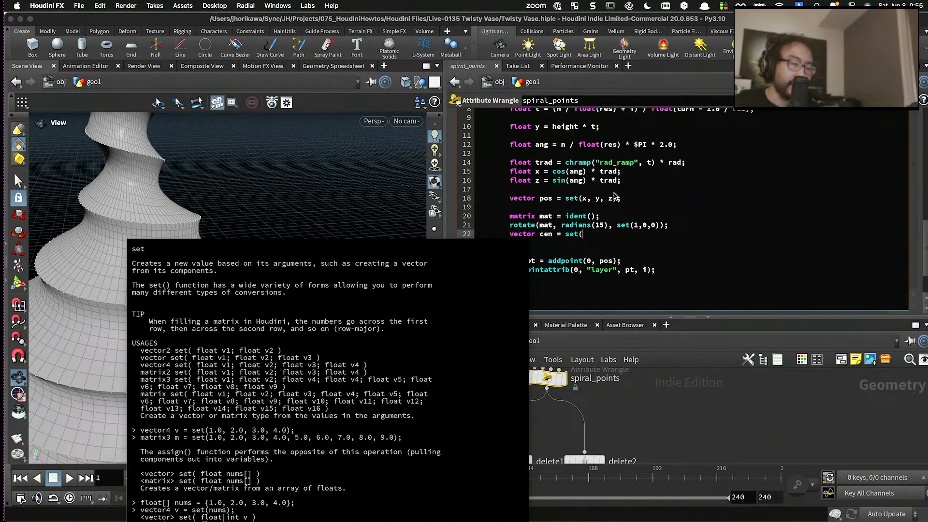
pyautogui.write('pos.x,')
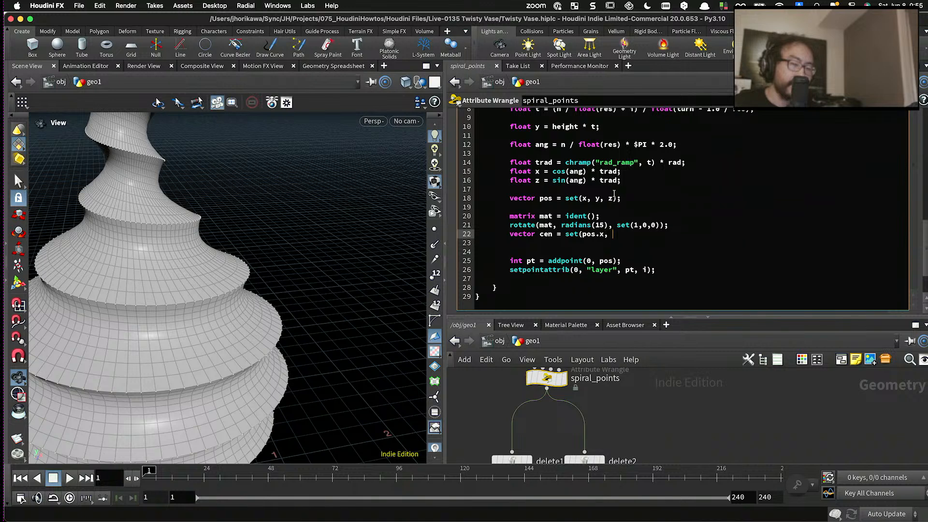
pyautogui.press('BackSpace')
pyautogui.press('BackSpace')
pyautogui.press('BackSpace')
pyautogui.press('BackSpace')
pyautogui.press('BackSpace')
pyautogui.press('BackSpace')
pyautogui.press('BackSpace')
pyautogui.write('0.0, ')
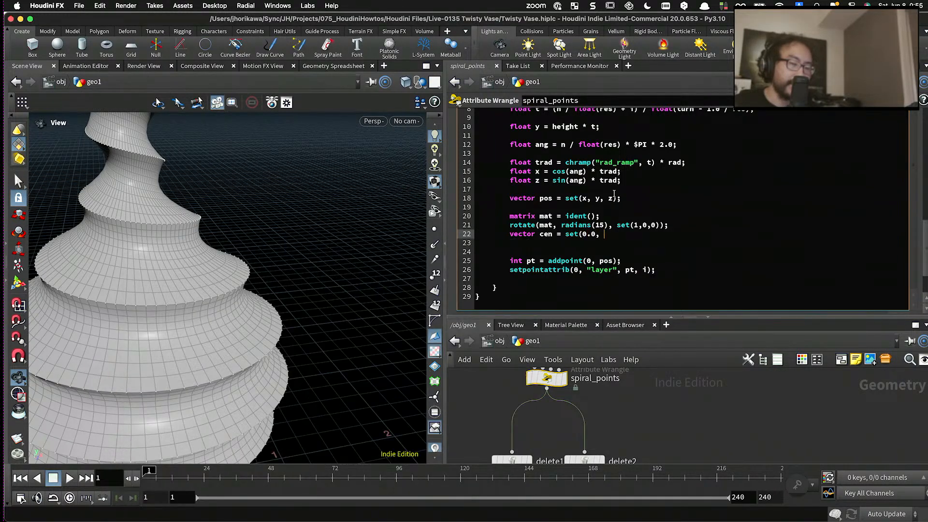
pyautogui.write('pos.y, ')
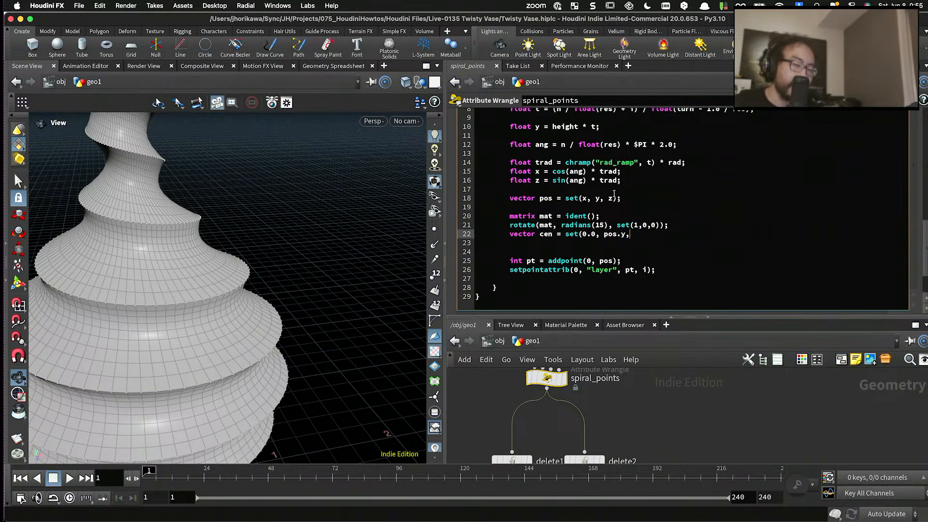
pyautogui.write('0.0);')
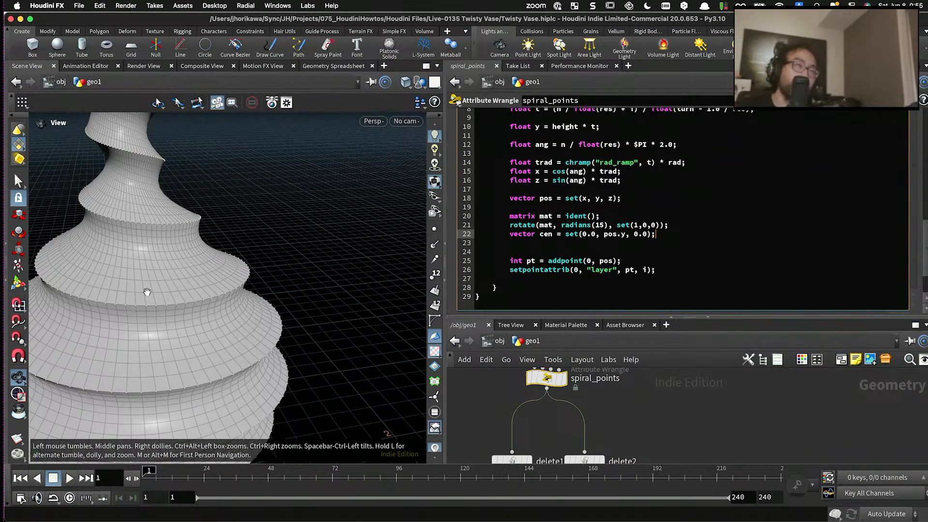
pyautogui.click(625, 242)
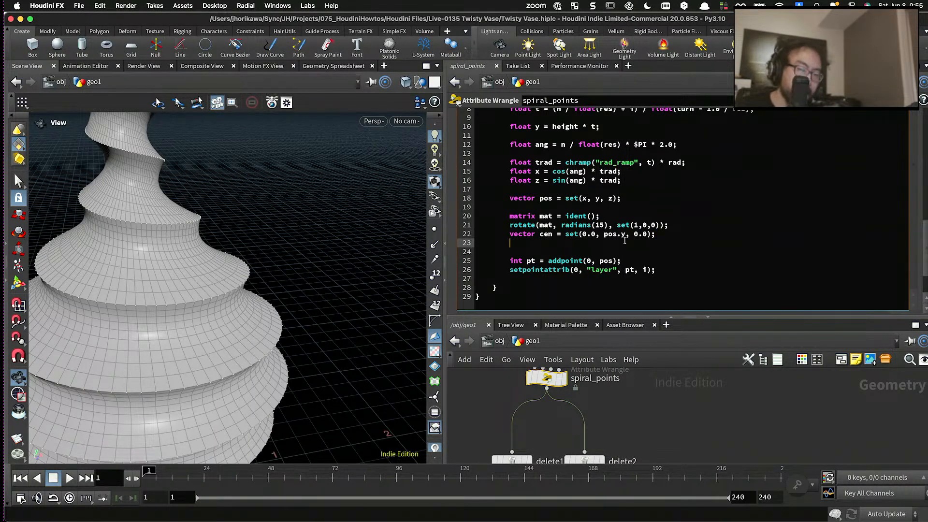
pyautogui.moveTo(656, 234); pyautogui.dragTo(510, 233)
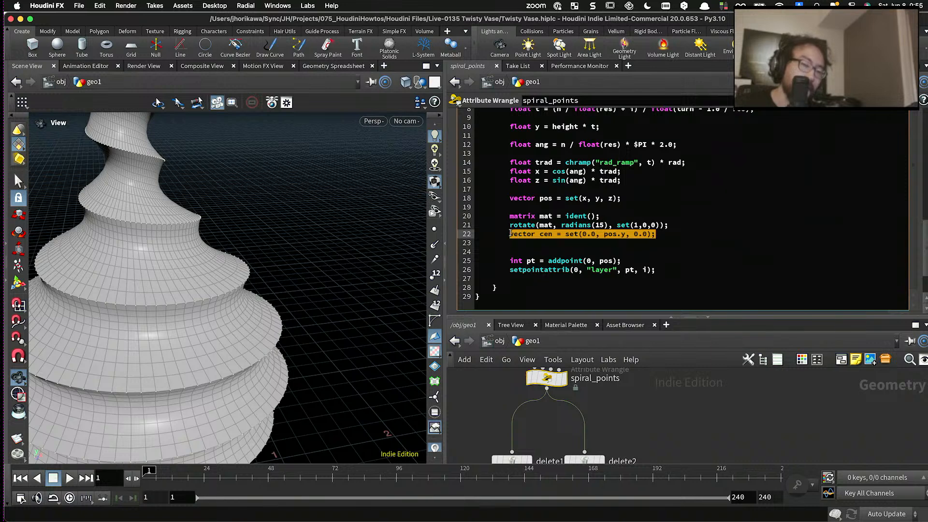
pyautogui.click(671, 234)
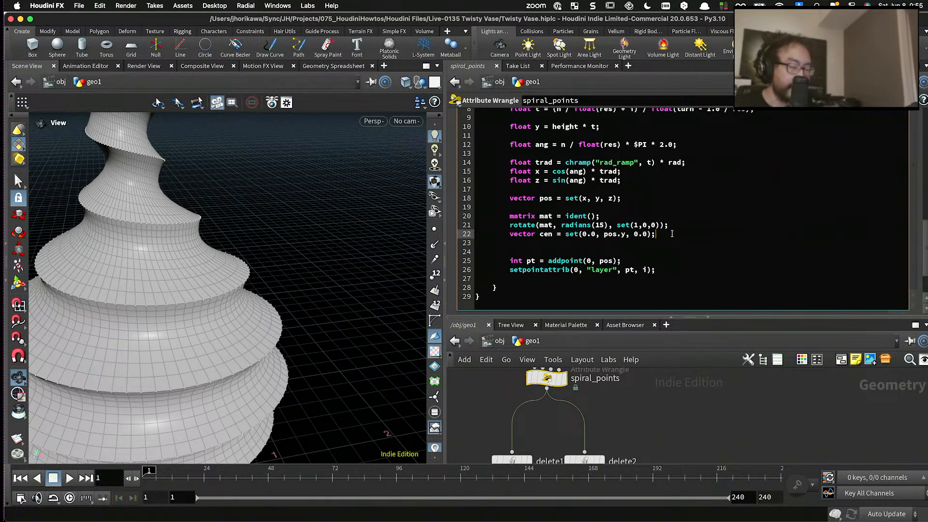
# - Move the point position to the origin by adding pos -= cen; below the cen line
pyautogui.press('Return')
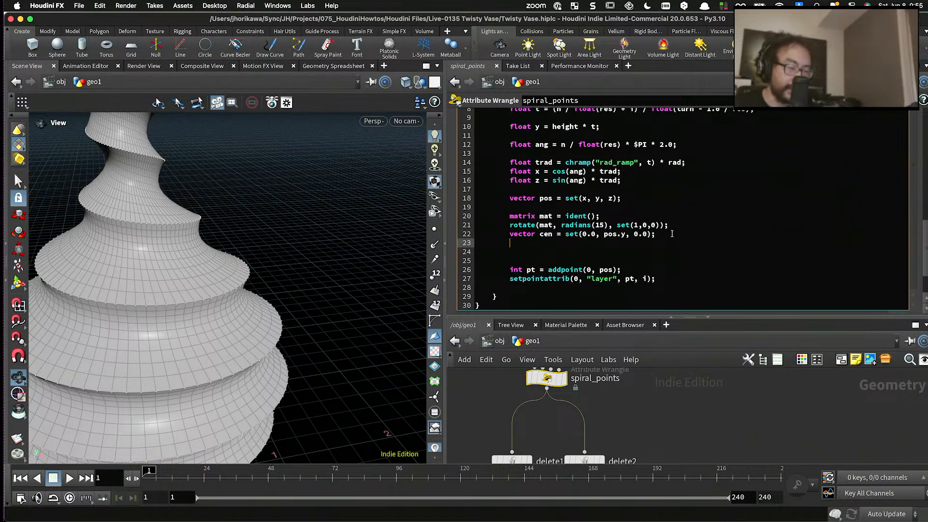
pyautogui.write('pos')
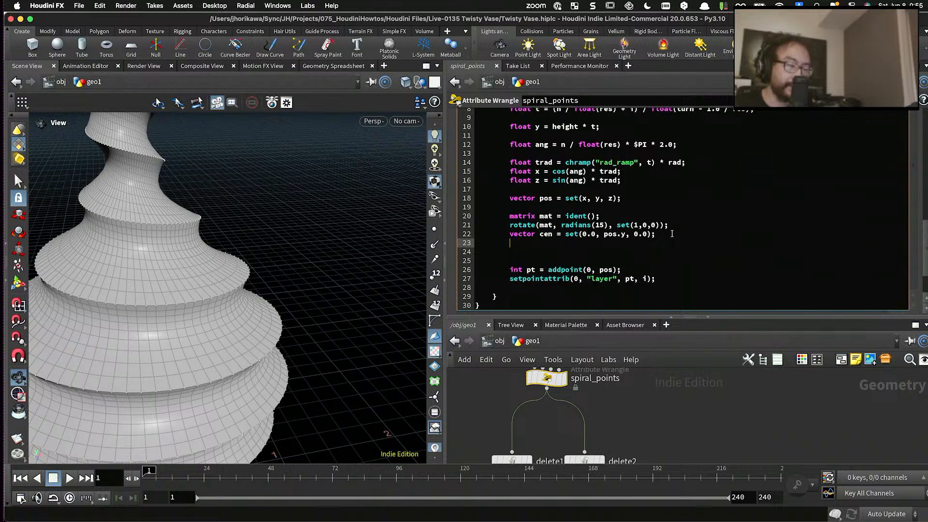
pyautogui.write('s')
pyautogui.press('BackSpace')
pyautogui.press('BackSpace')
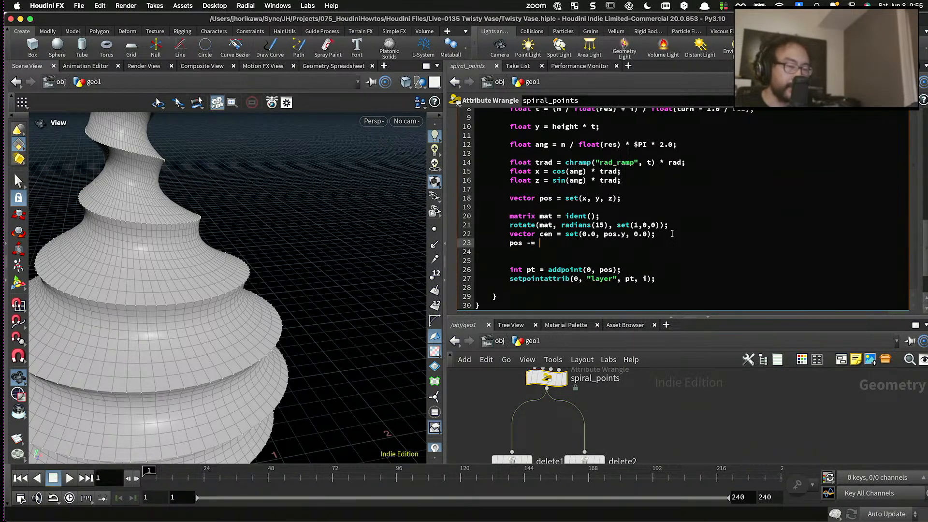
pyautogui.write('cen;')
pyautogui.press('Return')
# - Apply the rotation matrix with pos *= mat; and restore the centre offset with pos += cen; on the following line
pyautogui.write('po')
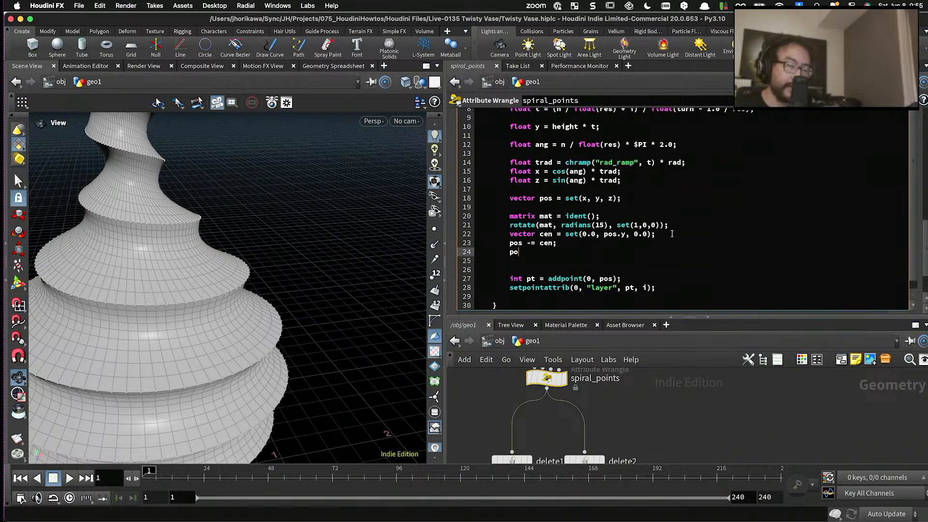
pyautogui.write('s *= mat;')
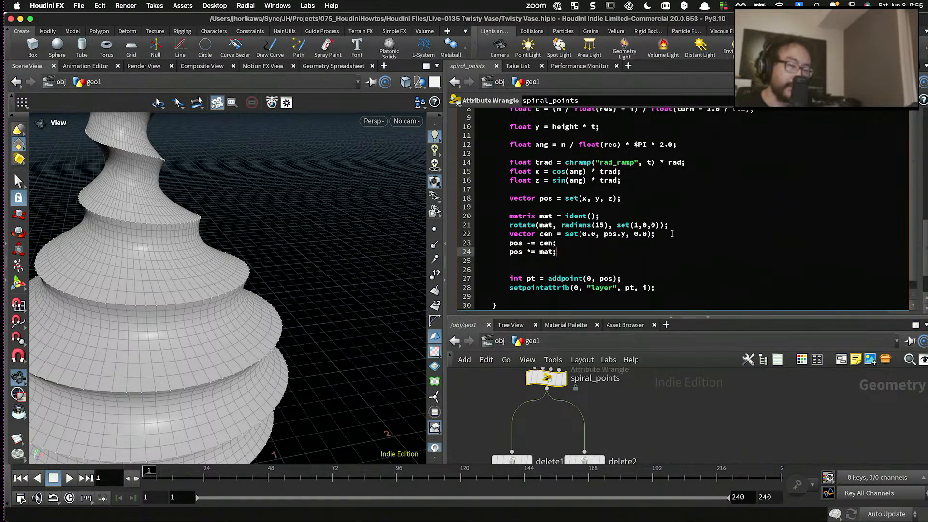
pyautogui.press('Return')
pyautogui.write('pos =+')
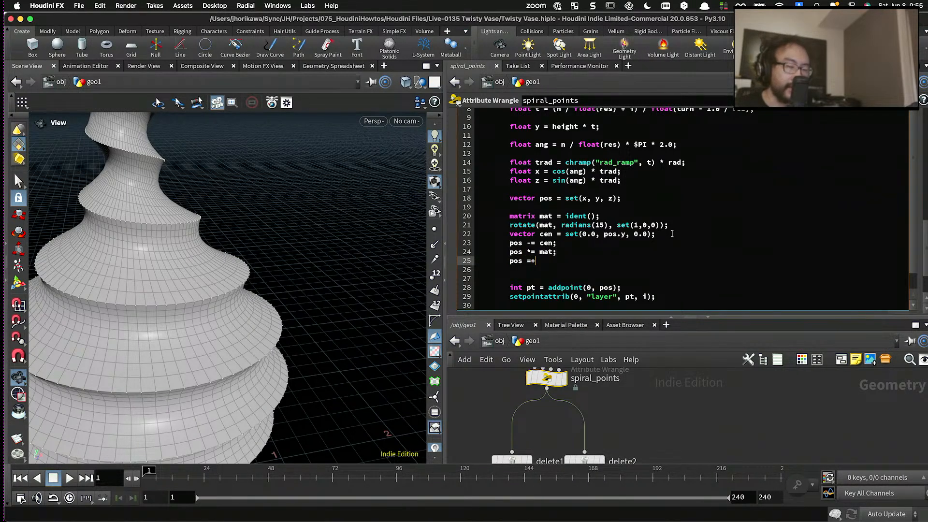
pyautogui.press('BackSpace')
pyautogui.press('BackSpace')
pyautogui.write('+= cen;')
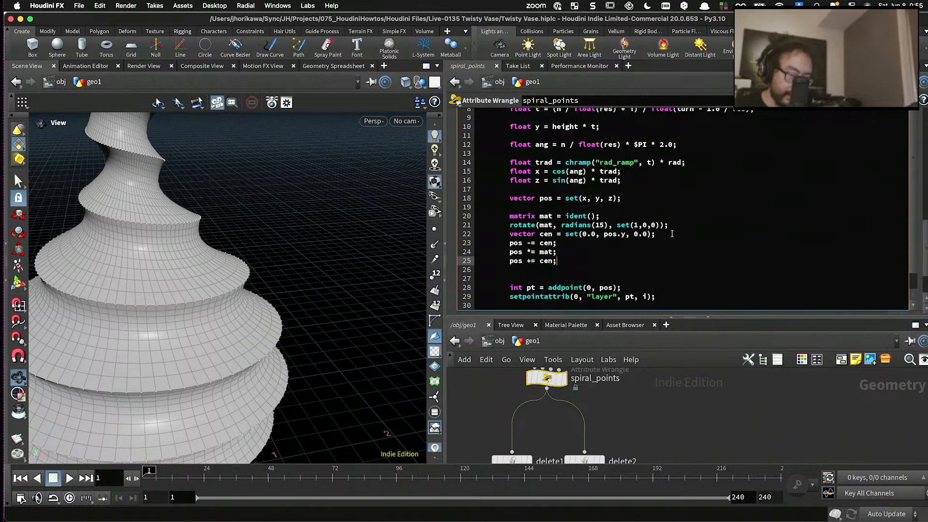
# - Try radians(30) as the tilt angle in the rotate line, settle on radians(10), and inspect the tilted vase
pyautogui.moveTo(379, 280); pyautogui.dragTo(279, 298)
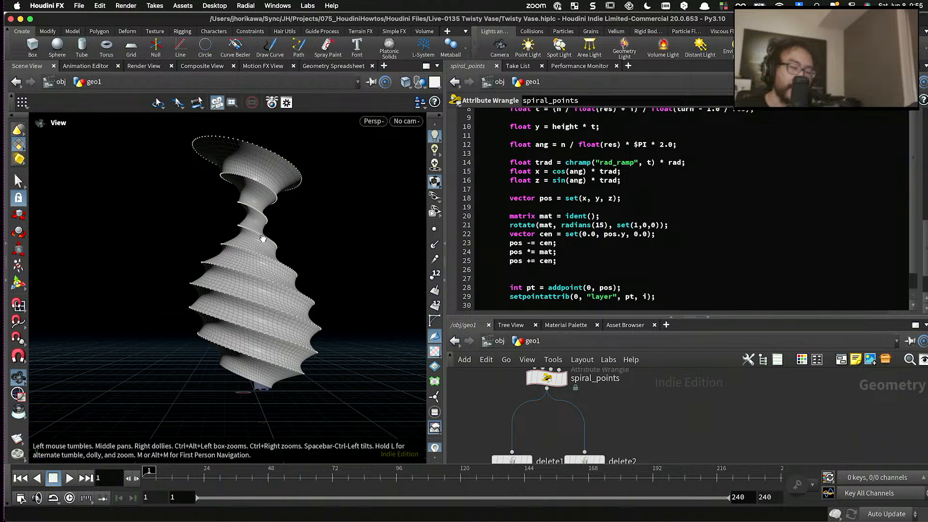
pyautogui.doubleClick(600, 225)
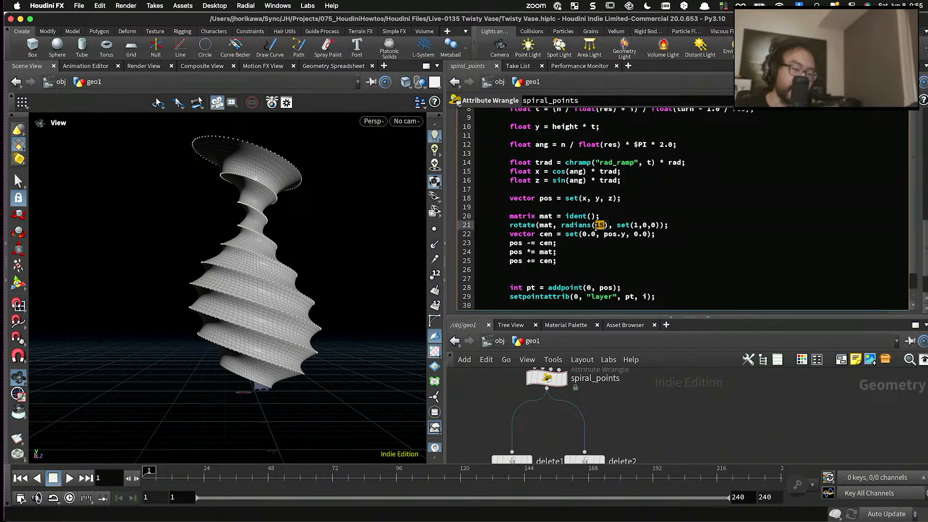
pyautogui.write('30')
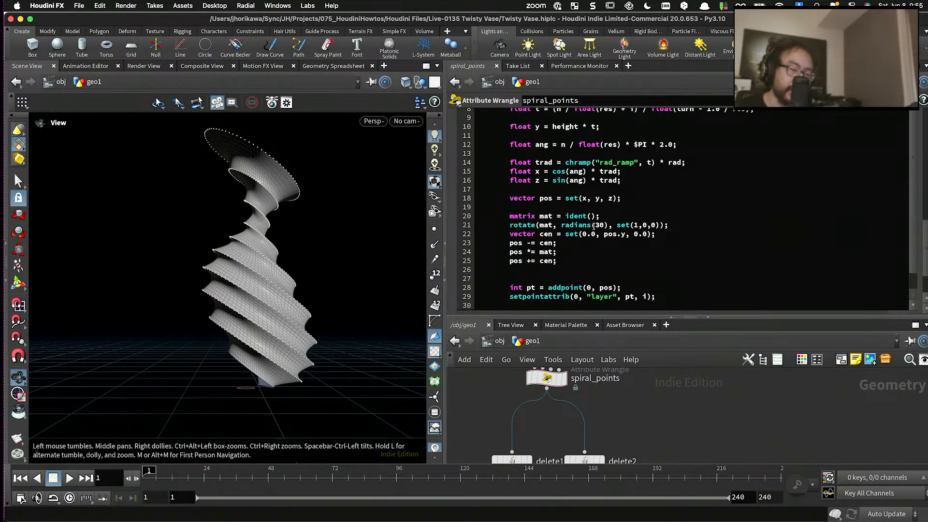
pyautogui.click(598, 225)
pyautogui.write('1')
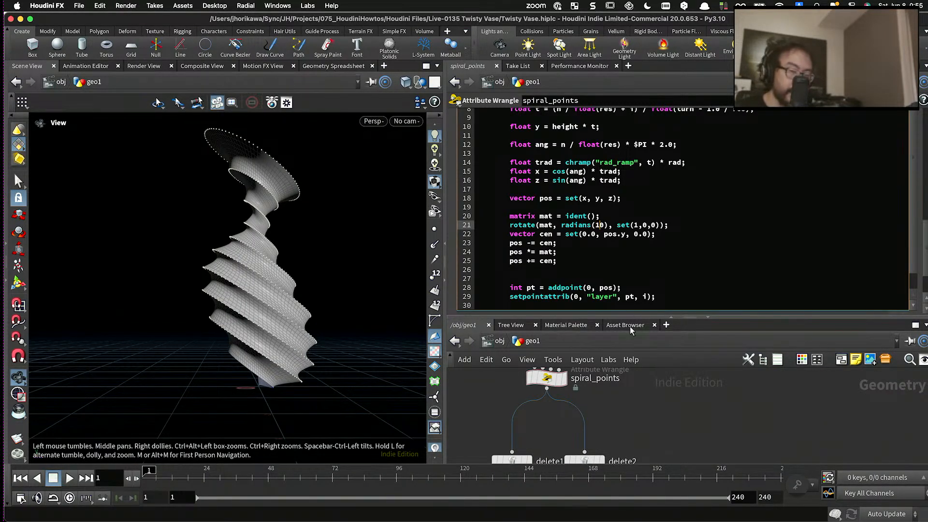
pyautogui.moveTo(331, 299); pyautogui.dragTo(254, 275)
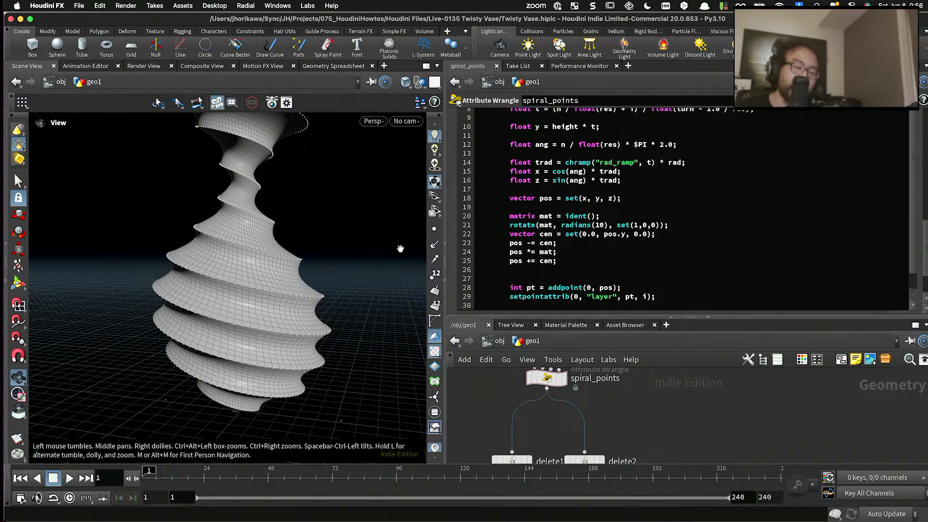
# - Examine the rotation axis set(1,0,0), the variable t, and the cos and sin lines for x and z in the code
pyautogui.moveTo(617, 225); pyautogui.dragTo(659, 227)
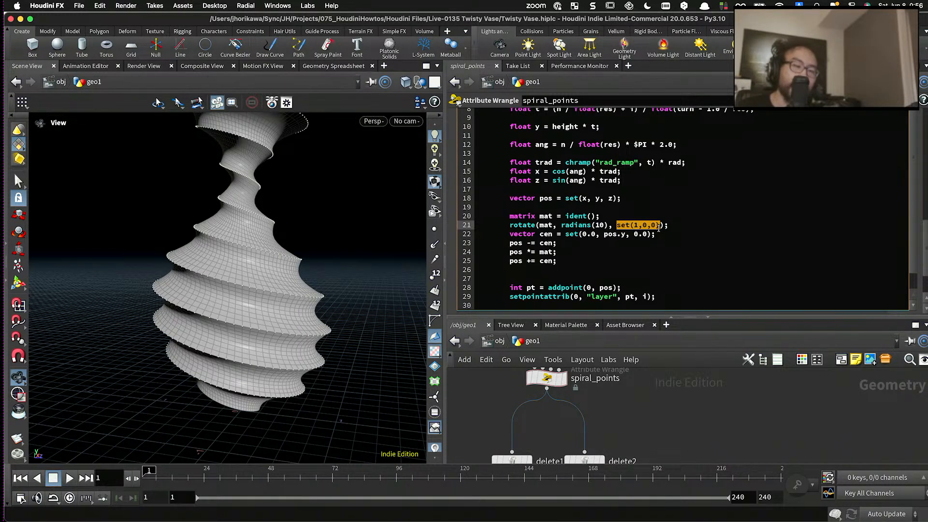
pyautogui.scroll(3, 638, 236)
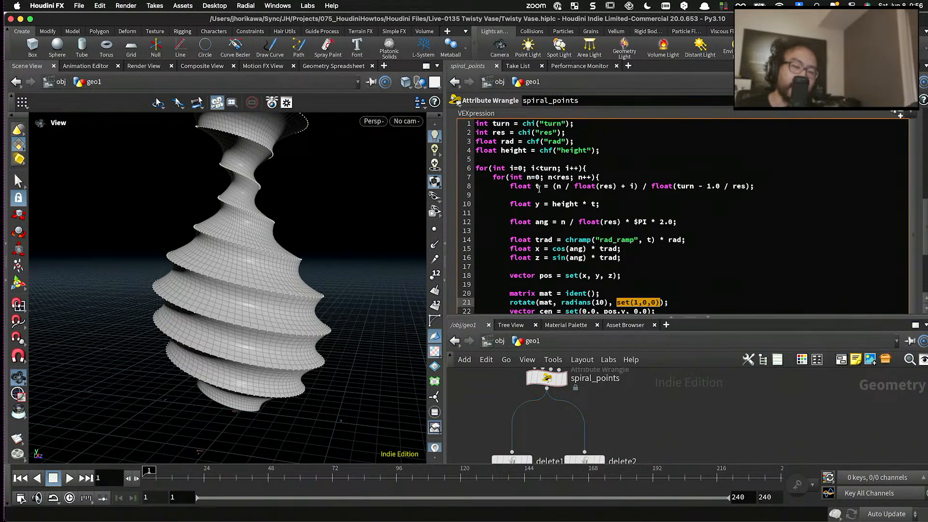
pyautogui.doubleClick(538, 187)
pyautogui.scroll(-3, 619, 273)
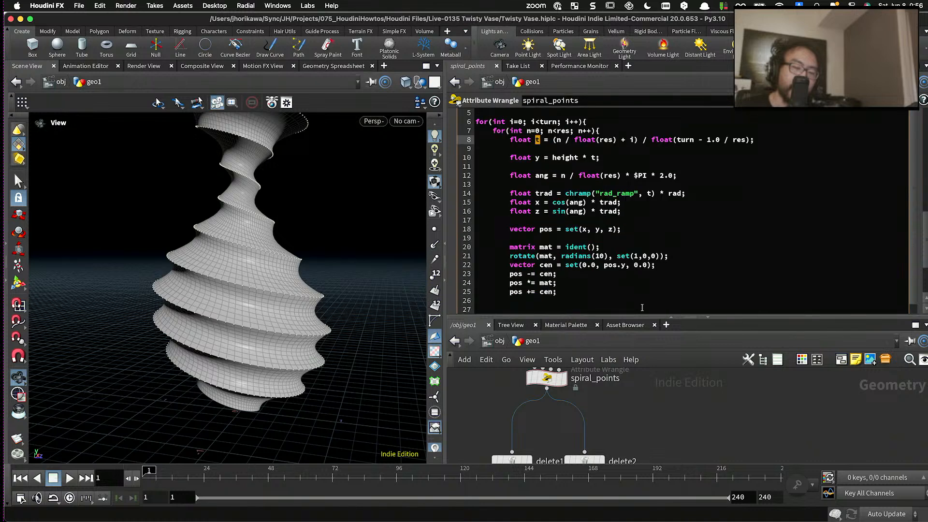
pyautogui.click(633, 270)
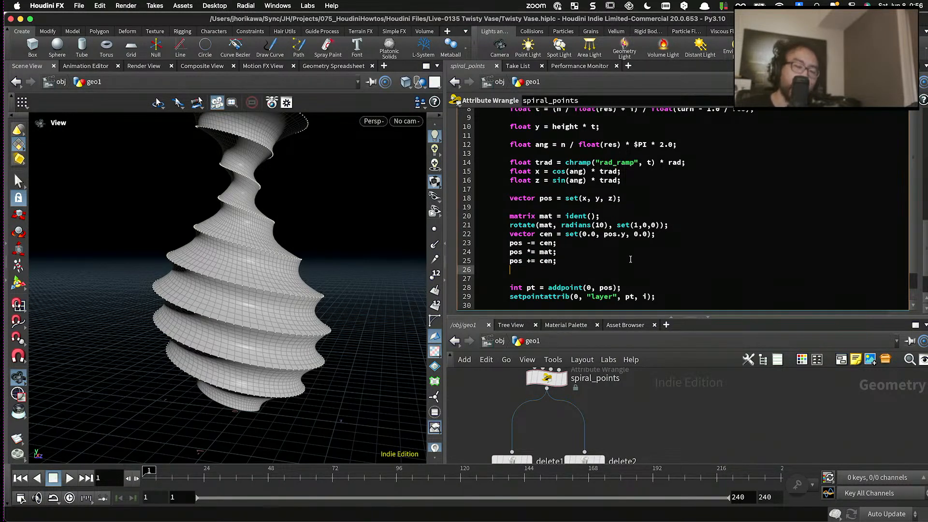
pyautogui.moveTo(617, 226); pyautogui.dragTo(658, 228)
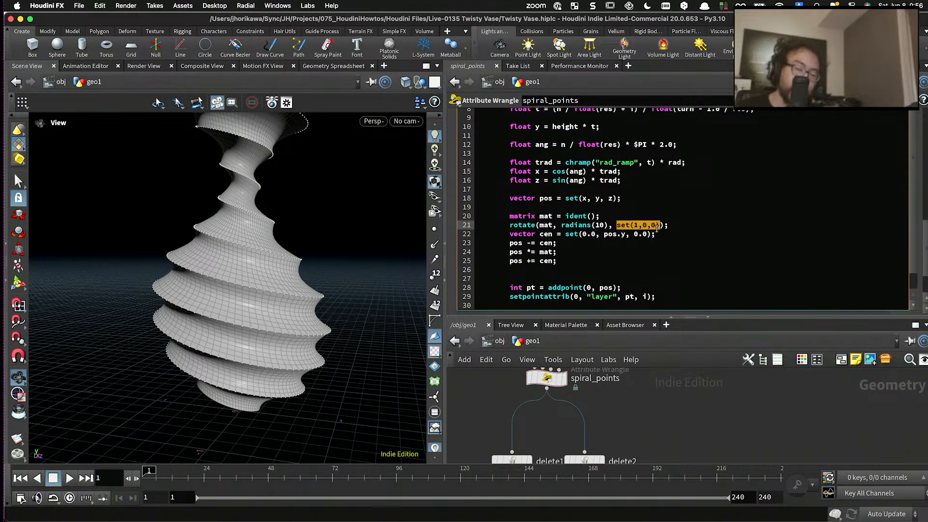
pyautogui.scroll(2, 659, 226)
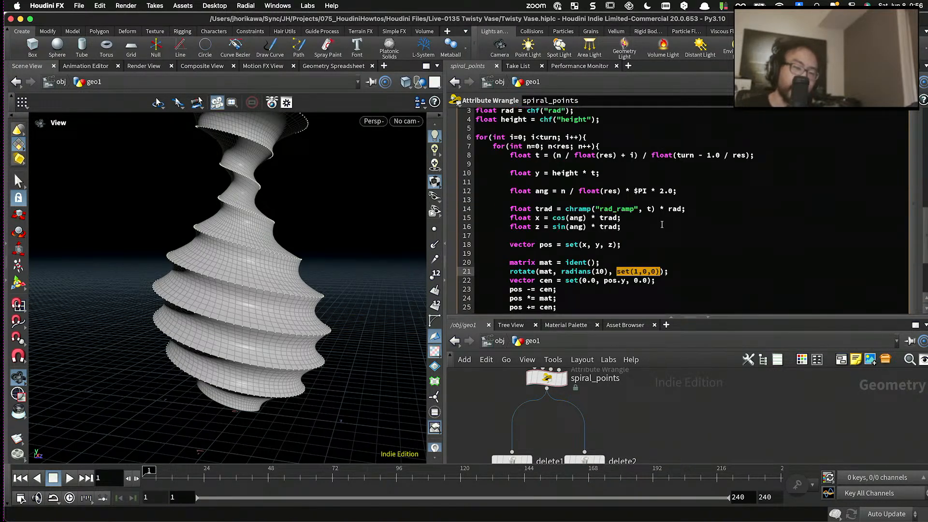
pyautogui.click(538, 157)
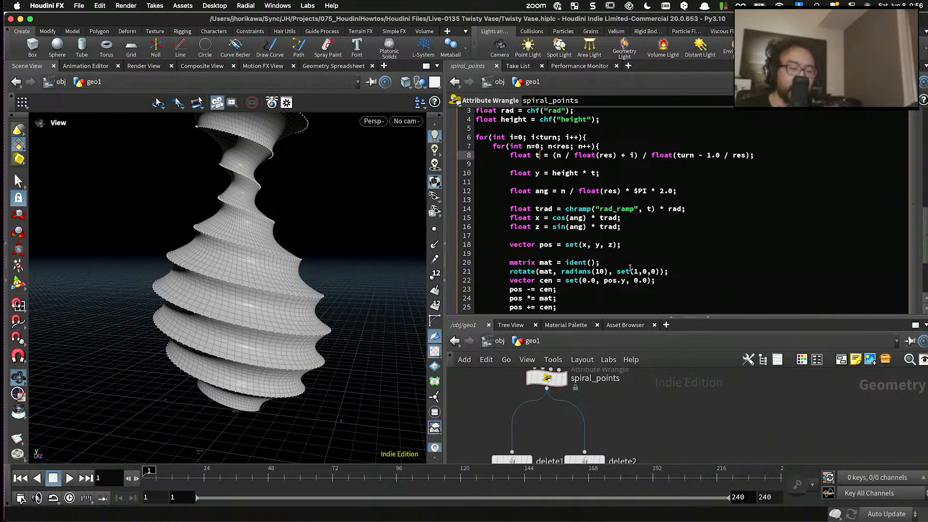
pyautogui.scroll(-1, 631, 267)
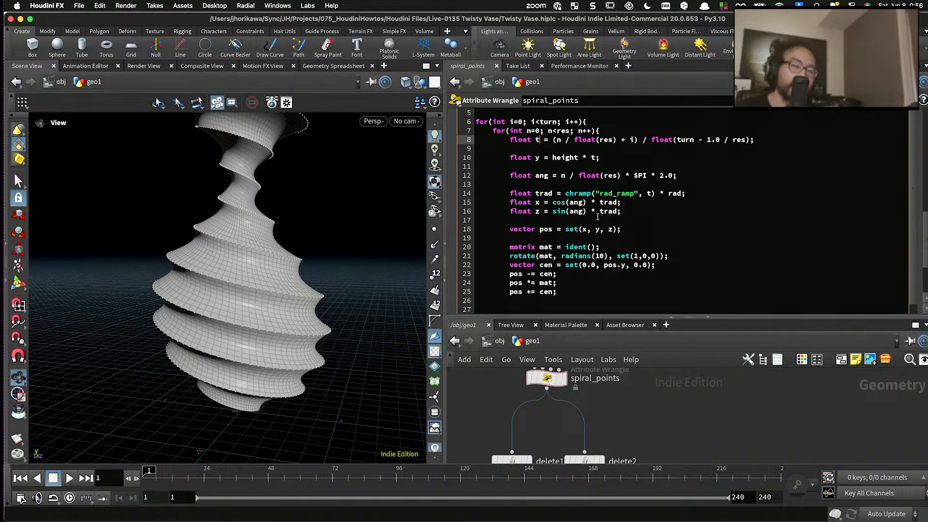
pyautogui.moveTo(626, 213); pyautogui.dragTo(551, 203)
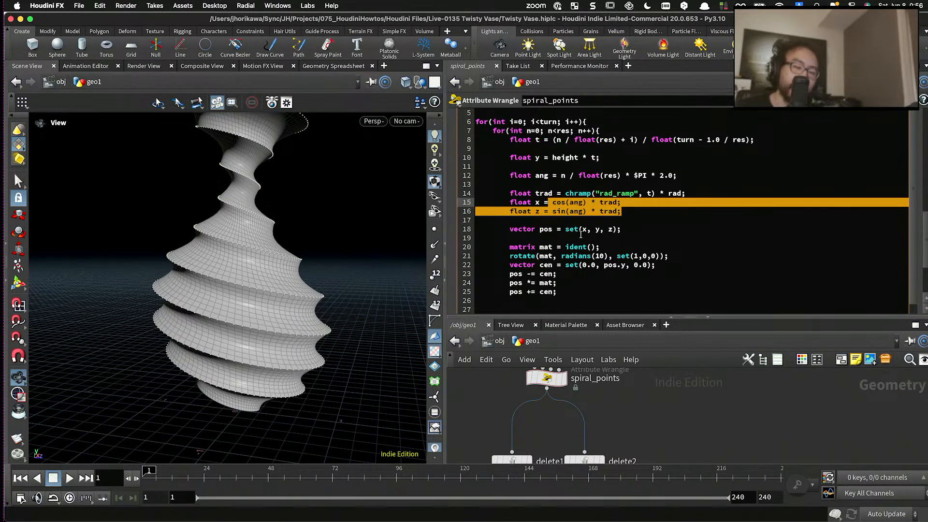
pyautogui.moveTo(616, 256); pyautogui.dragTo(659, 258)
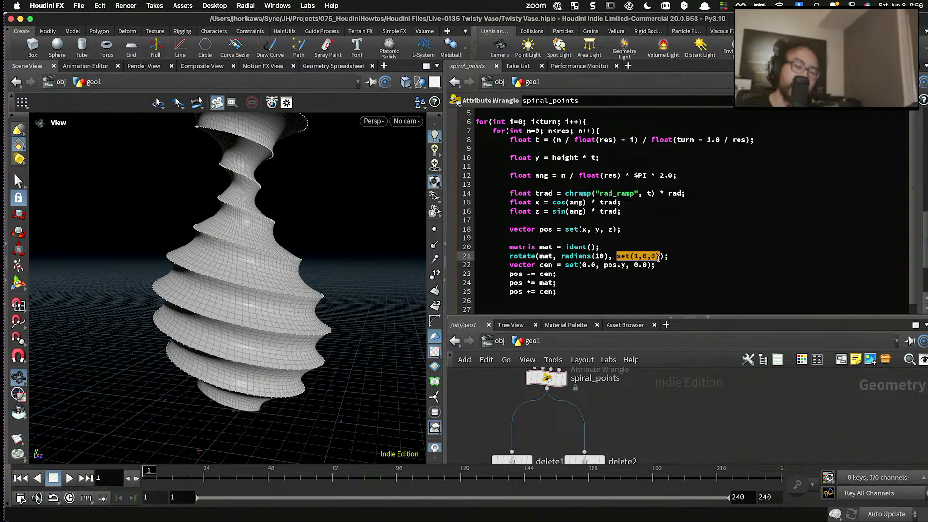
pyautogui.click(659, 257)
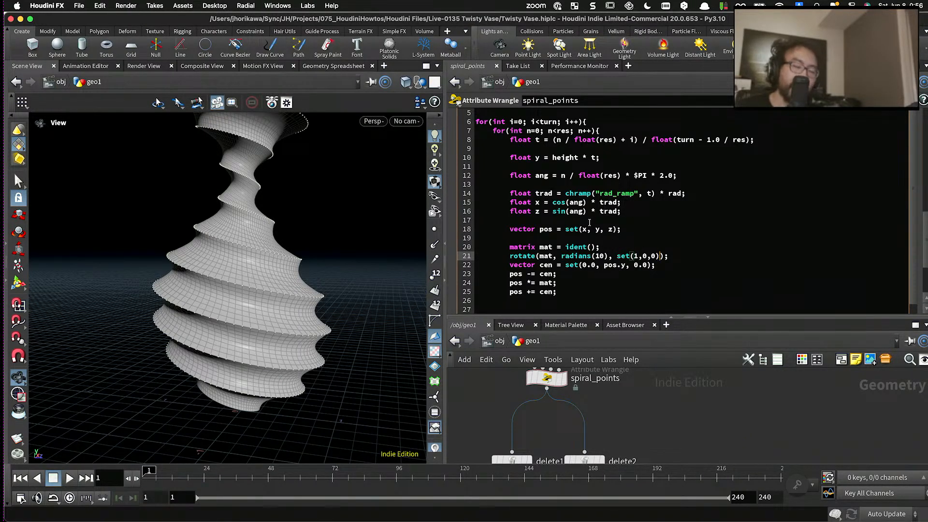
pyautogui.doubleClick(537, 140)
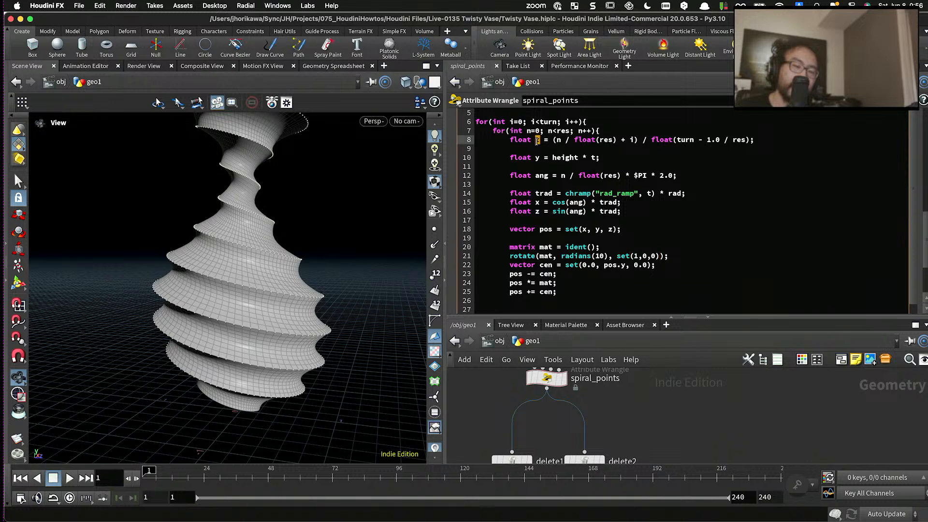
# - Change the rotation axis in the rotate line to set(cos(t),0,sin(t))
pyautogui.doubleClick(635, 256)
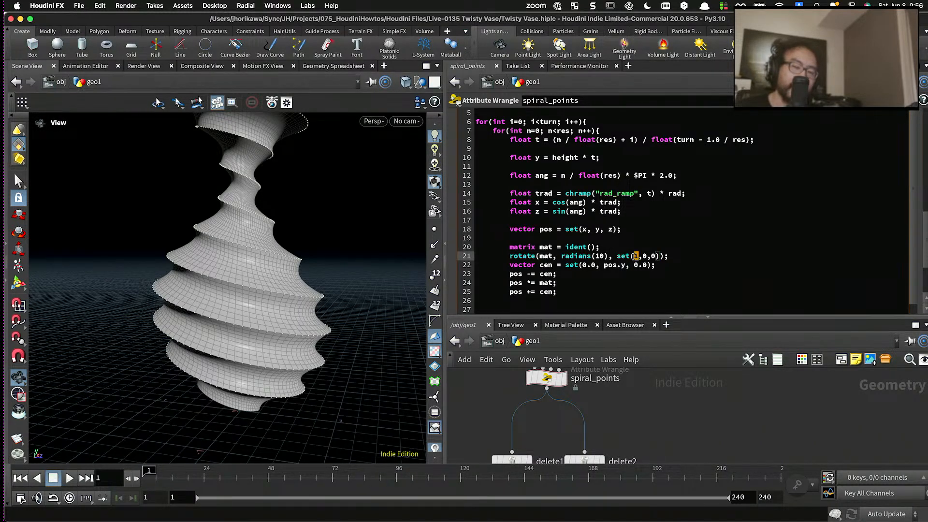
pyautogui.write('cos()')
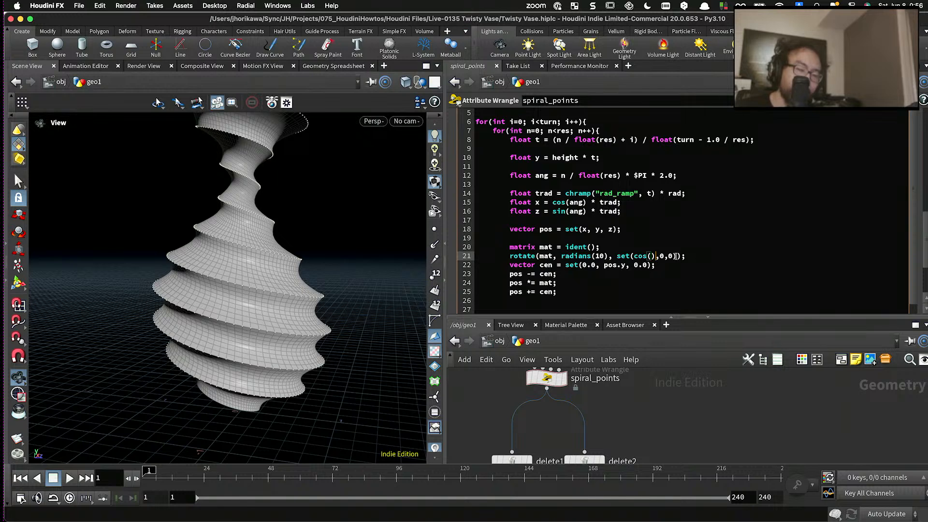
pyautogui.doubleClick(671, 256)
pyautogui.write('sin')
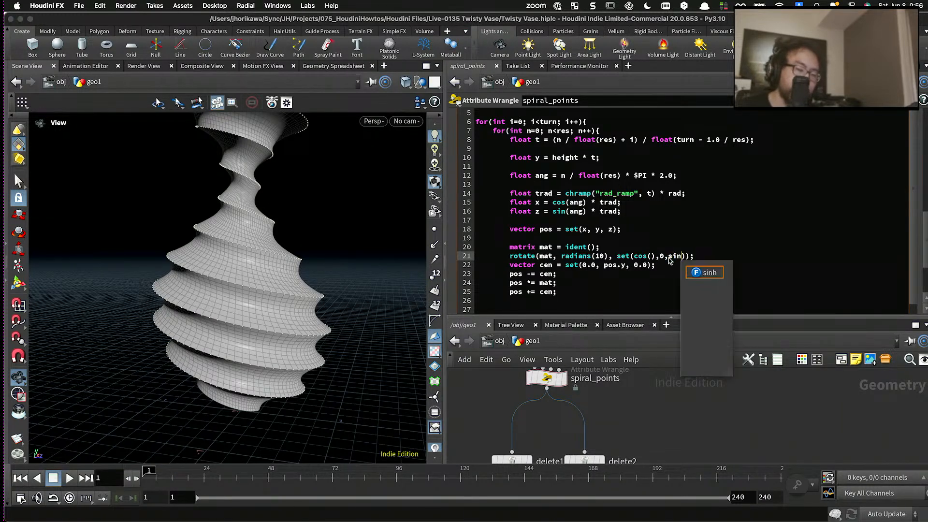
pyautogui.write('()')
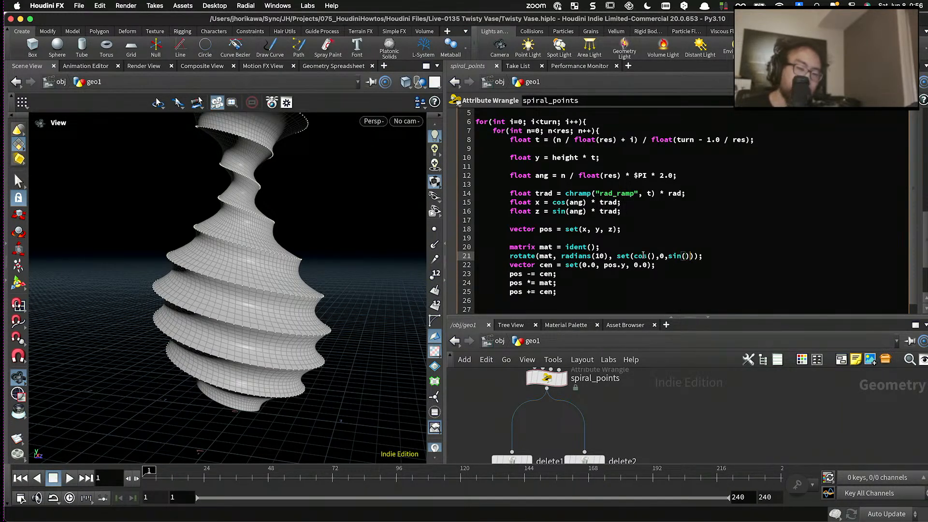
pyautogui.click(651, 256)
pyautogui.write('t')
pyautogui.click(689, 256)
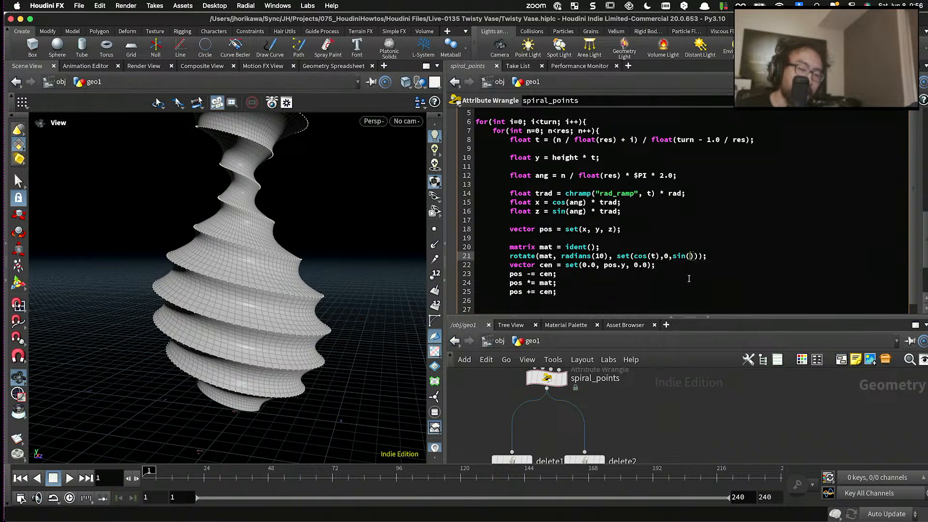
pyautogui.write('t')
# - Multiply t inside the axis's cos function by radians(60), giving cos(t * radians(60))
pyautogui.click(654, 256)
pyautogui.write('* ')
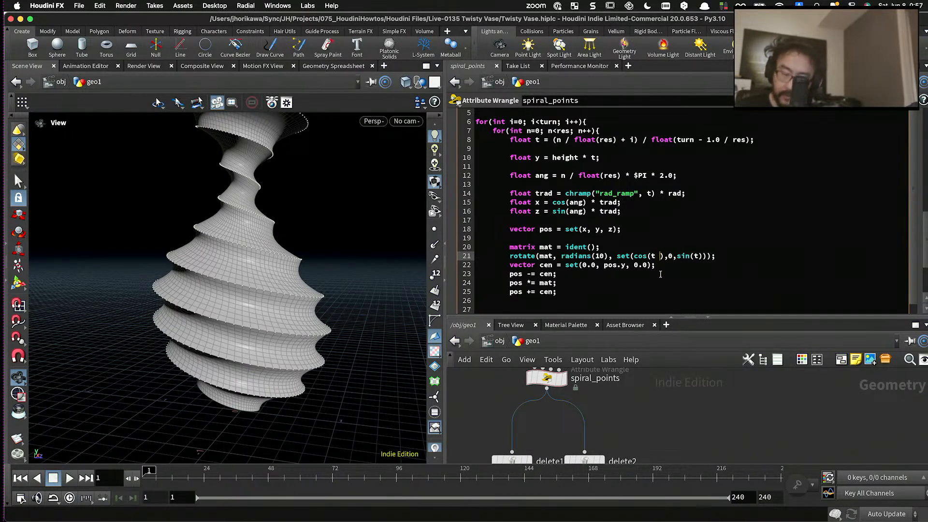
pyautogui.write('rad')
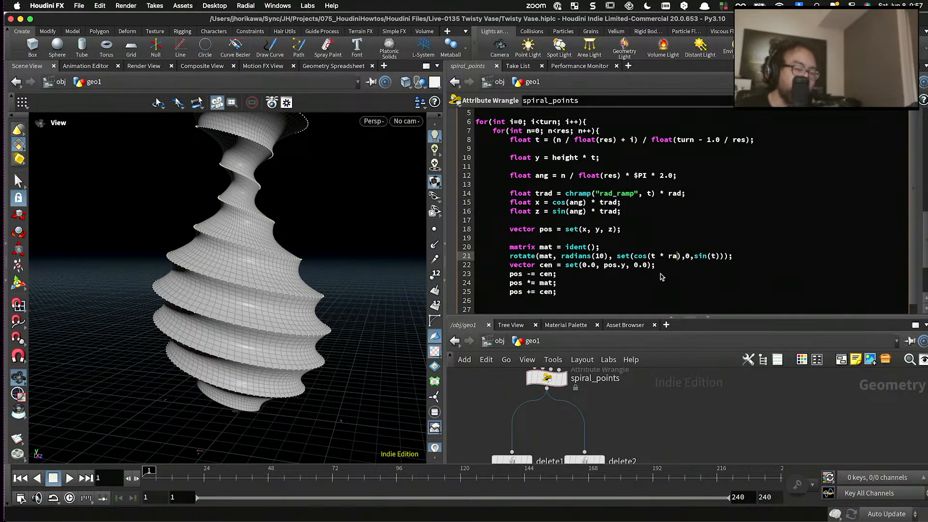
pyautogui.write('i')
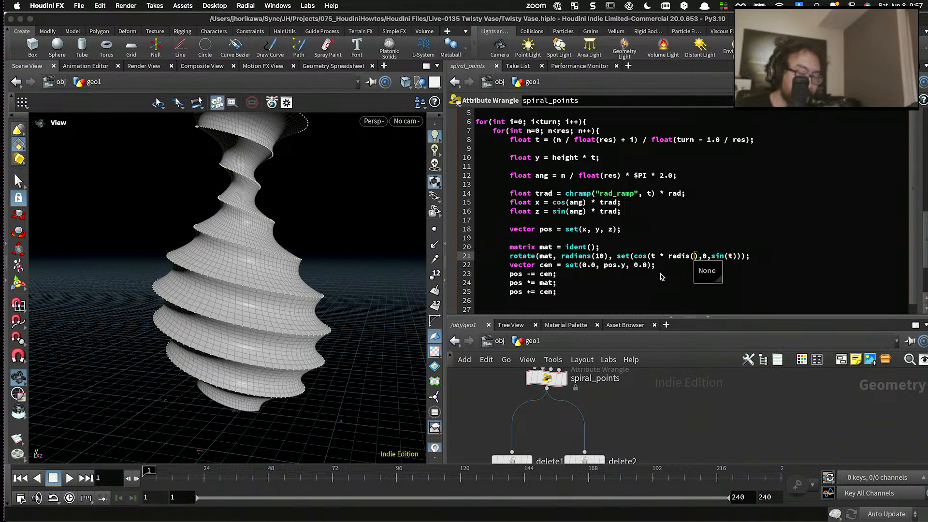
pyautogui.write('n')
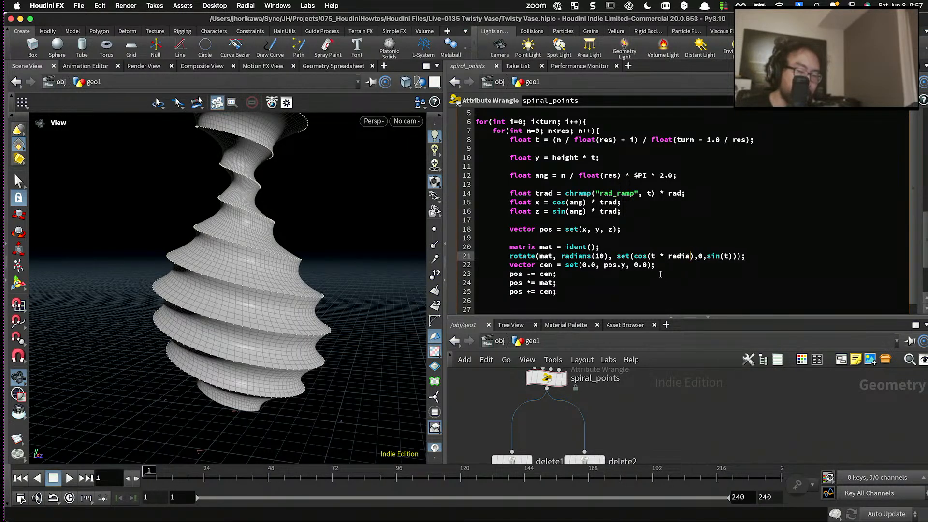
pyautogui.write('ns()')
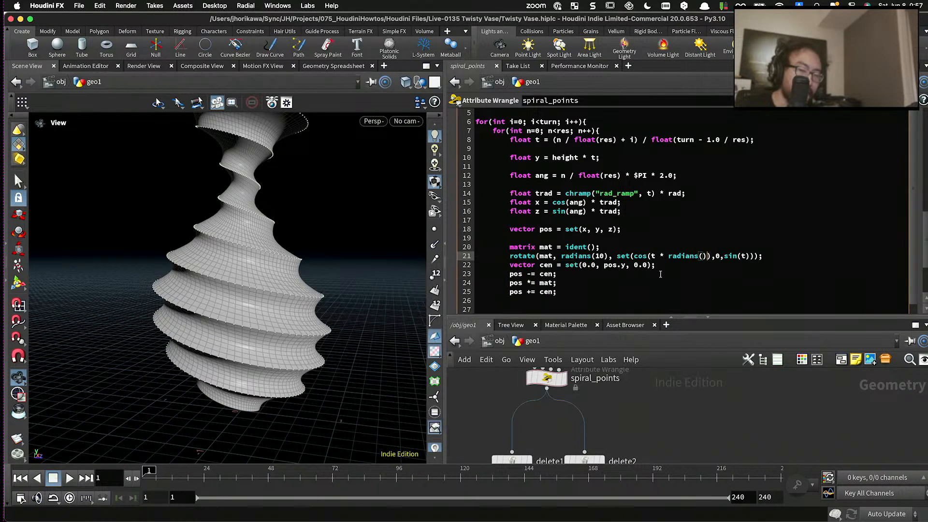
pyautogui.press('Left')
pyautogui.write('60')
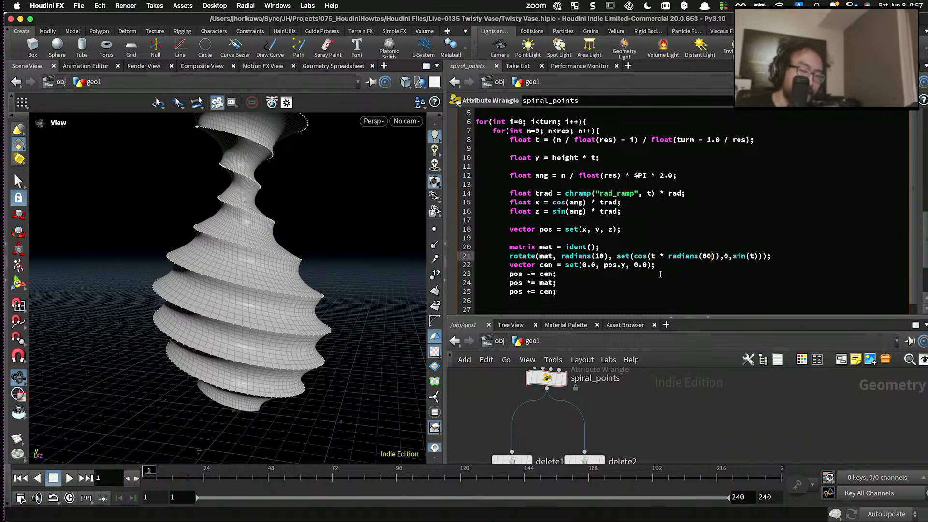
# - Multiply t inside the axis's sin function by radians(60) to match the cos term, and inspect the vase
pyautogui.moveTo(717, 256); pyautogui.dragTo(661, 257)
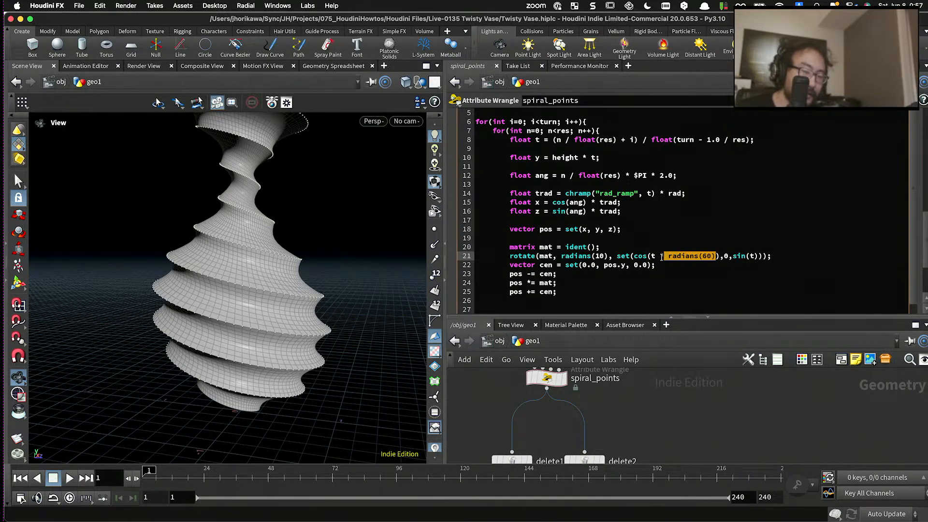
pyautogui.click(752, 256)
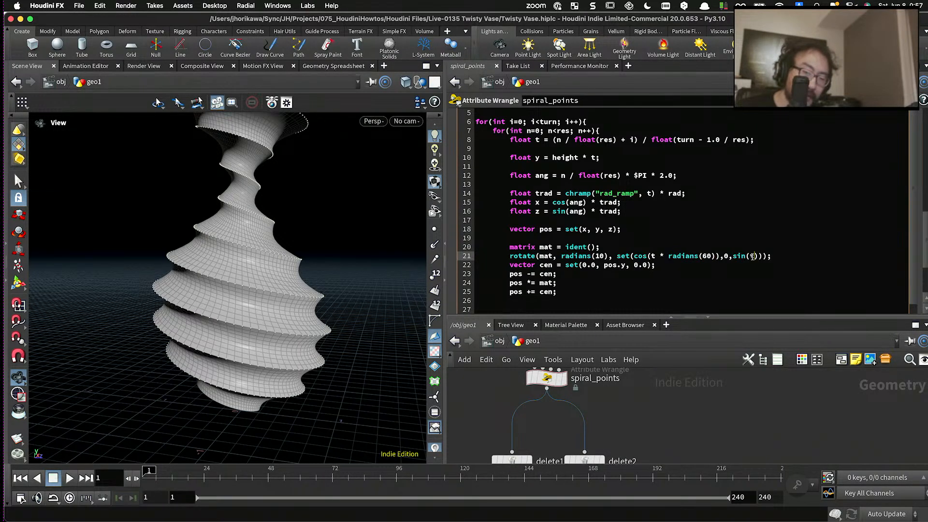
pyautogui.write('* radians(60)')
pyautogui.click(754, 257)
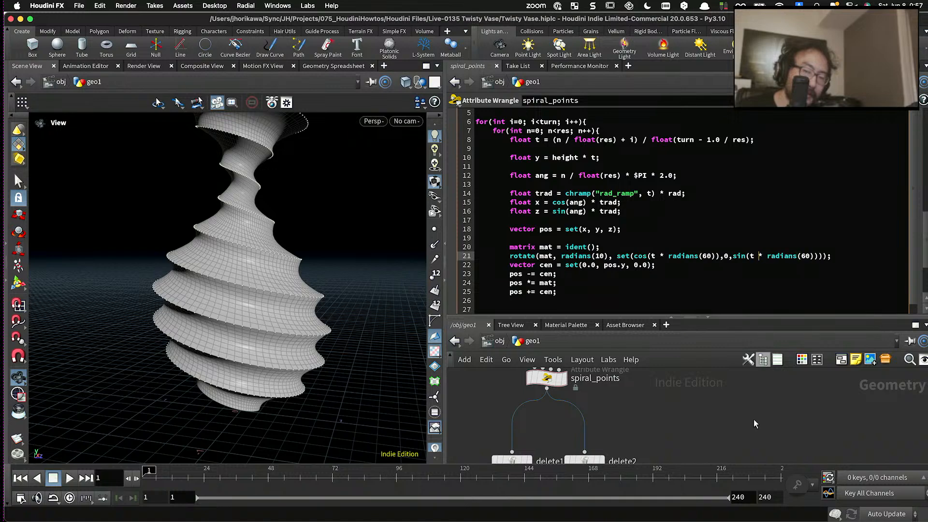
pyautogui.moveTo(408, 240); pyautogui.dragTo(307, 263)
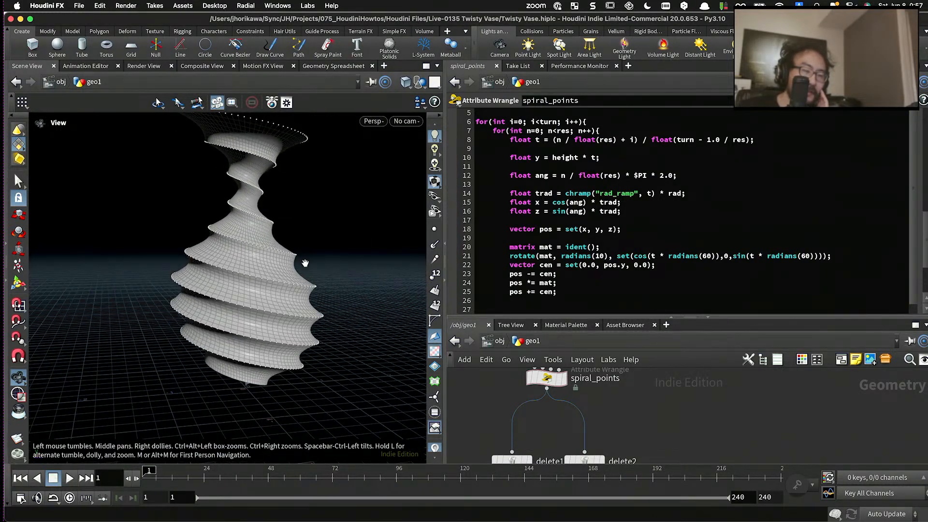
# - Change radians(60) to radians(360) in both the cos and sin terms of the rotation axis, and inspect the vase
pyautogui.click(704, 256)
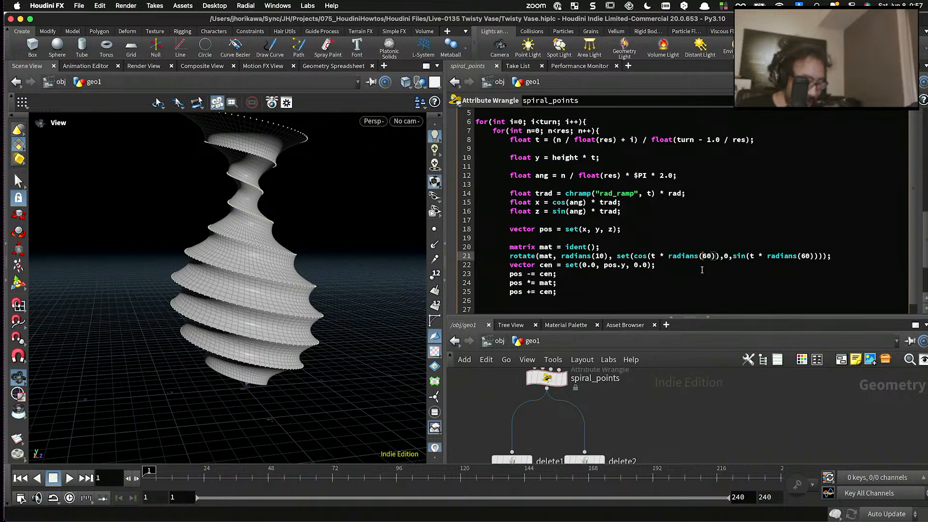
pyautogui.write('3')
pyautogui.click(805, 256)
pyautogui.write('3')
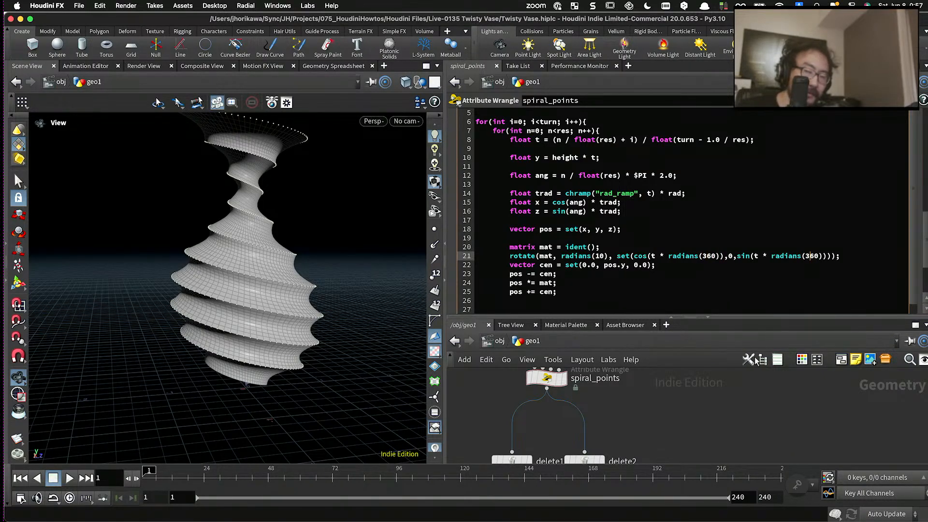
pyautogui.moveTo(246, 300); pyautogui.dragTo(261, 344)
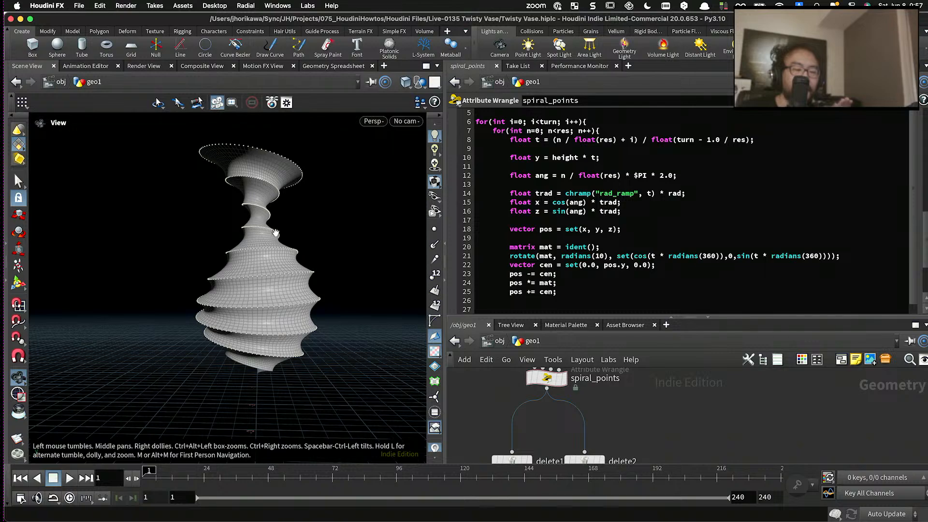
pyautogui.moveTo(269, 198); pyautogui.dragTo(352, 270)
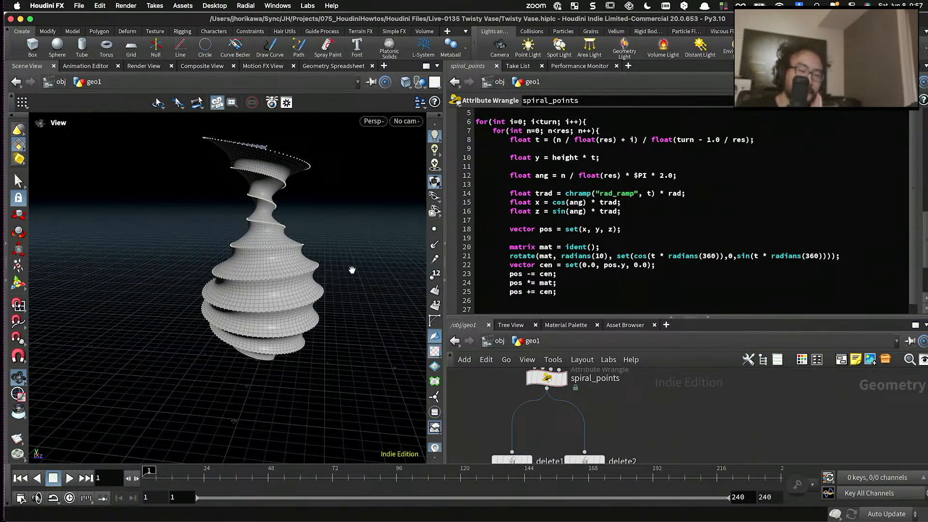
pyautogui.doubleClick(705, 256)
pyautogui.doubleClick(813, 256)
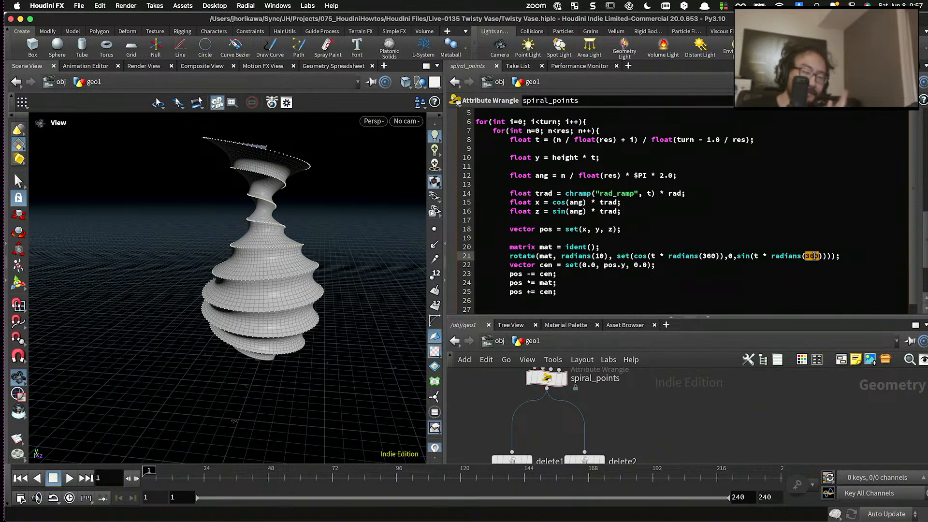
# - Add the line float tiltang = chf("tiltang"); directly below the matrix declaration
pyautogui.click(692, 244)
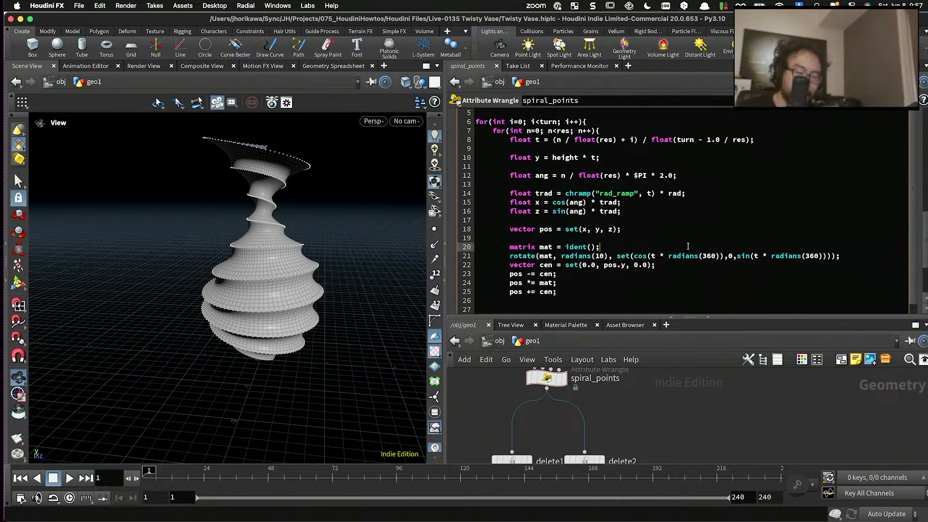
pyautogui.press('Return')
pyautogui.write('f')
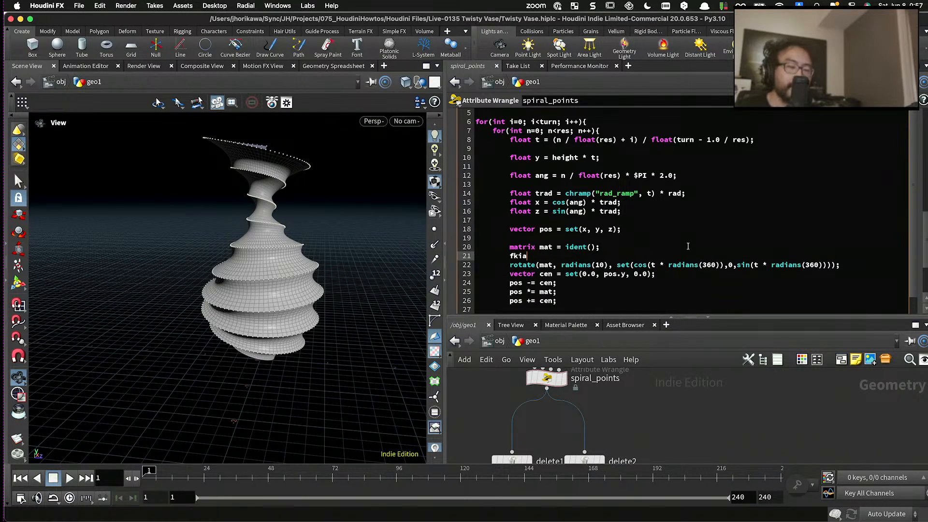
pyautogui.write('loat ')
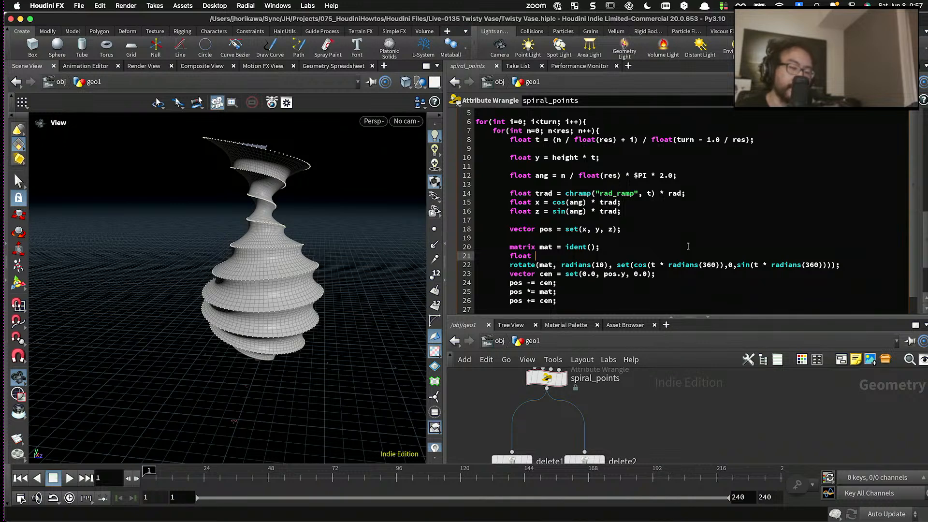
pyautogui.write('tilt')
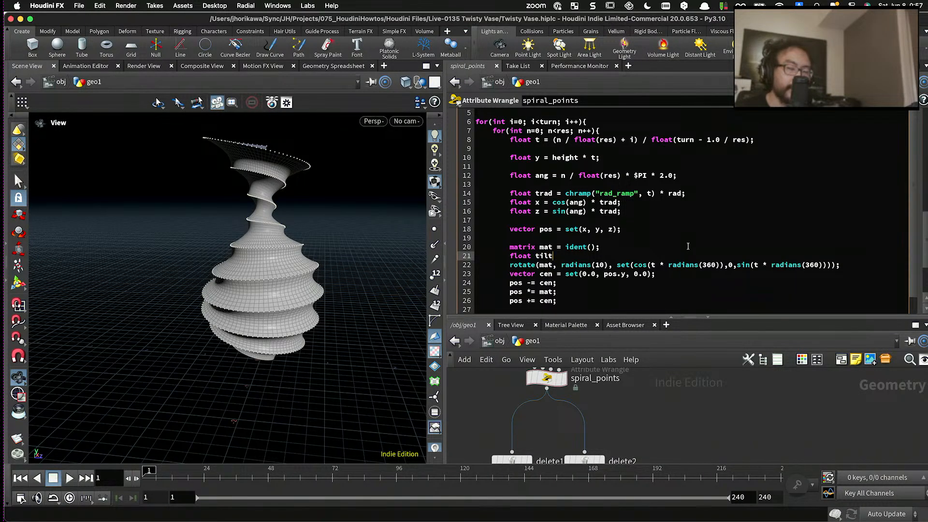
pyautogui.write('ang = chf("')
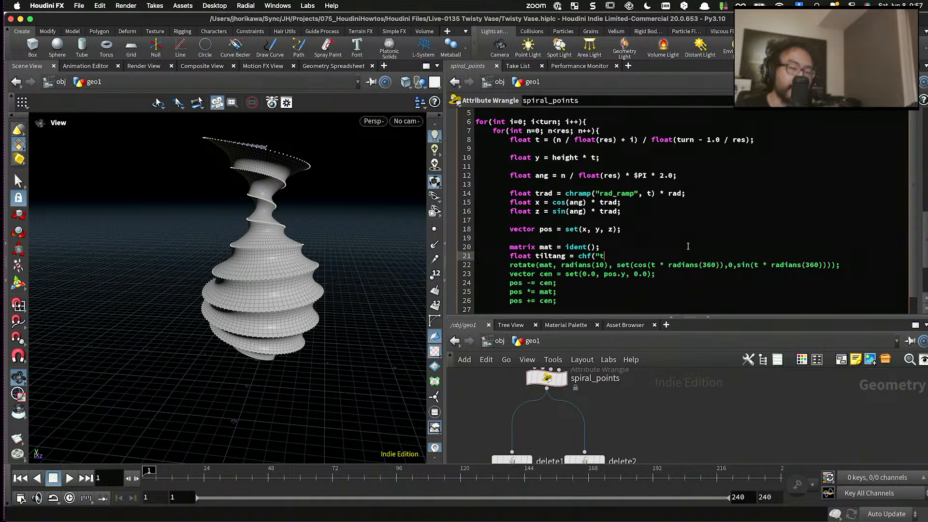
pyautogui.write('tilt')
pyautogui.write('max')
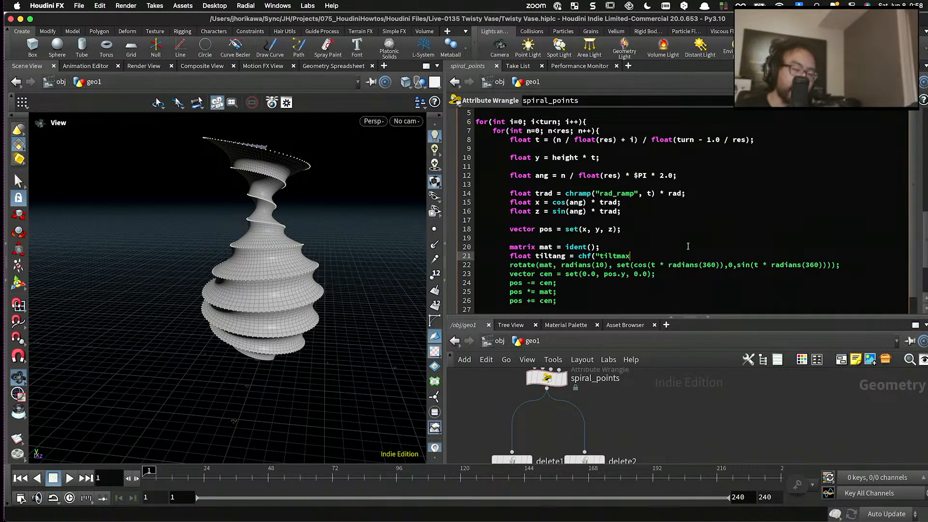
pyautogui.press('BackSpace')
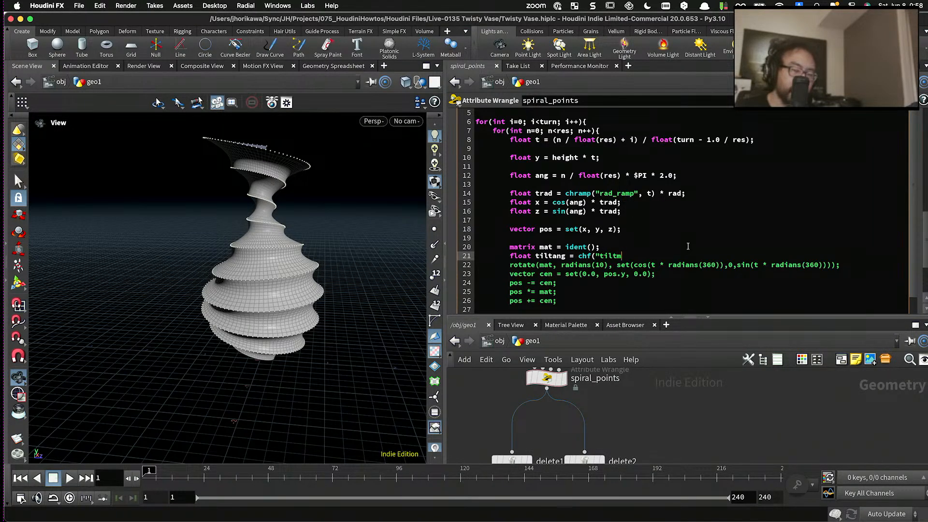
pyautogui.press('BackSpace')
pyautogui.write('ang");')
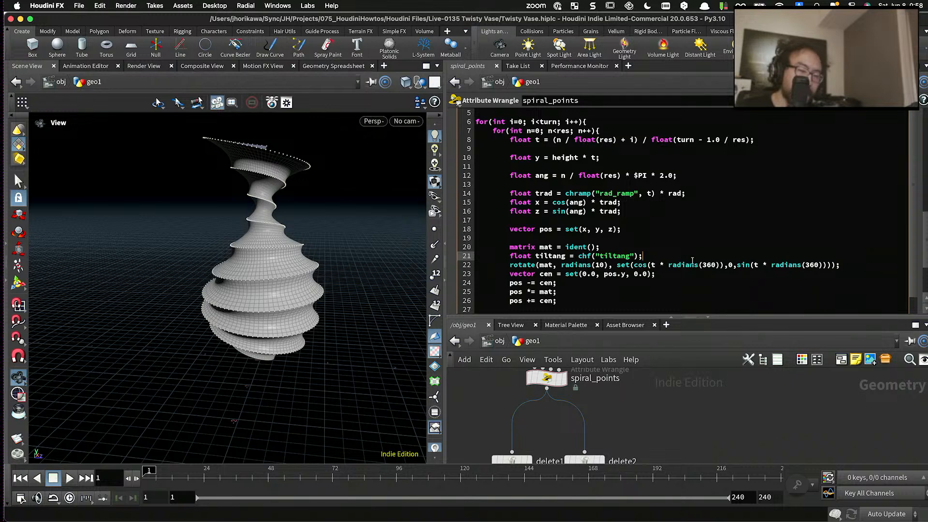
# - Replace radians(360) in the axis's cos and sin functions with tiltang * $PI
pyautogui.moveTo(669, 265); pyautogui.dragTo(717, 268)
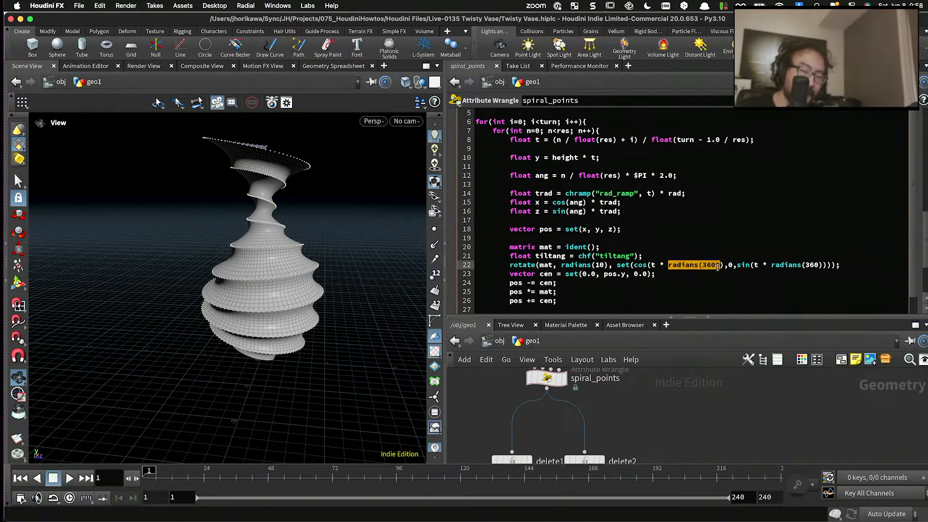
pyautogui.write('tiltang * ')
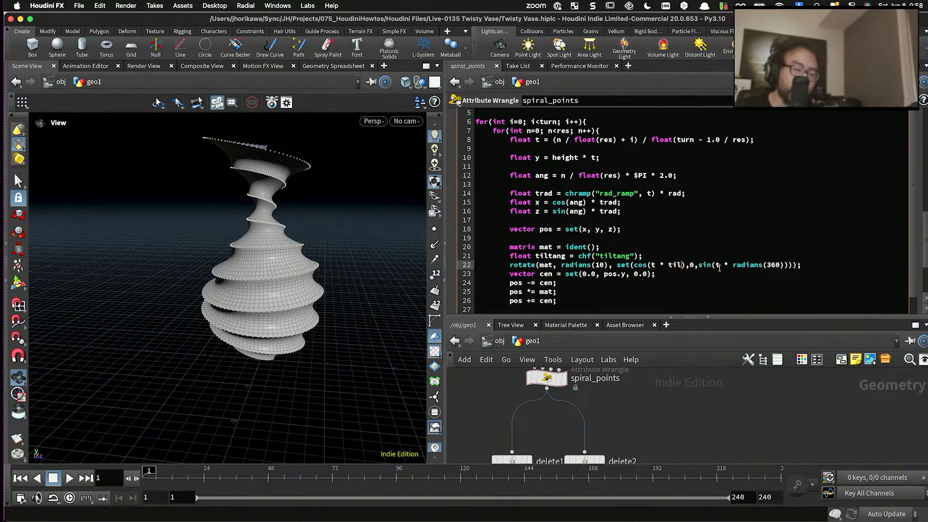
pyautogui.write('$PI')
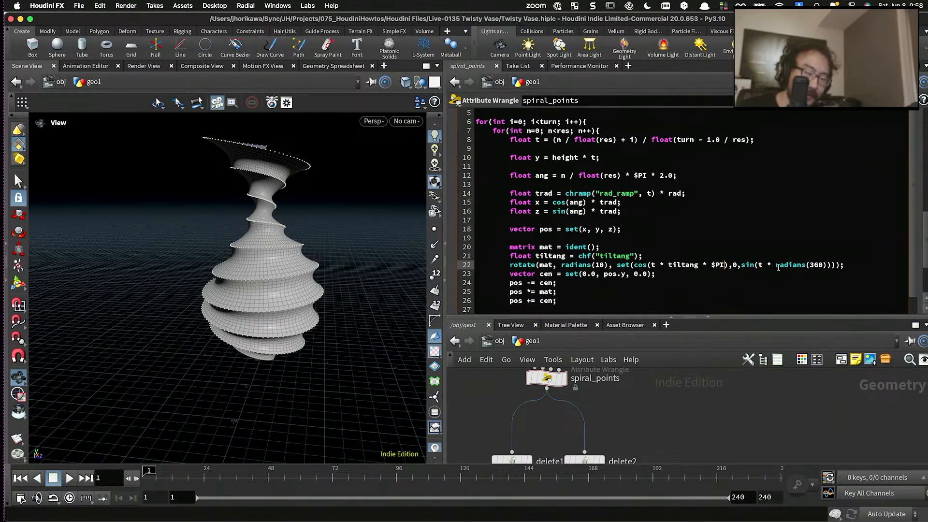
pyautogui.moveTo(775, 265); pyautogui.dragTo(828, 265)
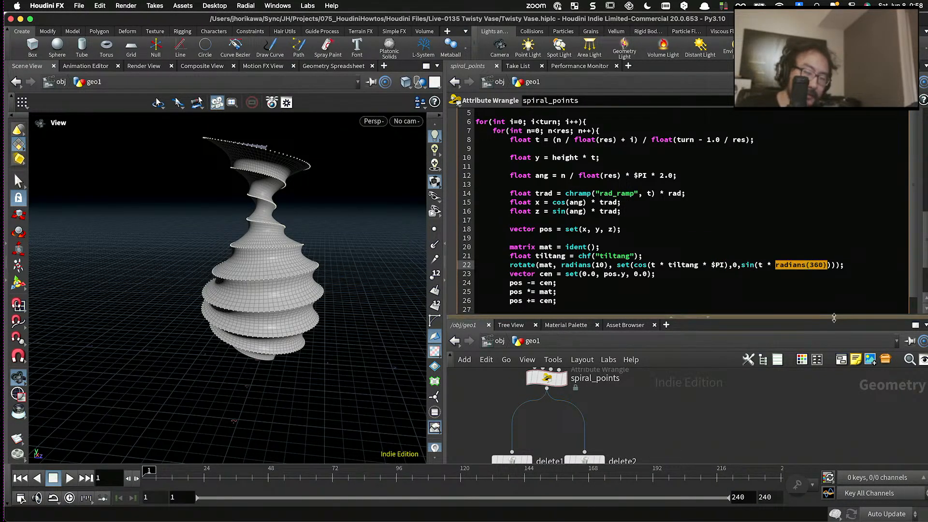
pyautogui.press('BackSpace')
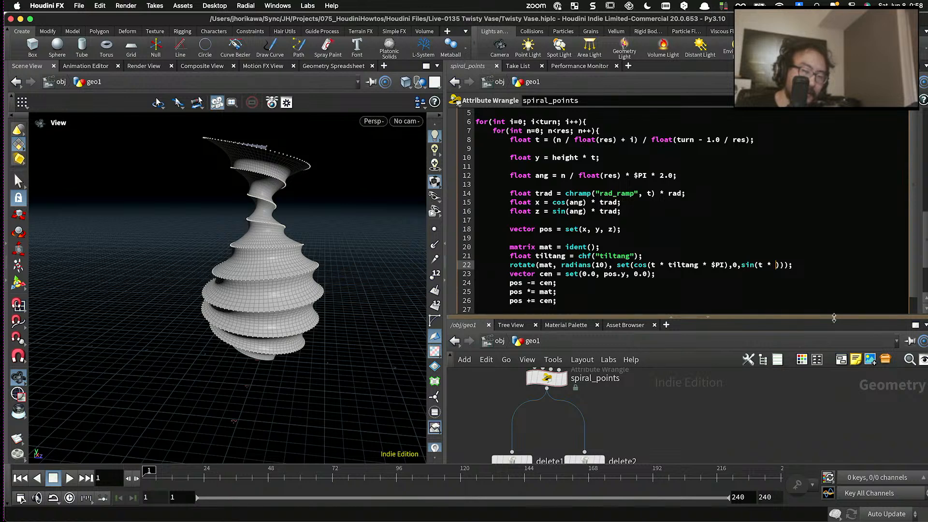
pyautogui.write('ang * $PI')
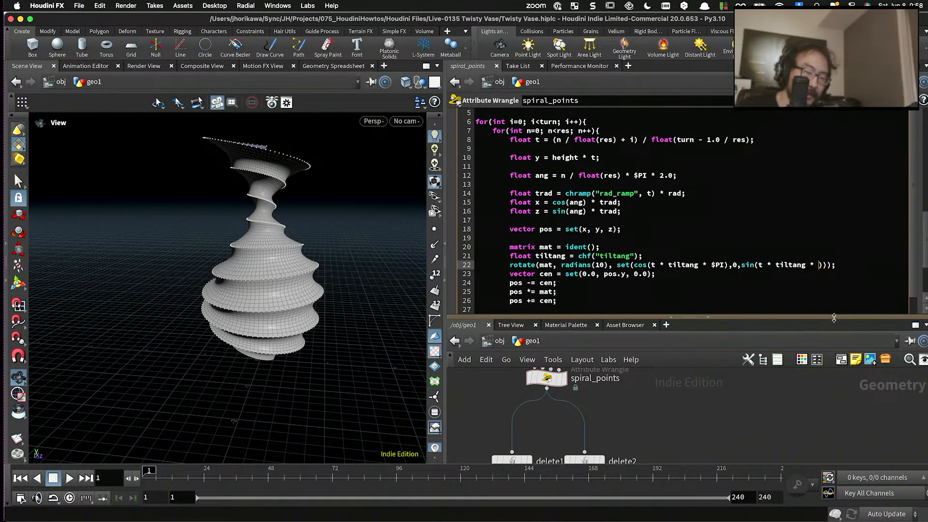
# - Create the wrangle's Tiltang parameter from the code and raise it to about 0.78
pyautogui.click(879, 101)
pyautogui.click(879, 101)
pyautogui.scroll(5, 893, 165)
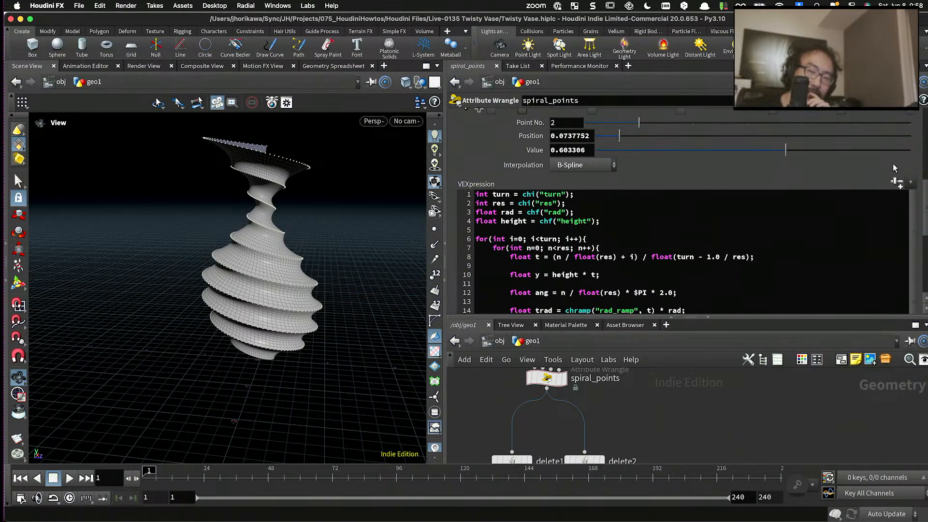
pyautogui.click(898, 182)
pyautogui.scroll(-3, 726, 176)
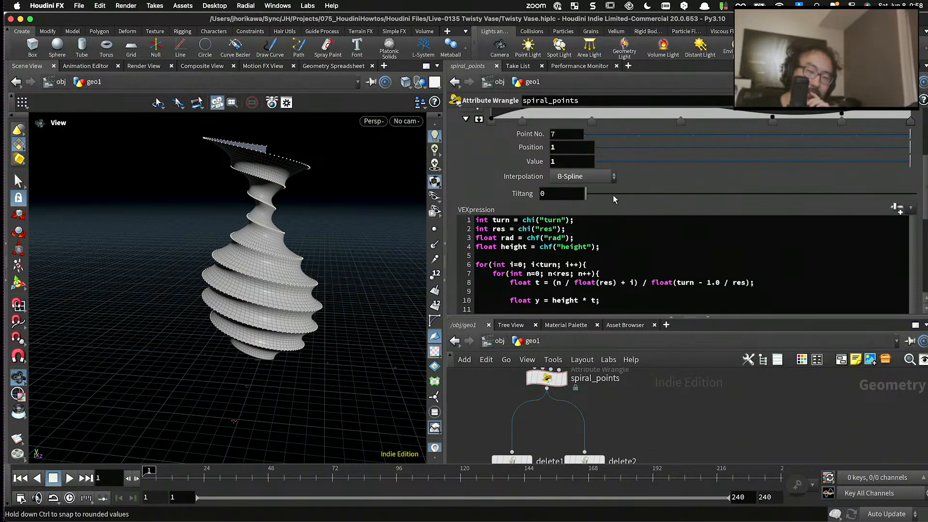
pyautogui.moveTo(613, 195); pyautogui.dragTo(846, 194)
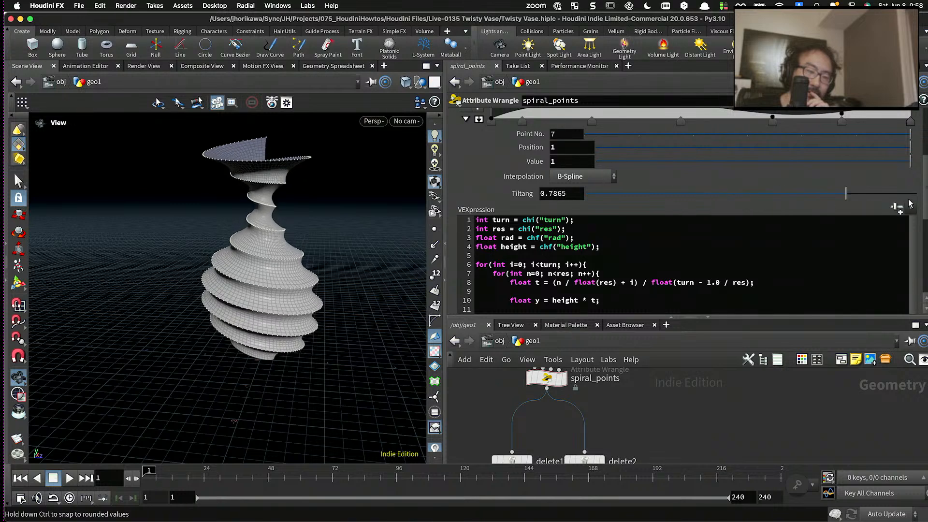
# - Multiply $PI by 2 in both the cos and sin terms of the rotate line's axis
pyautogui.scroll(-8, 706, 242)
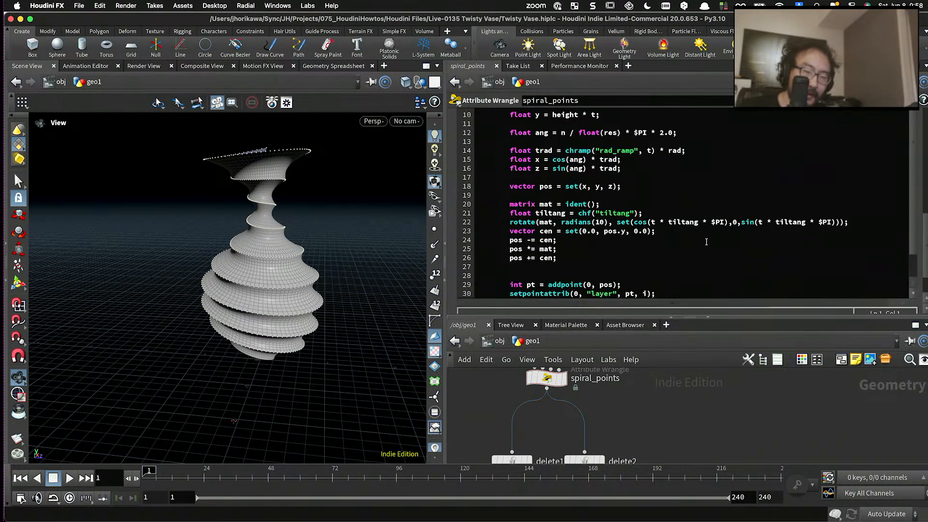
pyautogui.click(723, 223)
pyautogui.write('* 2')
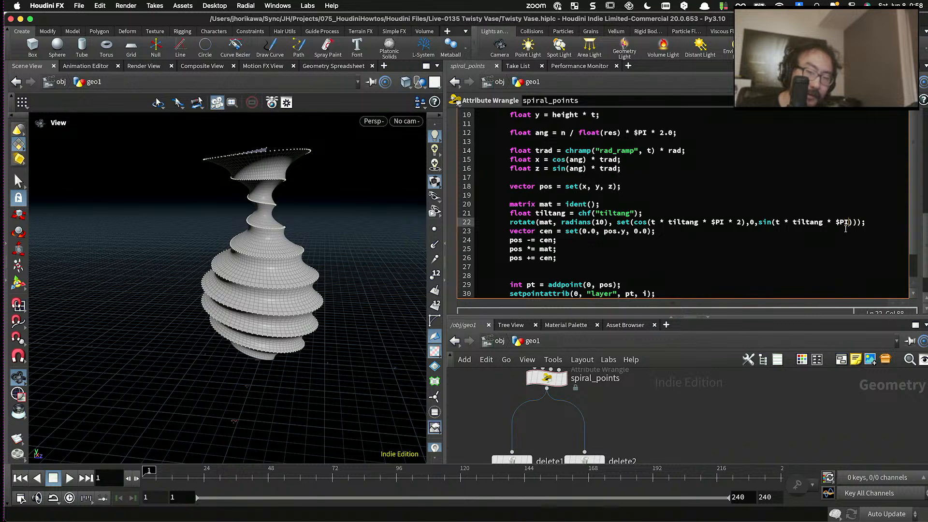
pyautogui.click(793, 371)
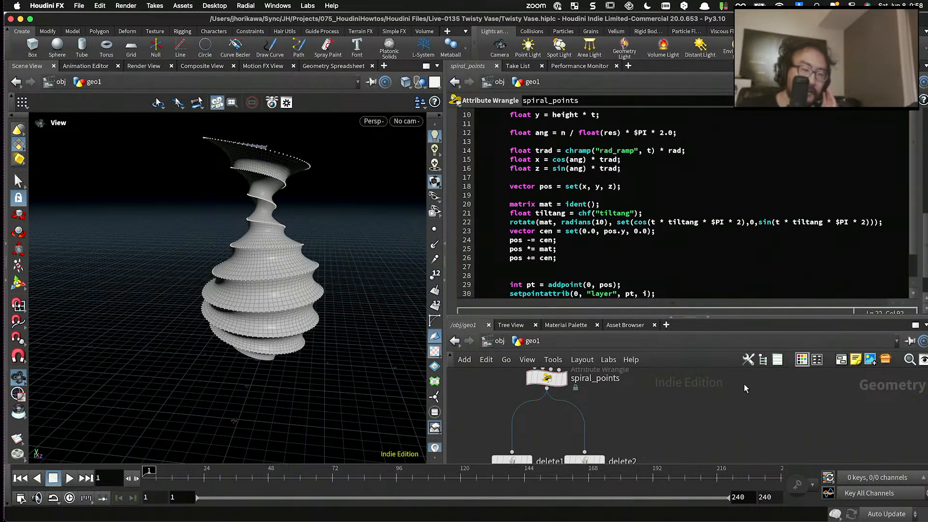
# - Set Tiltang to 1 and inspect the tilted vase from another angle
pyautogui.scroll(8, 831, 229)
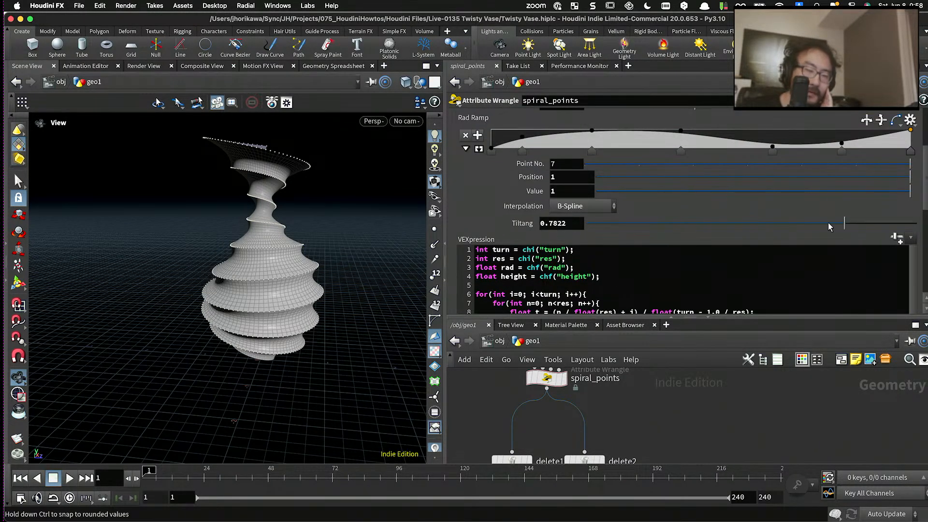
pyautogui.moveTo(829, 228); pyautogui.dragTo(917, 215)
pyautogui.moveTo(368, 233); pyautogui.dragTo(257, 266)
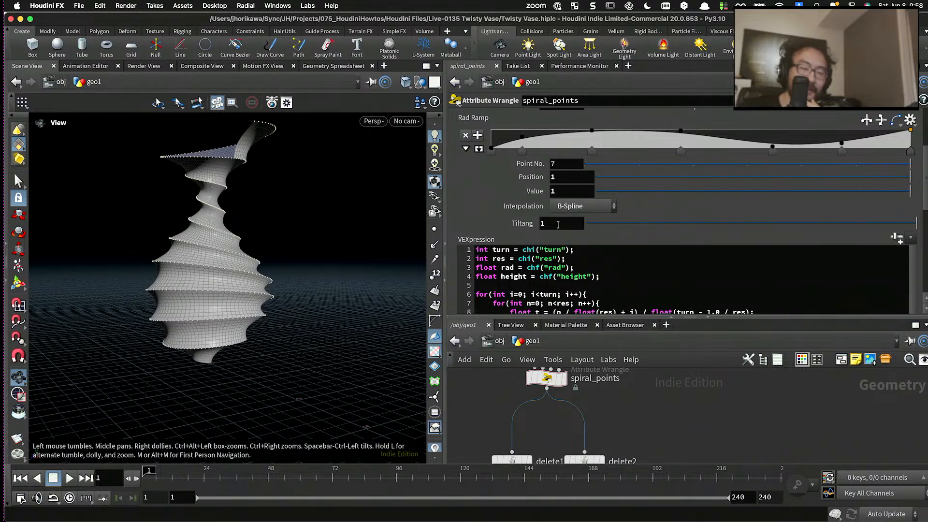
# - Try a Tiltang of 5.2, inspect the vase, and return Tiltang to 1
pyautogui.moveTo(559, 225); pyautogui.dragTo(564, 225, button='middle')
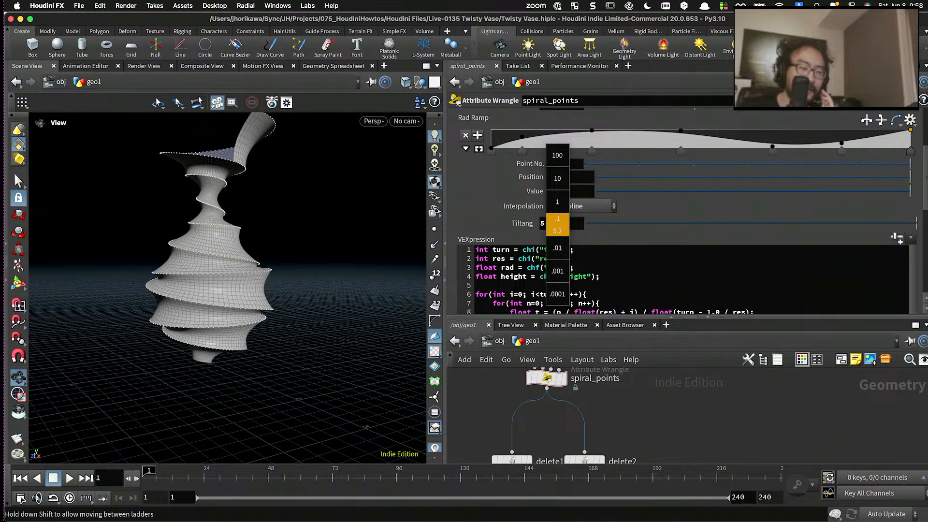
pyautogui.moveTo(332, 246); pyautogui.dragTo(201, 244)
pyautogui.moveTo(264, 243); pyautogui.dragTo(318, 265)
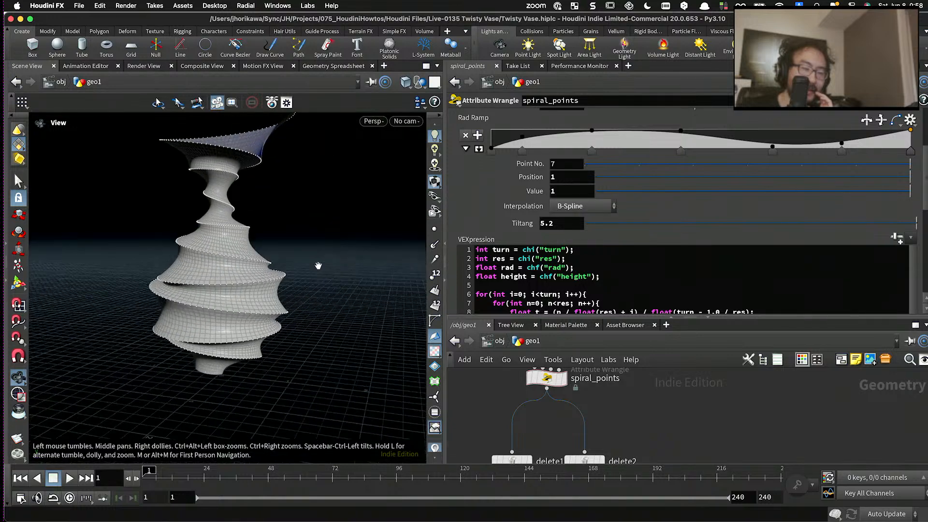
pyautogui.moveTo(725, 225); pyautogui.dragTo(918, 223)
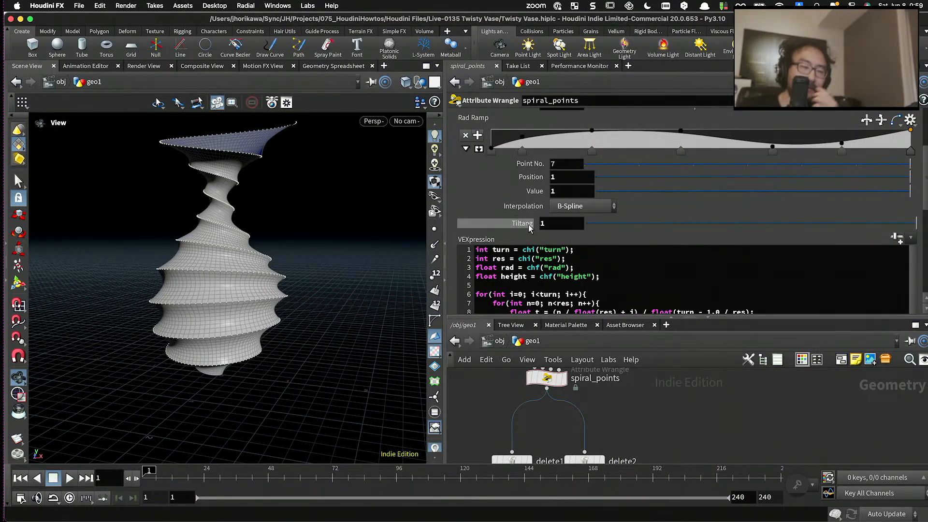
pyautogui.scroll(-5, 369, 218)
pyautogui.moveTo(369, 218); pyautogui.dragTo(417, 233)
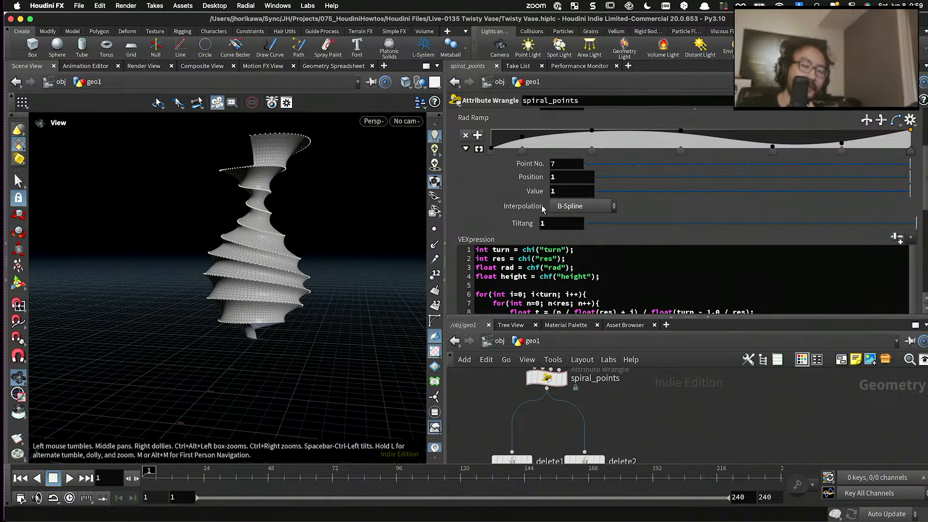
# - Sweep Tiltang back up to 1 and inspect the tilted vase up close and from above
pyautogui.moveTo(629, 224); pyautogui.dragTo(926, 228)
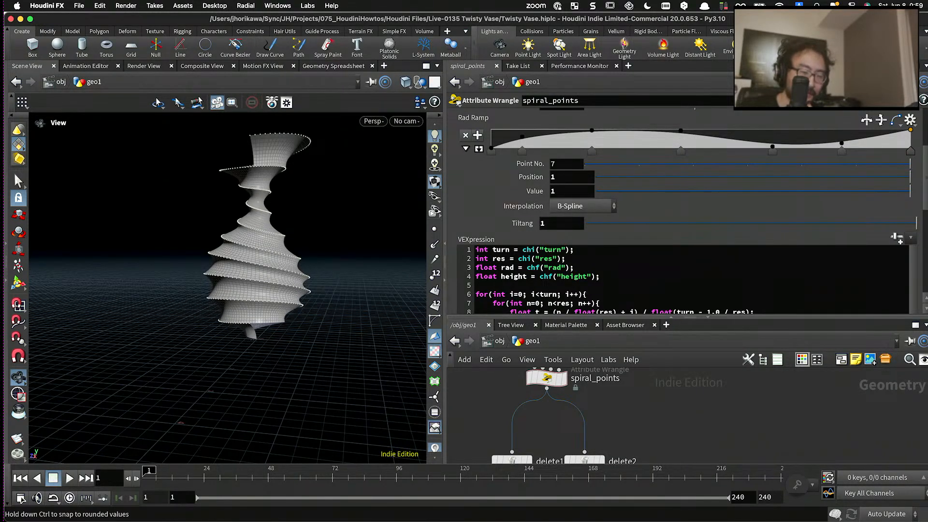
pyautogui.scroll(6, 321, 238)
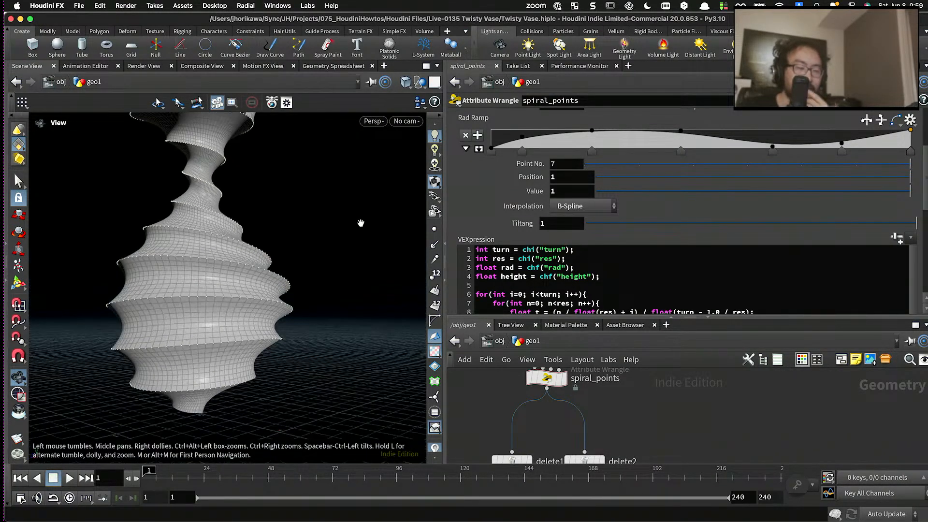
pyautogui.scroll(-3, 361, 223)
pyautogui.moveTo(283, 214); pyautogui.dragTo(331, 249)
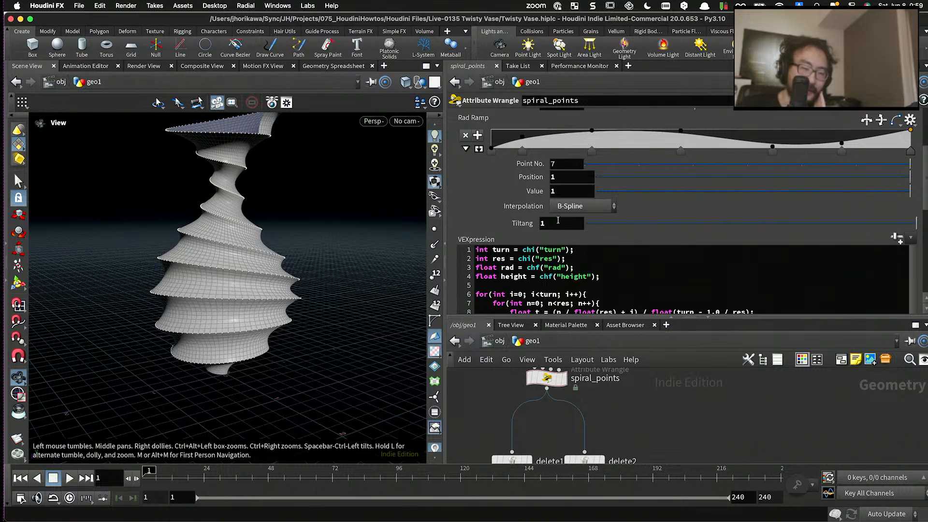
# - Start a new float line below the tiltang declaration and replace radians(10) in the rotate call with the tiltang variable
pyautogui.scroll(-10, 558, 220)
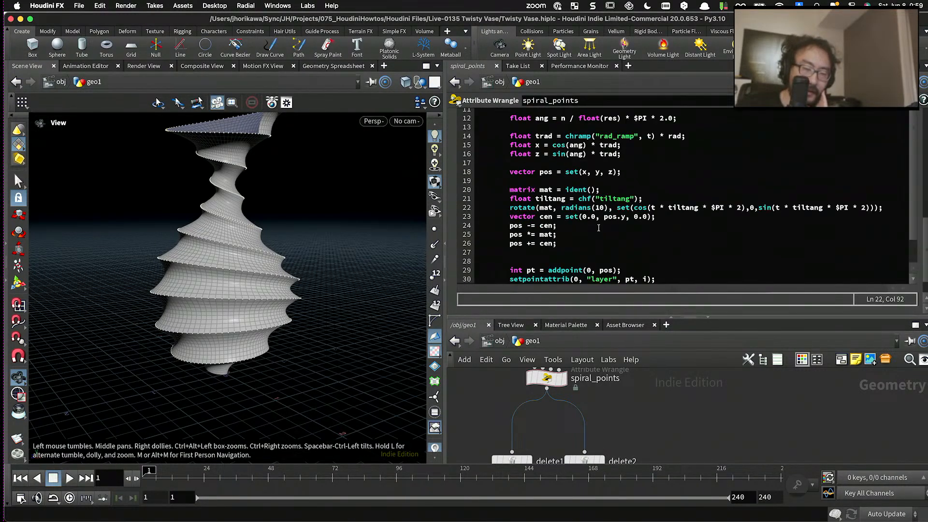
pyautogui.scroll(-2, 598, 227)
pyautogui.click(604, 213)
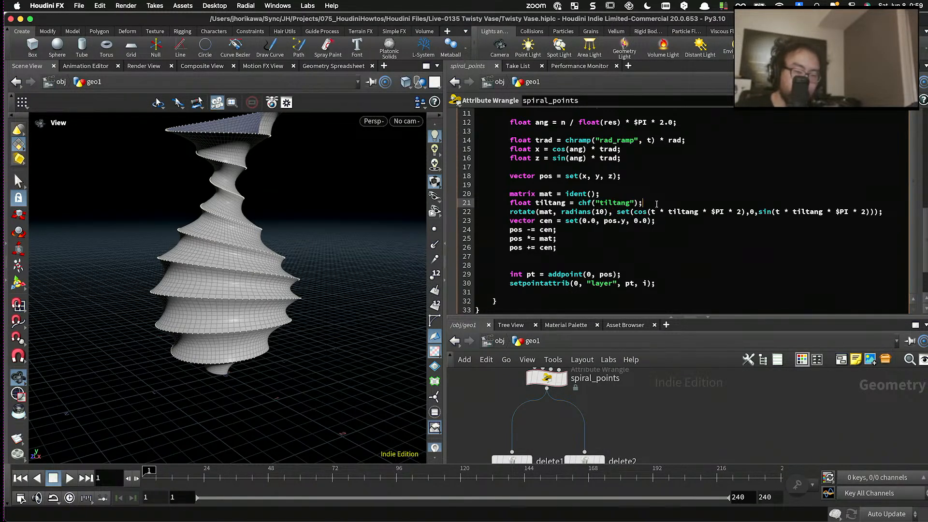
pyautogui.press('Return')
pyautogui.write('float')
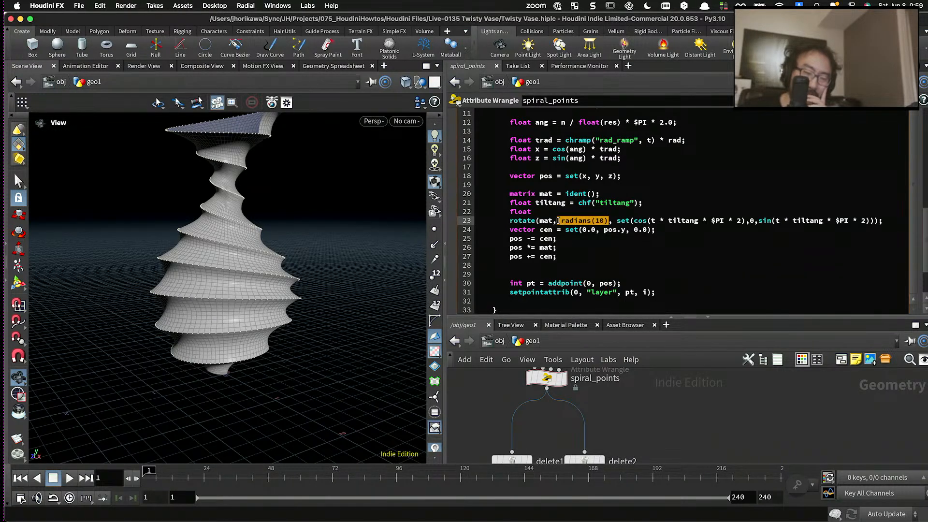
pyautogui.moveTo(684, 221); pyautogui.dragTo(711, 221)
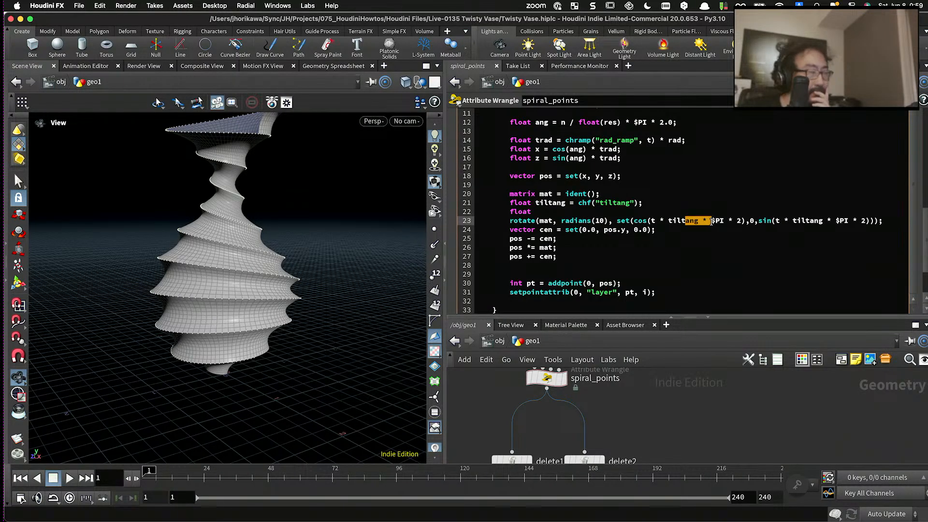
pyautogui.tripleClick(682, 221)
pyautogui.click(683, 221)
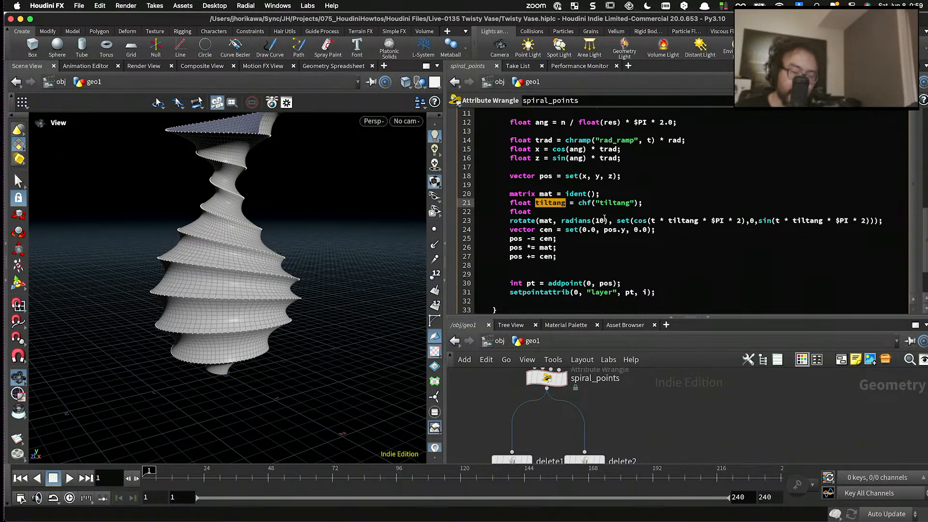
pyautogui.moveTo(608, 220); pyautogui.dragTo(566, 220)
pyautogui.write('* radians(60)')
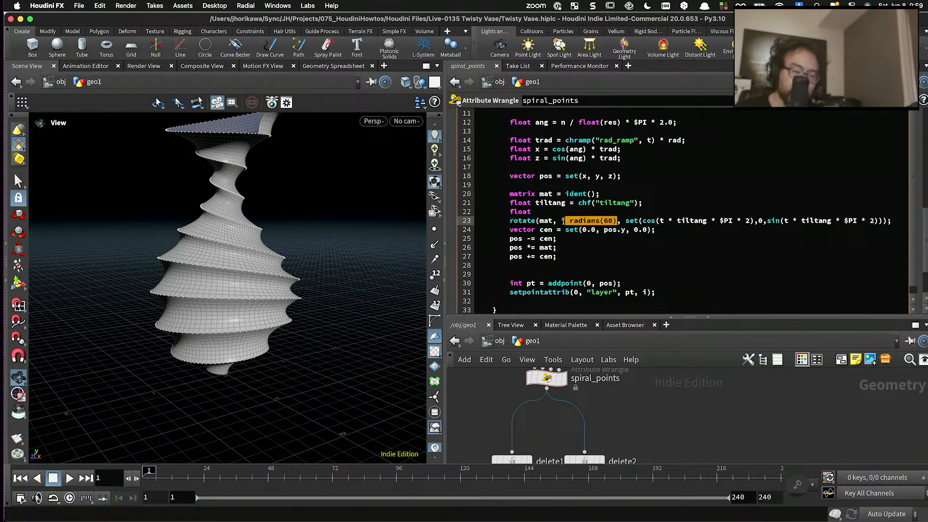
pyautogui.write('tiltang')
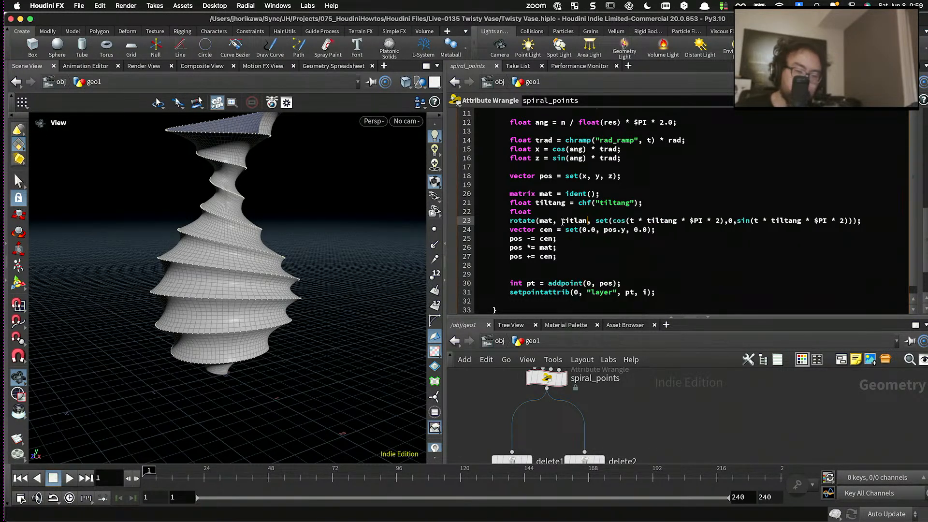
pyautogui.write('iltaxis =')
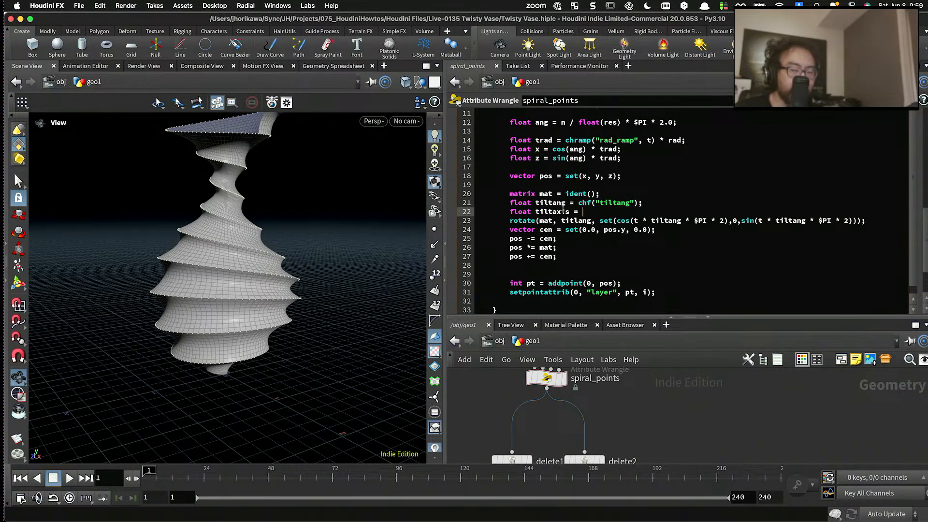
pyautogui.write(' chf("til')
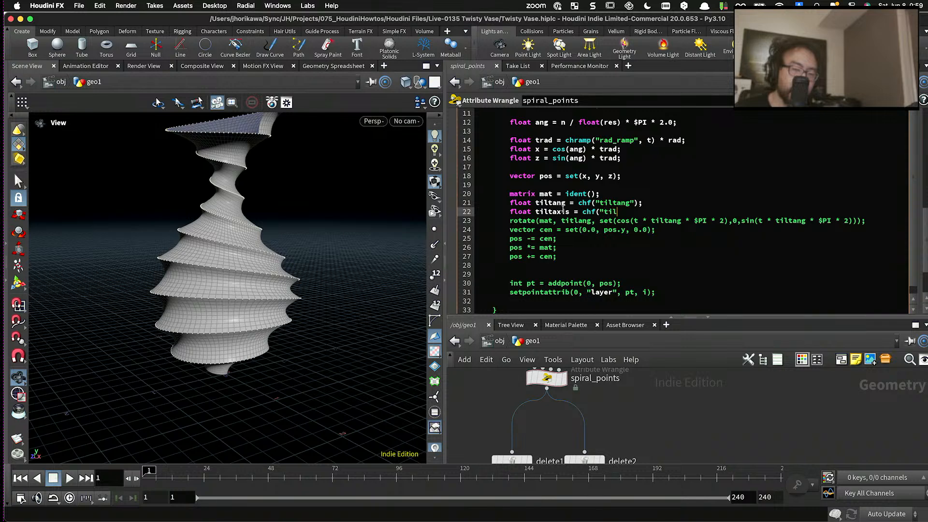
pyautogui.write('taxis");')
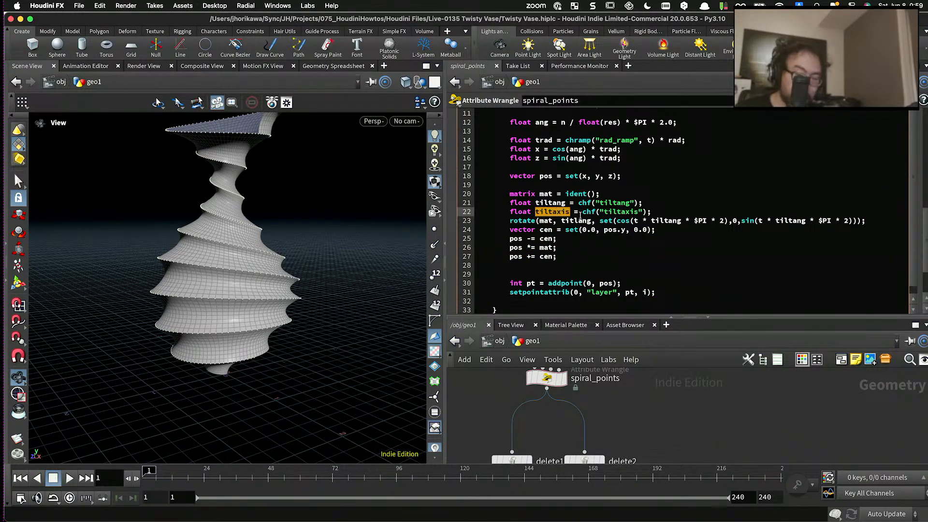
# - Declare float tiltaxis = chf("tiltaxis") and substitute tiltaxis for tiltang in the cos and sin terms of the rotate axis
pyautogui.doubleClick(665, 221)
pyautogui.write('tiltaxis')
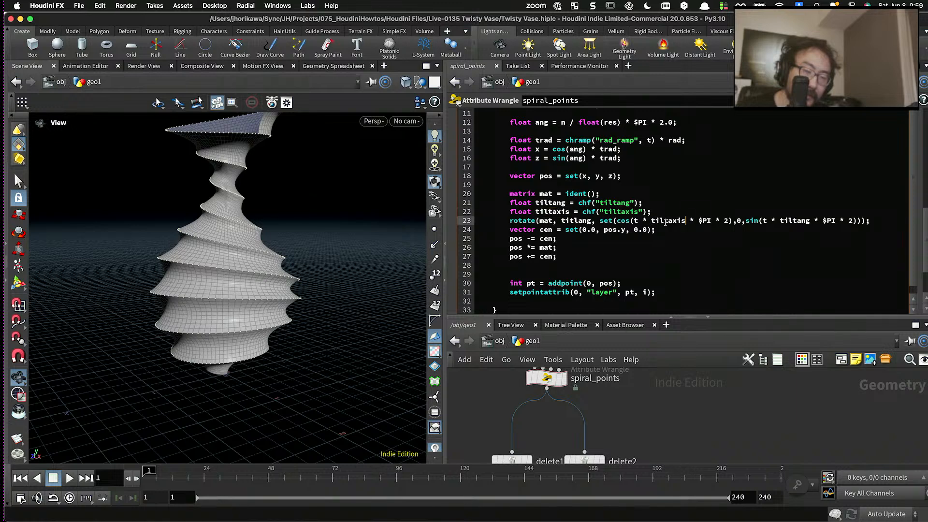
pyautogui.click(752, 370)
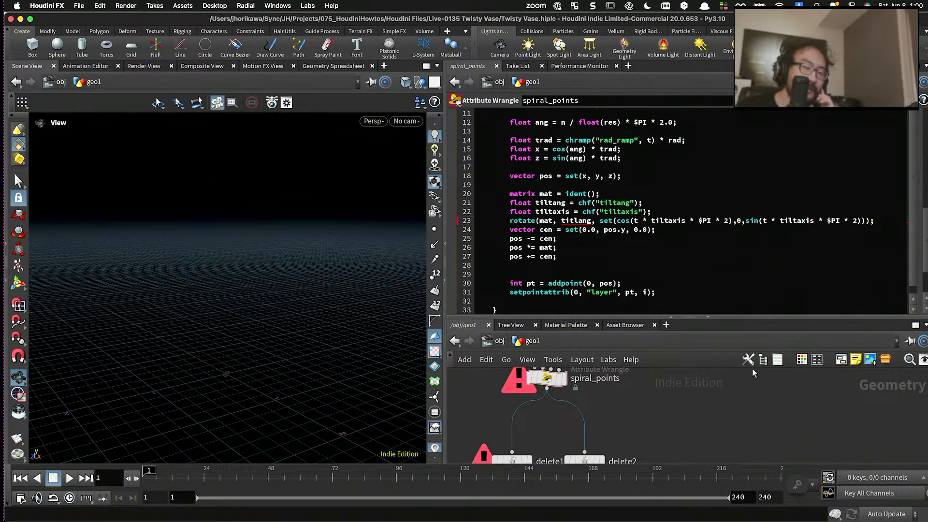
# - Correct the misspelled angle argument in the rotate call to tiltang and apply the code
pyautogui.click(571, 221)
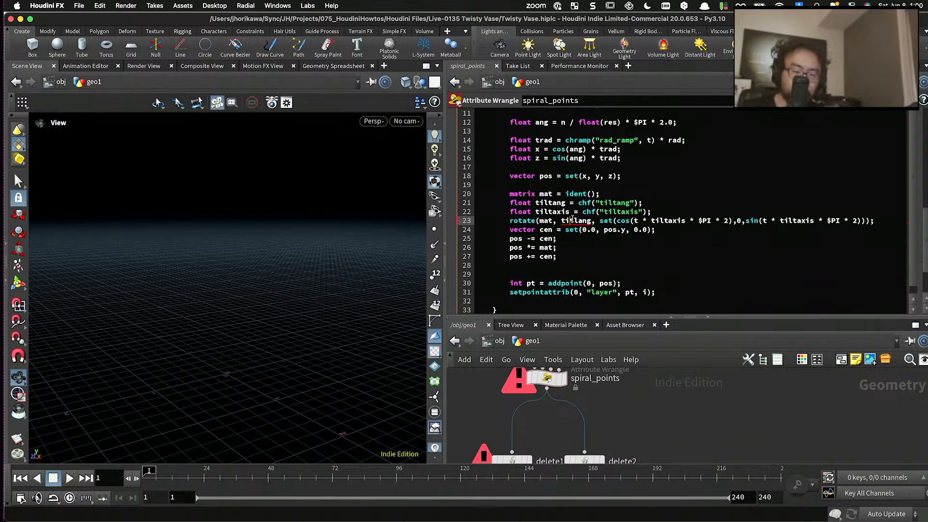
pyautogui.press('BackSpace')
pyautogui.press('BackSpace')
pyautogui.write('lt')
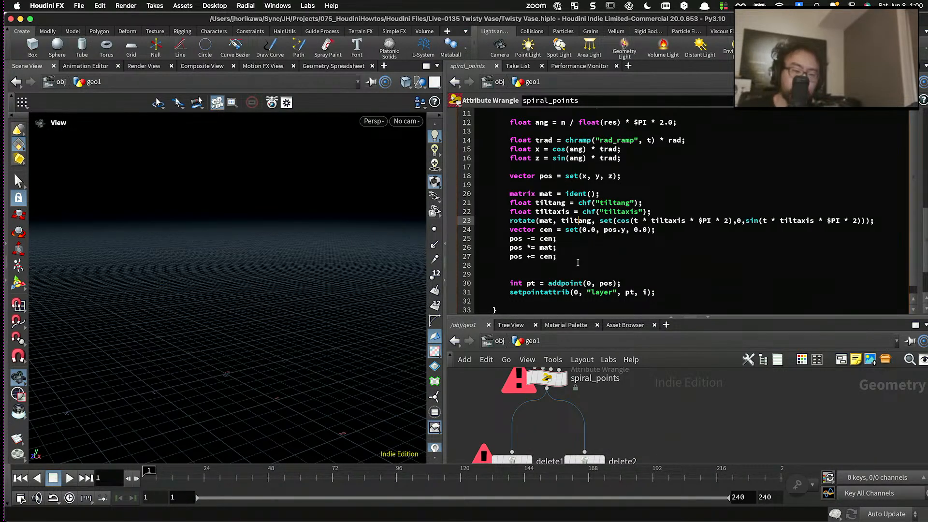
pyautogui.click(634, 403)
# - Create the wrangle's Tiltaxis parameter from the code, then set Tiltang to about 0.34 and Tiltaxis to 1
pyautogui.scroll(10, 748, 215)
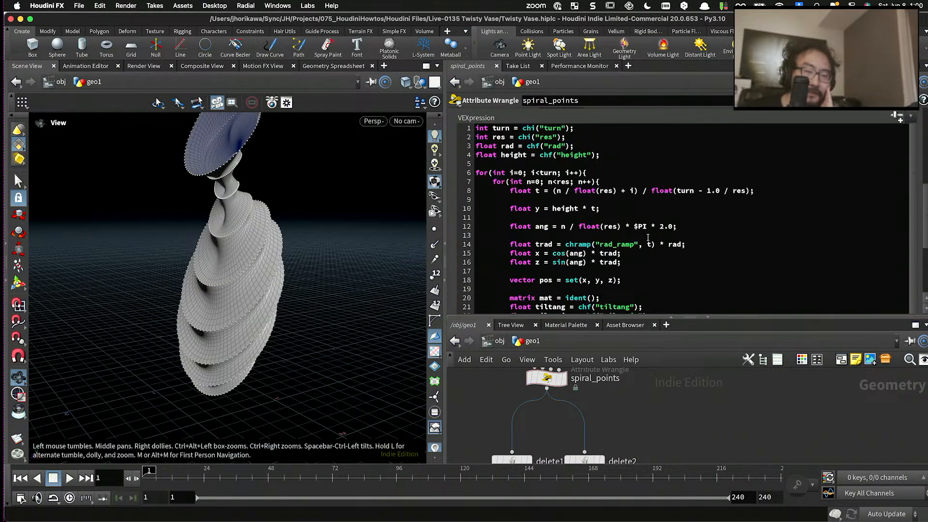
pyautogui.scroll(3, 883, 261)
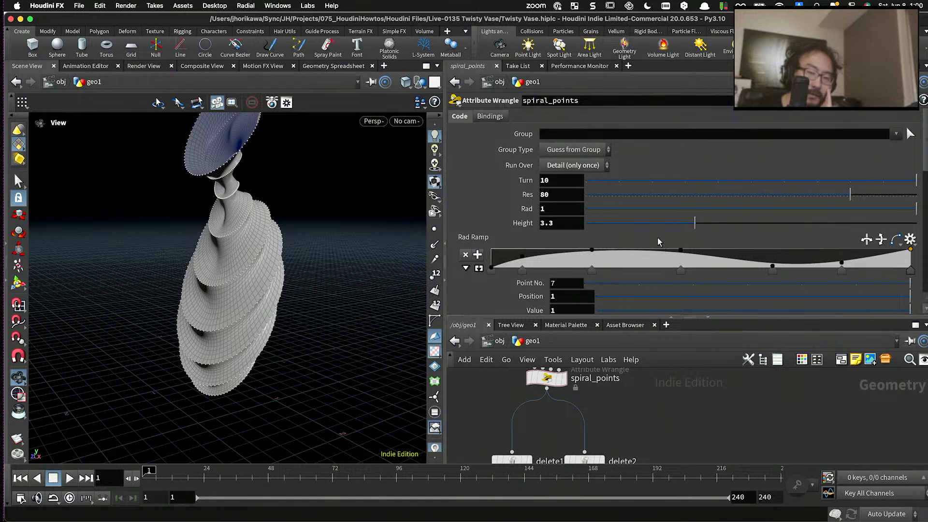
pyautogui.scroll(-3, 659, 241)
pyautogui.moveTo(599, 268); pyautogui.dragTo(695, 275)
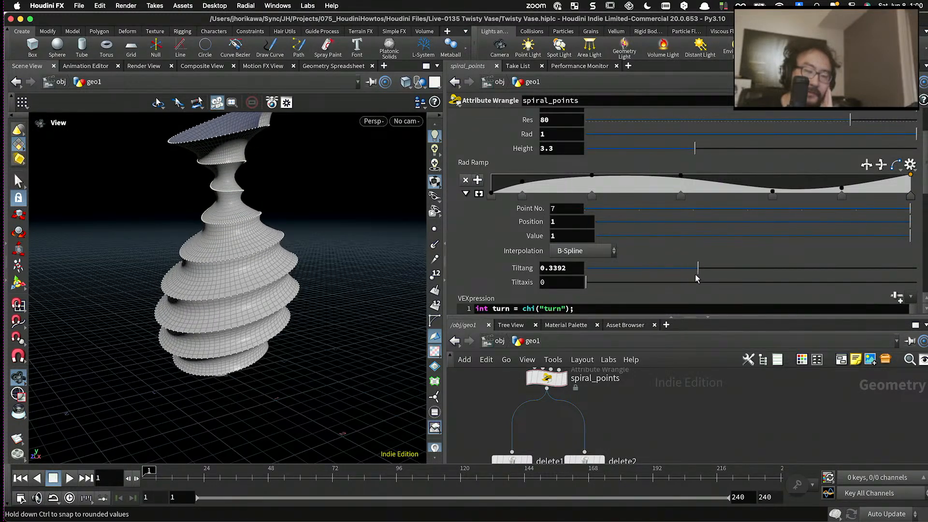
pyautogui.moveTo(598, 285); pyautogui.dragTo(921, 283)
# - Inspect the vase from a lower side angle and reduce Tiltang to about 0.29
pyautogui.moveTo(174, 285); pyautogui.dragTo(412, 261)
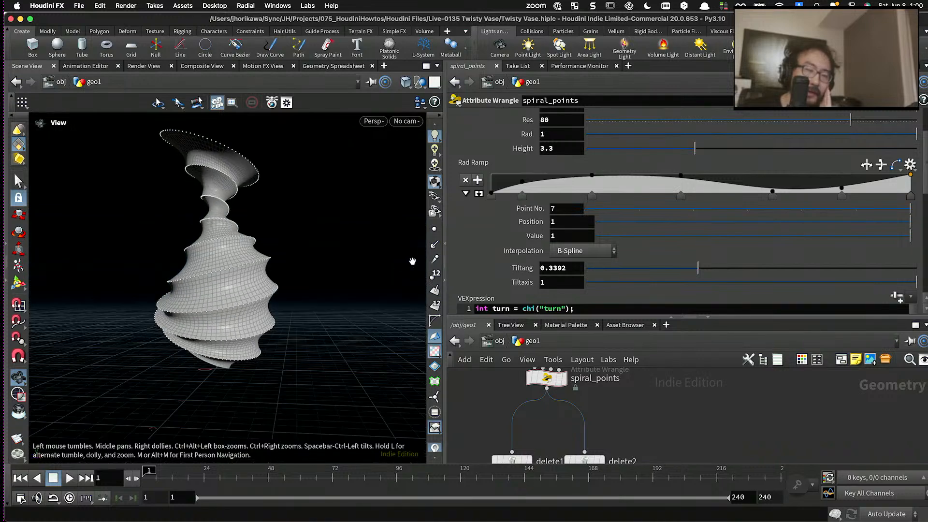
pyautogui.moveTo(212, 269); pyautogui.dragTo(193, 275)
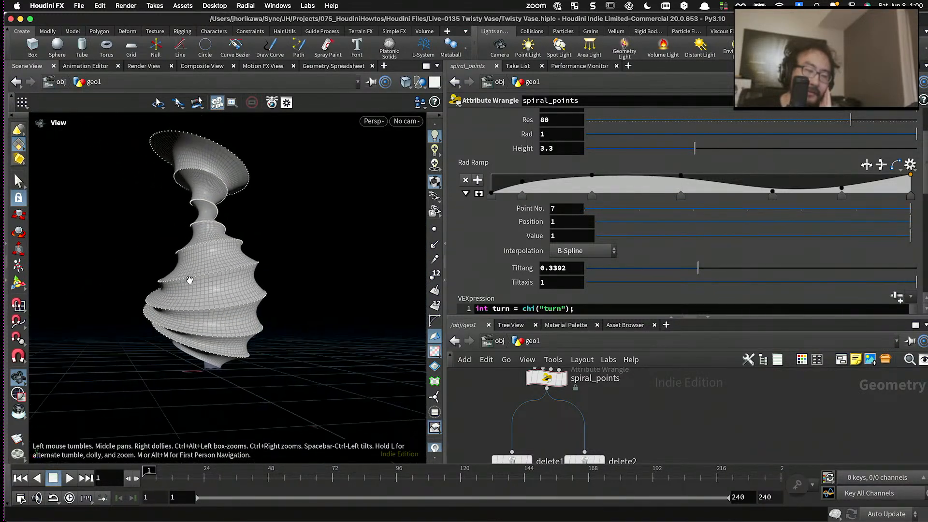
pyautogui.moveTo(698, 268); pyautogui.dragTo(675, 269)
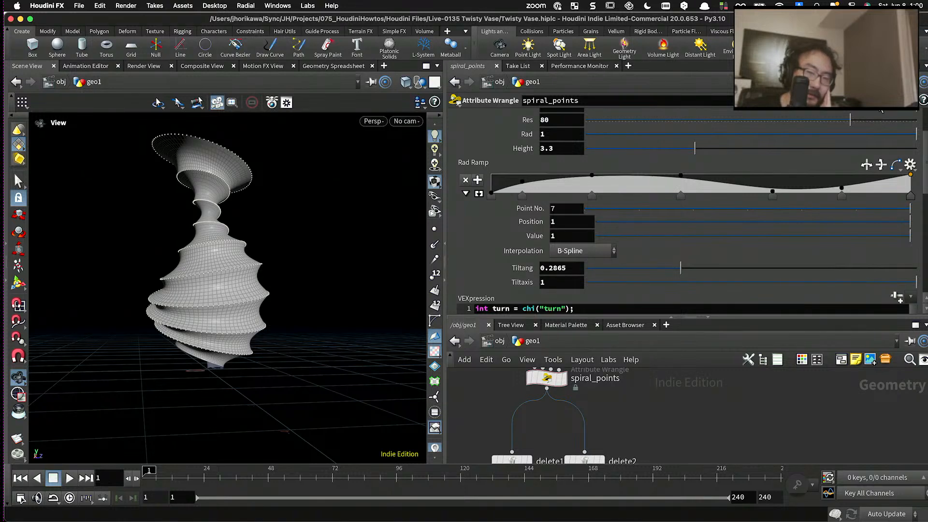
# - Set the Tiltaxis parameter's range to 0 to 10 in the wrangle's parameter interface
pyautogui.click(912, 101)
pyautogui.click(764, 116)
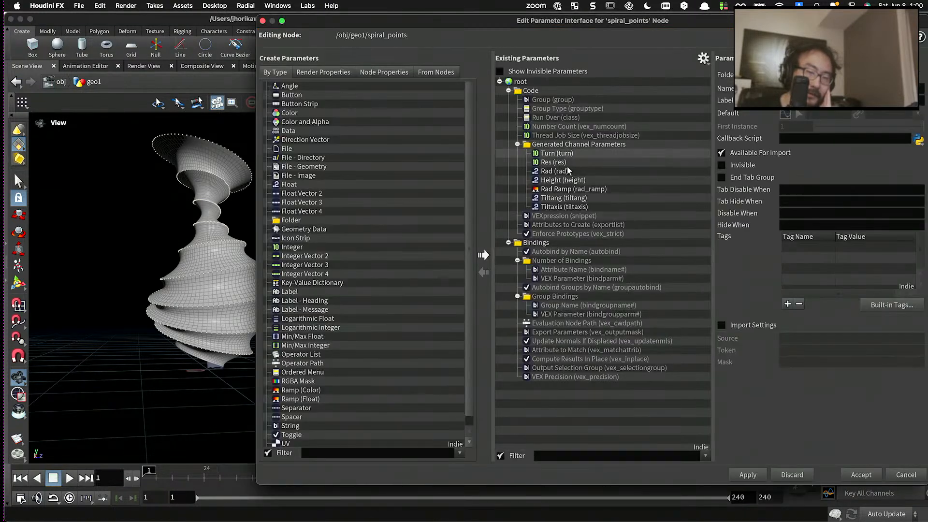
pyautogui.click(574, 208)
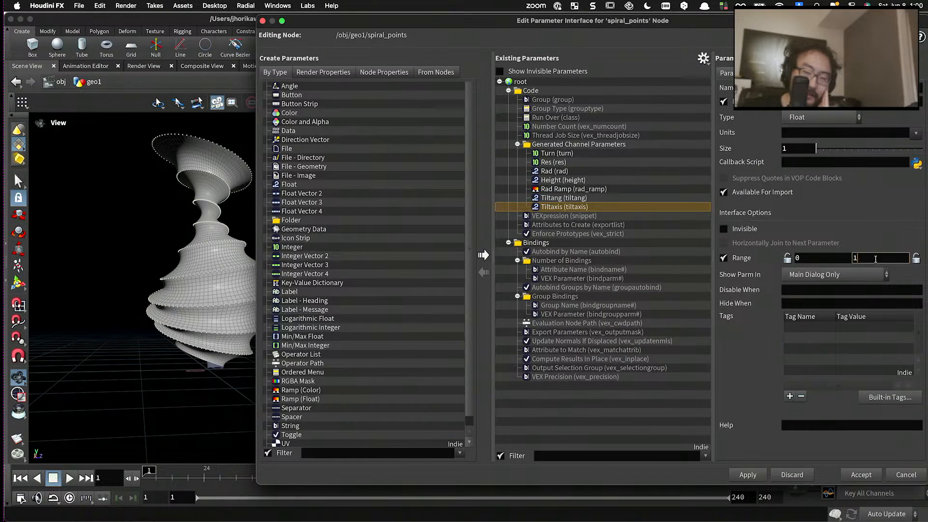
pyautogui.click(748, 475)
pyautogui.click(853, 475)
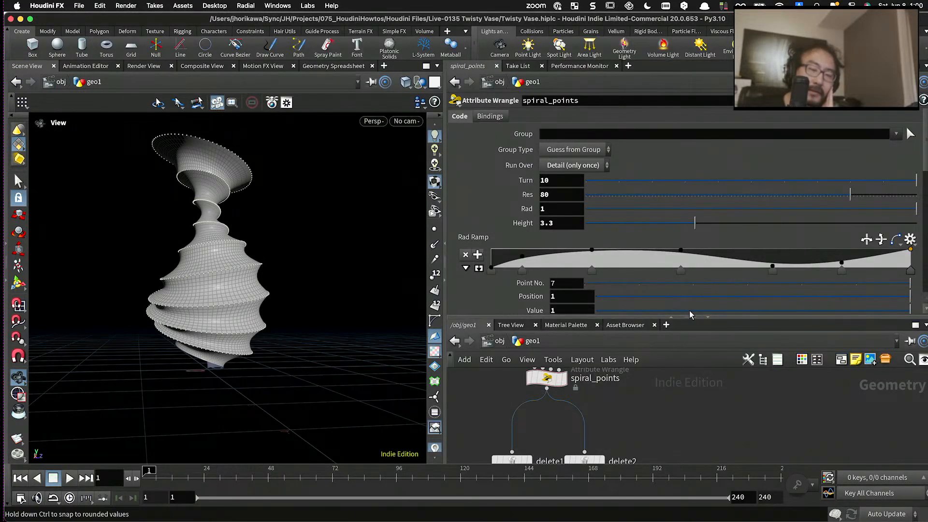
# - Try Tiltaxis at about 3.4 and 0.15, then bring it to about -0.95
pyautogui.scroll(-5, 637, 312)
pyautogui.moveTo(627, 221); pyautogui.dragTo(698, 227)
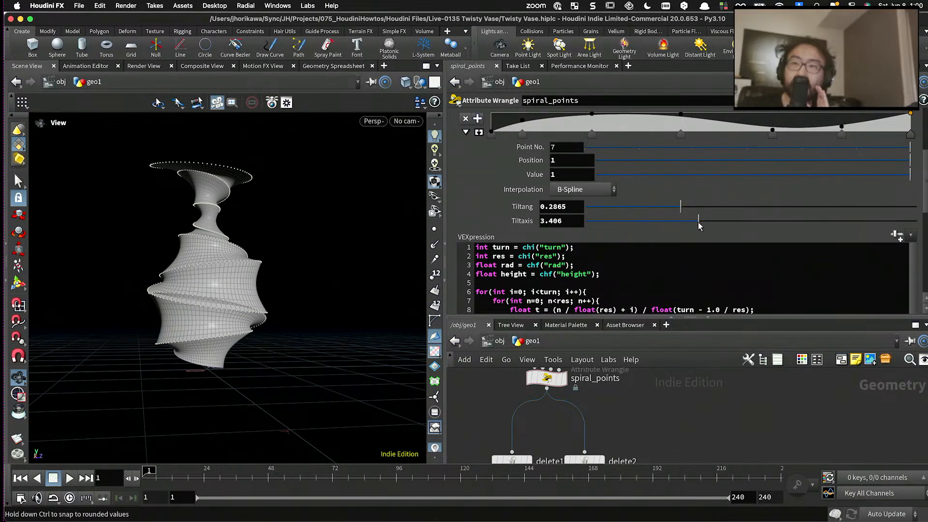
pyautogui.moveTo(699, 226); pyautogui.dragTo(591, 221)
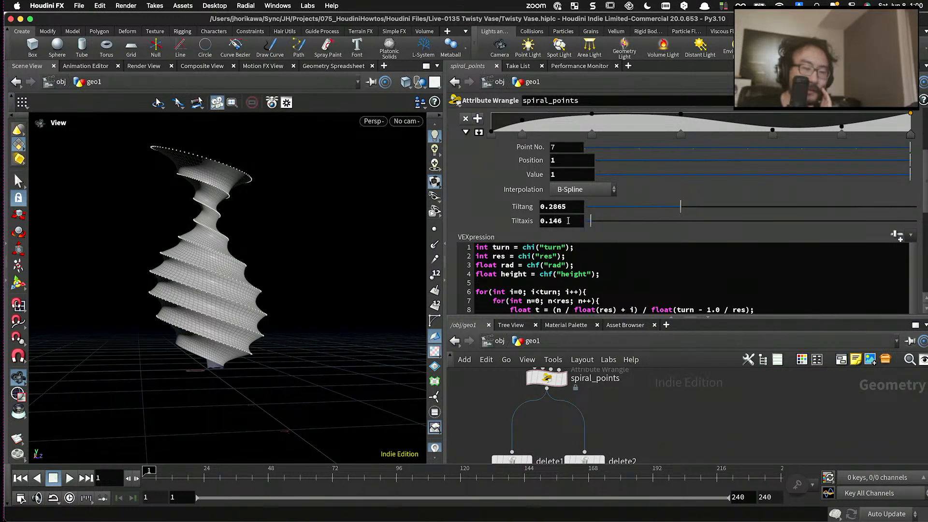
pyautogui.moveTo(568, 220); pyautogui.dragTo(662, 226, button='middle')
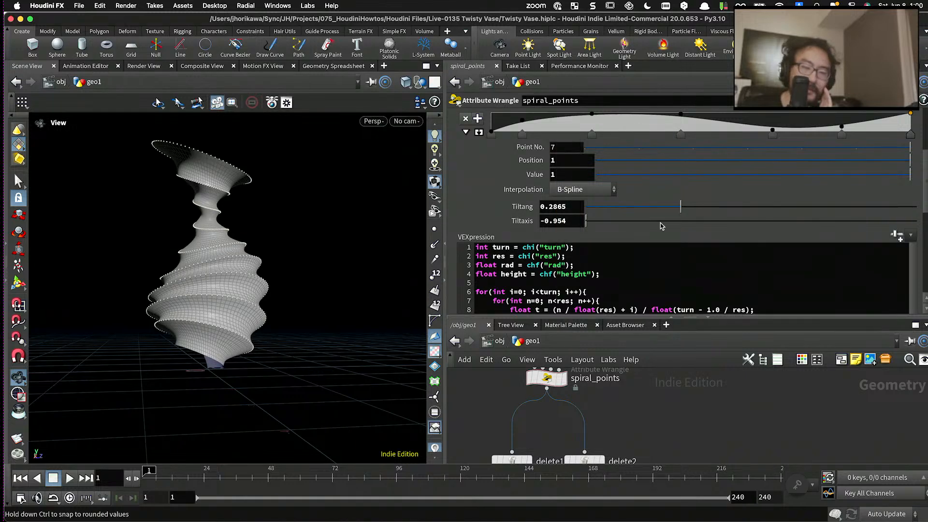
# - Extend the Tiltaxis parameter's range to -10 to 10 in the wrangle's parameter interface
pyautogui.click(912, 100)
pyautogui.click(876, 116)
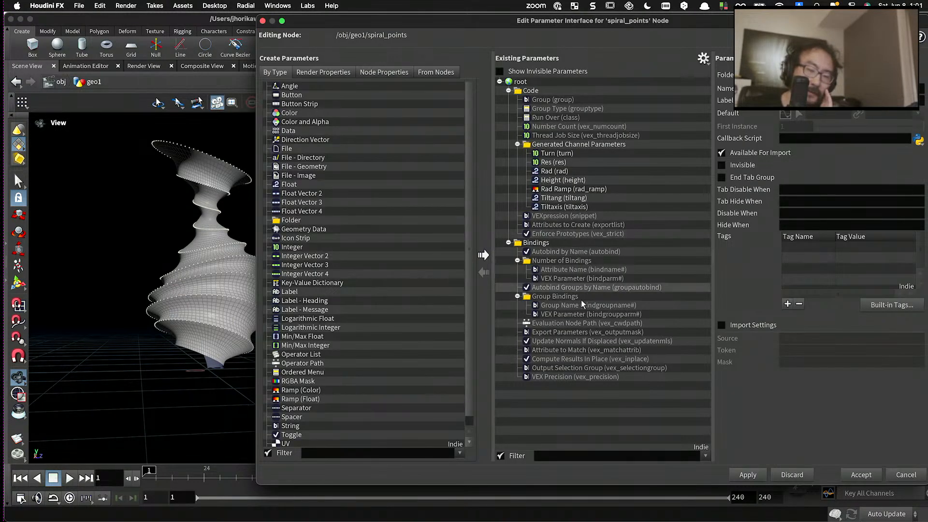
pyautogui.click(562, 207)
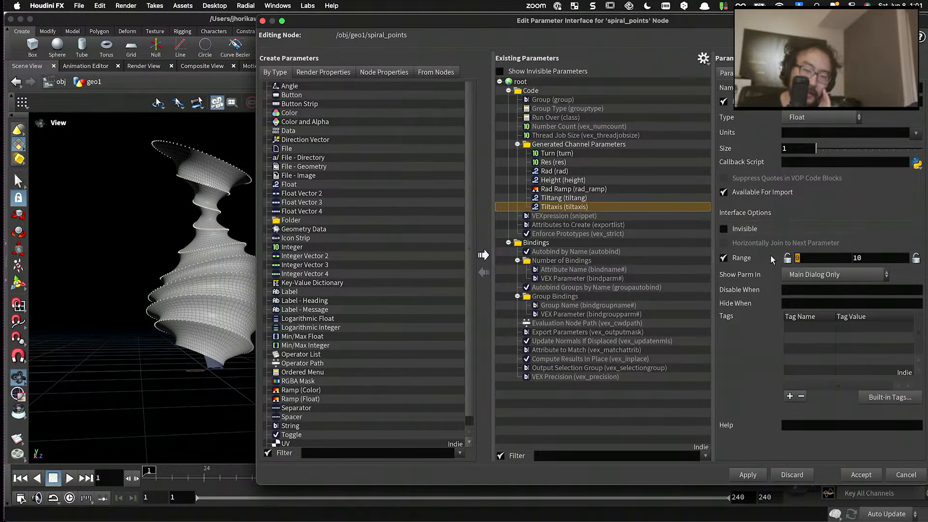
pyautogui.write('-10')
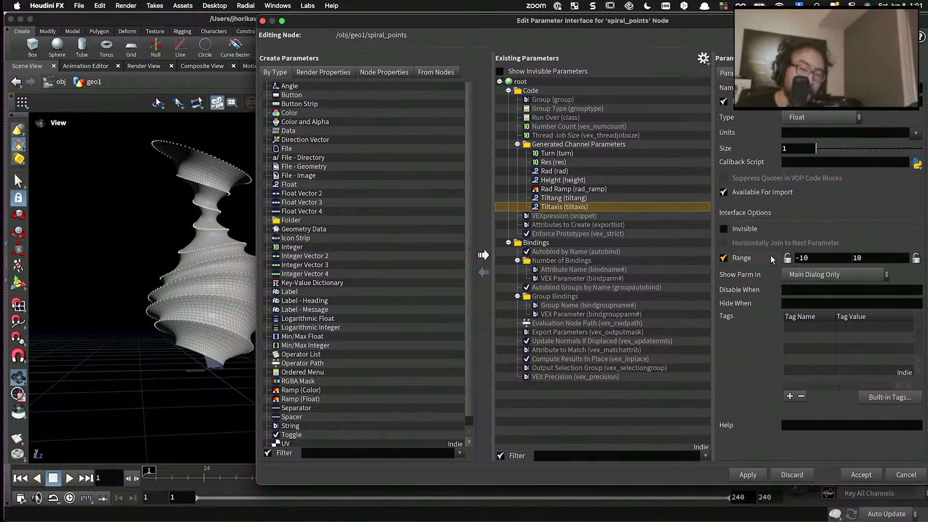
pyautogui.click(758, 474)
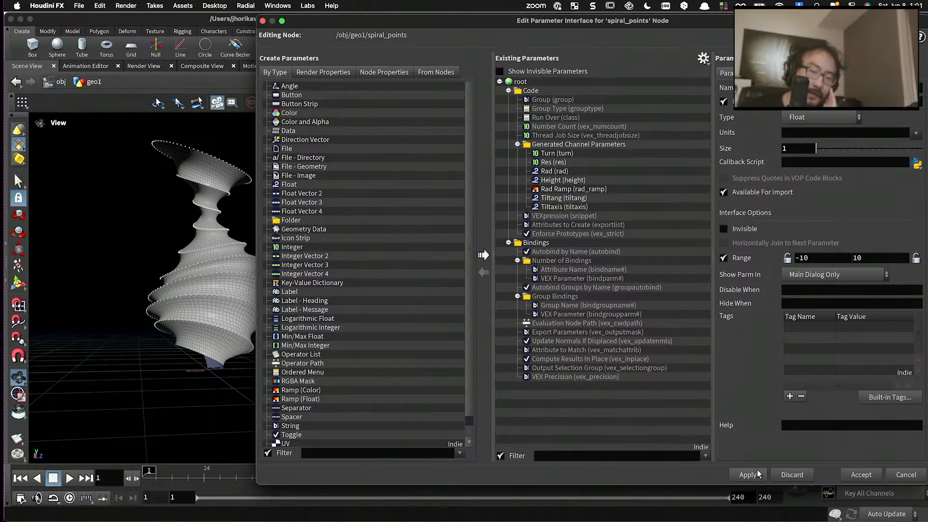
# - Lock the minimum of Tiltang's range at 0 and accept the parameter interface changes
pyautogui.click(580, 199)
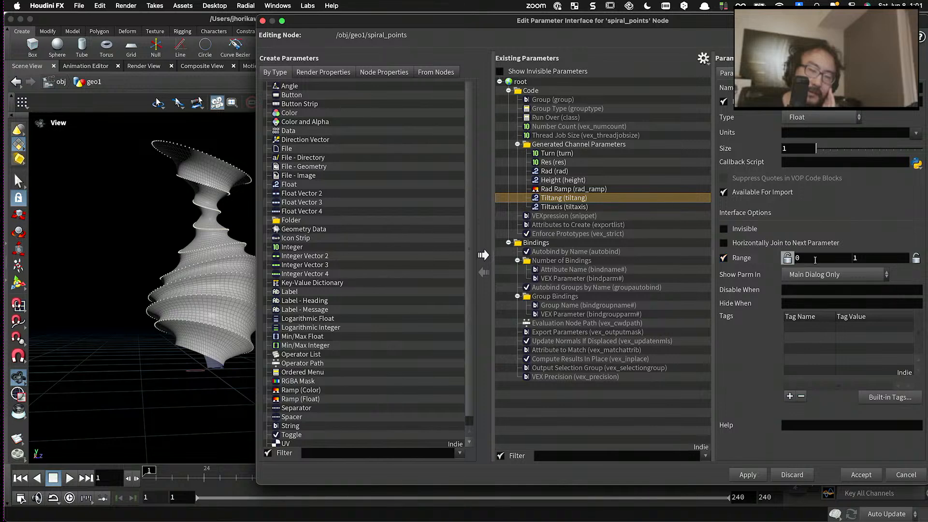
pyautogui.click(757, 476)
pyautogui.click(855, 475)
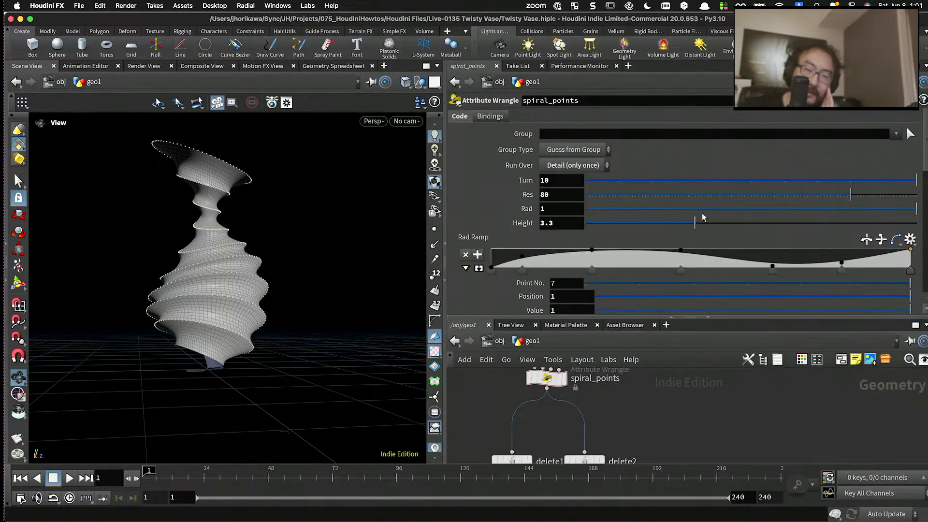
# - Set Tiltaxis to -1.35 on the spiral_points wrangle and inspect the vase's tilted folds
pyautogui.scroll(-4, 676, 289)
pyautogui.scroll(-2, 676, 289)
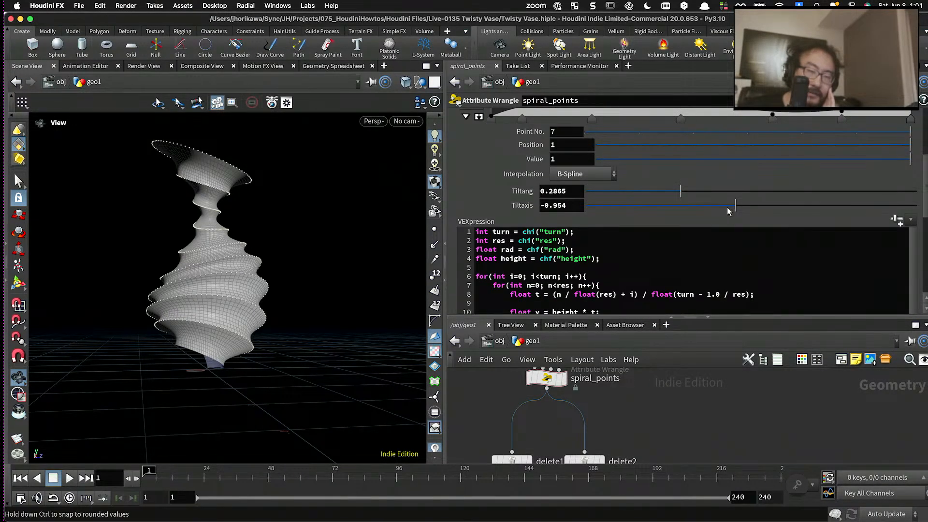
pyautogui.moveTo(733, 207)
pyautogui.mouseDown()
pyautogui.moveTo(699, 207)
pyautogui.moveTo(764, 207)
pyautogui.moveTo(669, 207)
pyautogui.moveTo(765, 207)
pyautogui.moveTo(730, 210)
pyautogui.mouseUp()
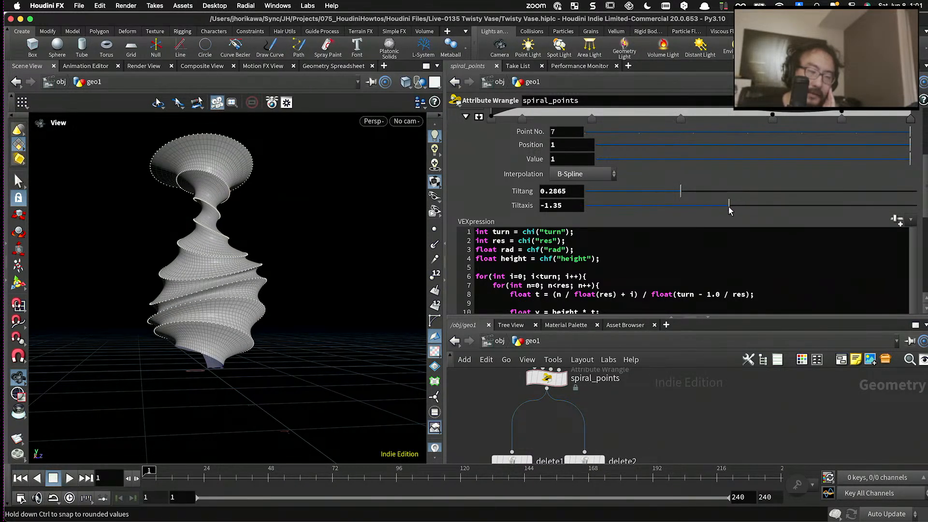
pyautogui.moveTo(290, 227); pyautogui.dragTo(203, 276)
pyautogui.moveTo(312, 281); pyautogui.dragTo(271, 268)
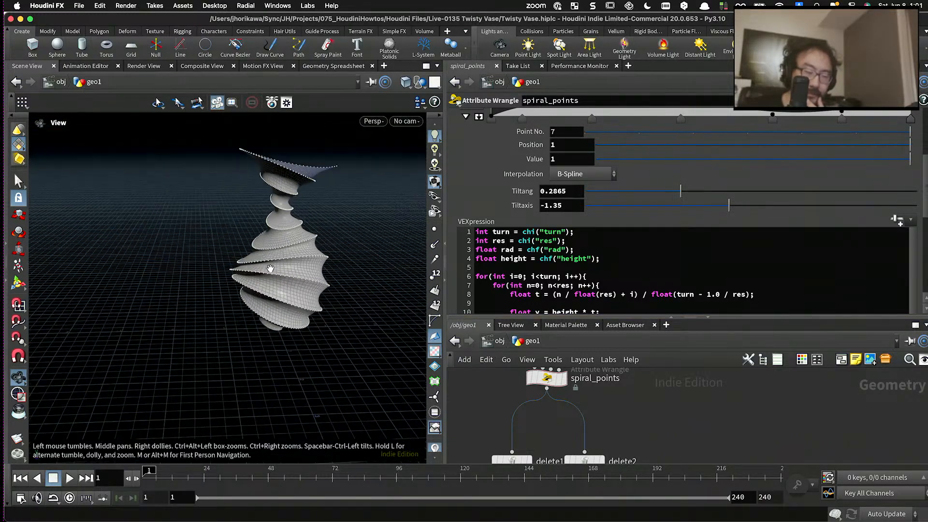
pyautogui.scroll(10, 273, 261)
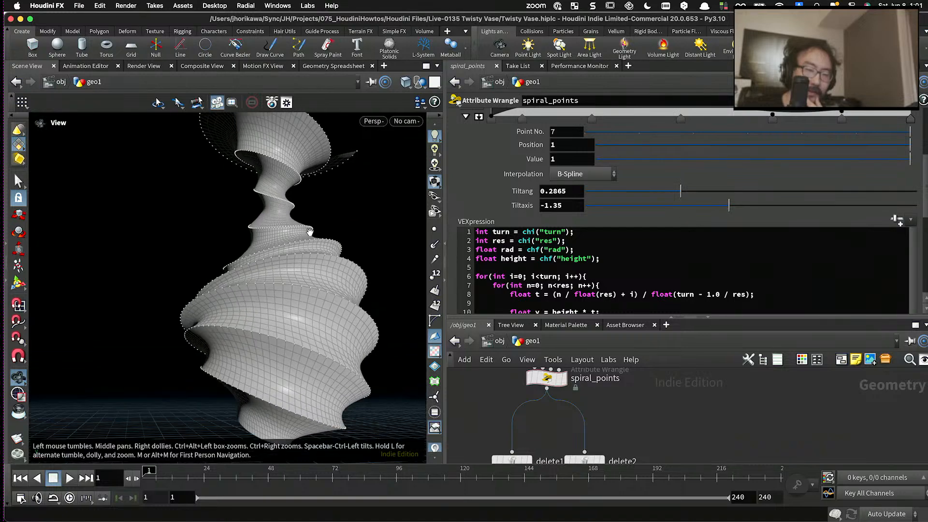
pyautogui.moveTo(297, 275); pyautogui.dragTo(284, 318)
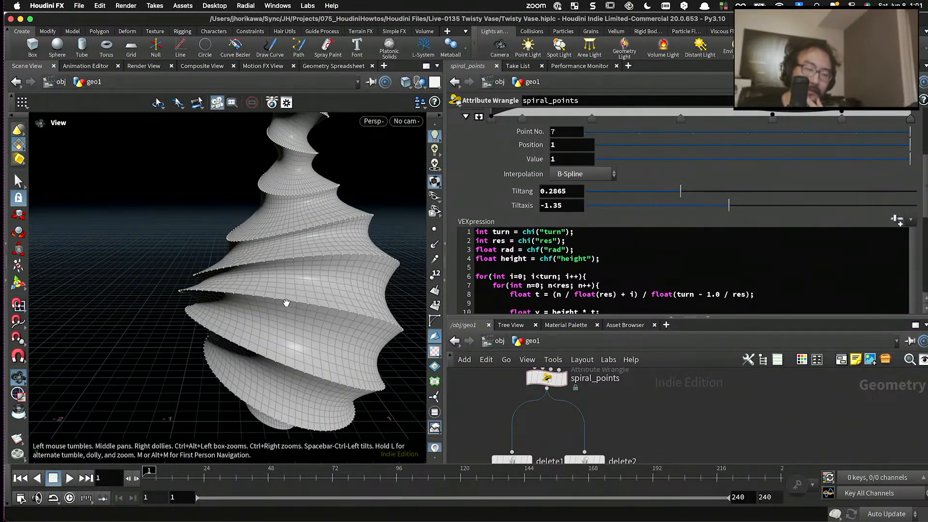
# - Enlarge the node network area and display the spiral curve from the CRV1 null
pyautogui.scroll(-4, 540, 307)
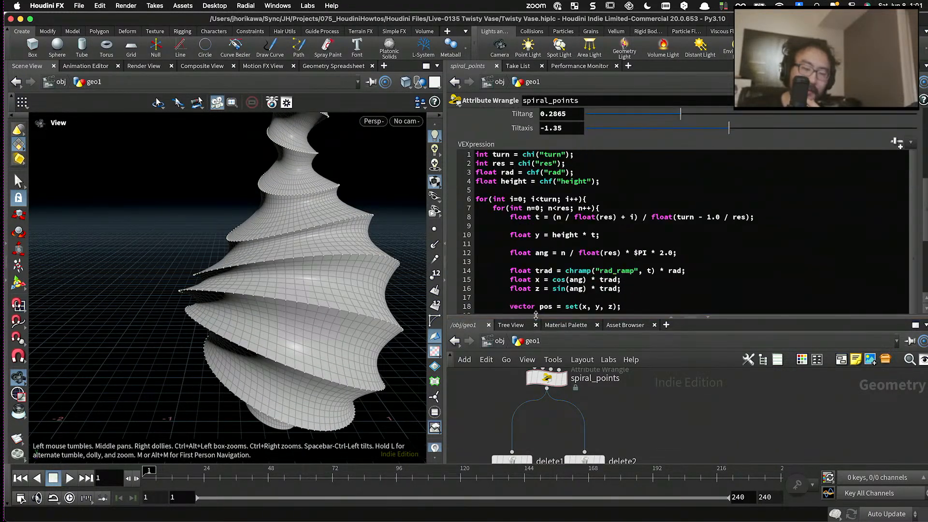
pyautogui.moveTo(536, 317); pyautogui.dragTo(547, 236)
pyautogui.scroll(-5, 545, 321)
pyautogui.scroll(3, 533, 370)
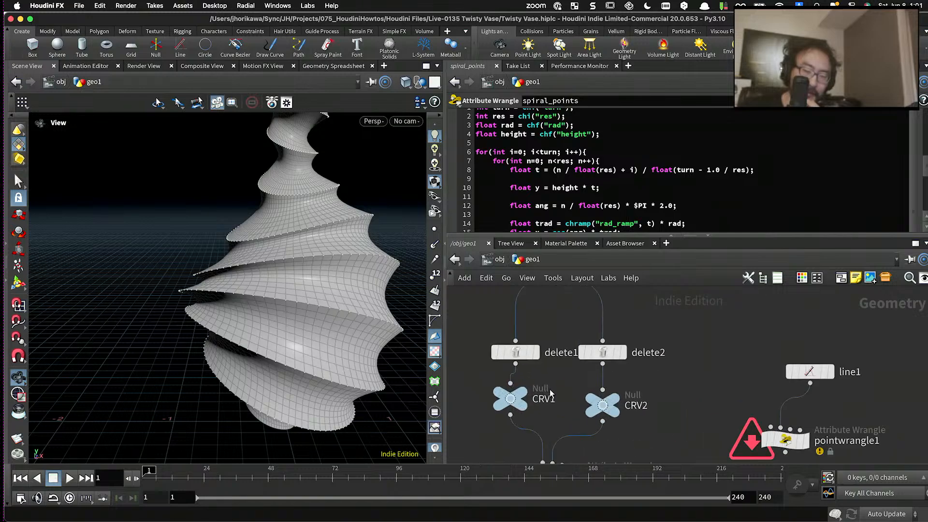
pyautogui.click(523, 399)
pyautogui.moveTo(311, 301); pyautogui.dragTo(402, 303)
pyautogui.moveTo(331, 292); pyautogui.dragTo(304, 314)
# - Select the connection wrangle and display its connecting lines, followed by the skin1 surface
pyautogui.moveTo(612, 409)
pyautogui.scroll(-10, 612, 409)
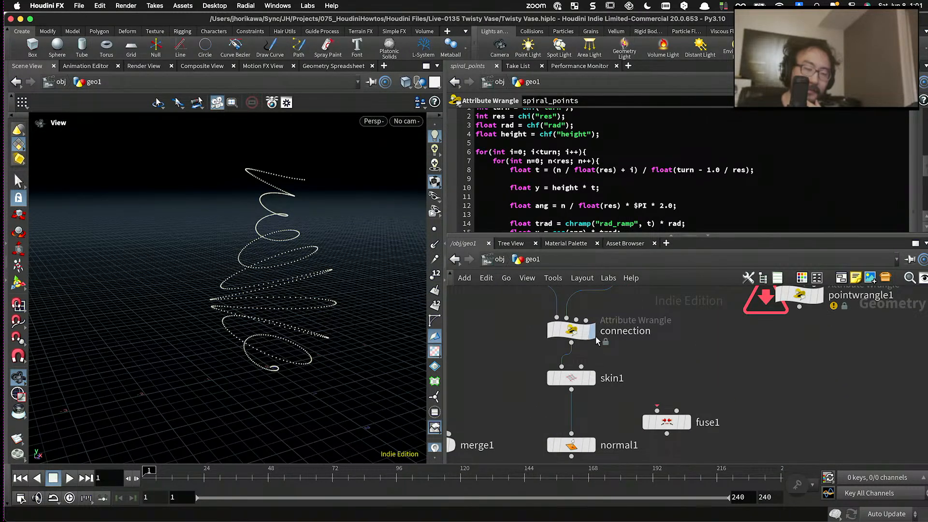
pyautogui.click(591, 330)
pyautogui.click(554, 335)
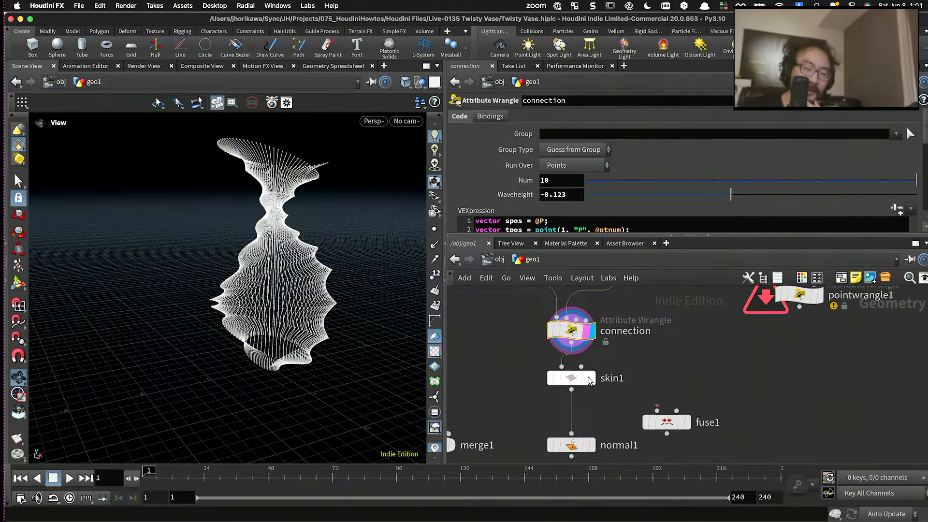
pyautogui.click(590, 378)
# - Examine the direction of the curved strips between the spiral edges of the skinned vase up close
pyautogui.scroll(10, 199, 287)
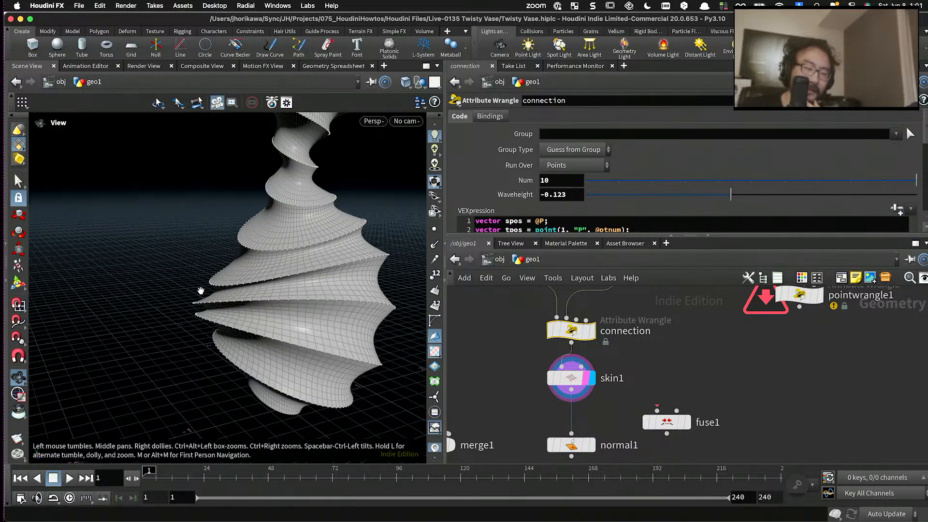
pyautogui.scroll(3, 200, 286)
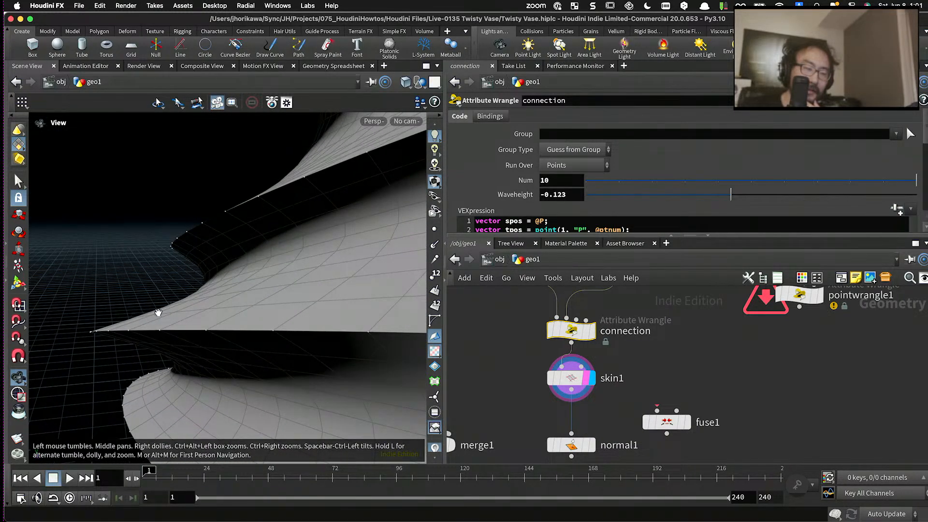
pyautogui.moveTo(210, 274); pyautogui.dragTo(202, 253)
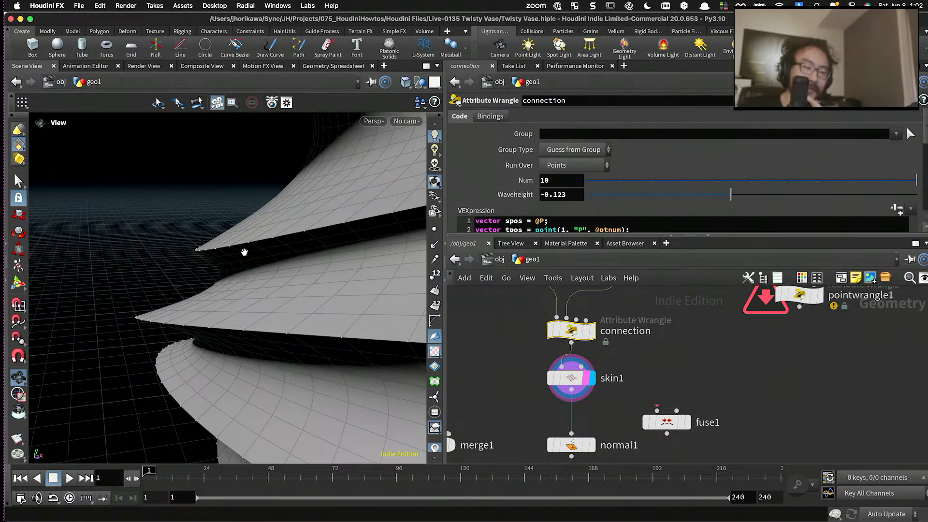
pyautogui.moveTo(306, 244); pyautogui.dragTo(134, 259)
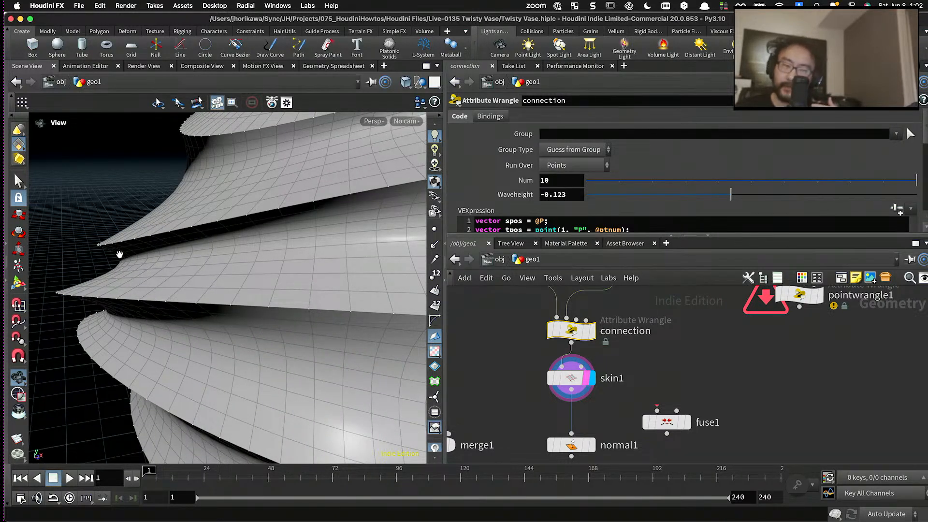
pyautogui.scroll(-5, 209, 242)
pyautogui.scroll(10, 150, 250)
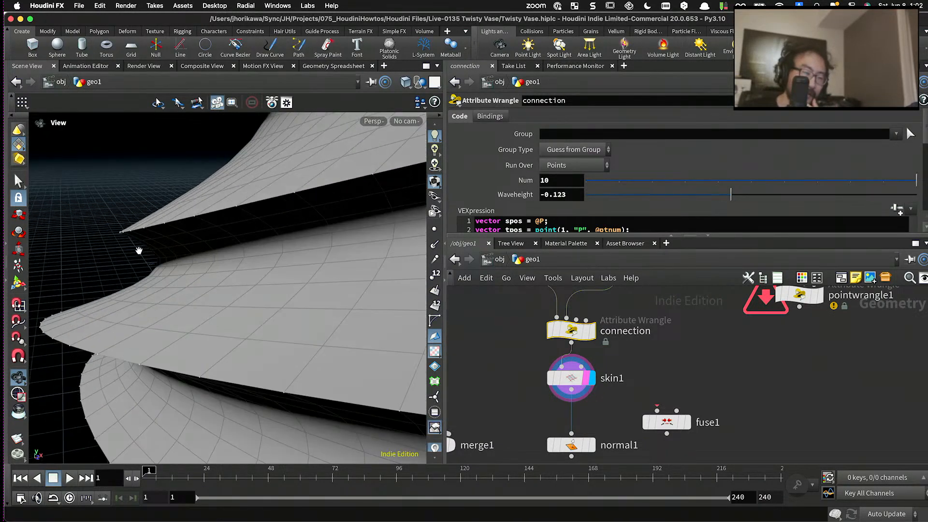
pyautogui.moveTo(139, 250); pyautogui.dragTo(115, 253)
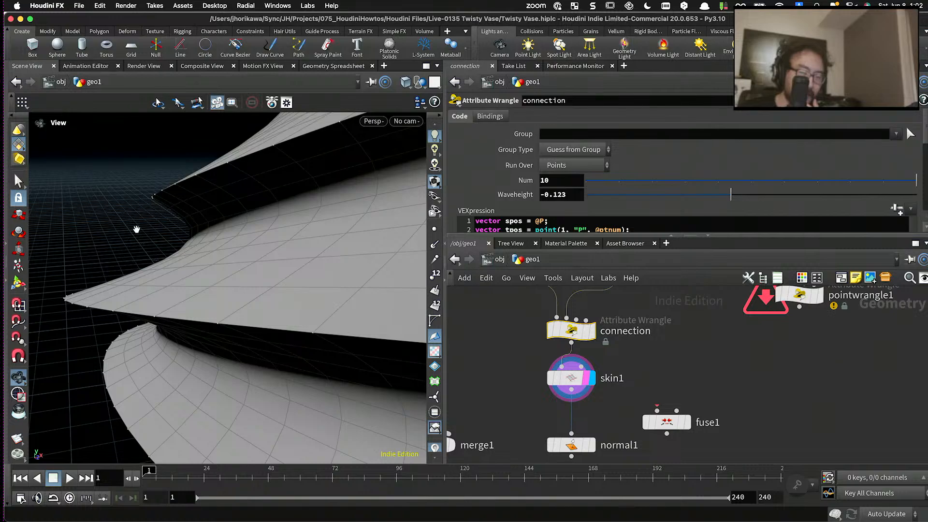
pyautogui.moveTo(136, 230); pyautogui.dragTo(233, 268)
pyautogui.scroll(-3, 575, 389)
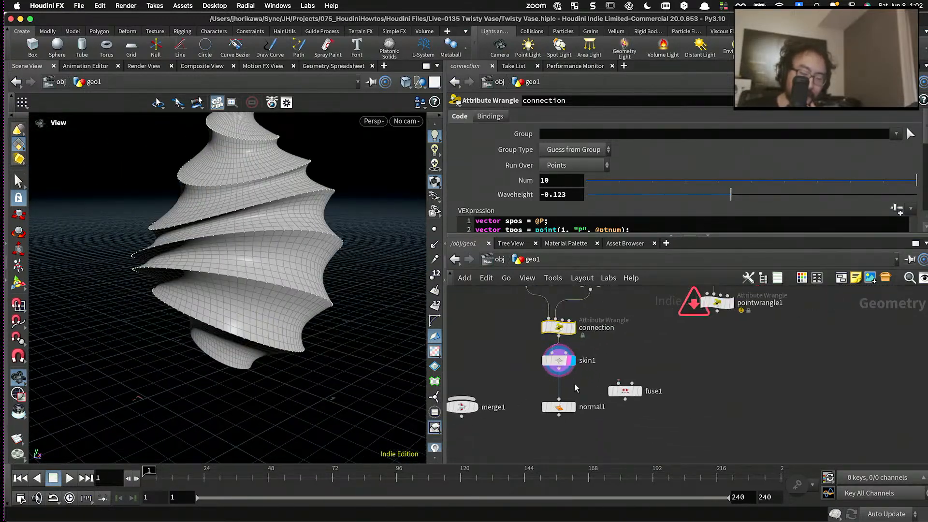
# - Open the connection wrangle's VEX code in a separate editor window
pyautogui.scroll(3, 575, 388)
pyautogui.moveTo(556, 352); pyautogui.dragTo(556, 369)
pyautogui.moveTo(606, 329); pyautogui.dragTo(603, 373, button='middle')
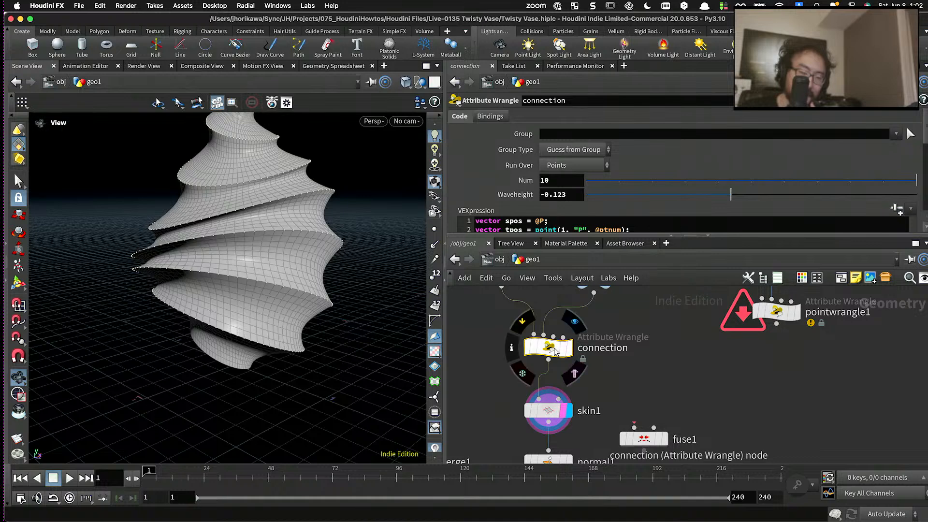
pyautogui.moveTo(570, 236); pyautogui.dragTo(569, 309)
pyautogui.click(568, 266)
pyautogui.scroll(-3, 568, 267)
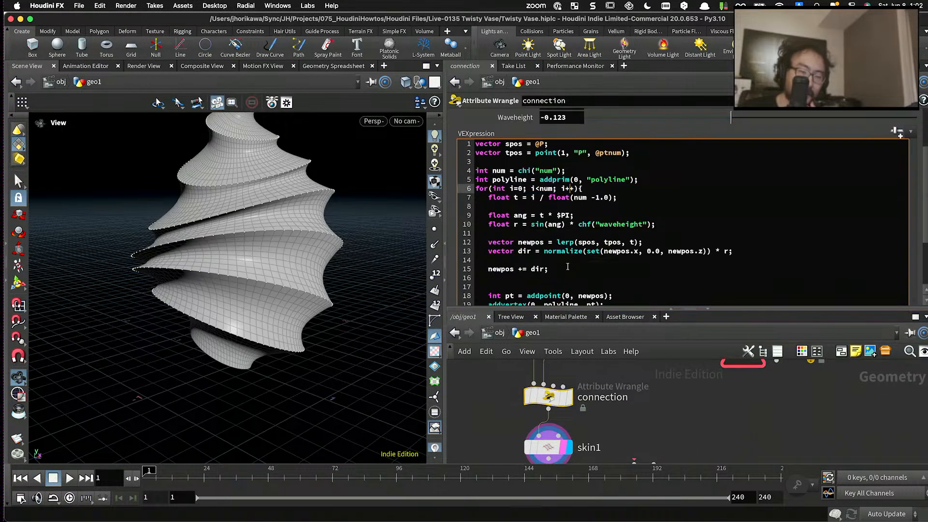
pyautogui.scroll(-2, 568, 266)
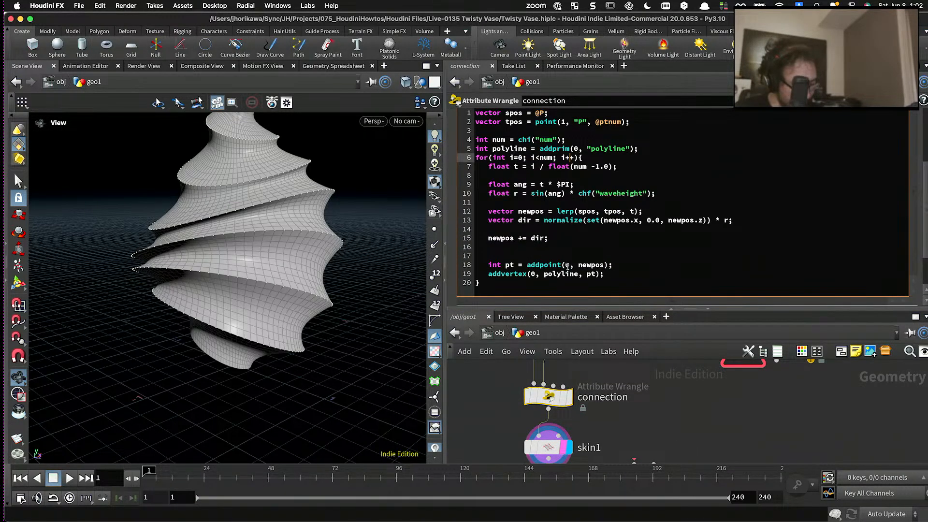
pyautogui.hotkey('alt', 'e')
pyautogui.moveTo(394, 192); pyautogui.dragTo(803, 116)
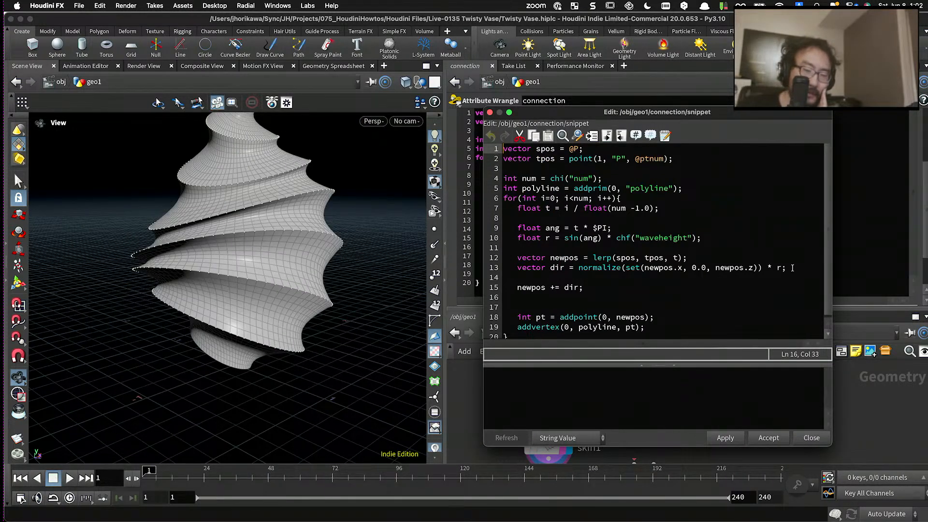
# - Comment out the "vector dir" line in the connection code and enlarge the code editor window
pyautogui.moveTo(793, 268); pyautogui.dragTo(517, 267)
pyautogui.click(517, 267)
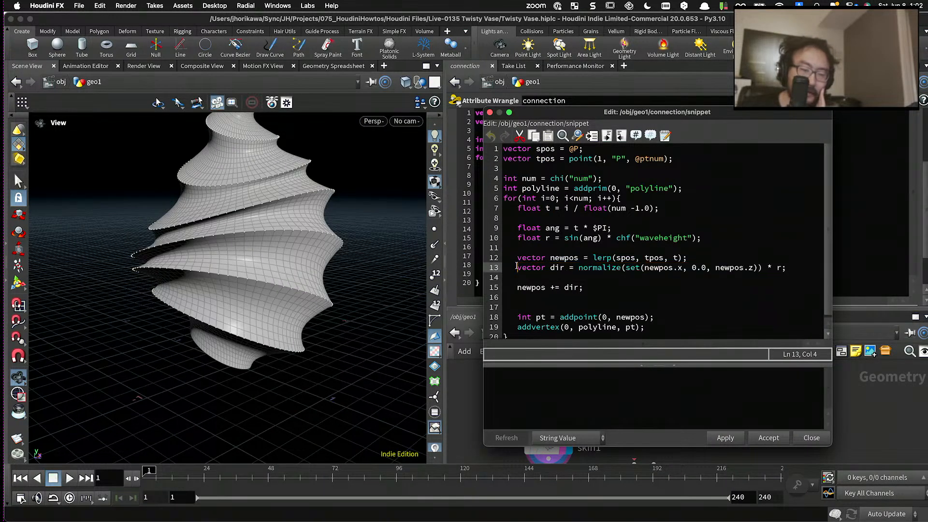
pyautogui.write('//')
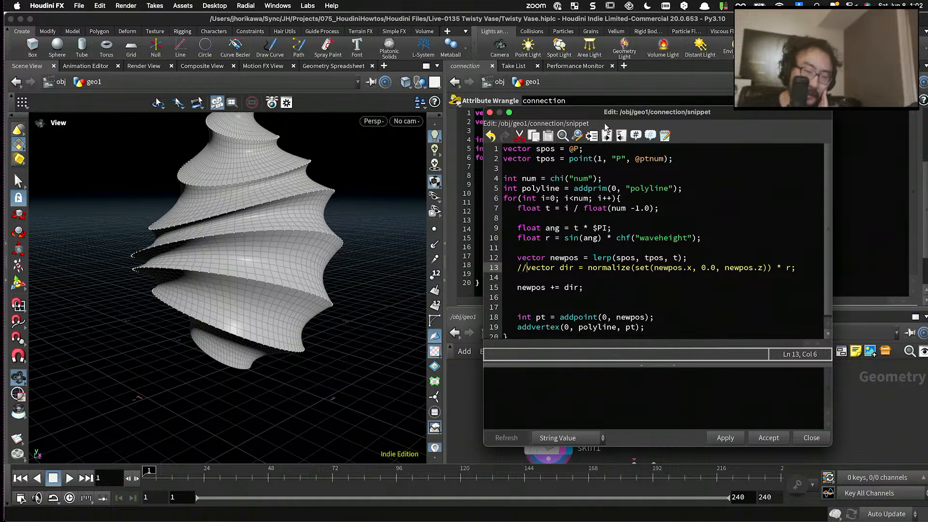
pyautogui.moveTo(605, 114); pyautogui.dragTo(539, 46)
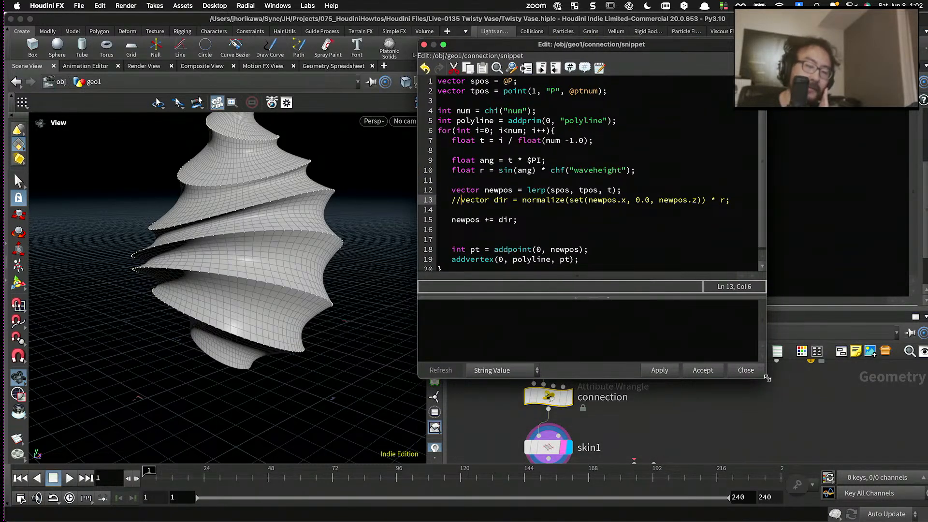
pyautogui.moveTo(767, 378); pyautogui.dragTo(823, 445)
pyautogui.scroll(5, 179, 236)
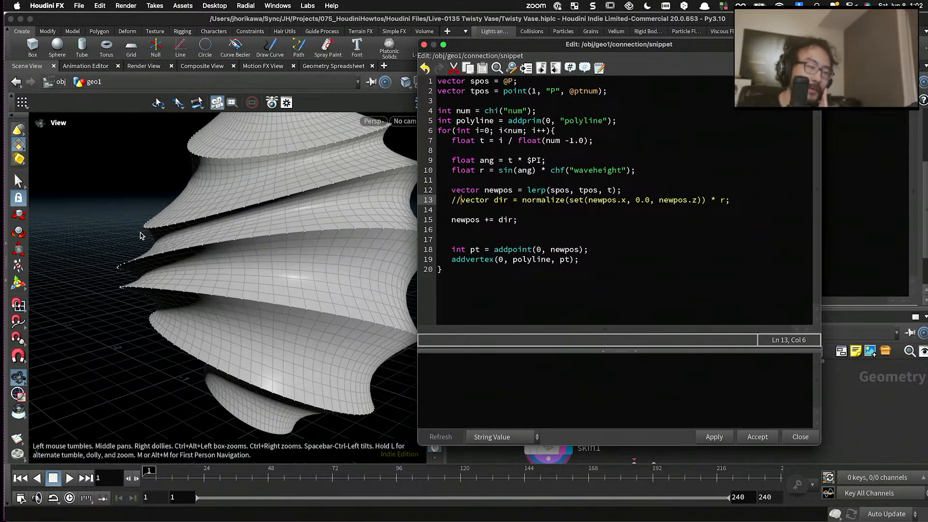
pyautogui.scroll(3, 145, 233)
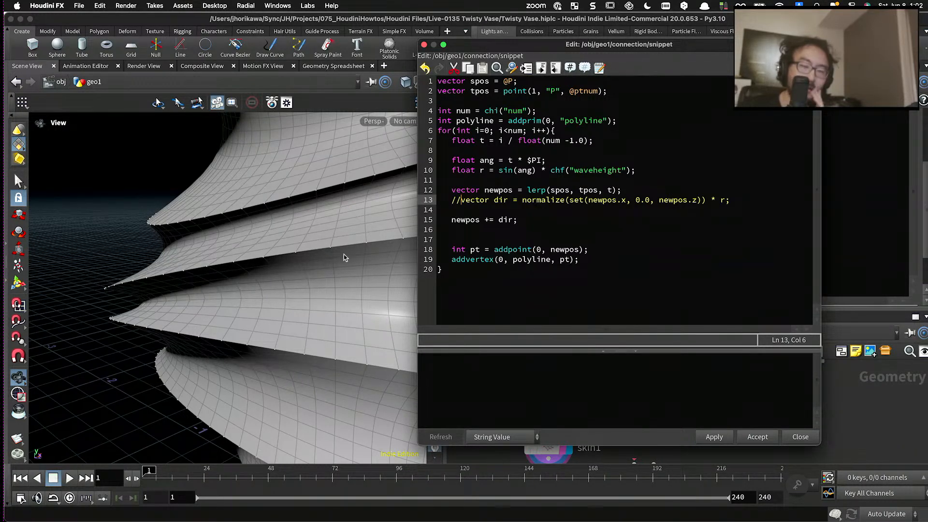
# - Below the spos and tpos declarations in the connection code, add a new line "vector axis = tpos - spos"
pyautogui.click(503, 219)
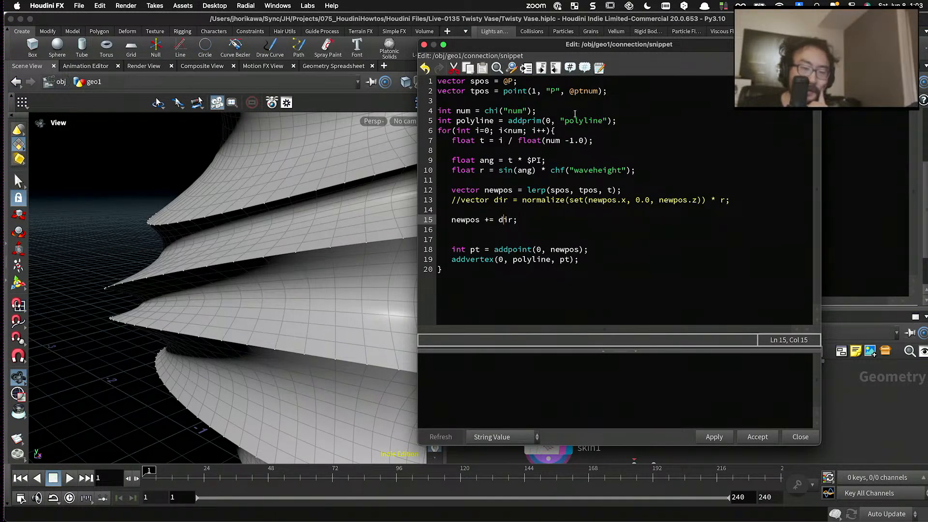
pyautogui.moveTo(622, 94); pyautogui.dragTo(438, 81)
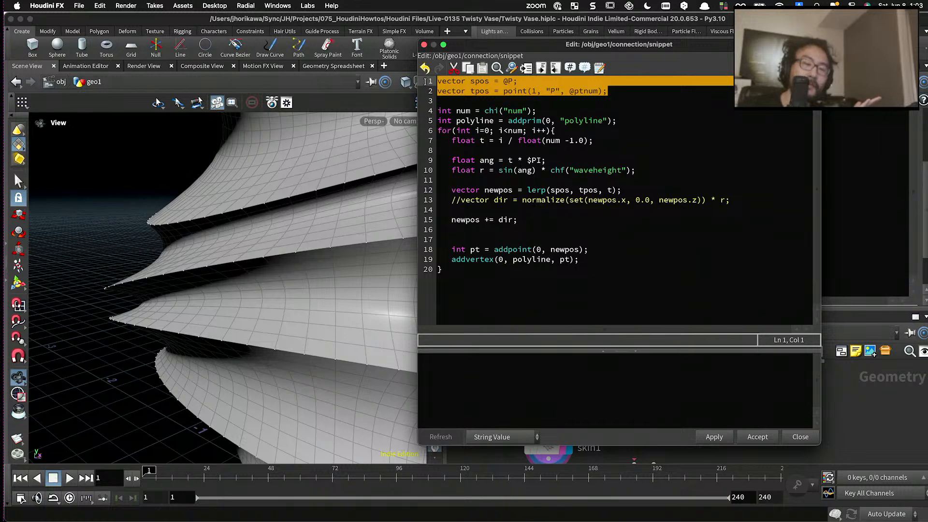
pyautogui.click(624, 91)
pyautogui.press('Return')
pyautogui.press('Return')
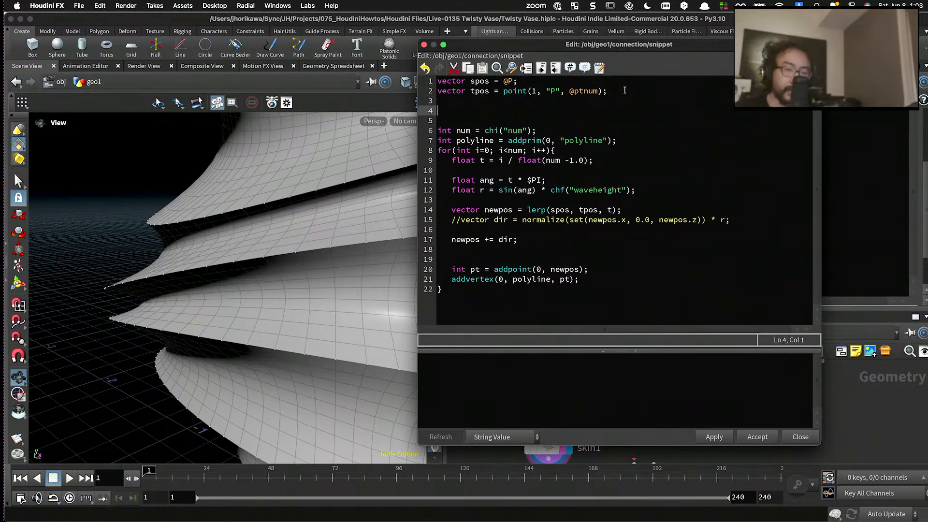
pyautogui.write('vector ')
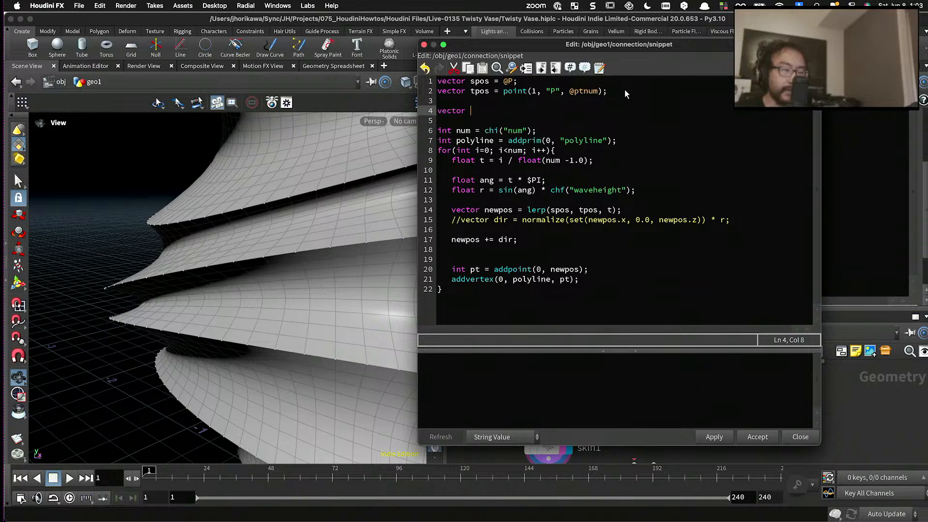
pyautogui.write('a')
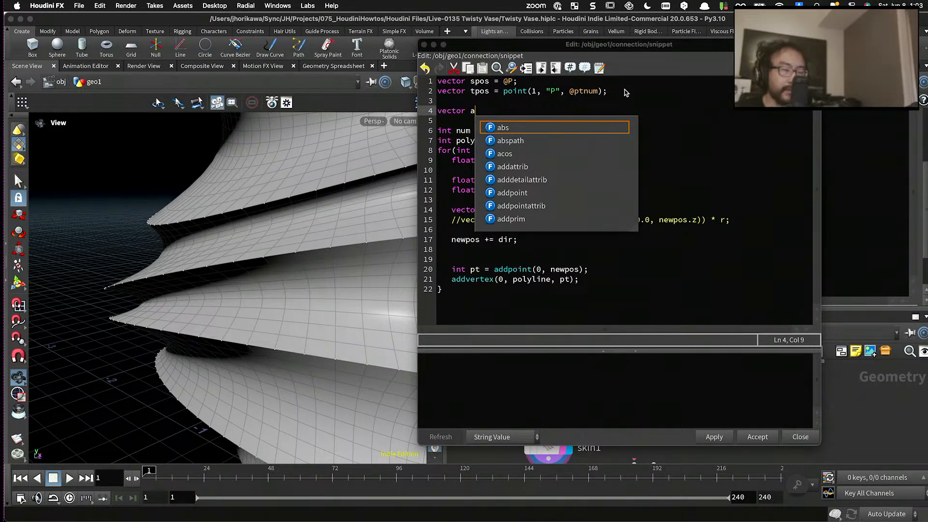
pyautogui.write('xis ')
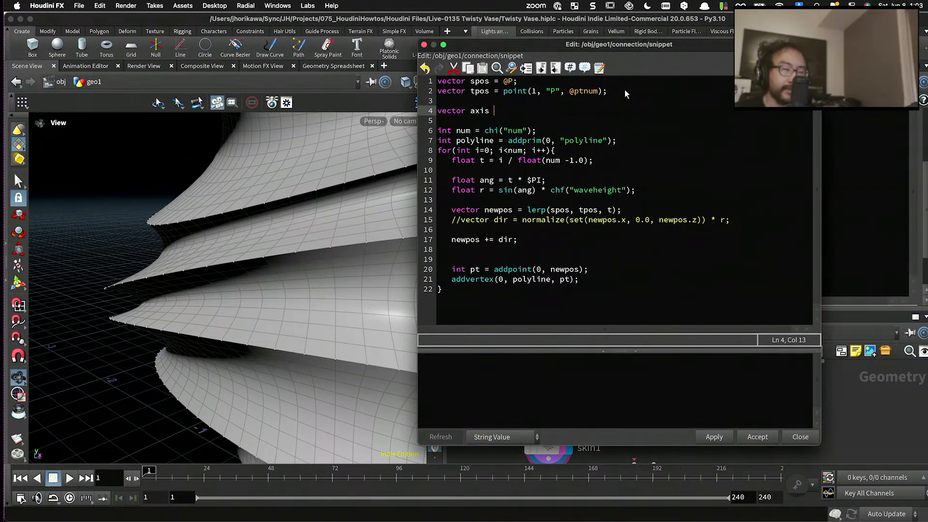
pyautogui.write('= tpos =')
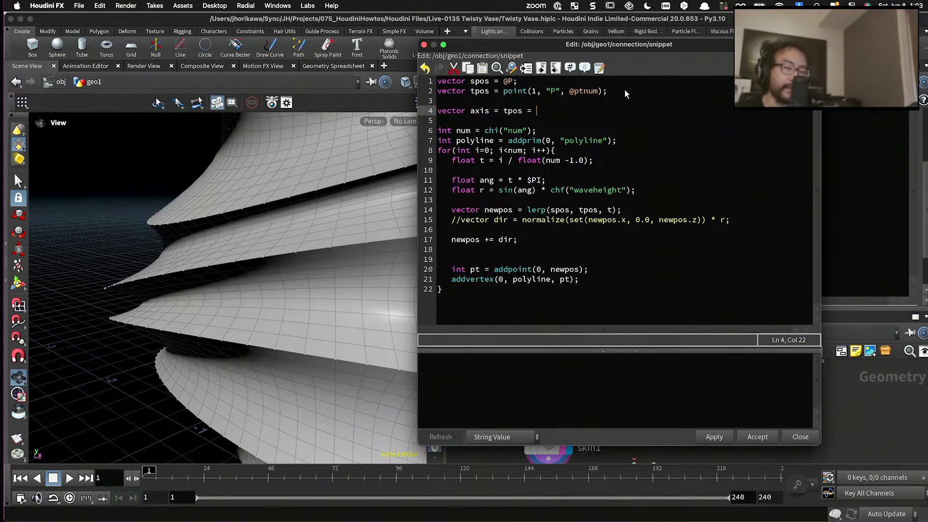
pyautogui.press('BackSpace')
pyautogui.press('BackSpace')
pyautogui.write('- spos')
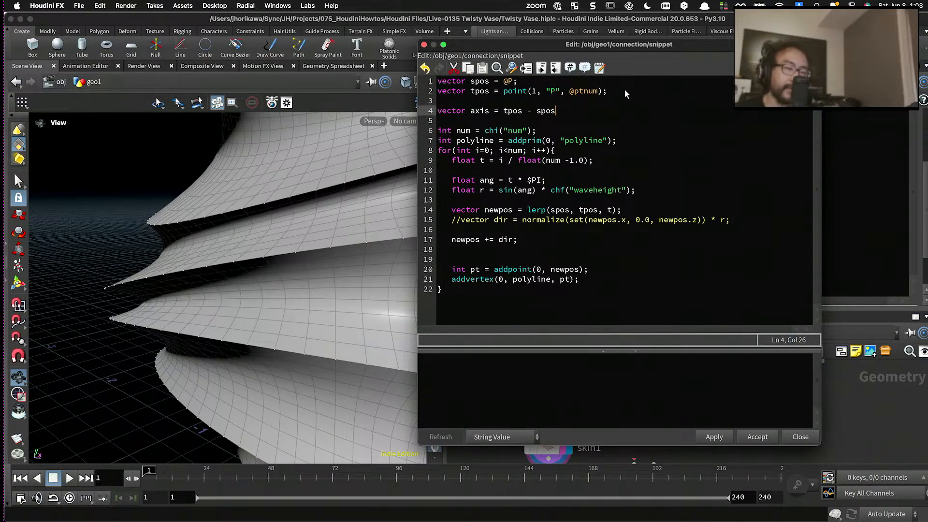
pyautogui.write('normalize(')
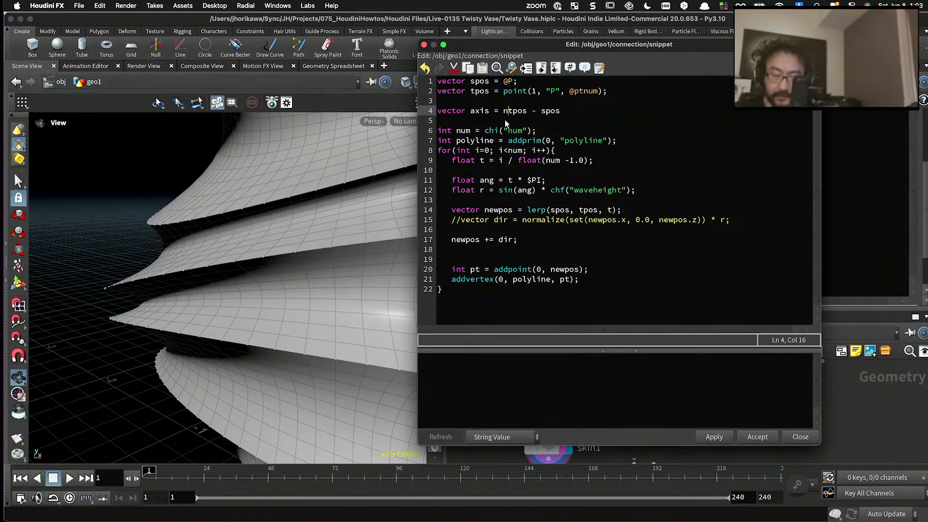
# - Wrap the axis expression in a normalize() call and end the statement with a semicolon
pyautogui.click(627, 115)
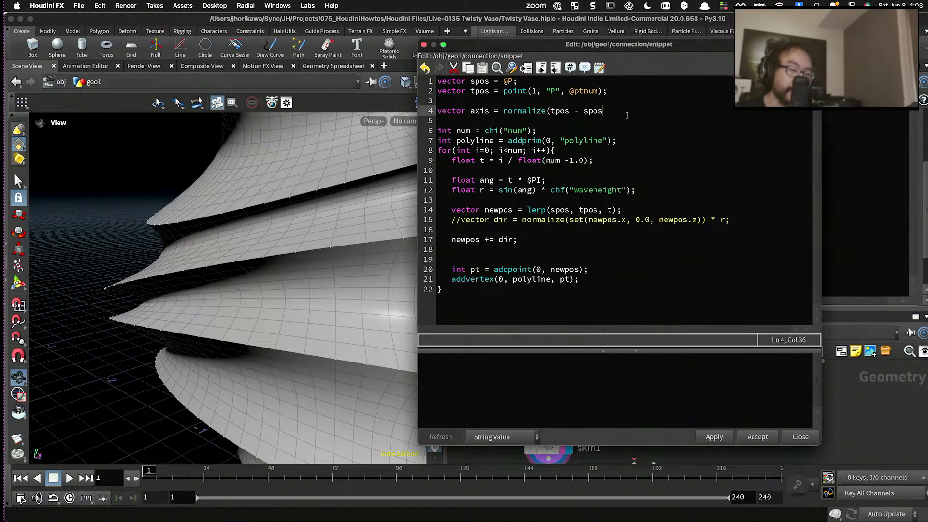
pyautogui.write(');')
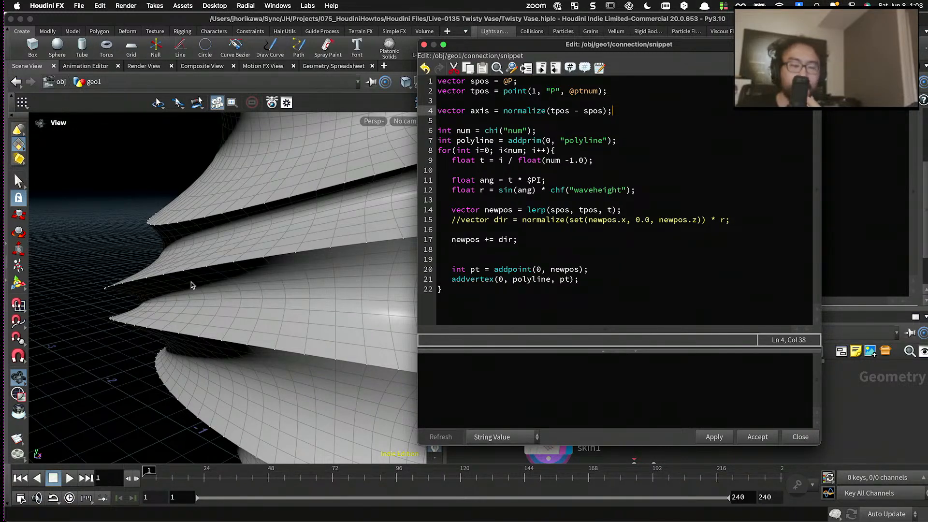
# - Examine the vase's curved strips from several angles and compare them with the commented-out dir line in the code
pyautogui.scroll(-2, 186, 292)
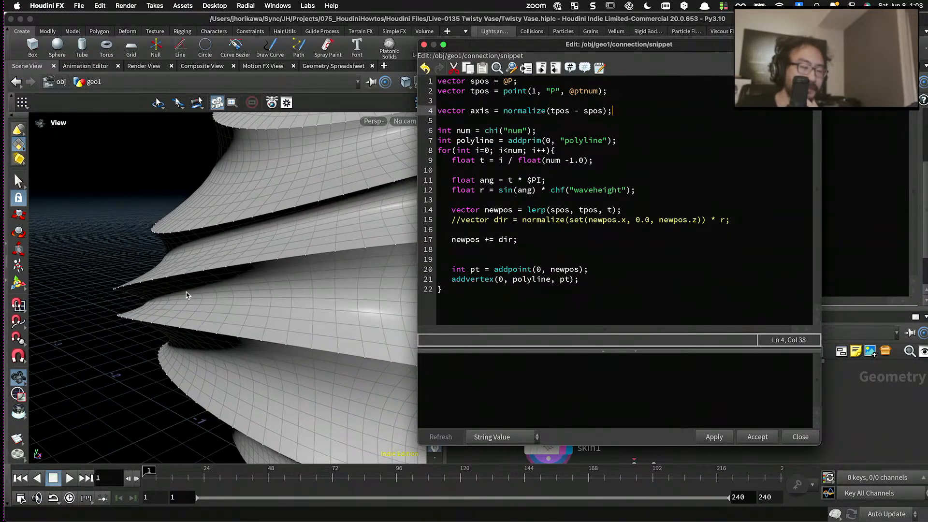
pyautogui.scroll(-4, 185, 291)
pyautogui.moveTo(184, 291)
pyautogui.keyDown('alt'); pyautogui.mouseDown()
pyautogui.moveTo(219, 304)
pyautogui.moveTo(179, 288)
pyautogui.moveTo(196, 282)
pyautogui.moveTo(184, 276)
pyautogui.mouseUp(); pyautogui.keyUp('alt')
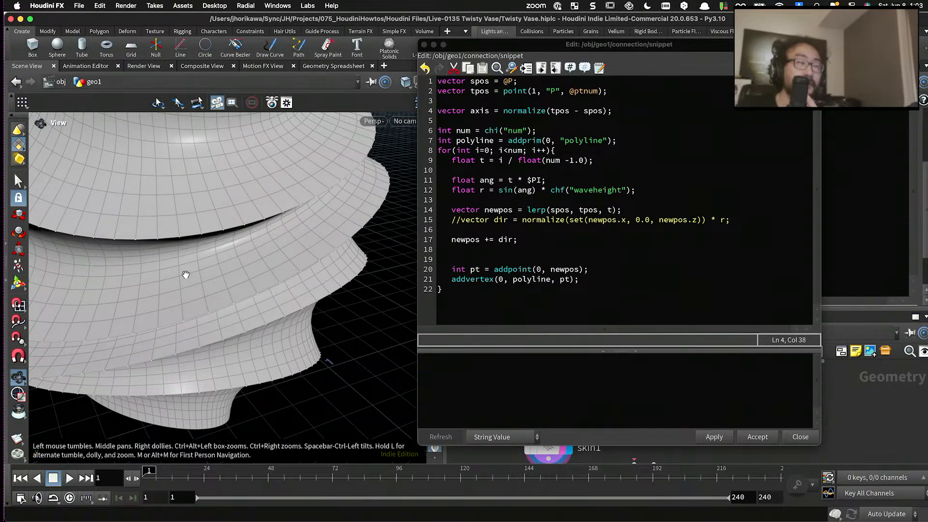
pyautogui.moveTo(185, 275)
pyautogui.keyDown('alt'); pyautogui.mouseDown()
pyautogui.moveTo(192, 265)
pyautogui.moveTo(188, 281)
pyautogui.moveTo(174, 274)
pyautogui.moveTo(182, 298)
pyautogui.moveTo(175, 266)
pyautogui.mouseUp(); pyautogui.keyUp('alt')
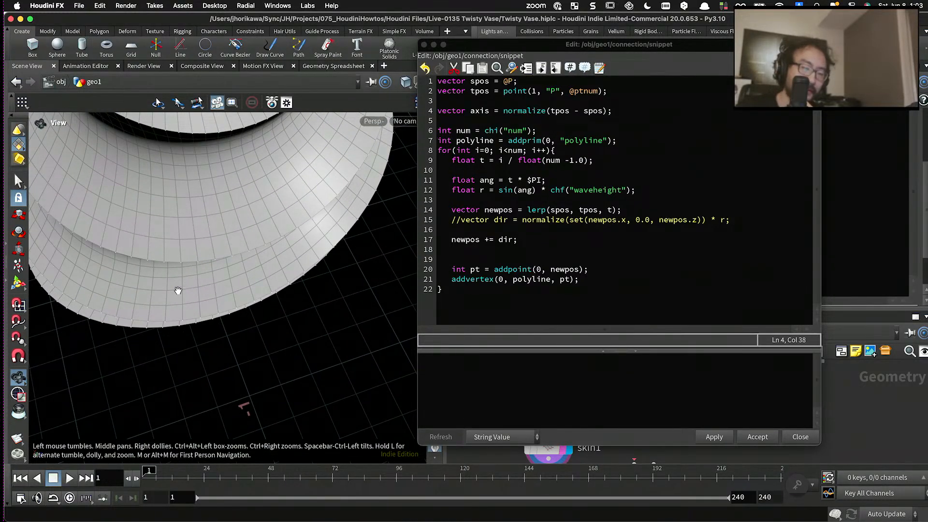
pyautogui.keyDown('alt'); pyautogui.moveTo(180, 308); pyautogui.dragTo(179, 261); pyautogui.keyUp('alt')
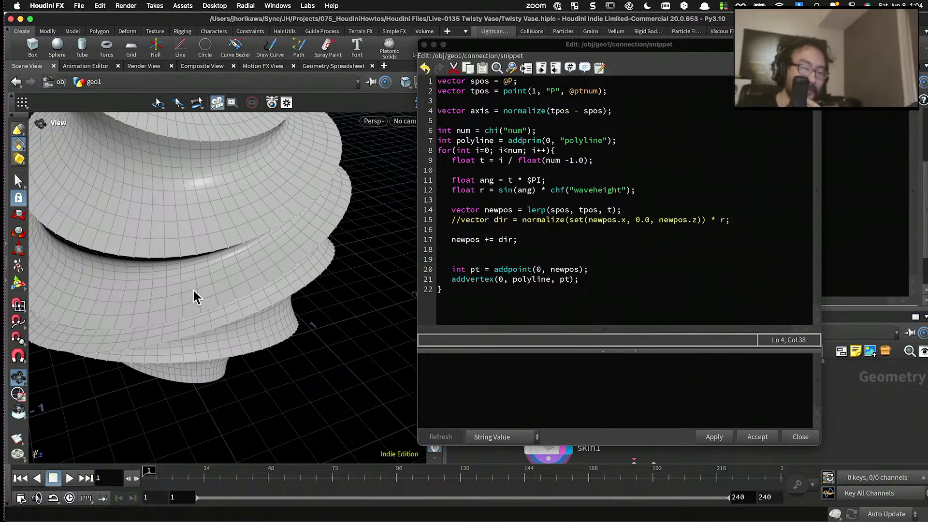
pyautogui.keyDown('alt'); pyautogui.moveTo(197, 294); pyautogui.dragTo(209, 277); pyautogui.keyUp('alt')
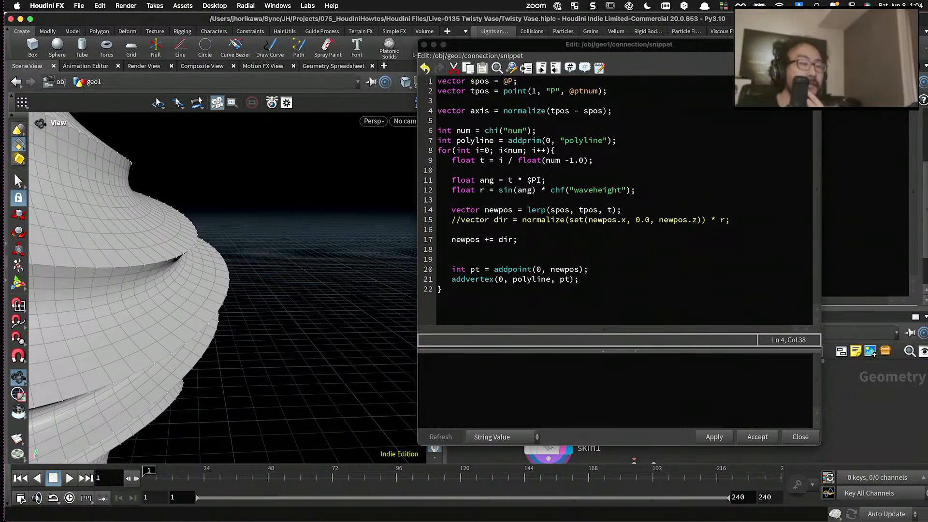
pyautogui.moveTo(228, 249); pyautogui.dragTo(187, 283)
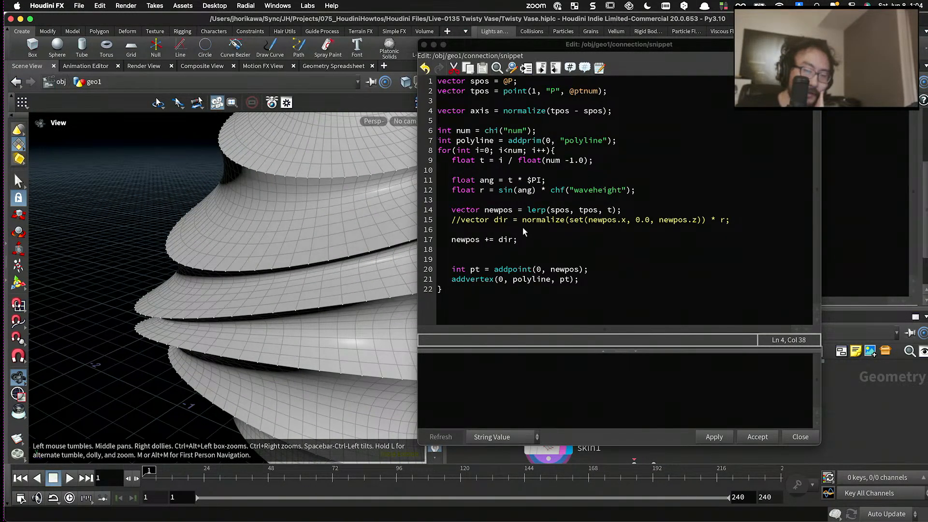
pyautogui.moveTo(762, 217); pyautogui.dragTo(732, 220)
pyautogui.click(467, 221)
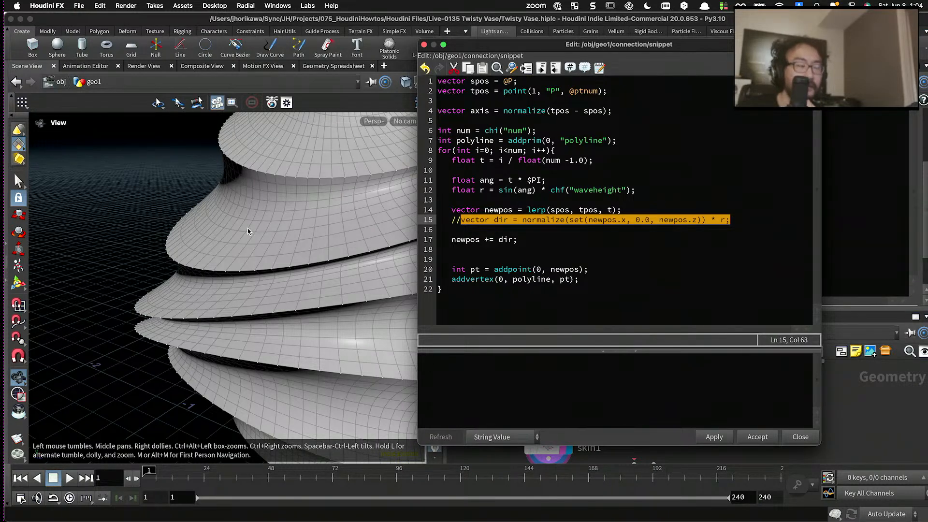
pyautogui.moveTo(247, 229); pyautogui.dragTo(244, 257)
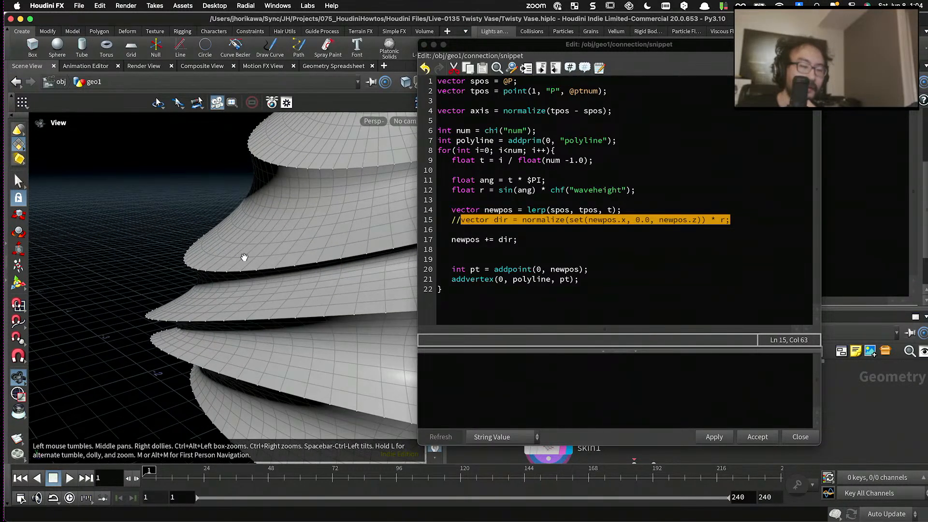
pyautogui.click(426, 249)
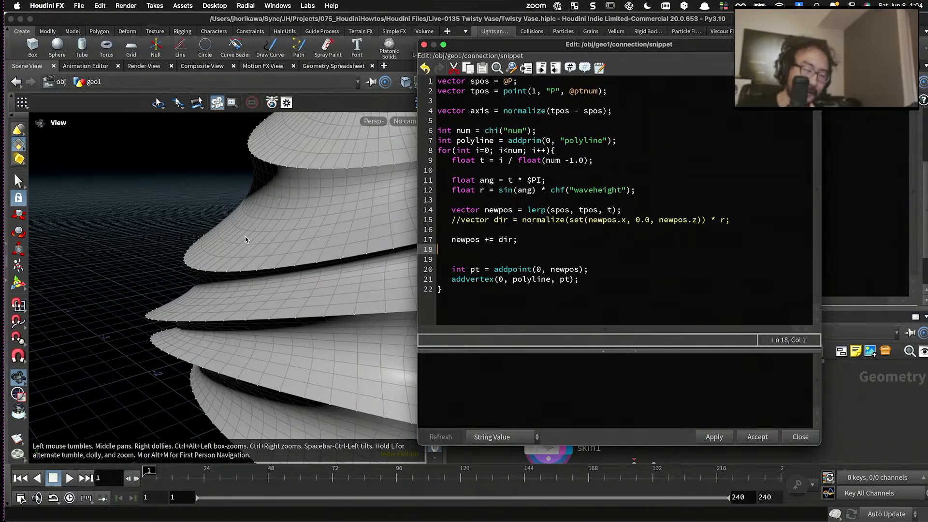
pyautogui.moveTo(490, 220); pyautogui.dragTo(693, 220)
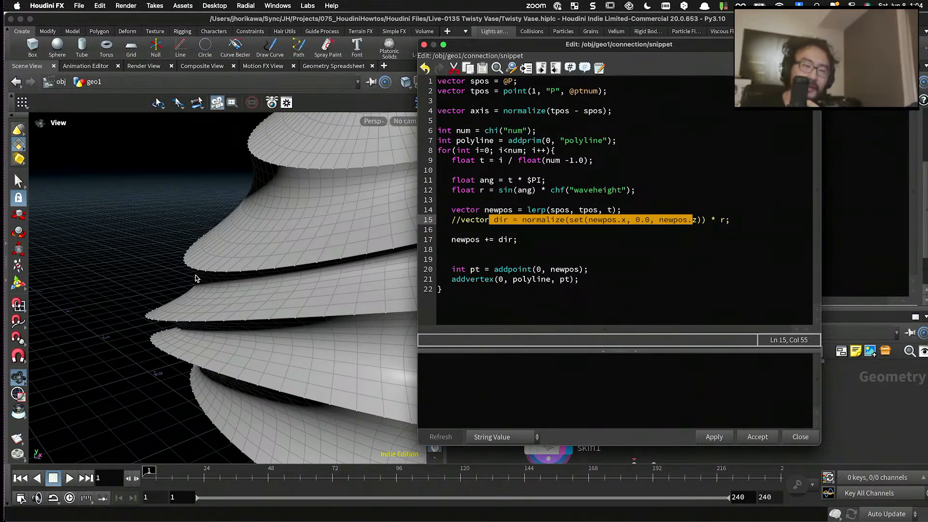
# - Switch to Clip Studio Paint and sketch a slanted line joining two points labelled s and t
pyautogui.hotkey('ctrl', 'Up')
pyautogui.click(120, 235)
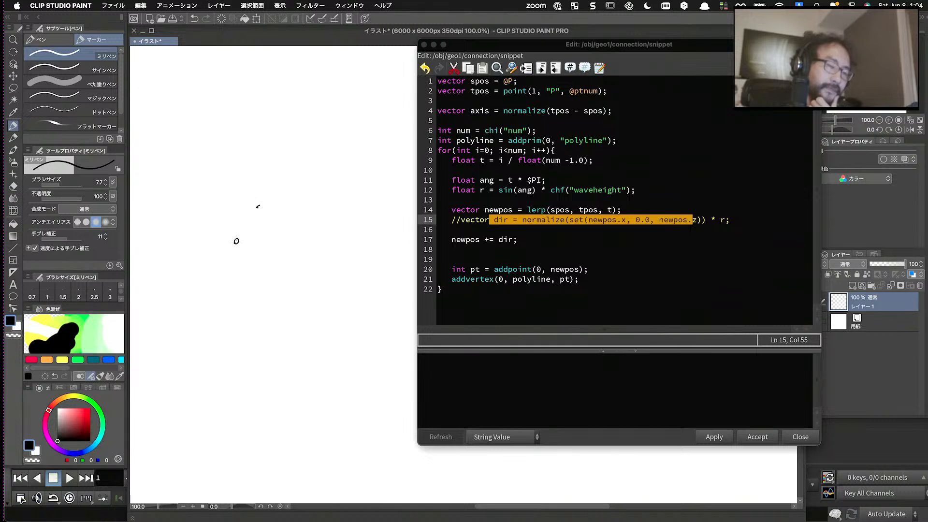
pyautogui.moveTo(241, 237); pyautogui.dragTo(288, 159)
pyautogui.moveTo(246, 248); pyautogui.dragTo(247, 255)
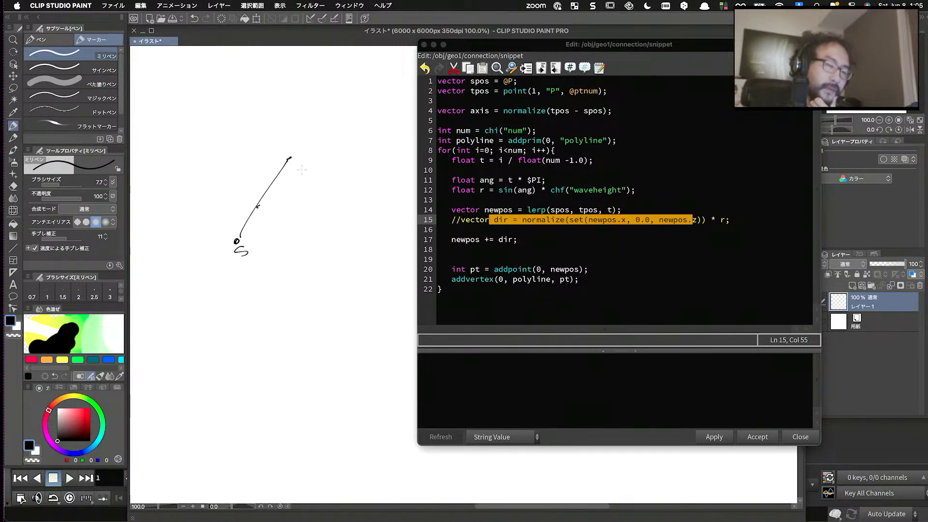
pyautogui.moveTo(294, 142); pyautogui.dragTo(307, 139)
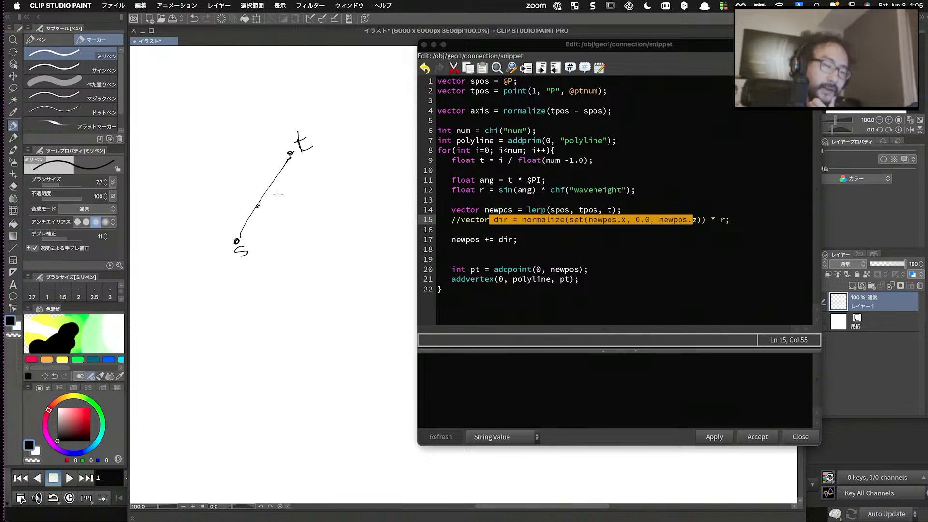
# - Draw a sideways arrow from the middle of the s–t line and write "cross" below the sketch
pyautogui.moveTo(269, 194); pyautogui.dragTo(355, 178)
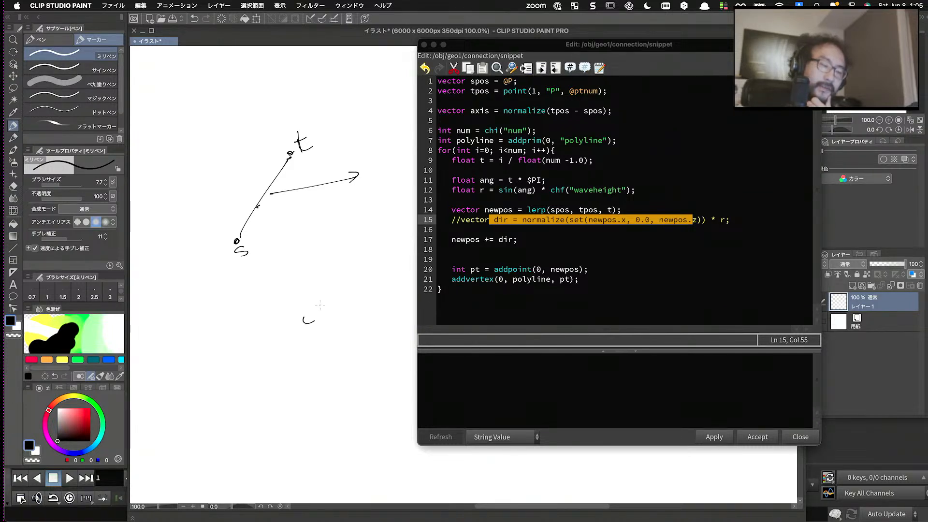
pyautogui.moveTo(342, 292); pyautogui.dragTo(337, 304)
pyautogui.moveTo(350, 289); pyautogui.dragTo(346, 296)
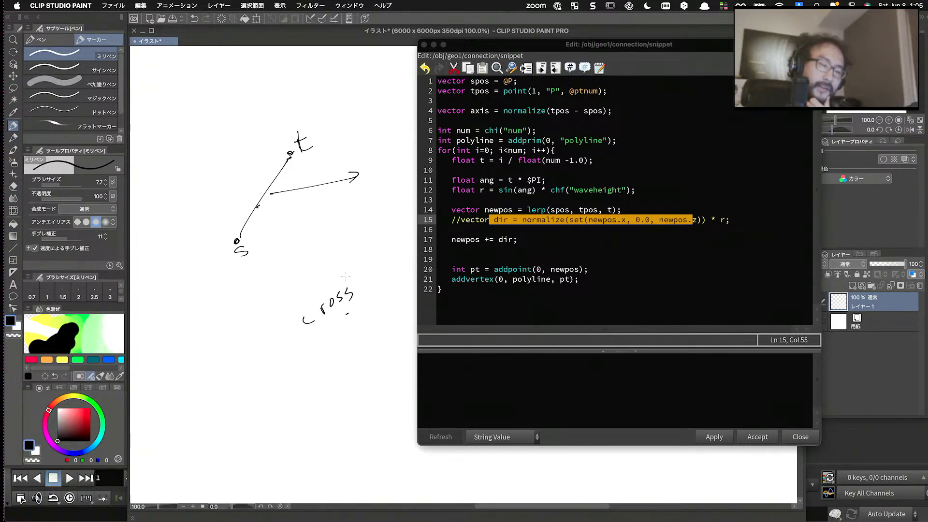
# - Add a third arrow from the line's middle toward the upper left, and trace over the sideways and s–t directions
pyautogui.moveTo(264, 191); pyautogui.dragTo(220, 129)
pyautogui.moveTo(220, 144); pyautogui.dragTo(221, 130)
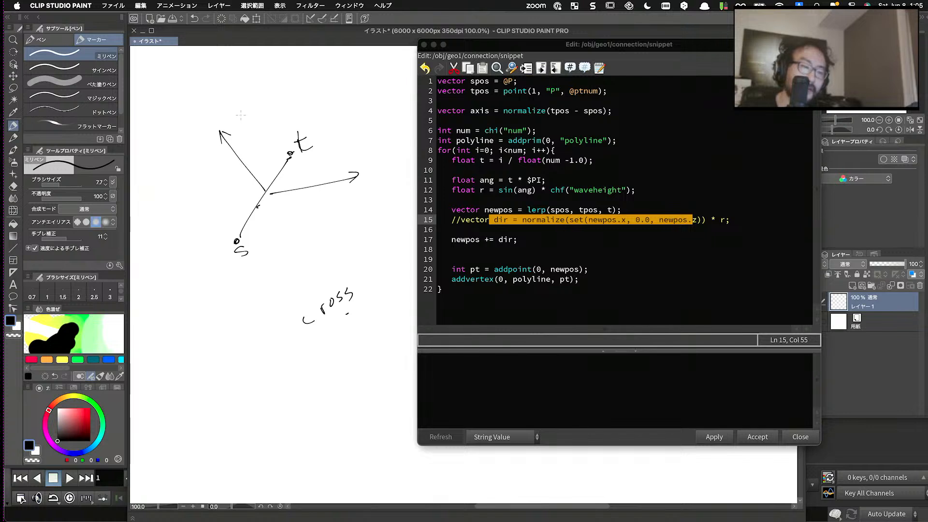
pyautogui.moveTo(268, 192); pyautogui.dragTo(358, 174)
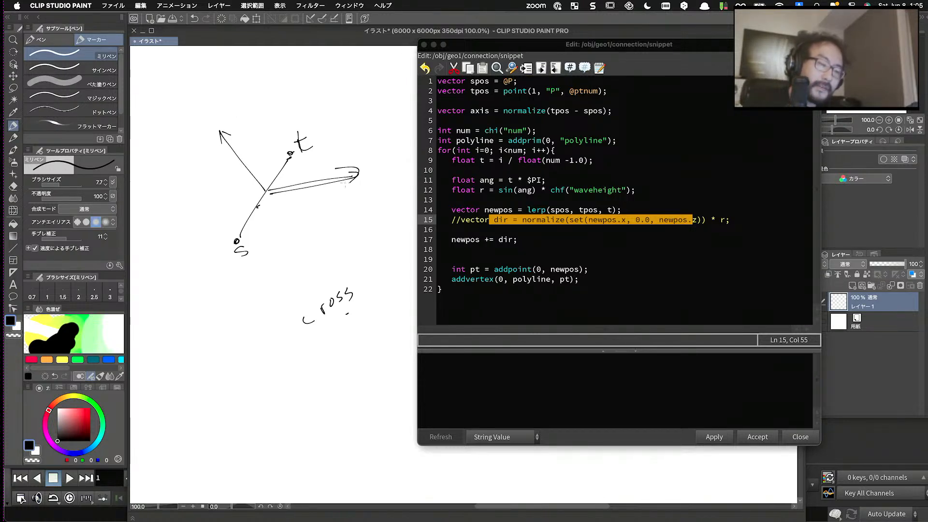
pyautogui.moveTo(239, 243); pyautogui.dragTo(286, 148)
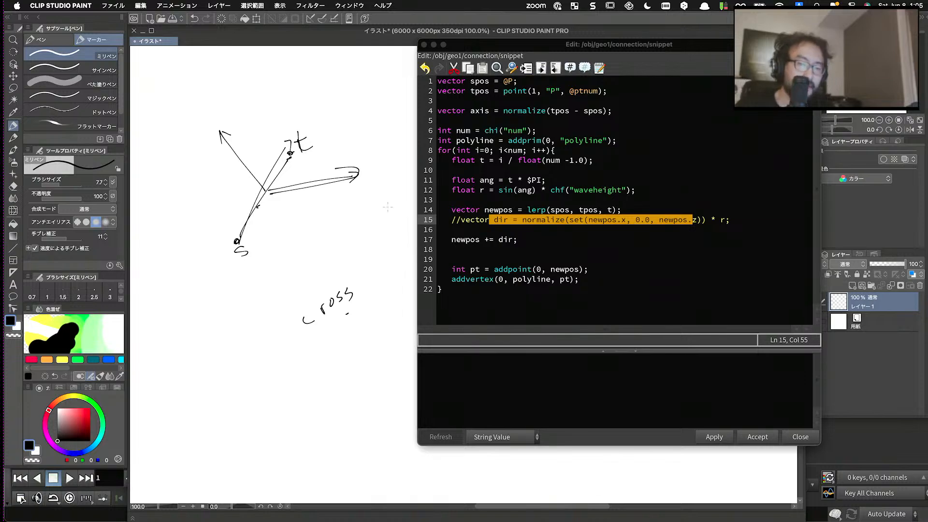
# - Switch back to Houdini and inspect the vase's wavy profile between the spiral edges from different angles
pyautogui.hotkey('ctrl', 'Up')
pyautogui.click(456, 350)
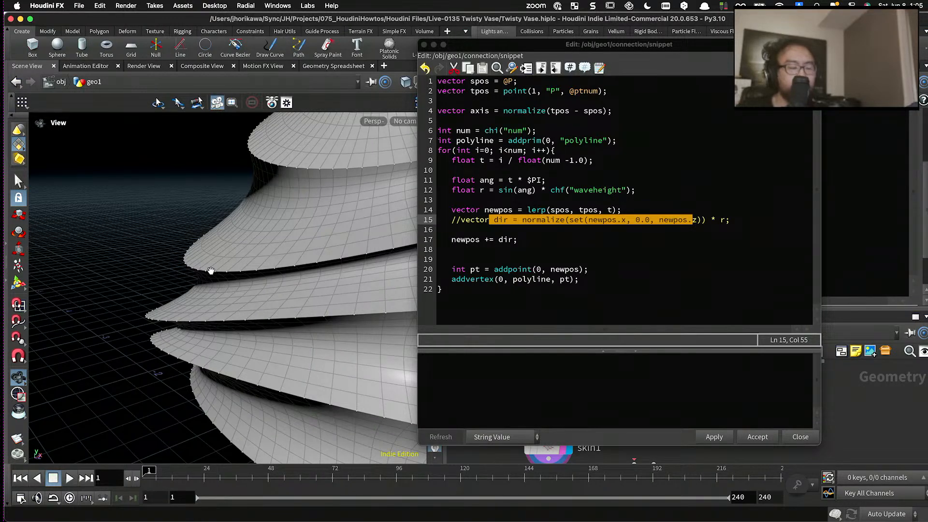
pyautogui.moveTo(222, 272); pyautogui.dragTo(283, 290)
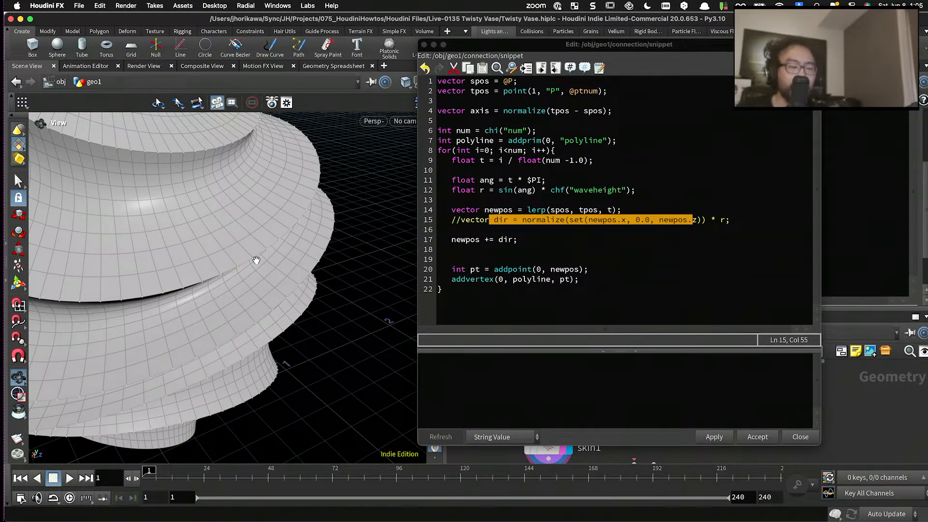
pyautogui.moveTo(264, 271); pyautogui.dragTo(326, 231)
pyautogui.moveTo(271, 255); pyautogui.dragTo(278, 252)
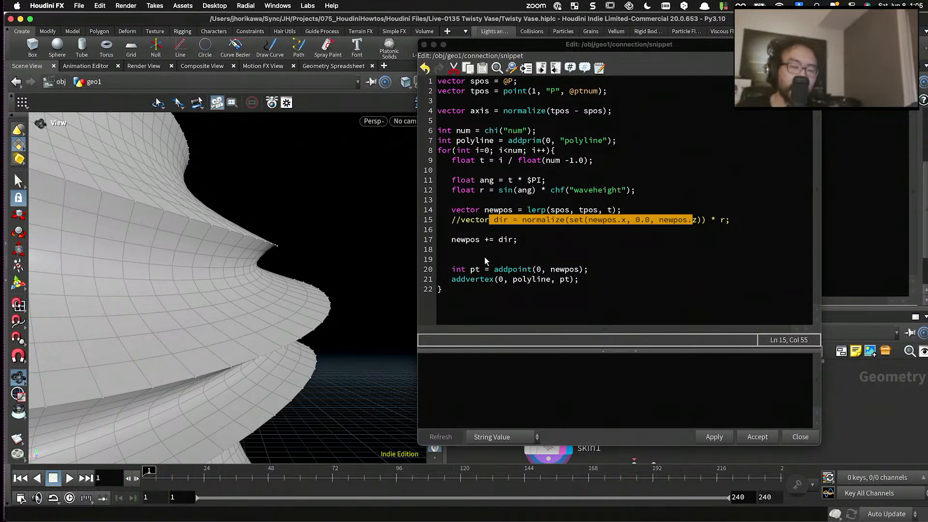
# - Uncomment the dir declaration in the connection wrangle's code and remove its multiplication by r
pyautogui.click(516, 249)
pyautogui.click(458, 221)
pyautogui.press('BackSpace')
pyautogui.press('BackSpace')
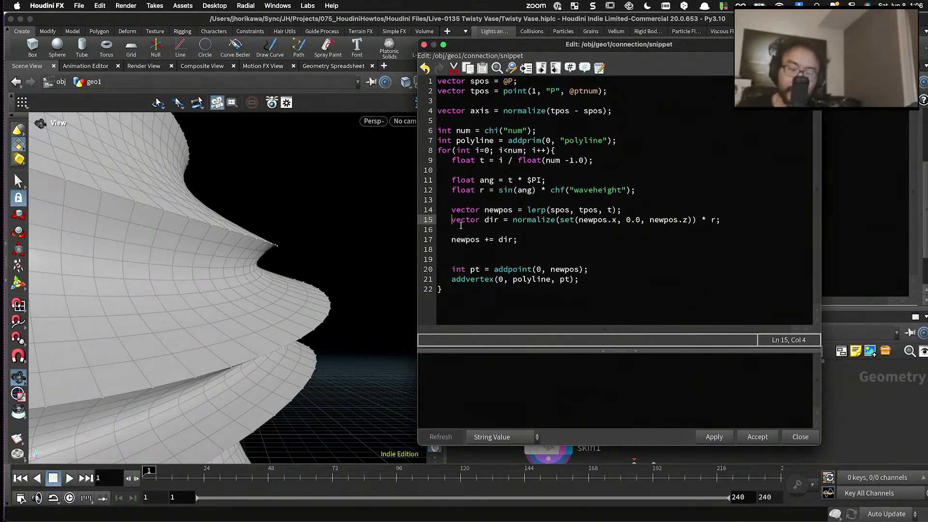
pyautogui.click(735, 219)
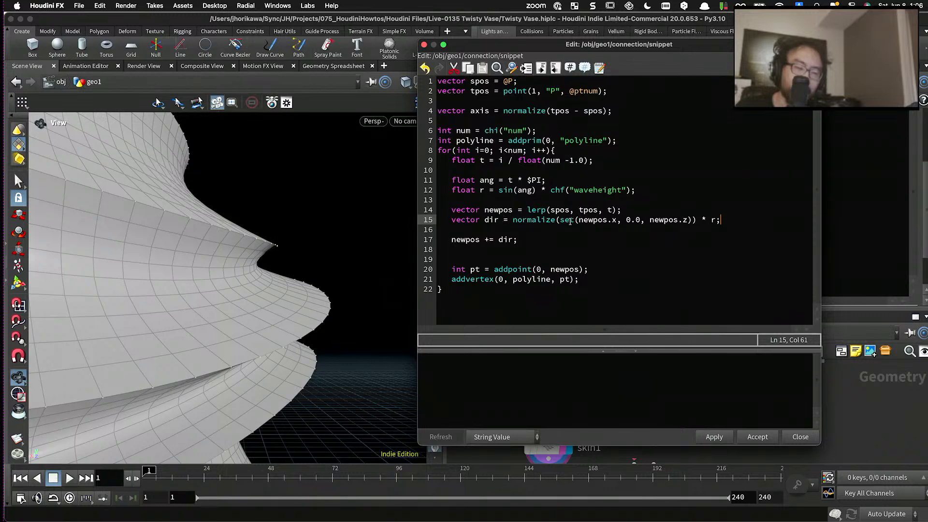
pyautogui.click(716, 220)
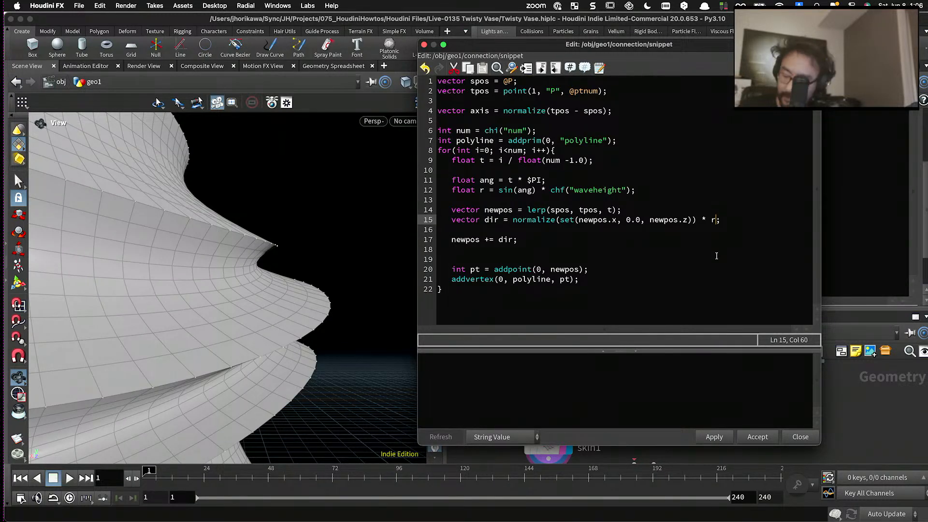
pyautogui.press('BackSpace')
pyautogui.press('BackSpace')
pyautogui.click(719, 219)
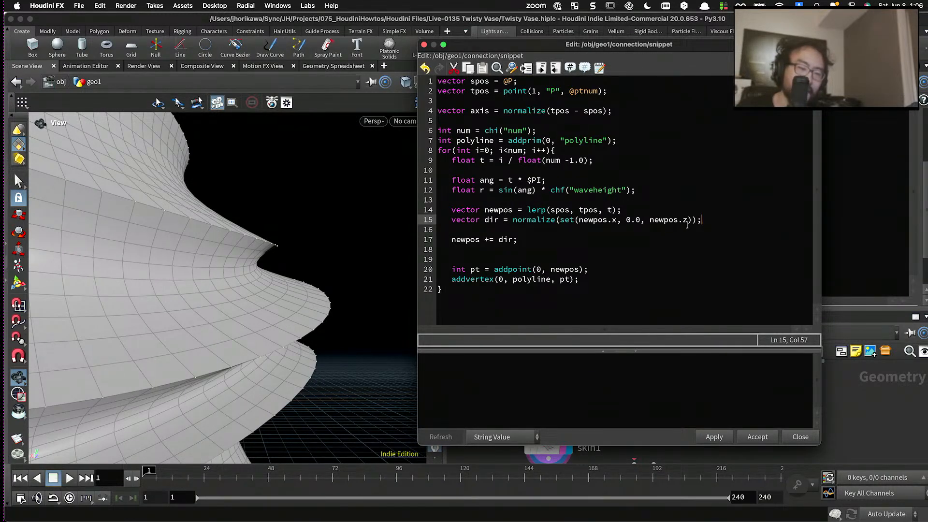
pyautogui.moveTo(697, 221); pyautogui.dragTo(511, 221)
pyautogui.click(726, 221)
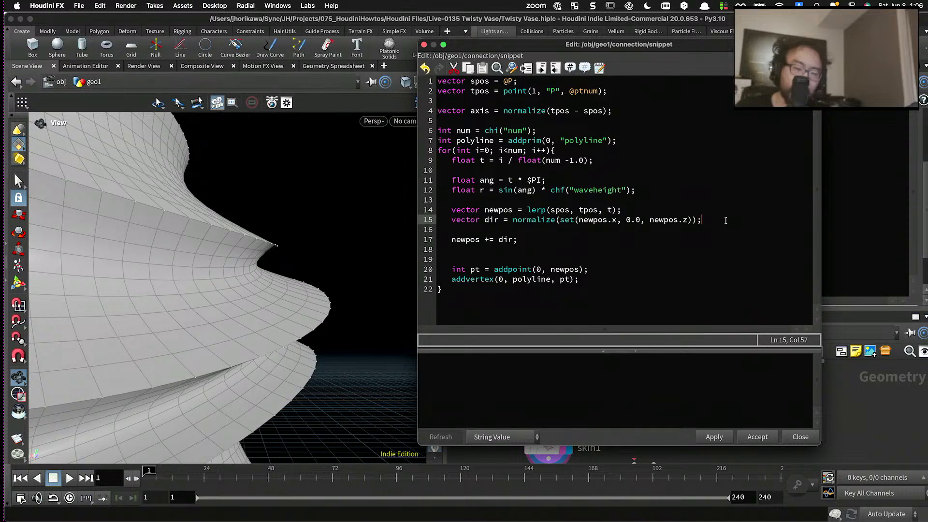
# - Add the line dir = cross(axis, dir); directly below the dir declaration
pyautogui.press('Return')
pyautogui.write('diur =')
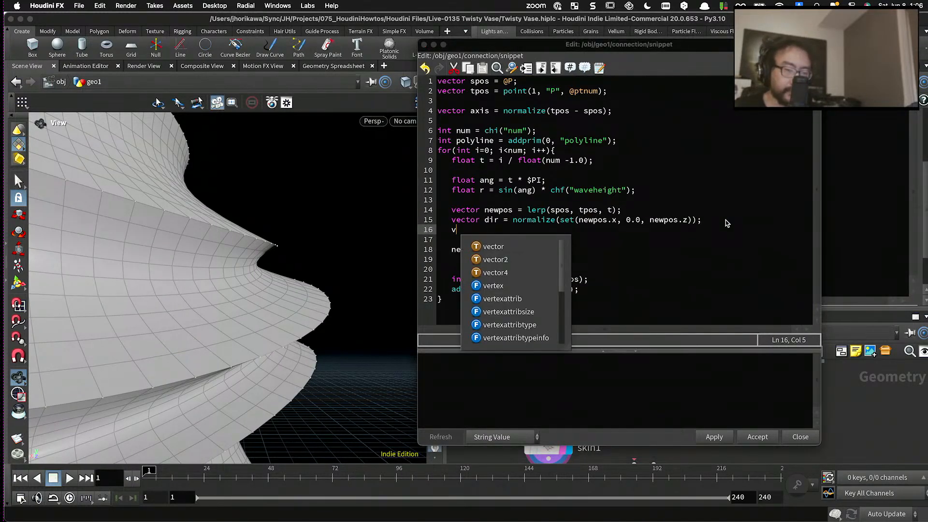
pyautogui.press('BackSpace')
pyautogui.press('BackSpace')
pyautogui.press('BackSpace')
pyautogui.press('BackSpace')
pyautogui.write('r = crosss')
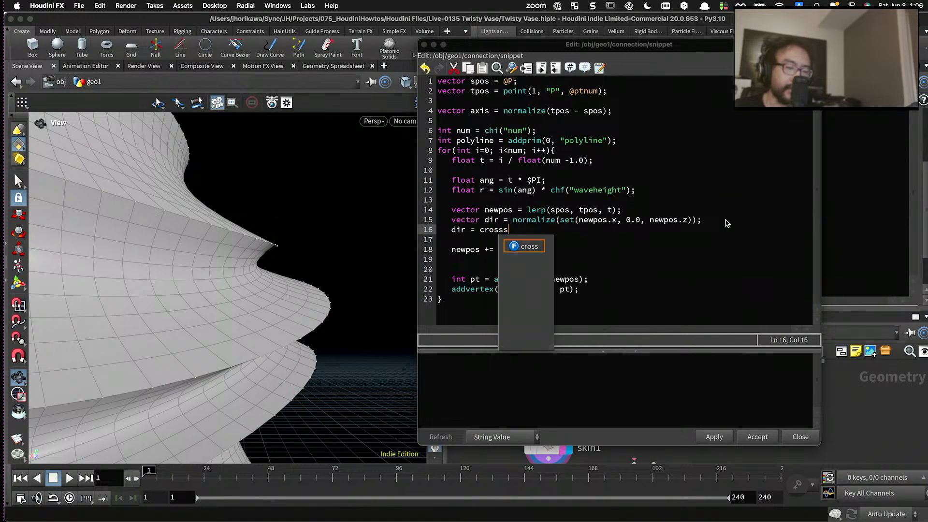
pyautogui.press('BackSpace')
pyautogui.write('(')
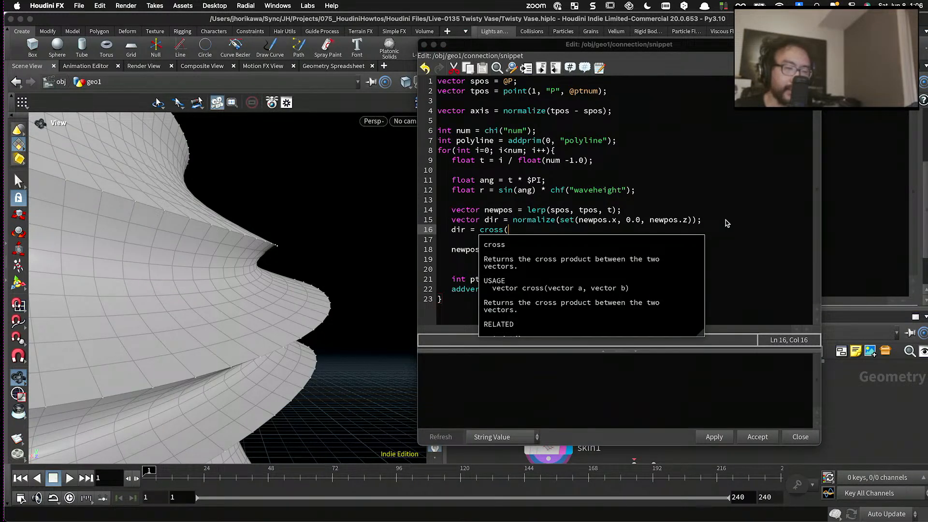
pyautogui.write('axis, dir);')
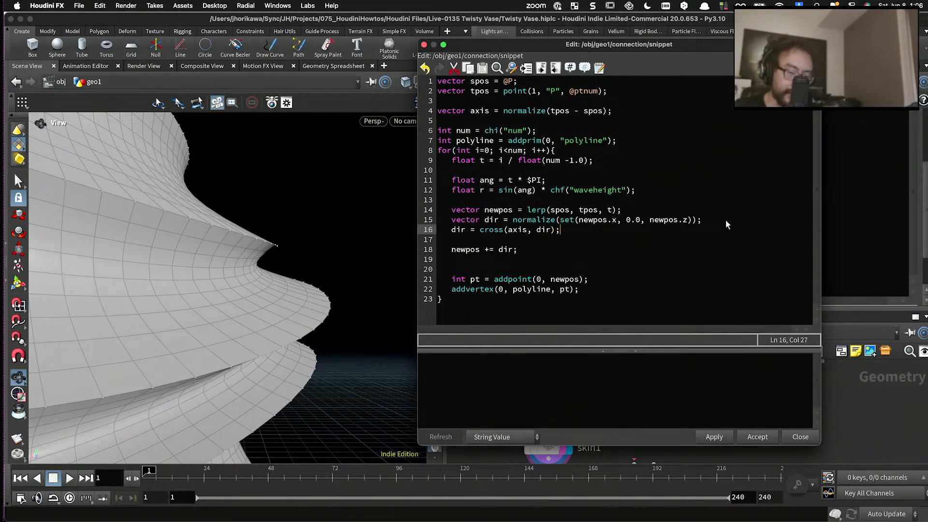
# - Wrap the cross product in normalize() and start another dir = assignment on the line below
pyautogui.press('Return')
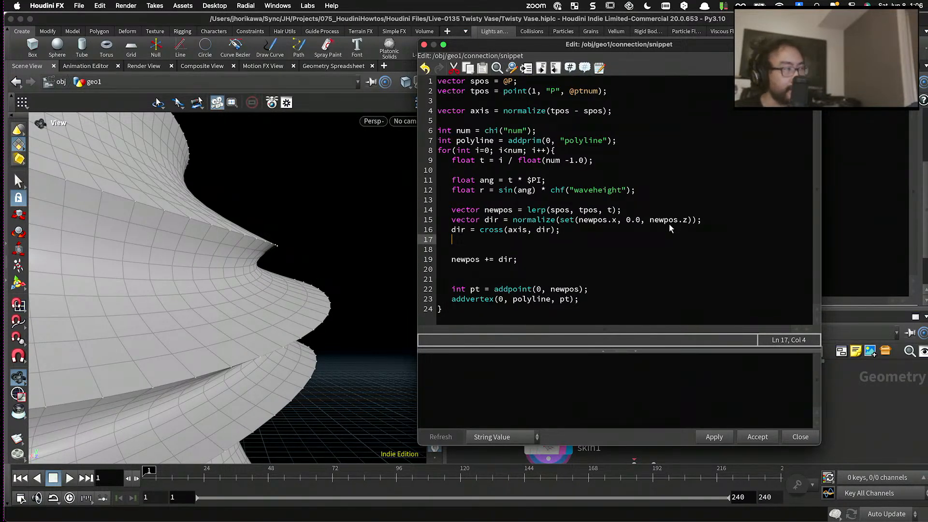
pyautogui.write('dir =')
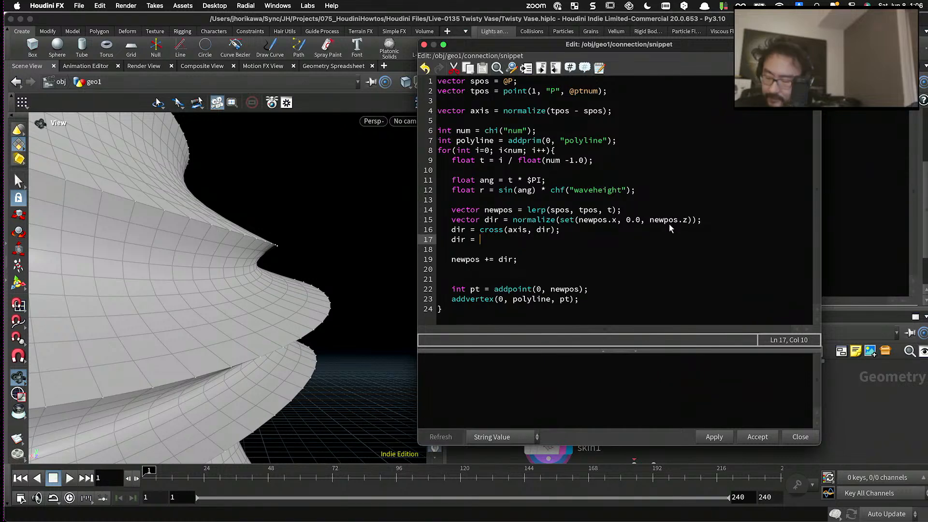
pyautogui.press('Up')
pyautogui.write('normalize(')
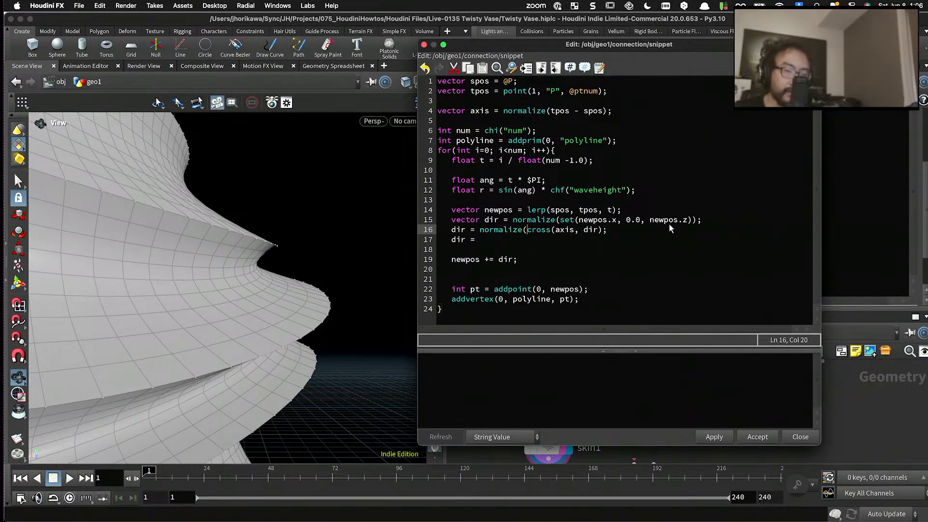
pyautogui.click(604, 233)
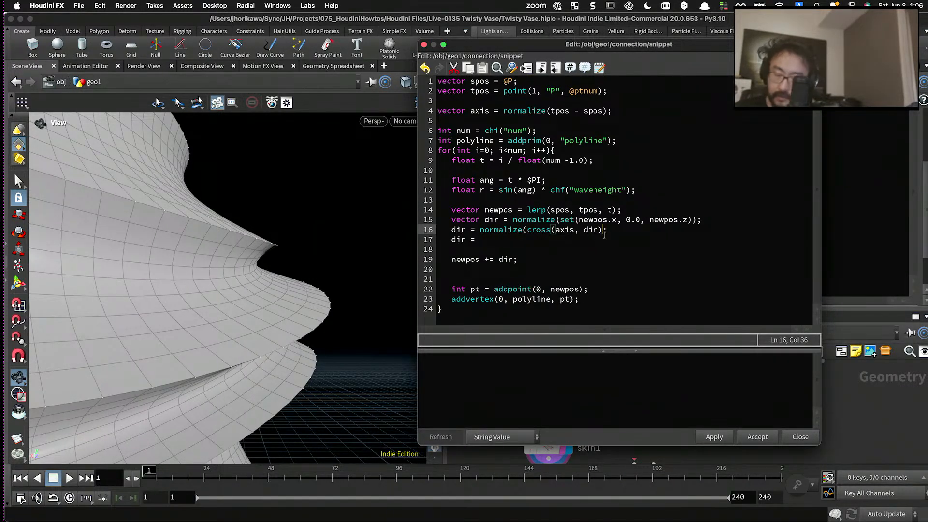
pyautogui.write(')')
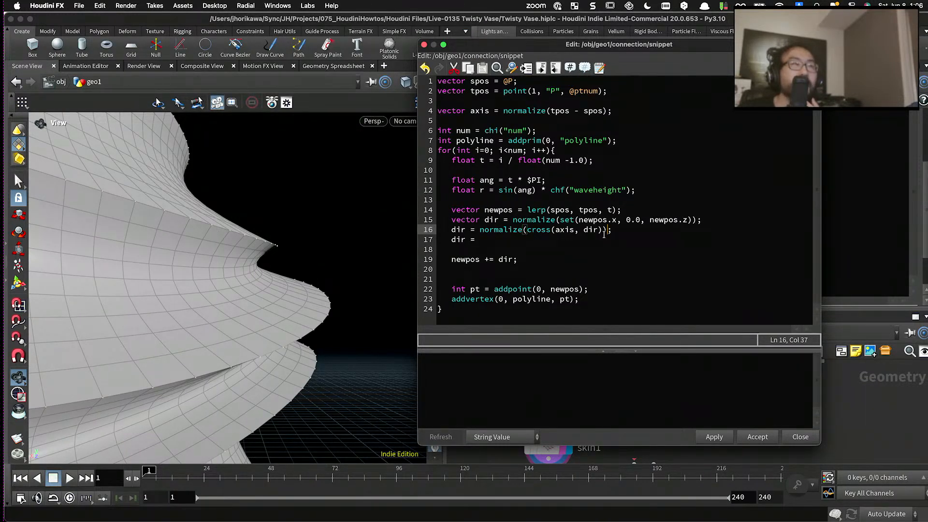
# - Complete the second assignment as dir = normalize(cross(axis, dir)); on line 17
pyautogui.click(543, 240)
pyautogui.write('c')
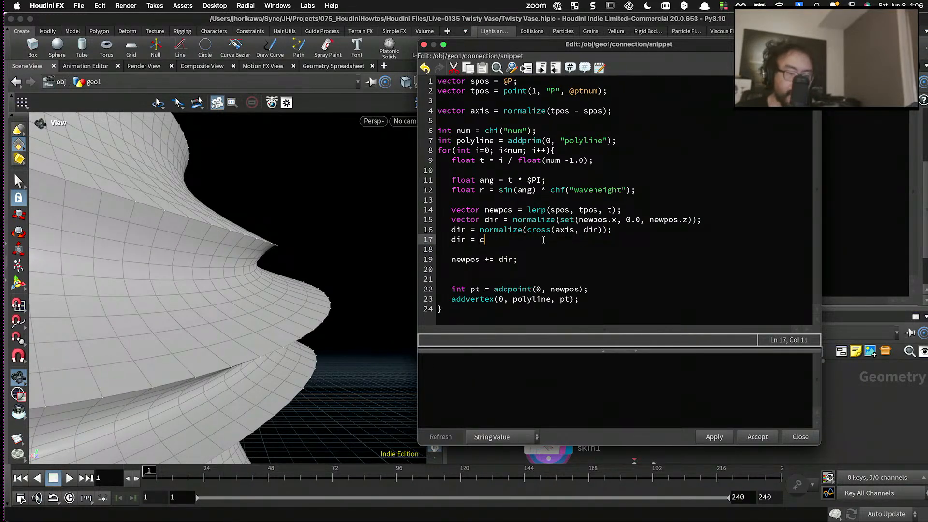
pyautogui.write('ross(')
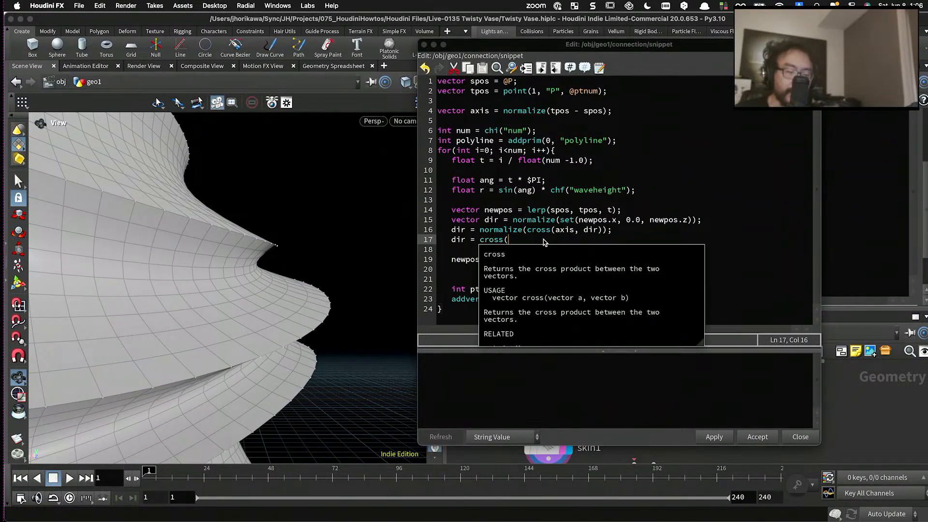
pyautogui.write('axi')
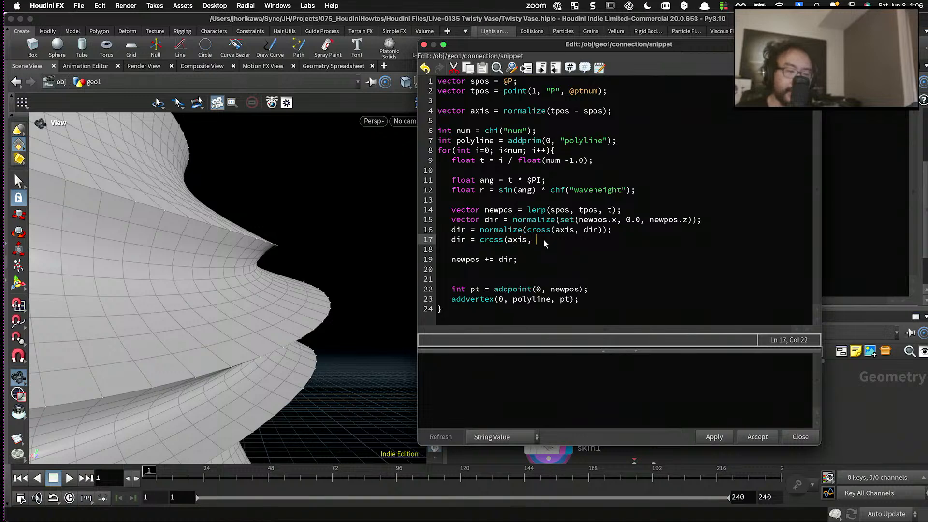
pyautogui.write('s, dir);')
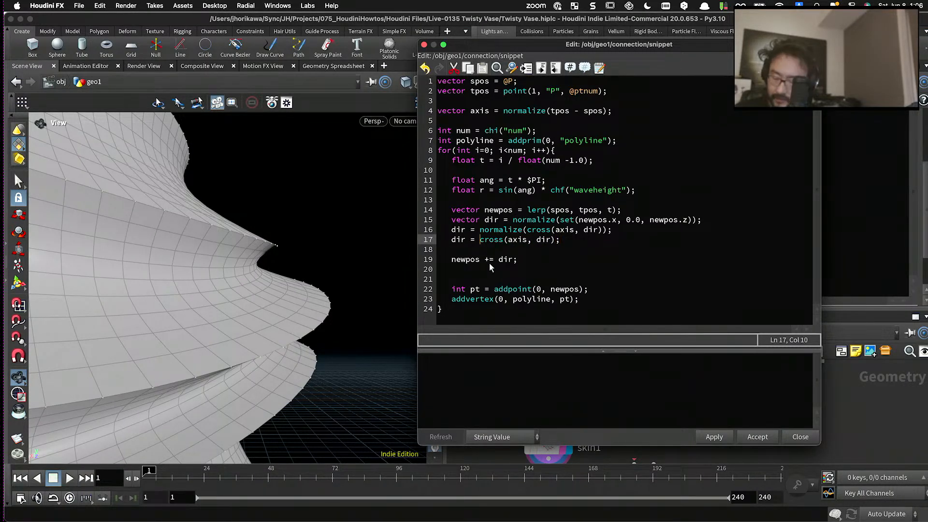
pyautogui.write('normalize(')
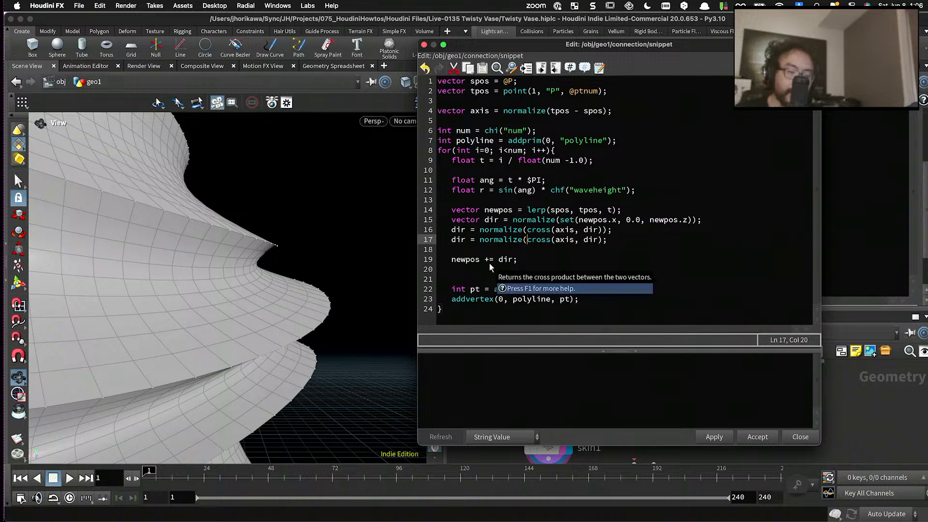
pyautogui.click(603, 240)
pyautogui.write(')')
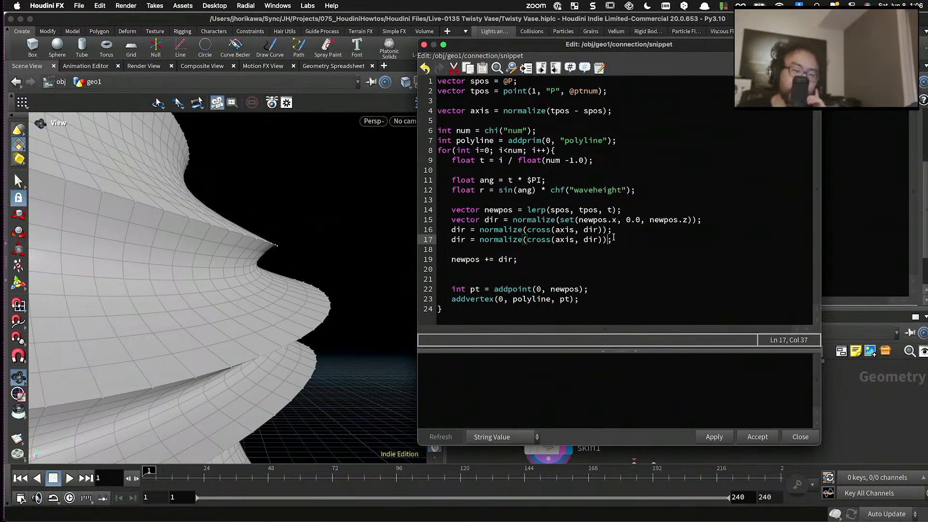
# - Review the two cross product lines, apply the code and view the whole resulting shape
pyautogui.moveTo(614, 231); pyautogui.dragTo(453, 230)
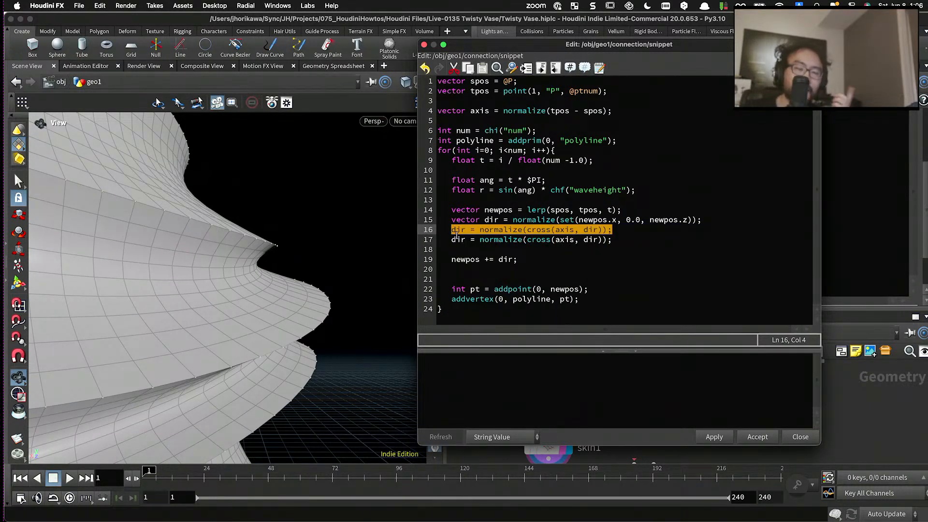
pyautogui.click(457, 240)
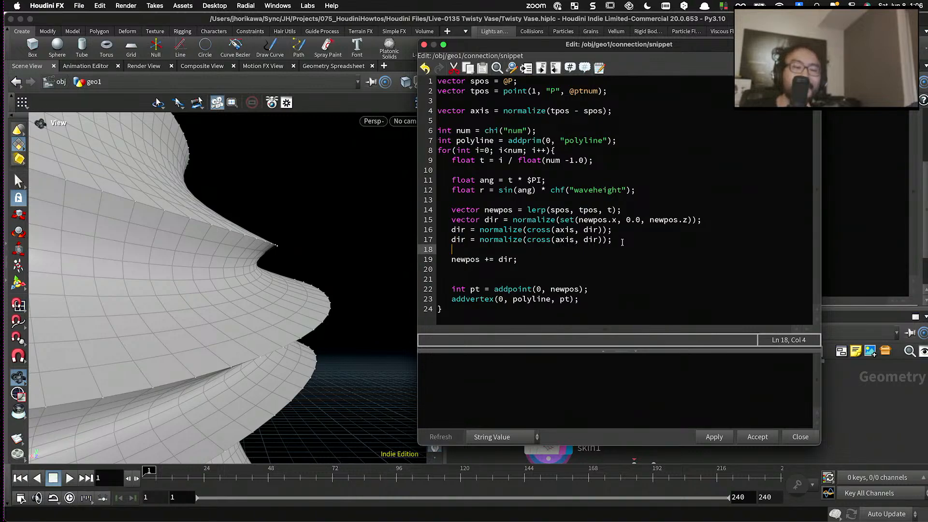
pyautogui.press('End')
pyautogui.click(710, 438)
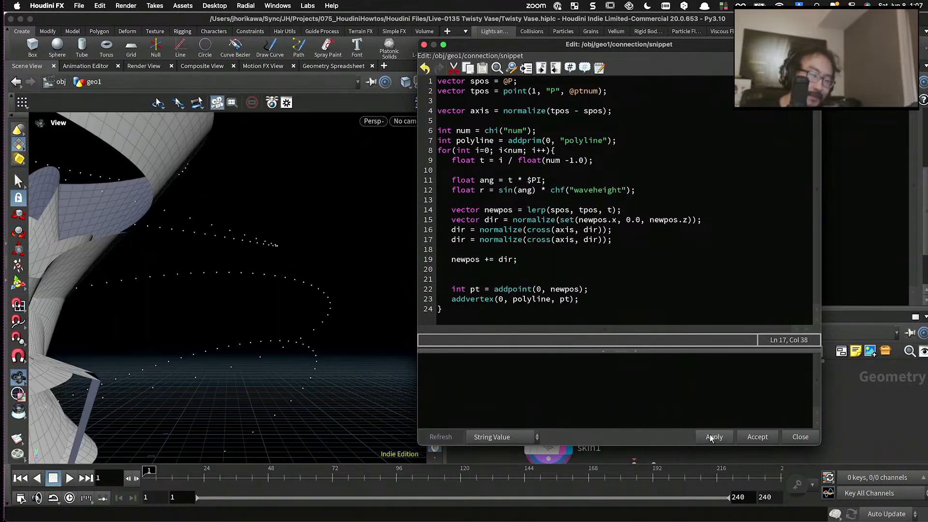
pyautogui.moveTo(414, 366); pyautogui.dragTo(313, 312)
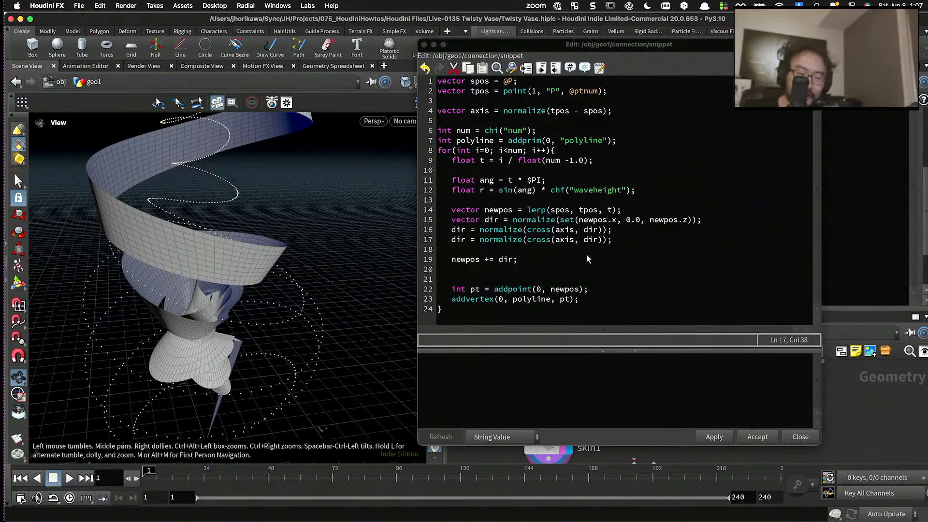
# - Add dir *= r; below the second cross product line and apply the code
pyautogui.click(609, 240)
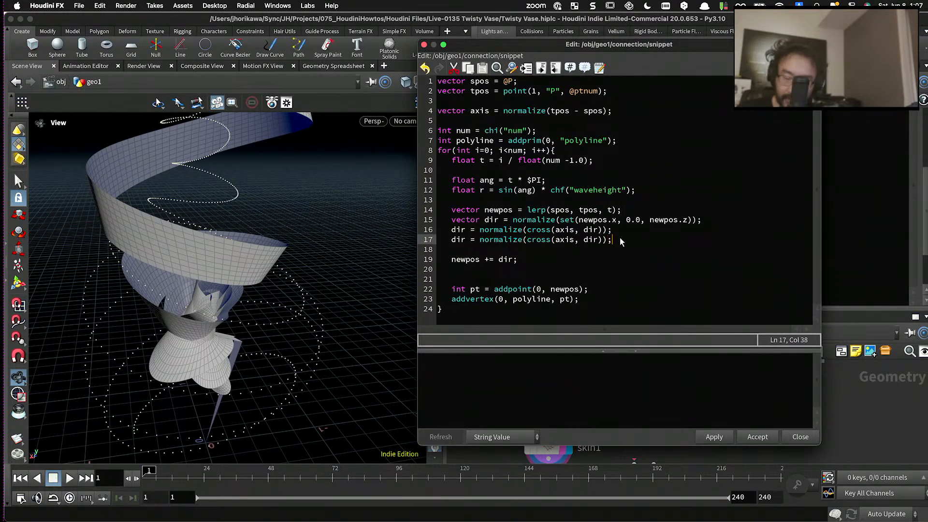
pyautogui.press('Return')
pyautogui.write('dir * =')
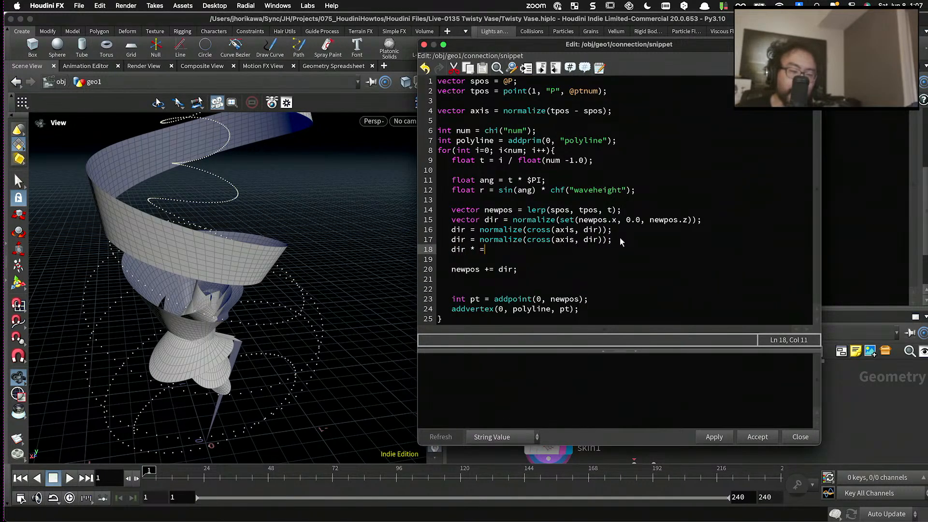
pyautogui.press('BackSpace')
pyautogui.press('BackSpace')
pyautogui.write('= rl')
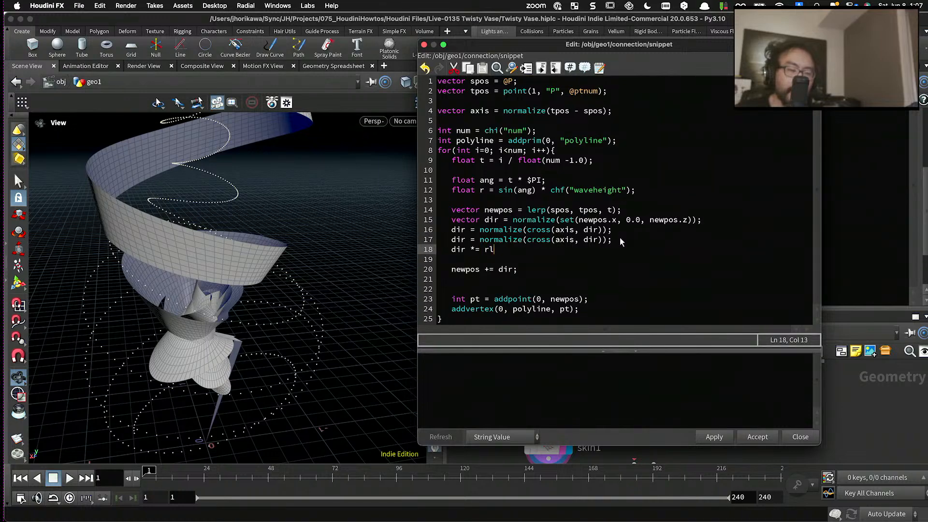
pyautogui.write(';')
pyautogui.press('BackSpace')
pyautogui.press('BackSpace')
pyautogui.write(';')
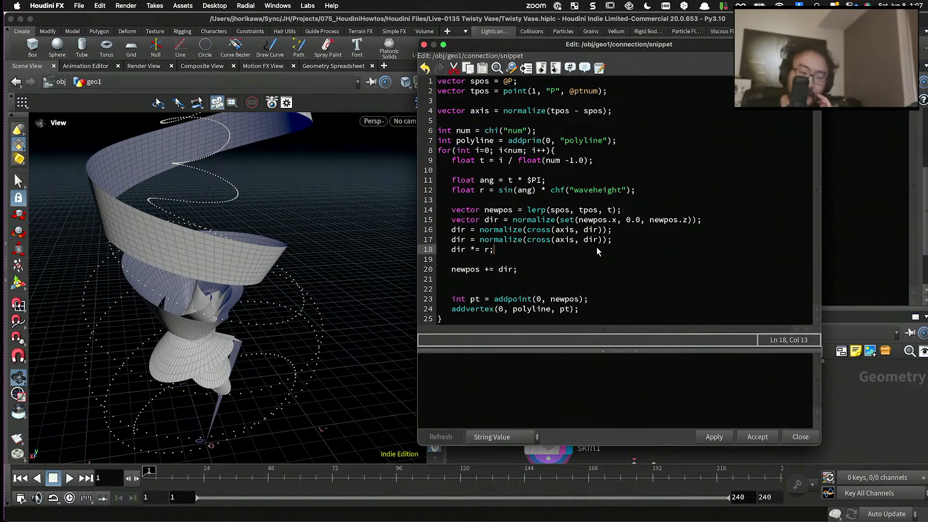
pyautogui.click(702, 437)
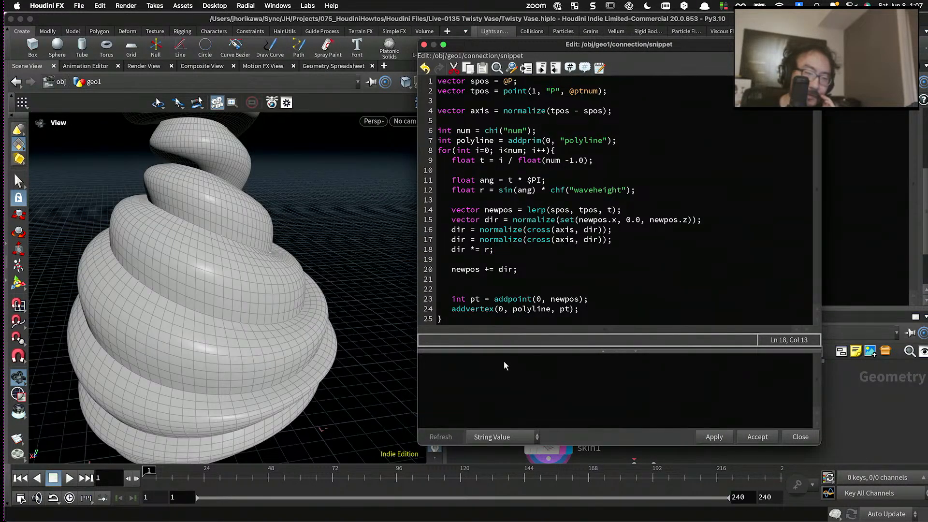
# - Inspect the vase's coils up close from different angles, and accept the snippet to close its code editor
pyautogui.moveTo(294, 276); pyautogui.dragTo(245, 252)
pyautogui.scroll(4, 250, 251)
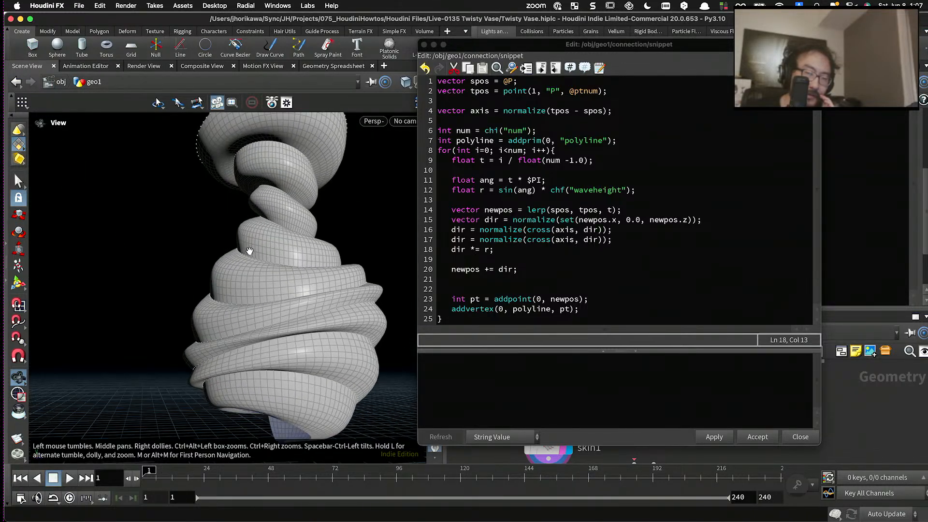
pyautogui.scroll(5, 250, 251)
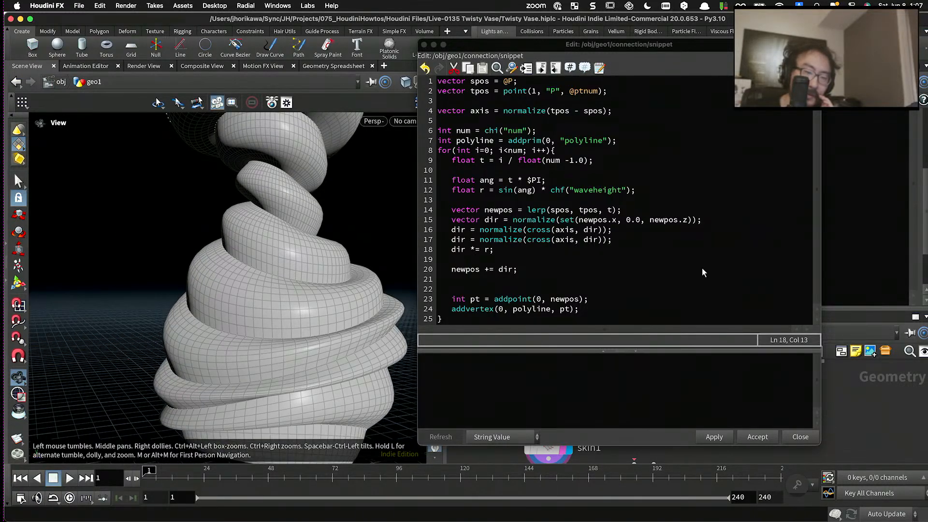
pyautogui.moveTo(681, 68); pyautogui.dragTo(649, 338)
pyautogui.scroll(5, 288, 240)
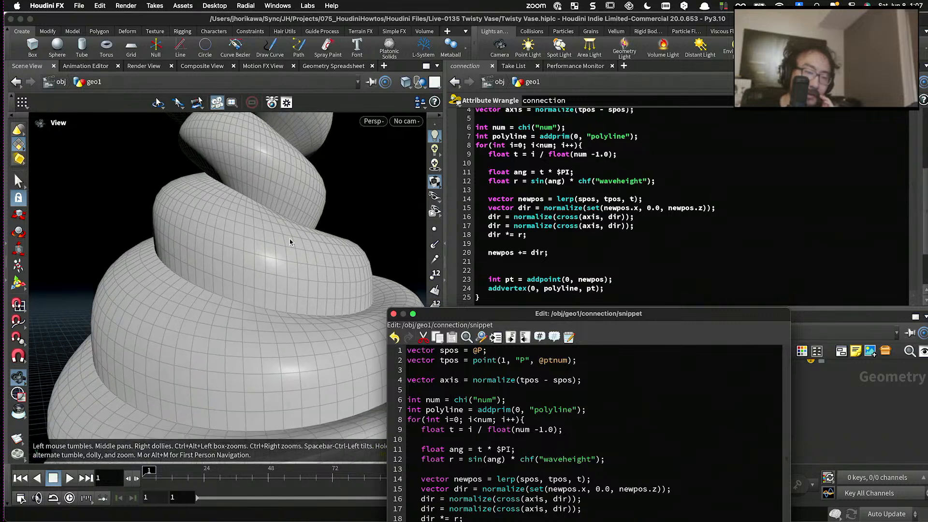
pyautogui.moveTo(222, 211); pyautogui.dragTo(207, 211)
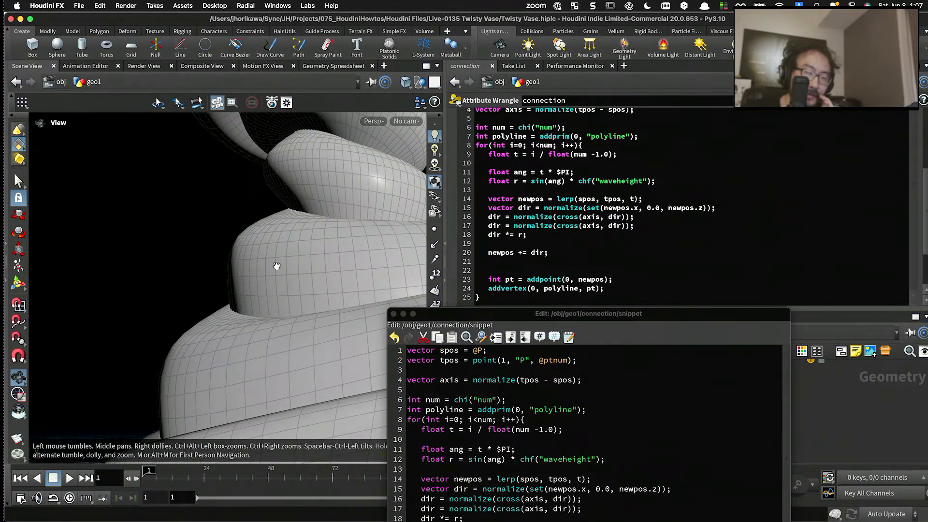
pyautogui.moveTo(520, 317); pyautogui.dragTo(535, 123)
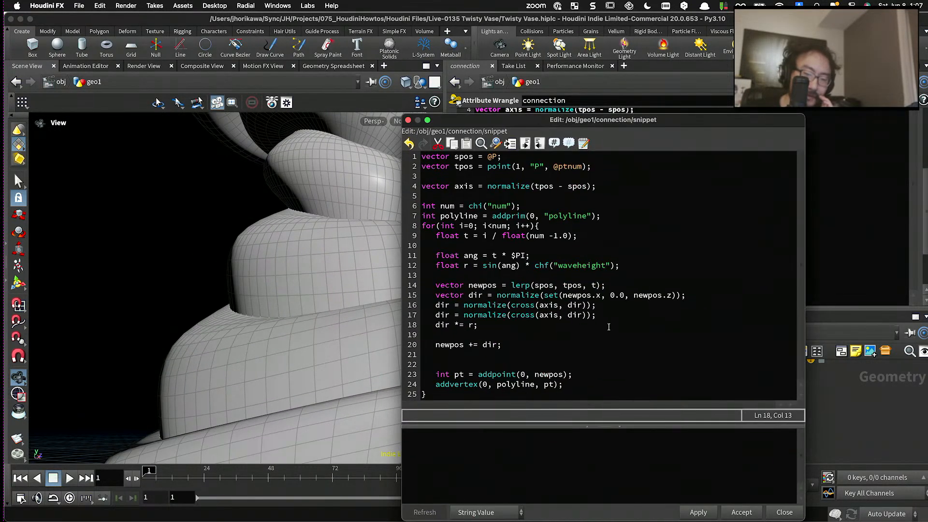
pyautogui.click(738, 517)
pyautogui.scroll(5, 675, 249)
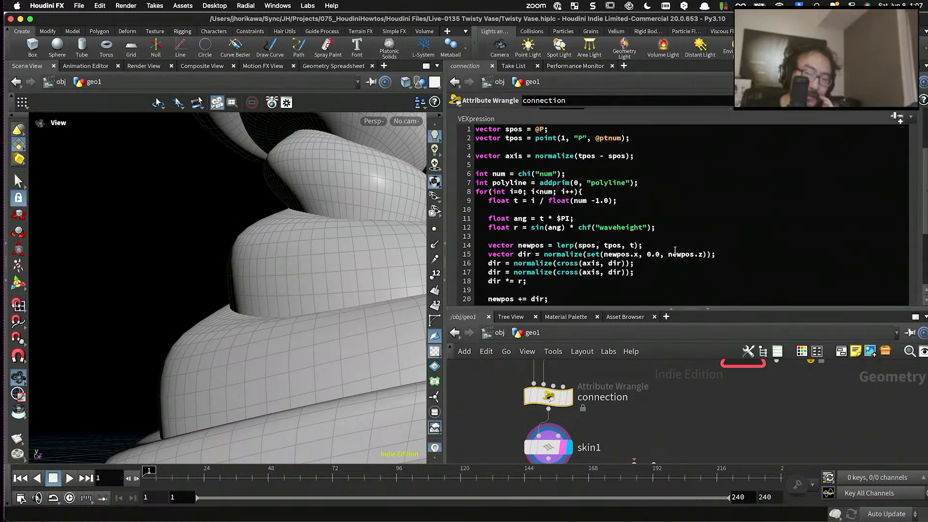
# - Set the connection wrangle's Waveheight to 0.099 and inspect the edges of the vase's coils up close
pyautogui.moveTo(731, 194); pyautogui.dragTo(768, 200)
pyautogui.scroll(-5, 184, 248)
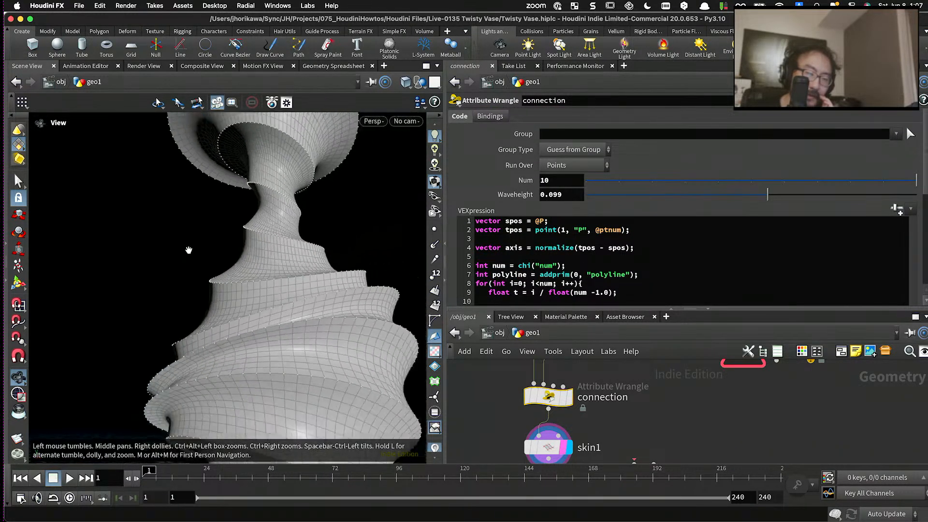
pyautogui.moveTo(188, 250); pyautogui.dragTo(141, 306)
pyautogui.scroll(8, 170, 371)
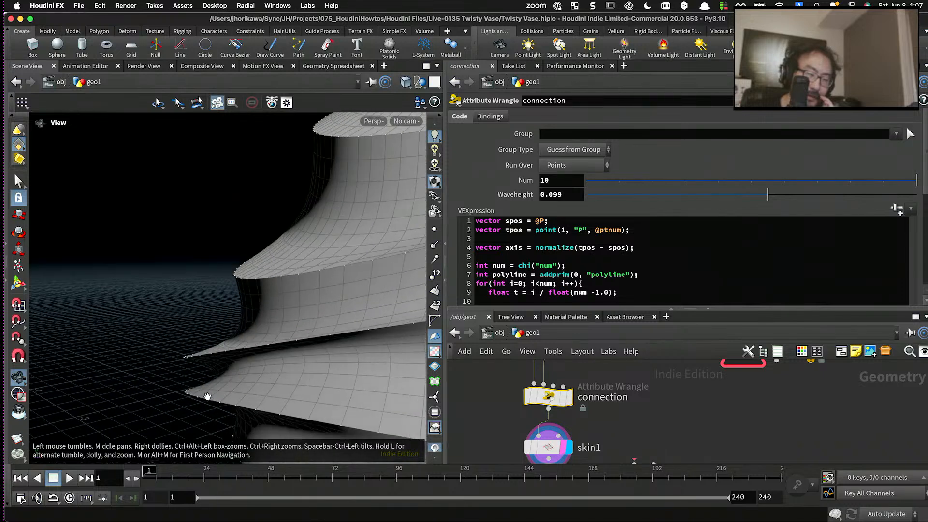
pyautogui.scroll(8, 205, 396)
pyautogui.moveTo(182, 384); pyautogui.dragTo(163, 335)
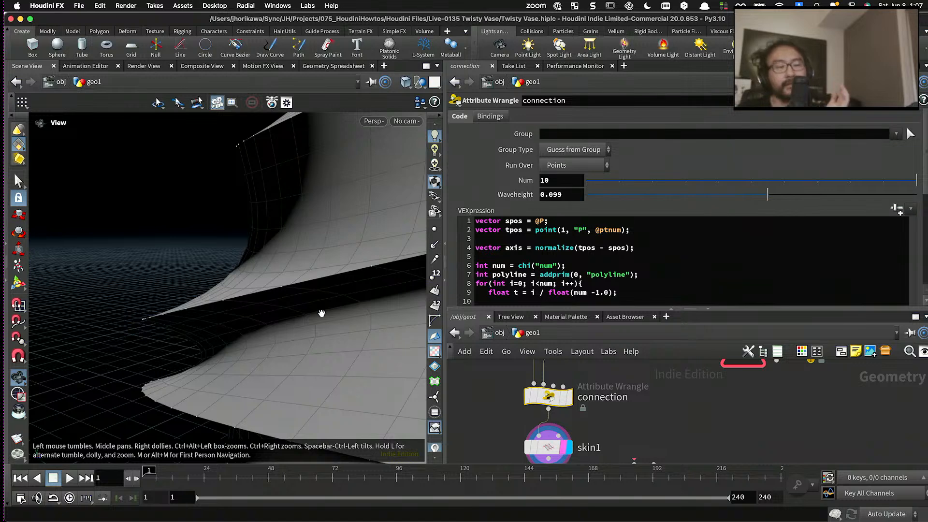
# - Set Waveheight to 0.061 and compare the wave depth between the wide and narrow coils from several angles
pyautogui.moveTo(756, 193); pyautogui.dragTo(759, 194)
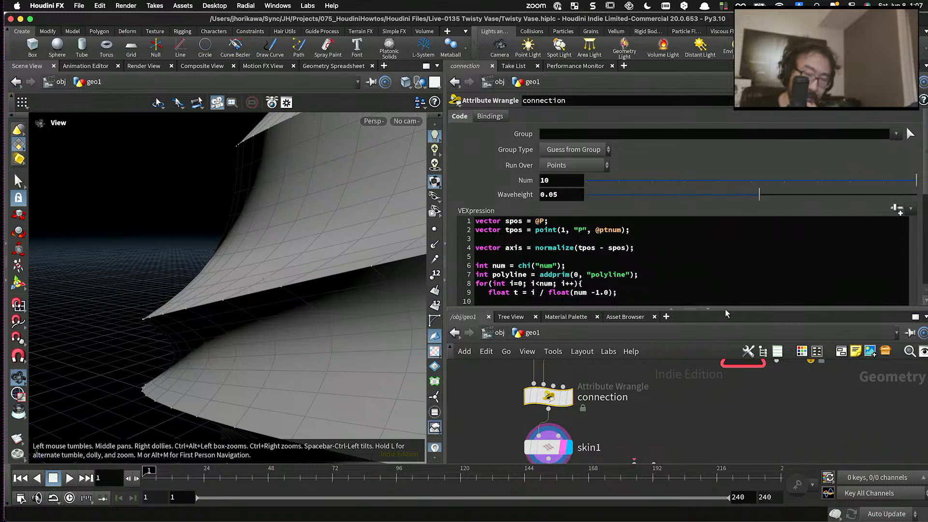
pyautogui.moveTo(760, 194); pyautogui.dragTo(762, 195)
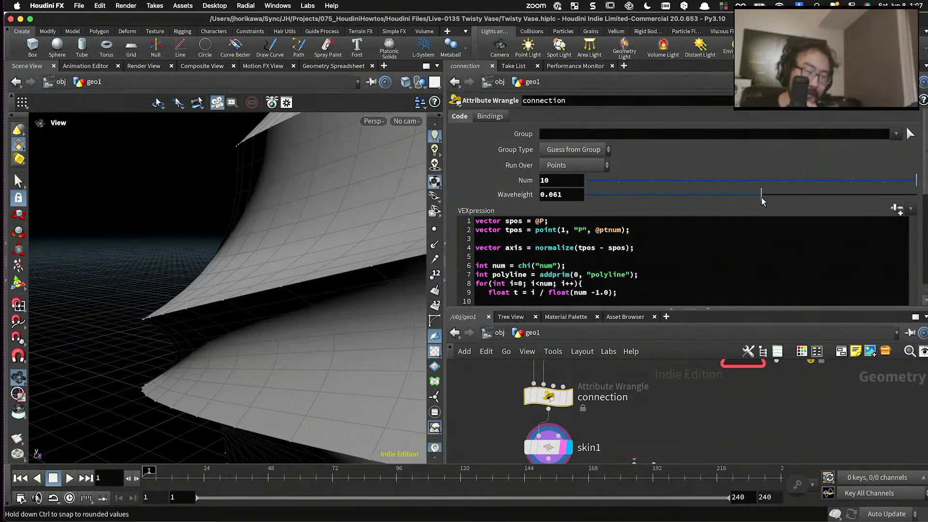
pyautogui.scroll(-8, 194, 258)
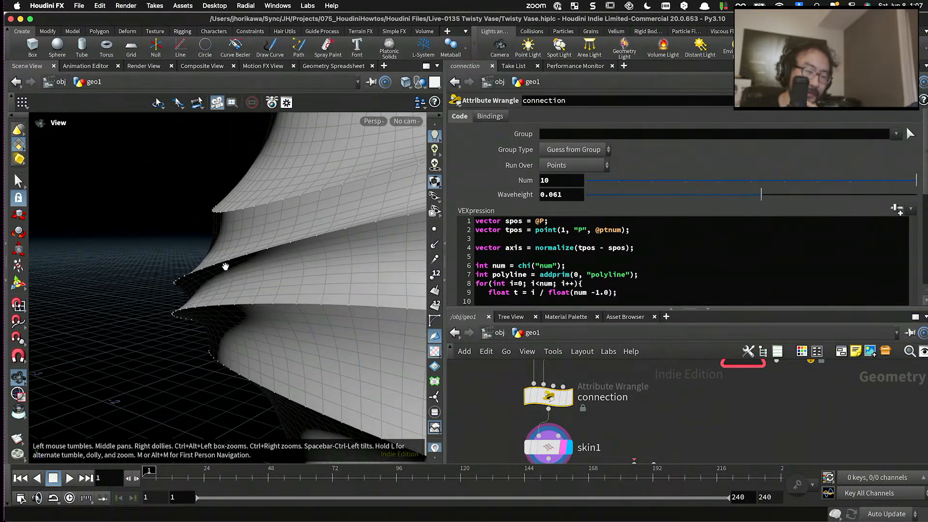
pyautogui.moveTo(225, 265); pyautogui.dragTo(190, 297)
pyautogui.scroll(6, 139, 292)
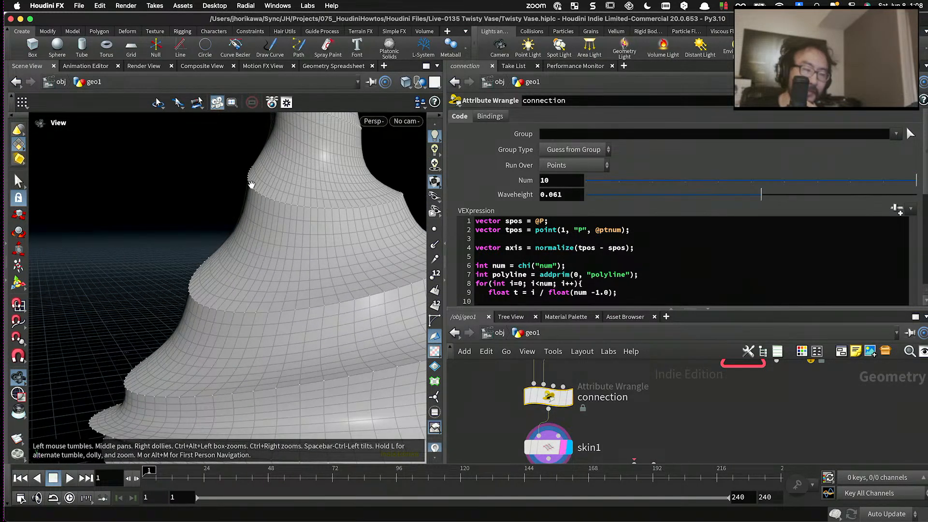
pyautogui.moveTo(250, 189); pyautogui.dragTo(230, 215)
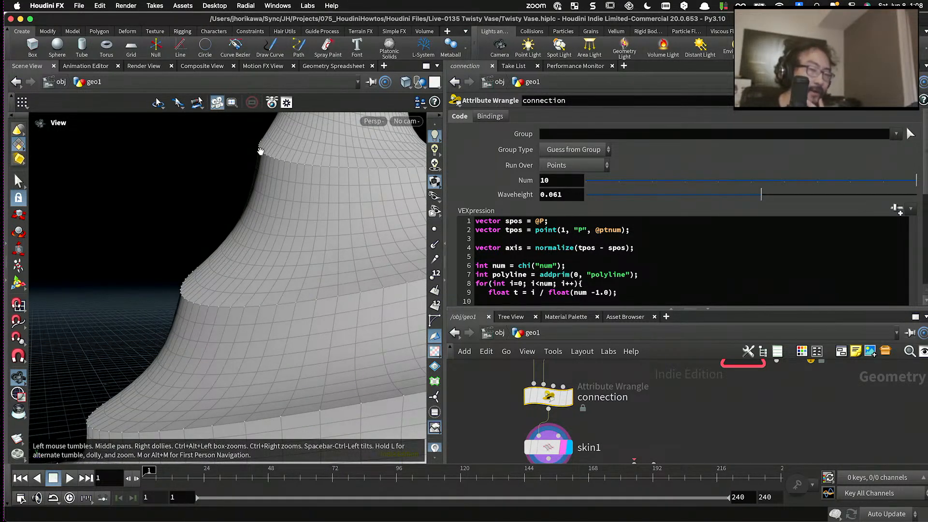
pyautogui.moveTo(274, 186); pyautogui.dragTo(214, 239)
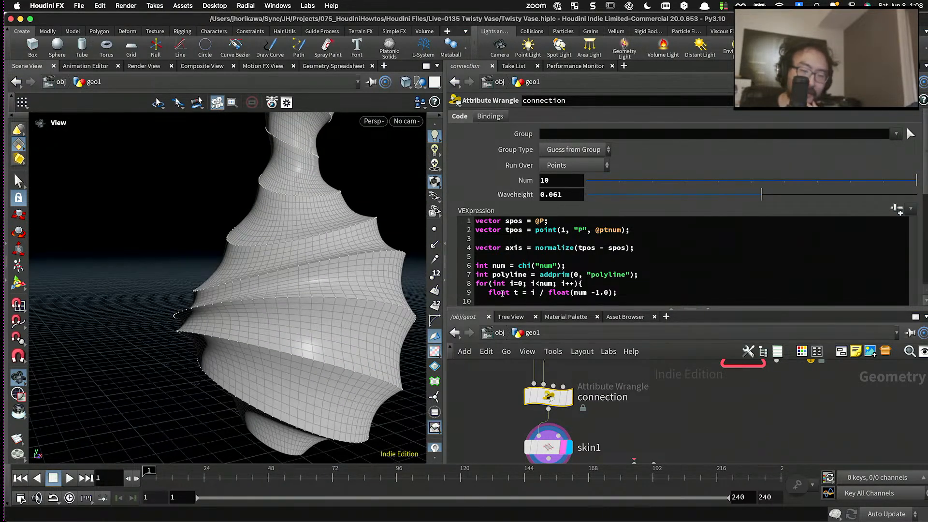
# - Enlarge the parameter area and add float dist = distance(spos, tpos); below the axis line in the connection code
pyautogui.moveTo(496, 309); pyautogui.dragTo(499, 359)
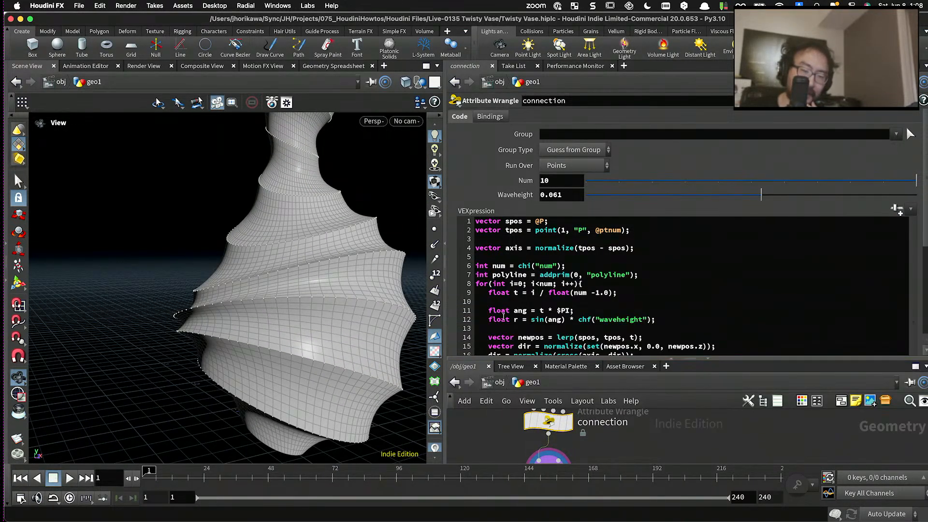
pyautogui.scroll(-4, 501, 313)
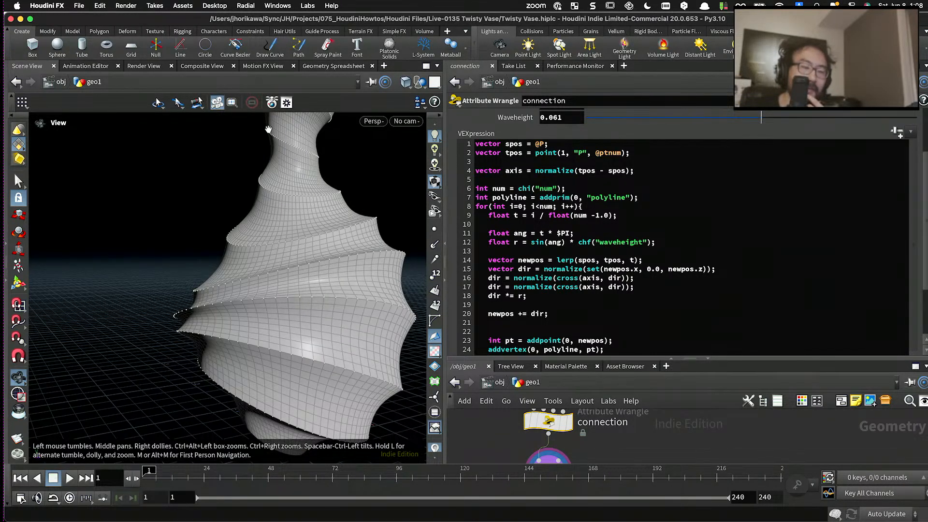
pyautogui.click(645, 171)
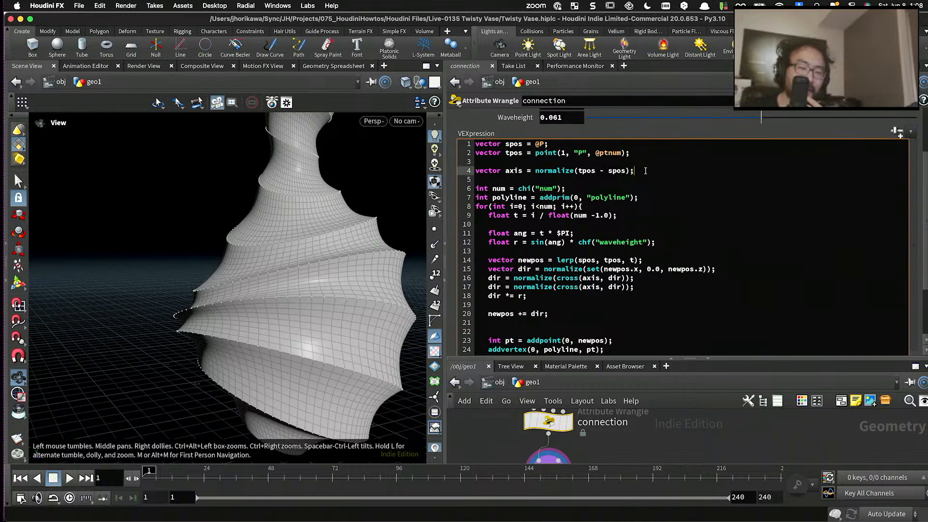
pyautogui.press('Return')
pyautogui.write('float d')
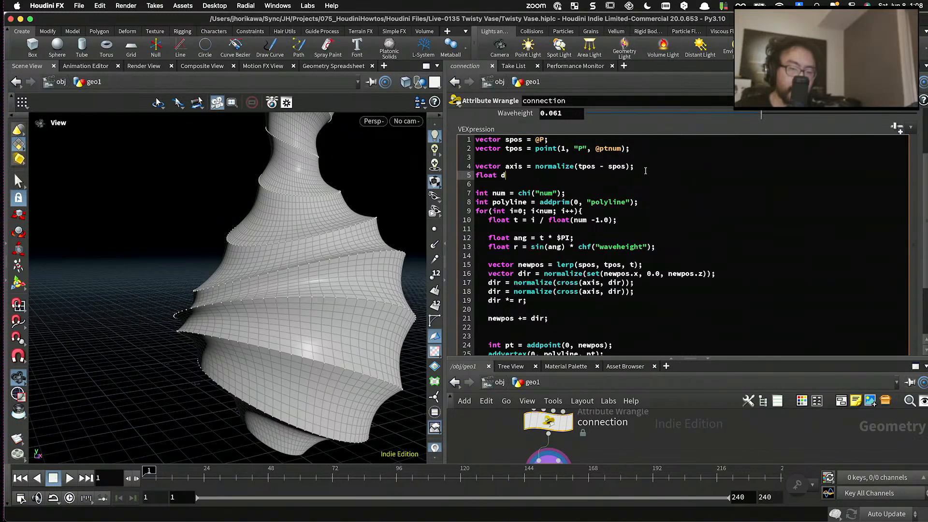
pyautogui.write('ist = distance')
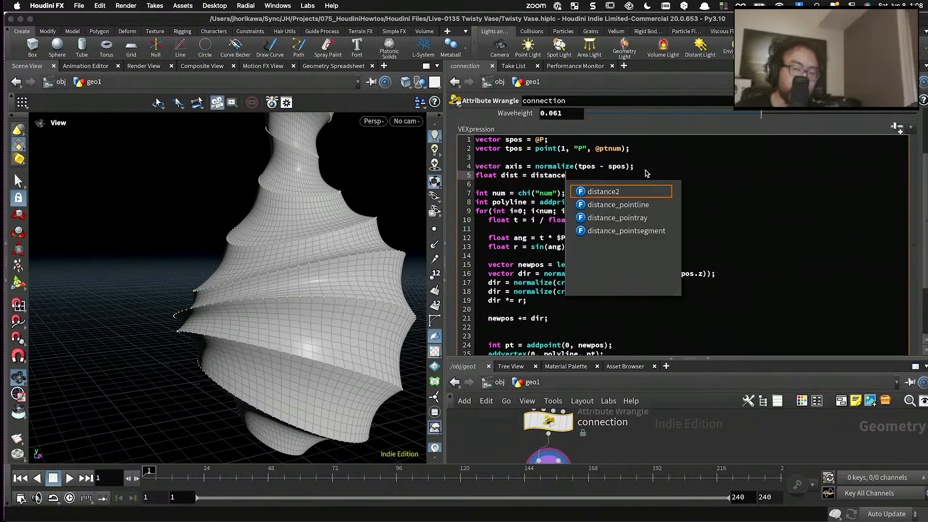
pyautogui.write('w((spos, tpos);')
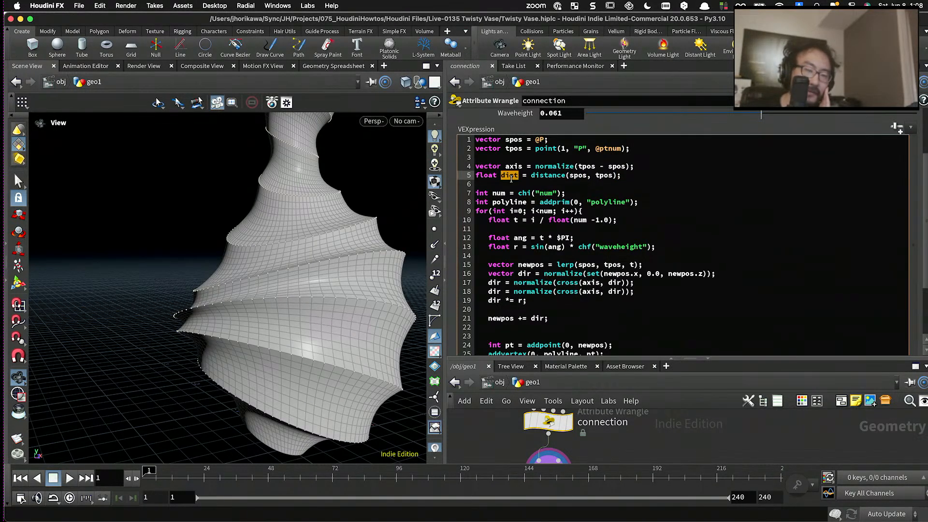
# - Extend the direction scaling on line 19 to dir *= r * dist; then apply the code and review the expression
pyautogui.scroll(-2, 511, 179)
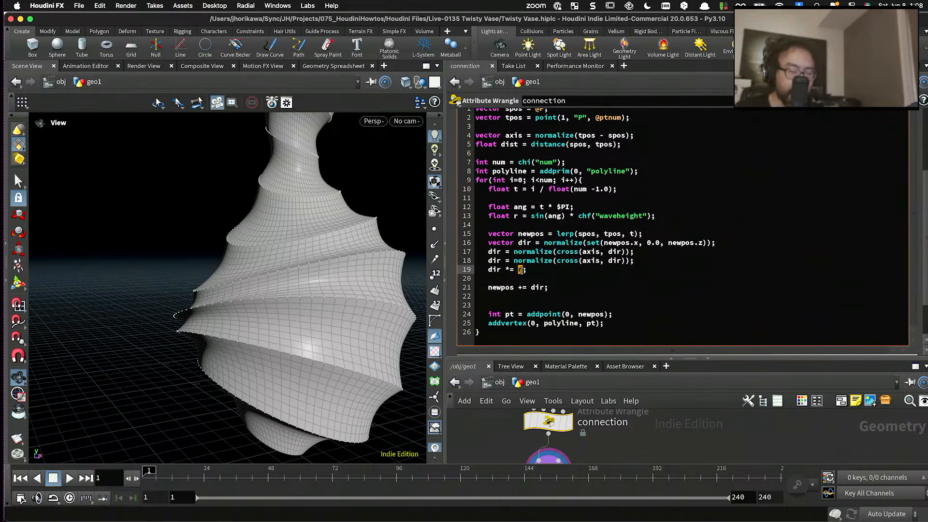
pyautogui.write('dist;')
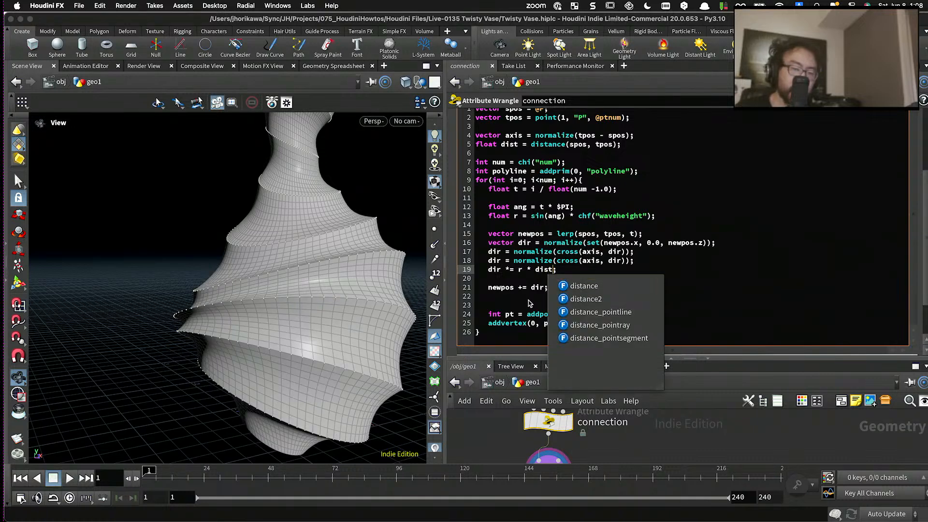
pyautogui.click(517, 282)
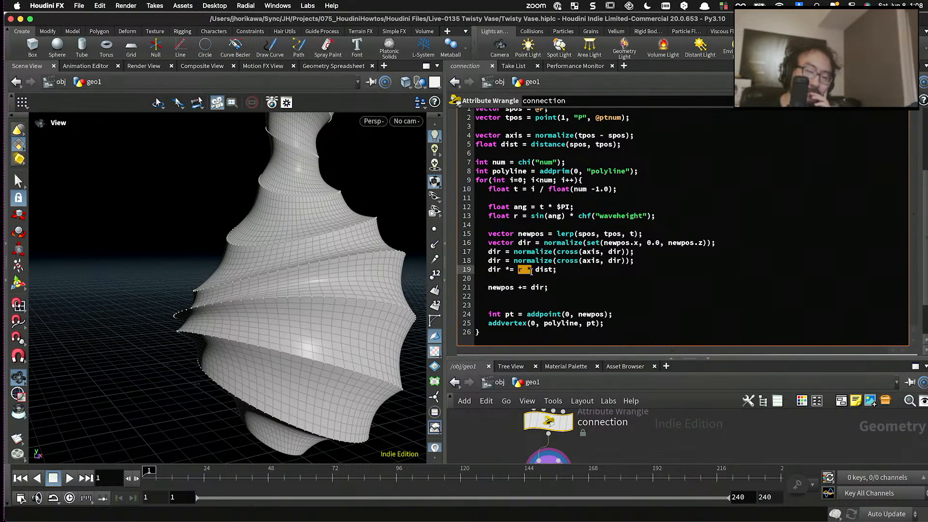
pyautogui.moveTo(531, 272); pyautogui.dragTo(534, 271)
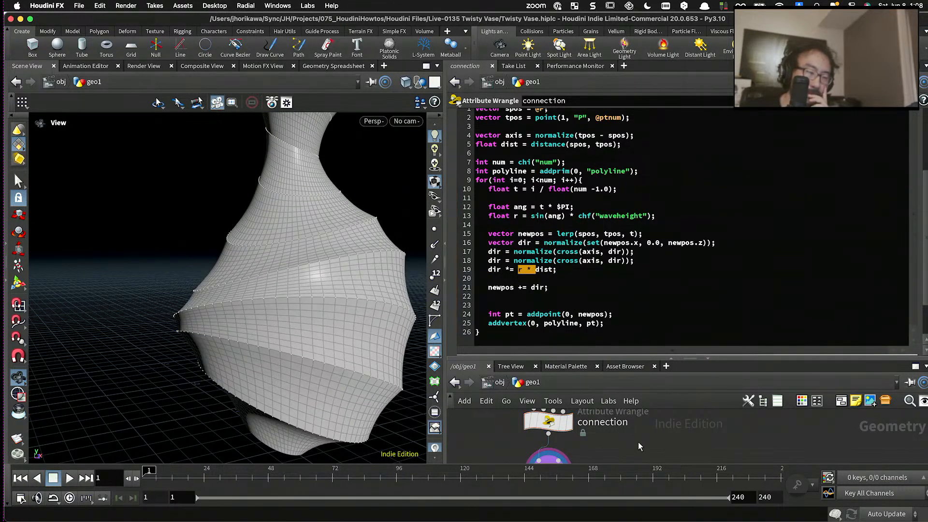
pyautogui.click(532, 272)
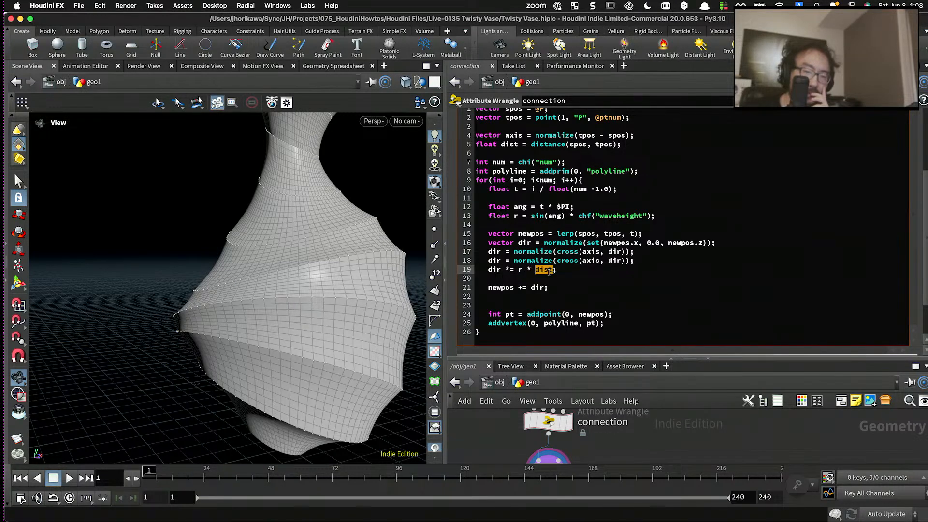
pyautogui.scroll(3, 550, 269)
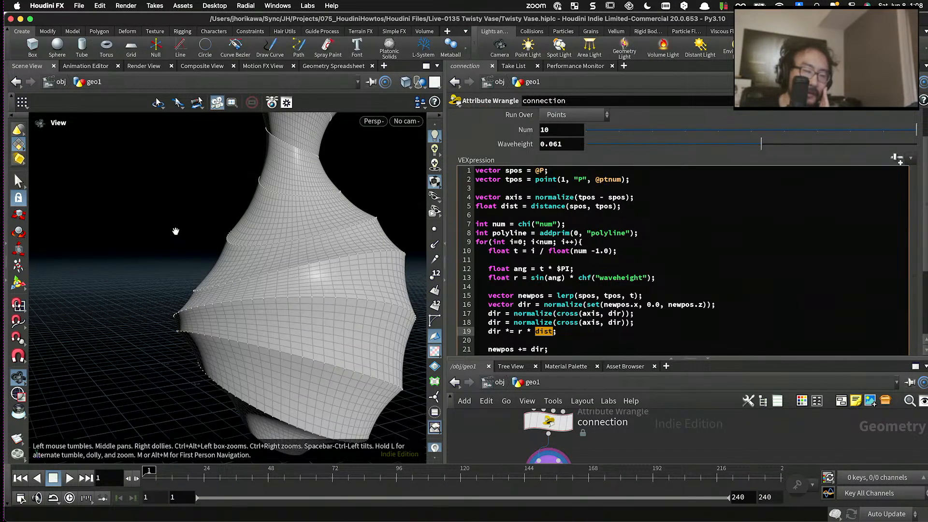
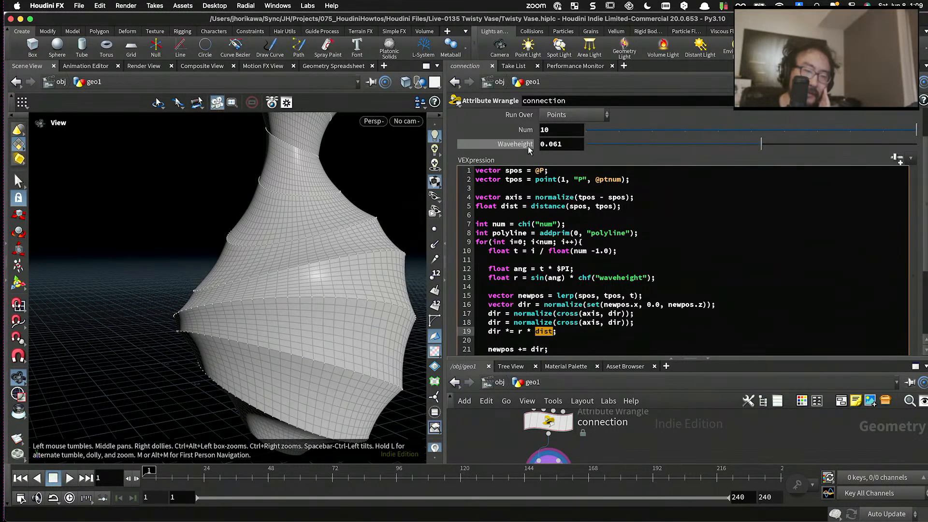
pyautogui.click(876, 101)
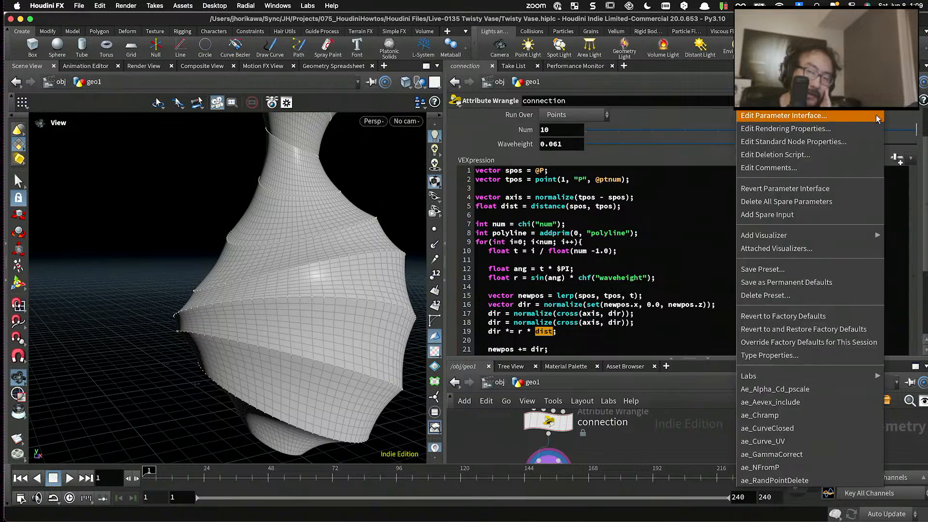
pyautogui.click(877, 116)
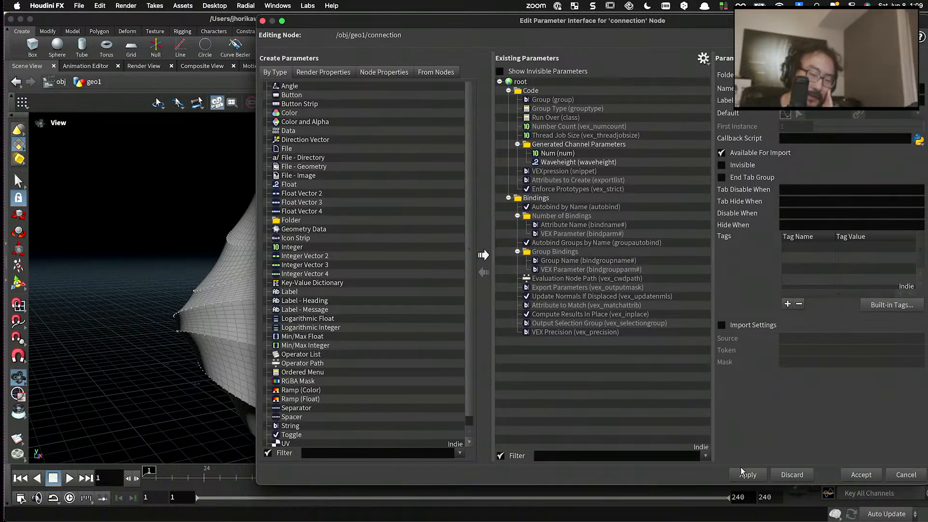
pyautogui.click(853, 476)
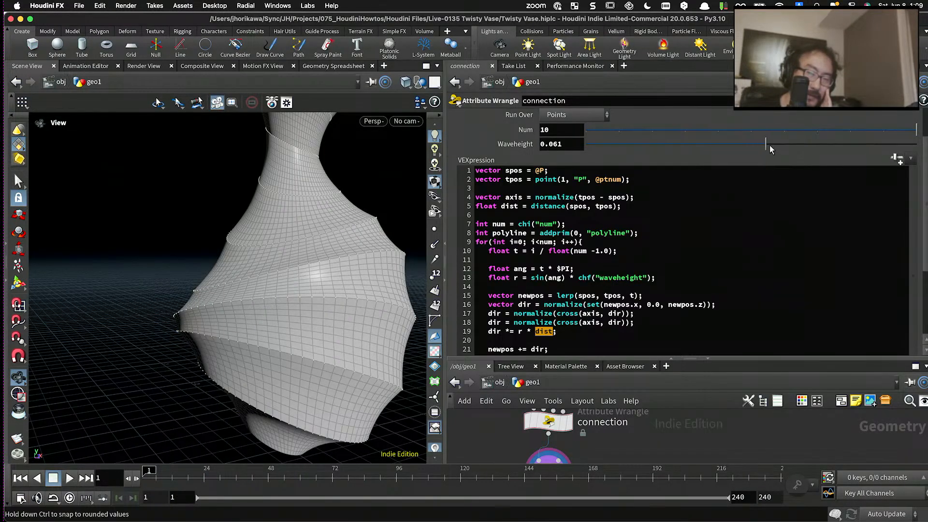
# - Set the connection wrangle's Waveheight to 0.295 and inspect the ridges around the vase
pyautogui.moveTo(769, 145); pyautogui.dragTo(798, 146)
pyautogui.scroll(5, 248, 232)
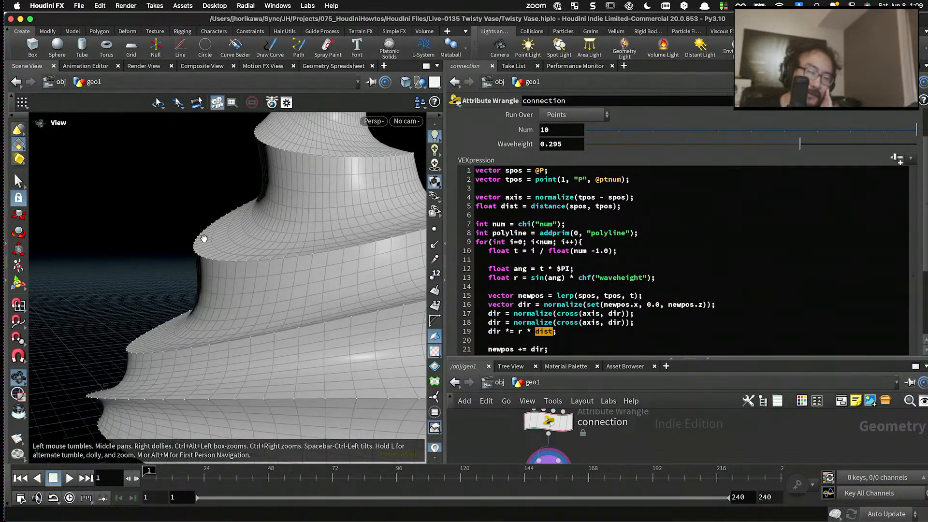
pyautogui.moveTo(220, 205); pyautogui.dragTo(151, 330)
pyautogui.moveTo(151, 330); pyautogui.dragTo(180, 332, button='right')
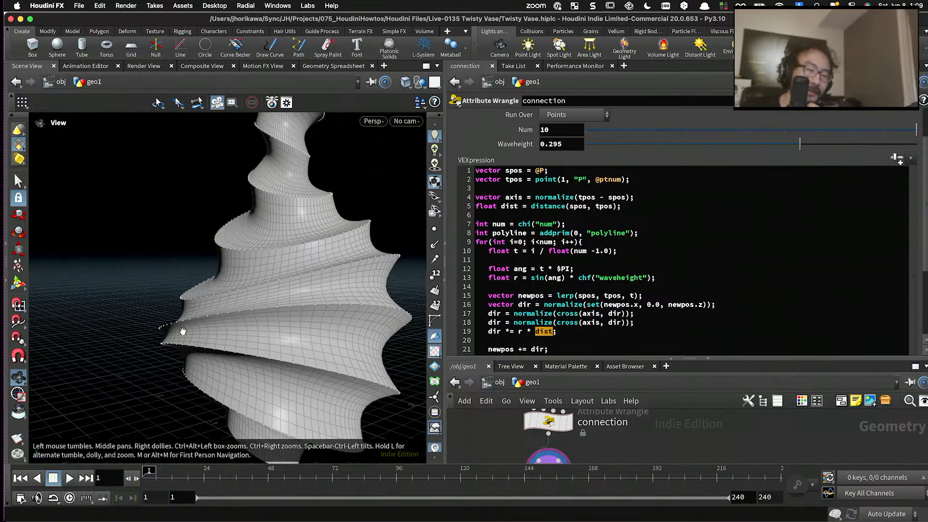
pyautogui.moveTo(180, 332); pyautogui.dragTo(233, 315)
pyautogui.moveTo(234, 315); pyautogui.dragTo(261, 317, button='right')
pyautogui.moveTo(261, 317); pyautogui.dragTo(264, 320)
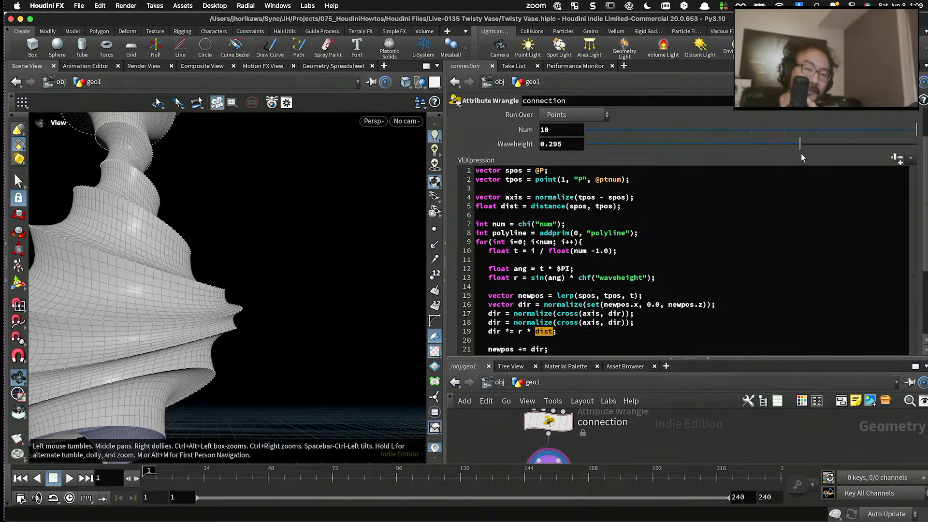
# - Lower Waveheight slightly and examine the vase shape and the code line that multiplies dir by r and dist
pyautogui.moveTo(801, 143); pyautogui.dragTo(793, 143)
pyautogui.moveTo(181, 222); pyautogui.dragTo(278, 260)
pyautogui.scroll(3, 599, 327)
pyautogui.scroll(-6, 599, 326)
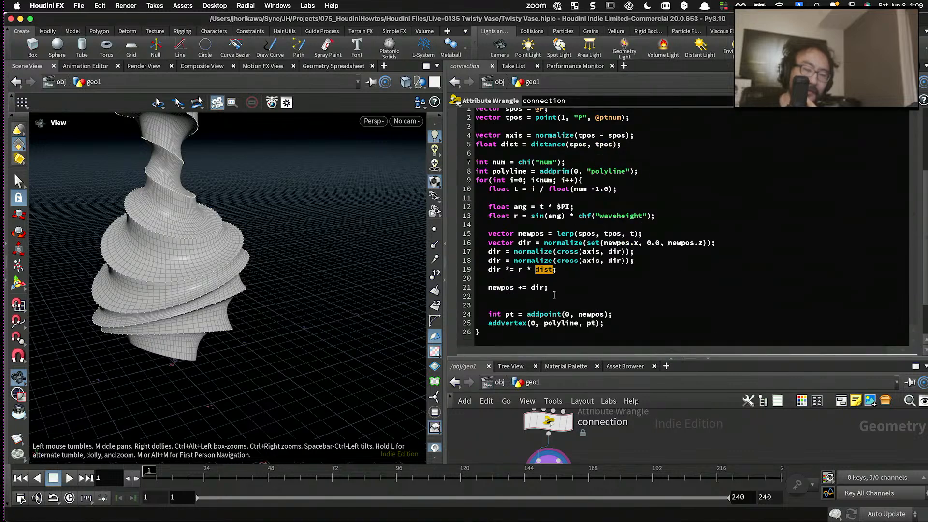
pyautogui.click(533, 273)
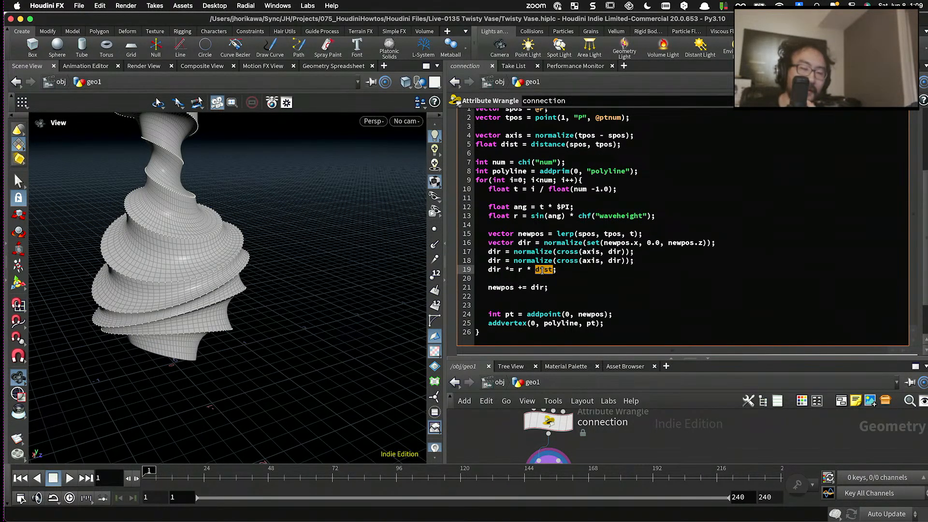
pyautogui.scroll(-5, 318, 253)
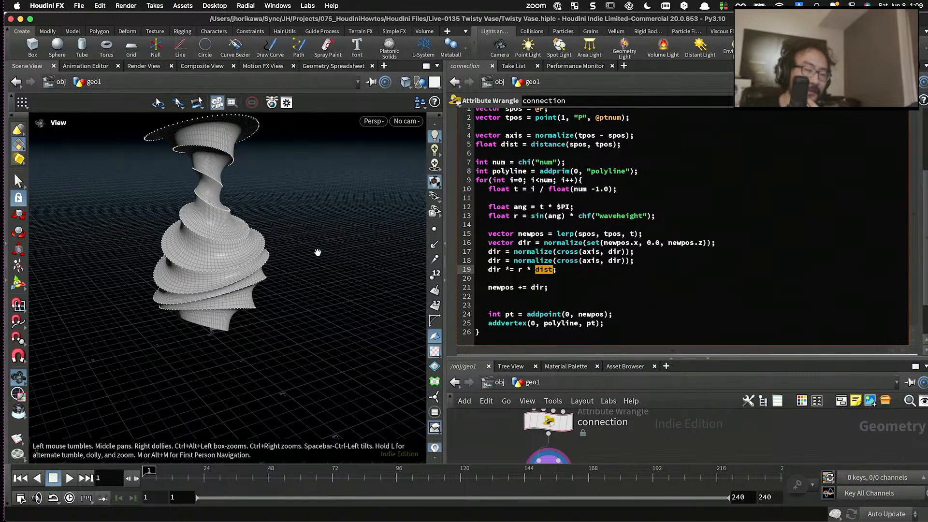
pyautogui.moveTo(318, 253); pyautogui.dragTo(266, 280)
pyautogui.scroll(5, 248, 217)
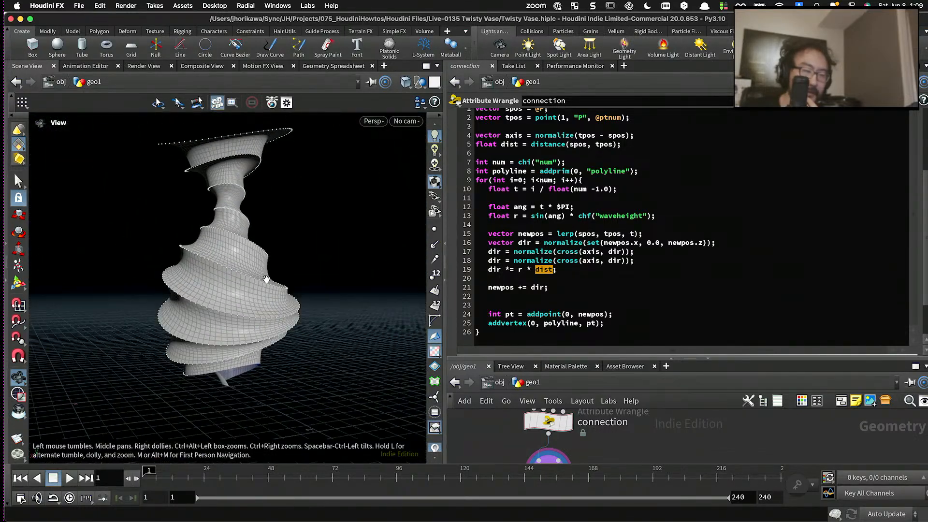
# - Set the connection wrangle's Waveheight to -0.167 and Num to 7, and inspect the vase surface
pyautogui.scroll(5, 689, 148)
pyautogui.moveTo(794, 192); pyautogui.dragTo(718, 194)
pyautogui.click(822, 182)
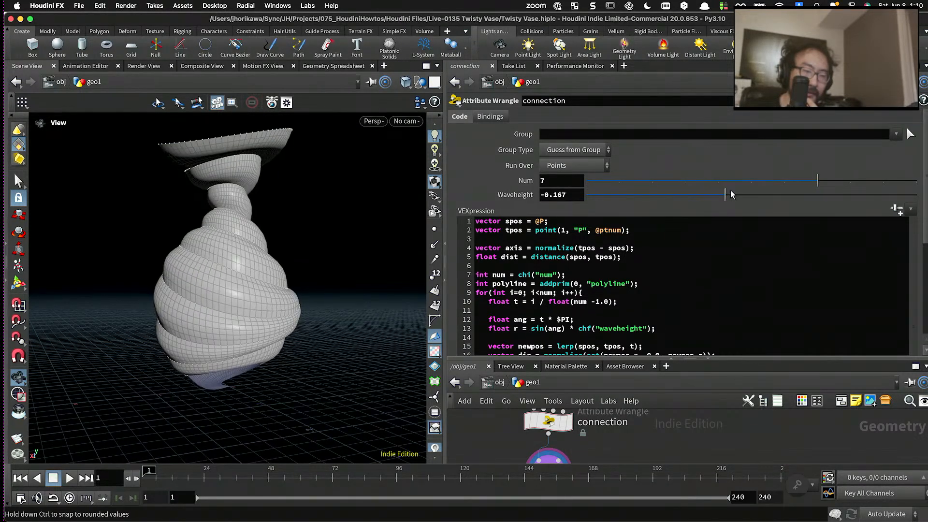
pyautogui.moveTo(283, 209); pyautogui.dragTo(164, 244)
pyautogui.scroll(10, 244, 232)
pyautogui.scroll(-5, 160, 241)
# - Set the connection wrangle's Waveheight to 0.228 and check the vase from the side
pyautogui.moveTo(752, 194); pyautogui.dragTo(789, 195)
pyautogui.moveTo(171, 258); pyautogui.dragTo(288, 242)
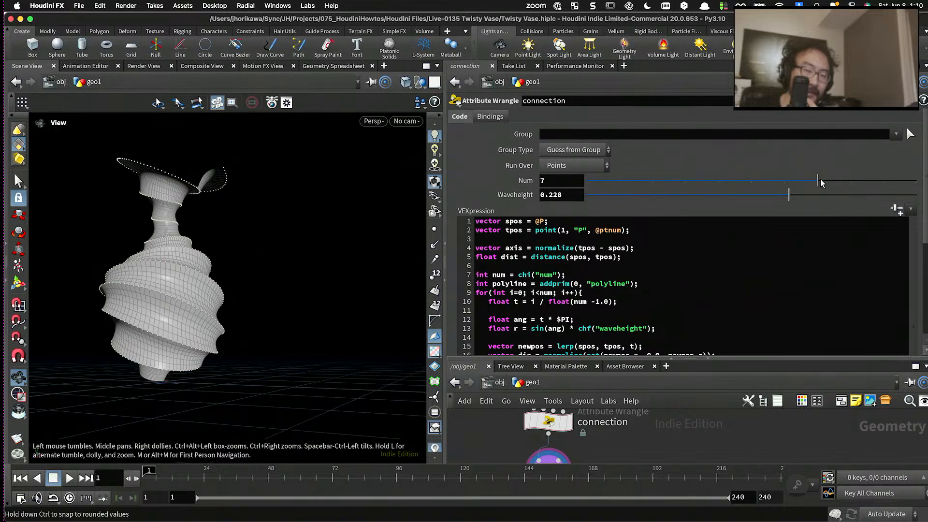
# - Enlarge the network editor and delete the unused fuse1, line1 and pointwrangle1 nodes
pyautogui.scroll(-3, 660, 294)
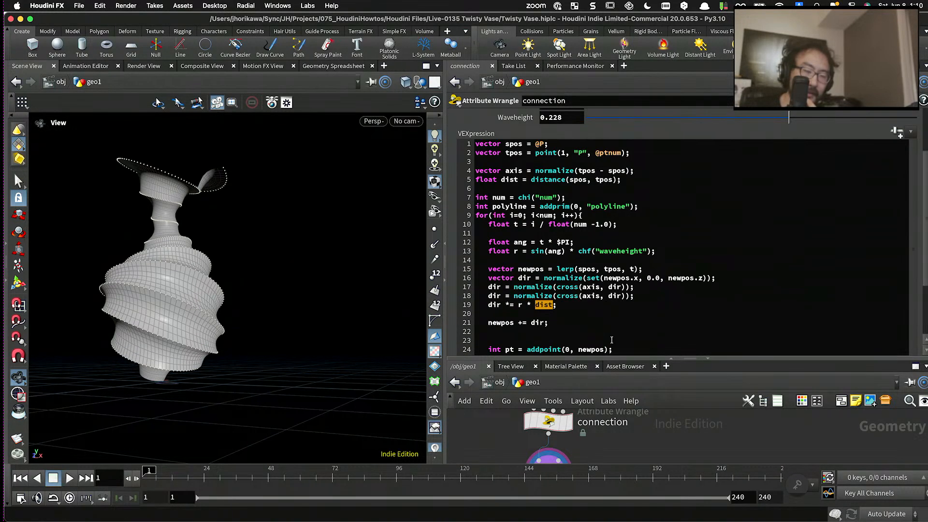
pyautogui.moveTo(614, 358); pyautogui.dragTo(614, 249)
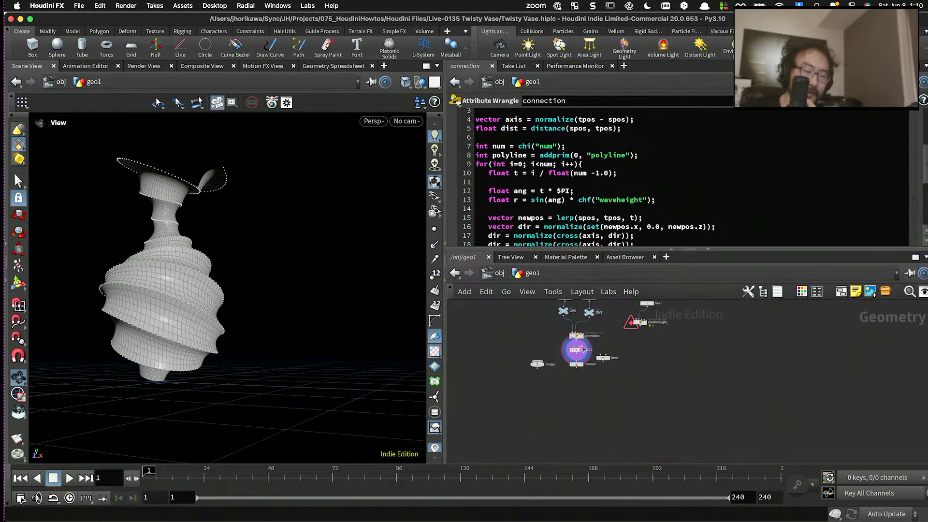
pyautogui.scroll(-3, 614, 374)
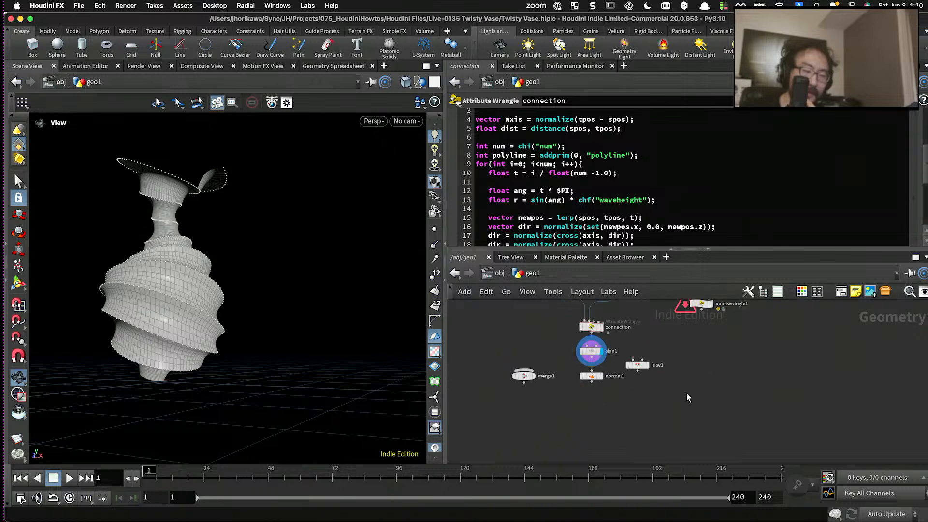
pyautogui.click(637, 365)
pyautogui.press('Delete')
pyautogui.scroll(-3, 649, 377)
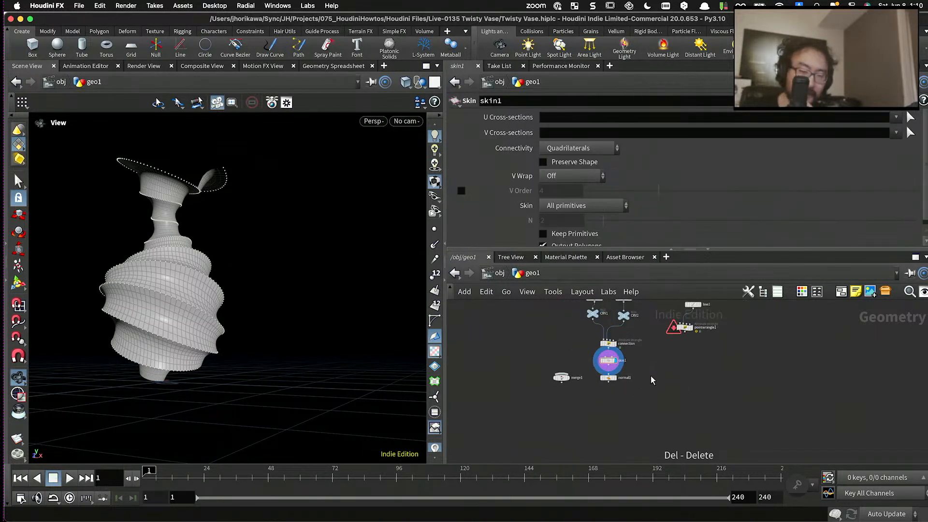
pyautogui.scroll(3, 672, 357)
pyautogui.moveTo(678, 308); pyautogui.dragTo(677, 305)
pyautogui.press('Delete')
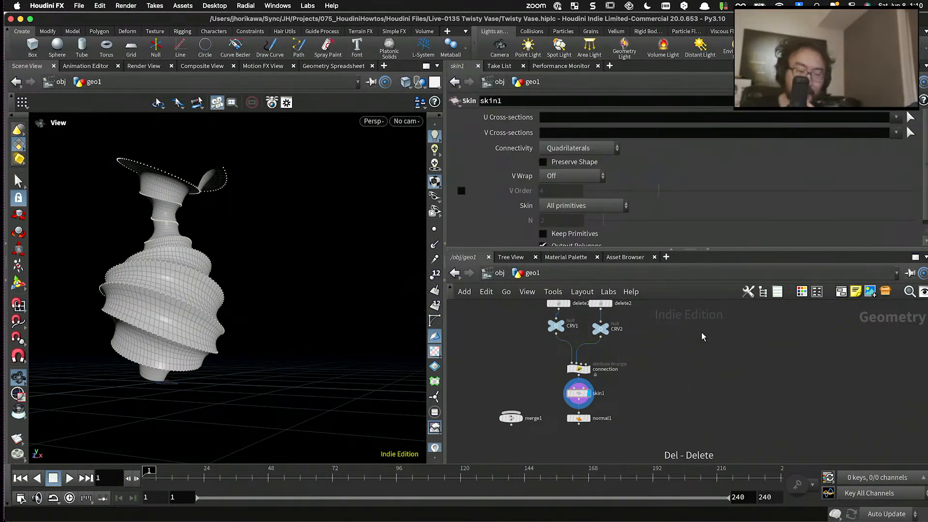
# - Examine the vase's open top from above and the uneven skin edges at its base from several angles
pyautogui.scroll(-1, 334, 273)
pyautogui.scroll(4, 262, 227)
pyautogui.moveTo(261, 225); pyautogui.dragTo(234, 252)
pyautogui.scroll(3, 227, 203)
pyautogui.moveTo(222, 180); pyautogui.dragTo(346, 167)
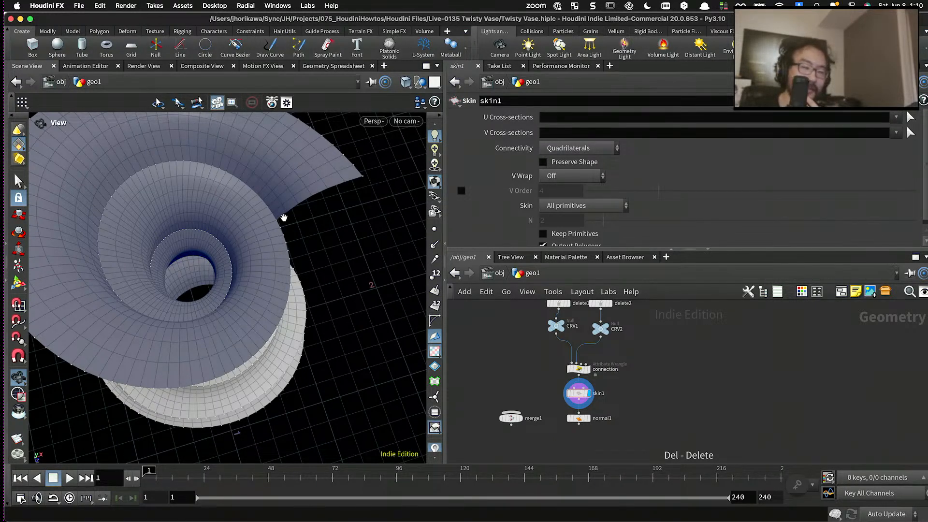
pyautogui.moveTo(283, 218)
pyautogui.mouseDown()
pyautogui.moveTo(248, 190)
pyautogui.moveTo(281, 221)
pyautogui.moveTo(271, 201)
pyautogui.moveTo(289, 187)
pyautogui.moveTo(287, 211)
pyautogui.moveTo(253, 208)
pyautogui.moveTo(248, 271)
pyautogui.moveTo(266, 208)
pyautogui.moveTo(295, 211)
pyautogui.moveTo(237, 222)
pyautogui.moveTo(304, 290)
pyautogui.moveTo(182, 269)
pyautogui.moveTo(129, 279)
pyautogui.mouseUp()
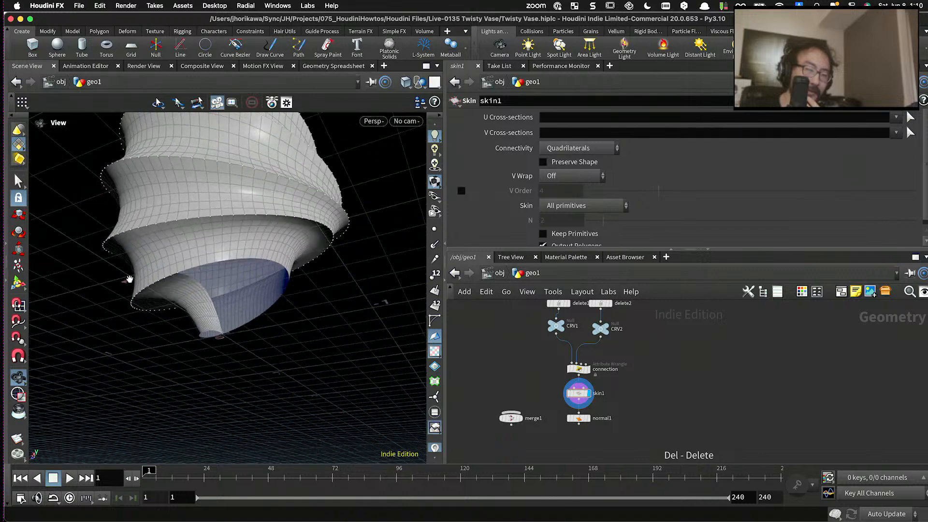
pyautogui.scroll(5, 169, 278)
pyautogui.moveTo(193, 277); pyautogui.dragTo(217, 288)
pyautogui.scroll(5, 199, 276)
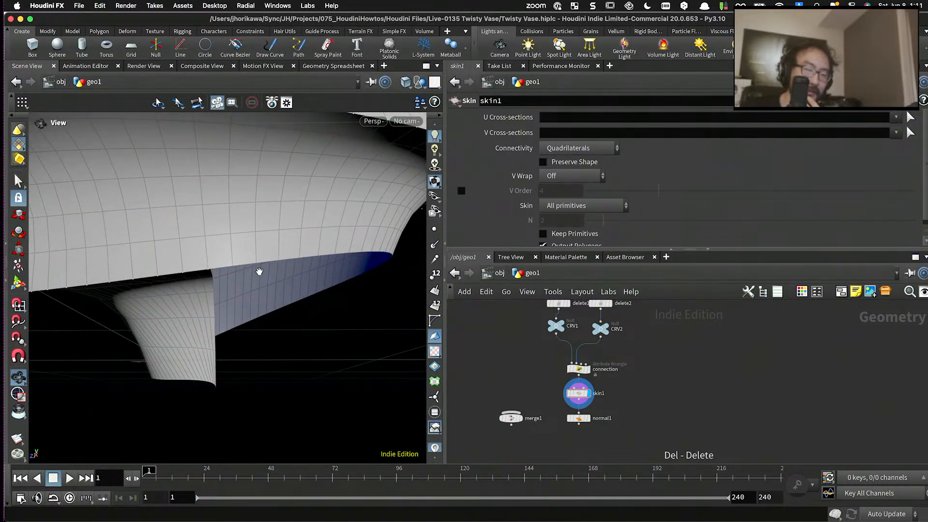
pyautogui.scroll(-2, 261, 275)
pyautogui.scroll(-3, 263, 277)
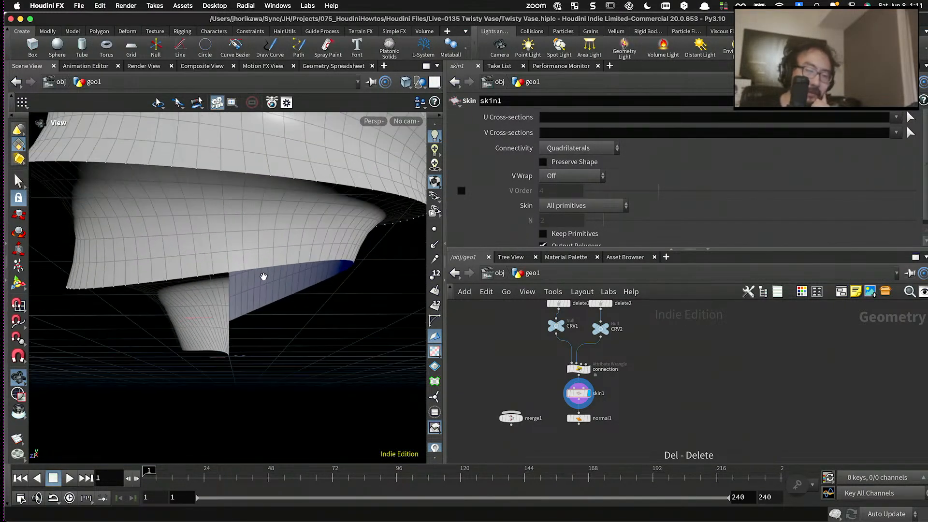
pyautogui.scroll(-3, 535, 355)
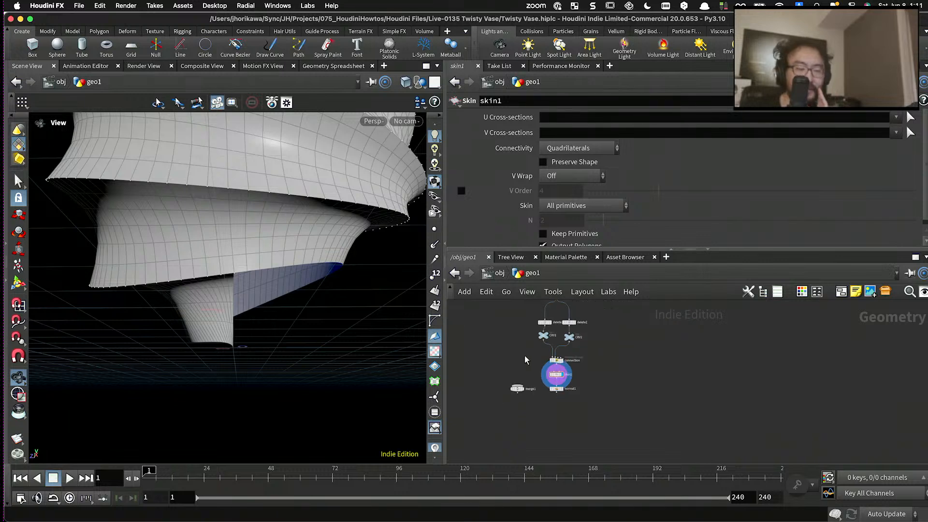
# - Add a Clip node fed by normal1 and make it the displayed node
pyautogui.scroll(5, 551, 416)
pyautogui.press('Tab')
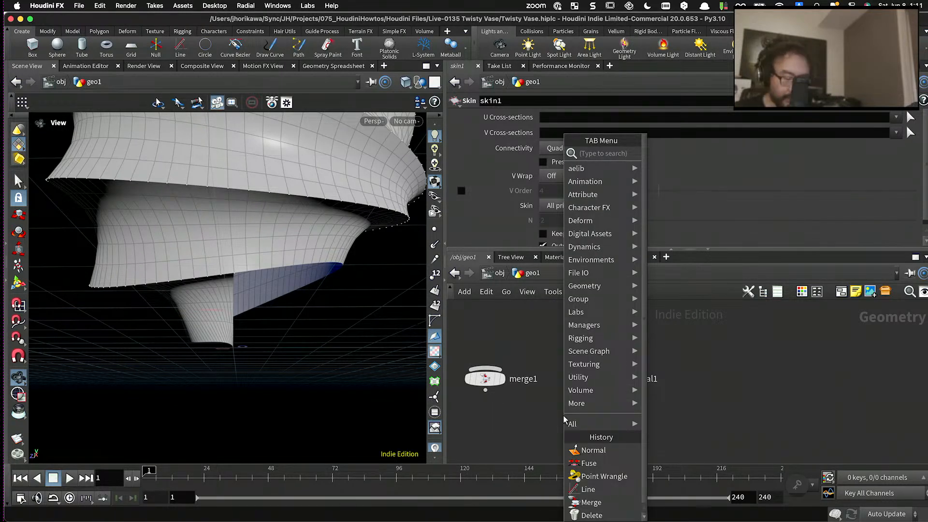
pyautogui.write('clip')
pyautogui.press('Return')
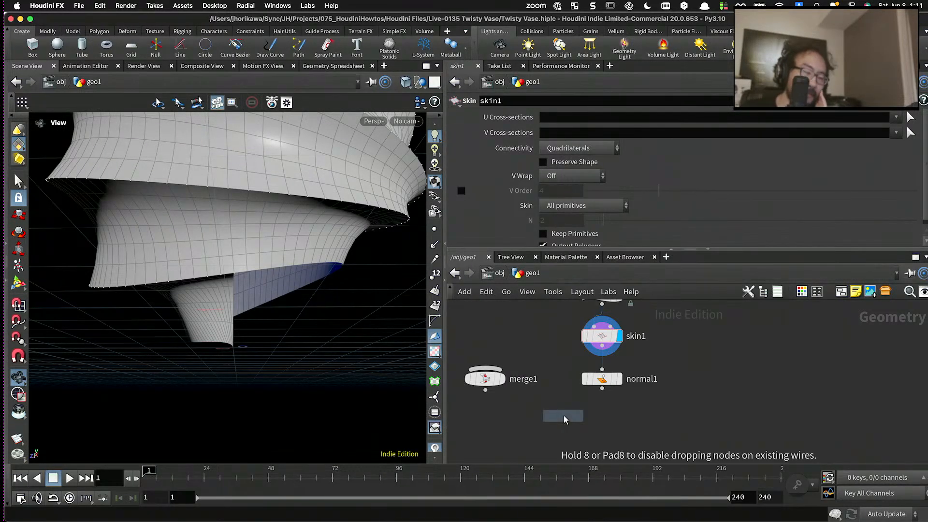
pyautogui.click(592, 425)
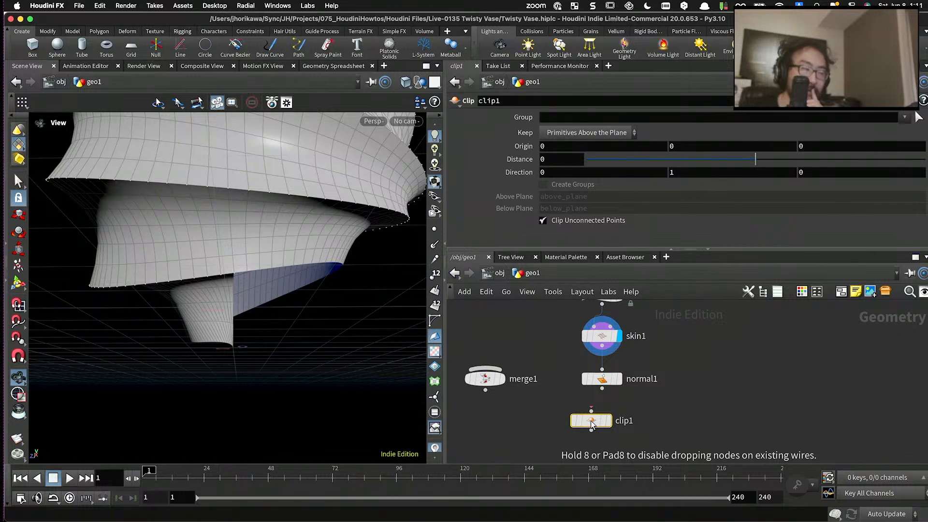
pyautogui.moveTo(374, 334); pyautogui.dragTo(187, 261)
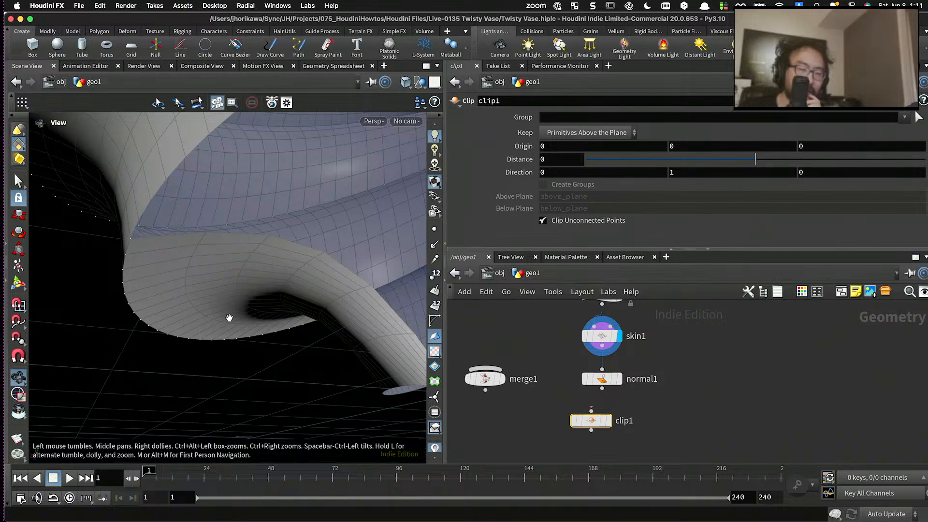
pyautogui.moveTo(187, 324); pyautogui.dragTo(290, 348)
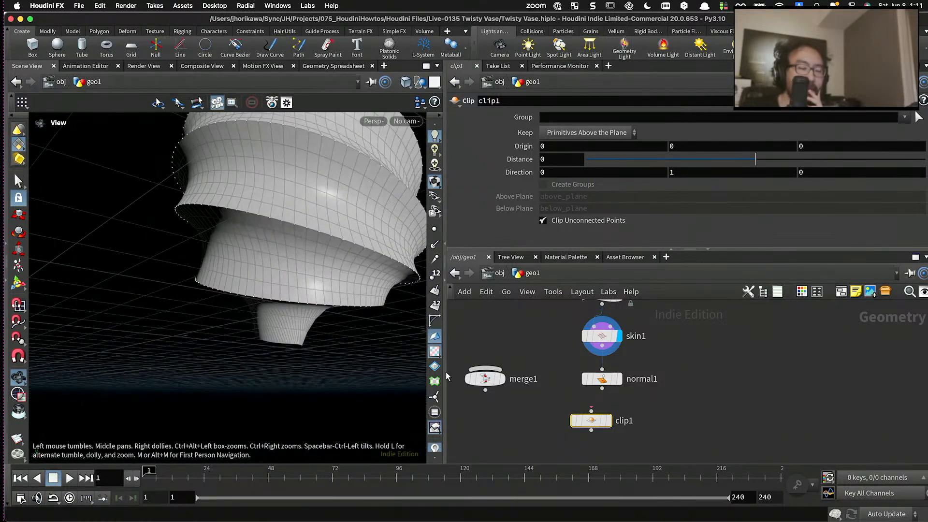
pyautogui.scroll(2, 554, 382)
pyautogui.moveTo(587, 390); pyautogui.dragTo(585, 432)
pyautogui.click(595, 429)
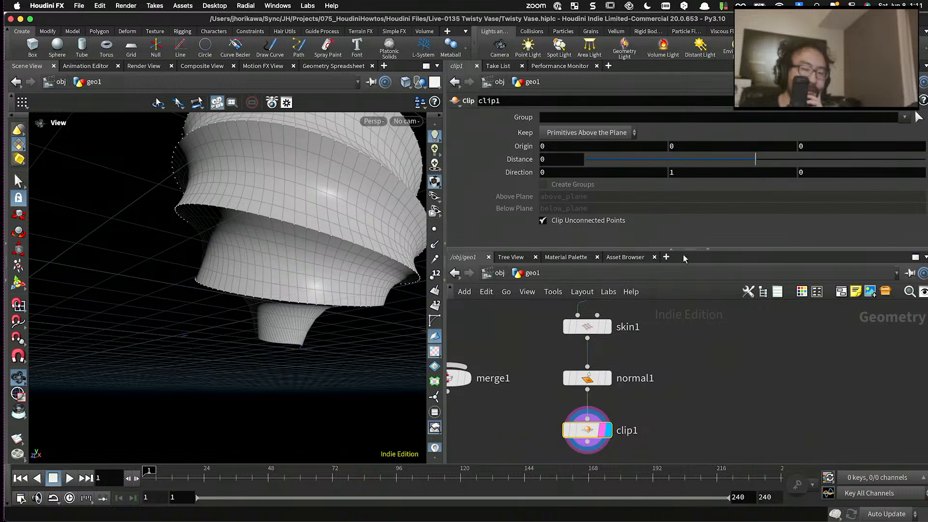
# - Set the Clip node's Distance to 0.289 and inspect the cut at the vase's base
pyautogui.moveTo(774, 161); pyautogui.dragTo(765, 164)
pyautogui.moveTo(759, 165); pyautogui.dragTo(765, 164)
pyautogui.moveTo(358, 192); pyautogui.dragTo(304, 232)
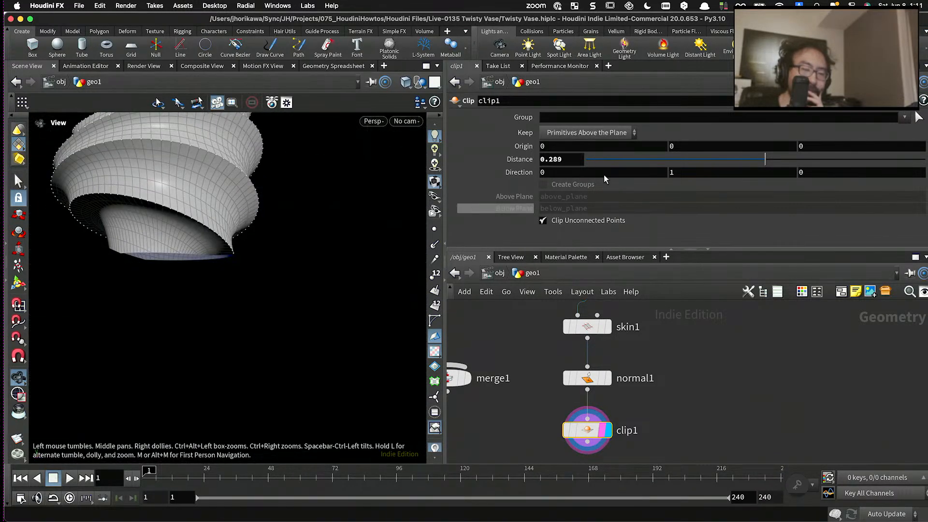
# - Set the Clip node's Distance to -0.538
pyautogui.moveTo(750, 161)
pyautogui.mouseDown()
pyautogui.moveTo(738, 164)
pyautogui.moveTo(763, 161)
pyautogui.mouseUp()
pyautogui.moveTo(321, 234); pyautogui.dragTo(250, 223)
pyautogui.moveTo(761, 166)
pyautogui.mouseDown()
pyautogui.moveTo(768, 160)
pyautogui.moveTo(757, 166)
pyautogui.mouseUp()
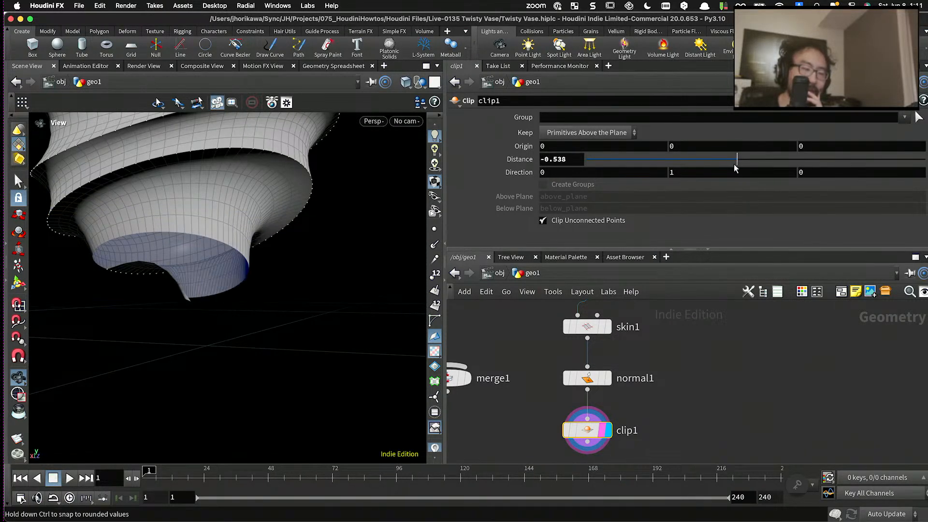
# - Examine the vase's base and top rim up close with the Clip node displayed
pyautogui.moveTo(197, 235); pyautogui.dragTo(151, 244)
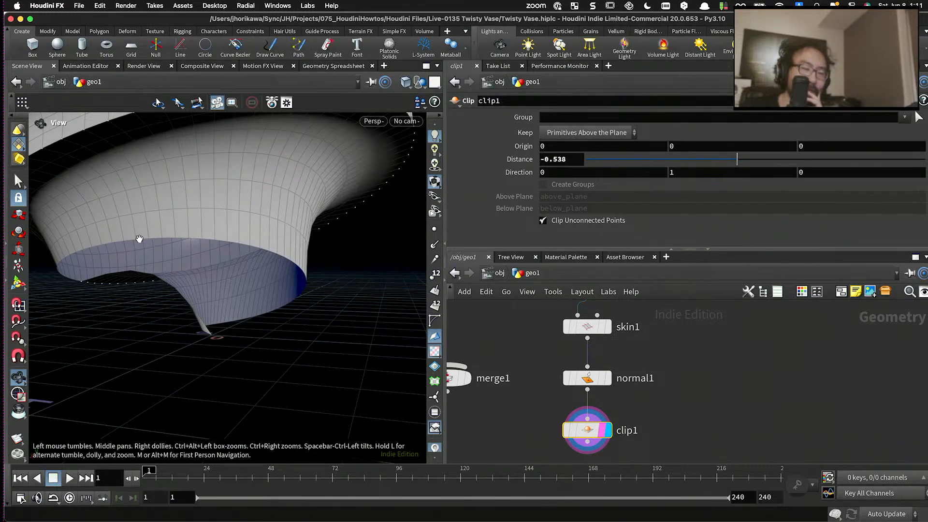
pyautogui.moveTo(186, 239); pyautogui.dragTo(223, 252)
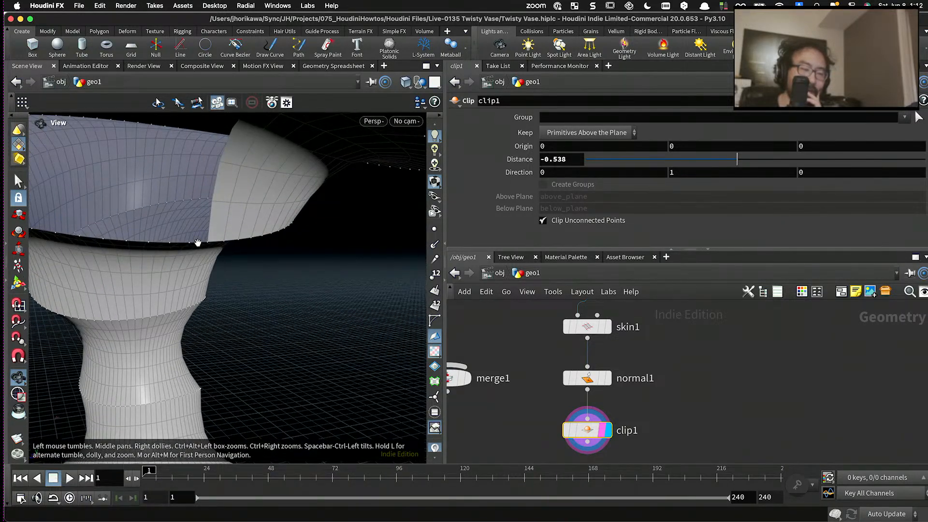
pyautogui.scroll(-10, 262, 225)
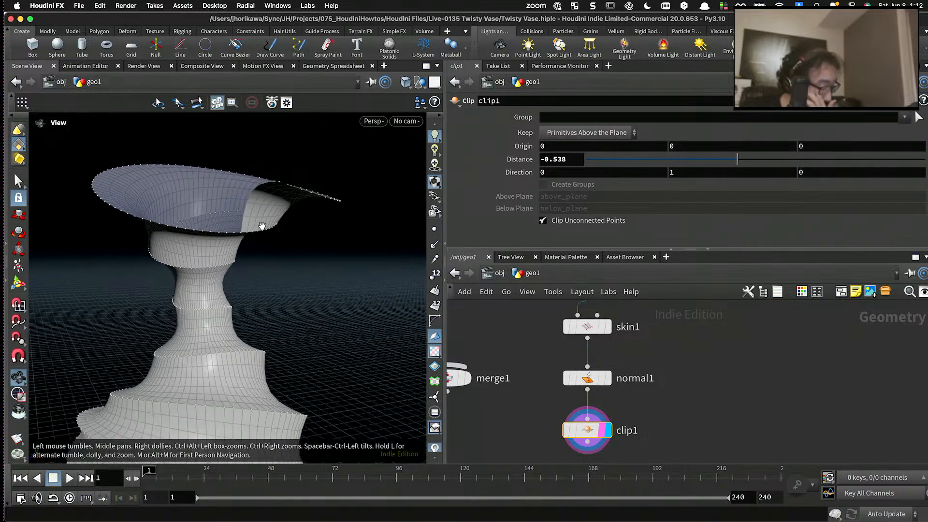
pyautogui.moveTo(268, 296); pyautogui.dragTo(271, 208, button='middle')
pyautogui.moveTo(271, 208); pyautogui.dragTo(222, 312)
pyautogui.scroll(10, 170, 344)
pyautogui.moveTo(170, 344); pyautogui.dragTo(157, 305)
# - Move the clip1 node slightly aside and make normal1 the displayed node
pyautogui.scroll(-5, 551, 342)
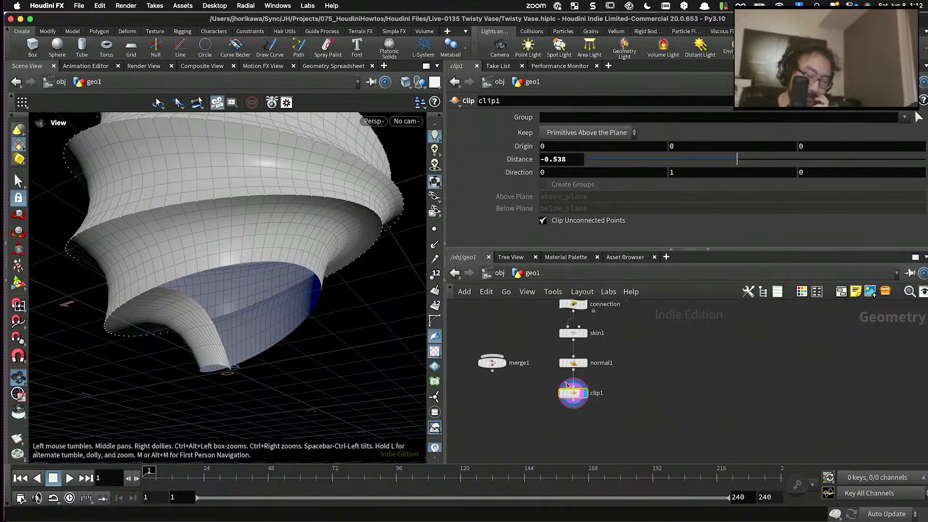
pyautogui.scroll(5, 563, 382)
pyautogui.moveTo(578, 401); pyautogui.dragTo(588, 406)
pyautogui.moveTo(520, 383); pyautogui.dragTo(604, 371, button='middle')
pyautogui.moveTo(511, 346); pyautogui.dragTo(482, 414)
pyautogui.click(683, 335)
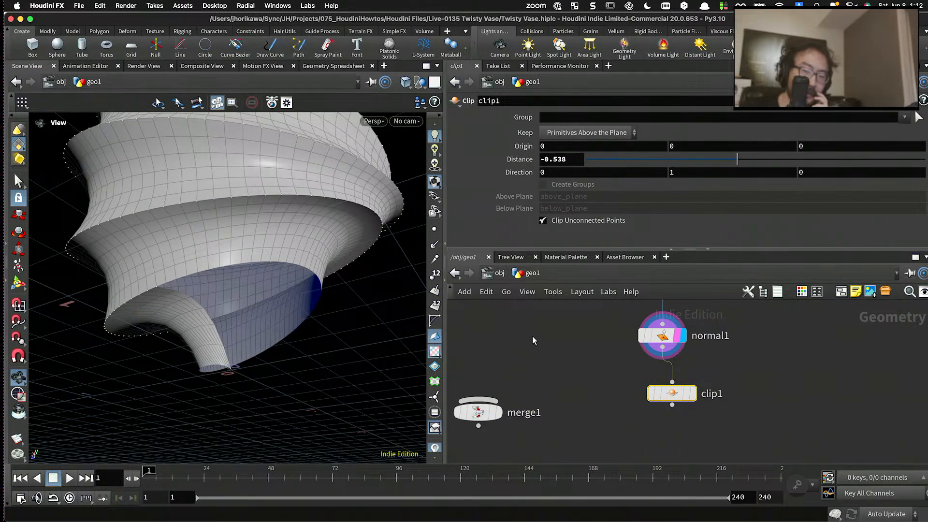
# - Add a Fuse node beside normal1, wire normal1's output into it, and make it the displayed node
pyautogui.press('Tab')
pyautogui.write('fuse')
pyautogui.press('Return')
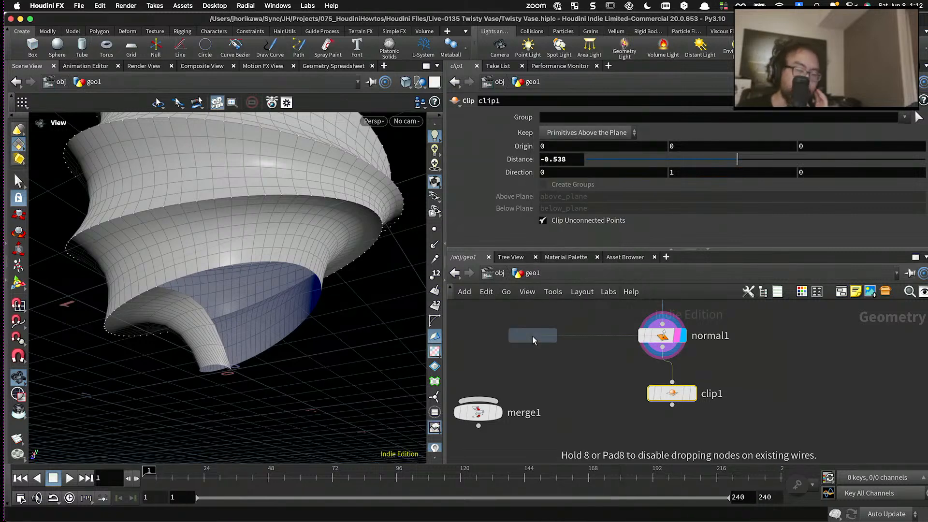
pyautogui.click(533, 336)
pyautogui.click(657, 353)
pyautogui.click(547, 337)
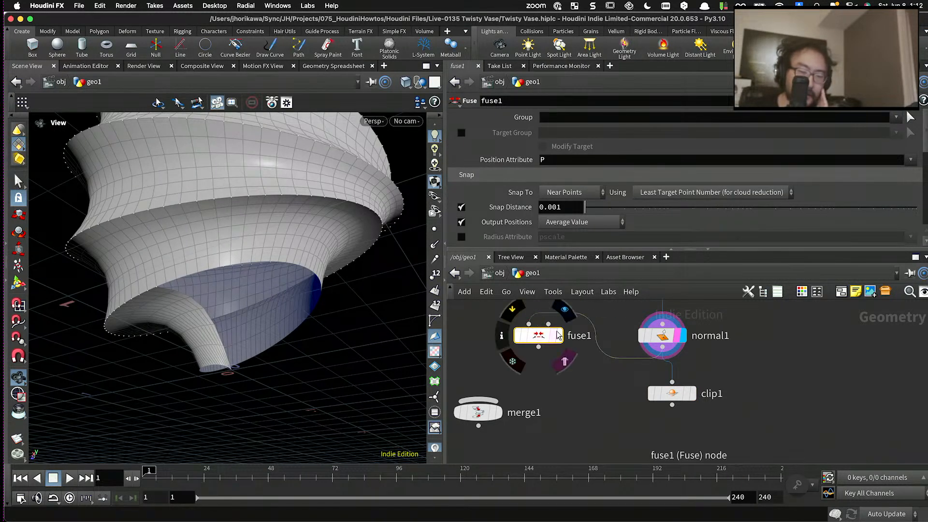
pyautogui.moveTo(546, 341); pyautogui.dragTo(543, 323)
pyautogui.press('e')
pyautogui.press('r')
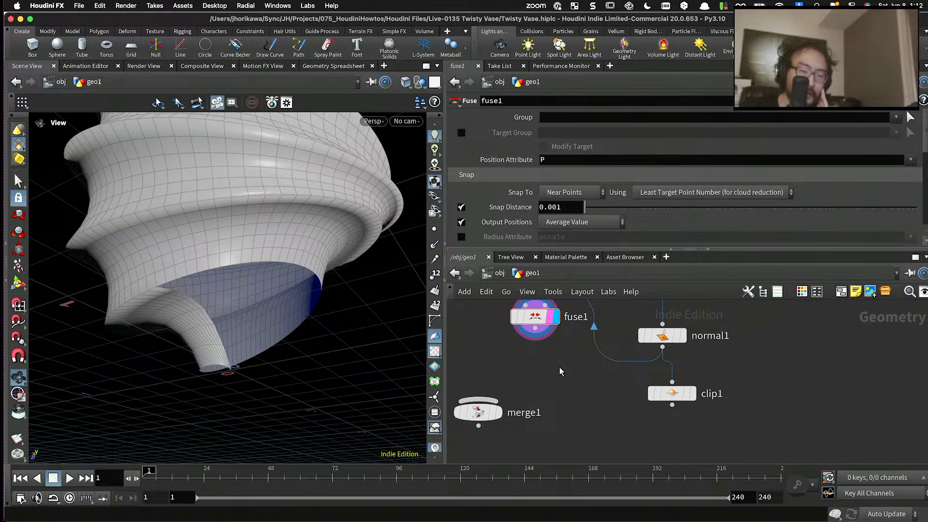
# - Add a Divide node below fuse1, connect it to fuse1's output, and display its result
pyautogui.press('Tab')
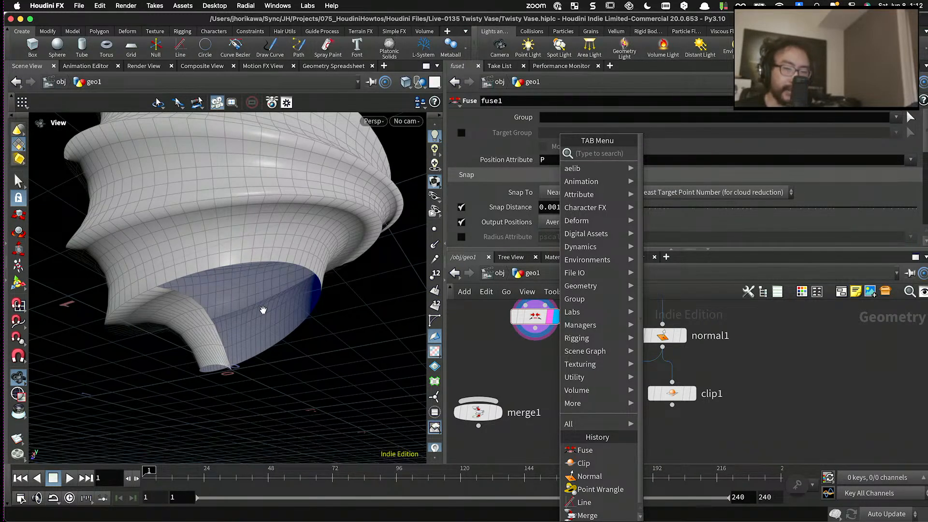
pyautogui.write('divi')
pyautogui.press('Return')
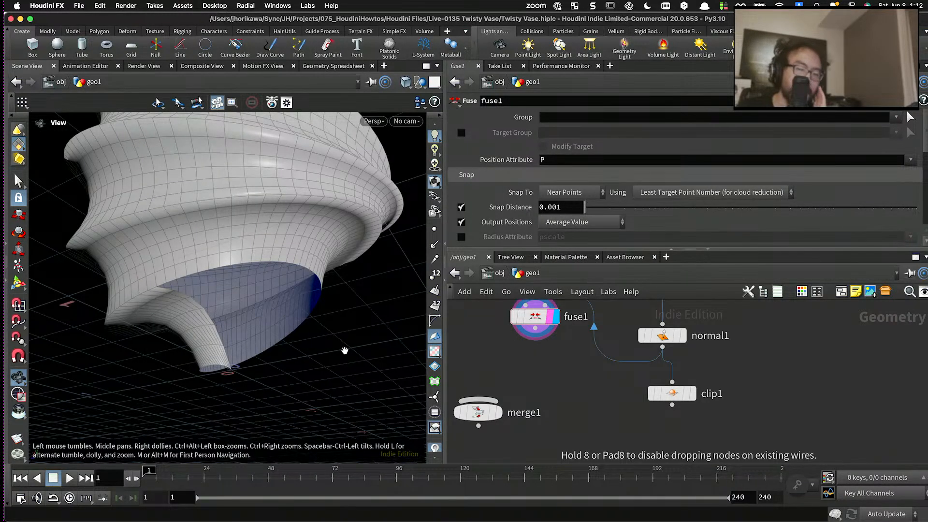
pyautogui.click(546, 362)
pyautogui.click(537, 349)
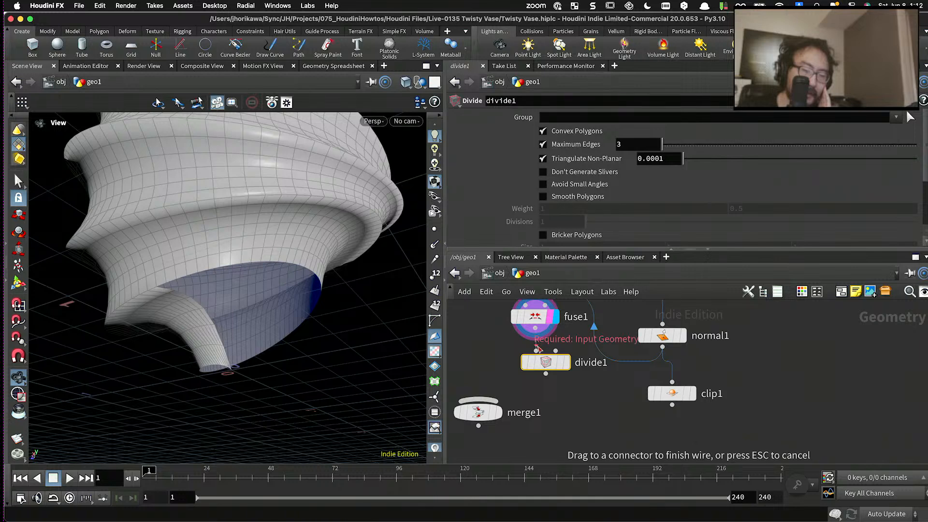
pyautogui.click(537, 348)
pyautogui.moveTo(546, 363); pyautogui.dragTo(535, 362)
pyautogui.click(556, 363)
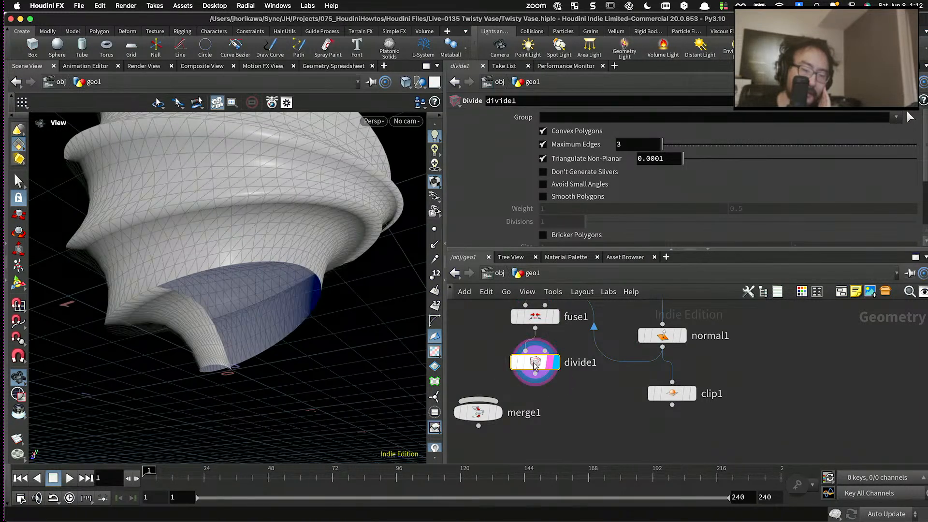
# - Enable Remove Shared Edges on the divide1 node
pyautogui.scroll(-5, 530, 365)
pyautogui.moveTo(501, 397); pyautogui.dragTo(497, 419)
pyautogui.scroll(-4, 587, 222)
pyautogui.click(583, 215)
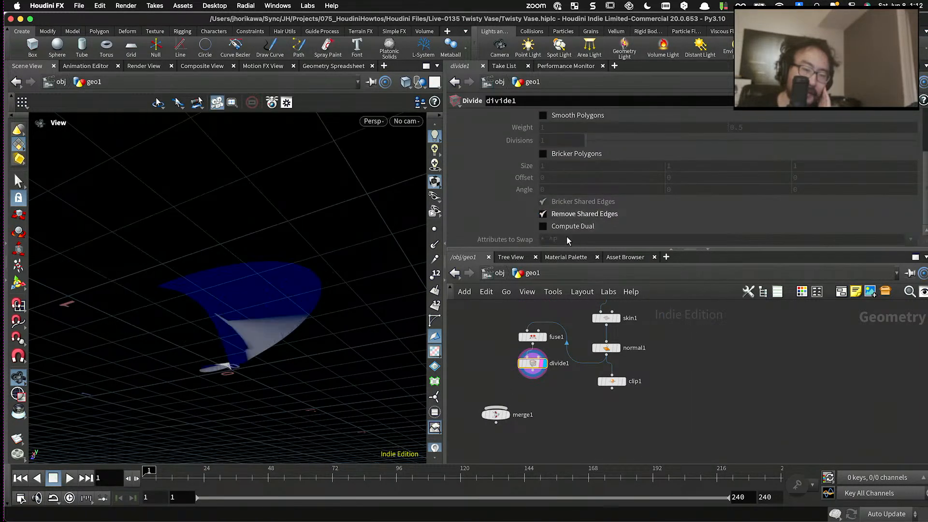
# - Select fuse1 together with divide1 and move both nodes higher in the network
pyautogui.keyDown('shift'); pyautogui.click(534, 337); pyautogui.keyUp('shift')
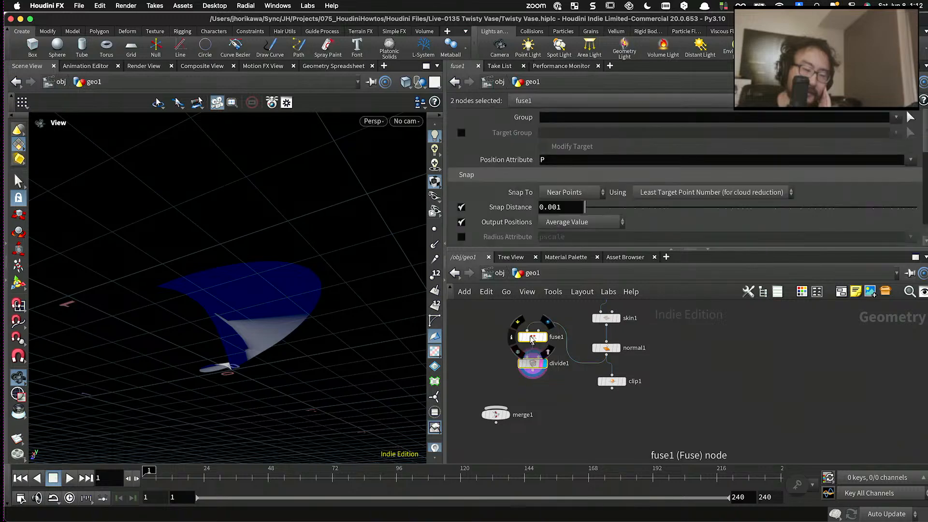
pyautogui.moveTo(535, 337); pyautogui.dragTo(527, 319)
pyautogui.scroll(-5, 323, 307)
pyautogui.moveTo(323, 307); pyautogui.dragTo(315, 290)
pyautogui.scroll(3, 546, 401)
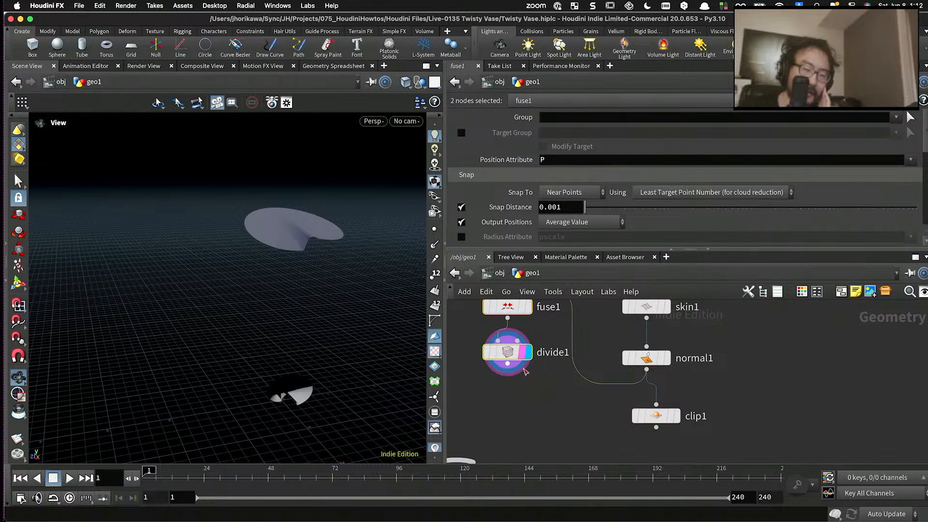
pyautogui.moveTo(508, 352); pyautogui.dragTo(491, 327)
pyautogui.press('Tab')
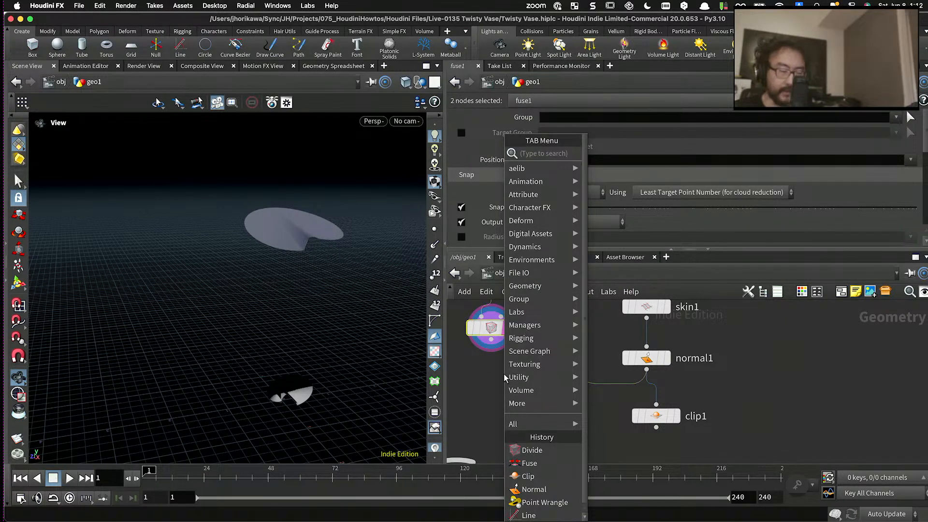
pyautogui.write('delete')
pyautogui.press('Escape')
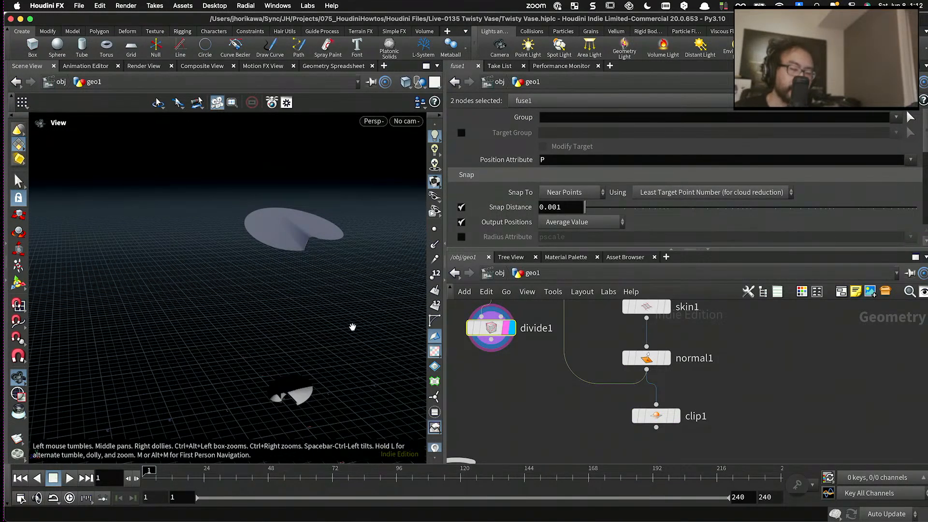
# - Turn on point display and examine the remaining base and top faces up close from several angles
pyautogui.moveTo(352, 326); pyautogui.dragTo(309, 347)
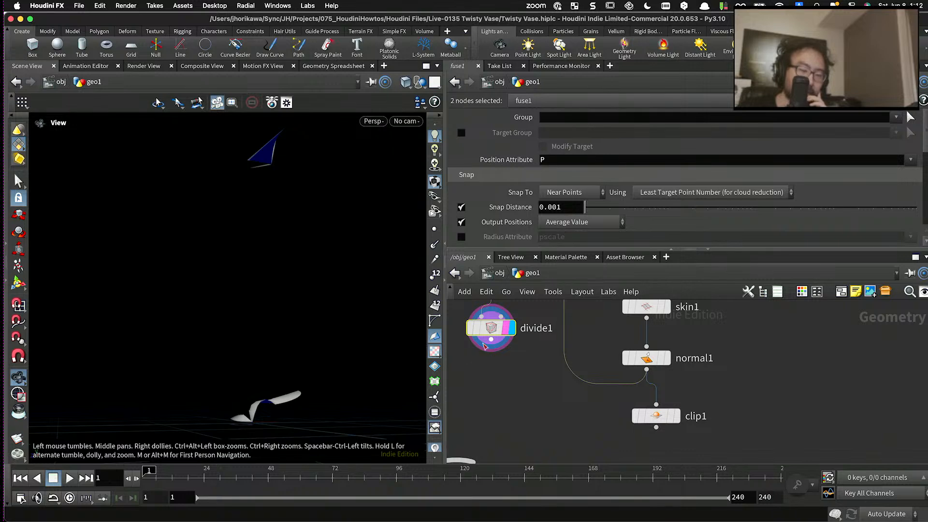
pyautogui.moveTo(290, 365); pyautogui.dragTo(282, 309, button='middle')
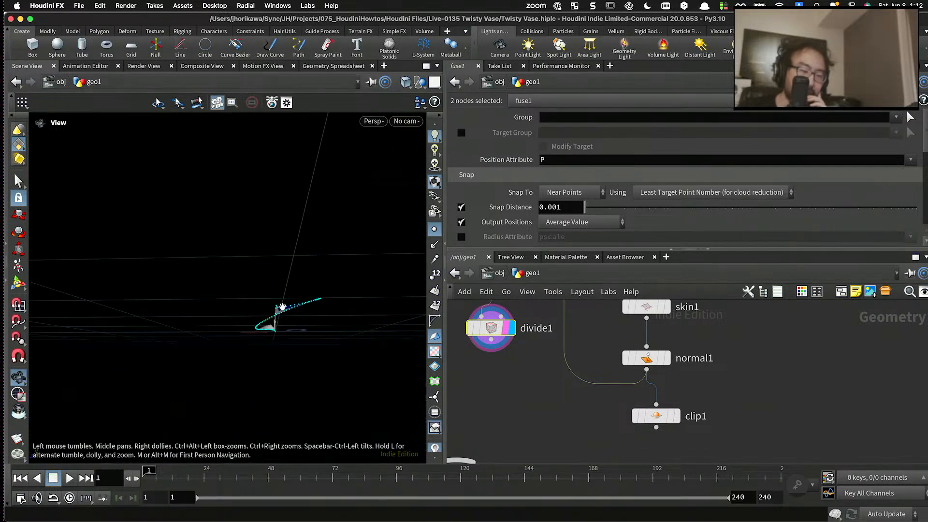
pyautogui.moveTo(282, 309); pyautogui.dragTo(261, 309, button='right')
pyautogui.moveTo(261, 309); pyautogui.dragTo(303, 315)
pyautogui.moveTo(303, 315); pyautogui.dragTo(209, 311, button='middle')
pyautogui.moveTo(209, 310); pyautogui.dragTo(316, 259)
pyautogui.moveTo(316, 260); pyautogui.dragTo(304, 302, button='right')
pyautogui.moveTo(303, 302); pyautogui.dragTo(306, 211)
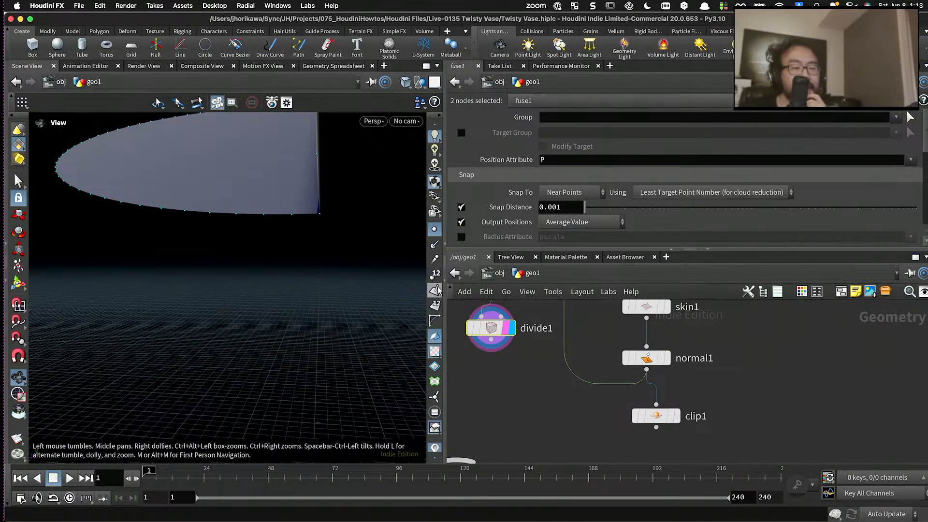
# - Select the fuse1 node alone and reposition it above divide1 in the network
pyautogui.scroll(-10, 542, 353)
pyautogui.scroll(2, 528, 357)
pyautogui.scroll(5, 524, 420)
pyautogui.scroll(-4, 510, 418)
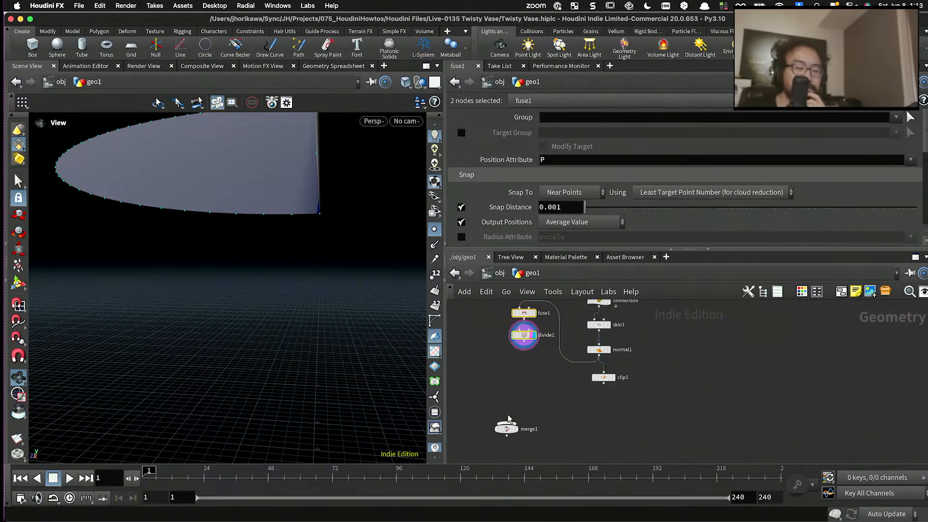
pyautogui.scroll(-3, 509, 419)
pyautogui.scroll(7, 514, 373)
pyautogui.moveTo(529, 380); pyautogui.dragTo(530, 384)
pyautogui.click(530, 374)
pyautogui.keyDown('ctrl'); pyautogui.moveTo(529, 344); pyautogui.dragTo(505, 333); pyautogui.keyUp('ctrl')
# - Add a Sort node below divide1, wire it to divide1's output, and make it the displayed node
pyautogui.press('Tab')
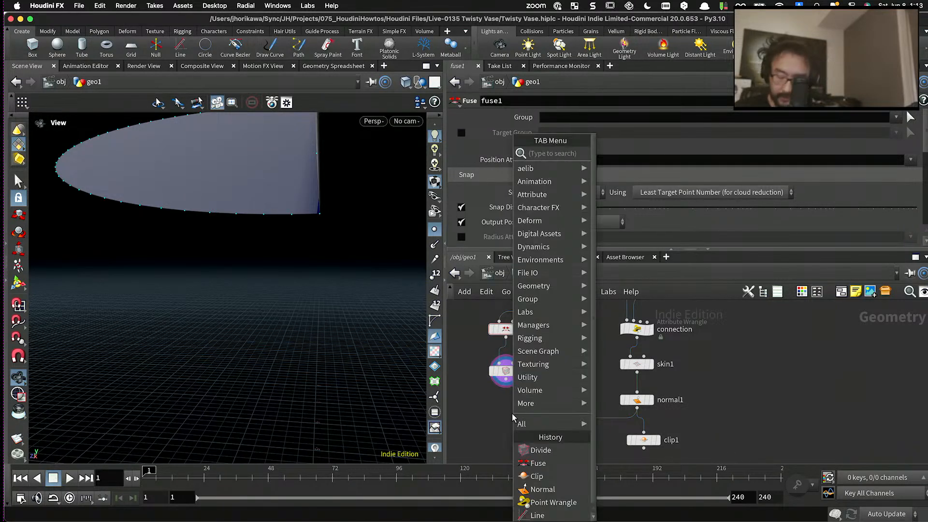
pyautogui.write('clip')
pyautogui.press('Return')
pyautogui.click(514, 419)
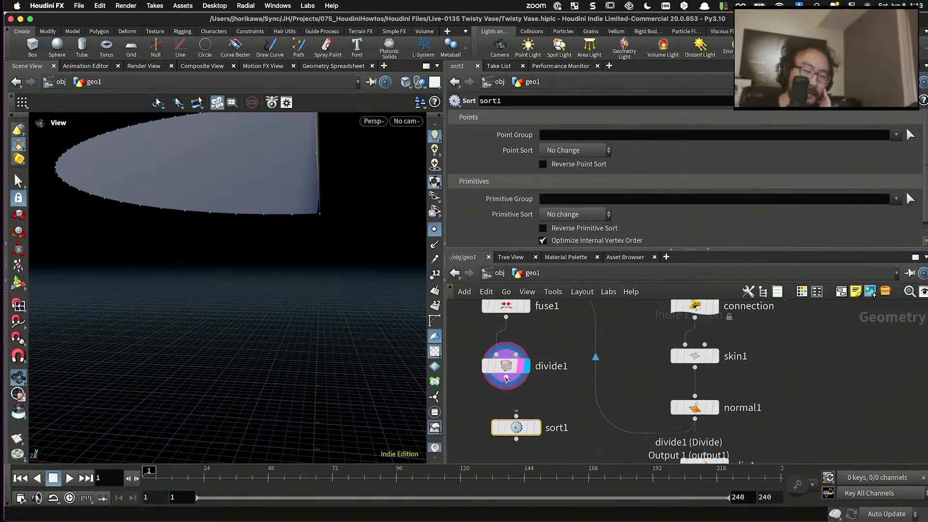
pyautogui.click(506, 385)
pyautogui.click(506, 408)
pyautogui.scroll(3, 508, 382)
pyautogui.moveTo(509, 369); pyautogui.dragTo(508, 349)
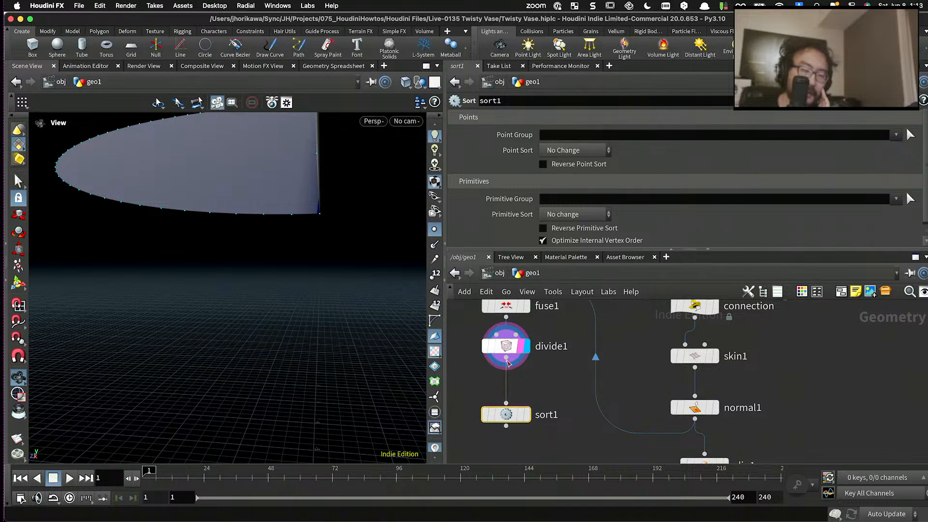
pyautogui.moveTo(510, 416); pyautogui.dragTo(510, 398)
pyautogui.click(521, 397)
pyautogui.click(527, 398)
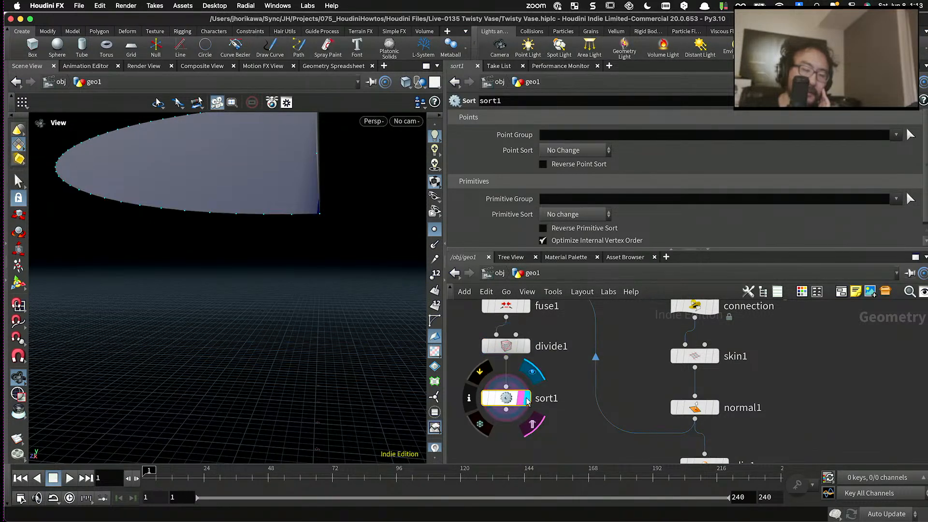
# - Set sort1's Primitive Sort to By Y
pyautogui.click(576, 212)
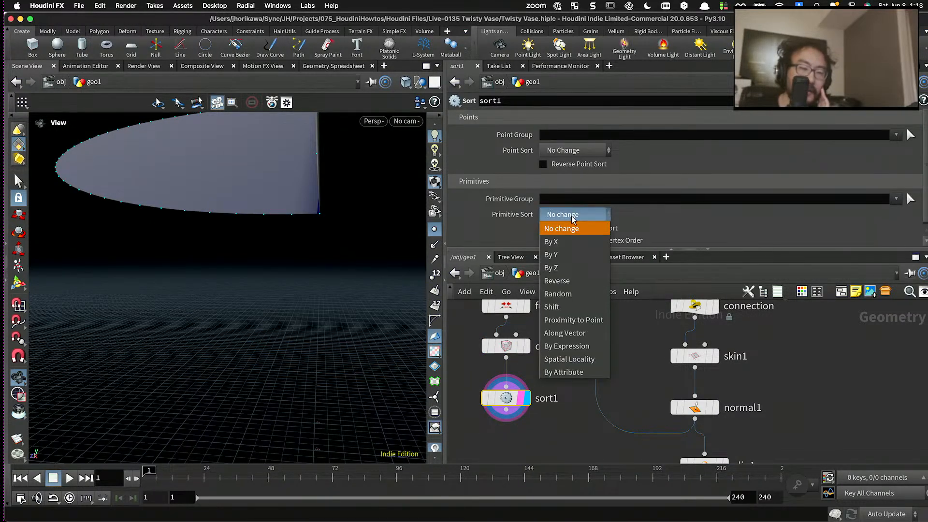
pyautogui.click(549, 247)
pyautogui.scroll(-2, 529, 405)
pyautogui.scroll(2, 529, 400)
# - Add a Split node below sort1, connected to its output, and make it the displayed node
pyautogui.press('Tab')
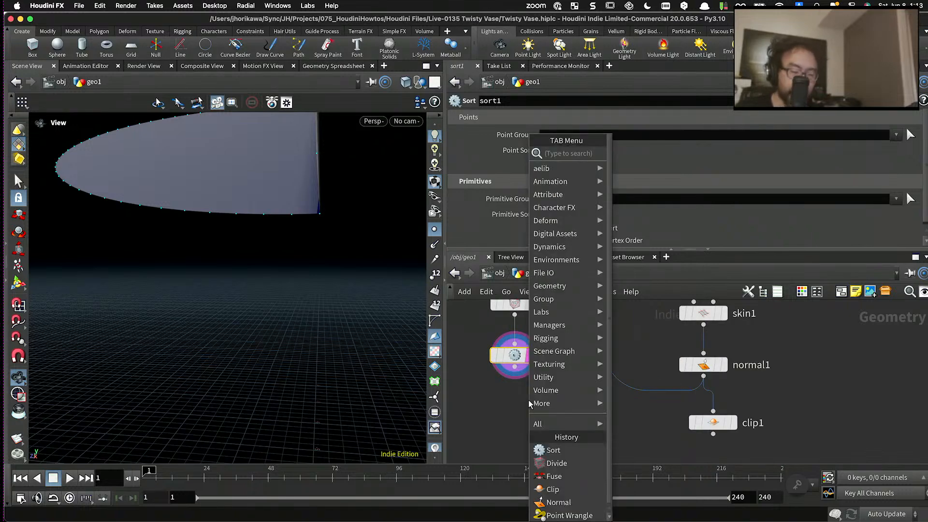
pyautogui.write('spli')
pyautogui.press('Return')
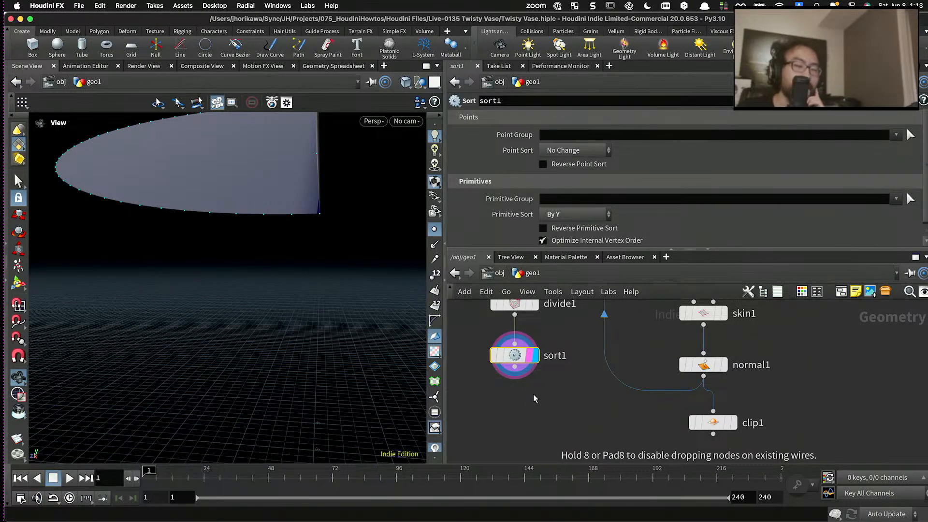
pyautogui.click(532, 394)
pyautogui.click(532, 398)
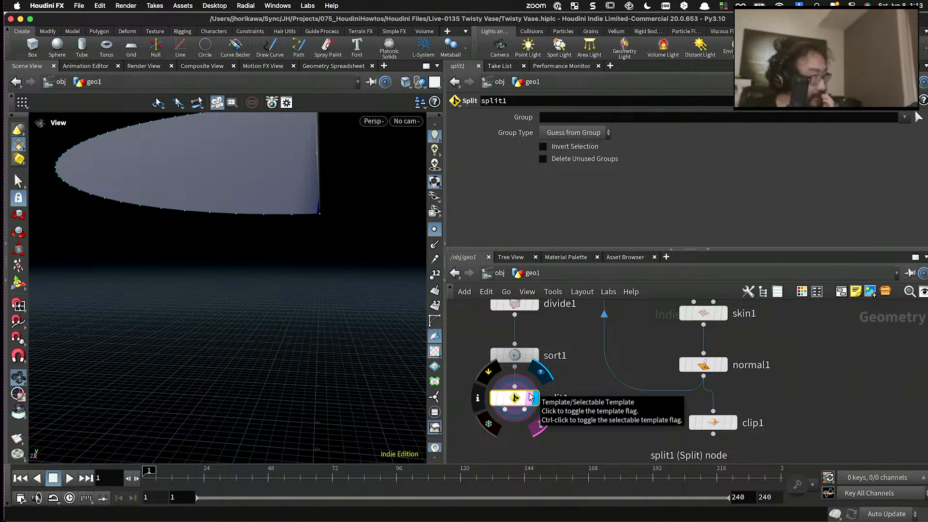
pyautogui.scroll(-2, 531, 379)
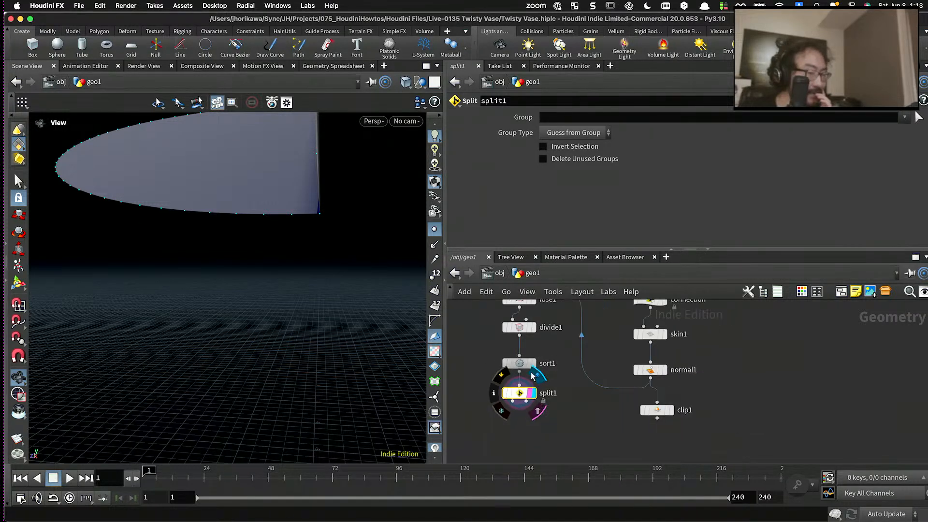
pyautogui.scroll(2, 519, 423)
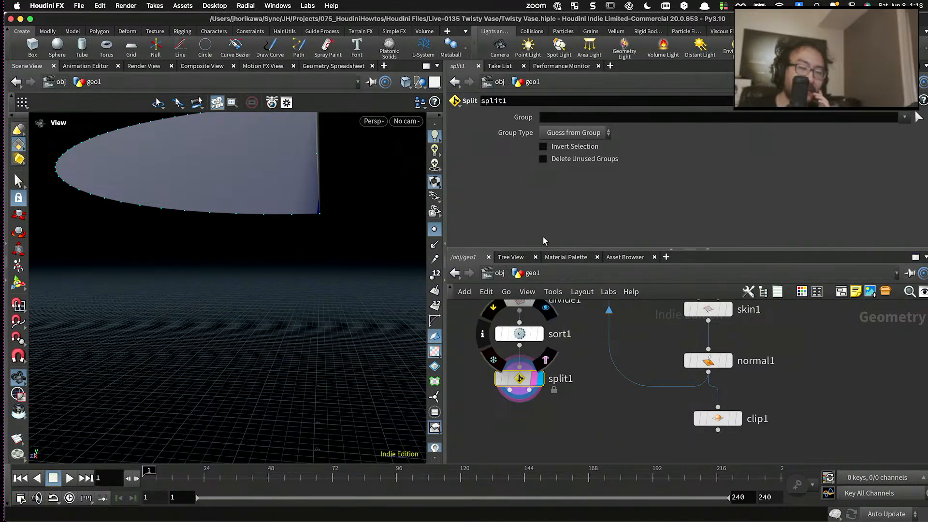
# - Set split1's Group to 0 and check the isolated base face in the viewport
pyautogui.write('0')
pyautogui.press('Return')
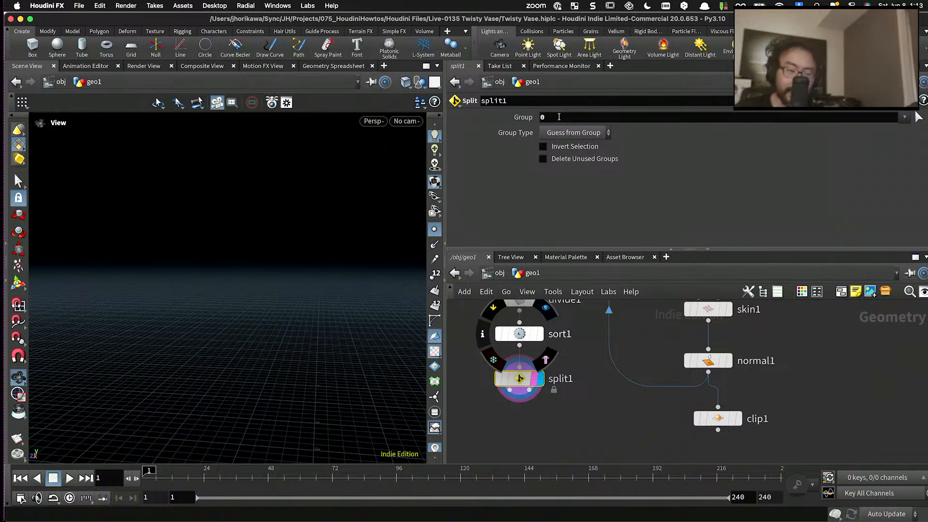
pyautogui.scroll(-3, 457, 368)
pyautogui.moveTo(325, 281); pyautogui.dragTo(353, 358, button='right')
pyautogui.scroll(4, 518, 381)
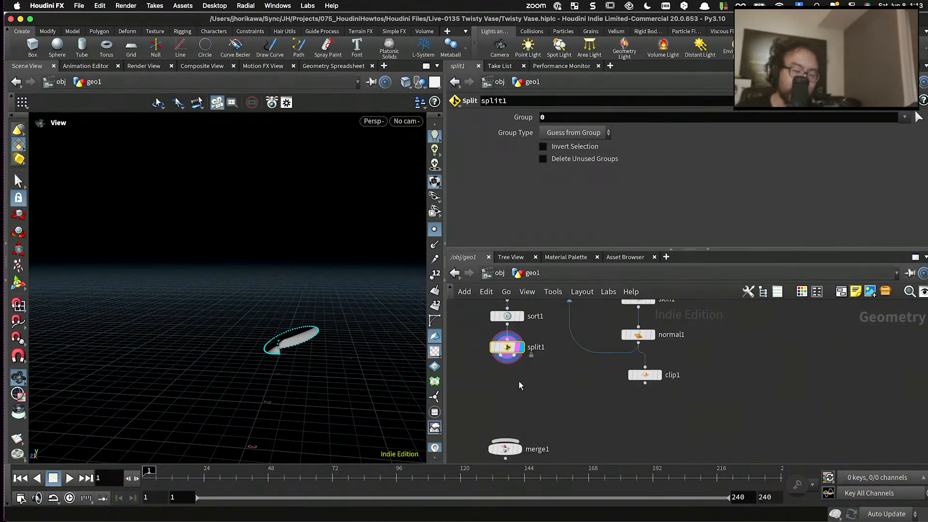
# - Add and display a second Sort node on split1's first output, with its Point Sort set to By Y
pyautogui.scroll(-4, 516, 439)
pyautogui.scroll(4, 517, 367)
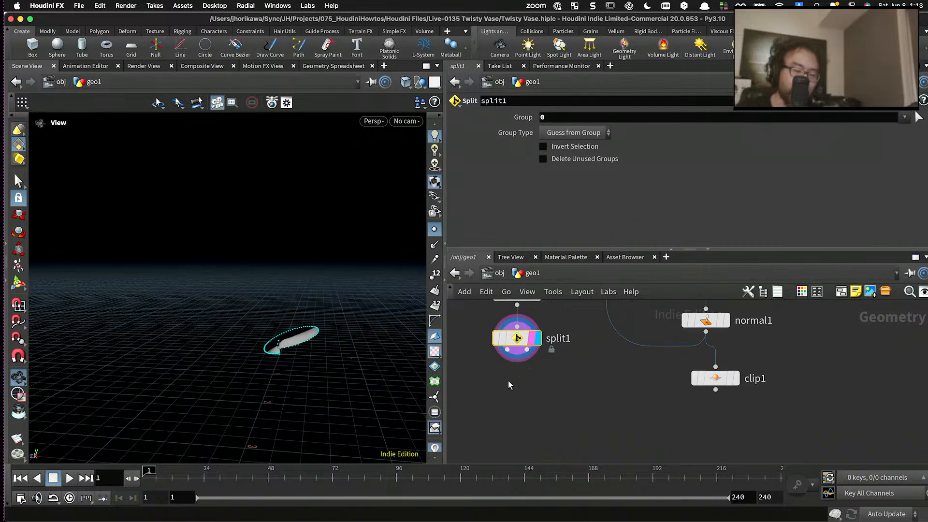
pyautogui.scroll(-2, 527, 374)
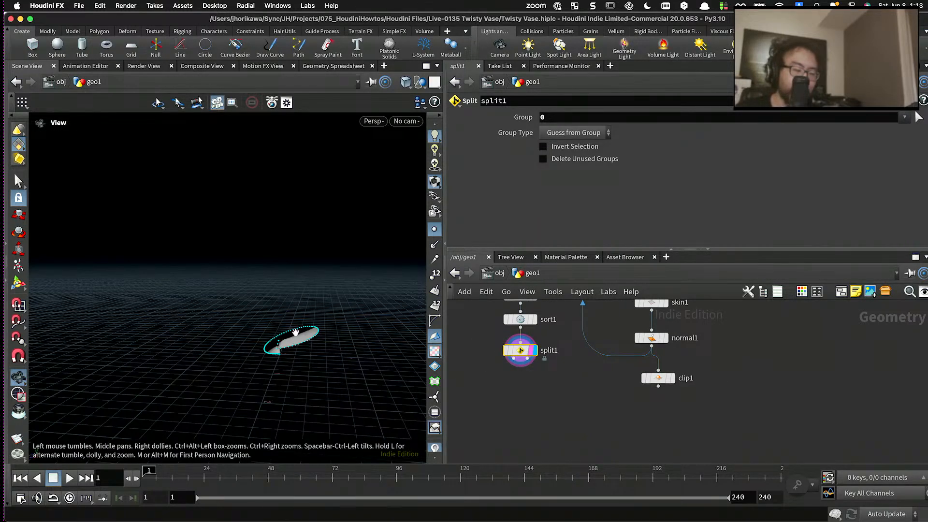
pyautogui.press('Tab')
pyautogui.write('split')
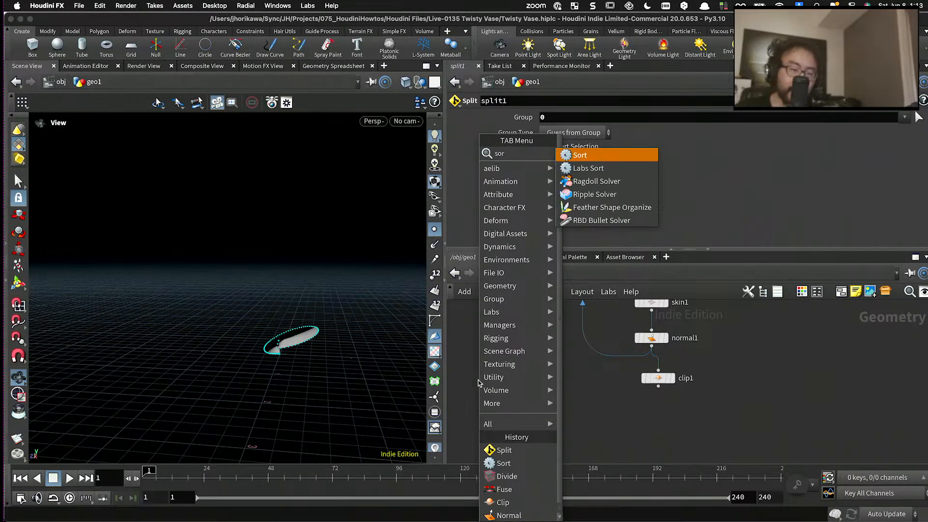
pyautogui.press('Return')
pyautogui.click(502, 384)
pyautogui.scroll(2, 509, 370)
pyautogui.click(505, 378)
pyautogui.scroll(2, 510, 372)
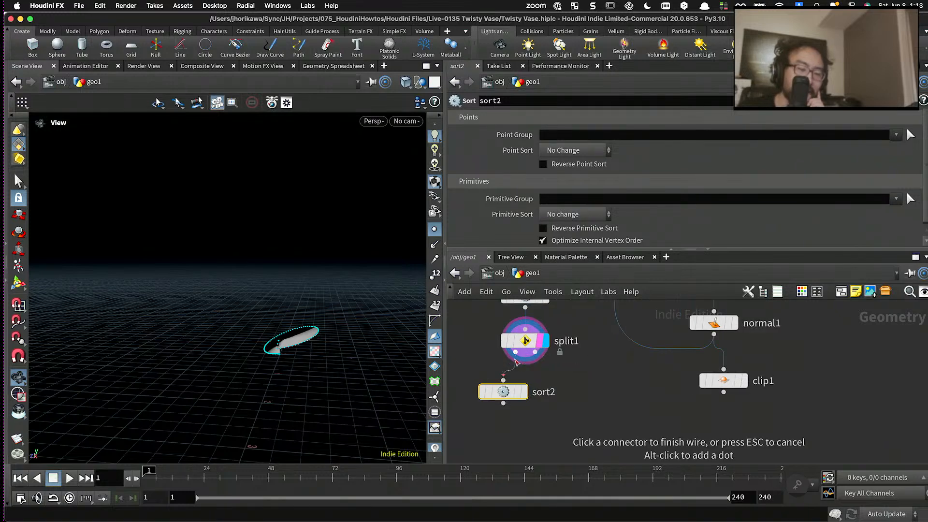
pyautogui.click(516, 353)
pyautogui.click(524, 396)
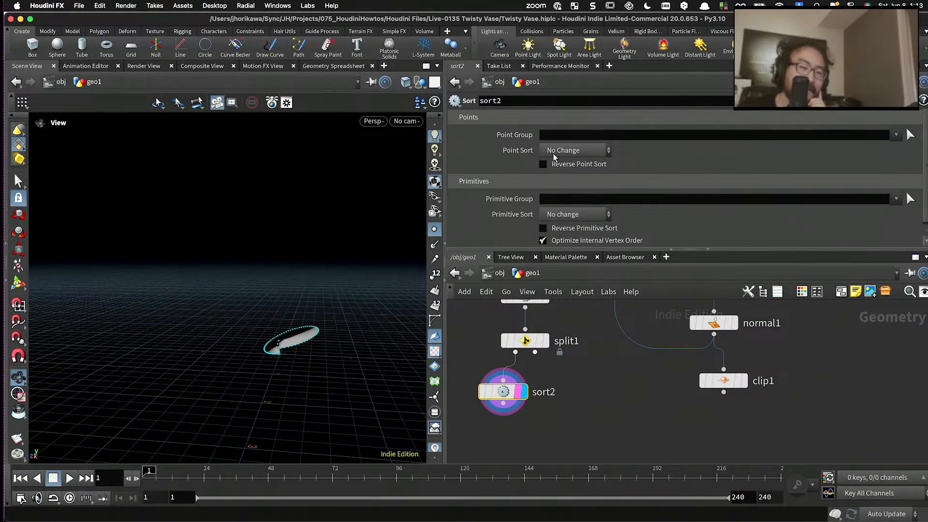
pyautogui.click(553, 151)
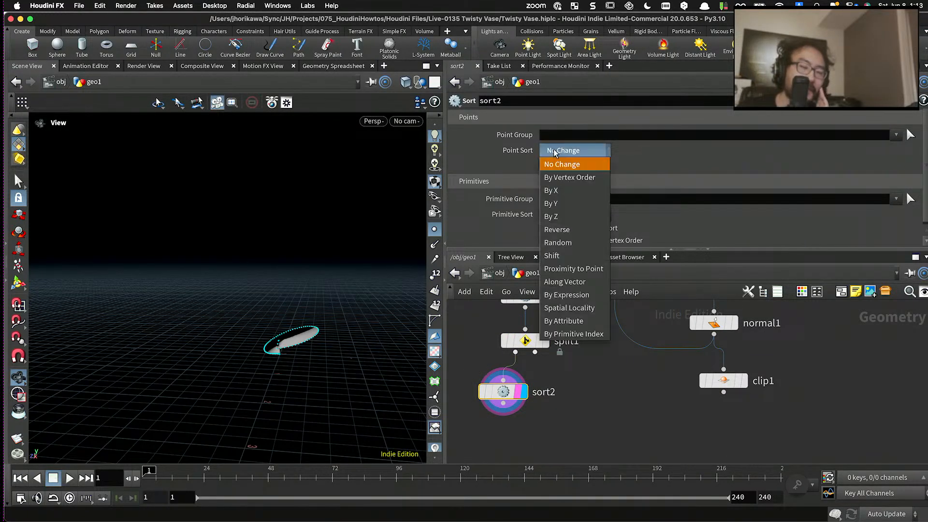
pyautogui.click(561, 205)
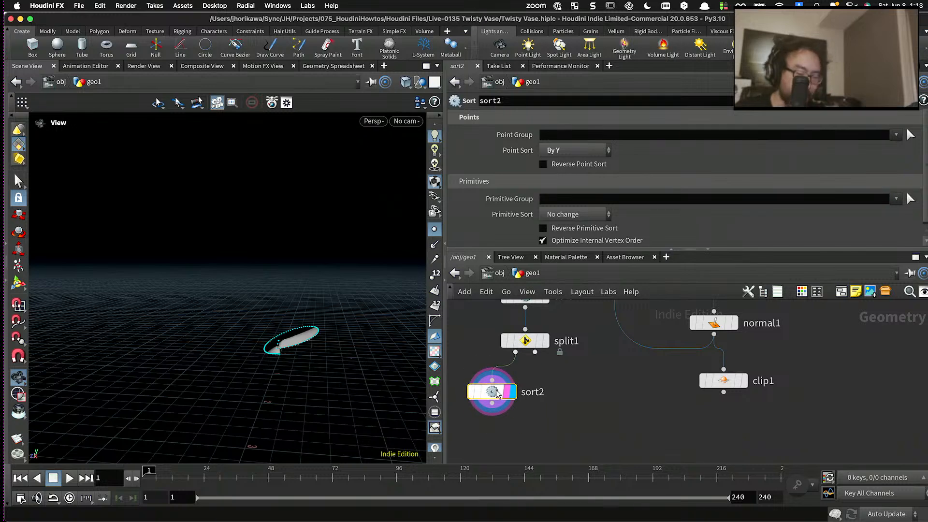
# - Duplicate sort2 beside it, connect the copy to split1's second output and keep its Point Sort at By Y
pyautogui.moveTo(509, 397); pyautogui.dragTo(558, 392)
pyautogui.moveTo(536, 353); pyautogui.dragTo(557, 381)
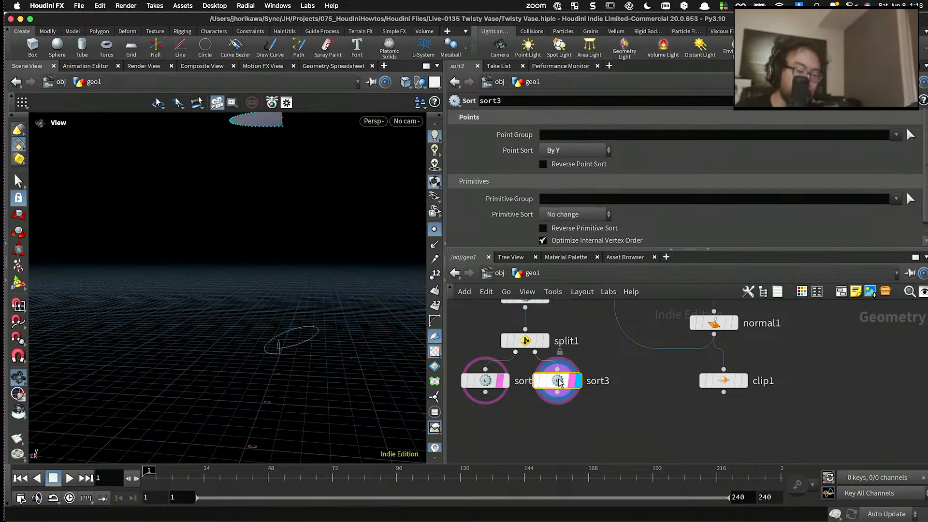
pyautogui.click(572, 150)
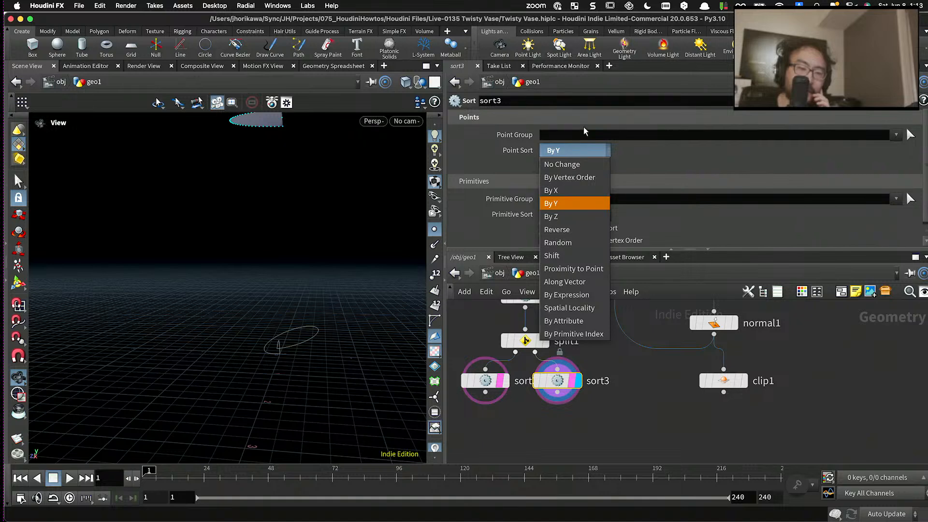
pyautogui.click(584, 131)
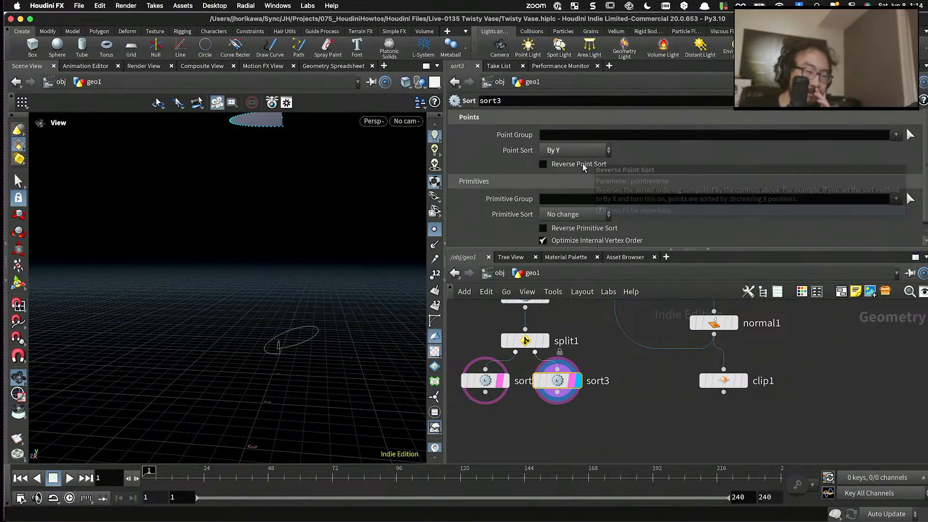
# - Display sort2, enable its Reverse Point Sort option, and shift the node away from sort3
pyautogui.click(485, 381)
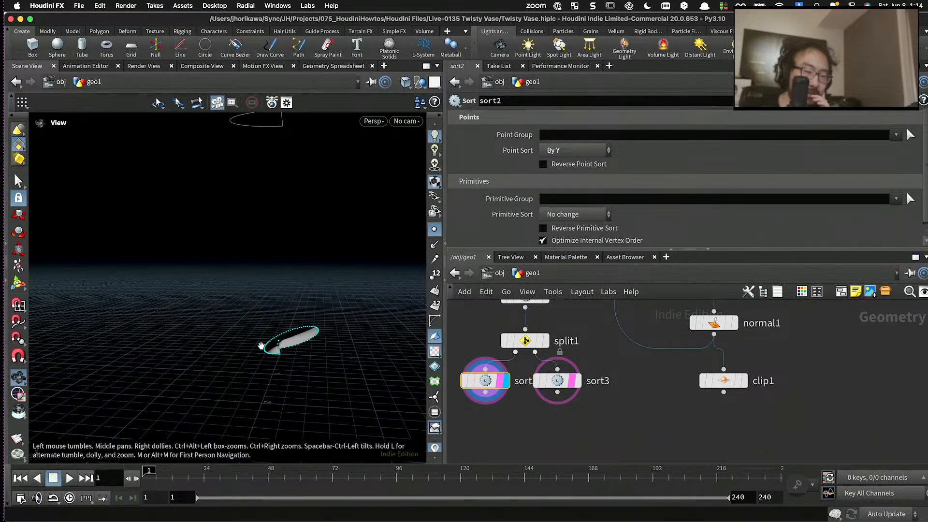
pyautogui.moveTo(261, 346); pyautogui.dragTo(307, 338, button='right')
pyautogui.click(543, 164)
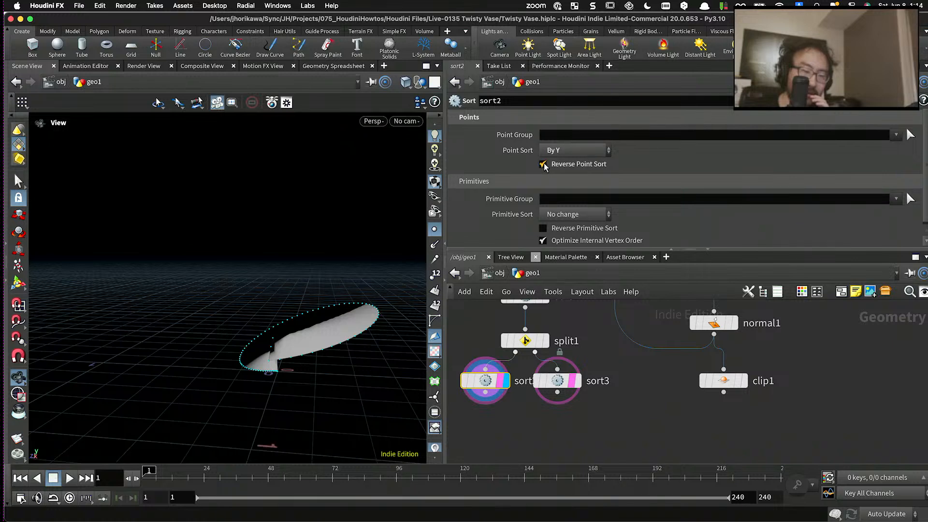
pyautogui.moveTo(495, 381); pyautogui.dragTo(483, 381)
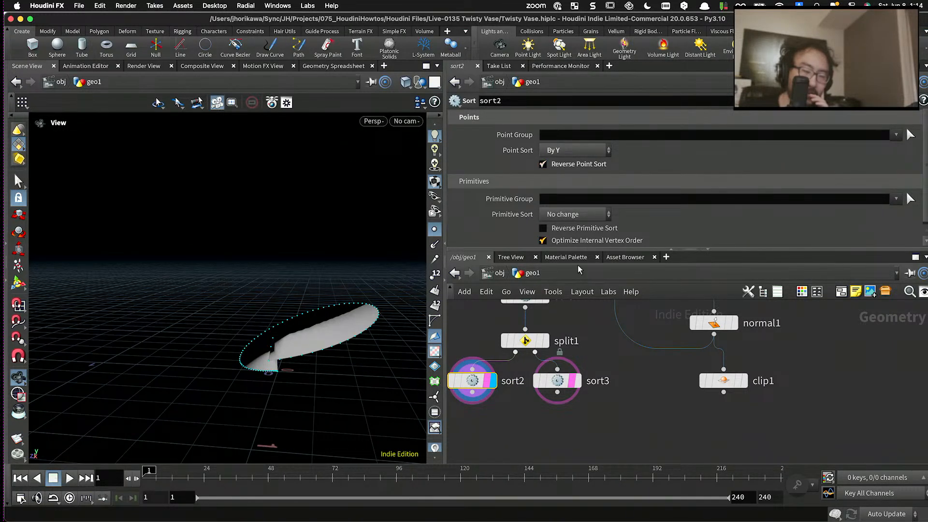
# - Display sort3, place merge1 lower in the network, and space sort3 farther from sort2
pyautogui.click(577, 380)
pyautogui.click(556, 381)
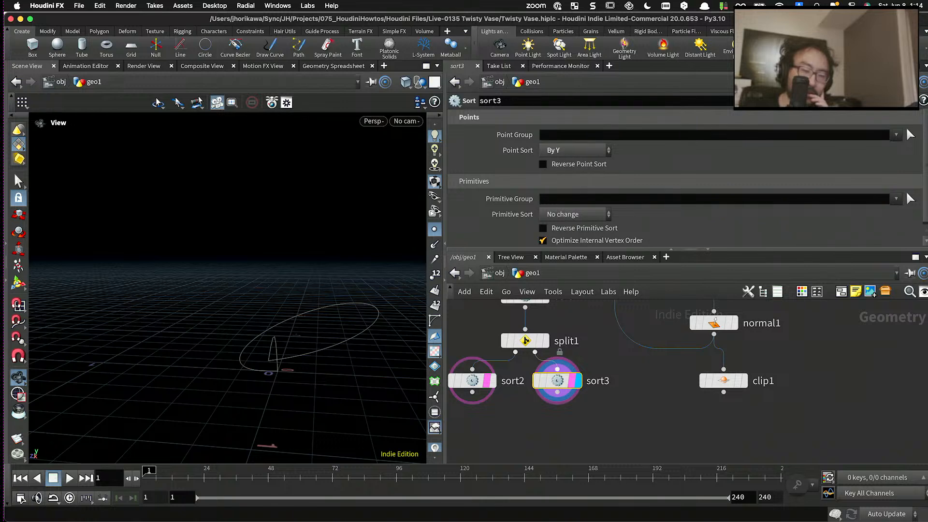
pyautogui.moveTo(572, 388)
pyautogui.scroll(-3, 562, 369)
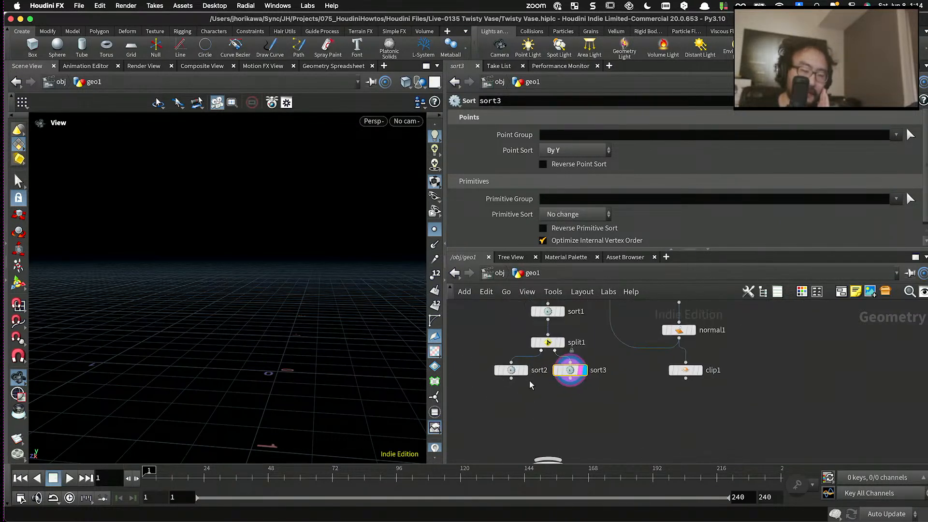
pyautogui.moveTo(535, 394); pyautogui.dragTo(532, 340, button='middle')
pyautogui.moveTo(541, 411); pyautogui.dragTo(541, 427)
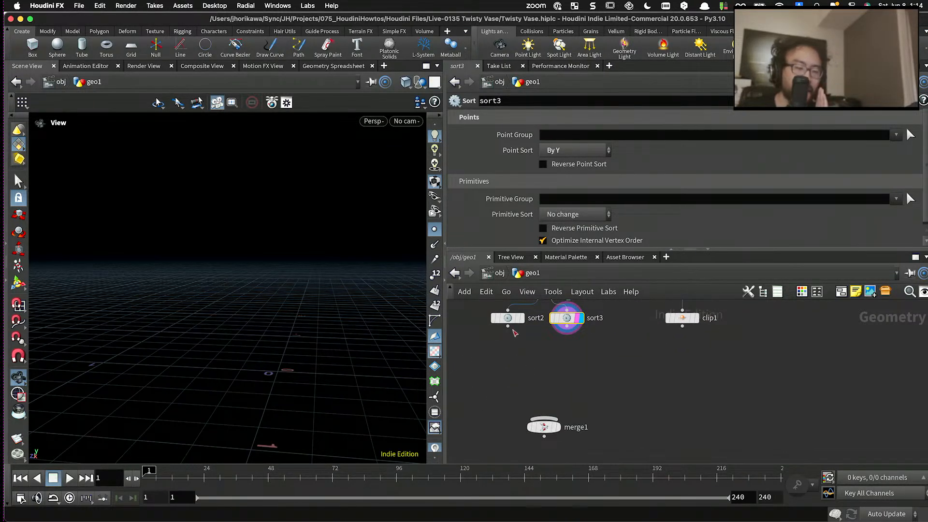
pyautogui.click(509, 319)
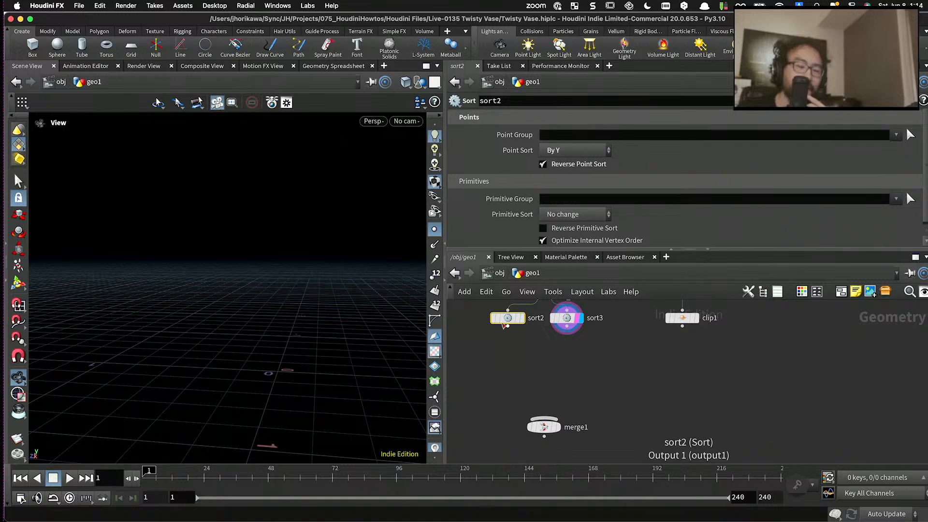
pyautogui.moveTo(504, 320); pyautogui.dragTo(566, 323)
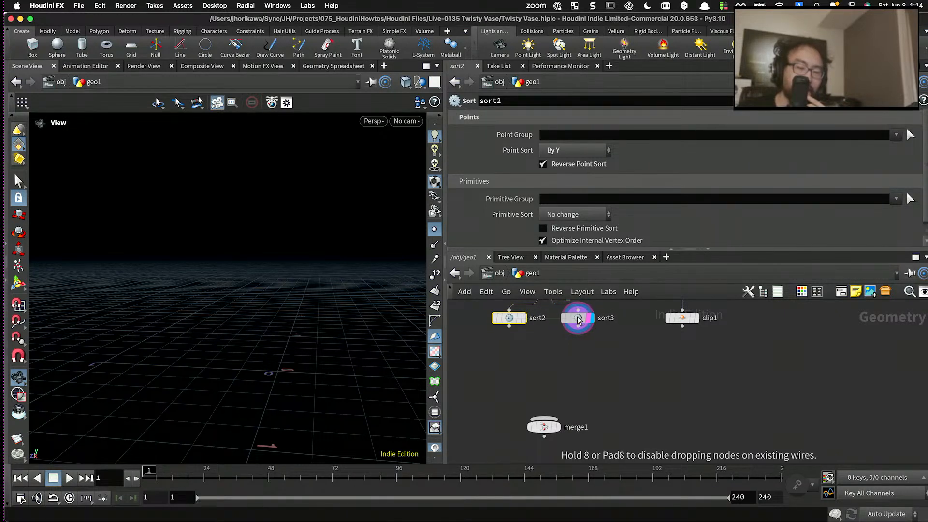
# - Add and display a Null node on sort2's output and rename it BTM
pyautogui.scroll(-5, 296, 315)
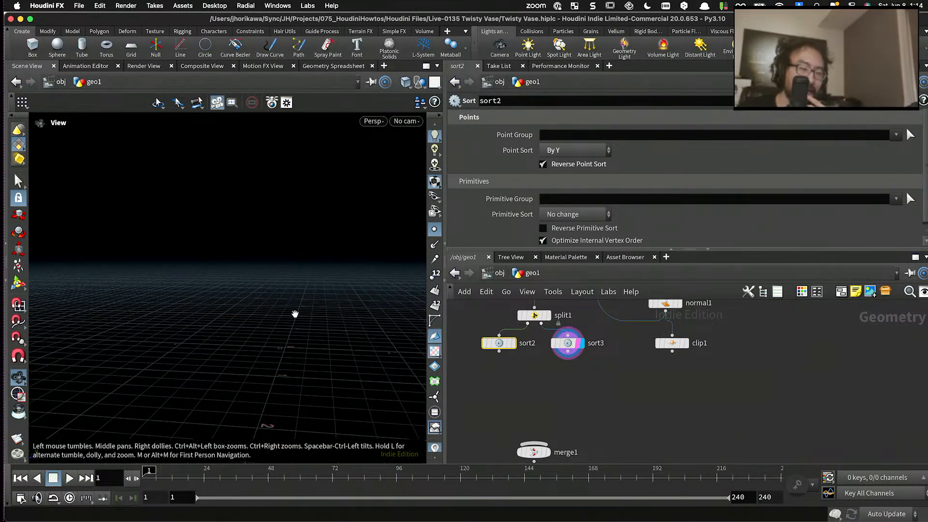
pyautogui.scroll(2, 683, 348)
pyautogui.moveTo(663, 347)
pyautogui.mouseDown()
pyautogui.moveTo(676, 349)
pyautogui.moveTo(661, 350)
pyautogui.mouseUp()
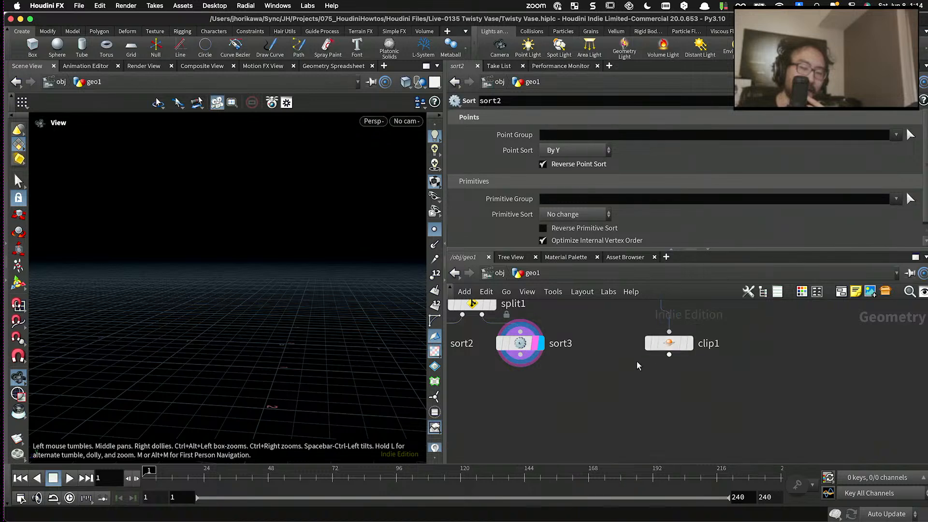
pyautogui.scroll(-2, 637, 363)
pyautogui.moveTo(577, 376); pyautogui.dragTo(643, 385, button='middle')
pyautogui.scroll(2, 569, 394)
pyautogui.press('Tab')
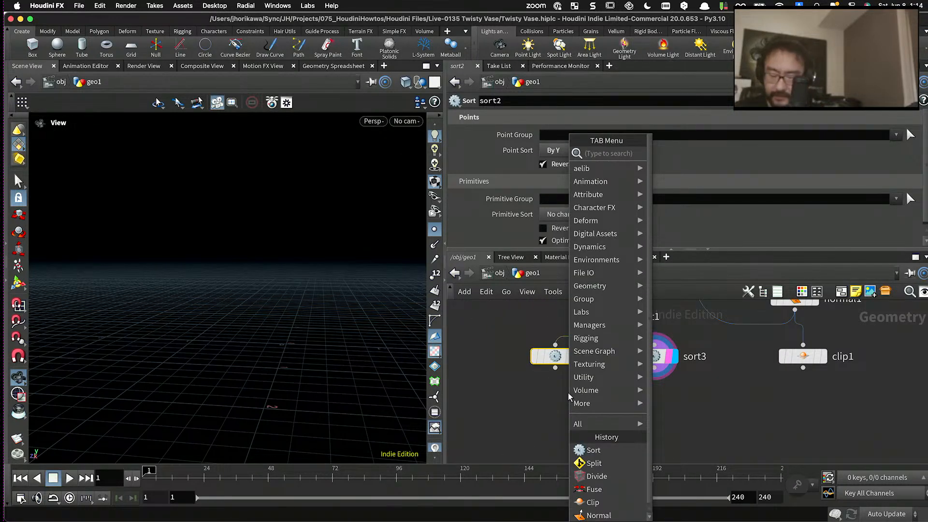
pyautogui.write('null')
pyautogui.press('Return')
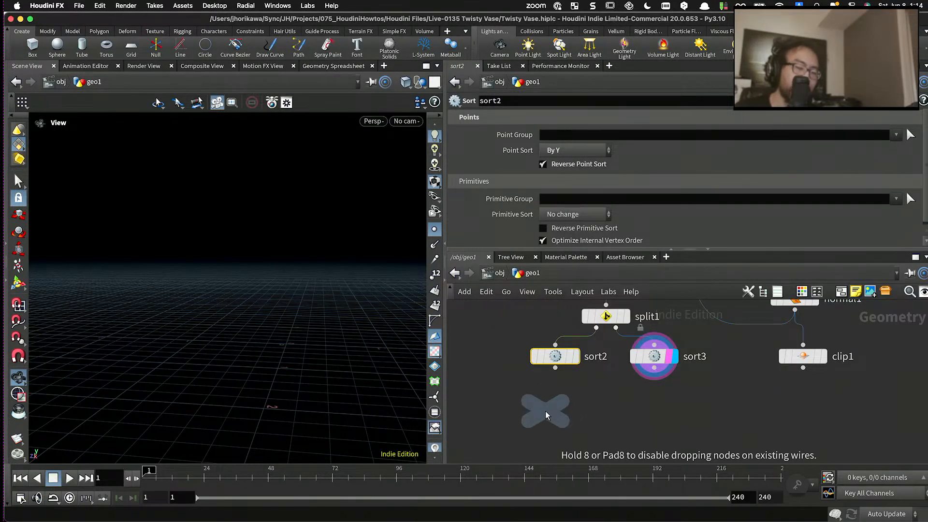
pyautogui.click(545, 410)
pyautogui.doubleClick(575, 412)
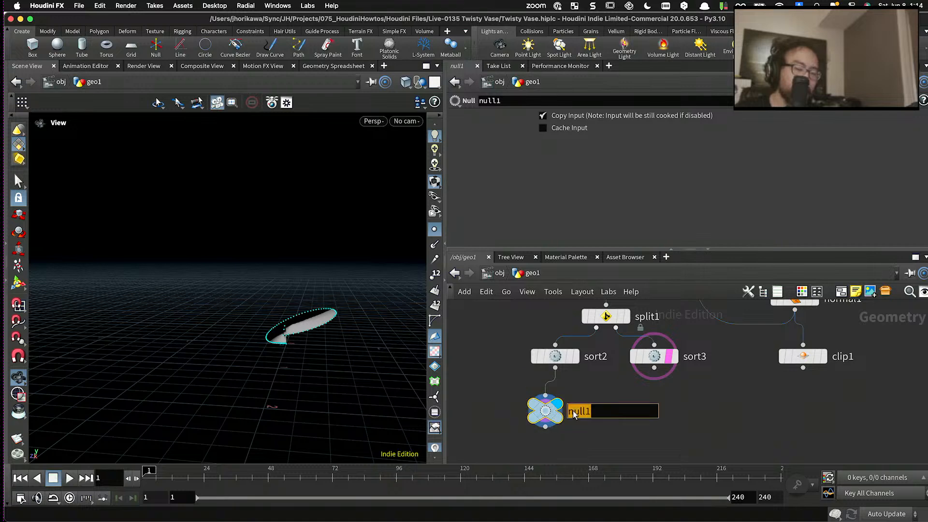
pyautogui.write('BTM')
pyautogui.press('Return')
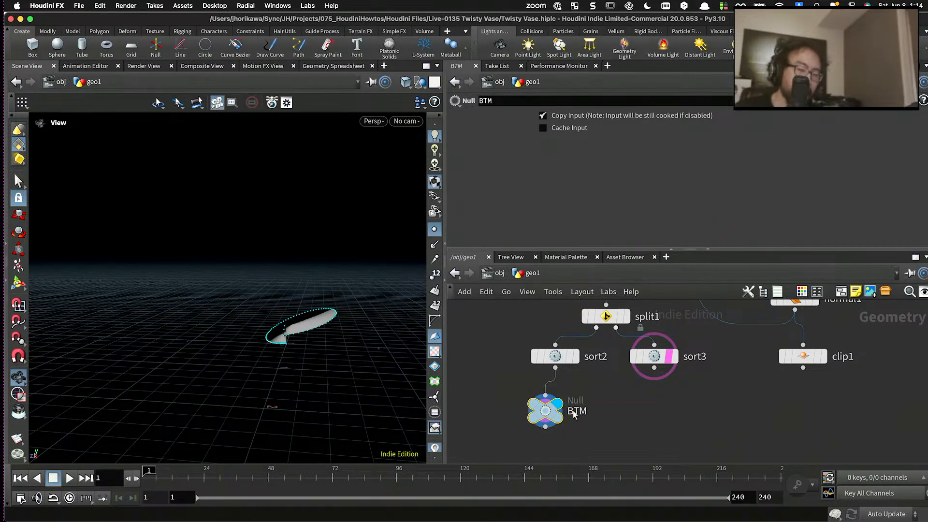
# - Duplicate the BTM null, connect the copy to sort3's output, align it below and rename it TOP
pyautogui.moveTo(548, 415); pyautogui.dragTo(646, 416)
pyautogui.moveTo(654, 368); pyautogui.dragTo(641, 394)
pyautogui.moveTo(645, 416); pyautogui.dragTo(660, 411)
pyautogui.doubleClick(682, 408)
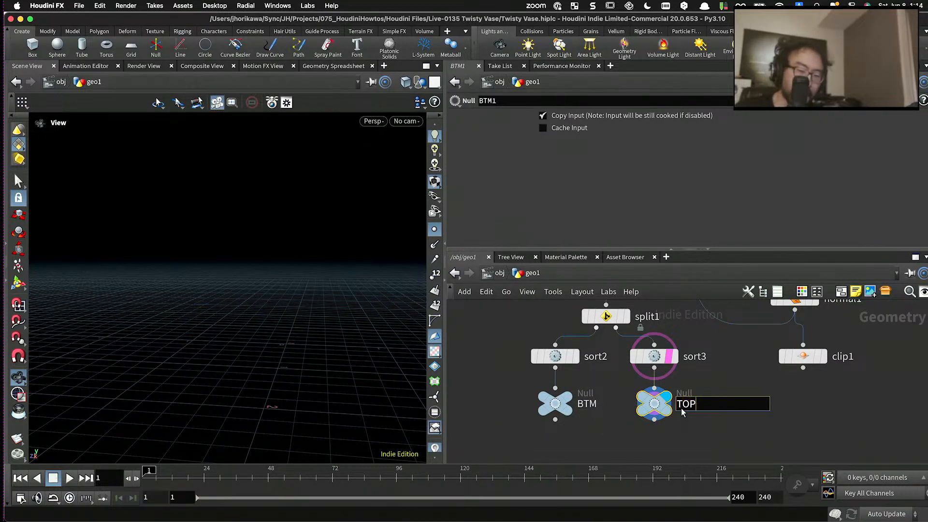
pyautogui.write('TOP')
pyautogui.press('Return')
# - Move clip1 lower in the network, display it, hide the point markers and inspect the vase's clipped underside
pyautogui.moveTo(800, 358); pyautogui.dragTo(785, 391)
pyautogui.click(804, 389)
pyautogui.scroll(-2, 776, 388)
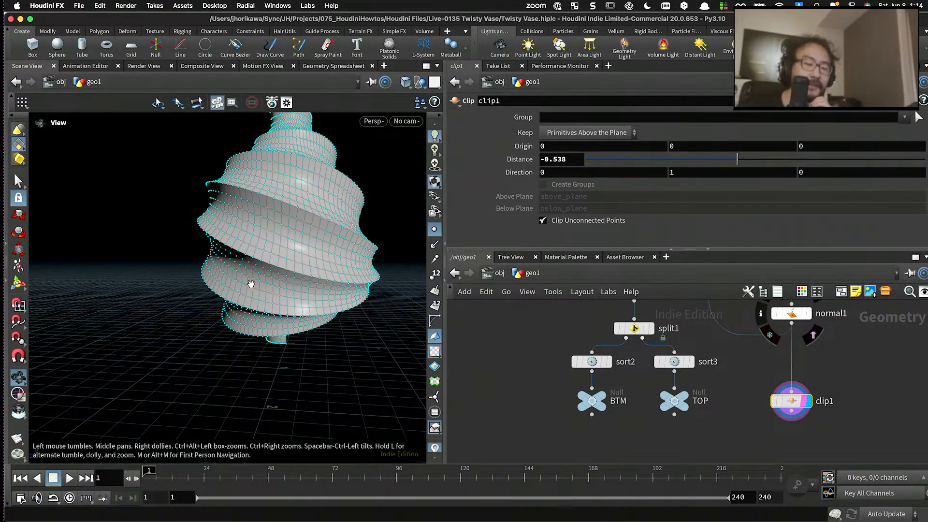
pyautogui.scroll(6, 269, 331)
pyautogui.click(434, 228)
pyautogui.moveTo(334, 304); pyautogui.dragTo(352, 296)
pyautogui.scroll(5, 314, 343)
pyautogui.scroll(-4, 300, 347)
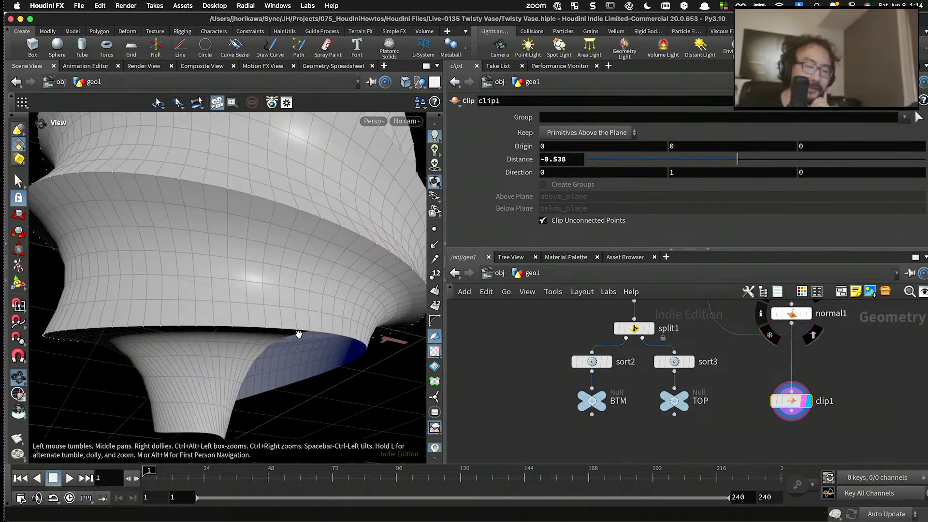
pyautogui.moveTo(298, 333); pyautogui.dragTo(231, 307)
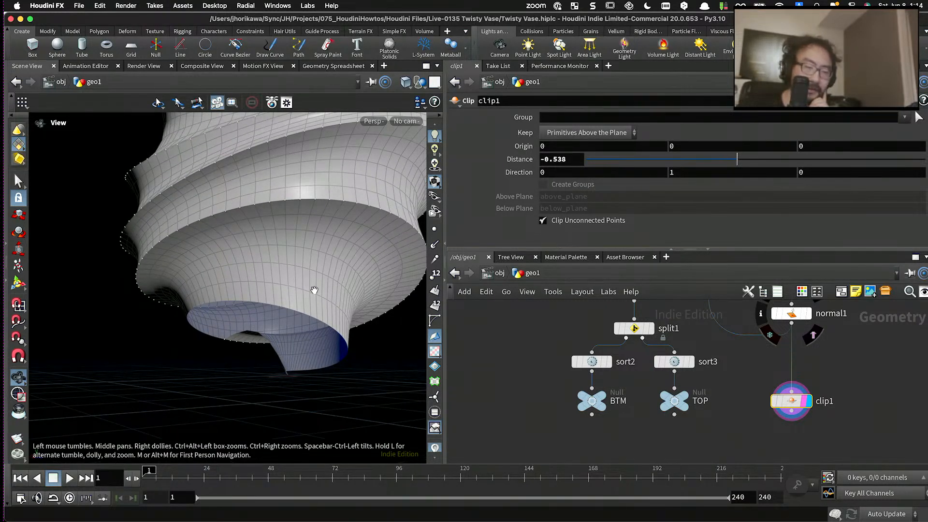
pyautogui.scroll(2, 586, 395)
# - Display the BTM null with point numbers and examine the point order around the base face
pyautogui.click(598, 407)
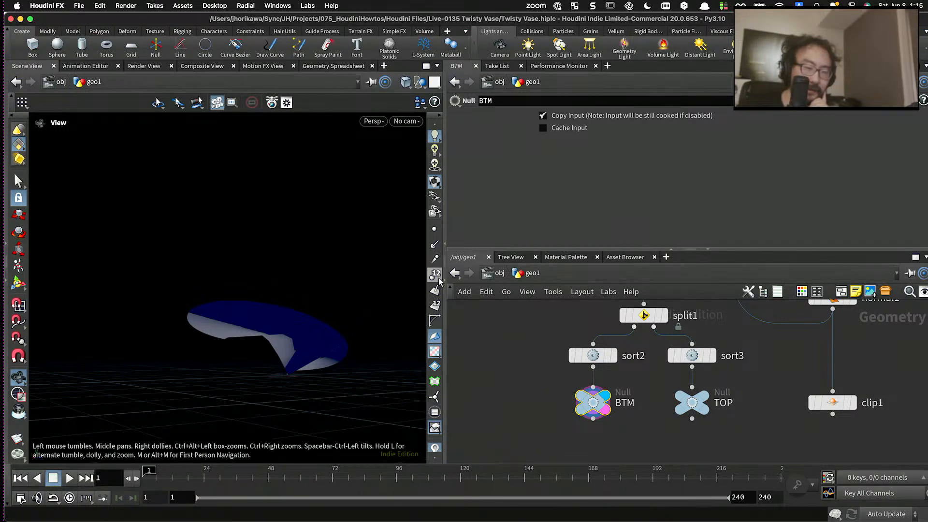
pyautogui.scroll(10, 221, 313)
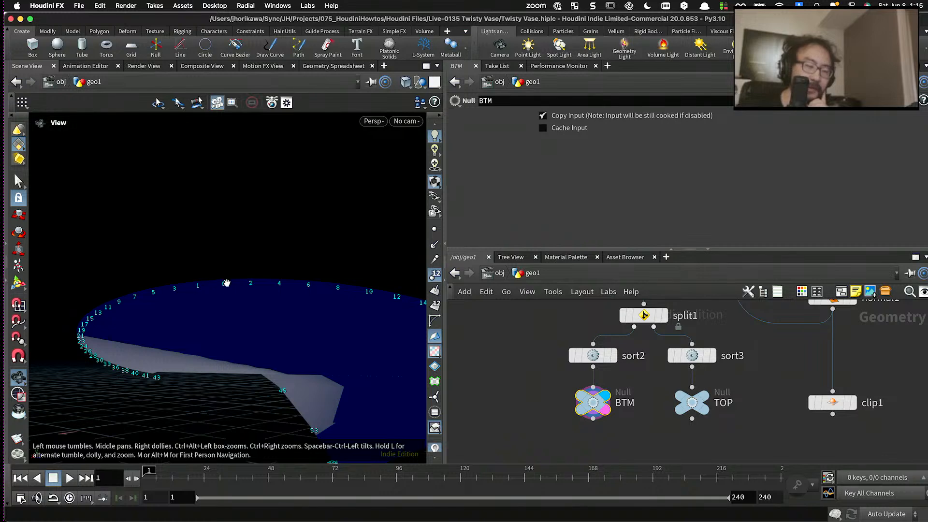
pyautogui.scroll(-8, 226, 282)
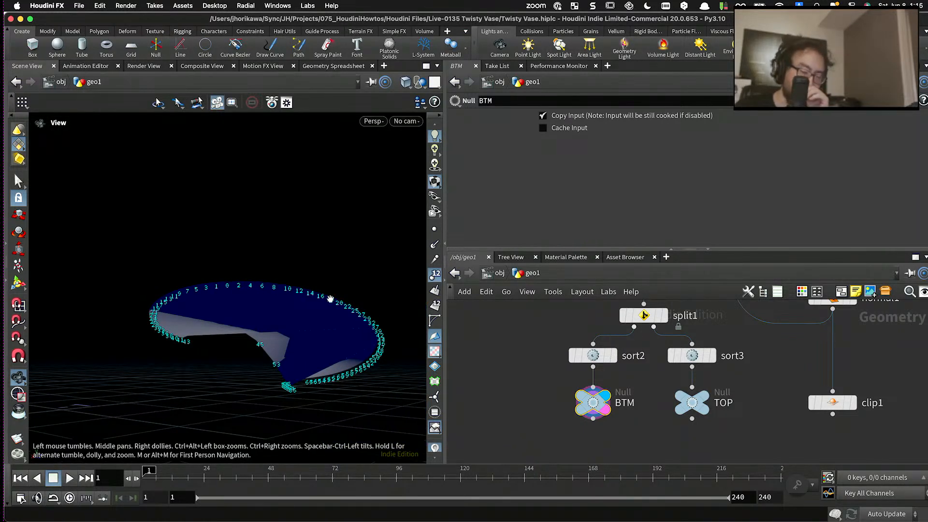
pyautogui.scroll(-5, 485, 343)
pyautogui.scroll(5, 594, 370)
# - Set clip1's Distance to 0
pyautogui.click(657, 362)
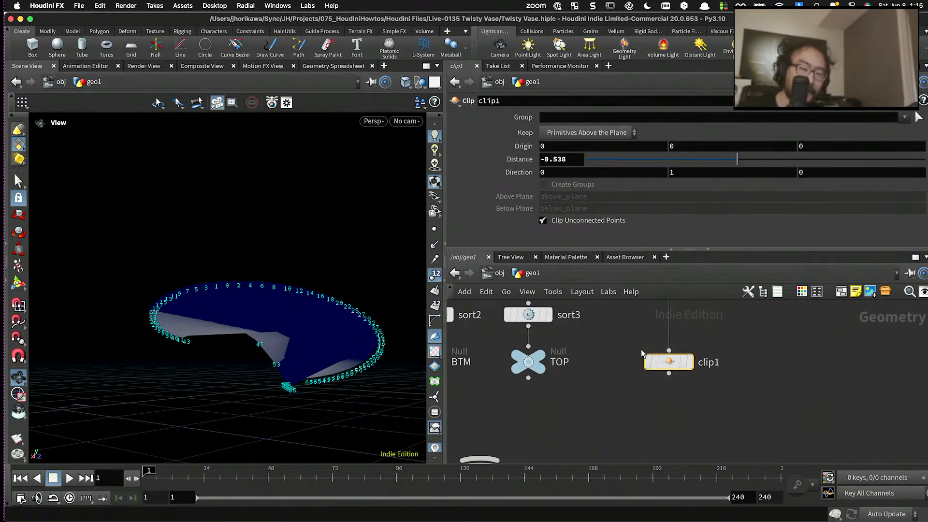
pyautogui.scroll(-4, 643, 353)
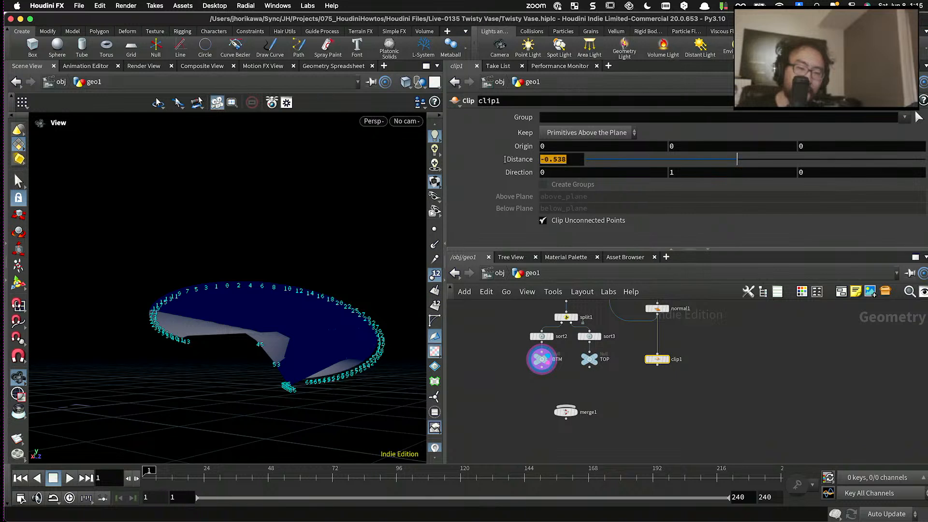
pyautogui.write('0')
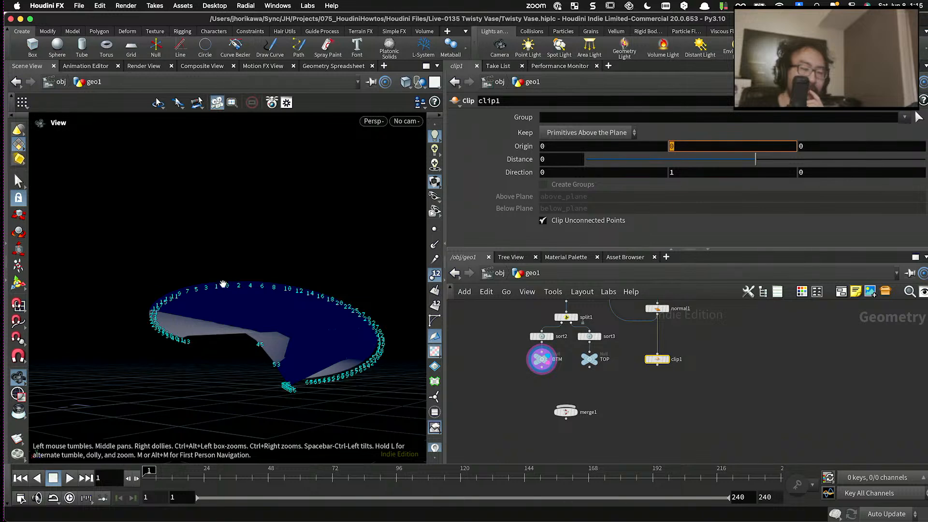
# - Set clip1's Origin Y to the expression point("../BTM", 0, "P", 1)
pyautogui.moveTo(563, 220)
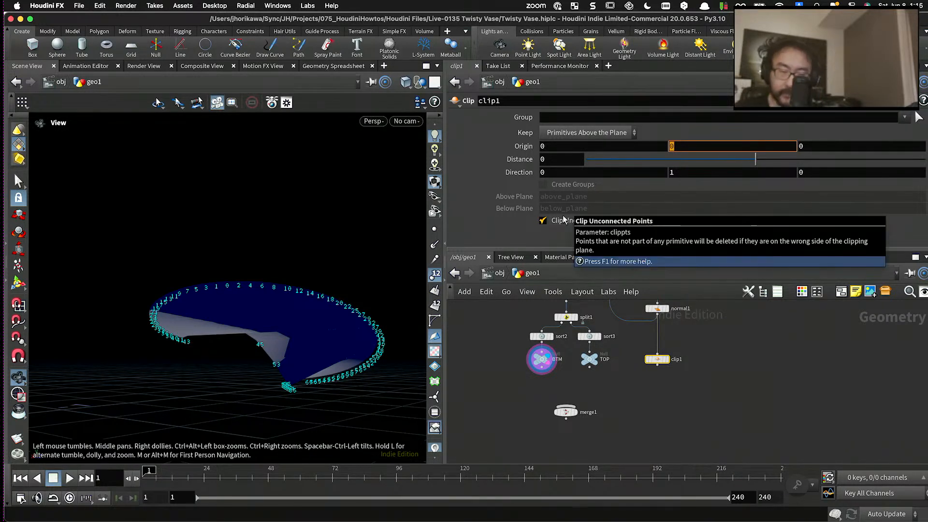
pyautogui.write('oint("../')
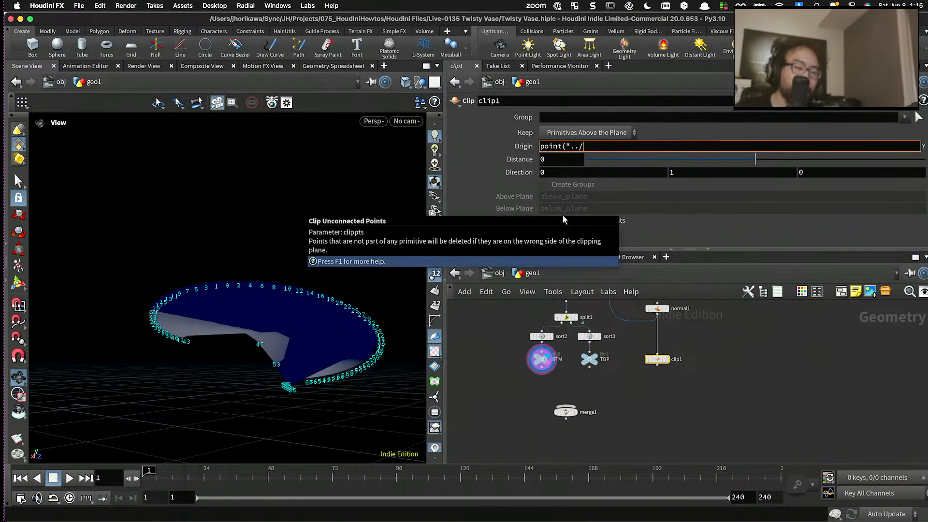
pyautogui.write('BTM",')
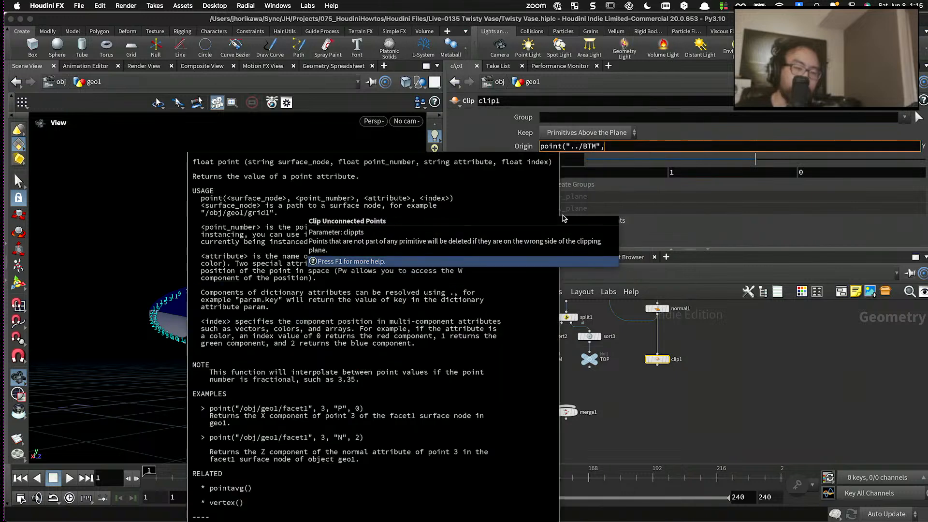
pyautogui.write(' 0, "P')
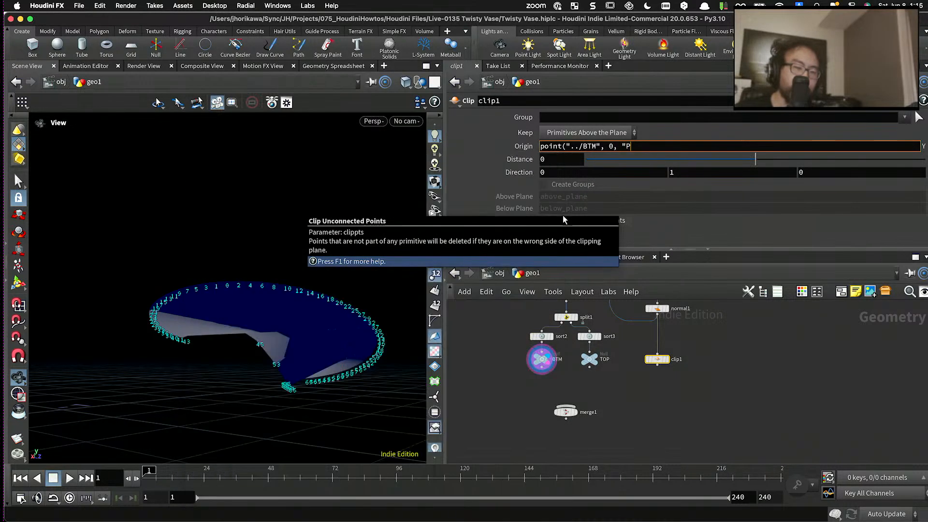
pyautogui.write('", 1)')
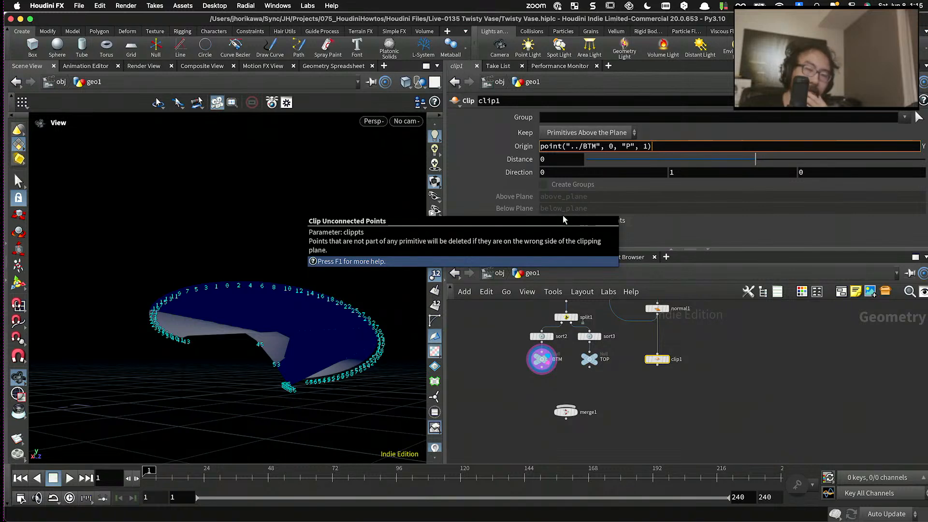
pyautogui.press('Return')
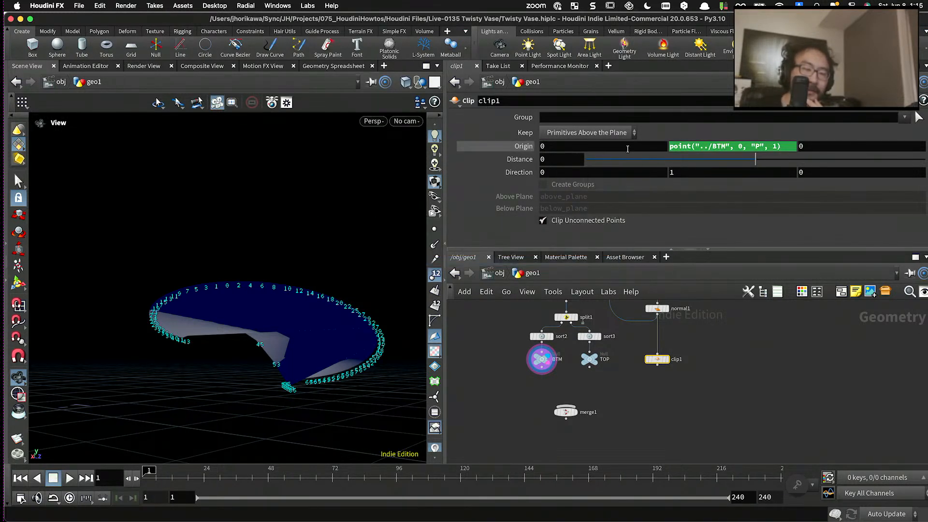
# - Display clip1, hide the point numbers and check the cut at the vase's base
pyautogui.click(668, 360)
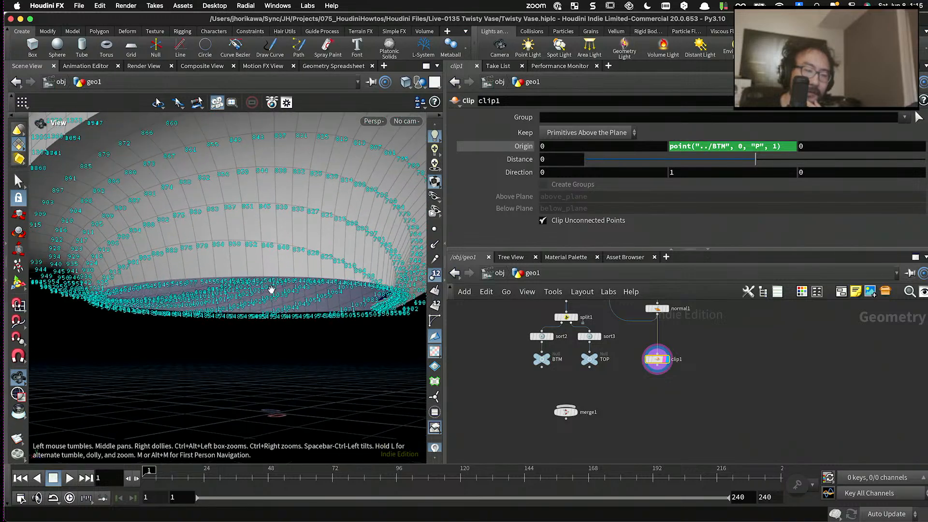
pyautogui.moveTo(271, 289); pyautogui.dragTo(294, 281)
pyautogui.click(432, 279)
pyautogui.scroll(5, 309, 275)
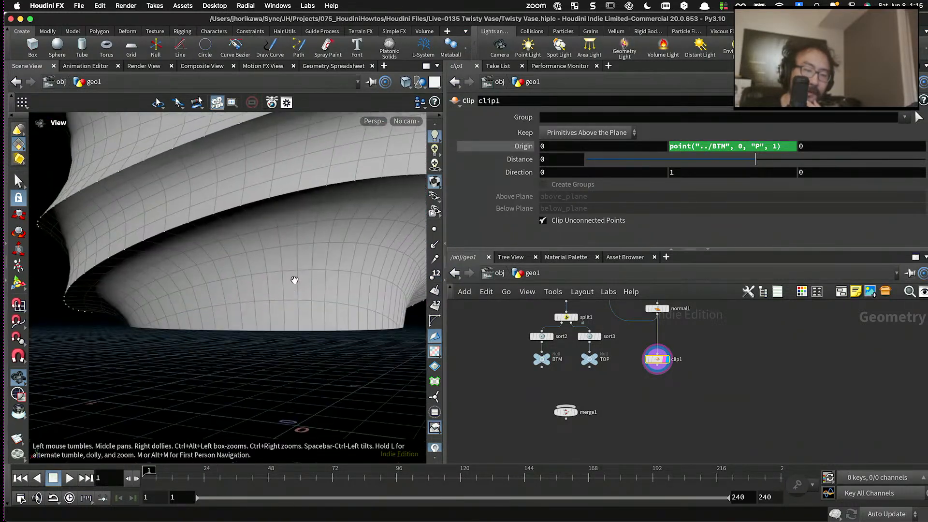
# - Examine the vase's unclipped top rim from several angles
pyautogui.scroll(-5, 294, 281)
pyautogui.scroll(-3, 294, 280)
pyautogui.moveTo(294, 280); pyautogui.dragTo(294, 348, button='middle')
pyautogui.scroll(-5, 292, 259)
pyautogui.moveTo(292, 259); pyautogui.dragTo(299, 303, button='middle')
pyautogui.moveTo(299, 303); pyautogui.dragTo(268, 327)
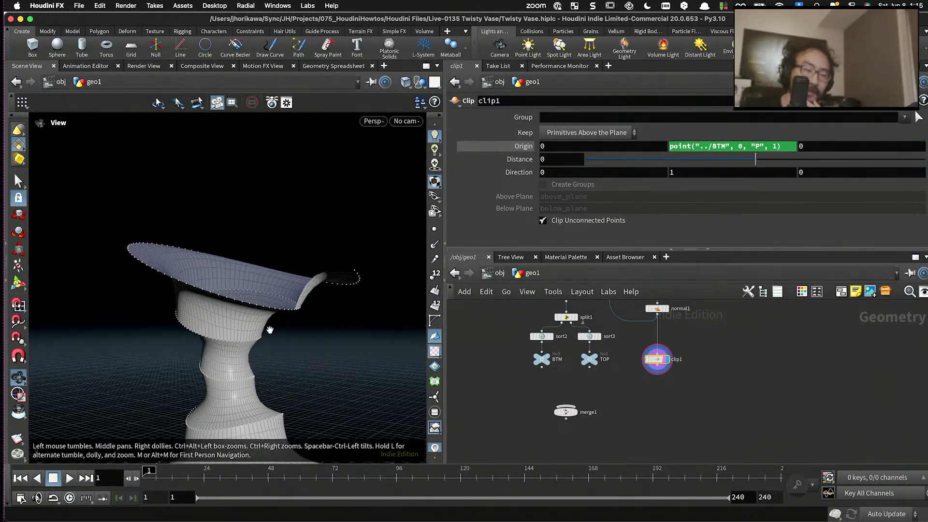
pyautogui.scroll(5, 316, 306)
pyautogui.moveTo(316, 306); pyautogui.dragTo(201, 320)
pyautogui.scroll(3, 229, 315)
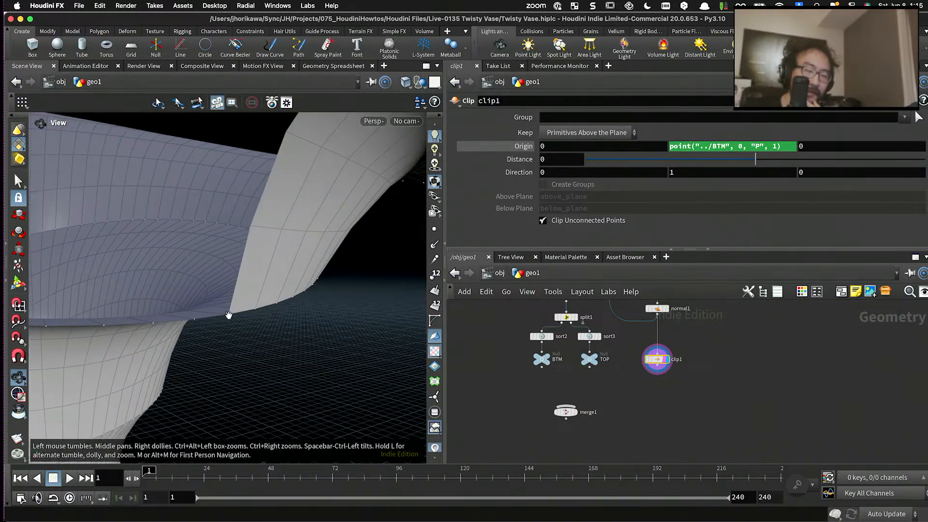
pyautogui.scroll(-3, 266, 314)
pyautogui.moveTo(257, 315); pyautogui.dragTo(232, 306)
pyautogui.scroll(4, 650, 347)
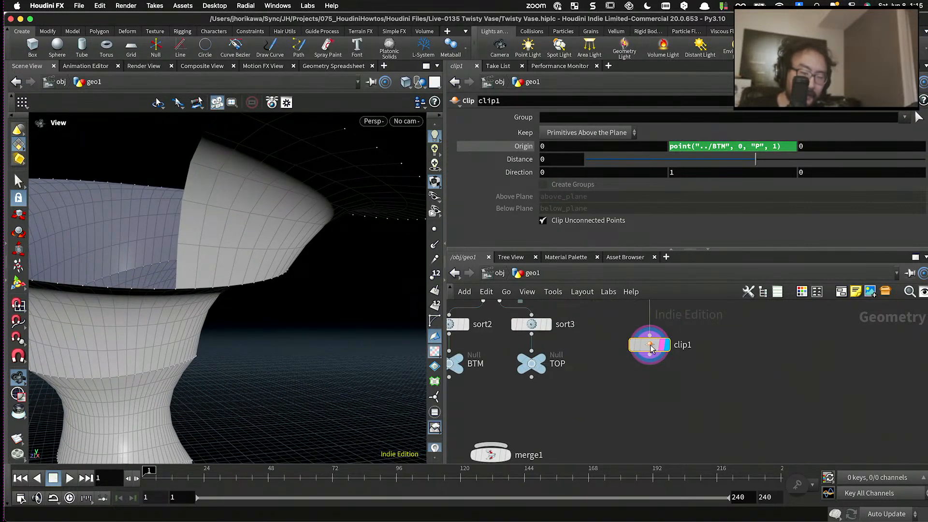
# - Duplicate clip1 directly below it, display the copy and set its Direction Y to -1
pyautogui.moveTo(651, 347); pyautogui.dragTo(654, 390)
pyautogui.scroll(2, 653, 360)
pyautogui.moveTo(653, 348); pyautogui.dragTo(661, 392)
pyautogui.click(663, 390)
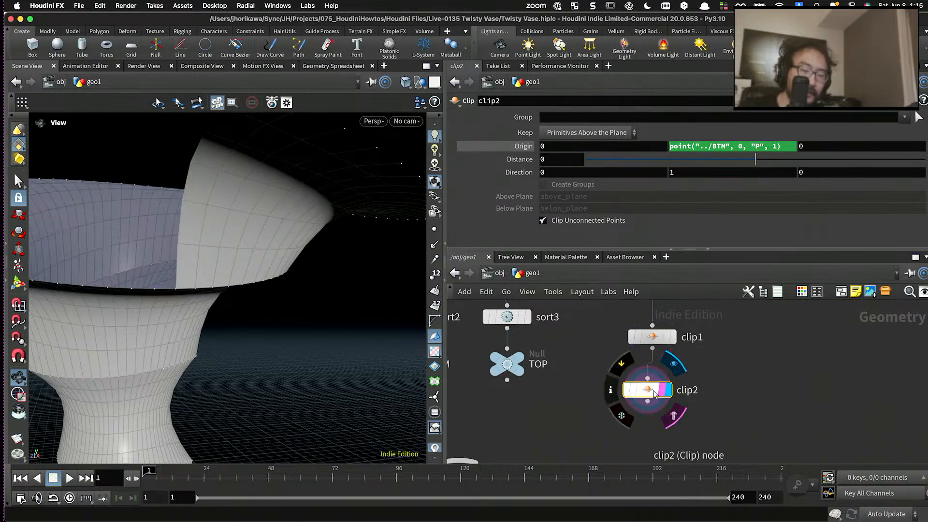
pyautogui.click(669, 175)
pyautogui.write('-1')
pyautogui.press('Return')
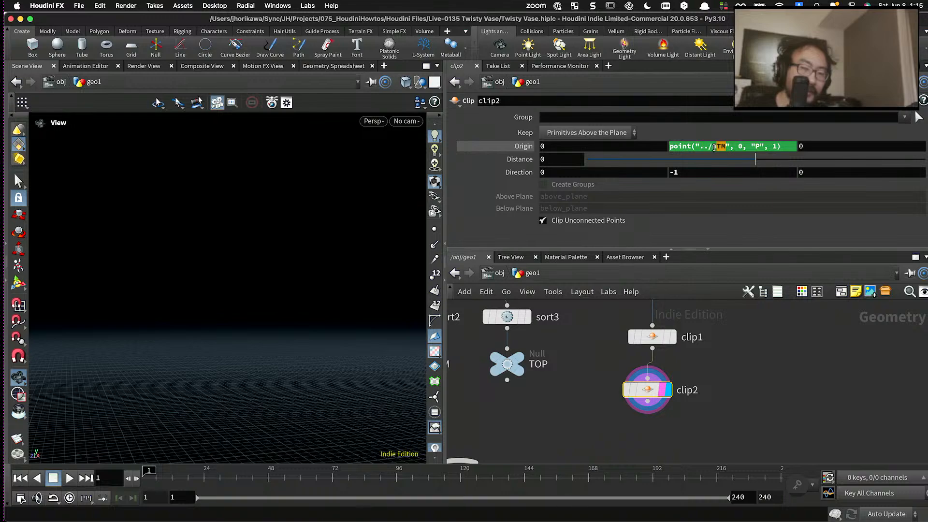
# - Set clip2's Origin Y to the expression point("../TOP", 0, "P", 1) and check the cut at the rim
pyautogui.click(714, 147)
pyautogui.write('TOP')
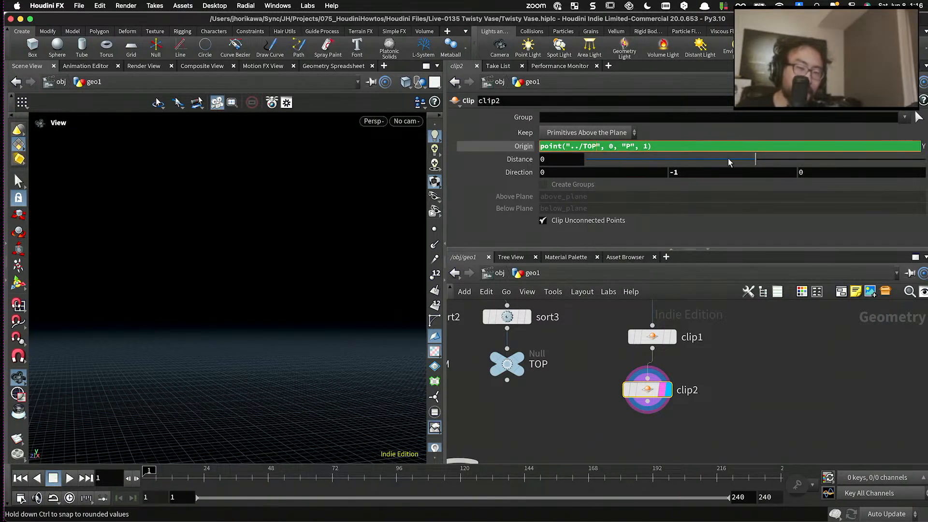
pyautogui.press('Return')
pyautogui.moveTo(281, 309); pyautogui.dragTo(261, 252)
pyautogui.scroll(3, 265, 280)
pyautogui.scroll(3, 219, 223)
pyautogui.scroll(-3, 218, 224)
pyautogui.moveTo(197, 227); pyautogui.dragTo(228, 270)
pyautogui.scroll(-3, 247, 277)
pyautogui.moveTo(593, 379); pyautogui.dragTo(568, 348, button='middle')
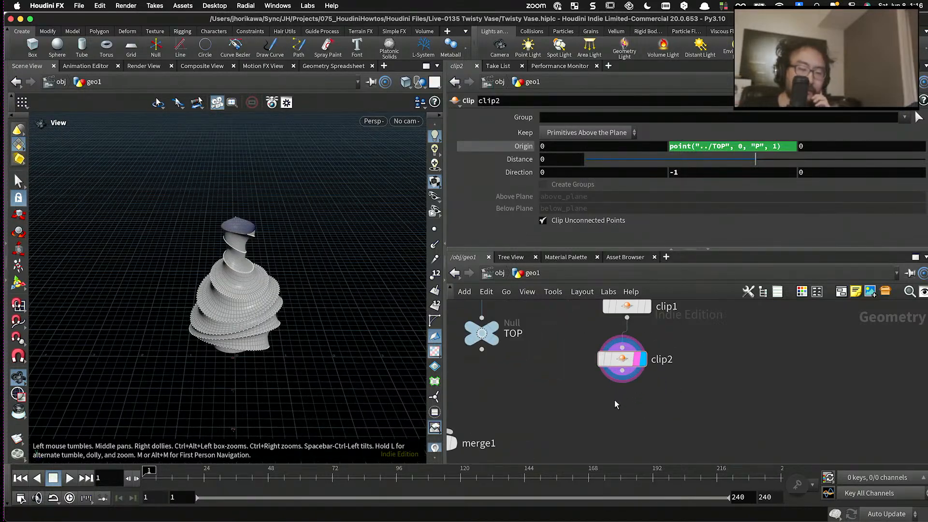
# - Add a Match Size node below clip2, wire clip2's output into its first input and display it
pyautogui.moveTo(622, 363); pyautogui.dragTo(627, 362)
pyautogui.press('Tab')
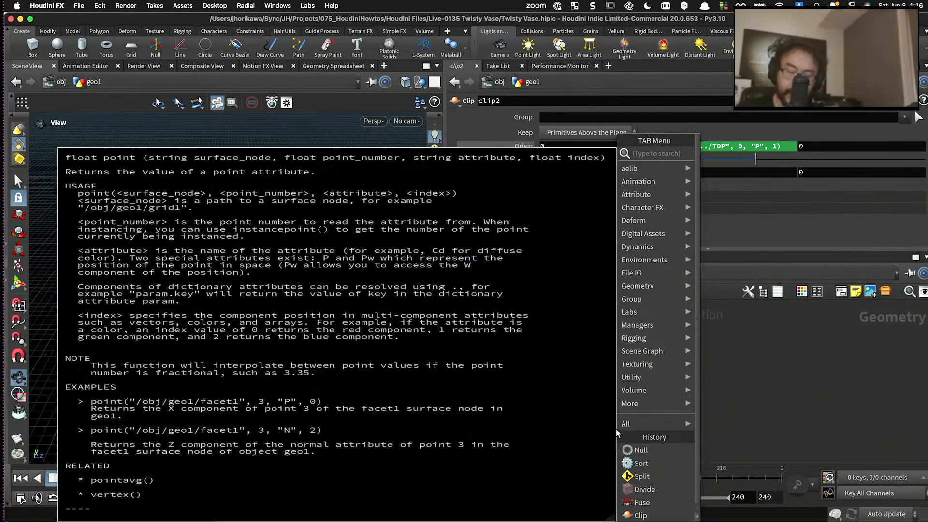
pyautogui.write('max')
pyautogui.press('BackSpace')
pyautogui.press('BackSpace')
pyautogui.press('BackSpace')
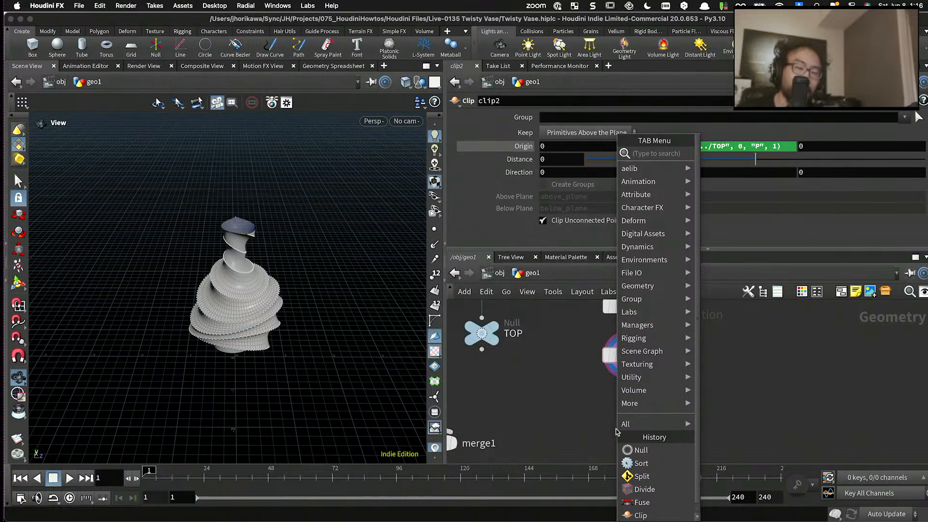
pyautogui.write('matc')
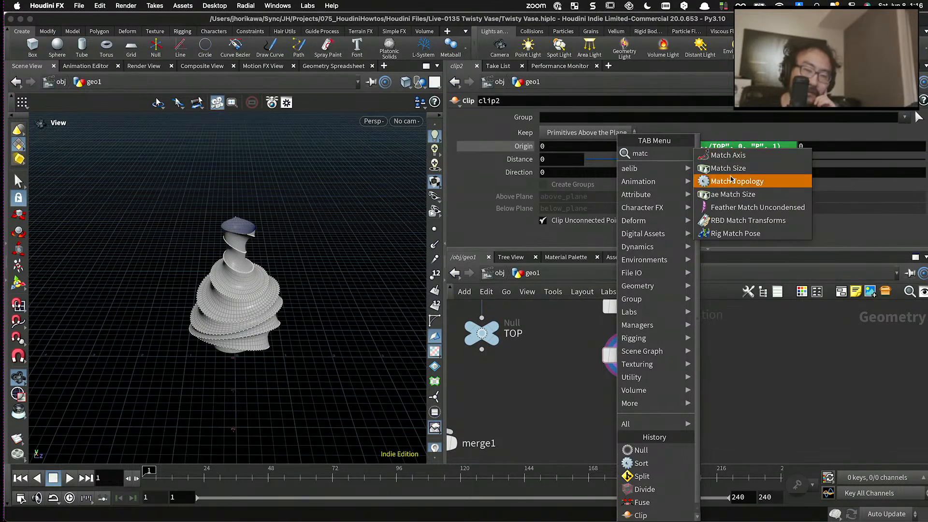
pyautogui.click(727, 169)
pyautogui.click(629, 408)
pyautogui.moveTo(350, 355); pyautogui.dragTo(333, 319)
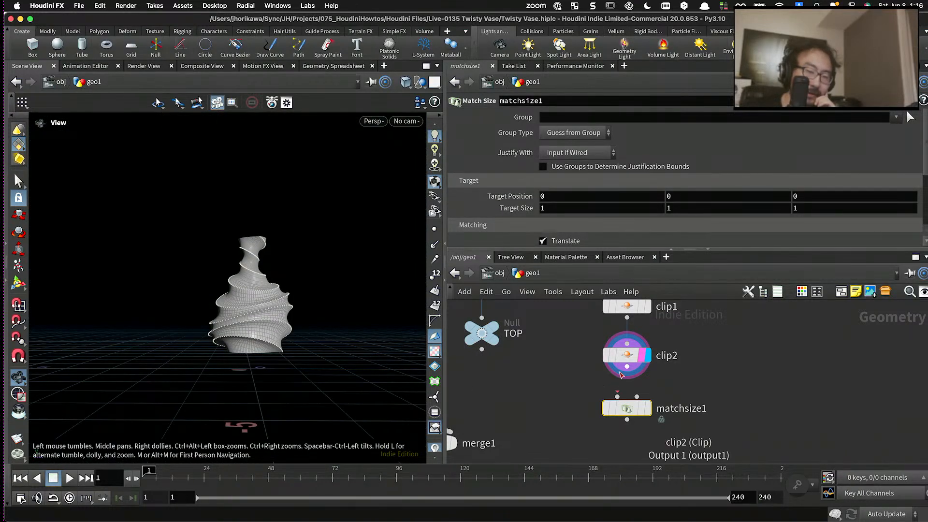
pyautogui.moveTo(620, 373); pyautogui.dragTo(617, 396)
pyautogui.click(653, 384)
pyautogui.click(652, 433)
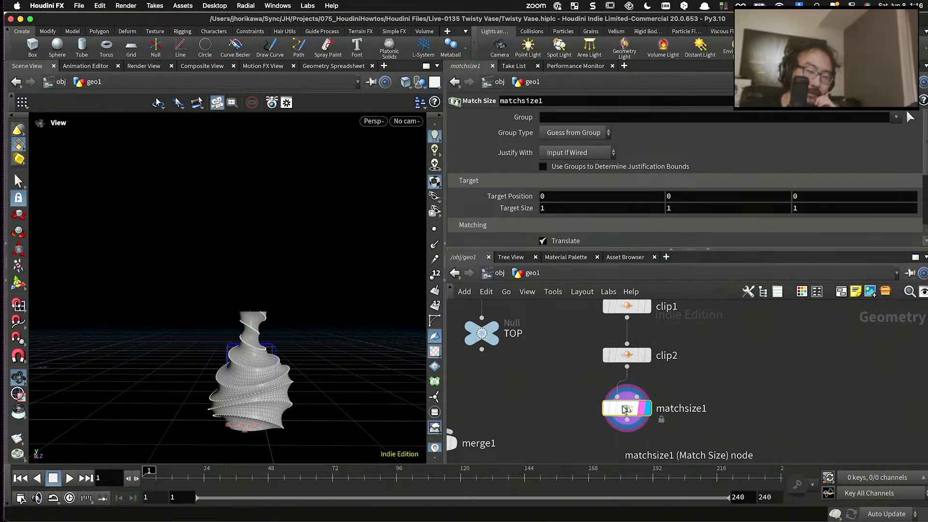
# - Set matchsize1's Justify Y to Min
pyautogui.scroll(-4, 558, 186)
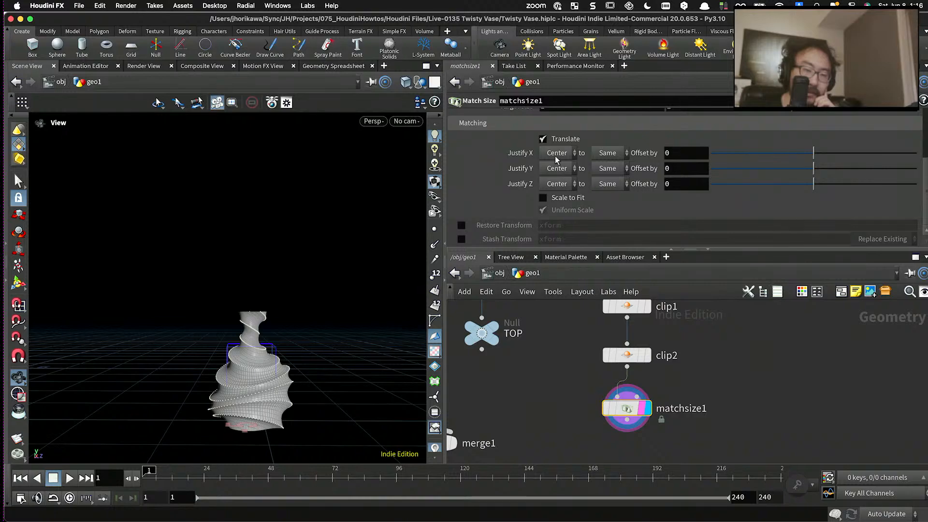
pyautogui.click(557, 168)
pyautogui.click(556, 196)
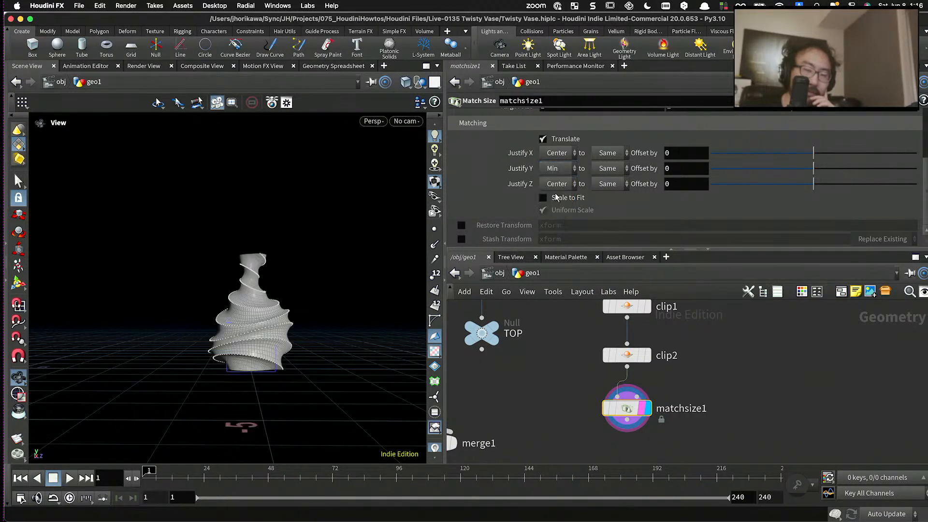
# - Check from several angles how the vase's base sits on the ground grid
pyautogui.keyDown('alt'); pyautogui.moveTo(221, 313); pyautogui.dragTo(272, 373); pyautogui.keyUp('alt')
pyautogui.keyDown('alt'); pyautogui.moveTo(299, 333); pyautogui.dragTo(192, 333); pyautogui.keyUp('alt')
pyautogui.keyDown('alt'); pyautogui.moveTo(252, 340); pyautogui.dragTo(275, 342); pyautogui.keyUp('alt')
pyautogui.keyDown('alt'); pyautogui.moveTo(275, 341); pyautogui.dragTo(303, 332, button='right'); pyautogui.keyUp('alt')
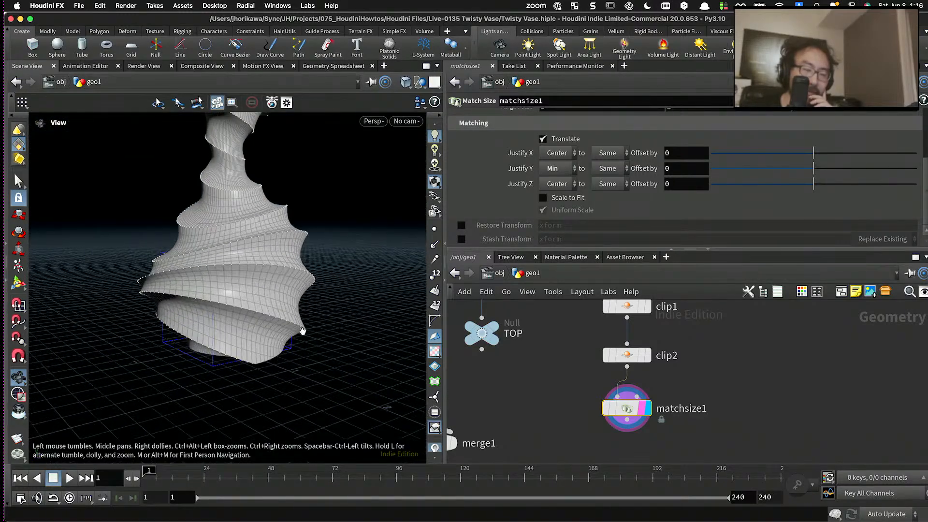
pyautogui.scroll(-3, 562, 359)
pyautogui.scroll(-3, 294, 291)
pyautogui.moveTo(294, 292); pyautogui.dragTo(314, 355)
pyautogui.scroll(-5, 531, 391)
pyautogui.scroll(4, 520, 397)
# - Delete the unused merge1 node from the network
pyautogui.click(514, 398)
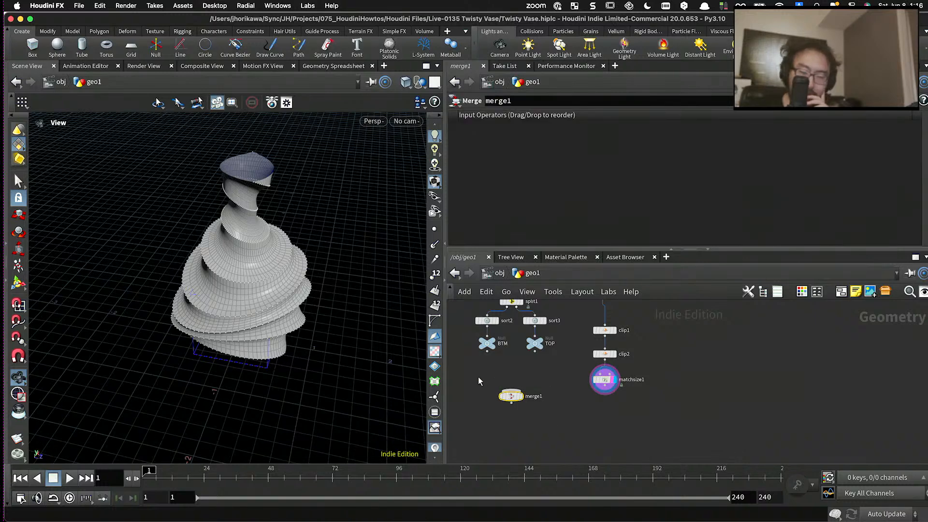
pyautogui.press('Delete')
pyautogui.scroll(-7, 525, 394)
pyautogui.scroll(5, 510, 350)
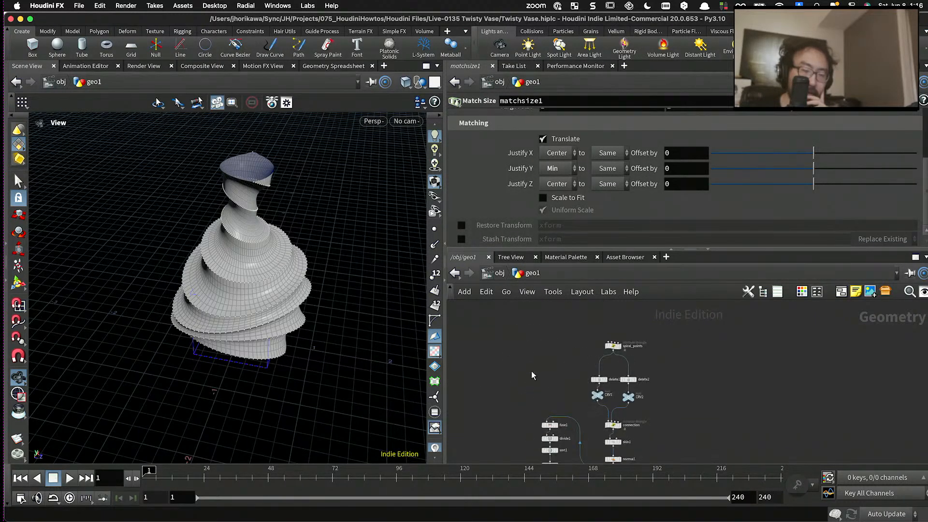
# - Select the spiral_points wrangle and raise its Tiltang to about 0.28
pyautogui.moveTo(532, 375); pyautogui.dragTo(526, 311, button='middle')
pyautogui.scroll(6, 582, 350)
pyautogui.scroll(-5, 594, 337)
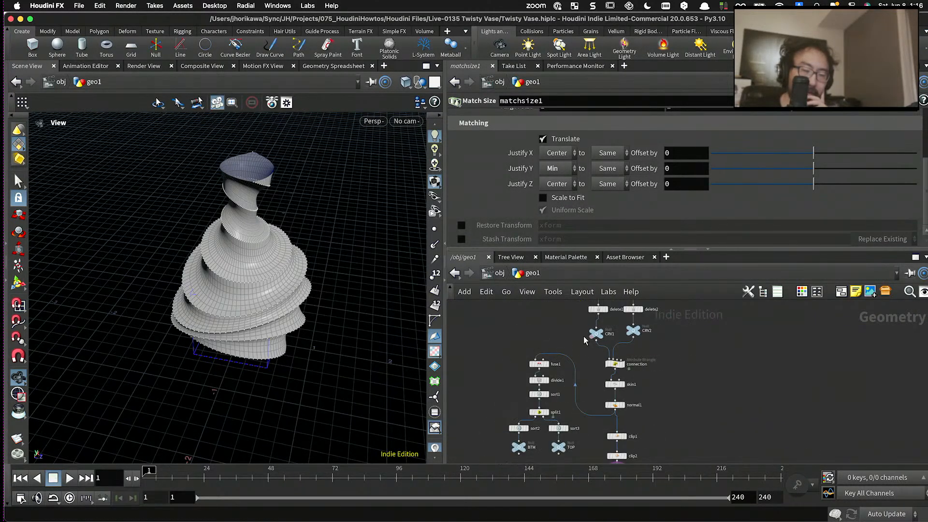
pyautogui.moveTo(590, 337); pyautogui.dragTo(579, 371, button='middle')
pyautogui.scroll(3, 619, 324)
pyautogui.scroll(2, 620, 325)
pyautogui.moveTo(639, 311); pyautogui.dragTo(622, 361, button='middle')
pyautogui.click(575, 339)
pyautogui.scroll(-4, 637, 178)
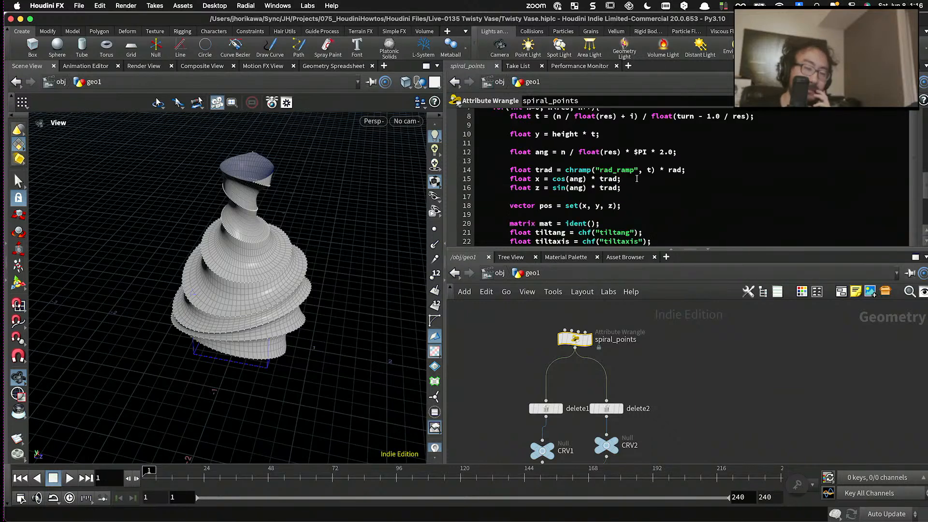
pyautogui.scroll(2, 636, 179)
pyautogui.scroll(3, 637, 180)
pyautogui.moveTo(677, 185)
pyautogui.mouseDown()
pyautogui.moveTo(652, 182)
pyautogui.moveTo(706, 183)
pyautogui.moveTo(654, 185)
pyautogui.moveTo(675, 183)
pyautogui.mouseUp()
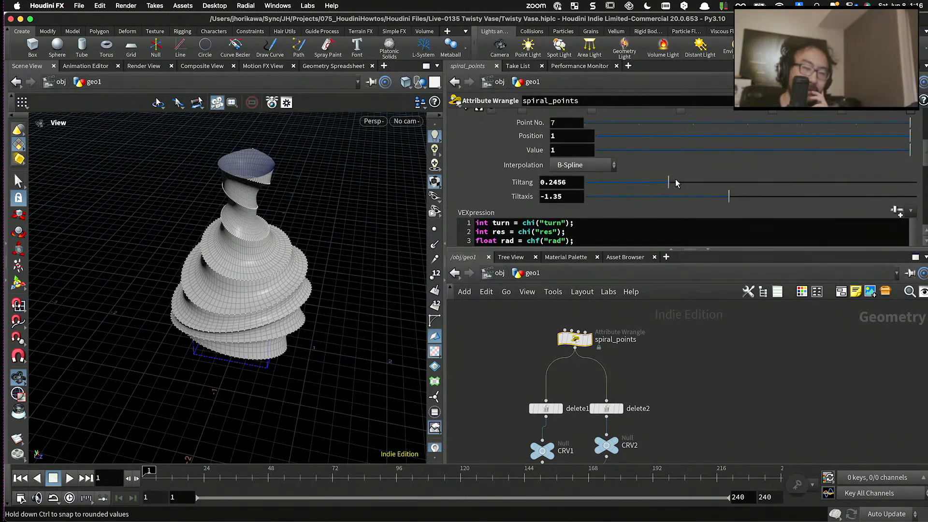
# - Try different Turn values on spiral_points and undo the changes
pyautogui.scroll(5, 637, 133)
pyautogui.scroll(2, 635, 123)
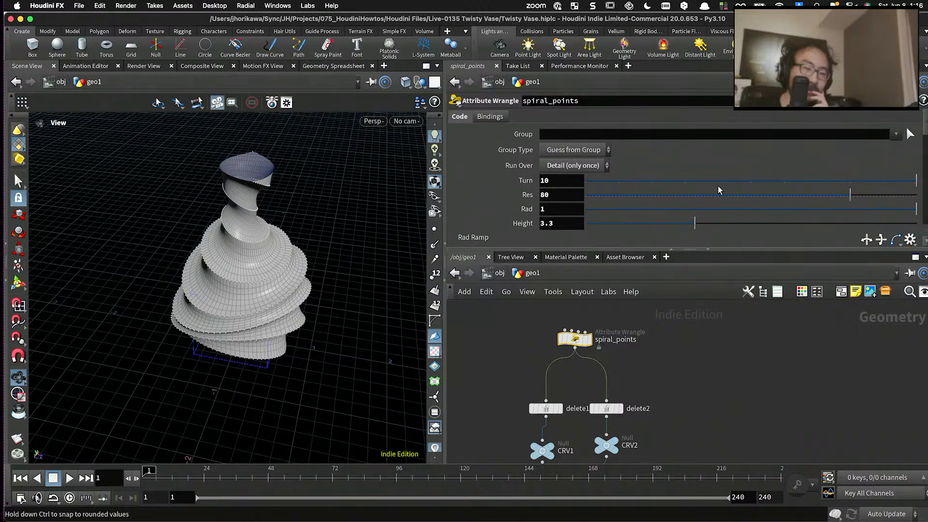
pyautogui.moveTo(789, 182); pyautogui.dragTo(915, 181)
pyautogui.moveTo(565, 185); pyautogui.dragTo(633, 186, button='middle')
pyautogui.press('super+z')
pyautogui.moveTo(336, 246); pyautogui.dragTo(332, 197)
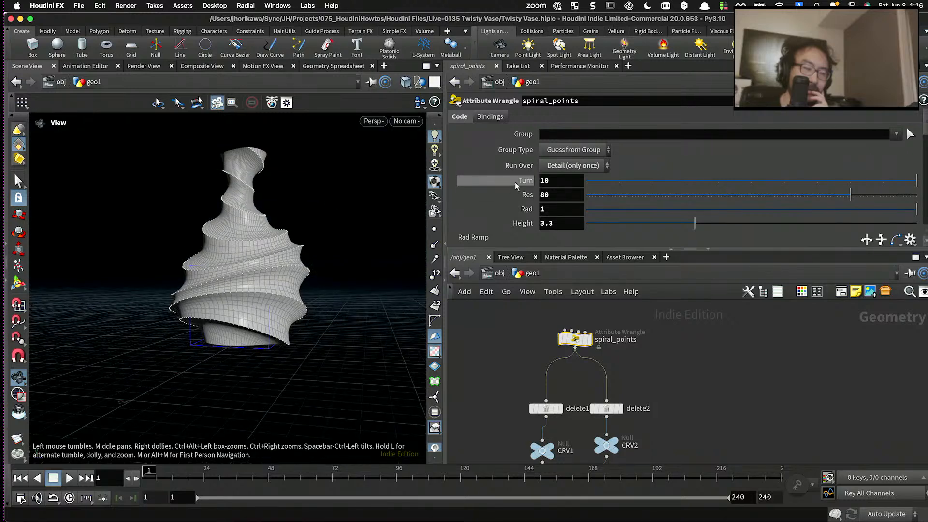
pyautogui.moveTo(547, 183); pyautogui.dragTo(667, 179, button='middle')
pyautogui.press('super+z')
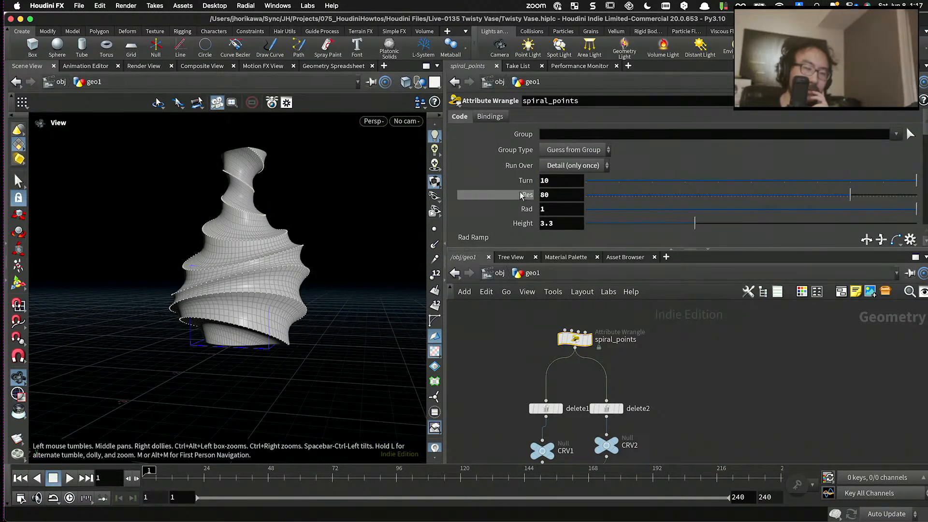
# - Raise the maximum of the Turn parameter's range to 50 in spiral_points' parameter interface and accept it
pyautogui.click(871, 119)
pyautogui.click(542, 155)
pyautogui.moveTo(865, 258); pyautogui.dragTo(832, 257)
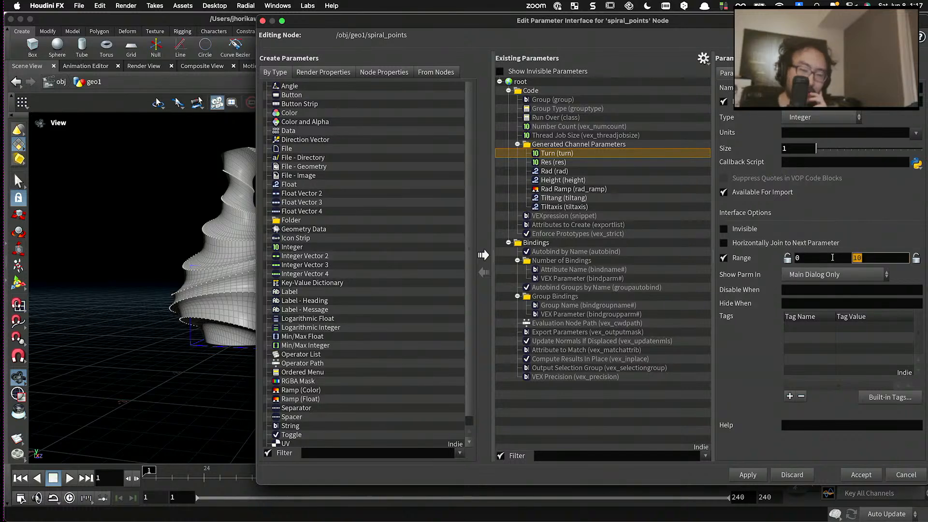
pyautogui.write('50')
pyautogui.press('Return')
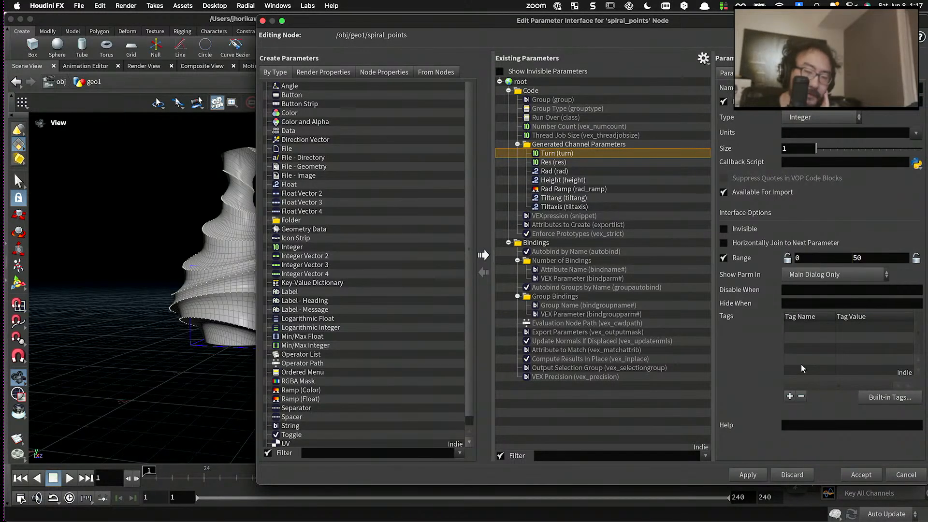
pyautogui.click(845, 474)
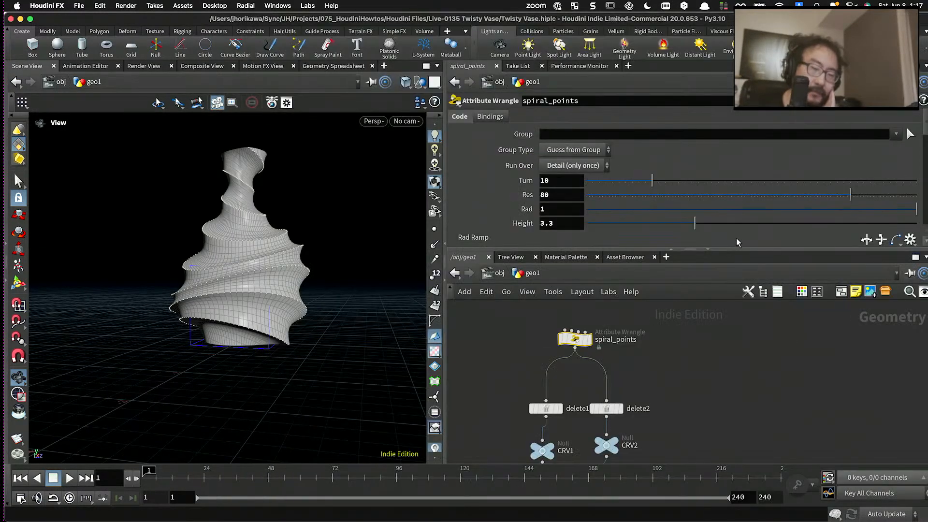
# - Set spiral_points' Turn to 26, Res to 75, Rad to about 0.89 and Height to about 2.94
pyautogui.moveTo(692, 183); pyautogui.dragTo(757, 184)
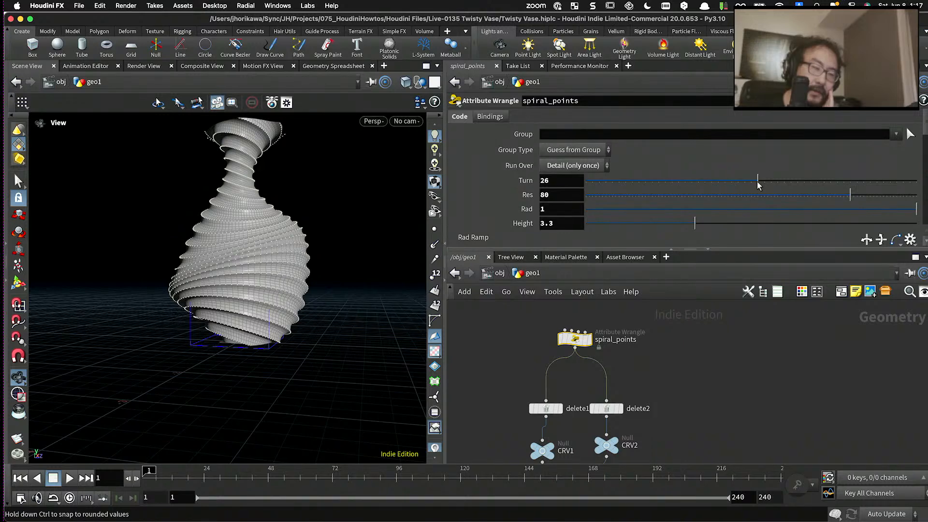
pyautogui.moveTo(822, 197)
pyautogui.mouseDown()
pyautogui.moveTo(761, 198)
pyautogui.moveTo(840, 197)
pyautogui.mouseUp()
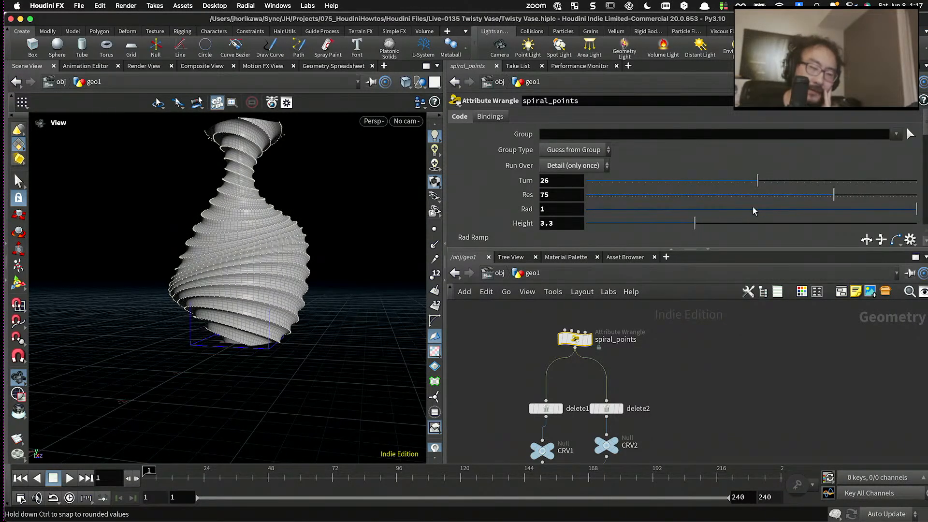
pyautogui.moveTo(747, 209); pyautogui.dragTo(879, 209)
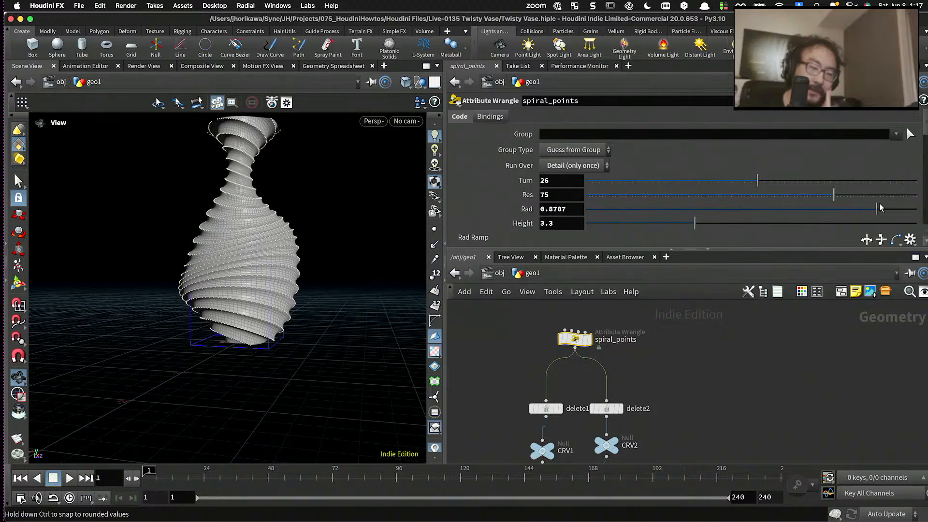
pyautogui.moveTo(695, 223)
pyautogui.mouseDown()
pyautogui.moveTo(653, 223)
pyautogui.moveTo(682, 223)
pyautogui.mouseUp()
pyautogui.moveTo(763, 225); pyautogui.dragTo(687, 233)
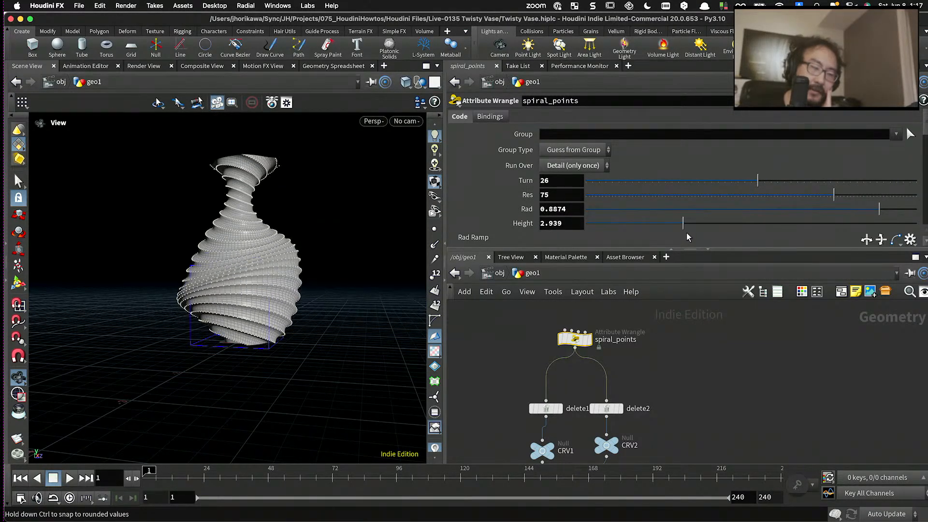
# - Enlarge the Rad Ramp and add a point at position about 0.32 with value about 0.08 to pinch the body
pyautogui.scroll(-6, 646, 190)
pyautogui.scroll(2, 646, 190)
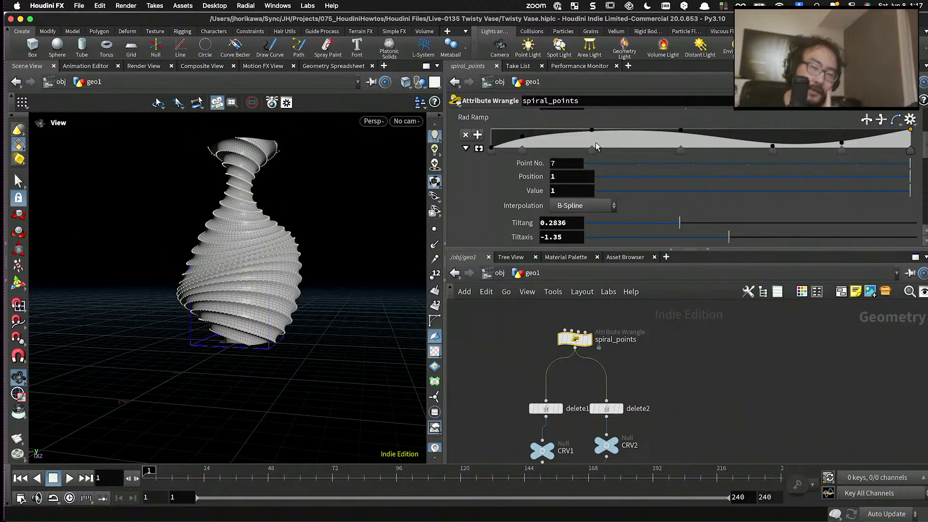
pyautogui.click(478, 149)
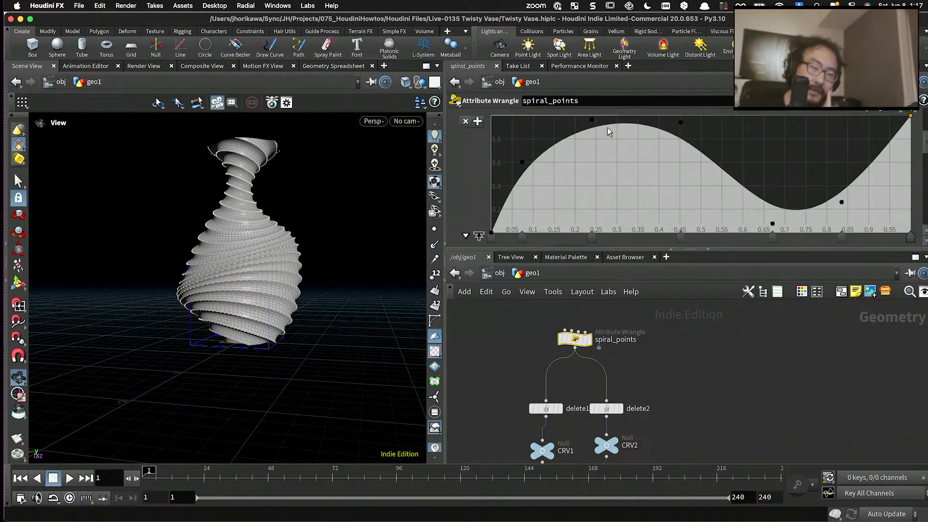
pyautogui.moveTo(619, 138); pyautogui.dragTo(627, 228)
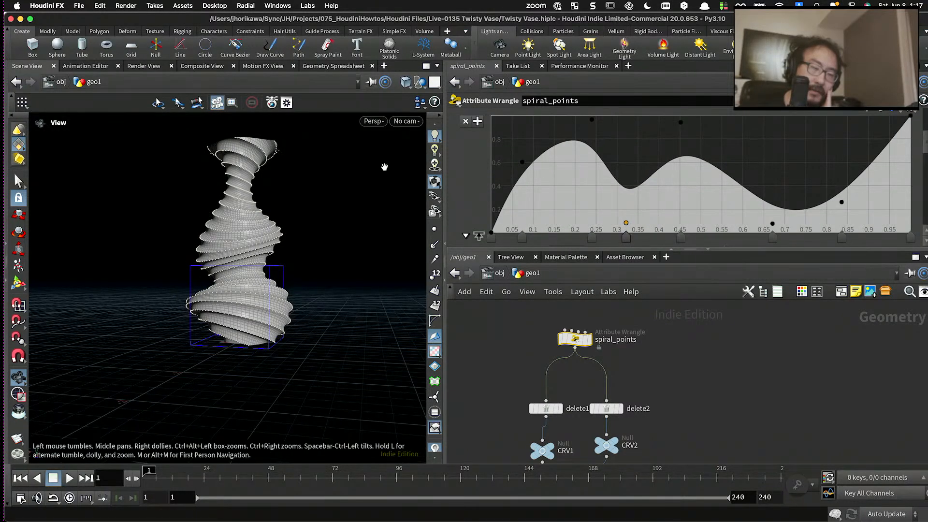
pyautogui.moveTo(311, 196); pyautogui.dragTo(372, 167)
# - Set spiral_points' Tiltang to about 0.38 and check the vase's twisted shape
pyautogui.scroll(-3, 545, 183)
pyautogui.scroll(-3, 545, 183)
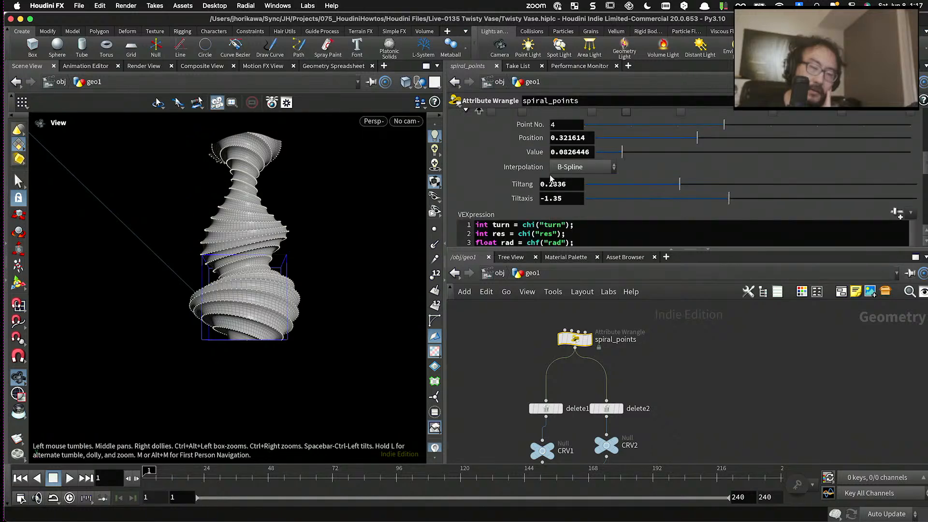
pyautogui.moveTo(654, 181); pyautogui.dragTo(662, 180)
pyautogui.moveTo(295, 219); pyautogui.dragTo(268, 234)
pyautogui.moveTo(268, 234); pyautogui.dragTo(284, 267, button='right')
pyautogui.moveTo(285, 268); pyautogui.dragTo(192, 245, button='middle')
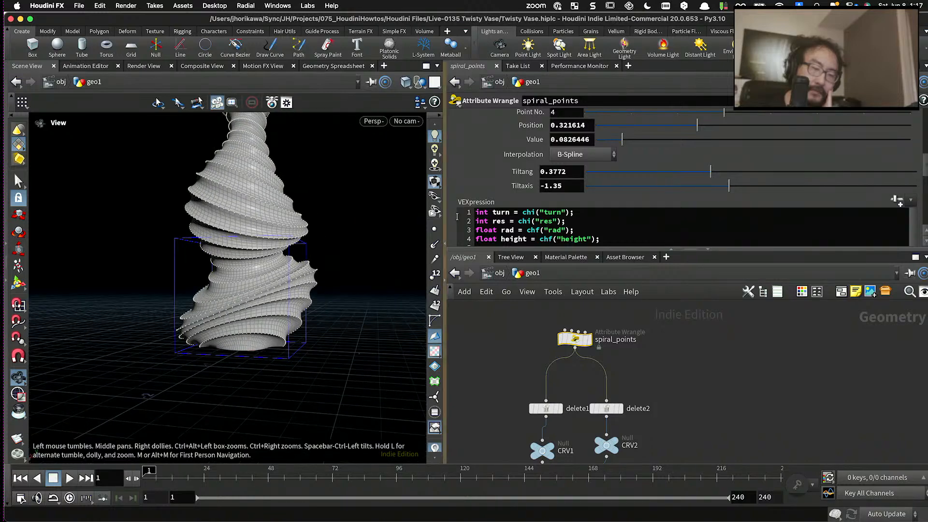
# - Set spiral_points' Tiltaxis to -0.94 and check the whole vase
pyautogui.moveTo(711, 189); pyautogui.dragTo(735, 184)
pyautogui.moveTo(276, 213); pyautogui.dragTo(391, 220)
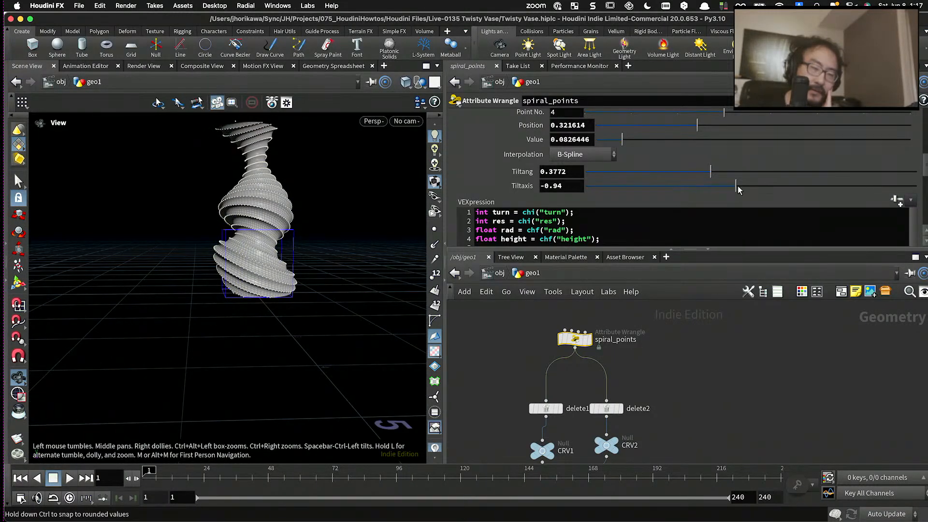
# - Set the connection wrangle's Waveheight to 0.284 to deepen the surface waves
pyautogui.moveTo(692, 362); pyautogui.dragTo(705, 285, button='middle')
pyautogui.moveTo(685, 337); pyautogui.dragTo(663, 334, button='middle')
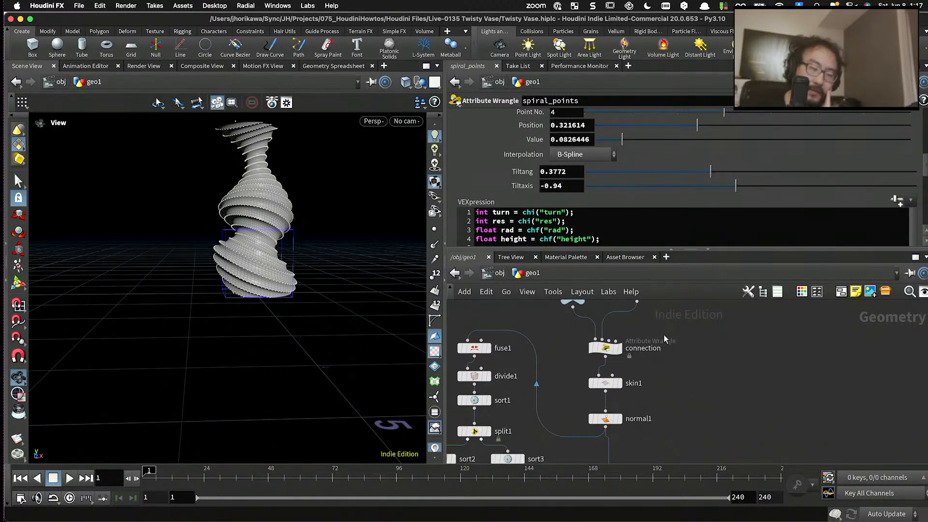
pyautogui.click(587, 338)
pyautogui.scroll(-3, 617, 219)
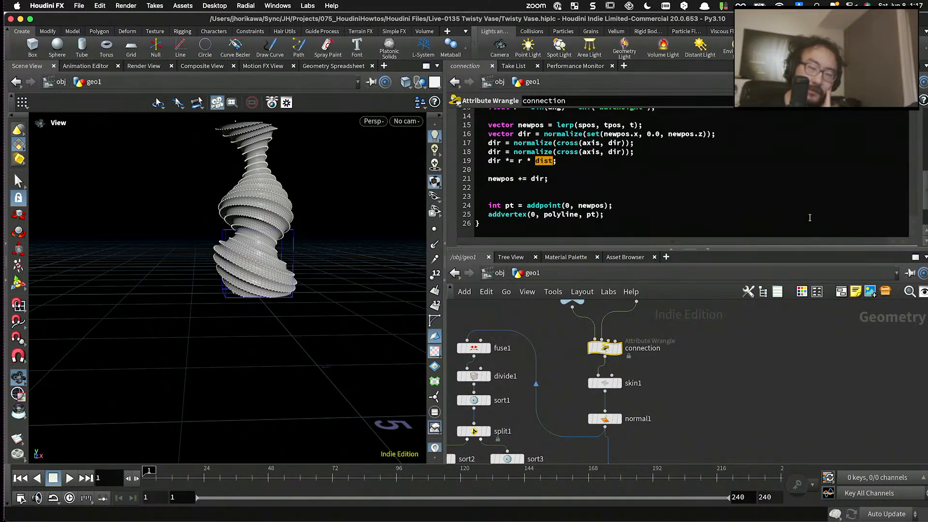
pyautogui.scroll(-3, 922, 229)
pyautogui.scroll(10, 749, 224)
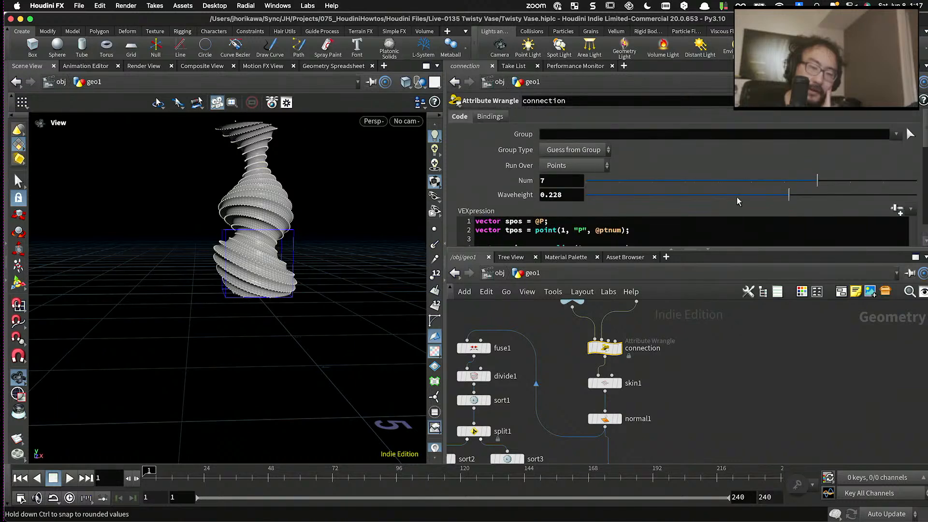
pyautogui.moveTo(789, 194)
pyautogui.mouseDown()
pyautogui.moveTo(650, 198)
pyautogui.moveTo(822, 199)
pyautogui.moveTo(780, 202)
pyautogui.moveTo(798, 198)
pyautogui.mouseUp()
# - Examine the vase's deepened waves, body, base and rim up close and from several angles
pyautogui.scroll(8, 269, 184)
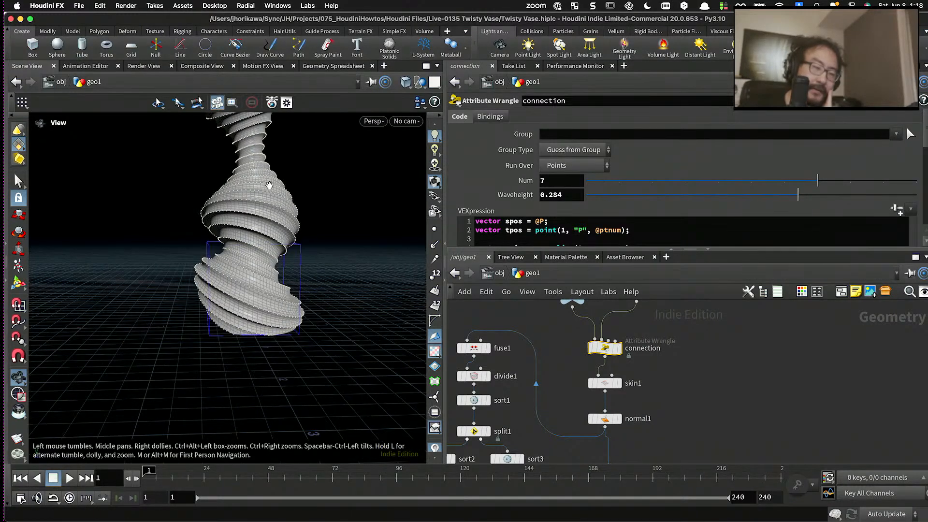
pyautogui.moveTo(294, 189); pyautogui.dragTo(269, 207)
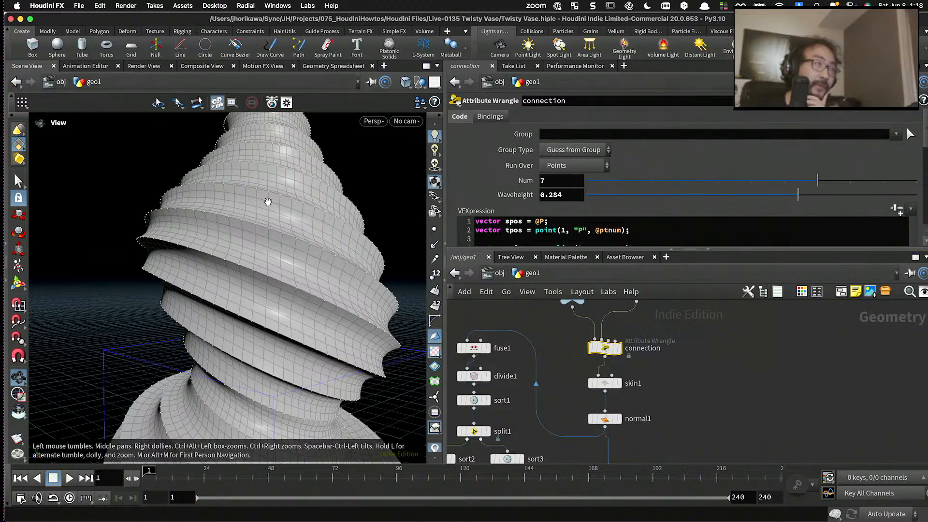
pyautogui.moveTo(268, 201); pyautogui.dragTo(222, 245)
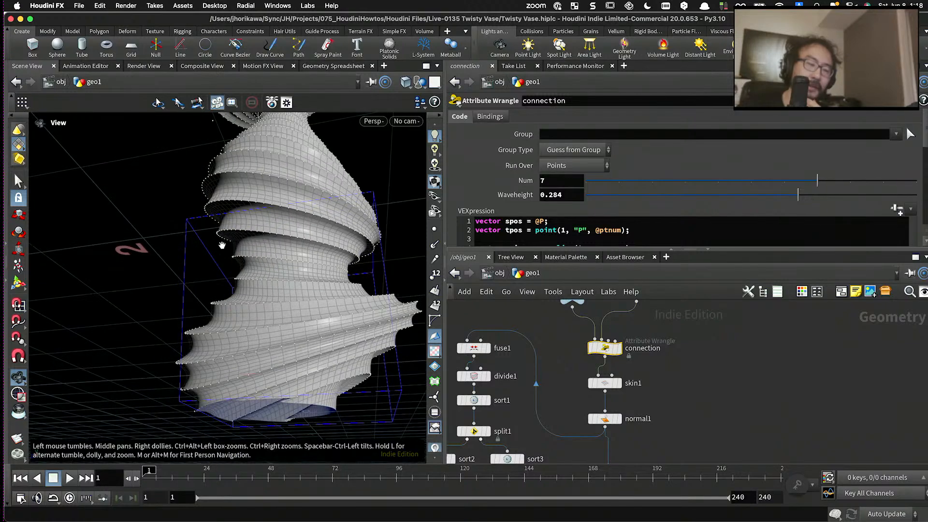
pyautogui.moveTo(248, 289); pyautogui.dragTo(280, 318)
pyautogui.moveTo(274, 267); pyautogui.dragTo(252, 252)
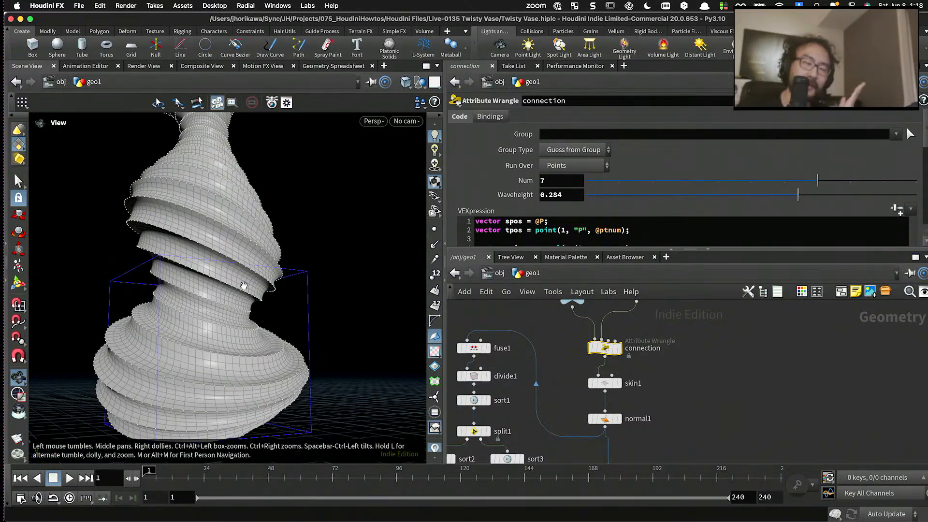
pyautogui.scroll(-5, 238, 271)
pyautogui.moveTo(239, 271); pyautogui.dragTo(286, 288)
pyautogui.scroll(-5, 556, 349)
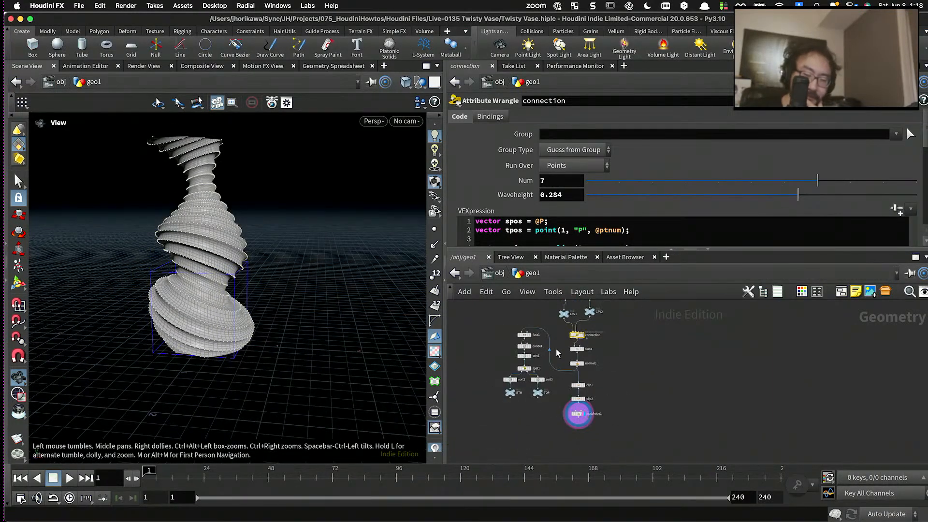
pyautogui.scroll(5, 556, 349)
pyautogui.moveTo(394, 325); pyautogui.dragTo(232, 244)
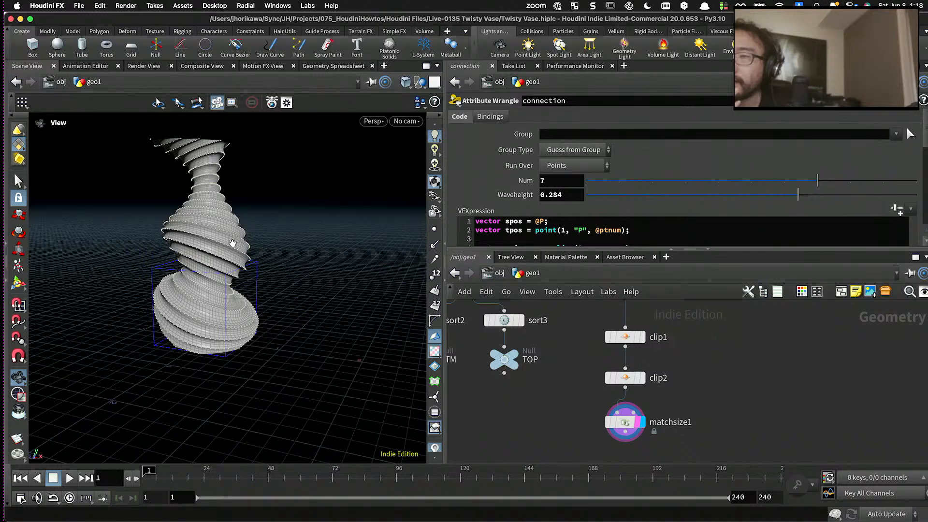
pyautogui.moveTo(233, 243); pyautogui.dragTo(278, 312)
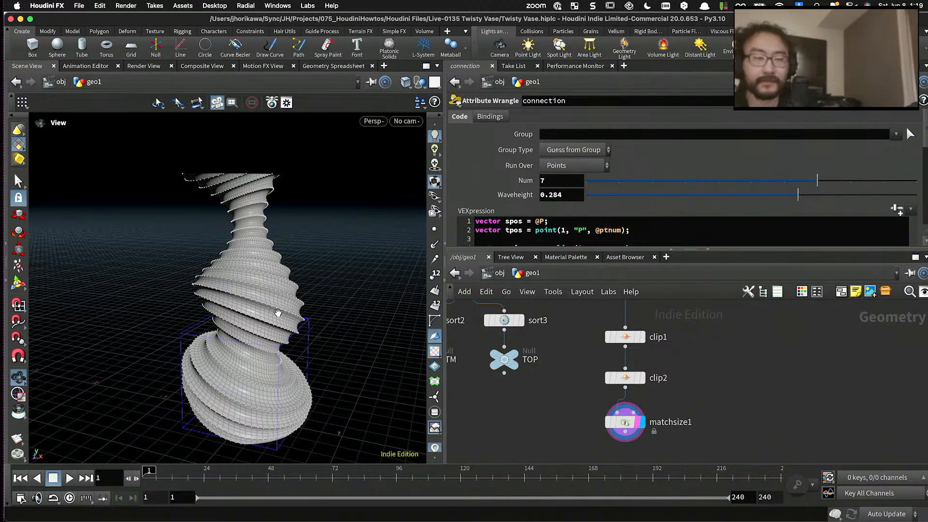
pyautogui.moveTo(298, 313); pyautogui.dragTo(319, 222)
# - Display normal1's output and examine the unclipped top end of the spiral surface
pyautogui.scroll(-2, 587, 379)
pyautogui.scroll(3, 599, 351)
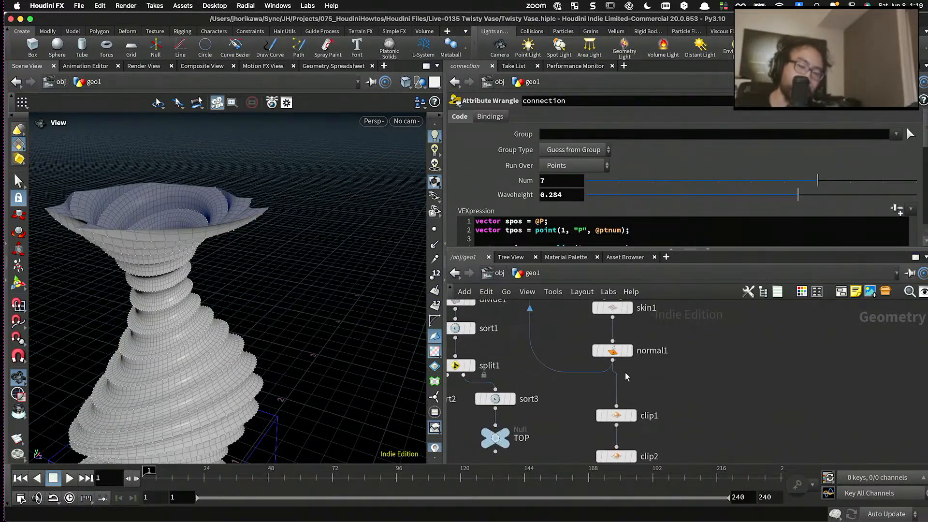
pyautogui.click(632, 352)
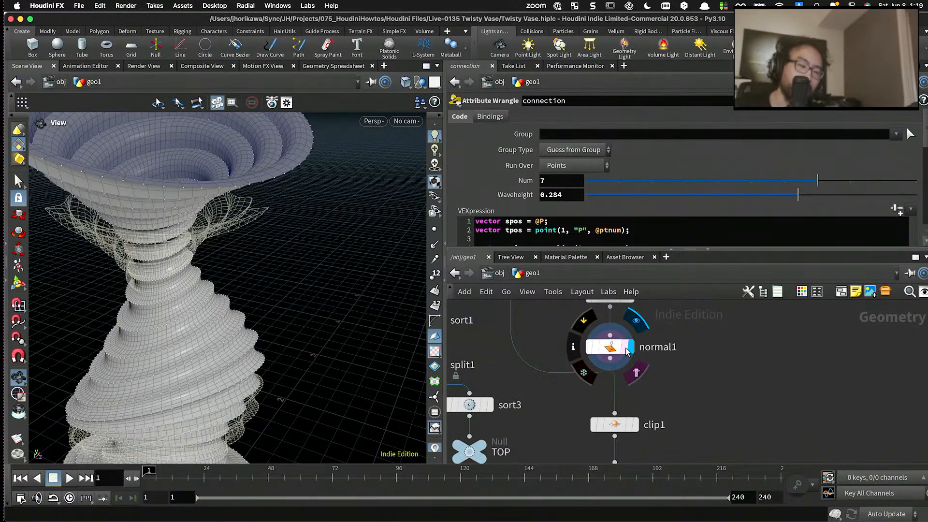
pyautogui.moveTo(312, 254); pyautogui.dragTo(224, 225)
pyautogui.scroll(6, 222, 240)
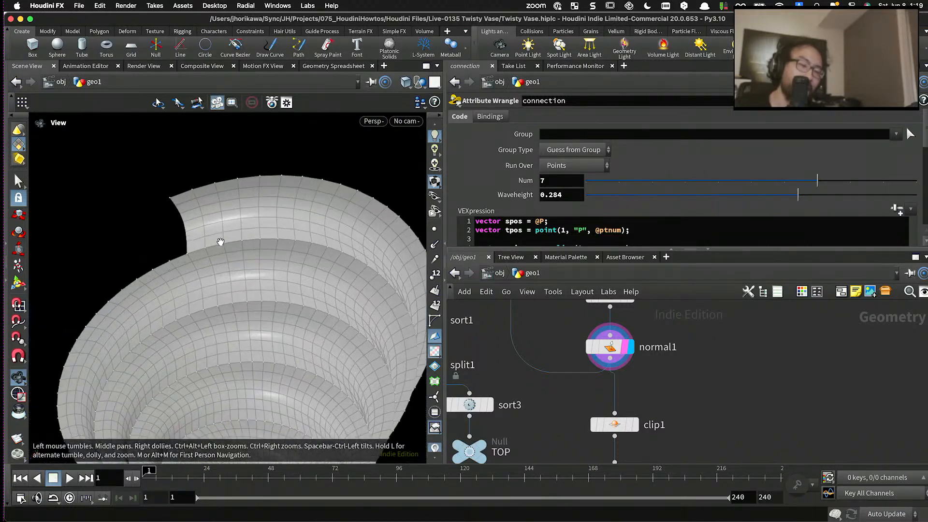
pyautogui.scroll(-4, 310, 216)
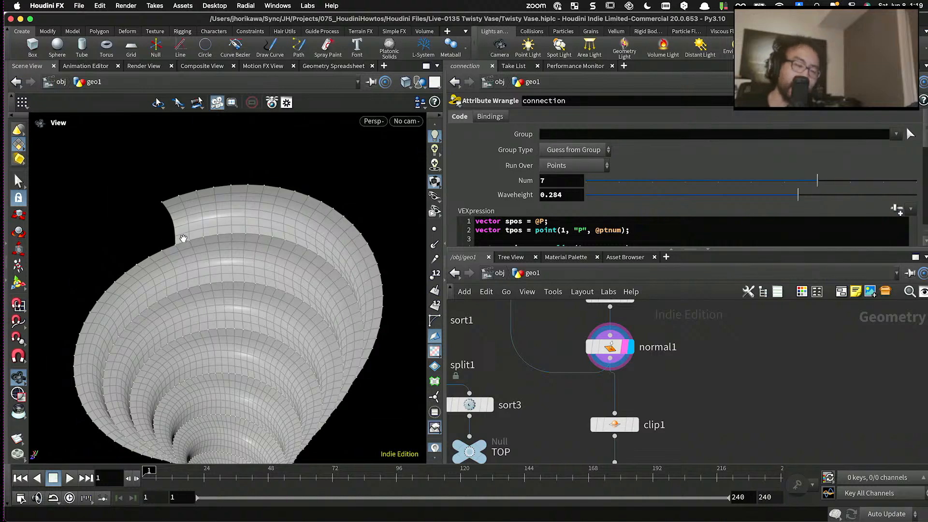
pyautogui.moveTo(280, 248)
pyautogui.mouseDown()
pyautogui.moveTo(284, 222)
pyautogui.moveTo(269, 249)
pyautogui.moveTo(284, 332)
pyautogui.moveTo(286, 243)
pyautogui.moveTo(268, 241)
pyautogui.mouseUp()
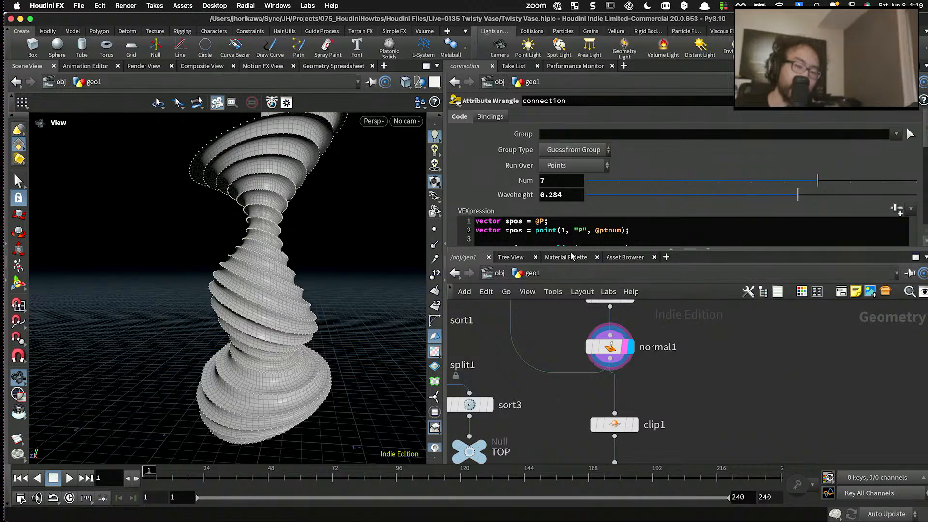
# - Set spiral_points' Turn to 14 so the spiral has fewer, wider bands
pyautogui.moveTo(570, 250); pyautogui.dragTo(571, 261)
pyautogui.scroll(-8, 602, 352)
pyautogui.scroll(2, 581, 340)
pyautogui.moveTo(591, 337); pyautogui.dragTo(596, 366, button='middle')
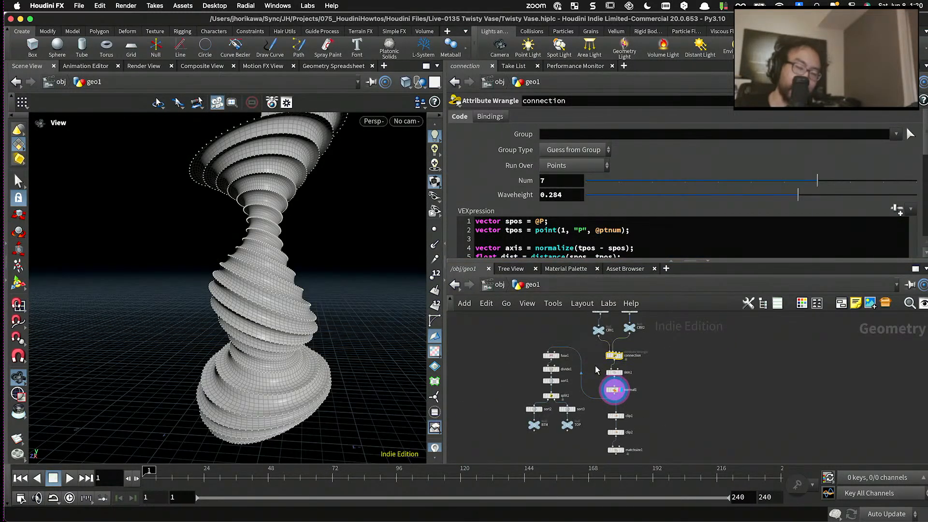
pyautogui.scroll(3, 596, 370)
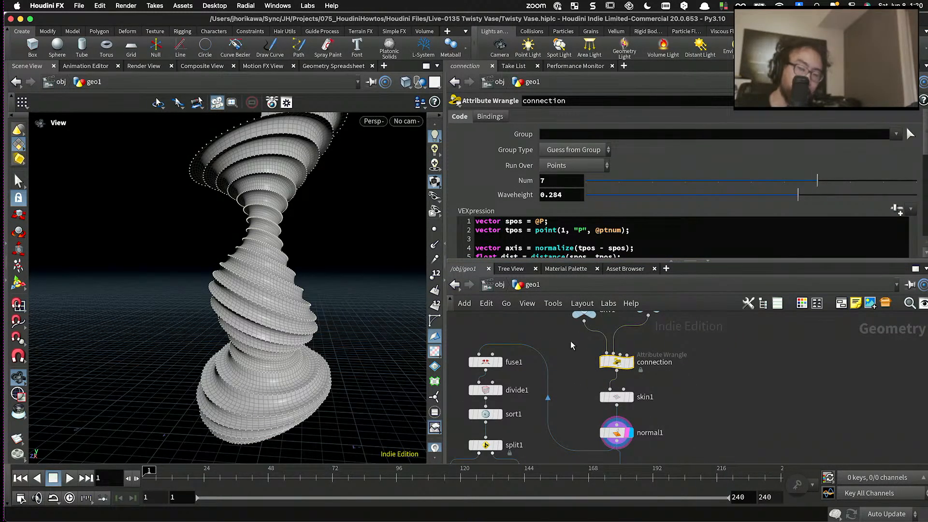
pyautogui.scroll(-1, 570, 340)
pyautogui.moveTo(559, 320); pyautogui.dragTo(575, 437, button='middle')
pyautogui.scroll(2, 603, 364)
pyautogui.click(639, 334)
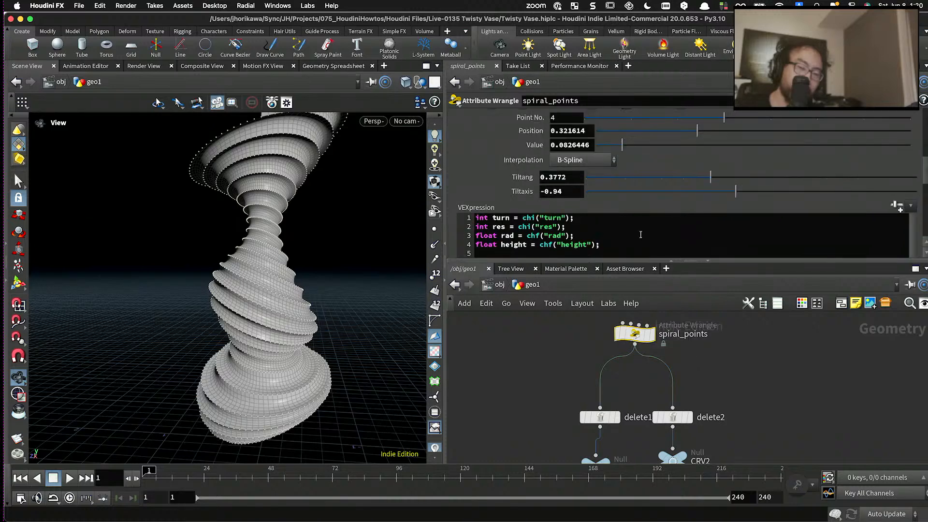
pyautogui.scroll(6, 701, 190)
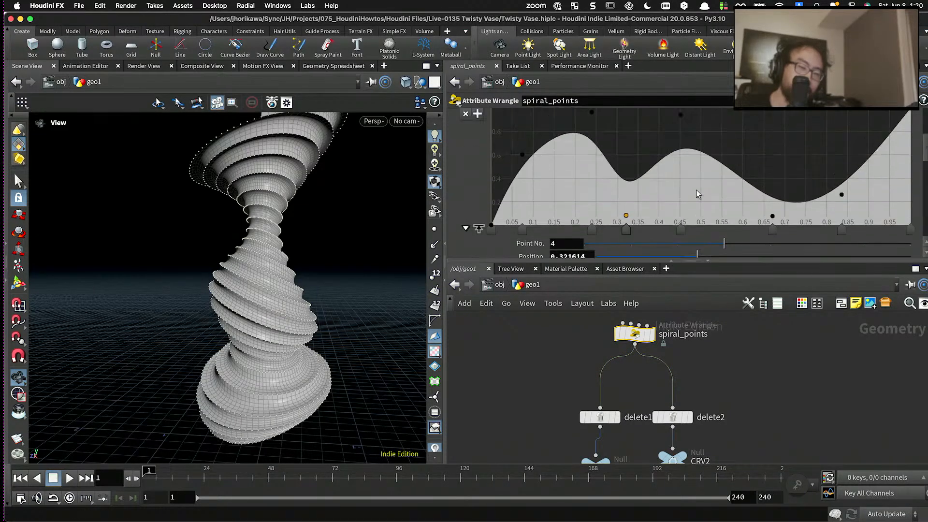
pyautogui.moveTo(703, 185); pyautogui.dragTo(677, 184)
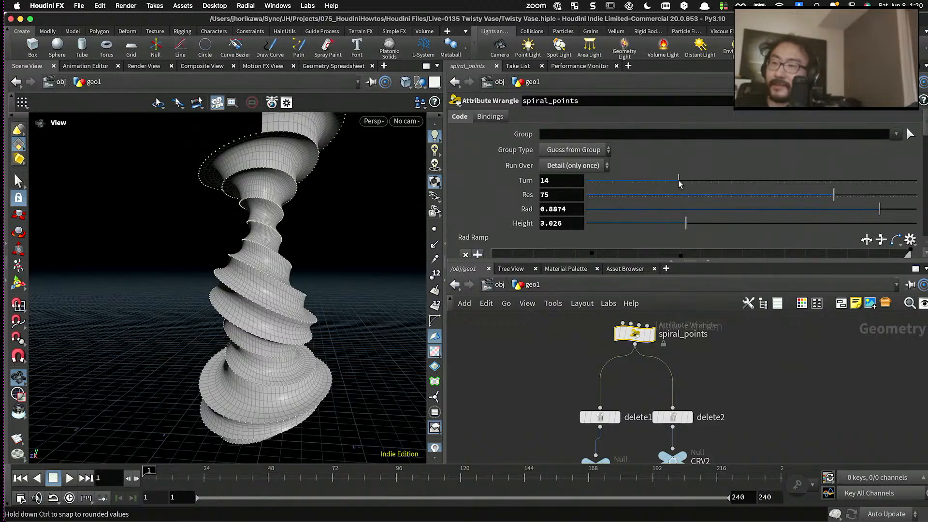
# - Examine how the wider bands overlap and end at the unclipped top of the vase
pyautogui.moveTo(252, 232); pyautogui.dragTo(234, 228)
pyautogui.scroll(-2, 234, 228)
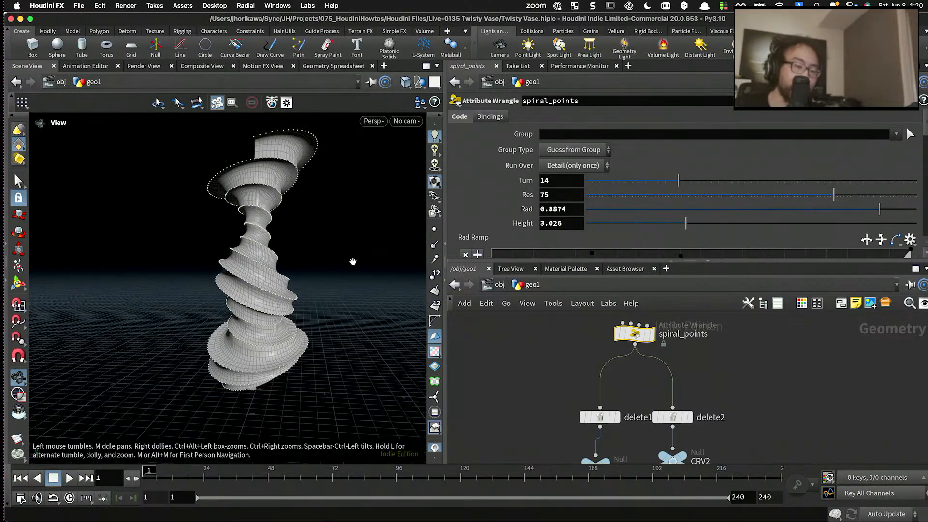
pyautogui.moveTo(533, 261); pyautogui.dragTo(533, 181)
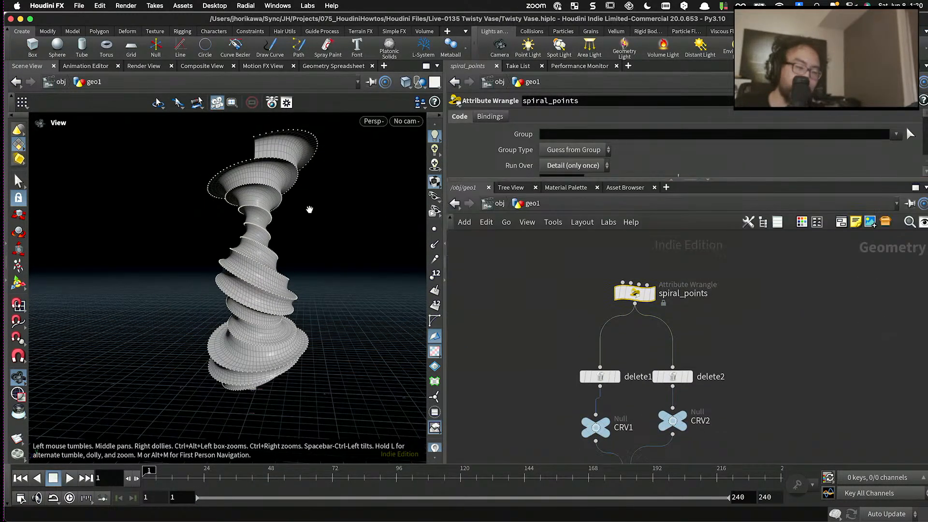
pyautogui.scroll(5, 309, 207)
pyautogui.moveTo(272, 179); pyautogui.dragTo(204, 201)
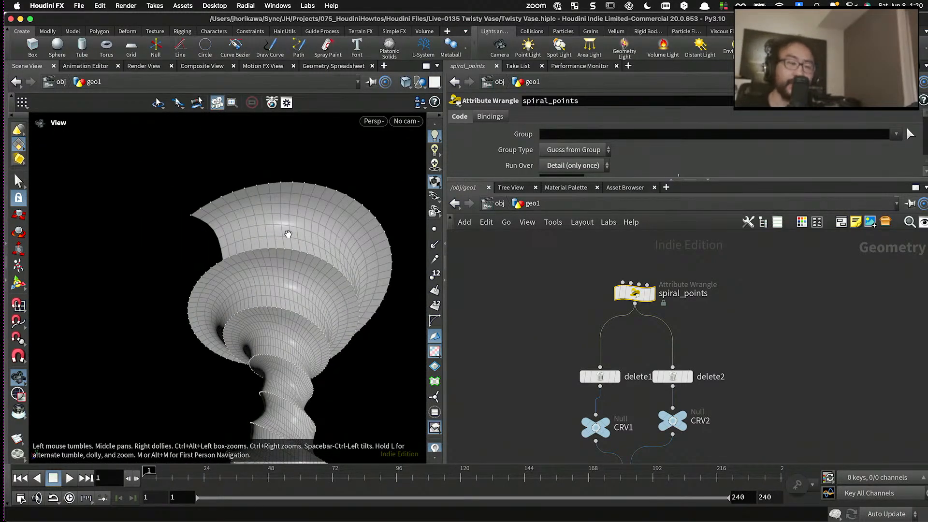
pyautogui.moveTo(276, 228); pyautogui.dragTo(206, 214)
pyautogui.scroll(3, 204, 213)
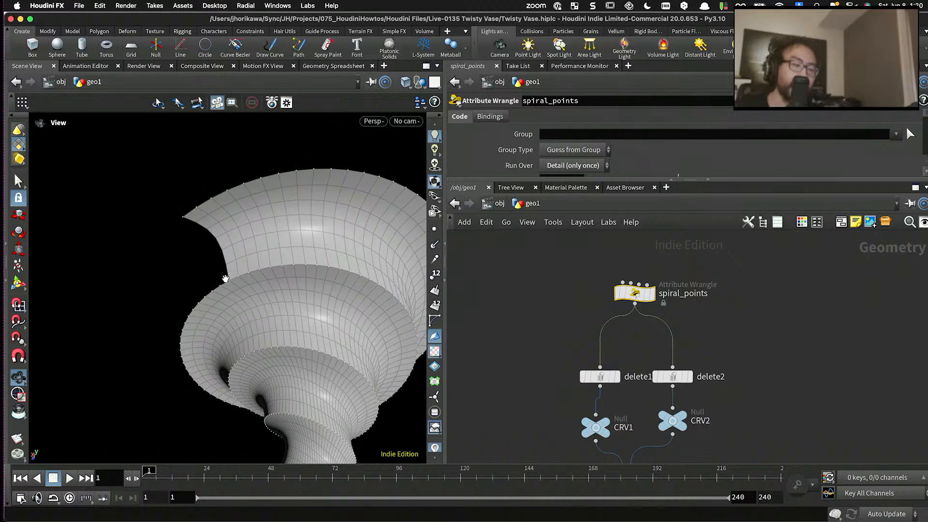
pyautogui.scroll(-3, 207, 237)
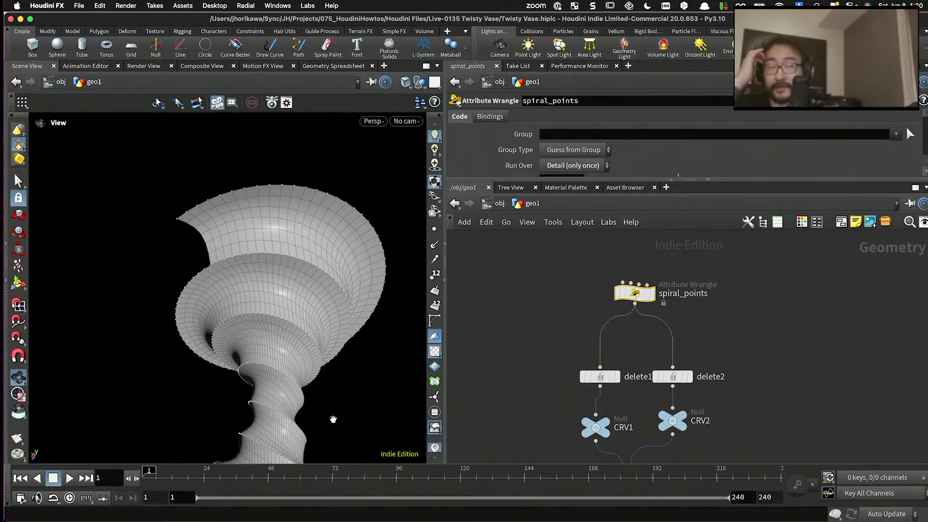
pyautogui.moveTo(296, 292); pyautogui.dragTo(328, 312)
# - Display the connection wrangle's cross-section curves and skin1's output to compare the curves with the skinned surface
pyautogui.moveTo(543, 351); pyautogui.dragTo(524, 256, button='middle')
pyautogui.scroll(-4, 546, 269)
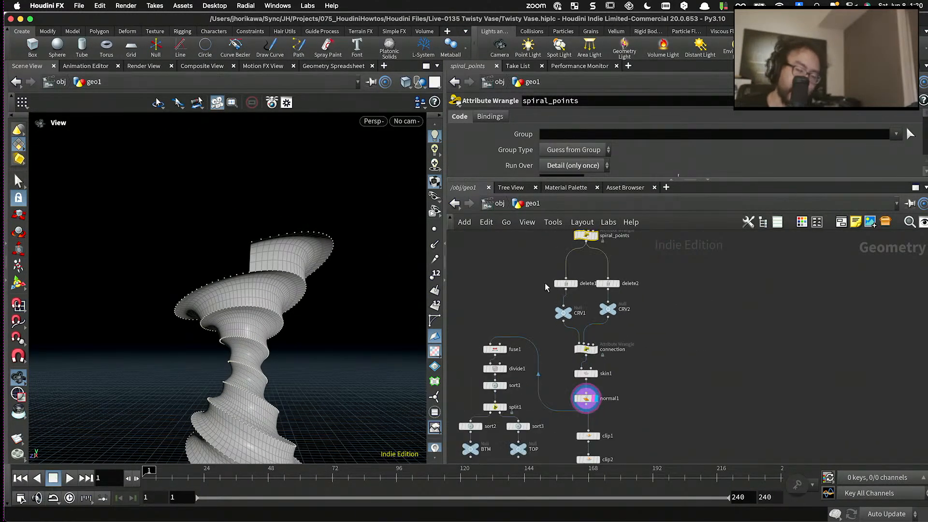
pyautogui.scroll(5, 583, 347)
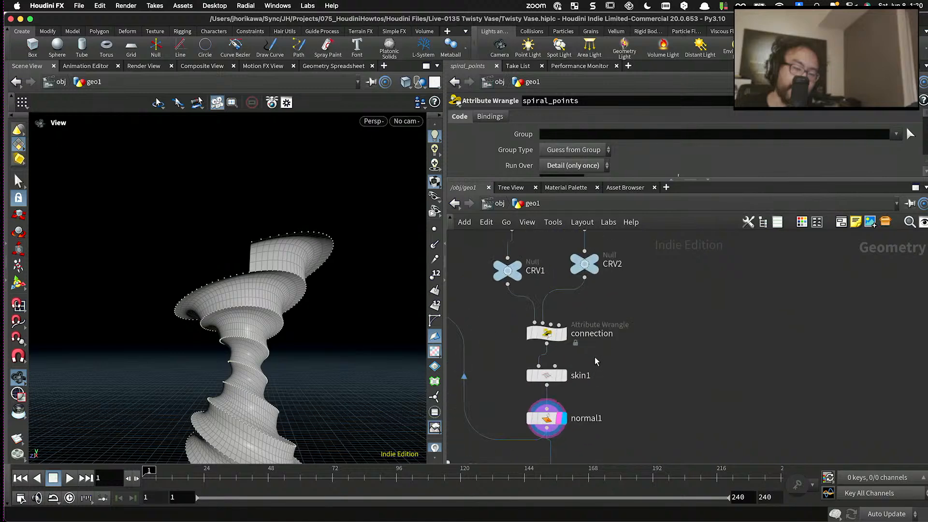
pyautogui.scroll(8, 329, 292)
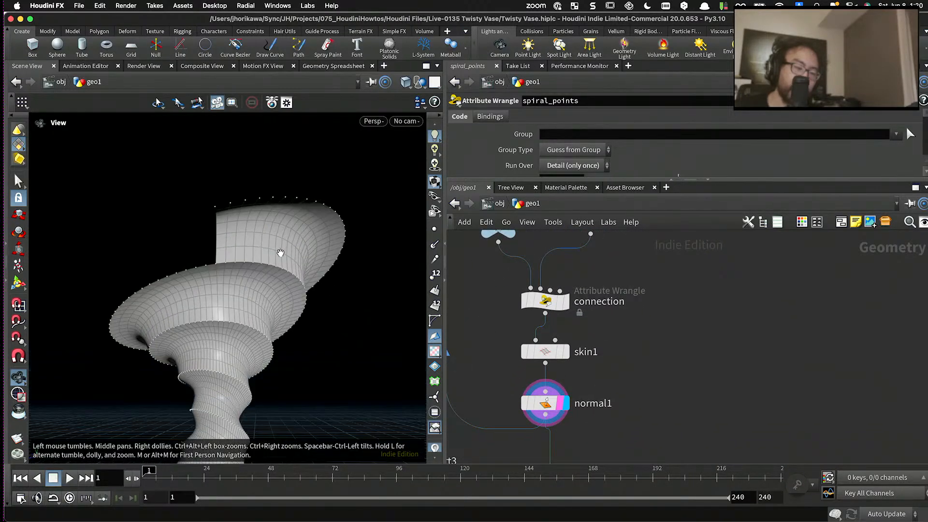
pyautogui.moveTo(545, 352); pyautogui.dragTo(548, 351)
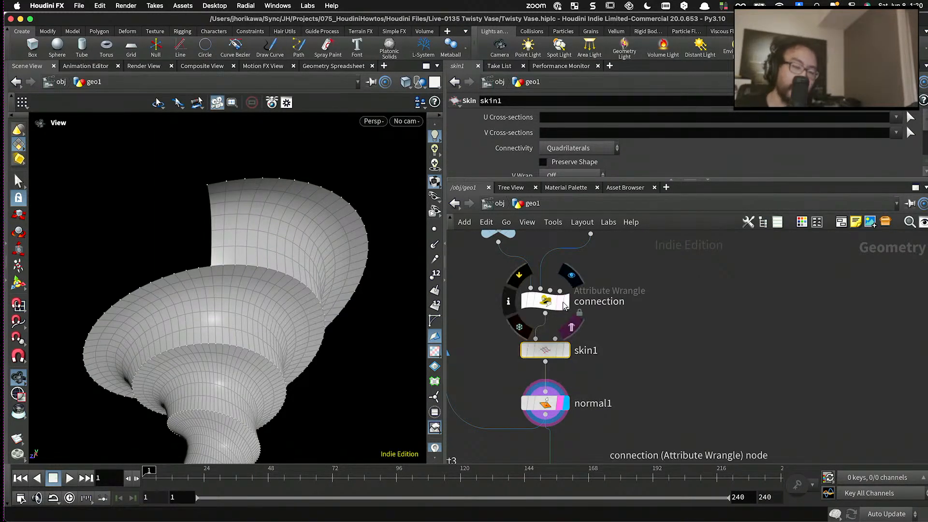
pyautogui.click(572, 275)
pyautogui.click(539, 305)
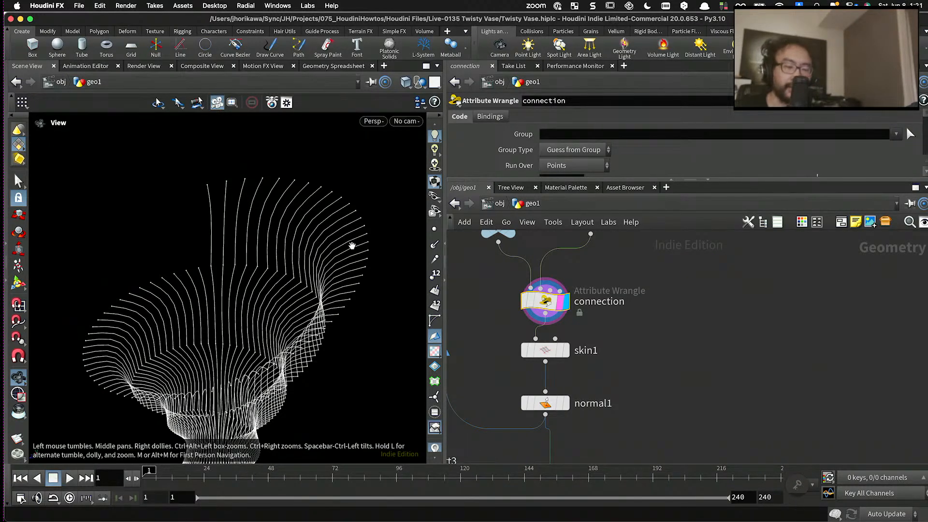
pyautogui.click(563, 351)
pyautogui.click(554, 351)
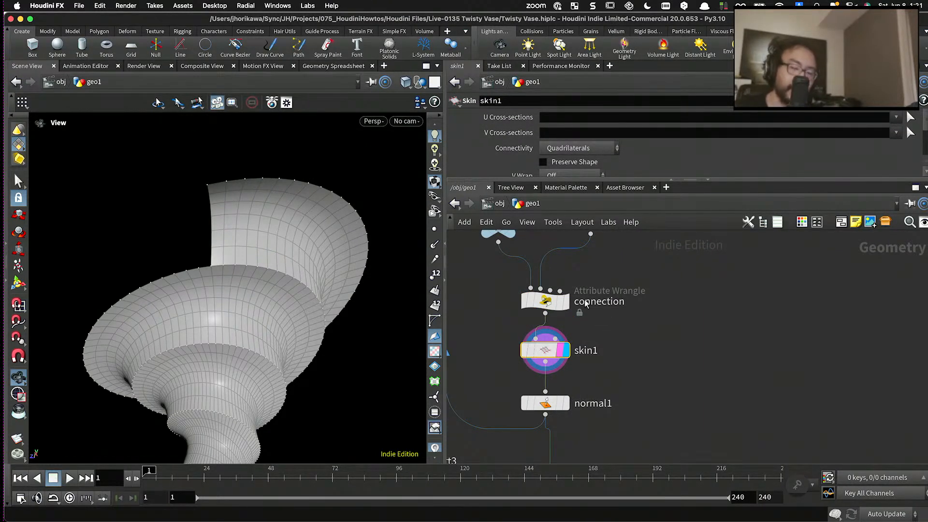
# - Open the connection wrangle's VEX code in a separate editor window to review how the cross-section curves are built
pyautogui.click(545, 301)
pyautogui.moveTo(531, 180); pyautogui.dragTo(537, 293)
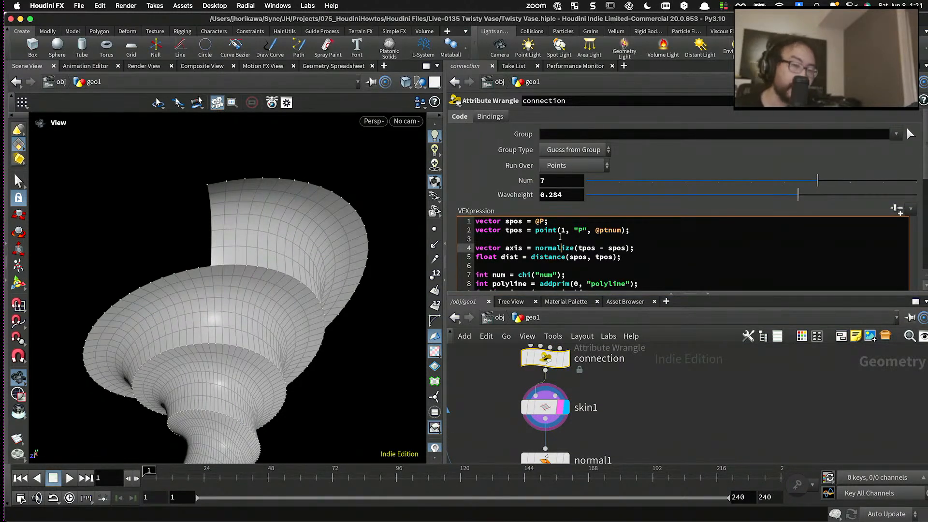
pyautogui.click(565, 238)
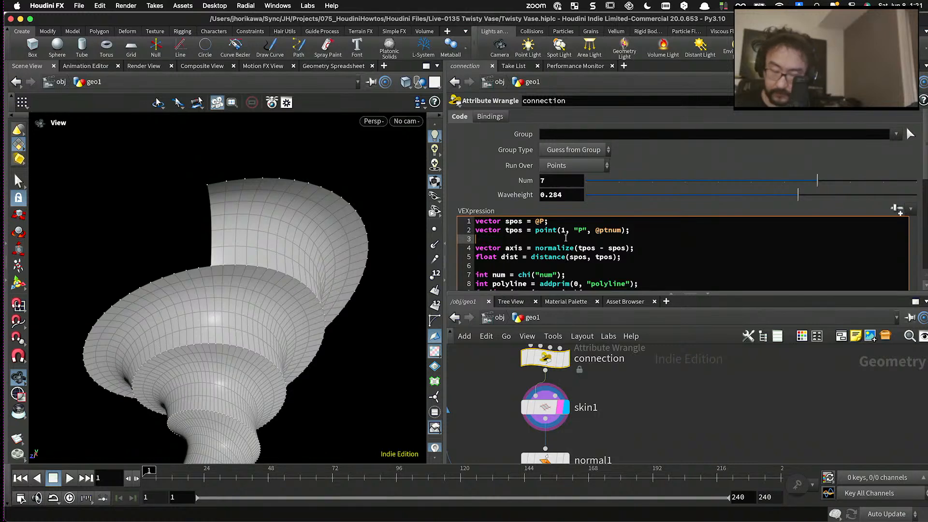
pyautogui.hotkey('alt', 'e')
pyautogui.moveTo(507, 121); pyautogui.dragTo(473, 29)
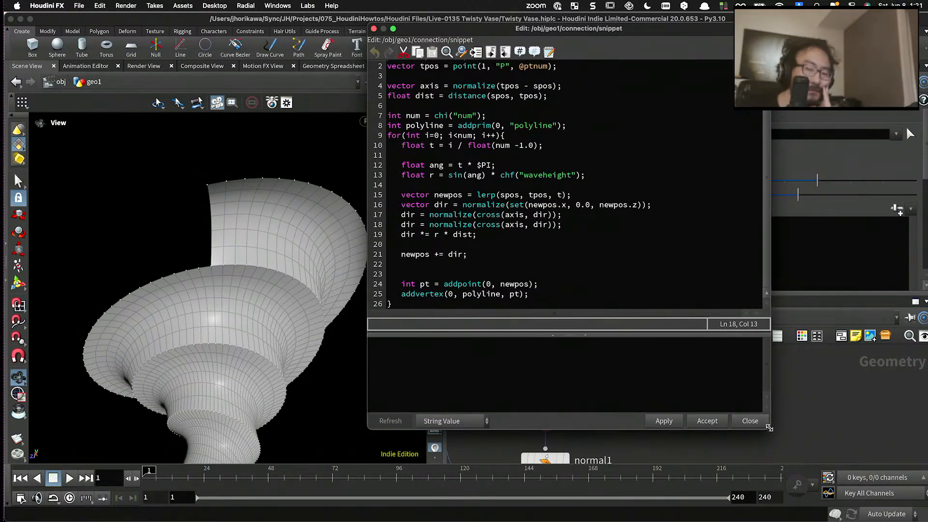
# - Enlarge the VEX editor window beside the vase and review the loop lines that define t and newpos
pyautogui.moveTo(769, 428); pyautogui.dragTo(833, 469)
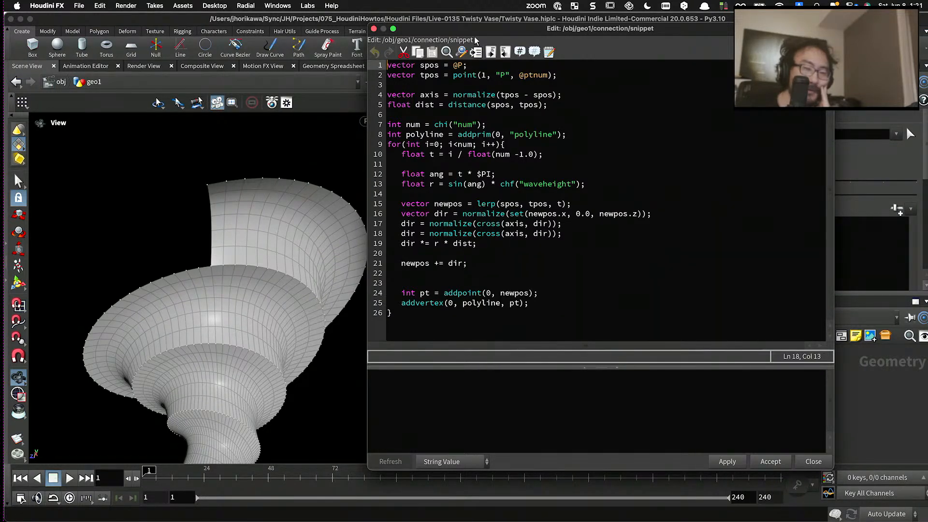
pyautogui.moveTo(477, 28); pyautogui.dragTo(467, 50)
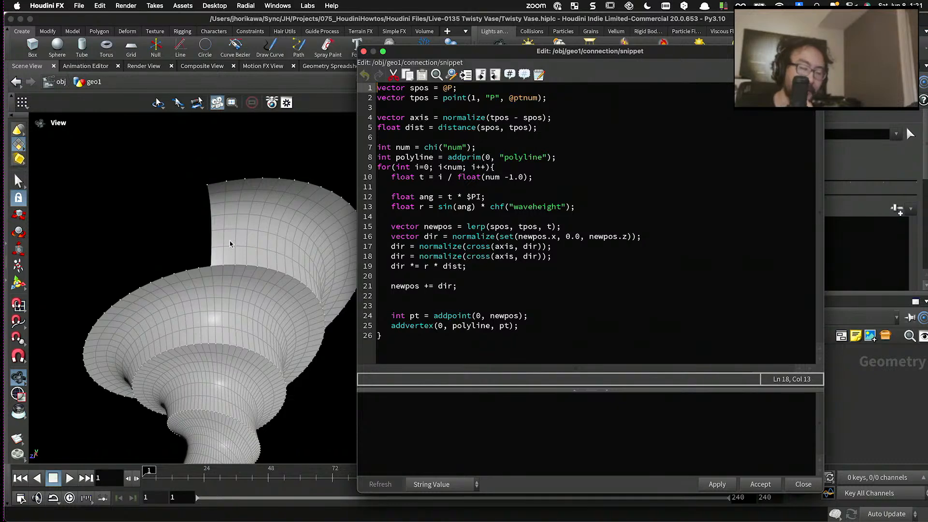
pyautogui.click(444, 227)
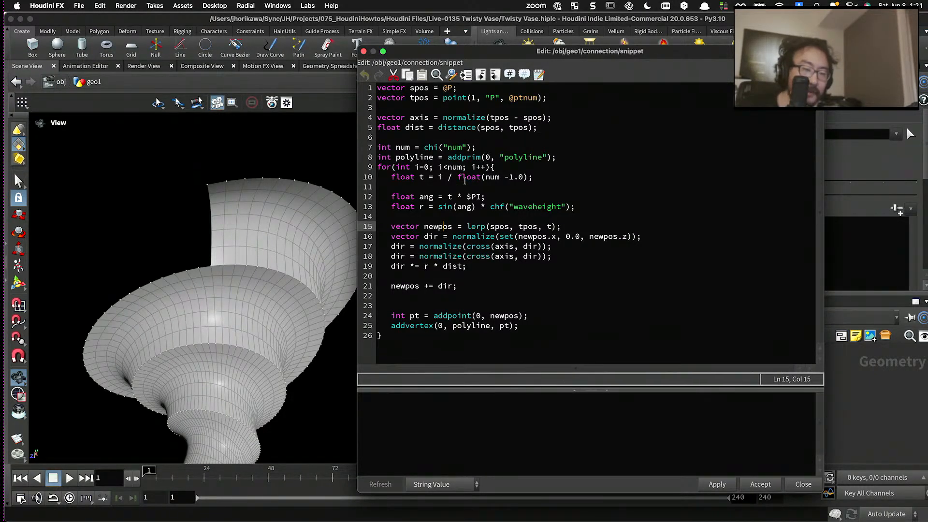
pyautogui.moveTo(542, 178); pyautogui.dragTo(392, 178)
pyautogui.click(392, 178)
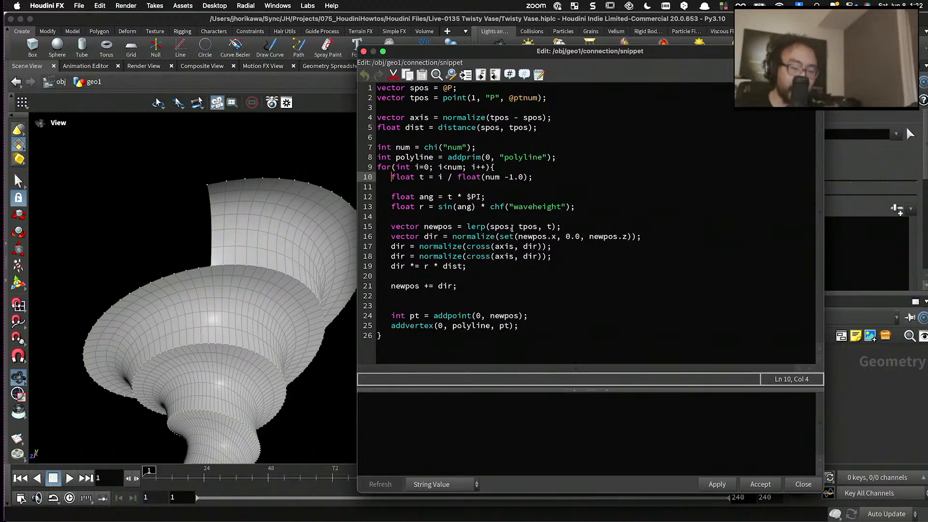
pyautogui.click(541, 279)
pyautogui.click(515, 296)
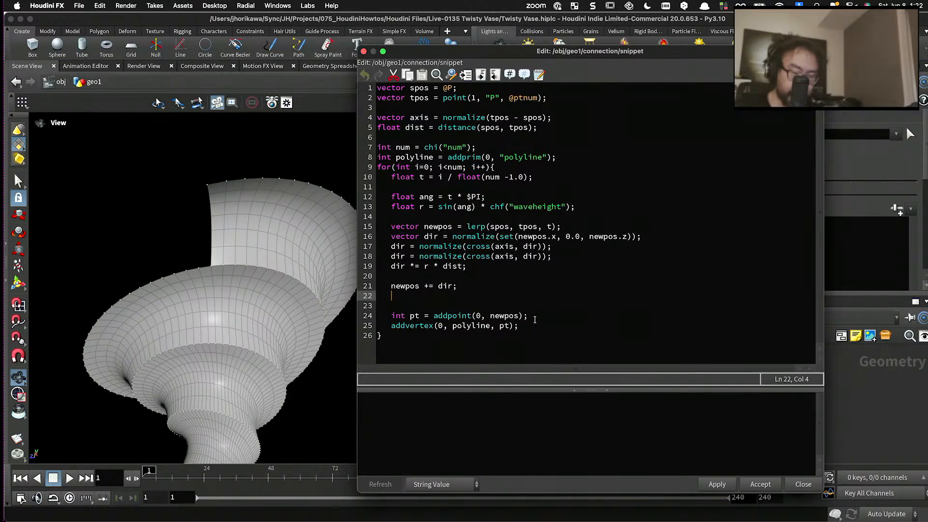
# - Add the line "float u = t;" after the addvertex call inside the connection wrangle's loop
pyautogui.click(550, 327)
pyautogui.press('Return')
pyautogui.press('Return')
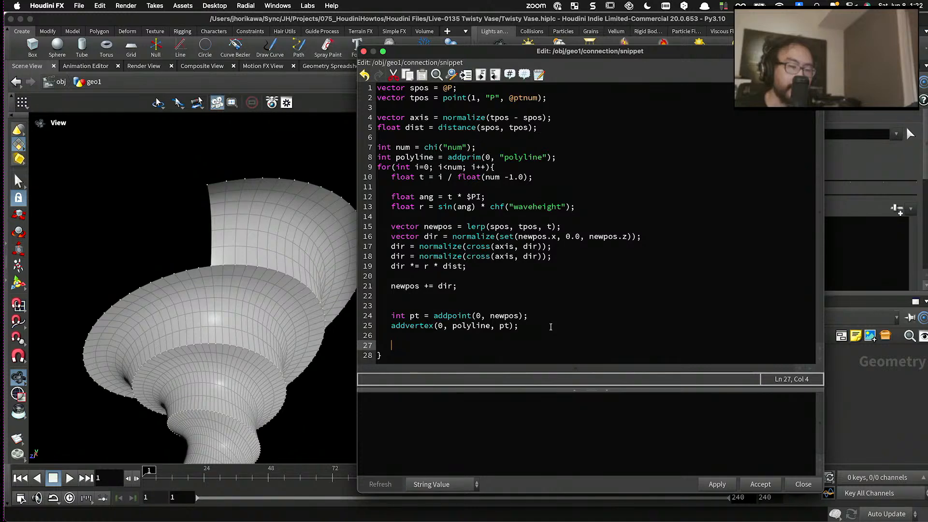
pyautogui.write('float u = ')
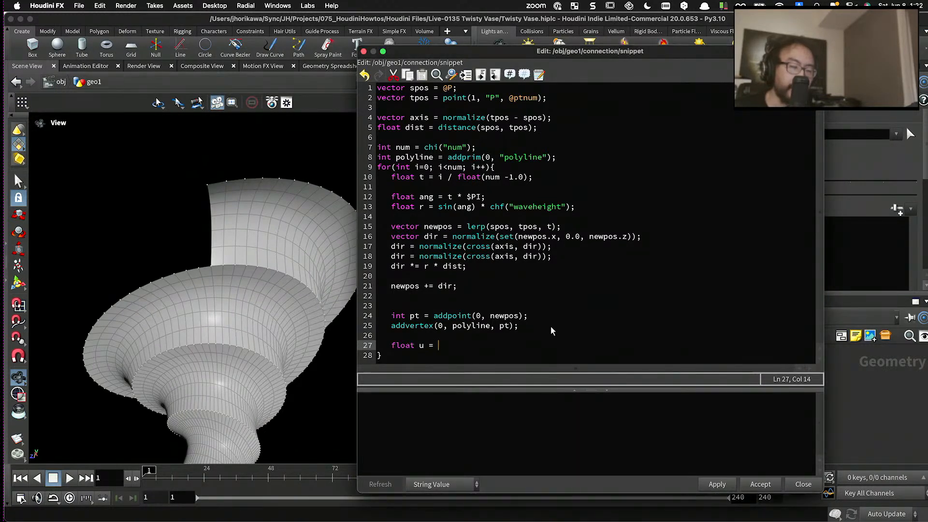
pyautogui.write('t;')
pyautogui.press('Return')
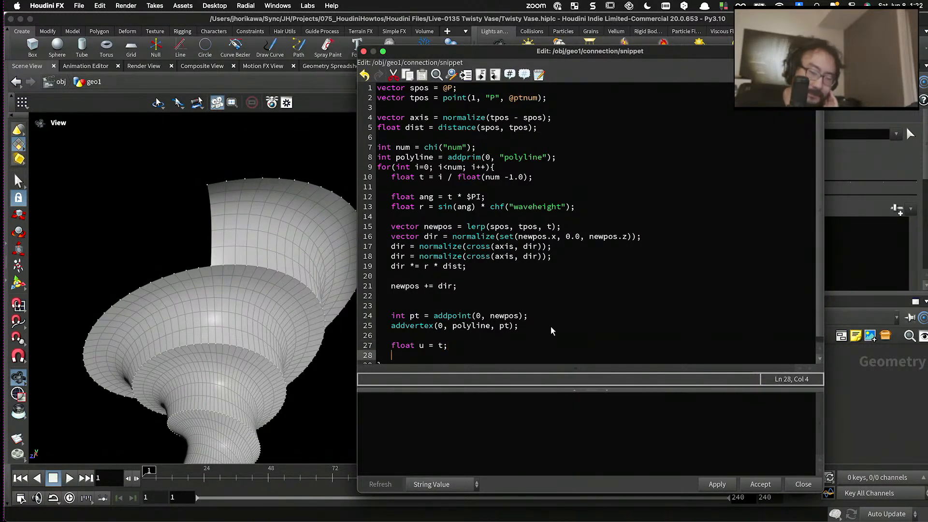
pyautogui.write('float v = ')
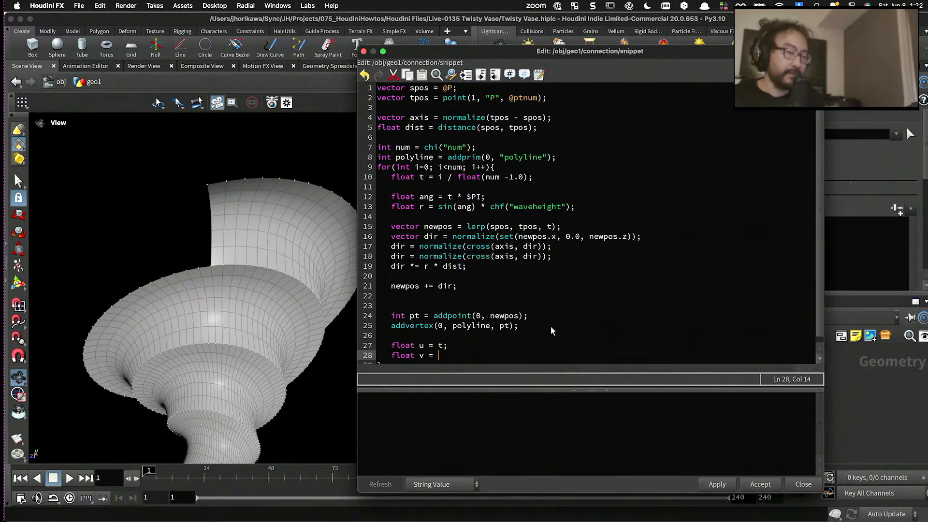
pyautogui.write('@ptnum /')
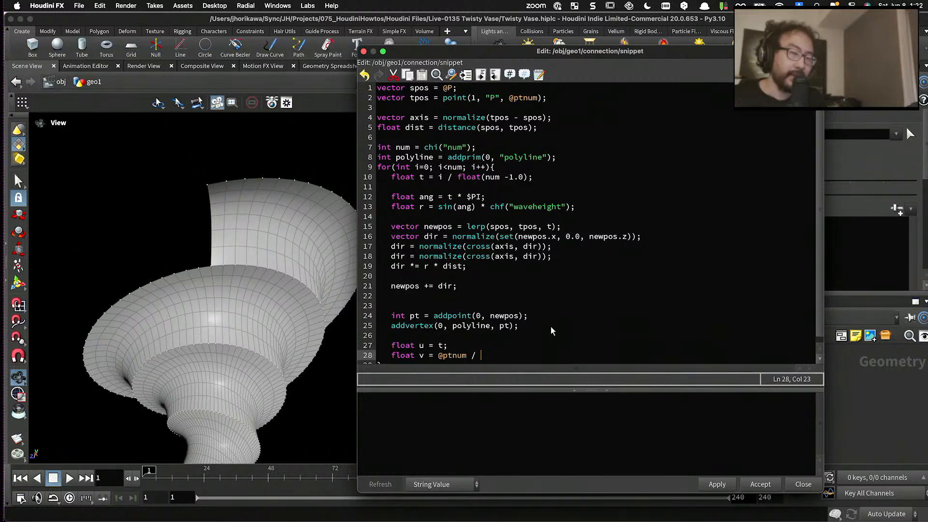
pyautogui.moveTo(601, 54); pyautogui.dragTo(264, 75)
pyautogui.scroll(-10, 660, 353)
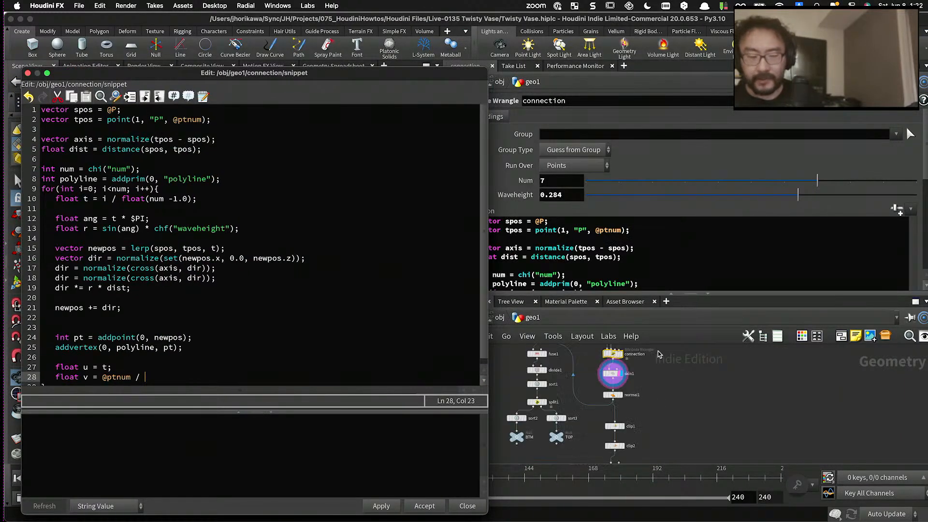
pyautogui.scroll(10, 632, 363)
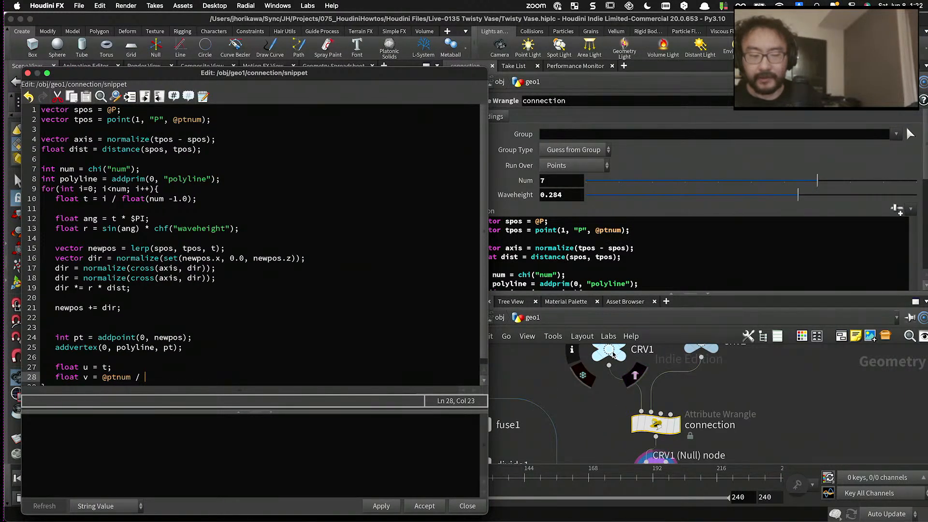
pyautogui.moveTo(613, 356); pyautogui.dragTo(692, 289, button='middle')
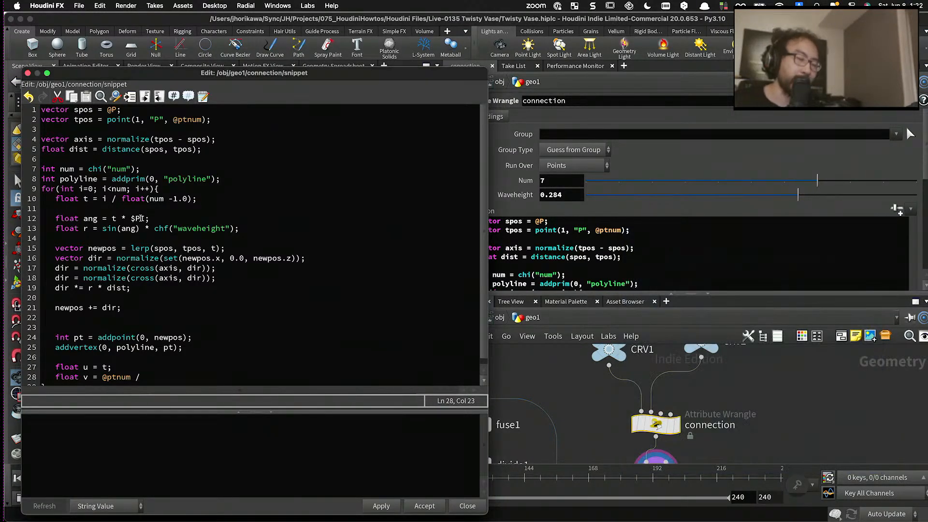
pyautogui.moveTo(211, 76); pyautogui.dragTo(626, 45)
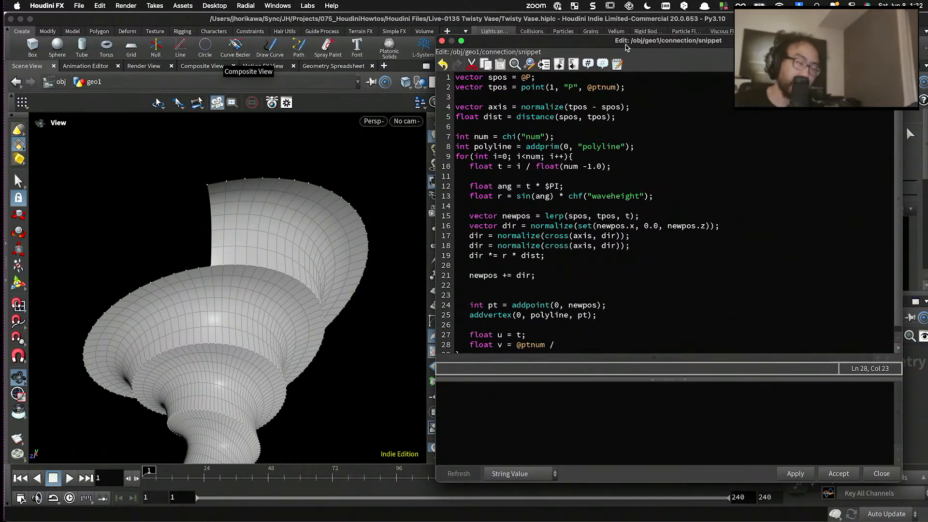
pyautogui.click(569, 346)
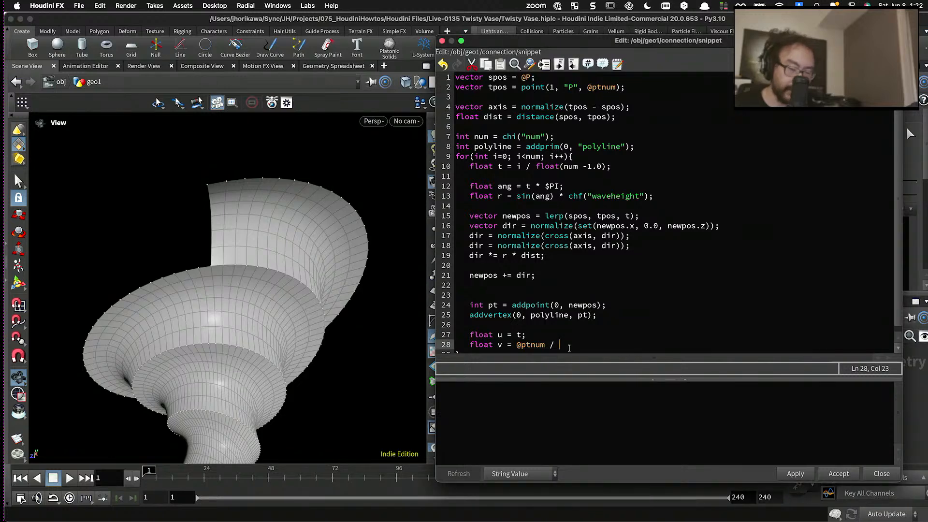
pyautogui.write('npoints(0,')
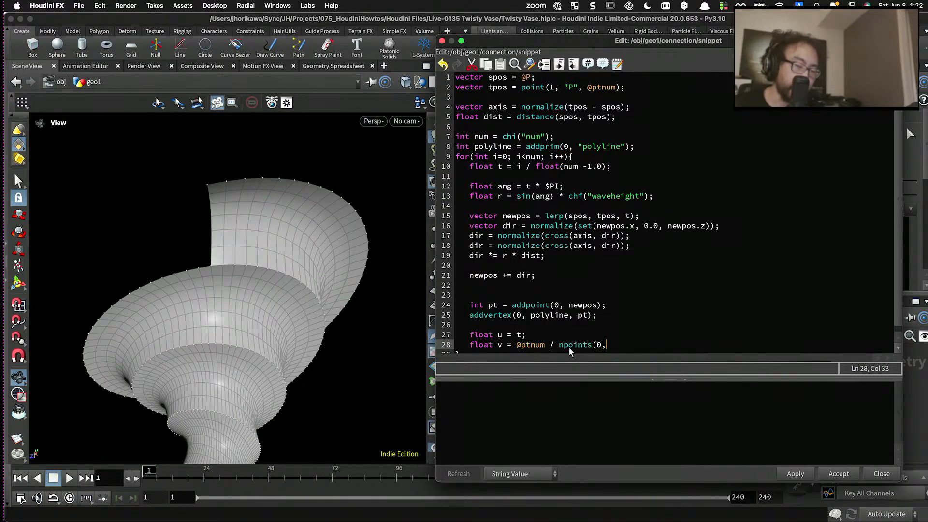
pyautogui.press('BackSpace')
pyautogui.write(') - 1.0')
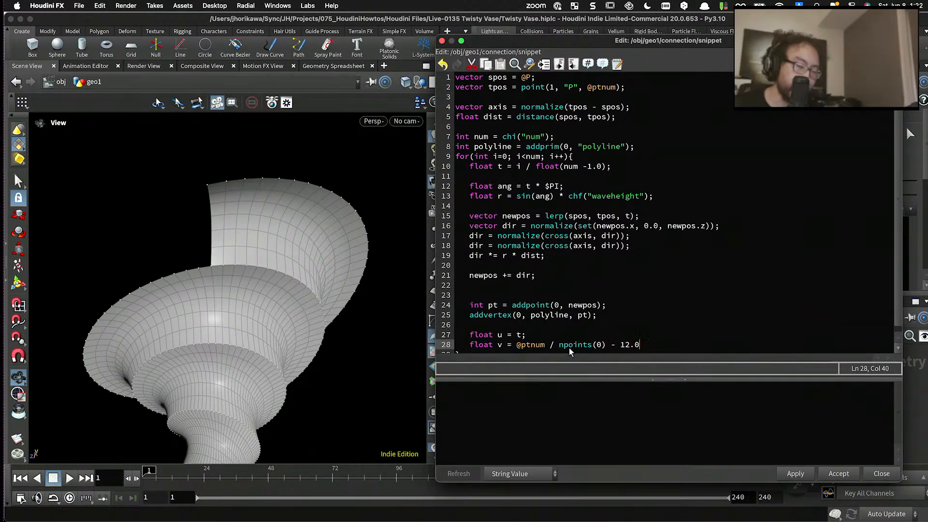
pyautogui.press('BackSpace')
pyautogui.press('BackSpace')
pyautogui.press('BackSpace')
pyautogui.write('1.0')
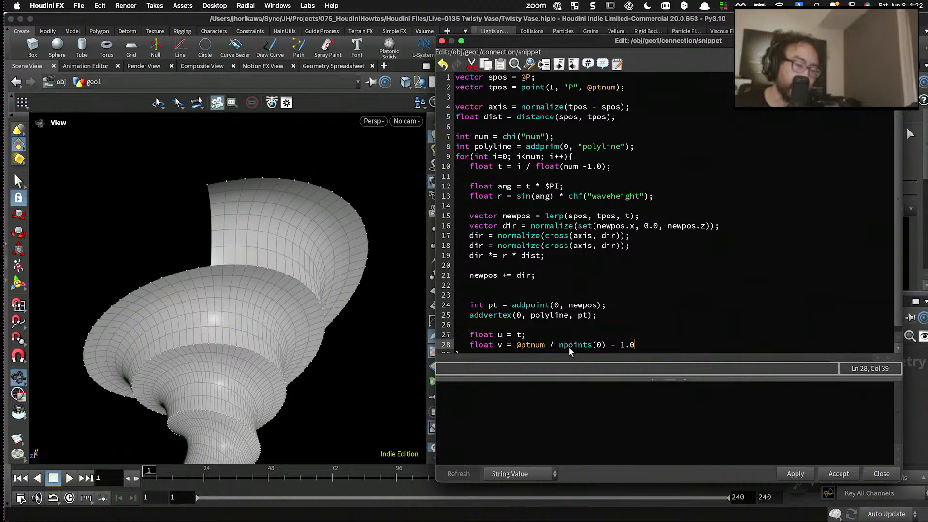
pyautogui.write('(')
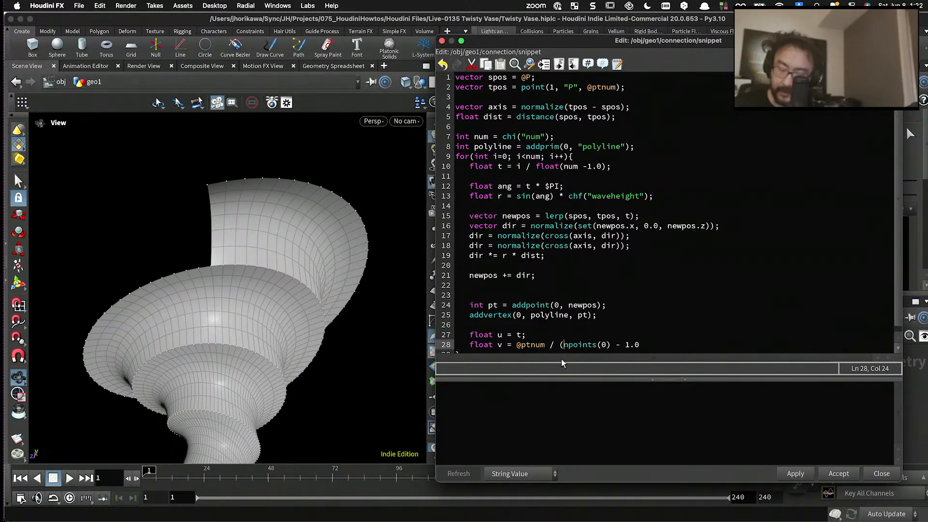
pyautogui.click(652, 345)
pyautogui.write(');')
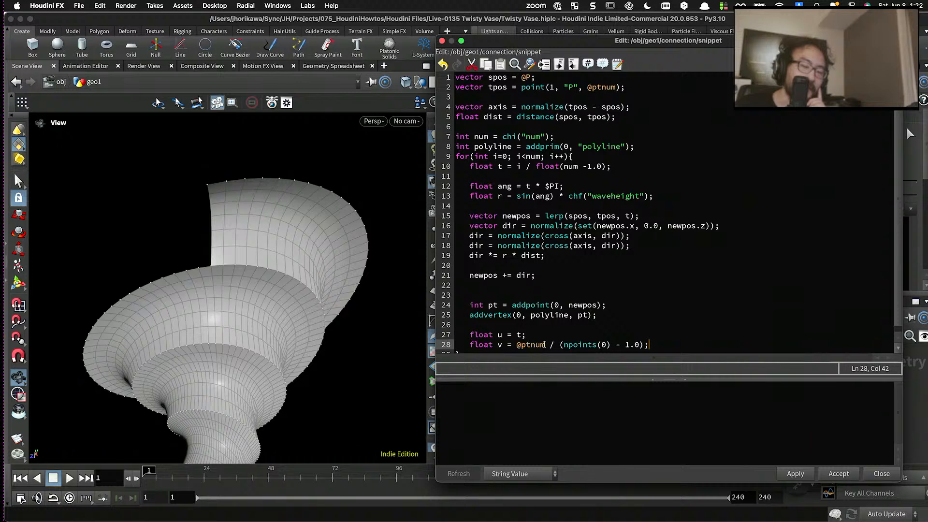
pyautogui.moveTo(546, 344); pyautogui.dragTo(522, 345)
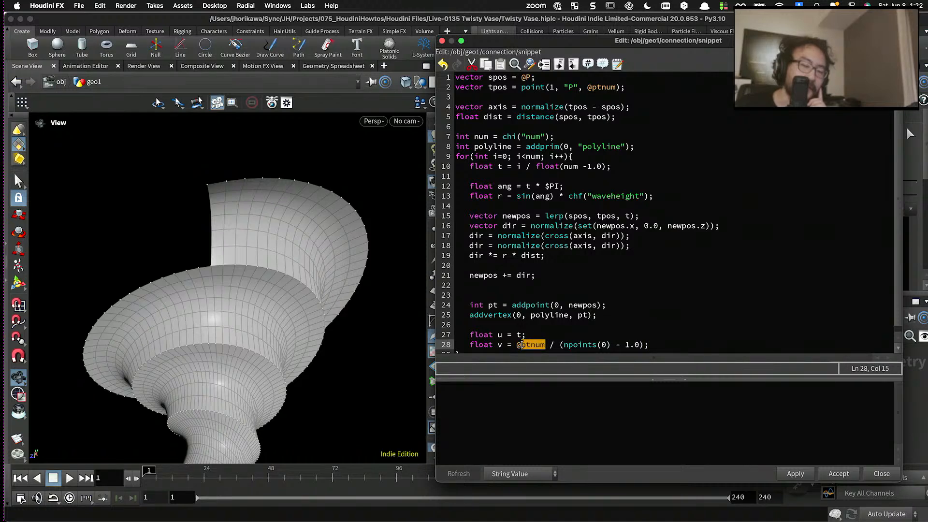
pyautogui.click(515, 345)
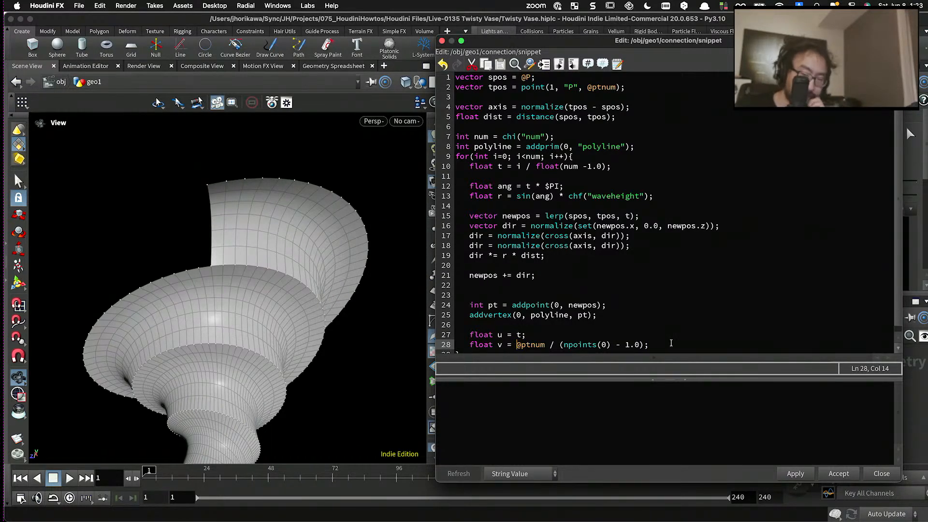
# - Add the line "vector uv = set(u, v, 0.0);" below the u and v definitions
pyautogui.scroll(-1, 638, 339)
pyautogui.moveTo(535, 319); pyautogui.dragTo(489, 326)
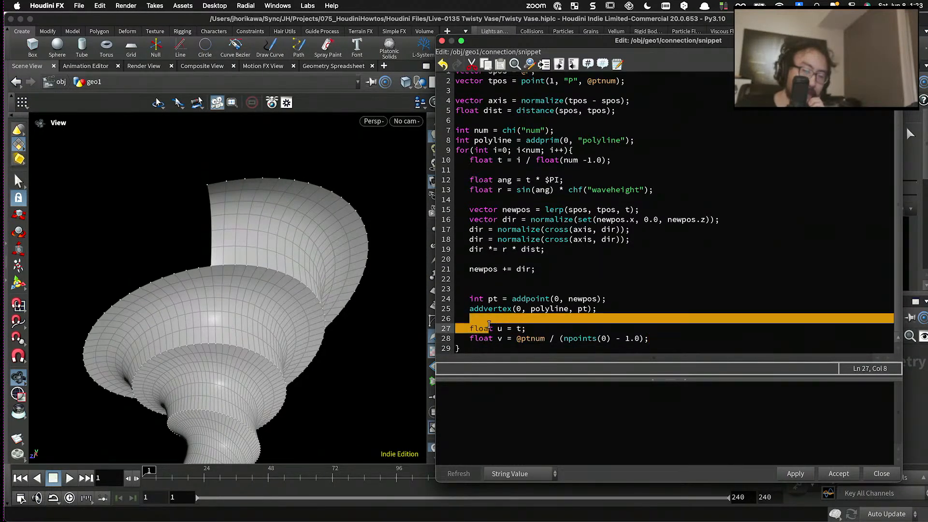
pyautogui.click(489, 326)
pyautogui.click(659, 338)
pyautogui.press('Return')
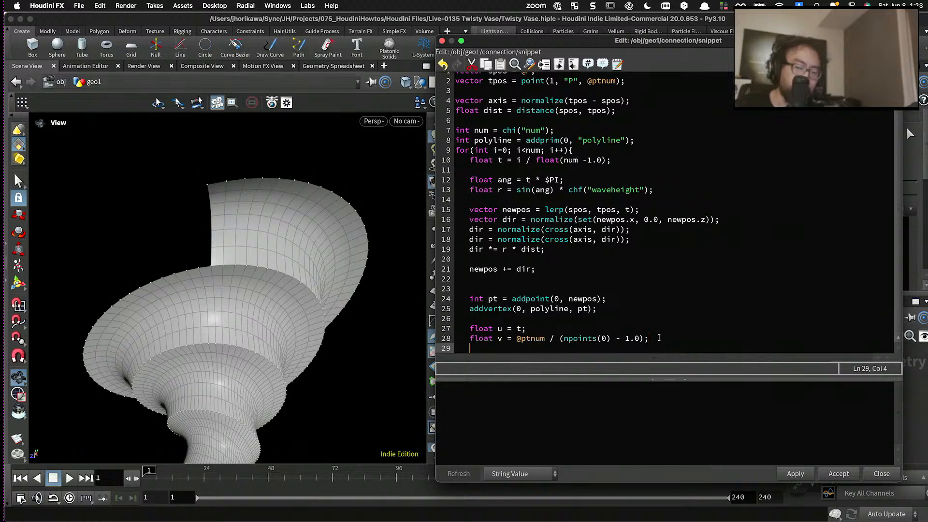
pyautogui.write('vectoer')
pyautogui.press('BackSpace')
pyautogui.press('BackSpace')
pyautogui.press('BackSpace')
pyautogui.press('BackSpace')
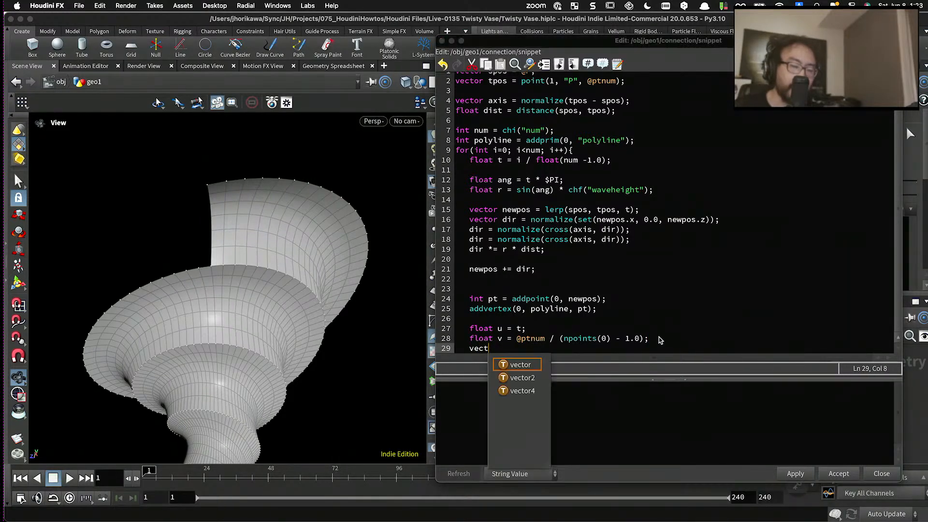
pyautogui.write('tor uv')
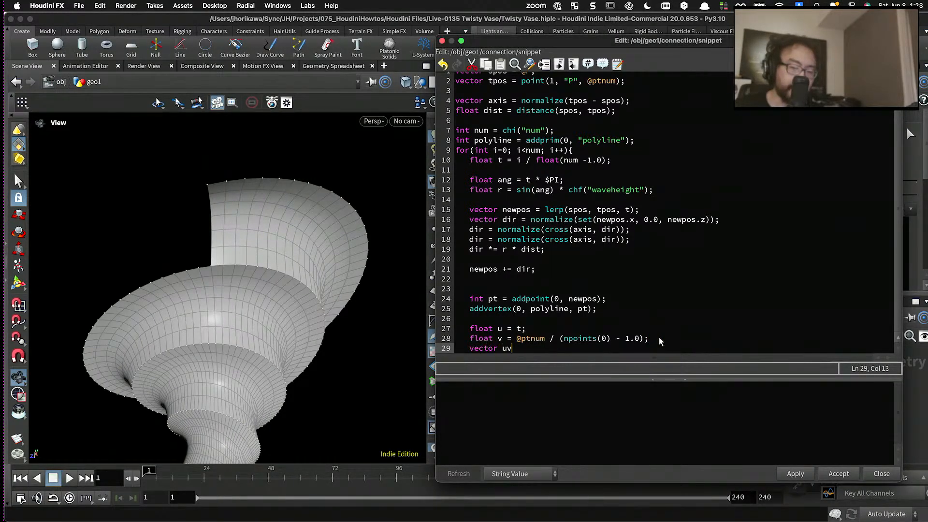
pyautogui.write(' = set(u, v, 0.0);')
pyautogui.press('Return')
pyautogui.press('Return')
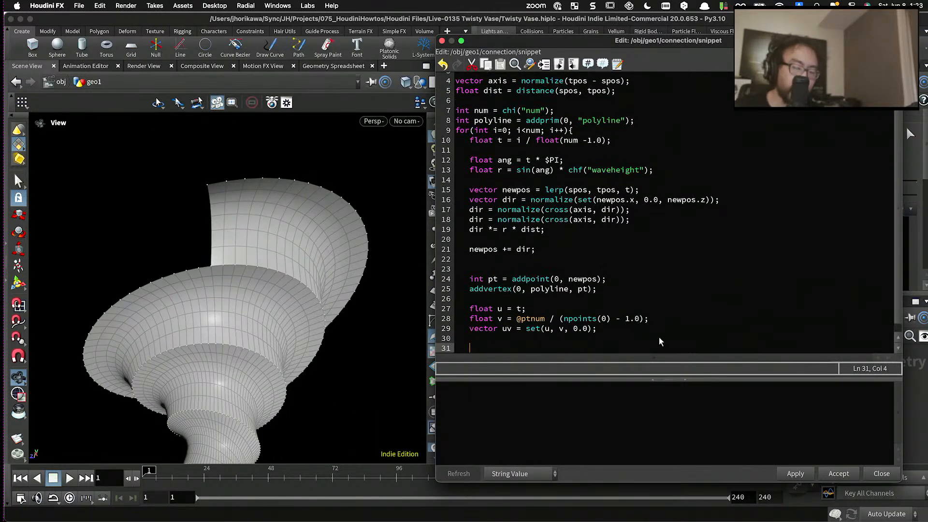
# - Add "setpointattrib(0, "uv", pt, uv);" at the end of the loop, apply the code and inspect the vase's surface
pyautogui.write('setpointattri')
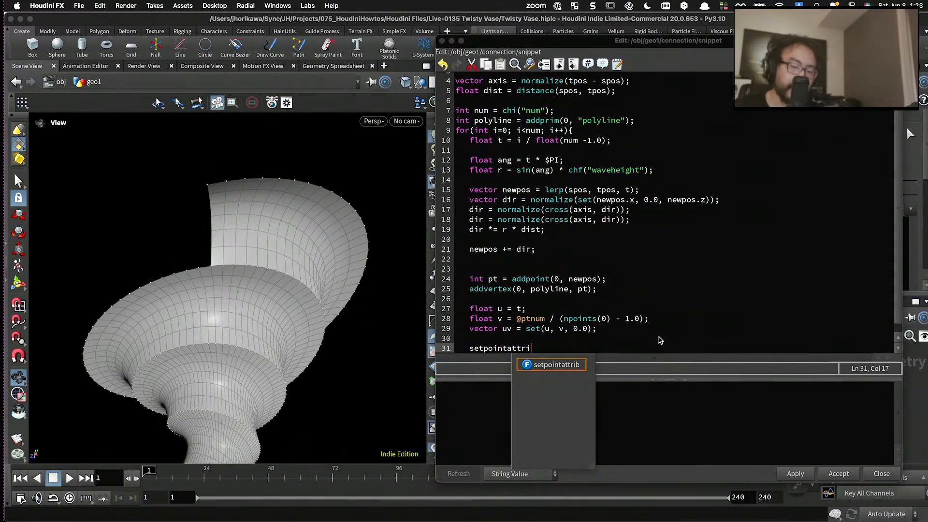
pyautogui.write('b(0, "uv", ')
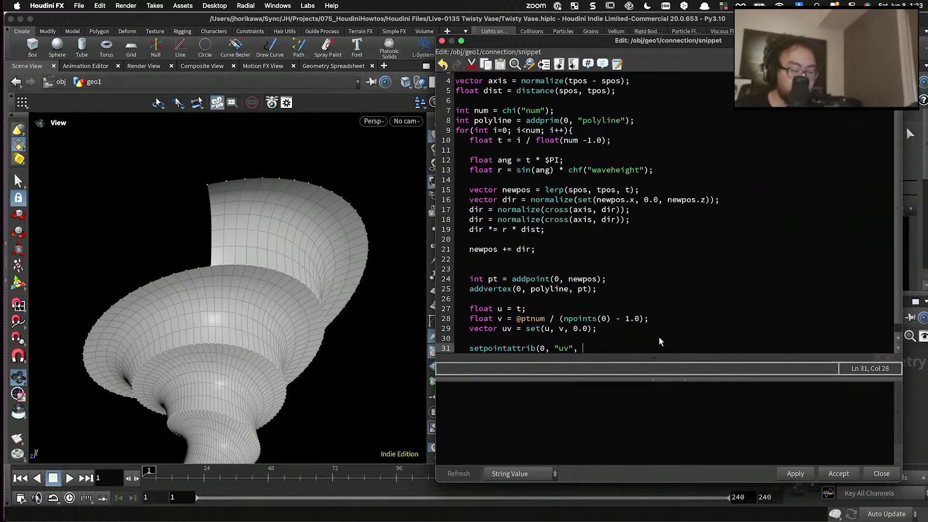
pyautogui.write('pt, ')
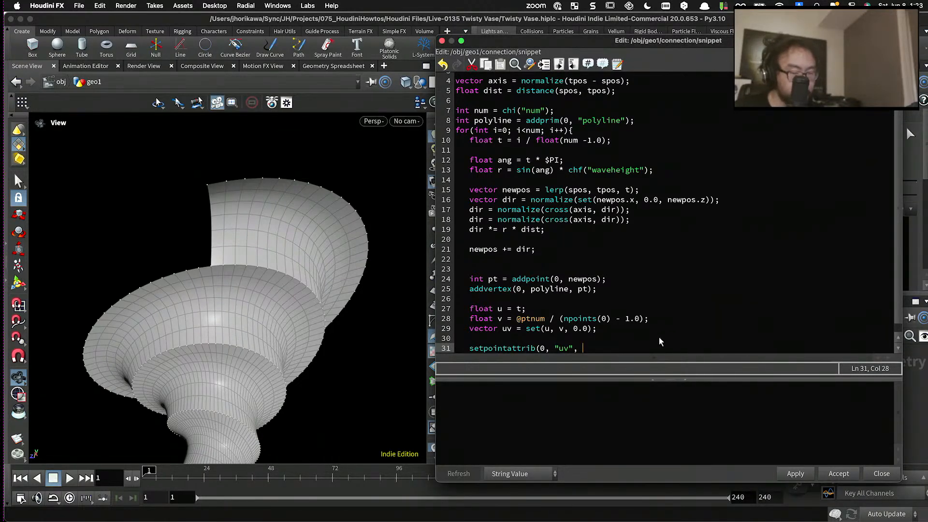
pyautogui.write('uv);')
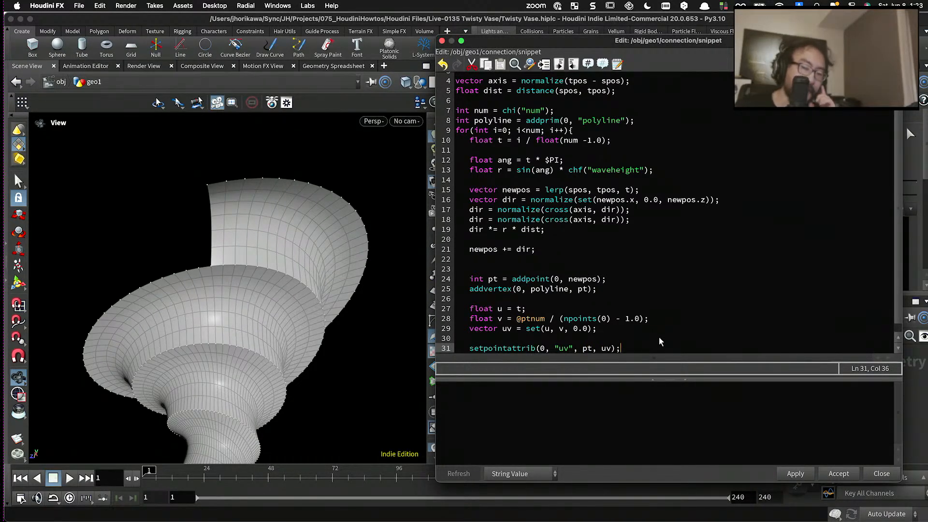
pyautogui.click(795, 474)
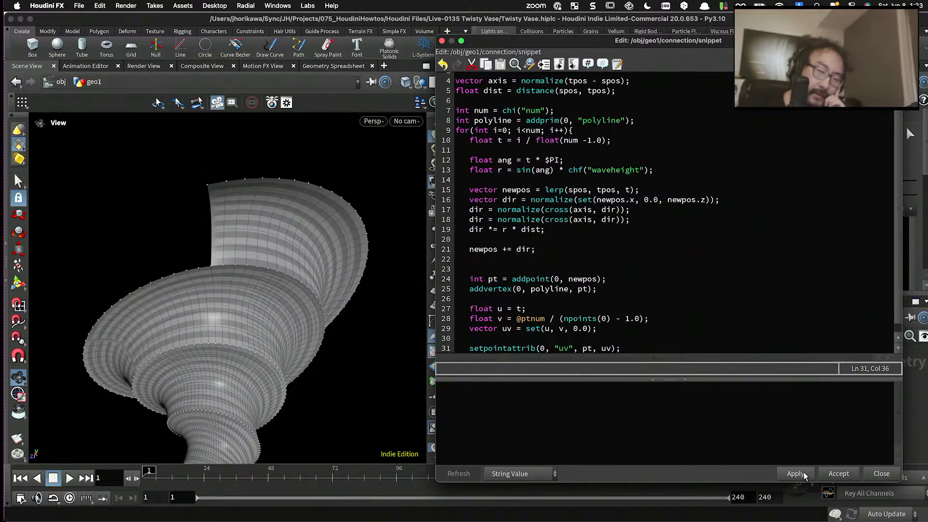
pyautogui.moveTo(322, 281); pyautogui.dragTo(220, 259)
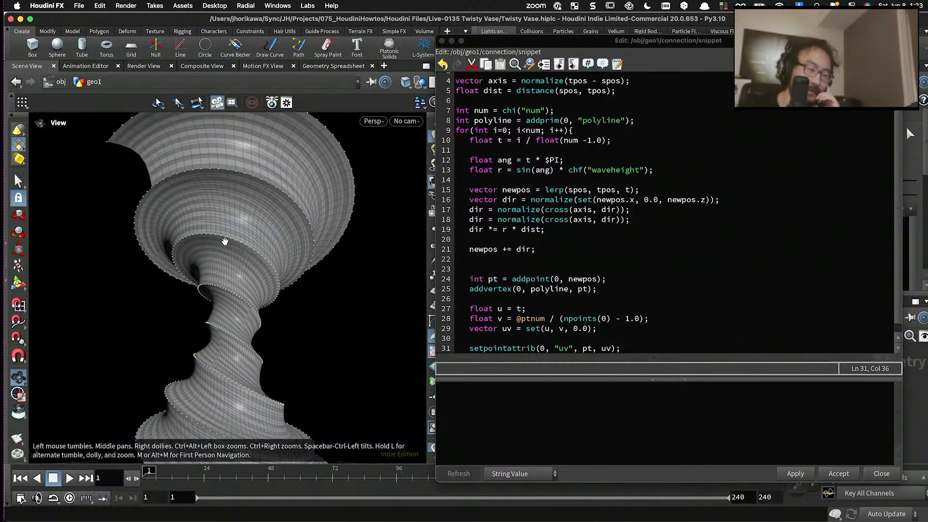
pyautogui.scroll(-4, 225, 242)
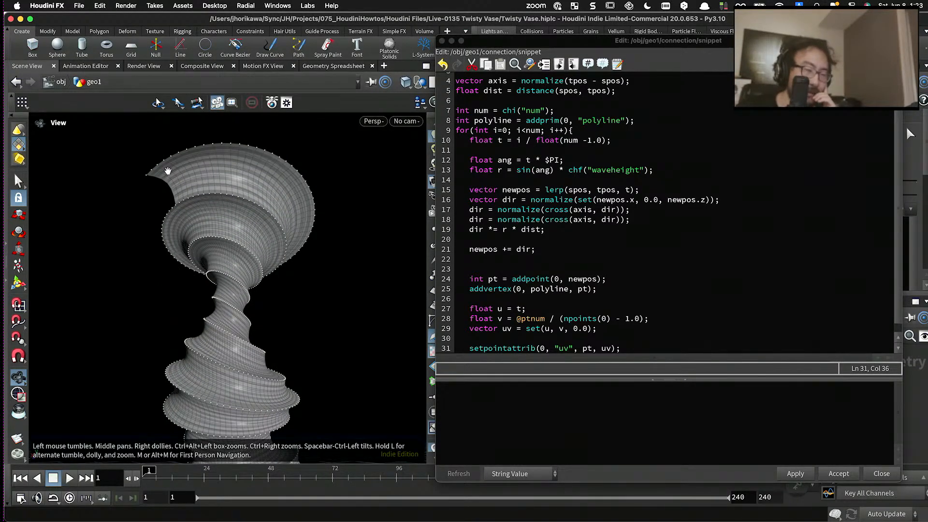
pyautogui.moveTo(199, 164); pyautogui.dragTo(204, 166)
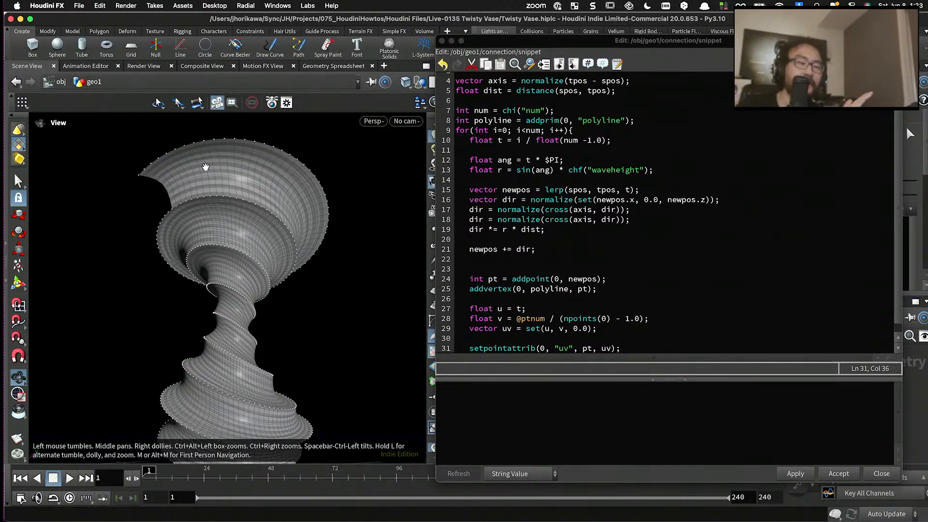
# - Try offsetting the second UV component to "v + i@layer" in the set() call, apply the code and inspect the vase's surface
pyautogui.scroll(-1, 522, 251)
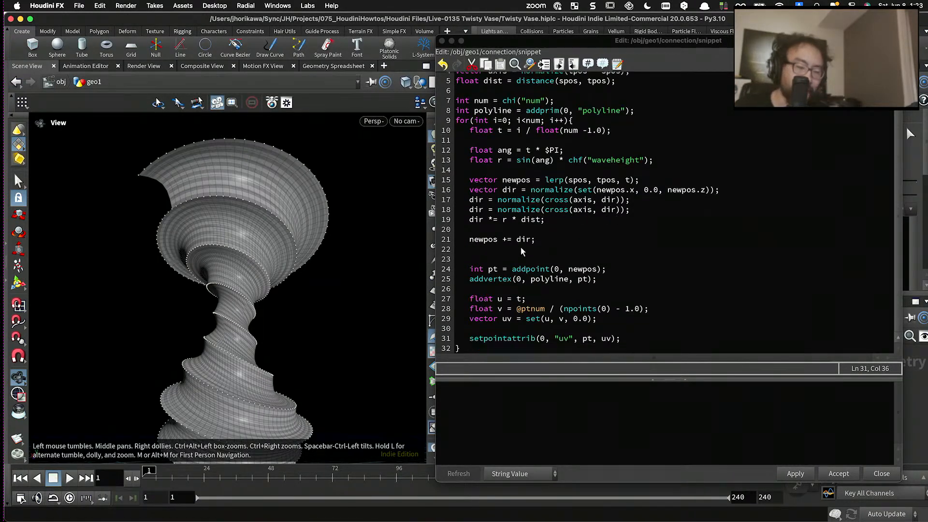
pyautogui.click(560, 308)
pyautogui.write('(')
pyautogui.click(564, 319)
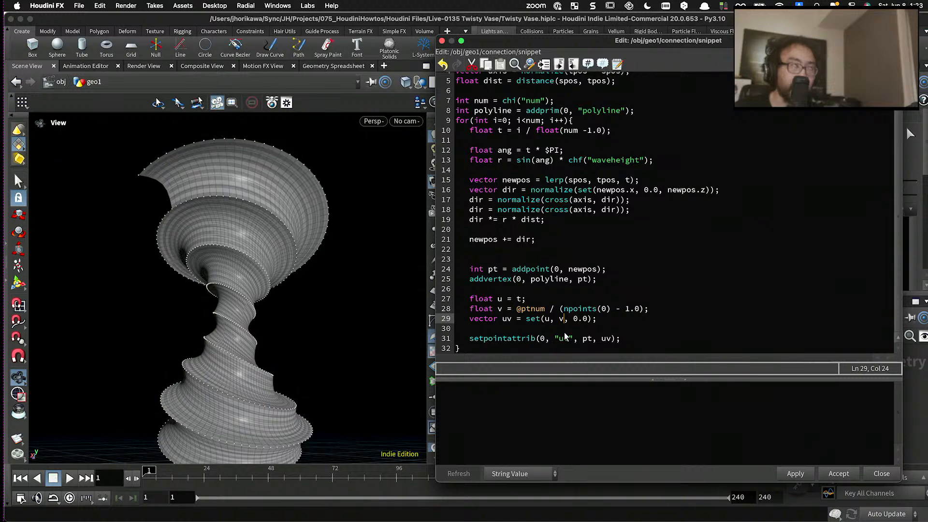
pyautogui.write('+ ')
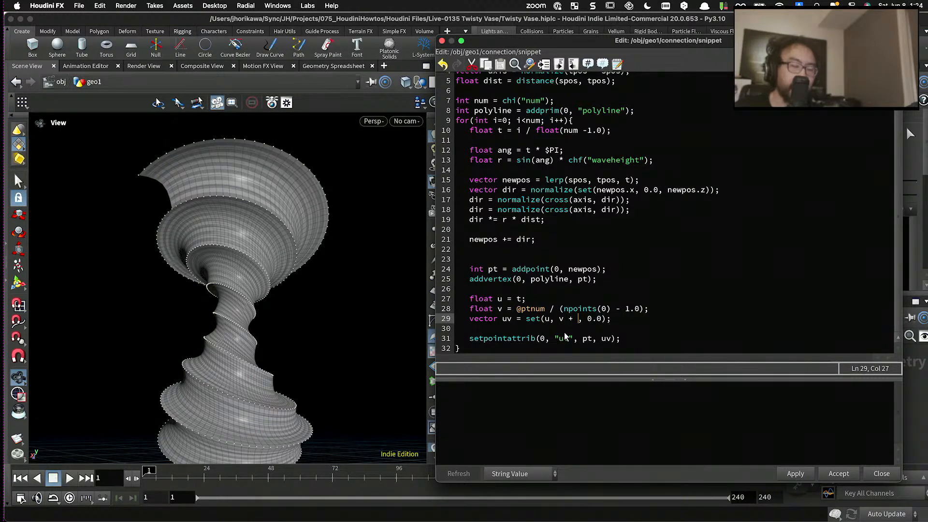
pyautogui.write('i')
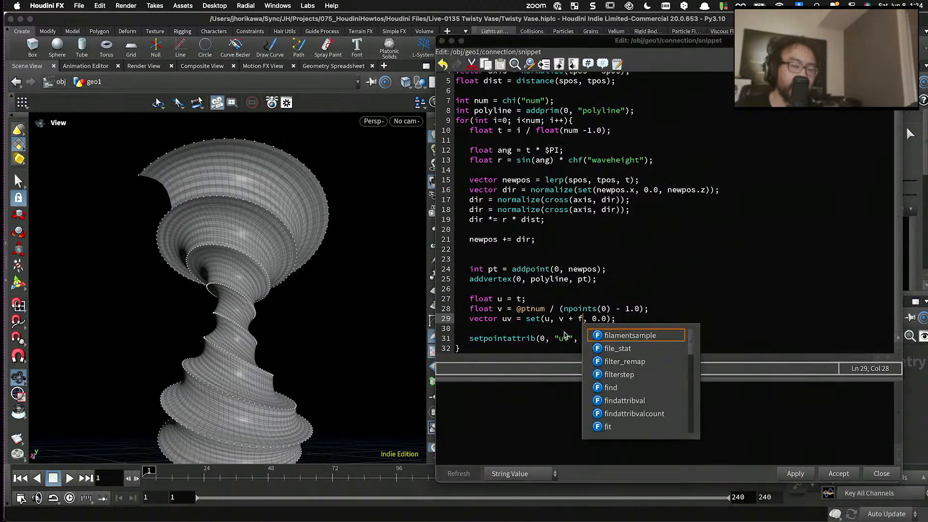
pyautogui.press('Escape')
pyautogui.write('@layer')
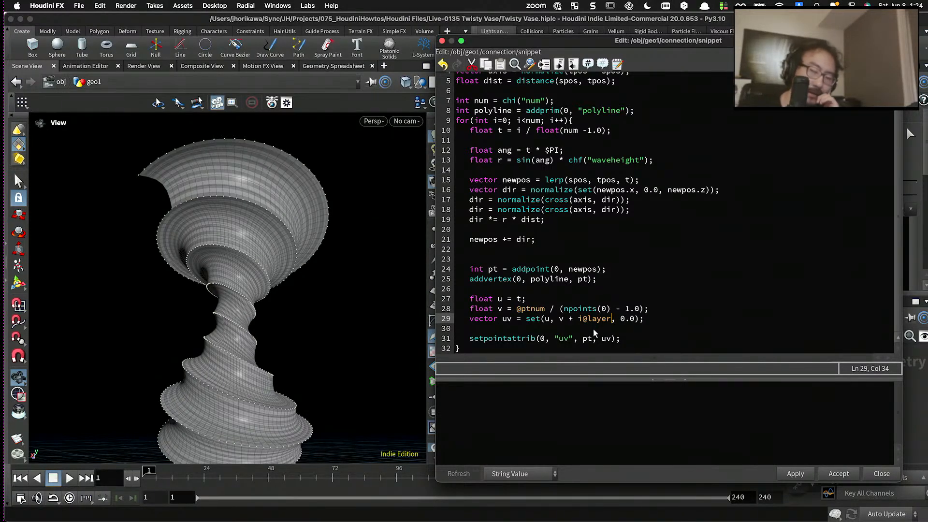
pyautogui.click(793, 473)
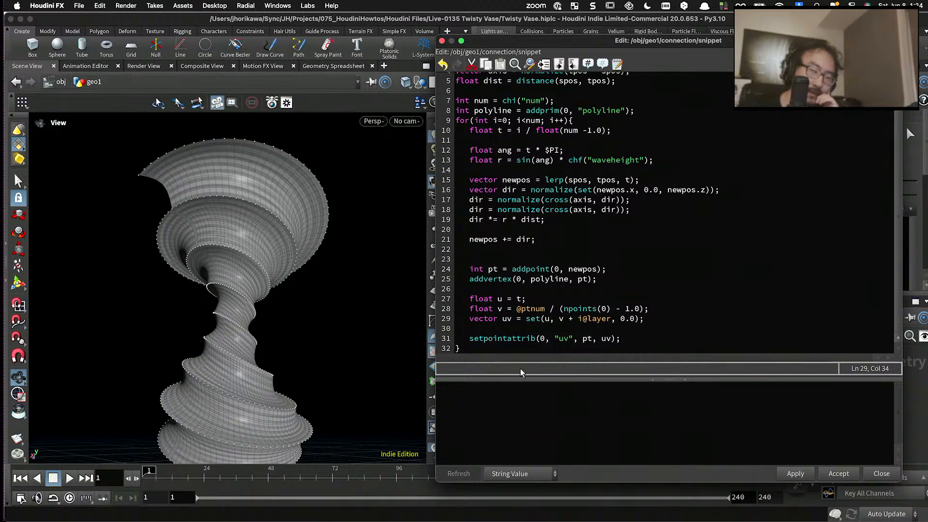
pyautogui.moveTo(336, 316); pyautogui.dragTo(288, 274)
pyautogui.scroll(6, 242, 244)
pyautogui.scroll(2, 195, 216)
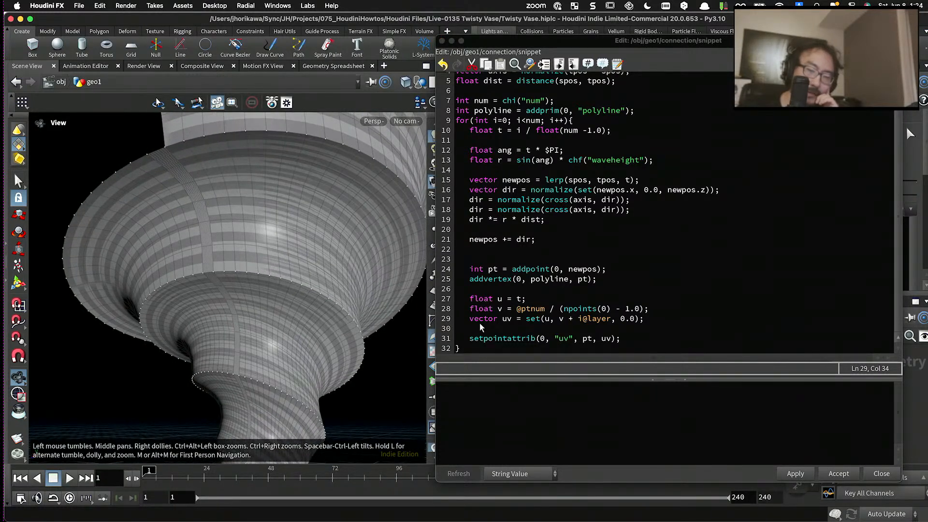
# - Remove "+ i@layer" from the uv vector line and apply the code
pyautogui.moveTo(610, 320); pyautogui.dragTo(573, 319)
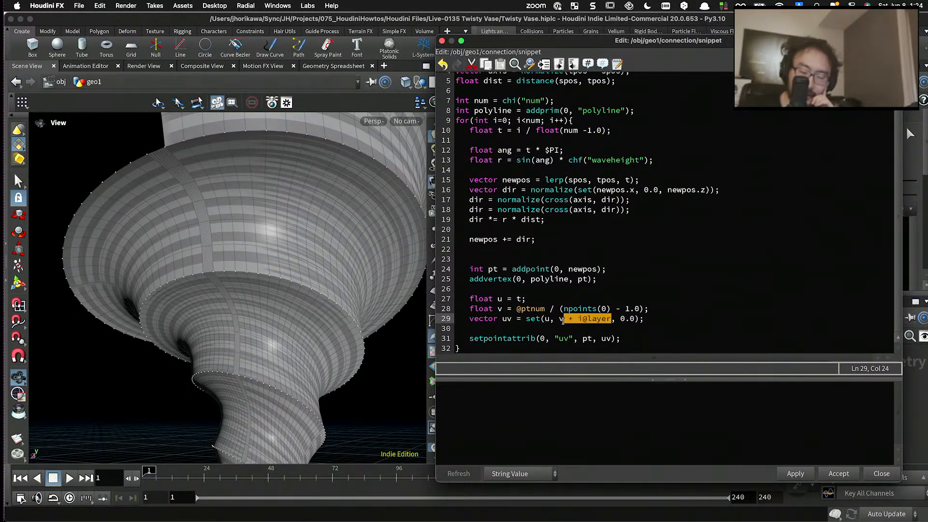
pyautogui.press('BackSpace')
pyautogui.press('BackSpace')
pyautogui.press('BackSpace')
pyautogui.click(797, 474)
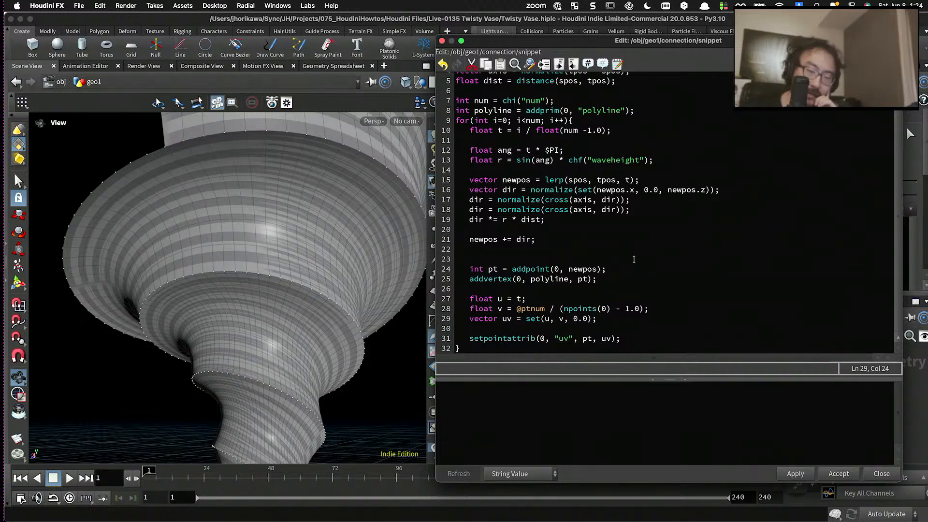
pyautogui.moveTo(612, 38); pyautogui.dragTo(461, 465)
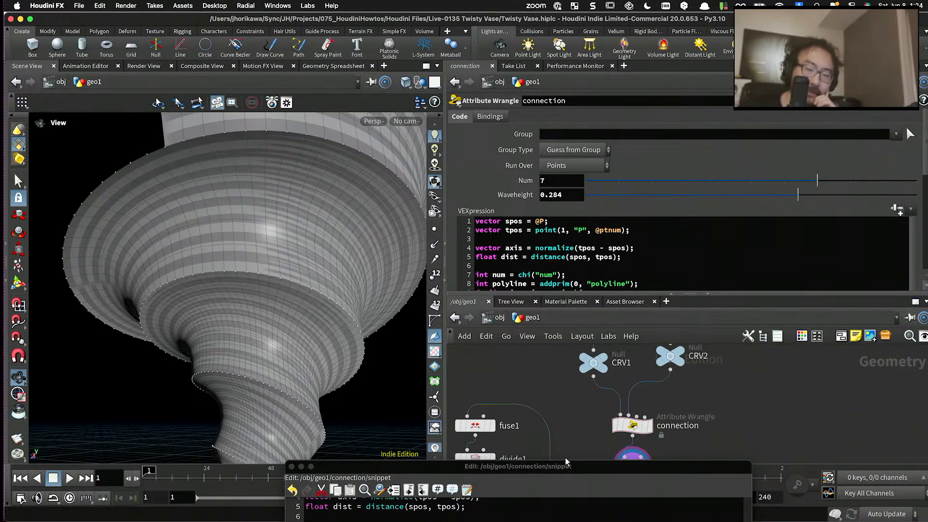
pyautogui.moveTo(565, 466); pyautogui.dragTo(665, 79)
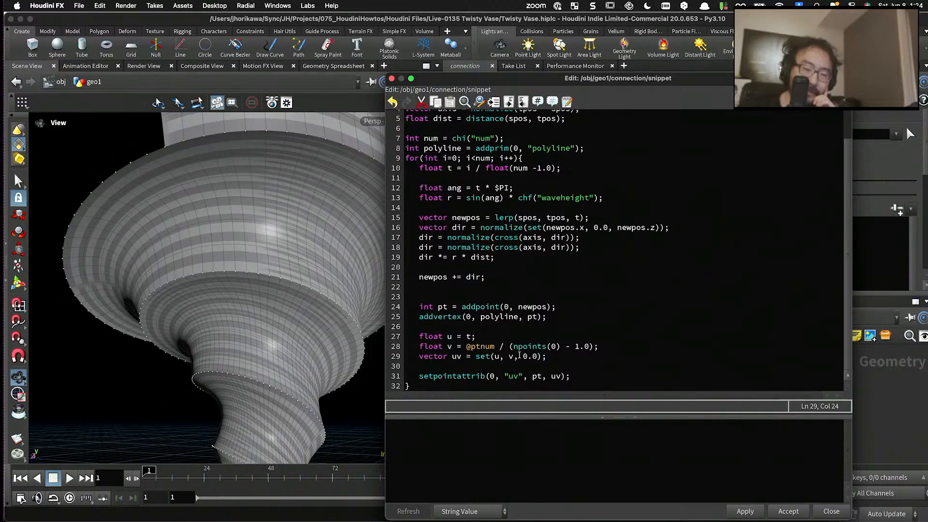
pyautogui.write('+ i@')
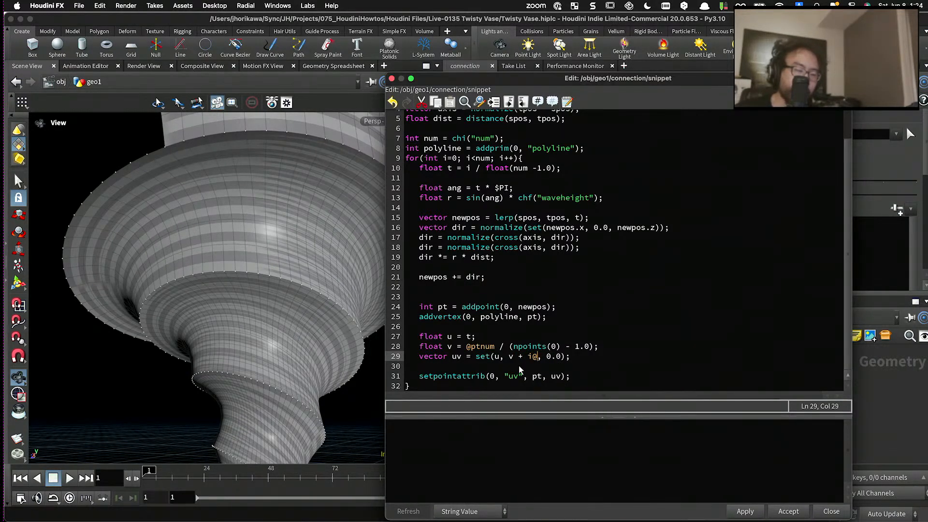
pyautogui.press('BackSpace')
pyautogui.press('BackSpace')
pyautogui.press('BackSpace')
pyautogui.press('BackSpace')
pyautogui.press('BackSpace')
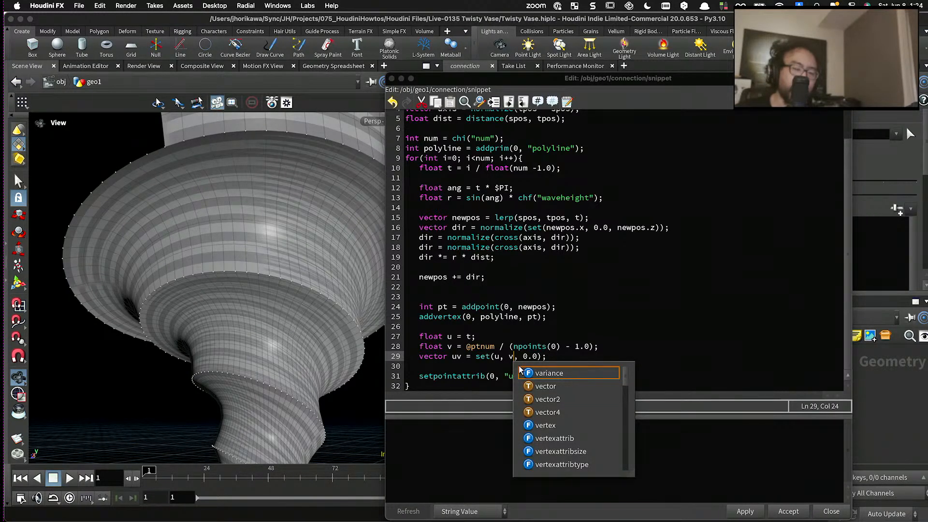
pyautogui.press('Escape')
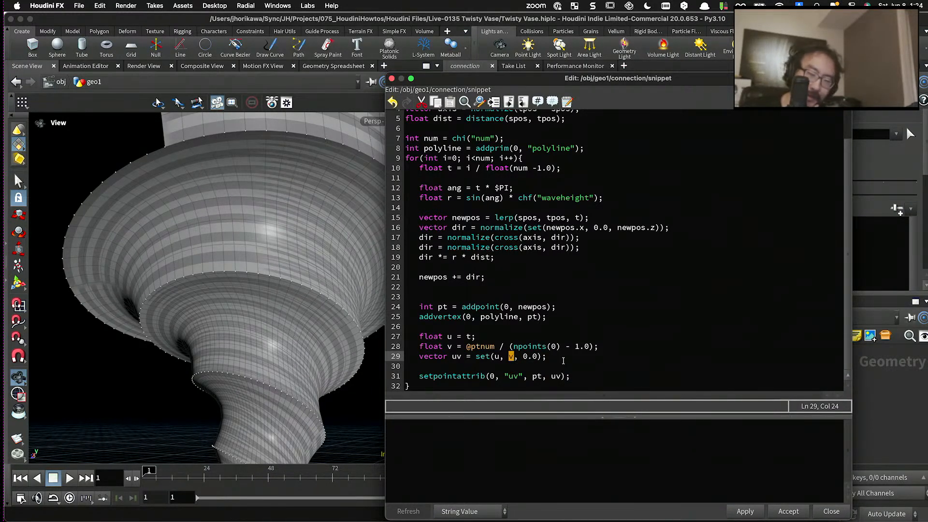
pyautogui.press('End')
pyautogui.click(745, 511)
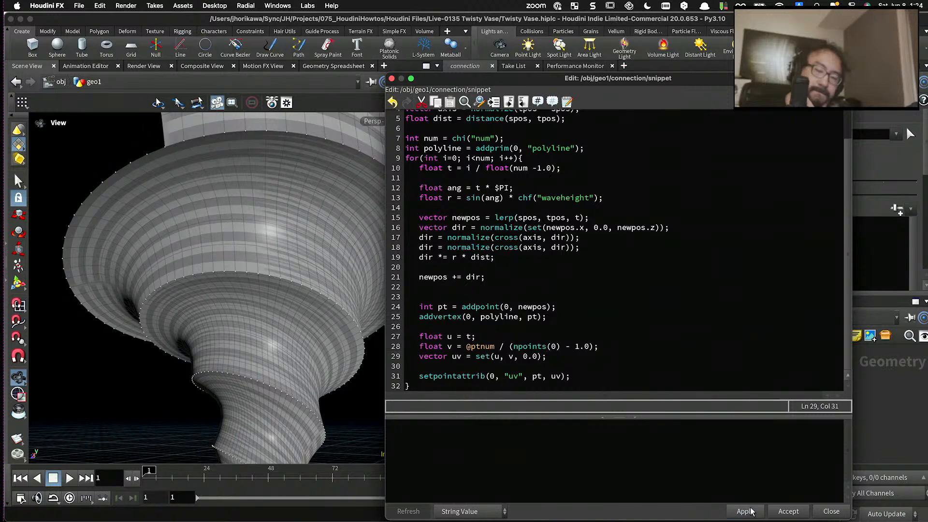
# - Add the line "int layer = chi("layer");" below the tpos definition, apply the code and create the wrangle's Layer parameter
pyautogui.scroll(2, 575, 184)
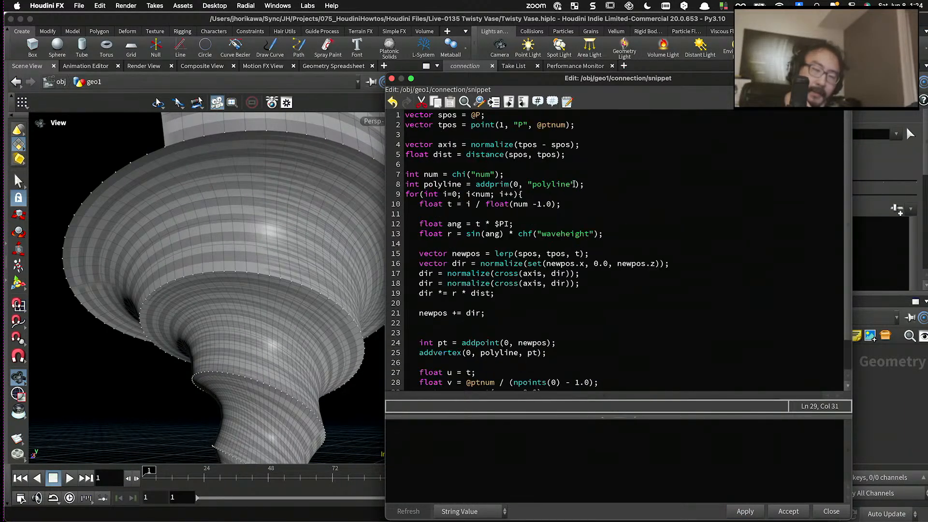
pyautogui.click(588, 122)
pyautogui.press('Return')
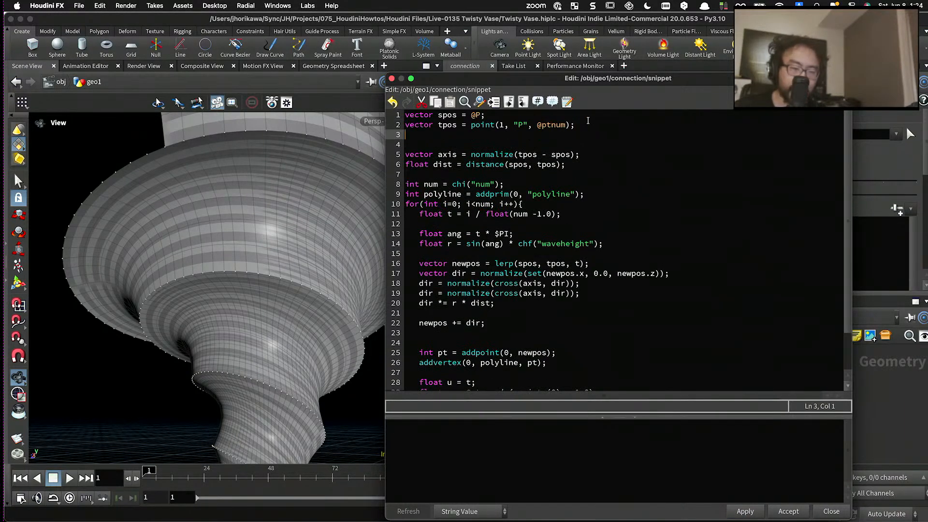
pyautogui.write('int ')
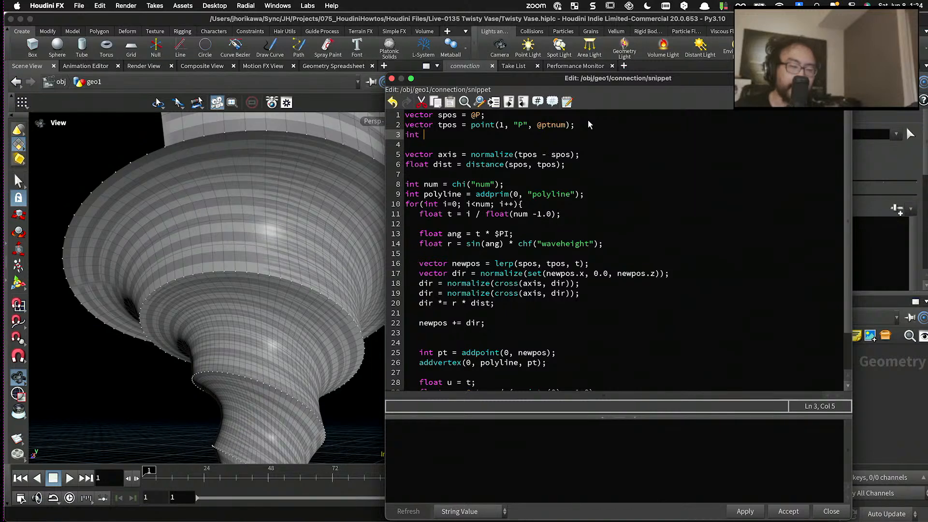
pyautogui.write('layer =')
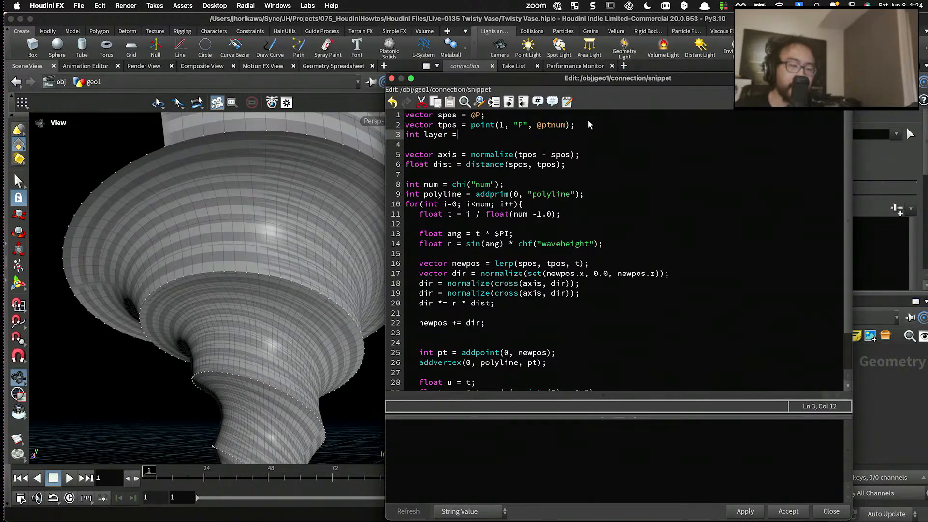
pyautogui.write(' chi("la')
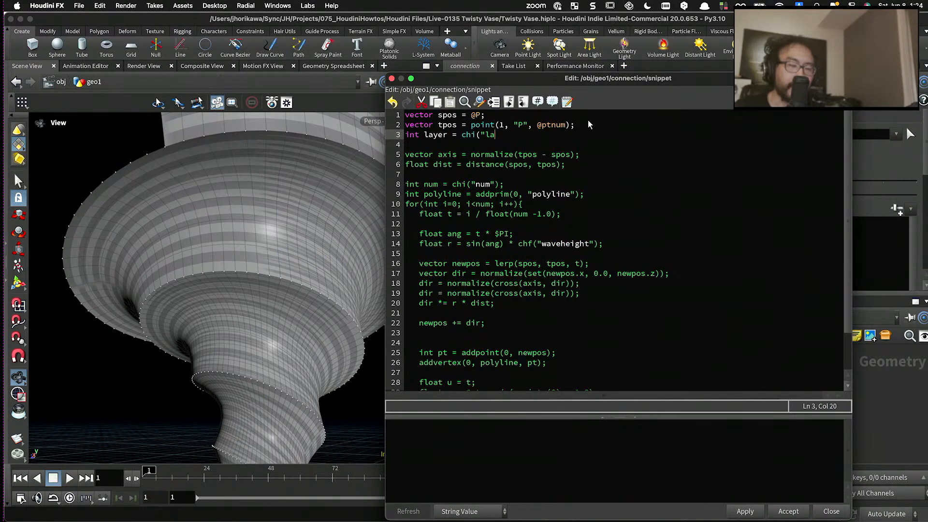
pyautogui.write('yer')
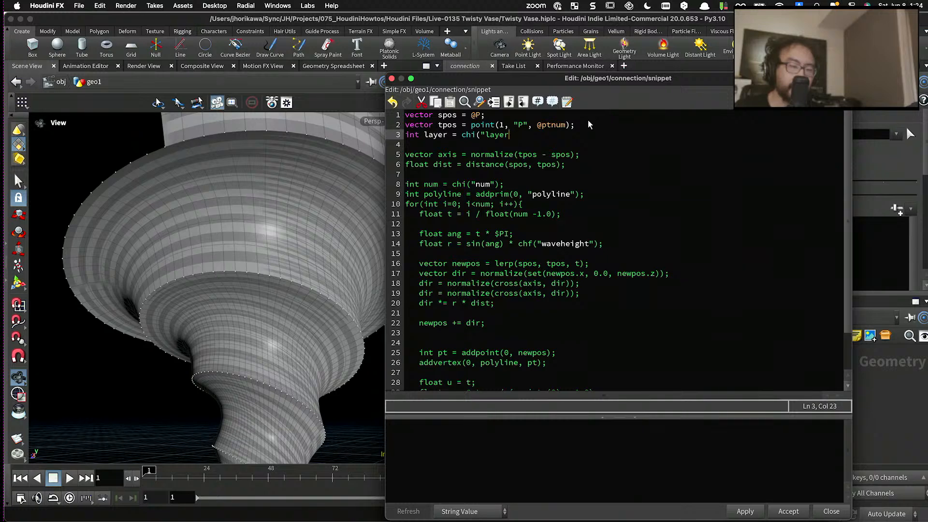
pyautogui.write('");')
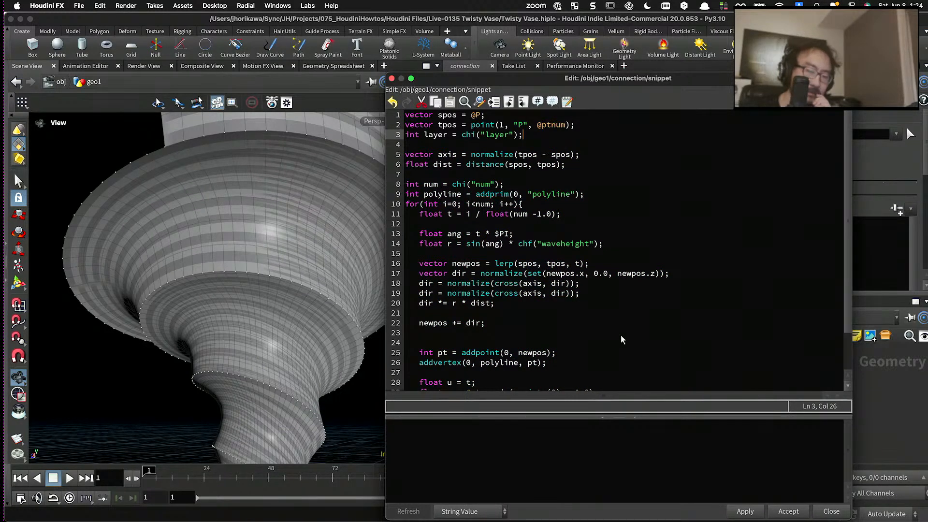
pyautogui.click(746, 511)
pyautogui.moveTo(585, 80); pyautogui.dragTo(508, 418)
# - Copy the Turn parameter of the spiral_points wrangle
pyautogui.scroll(-5, 722, 384)
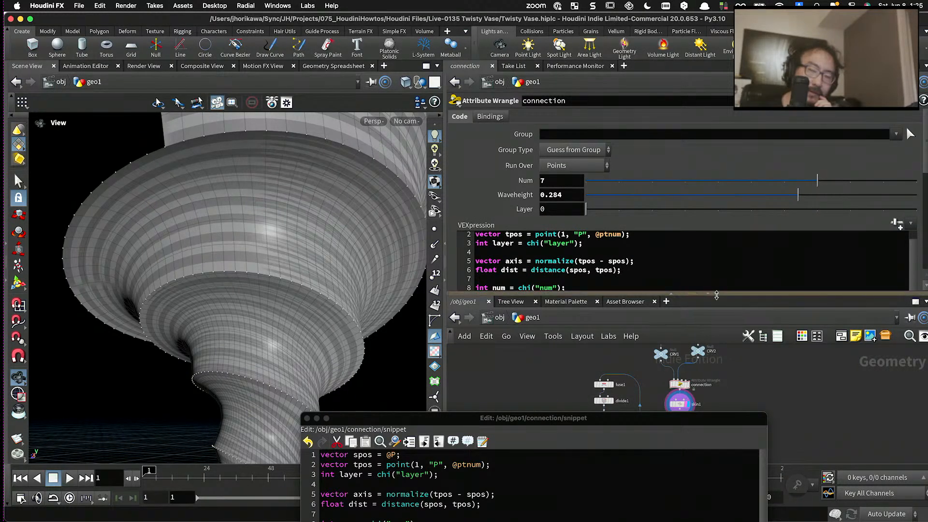
pyautogui.moveTo(706, 292); pyautogui.dragTo(706, 198)
pyautogui.scroll(3, 622, 288)
pyautogui.moveTo(622, 288); pyautogui.dragTo(623, 288)
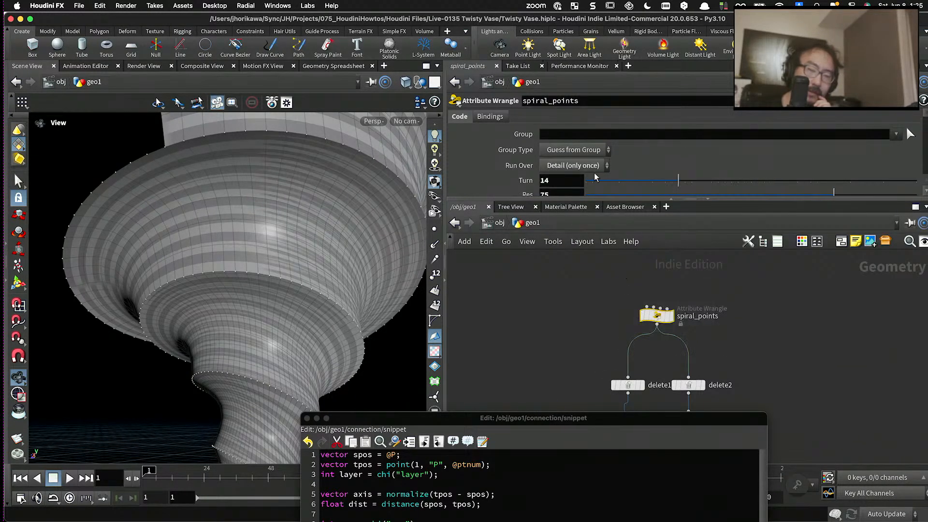
pyautogui.rightClick(542, 139)
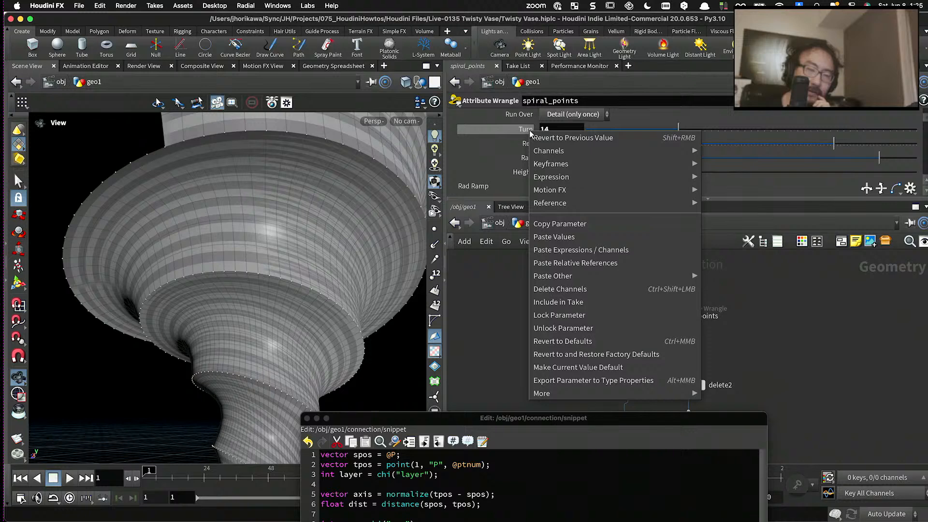
pyautogui.click(563, 227)
# - Paste the copied Turn parameter as a relative reference into the connection wrangle's Layer parameter
pyautogui.scroll(-6, 577, 301)
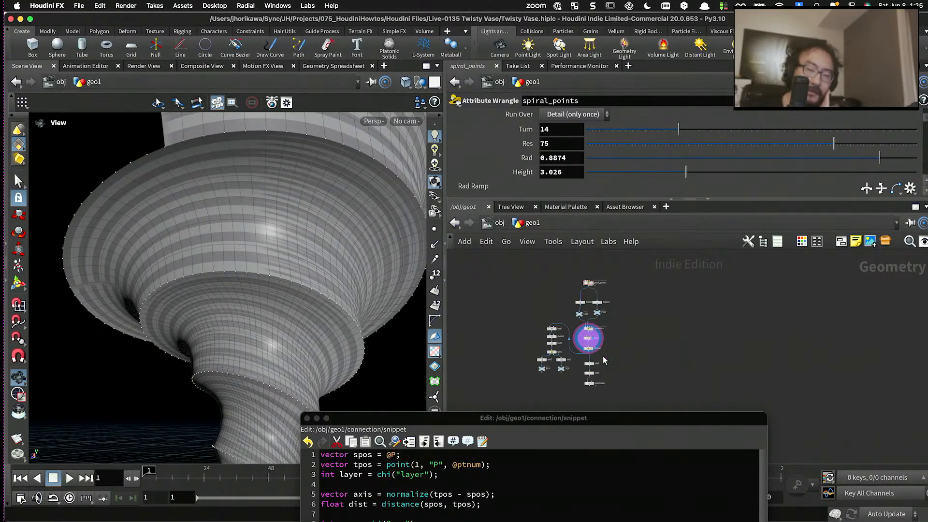
pyautogui.scroll(6, 601, 355)
pyautogui.moveTo(612, 329); pyautogui.dragTo(522, 290)
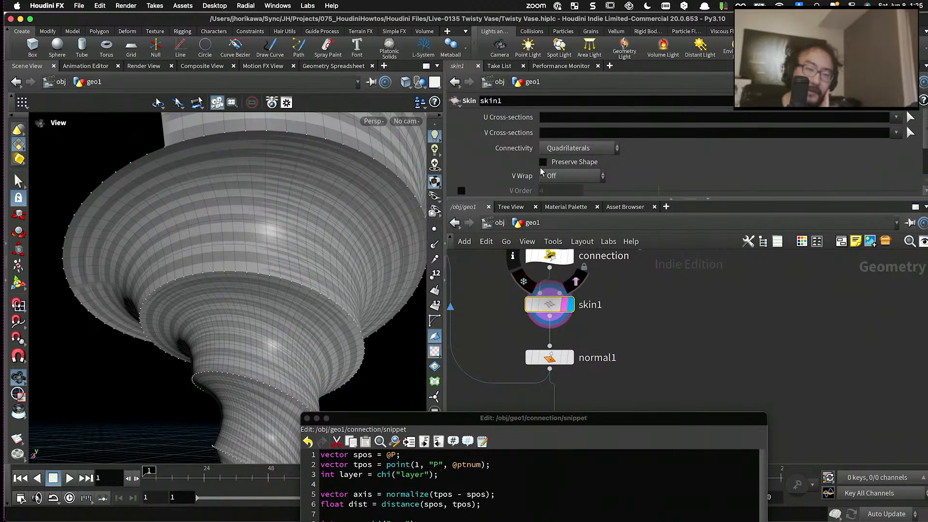
pyautogui.scroll(-1, 541, 173)
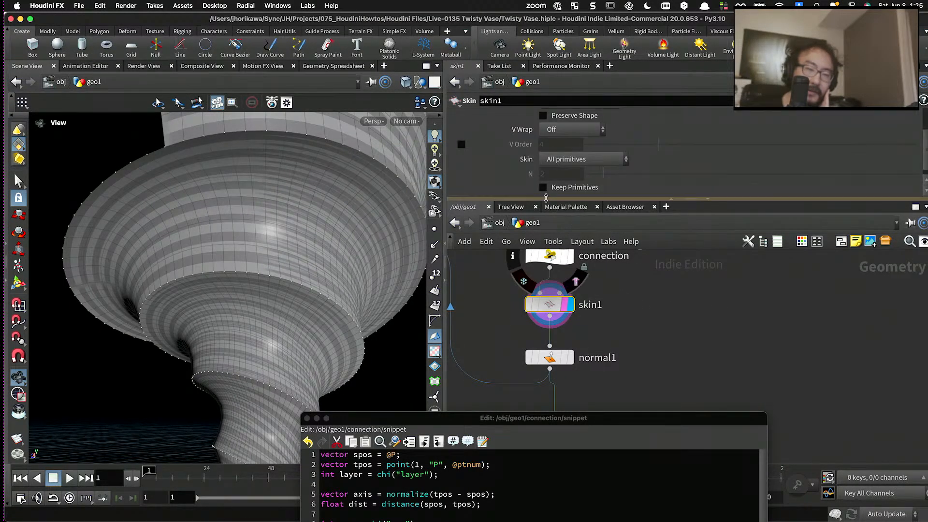
pyautogui.click(572, 262)
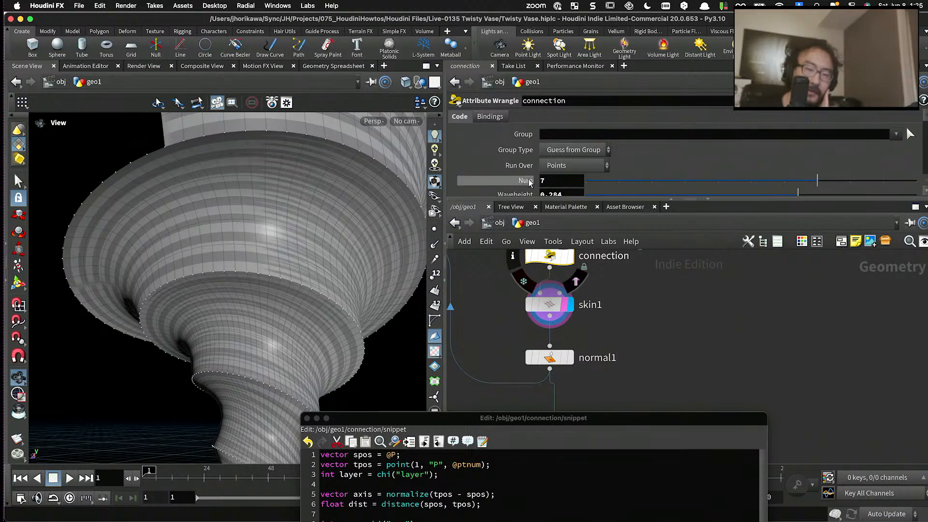
pyautogui.scroll(-5, 550, 177)
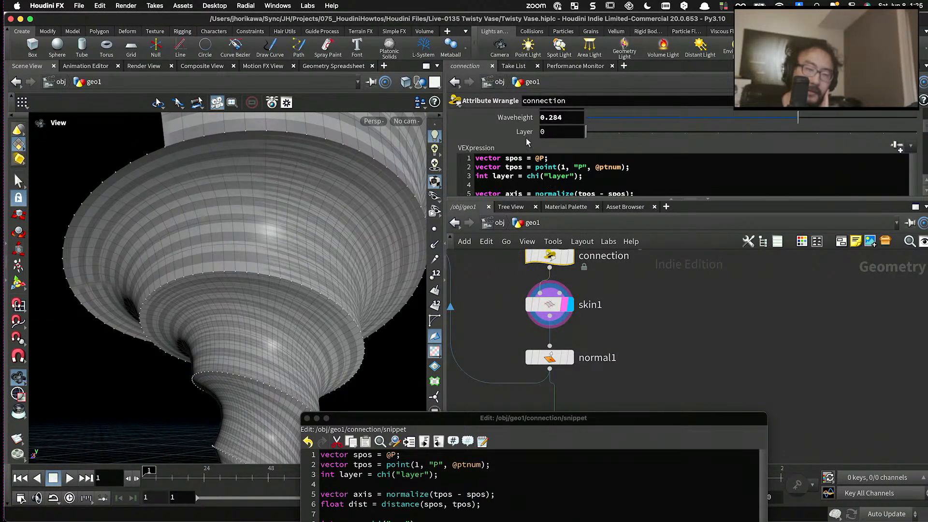
pyautogui.rightClick(525, 132)
pyautogui.click(602, 263)
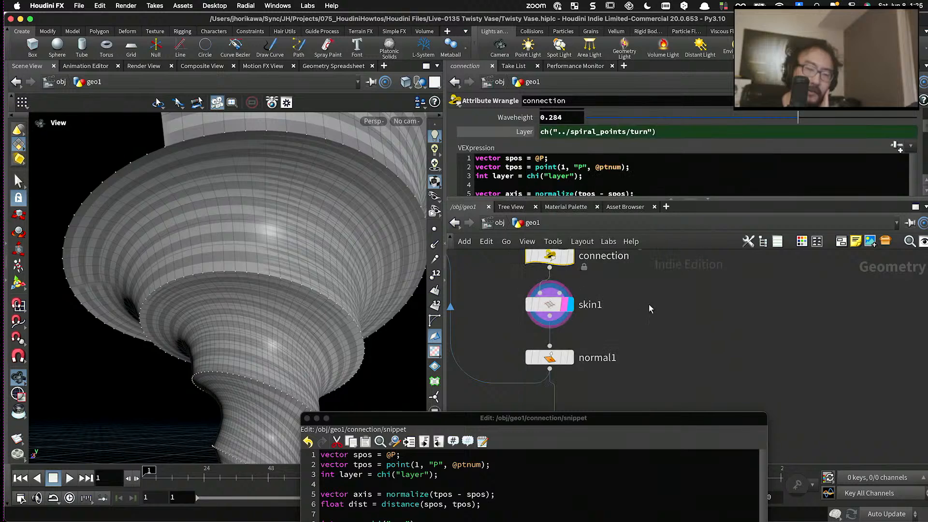
# - Check the group setting of the delete1 node feeding CRV1 and return to the connection wrangle's parameters
pyautogui.scroll(-4, 652, 305)
pyautogui.moveTo(647, 285); pyautogui.dragTo(661, 385, button='middle')
pyautogui.scroll(2, 587, 335)
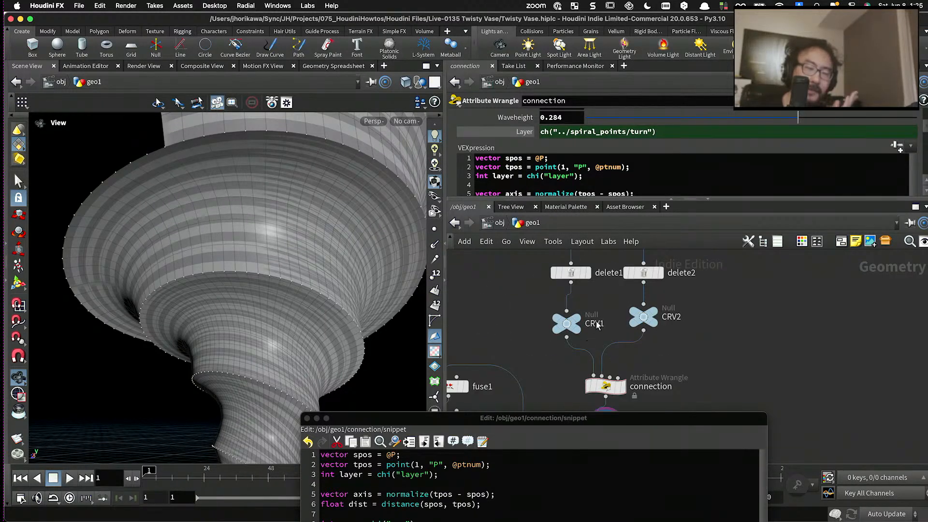
pyautogui.click(574, 273)
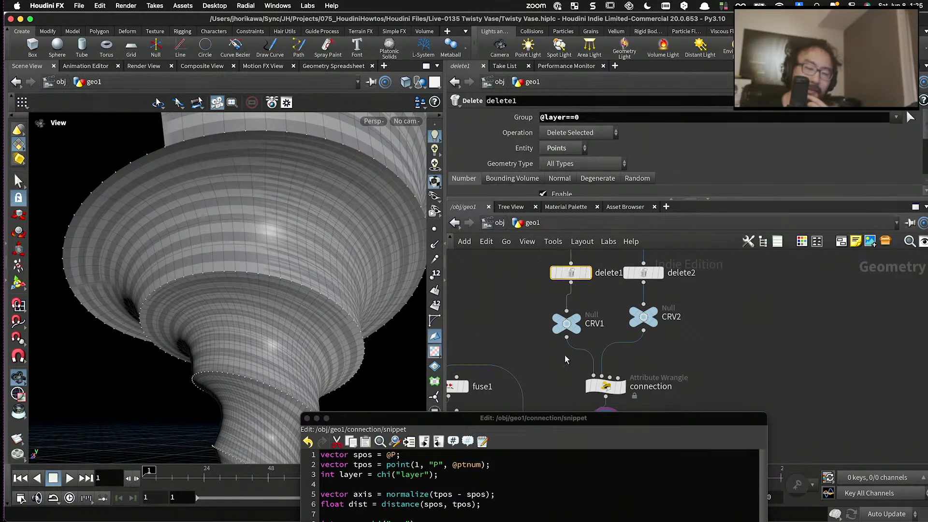
pyautogui.moveTo(523, 417); pyautogui.dragTo(522, 443)
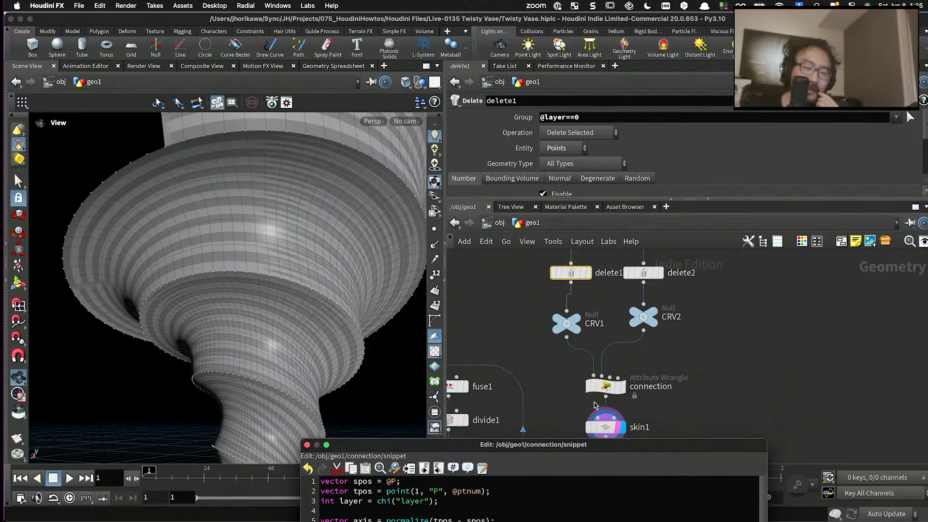
pyautogui.click(605, 387)
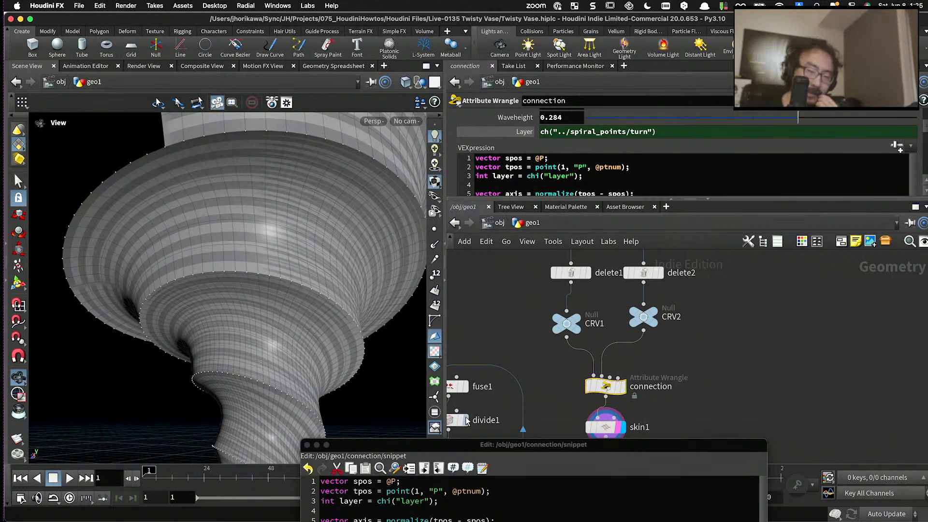
# - Multiply v by (layer-1.0) in the uv vector line of the connection wrangle's code and apply the change
pyautogui.moveTo(455, 447); pyautogui.dragTo(556, 135)
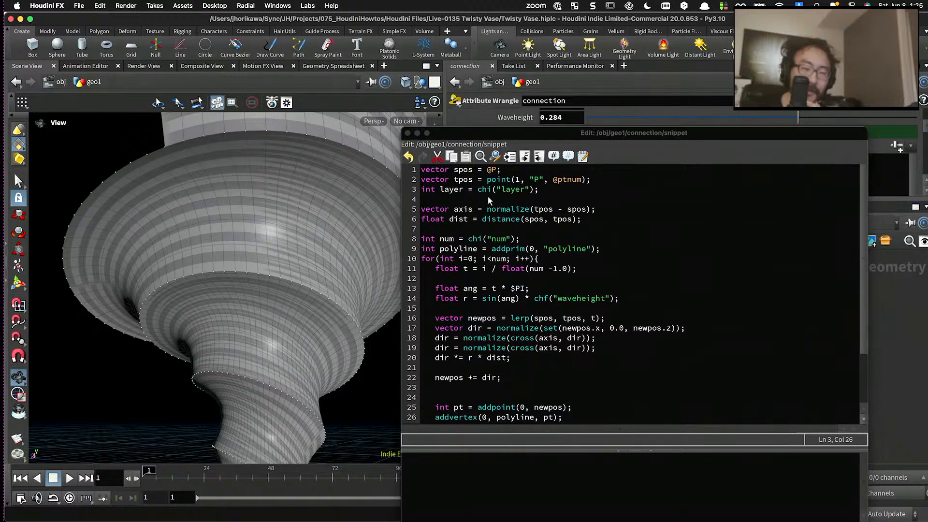
pyautogui.doubleClick(452, 190)
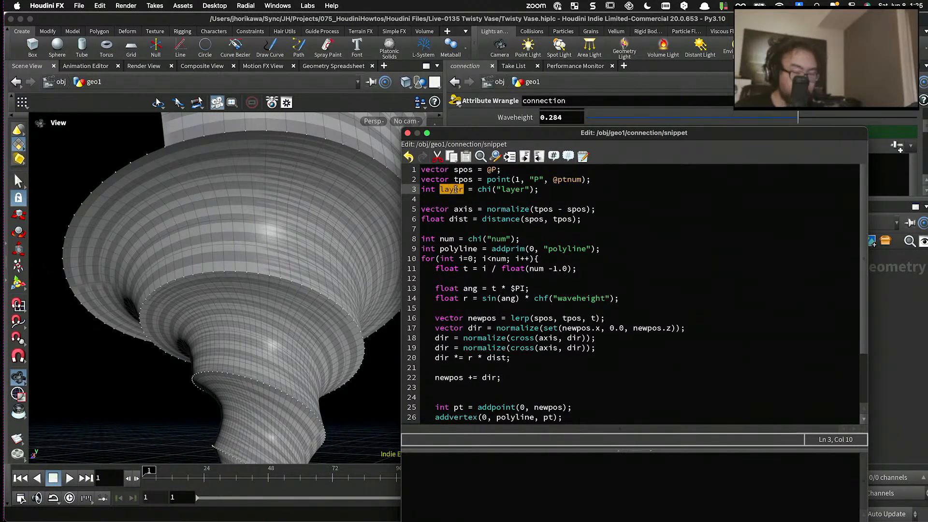
pyautogui.scroll(-3, 496, 203)
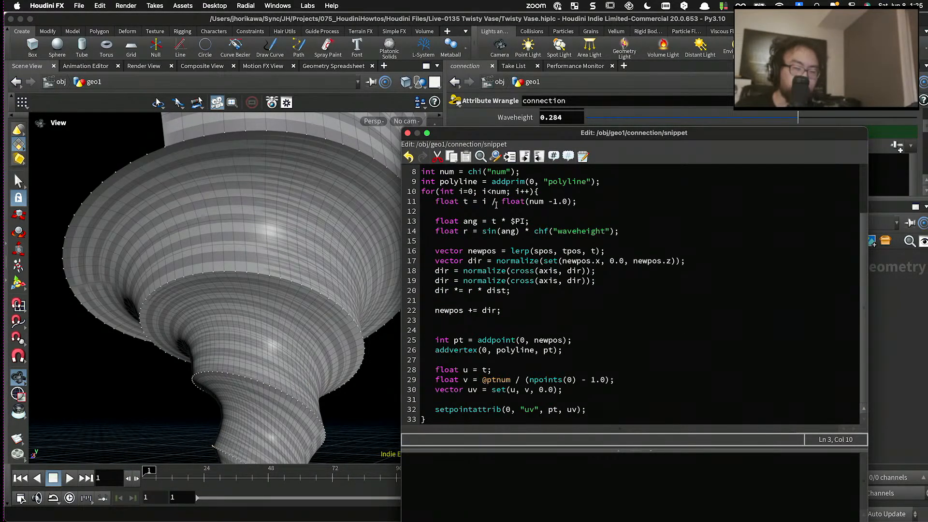
pyautogui.click(534, 389)
pyautogui.write('* *')
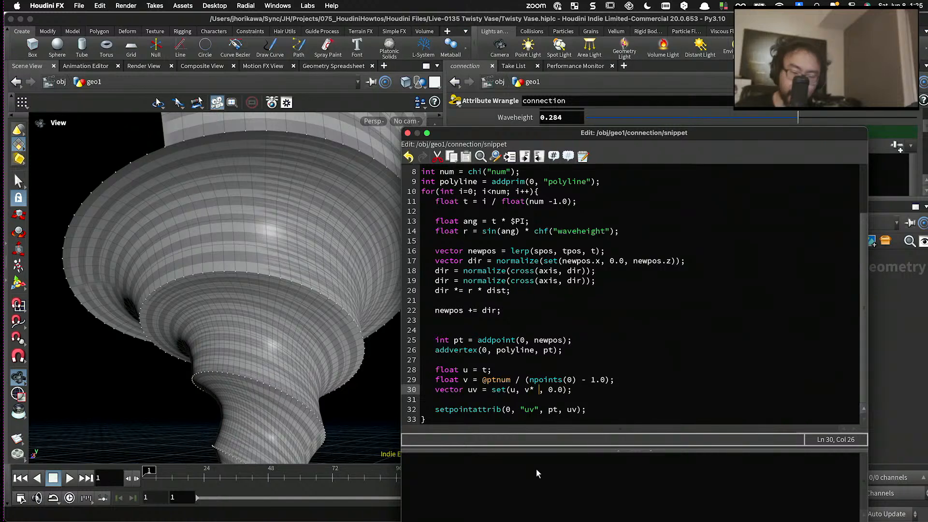
pyautogui.press('BackSpace')
pyautogui.press('BackSpace')
pyautogui.press('BackSpace')
pyautogui.write('* ')
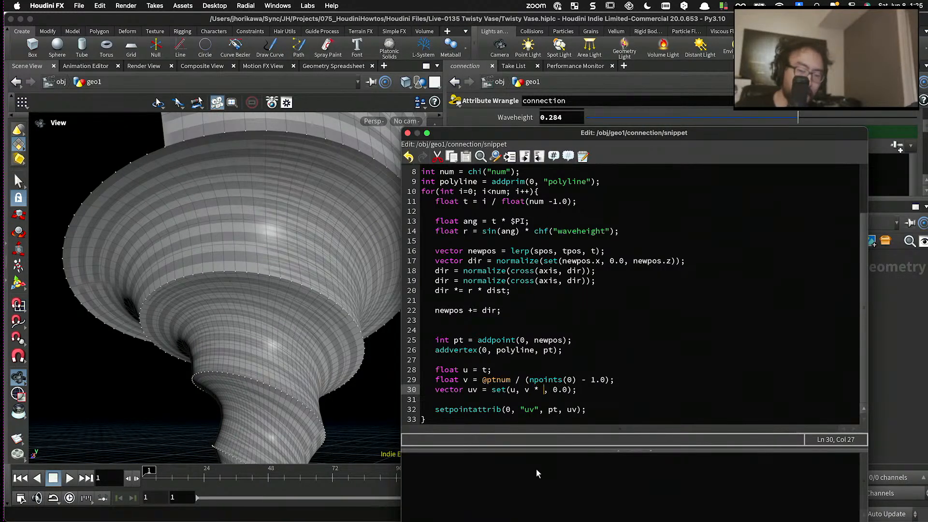
pyautogui.write('(layer-1')
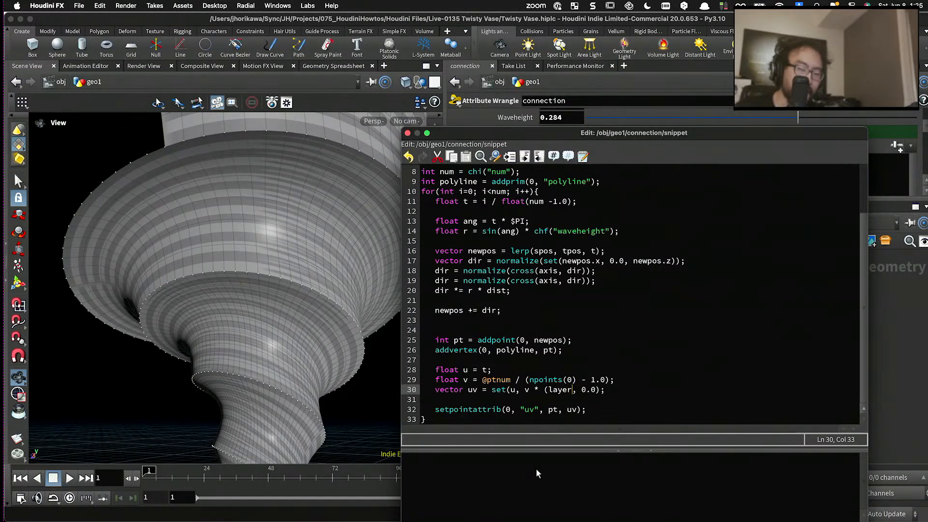
pyautogui.write('.0')
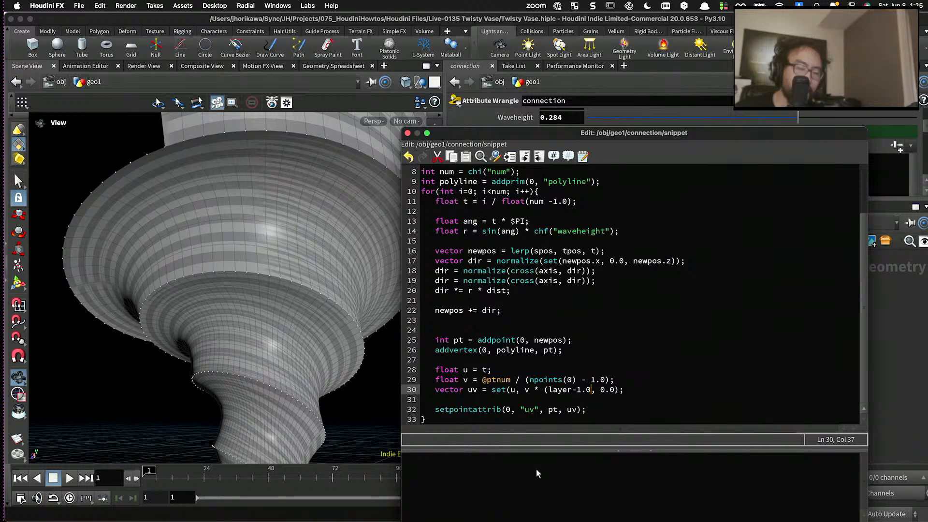
pyautogui.write(')')
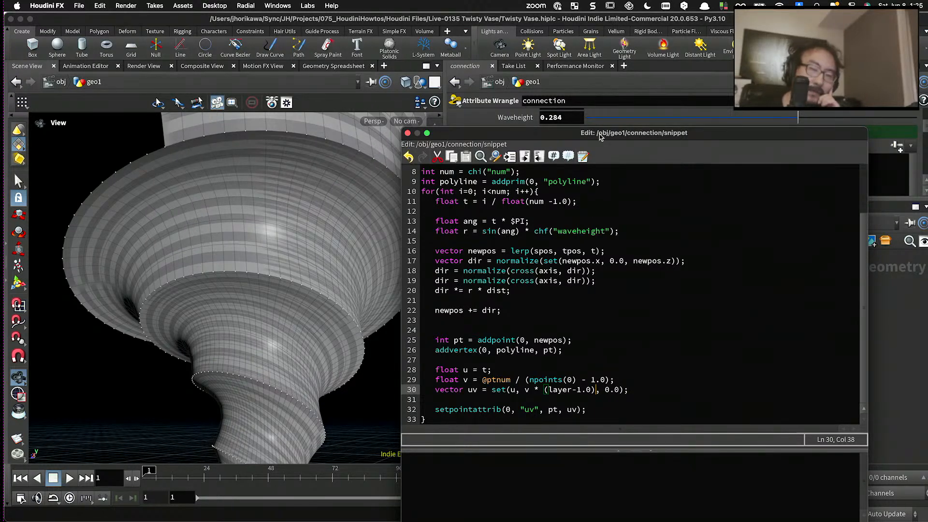
pyautogui.moveTo(599, 136); pyautogui.dragTo(604, 30)
pyautogui.click(767, 435)
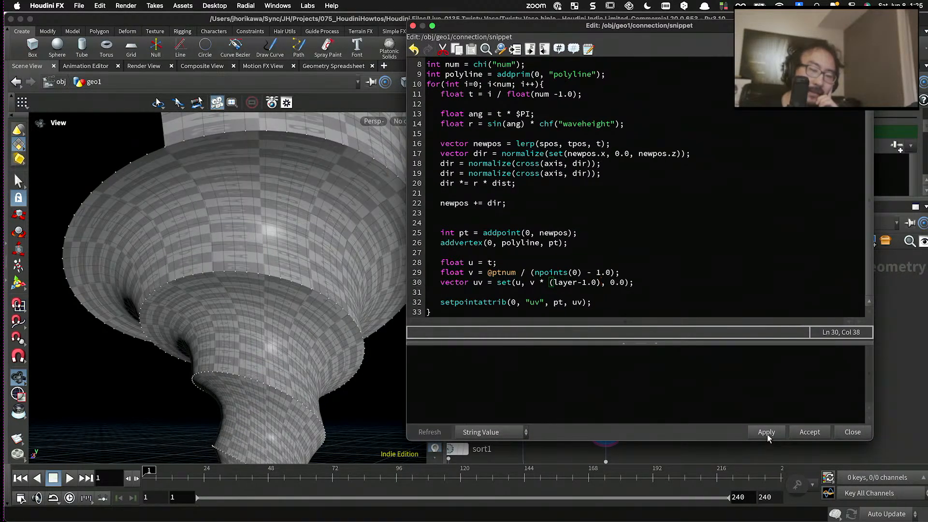
# - Examine how the UV checker pattern lines up between neighbouring layers of the vase
pyautogui.scroll(-3, 338, 282)
pyautogui.moveTo(293, 277); pyautogui.dragTo(312, 246)
pyautogui.moveTo(312, 247); pyautogui.dragTo(155, 241, button='middle')
pyautogui.scroll(-2, 155, 240)
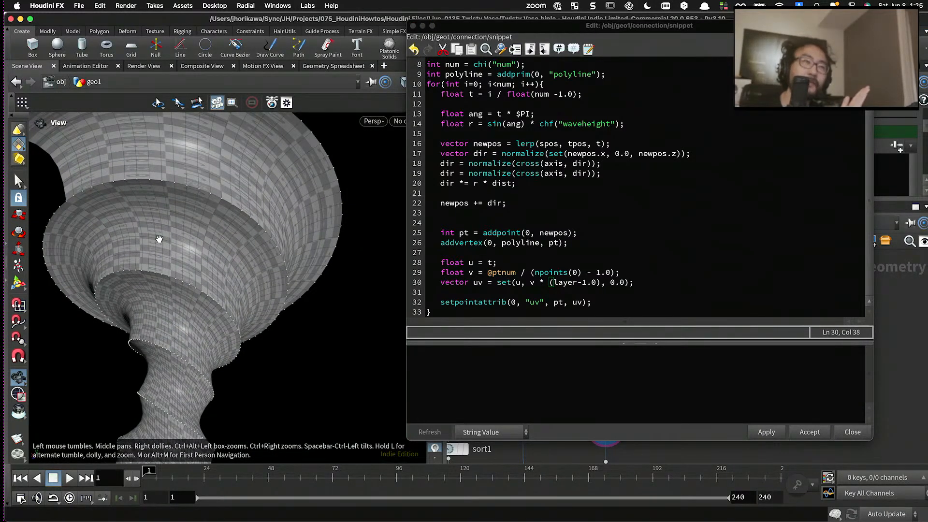
pyautogui.moveTo(159, 239); pyautogui.dragTo(227, 269)
pyautogui.scroll(2, 226, 269)
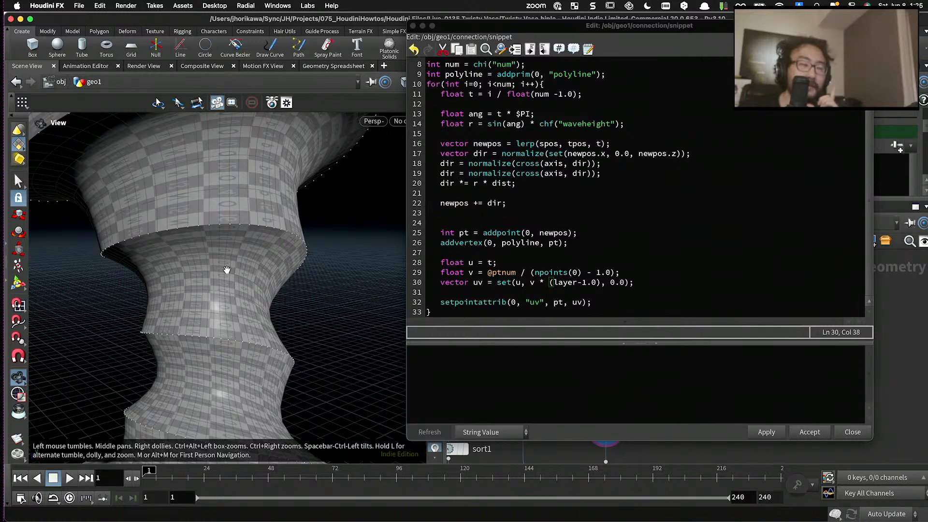
# - Reapply and accept the connection wrangle's code, closing the code editor
pyautogui.moveTo(545, 283); pyautogui.dragTo(595, 282)
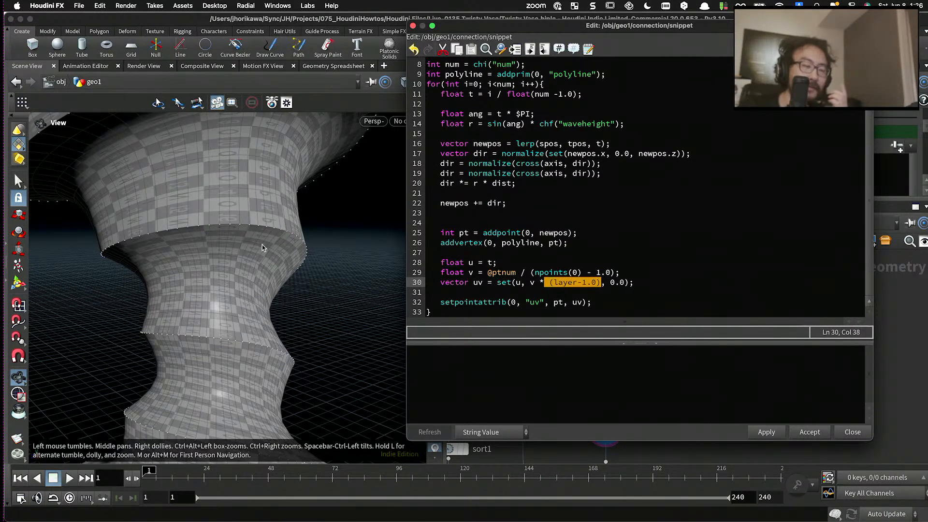
pyautogui.click(773, 432)
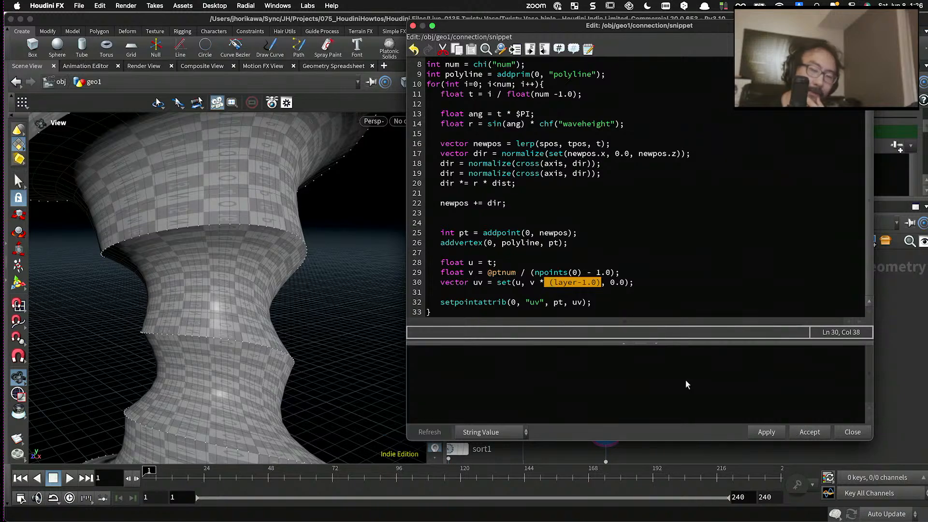
pyautogui.click(579, 302)
pyautogui.click(809, 432)
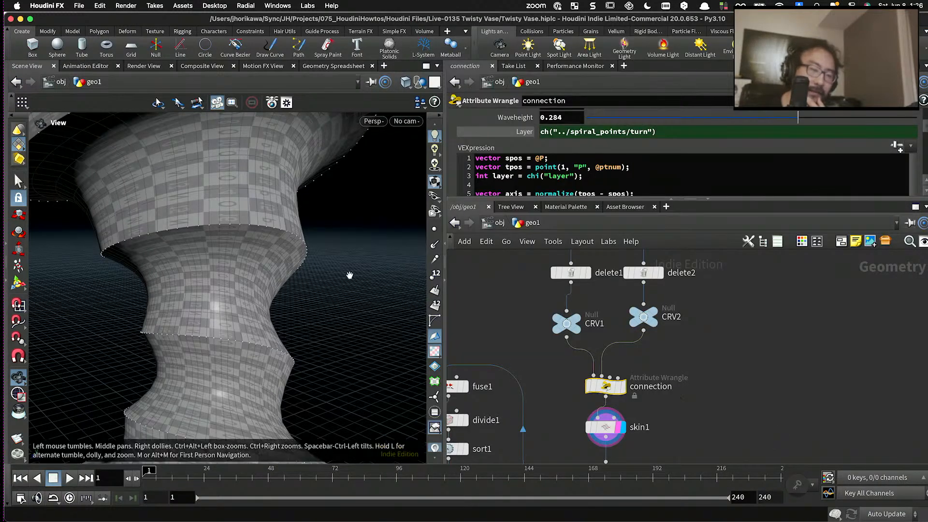
# - Inspect the checker pattern along the whole vase and at the open end of its upper rim
pyautogui.moveTo(350, 276); pyautogui.dragTo(364, 290)
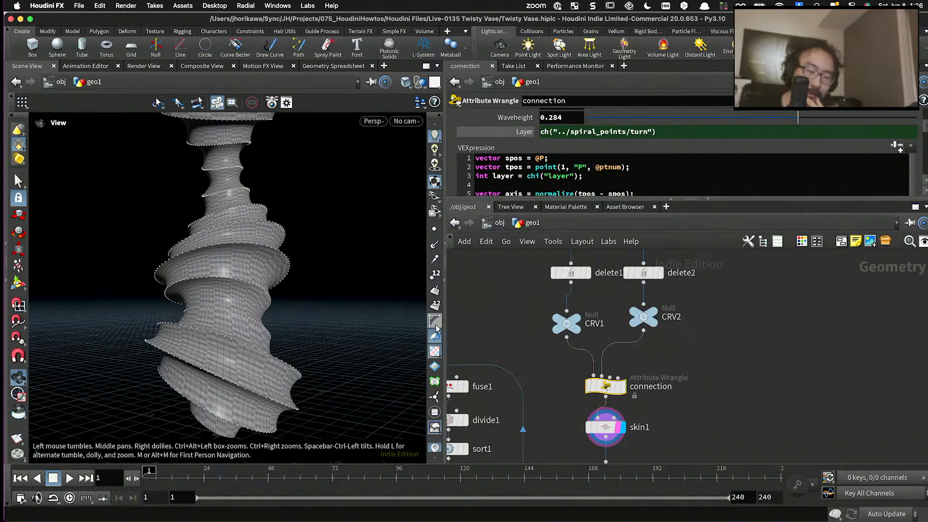
pyautogui.moveTo(247, 271); pyautogui.dragTo(236, 253)
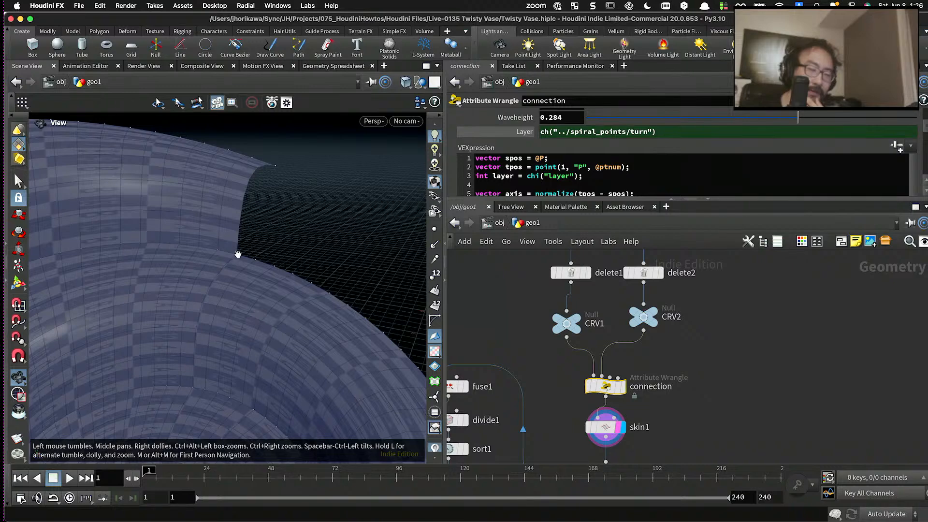
pyautogui.scroll(-8, 238, 247)
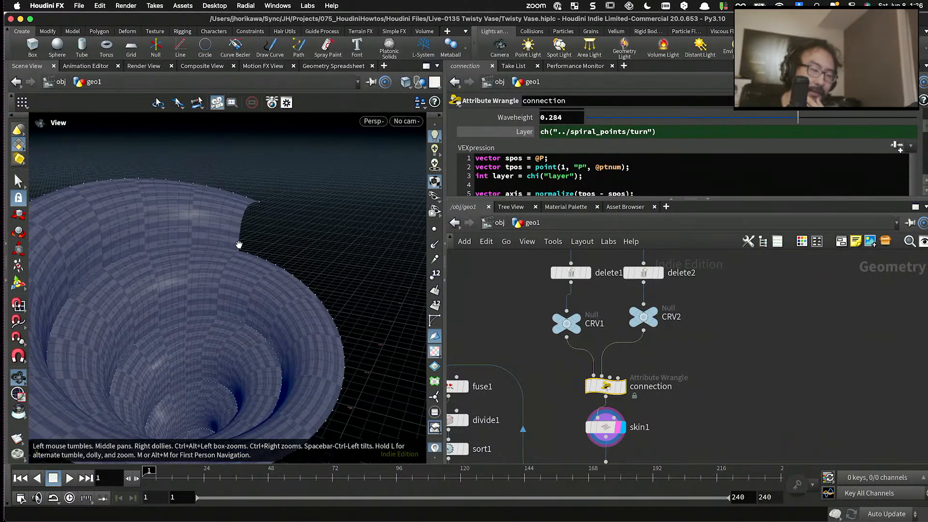
pyautogui.scroll(-8, 265, 273)
# - Display the spiral_points wrangle, open its parameters and examine the full spiral from the side
pyautogui.moveTo(552, 199); pyautogui.dragTo(550, 180)
pyautogui.scroll(-5, 565, 303)
pyautogui.scroll(2, 596, 253)
pyautogui.moveTo(596, 253); pyautogui.dragTo(597, 323, button='middle')
pyautogui.scroll(4, 597, 323)
pyautogui.scroll(2, 597, 323)
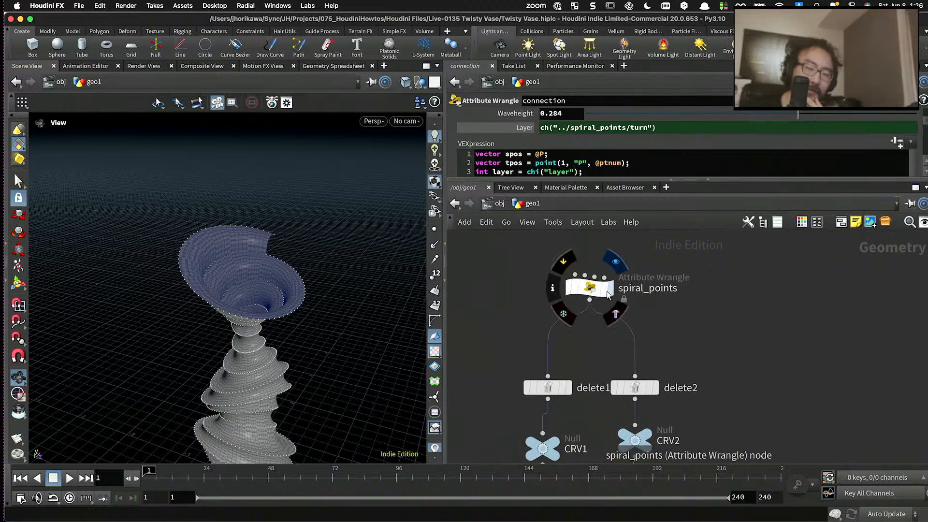
pyautogui.click(609, 289)
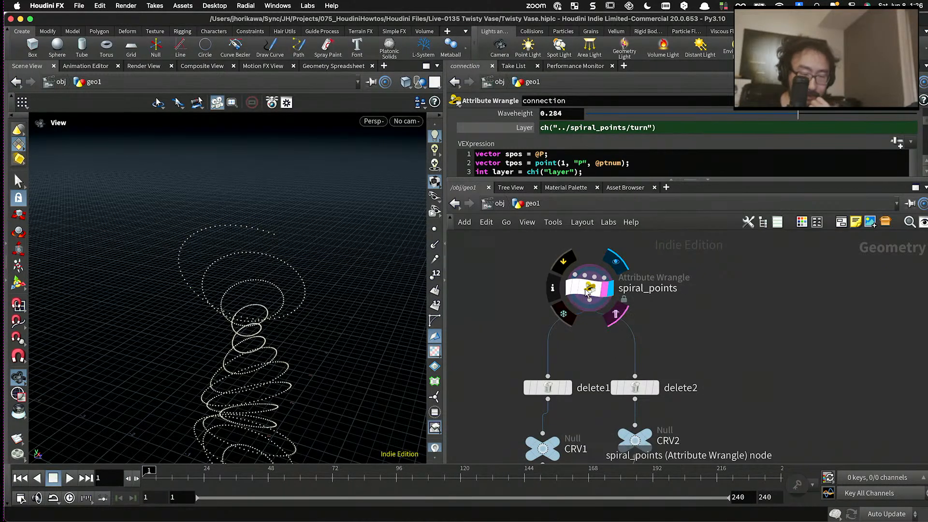
pyautogui.click(589, 289)
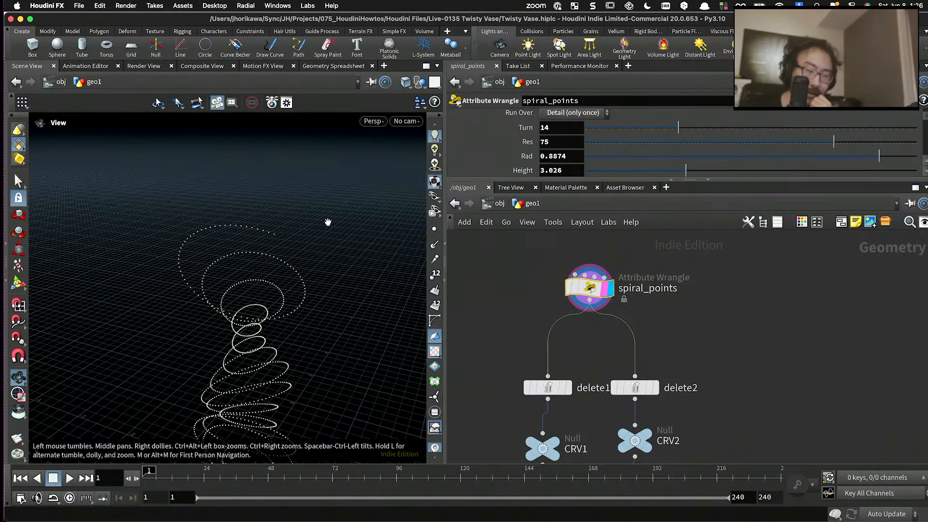
pyautogui.moveTo(328, 222); pyautogui.dragTo(298, 285)
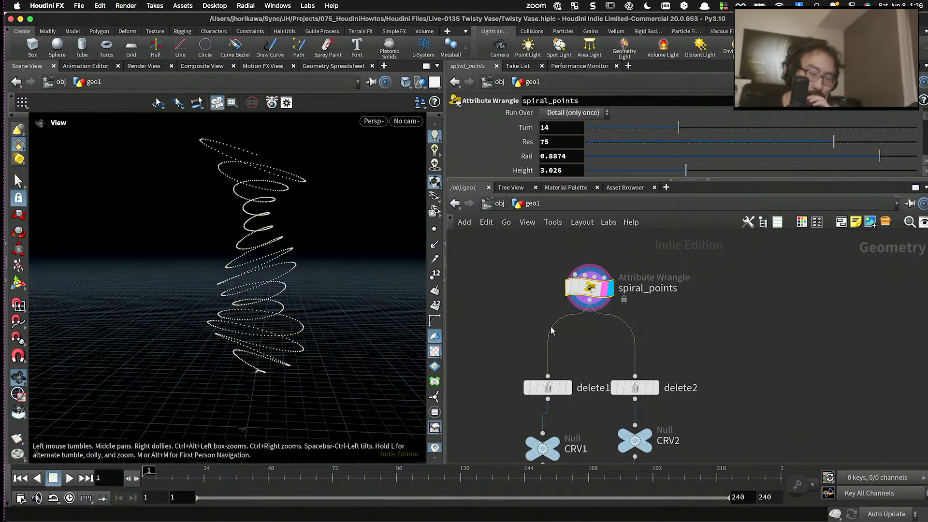
# - Display the matchsize1 result and the normal1 result to compare the clipped and unclipped vase
pyautogui.scroll(-5, 551, 330)
pyautogui.scroll(5, 542, 401)
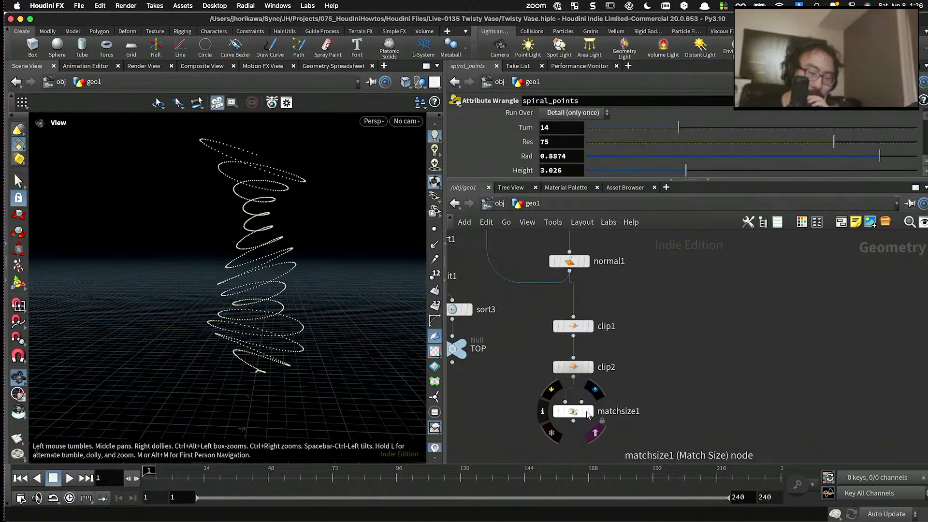
pyautogui.click(588, 411)
pyautogui.scroll(-5, 588, 426)
pyautogui.scroll(5, 575, 377)
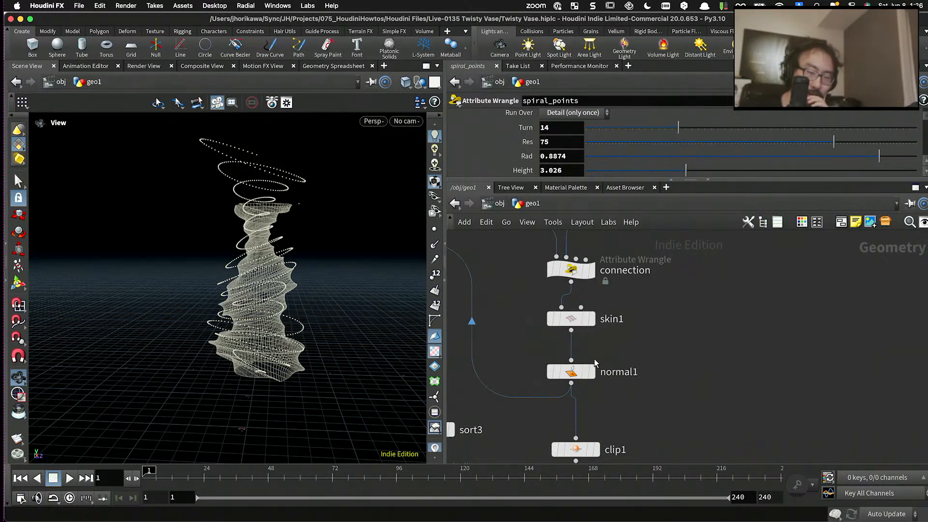
pyautogui.click(593, 372)
pyautogui.moveTo(353, 306); pyautogui.dragTo(300, 302)
# - Display the spiral_points output again and enlarge the parameter area to review its settings and Rad Ramp
pyautogui.scroll(-5, 553, 322)
pyautogui.moveTo(594, 268); pyautogui.dragTo(582, 355, button='middle')
pyautogui.scroll(5, 546, 292)
pyautogui.click(563, 286)
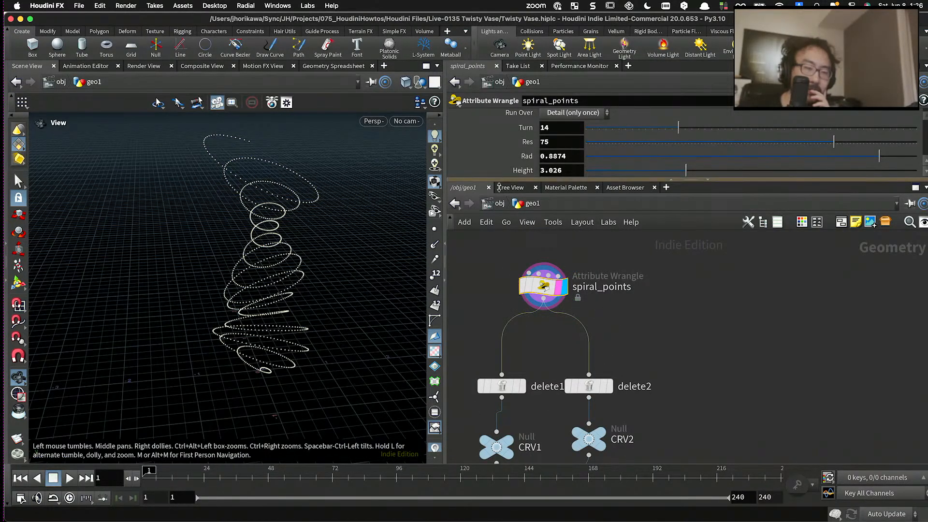
pyautogui.moveTo(499, 187); pyautogui.dragTo(499, 353)
pyautogui.scroll(-2, 238, 252)
pyautogui.scroll(5, 241, 358)
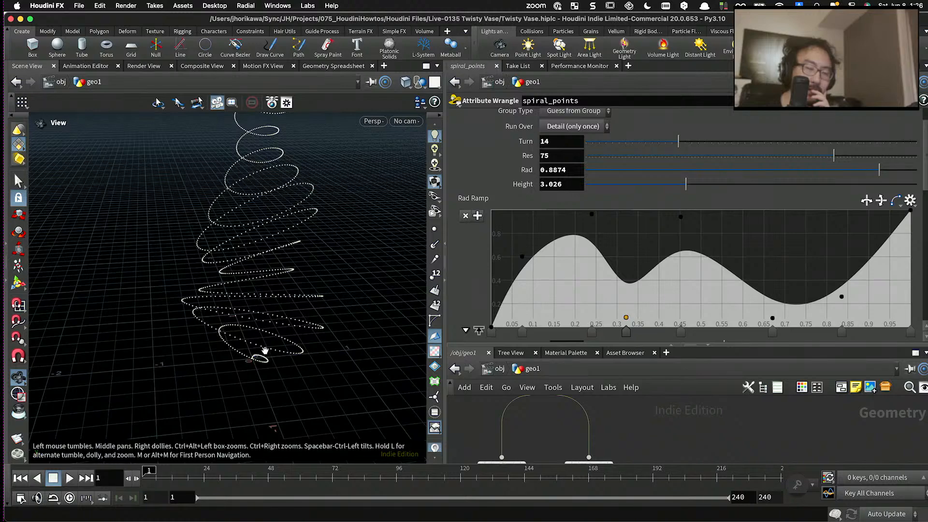
pyautogui.moveTo(264, 350); pyautogui.dragTo(278, 250)
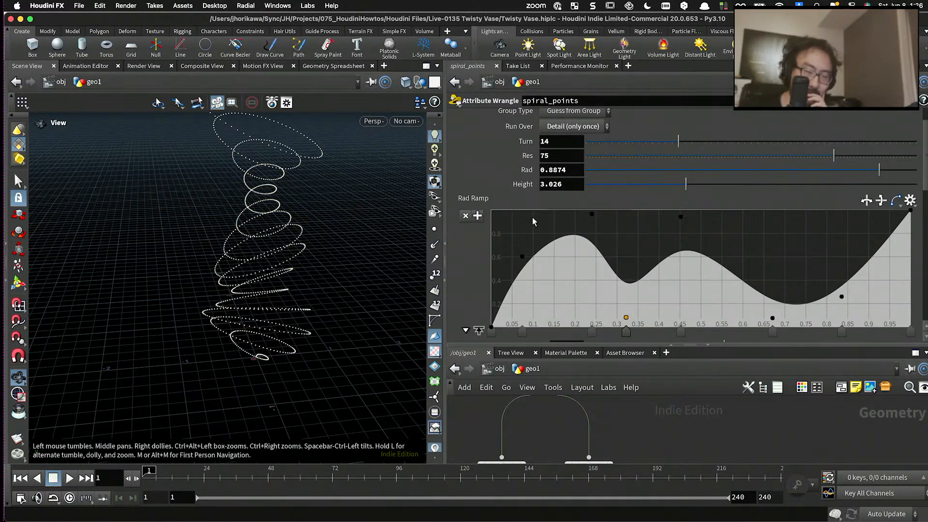
# - Review the turn loop in the spiral_points VEX code, focusing on the turn variable in its condition
pyautogui.scroll(1, 533, 222)
pyautogui.scroll(-10, 531, 220)
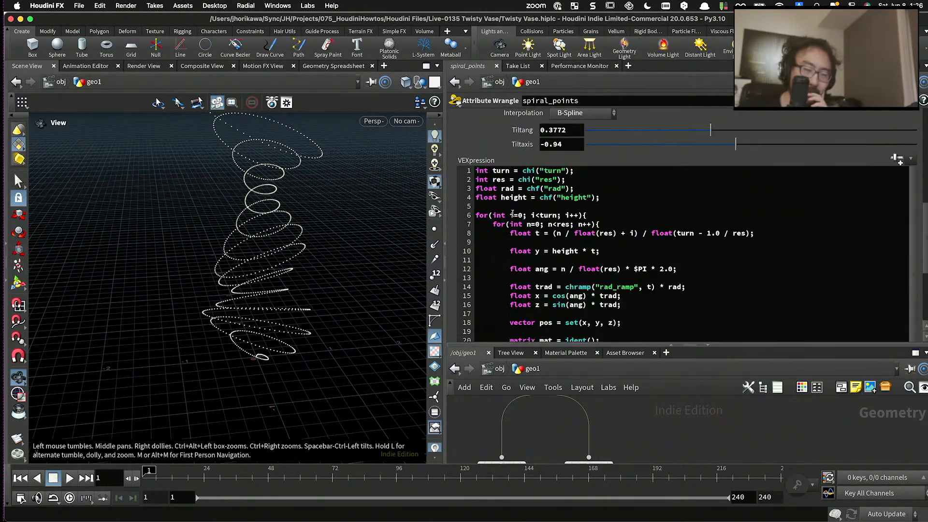
pyautogui.scroll(-2, 539, 197)
pyautogui.moveTo(587, 154); pyautogui.dragTo(454, 161)
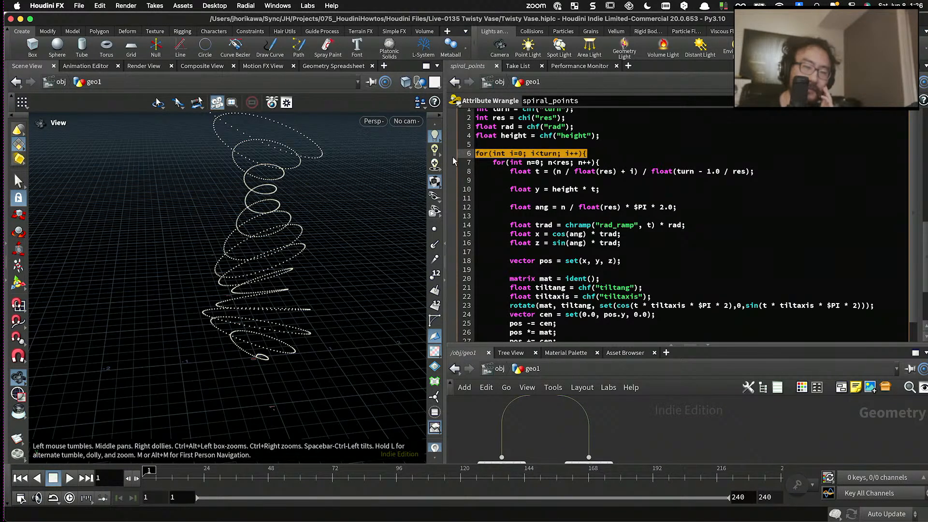
pyautogui.click(516, 153)
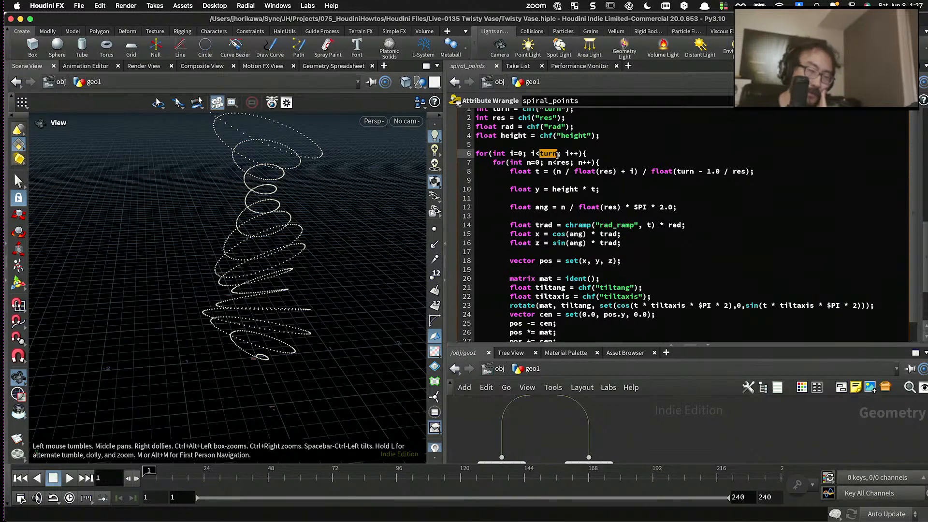
# - Examine the first points at the base of the spiral alongside the spiral_points code
pyautogui.moveTo(192, 342); pyautogui.dragTo(263, 369)
pyautogui.scroll(3, 292, 367)
pyautogui.scroll(4, 260, 371)
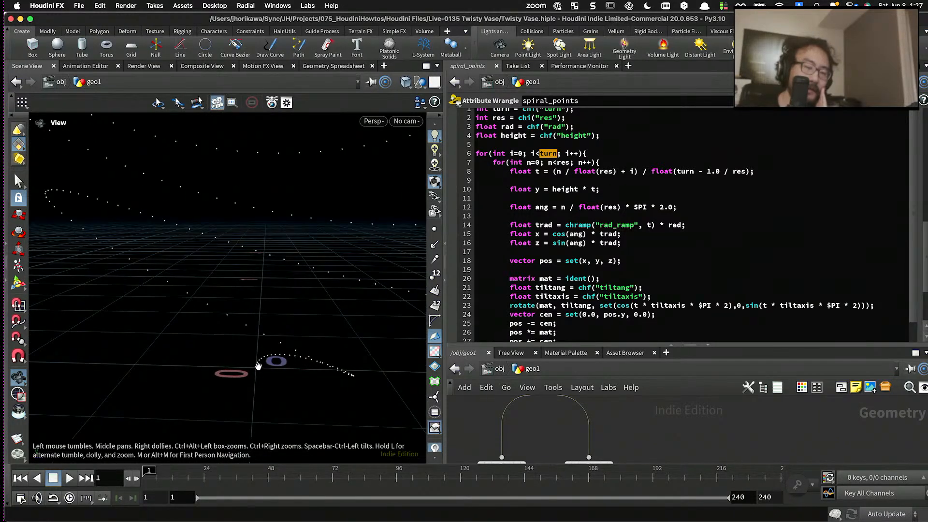
pyautogui.scroll(-6, 256, 368)
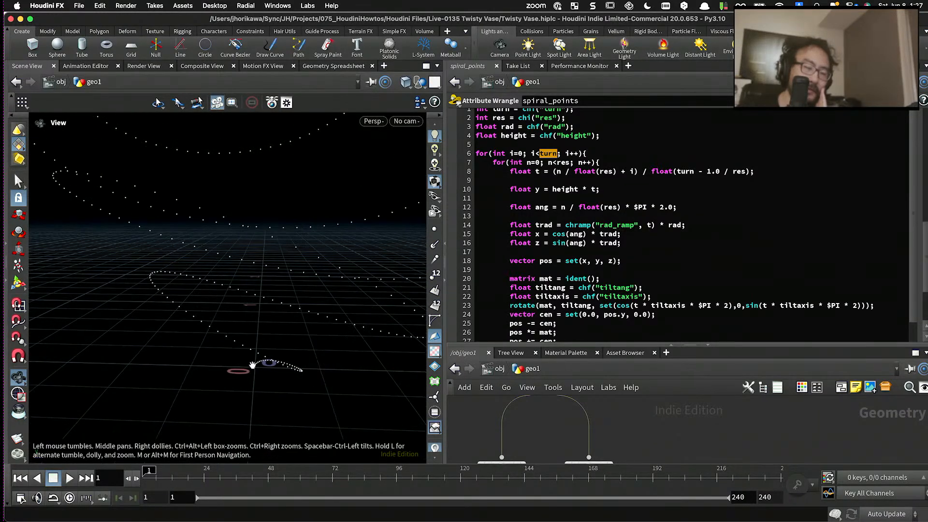
pyautogui.moveTo(265, 356); pyautogui.dragTo(254, 338)
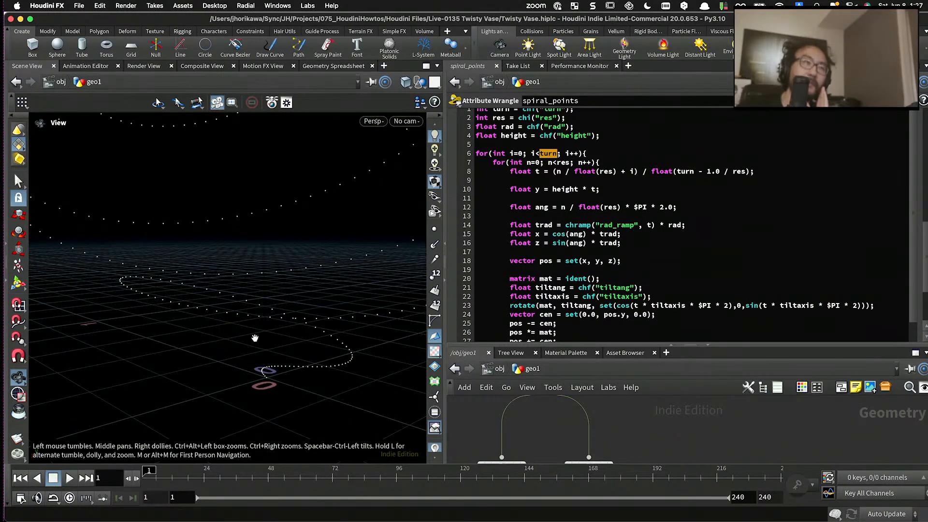
pyautogui.moveTo(284, 301); pyautogui.dragTo(354, 302)
pyautogui.scroll(-3, 509, 272)
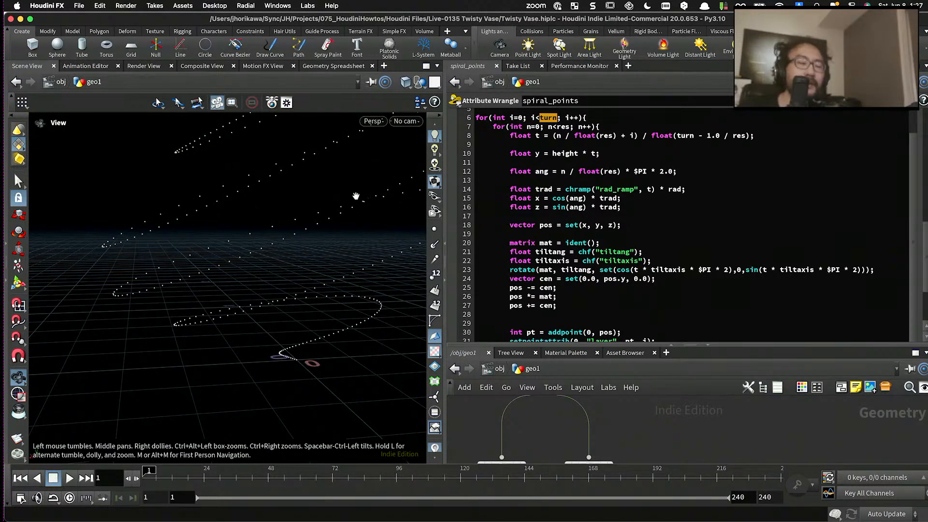
# - Display the matchsize1 result and inspect the clipped vase's checker pattern from below
pyautogui.moveTo(356, 195); pyautogui.dragTo(271, 216)
pyautogui.moveTo(567, 344); pyautogui.dragTo(568, 217)
pyautogui.scroll(-10, 589, 335)
pyautogui.scroll(10, 596, 415)
pyautogui.click(557, 402)
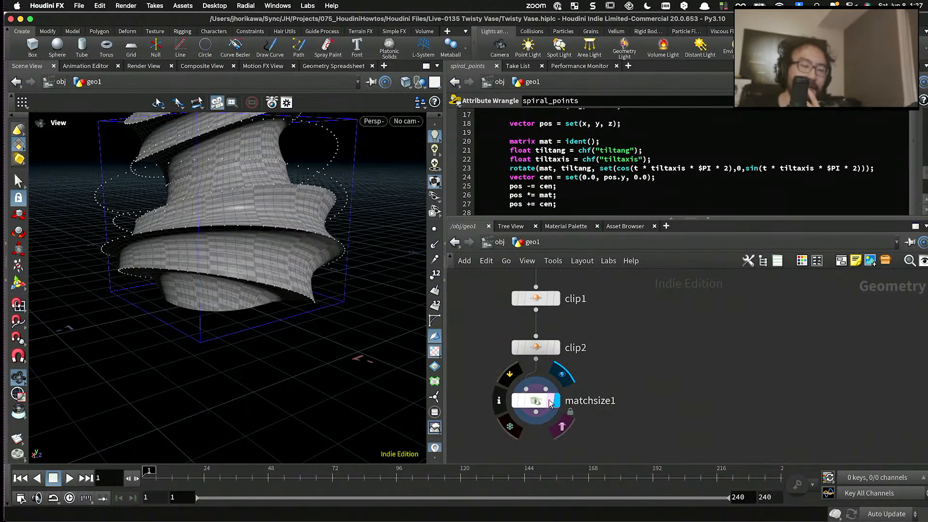
pyautogui.moveTo(267, 308); pyautogui.dragTo(261, 251)
pyautogui.scroll(5, 257, 278)
pyautogui.scroll(-4, 575, 333)
pyautogui.moveTo(556, 309); pyautogui.dragTo(554, 353, button='middle')
pyautogui.scroll(2, 555, 353)
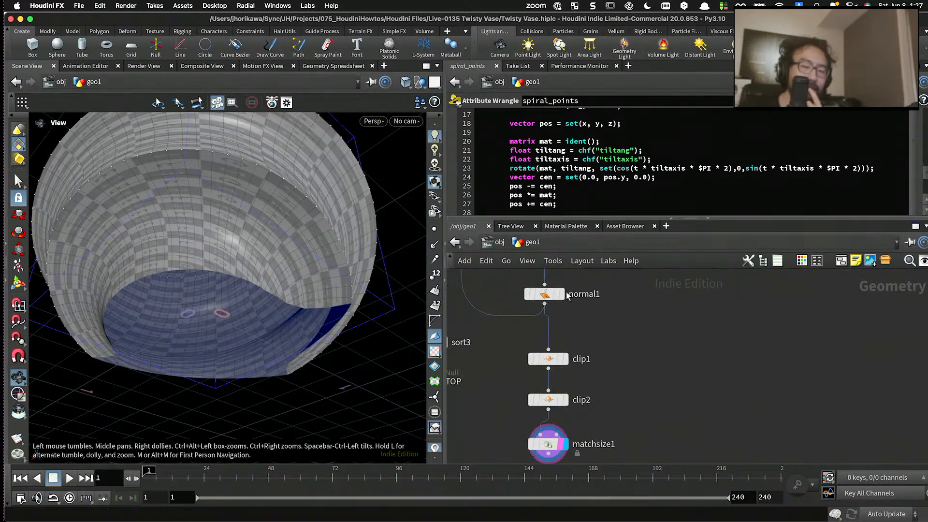
# - Display the normal1 result and inspect the unclipped vase's base and checker pattern from below and from the side
pyautogui.click(560, 294)
pyautogui.click(545, 294)
pyautogui.moveTo(308, 276); pyautogui.dragTo(278, 286)
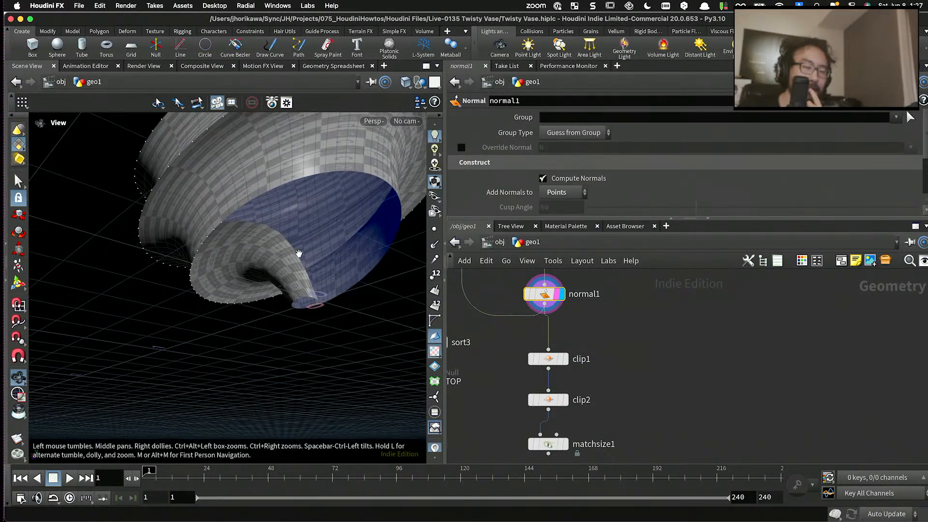
pyautogui.moveTo(299, 254); pyautogui.dragTo(329, 283)
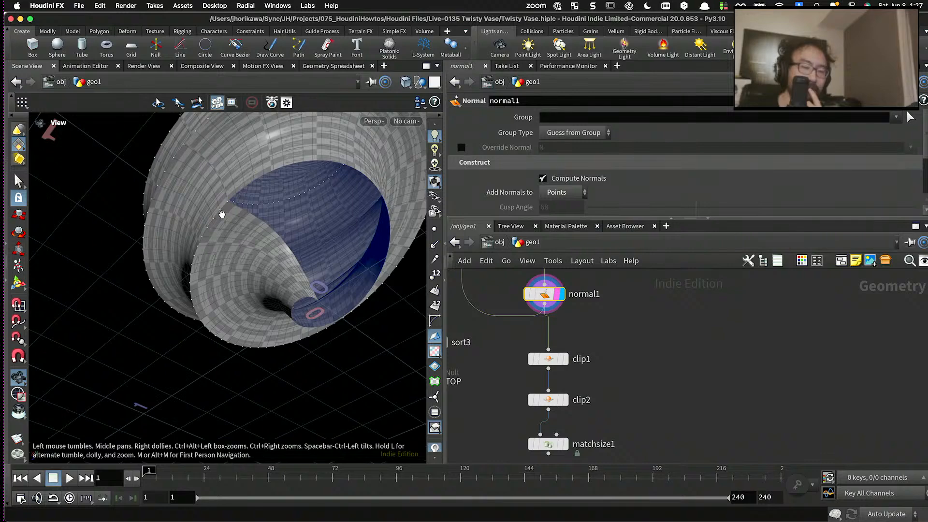
pyautogui.moveTo(308, 287); pyautogui.dragTo(311, 240)
pyautogui.scroll(5, 236, 367)
pyautogui.scroll(2, 234, 333)
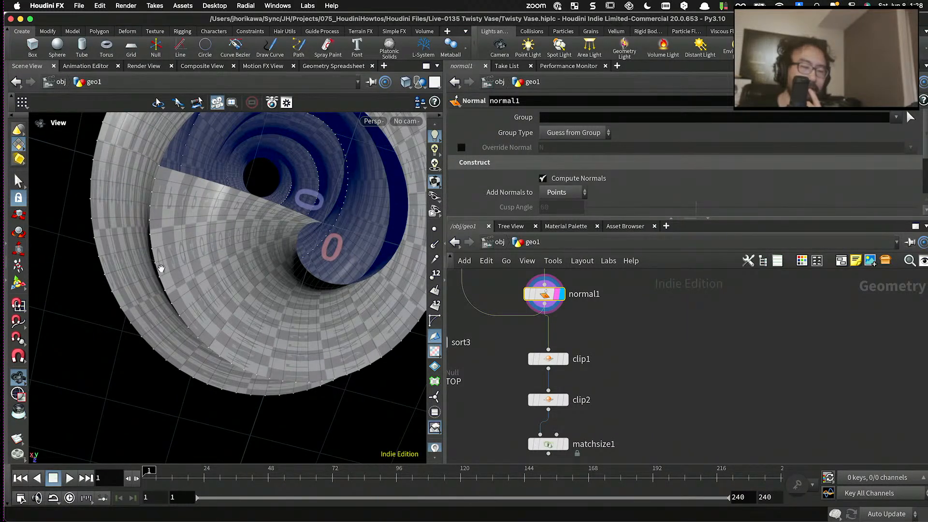
pyautogui.moveTo(257, 328); pyautogui.dragTo(302, 335)
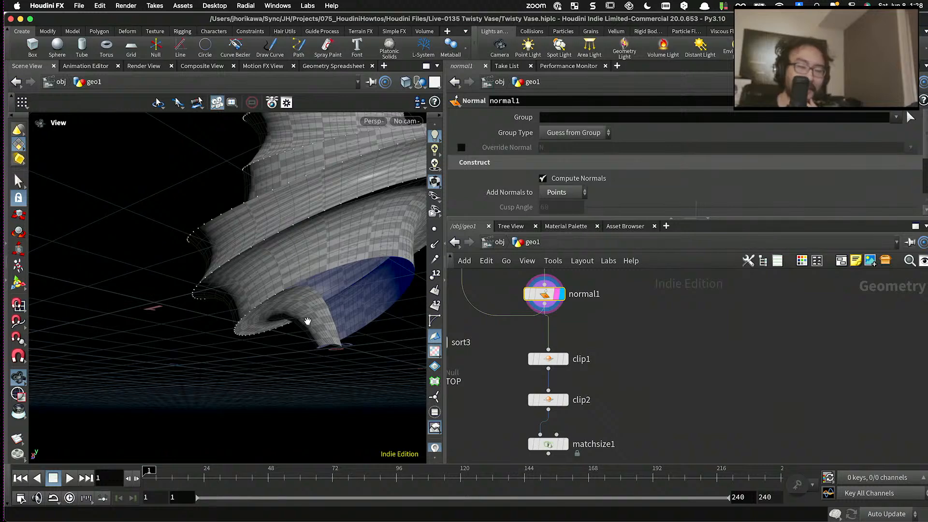
pyautogui.scroll(5, 309, 321)
pyautogui.moveTo(309, 318); pyautogui.dragTo(225, 306)
pyautogui.scroll(-3, 561, 328)
pyautogui.scroll(5, 571, 334)
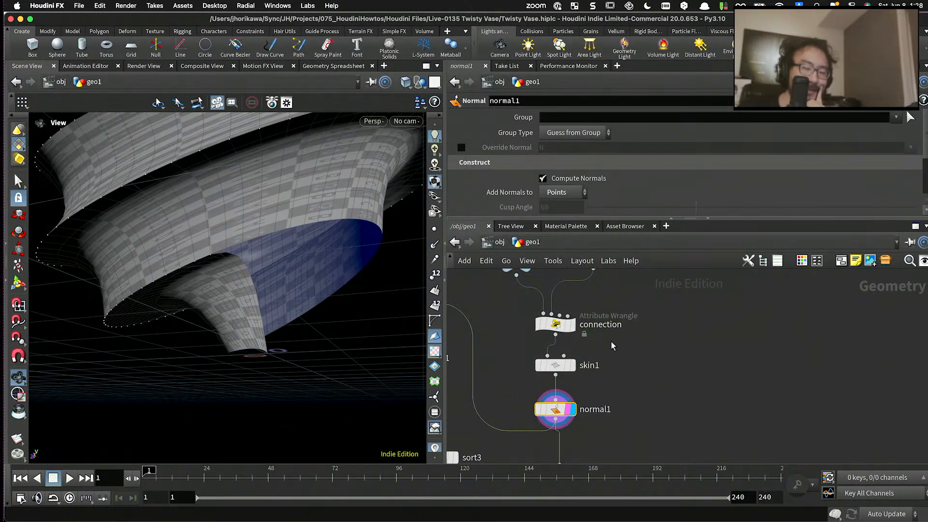
# - Open the spiral_points wrangle's VEX code in a separate editor window and go to the end of the code
pyautogui.scroll(-4, 609, 341)
pyautogui.moveTo(604, 339); pyautogui.dragTo(597, 390, button='middle')
pyautogui.click(566, 393)
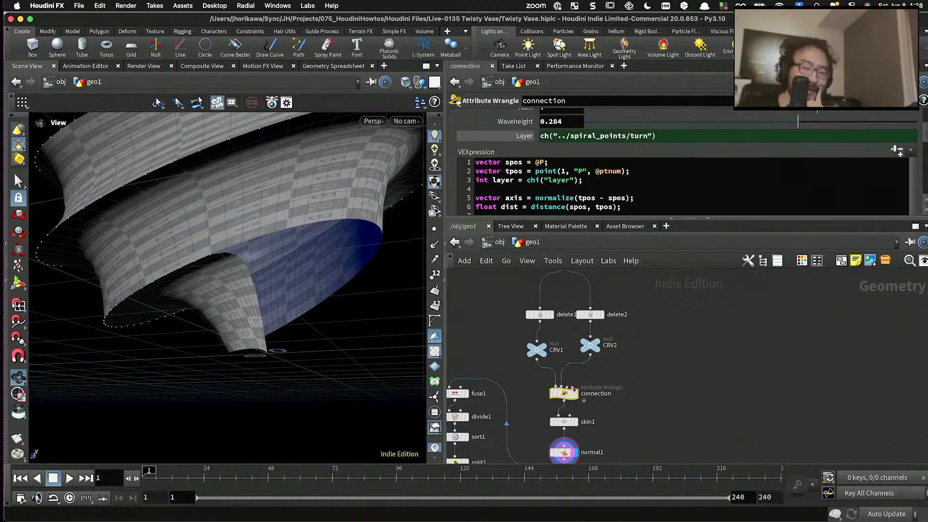
pyautogui.scroll(4, 630, 351)
pyautogui.moveTo(629, 351); pyautogui.dragTo(628, 437, button='middle')
pyautogui.scroll(-5, 628, 437)
pyautogui.click(601, 357)
pyautogui.scroll(2, 601, 357)
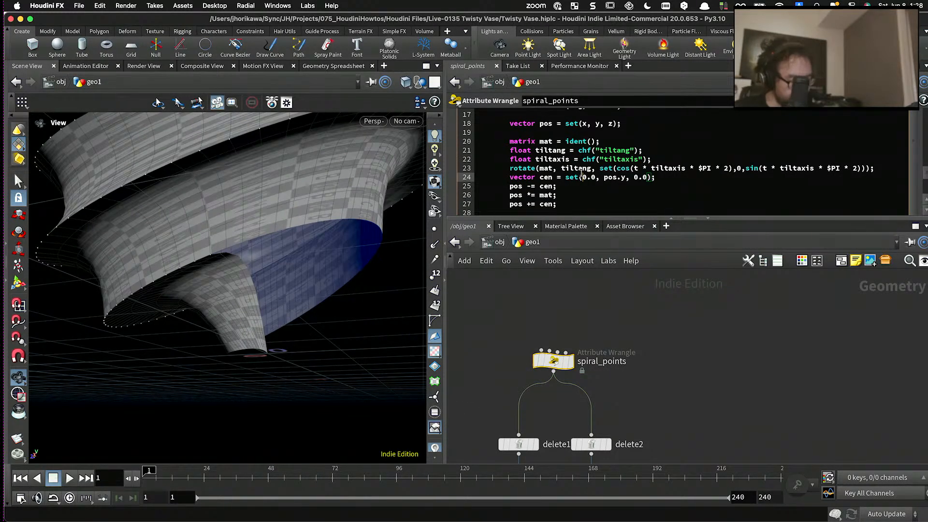
pyautogui.hotkey('alt', 'e')
pyautogui.moveTo(567, 30); pyautogui.dragTo(581, 26)
pyautogui.scroll(-3, 594, 199)
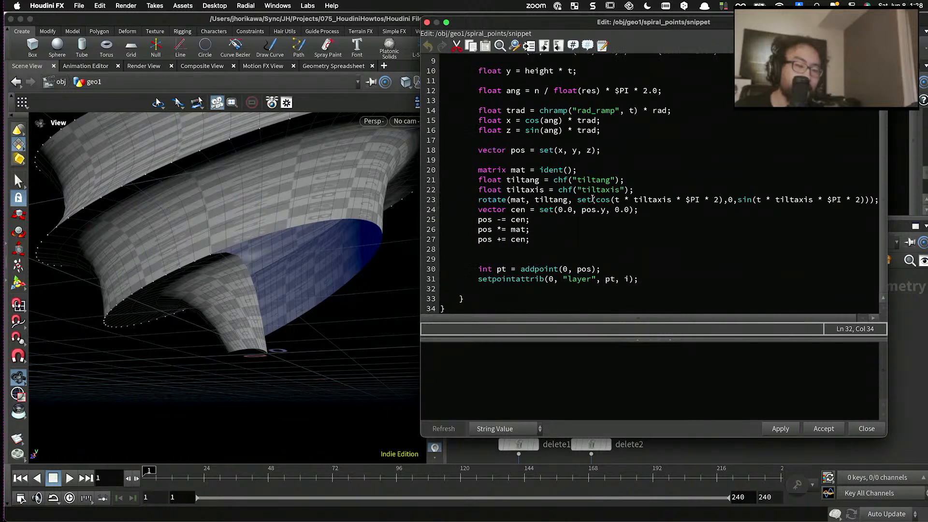
# - Insert two blank lines after "pos += cen;" in the spiral_points code, making room ahead of the addpoint line
pyautogui.click(647, 281)
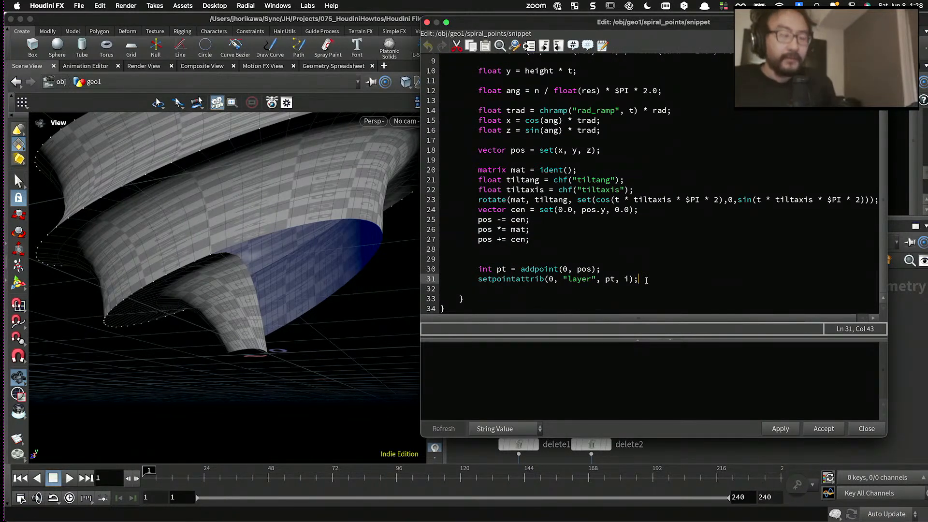
pyautogui.click(567, 239)
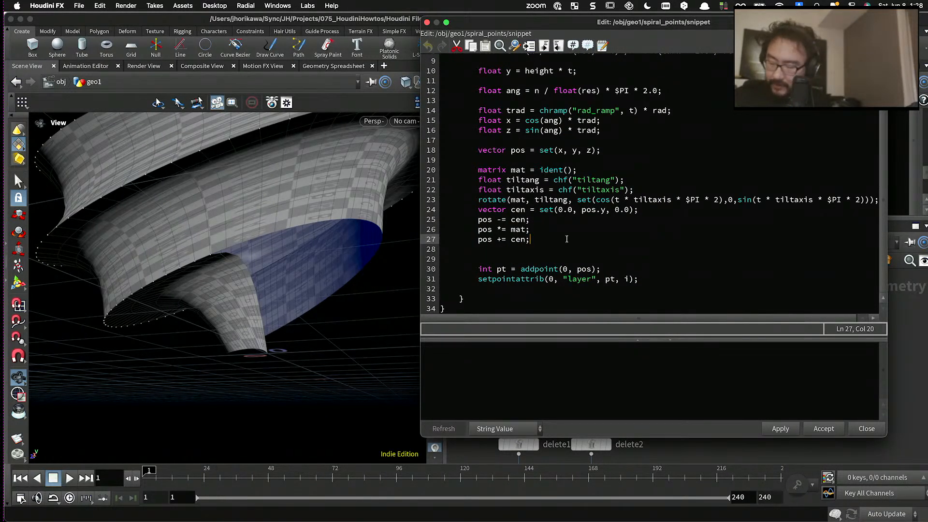
pyautogui.press('Return')
pyautogui.press('Return')
pyautogui.scroll(-1, 551, 234)
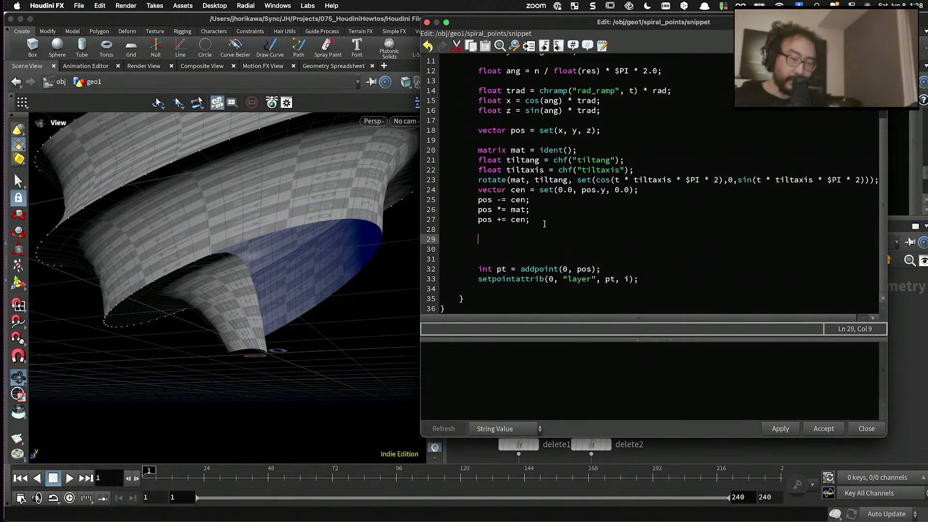
pyautogui.moveTo(600, 269); pyautogui.dragTo(478, 269)
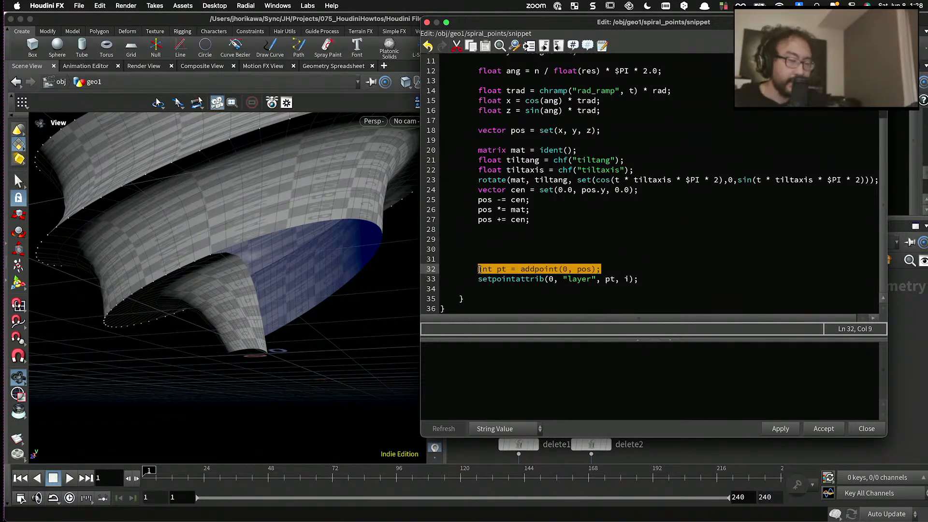
pyautogui.click(493, 239)
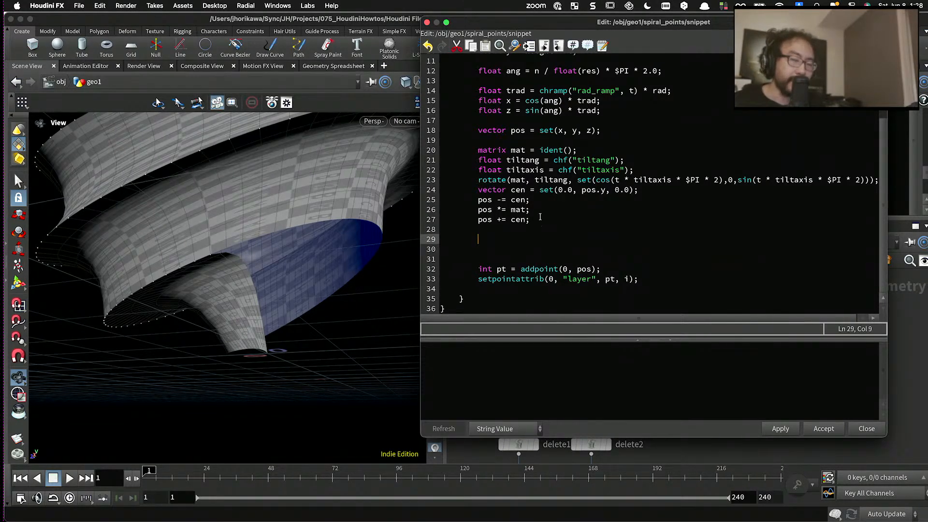
pyautogui.moveTo(540, 217); pyautogui.dragTo(478, 200)
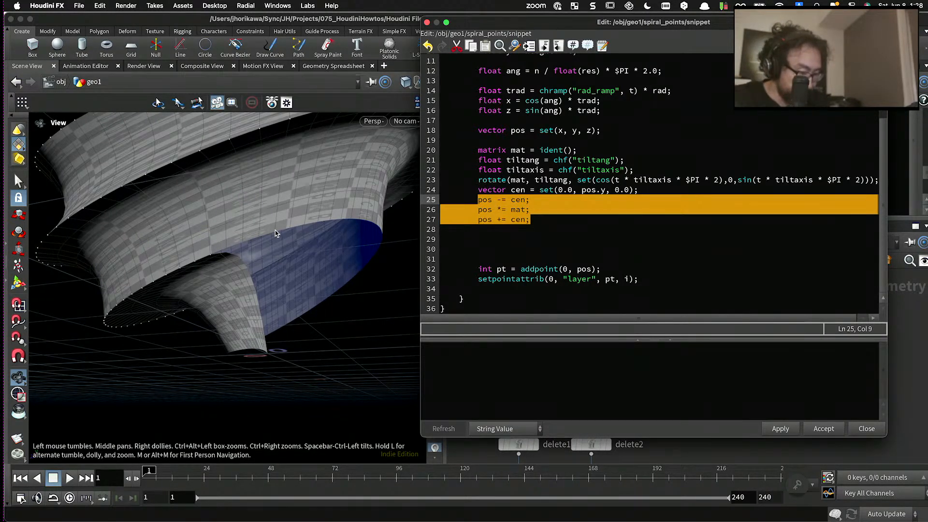
pyautogui.click(527, 241)
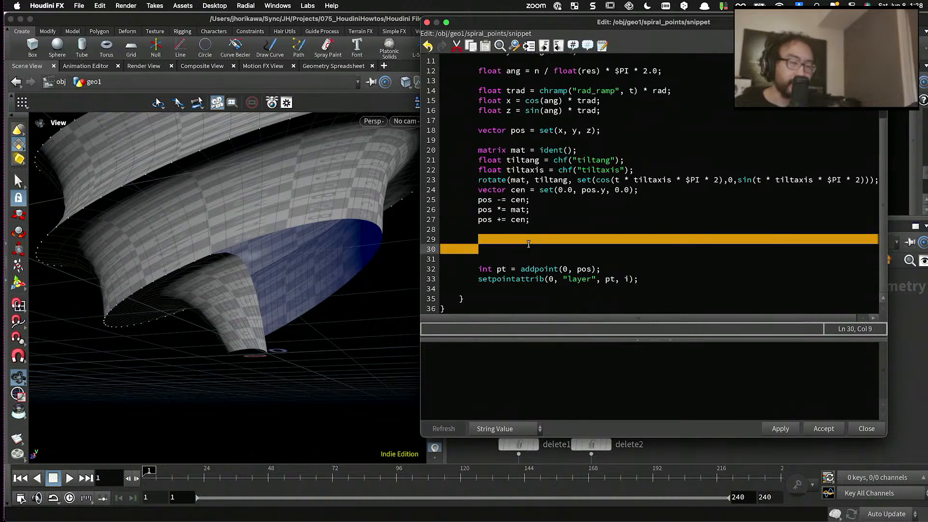
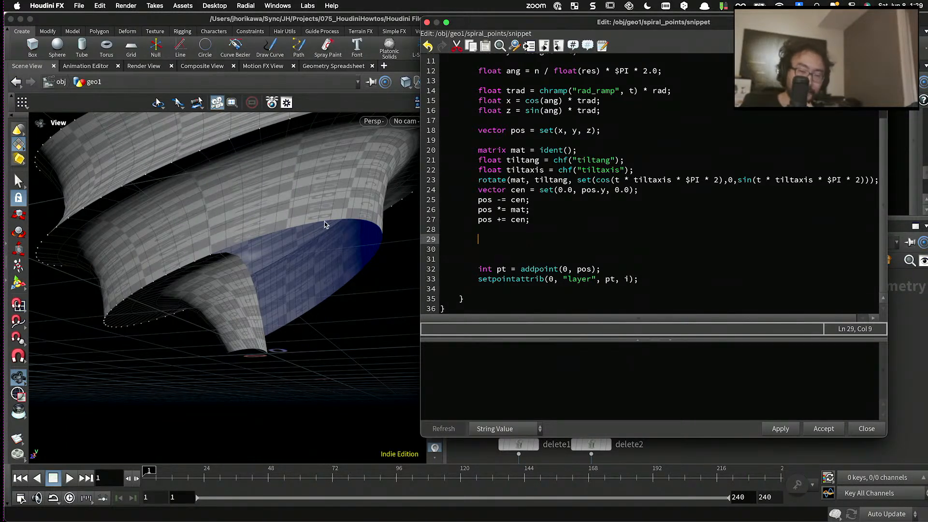
# - Review the spiral_points loop code and delete the surplus blank lines between "pos += cen;" and the addpoint line
pyautogui.scroll(3, 584, 224)
pyautogui.scroll(-2, 575, 224)
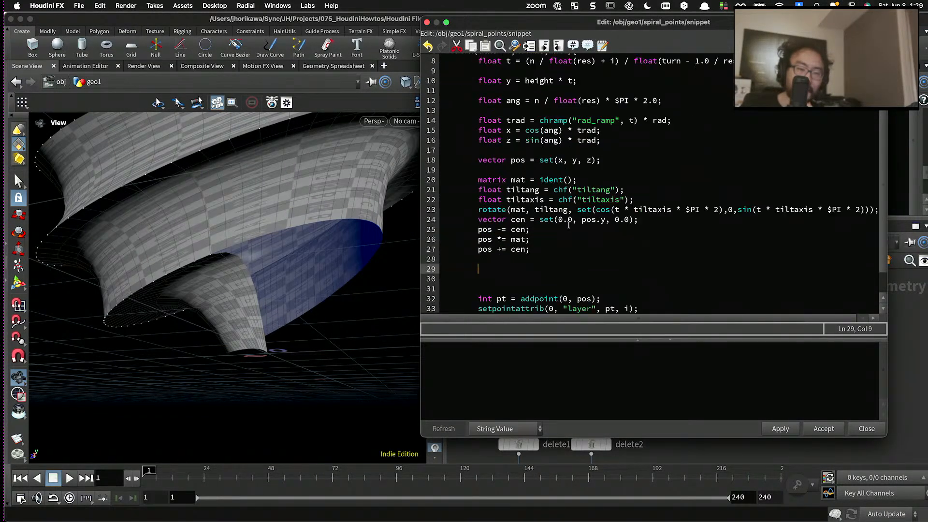
pyautogui.moveTo(550, 254); pyautogui.dragTo(496, 80)
pyautogui.scroll(2, 493, 77)
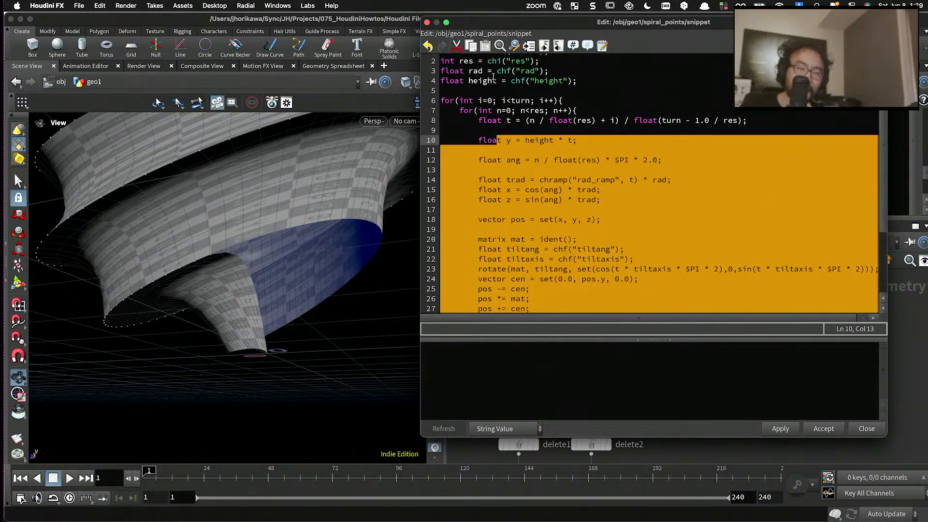
pyautogui.click(482, 121)
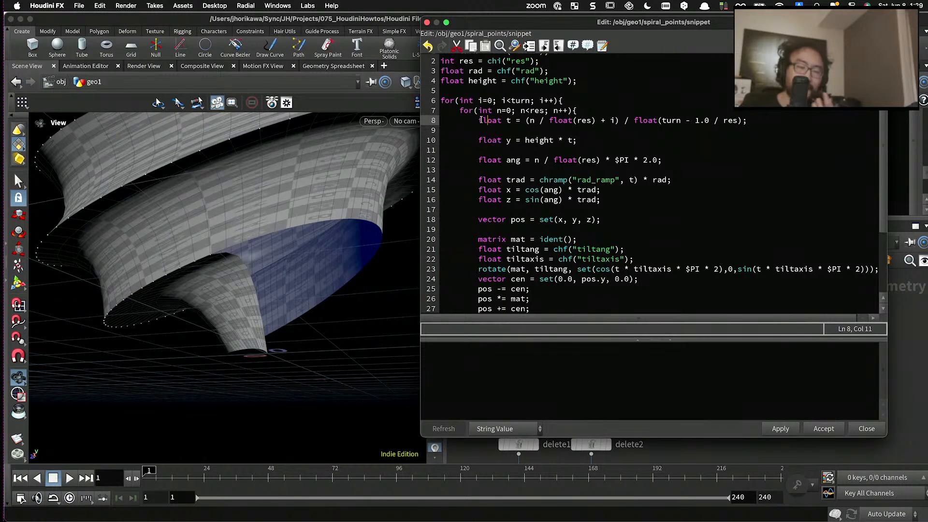
pyautogui.scroll(-3, 495, 197)
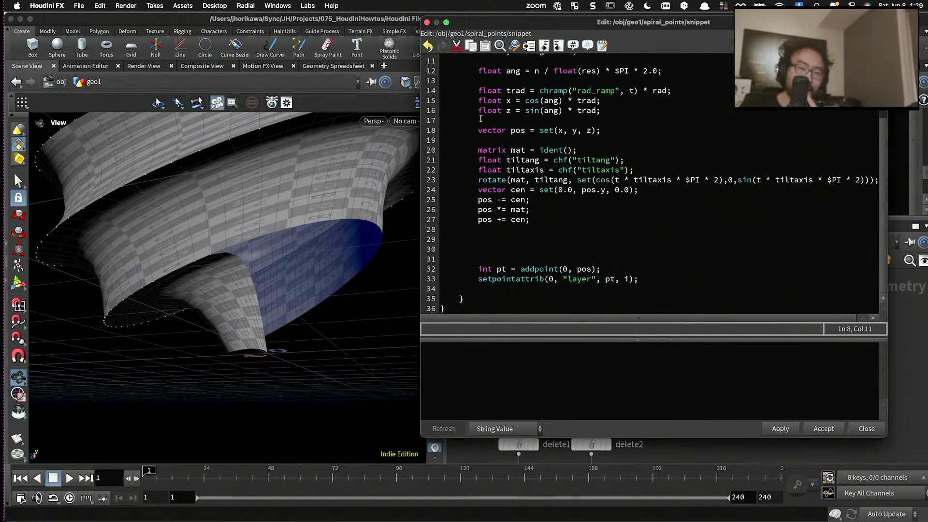
pyautogui.click(509, 246)
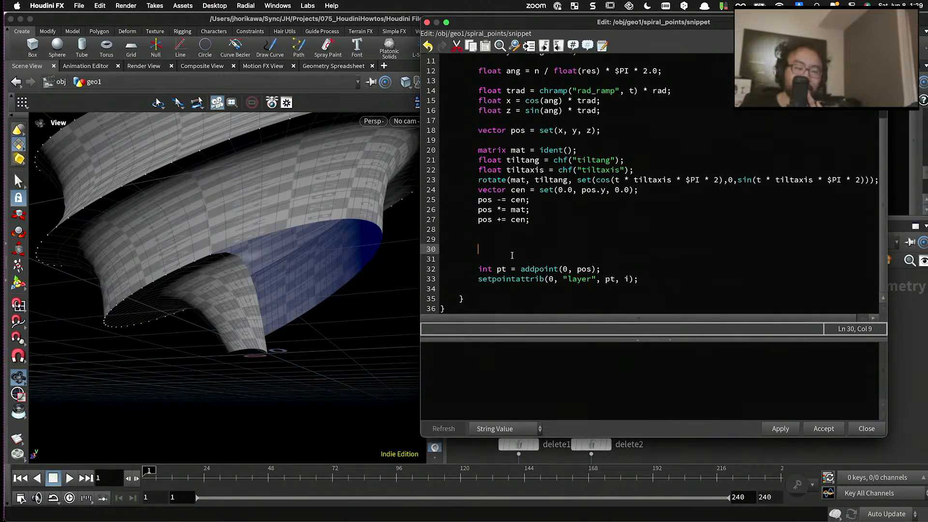
pyautogui.moveTo(512, 255); pyautogui.dragTo(507, 244)
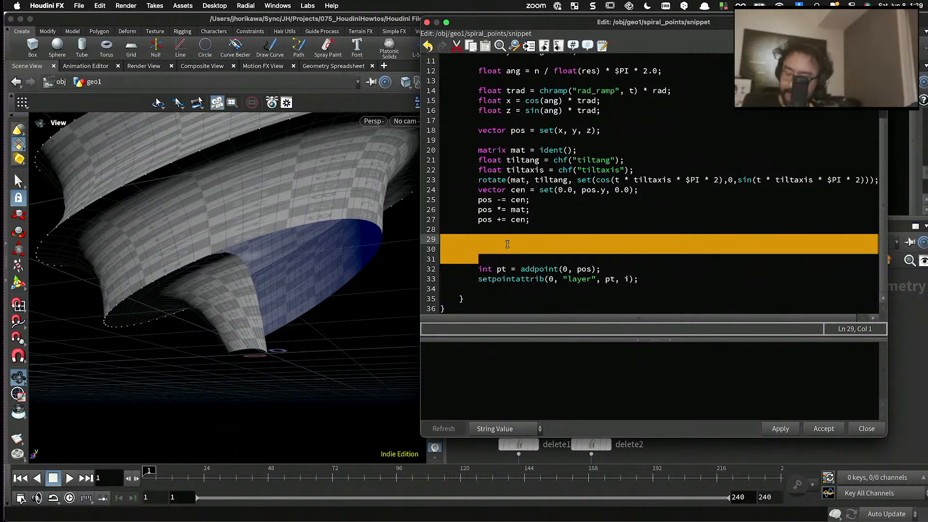
pyautogui.press('BackSpace')
pyautogui.press('BackSpace')
# - Declare an empty vector array with "vector positions[] = array();" at the start of the outer turn loop
pyautogui.scroll(5, 508, 236)
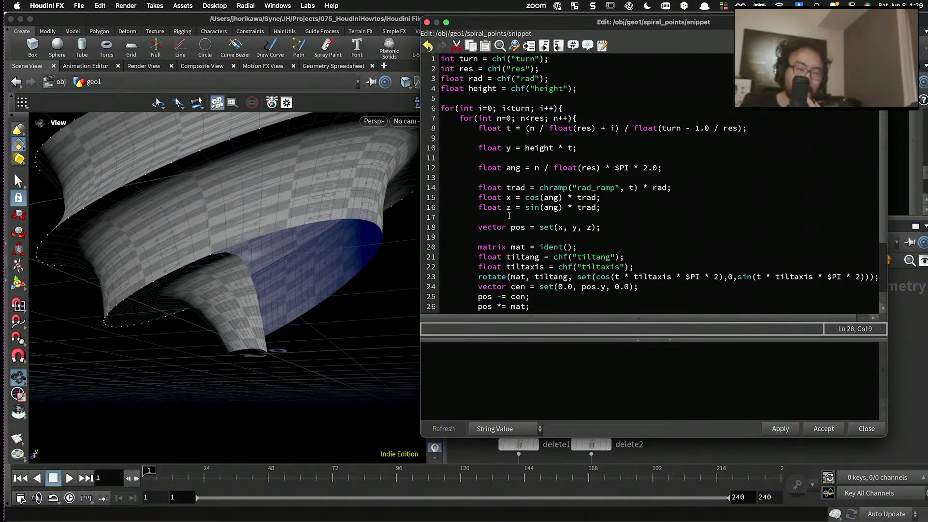
pyautogui.click(580, 108)
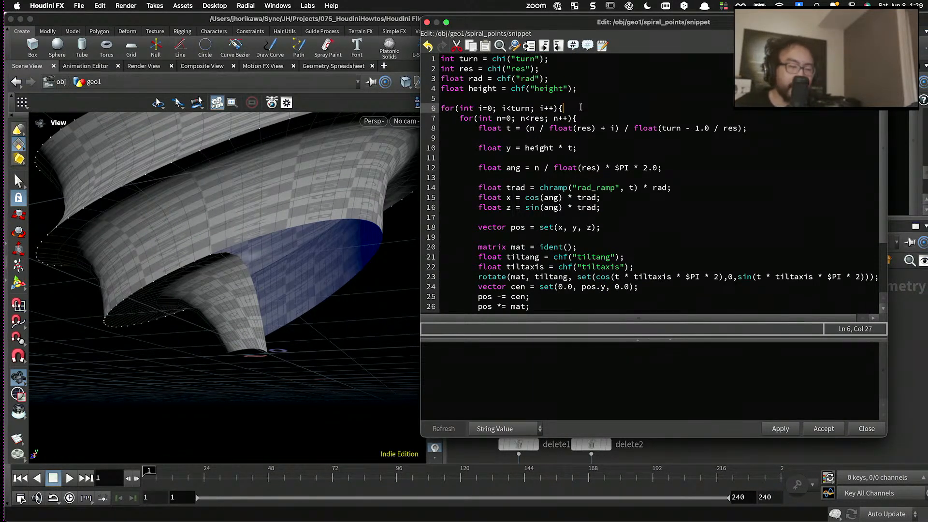
pyautogui.press('Return')
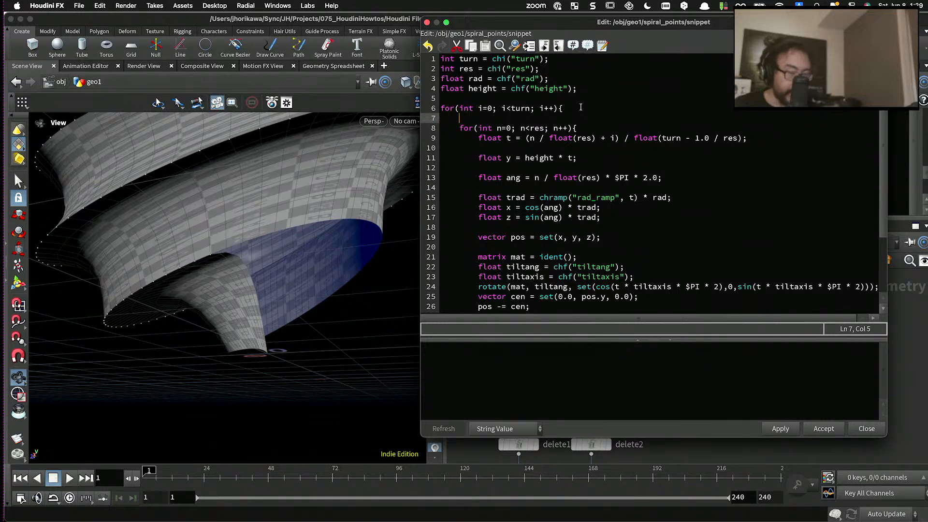
pyautogui.write('vector ')
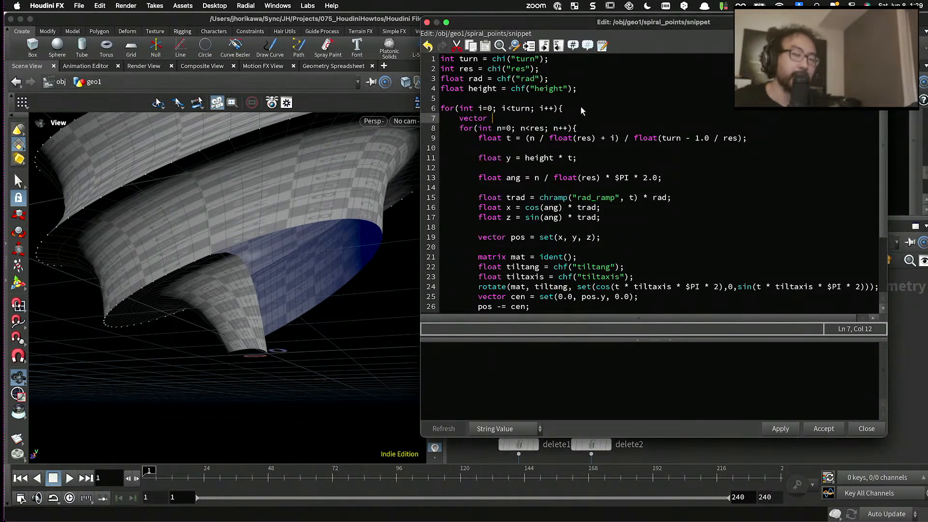
pyautogui.write('pos')
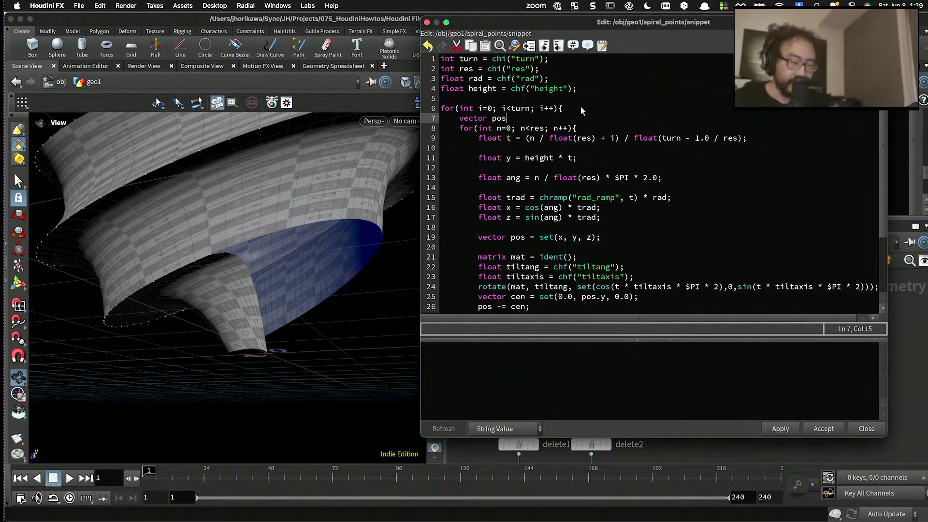
pyautogui.write('itio')
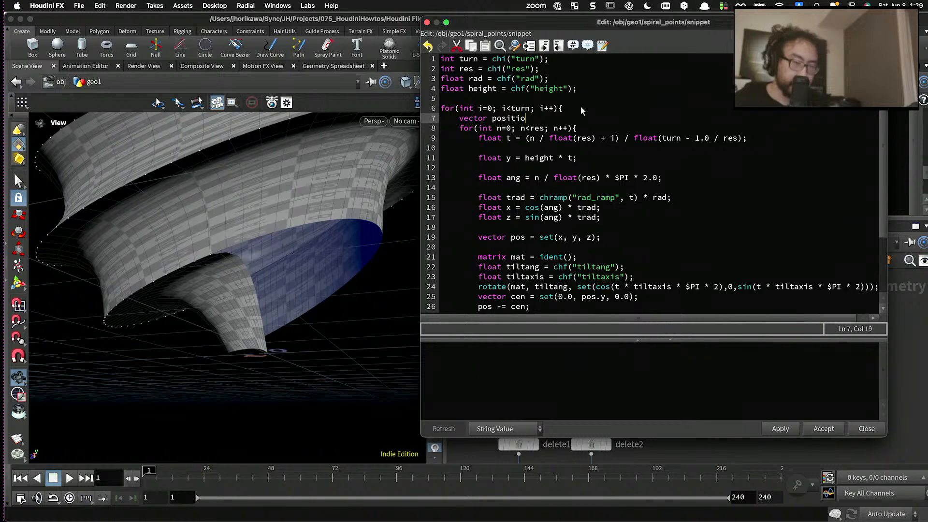
pyautogui.write('ns[] = a')
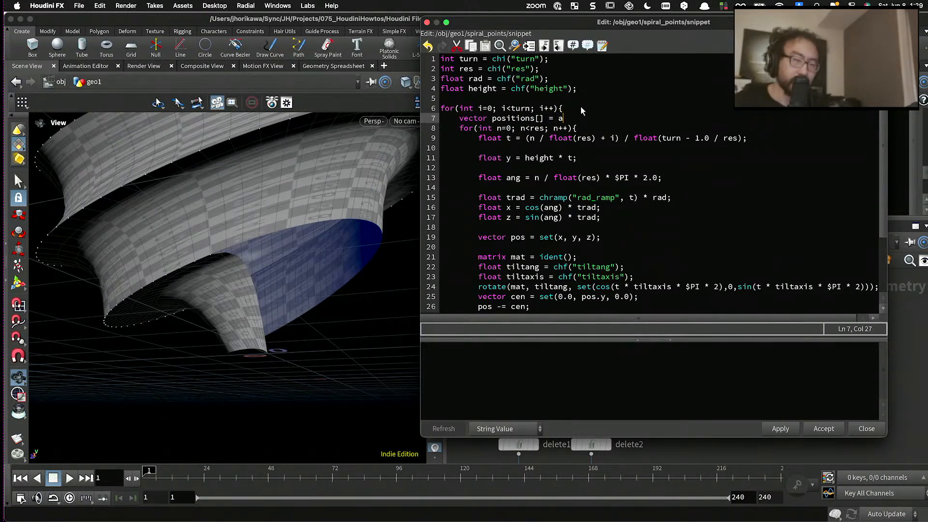
pyautogui.write('rary();')
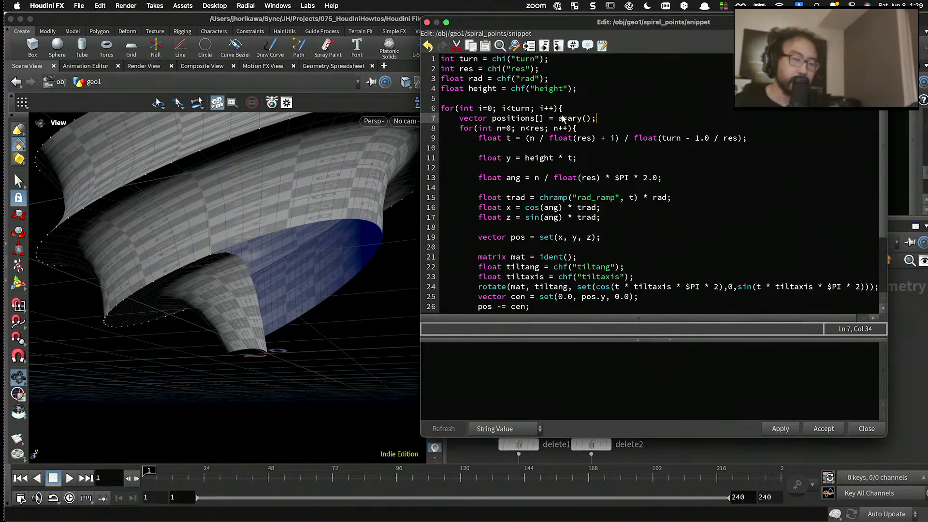
pyautogui.doubleClick(562, 117)
pyautogui.write('arra')
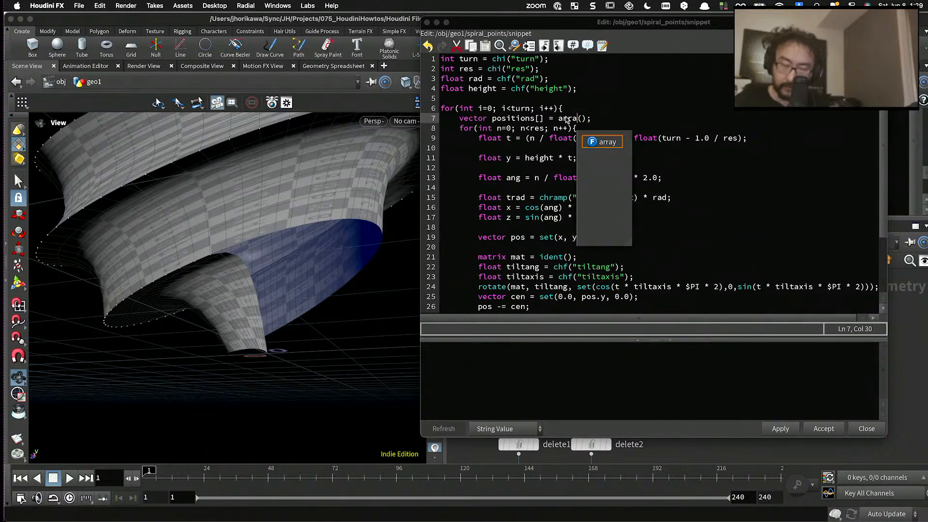
pyautogui.write('y')
# - Add "append(positions, pos);" below "pos += cen;" in the inner loop, set off by a blank line
pyautogui.scroll(-3, 550, 249)
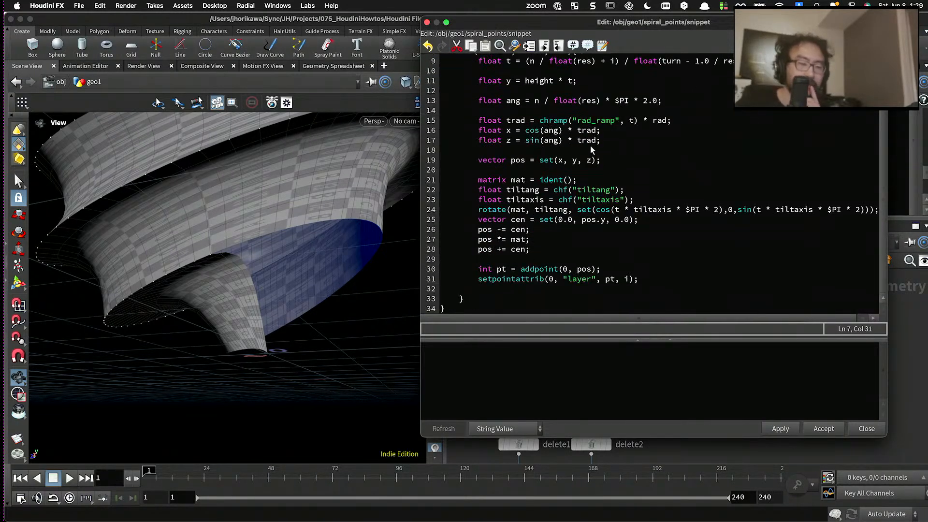
pyautogui.click(549, 250)
pyautogui.press('Return')
pyautogui.press('Return')
pyautogui.write('ad')
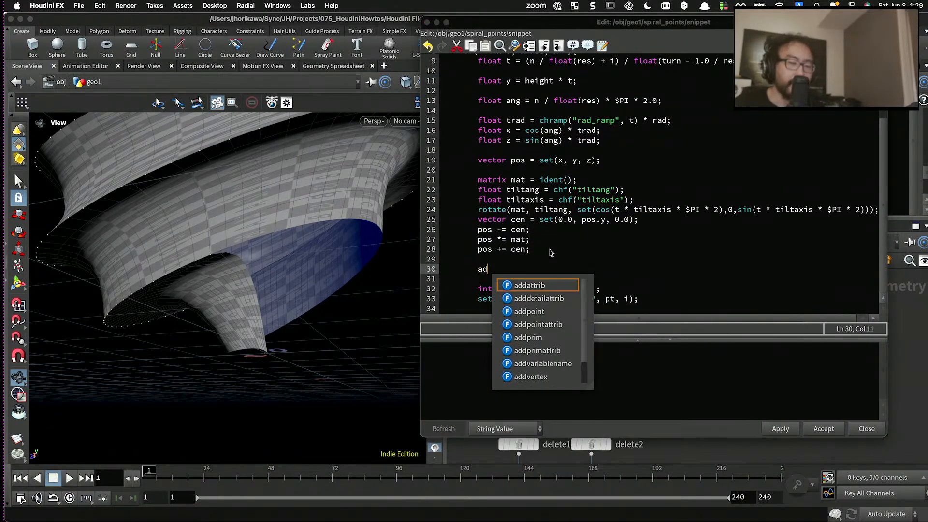
pyautogui.press('BackSpace')
pyautogui.write('ppend(')
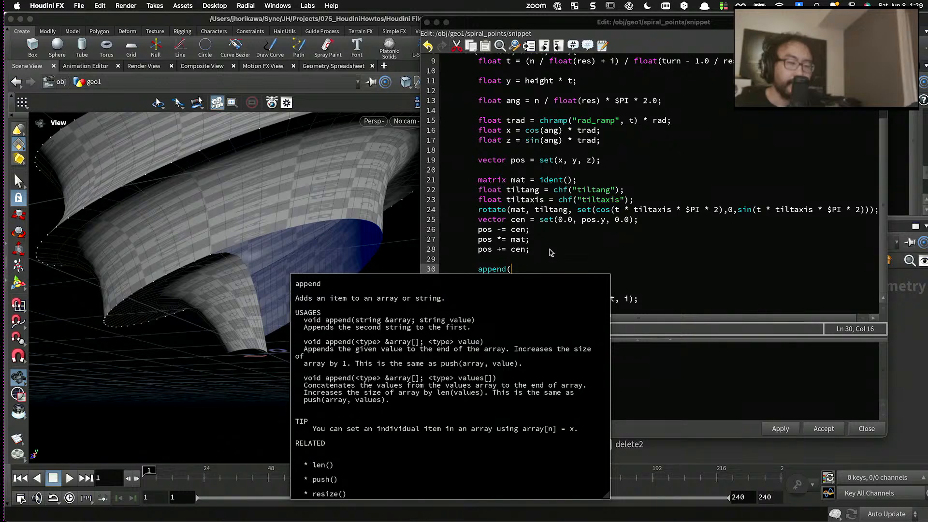
pyautogui.doubleClick(483, 250)
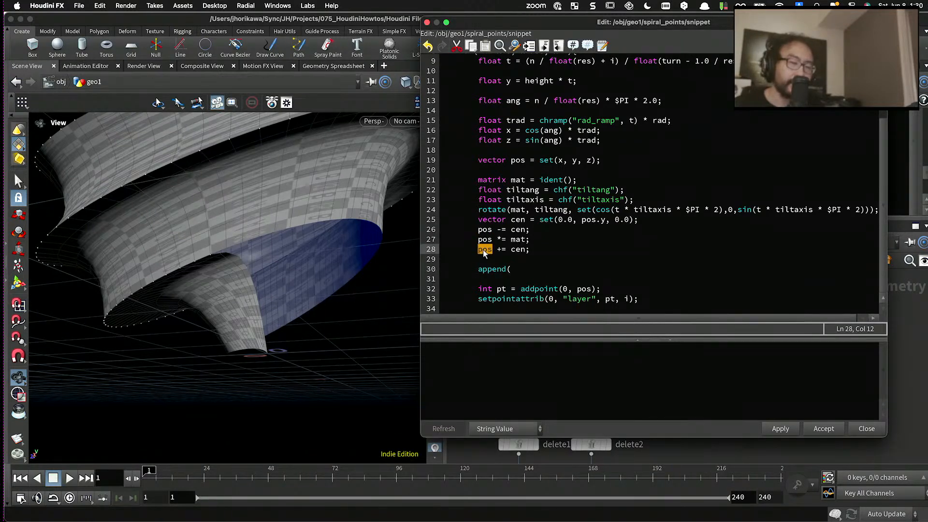
pyautogui.click(518, 266)
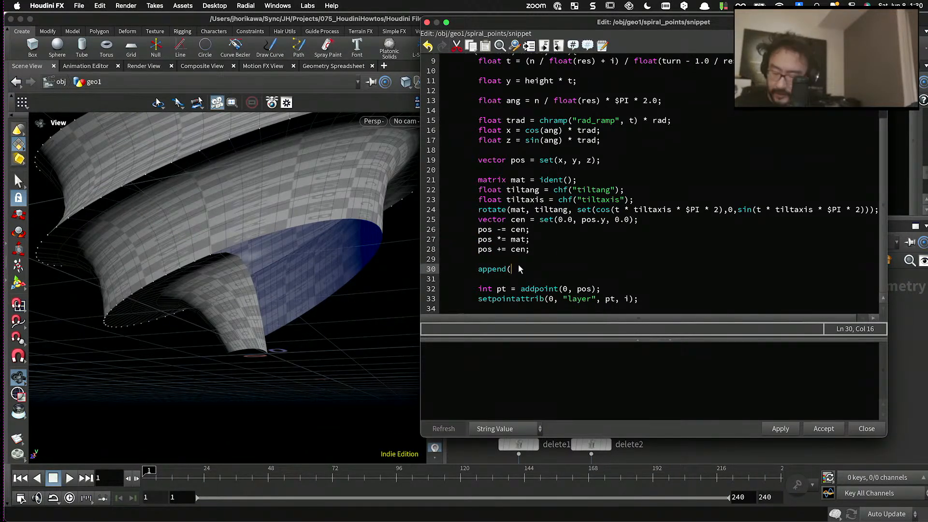
pyautogui.write('positions, pos')
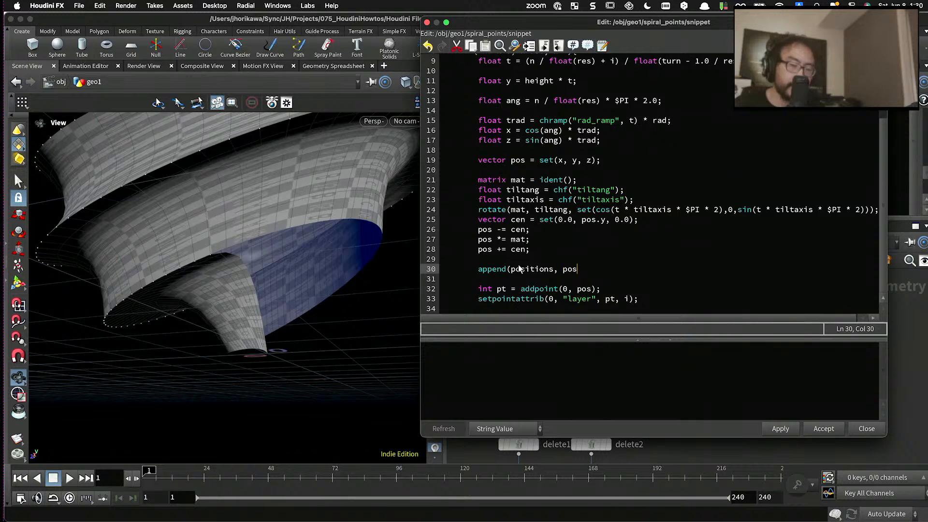
pyautogui.write(');')
# - Comment out the addpoint and setpointattrib lines, remove the blank line below them, and apply the code
pyautogui.scroll(-1, 527, 270)
pyautogui.click(477, 269)
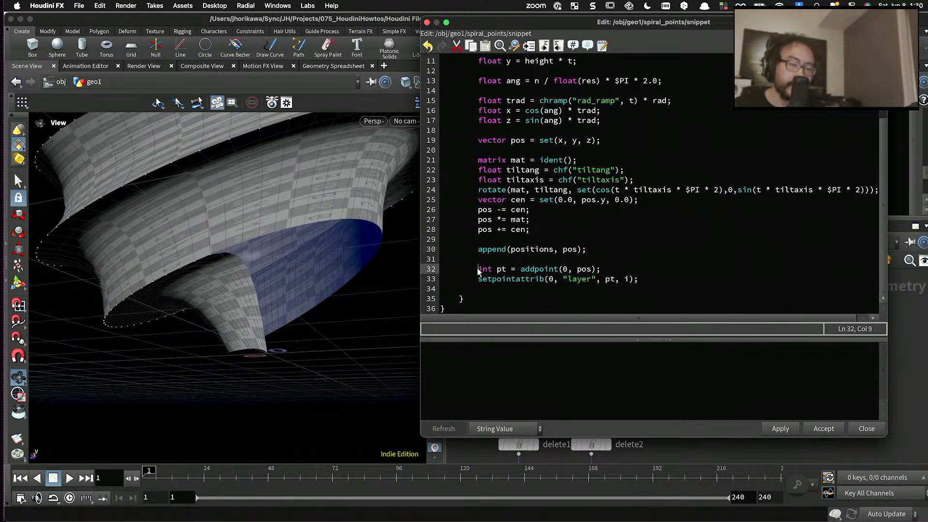
pyautogui.write('//')
pyautogui.click(477, 278)
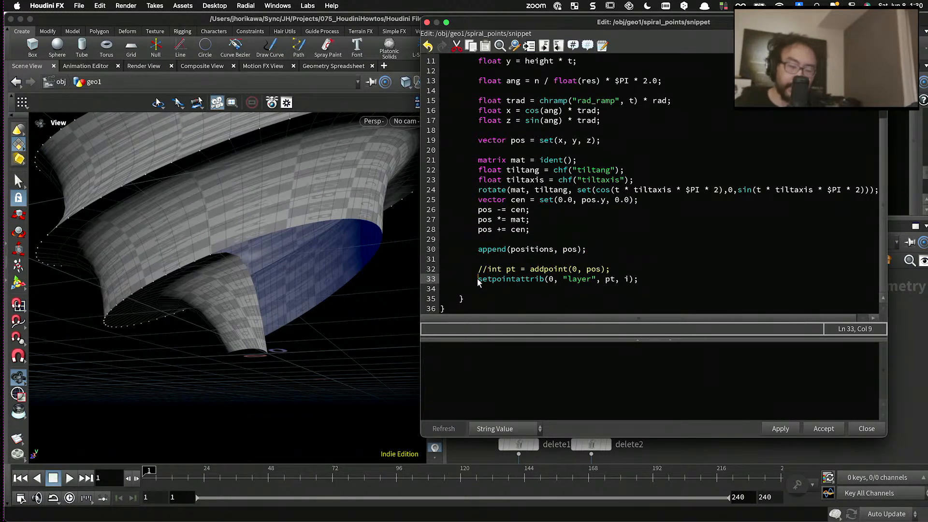
pyautogui.write('//')
pyautogui.click(480, 288)
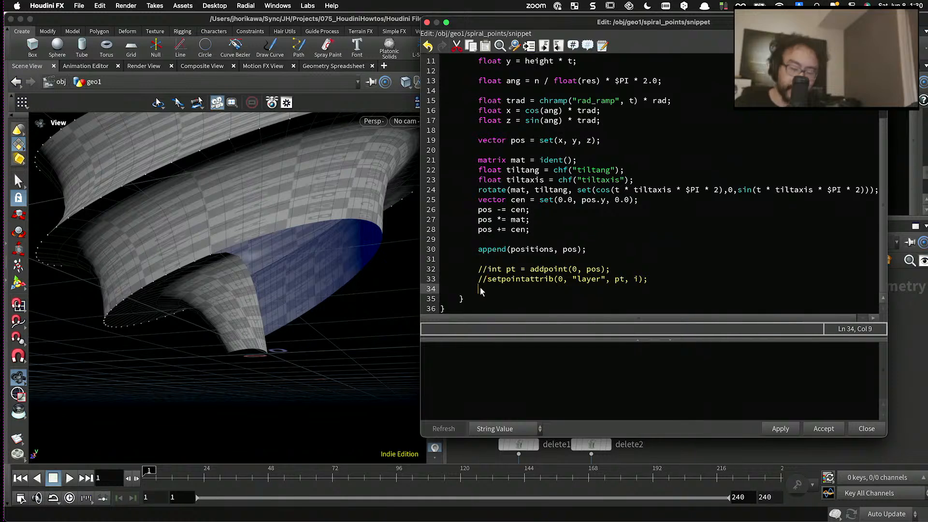
pyautogui.press('BackSpace')
pyautogui.press('BackSpace')
pyautogui.press('BackSpace')
pyautogui.press('BackSpace')
pyautogui.press('BackSpace')
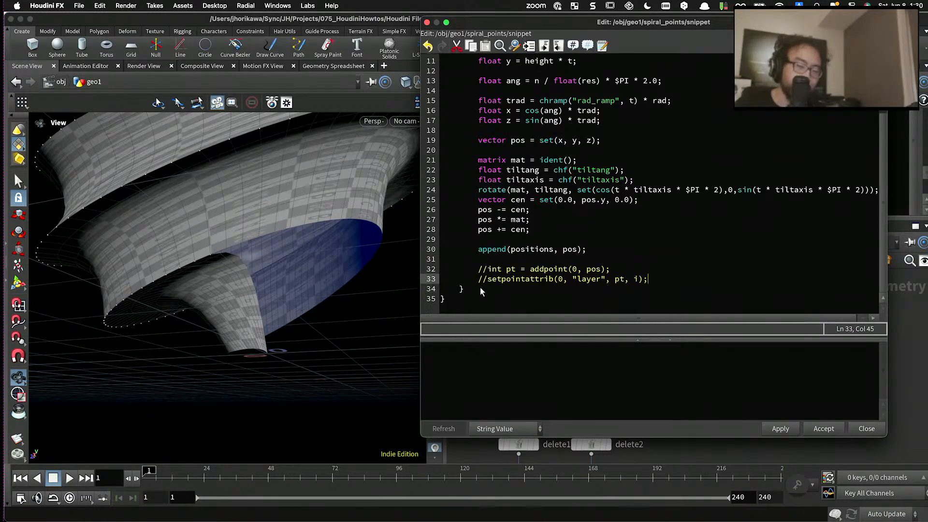
pyautogui.click(771, 429)
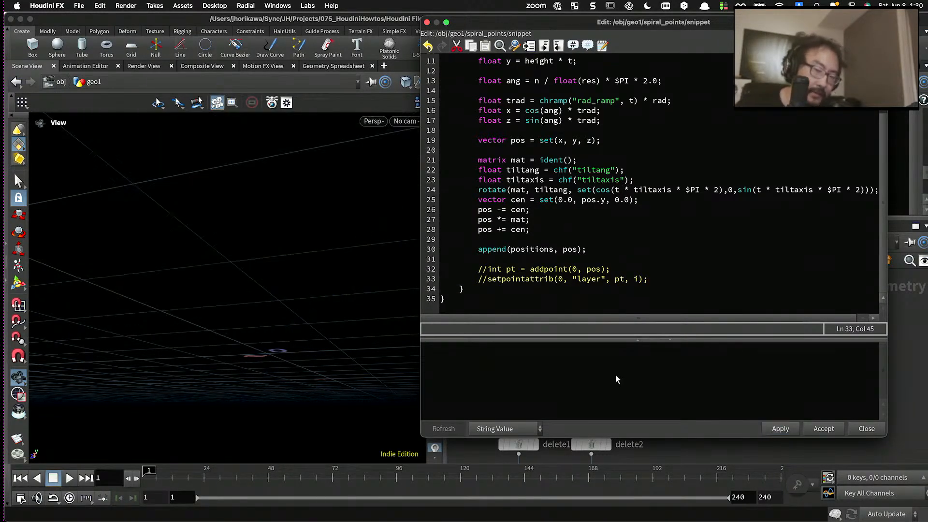
# - Below the inner loop, add a second loop header copied from it: "for(int n=0; n<res; n++){"
pyautogui.click(544, 290)
pyautogui.press('Return')
pyautogui.press('Return')
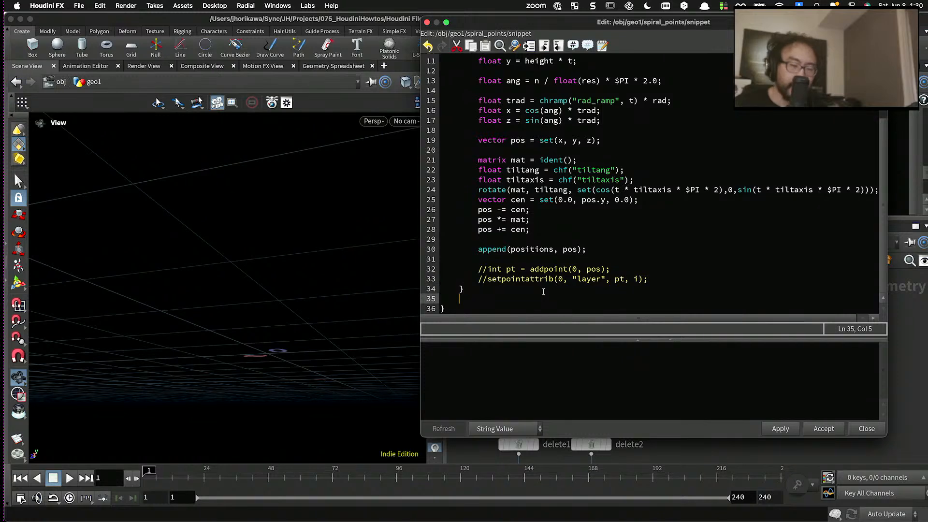
pyautogui.write('for(int i=0; i<')
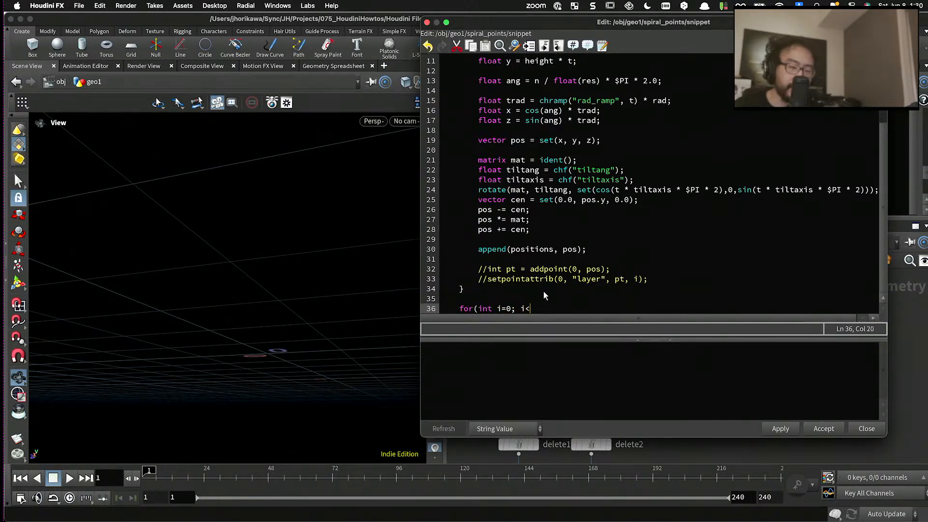
pyautogui.click(544, 291)
pyautogui.scroll(4, 543, 290)
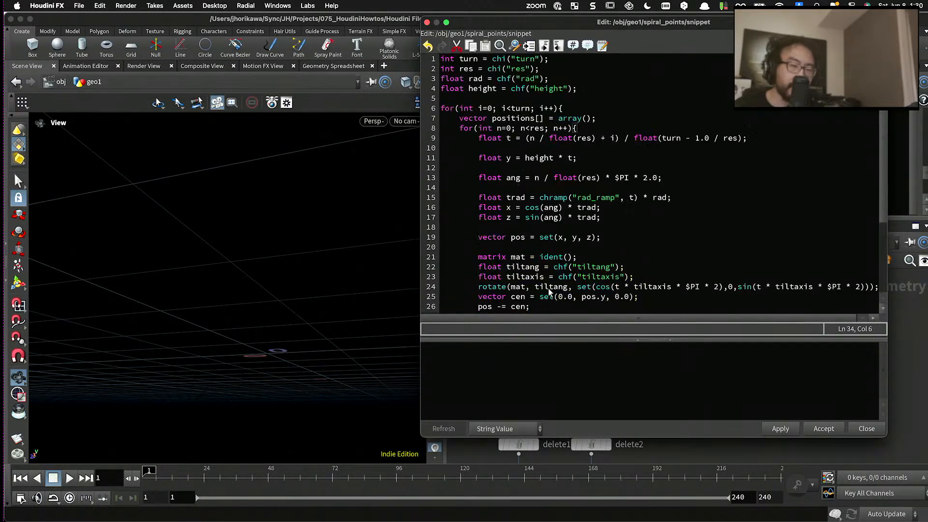
pyautogui.moveTo(459, 129); pyautogui.dragTo(575, 129)
pyautogui.press('super+c')
pyautogui.scroll(-4, 490, 147)
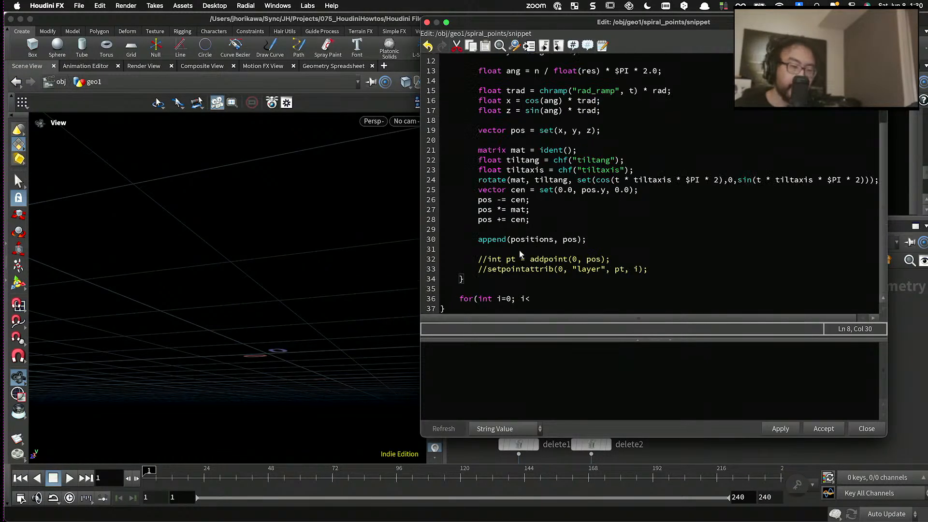
pyautogui.moveTo(532, 299); pyautogui.dragTo(462, 300)
pyautogui.press('super+v')
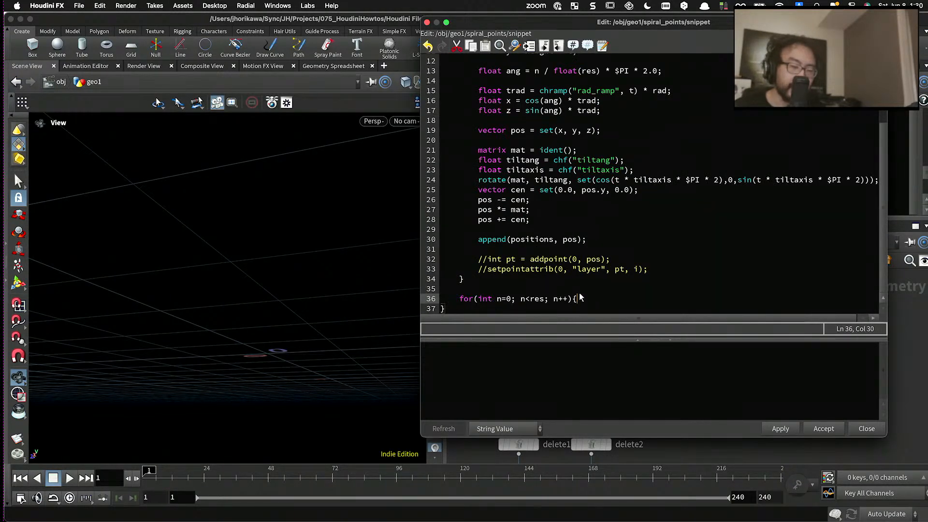
# - Close the new res loop with a brace and open an indented empty line in its body
pyautogui.press('Return')
pyautogui.write('}')
pyautogui.press('Left')
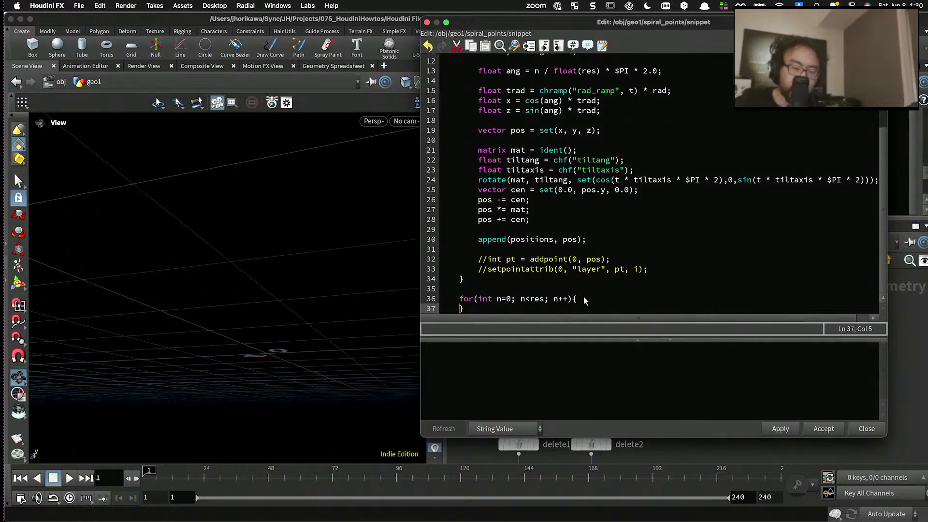
pyautogui.press('Return')
pyautogui.press('Up')
pyautogui.press('Tab')
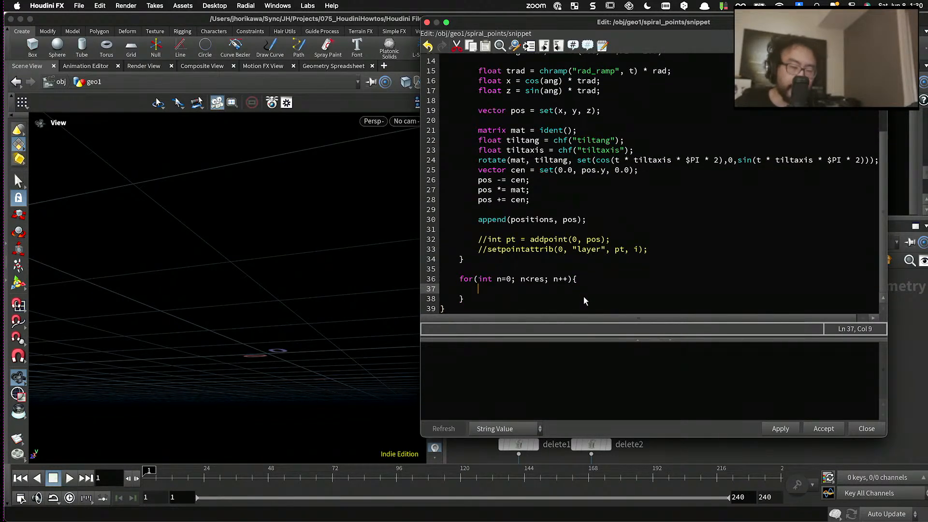
# - In the second res loop, declare "vector pos = positions[n];" and start a new line below it
pyautogui.write('vector ')
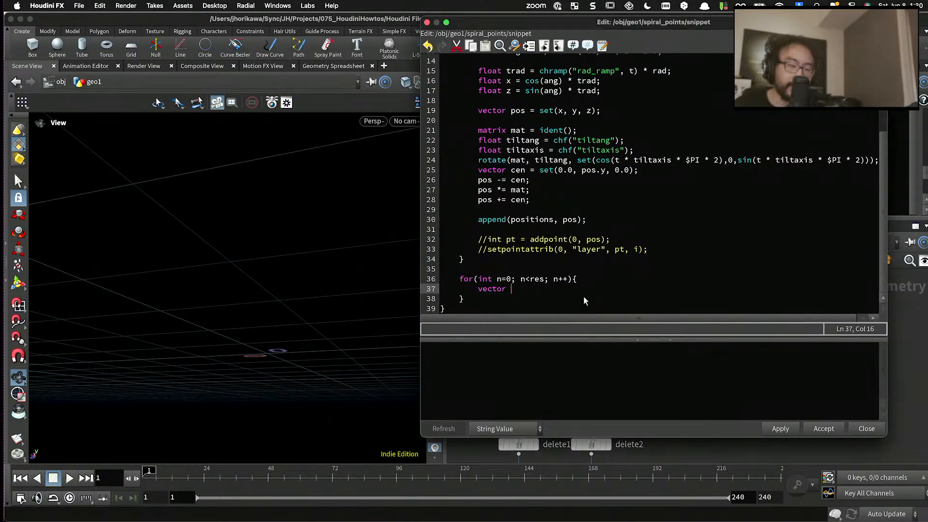
pyautogui.write('pos = positions')
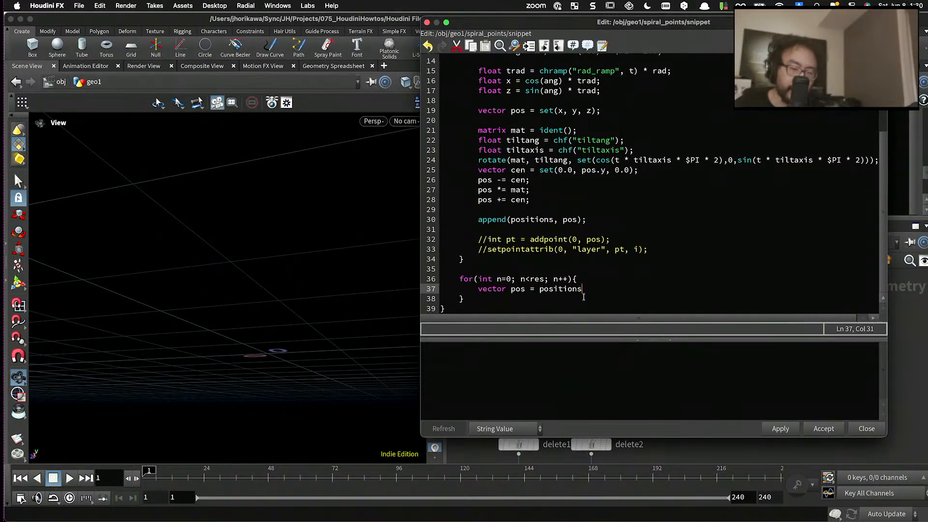
pyautogui.write('[n];')
pyautogui.press('Return')
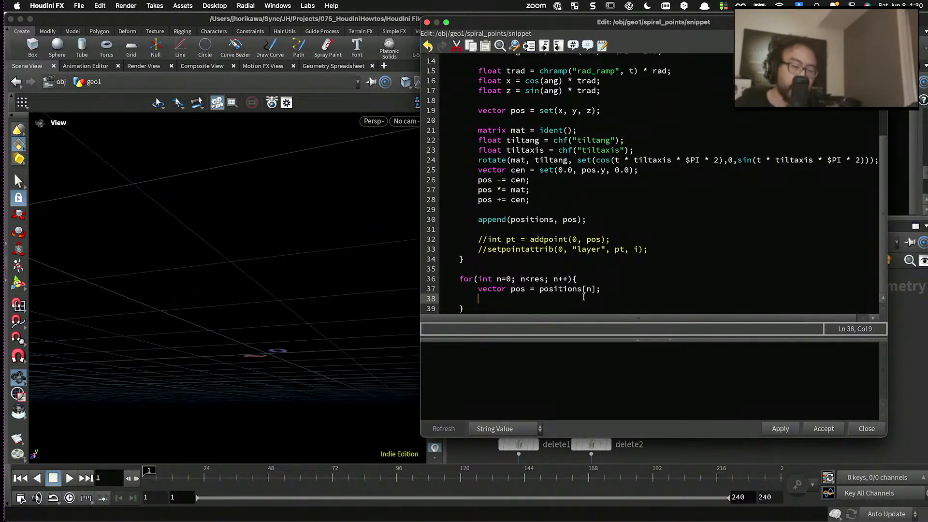
# - Move the commented addpoint and setpointattrib lines from the first inner loop into the second loop, below the pos declaration
pyautogui.moveTo(665, 249); pyautogui.dragTo(479, 240)
pyautogui.press('super+c')
pyautogui.press('BackSpace')
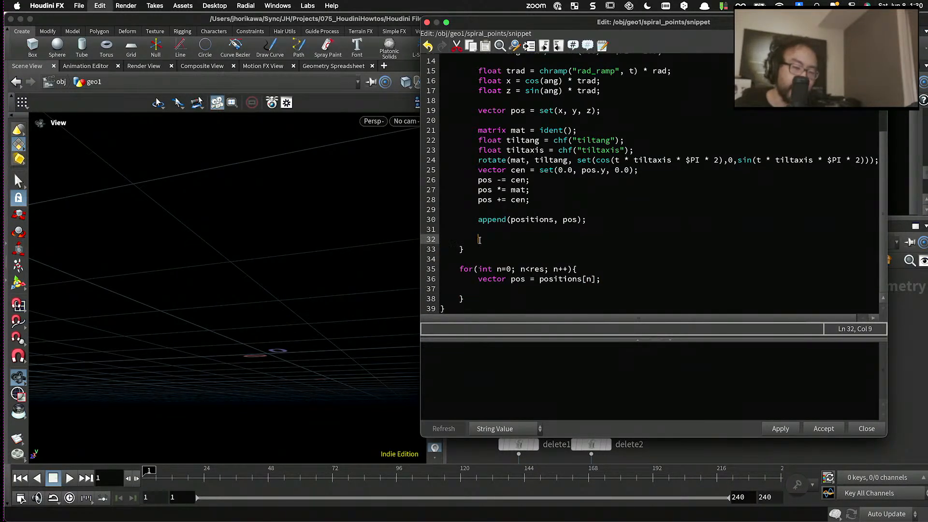
pyautogui.click(486, 290)
pyautogui.press('Return')
pyautogui.press('Return')
pyautogui.press('super+v')
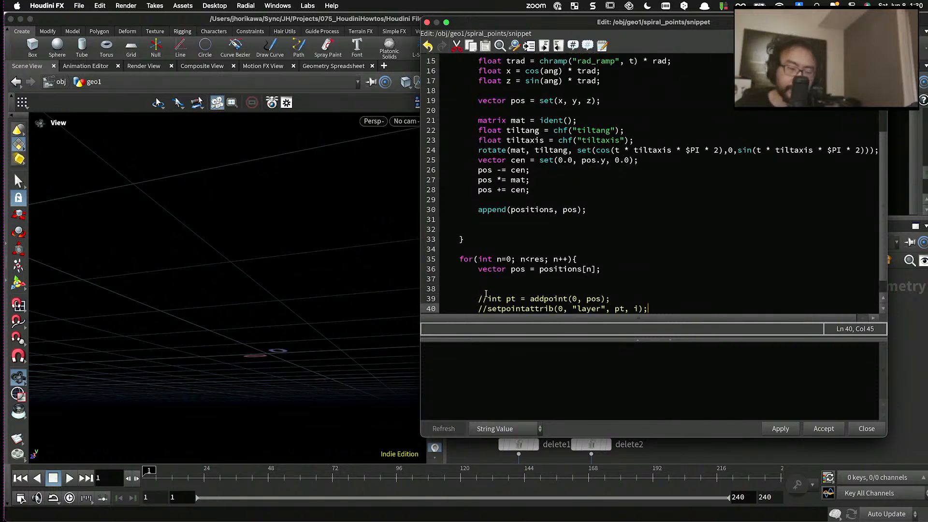
# - Uncomment the addpoint and setpointattrib lines in the second loop
pyautogui.scroll(-2, 532, 293)
pyautogui.moveTo(655, 288); pyautogui.dragTo(409, 275)
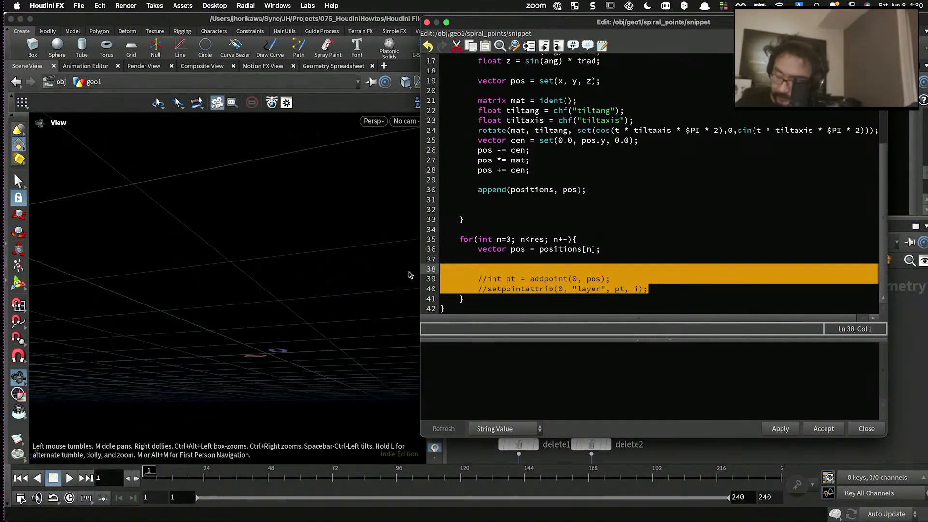
pyautogui.press('super+slash')
pyautogui.click(502, 279)
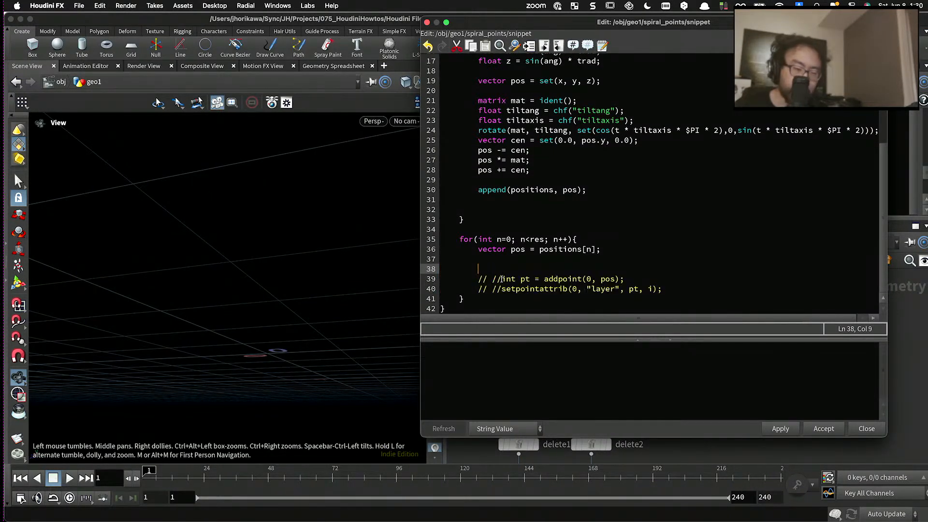
pyautogui.press('BackSpace')
pyautogui.press('BackSpace')
pyautogui.press('BackSpace')
pyautogui.press('BackSpace')
pyautogui.press('BackSpace')
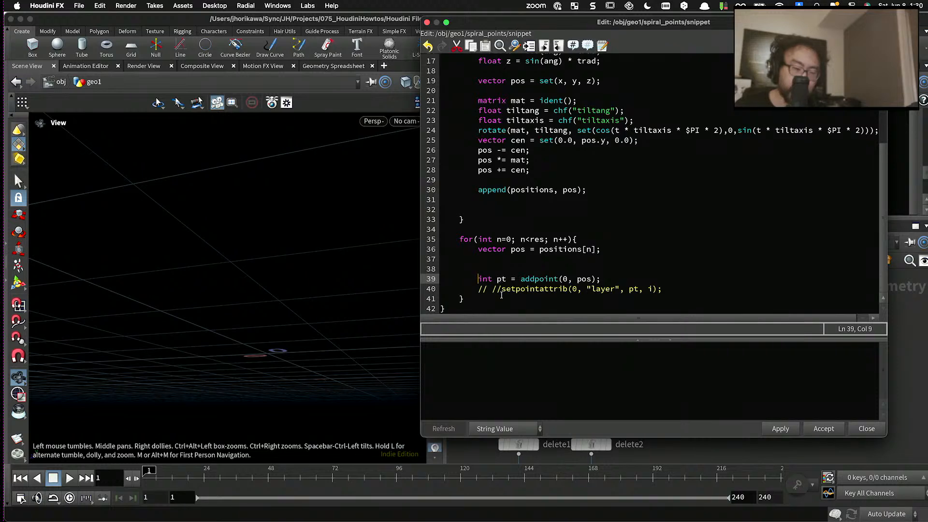
pyautogui.click(501, 291)
pyautogui.press('BackSpace')
pyautogui.press('BackSpace')
pyautogui.press('BackSpace')
pyautogui.press('BackSpace')
pyautogui.press('BackSpace')
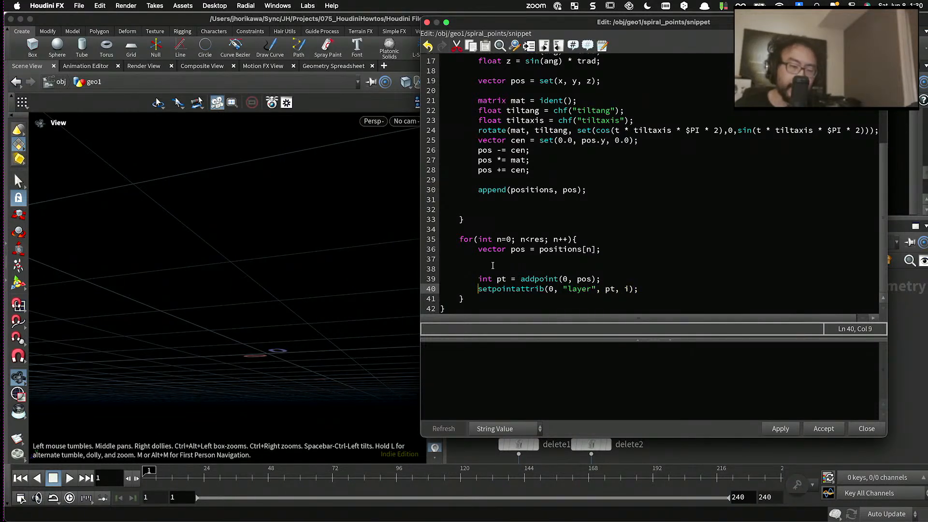
# - Remove the extra blank line above the addpoint line, apply the code, and view the regenerated spiral up close
pyautogui.moveTo(493, 266); pyautogui.dragTo(411, 266)
pyautogui.press('BackSpace')
pyautogui.press('BackSpace')
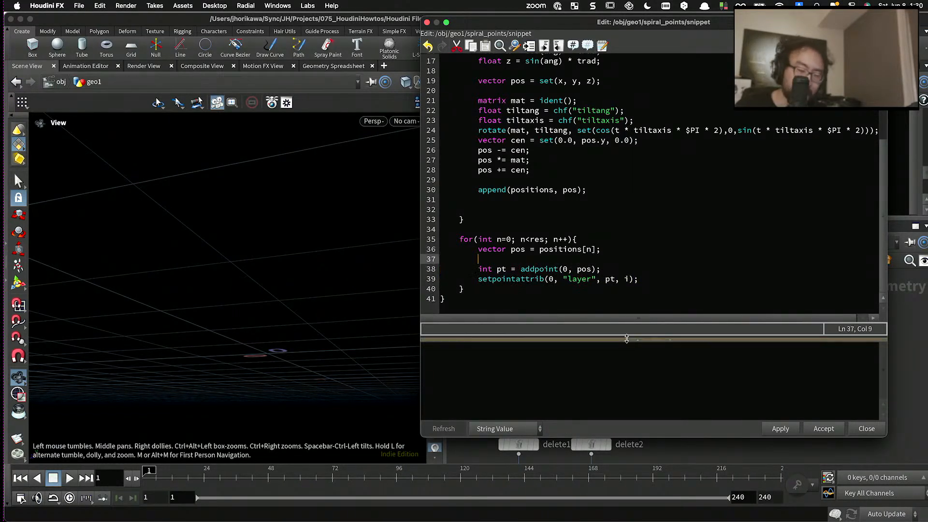
pyautogui.click(777, 428)
pyautogui.moveTo(279, 267); pyautogui.dragTo(359, 291)
pyautogui.scroll(5, 301, 284)
pyautogui.scroll(1, 483, 286)
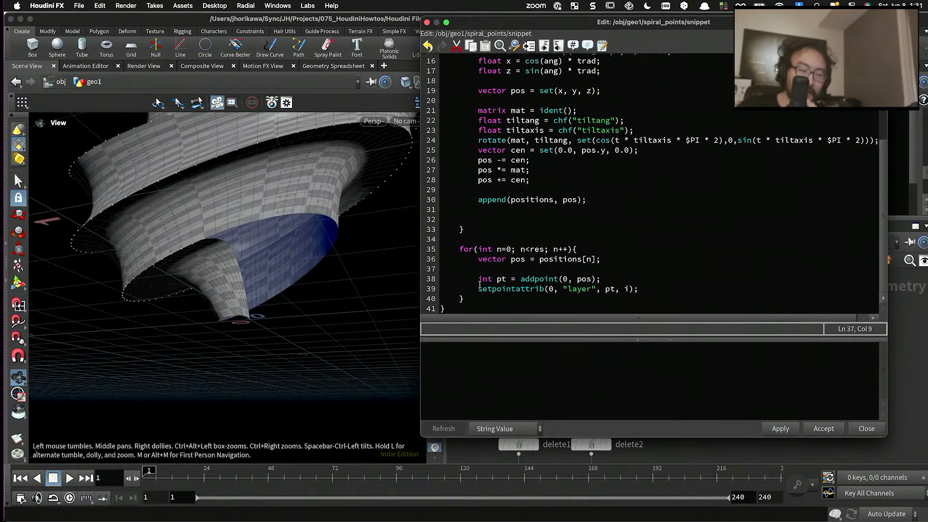
# - Delete the blank lines below "append(positions, pos);" in the first inner loop
pyautogui.click(493, 289)
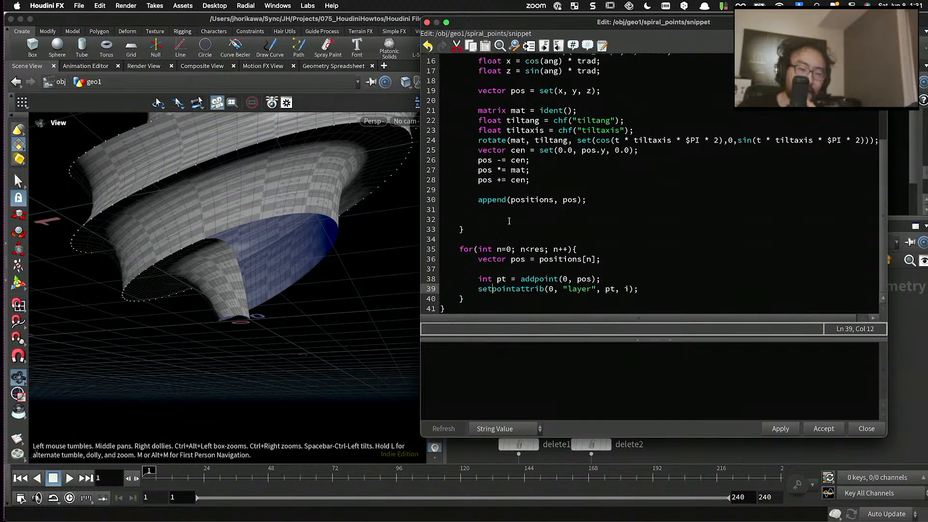
pyautogui.moveTo(509, 221); pyautogui.dragTo(431, 211)
pyautogui.press('BackSpace')
pyautogui.press('BackSpace')
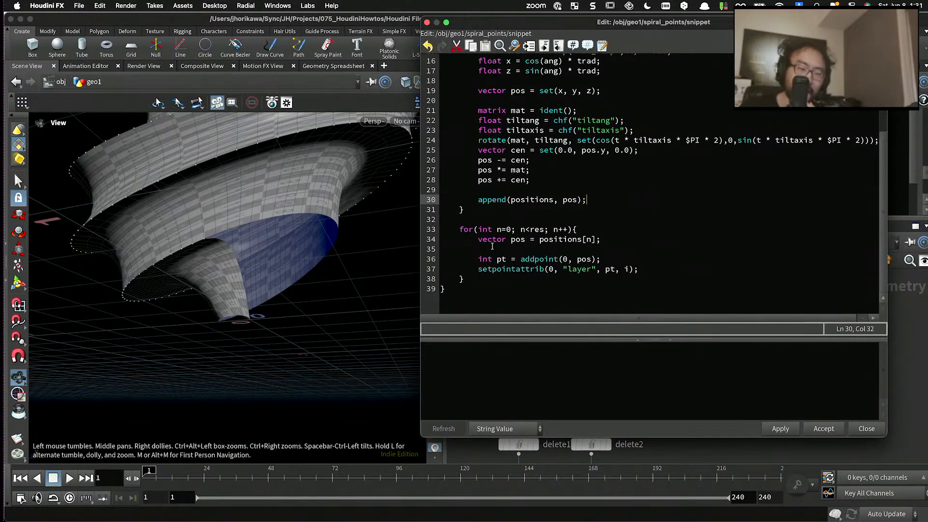
pyautogui.click(507, 270)
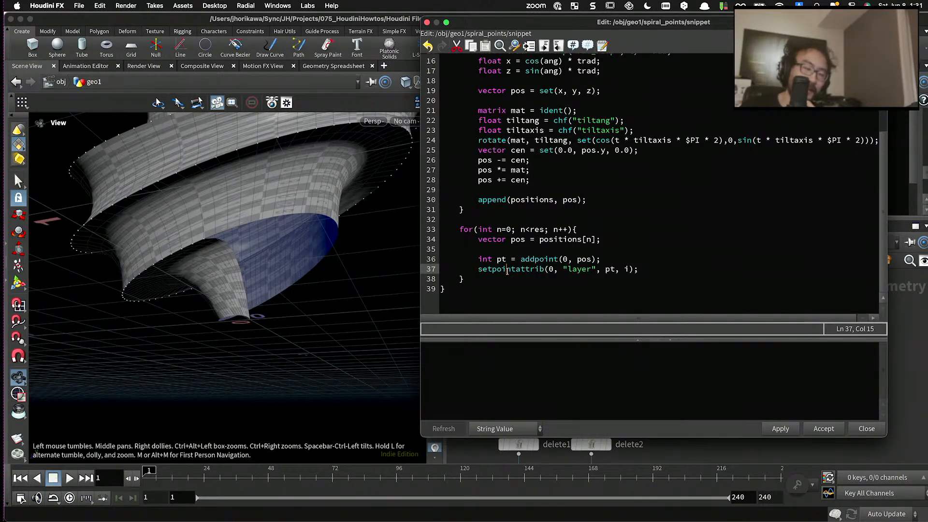
# - Below "vector pos = positions[n];", start a condition reading "if(layer ==", set off by a blank line
pyautogui.scroll(1, 507, 271)
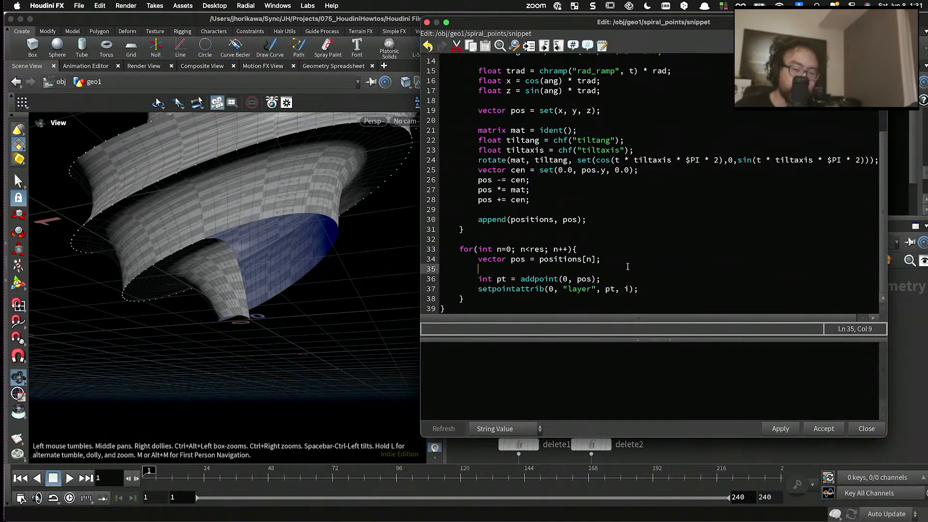
pyautogui.click(618, 260)
pyautogui.press('Return')
pyautogui.press('Return')
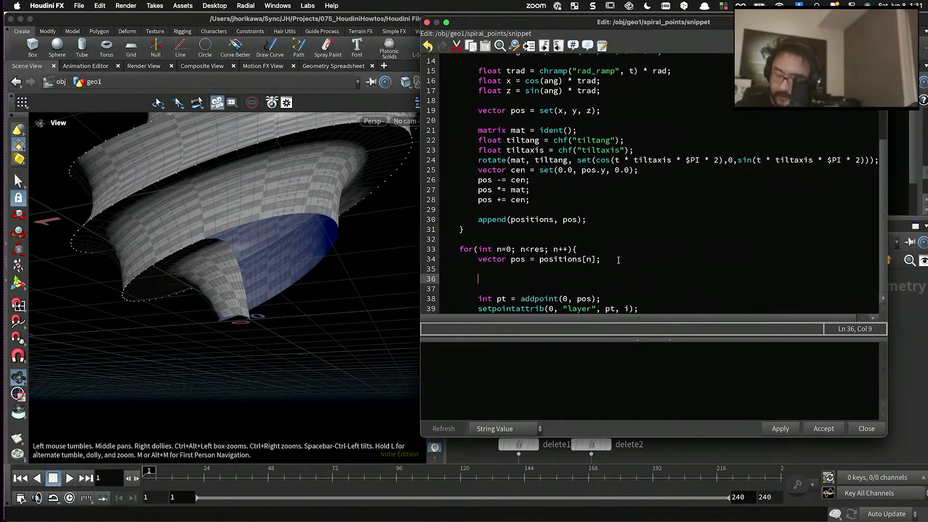
pyautogui.write('if')
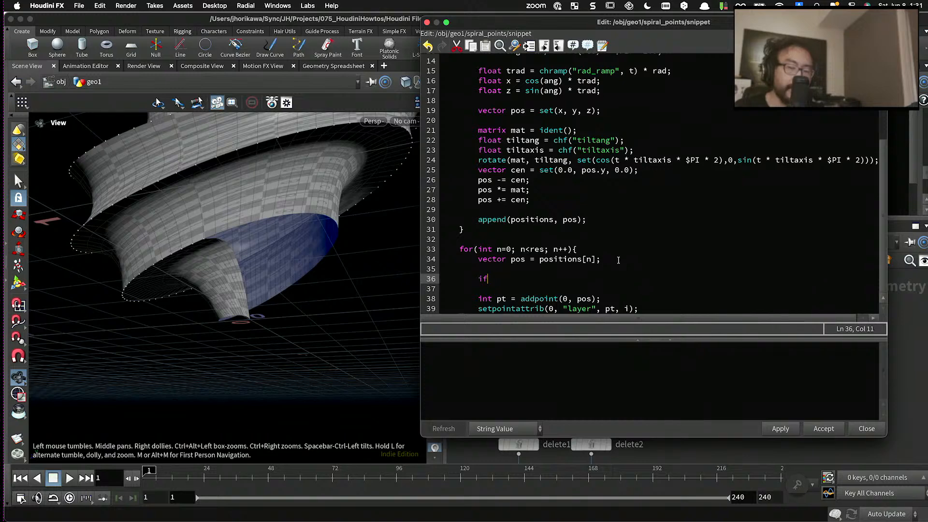
pyautogui.write('(layer ==')
# - Replace layer in the condition with the outer loop variable i and compare it with 0
pyautogui.scroll(5, 622, 230)
pyautogui.click(480, 109)
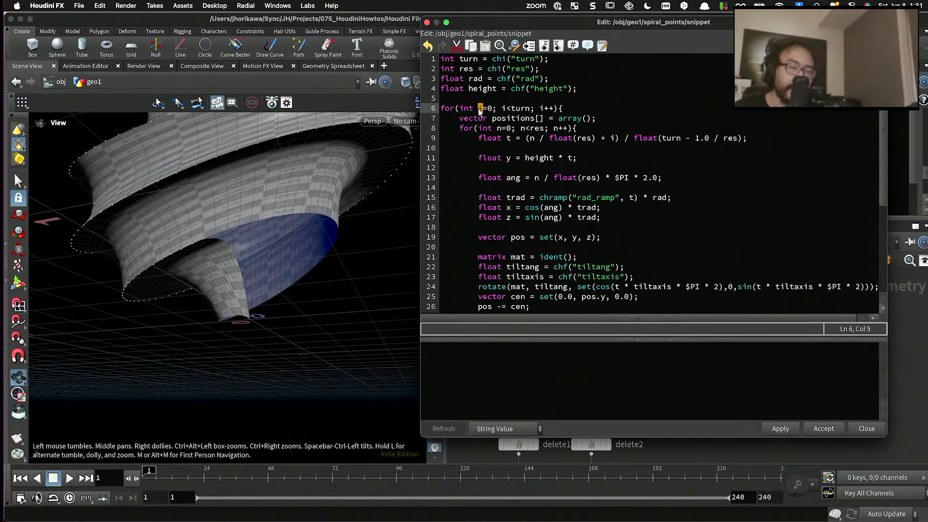
pyautogui.scroll(-5, 514, 153)
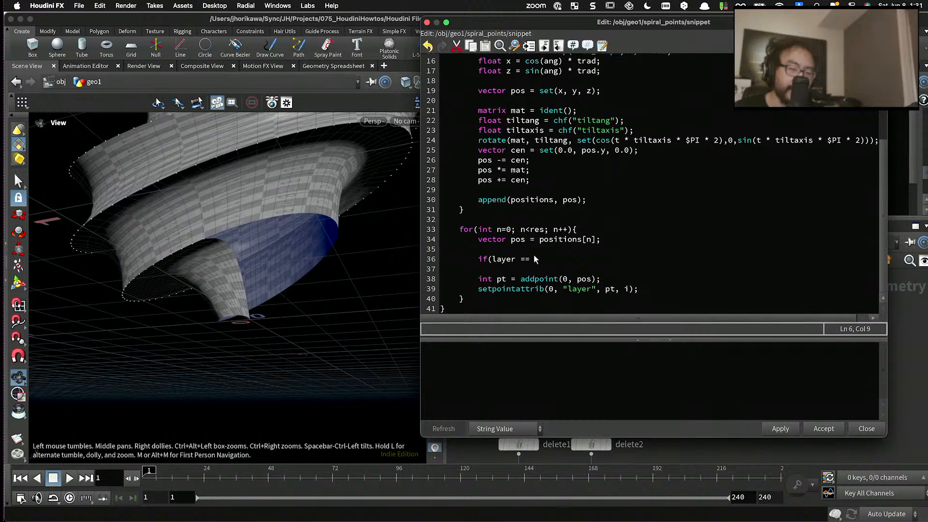
pyautogui.doubleClick(493, 259)
pyautogui.write('if(i')
pyautogui.press('End')
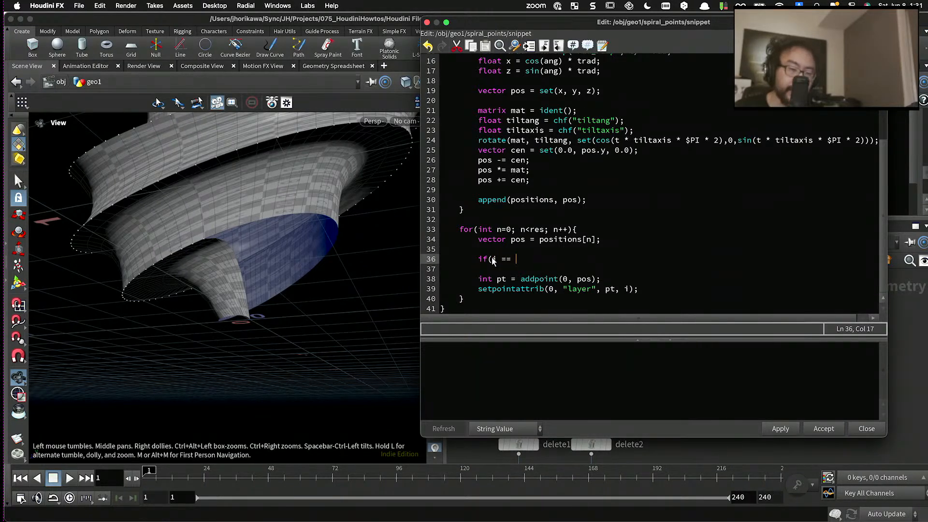
pyautogui.write('0')
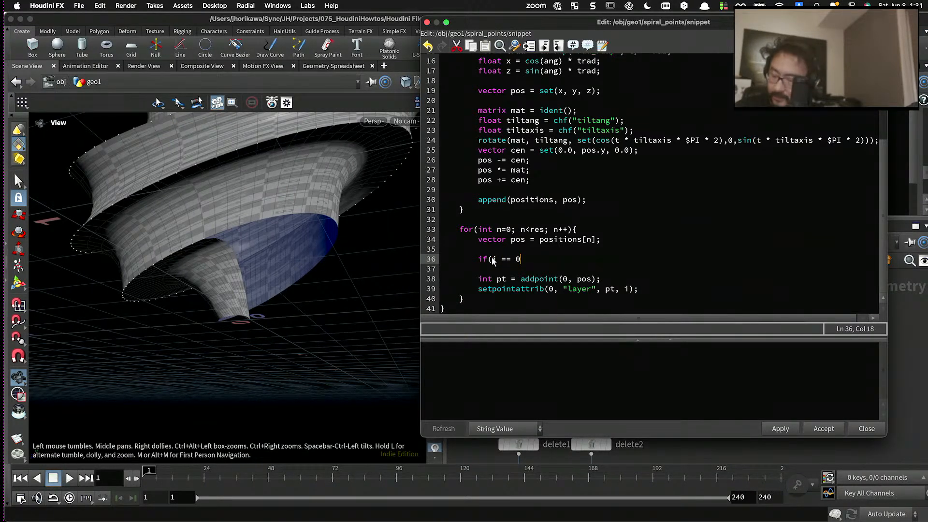
pyautogui.write('){P')
# - Complete the condition as "if(i == 0){", close its block with a brace, and open an indented empty line inside
pyautogui.press('Return')
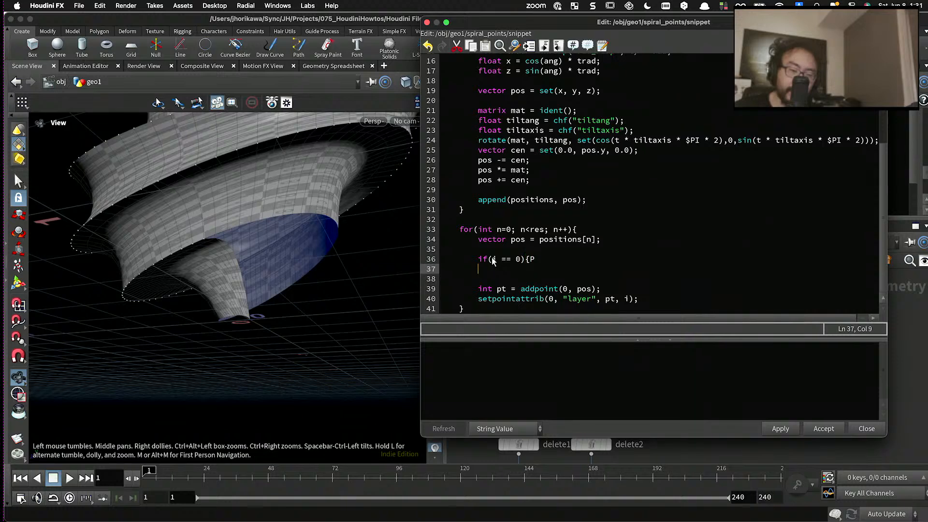
pyautogui.press('BackSpace')
pyautogui.press('BackSpace')
pyautogui.press('BackSpace')
pyautogui.press('BackSpace')
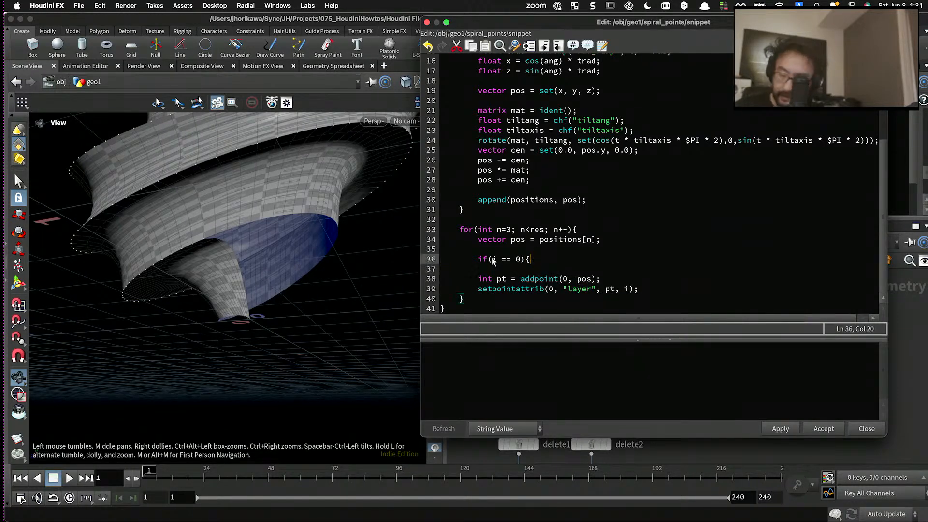
pyautogui.press('Return')
pyautogui.write('}')
pyautogui.press('Up')
pyautogui.press('Tab')
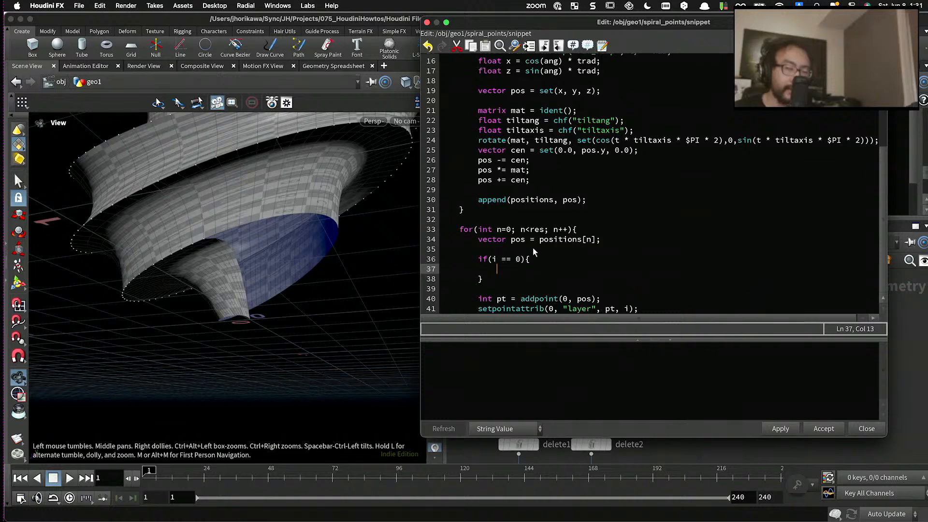
# - Inside the if block, begin the declaration "vector tpos ="
pyautogui.write('vecotr')
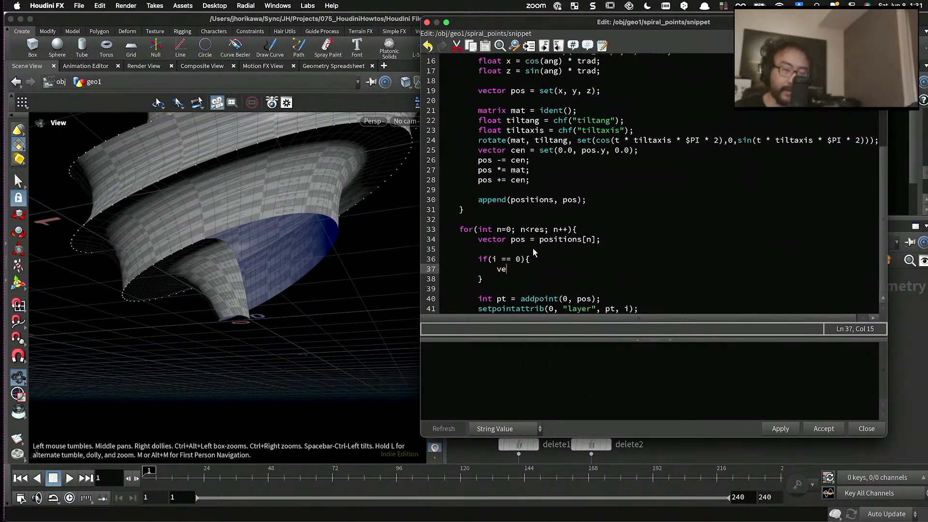
pyautogui.press('BackSpace')
pyautogui.write('tor ')
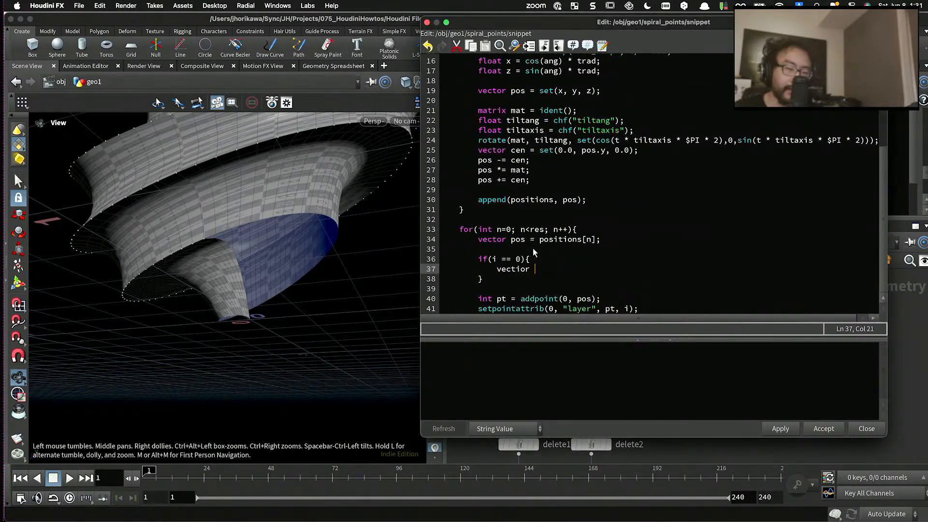
pyautogui.write('tpos =')
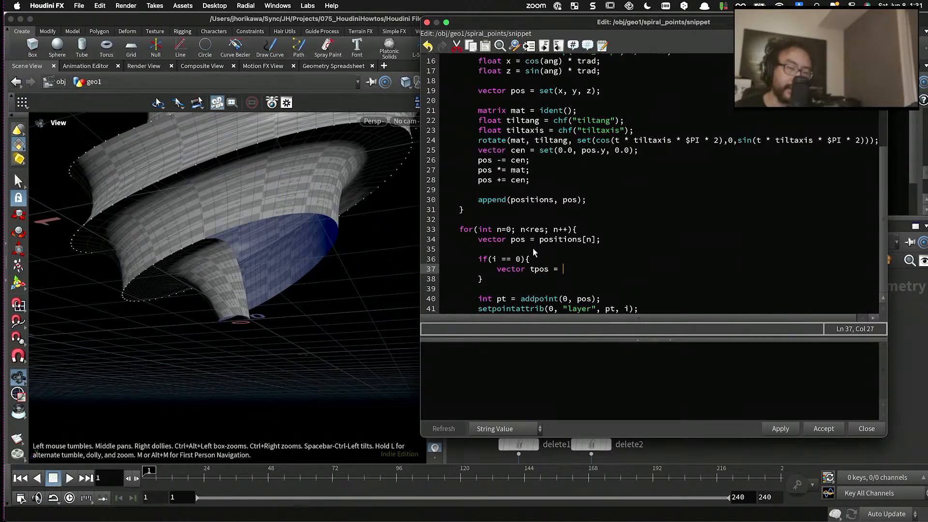
# - Review the position code in both loops and examine the spiral's base in the viewport
pyautogui.scroll(5, 533, 248)
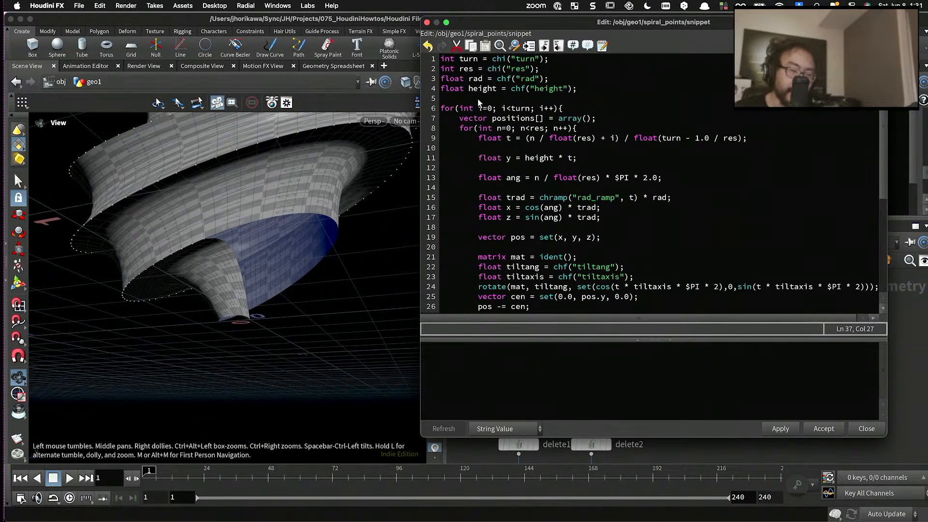
pyautogui.scroll(-2, 484, 117)
pyautogui.scroll(-3, 483, 116)
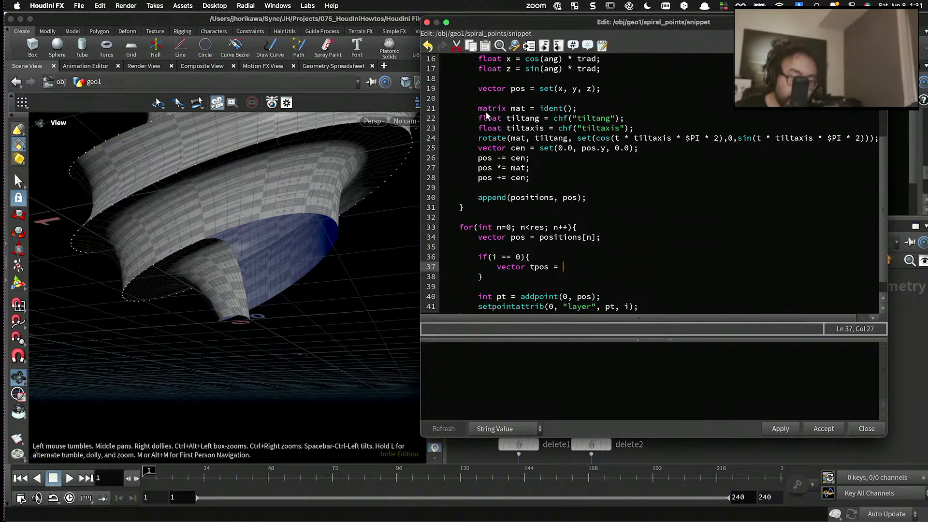
pyautogui.scroll(5, 486, 112)
pyautogui.scroll(-6, 503, 158)
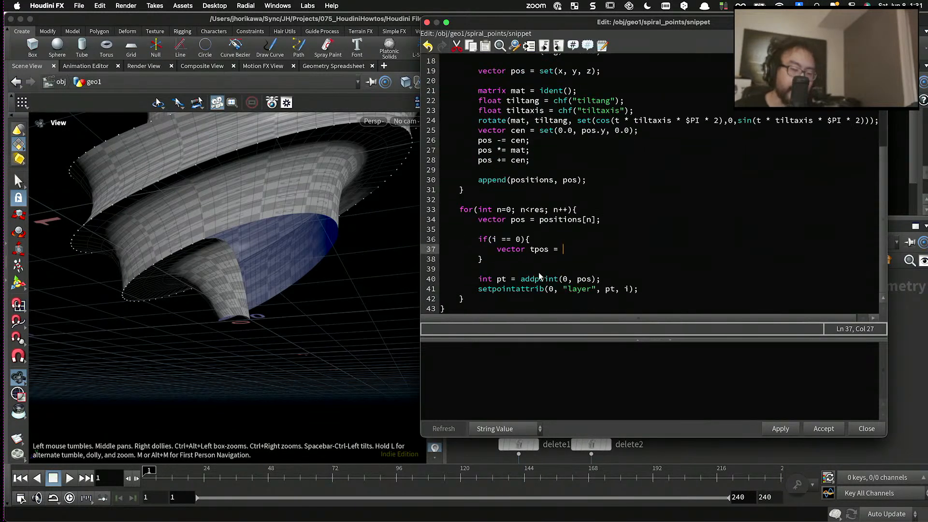
pyautogui.doubleClick(537, 250)
pyautogui.click(571, 253)
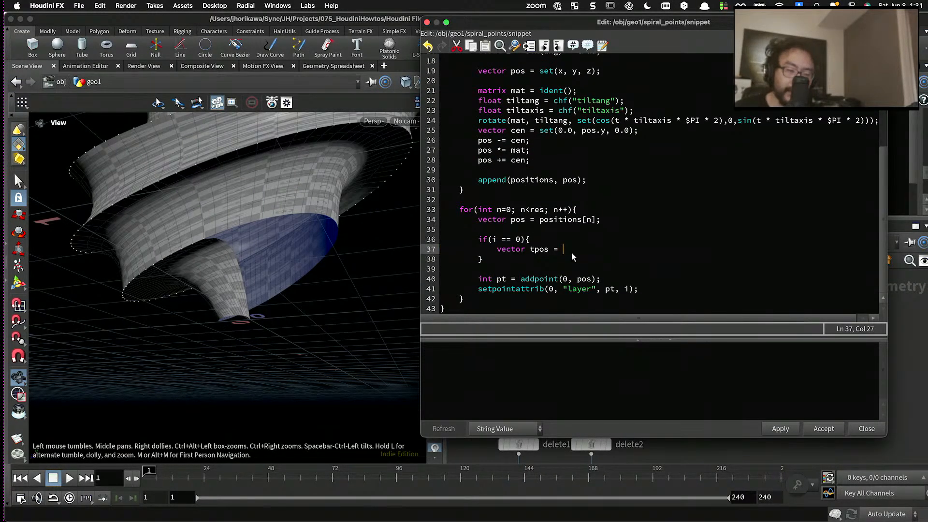
pyautogui.scroll(5, 255, 315)
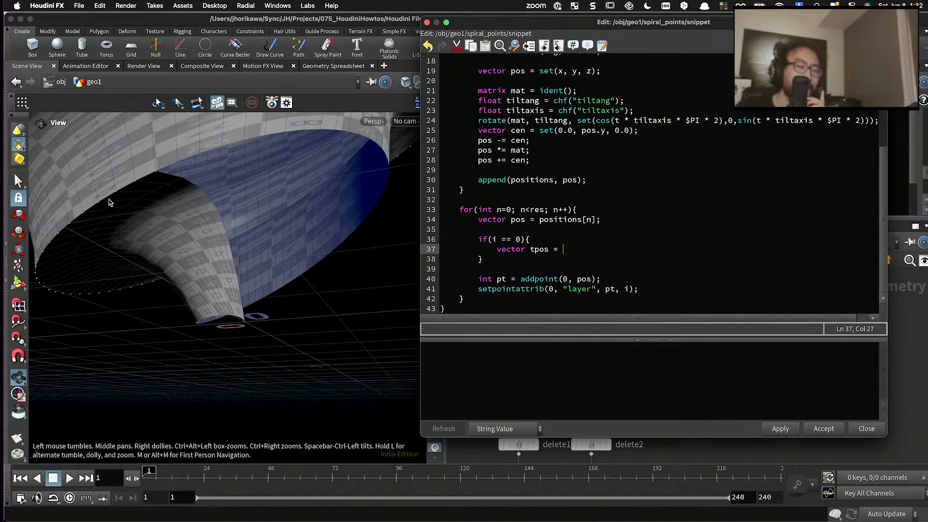
# - Complete the tpos declaration inside the if block as "vector tpos = positions[len(positions) - n];"
pyautogui.click(555, 255)
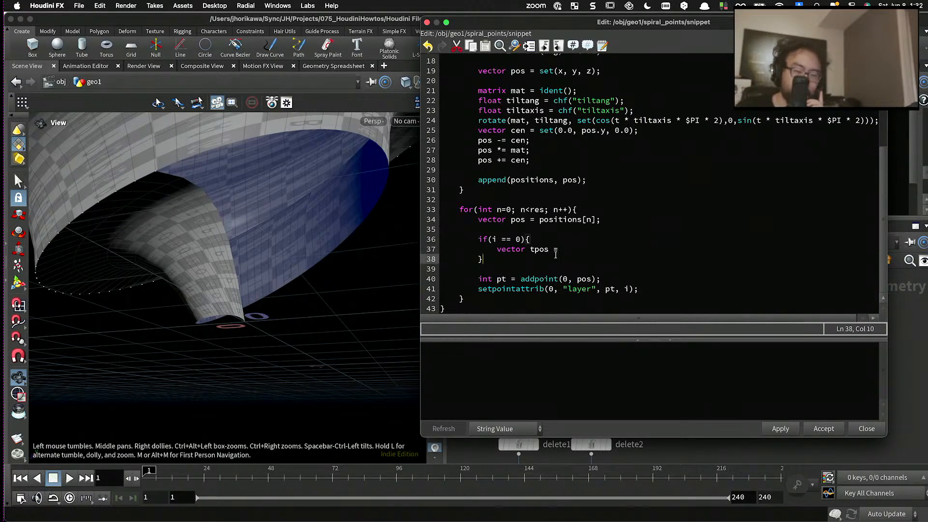
pyautogui.moveTo(603, 224); pyautogui.dragTo(538, 223)
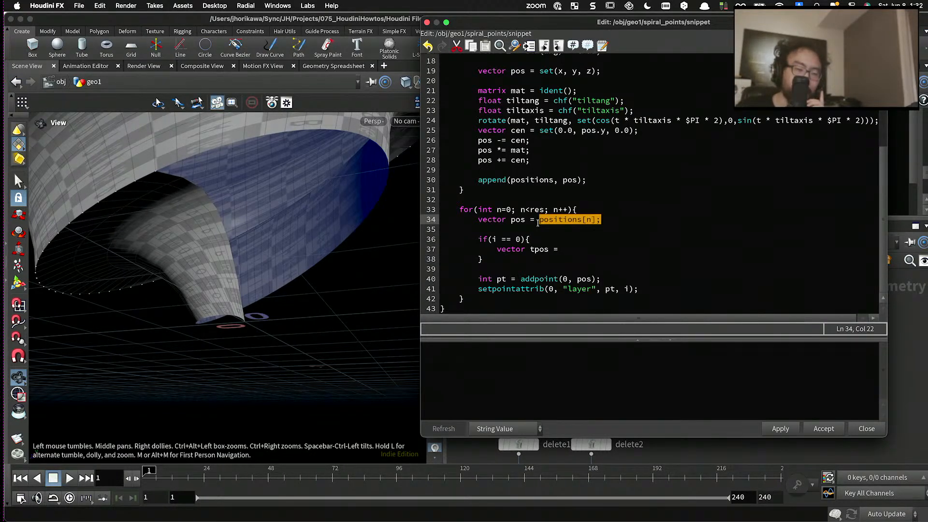
pyautogui.click(574, 250)
pyautogui.click(574, 251)
pyautogui.write('pos')
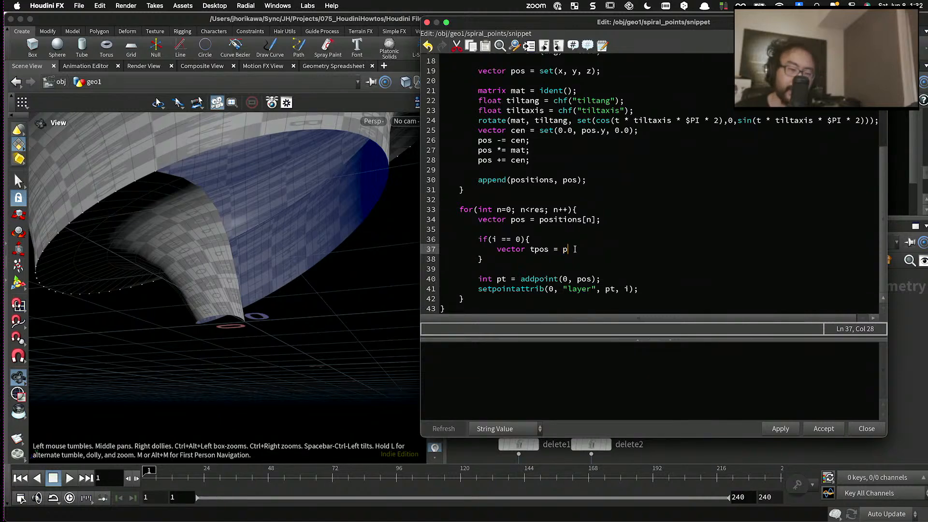
pyautogui.write('itions')
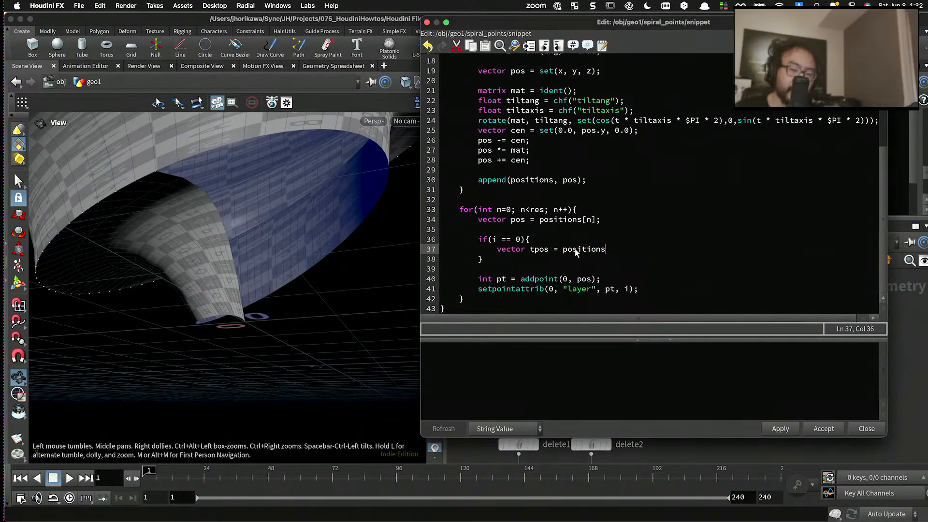
pyautogui.write('[len(')
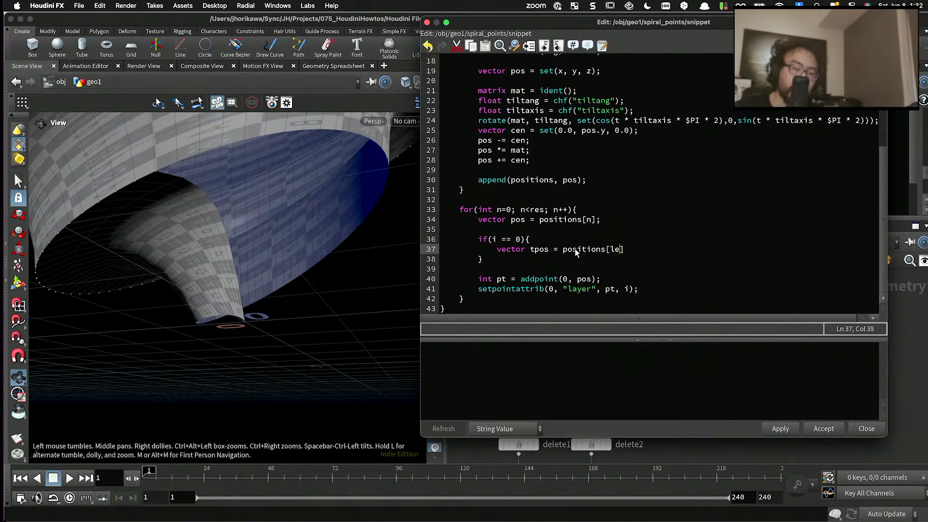
pyautogui.write('positions)')
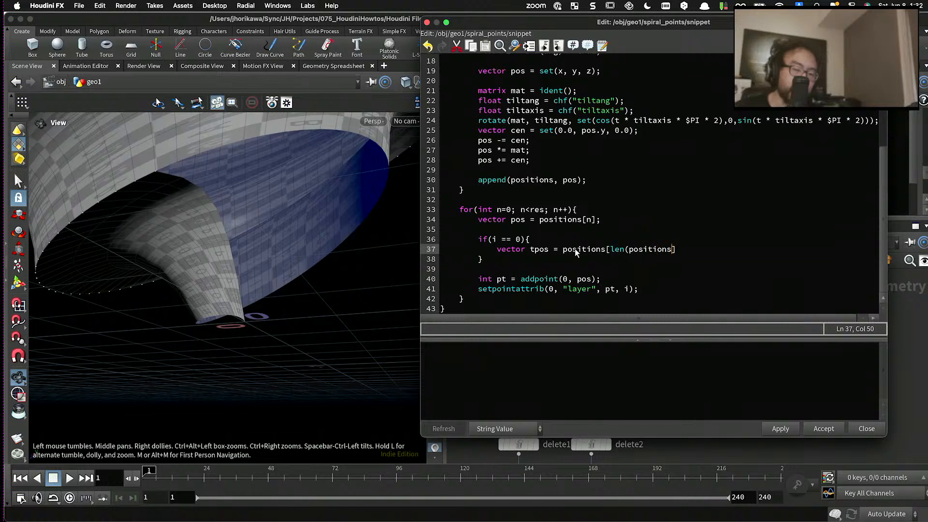
pyautogui.write(' - ')
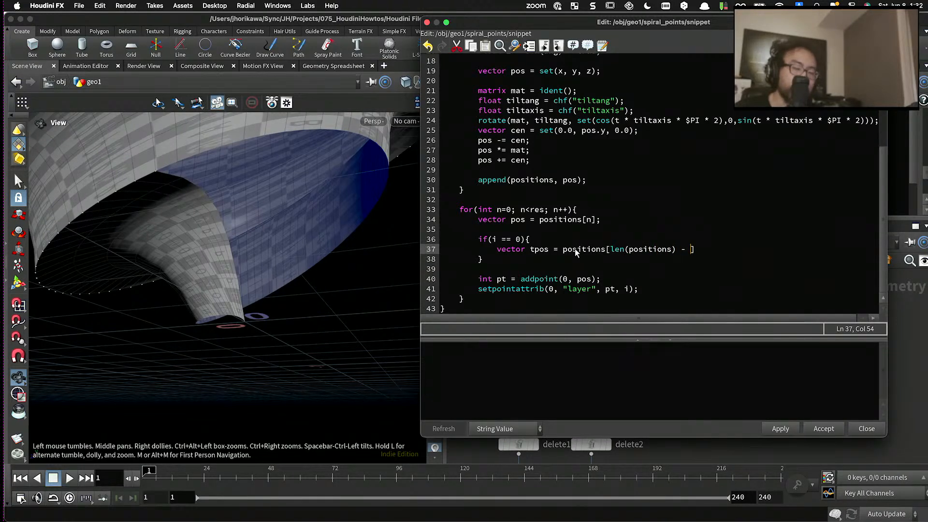
pyautogui.write('n')
pyautogui.click(585, 240)
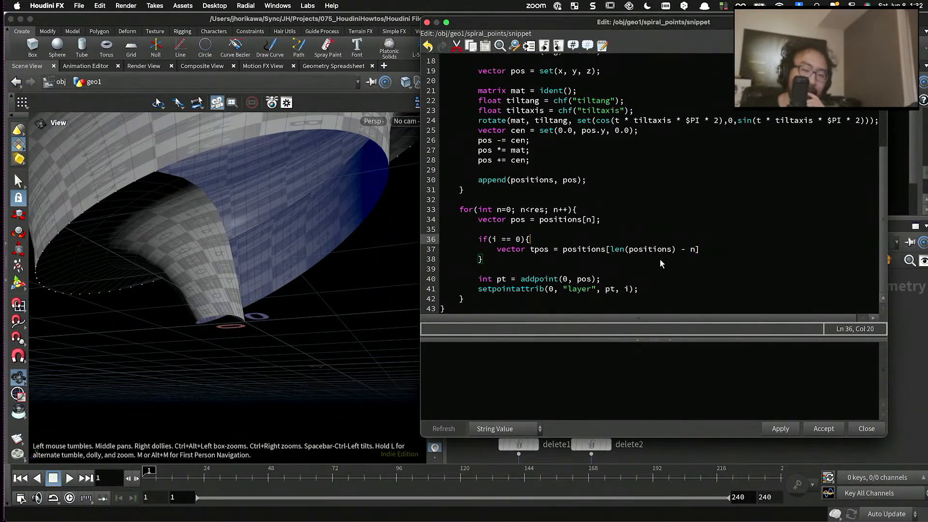
pyautogui.click(708, 251)
pyautogui.write(';')
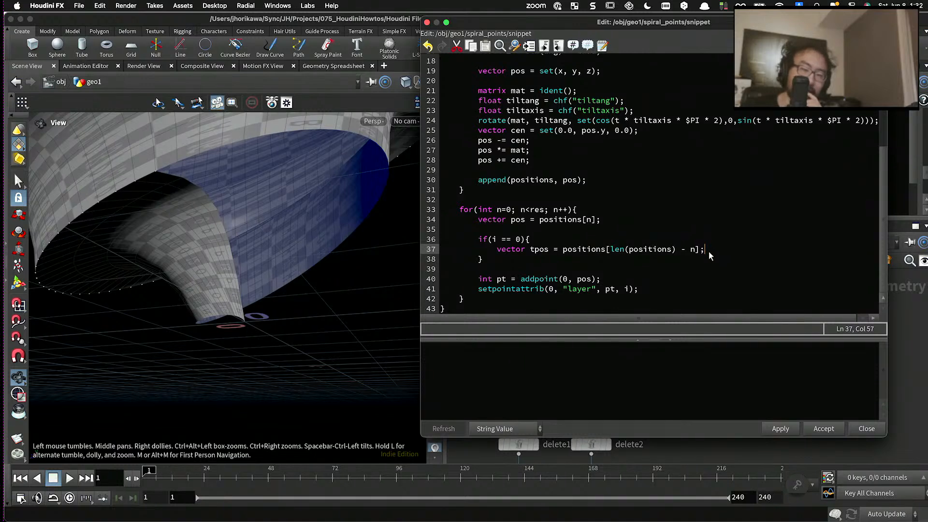
# - Leave an empty line below the tpos declaration and begin "vector finpos = lerp()" with no arguments inside the if block
pyautogui.doubleClick(520, 221)
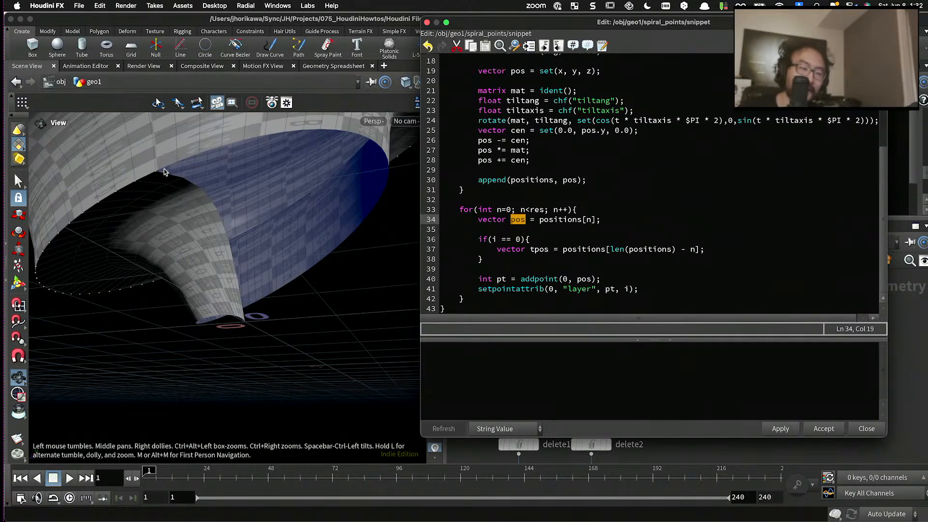
pyautogui.moveTo(525, 251); pyautogui.dragTo(567, 252)
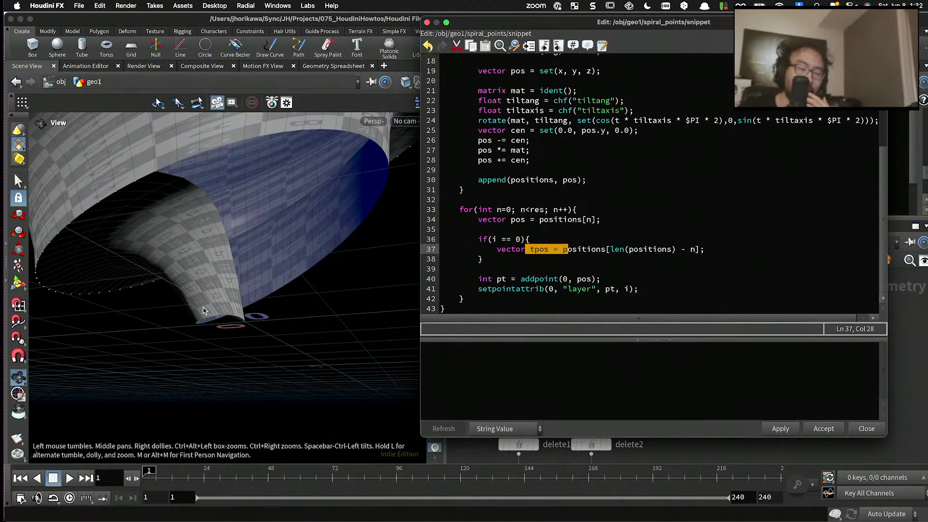
pyautogui.click(549, 249)
pyautogui.click(720, 249)
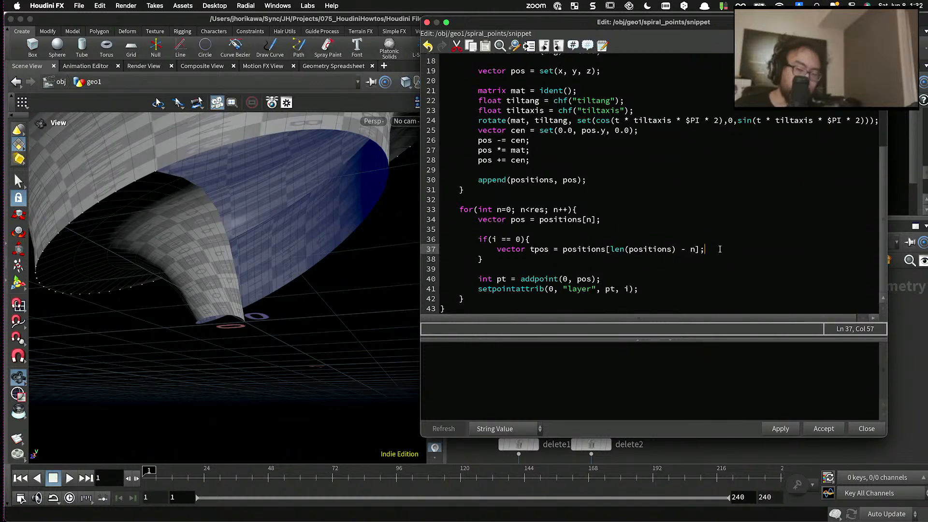
pyautogui.press('Return')
pyautogui.press('Return')
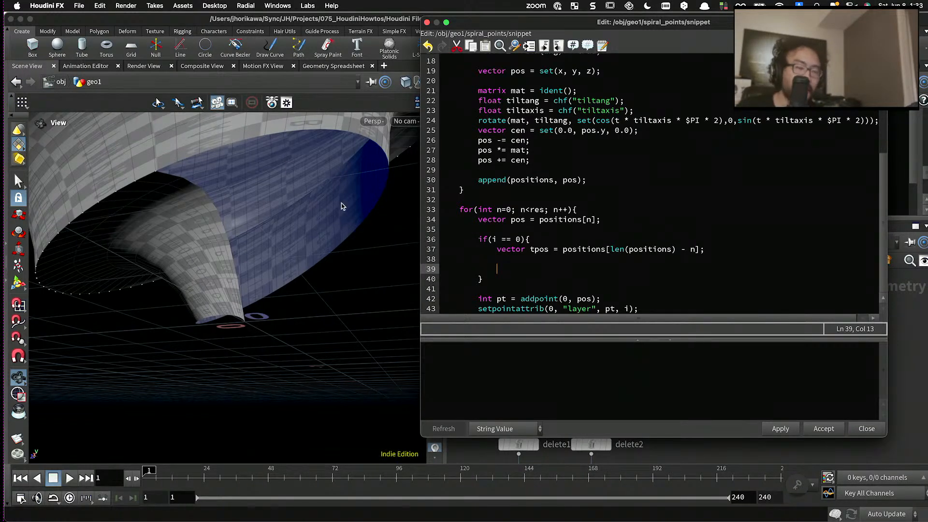
pyautogui.click(520, 261)
pyautogui.click(510, 271)
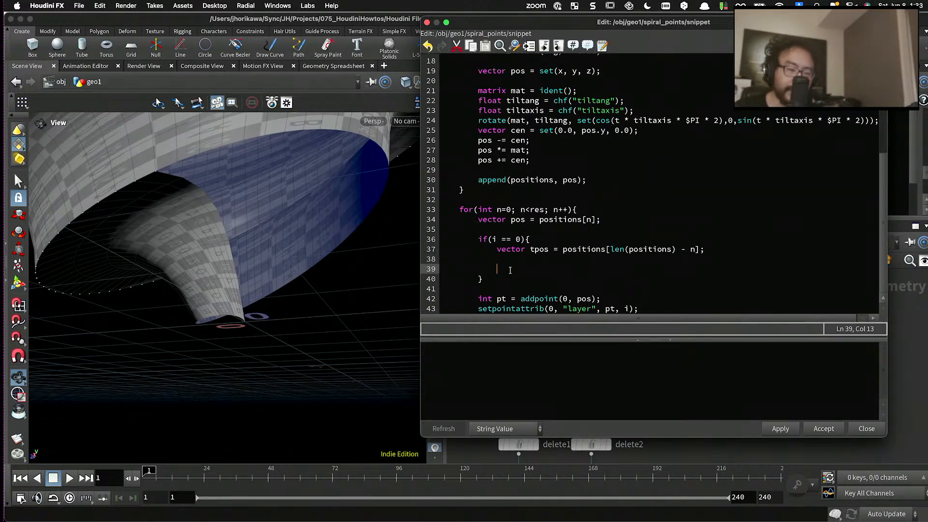
pyautogui.write('vector r')
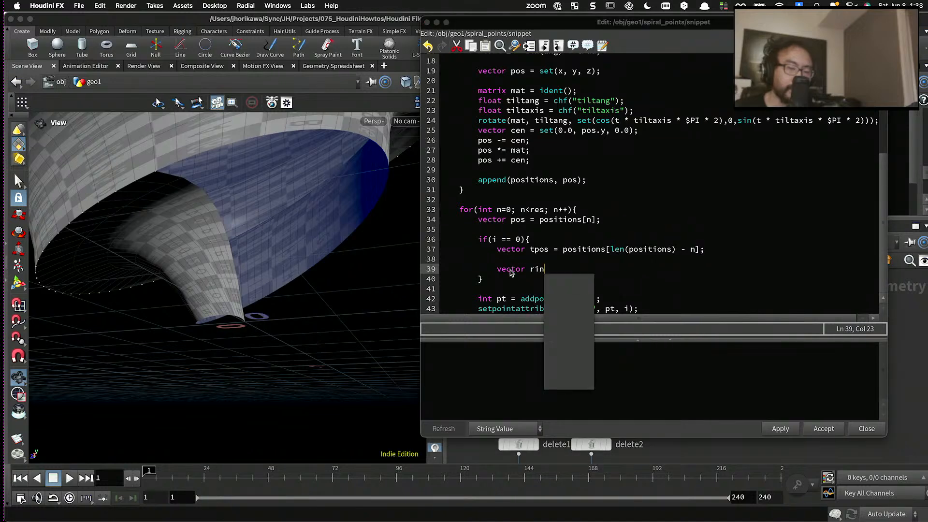
pyautogui.press('BackSpace')
pyautogui.write('finpos ')
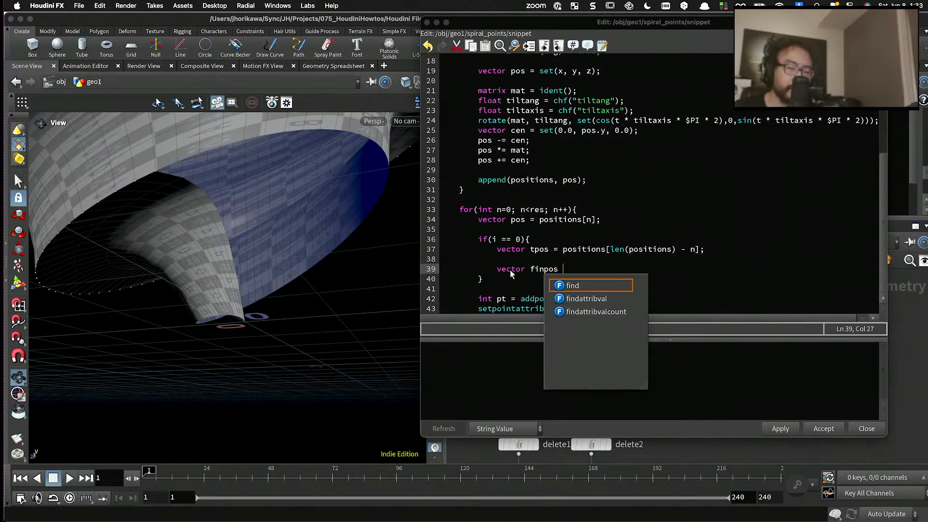
pyautogui.write('= lerp')
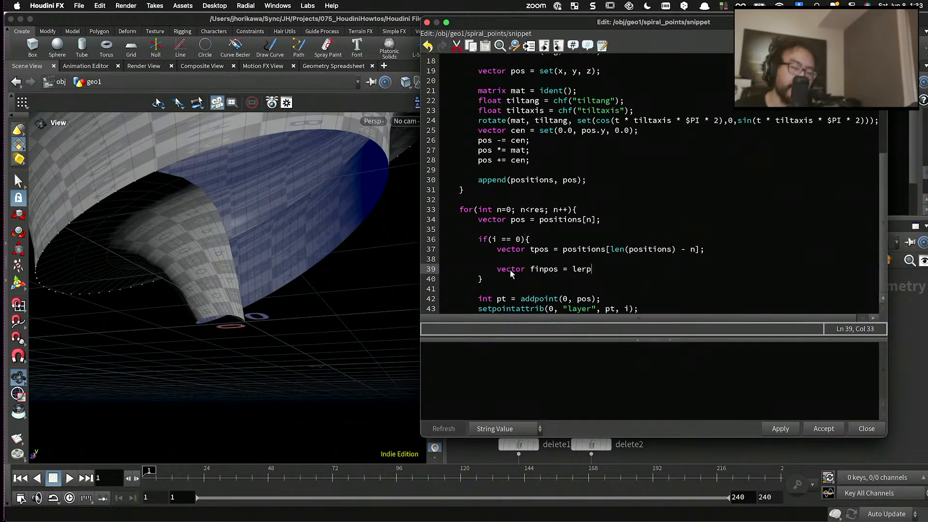
pyautogui.write('()')
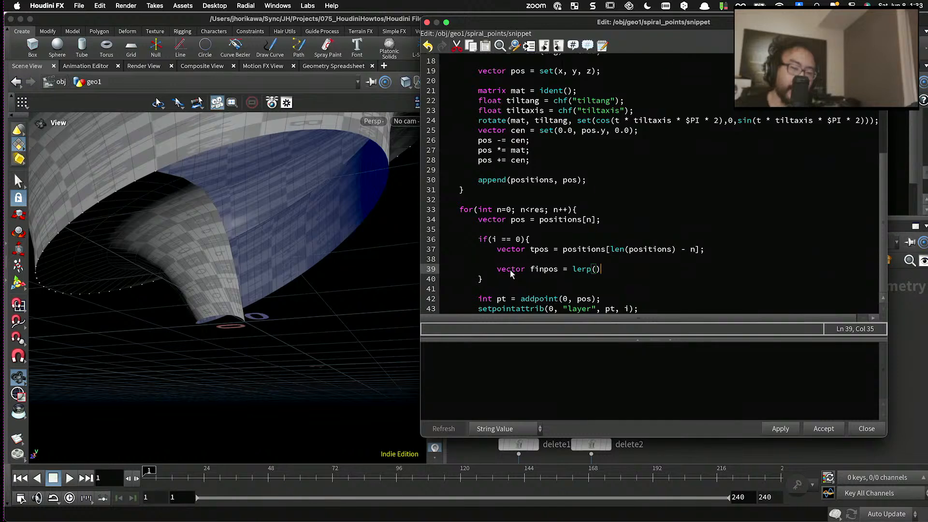
# - At the start of the second for loop, above the pos declaration, add the line "float t = n / float(res-1.0);"
pyautogui.click(516, 263)
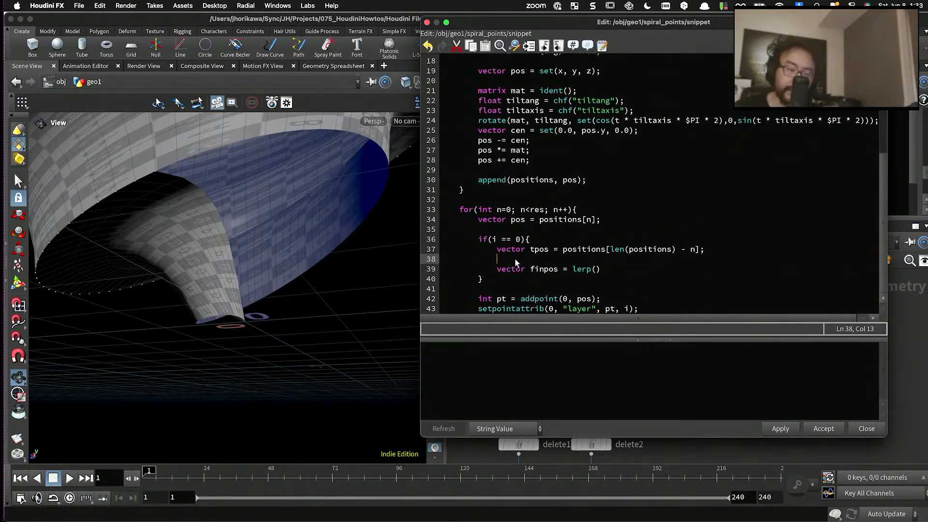
pyautogui.click(589, 209)
pyautogui.press('Return')
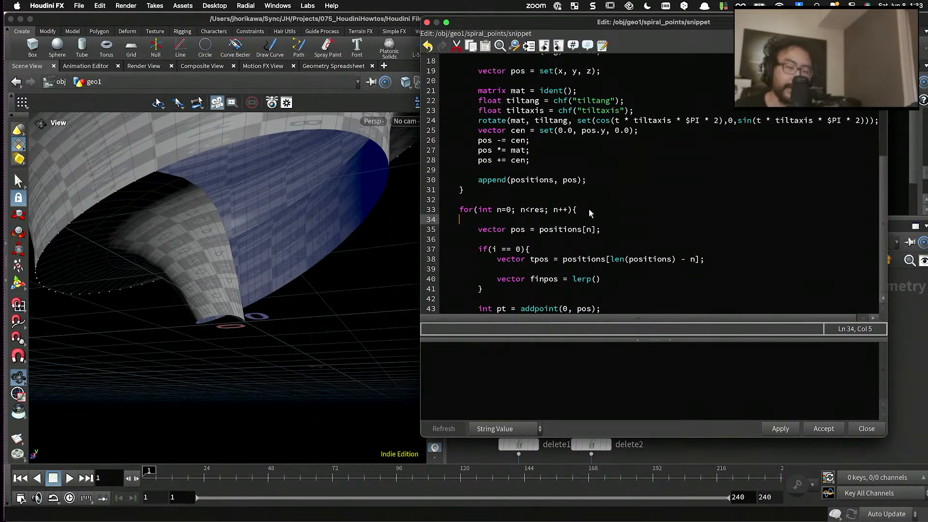
pyautogui.press('Tab')
pyautogui.write('float ')
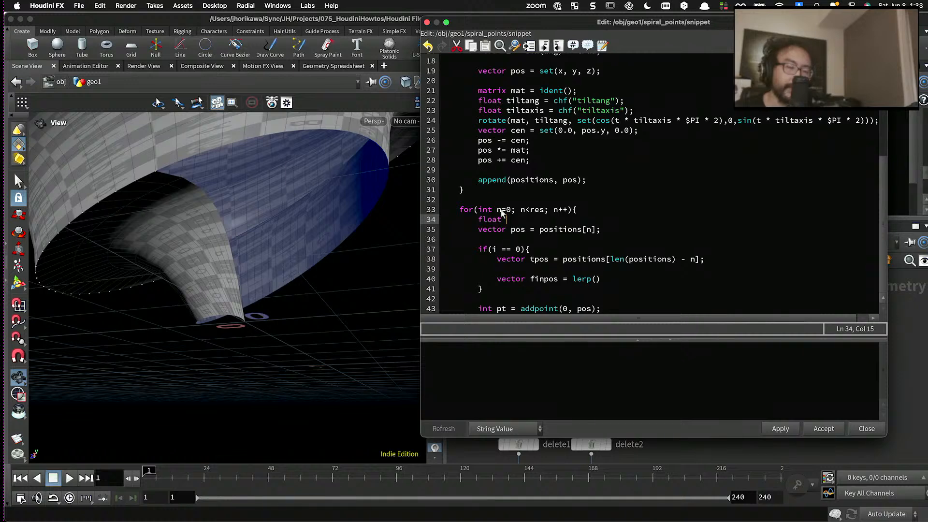
pyautogui.write('t')
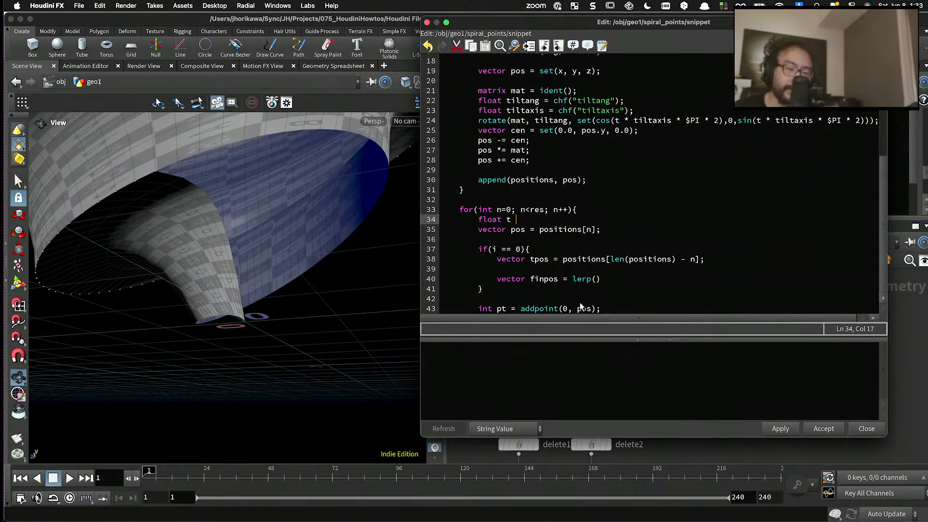
pyautogui.press('F12')
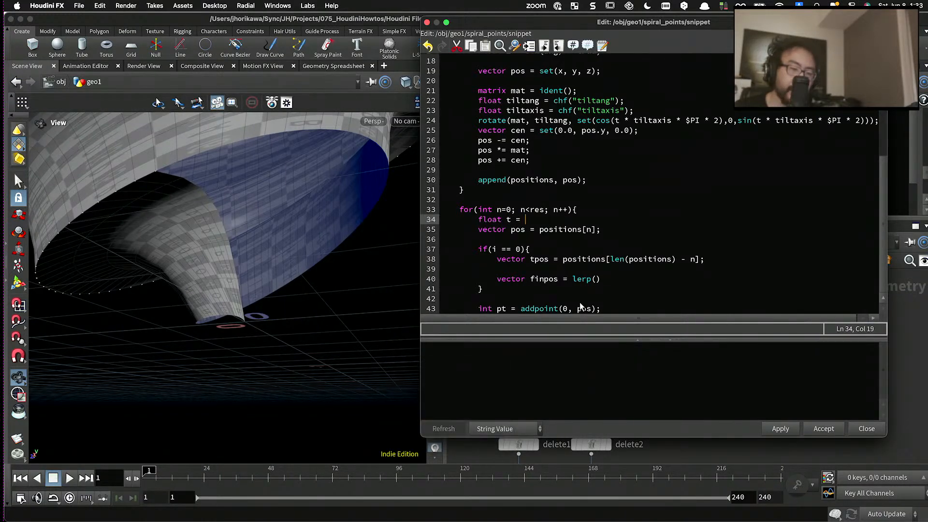
pyautogui.write('= n / float(res)')
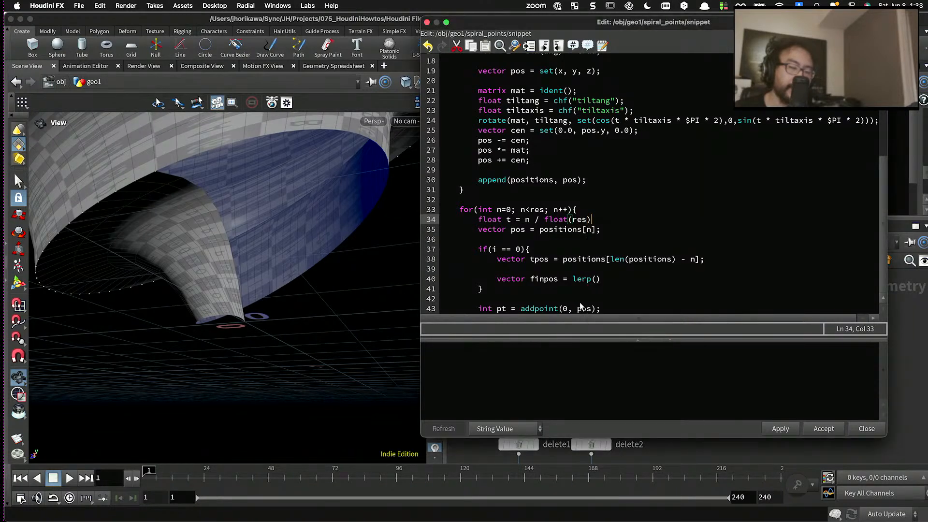
pyautogui.press('BackSpace')
pyautogui.write('-1.0);')
# - Fill in the lerp arguments and terminate the line so it reads "vector finpos = lerp(tpos, pos, t);"
pyautogui.scroll(-1, 582, 307)
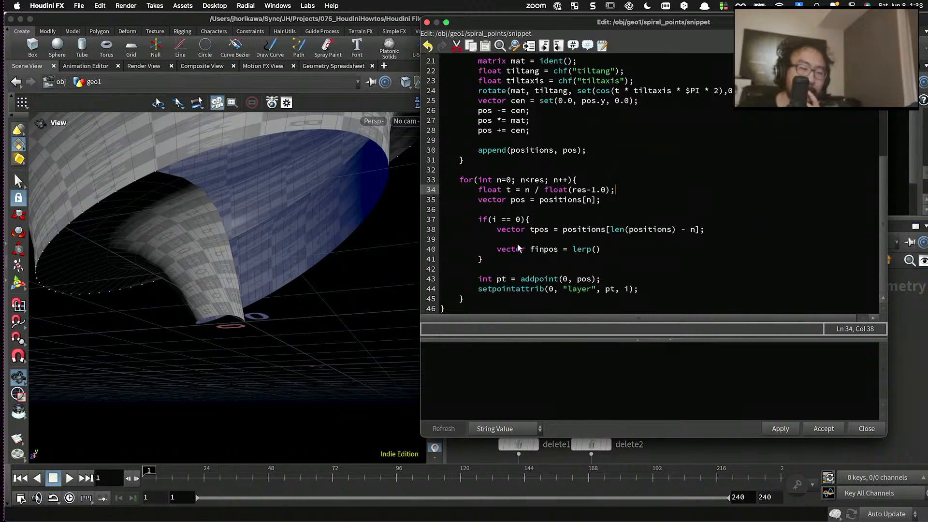
pyautogui.click(624, 249)
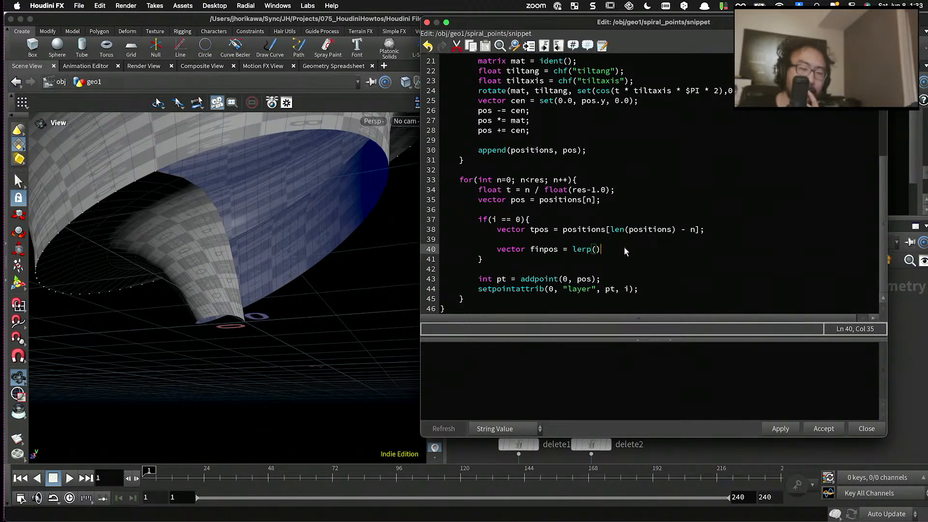
pyautogui.click(597, 250)
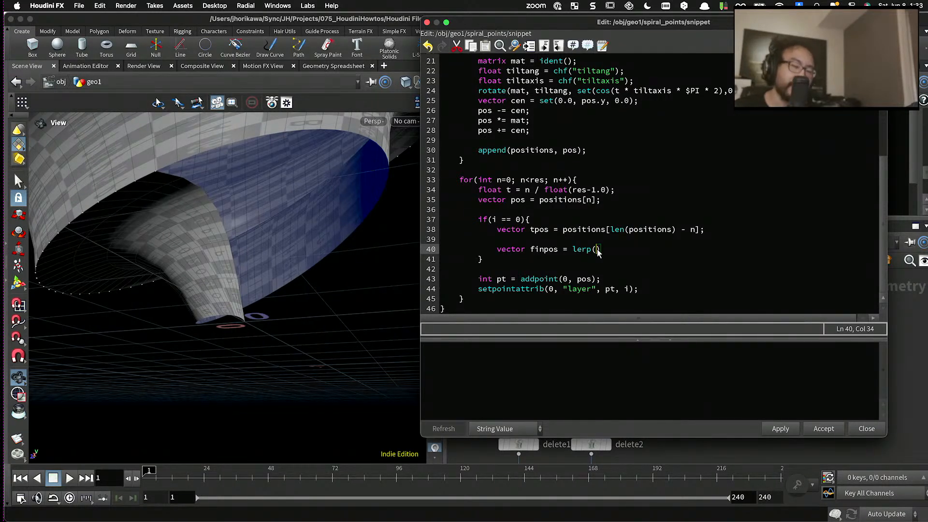
pyautogui.doubleClick(538, 230)
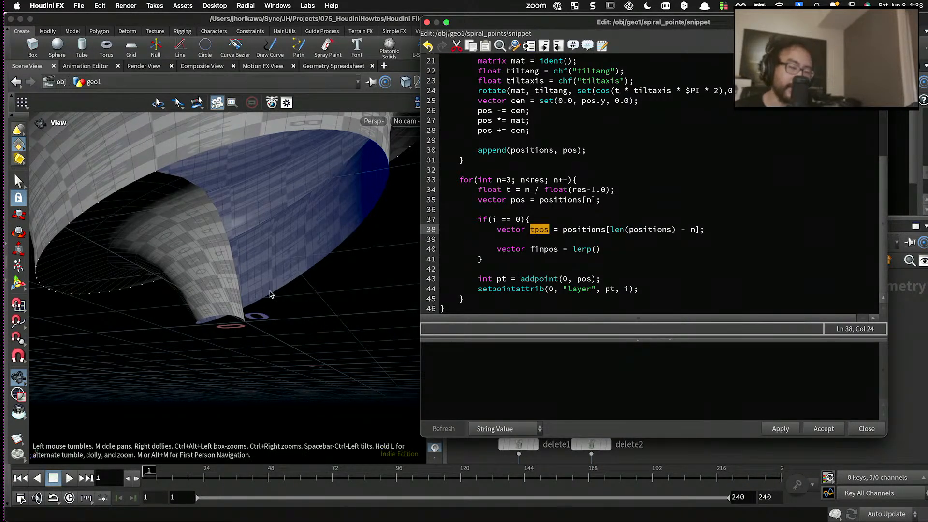
pyautogui.click(595, 250)
pyautogui.write('tpos')
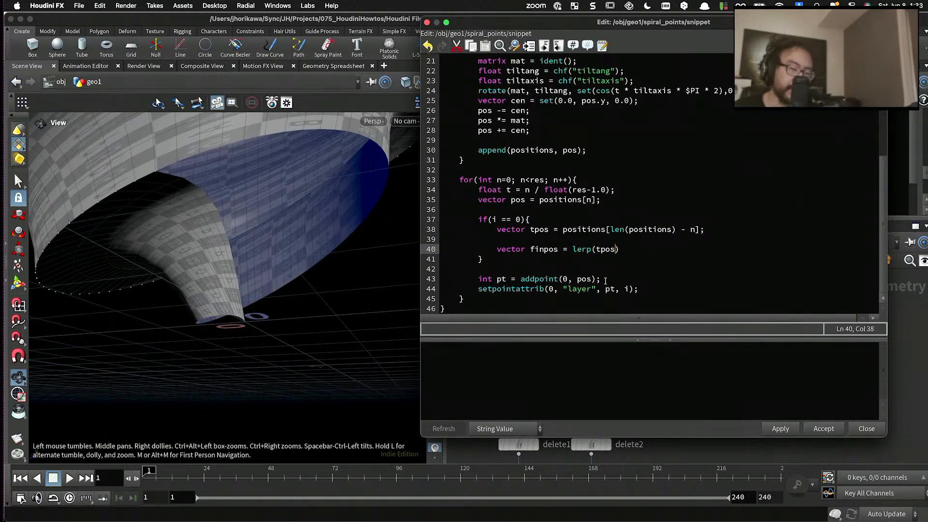
pyautogui.write(', pos')
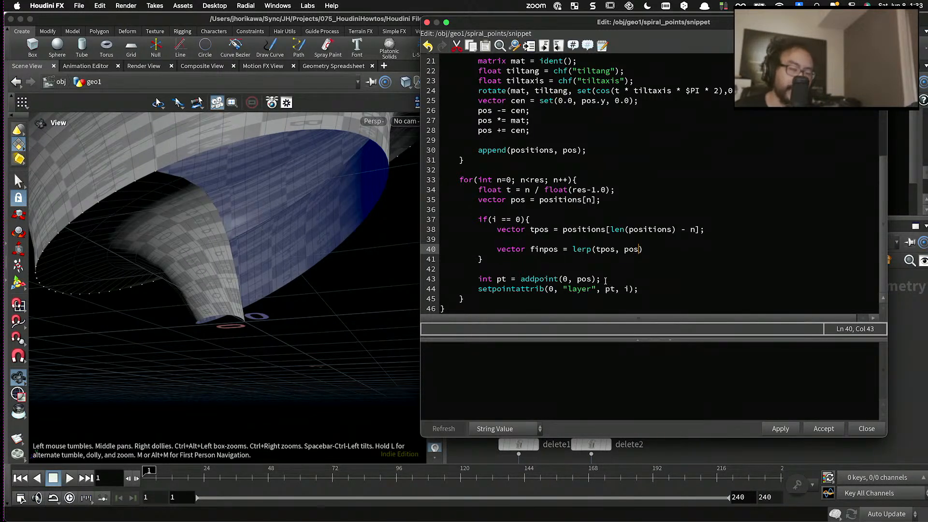
pyautogui.write(', ')
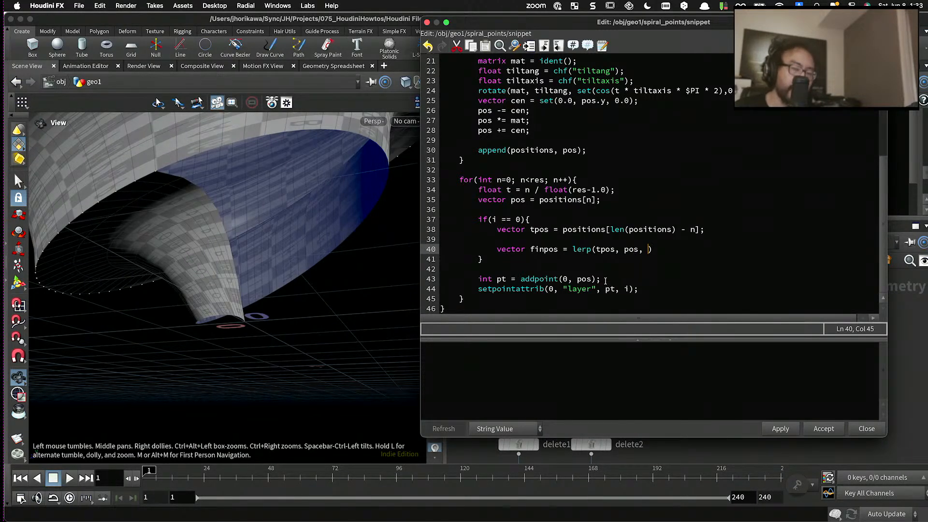
pyautogui.write('t')
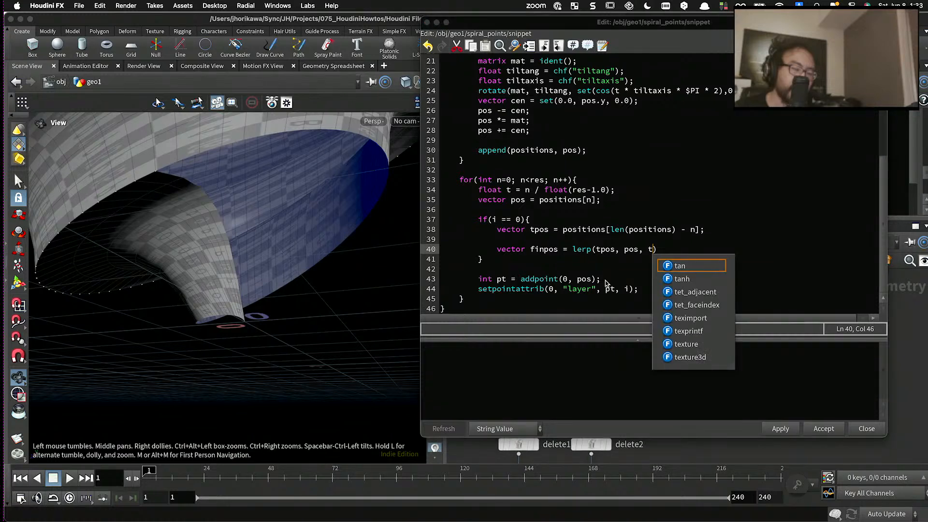
pyautogui.click(606, 243)
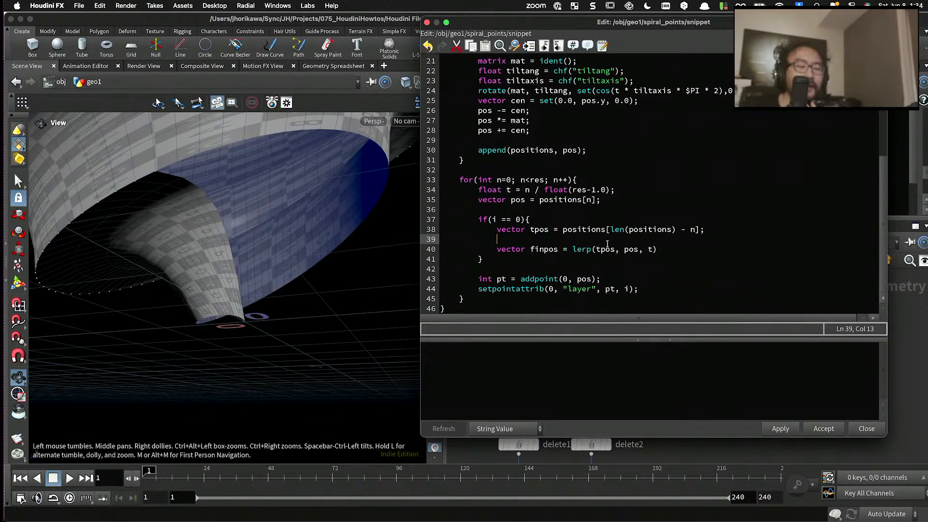
pyautogui.click(673, 252)
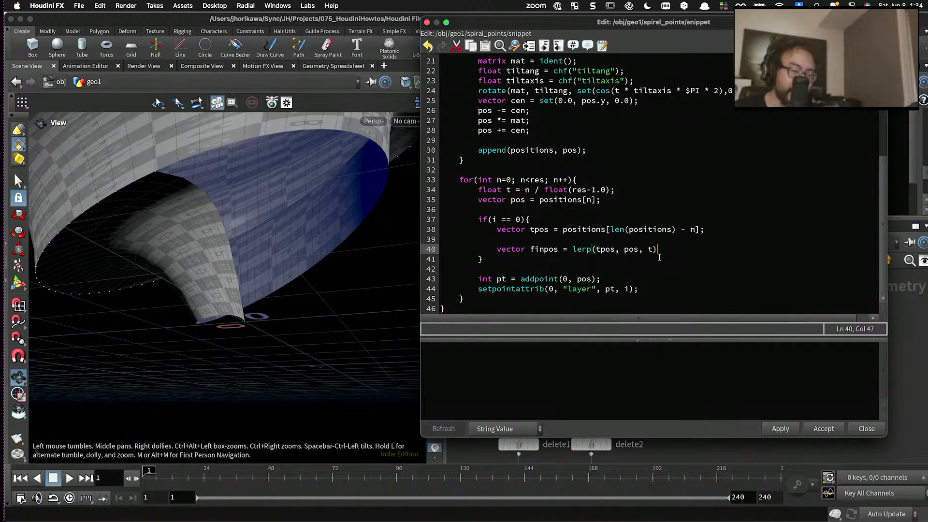
pyautogui.write(';')
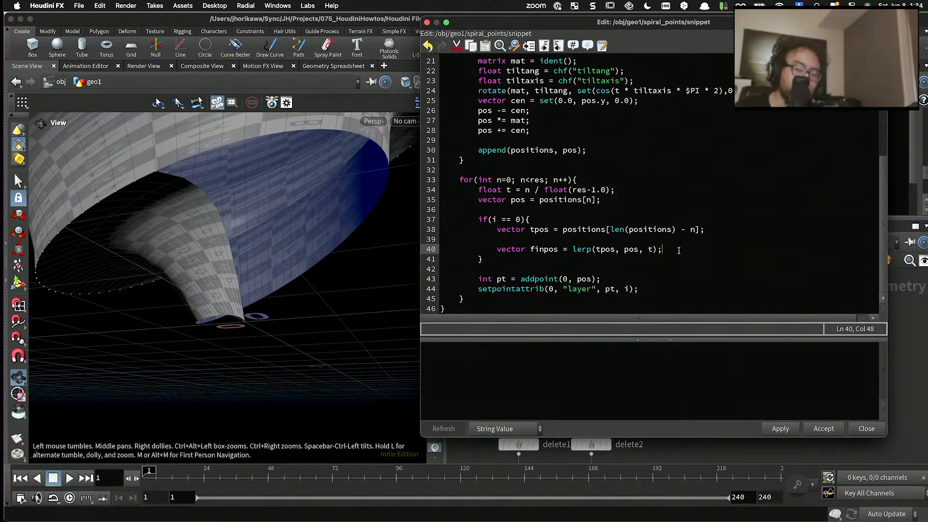
# - Change the lerp line to "pos = lerp(tpos, pos, t);", leave no empty line below it, and apply the code
pyautogui.press('Return')
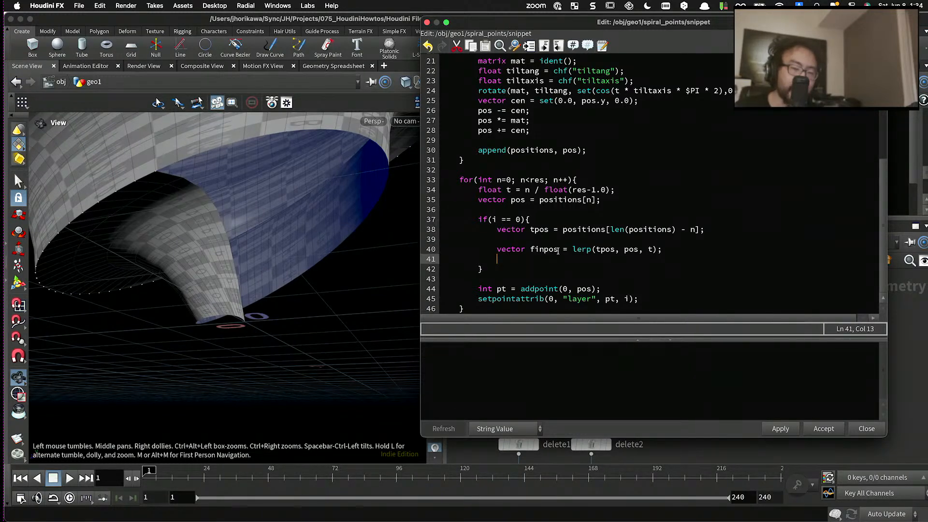
pyautogui.moveTo(559, 249); pyautogui.dragTo(497, 249)
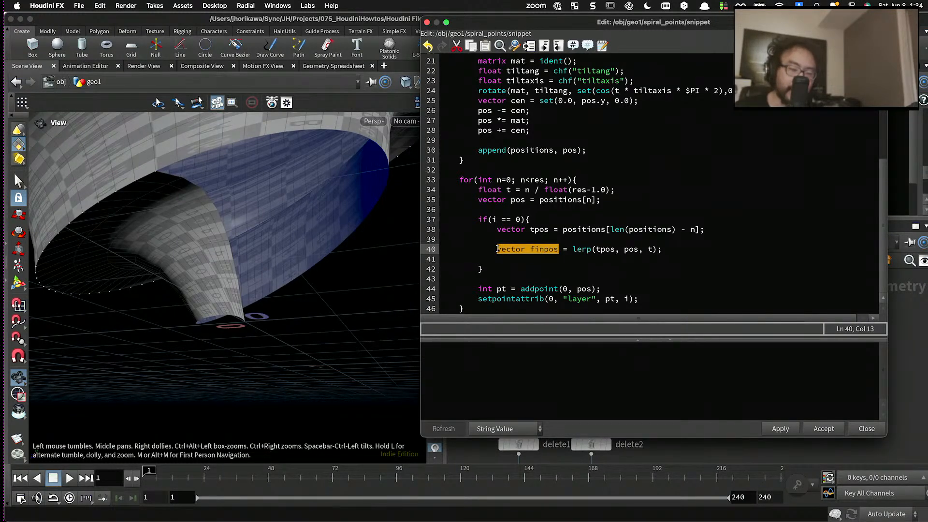
pyautogui.write('pos')
pyautogui.click(509, 260)
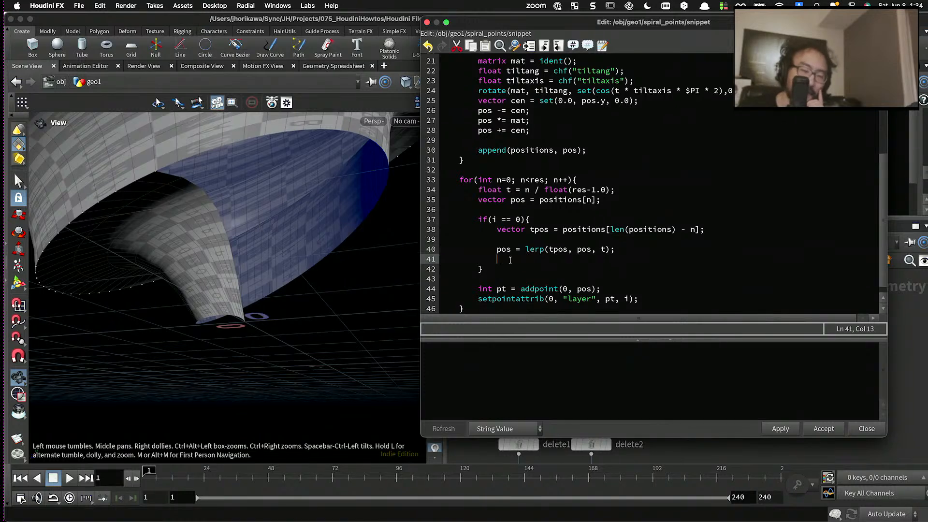
pyautogui.moveTo(510, 260); pyautogui.dragTo(405, 257)
pyautogui.press('BackSpace')
pyautogui.press('BackSpace')
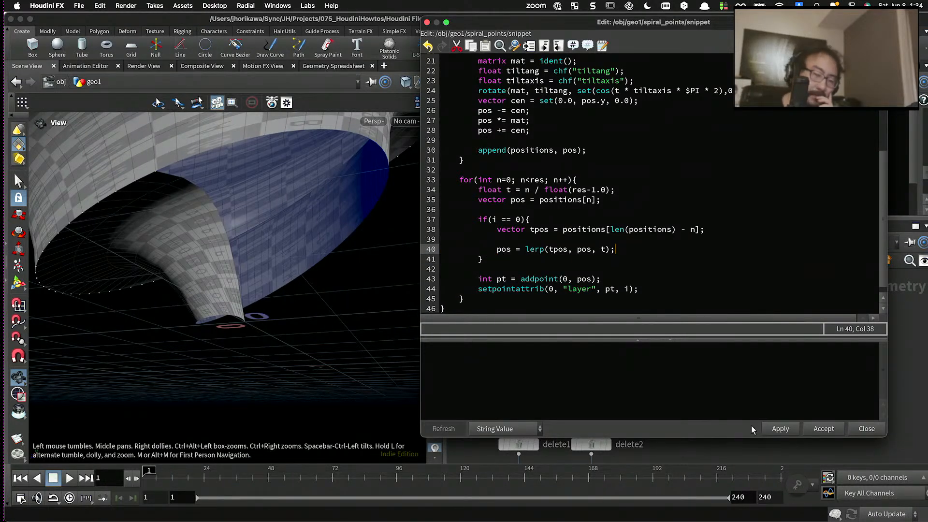
pyautogui.click(780, 428)
pyautogui.moveTo(227, 251); pyautogui.dragTo(261, 242)
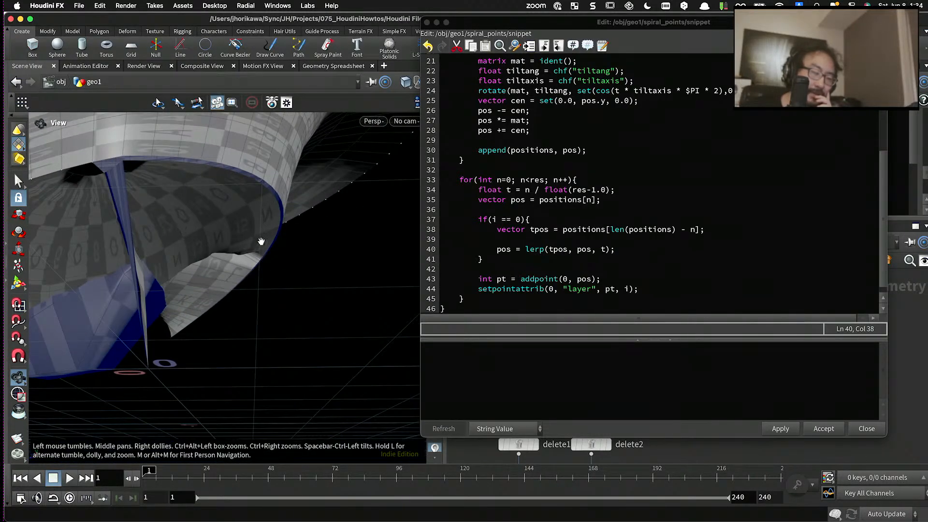
# - Comment out the pos lerp line inside the if block and apply the code to inspect the vase's base
pyautogui.click(497, 250)
pyautogui.write('//')
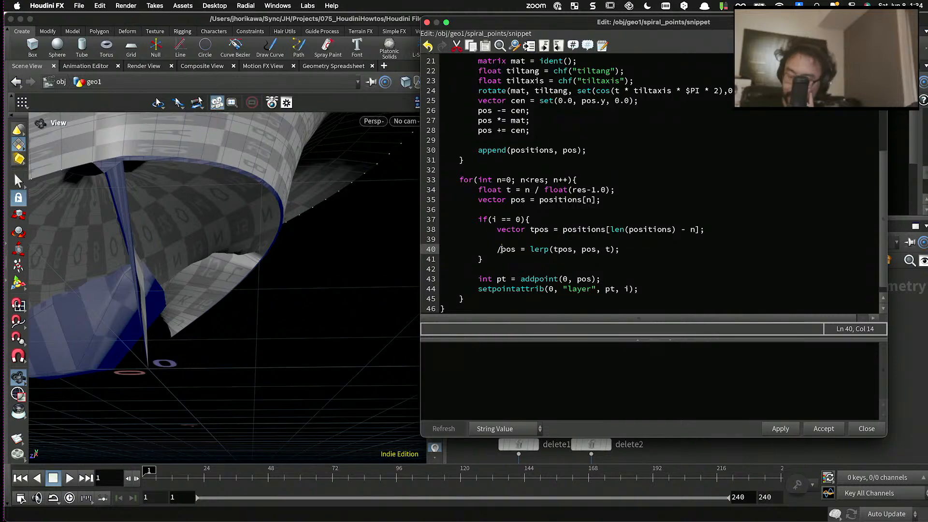
pyautogui.click(780, 428)
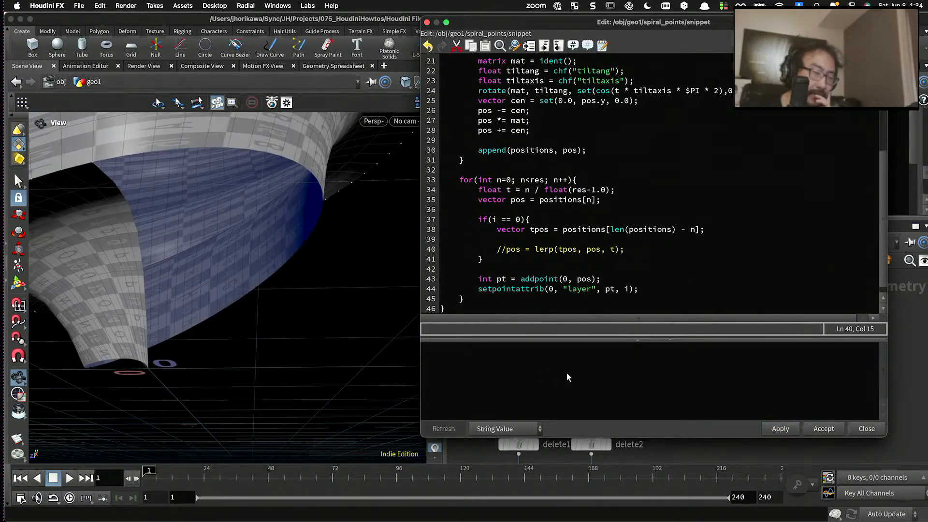
pyautogui.moveTo(368, 318); pyautogui.dragTo(270, 298)
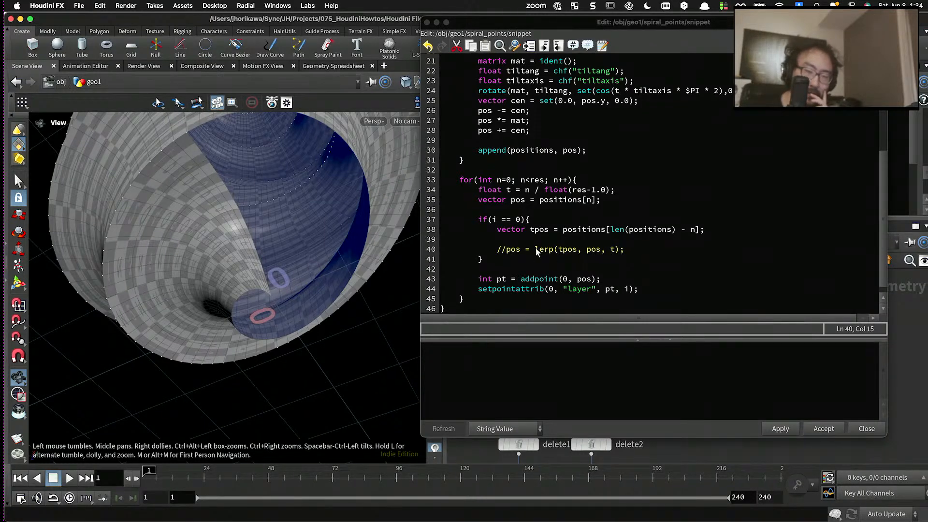
# - Uncomment the lerp line, set its blend argument to 0.0, and apply the code to inspect the base
pyautogui.click(506, 249)
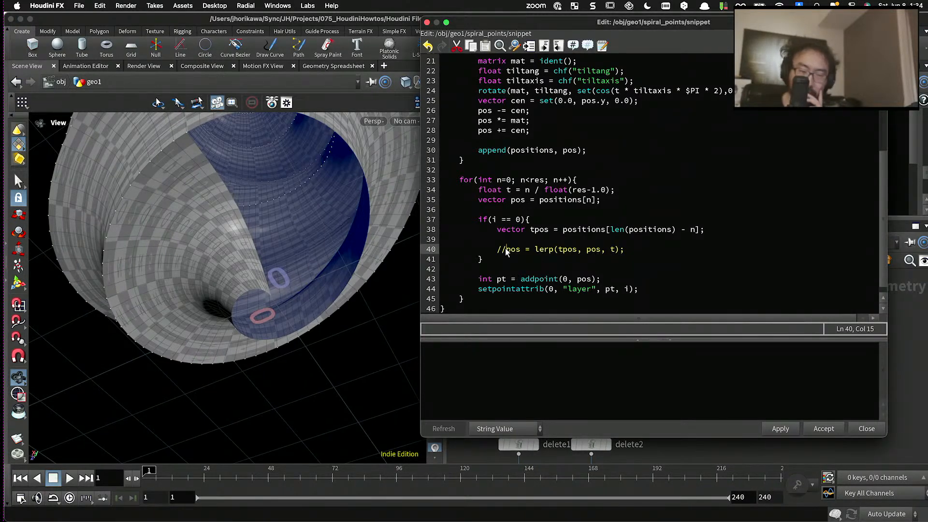
pyautogui.press('BackSpace')
pyautogui.press('BackSpace')
pyautogui.doubleClick(603, 250)
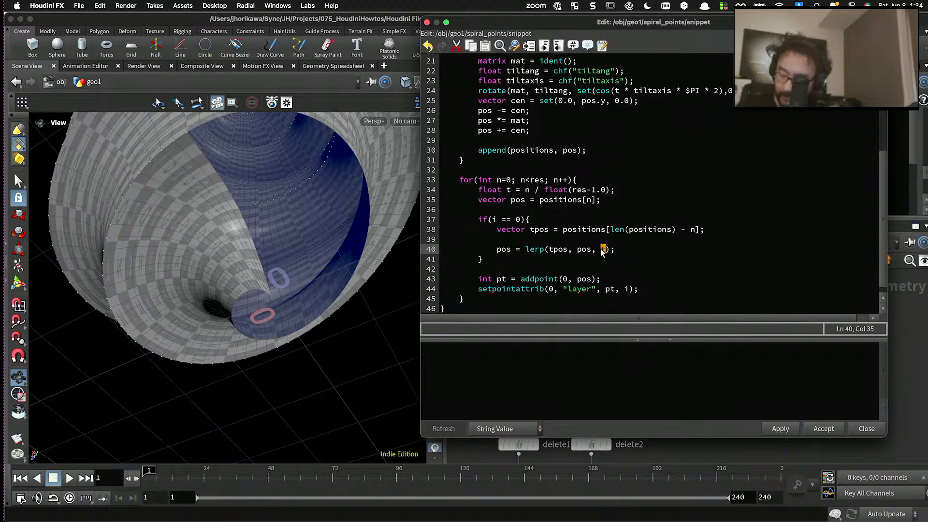
pyautogui.write('0.0')
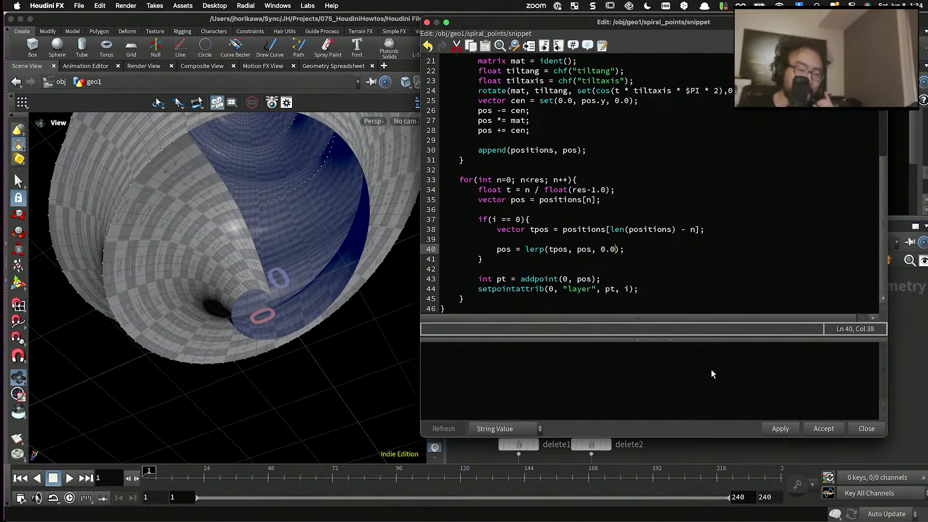
pyautogui.click(780, 429)
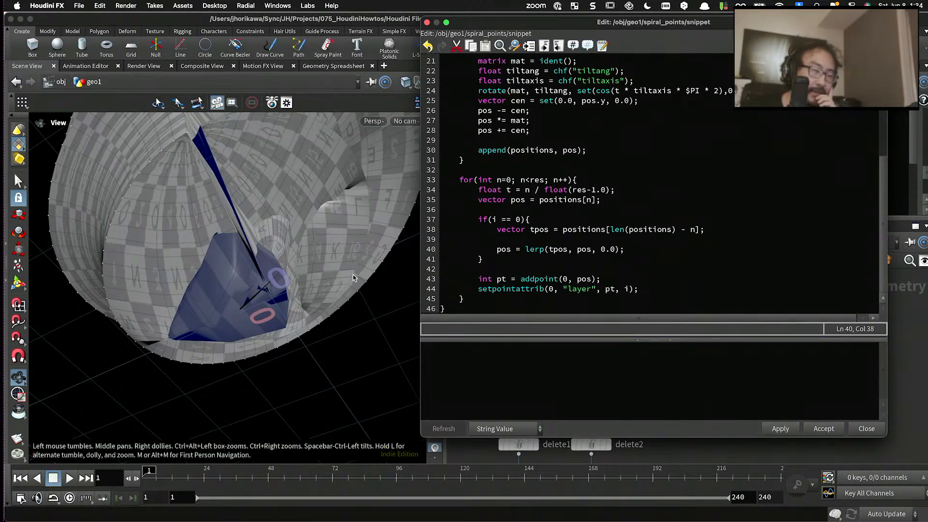
pyautogui.moveTo(353, 275); pyautogui.dragTo(266, 211)
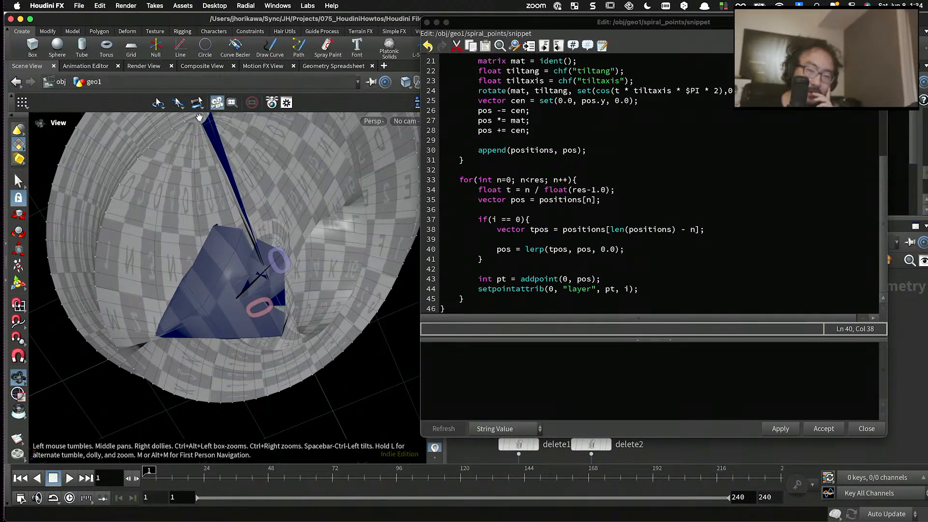
# - Assign tpos directly with "pos = tpos;", comment out the lerp call behind it, and apply the code
pyautogui.click(525, 250)
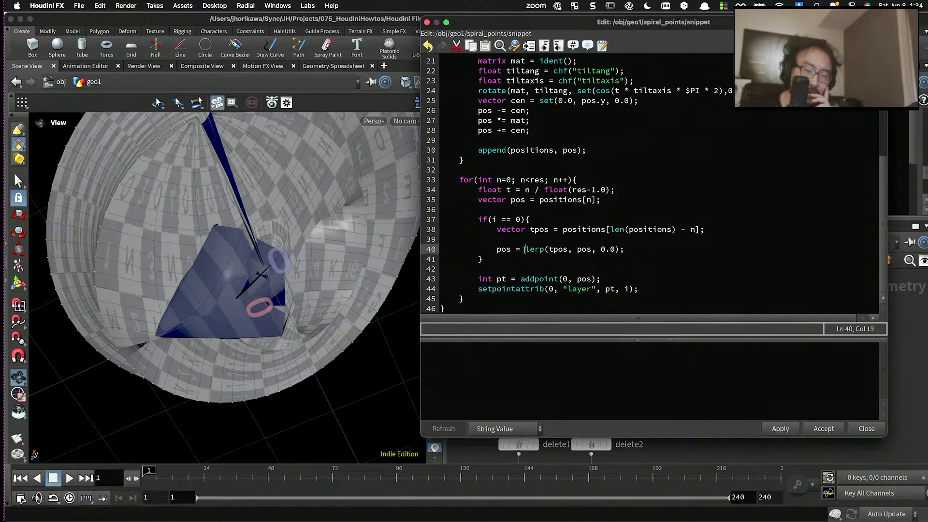
pyautogui.write('t')
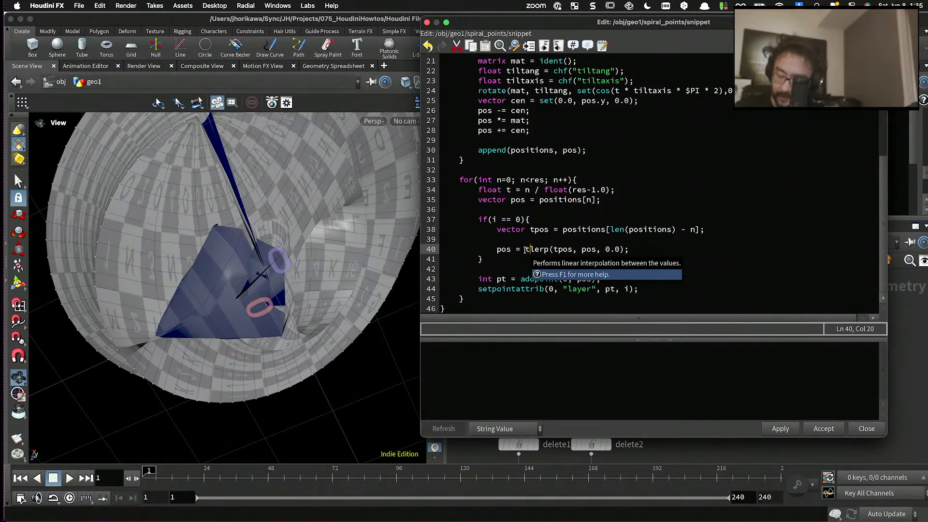
pyautogui.write('pos;//')
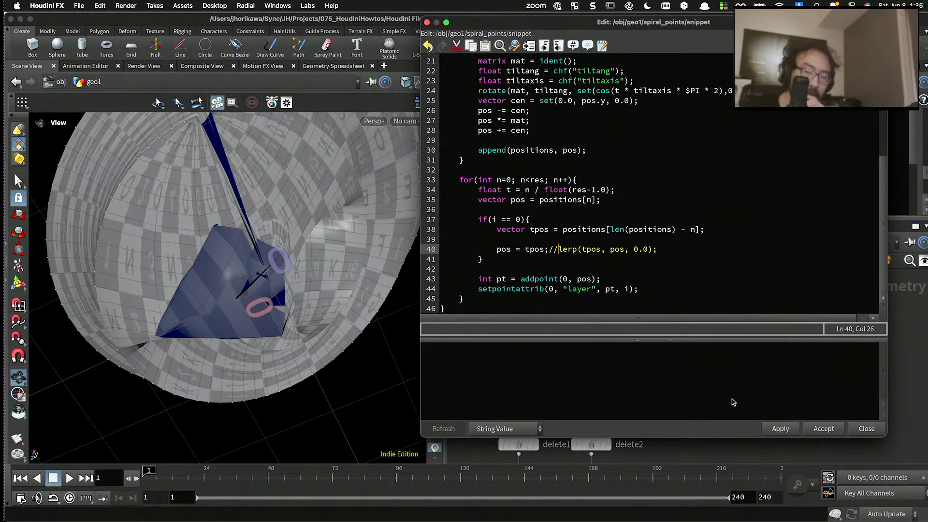
pyautogui.click(780, 429)
pyautogui.scroll(-3, 257, 294)
pyautogui.moveTo(257, 295); pyautogui.dragTo(385, 321)
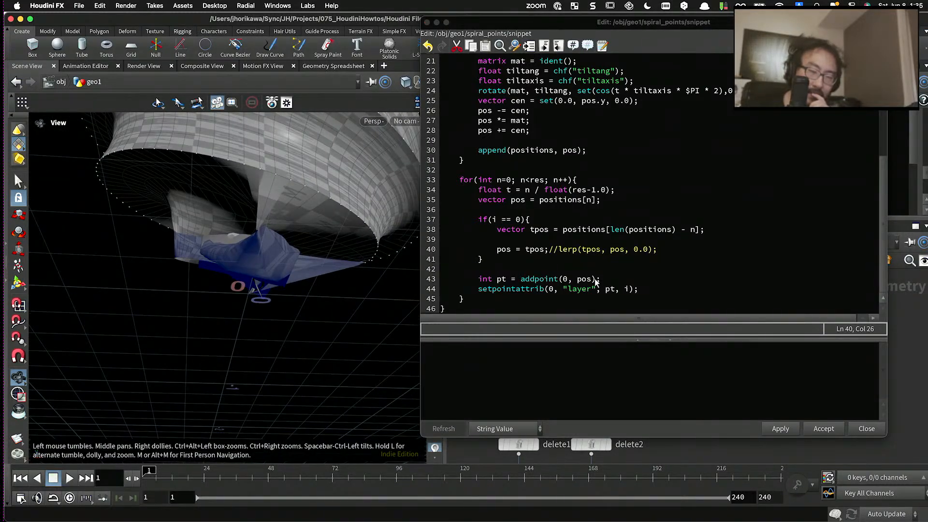
# - Restore the line to "pos = lerp(tpos, pos, t);" and apply the code
pyautogui.click(558, 249)
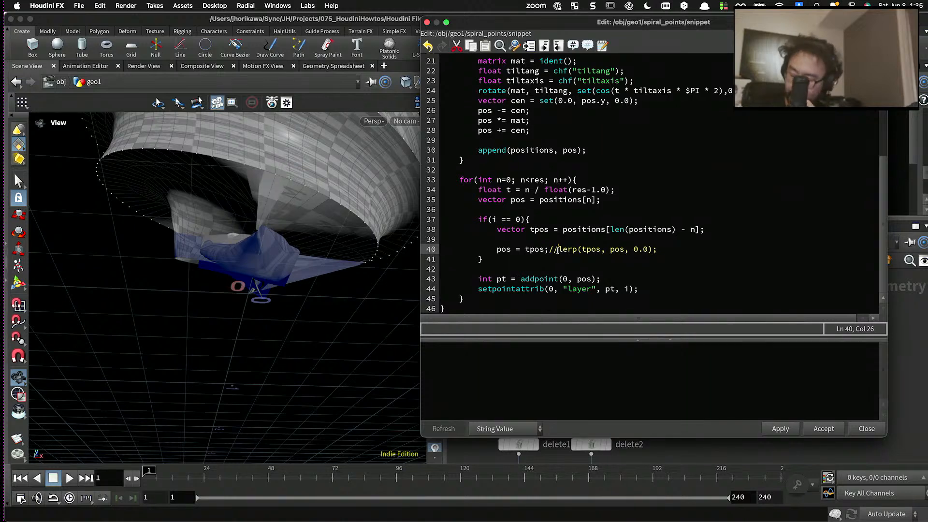
pyautogui.press('BackSpace')
pyautogui.press('BackSpace')
pyautogui.press('BackSpace')
pyautogui.press('BackSpace')
pyautogui.press('BackSpace')
pyautogui.press('BackSpace')
pyautogui.press('BackSpace')
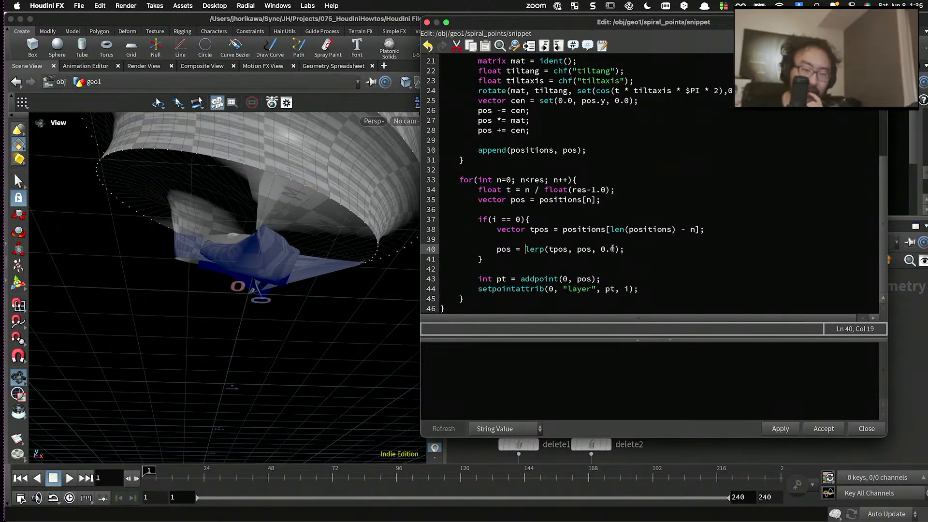
pyautogui.moveTo(612, 249); pyautogui.dragTo(601, 249)
pyautogui.write('t')
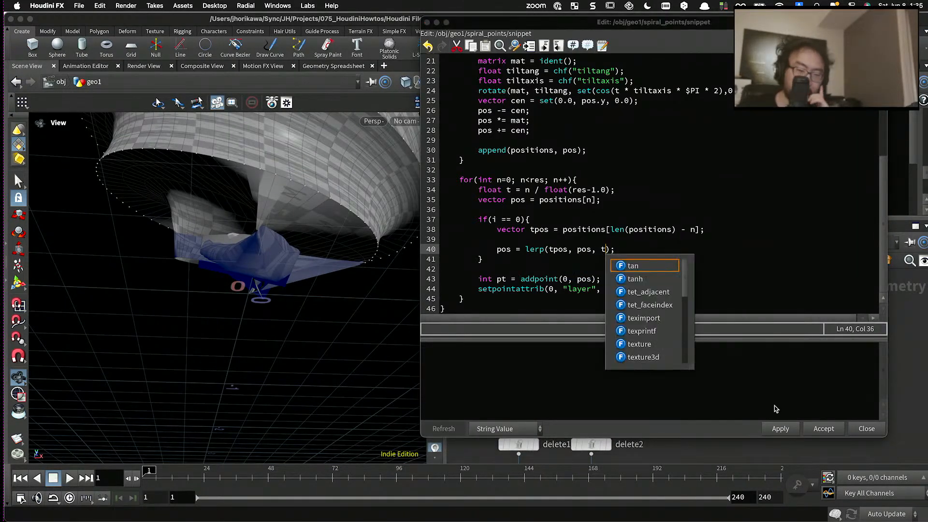
pyautogui.click(780, 428)
pyautogui.moveTo(311, 255); pyautogui.dragTo(327, 205)
# - Disable the pos lerp line by turning it into a comment and apply the code
pyautogui.click(602, 249)
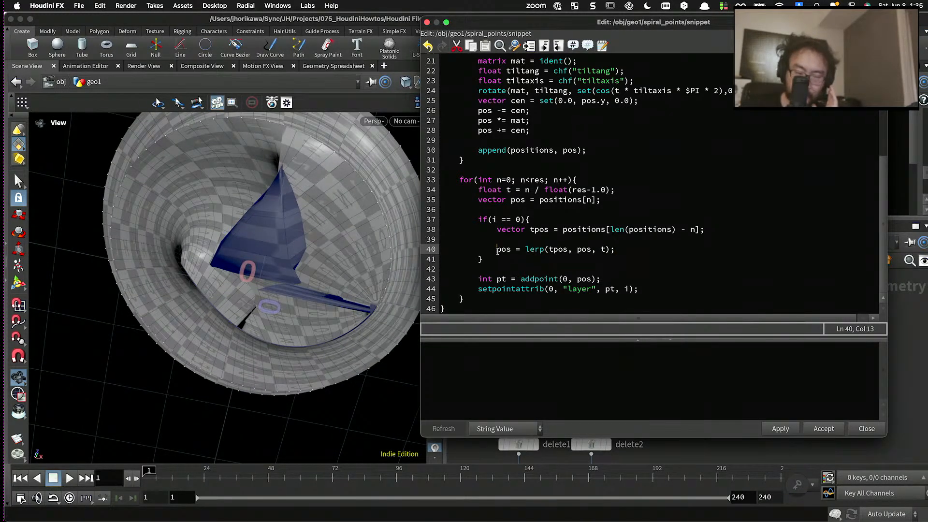
pyautogui.write('//')
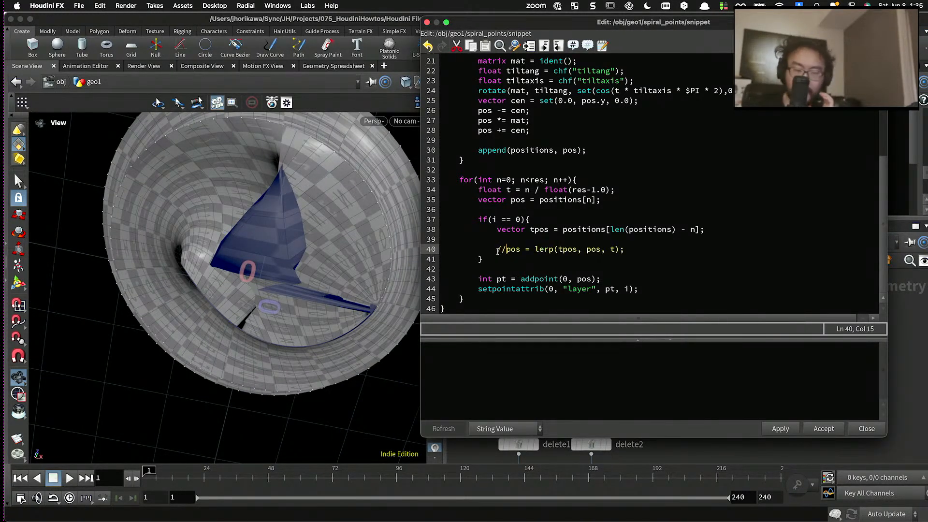
pyautogui.click(769, 429)
# - Examine the vase's open base and the start of the spiral surface from below and from the side
pyautogui.moveTo(401, 302); pyautogui.dragTo(206, 306)
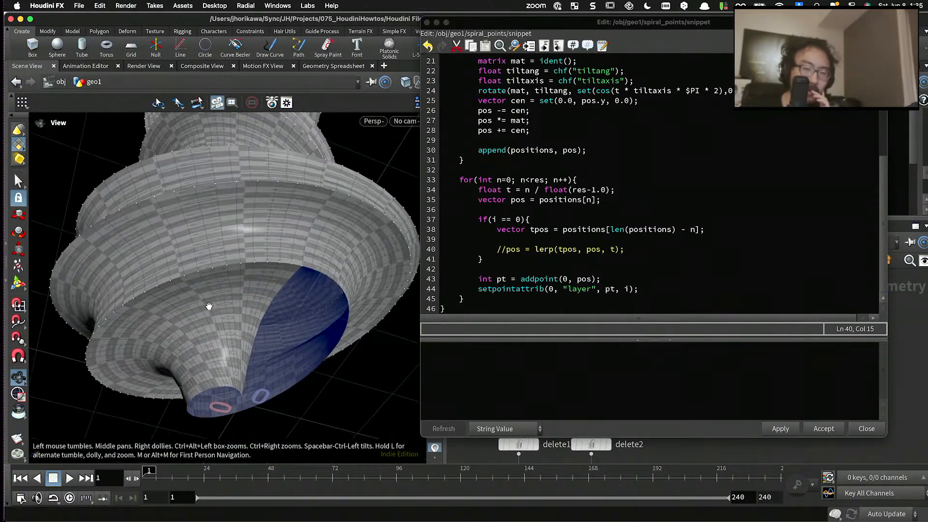
pyautogui.moveTo(300, 277); pyautogui.dragTo(304, 273)
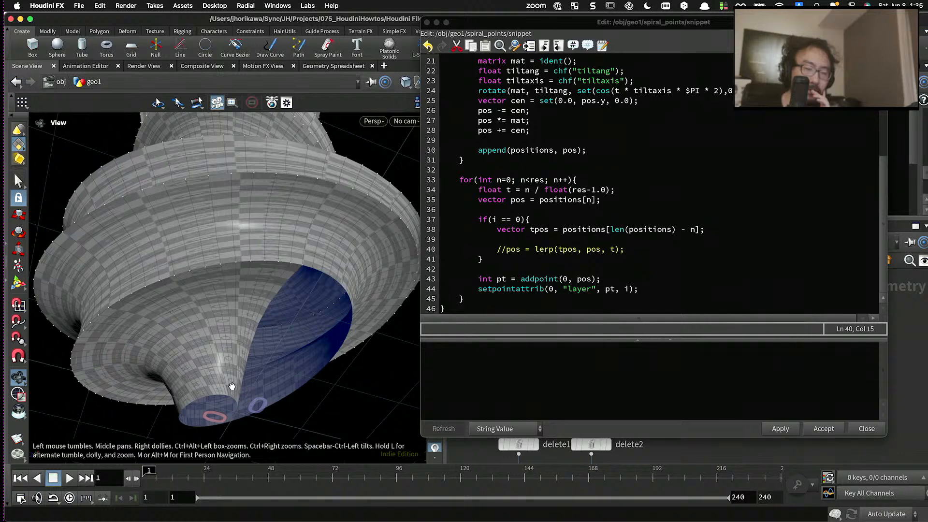
pyautogui.moveTo(235, 390); pyautogui.dragTo(229, 399)
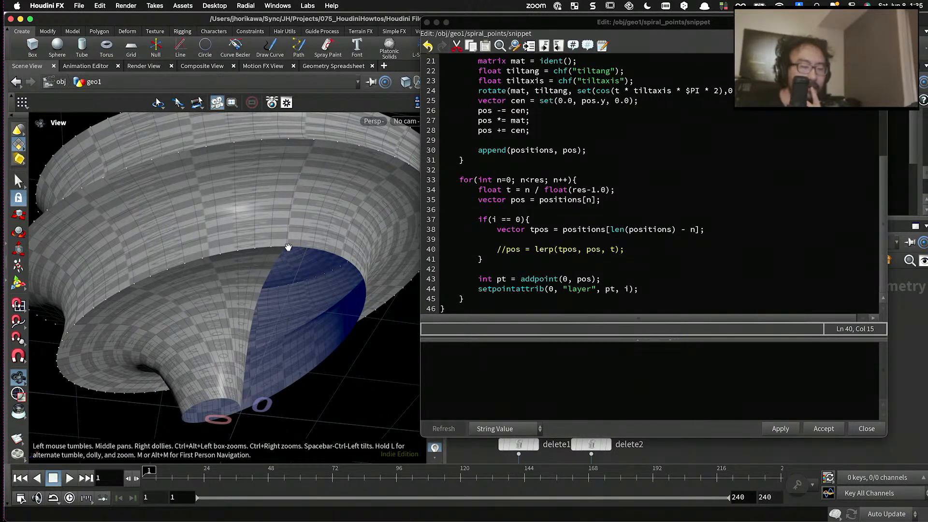
pyautogui.moveTo(290, 253); pyautogui.dragTo(216, 309)
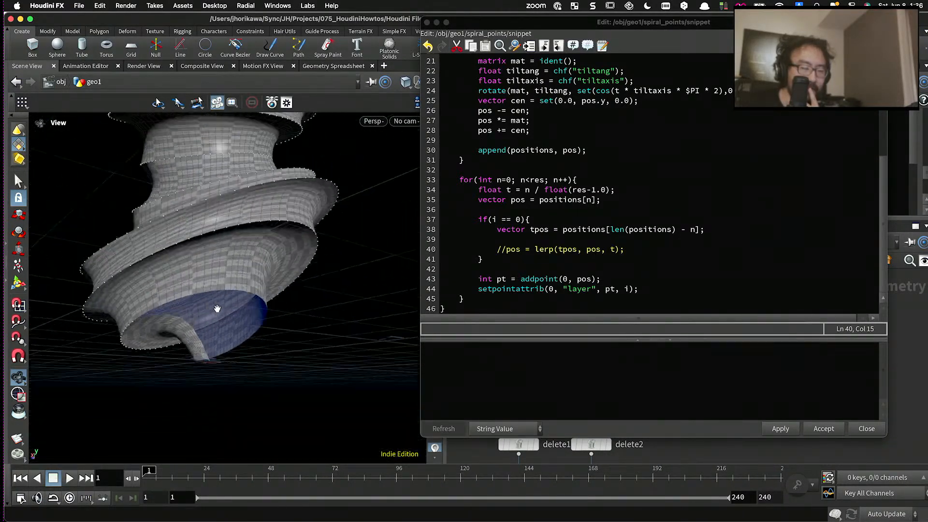
pyautogui.moveTo(215, 309); pyautogui.dragTo(226, 338, button='right')
pyautogui.moveTo(226, 338); pyautogui.dragTo(294, 261)
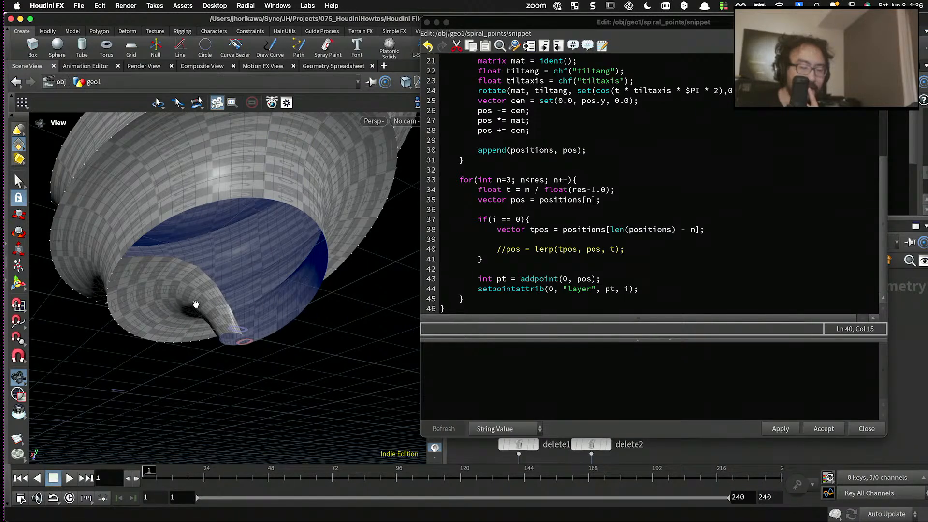
pyautogui.moveTo(195, 305); pyautogui.dragTo(345, 284)
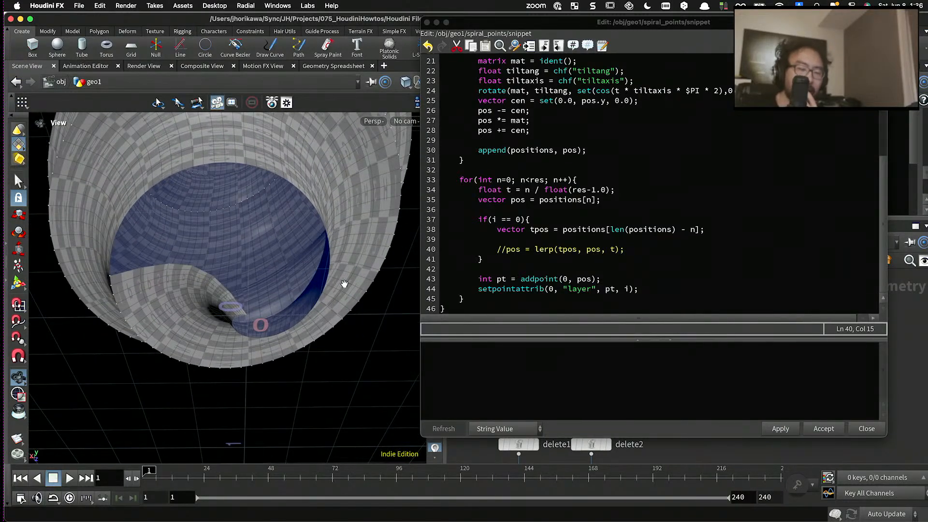
# - Uncomment the pos lerp line inside the if block
pyautogui.click(613, 253)
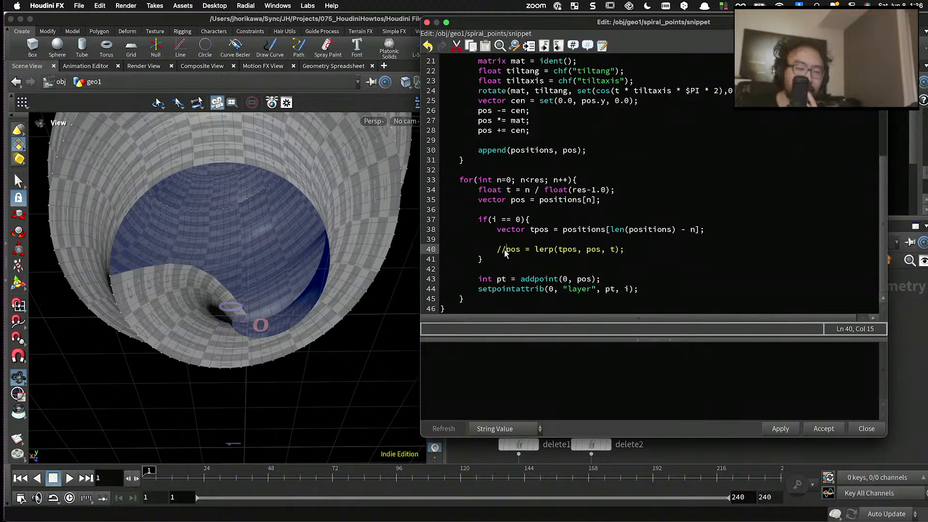
pyautogui.press('BackSpace')
pyautogui.press('BackSpace')
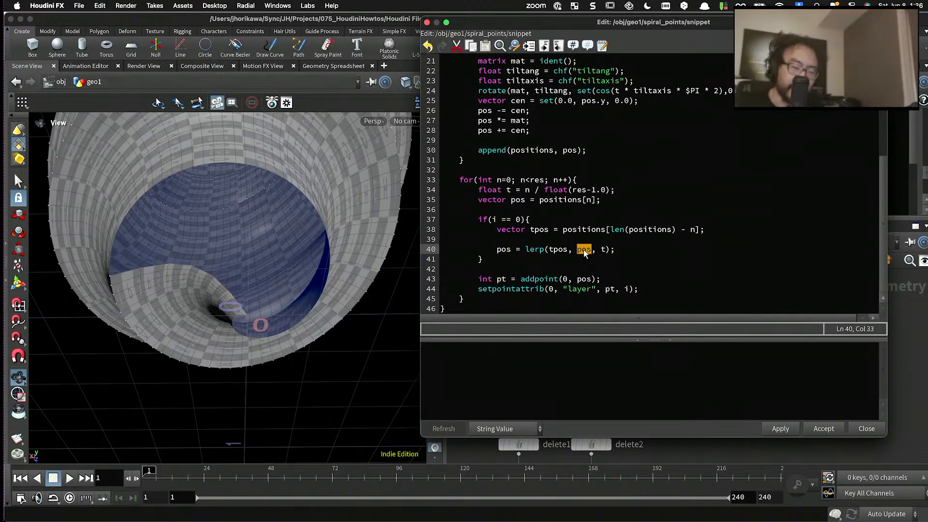
# - Replace pos in the lerp call's second argument with positions[n * 0.5], apply the code and inspect the vase's base
pyautogui.write('po')
pyautogui.write('sitions')
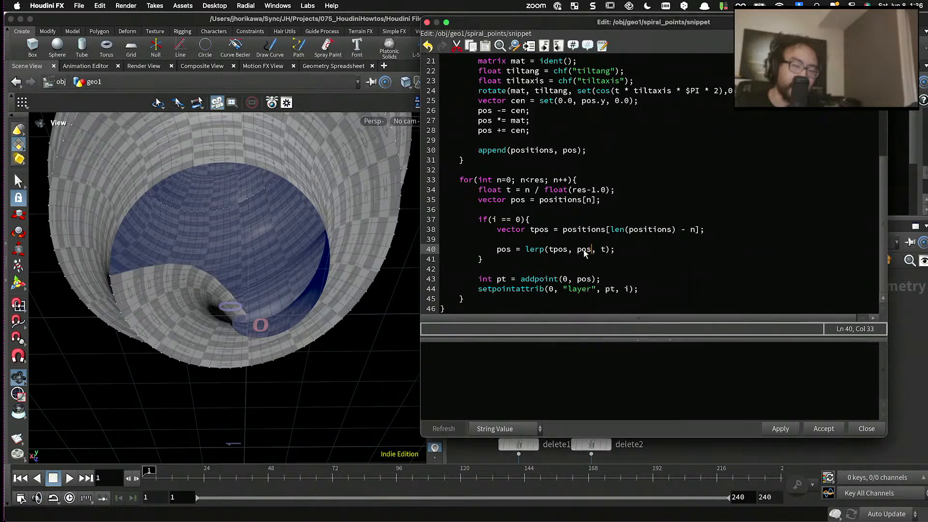
pyautogui.write('[n')
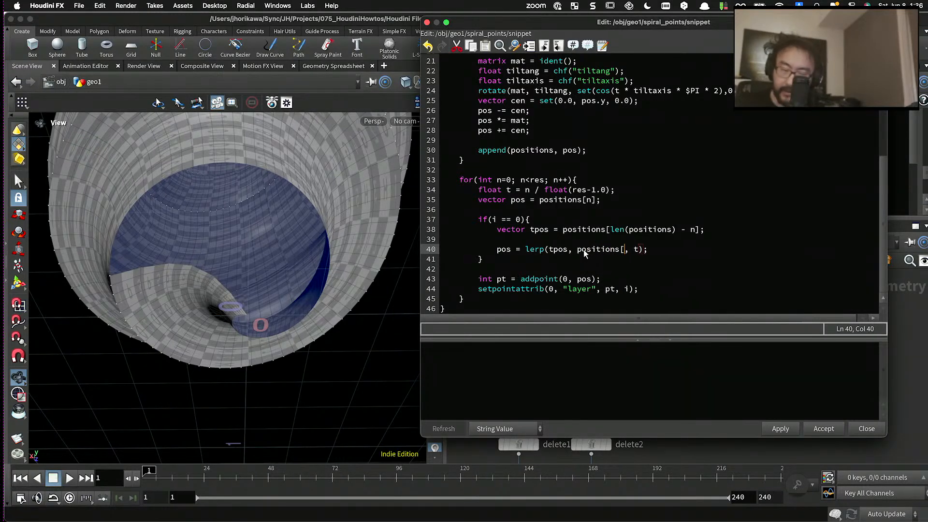
pyautogui.write(' * ).45')
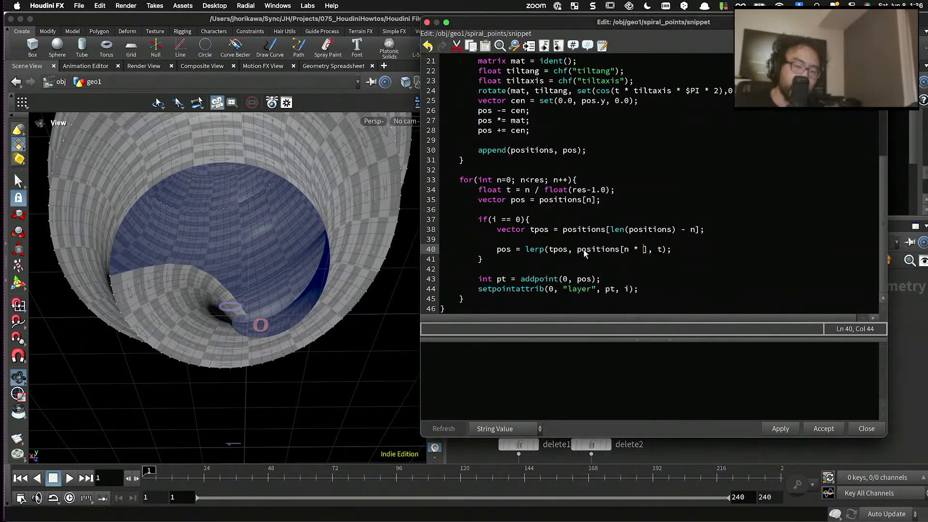
pyautogui.press('BackSpace')
pyautogui.press('BackSpace')
pyautogui.press('BackSpace')
pyautogui.press('BackSpace')
pyautogui.write('9,5=')
pyautogui.press('BackSpace')
pyautogui.press('BackSpace')
pyautogui.press('BackSpace')
pyautogui.press('BackSpace')
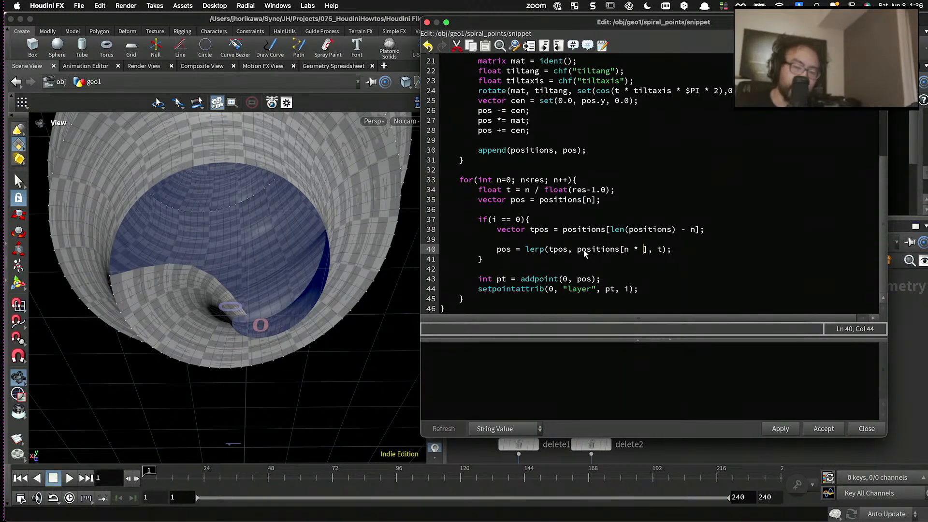
pyautogui.write('0.')
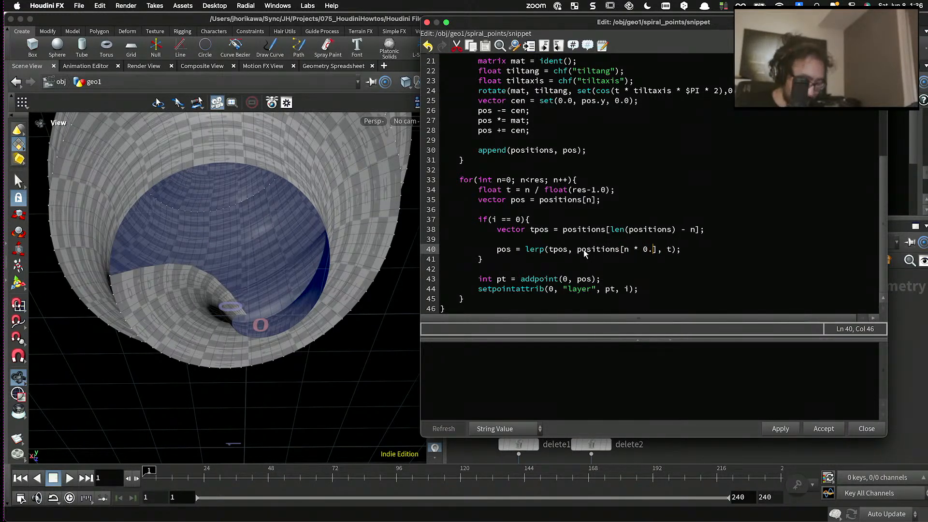
pyautogui.write('5')
pyautogui.click(781, 428)
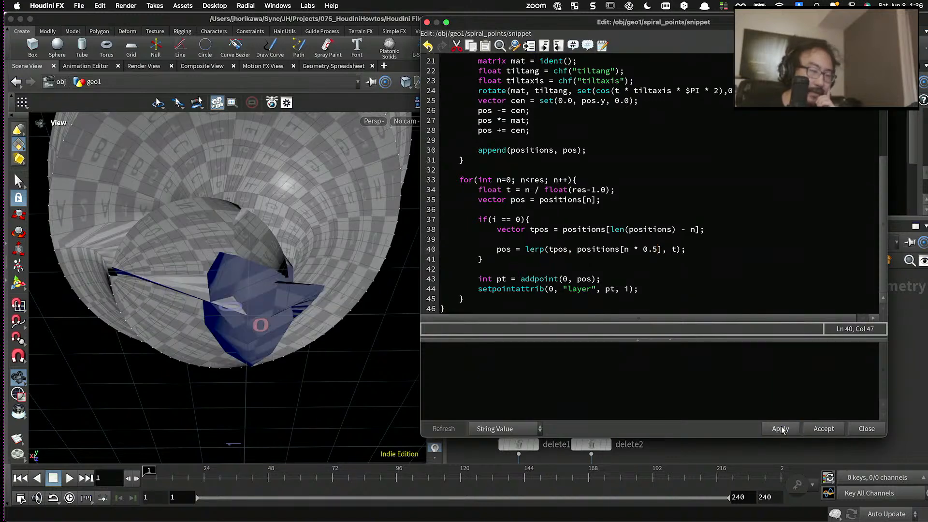
pyautogui.moveTo(299, 270); pyautogui.dragTo(308, 197)
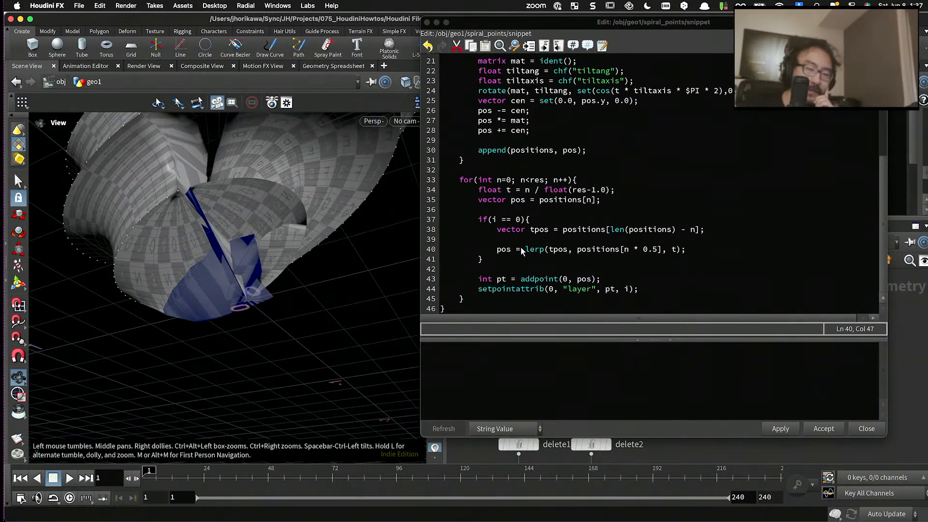
# - Change the index multiplier in the lerp call to 0.8, apply the code and inspect the base from the side
pyautogui.click(654, 250)
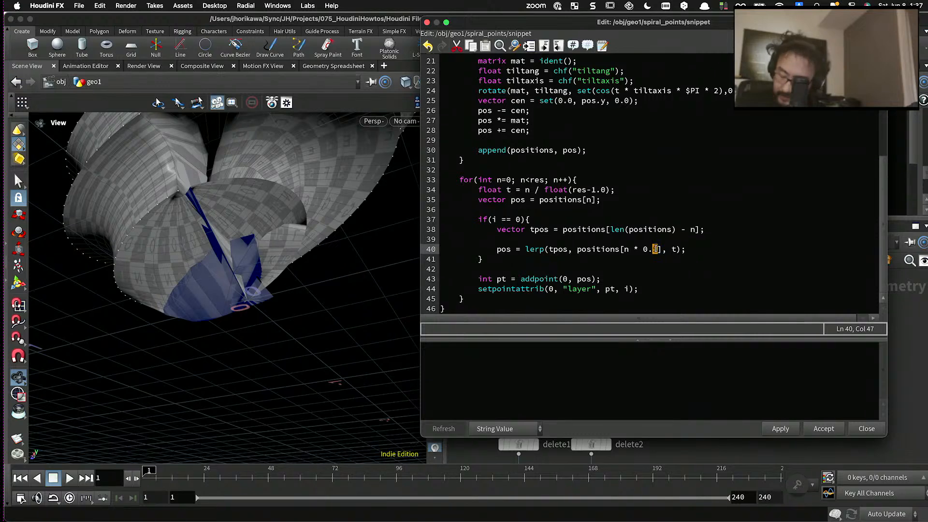
pyautogui.click(783, 429)
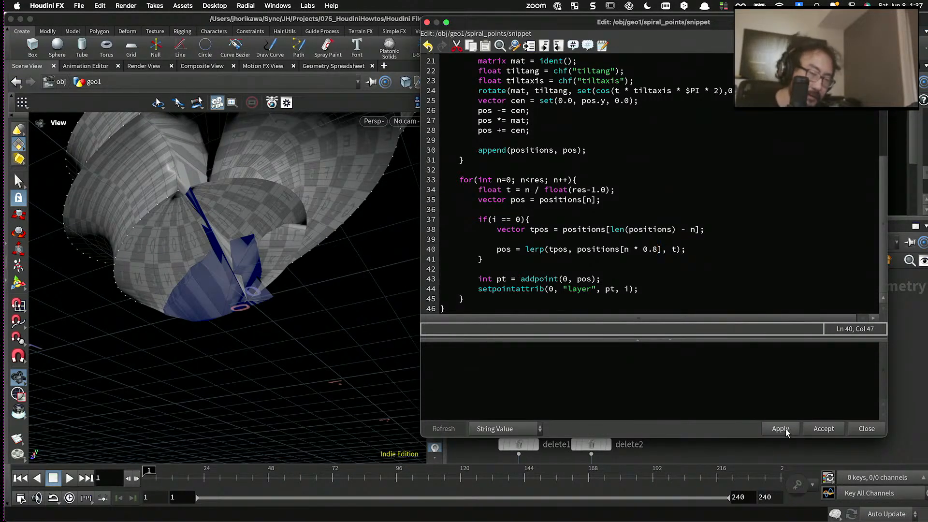
pyautogui.moveTo(342, 221); pyautogui.dragTo(264, 216)
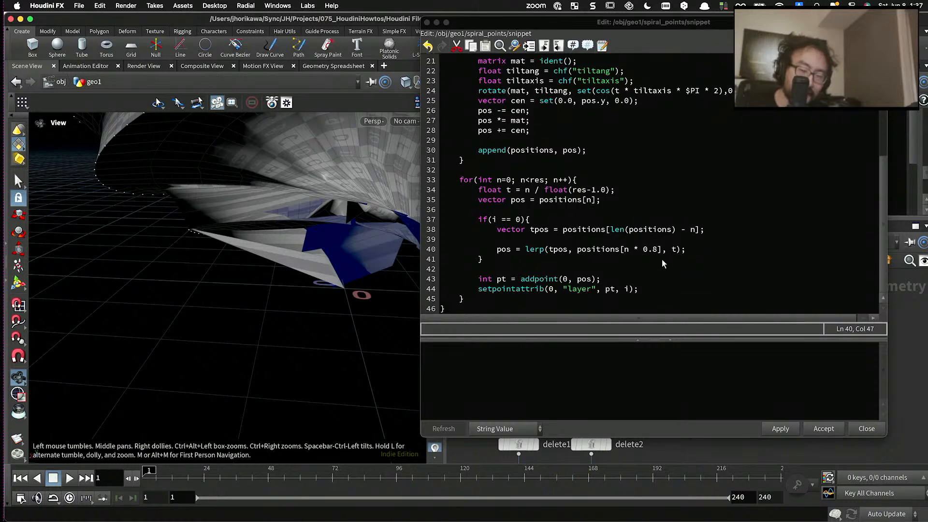
# - Change the index multiplier in the lerp call to 0.2, apply the code and inspect the base from below
pyautogui.moveTo(658, 249); pyautogui.dragTo(643, 249)
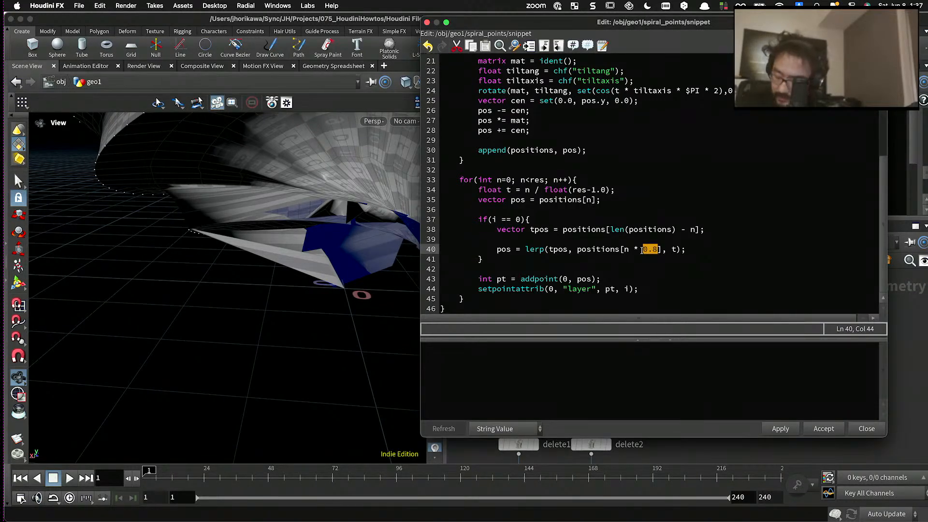
pyautogui.write('0.2')
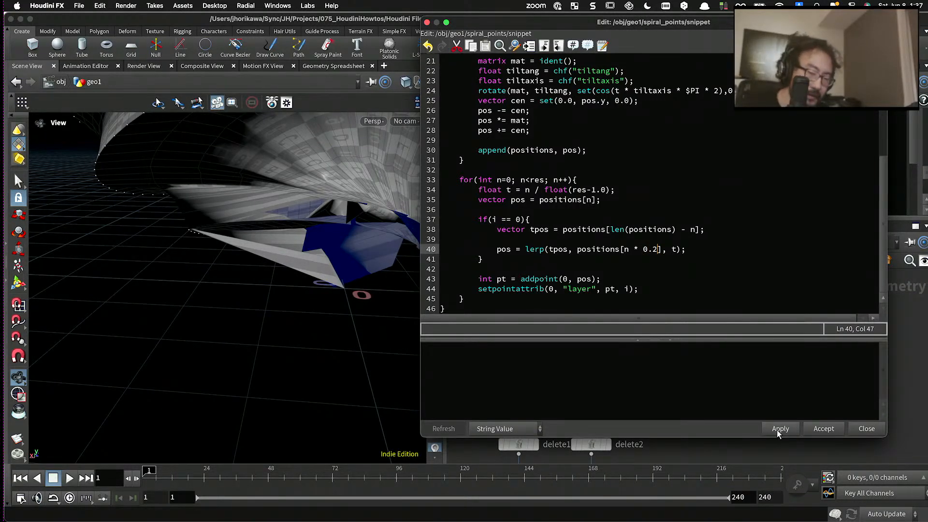
pyautogui.click(778, 430)
pyautogui.moveTo(336, 263); pyautogui.dragTo(386, 187)
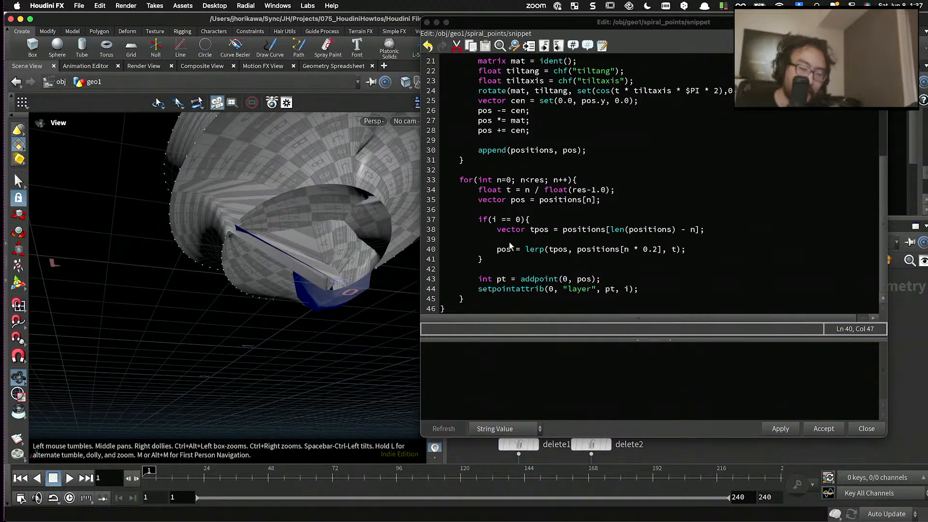
# - Delete the pos lerp line from the if block, apply the code and view the open base from below
pyautogui.moveTo(687, 249); pyautogui.dragTo(491, 250)
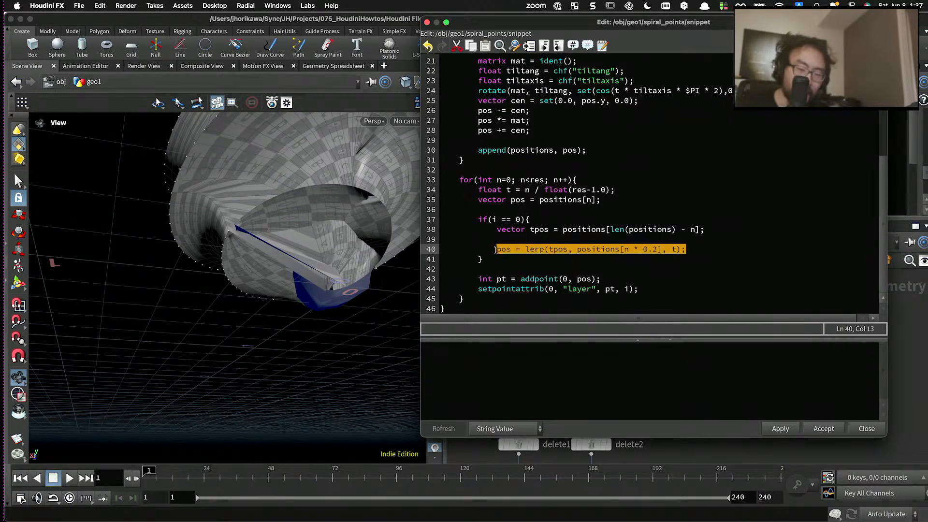
pyautogui.press('BackSpace')
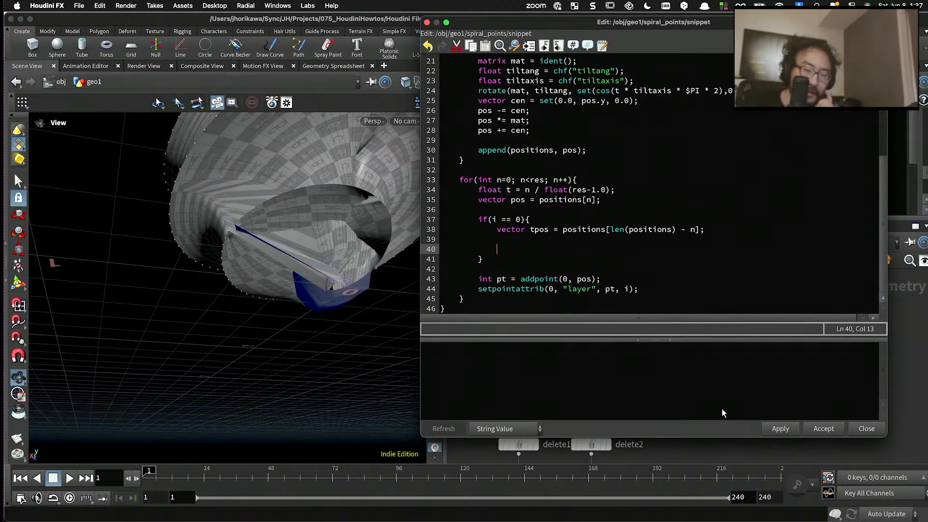
pyautogui.click(780, 429)
pyautogui.moveTo(338, 271); pyautogui.dragTo(310, 204)
pyautogui.moveTo(311, 204); pyautogui.dragTo(300, 250, button='middle')
pyautogui.moveTo(300, 250); pyautogui.dragTo(300, 245)
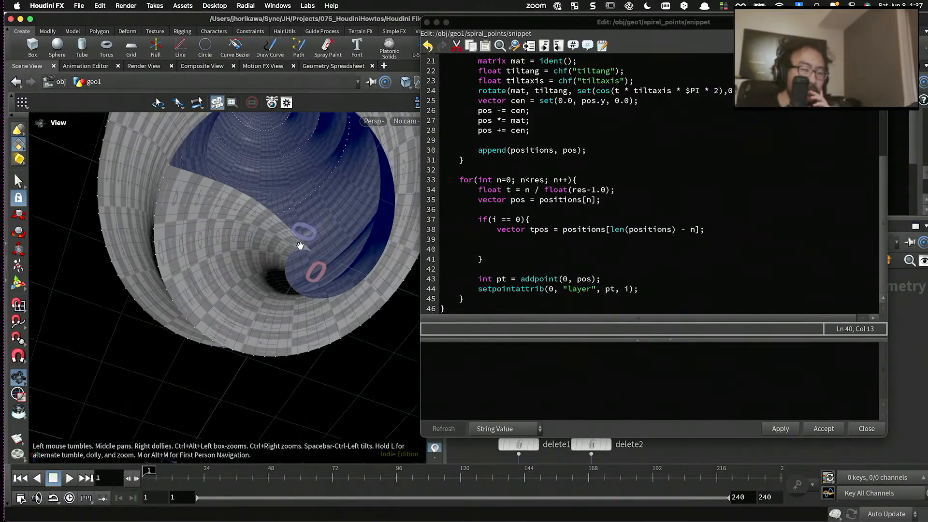
pyautogui.scroll(-4, 295, 244)
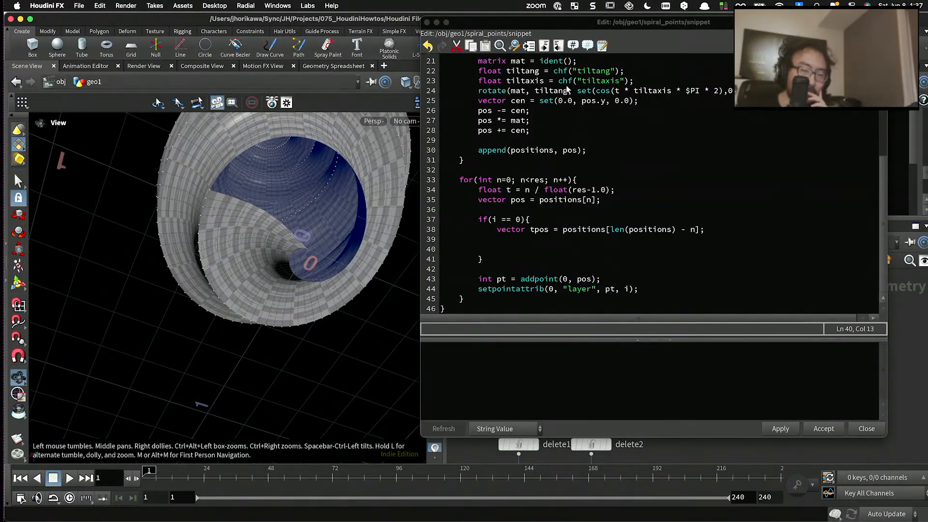
# - Display the spiral_points node's output and view the raw spiral points from the side beside the code editor
pyautogui.moveTo(568, 22); pyautogui.dragTo(161, 95)
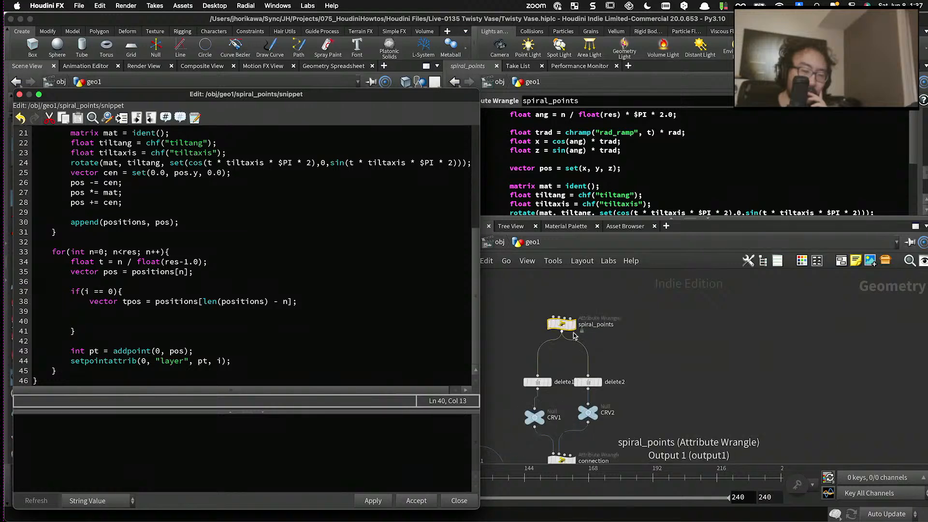
pyautogui.moveTo(288, 97); pyautogui.dragTo(679, 86)
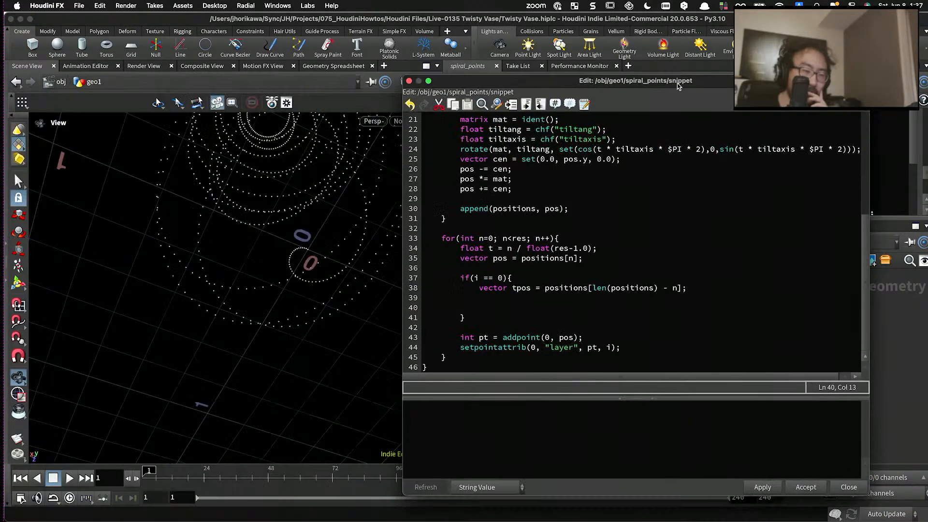
pyautogui.moveTo(216, 213); pyautogui.dragTo(221, 295)
# - Write "pos = tpos;" on the empty line inside the if block and apply the code
pyautogui.click(593, 306)
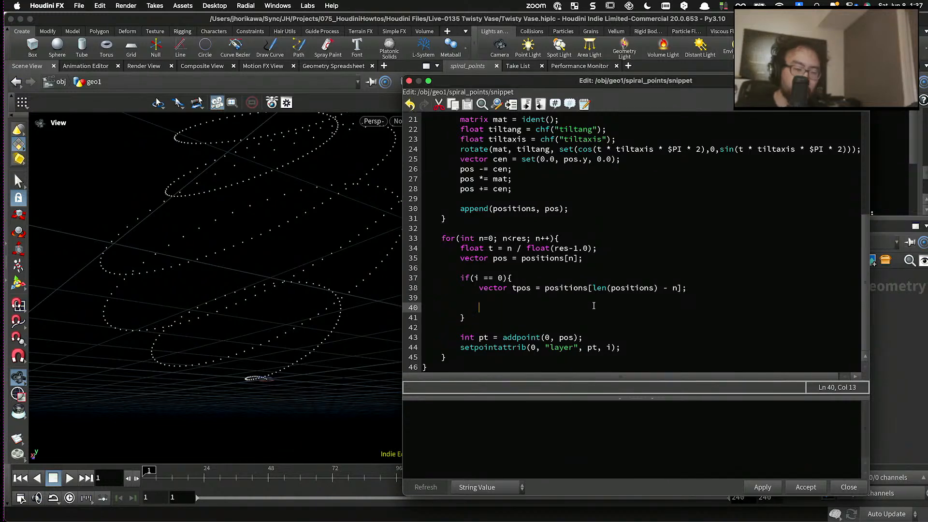
pyautogui.write('pos = lerp(')
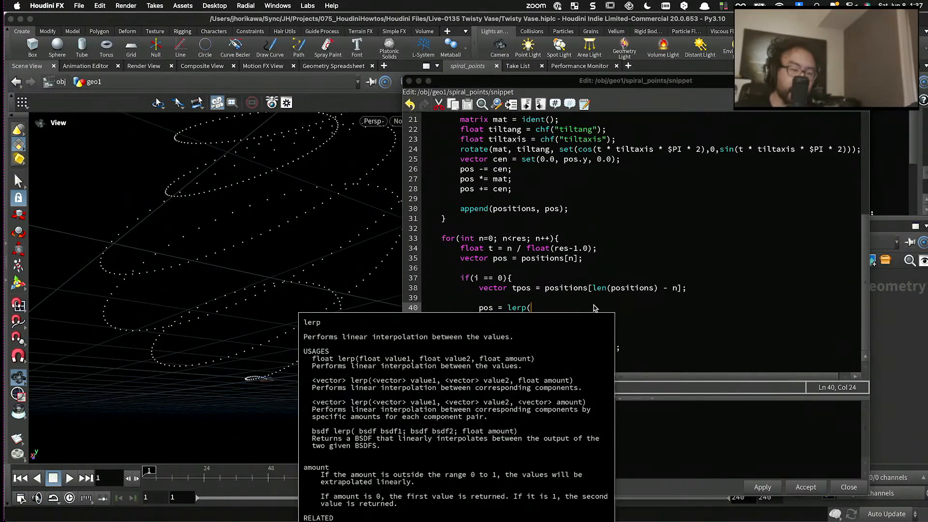
pyautogui.write('tpos,')
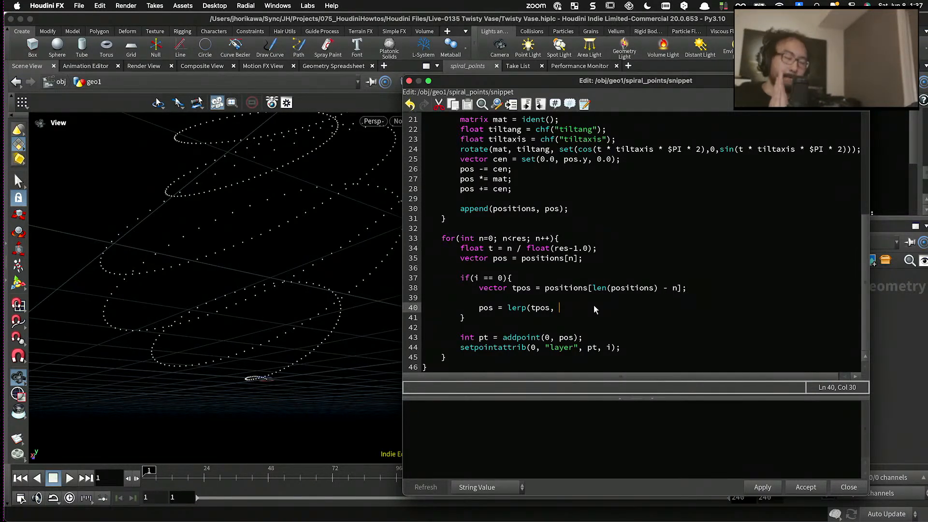
pyautogui.press('BackSpace')
pyautogui.press('BackSpace')
pyautogui.press('BackSpace')
pyautogui.press('BackSpace')
pyautogui.press('BackSpace')
pyautogui.press('BackSpace')
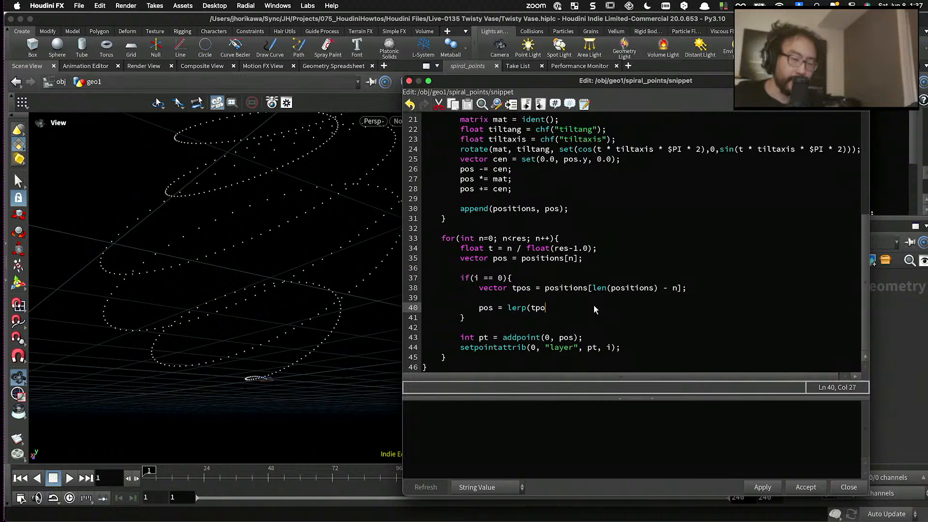
pyautogui.write('tpos')
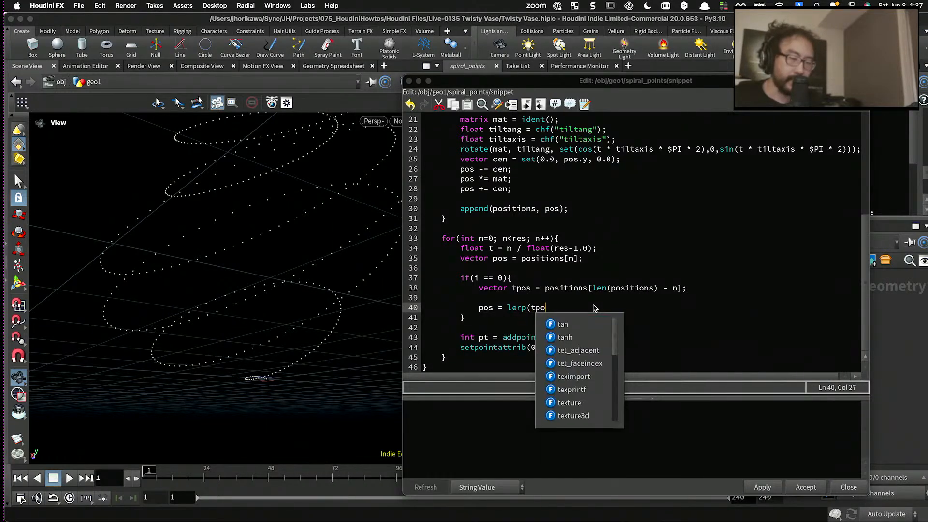
pyautogui.press('BackSpace')
pyautogui.press('BackSpace')
pyautogui.press('BackSpace')
pyautogui.press('BackSpace')
pyautogui.press('BackSpace')
pyautogui.press('BackSpace')
pyautogui.press('BackSpace')
pyautogui.press('BackSpace')
pyautogui.press('BackSpace')
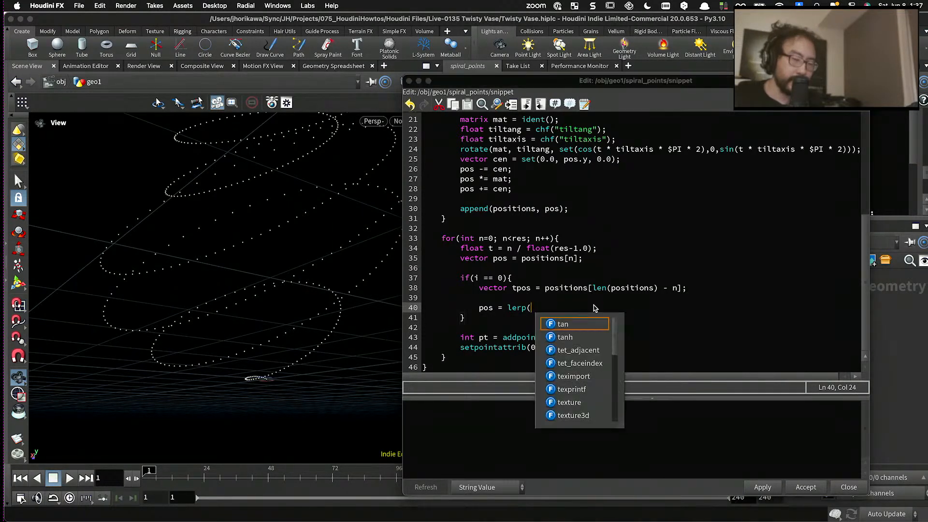
pyautogui.write('tpos;/')
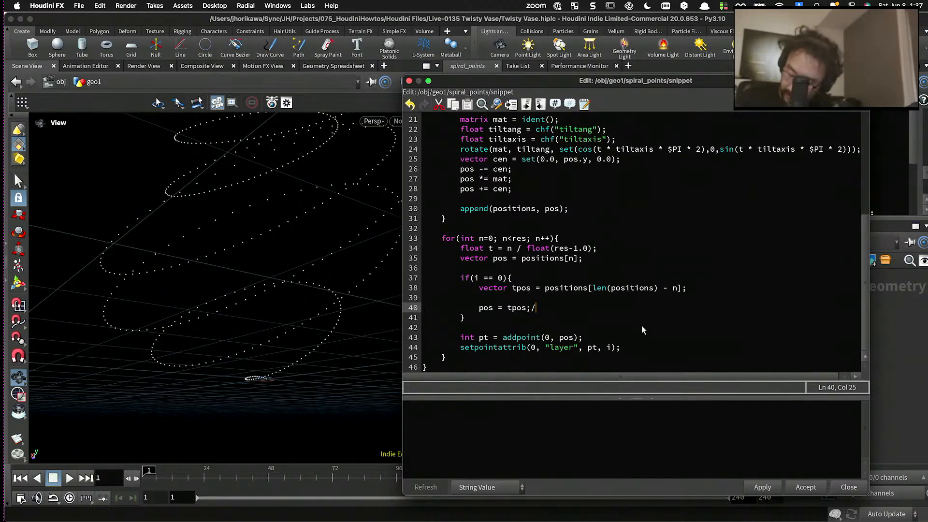
pyautogui.press('BackSpace')
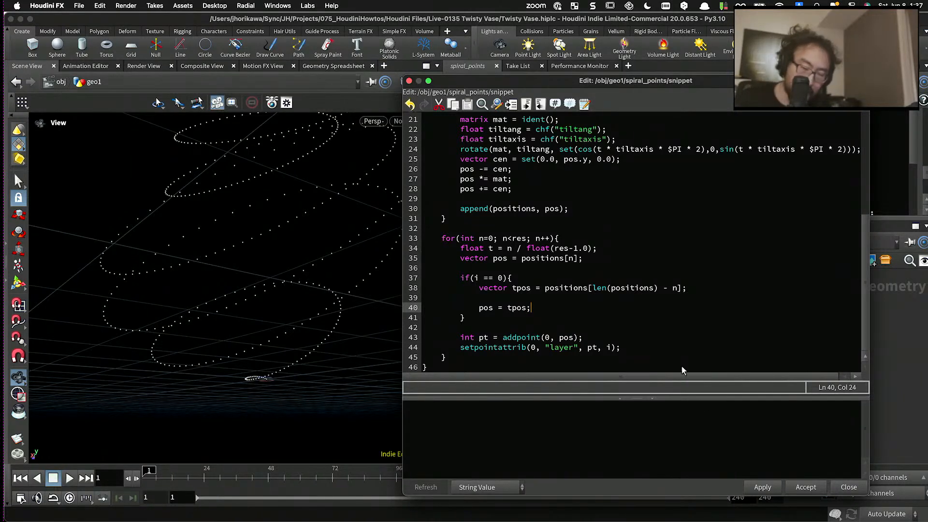
pyautogui.click(755, 484)
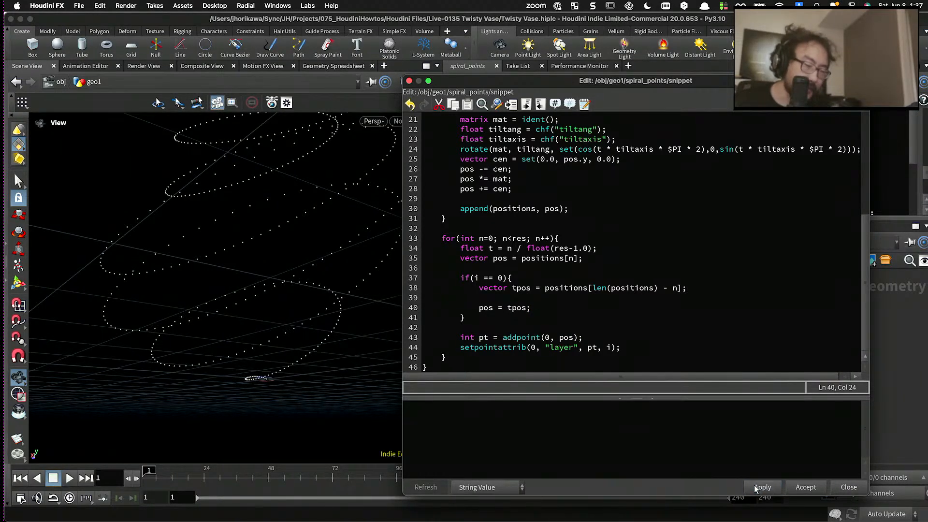
# - Accept the edited spiral_points snippet and close the code editor
pyautogui.click(547, 311)
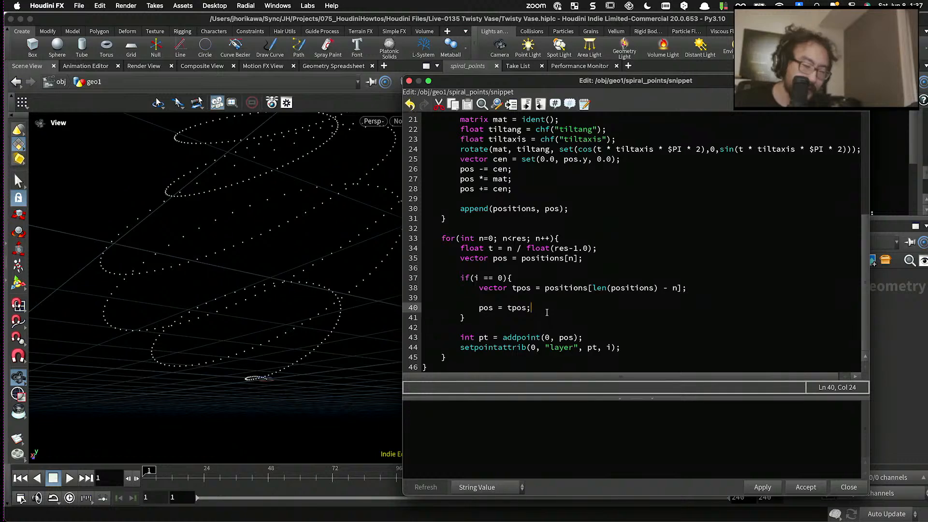
pyautogui.doubleClick(526, 311)
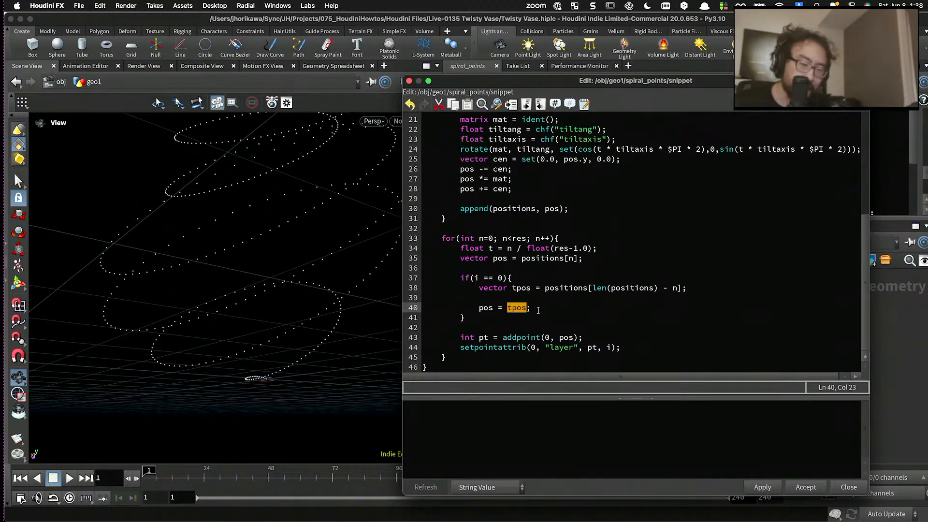
pyautogui.click(542, 311)
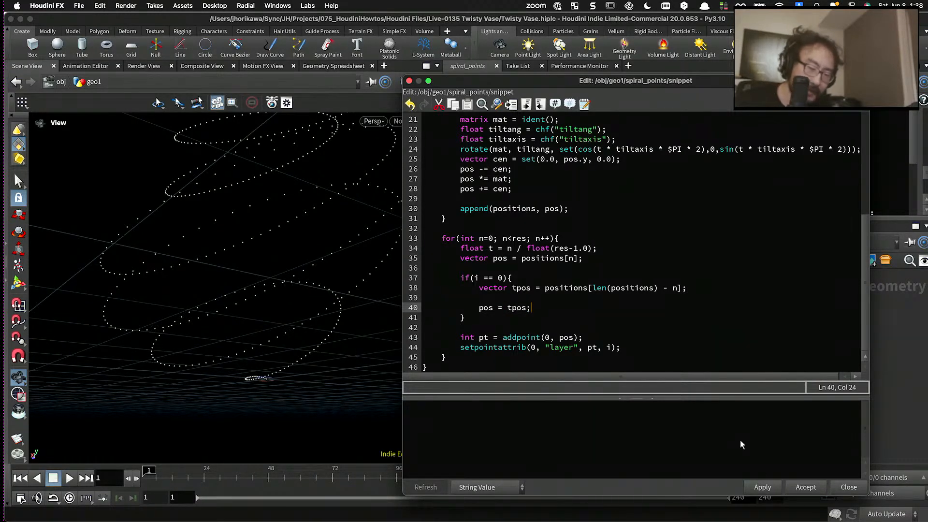
pyautogui.click(793, 490)
# - Display the connection node's curves and the skin1 surface to examine the spiral's base
pyautogui.scroll(-10, 643, 395)
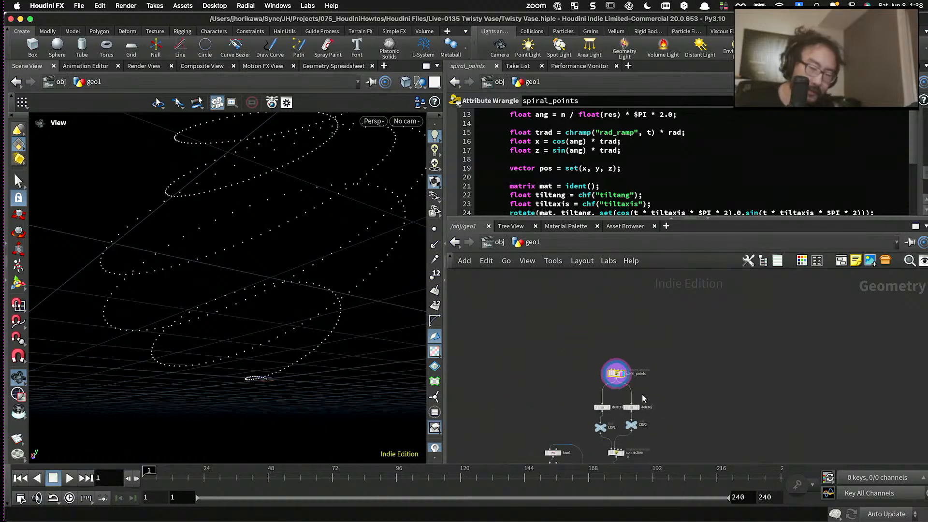
pyautogui.scroll(8, 644, 439)
pyautogui.click(626, 411)
pyautogui.click(623, 414)
pyautogui.moveTo(635, 414); pyautogui.dragTo(609, 341, button='middle')
pyautogui.moveTo(253, 321); pyautogui.dragTo(210, 372)
pyautogui.scroll(3, 231, 347)
pyautogui.scroll(-4, 579, 345)
pyautogui.scroll(4, 580, 345)
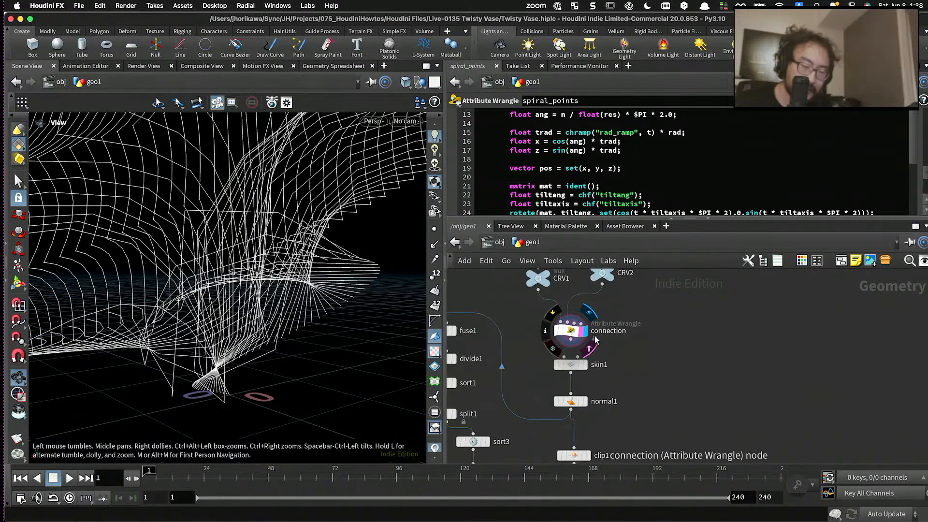
pyautogui.click(592, 358)
pyautogui.scroll(-4, 593, 358)
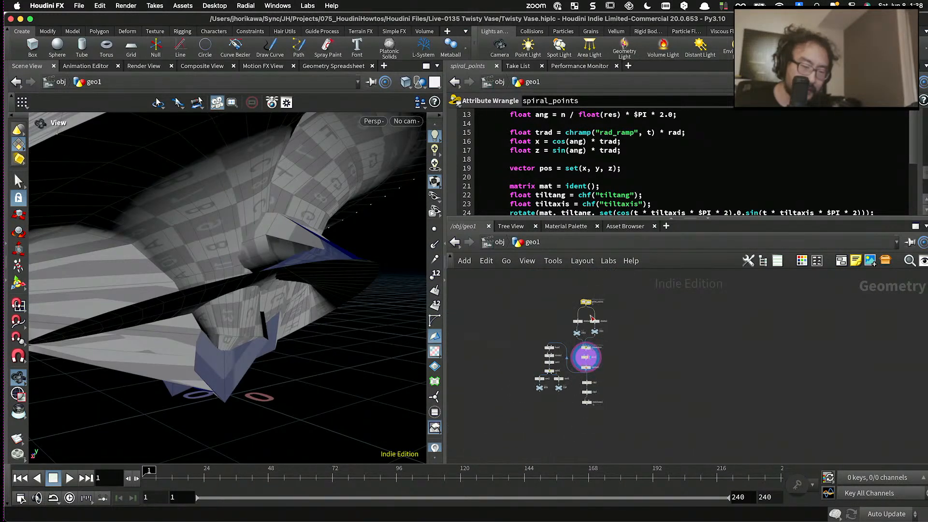
# - Display the spiral_points node's output again and save the scene file
pyautogui.scroll(4, 594, 314)
pyautogui.click(587, 281)
pyautogui.hotkey('ctrl', 's')
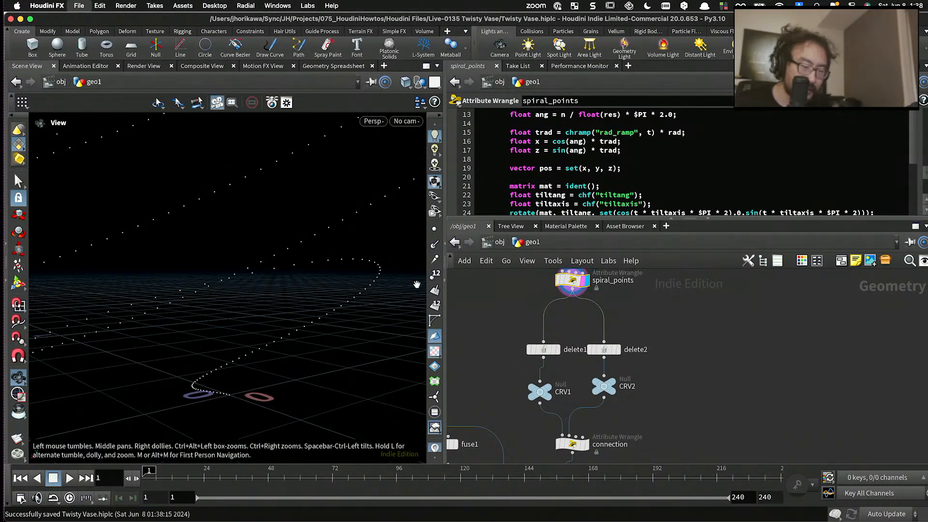
# - Open the spiral_points snippet in the code editor and delete the if(i == 0) block from the second point loop
pyautogui.moveTo(329, 276); pyautogui.dragTo(252, 377)
pyautogui.moveTo(253, 379); pyautogui.dragTo(271, 373)
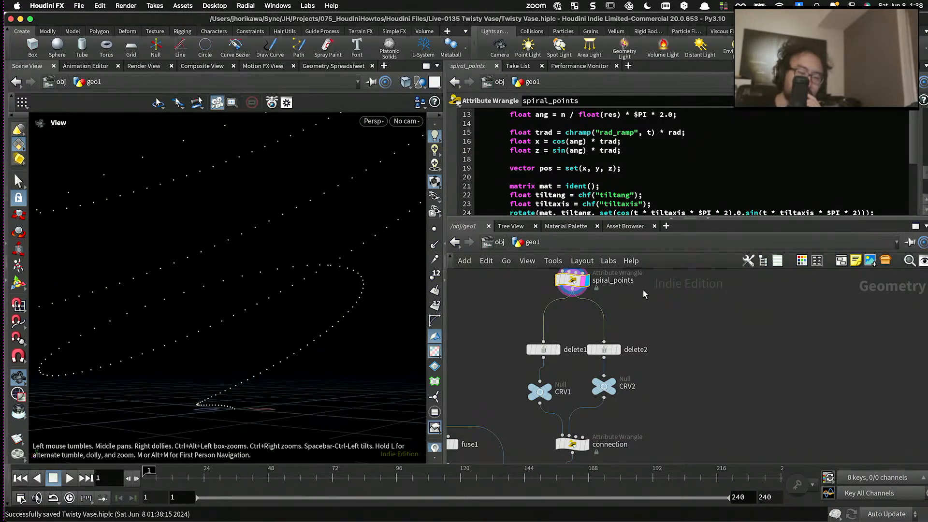
pyautogui.moveTo(630, 303); pyautogui.dragTo(625, 329, button='middle')
pyautogui.scroll(-10, 565, 188)
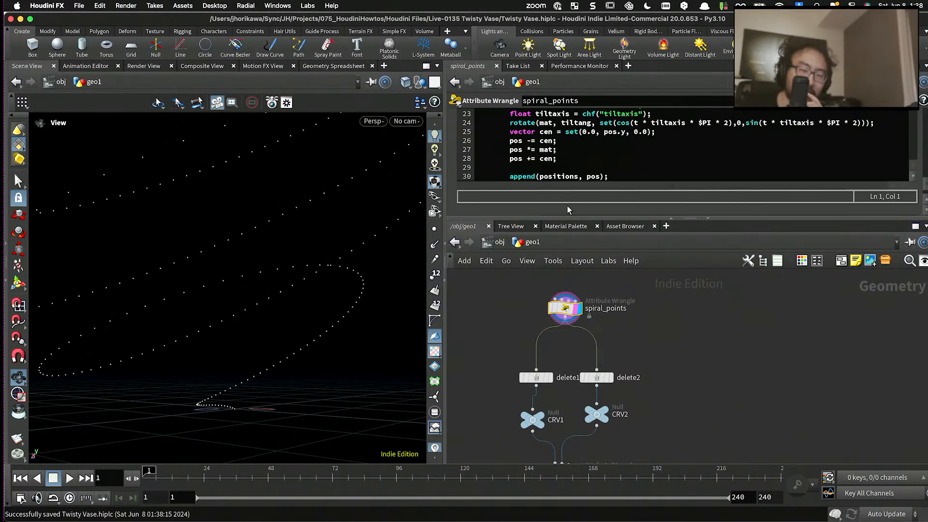
pyautogui.scroll(5, 563, 170)
pyautogui.scroll(-5, 559, 151)
pyautogui.click(560, 137)
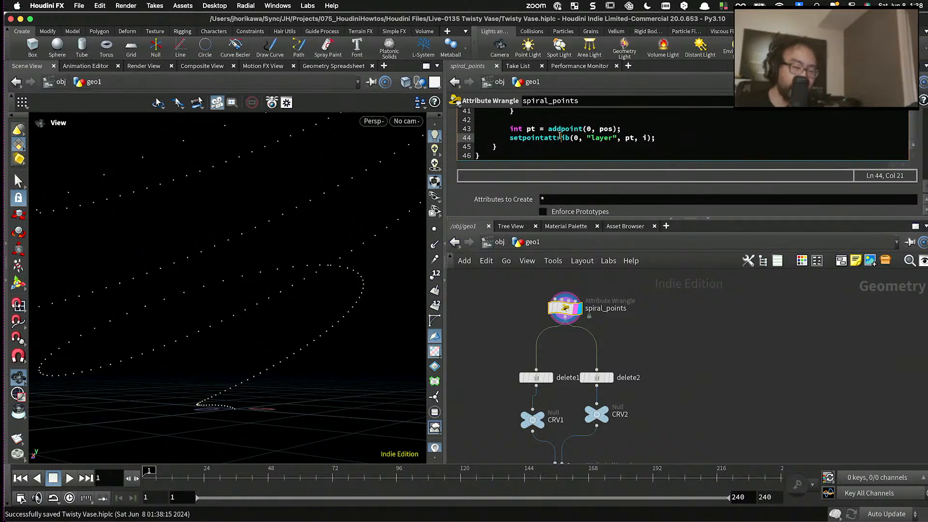
pyautogui.hotkey('alt', 'e')
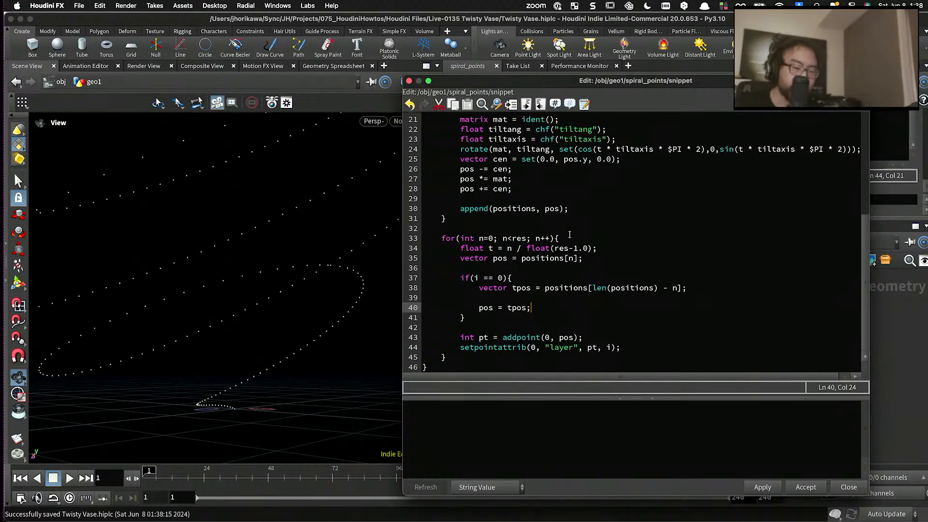
pyautogui.moveTo(495, 325); pyautogui.dragTo(460, 278)
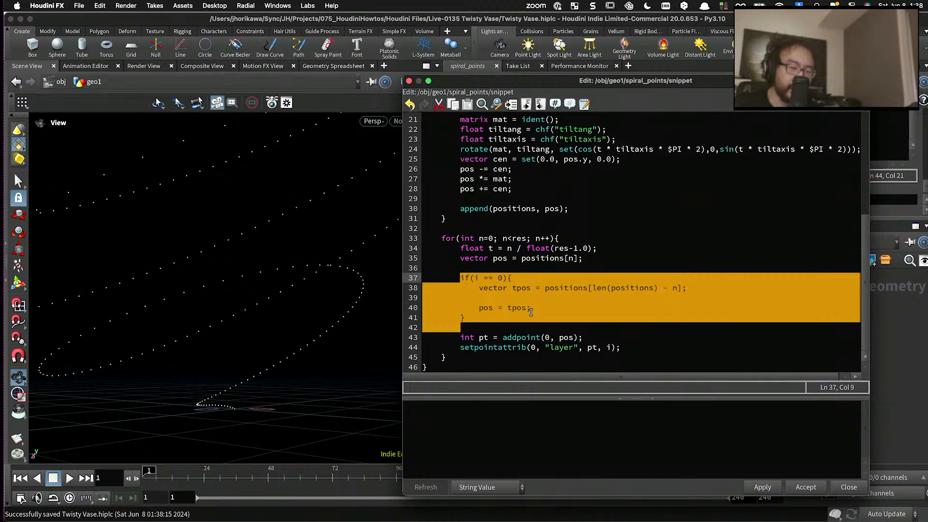
pyautogui.press('BackSpace')
pyautogui.write('po')
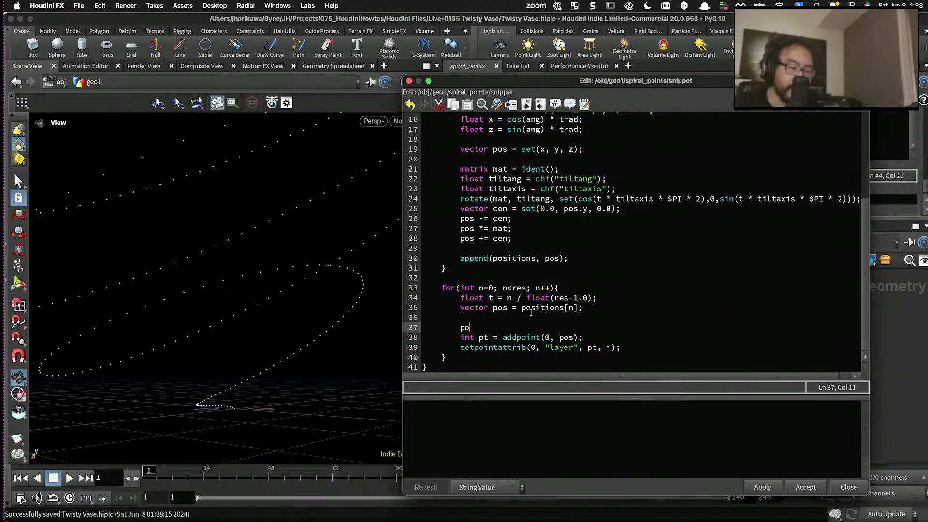
pyautogui.write('s')
pyautogui.press('BackSpace')
pyautogui.press('BackSpace')
pyautogui.press('BackSpace')
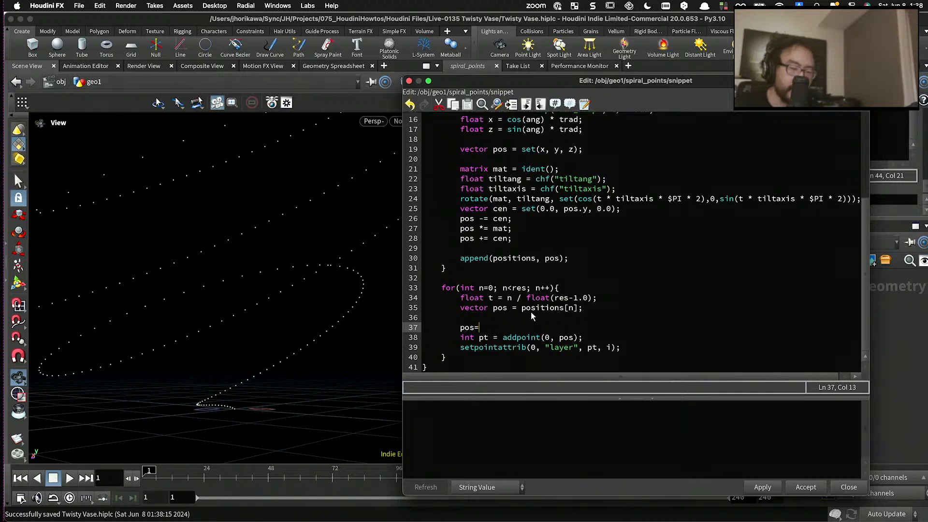
# - Write "vector tpos = positions[len(positions)-1];" directly below the pos declaration in the second loop
pyautogui.click(523, 320)
pyautogui.write('vectr')
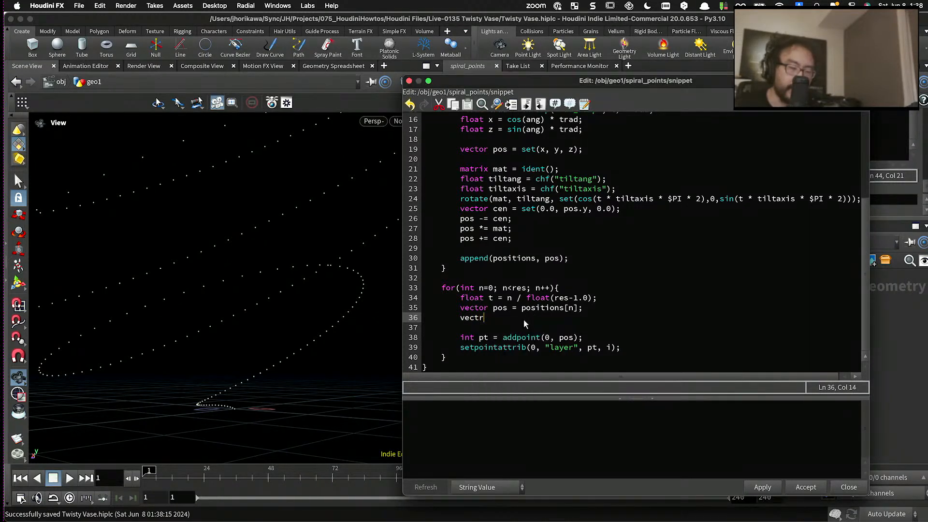
pyautogui.press('BackSpace')
pyautogui.write('or tpos = pos')
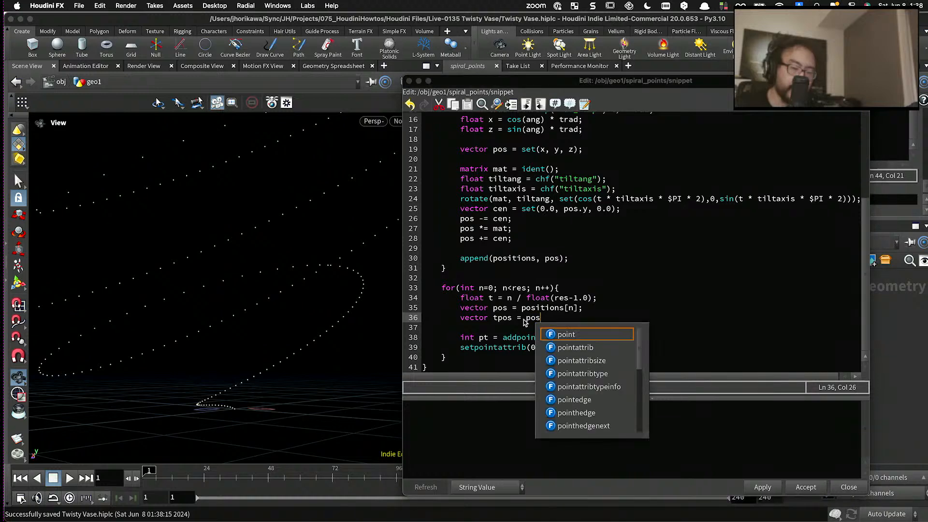
pyautogui.write('itions[')
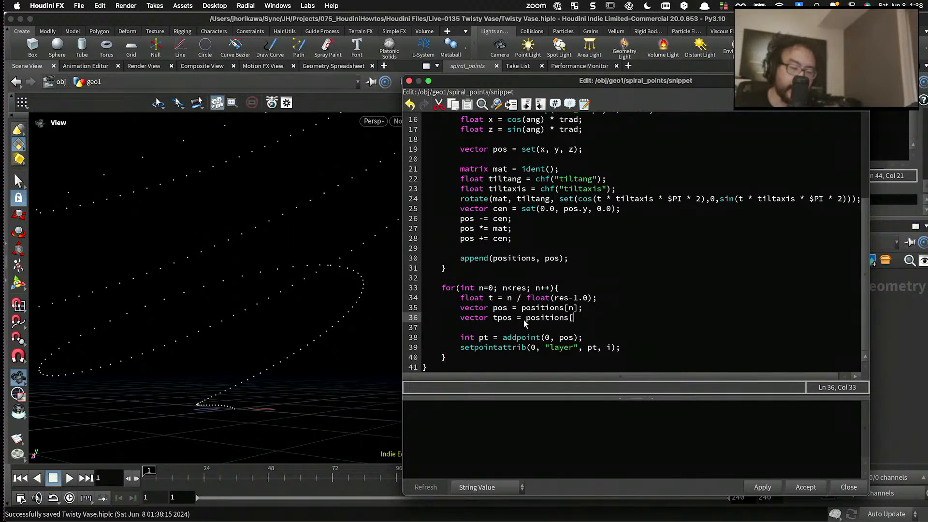
pyautogui.write('len(')
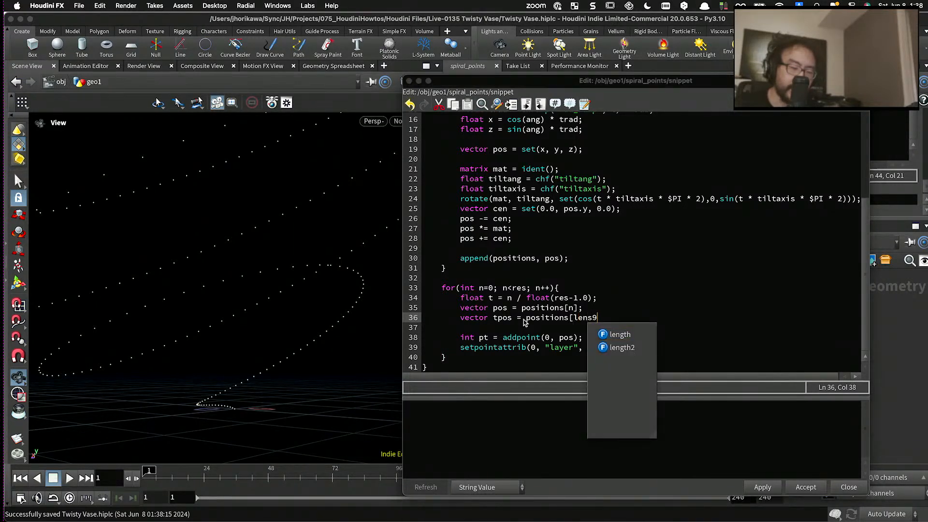
pyautogui.write('positions)')
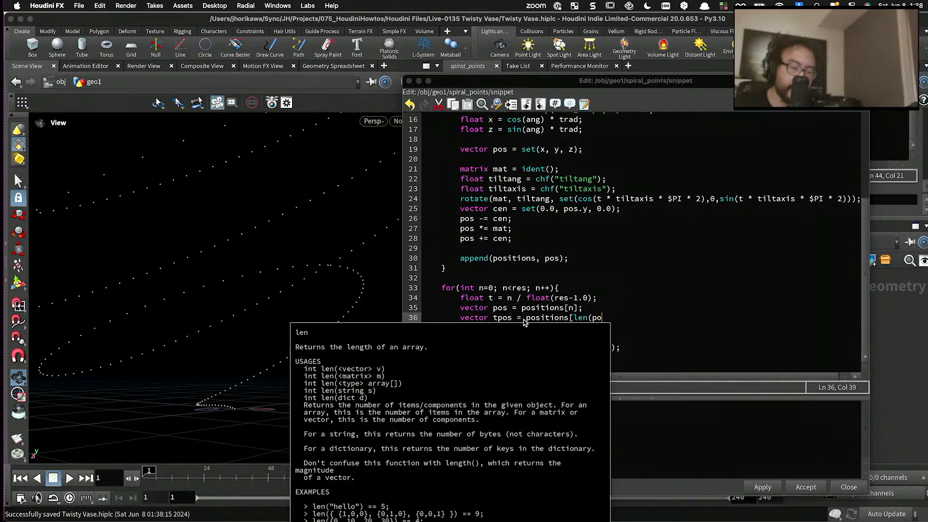
pyautogui.write('-1')
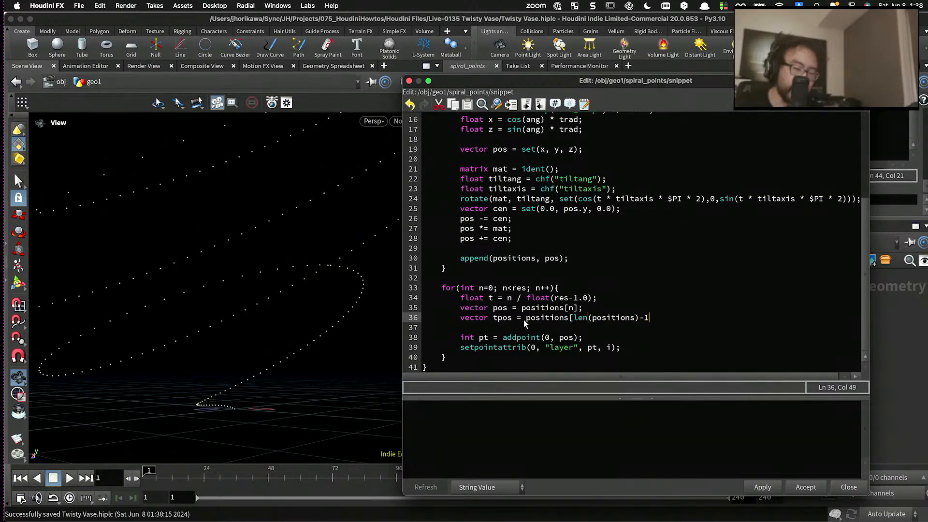
pyautogui.write('];')
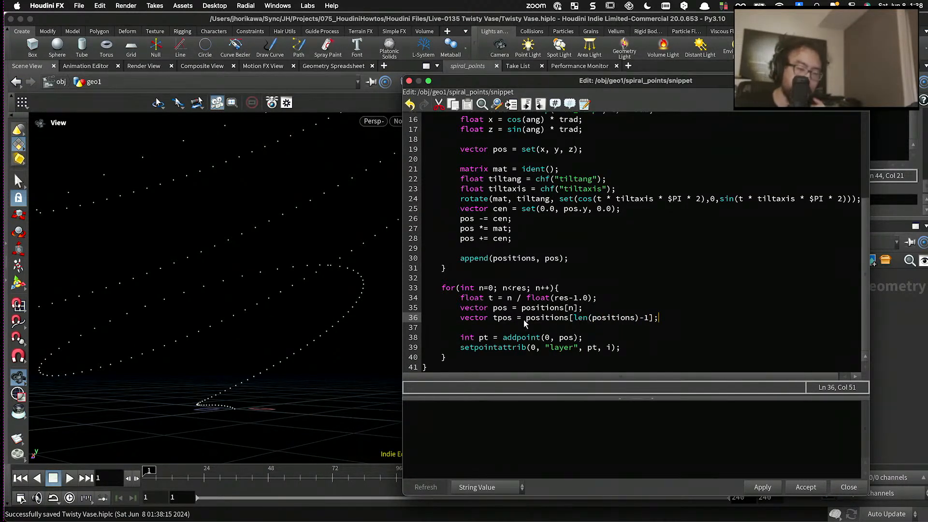
# - Change the array index in the tpos line to len(positions)-n-1
pyautogui.doubleClick(646, 319)
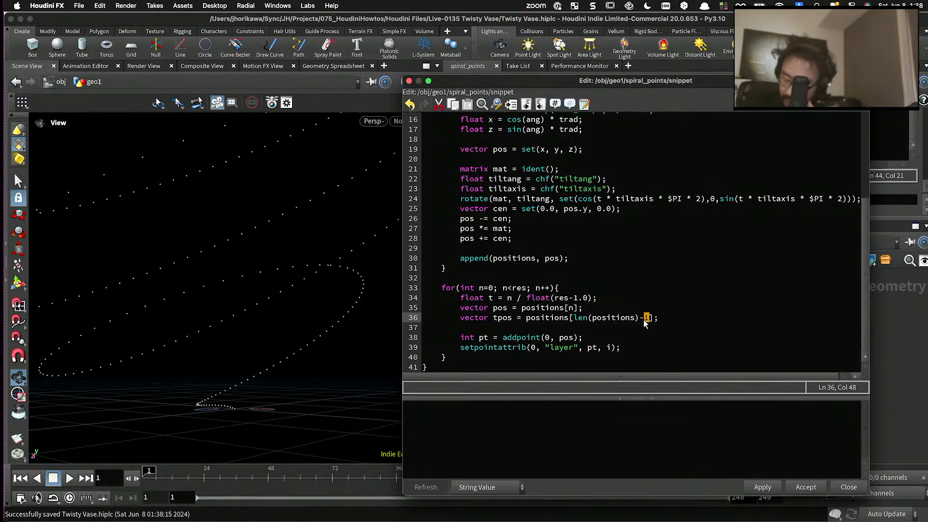
pyautogui.write('n-1')
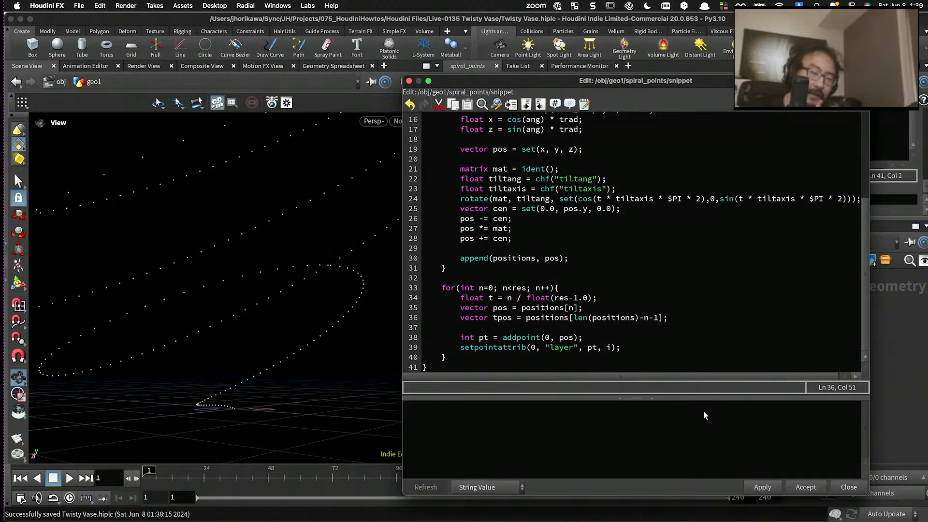
# - Add the line "pos = tpos;" below the tpos declaration, separated by an empty line, and apply the code
pyautogui.click(679, 316)
pyautogui.press('Return')
pyautogui.press('Return')
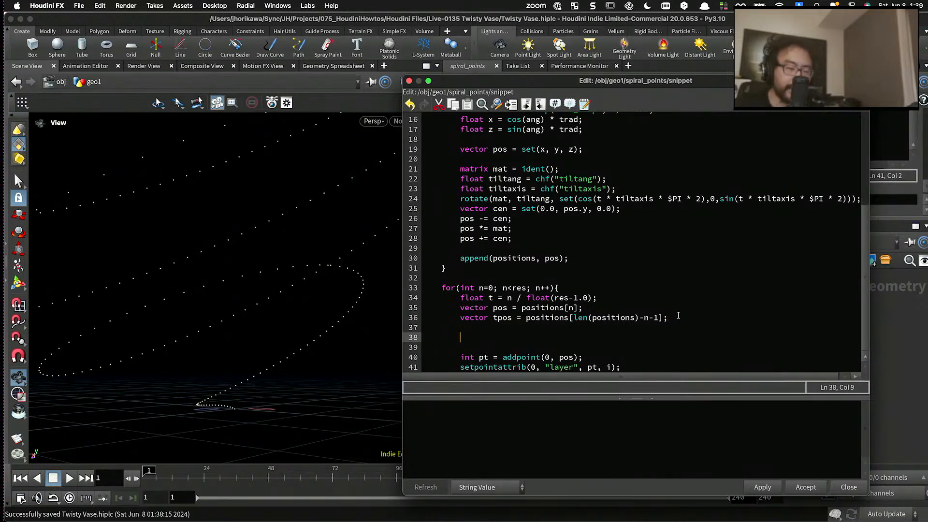
pyautogui.write('pos = tpos;')
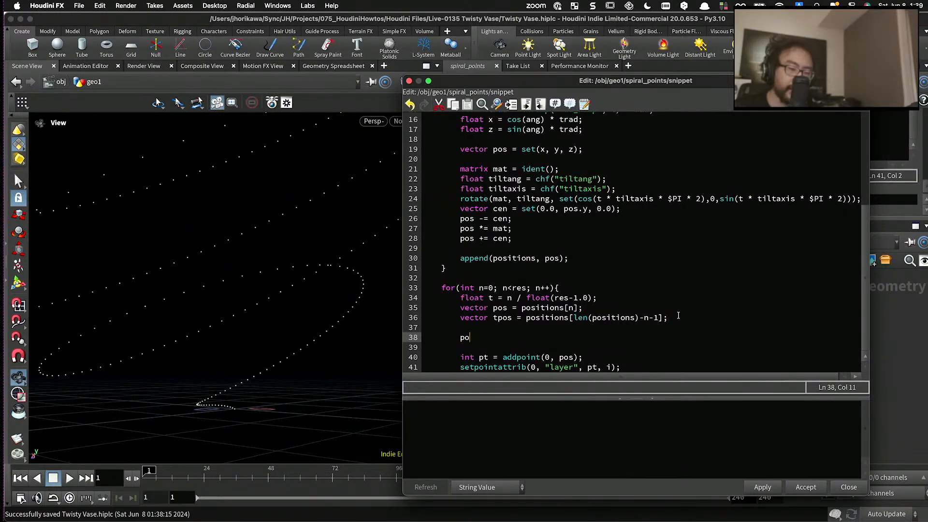
pyautogui.click(758, 487)
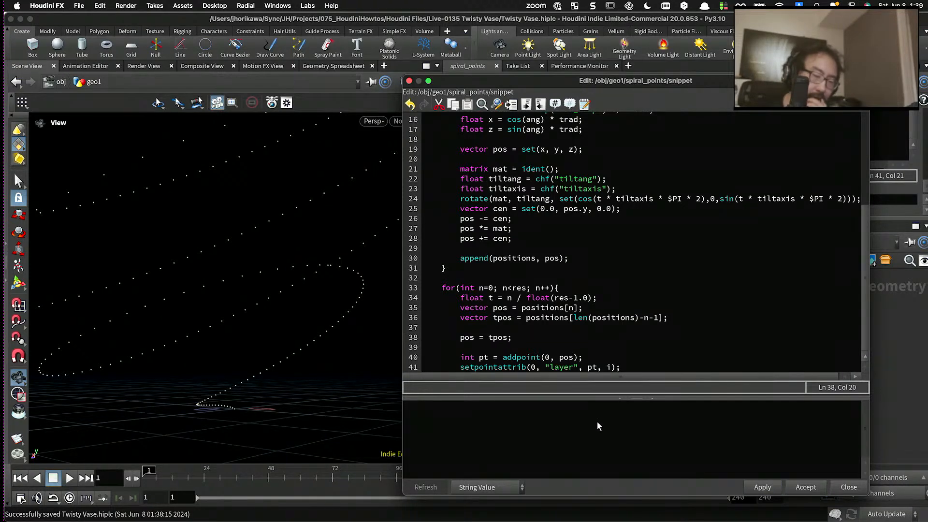
pyautogui.click(520, 337)
pyautogui.moveTo(520, 337); pyautogui.dragTo(459, 337)
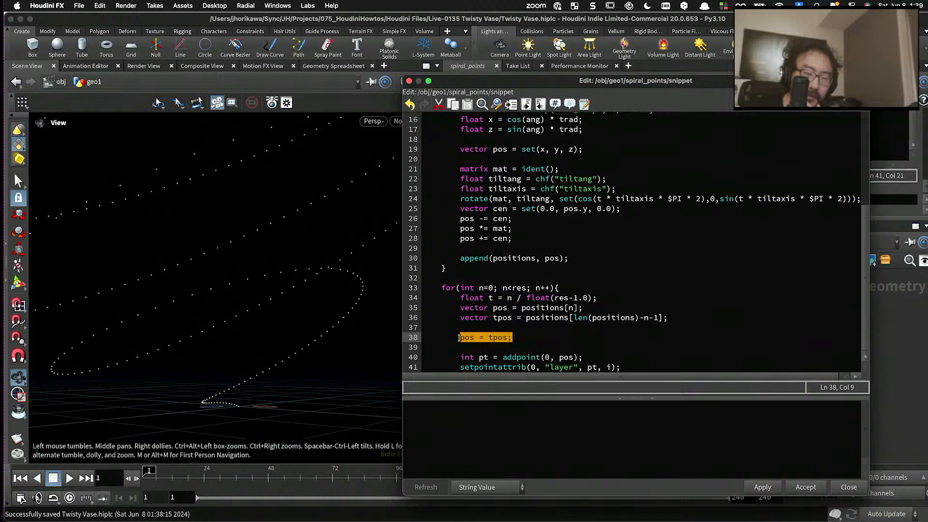
pyautogui.click(521, 337)
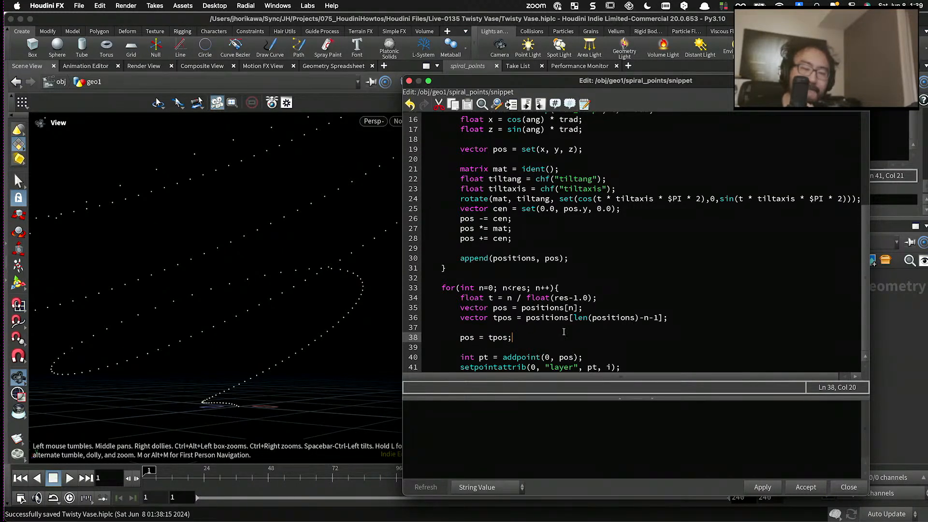
pyautogui.moveTo(573, 319); pyautogui.dragTo(657, 321)
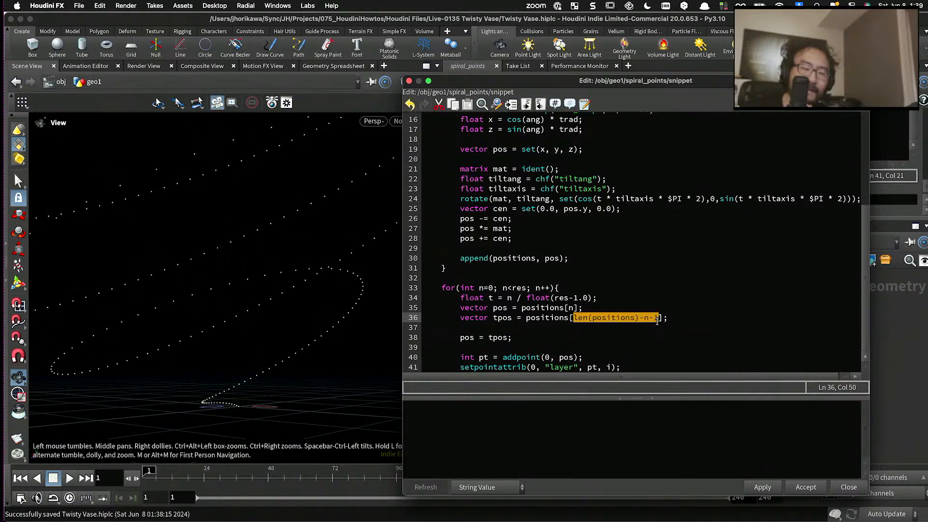
pyautogui.click(528, 320)
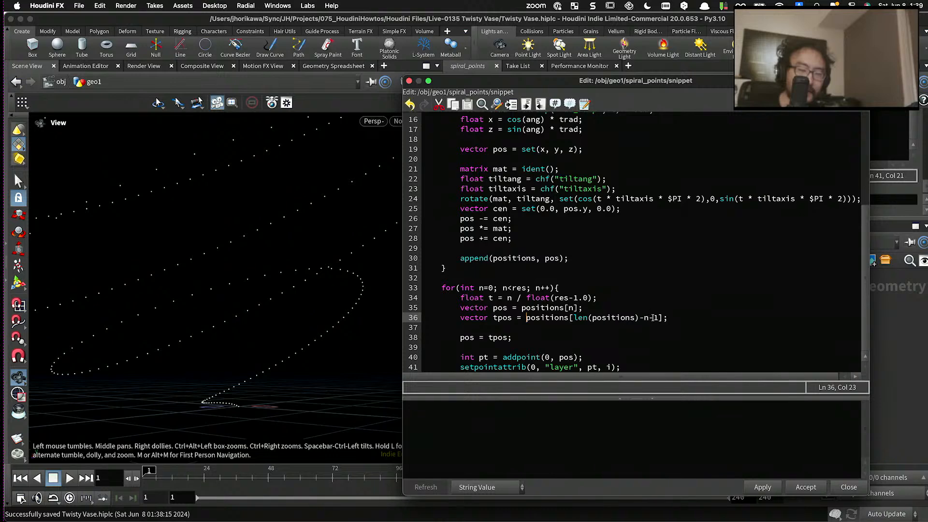
# - Remove n from the tpos index so it reads len(positions)-1 and apply the code
pyautogui.moveTo(653, 317); pyautogui.dragTo(645, 318)
pyautogui.press('BackSpace')
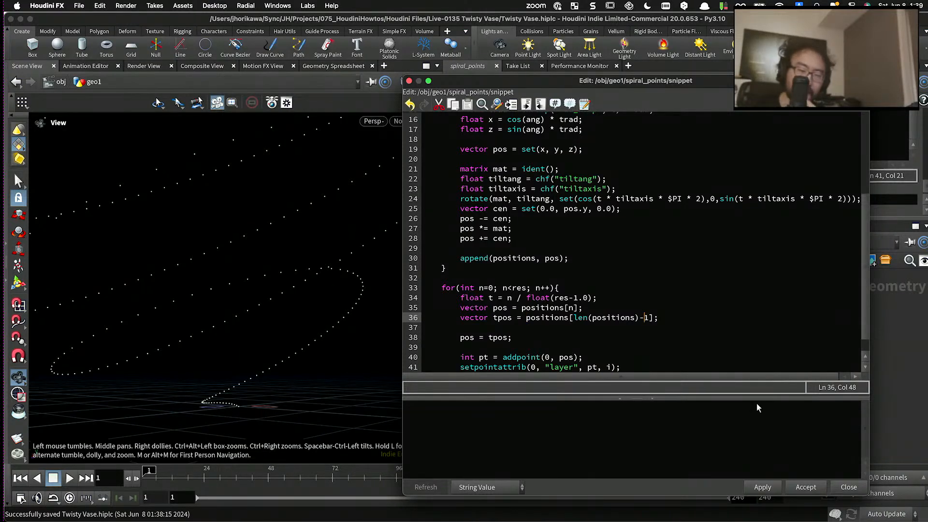
pyautogui.click(773, 489)
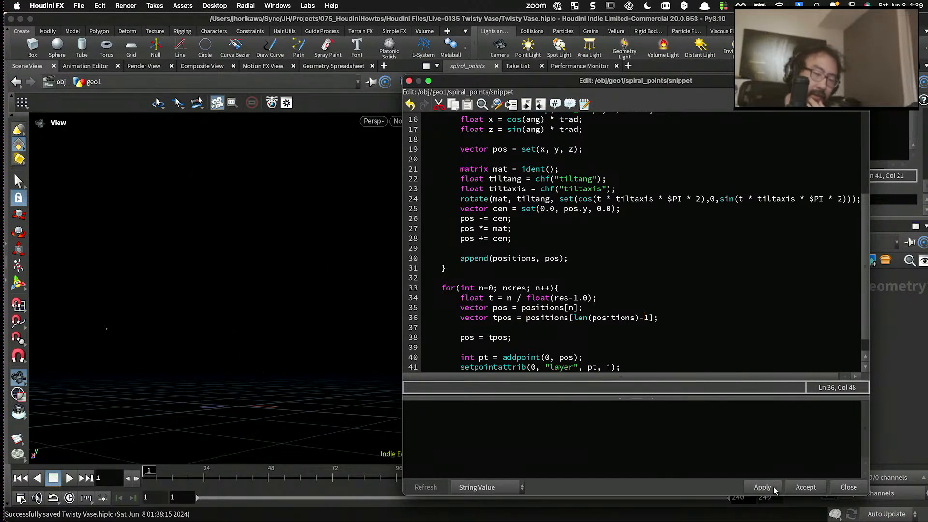
# - Wrap the "pos = tpos;" line in an if(layer == 0) block with opening and closing braces
pyautogui.click(511, 337)
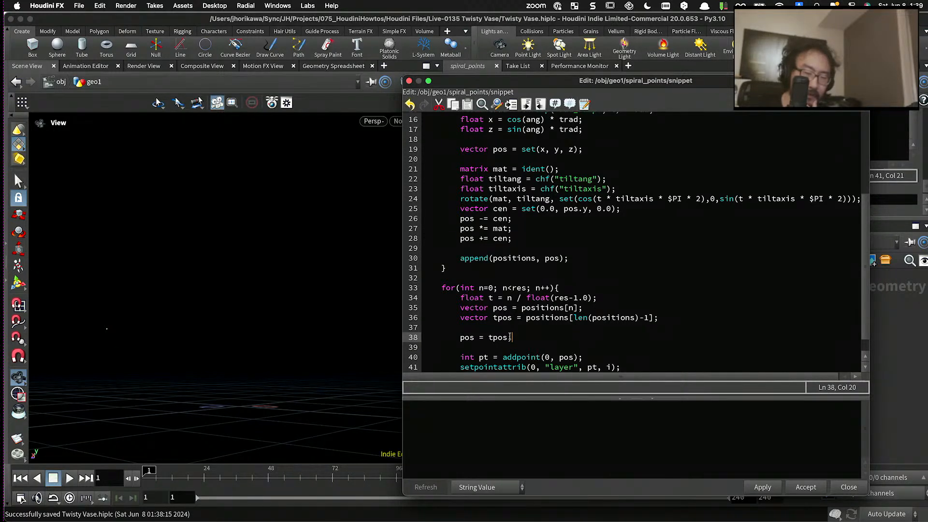
pyautogui.moveTo(518, 336); pyautogui.dragTo(473, 337)
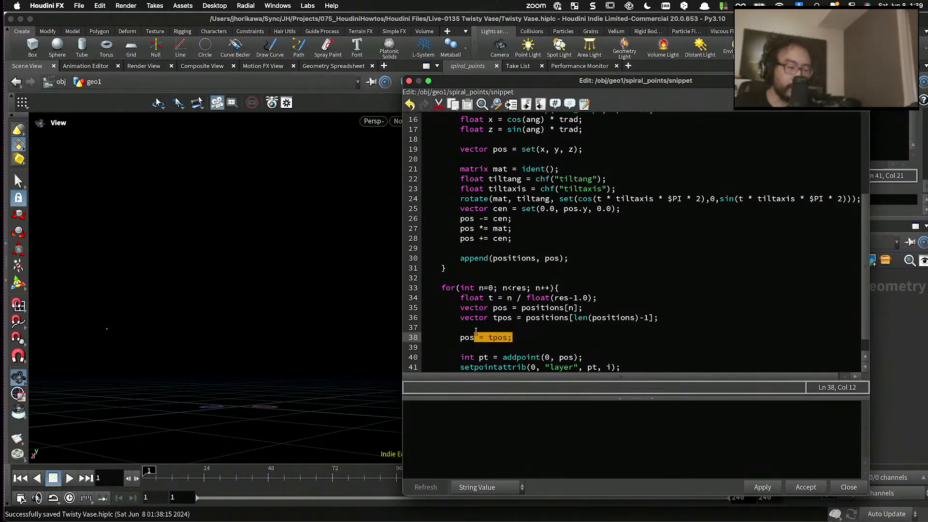
pyautogui.click(476, 331)
pyautogui.press('Return')
pyautogui.write('if(l')
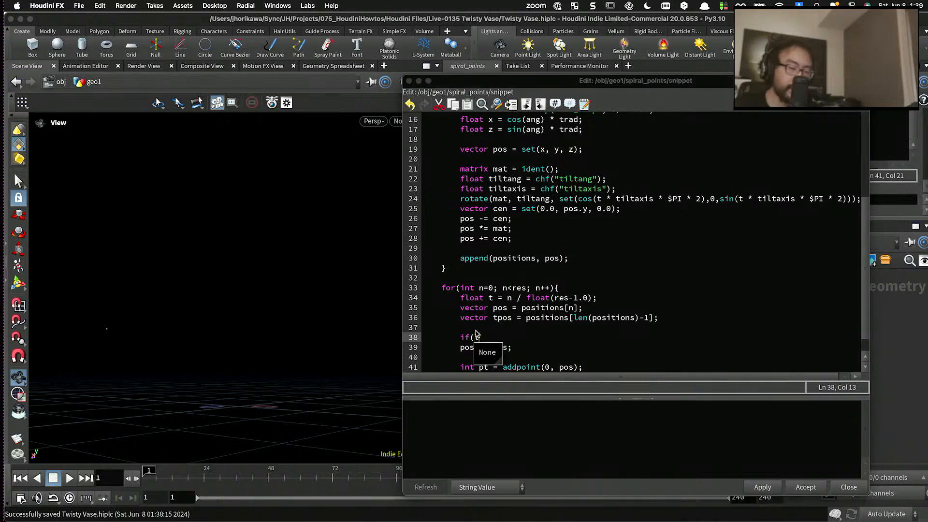
pyautogui.write('ayer == 0){')
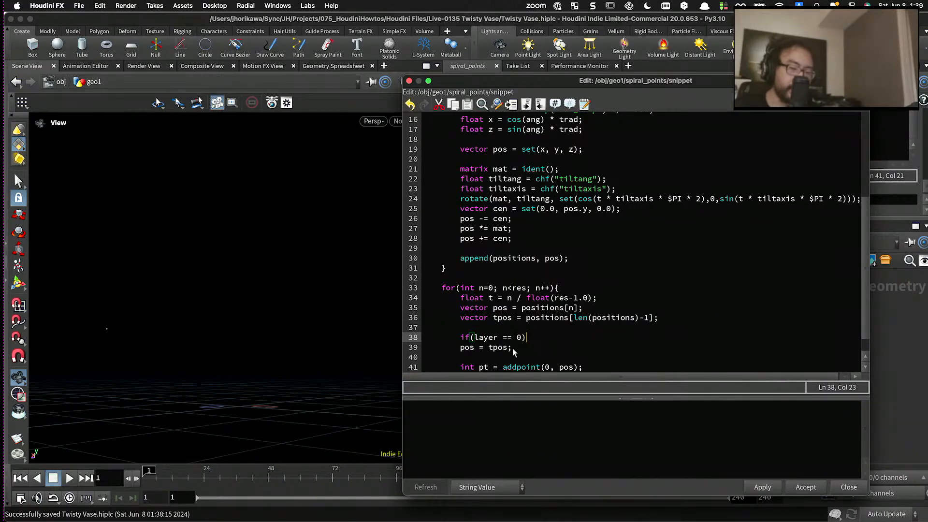
pyautogui.click(529, 353)
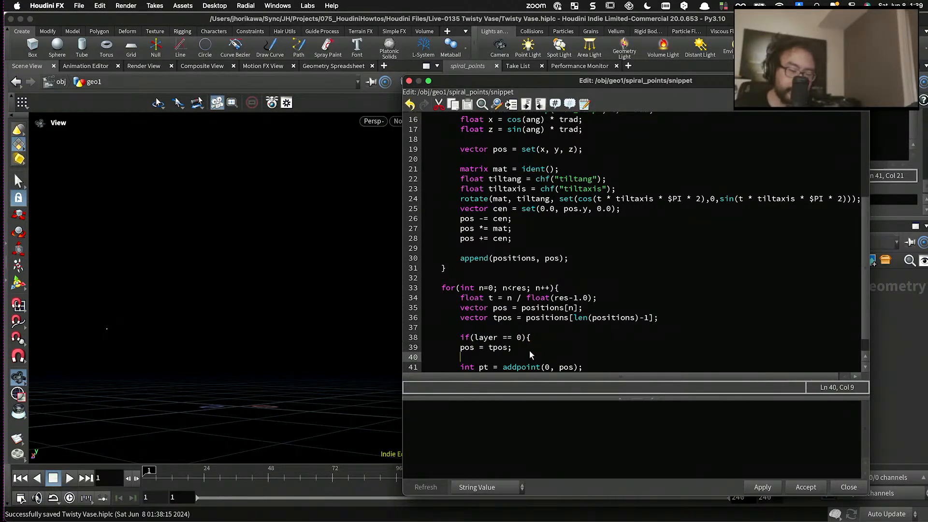
pyautogui.click(530, 350)
pyautogui.press('Return')
pyautogui.write('}')
# - Indent the "pos = tpos;" line, change the if condition to i == 0, and apply the code
pyautogui.click(461, 348)
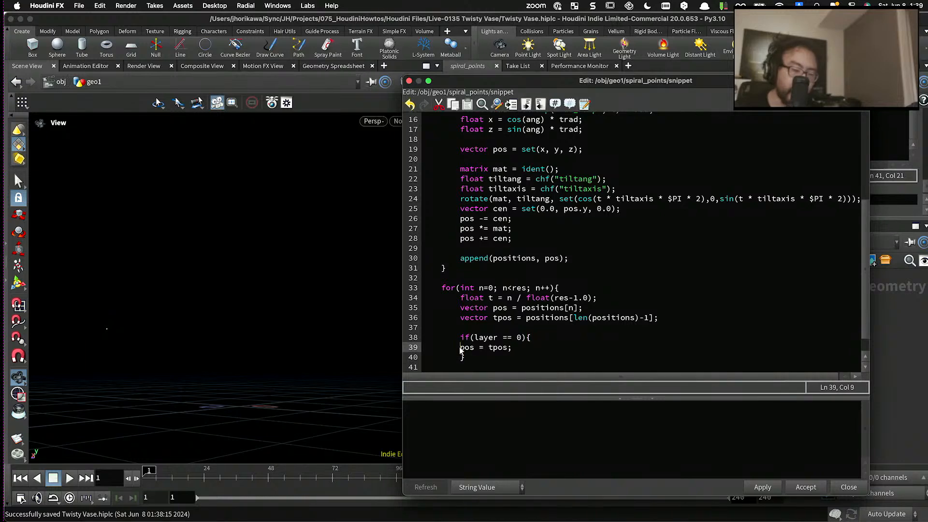
pyautogui.press('Tab')
pyautogui.doubleClick(479, 338)
pyautogui.write('i')
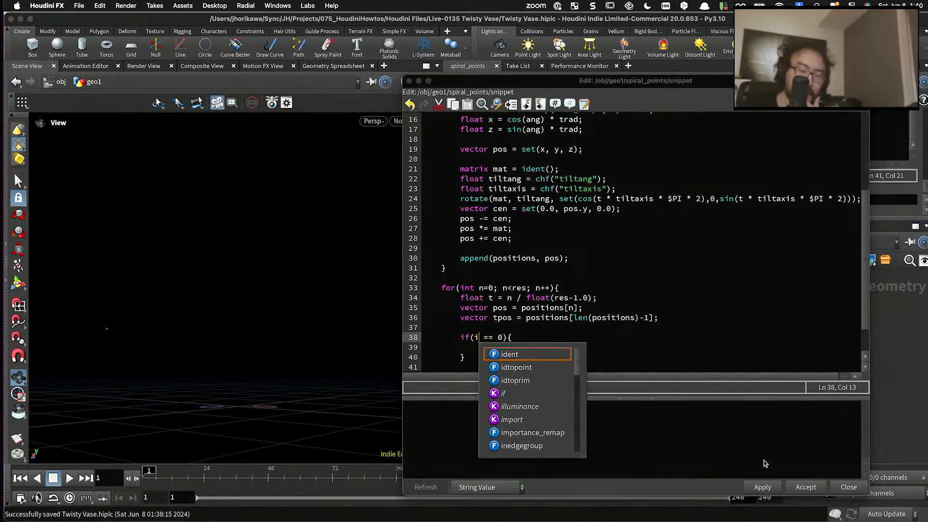
pyautogui.click(763, 487)
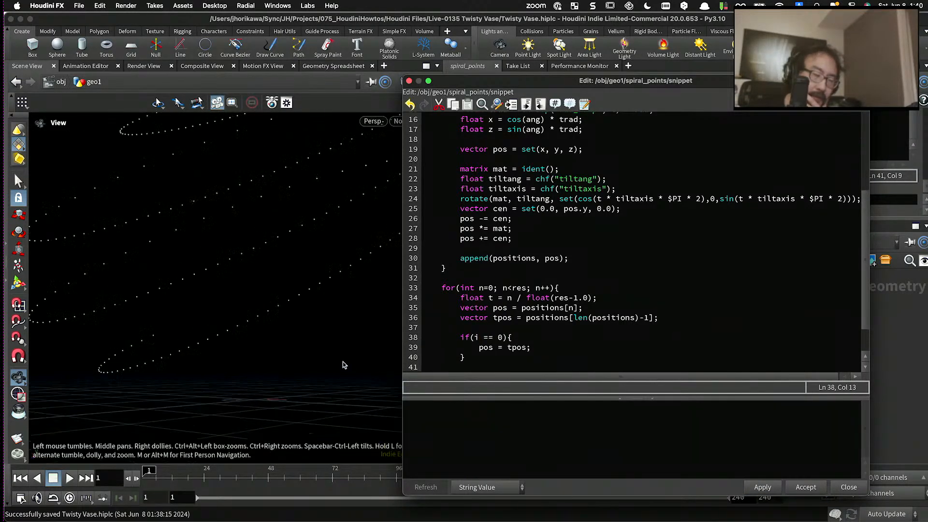
pyautogui.moveTo(223, 251); pyautogui.dragTo(213, 344)
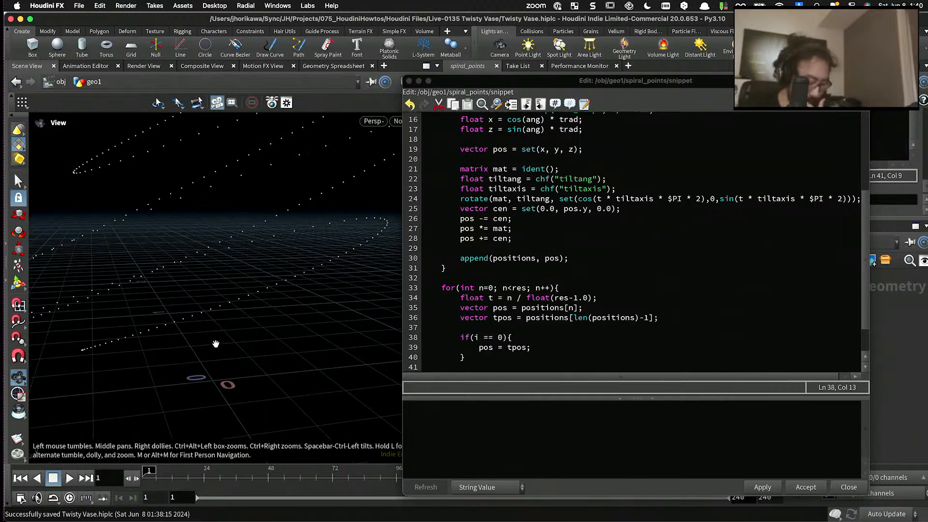
# - Save the scene and review the end of the spiral_points code against the spiral's base
pyautogui.press('super+s')
pyautogui.click(458, 327)
pyautogui.scroll(-2, 484, 319)
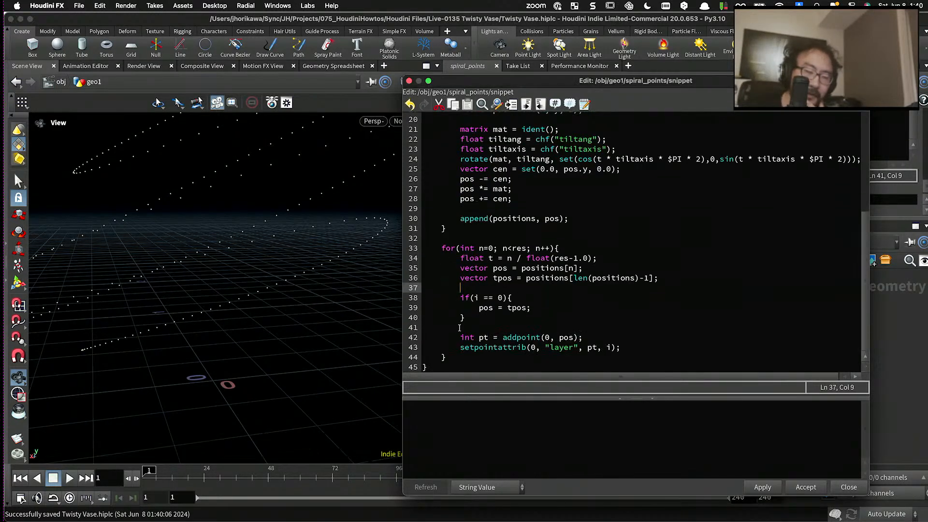
pyautogui.click(562, 305)
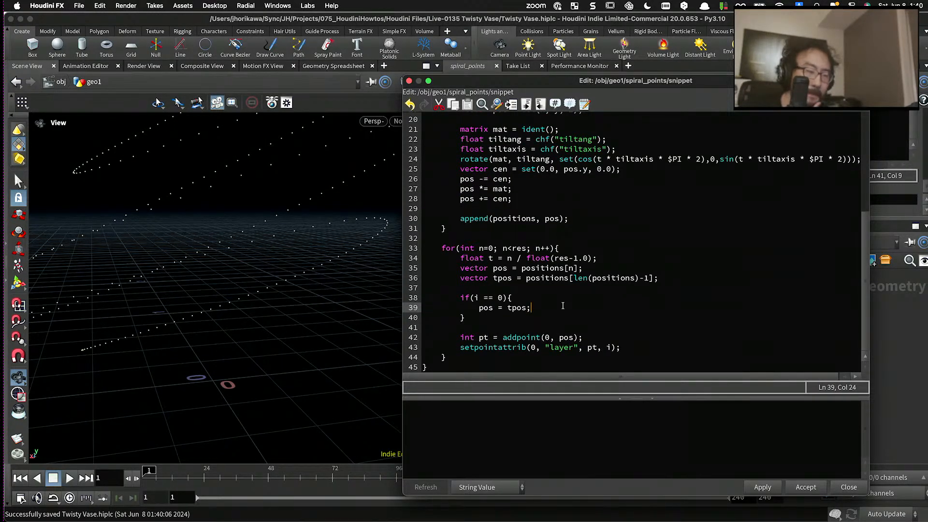
pyautogui.scroll(-5, 309, 266)
pyautogui.moveTo(308, 271); pyautogui.dragTo(283, 262)
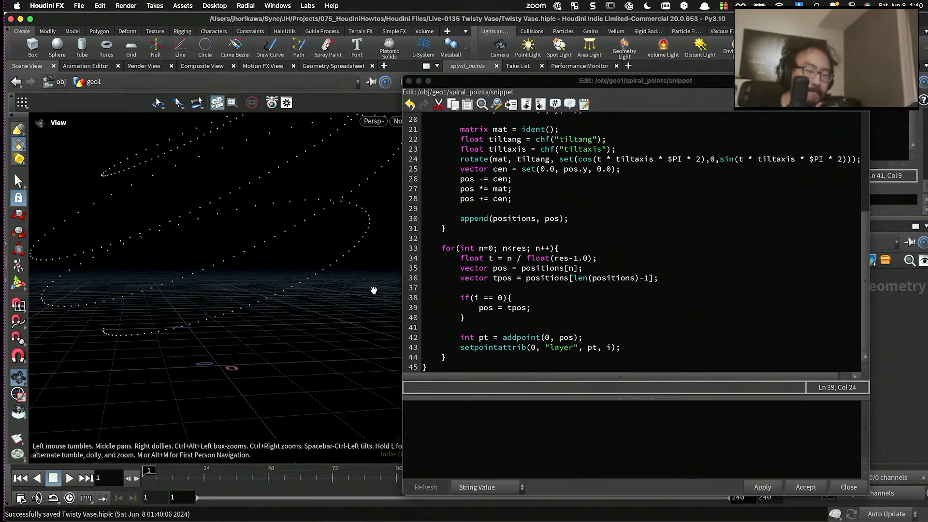
# - Replace the plain tpos assignment in the if block with a lerp call taking tpos and pos as its first two arguments
pyautogui.doubleClick(519, 308)
pyautogui.click(509, 309)
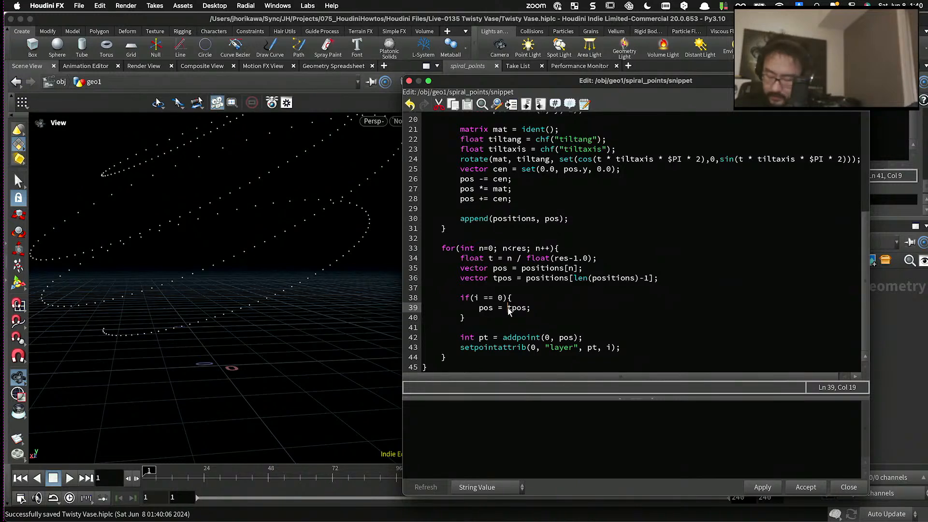
pyautogui.write('lerp')
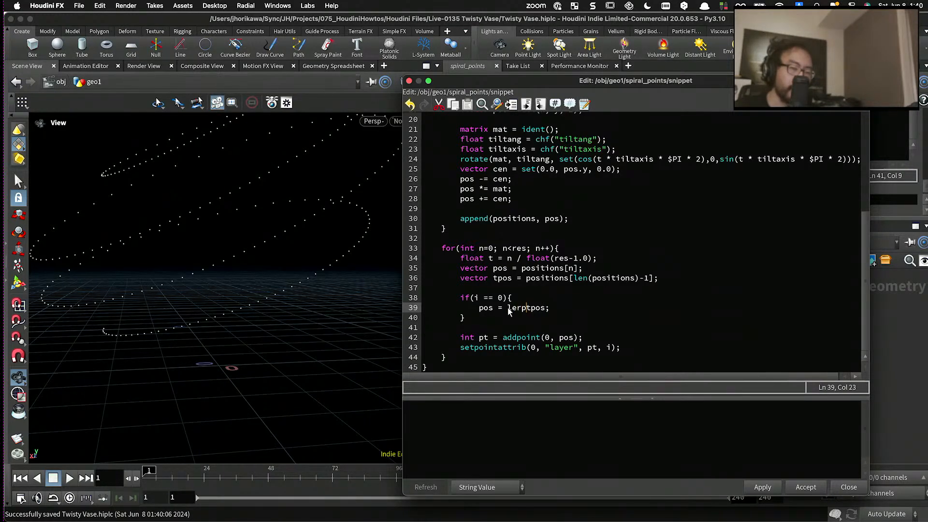
pyautogui.write('(')
pyautogui.press('Right')
pyautogui.press('Right')
pyautogui.press('Right')
pyautogui.press('Right')
pyautogui.write('.')
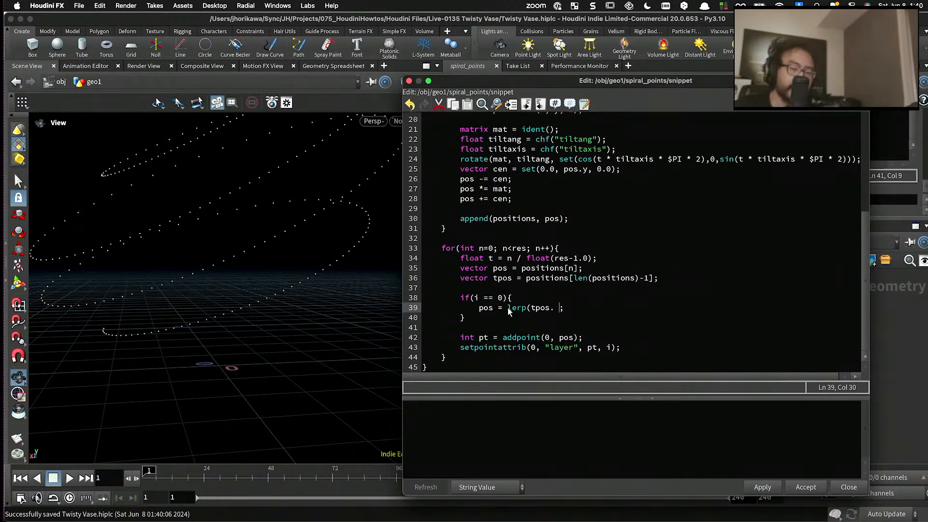
pyautogui.press('BackSpace')
pyautogui.press('BackSpace')
pyautogui.write(', pos, ')
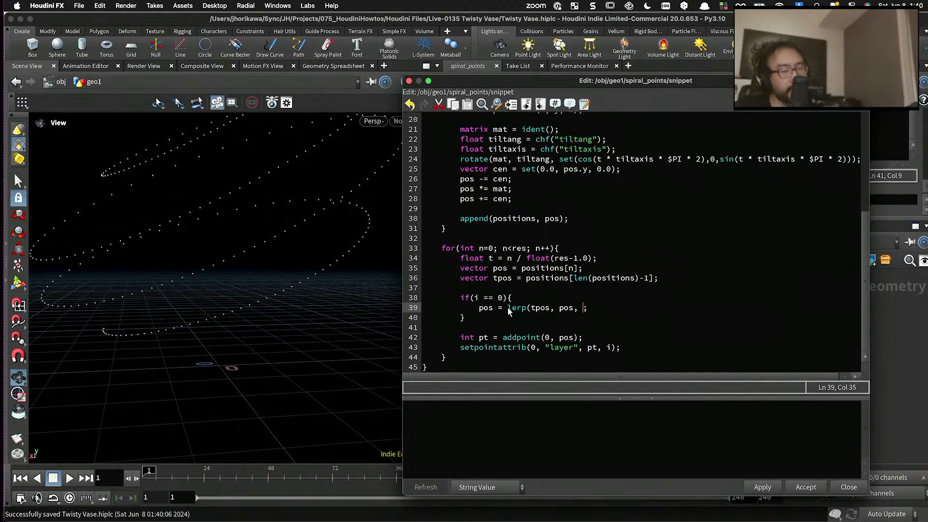
pyautogui.write('t')
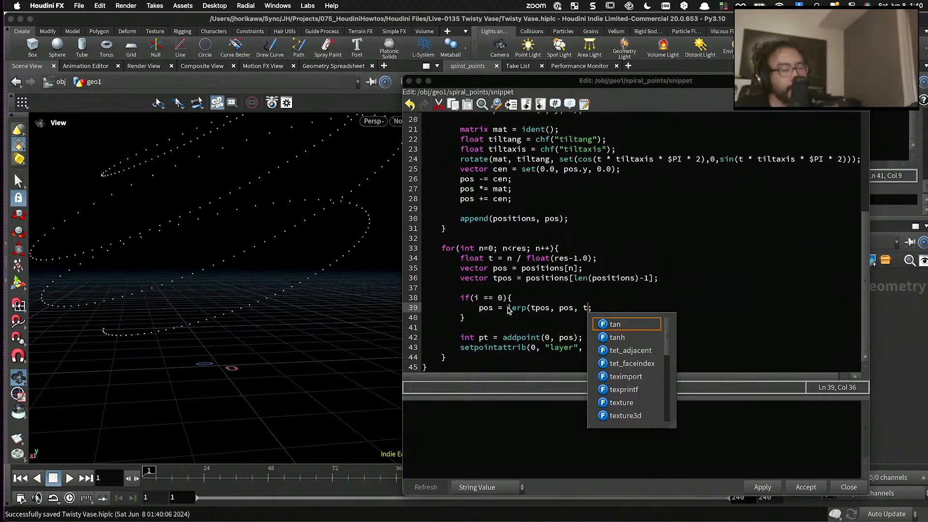
# - Complete the lerp call with 1.0 - t as its blend argument and a closing parenthesis
pyautogui.press('BackSpace')
pyautogui.write('1.0 - ')
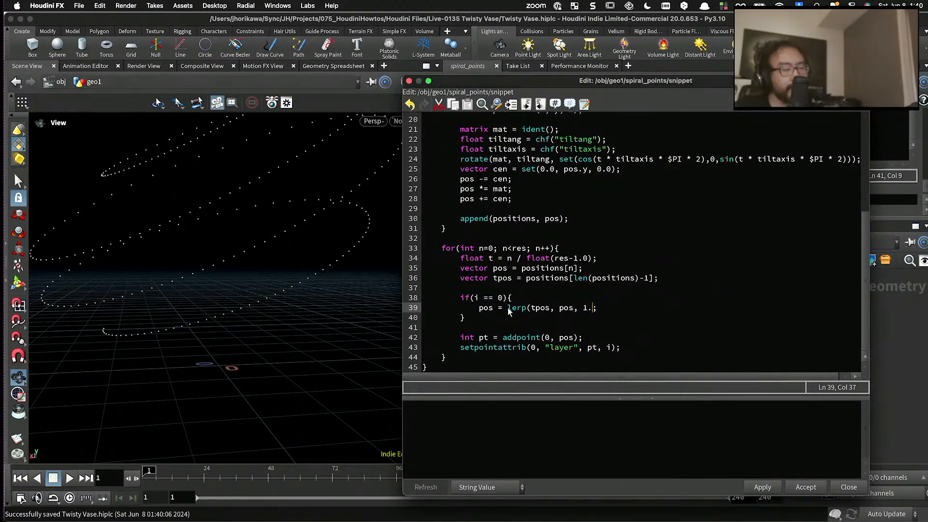
pyautogui.write('t')
pyautogui.press('BackSpace')
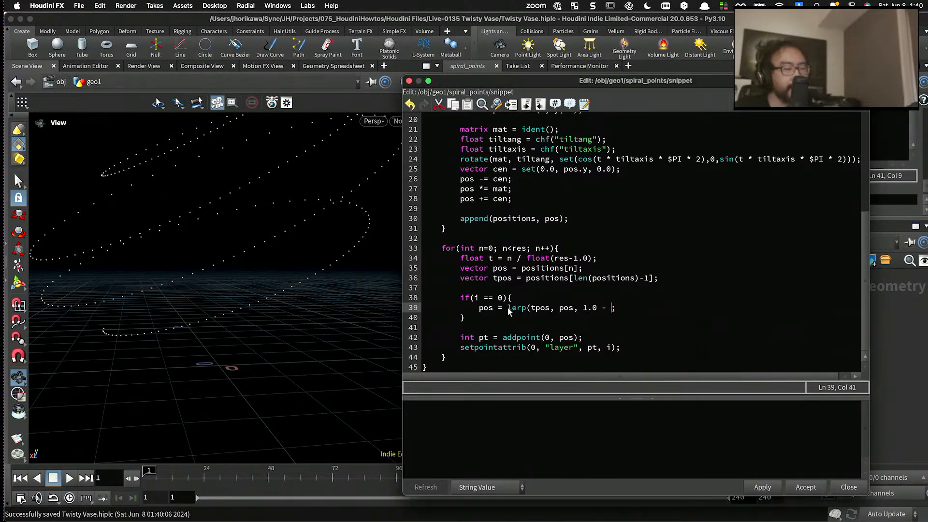
pyautogui.write('t)')
pyautogui.press('BackSpace')
pyautogui.press('BackSpace')
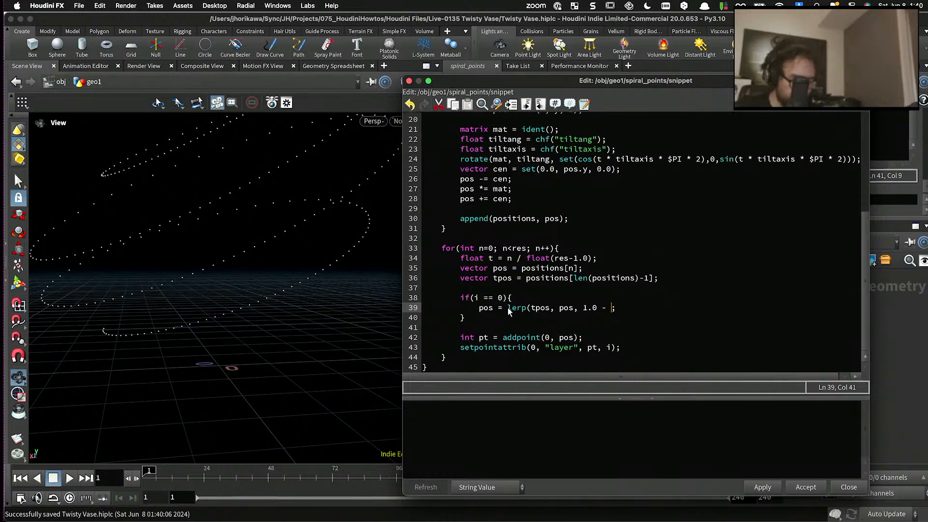
pyautogui.write('t)')
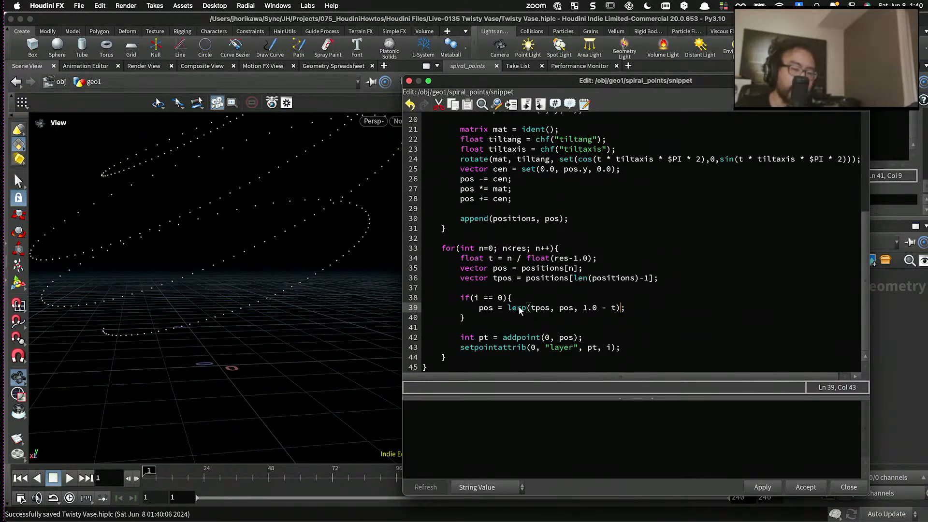
# - Swap the first two lerp arguments so the line reads pos = lerp(pos, tpos, 1.0 - t); and apply the code
pyautogui.click(541, 308)
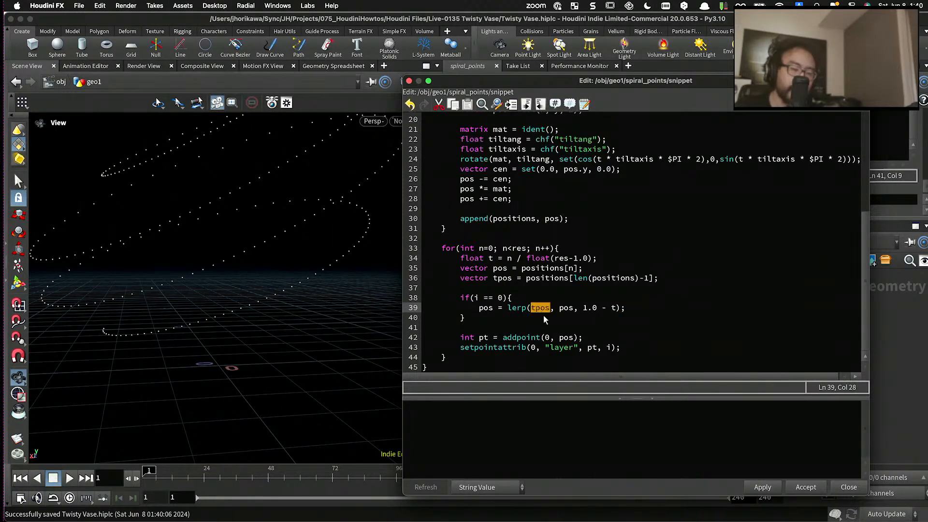
pyautogui.write('pos')
pyautogui.press('Right')
pyautogui.press('Right')
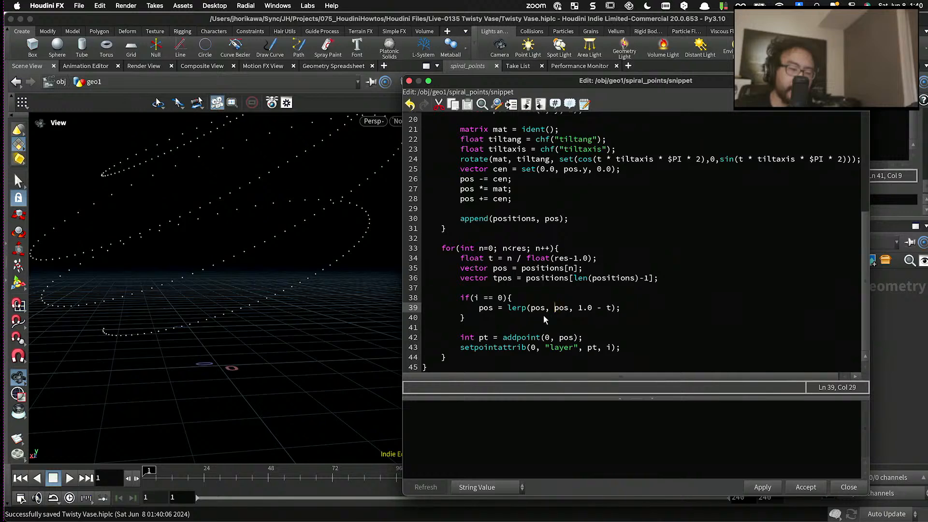
pyautogui.write('t')
pyautogui.click(762, 488)
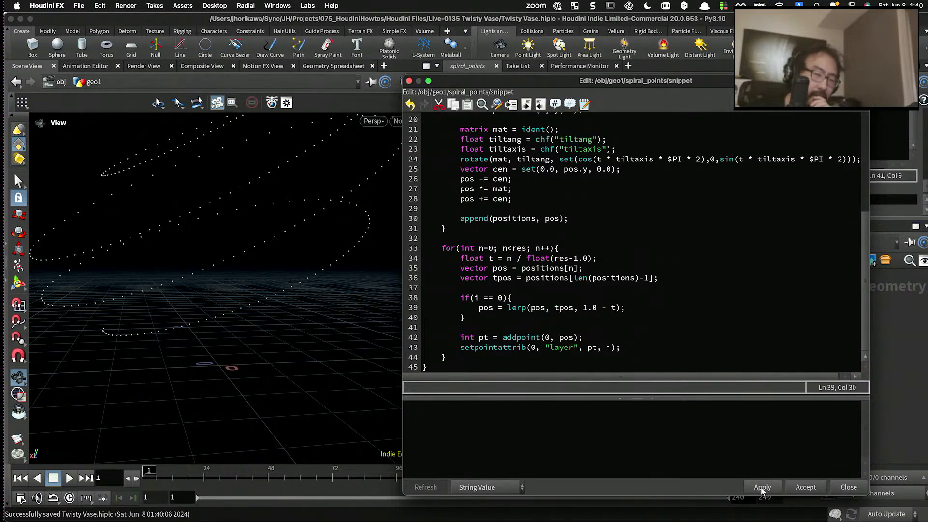
pyautogui.moveTo(250, 311); pyautogui.dragTo(163, 293)
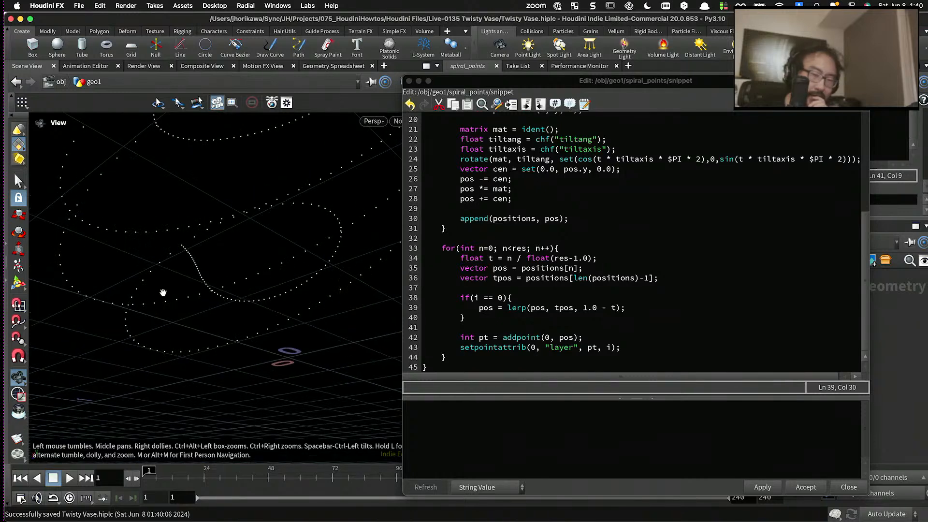
# - Append -n to the tpos index so it reads len(positions)-1-n and apply the code
pyautogui.click(649, 279)
pyautogui.write('-')
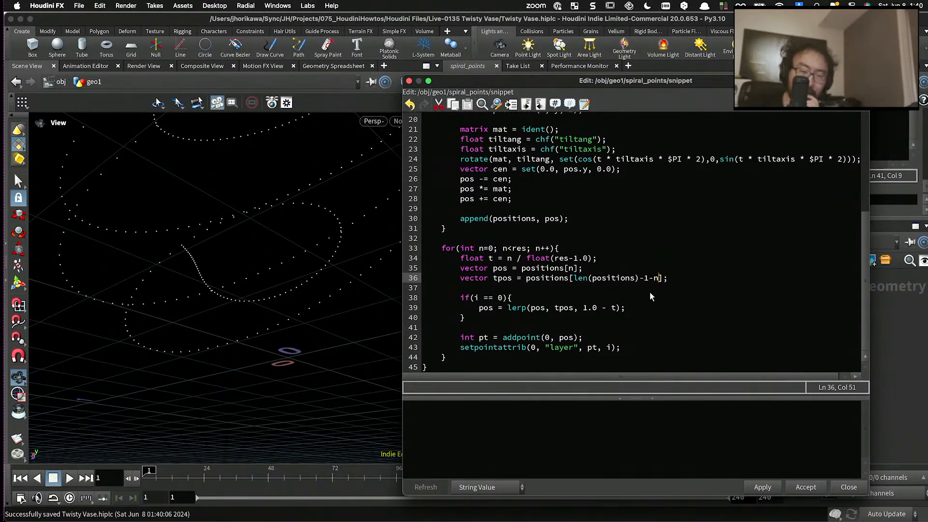
pyautogui.write('n')
pyautogui.click(755, 486)
pyautogui.moveTo(290, 350); pyautogui.dragTo(336, 319)
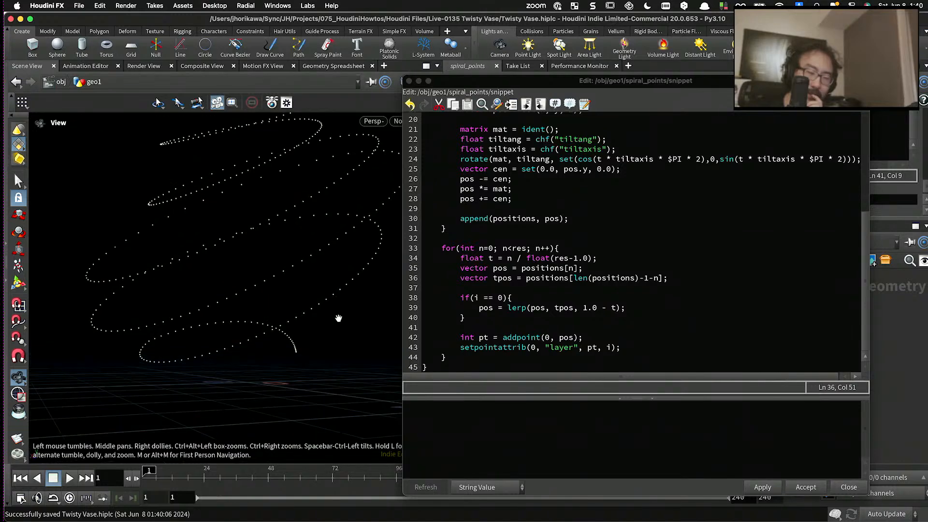
pyautogui.click(763, 485)
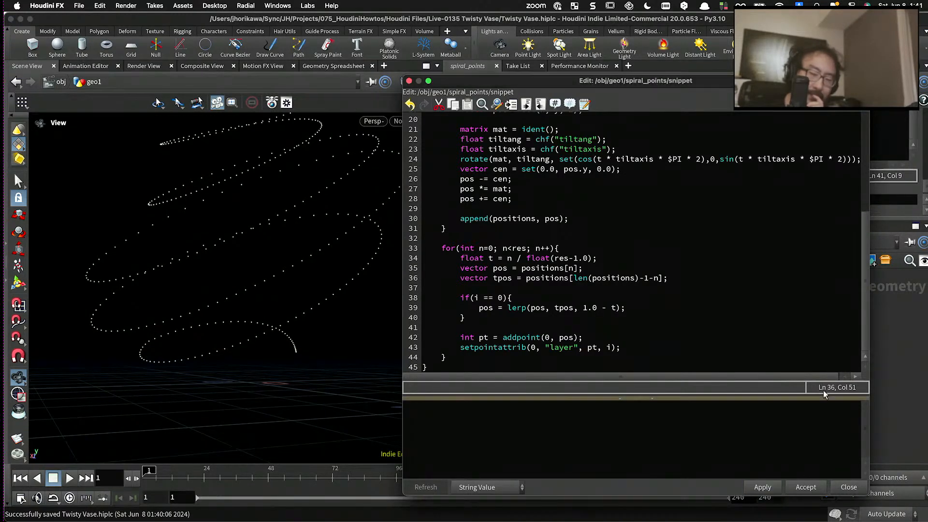
# - Display the skin1 node in the network and examine the skinned surface at the vase's base
pyautogui.moveTo(780, 80); pyautogui.dragTo(409, 93)
pyautogui.scroll(10, 745, 357)
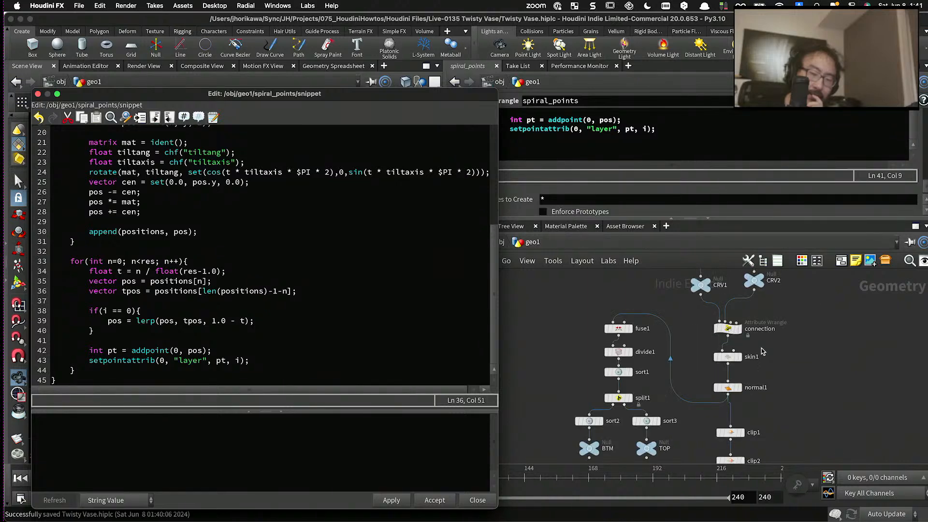
pyautogui.click(727, 366)
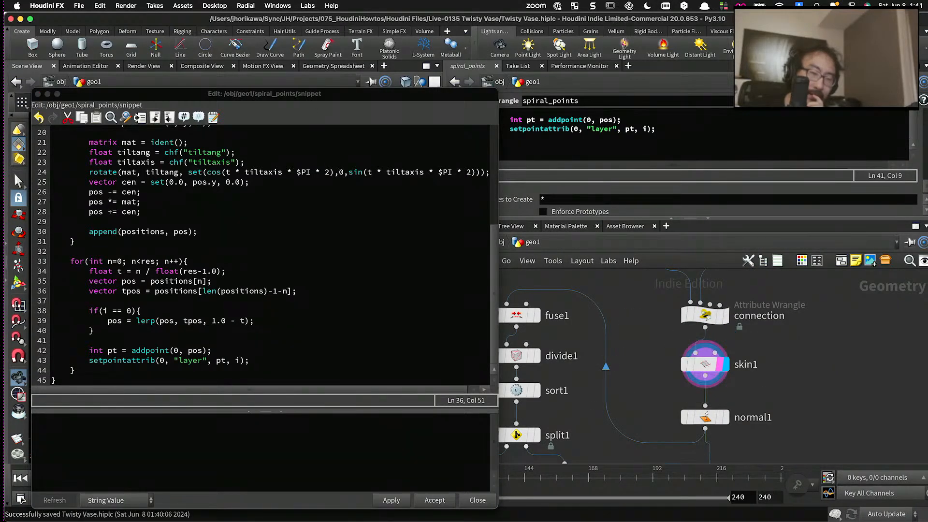
pyautogui.moveTo(188, 94); pyautogui.dragTo(634, 112)
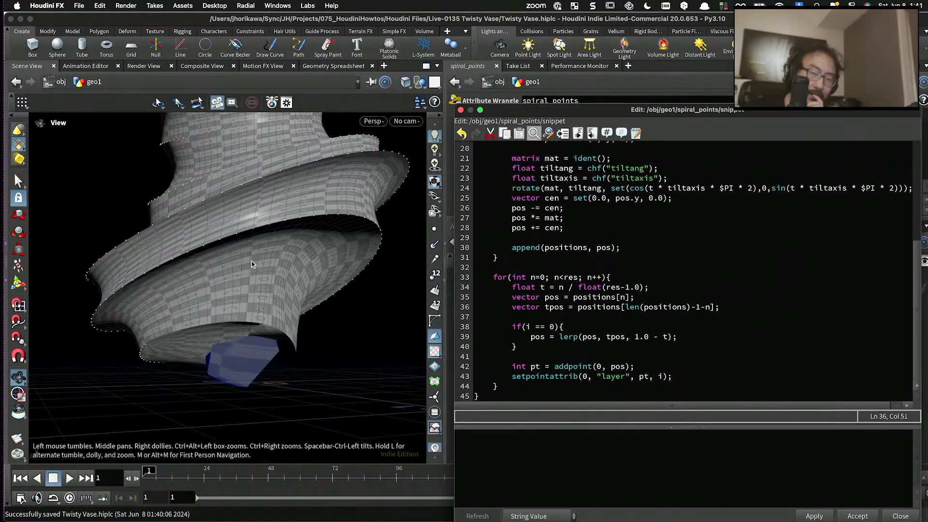
pyautogui.moveTo(251, 261); pyautogui.dragTo(274, 267)
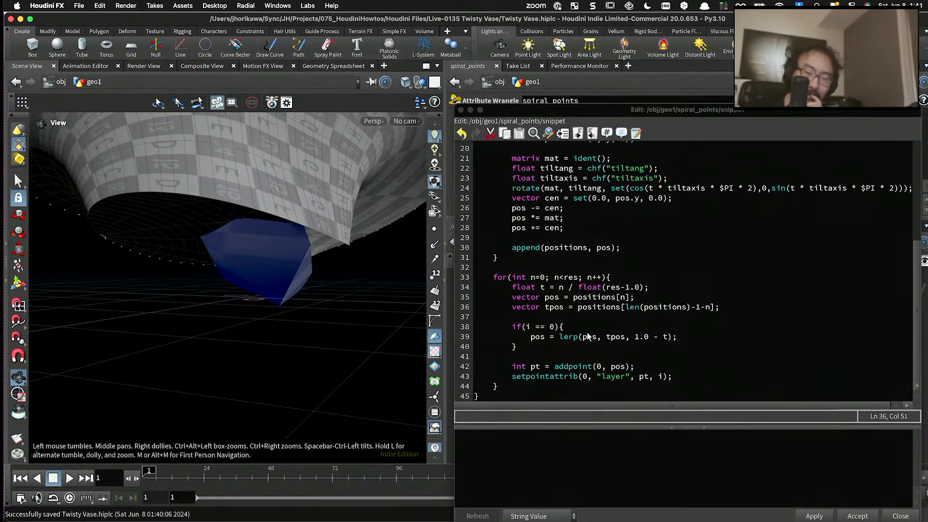
# - Remove -n from the tpos index so it reads len(positions)-1, apply the code and inspect the vase's underside
pyautogui.click(641, 344)
pyautogui.moveTo(635, 337); pyautogui.dragTo(669, 339)
pyautogui.click(669, 340)
pyautogui.click(558, 338)
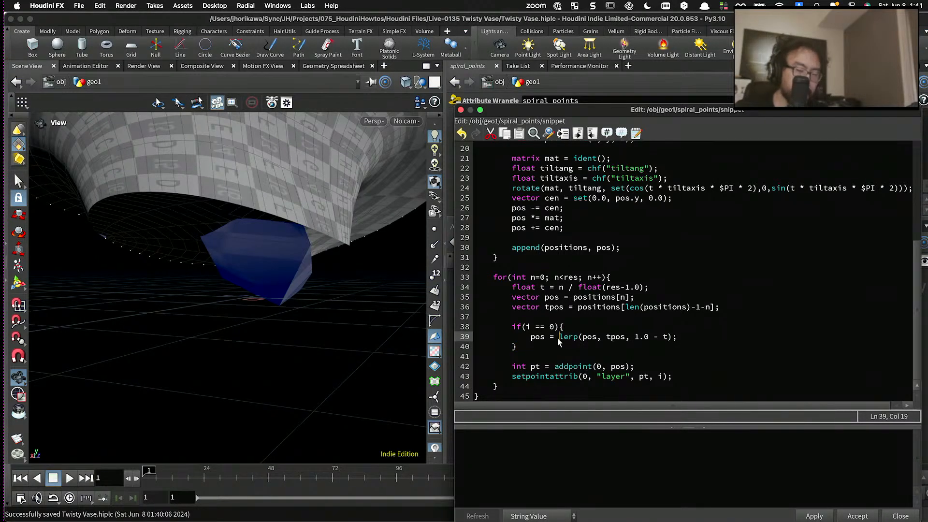
pyautogui.click(709, 308)
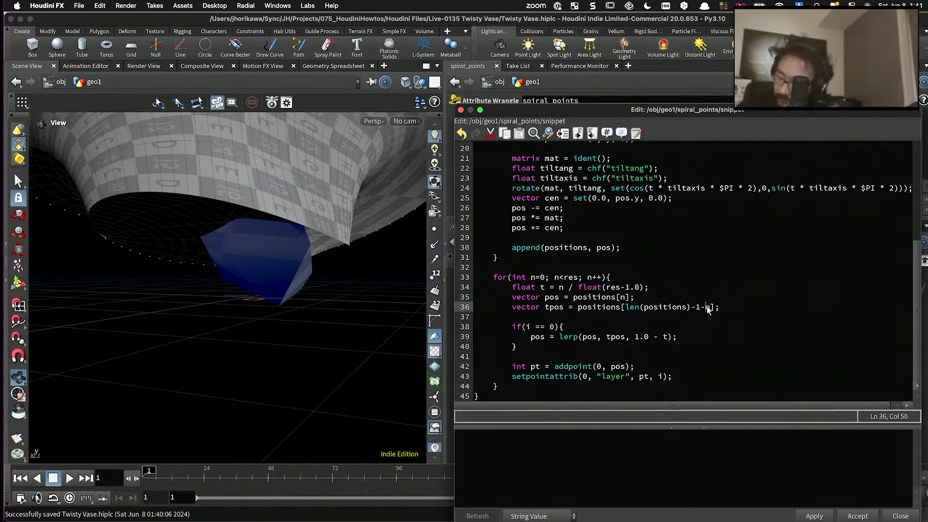
pyautogui.press('BackSpace')
pyautogui.press('BackSpace')
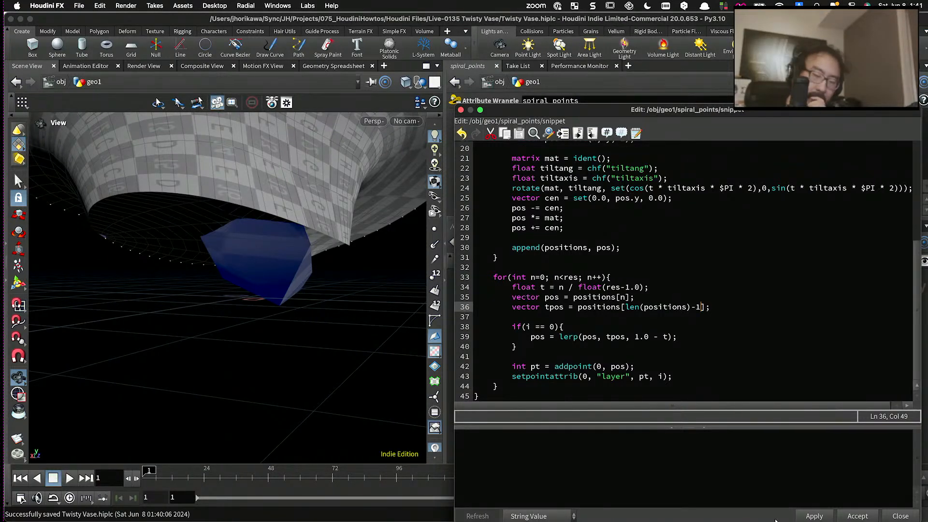
pyautogui.click(814, 516)
pyautogui.moveTo(340, 320); pyautogui.dragTo(274, 274)
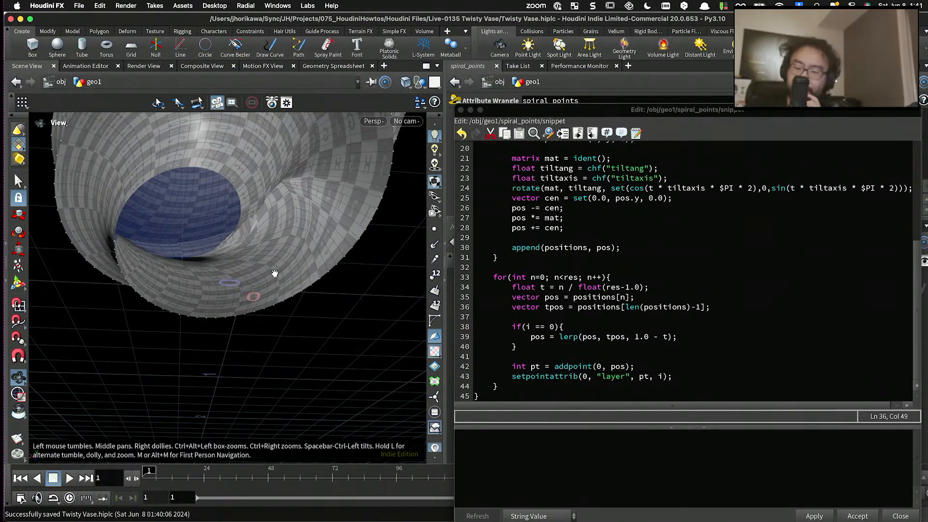
# - Switch to Clip Studio Paint and sketch two open spiral curves below the existing diagram, each with an arrow from its inner end to its outer end
pyautogui.hotkey('ctrl', 'Up')
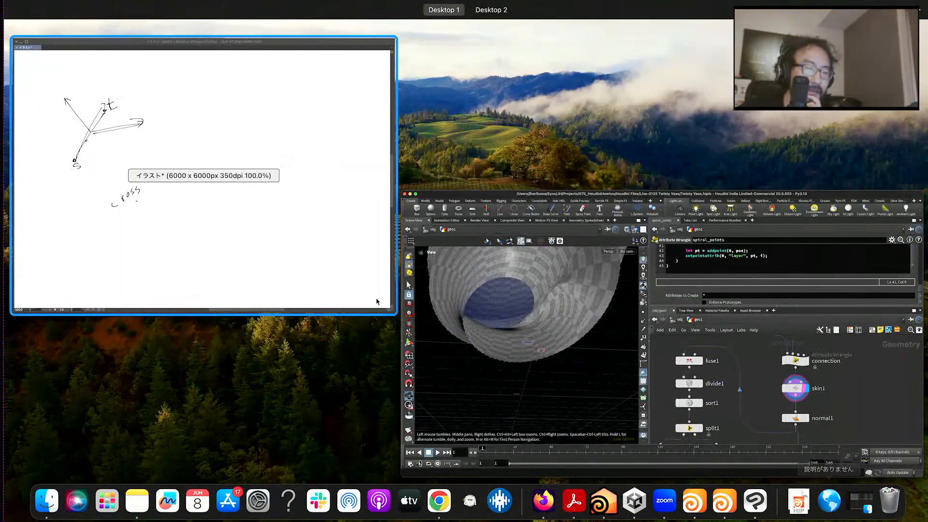
pyautogui.click(273, 255)
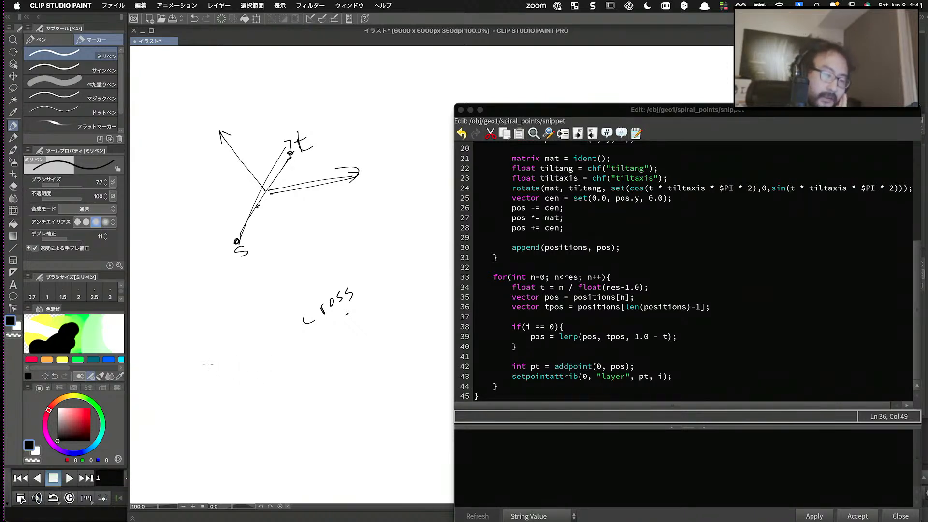
pyautogui.moveTo(295, 316)
pyautogui.mouseDown()
pyautogui.moveTo(335, 353)
pyautogui.moveTo(246, 420)
pyautogui.moveTo(228, 380)
pyautogui.moveTo(242, 375)
pyautogui.mouseUp()
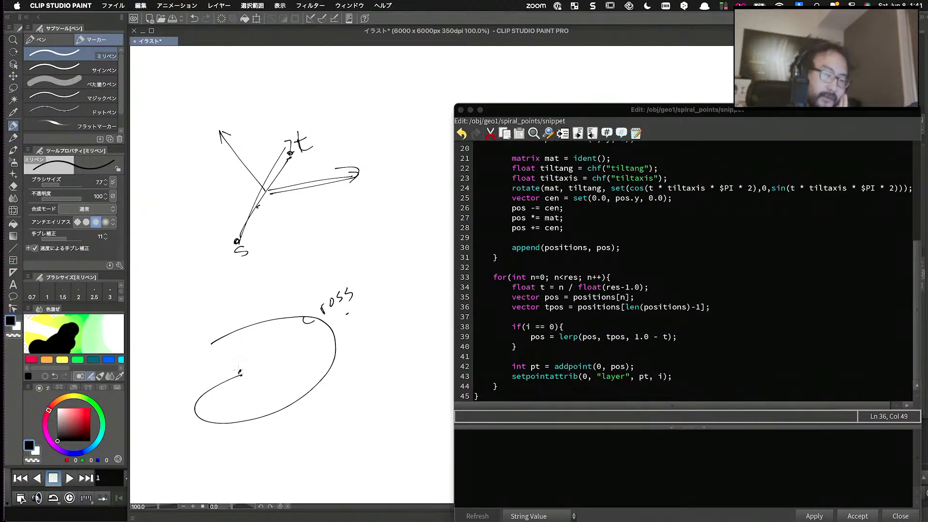
pyautogui.moveTo(241, 371); pyautogui.dragTo(225, 348)
pyautogui.moveTo(372, 408)
pyautogui.mouseDown()
pyautogui.moveTo(369, 429)
pyautogui.moveTo(388, 349)
pyautogui.moveTo(425, 338)
pyautogui.mouseUp()
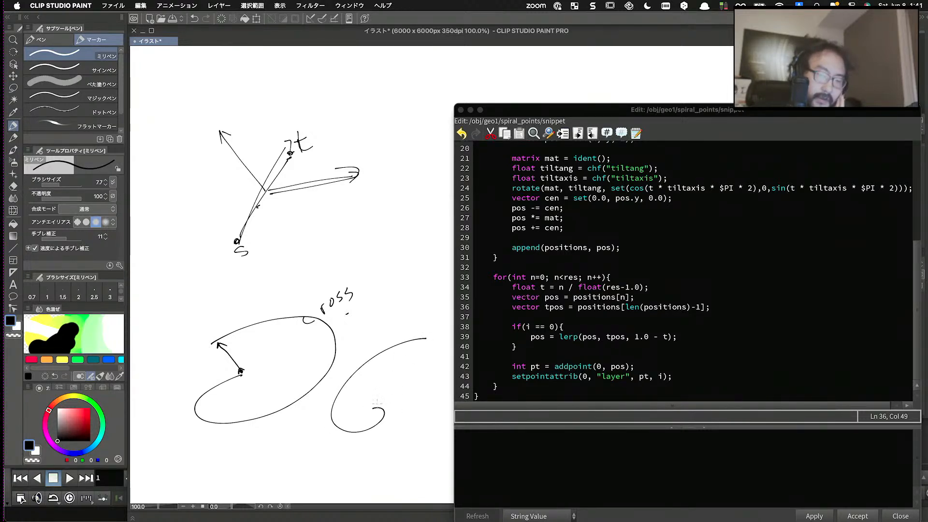
pyautogui.moveTo(376, 404); pyautogui.dragTo(419, 342)
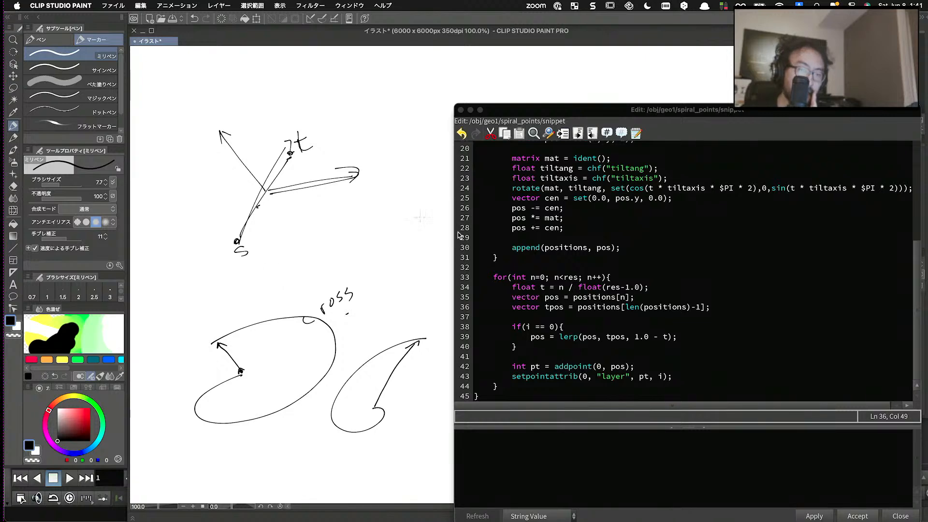
# - Move the code editor off the canvas and sketch a nearly closed slanted oval beside the two spiral curves
pyautogui.moveTo(567, 111); pyautogui.dragTo(769, 138)
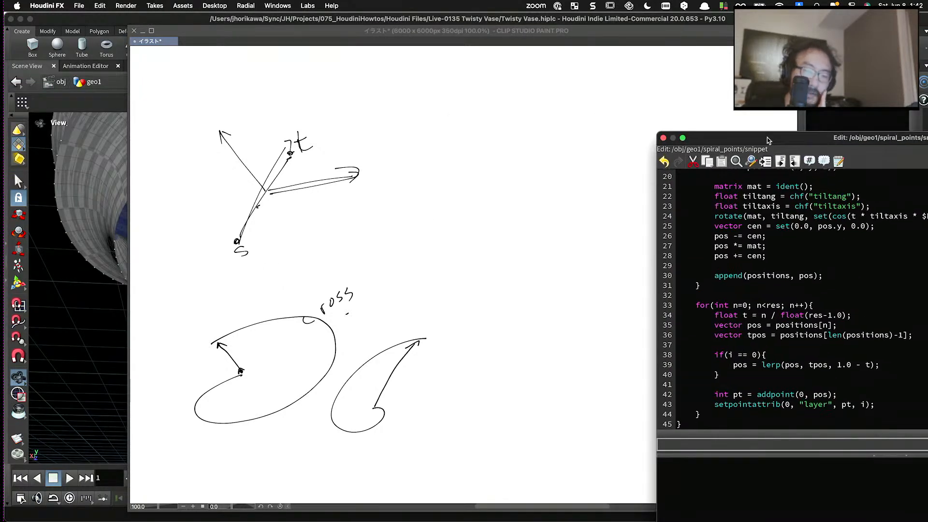
pyautogui.click(520, 315)
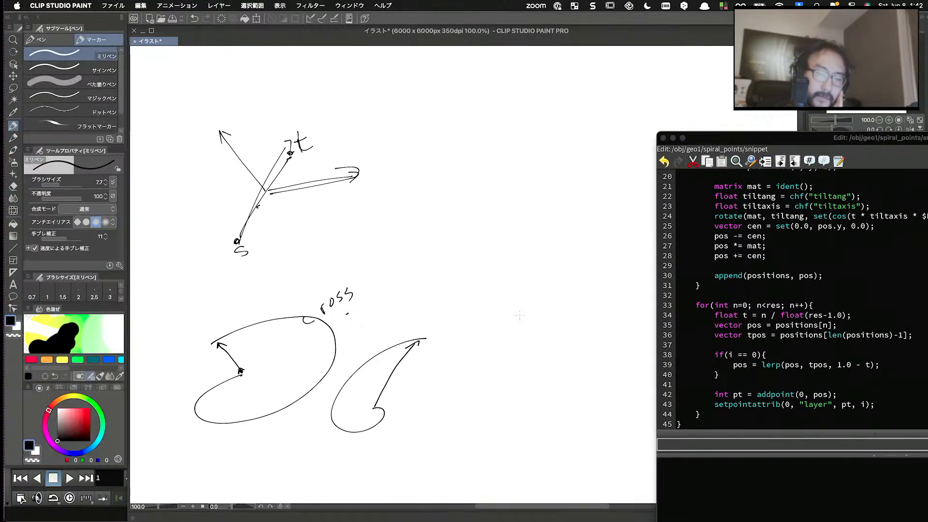
pyautogui.moveTo(527, 323)
pyautogui.mouseDown()
pyautogui.moveTo(473, 358)
pyautogui.moveTo(450, 414)
pyautogui.moveTo(489, 417)
pyautogui.moveTo(529, 375)
pyautogui.moveTo(544, 327)
pyautogui.mouseUp()
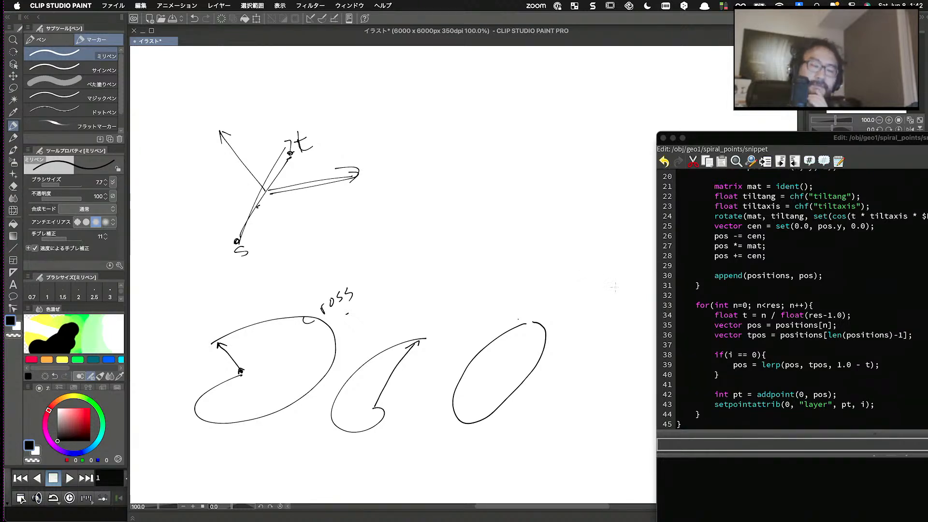
# - Mark points along the lower inner part of the second spiral and draw arrows from them towards its open side
pyautogui.click(382, 405)
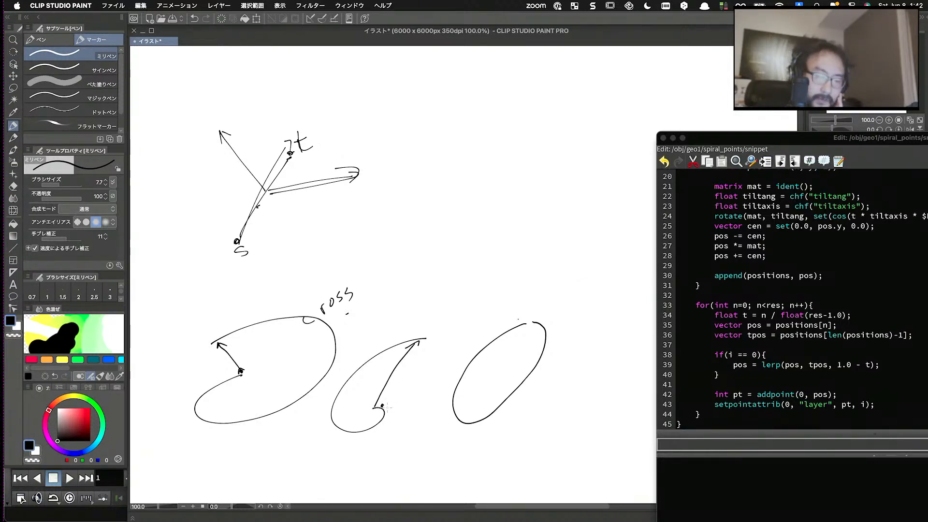
pyautogui.click(385, 413)
pyautogui.click(373, 426)
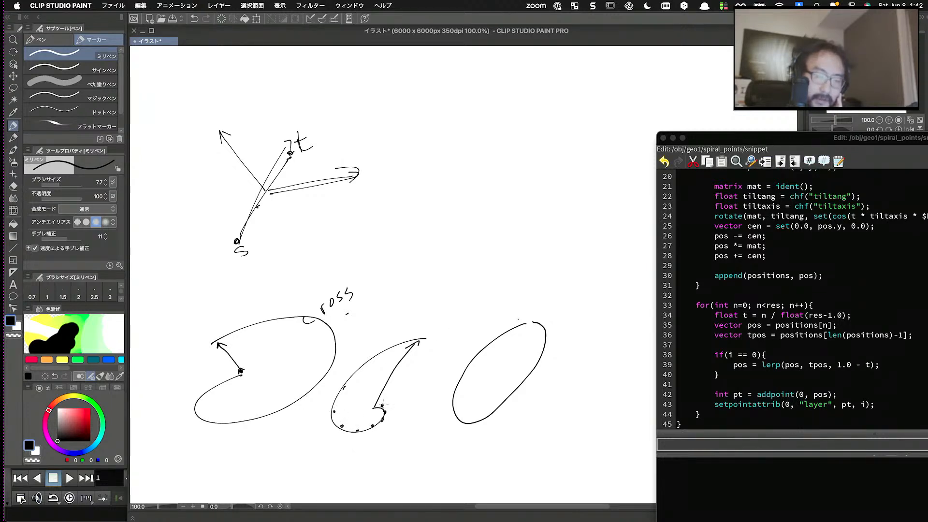
pyautogui.moveTo(382, 405); pyautogui.dragTo(424, 355)
pyautogui.moveTo(386, 411); pyautogui.dragTo(419, 387)
pyautogui.moveTo(387, 416)
pyautogui.mouseDown()
pyautogui.moveTo(409, 410)
pyautogui.moveTo(357, 440)
pyautogui.mouseUp()
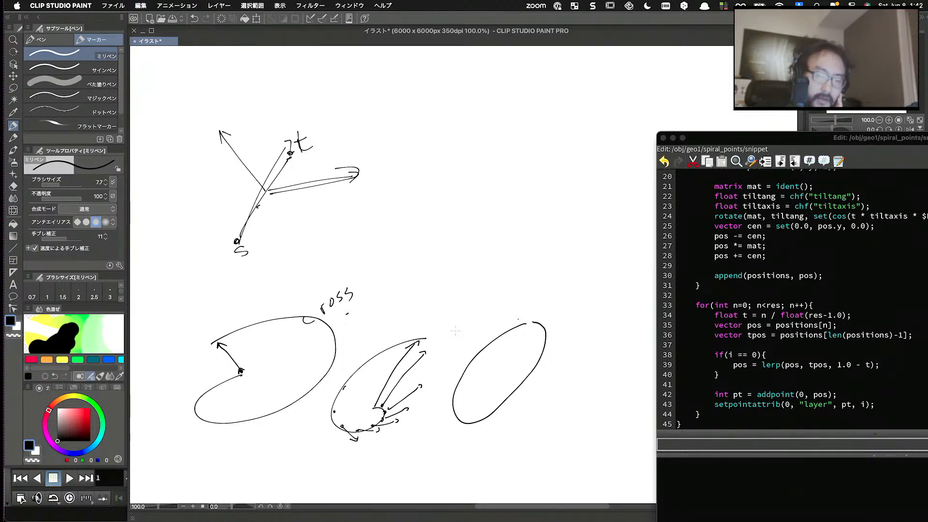
# - Close the second spiral with an outer curve, then add another arrow, bolder points and short ticks along its inner edge
pyautogui.moveTo(427, 338)
pyautogui.mouseDown()
pyautogui.moveTo(437, 355)
pyautogui.moveTo(417, 405)
pyautogui.moveTo(353, 436)
pyautogui.mouseUp()
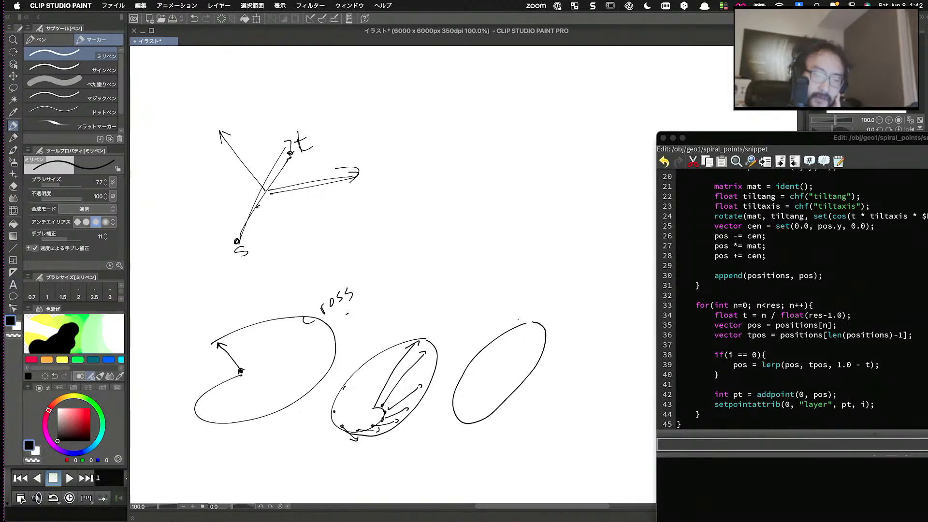
pyautogui.moveTo(389, 404); pyautogui.dragTo(432, 353)
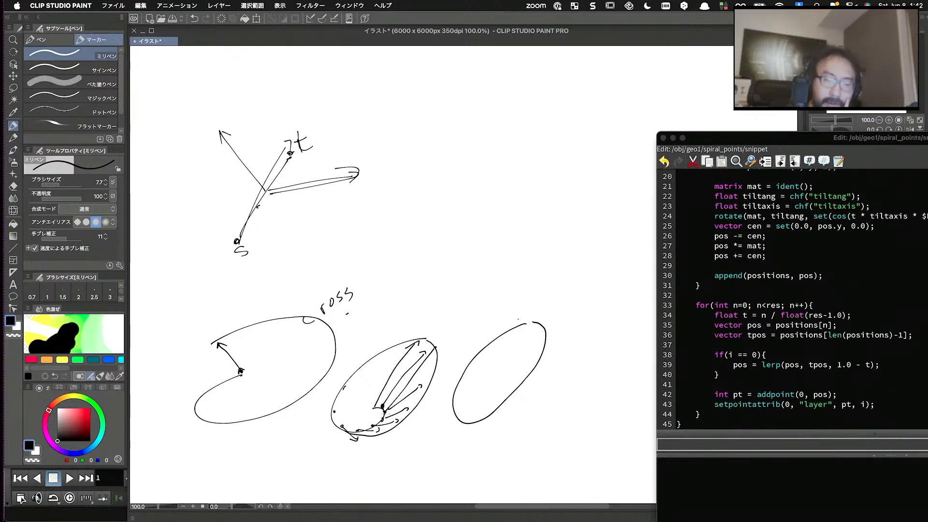
pyautogui.click(373, 426)
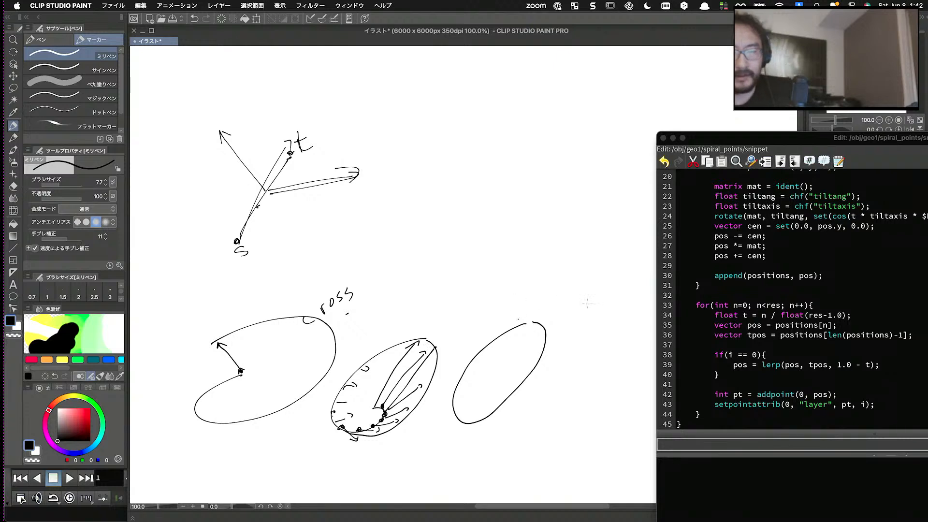
# - Switch back to Houdini, place the code editor clear of the viewport and view the vase's base opening from below
pyautogui.moveTo(778, 145); pyautogui.dragTo(506, 91)
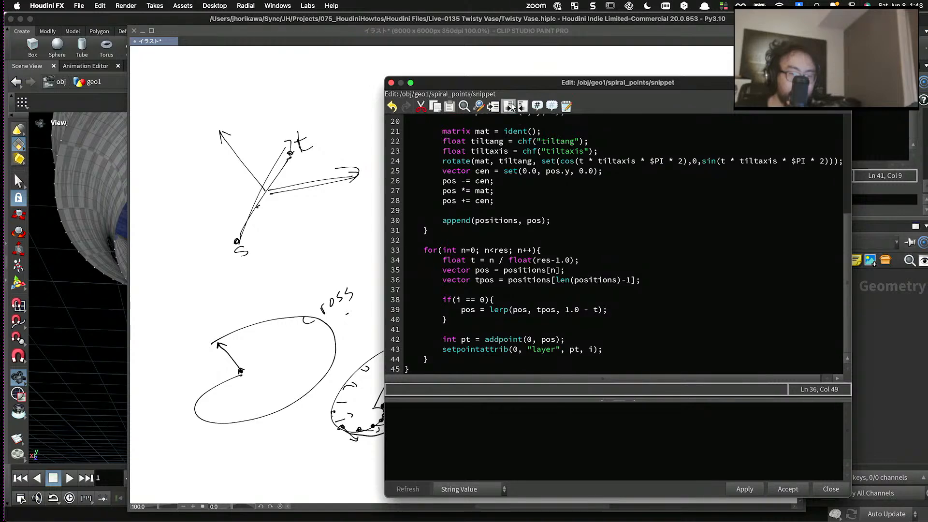
pyautogui.moveTo(507, 83); pyautogui.dragTo(604, 91)
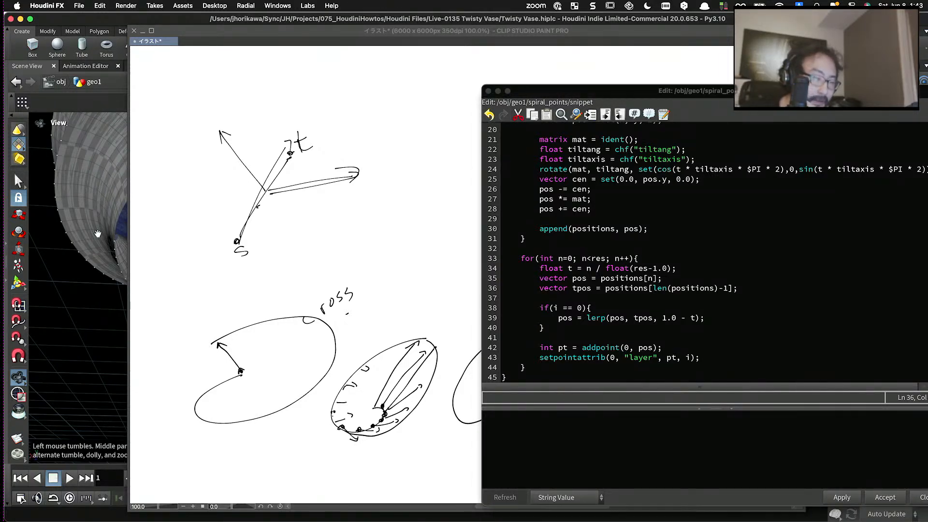
pyautogui.moveTo(99, 236)
pyautogui.mouseDown()
pyautogui.moveTo(197, 243)
pyautogui.moveTo(203, 267)
pyautogui.moveTo(250, 307)
pyautogui.moveTo(182, 284)
pyautogui.moveTo(188, 299)
pyautogui.moveTo(279, 302)
pyautogui.moveTo(257, 251)
pyautogui.moveTo(253, 273)
pyautogui.moveTo(262, 265)
pyautogui.mouseUp()
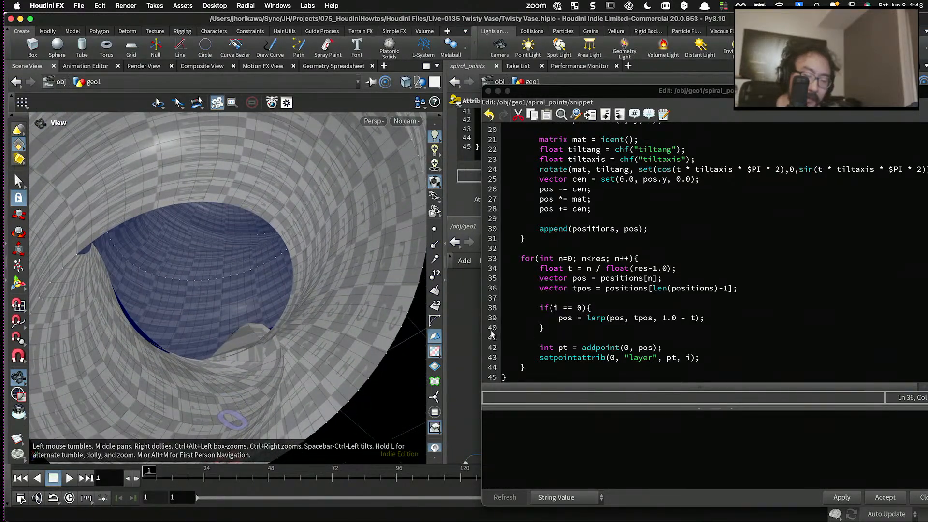
# - Comment out the pos = lerp(pos, tpos, 1.0 - t) line, apply the code and inspect the vase's base and upper end
pyautogui.click(558, 319)
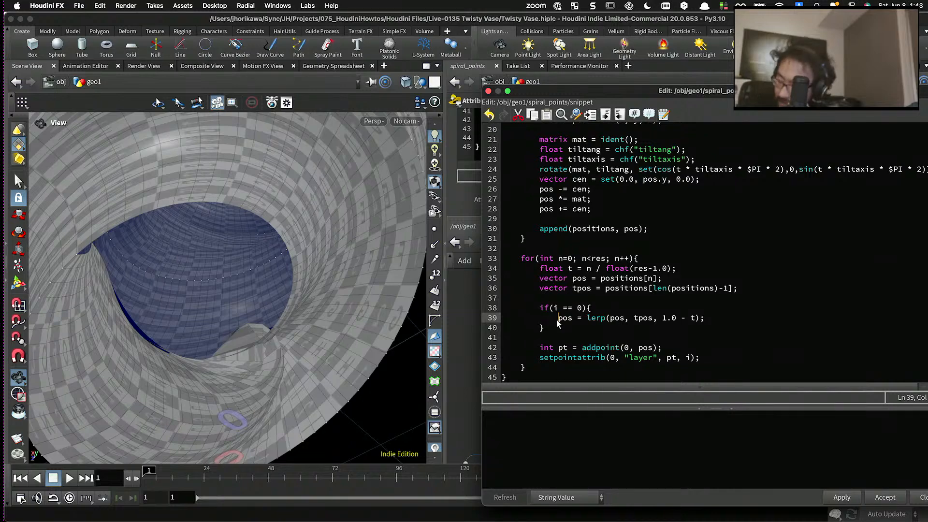
pyautogui.write('//')
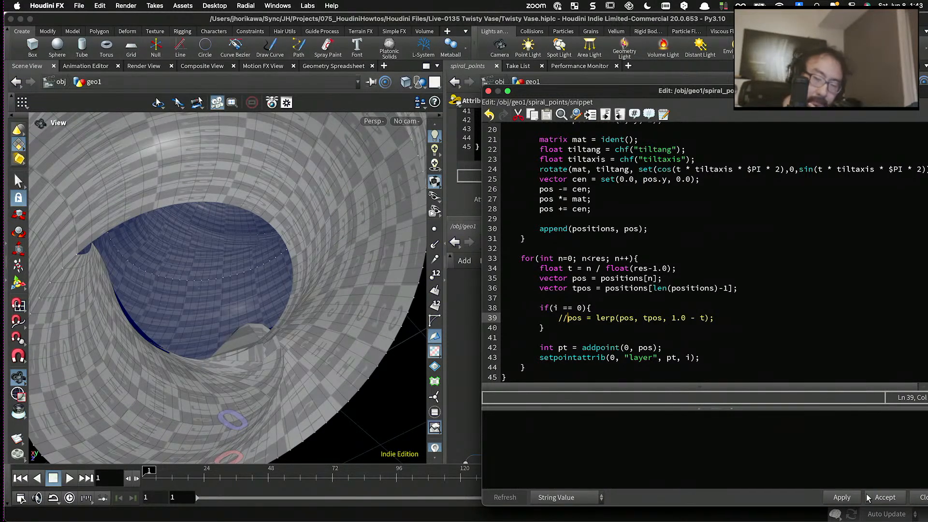
pyautogui.click(854, 498)
pyautogui.scroll(-5, 292, 237)
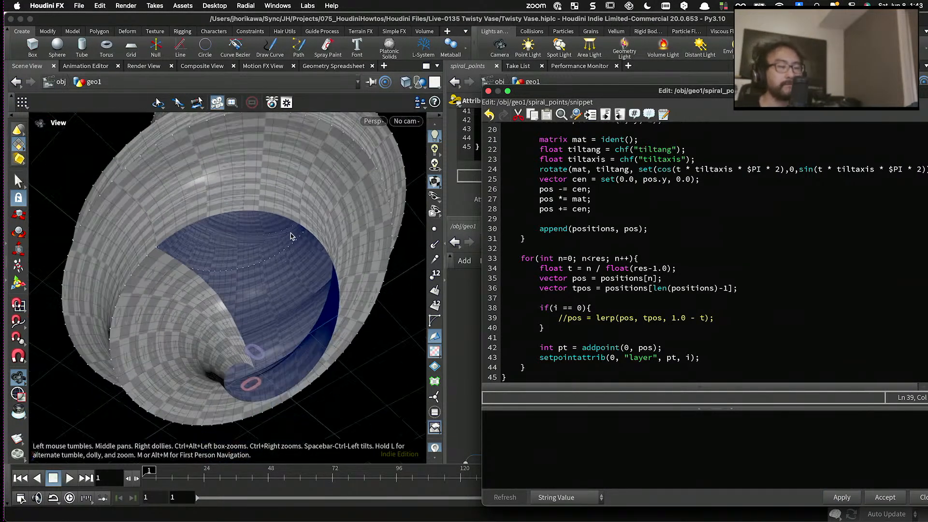
pyautogui.moveTo(290, 235); pyautogui.dragTo(245, 307)
pyautogui.scroll(5, 245, 296)
pyautogui.moveTo(244, 304); pyautogui.dragTo(240, 265, button='middle')
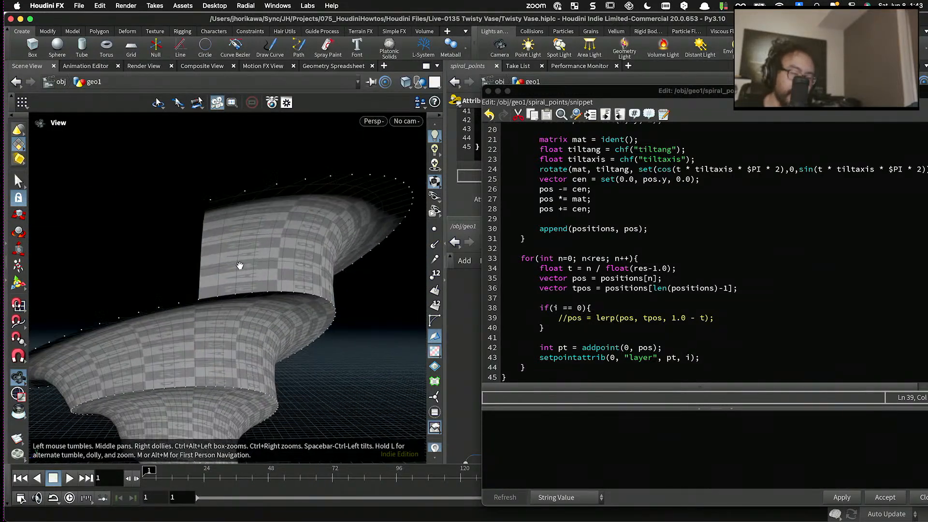
pyautogui.moveTo(239, 265); pyautogui.dragTo(211, 260)
# - Change the if condition around the lerp line to i == turn -1 and apply the code
pyautogui.doubleClick(579, 308)
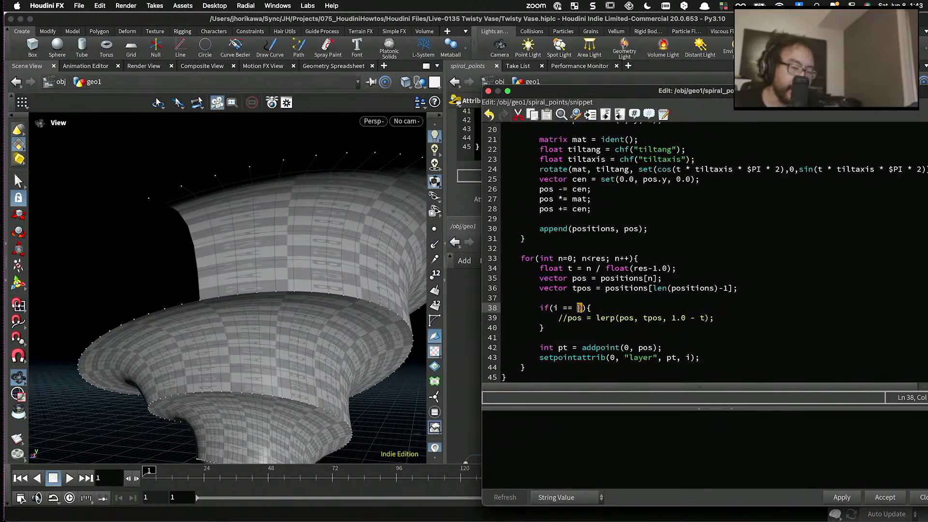
pyautogui.scroll(6, 579, 308)
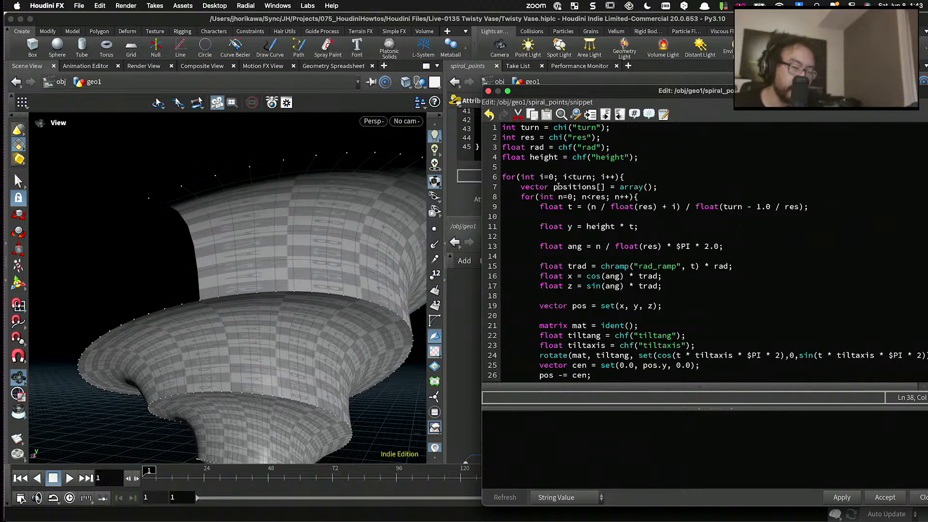
pyautogui.scroll(-6, 600, 208)
pyautogui.write('t')
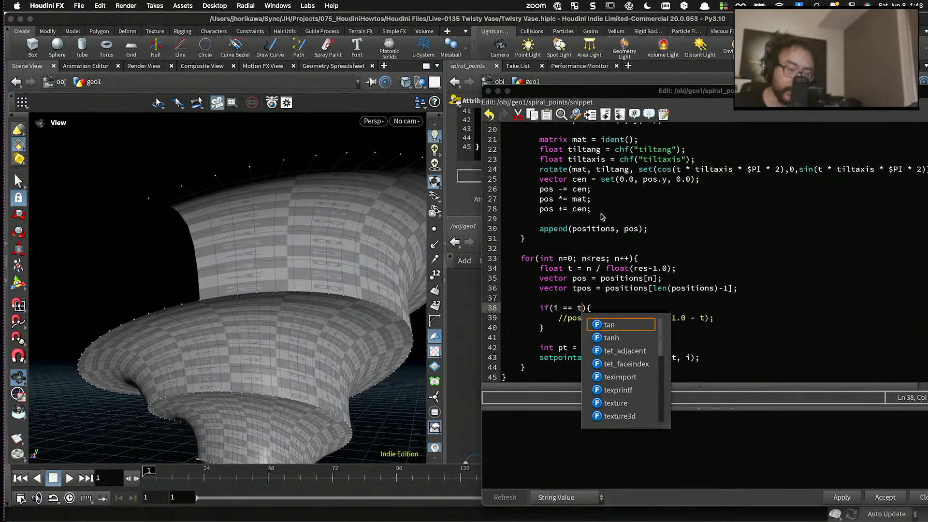
pyautogui.write('urn -')
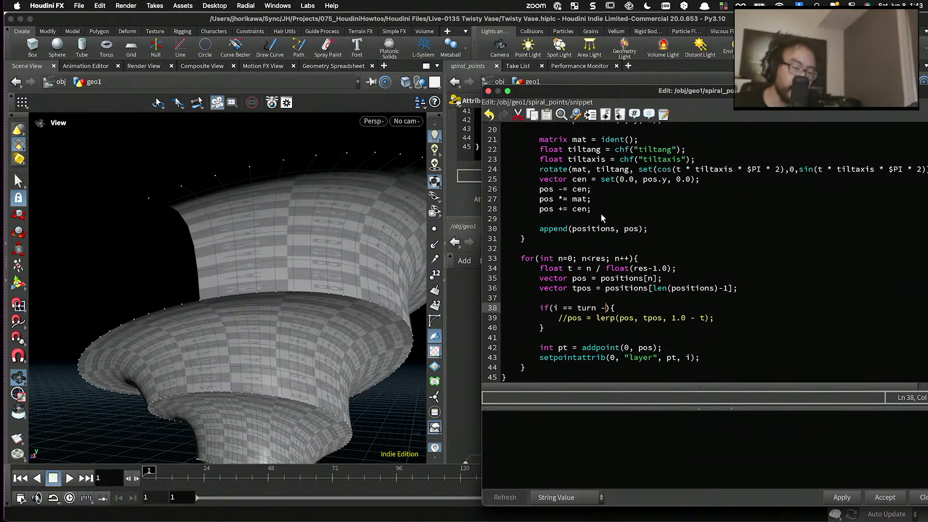
pyautogui.write('1')
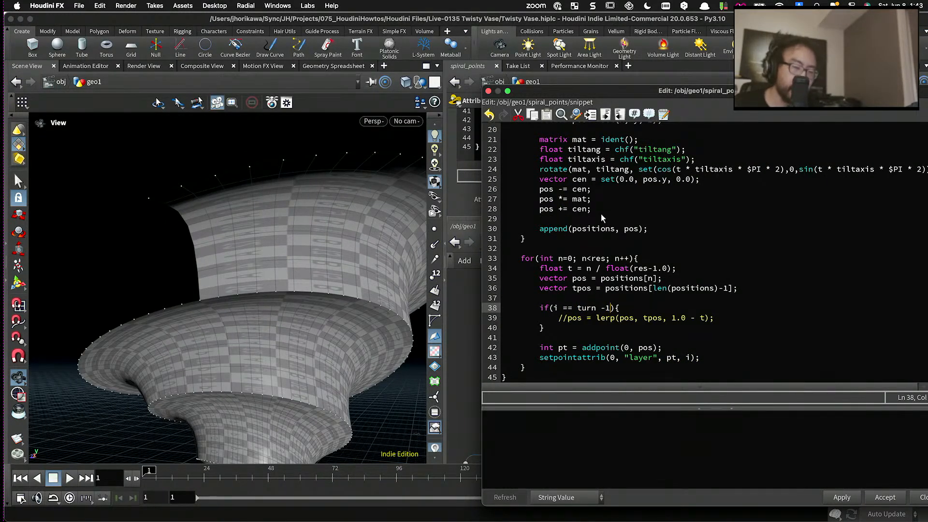
pyautogui.click(843, 498)
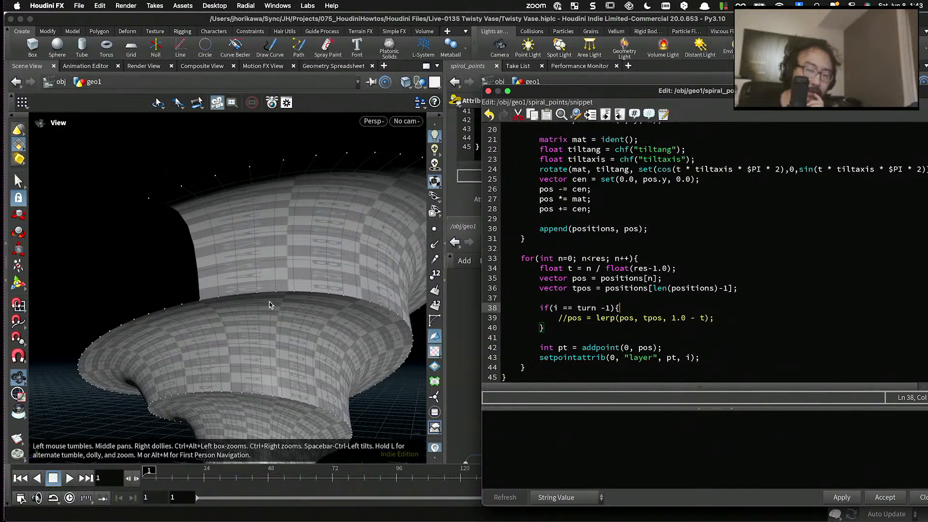
# - Examine the open end of the vase's upper rim from above and highlight the tpos assignment in the code
pyautogui.scroll(-2, 301, 304)
pyautogui.moveTo(299, 306); pyautogui.dragTo(325, 269)
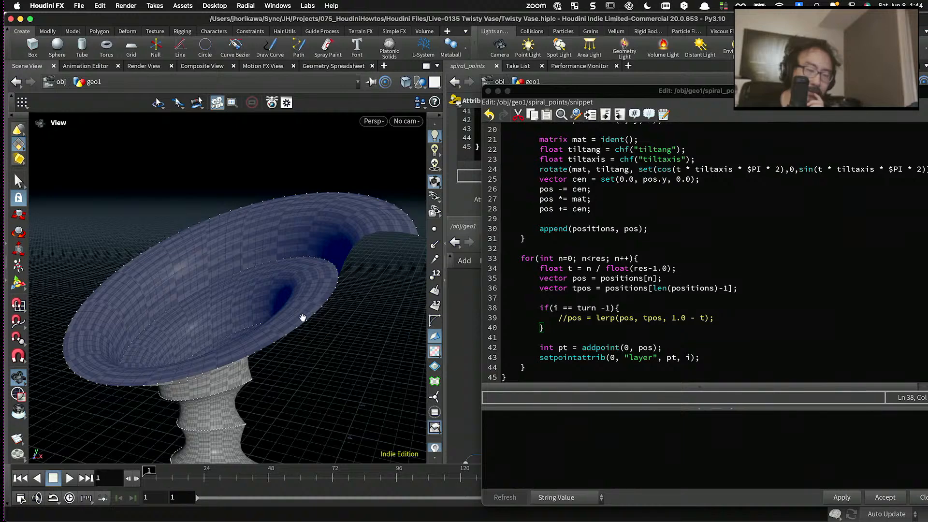
pyautogui.moveTo(195, 344); pyautogui.dragTo(209, 366)
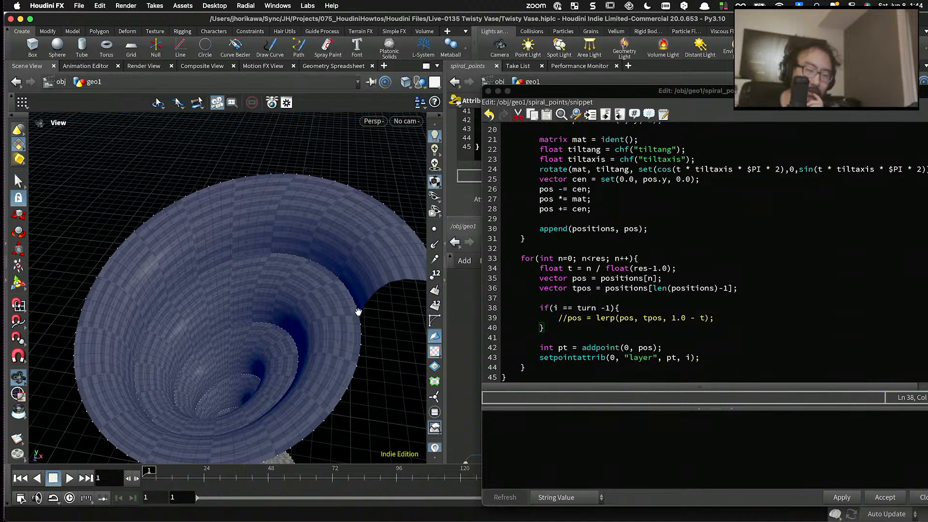
pyautogui.moveTo(747, 288); pyautogui.dragTo(539, 288)
pyautogui.scroll(-3, 288, 291)
pyautogui.scroll(4, 350, 323)
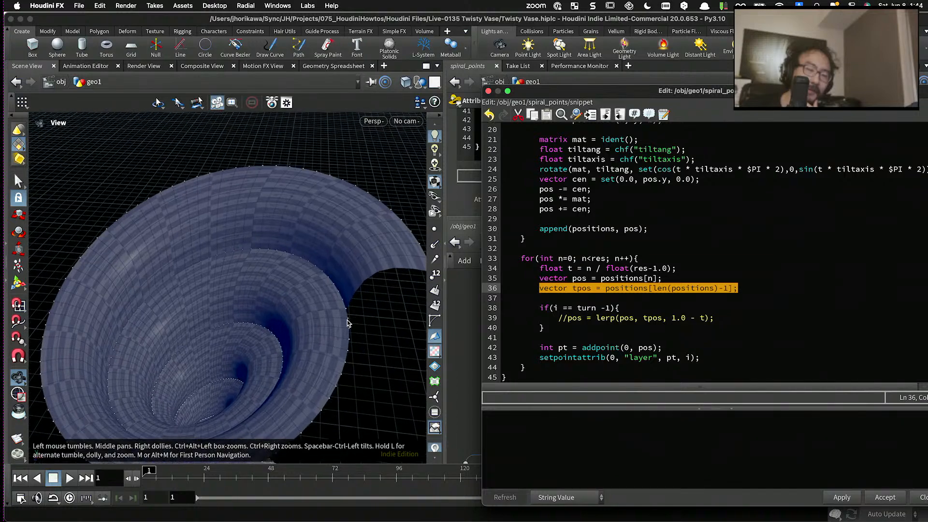
pyautogui.moveTo(347, 323); pyautogui.dragTo(338, 271)
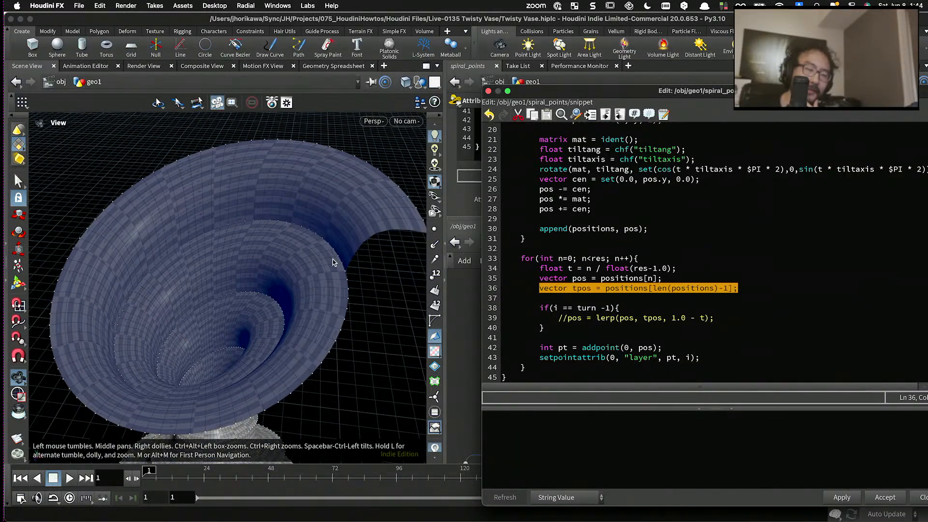
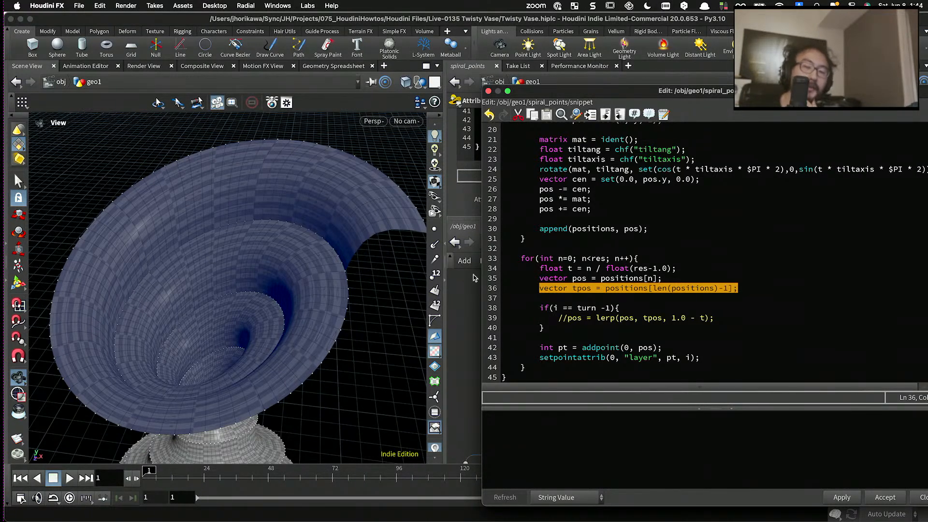
# - Delete the vector tpos = positions[len(positions)-1] line from the second n loop in the spiral_points snippet
pyautogui.click(571, 289)
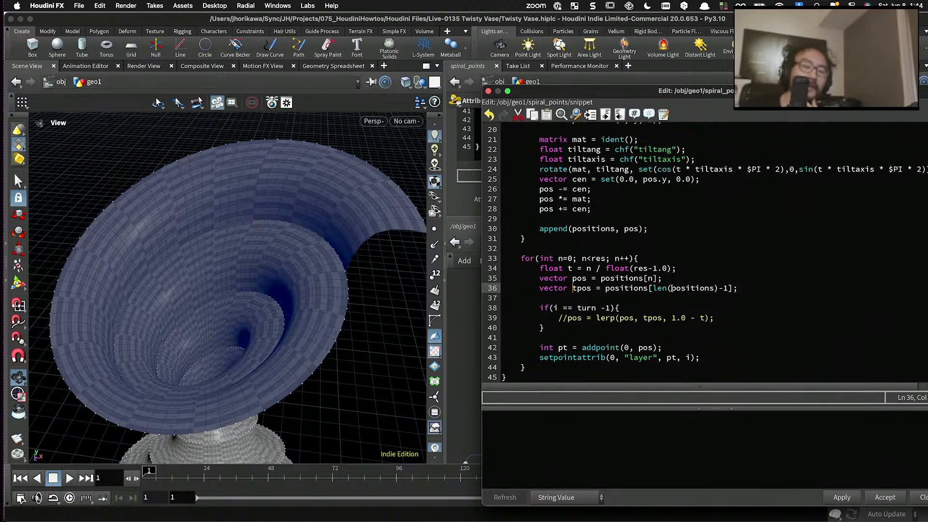
pyautogui.moveTo(754, 293); pyautogui.dragTo(535, 286)
pyautogui.press('BackSpace')
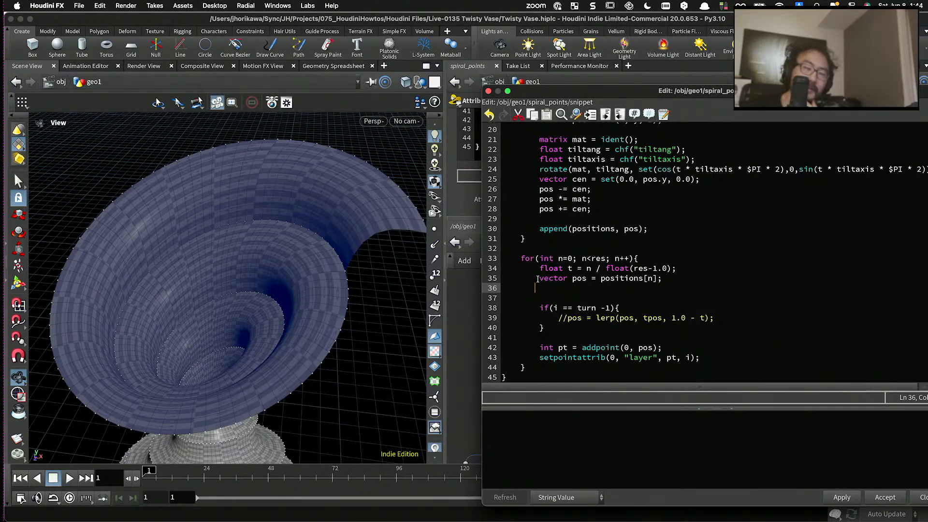
# - Review the whole snippet, examining where the positions array is declared, filled and read across the turn loop and both n loops
pyautogui.scroll(5, 539, 279)
pyautogui.scroll(-5, 546, 279)
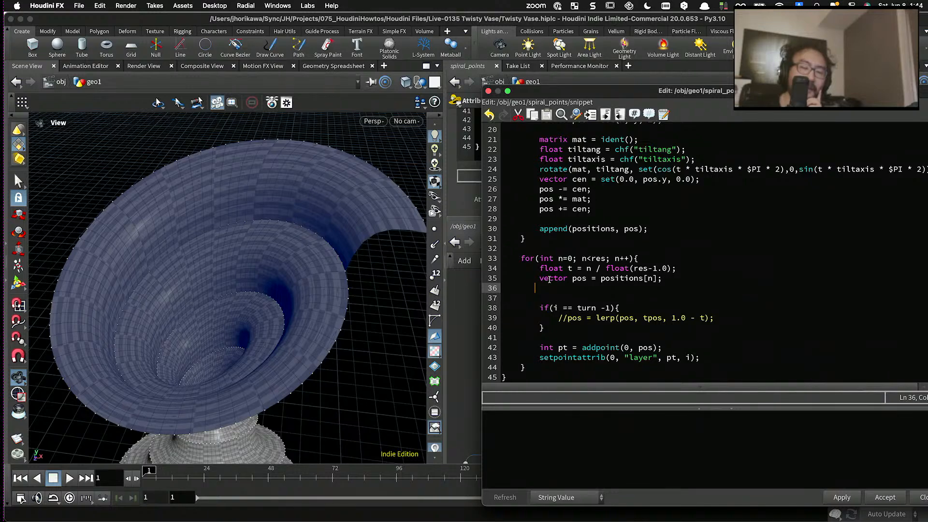
pyautogui.scroll(6, 549, 280)
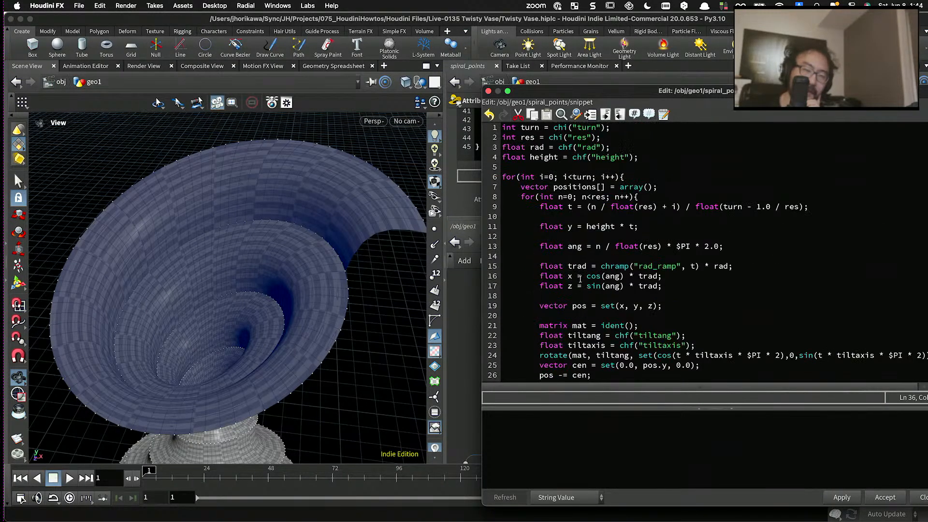
pyautogui.scroll(-6, 580, 275)
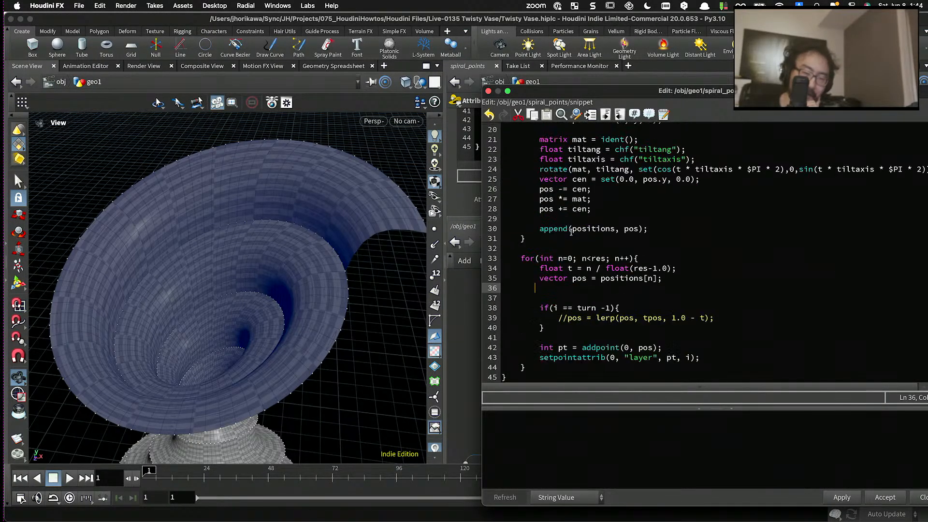
pyautogui.scroll(4, 571, 233)
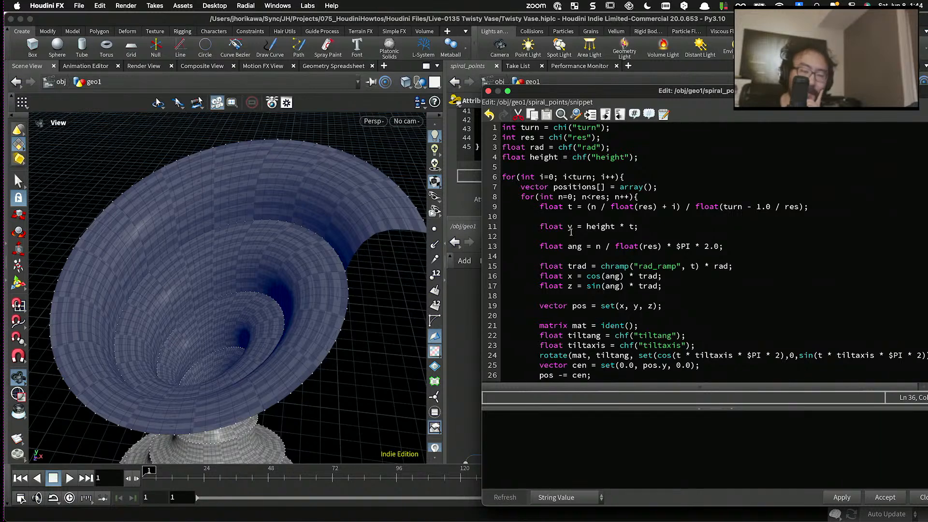
pyautogui.scroll(-3, 571, 233)
pyautogui.scroll(3, 571, 233)
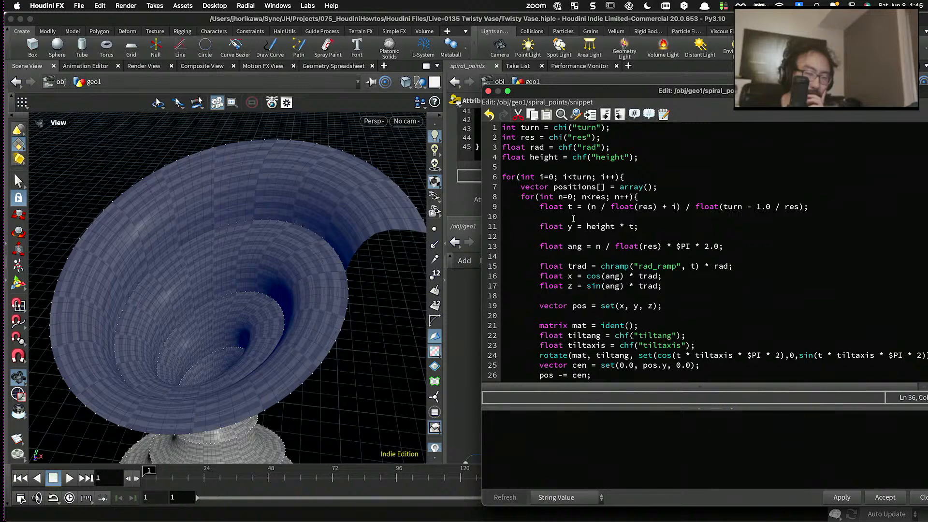
pyautogui.scroll(-4, 573, 218)
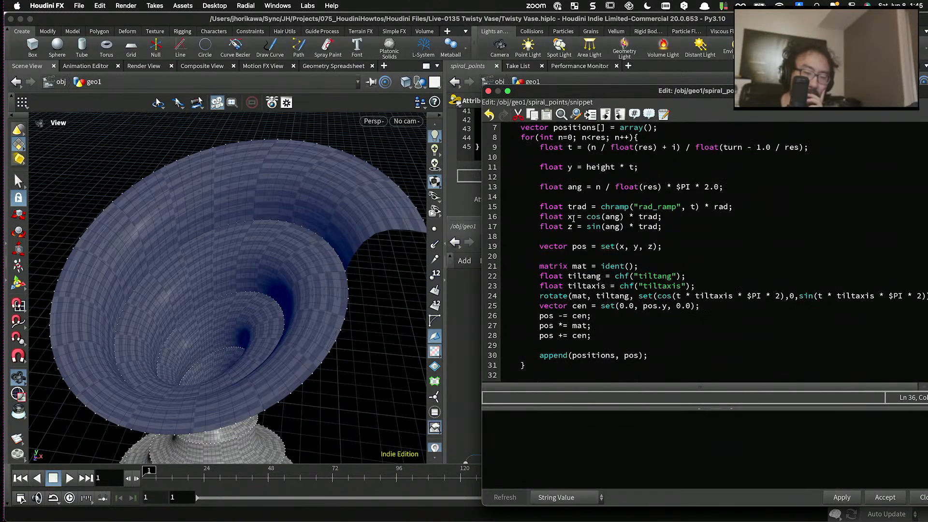
pyautogui.scroll(4, 573, 219)
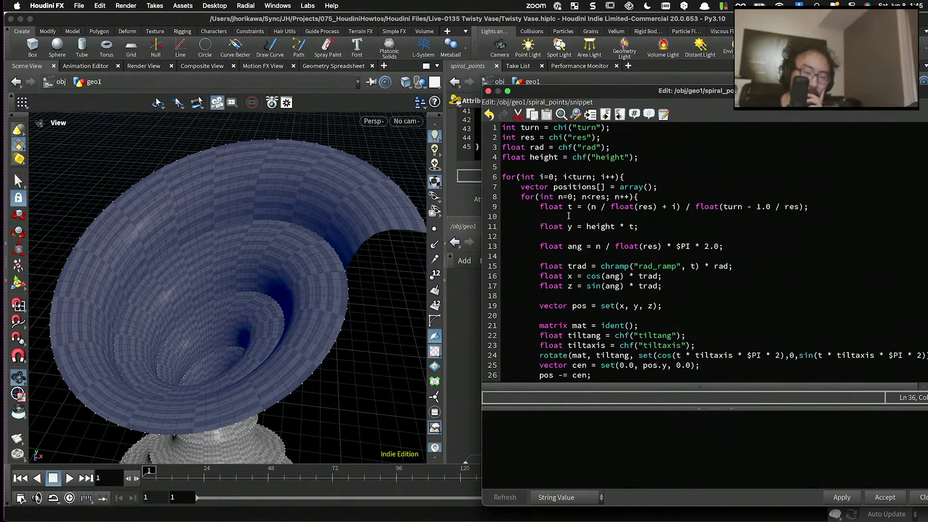
pyautogui.scroll(-2, 542, 203)
pyautogui.scroll(1, 542, 202)
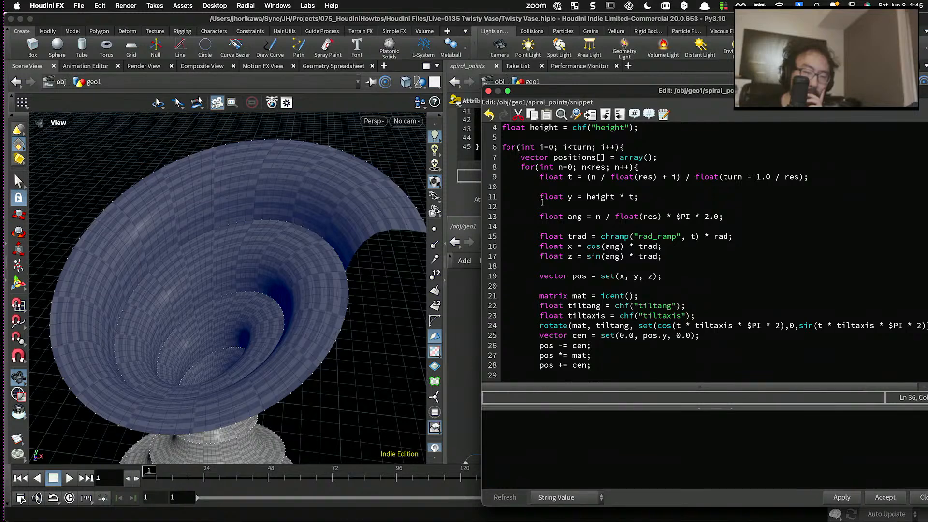
pyautogui.scroll(-1, 547, 179)
pyautogui.scroll(2, 517, 177)
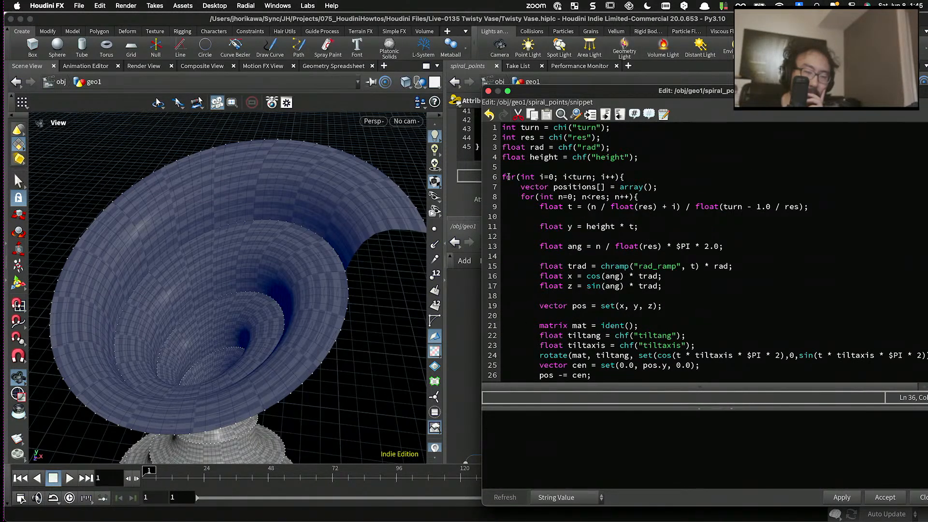
pyautogui.moveTo(612, 187); pyautogui.dragTo(560, 187)
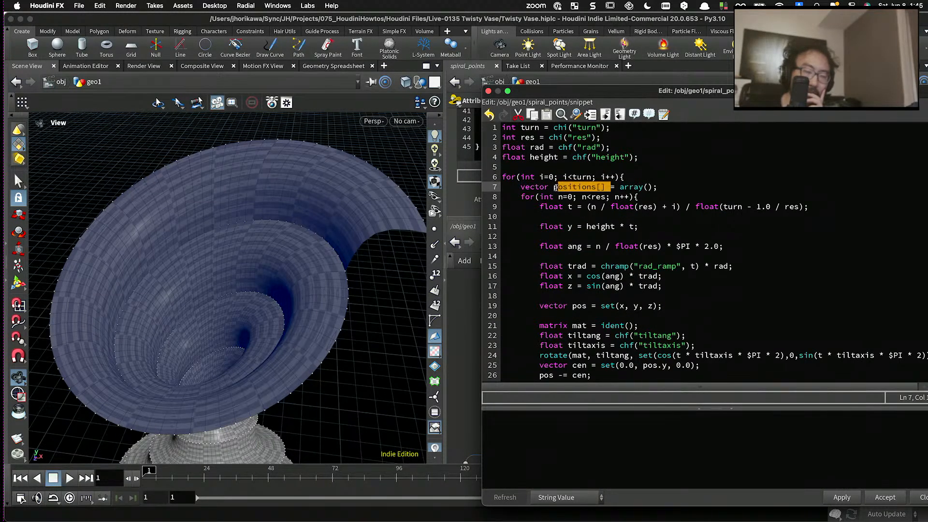
pyautogui.click(554, 187)
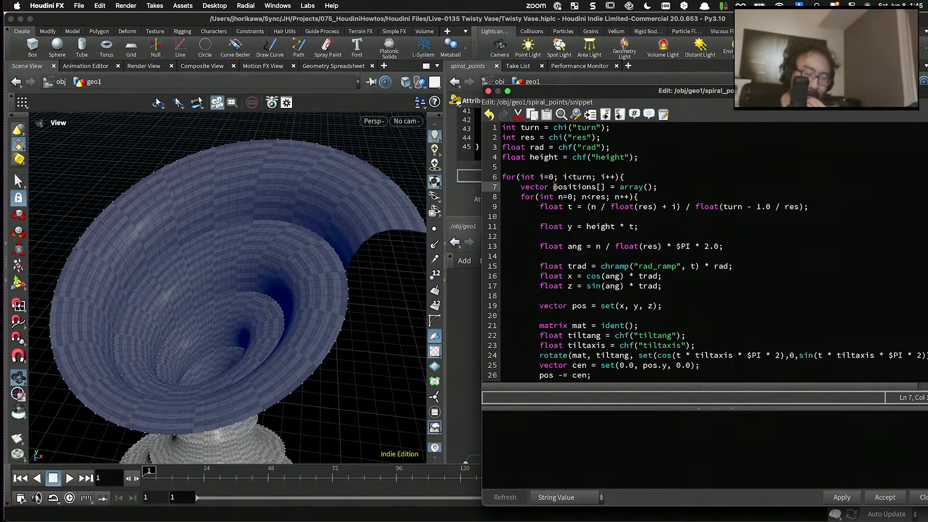
pyautogui.scroll(-6, 556, 187)
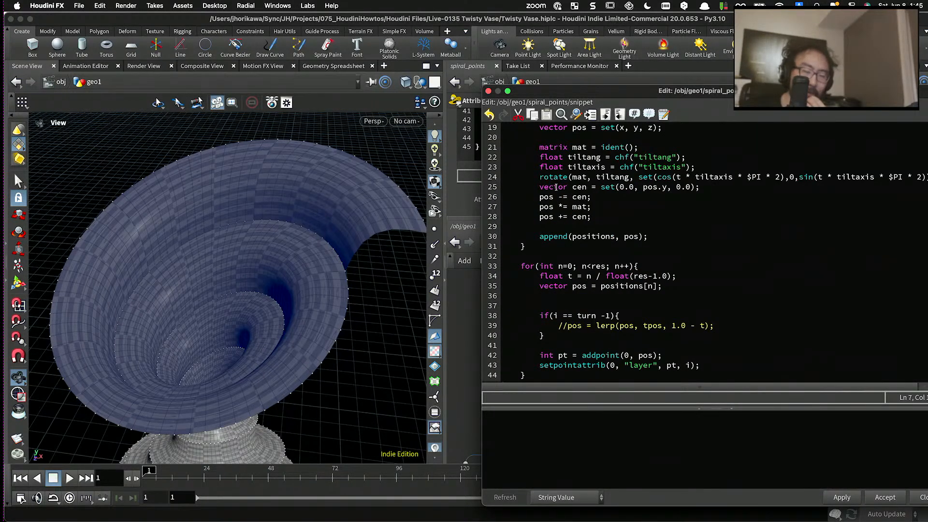
pyautogui.scroll(-1, 556, 187)
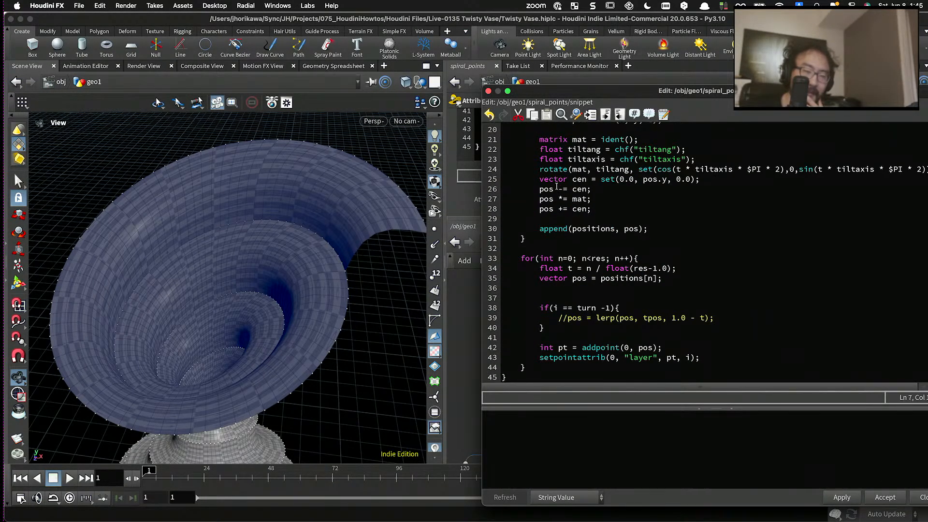
pyautogui.click(523, 377)
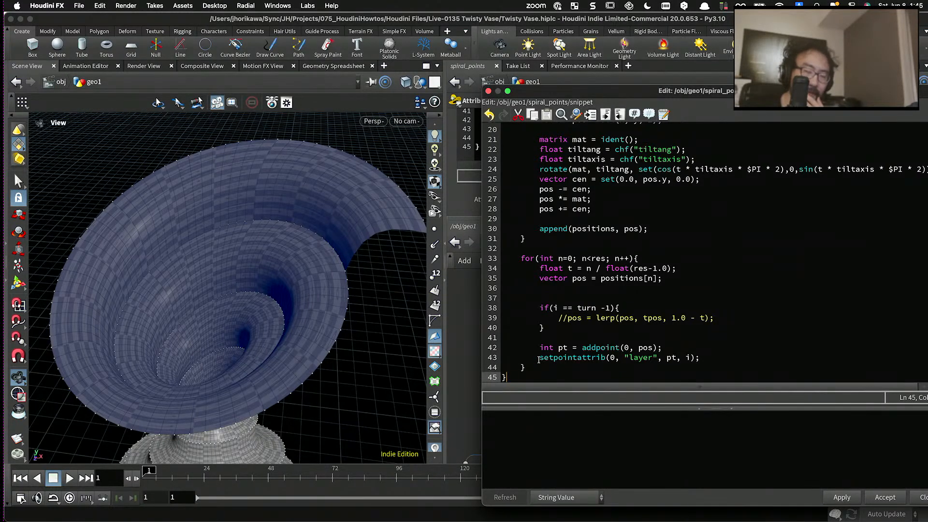
pyautogui.scroll(6, 538, 347)
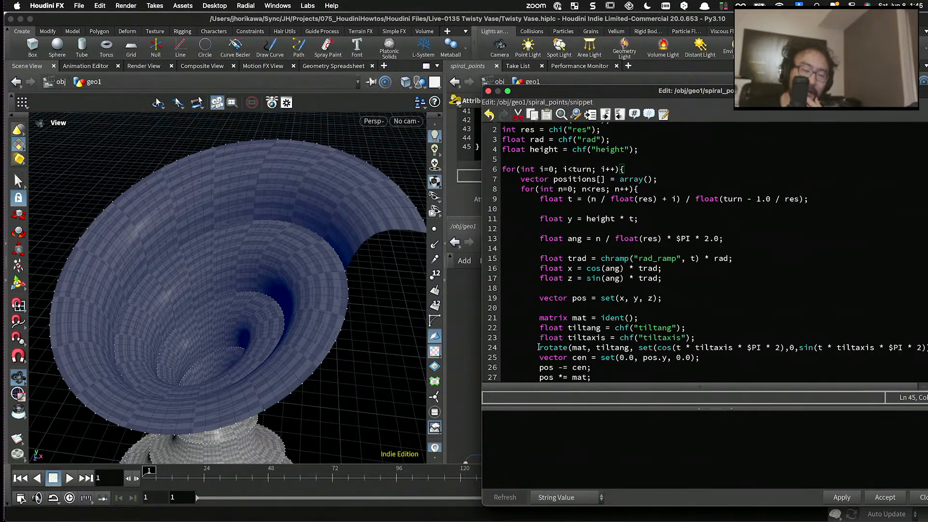
pyautogui.scroll(-2, 539, 347)
pyautogui.scroll(3, 541, 287)
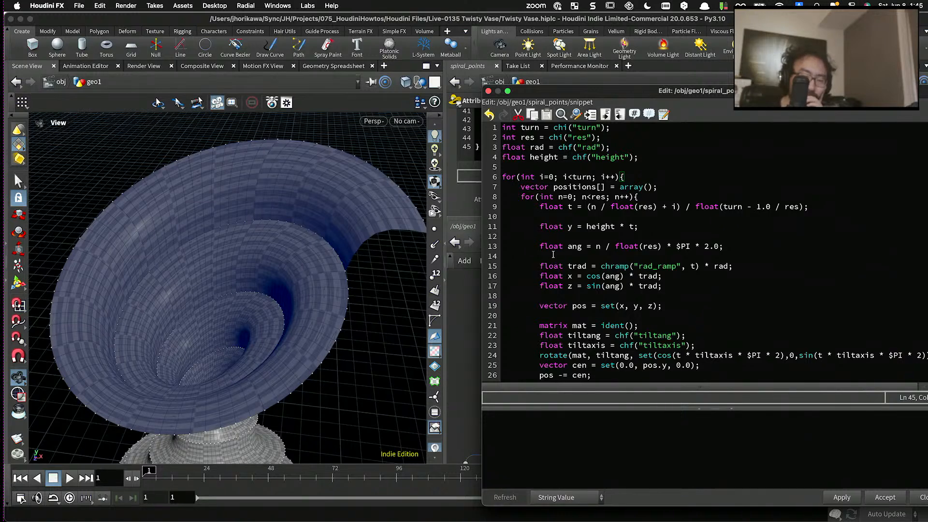
pyautogui.scroll(-1, 554, 254)
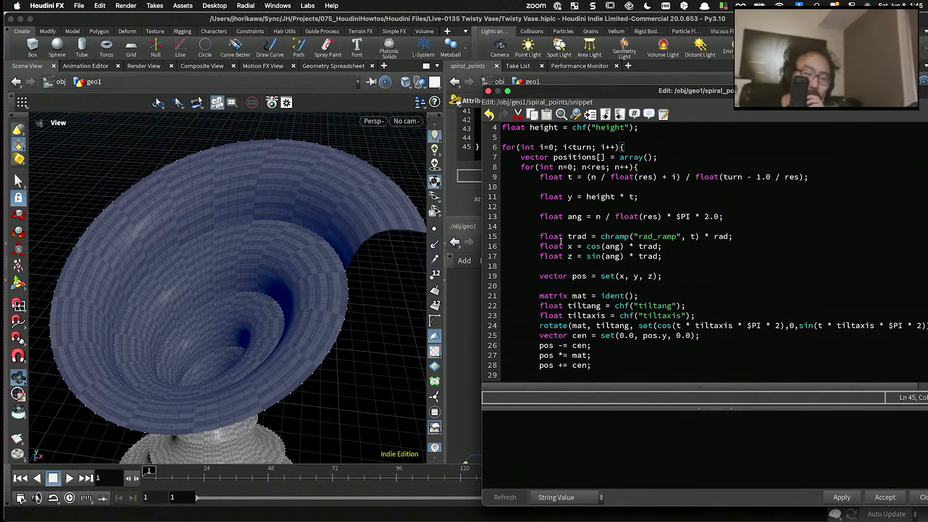
pyautogui.scroll(-3, 560, 241)
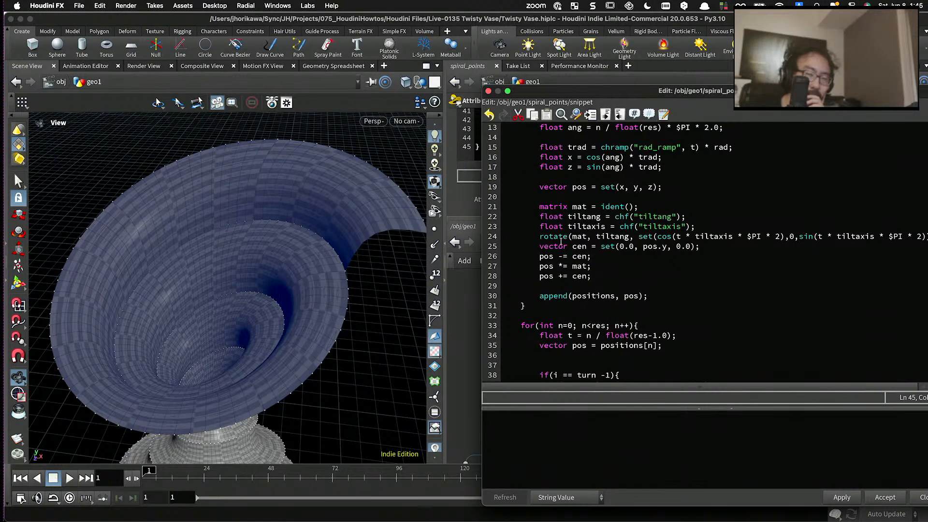
pyautogui.scroll(4, 560, 241)
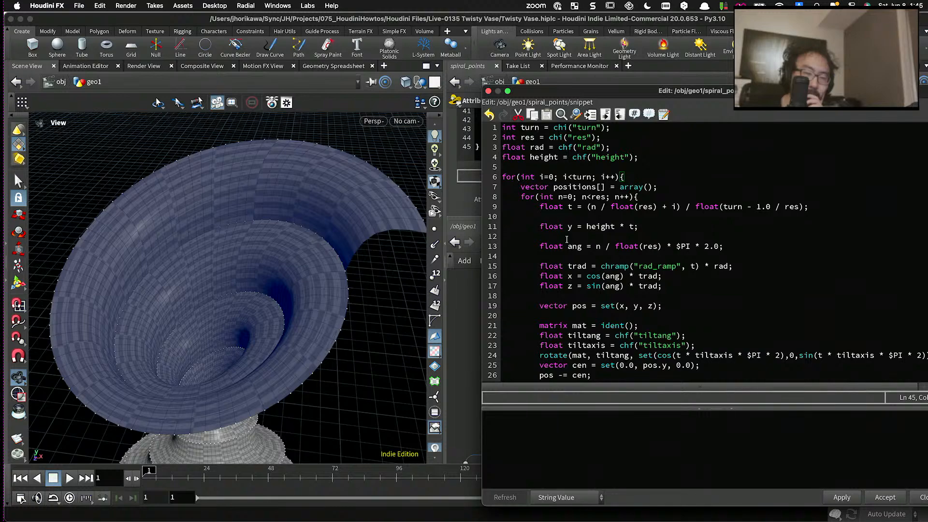
pyautogui.scroll(-4, 567, 240)
pyautogui.scroll(-3, 597, 292)
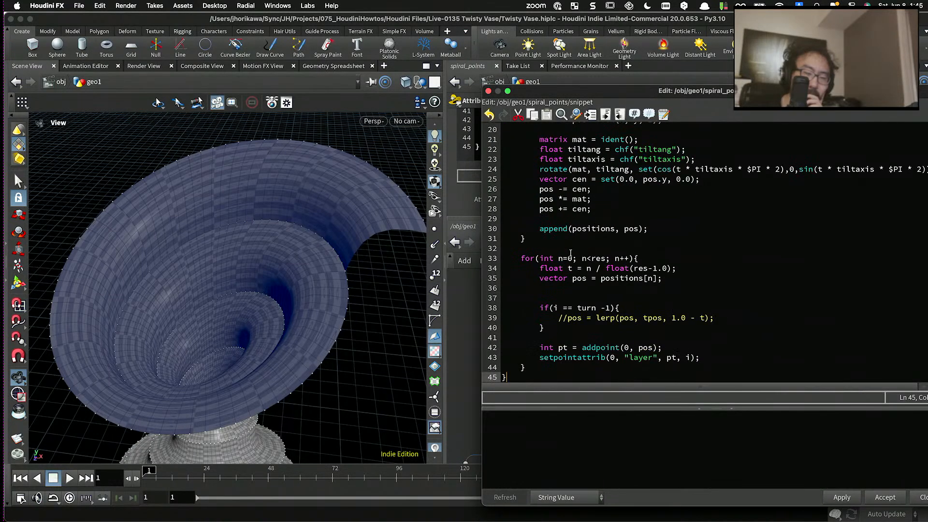
pyautogui.scroll(4, 581, 261)
pyautogui.scroll(-2, 575, 241)
pyautogui.scroll(5, 569, 229)
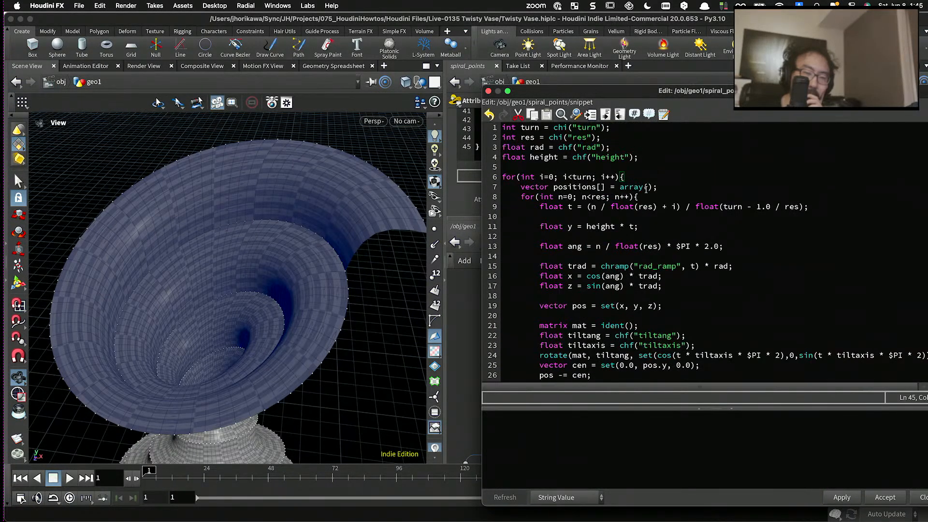
# - Move the vector positions[] = array(); declaration above the outer turn loop and remove the blank line left inside the loop
pyautogui.moveTo(657, 188); pyautogui.dragTo(522, 187)
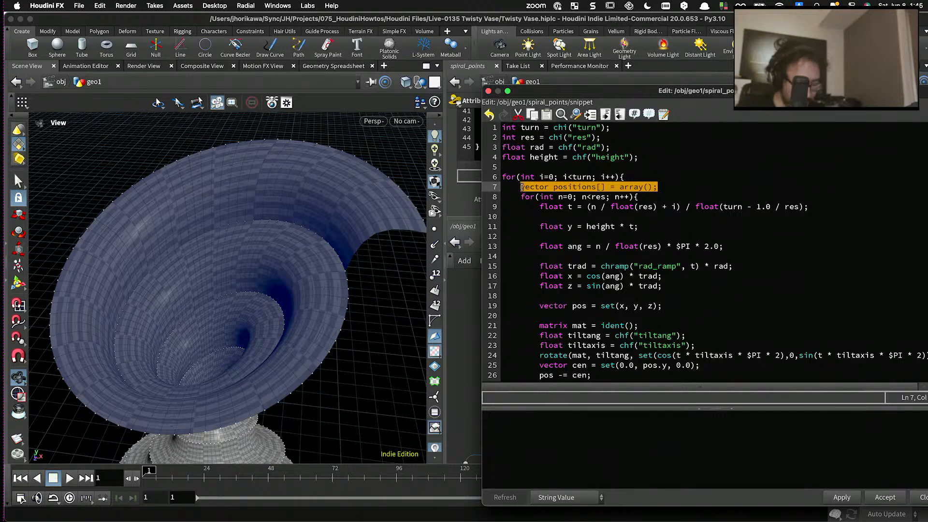
pyautogui.hotkey('ctrl', 'x')
pyautogui.click(518, 167)
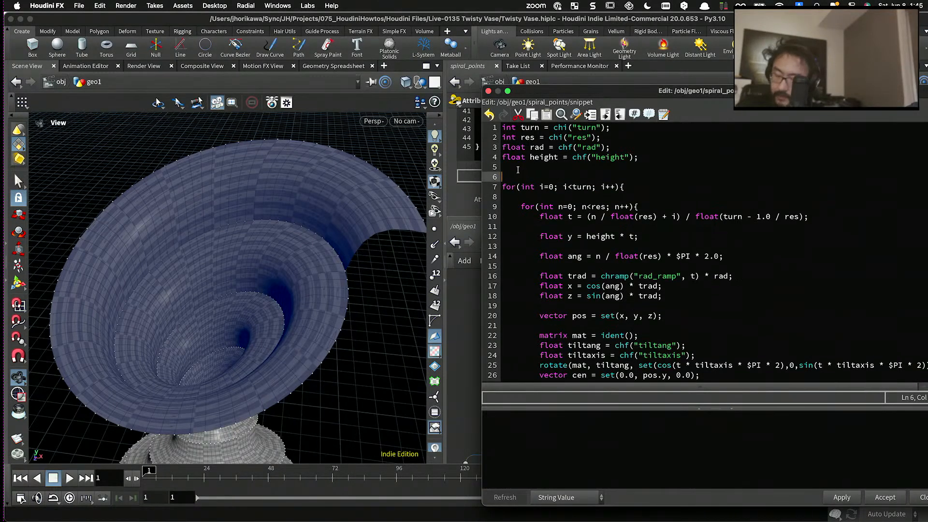
pyautogui.press('Return')
pyautogui.hotkey('ctrl', 'v')
pyautogui.click(520, 196)
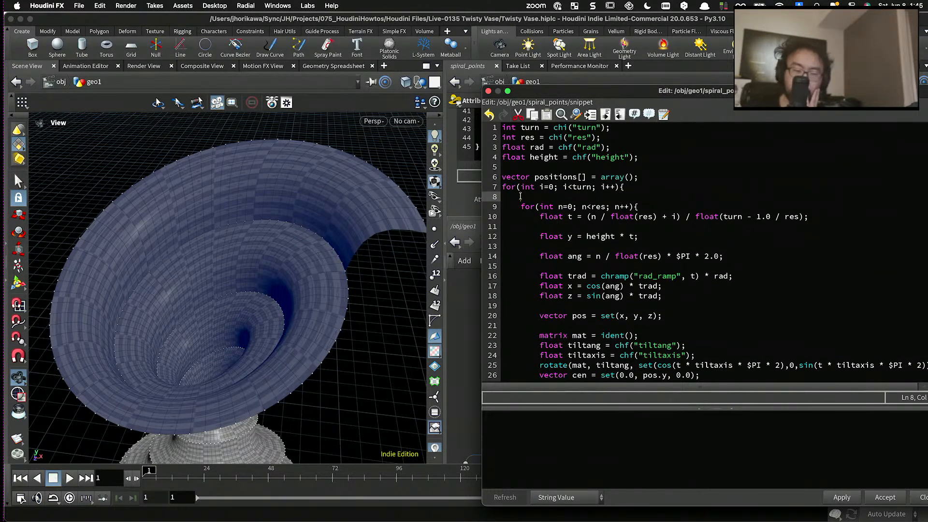
pyautogui.press('BackSpace')
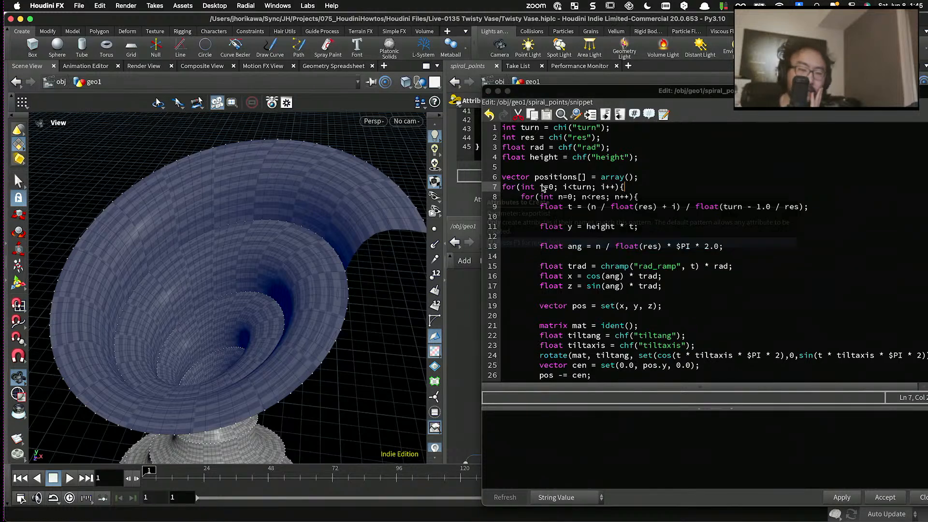
# - Move the second n loop, which adds the points and layer attribute, out of the turn loop to the snippet's end and unindent its body
pyautogui.scroll(-6, 551, 189)
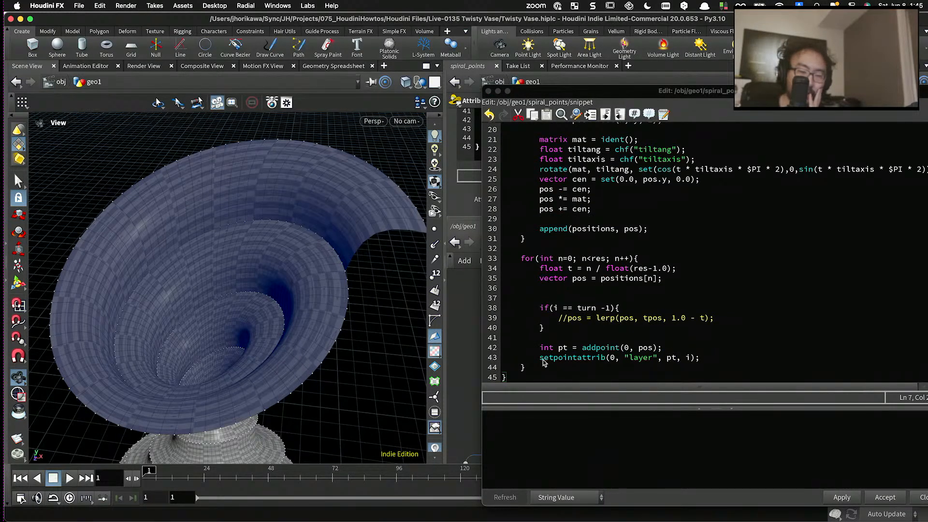
pyautogui.moveTo(544, 362); pyautogui.dragTo(522, 261)
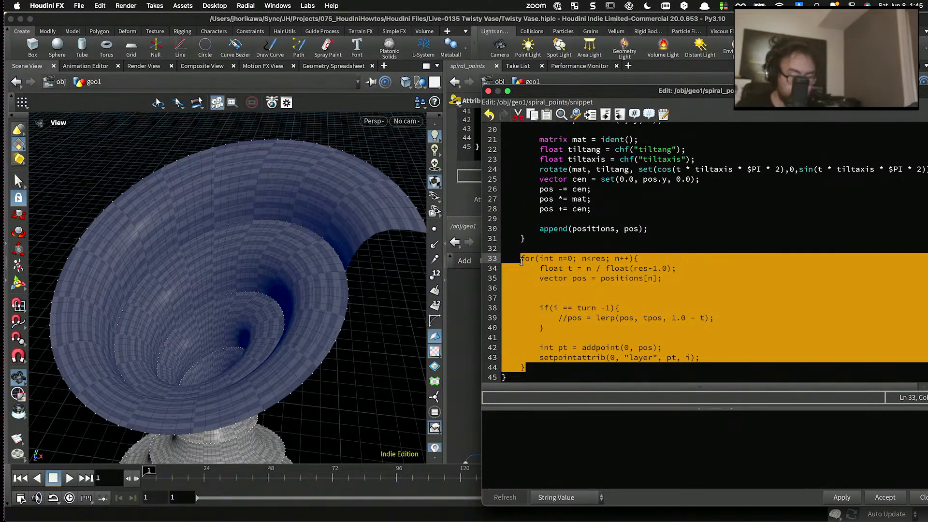
pyautogui.press('BackSpace')
pyautogui.moveTo(526, 368); pyautogui.dragTo(485, 355)
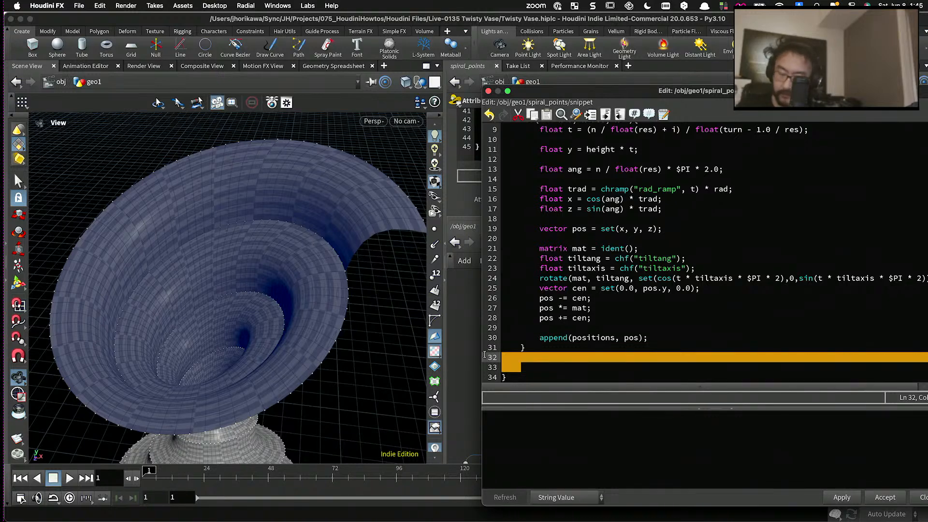
pyautogui.press('BackSpace')
pyautogui.press('Return')
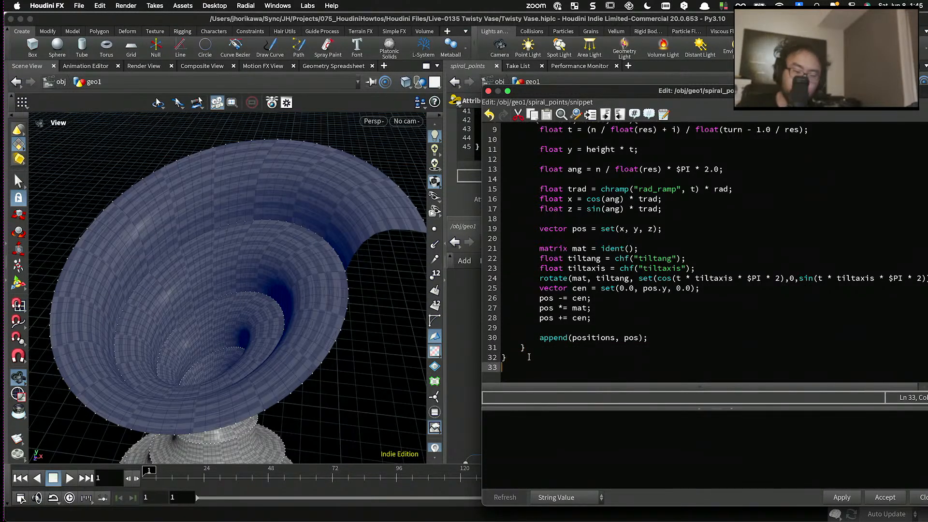
pyautogui.press('super+v')
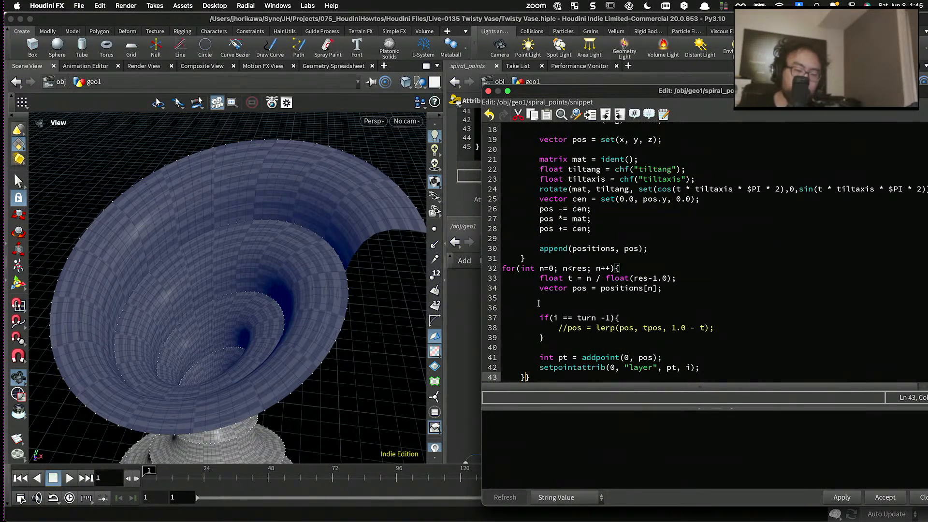
pyautogui.press('super+z')
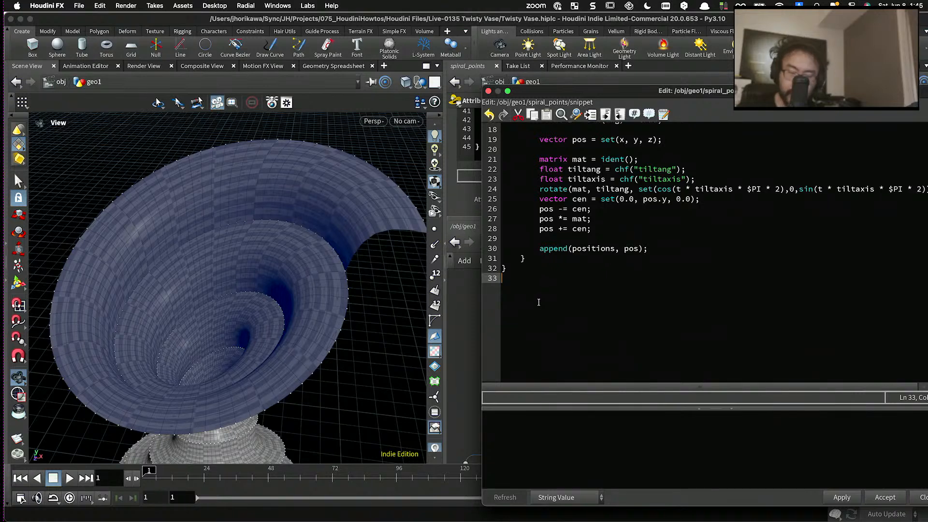
pyautogui.press('super+v')
pyautogui.moveTo(537, 378); pyautogui.dragTo(467, 281)
pyautogui.hotkey('shift', 'Tab')
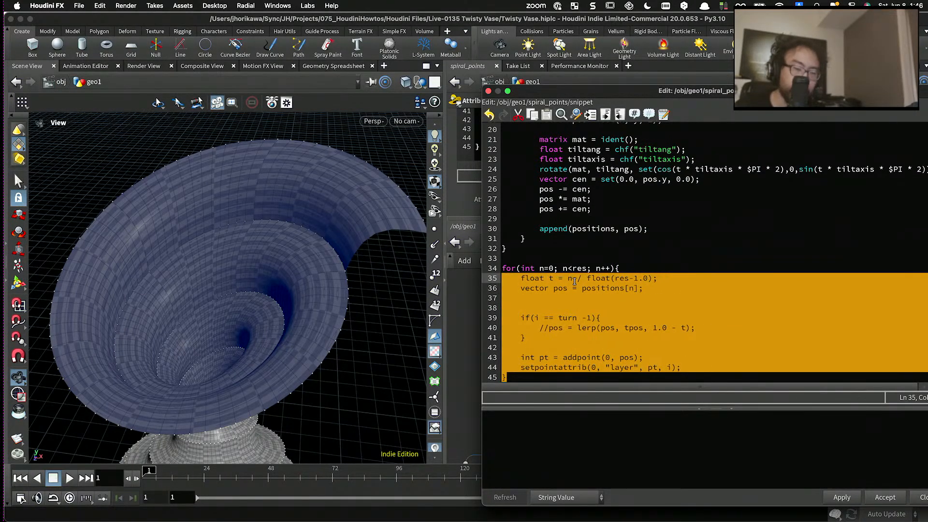
pyautogui.click(587, 269)
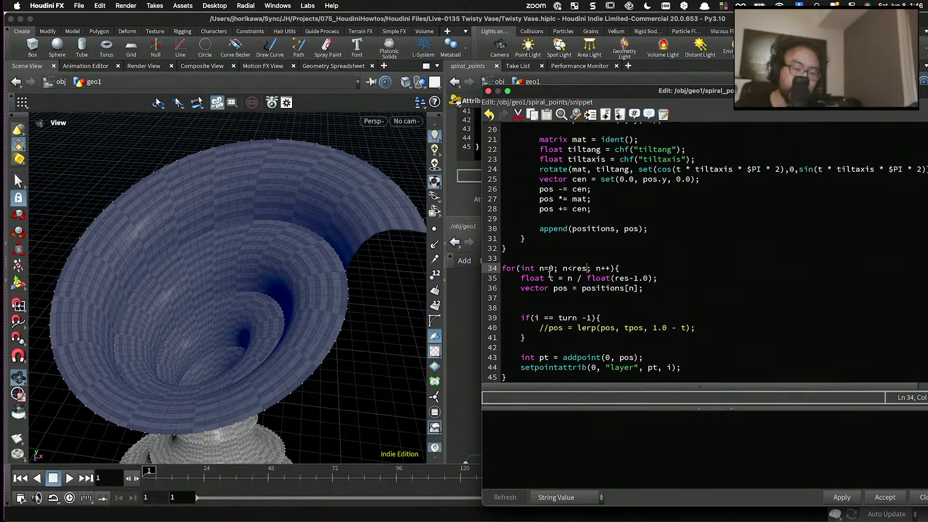
# - Change the counter initialisation of the last for loop in the spiral_points snippet to int i=0
pyautogui.doubleClick(578, 268)
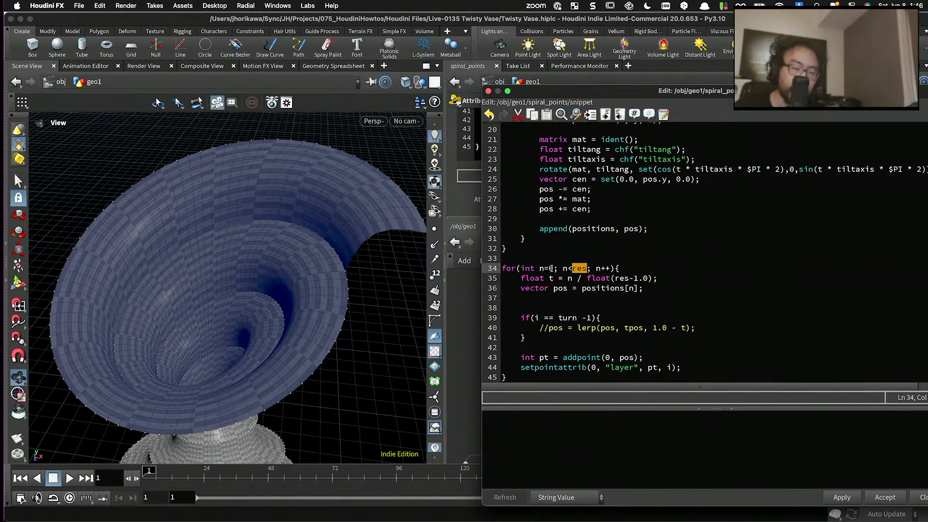
pyautogui.doubleClick(551, 268)
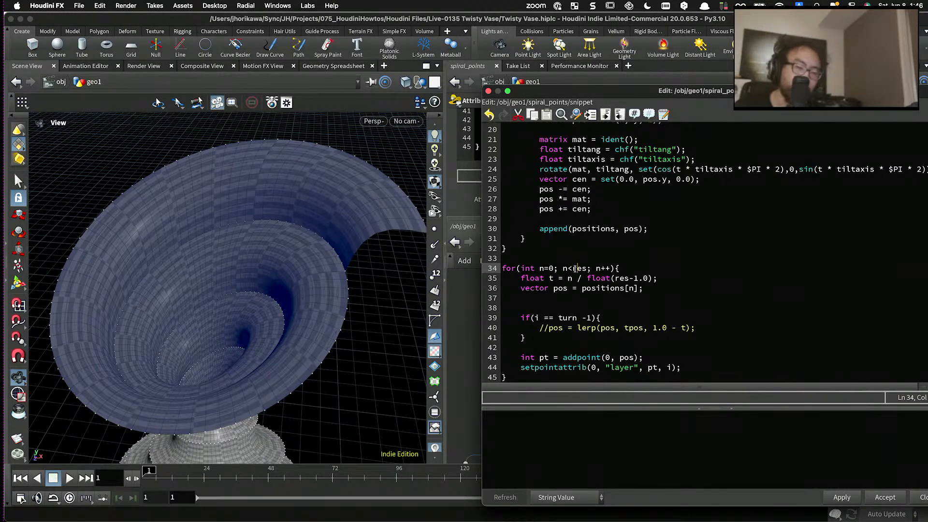
pyautogui.doubleClick(576, 229)
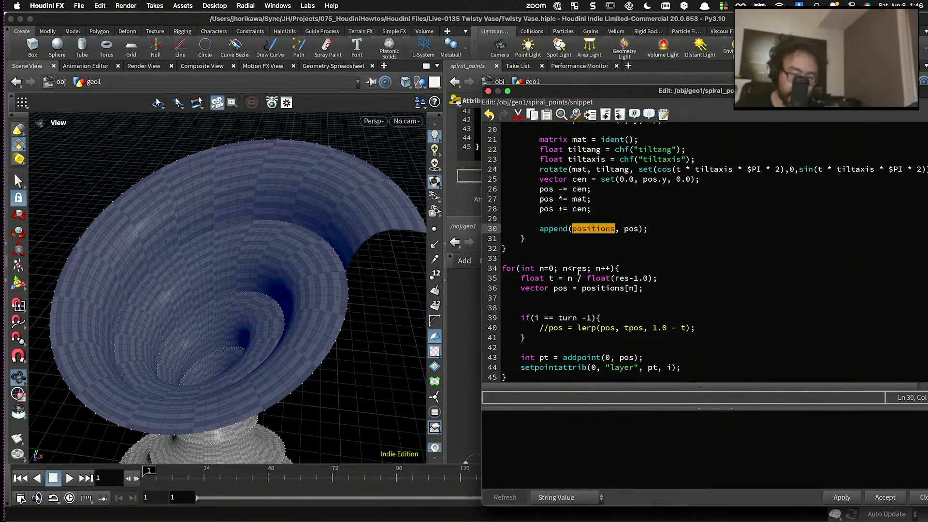
pyautogui.doubleClick(579, 269)
pyautogui.doubleClick(551, 269)
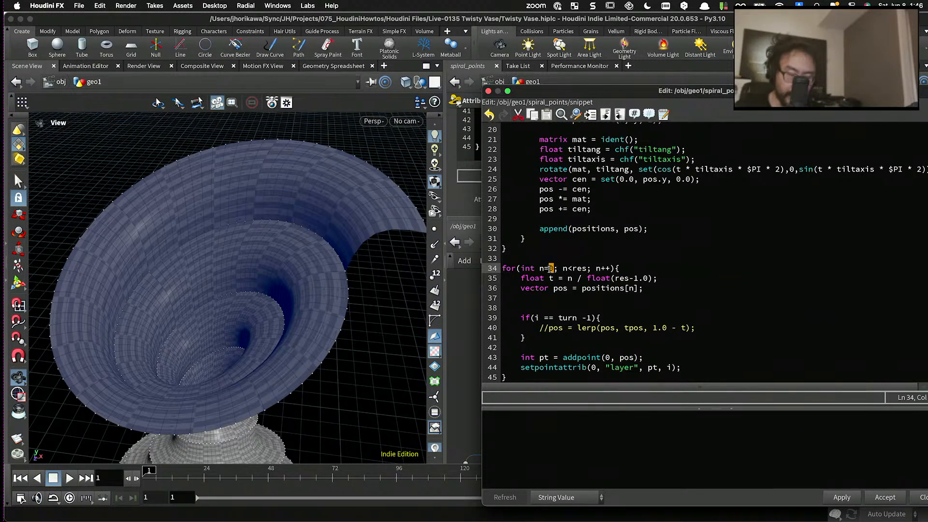
pyautogui.press('BackSpace')
pyautogui.press('BackSpace')
pyautogui.press('BackSpace')
pyautogui.write('i=0p')
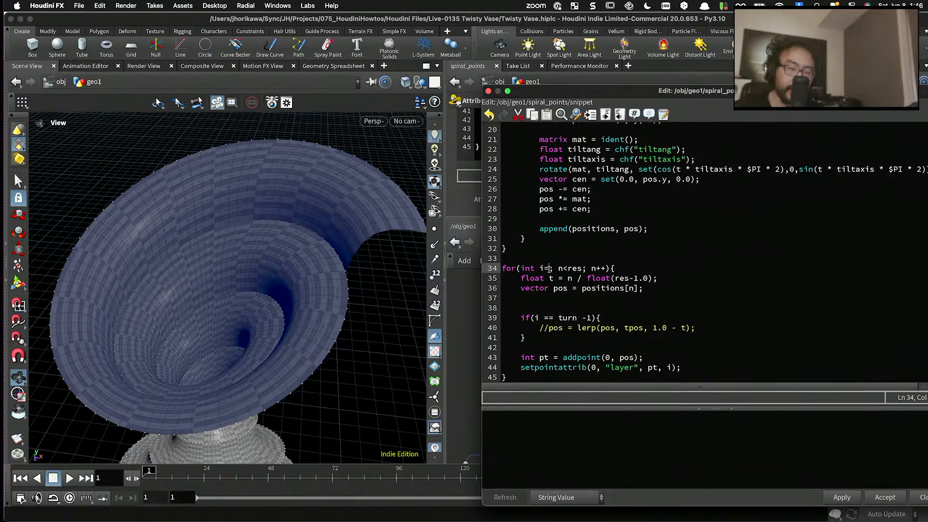
pyautogui.press('BackSpace')
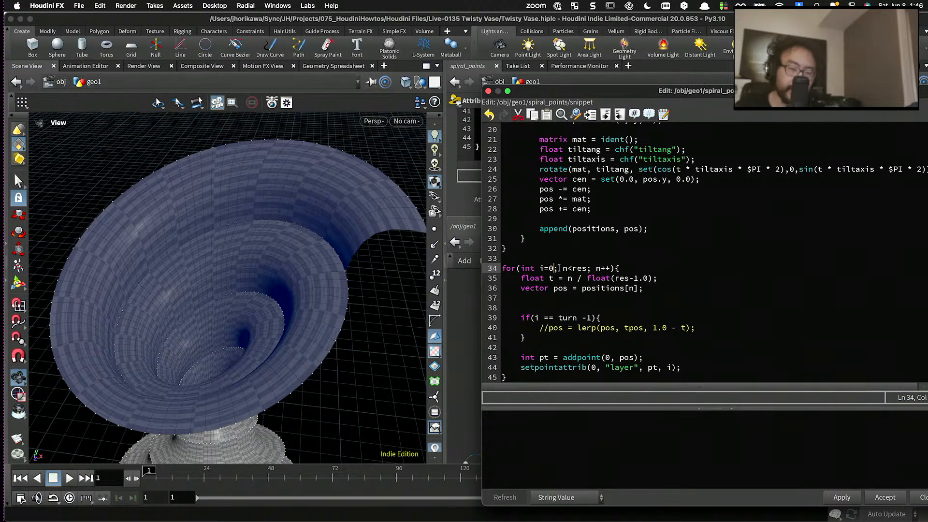
# - Set the last loop's condition to i < len(positions) and its increment to i++
pyautogui.moveTo(560, 269); pyautogui.dragTo(585, 269)
pyautogui.write('i < len(po')
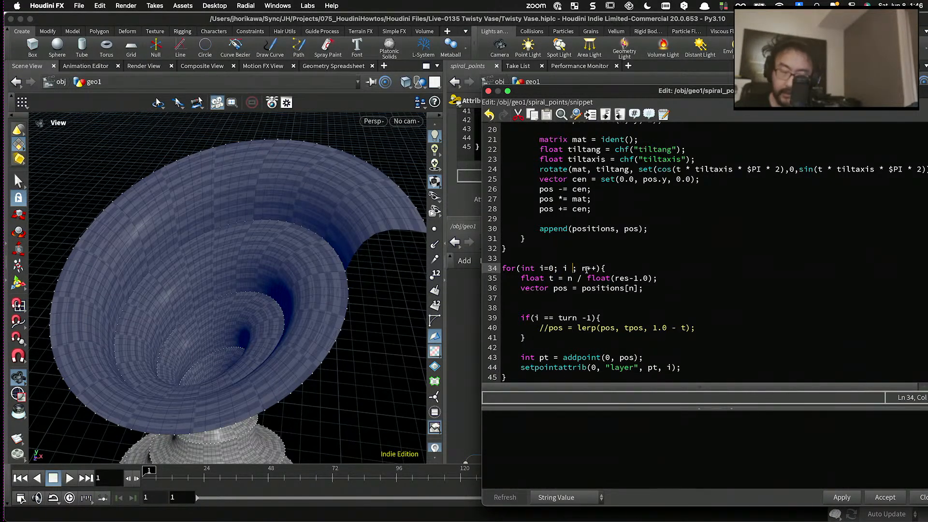
pyautogui.write('sitions)')
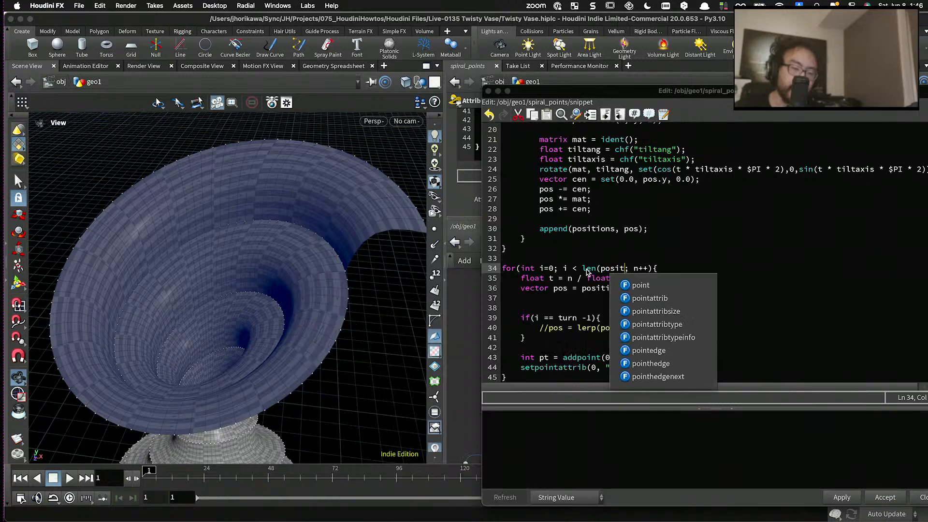
pyautogui.doubleClick(660, 269)
pyautogui.write('i')
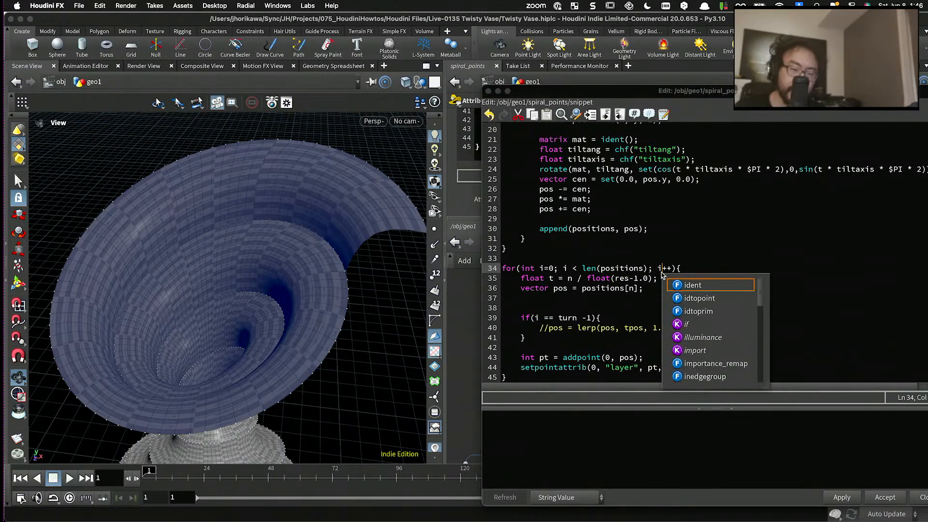
pyautogui.click(627, 289)
# - Rewrite the t calculation in the last loop as i / float(len(positions)-1.0)
pyautogui.doubleClick(570, 279)
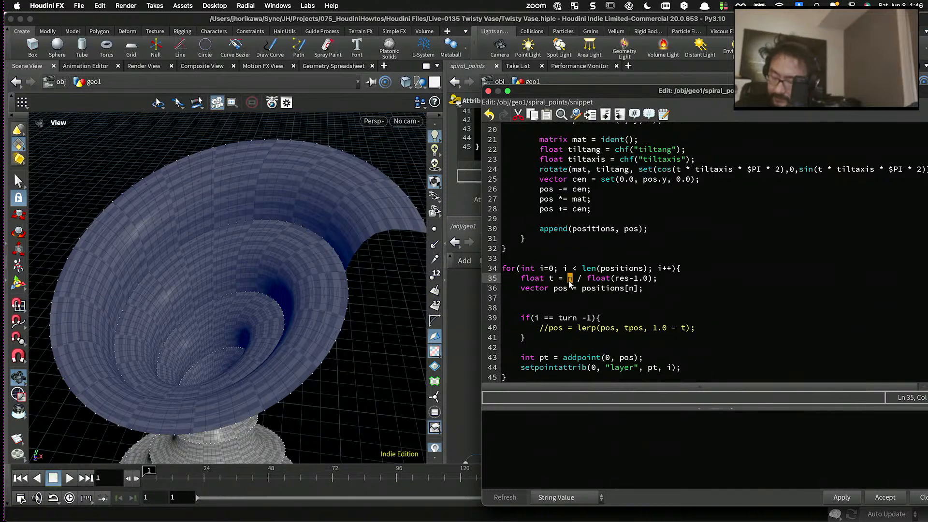
pyautogui.write('i')
pyautogui.click(648, 269)
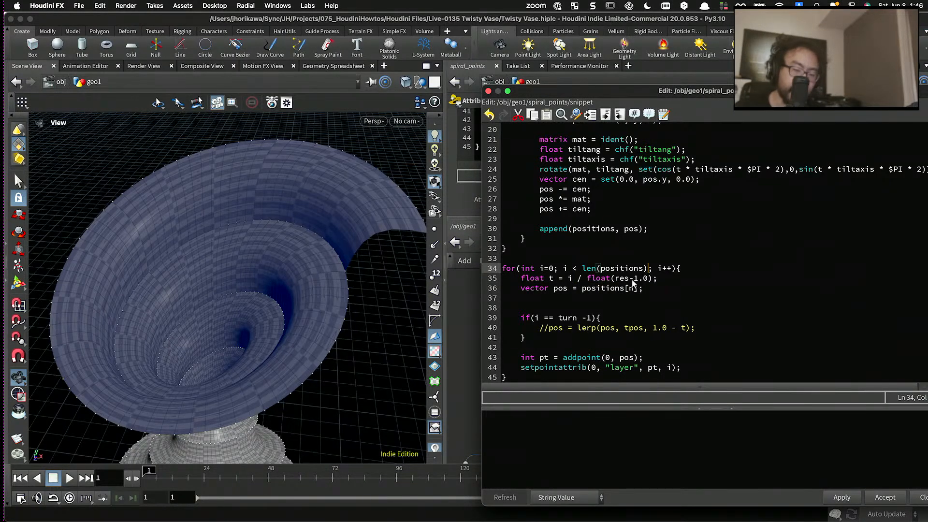
pyautogui.doubleClick(623, 279)
pyautogui.write('len(posi')
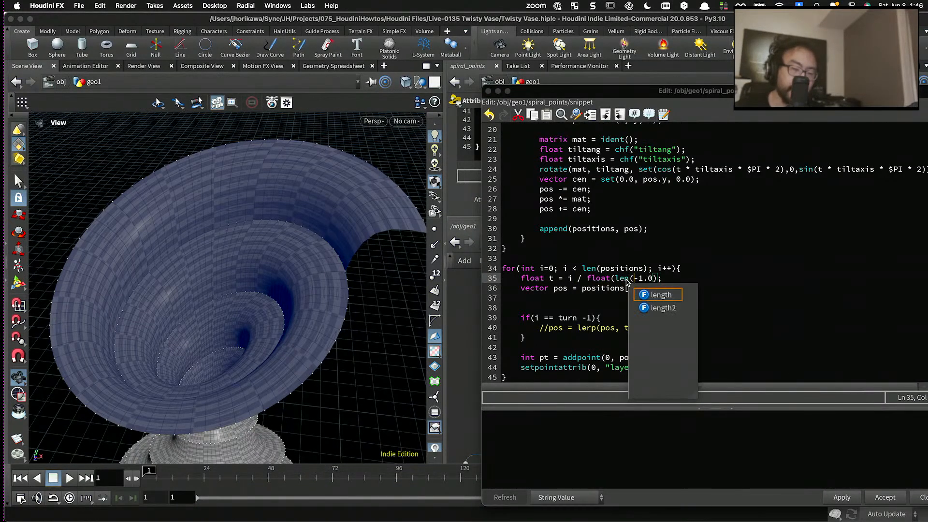
pyautogui.write('tions)')
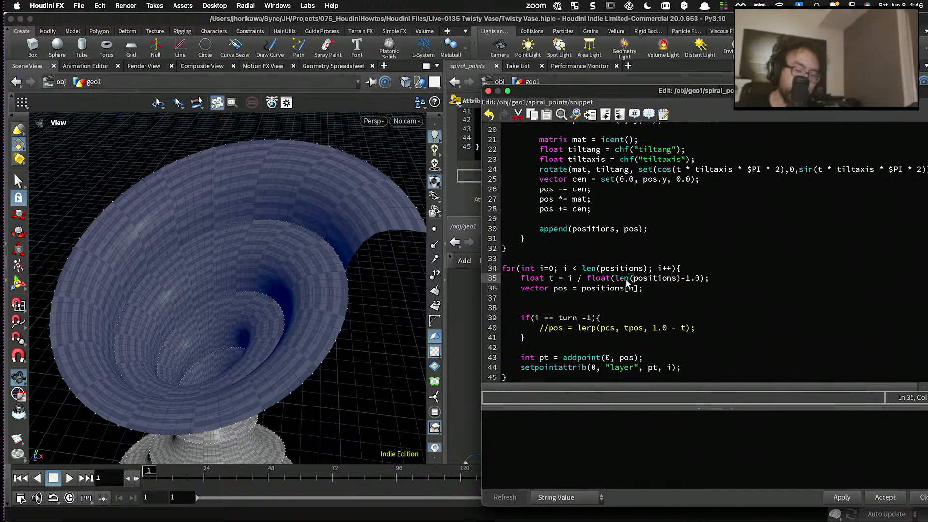
pyautogui.click(629, 296)
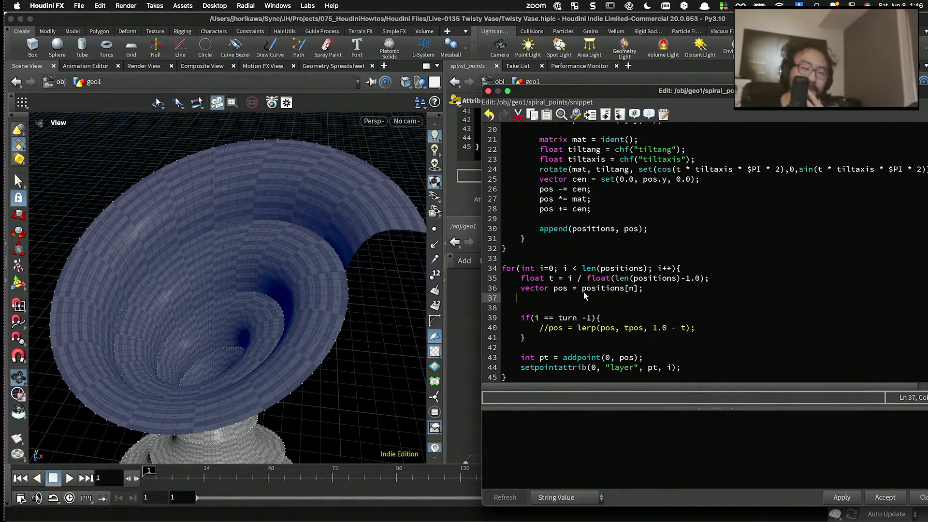
# - Add the line int layer = i / float(res); below the t calculation in the last loop
pyautogui.click(559, 289)
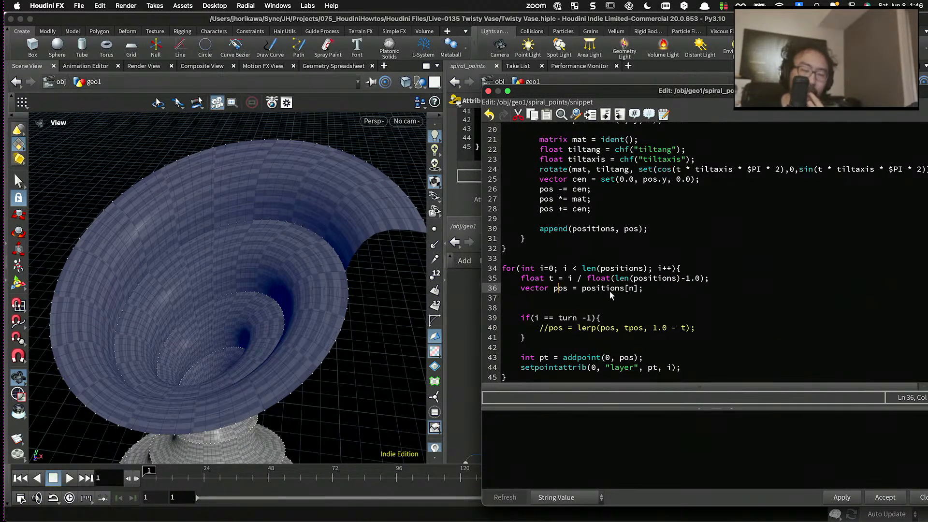
pyautogui.click(727, 281)
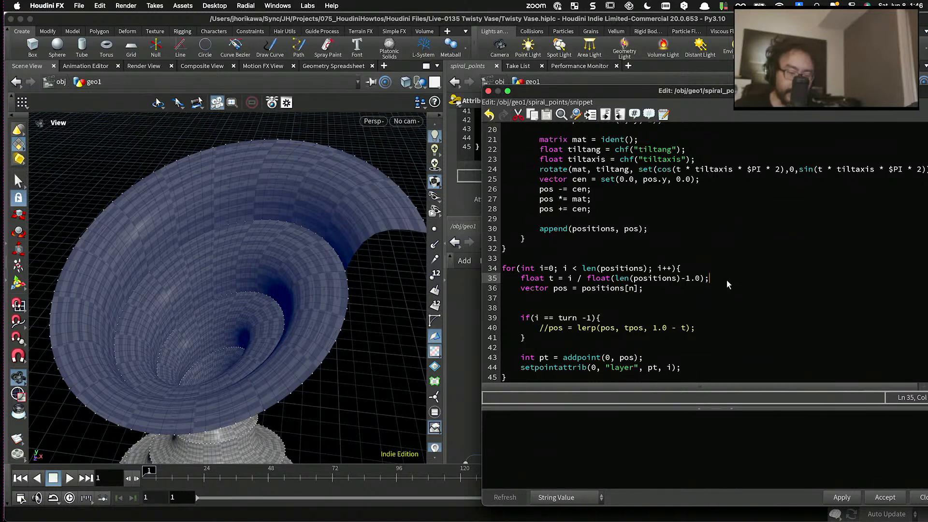
pyautogui.press('Return')
pyautogui.write('int layer = ')
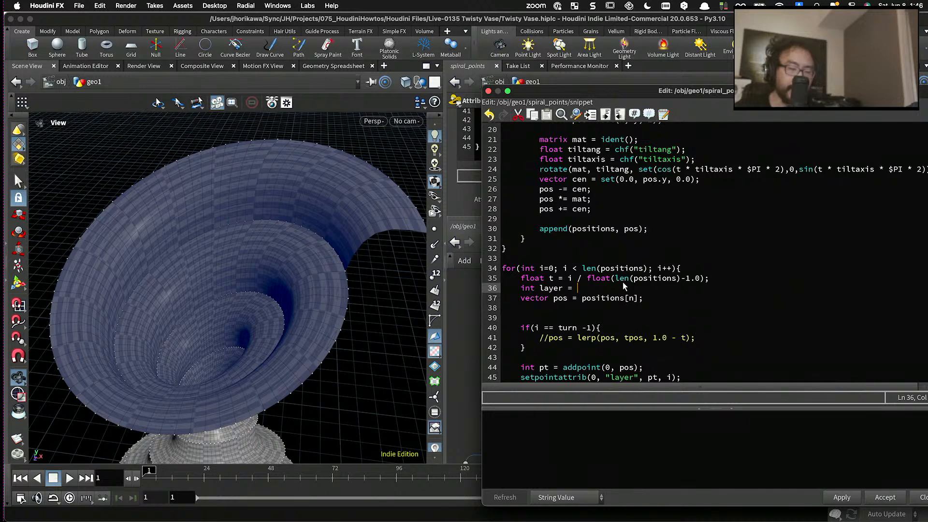
pyautogui.write('i ')
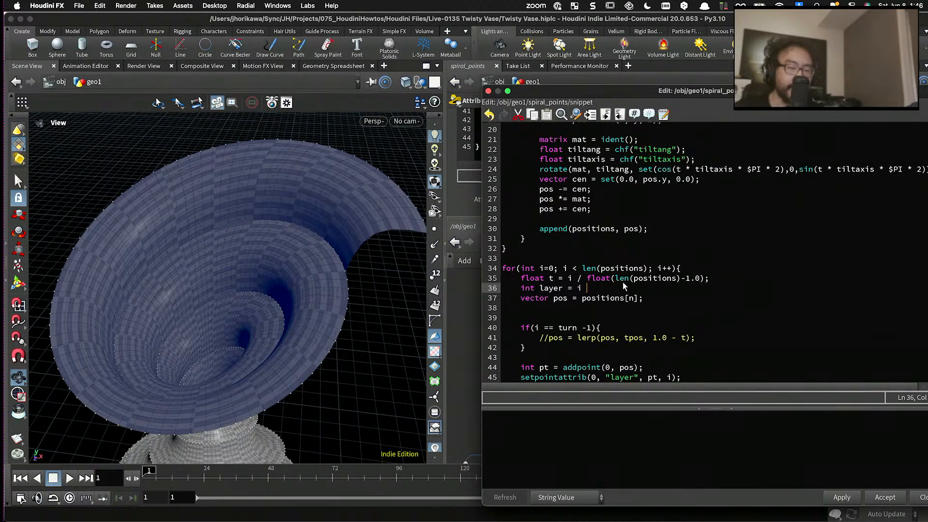
pyautogui.write('/')
pyautogui.scroll(6, 623, 284)
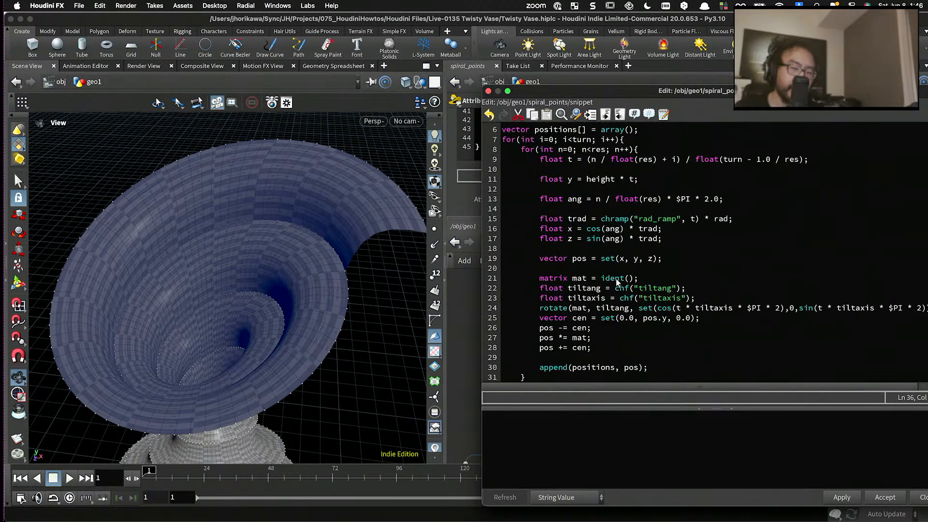
pyautogui.doubleClick(579, 188)
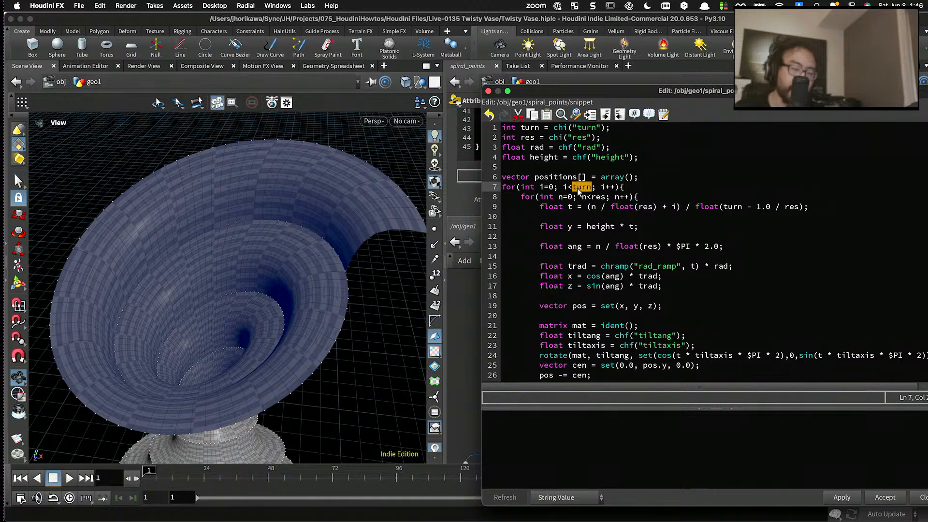
pyautogui.scroll(-6, 601, 205)
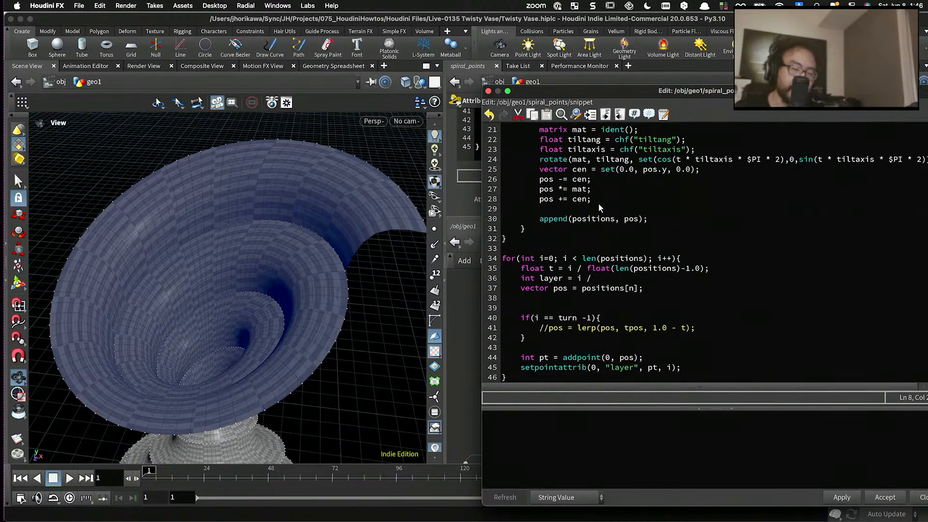
pyautogui.click(600, 279)
pyautogui.write('float')
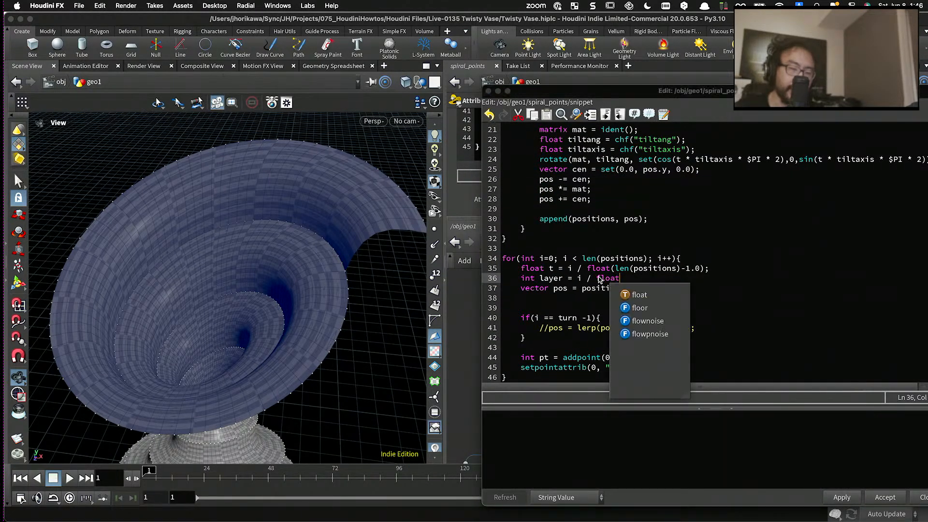
pyautogui.write('(res);')
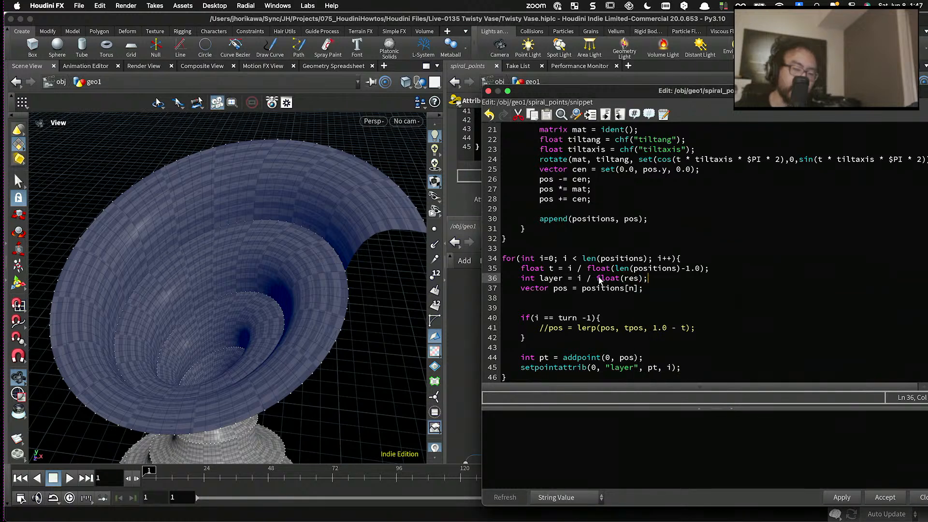
# - Wrap the layer expression in floor() and insert a blank line after it
pyautogui.click(577, 279)
pyautogui.write('floor(')
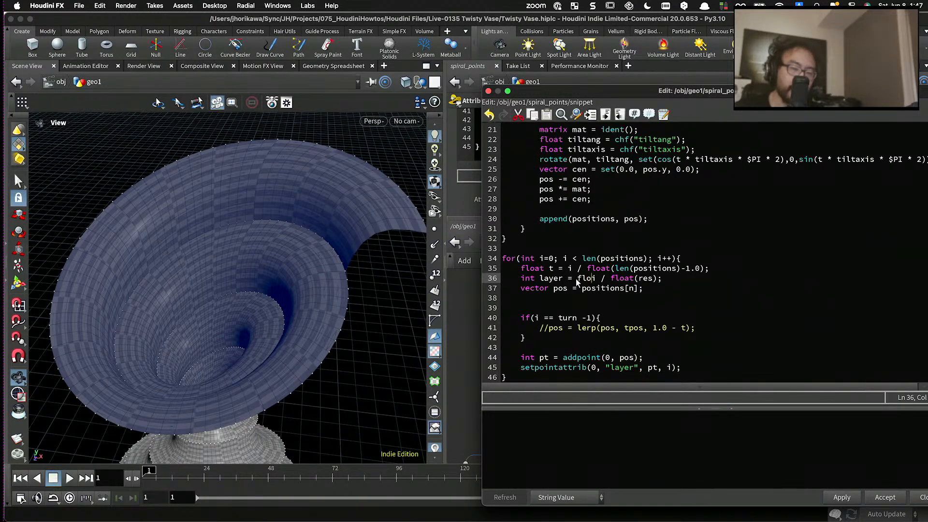
pyautogui.click(666, 287)
pyautogui.click(673, 280)
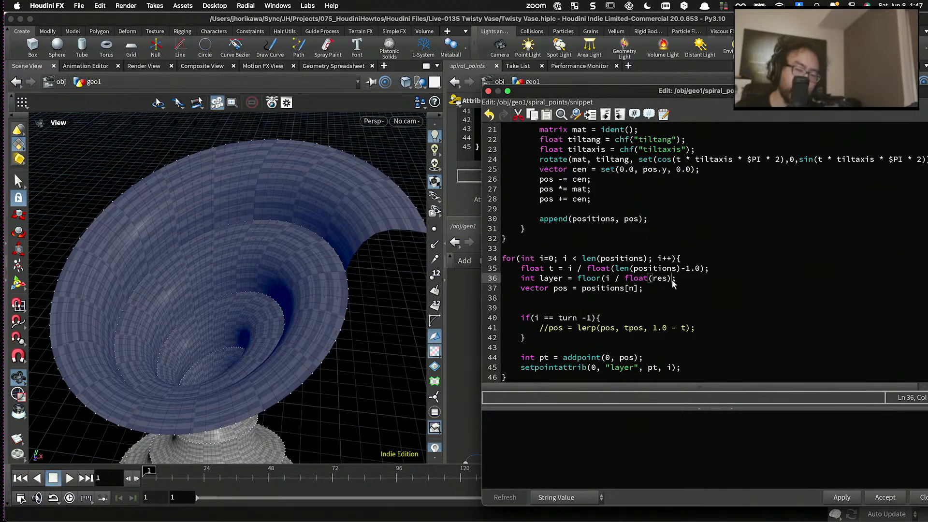
pyautogui.write(')')
pyautogui.click(688, 280)
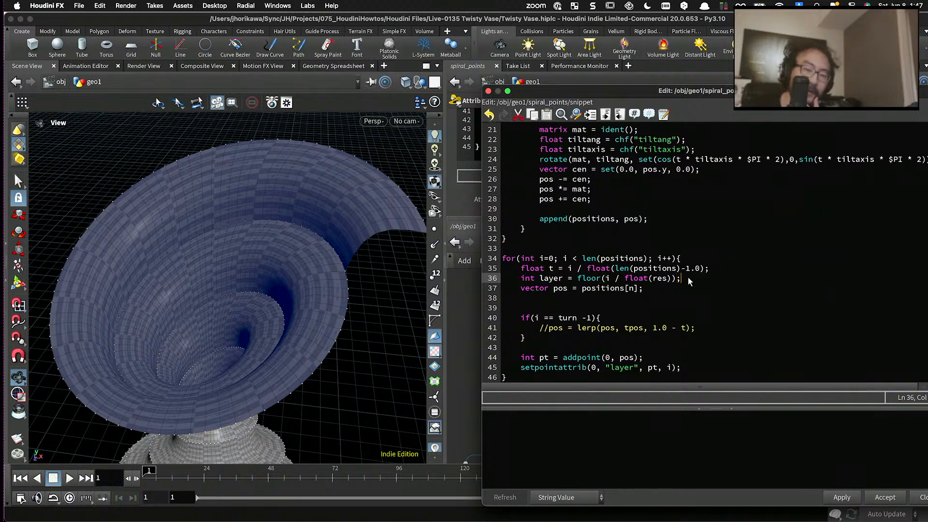
pyautogui.press('Return')
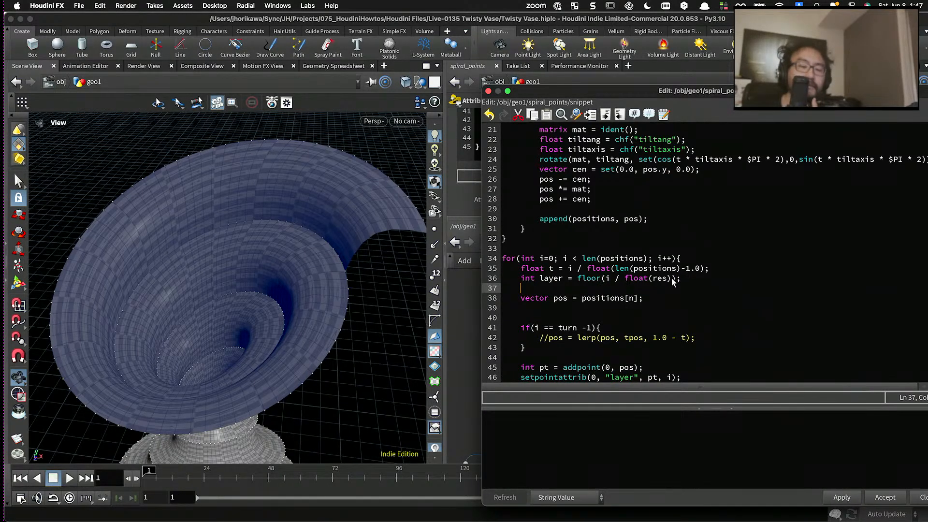
# - Change the index in the last loop's vector pos line to positions[i] and apply the snippet
pyautogui.scroll(-1, 595, 287)
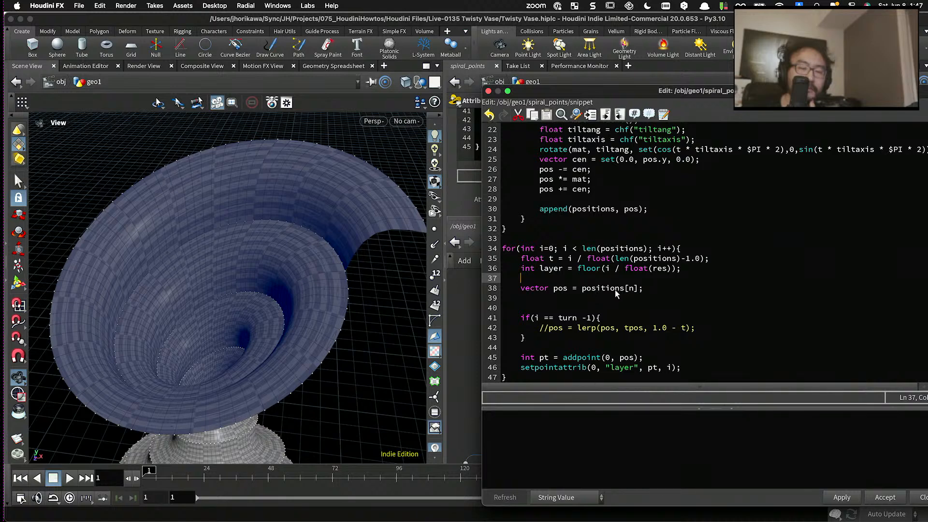
pyautogui.doubleClick(630, 289)
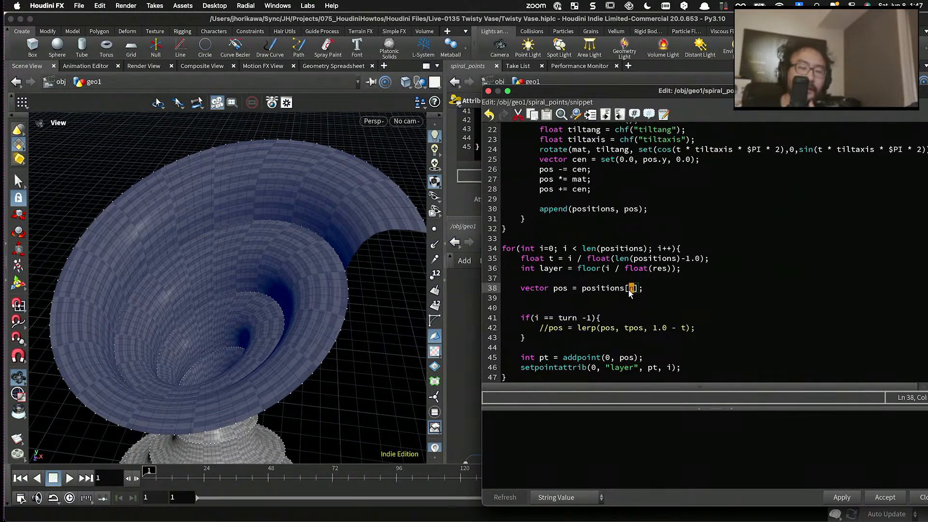
pyautogui.write('i')
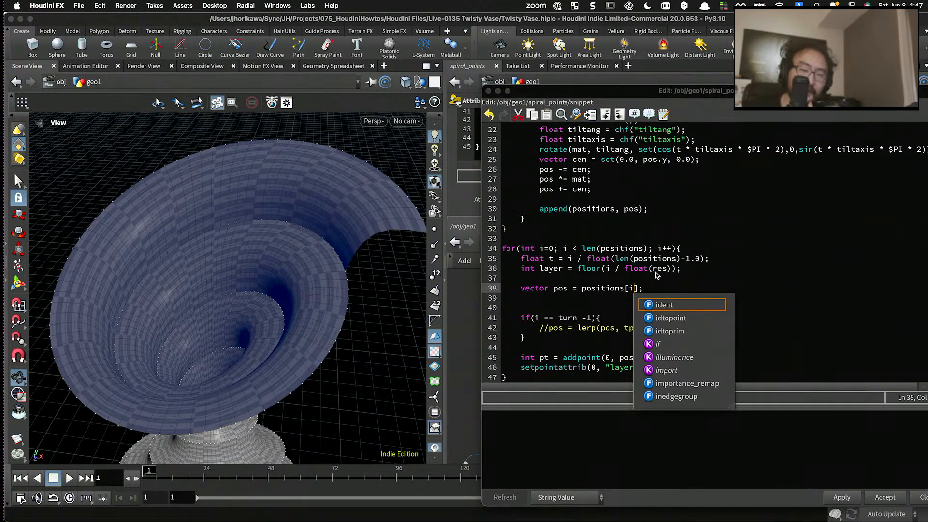
pyautogui.click(619, 269)
pyautogui.click(839, 496)
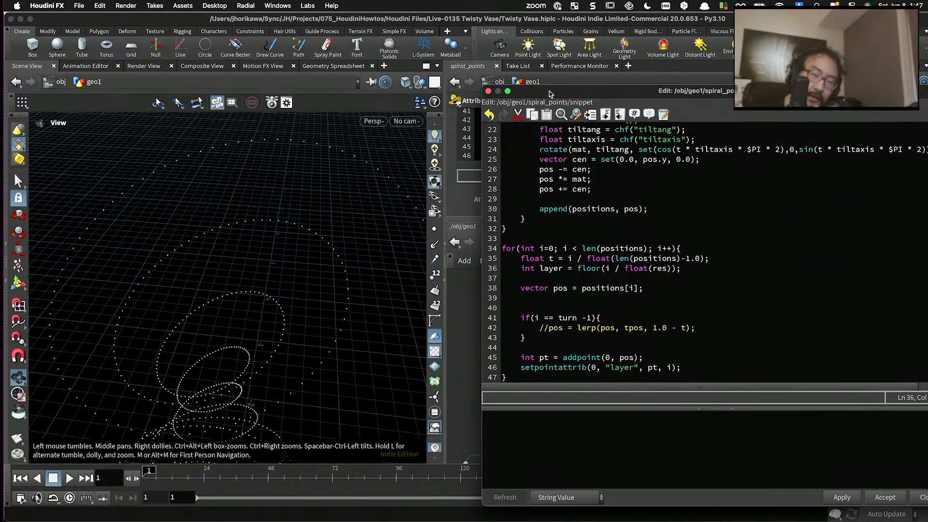
# - Move the snippet editor clear of the network, select the skin1 node, and examine the spiral points from the side
pyautogui.moveTo(551, 92); pyautogui.dragTo(572, 420)
pyautogui.moveTo(655, 362); pyautogui.dragTo(621, 338, button='middle')
pyautogui.scroll(6, 620, 331)
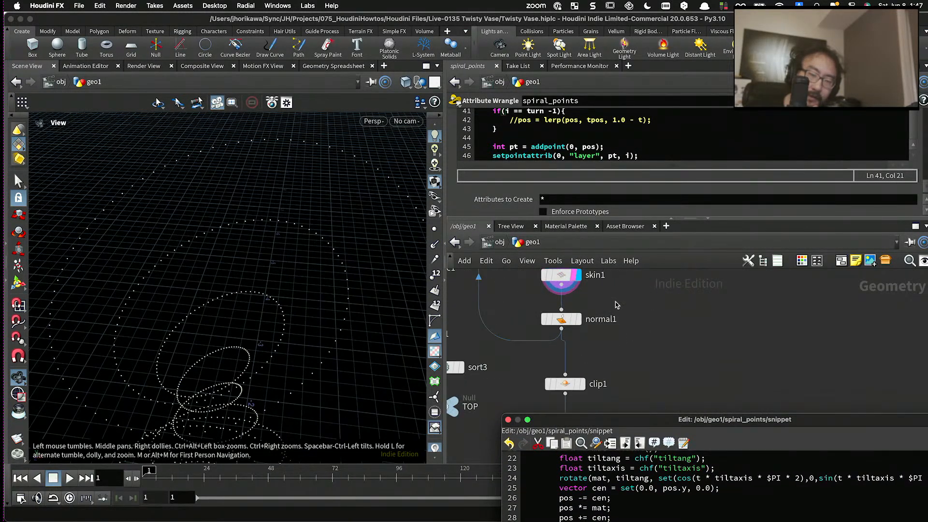
pyautogui.moveTo(617, 307); pyautogui.dragTo(628, 350, button='middle')
pyautogui.click(573, 321)
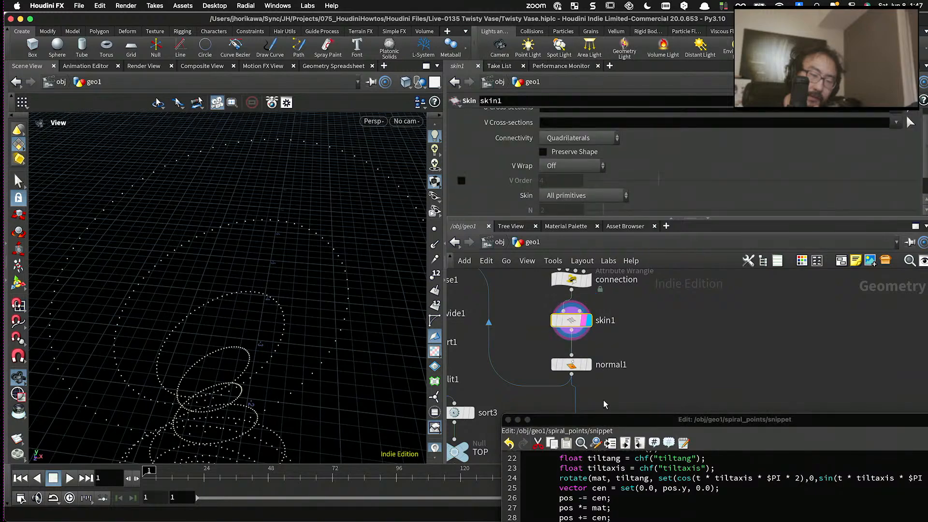
pyautogui.moveTo(604, 422); pyautogui.dragTo(607, 337)
pyautogui.scroll(-8, 319, 252)
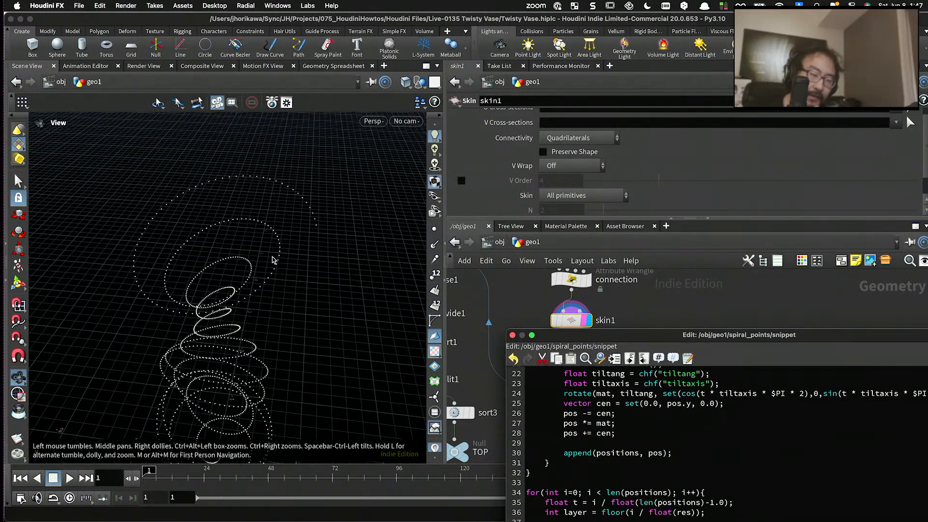
pyautogui.moveTo(273, 259); pyautogui.dragTo(397, 251)
pyautogui.scroll(2, 583, 287)
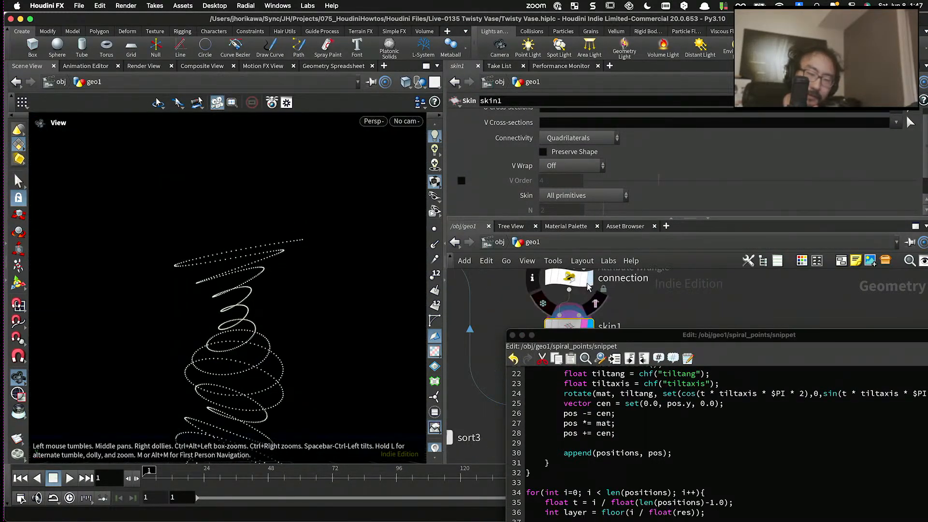
# - Display the connection node, set the value in the snippet's final setpointattrib call to layer, and apply the code
pyautogui.click(590, 279)
pyautogui.moveTo(598, 334); pyautogui.dragTo(541, 104)
pyautogui.scroll(2, 576, 253)
pyautogui.scroll(-2, 575, 253)
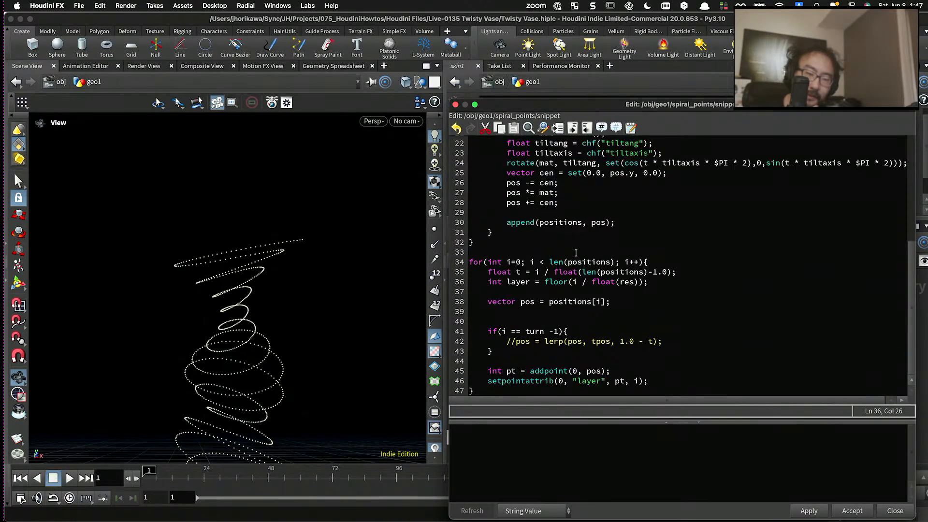
pyautogui.click(619, 383)
pyautogui.click(636, 382)
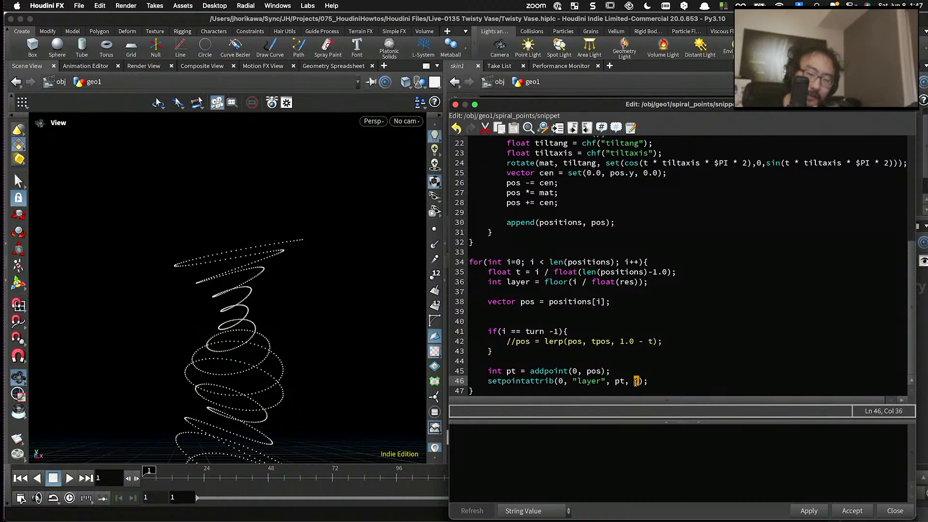
pyautogui.write('layer')
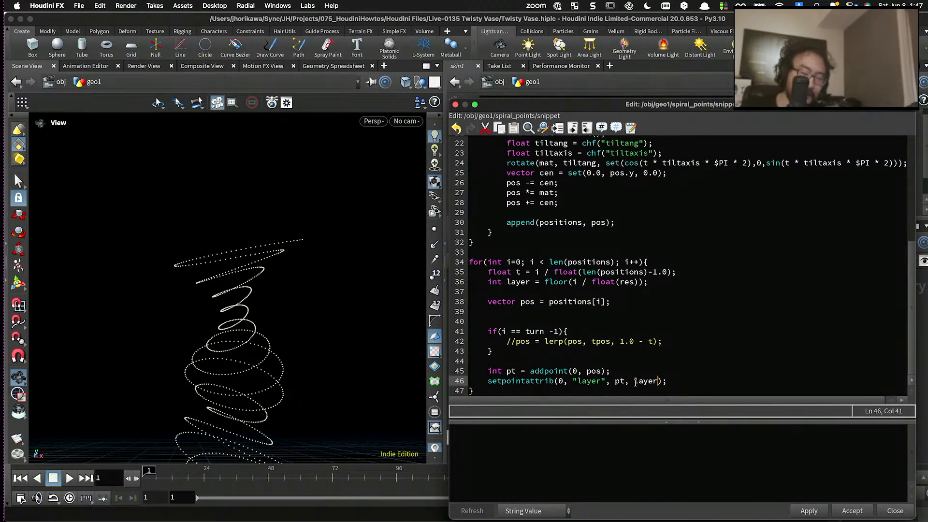
pyautogui.click(807, 511)
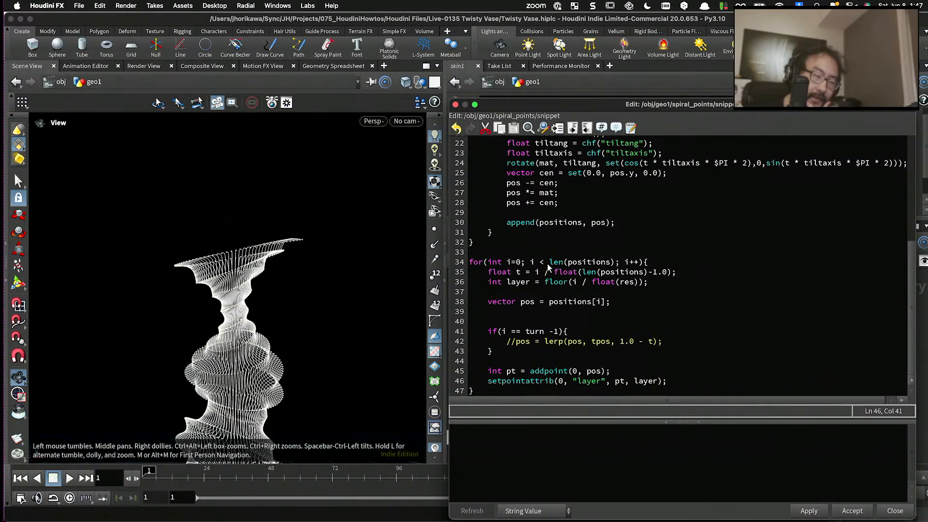
# - Move the snippet editor out of the way, display the skin1 node, and view the vase's rim from above
pyautogui.moveTo(614, 111); pyautogui.dragTo(608, 487)
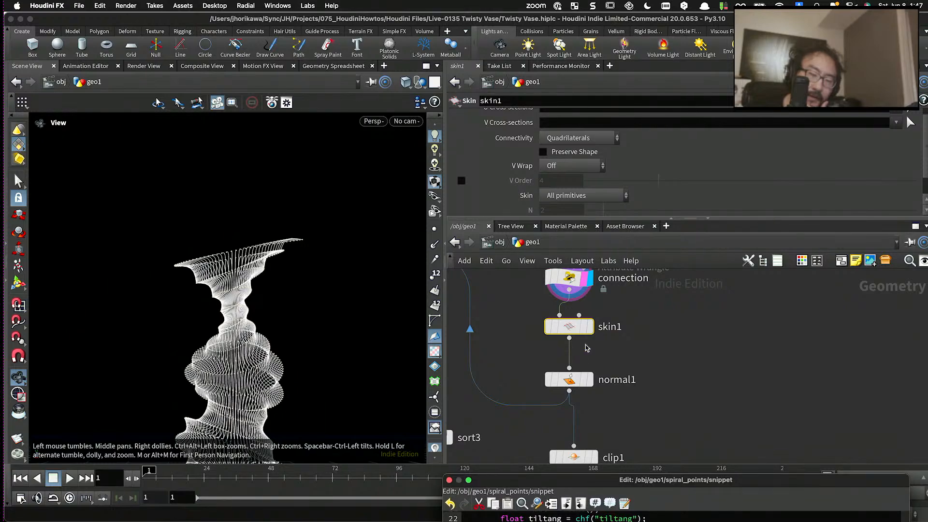
pyautogui.click(587, 326)
pyautogui.moveTo(250, 310)
pyautogui.mouseDown()
pyautogui.moveTo(238, 292)
pyautogui.moveTo(242, 304)
pyautogui.mouseUp()
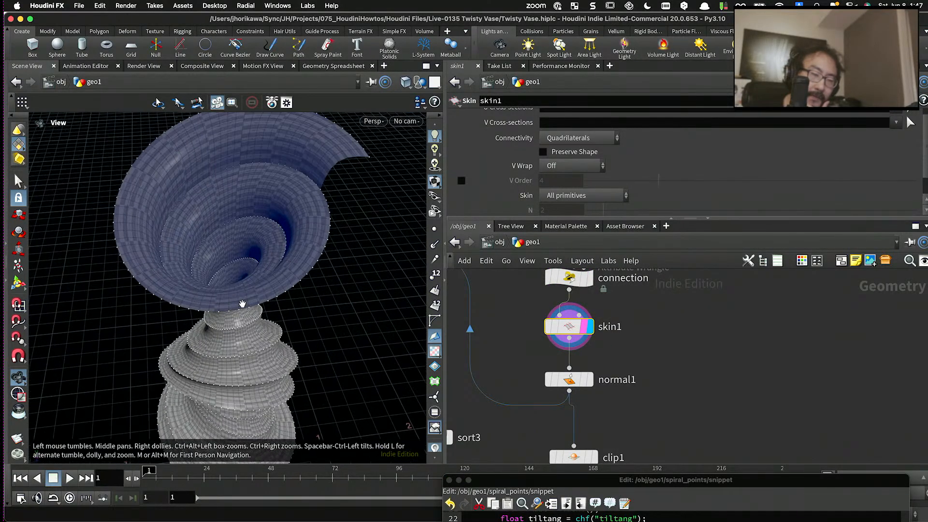
# - Bring the snippet editor back and examine the turn -1 condition and commented lerp line against the vase's open top rim
pyautogui.moveTo(534, 483); pyautogui.dragTo(511, 86)
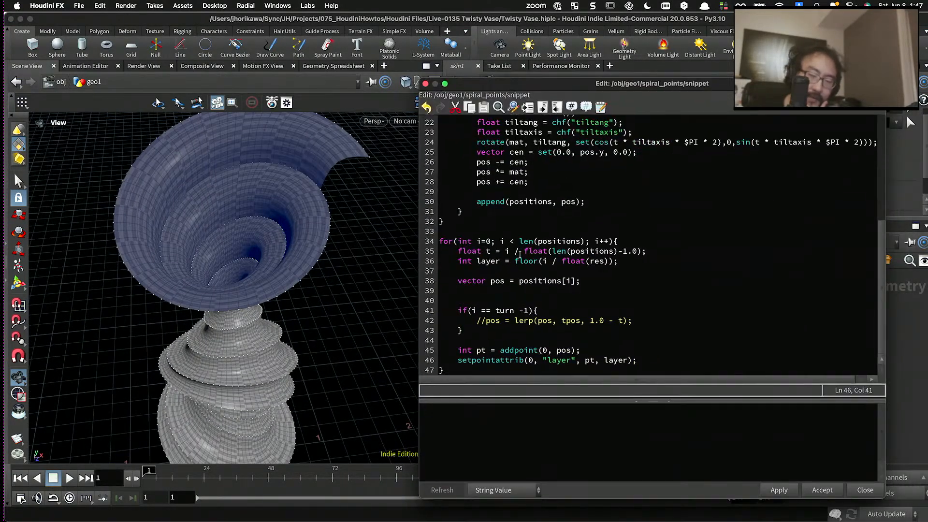
pyautogui.scroll(2, 527, 290)
pyautogui.click(527, 300)
pyautogui.scroll(-2, 527, 300)
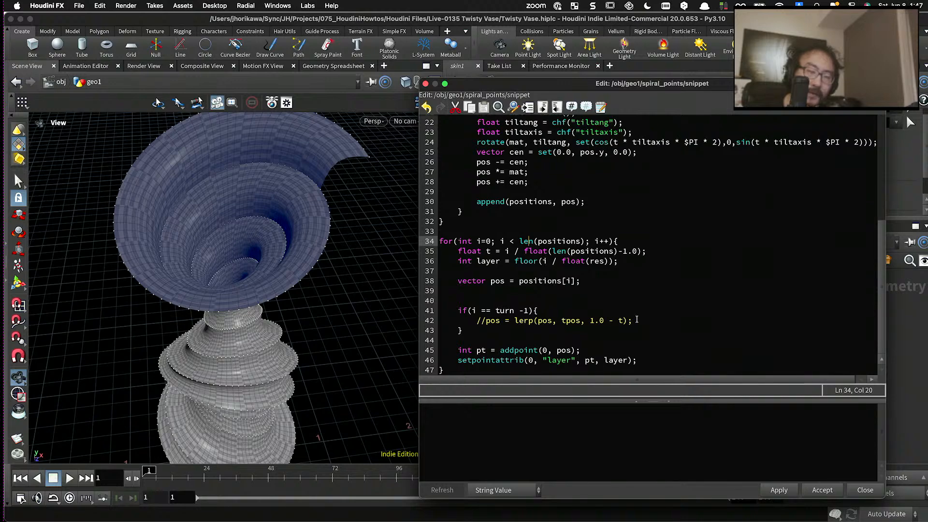
pyautogui.moveTo(637, 320); pyautogui.dragTo(477, 320)
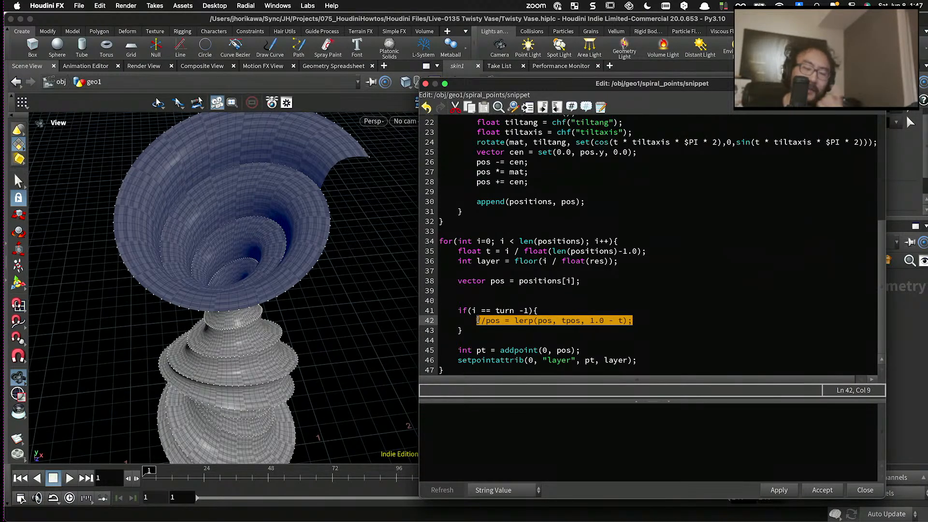
pyautogui.moveTo(349, 140); pyautogui.dragTo(343, 234, button='right')
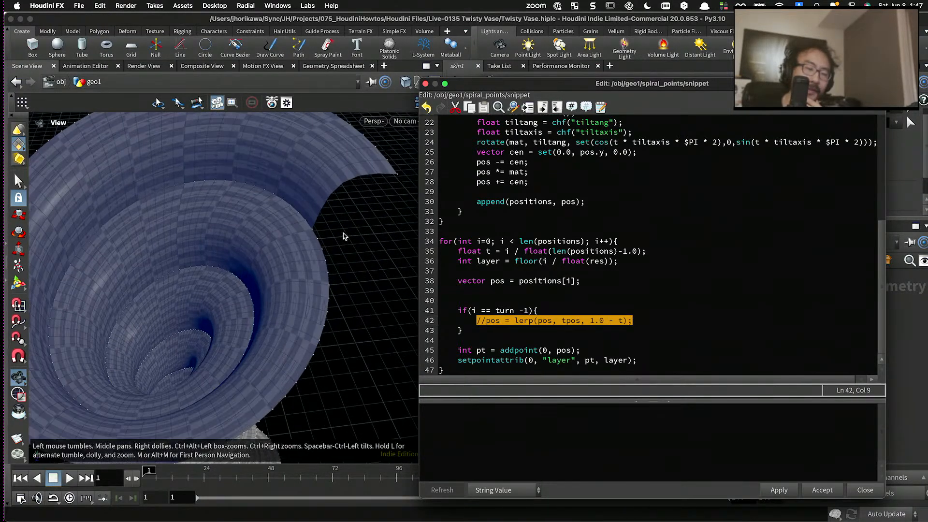
pyautogui.moveTo(343, 235); pyautogui.dragTo(332, 217, button='middle')
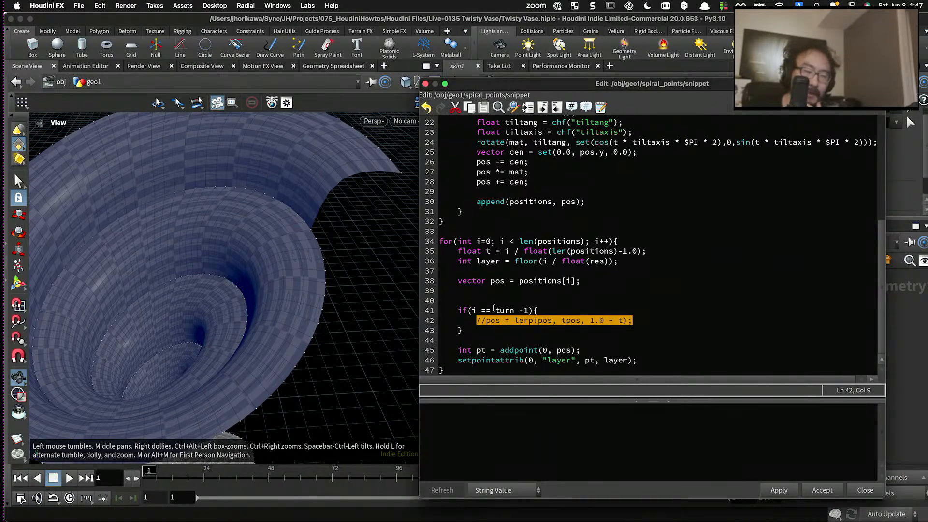
pyautogui.moveTo(550, 311); pyautogui.dragTo(461, 310)
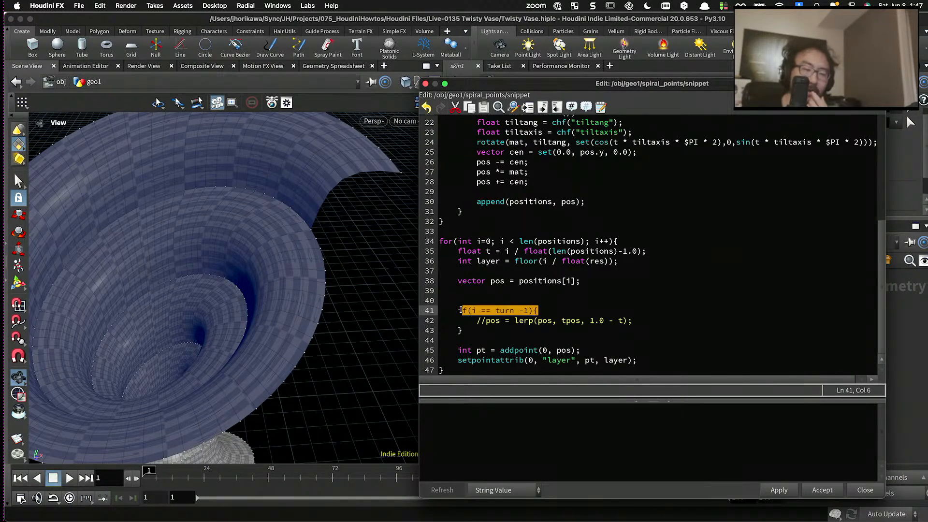
pyautogui.click(476, 311)
pyautogui.scroll(-3, 308, 242)
pyautogui.moveTo(309, 239); pyautogui.dragTo(338, 239, button='middle')
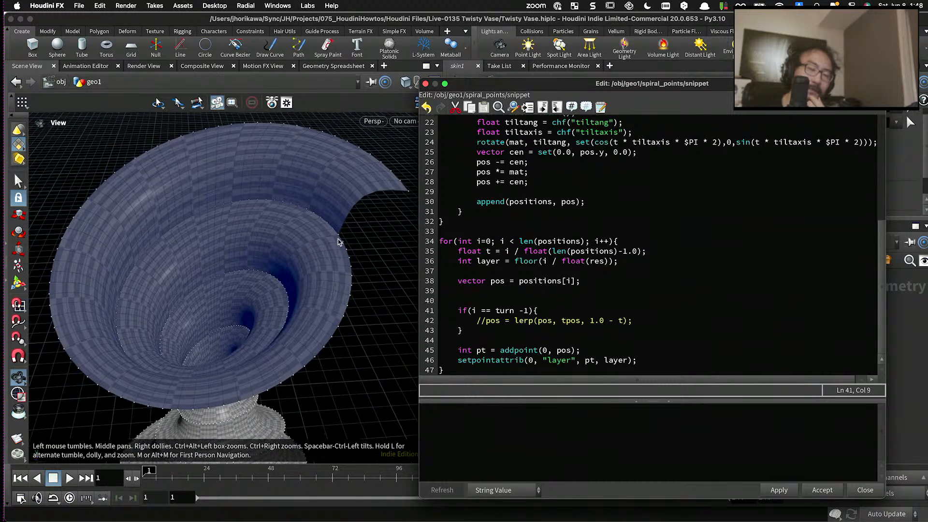
pyautogui.moveTo(338, 238); pyautogui.dragTo(335, 233)
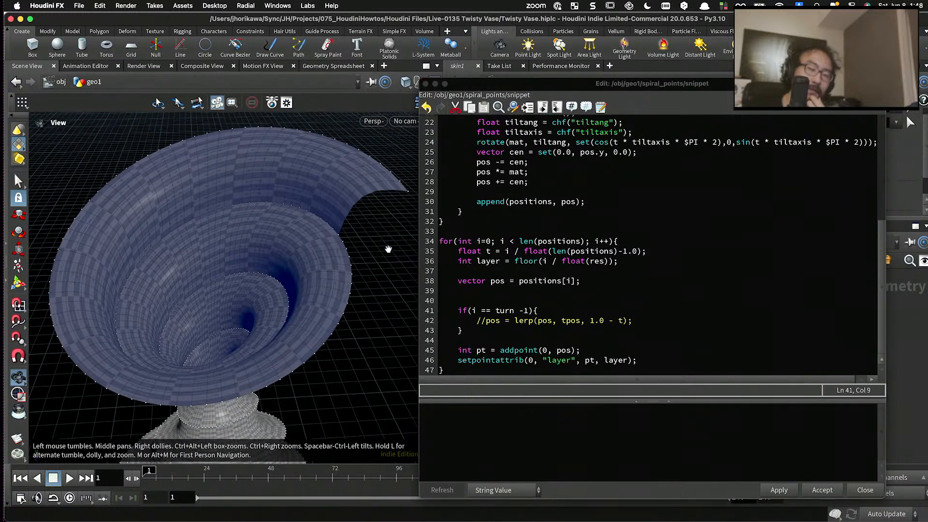
# - Remove the space before -1 in the last loop's condition so it reads if(i == turn-1){
pyautogui.click(516, 311)
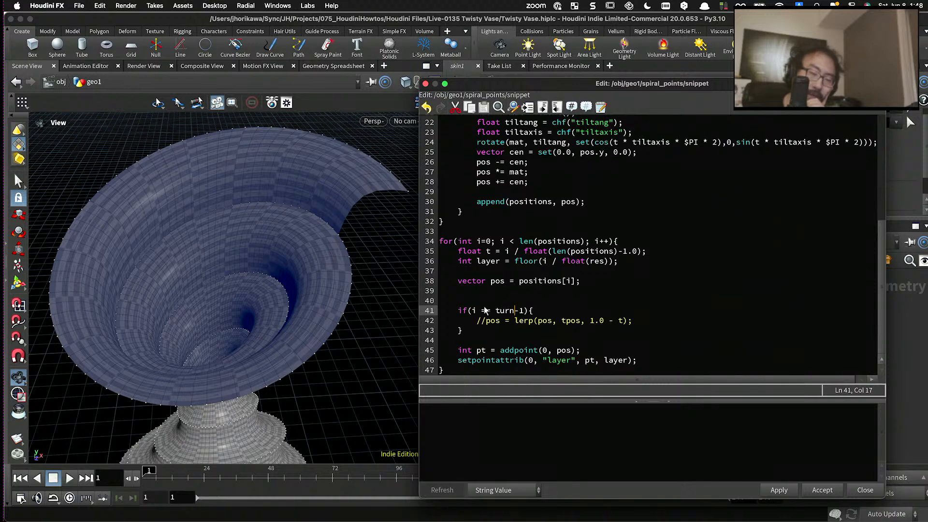
pyautogui.moveTo(496, 313); pyautogui.dragTo(529, 311)
pyautogui.click(549, 309)
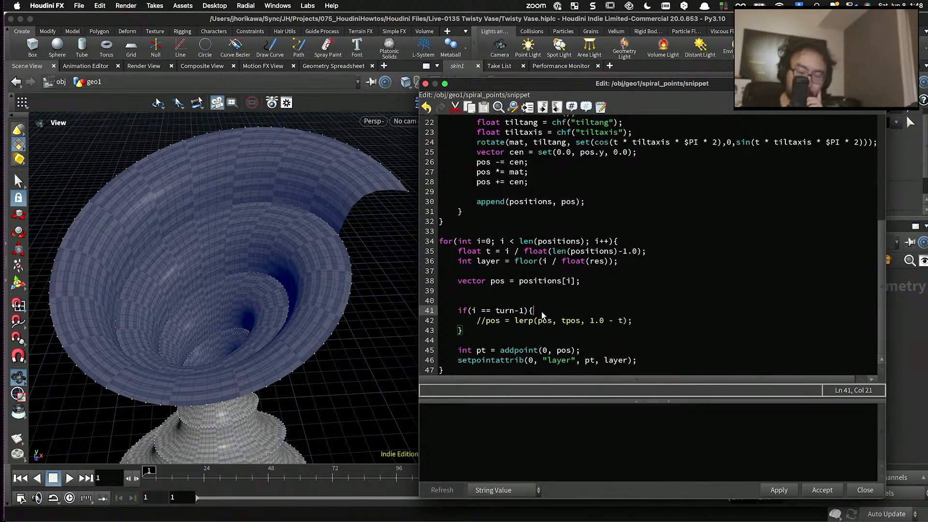
# - Add the line vector tpos = positions[]; with an empty index at the start of the if block, above the commented lerp
pyautogui.press('Return')
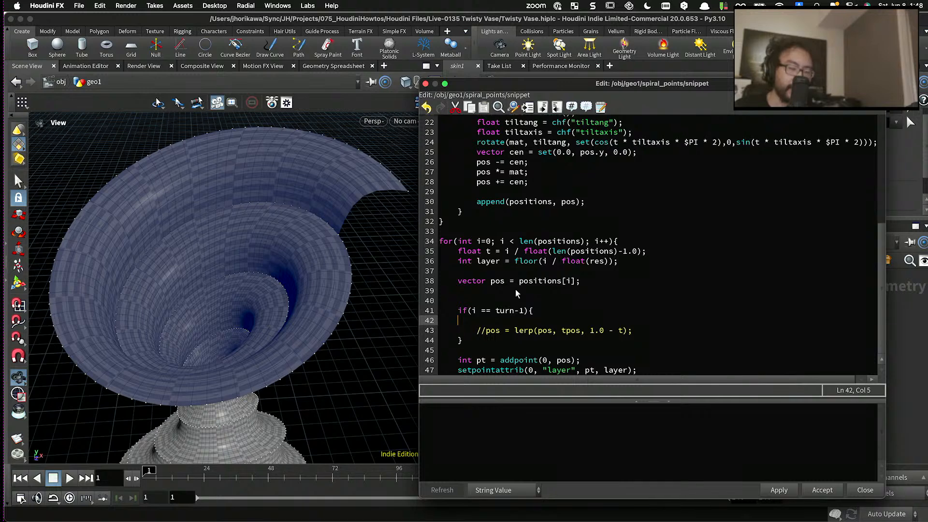
pyautogui.write('vect')
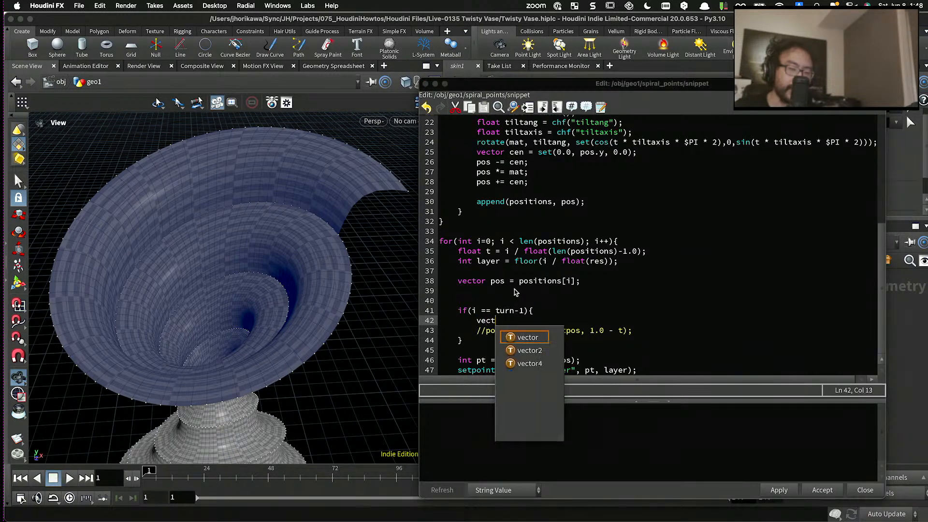
pyautogui.write('or tpos =')
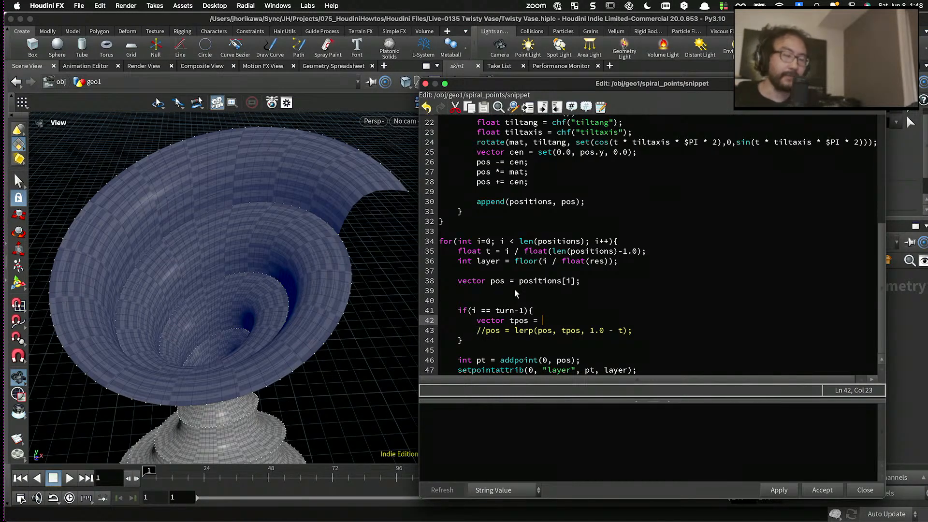
pyautogui.moveTo(527, 314); pyautogui.dragTo(472, 314)
pyautogui.click(539, 321)
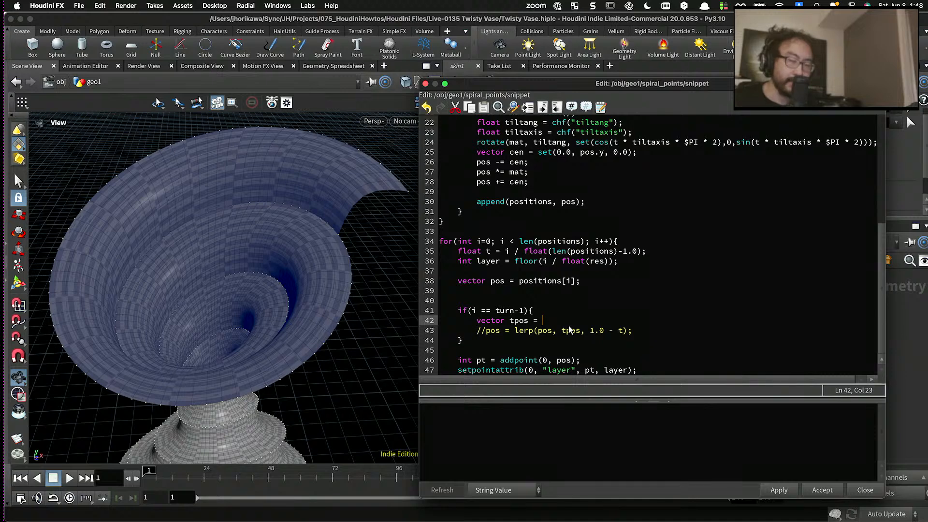
pyautogui.write('positions')
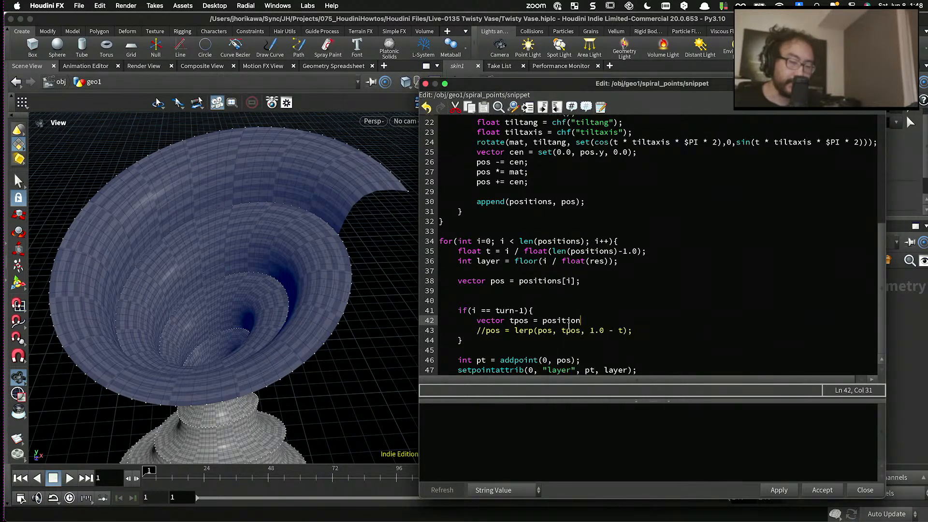
pyautogui.press('BackSpace')
pyautogui.press('BackSpace')
pyautogui.press('BackSpace')
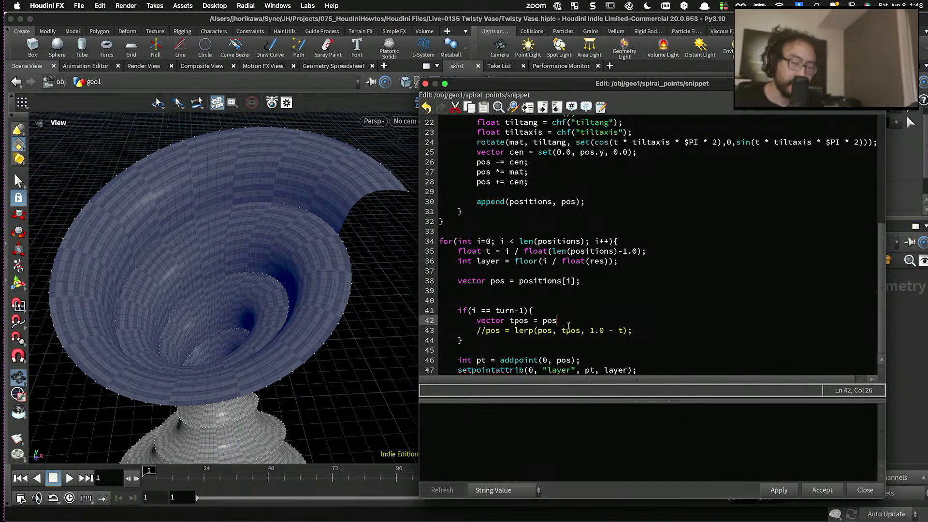
pyautogui.write('itions')
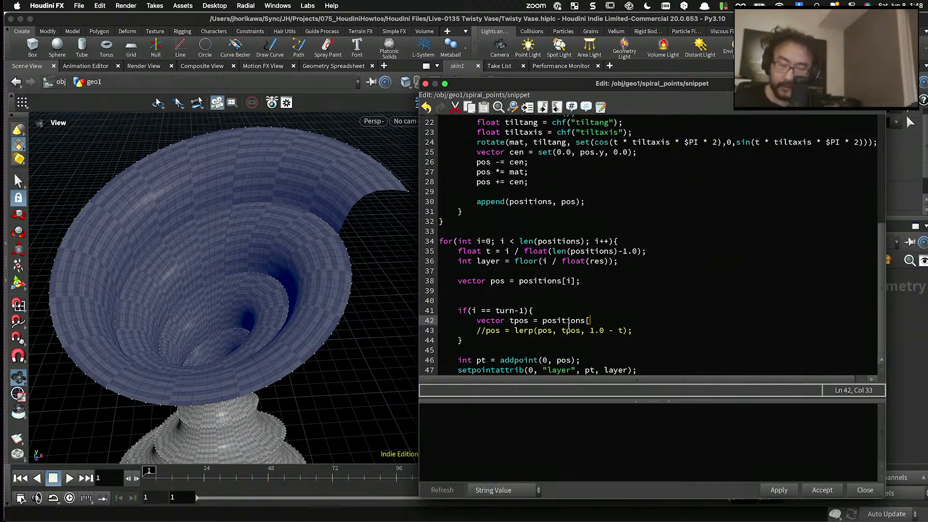
pyautogui.write('[];')
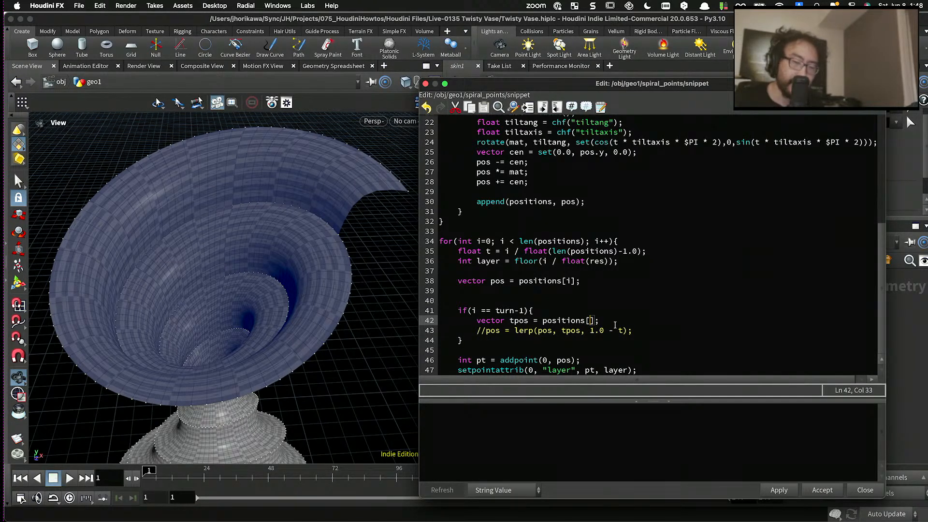
pyautogui.write('turn ')
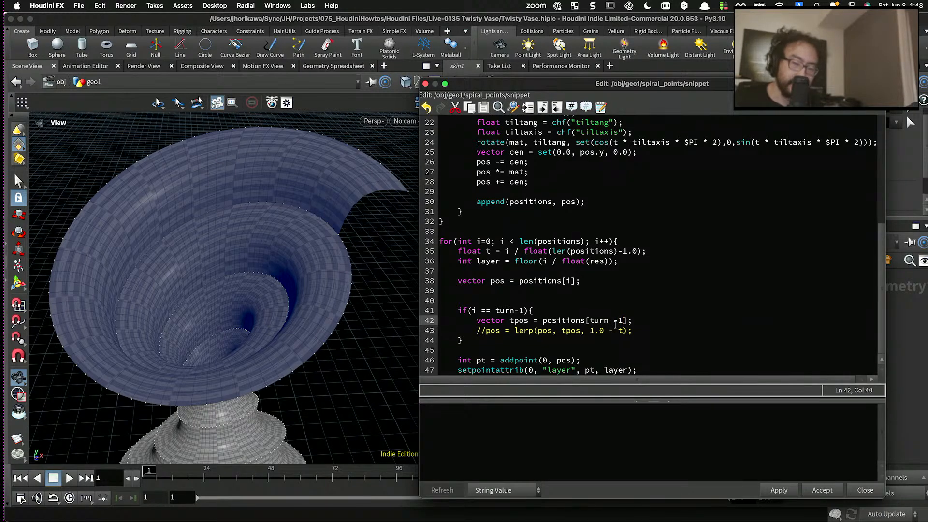
pyautogui.write('- 2')
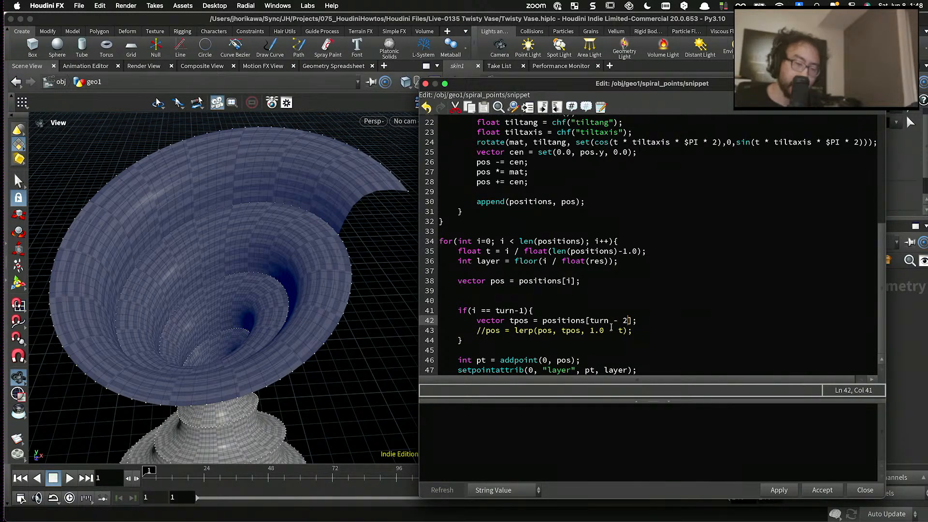
# - Fill the tpos line's positions index with (turn - 2) * res + i and apply the snippet
pyautogui.click(591, 321)
pyautogui.write('(')
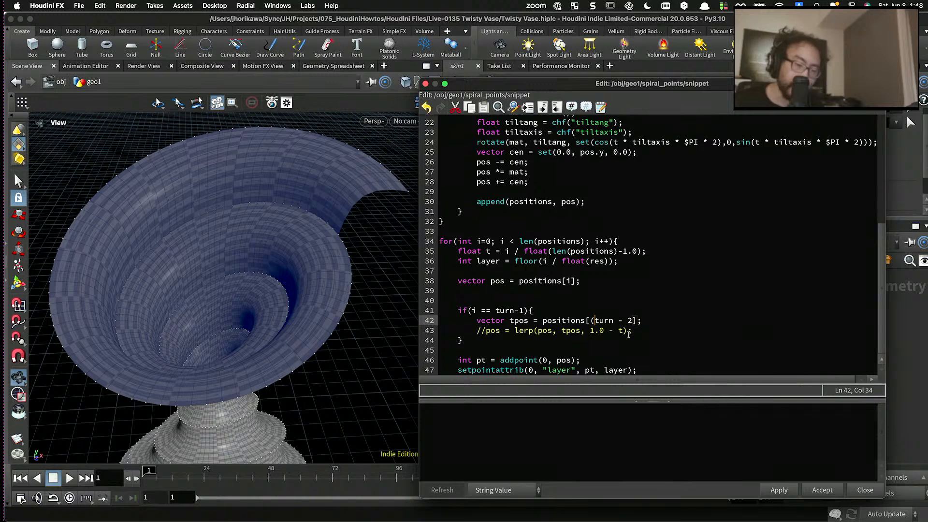
pyautogui.click(631, 321)
pyautogui.write(') * r')
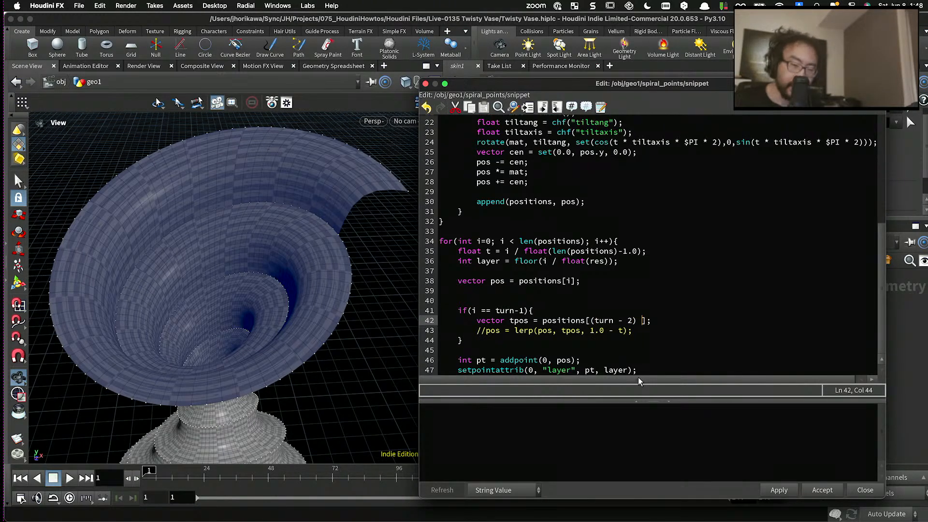
pyautogui.write('es')
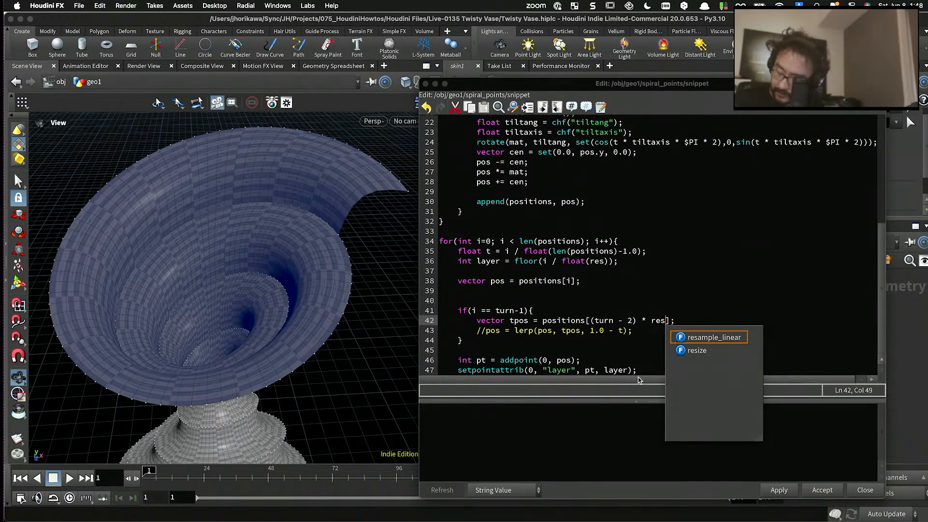
pyautogui.write(' + i')
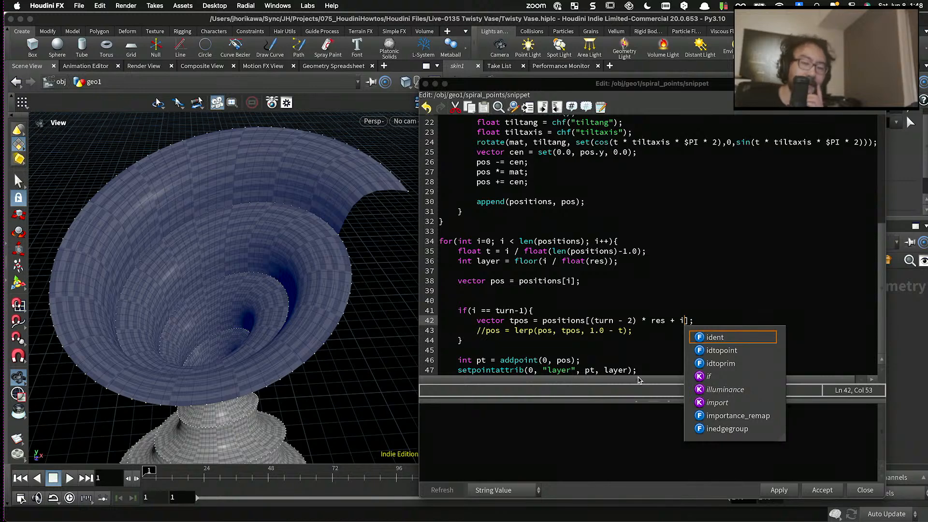
pyautogui.click(677, 290)
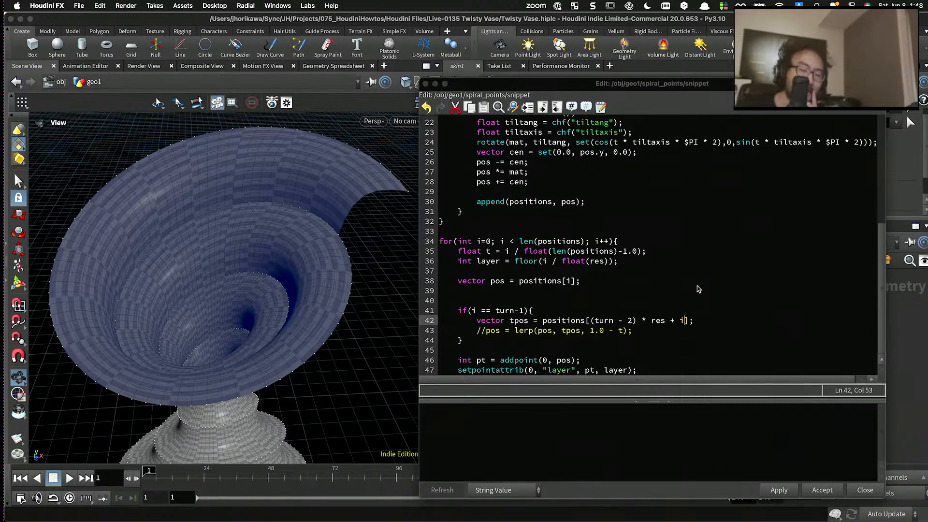
pyautogui.click(787, 493)
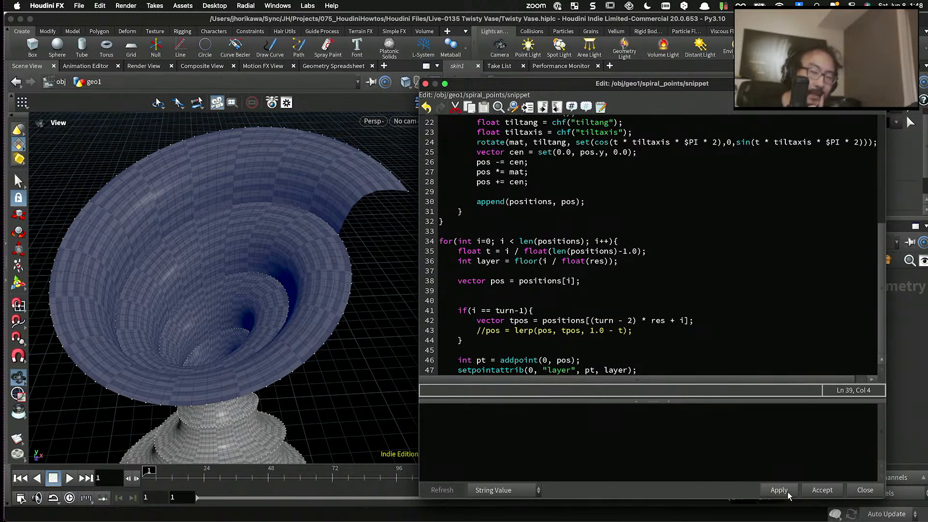
# - Compare the pos and tpos variables in the last loop with the matching points on the vase's open rim
pyautogui.click(522, 321)
pyautogui.click(501, 289)
pyautogui.doubleClick(498, 281)
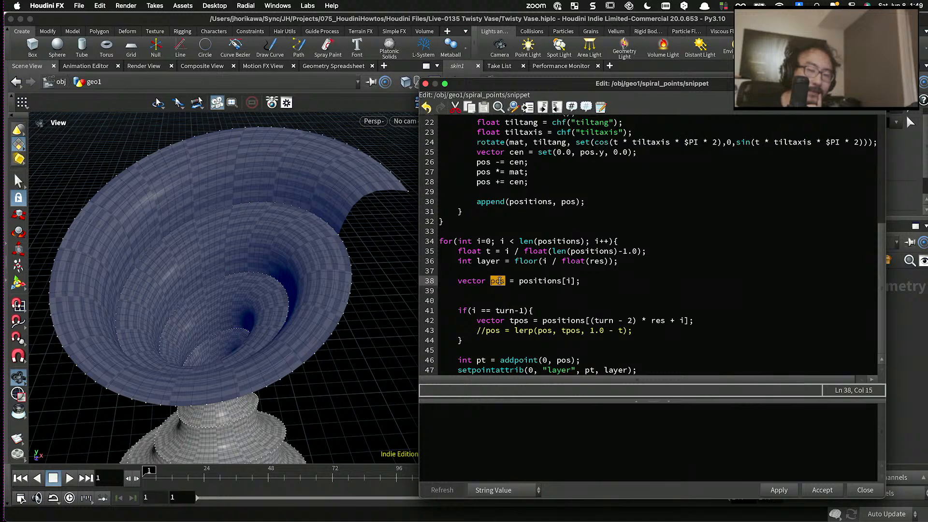
pyautogui.doubleClick(519, 320)
pyautogui.click(503, 281)
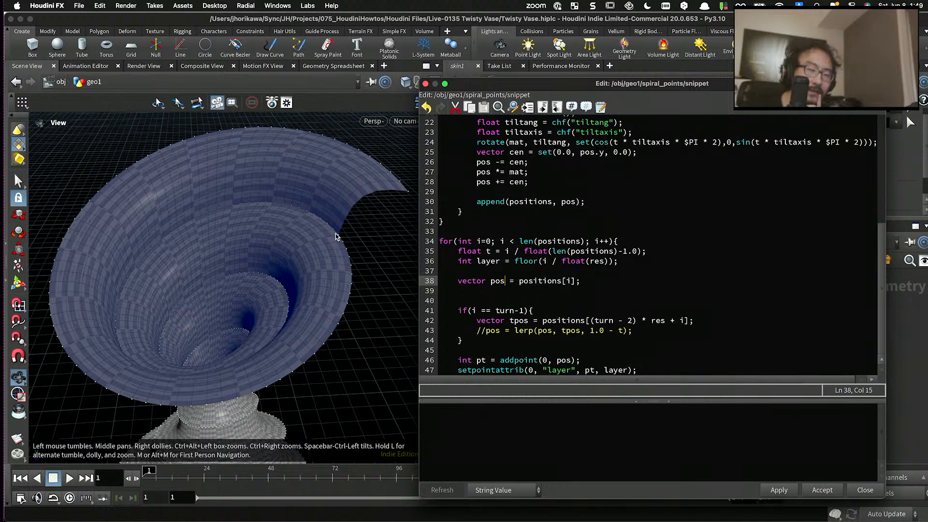
pyautogui.doubleClick(513, 322)
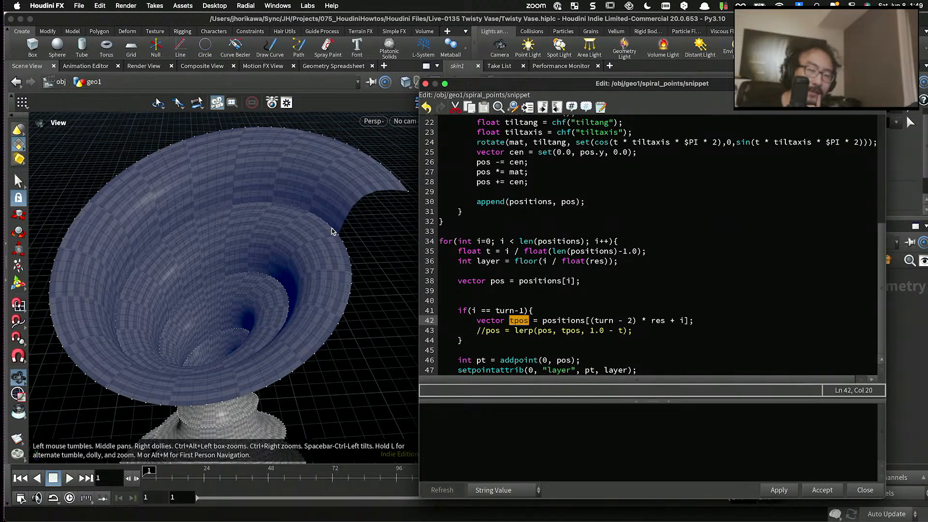
# - Replace the commented lerp line in the if block with the unfinished statement int line = addprim(0, "polyline",
pyautogui.click(594, 321)
pyautogui.moveTo(632, 330); pyautogui.dragTo(478, 332)
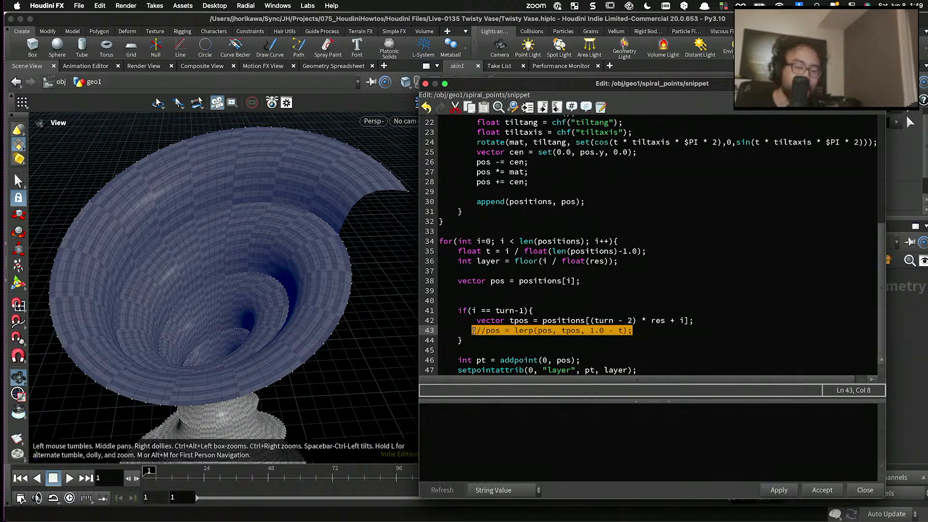
pyautogui.write('intline')
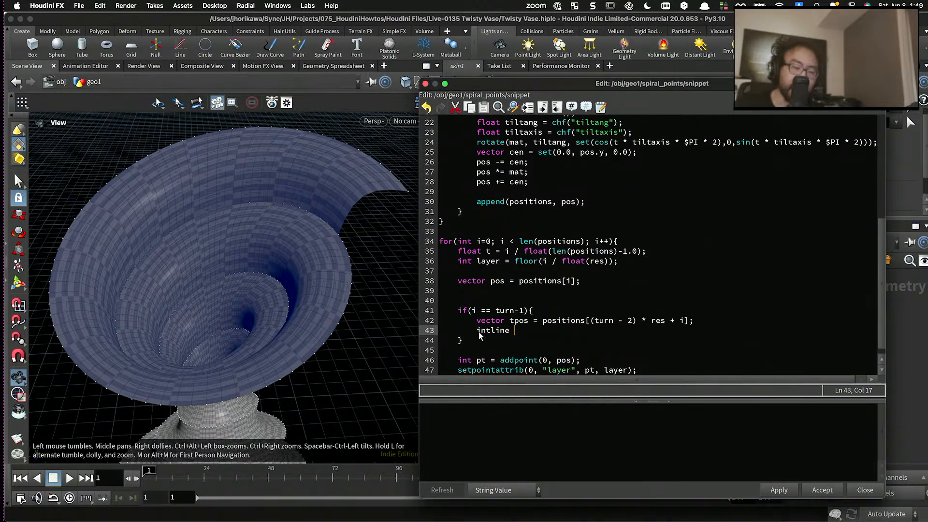
pyautogui.press('BackSpace')
pyautogui.press('BackSpace')
pyautogui.write('line = ad')
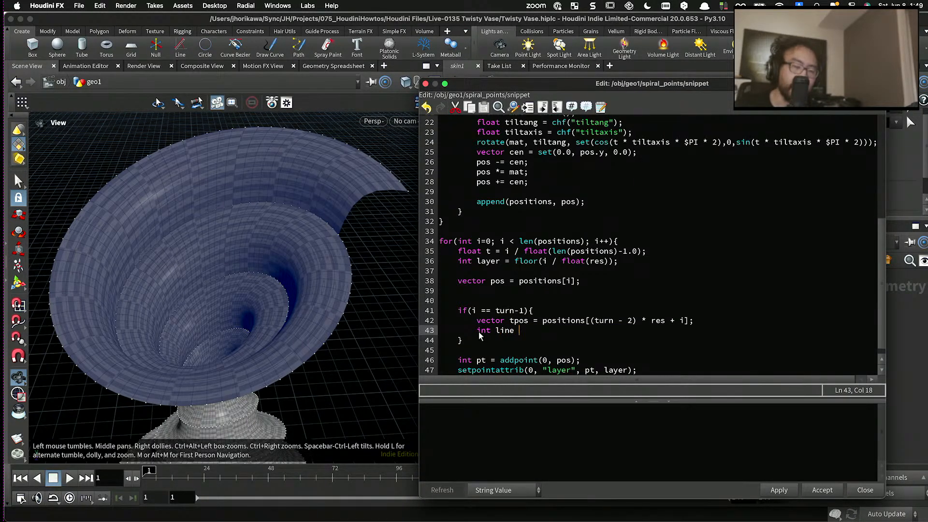
pyautogui.write('dprim(')
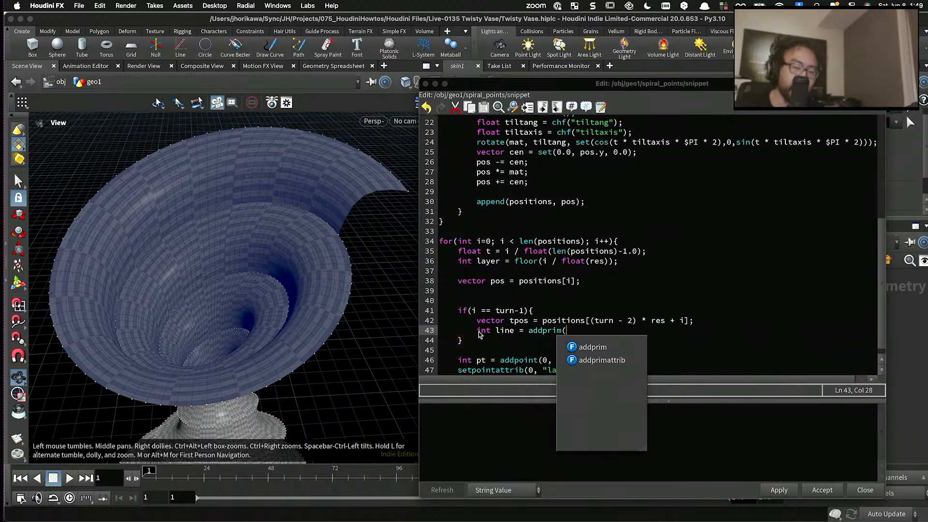
pyautogui.write('0, "polyline",')
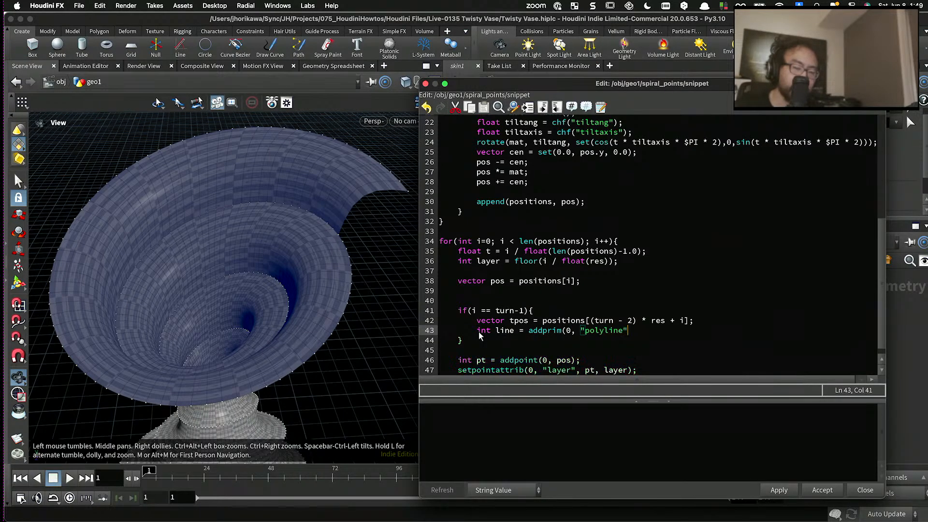
pyautogui.press('BackSpace')
pyautogui.press('BackSpace')
pyautogui.press('BackSpace')
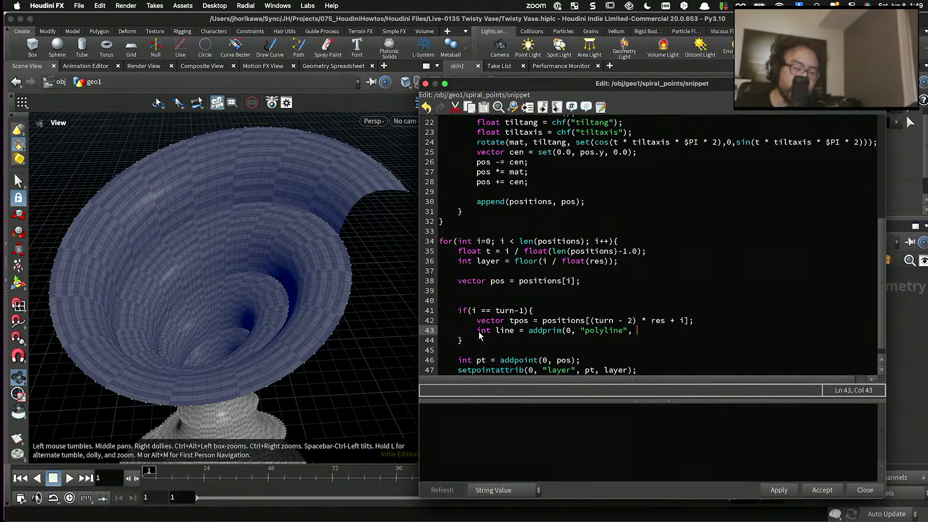
# - Move the whole if(i == turn-1) block below the setpointattrib line at the end of the last loop
pyautogui.scroll(-1, 479, 341)
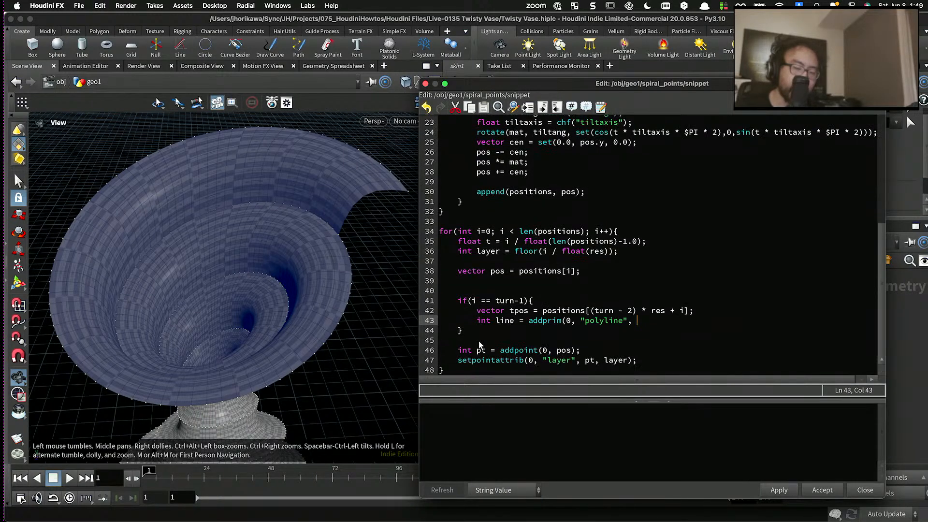
pyautogui.tripleClick(477, 333)
pyautogui.click(469, 327)
pyautogui.hotkey('shift', 'Up')
pyautogui.hotkey('shift', 'Up')
pyautogui.hotkey('shift', 'Up')
pyautogui.hotkey('shift', 'Home')
pyautogui.hotkey('ctrl', 'c')
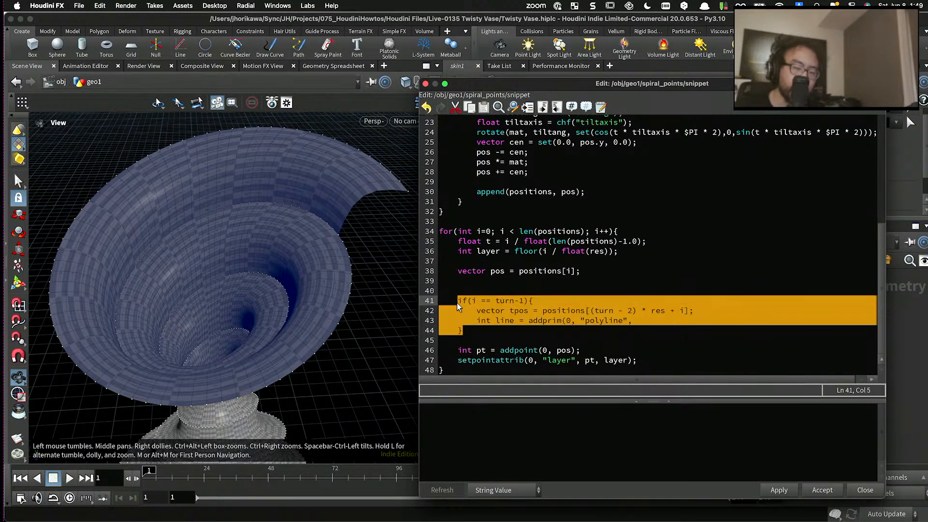
pyautogui.press('BackSpace')
pyautogui.click(634, 361)
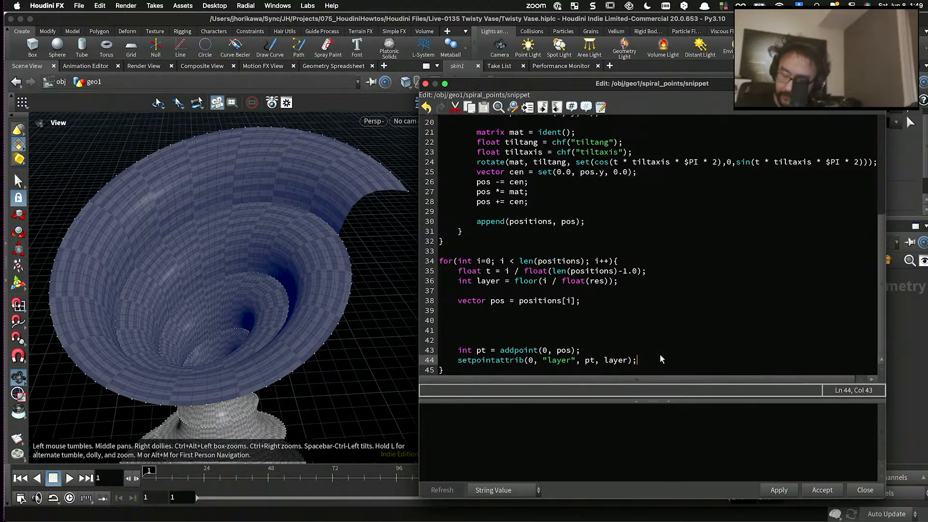
pyautogui.press('Return')
pyautogui.press('Return')
pyautogui.hotkey('ctrl', 'v')
# - Delete one of the leftover blank lines above the addpoint line in the last loop
pyautogui.click(515, 289)
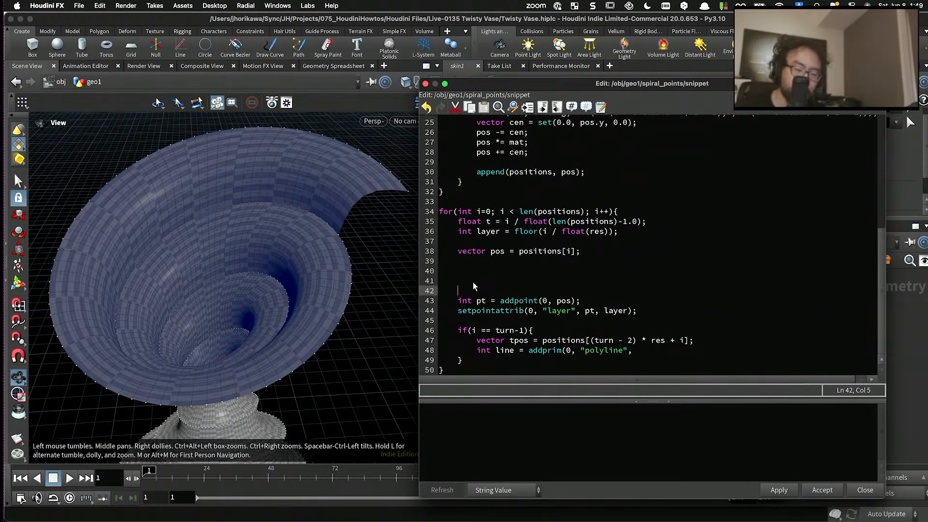
pyautogui.press('BackSpace')
pyautogui.press('BackSpace')
pyautogui.press('BackSpace')
pyautogui.press('BackSpace')
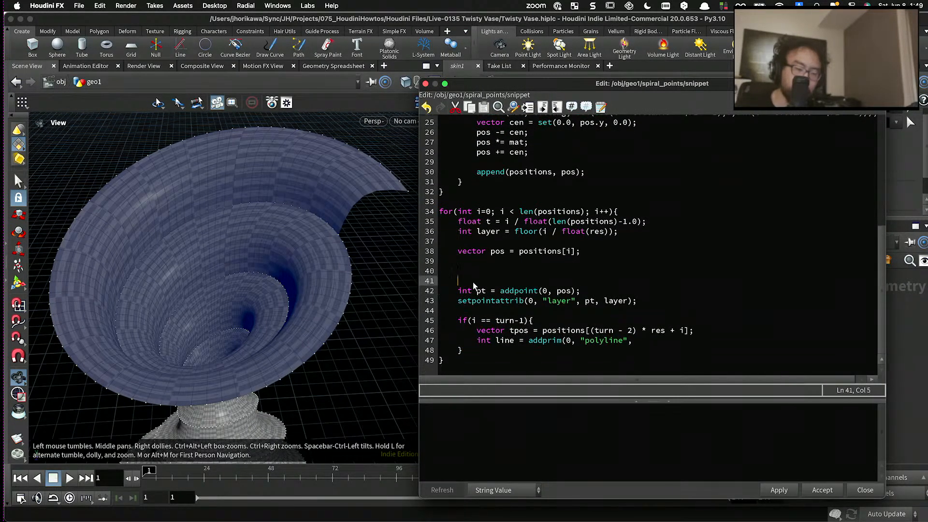
# - Add pt as the addprim call's next argument and insert vector tpt = addpoint(0, tpos); on a new line above it
pyautogui.click(645, 338)
pyautogui.write('pt,')
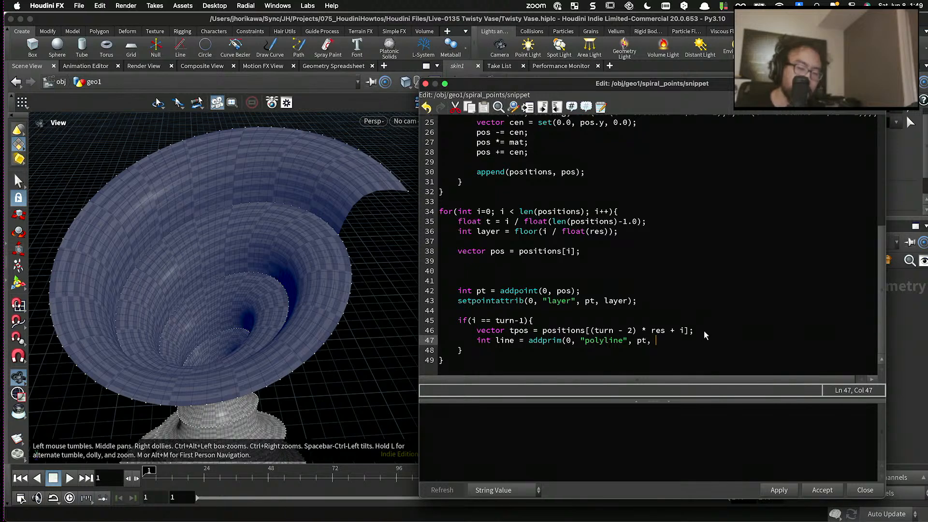
pyautogui.click(704, 330)
pyautogui.press('Return')
pyautogui.write('vector')
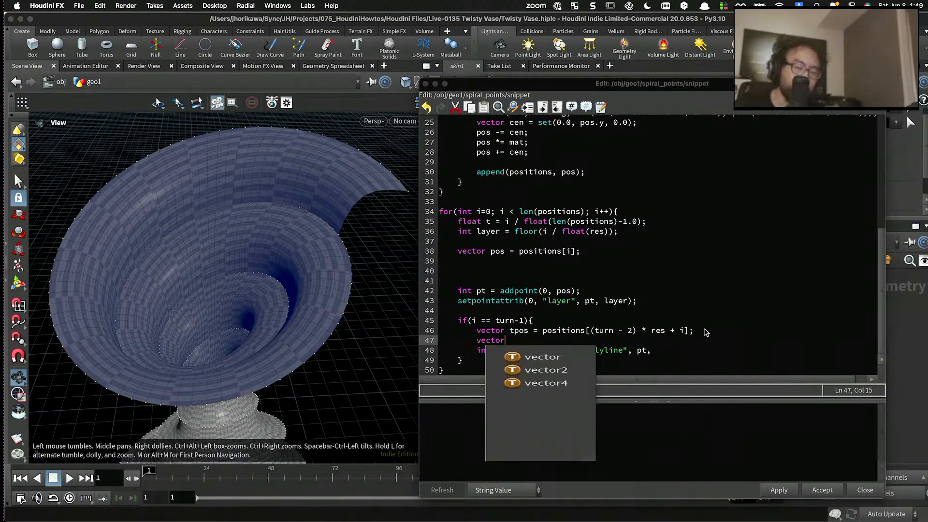
pyautogui.write(' tp')
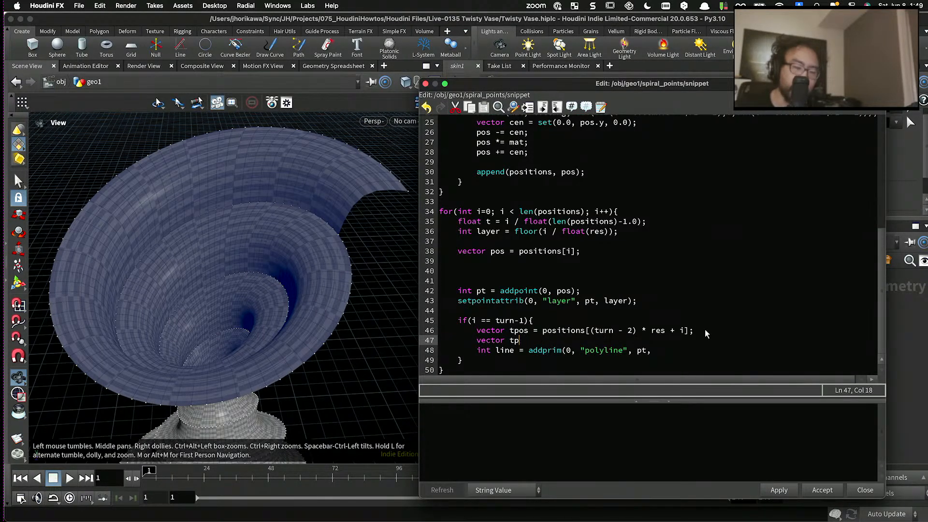
pyautogui.write('t = addpoint(0, tpos);')
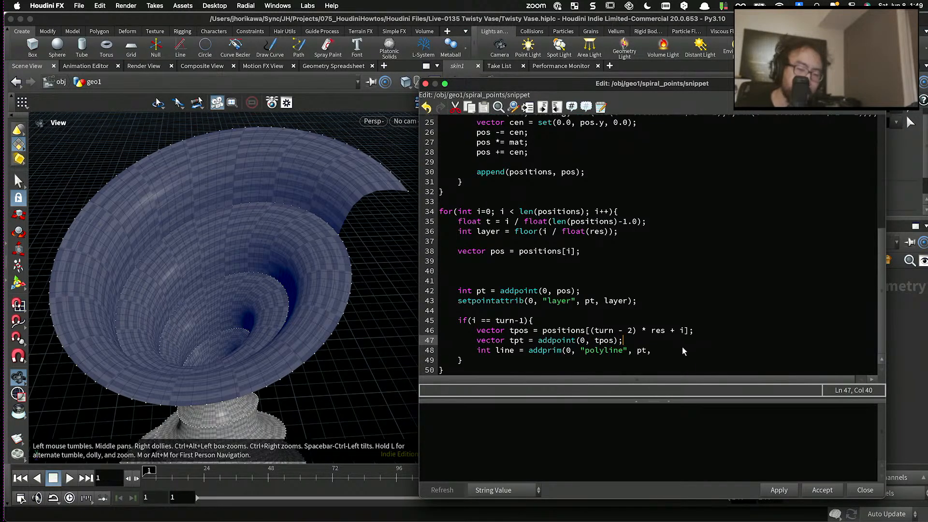
# - Complete the line as int line = addprim(0, "polyline", pt, tpt); and apply the snippet
pyautogui.click(682, 348)
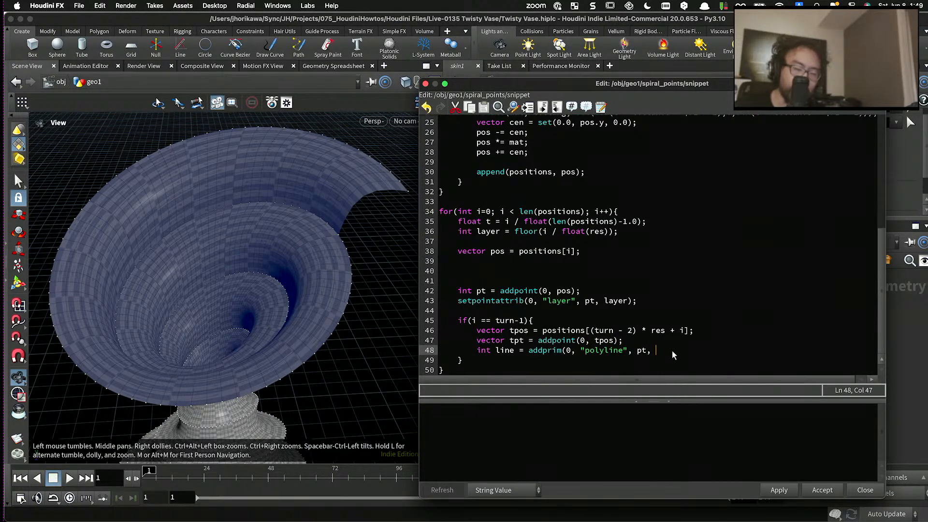
pyautogui.write('tpt')
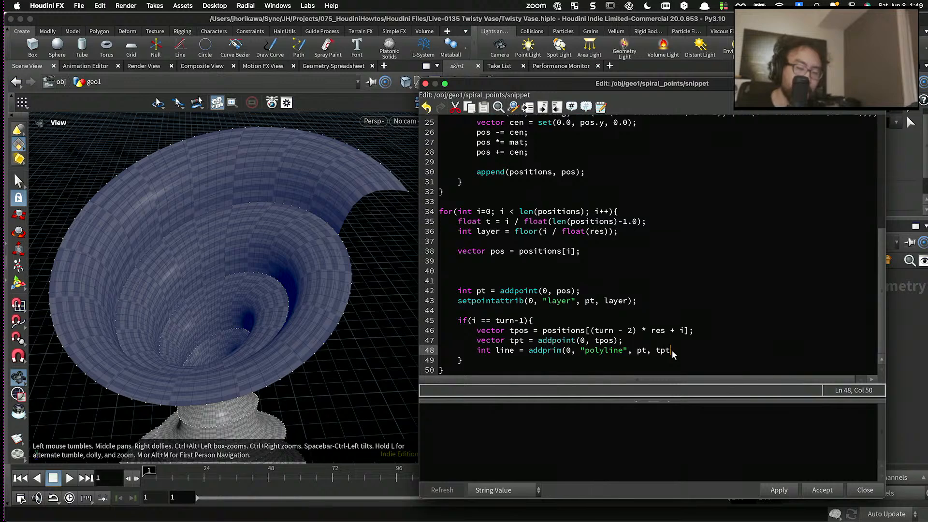
pyautogui.write(');l')
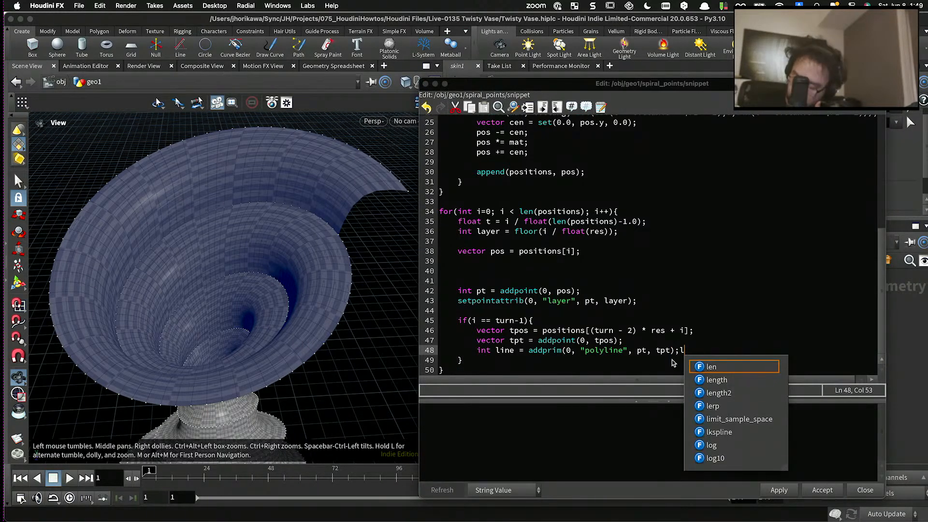
pyautogui.press('BackSpace')
pyautogui.click(776, 490)
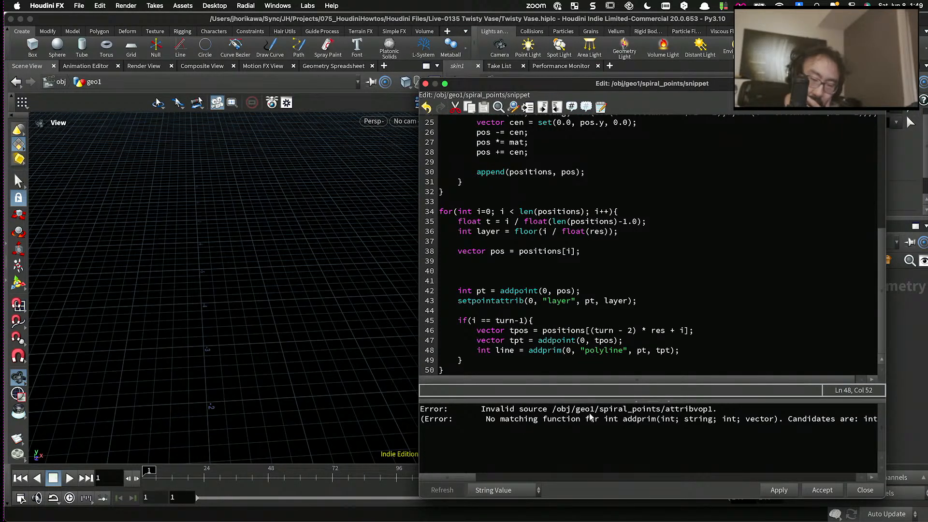
# - Change the type of the tpt variable to int and apply the snippet
pyautogui.moveTo(457, 477); pyautogui.dragTo(470, 477)
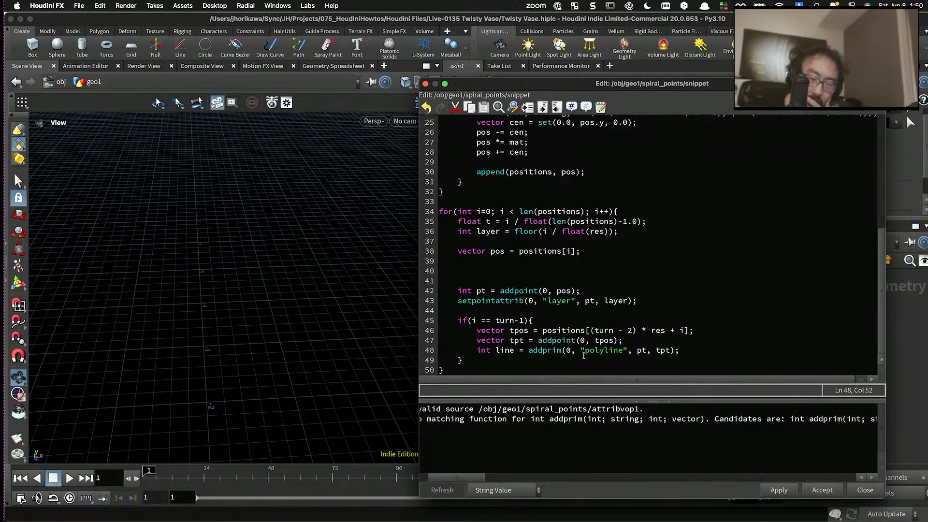
pyautogui.doubleClick(495, 340)
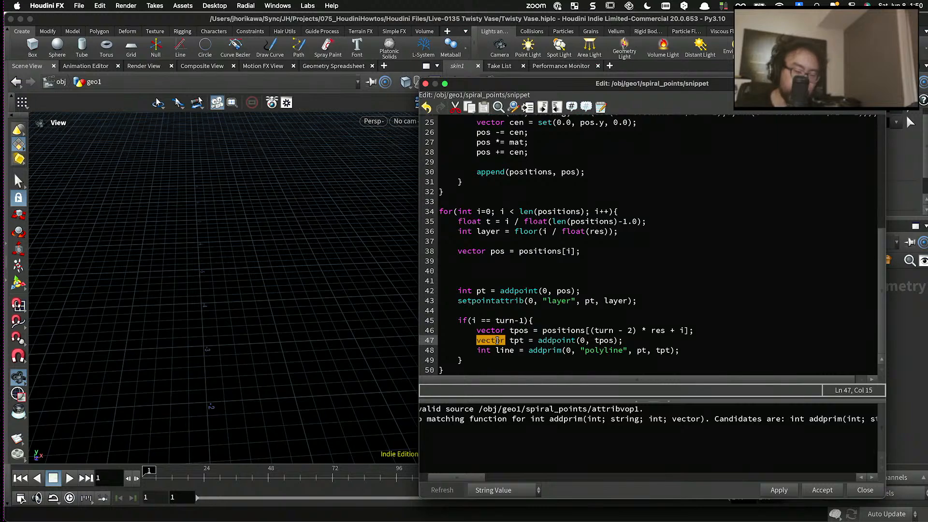
pyautogui.write('int')
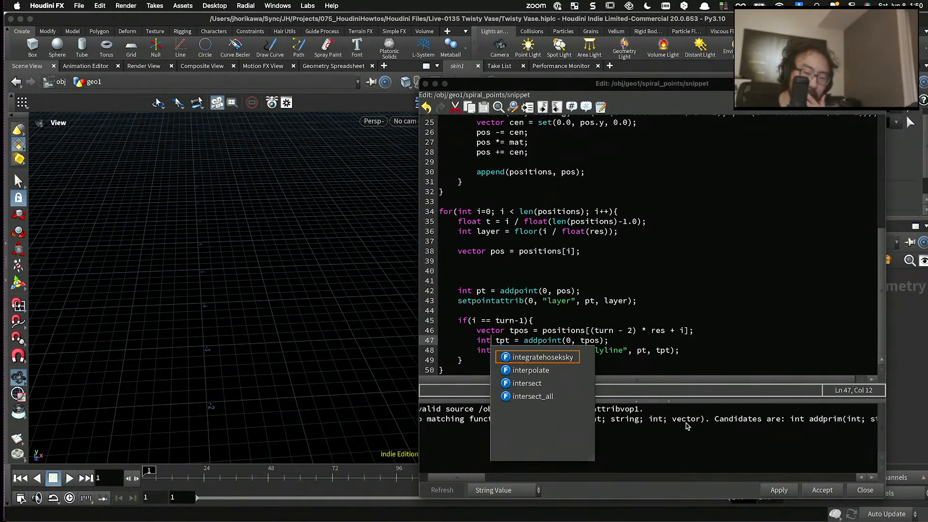
pyautogui.click(773, 491)
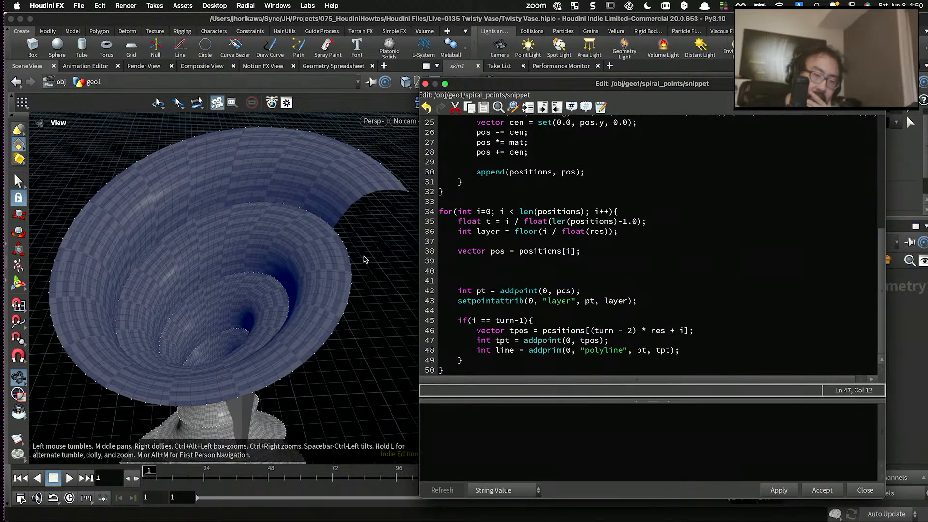
# - Change the last loop's condition to if(layer == turn-1){ and apply the snippet
pyautogui.moveTo(360, 254); pyautogui.dragTo(278, 324)
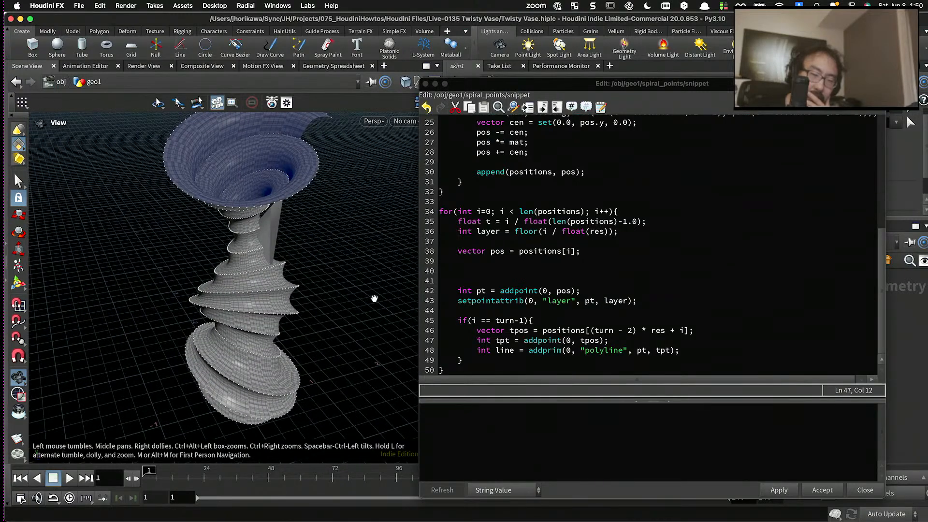
pyautogui.click(473, 320)
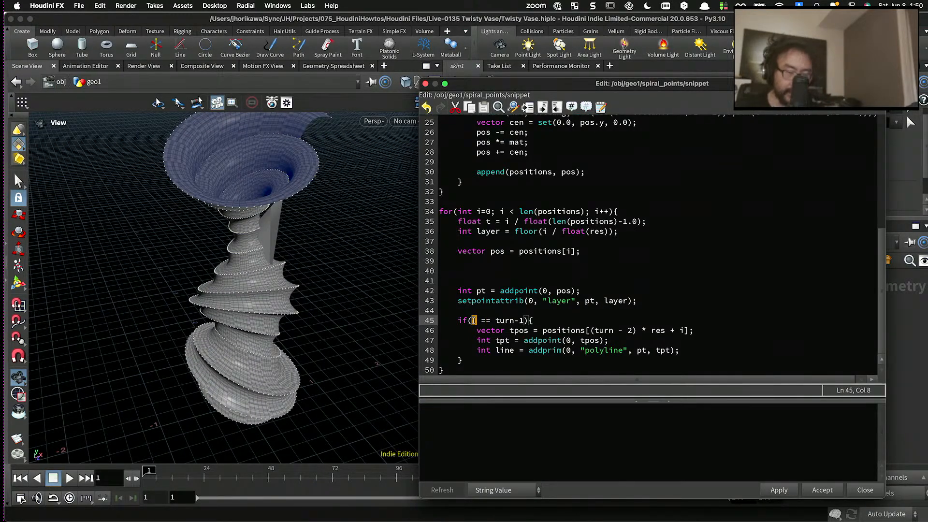
pyautogui.write('layer')
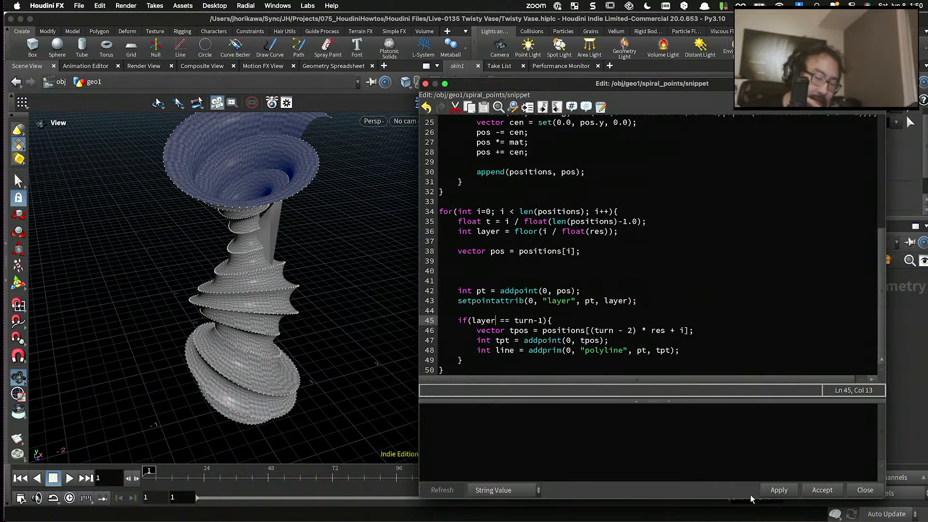
pyautogui.moveTo(212, 255)
pyautogui.mouseDown()
pyautogui.moveTo(300, 307)
pyautogui.moveTo(198, 292)
pyautogui.moveTo(204, 269)
pyautogui.mouseUp()
pyautogui.scroll(3, 203, 269)
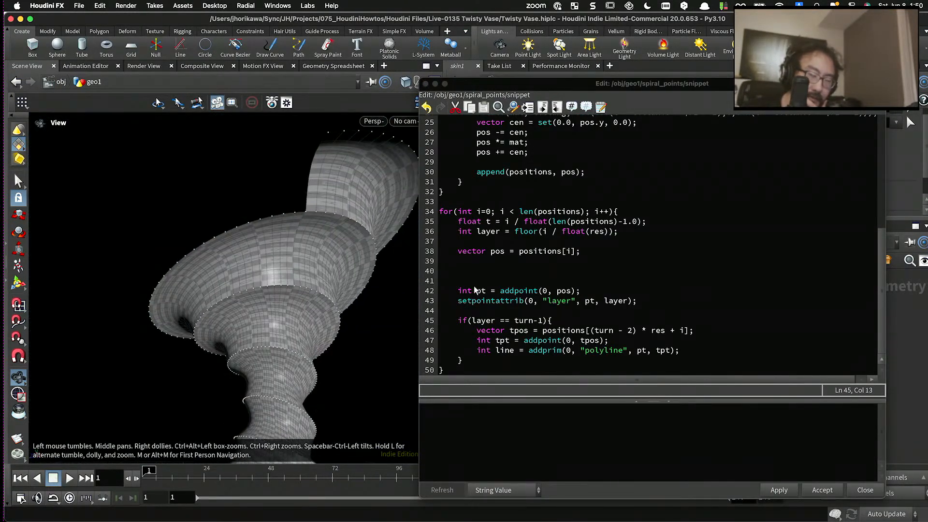
# - Display the connection node's output and examine its curves around the vase rim
pyautogui.moveTo(567, 84); pyautogui.dragTo(571, 452)
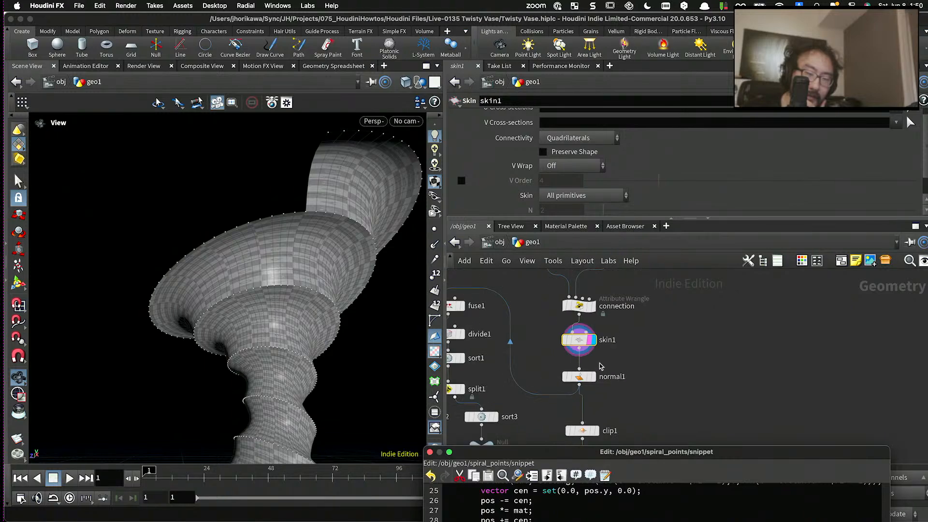
pyautogui.click(590, 300)
pyautogui.click(584, 300)
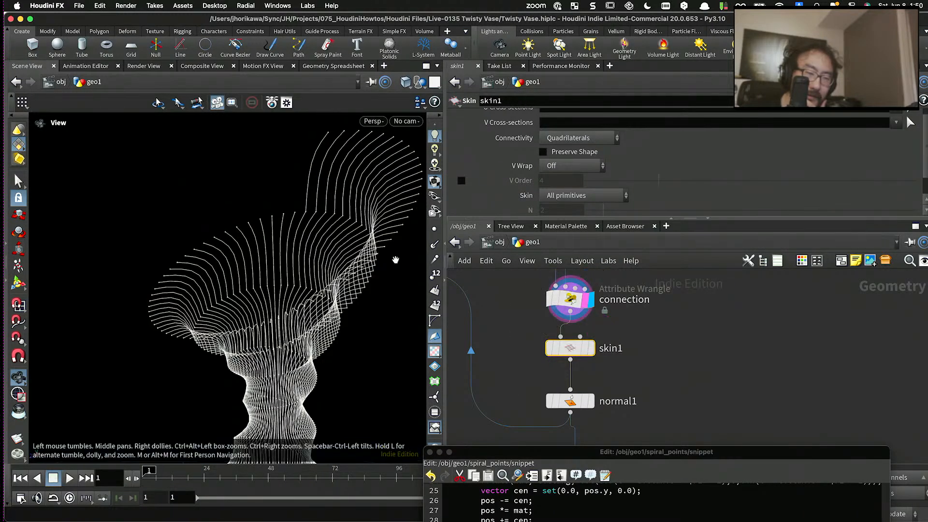
pyautogui.moveTo(395, 258); pyautogui.dragTo(397, 310)
pyautogui.scroll(-3, 548, 348)
pyautogui.moveTo(603, 344); pyautogui.dragTo(602, 394, button='middle')
pyautogui.scroll(2, 588, 388)
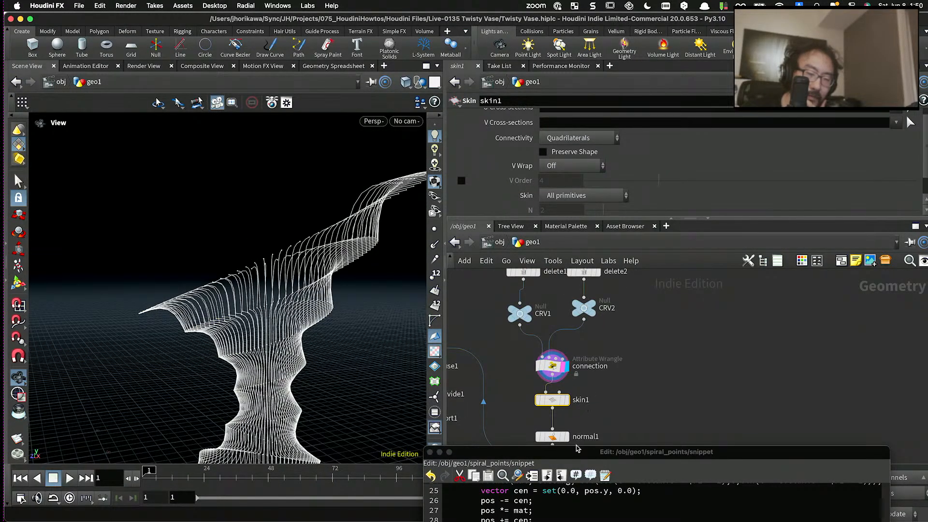
# - Display the spiral_points node's output and examine where the generated polylines start and end
pyautogui.moveTo(592, 450); pyautogui.dragTo(602, 98)
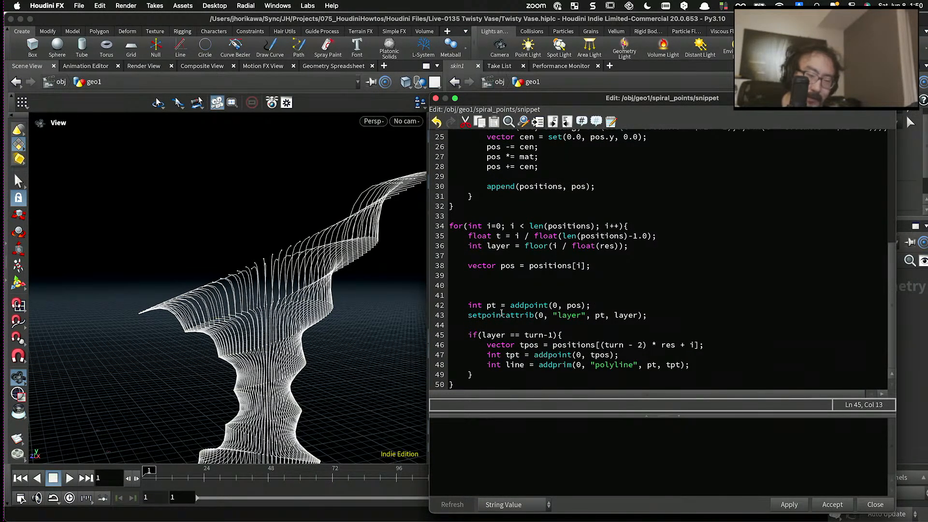
pyautogui.scroll(3, 481, 314)
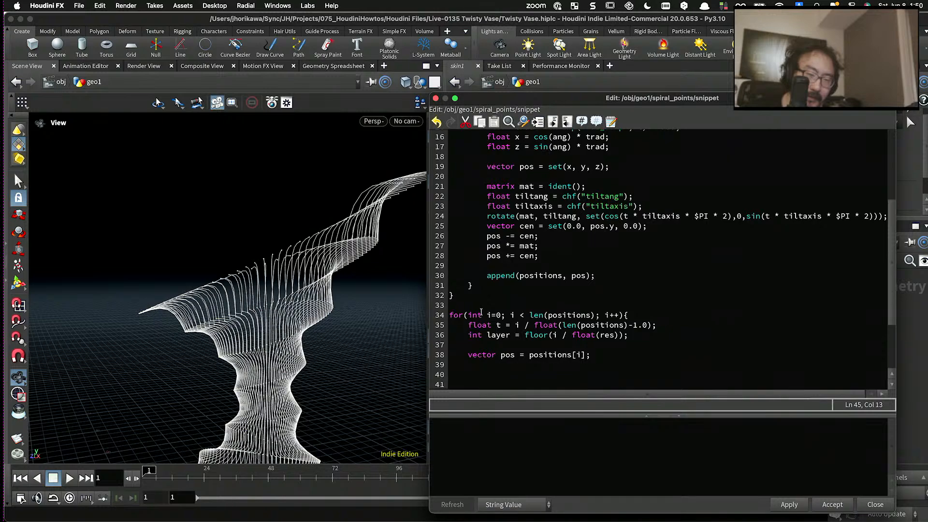
pyautogui.moveTo(585, 103); pyautogui.dragTo(551, 445)
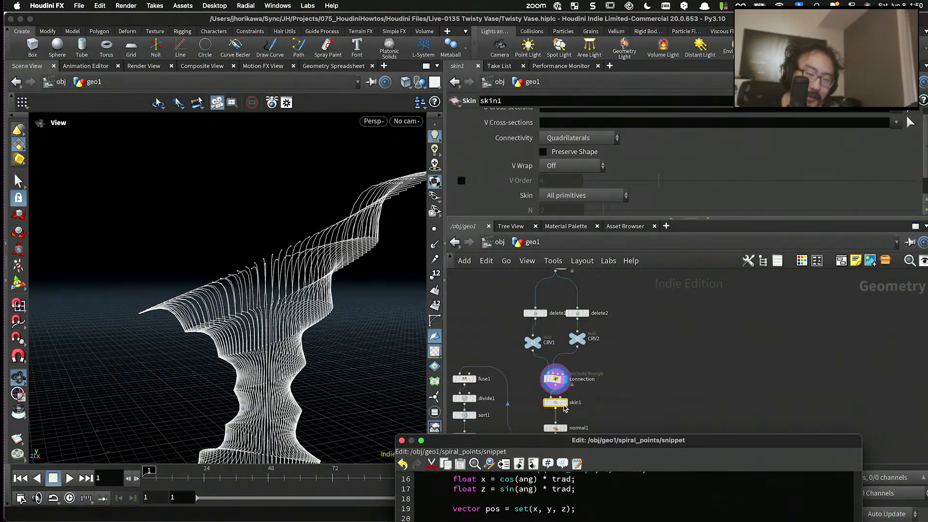
pyautogui.scroll(5, 561, 319)
pyautogui.click(554, 321)
pyautogui.click(551, 304)
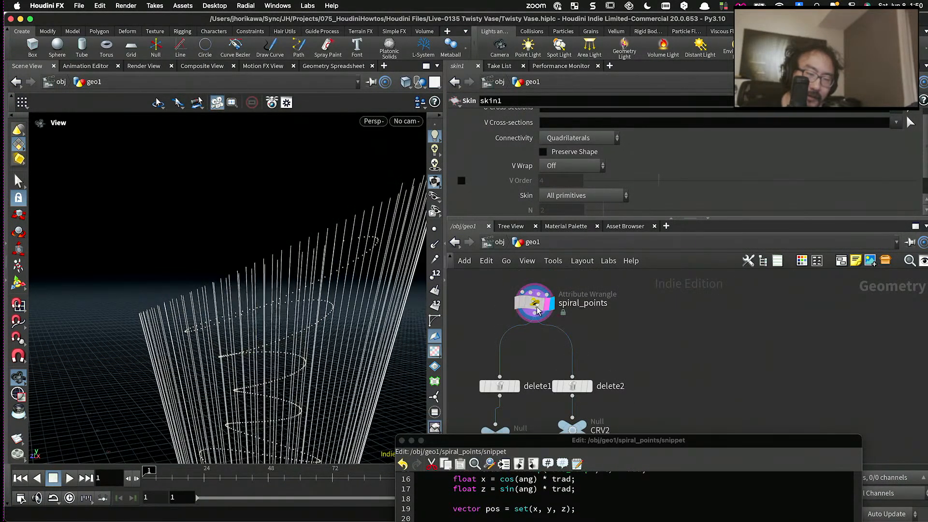
pyautogui.moveTo(291, 241); pyautogui.dragTo(306, 370, button='right')
pyautogui.moveTo(341, 368); pyautogui.dragTo(353, 375)
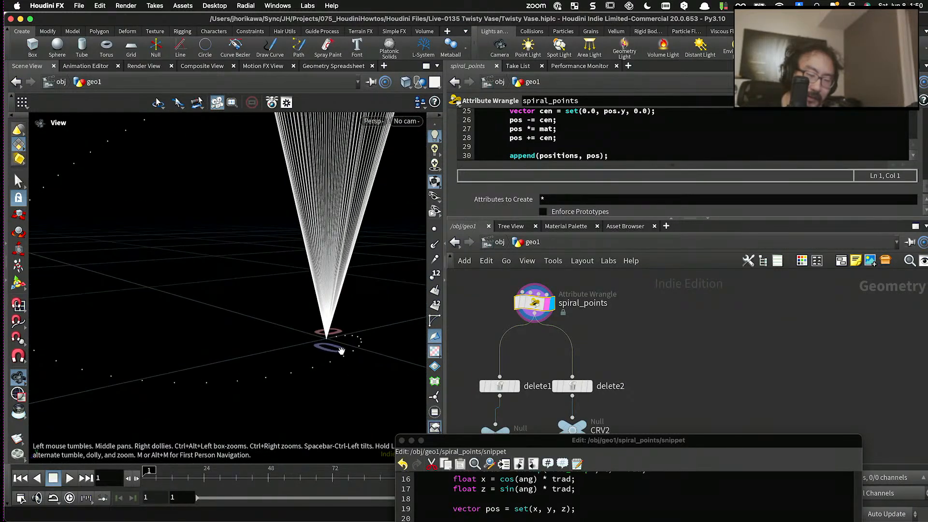
# - Replace tpos with set(1,1,1) in the tpt addpoint call of the spiral_points snippet and apply it as a test
pyautogui.moveTo(332, 342); pyautogui.dragTo(270, 363)
pyautogui.moveTo(270, 363); pyautogui.dragTo(362, 377, button='right')
pyautogui.moveTo(456, 440); pyautogui.dragTo(441, 104)
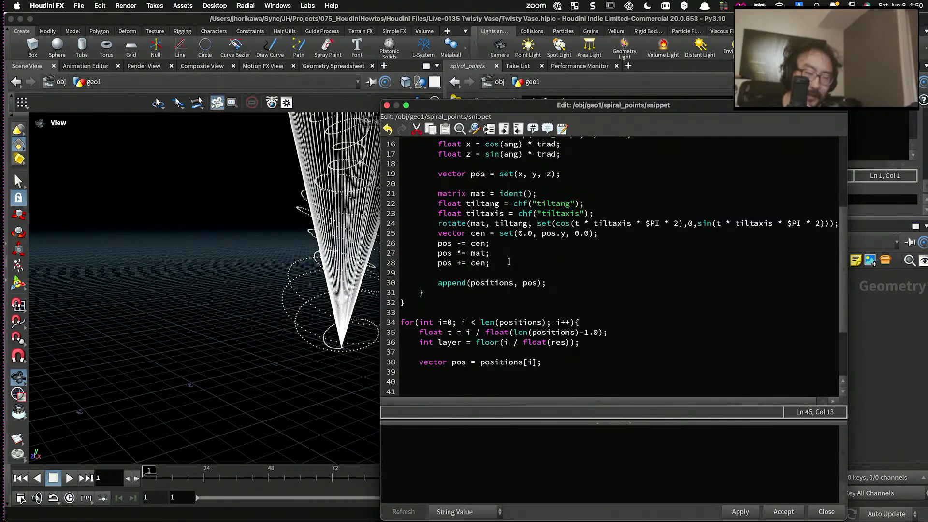
pyautogui.scroll(-3, 509, 261)
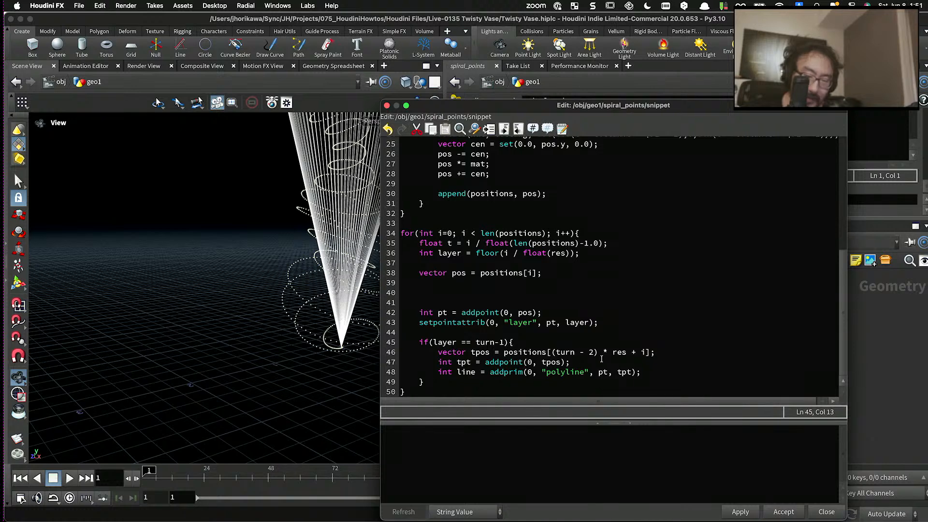
pyautogui.doubleClick(543, 362)
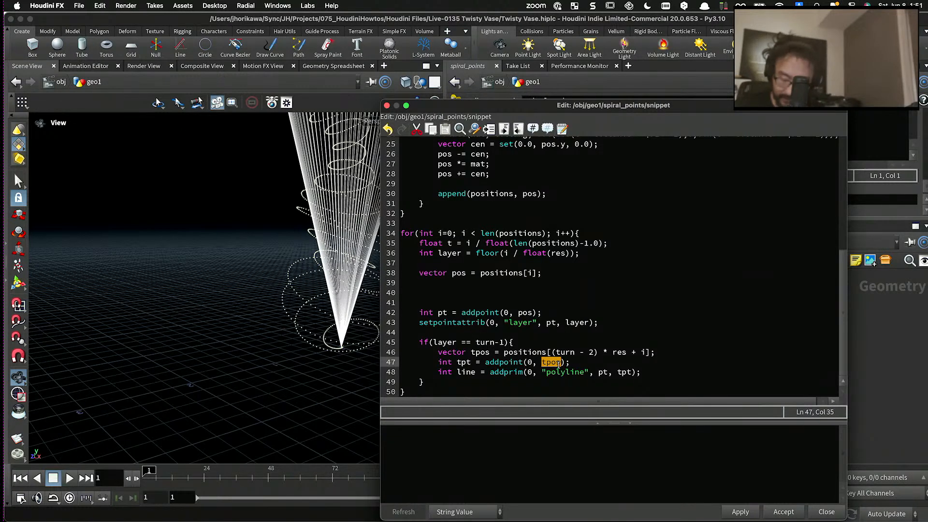
pyautogui.write('set(1,1,1)')
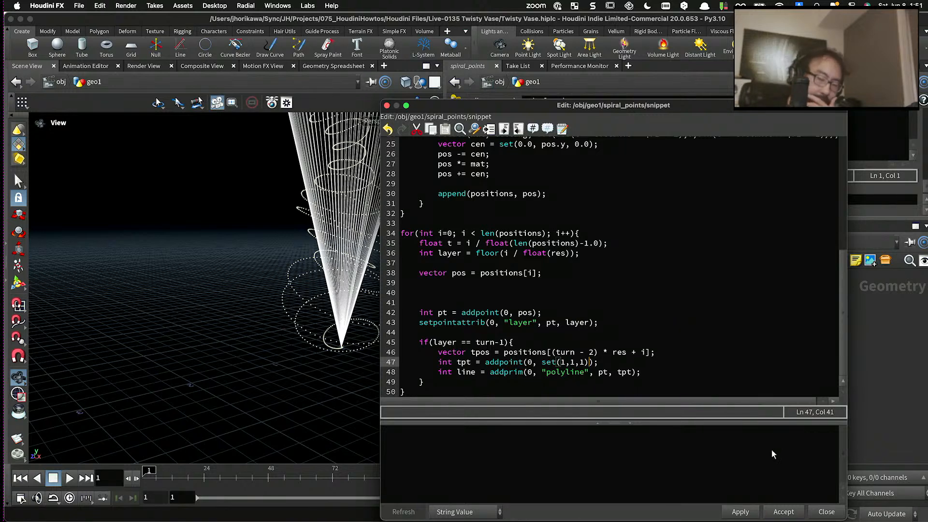
pyautogui.click(747, 512)
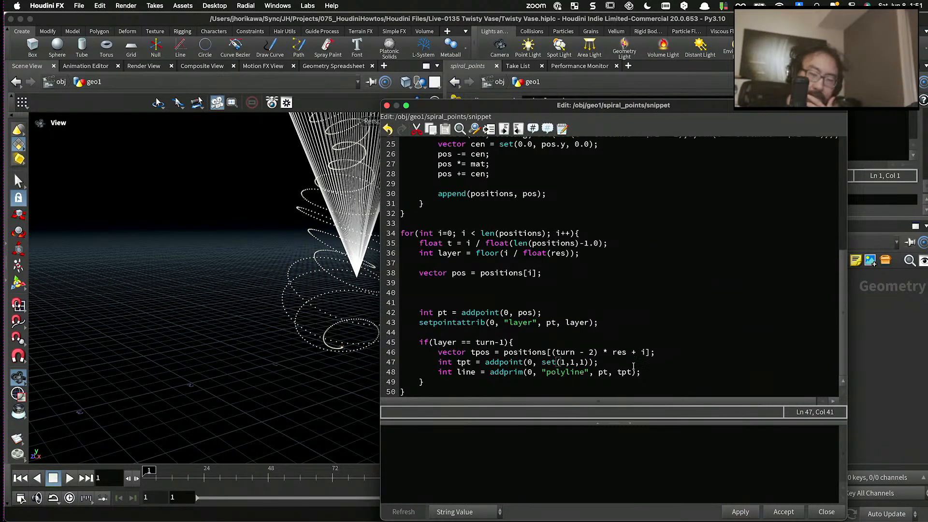
# - Restore tpos as the position in the tpt addpoint call and apply the snippet
pyautogui.moveTo(589, 362); pyautogui.dragTo(544, 362)
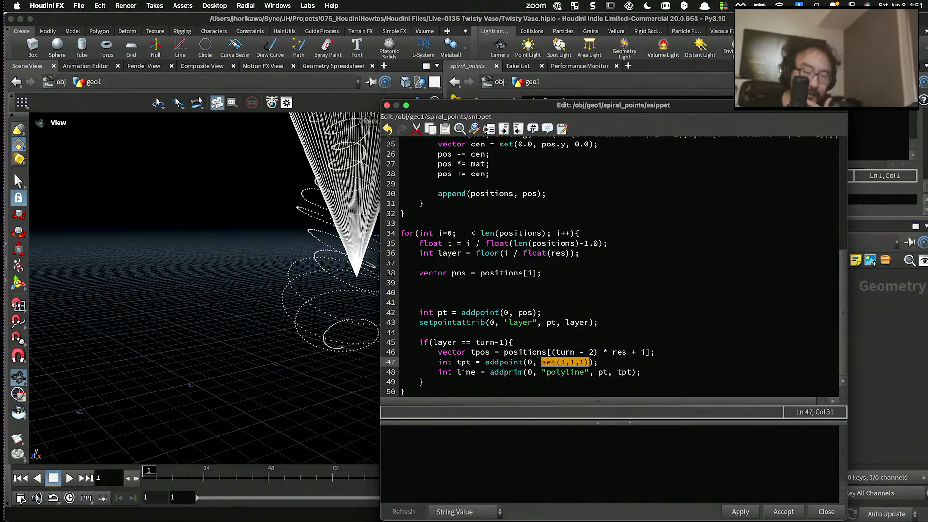
pyautogui.write('tpos')
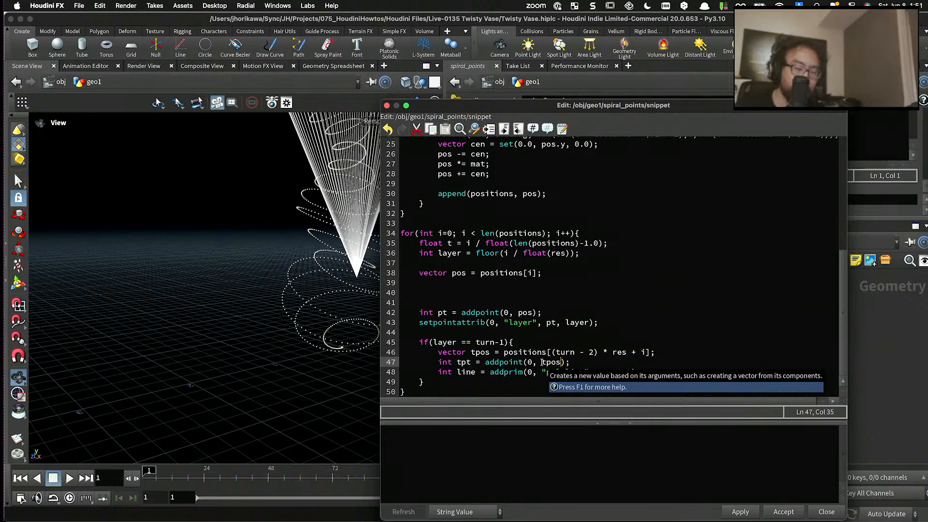
pyautogui.click(733, 510)
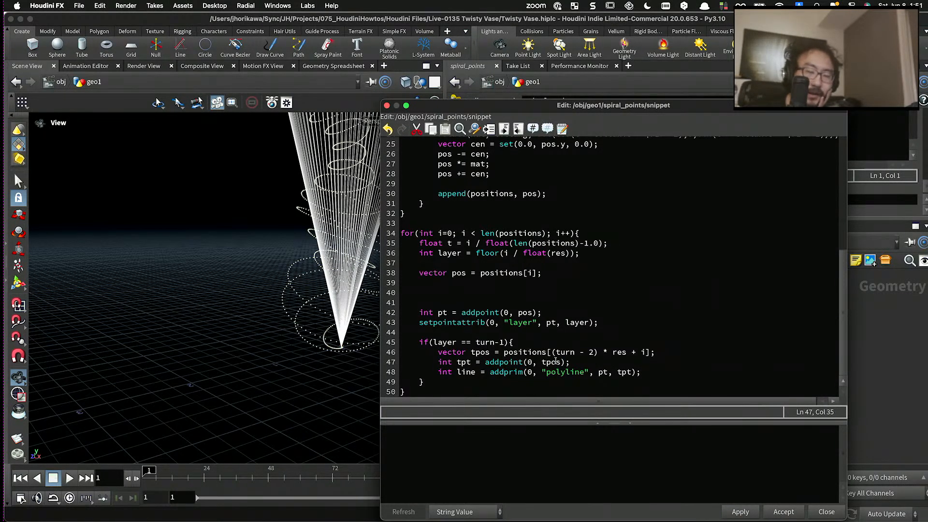
# - Change the tpos lookup in the last-layer condition to positions[i - res] and apply the snippet
pyautogui.moveTo(549, 352); pyautogui.dragTo(593, 352)
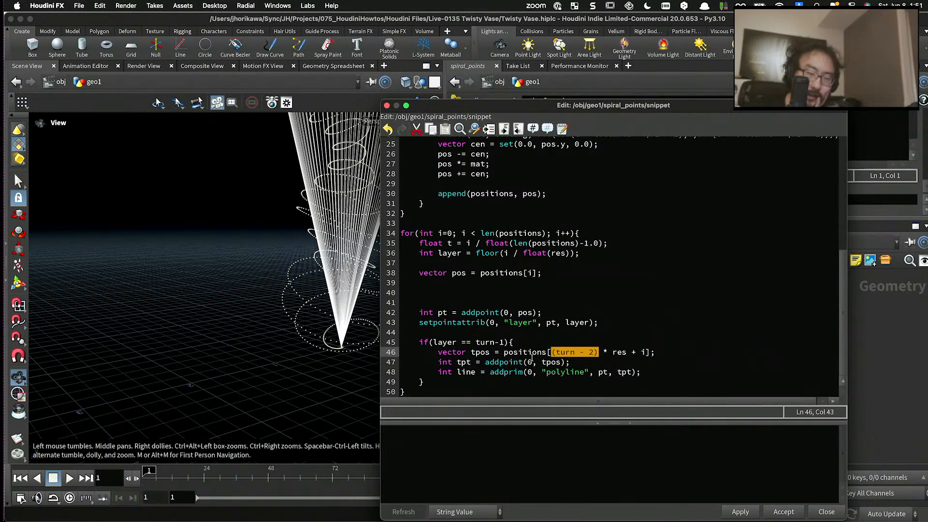
pyautogui.doubleClick(625, 351)
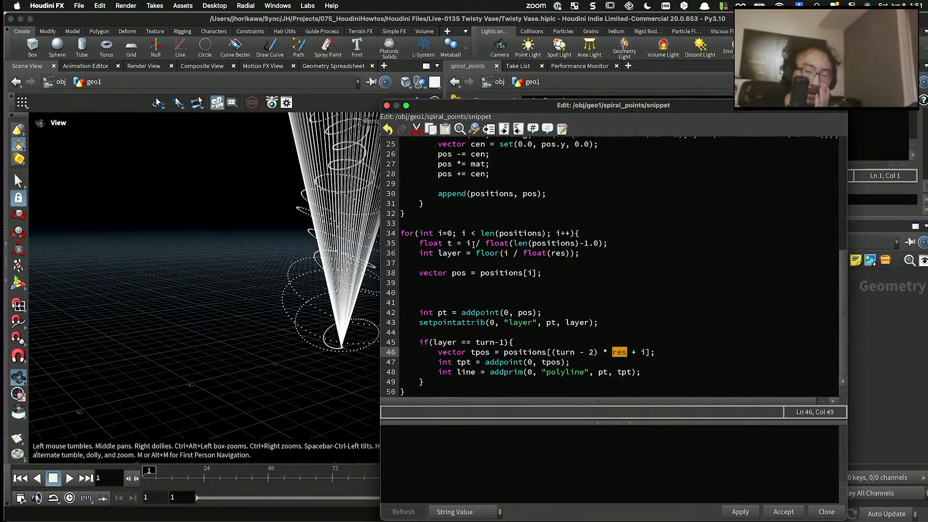
pyautogui.click(642, 352)
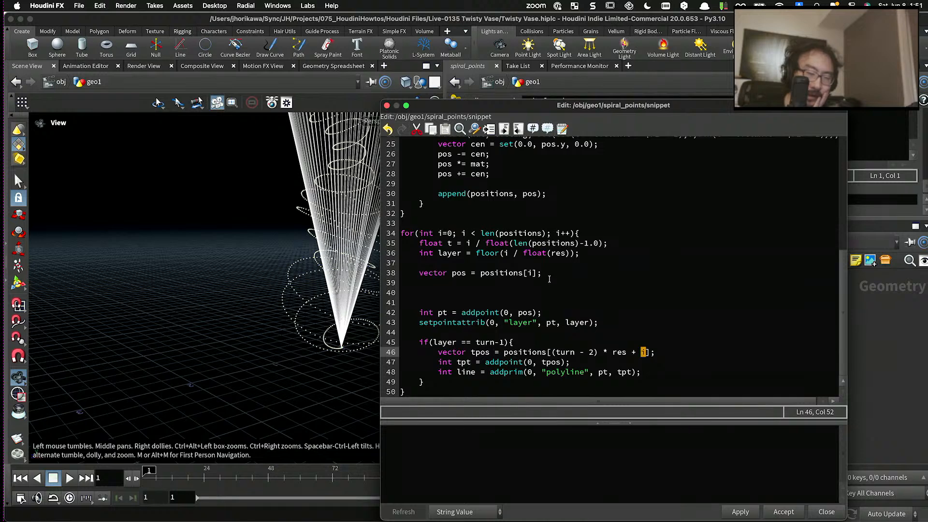
pyautogui.moveTo(451, 234); pyautogui.dragTo(476, 234)
pyautogui.click(611, 343)
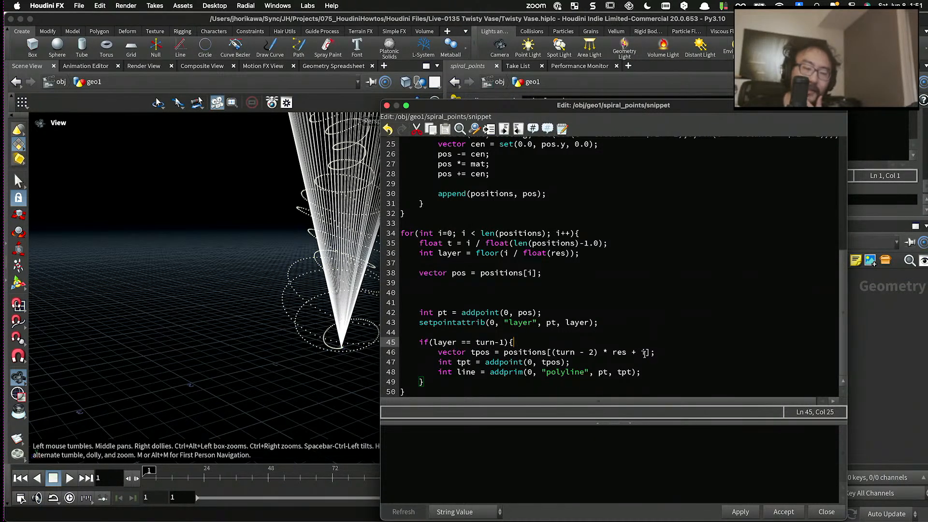
pyautogui.moveTo(646, 353); pyautogui.dragTo(551, 354)
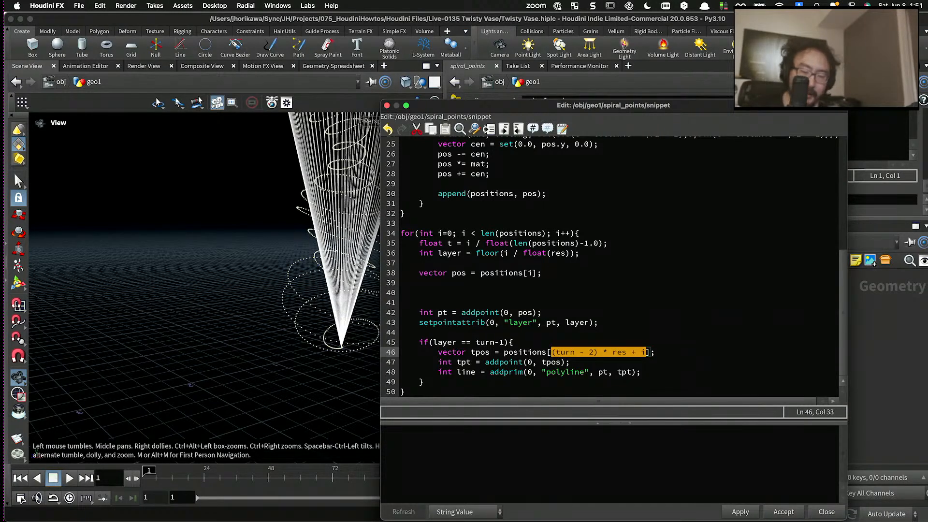
pyautogui.press('BackSpace')
pyautogui.write('i ')
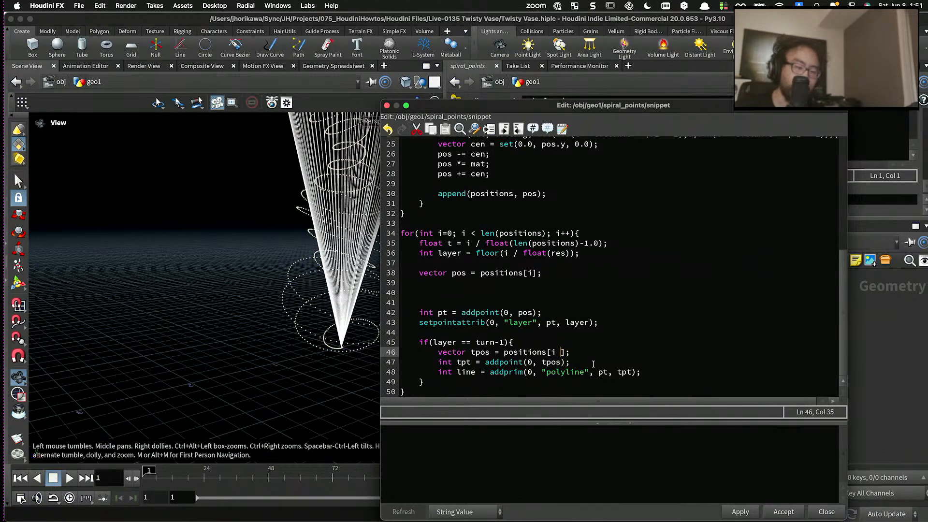
pyautogui.write('- res')
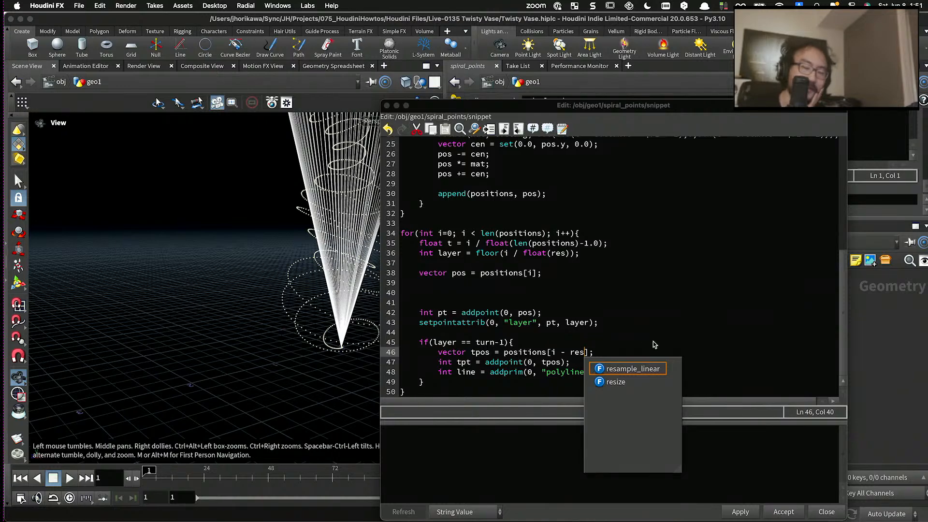
pyautogui.press('Escape')
pyautogui.press('Up')
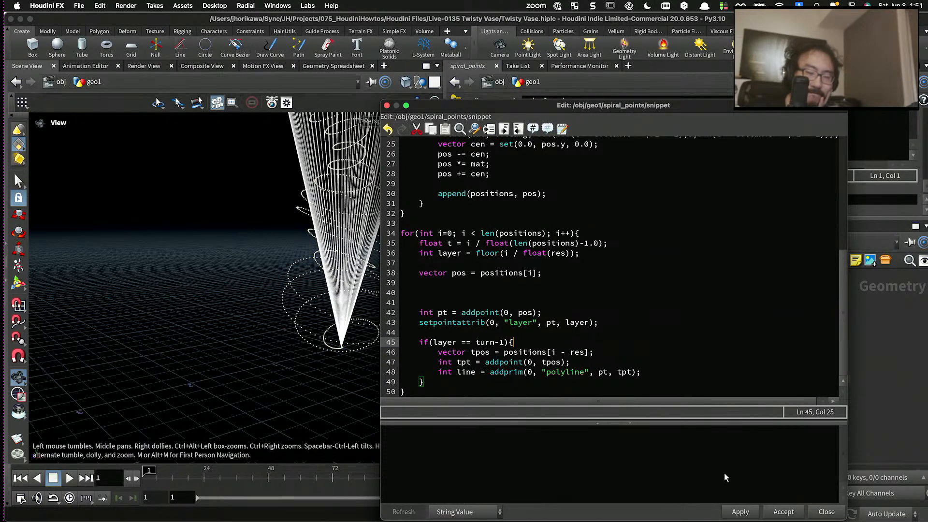
pyautogui.click(751, 511)
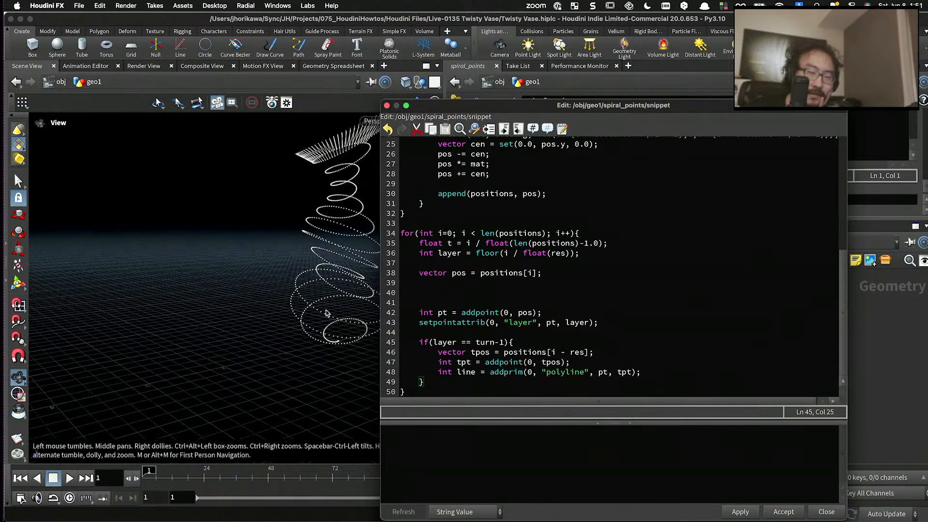
pyautogui.moveTo(327, 314); pyautogui.dragTo(274, 278)
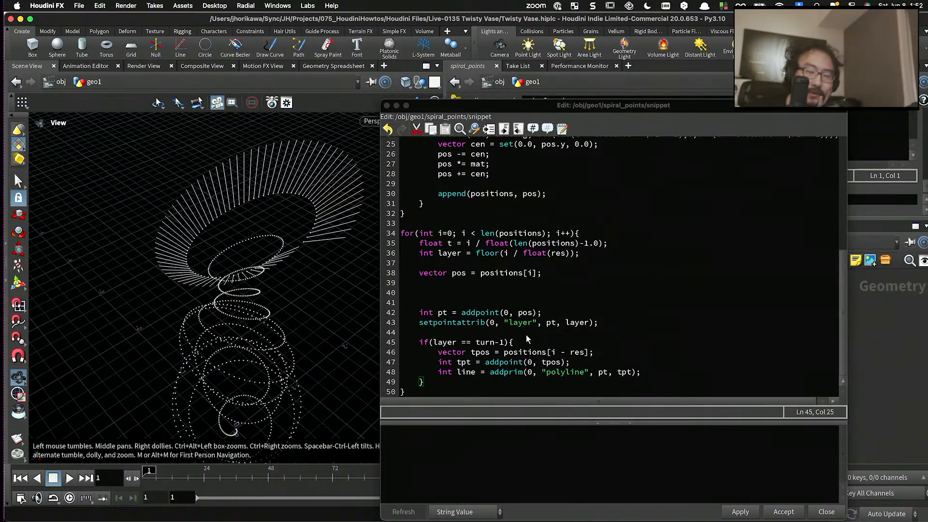
# - Strip the test point and polyline lines from the if(layer == turn-1) block, move it above the pt addpoint line, and apply the snippet
pyautogui.click(573, 361)
pyautogui.moveTo(644, 372); pyautogui.dragTo(439, 372)
pyautogui.press('BackSpace')
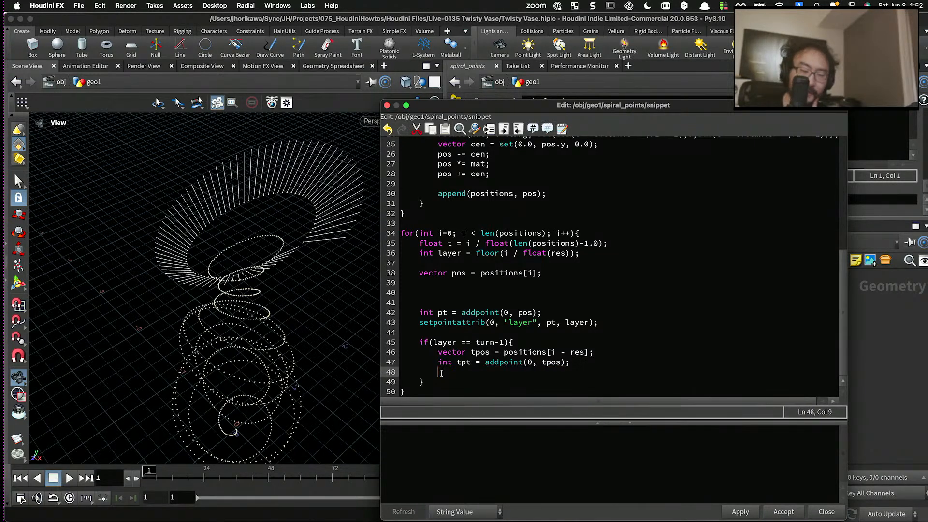
pyautogui.keyDown('shift'); pyautogui.moveTo(587, 363); pyautogui.dragTo(419, 342); pyautogui.keyUp('shift')
pyautogui.press('BackSpace')
pyautogui.press('BackSpace')
pyautogui.press('BackSpace')
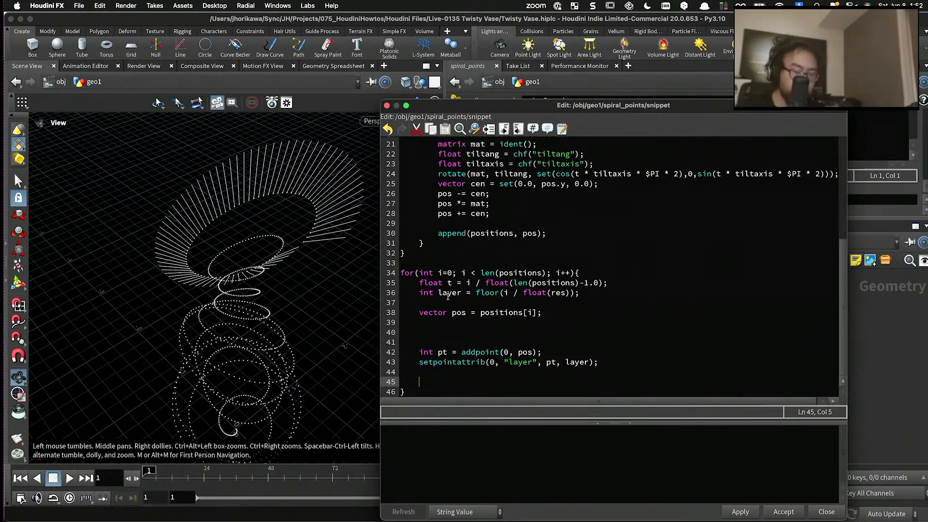
pyautogui.click(441, 330)
pyautogui.write('if(layer == turn-1){         vector tpos = positions[i - res];     }')
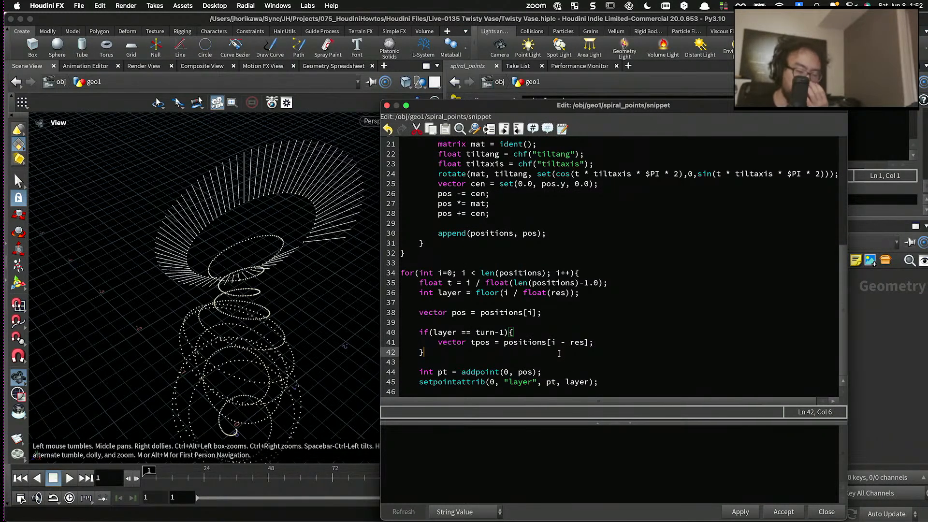
pyautogui.click(606, 345)
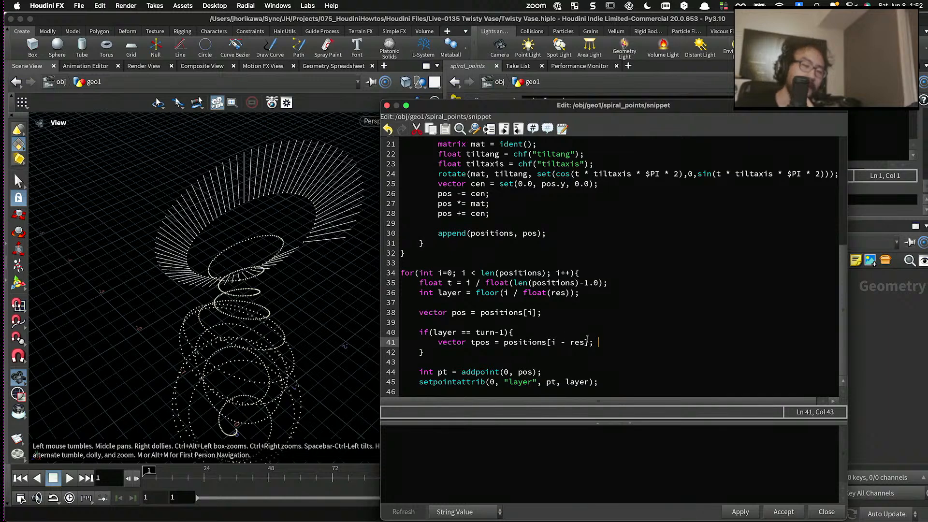
pyautogui.click(738, 512)
# - Insert an empty line below the tpos declaration inside the if(layer == turn-1) block
pyautogui.scroll(-2, 469, 325)
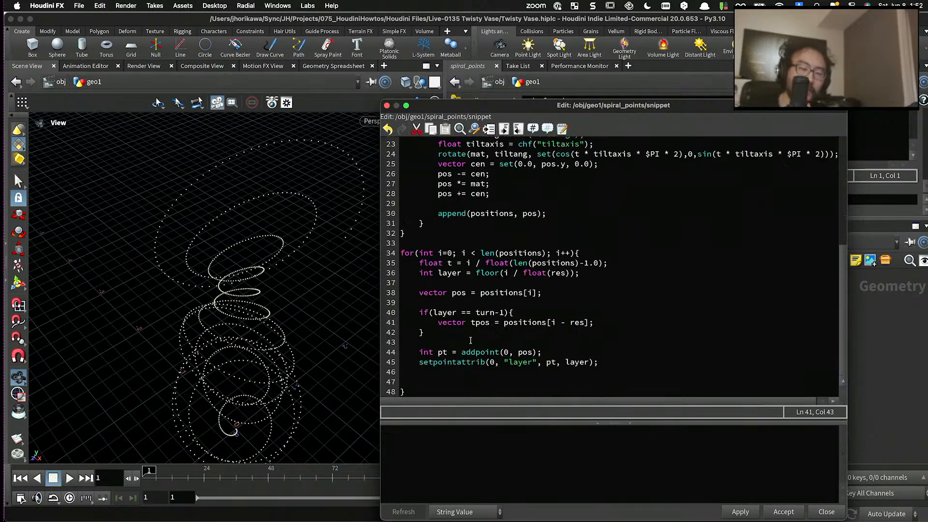
pyautogui.doubleClick(455, 296)
pyautogui.click(483, 328)
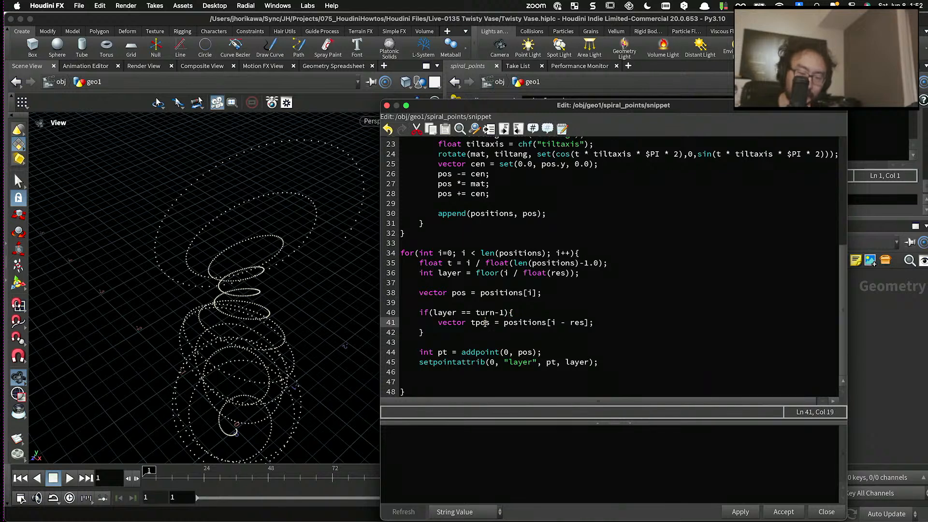
pyautogui.doubleClick(485, 323)
pyautogui.click(602, 325)
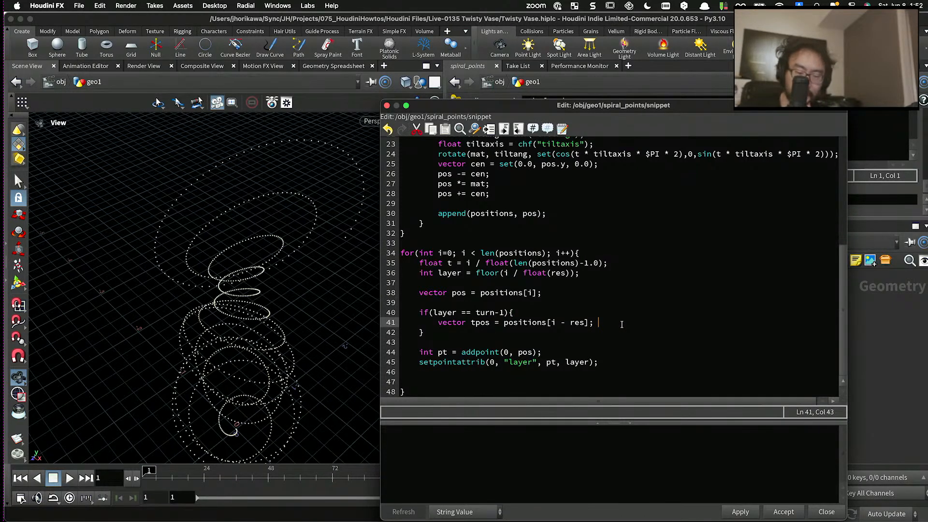
pyautogui.press('Return')
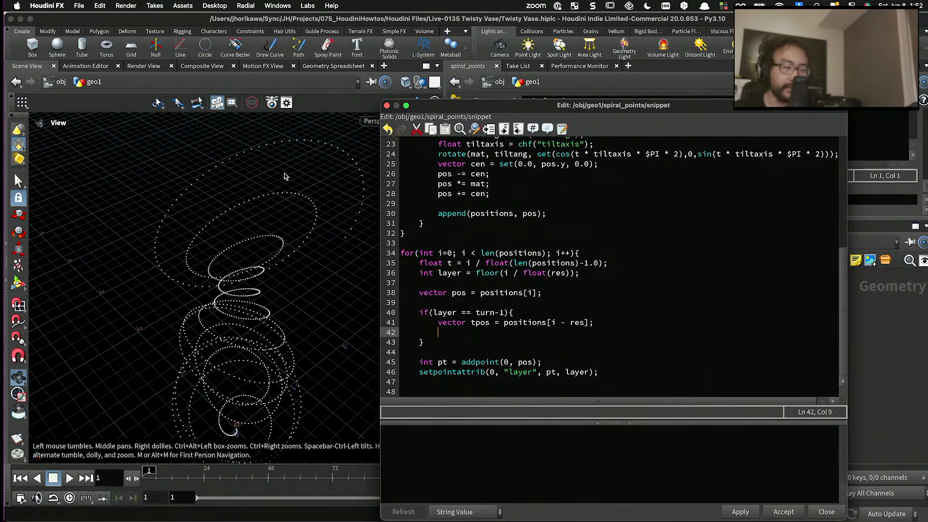
pyautogui.click(496, 338)
pyautogui.click(493, 329)
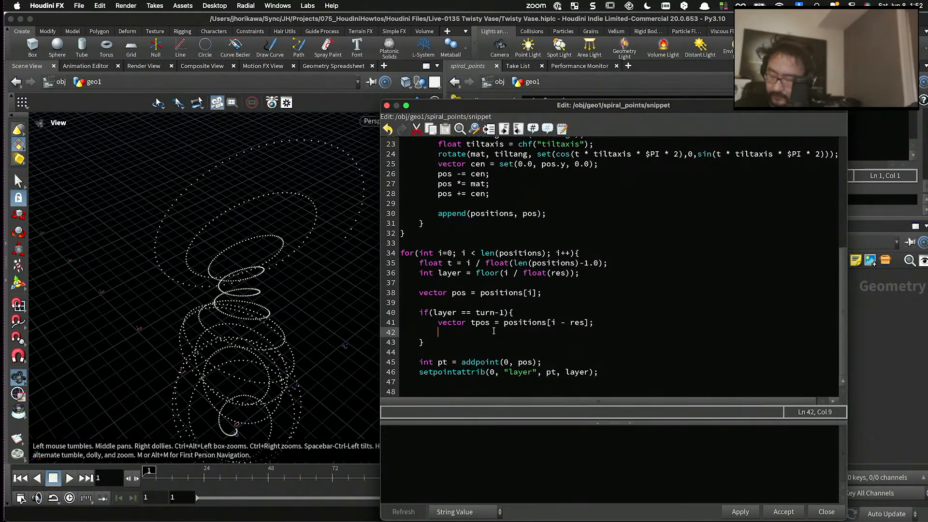
pyautogui.write('vector')
pyautogui.press('BackSpace')
pyautogui.press('BackSpace')
pyautogui.press('BackSpace')
pyautogui.press('BackSpace')
pyautogui.press('BackSpace')
pyautogui.press('BackSpace')
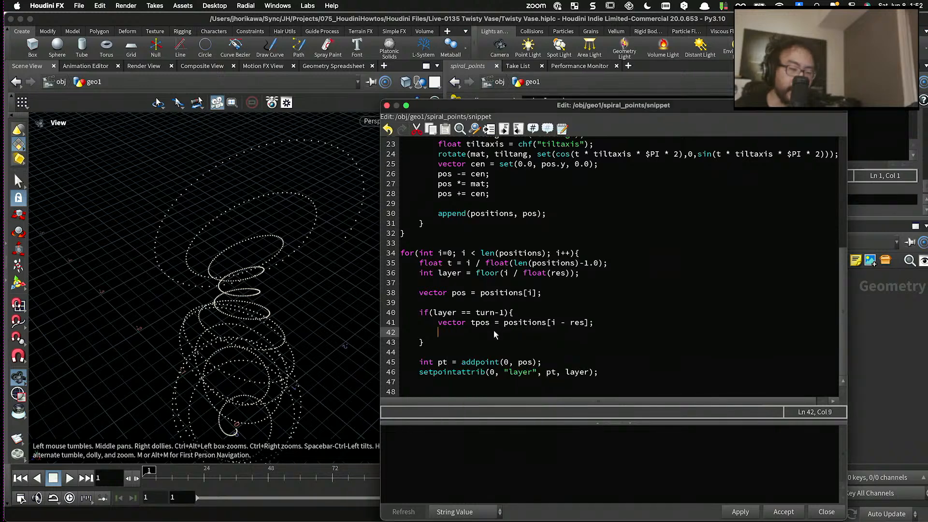
# - Add the line pos = lerp(pos, tpos, t); below the tpos declaration, separated by a blank line
pyautogui.press('Return')
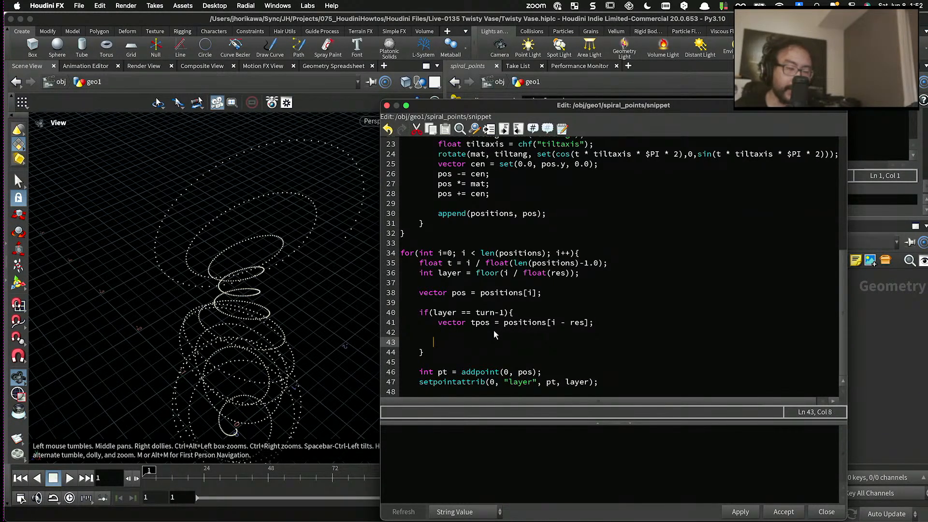
pyautogui.write('pos = lerp)')
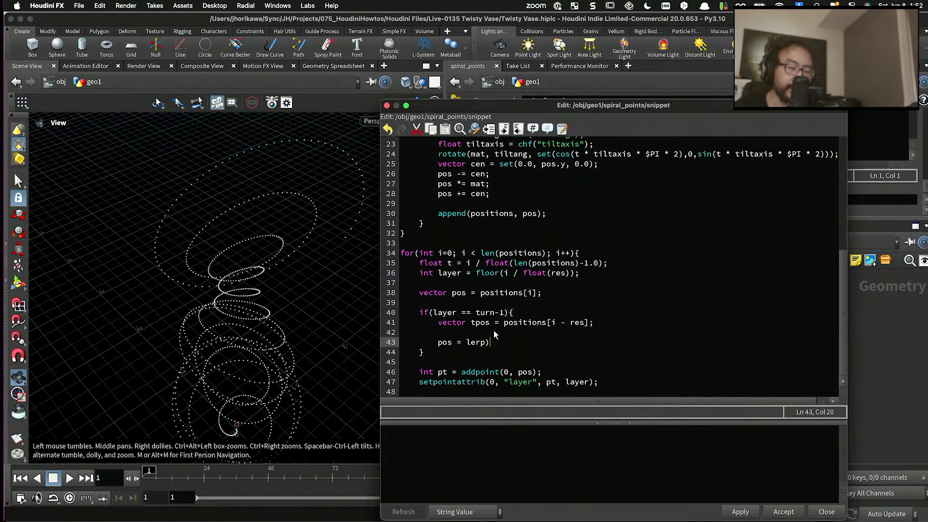
pyautogui.write('(')
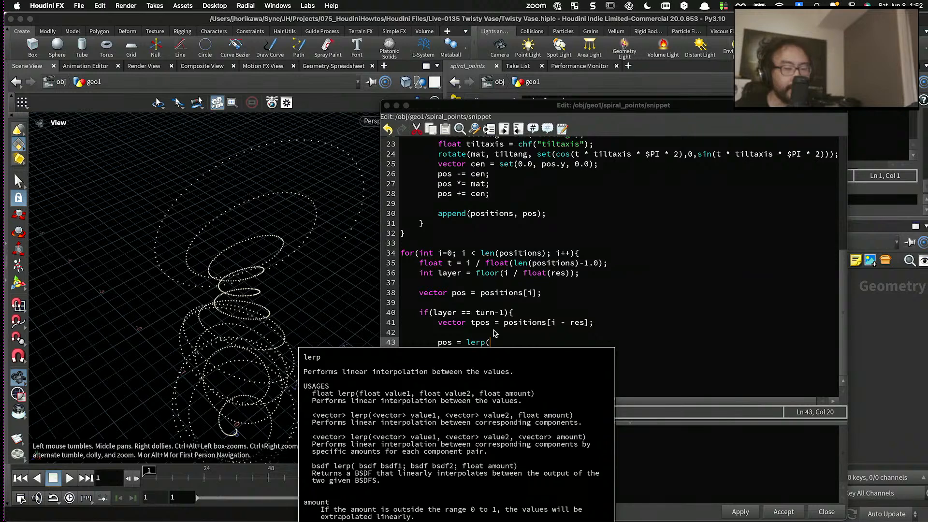
pyautogui.press('BackSpace')
pyautogui.press('BackSpace')
pyautogui.write('pos')
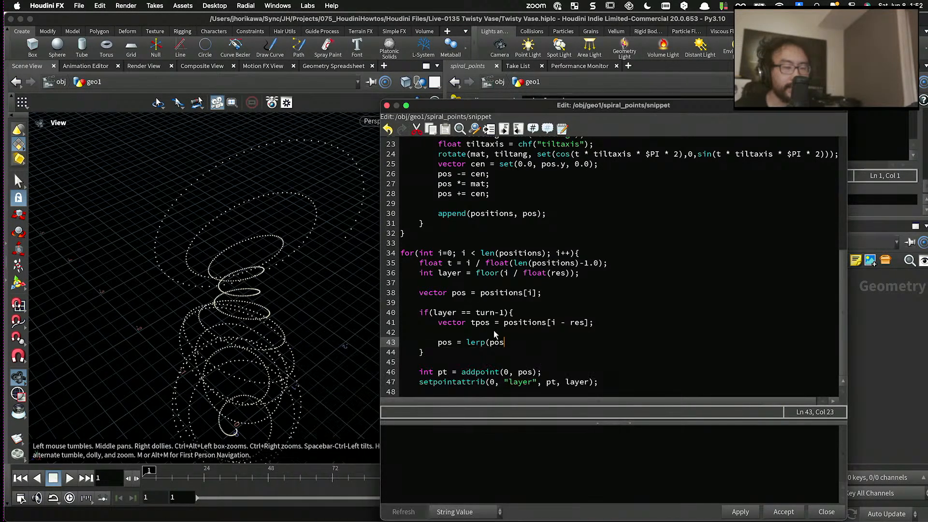
pyautogui.write(', t')
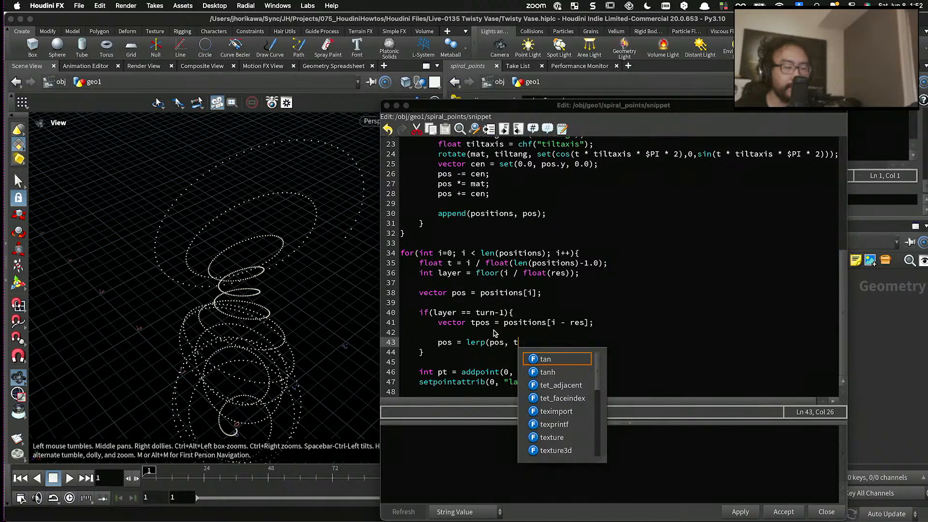
pyautogui.write('pos')
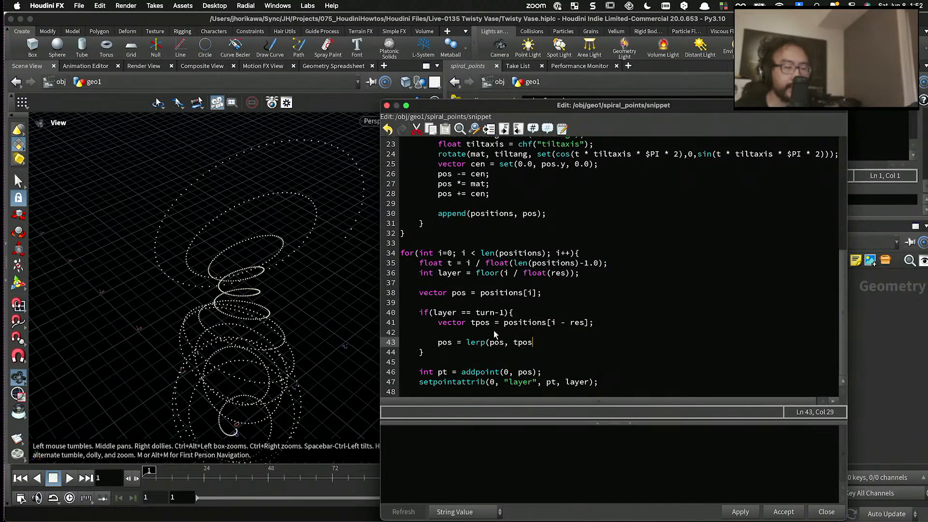
pyautogui.write(', t);')
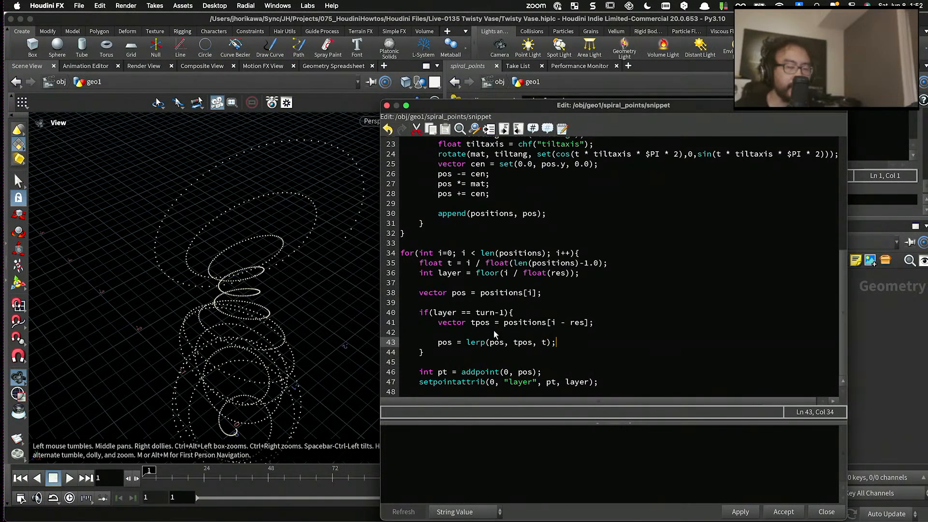
# - Apply the snippet with the new lerp line and inspect the last turn of the spiral points
pyautogui.click(740, 511)
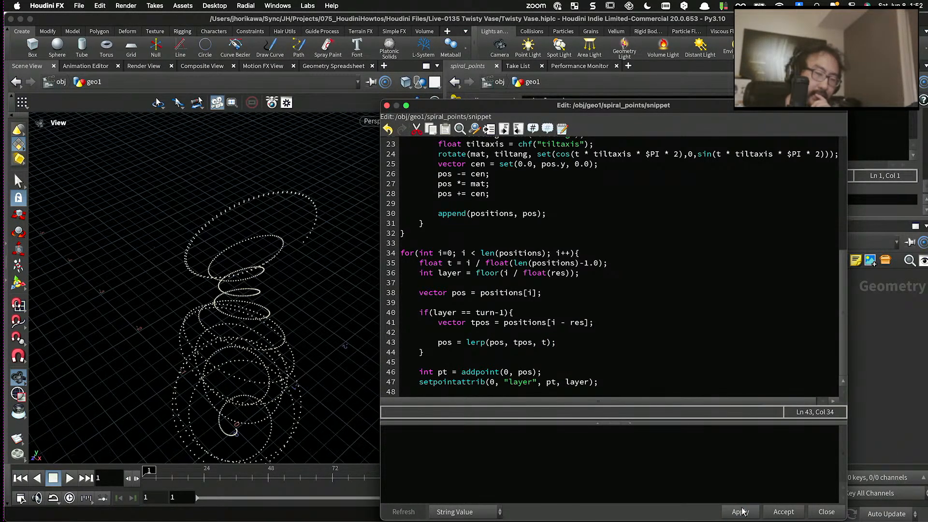
pyautogui.moveTo(304, 249); pyautogui.dragTo(368, 246)
# - Try 1.0-t as the blend factor of the lerp line, apply the snippet and inspect the spiral's last turn
pyautogui.click(541, 342)
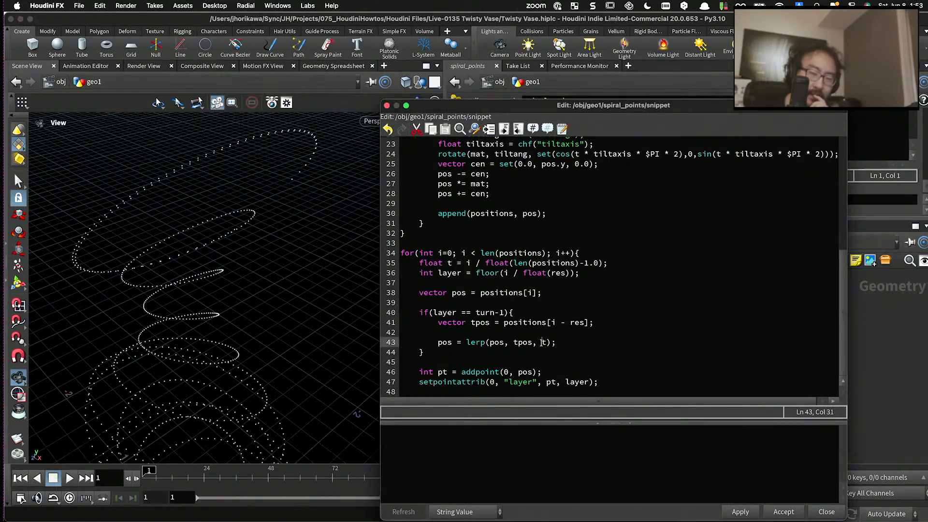
pyautogui.write('1.0-')
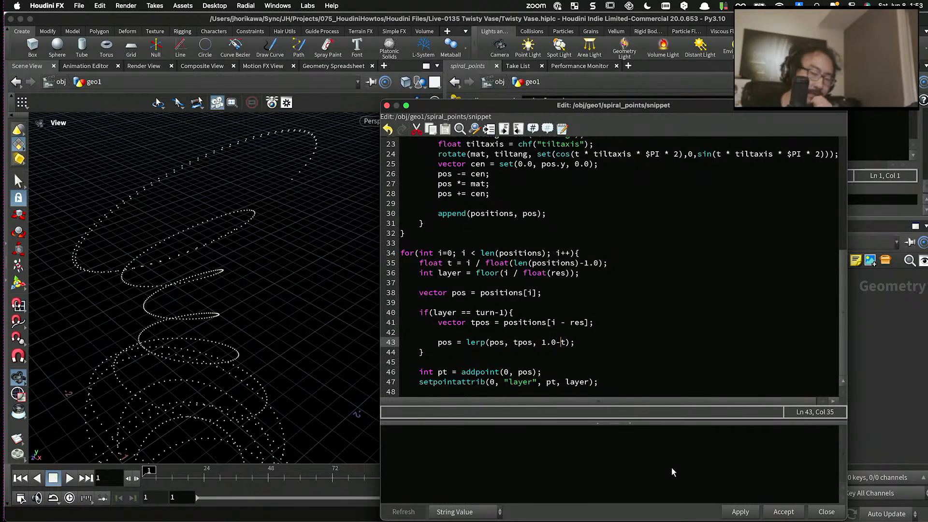
pyautogui.click(740, 512)
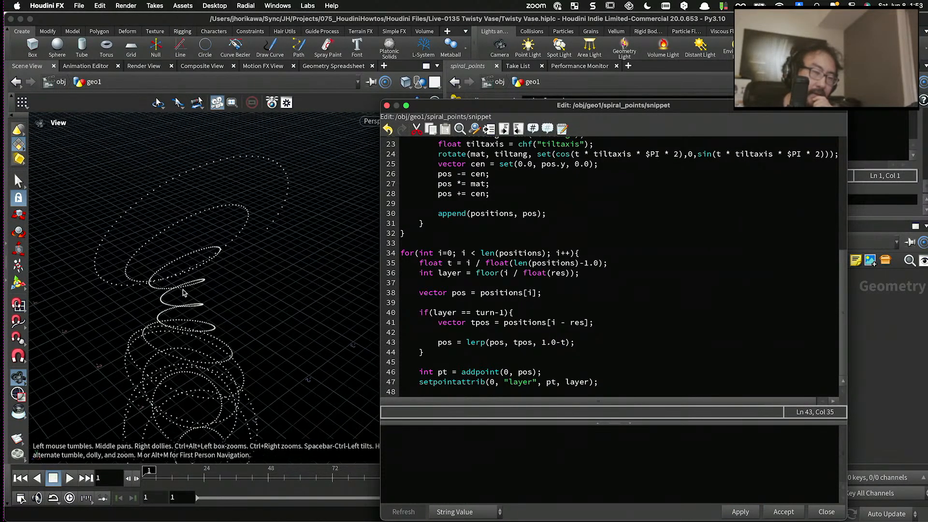
pyautogui.moveTo(187, 290); pyautogui.dragTo(202, 277)
# - Restore plain t in place of 1.0-t in the lerp line and apply the snippet
pyautogui.moveTo(564, 342); pyautogui.dragTo(545, 342)
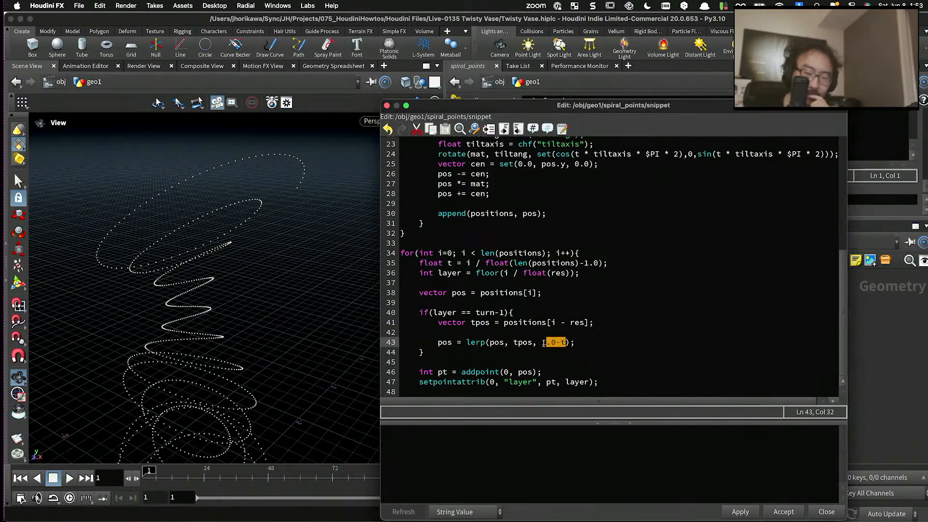
pyautogui.write('t')
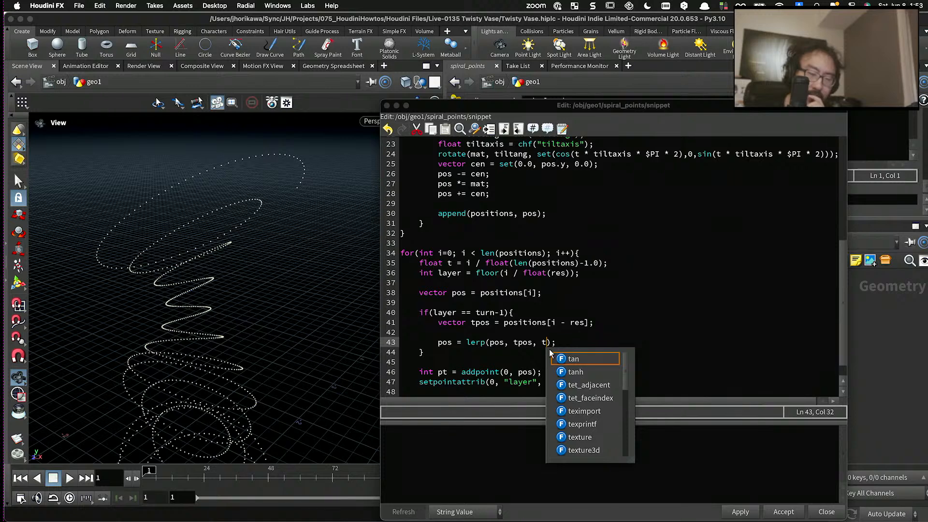
pyautogui.click(732, 511)
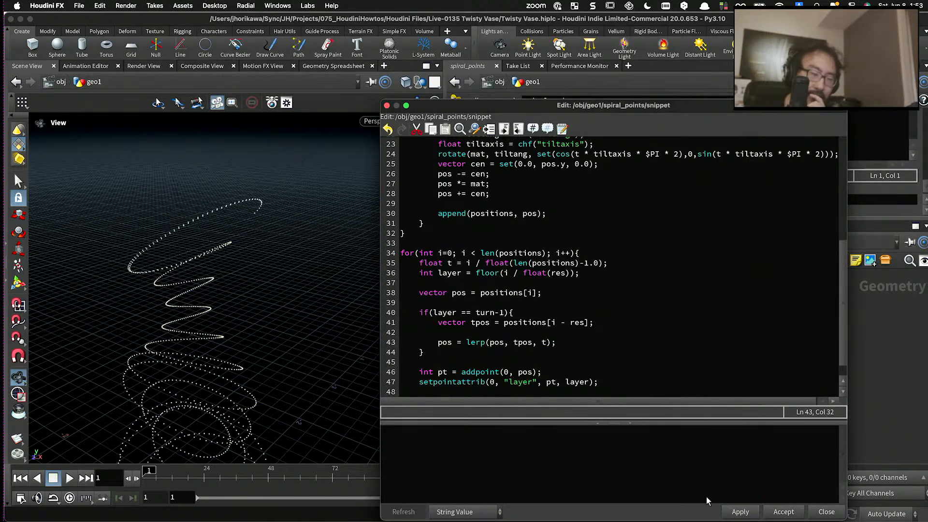
# - Try pow(t, 2.0) as the blend factor of the lerp line and apply the snippet
pyautogui.doubleClick(498, 343)
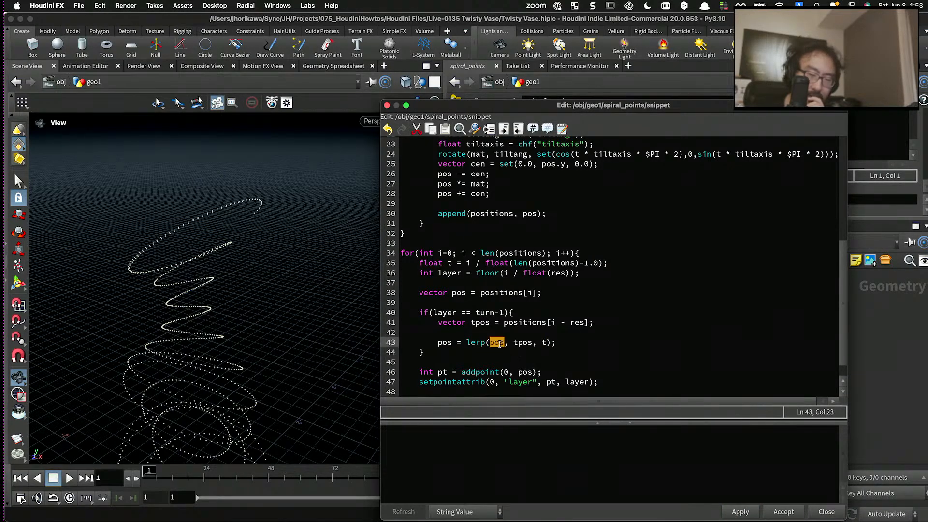
pyautogui.click(542, 343)
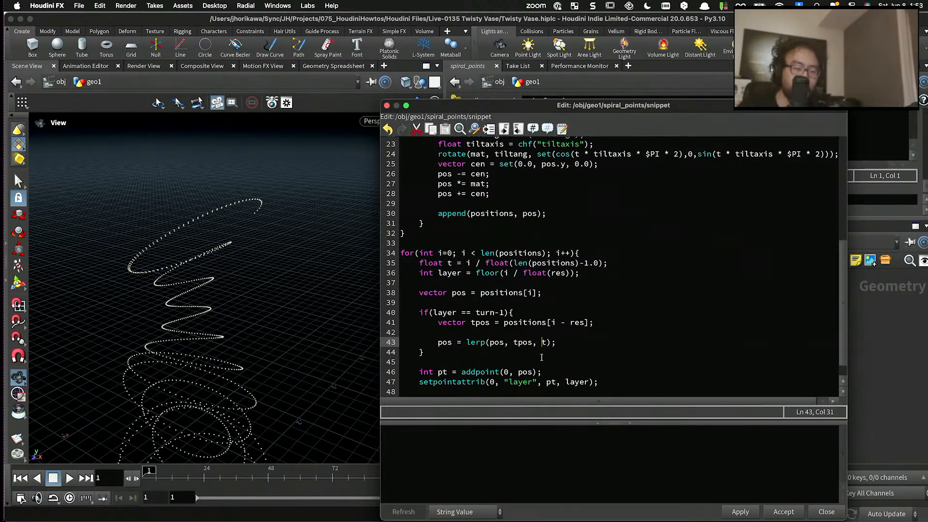
pyautogui.write('pow')
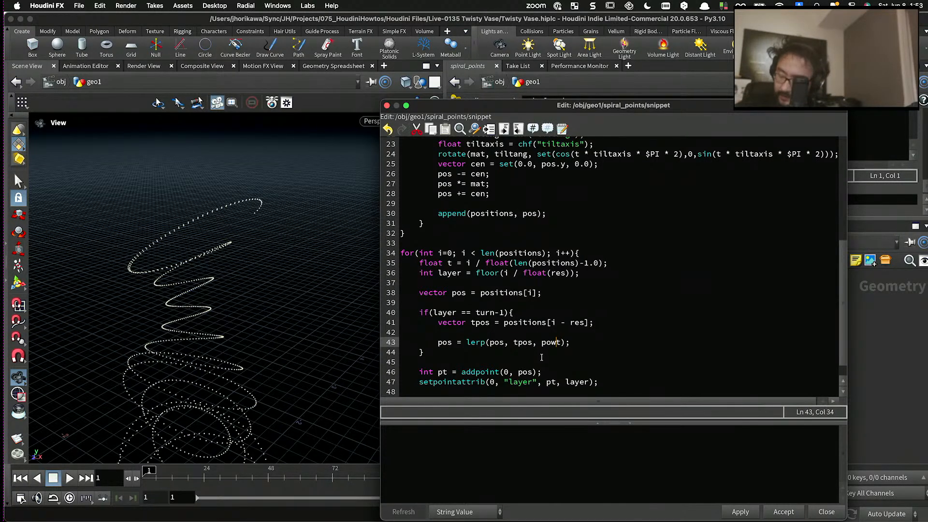
pyautogui.write('(')
pyautogui.press('Right')
pyautogui.write(', ')
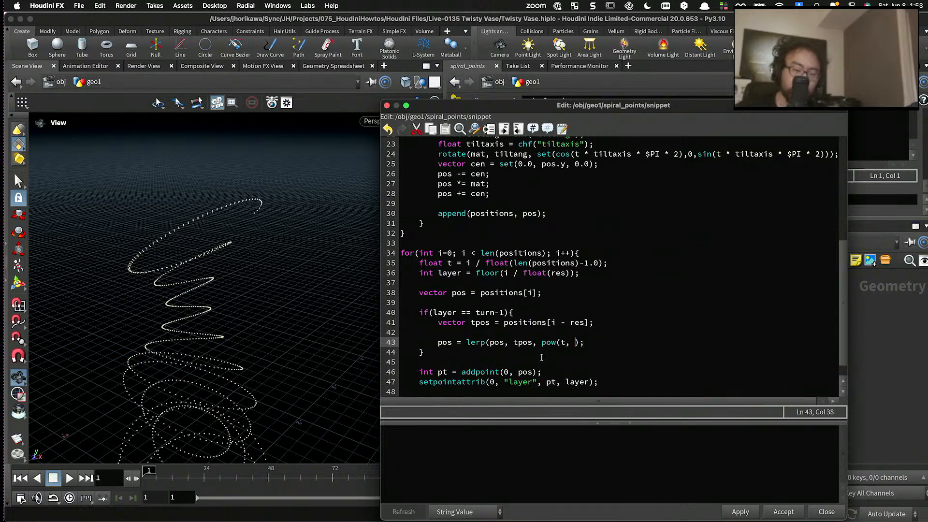
pyautogui.write('2.0')
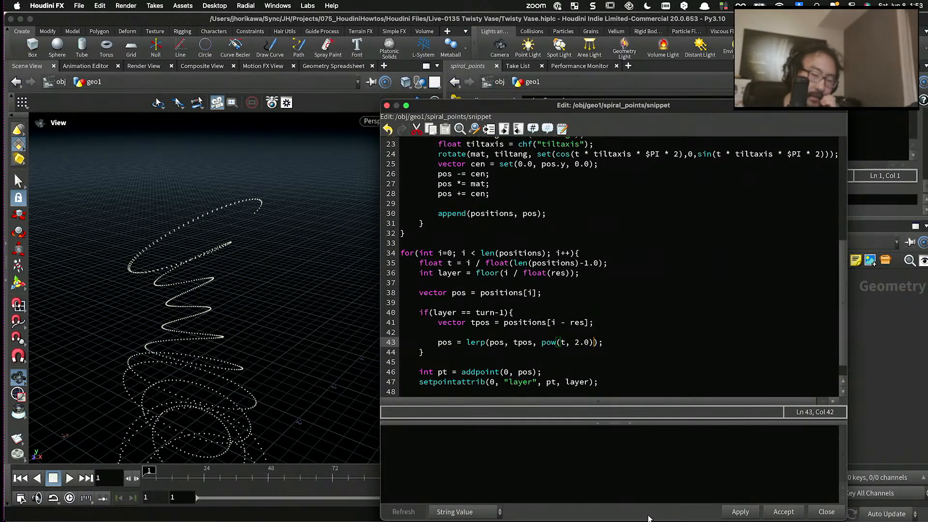
pyautogui.click(734, 513)
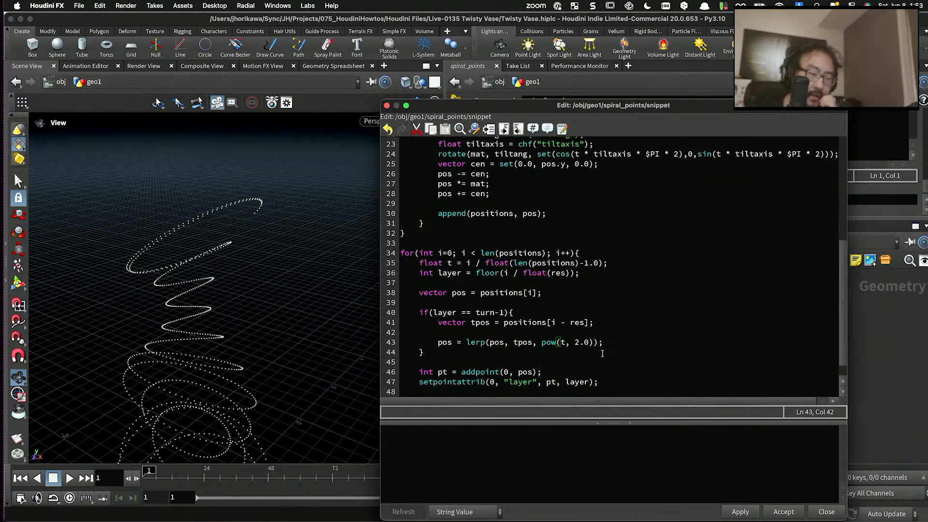
# - Try an exponent of 20.0 in the pow blend factor, apply the snippet and inspect the last turn
pyautogui.click(575, 343)
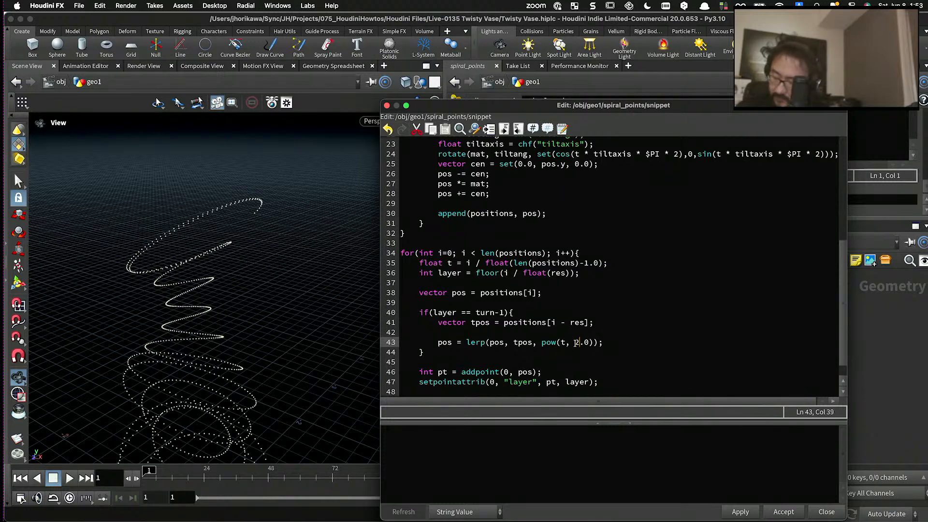
pyautogui.write('0')
pyautogui.click(735, 511)
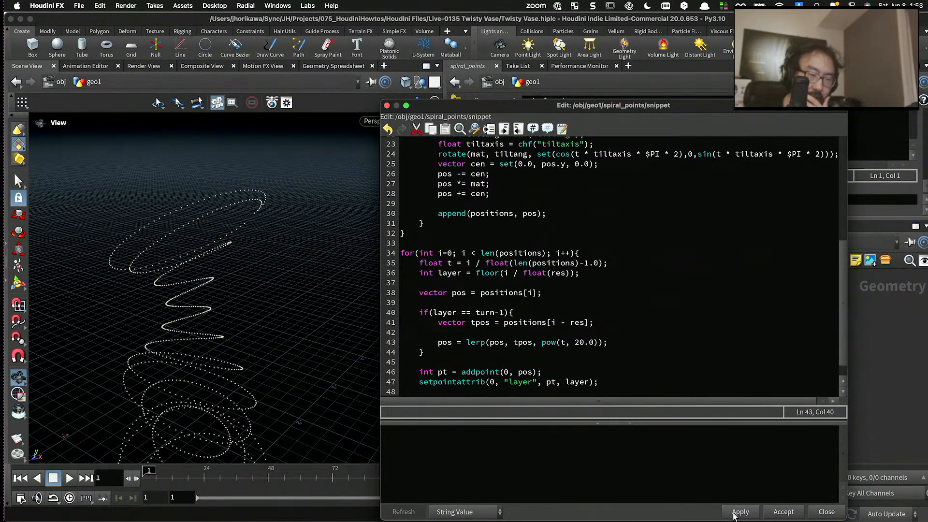
pyautogui.moveTo(256, 262); pyautogui.dragTo(250, 239)
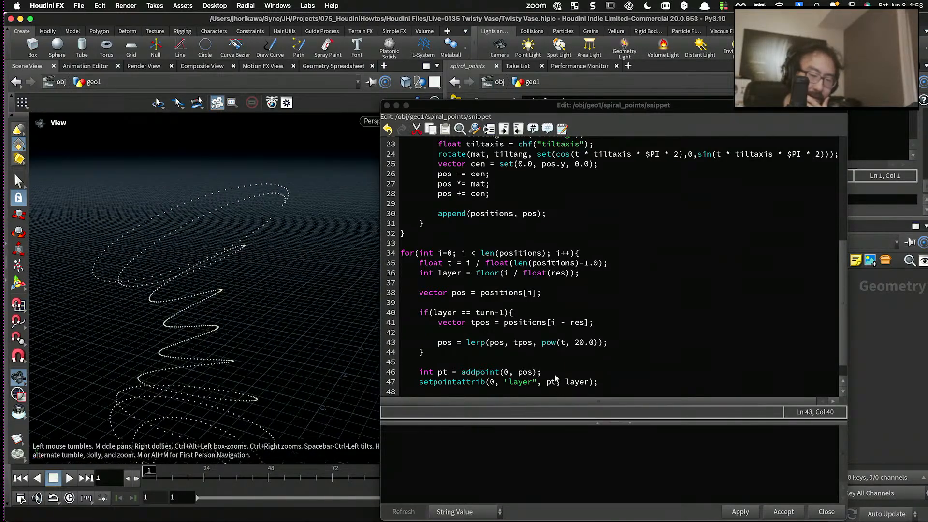
# - Try an exponent of 0.4 in the pow blend factor and apply the snippet
pyautogui.moveTo(574, 343); pyautogui.dragTo(595, 343)
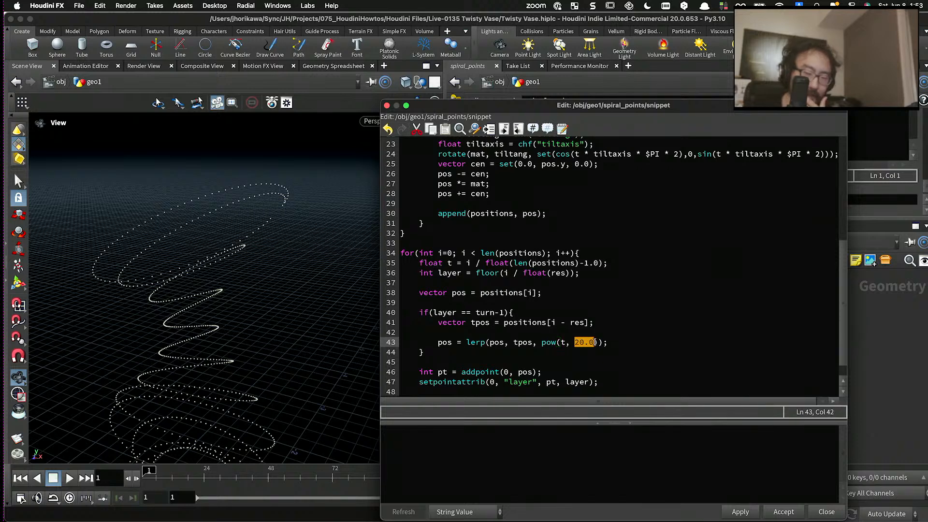
pyautogui.write('0.4')
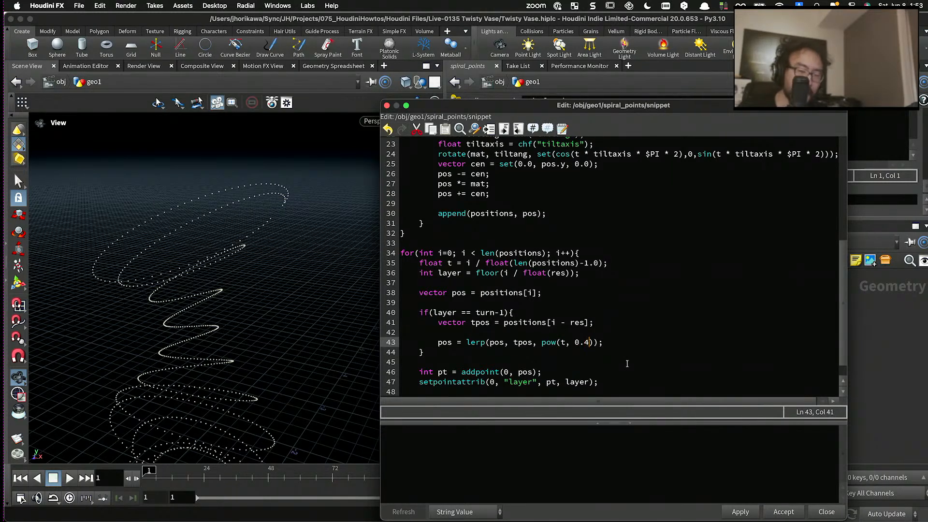
pyautogui.click(738, 511)
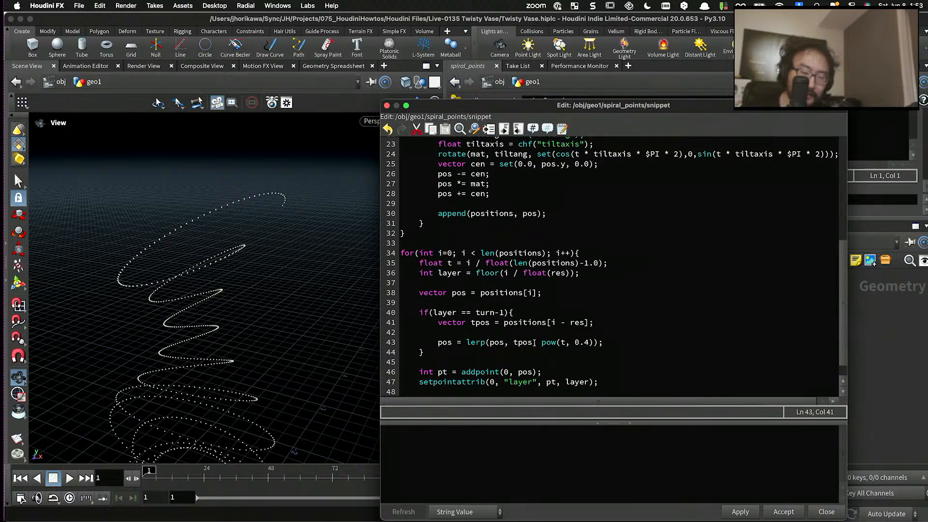
# - Replace the pow expression in the lerp line with plain t and apply the snippet
pyautogui.moveTo(541, 343); pyautogui.dragTo(590, 344)
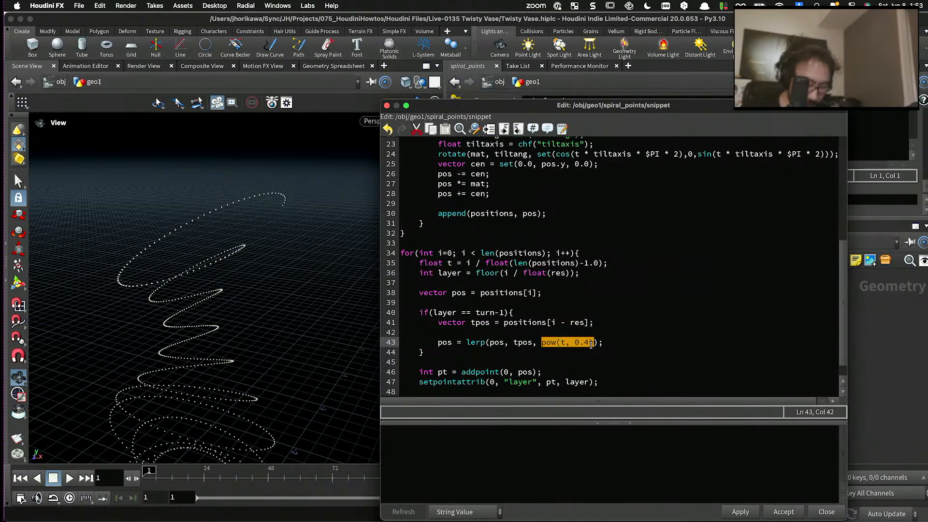
pyautogui.write('t')
pyautogui.click(753, 512)
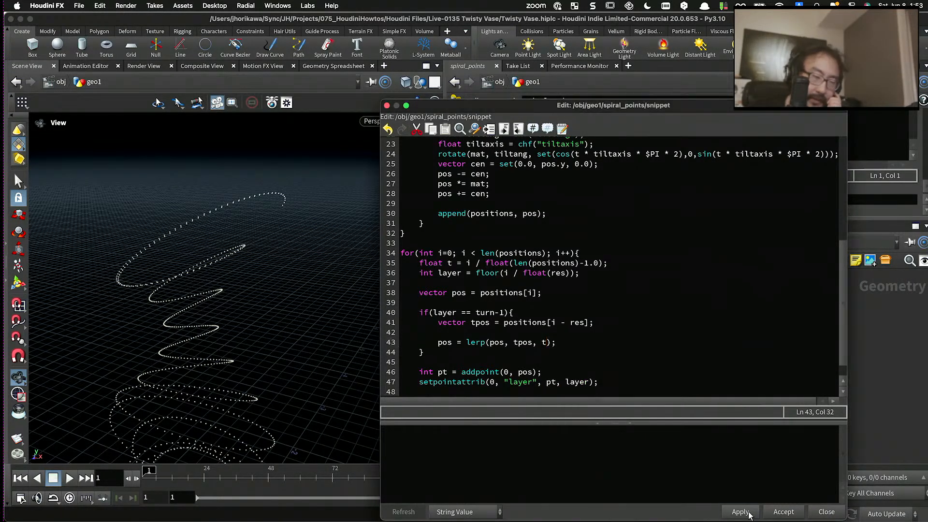
# - Move the snippet editor aside and examine the output of skin1, connection, CRV1 and spiral_points in turn
pyautogui.moveTo(638, 105); pyautogui.dragTo(341, 197)
pyautogui.scroll(3, 612, 385)
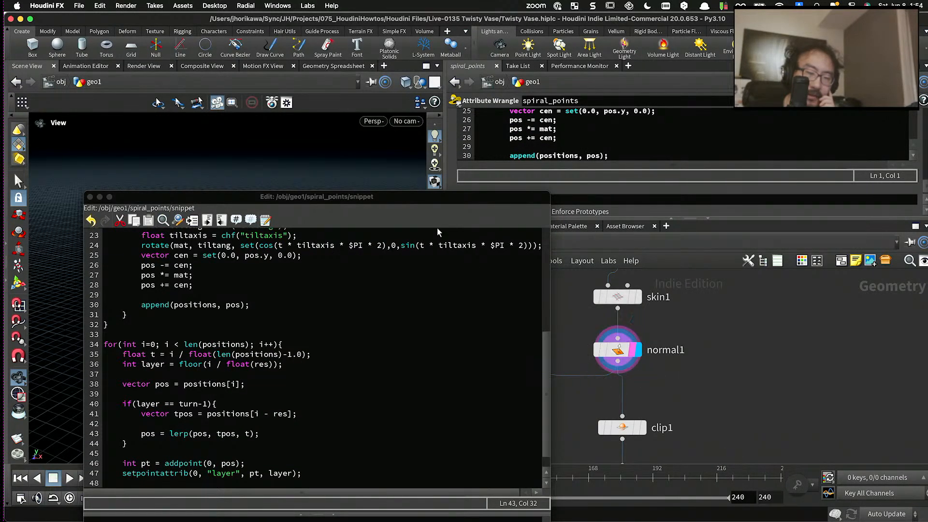
pyautogui.moveTo(417, 195); pyautogui.dragTo(770, 156)
pyautogui.moveTo(370, 204); pyautogui.dragTo(341, 281)
pyautogui.moveTo(572, 166); pyautogui.dragTo(531, 408)
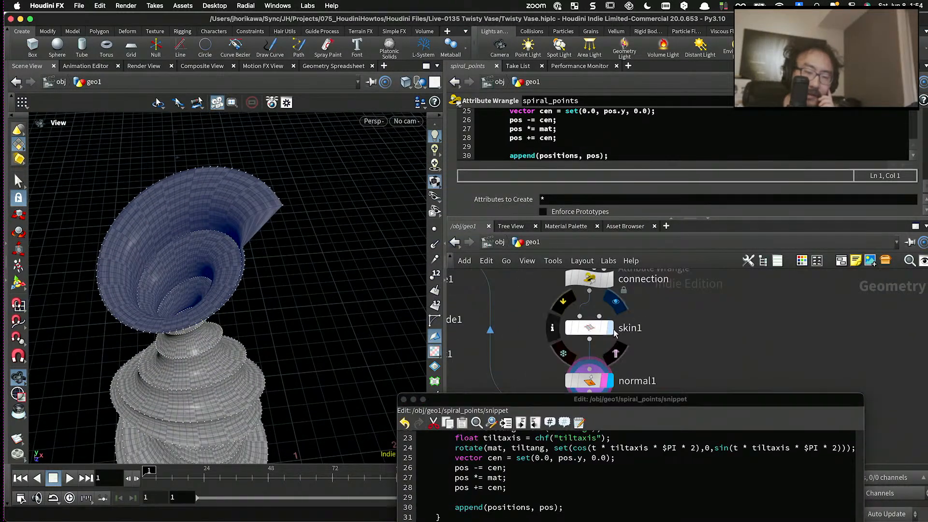
pyautogui.click(610, 328)
pyautogui.click(611, 289)
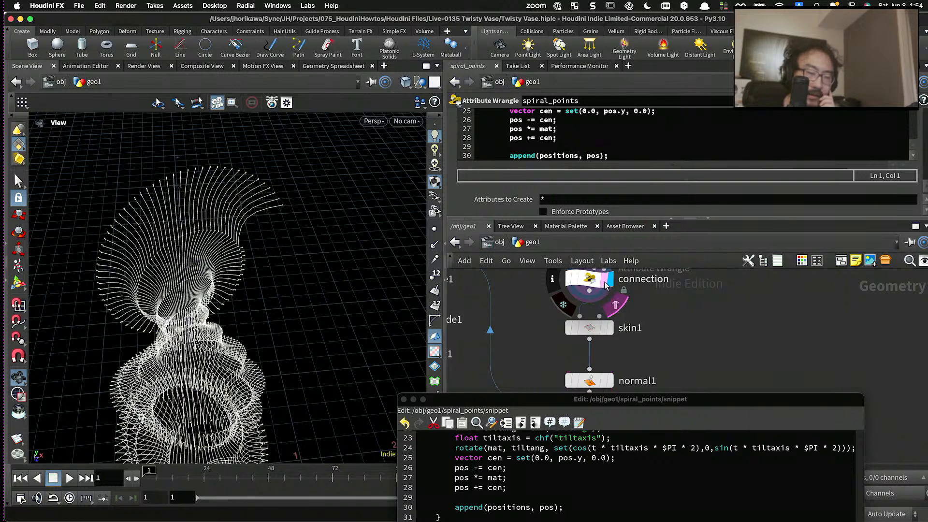
pyautogui.scroll(5, 635, 303)
pyautogui.scroll(3, 635, 303)
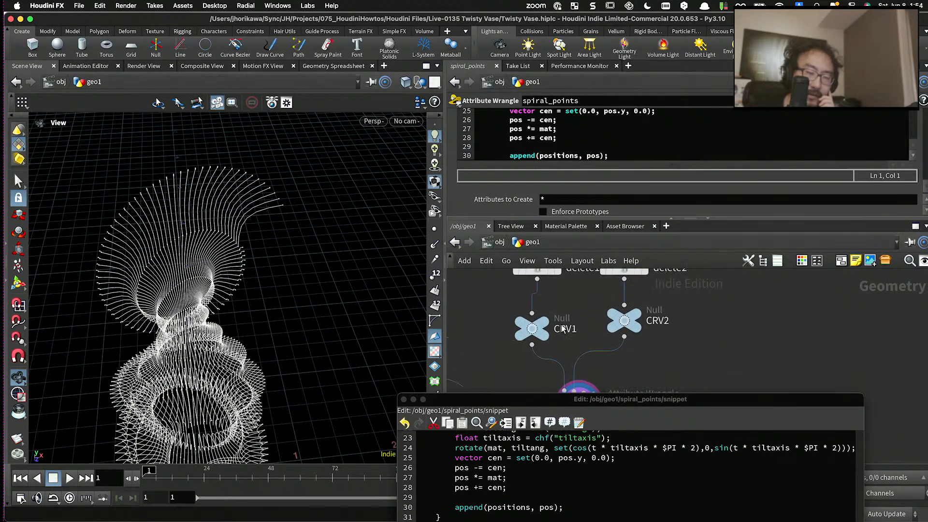
pyautogui.click(561, 312)
pyautogui.scroll(2, 559, 341)
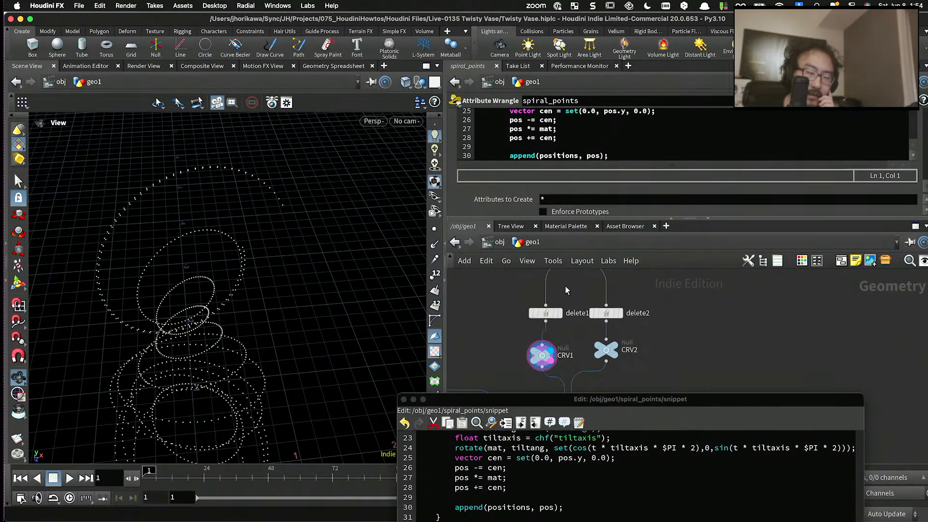
pyautogui.scroll(3, 556, 358)
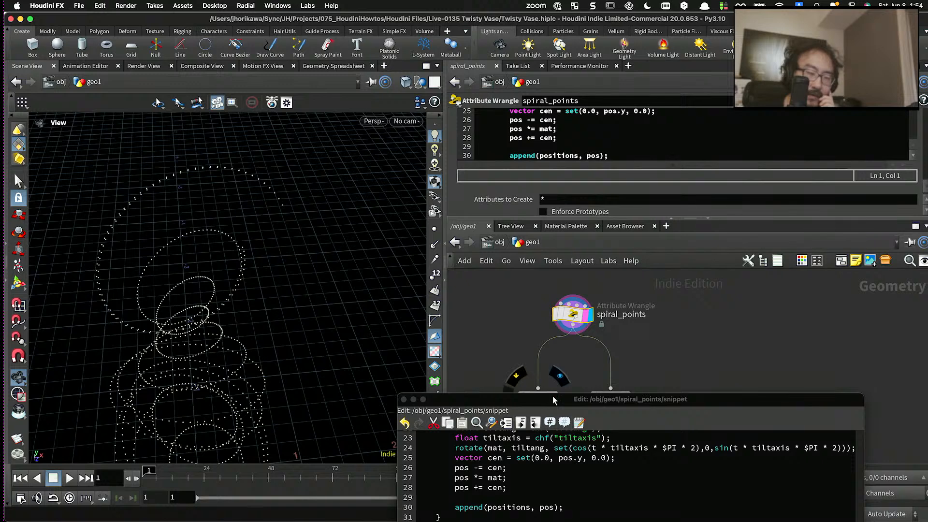
# - Comment out the pos = lerp(pos, tpos, t); line, apply the snippet and inspect the unblended last turn
pyautogui.moveTo(553, 399); pyautogui.dragTo(777, 140)
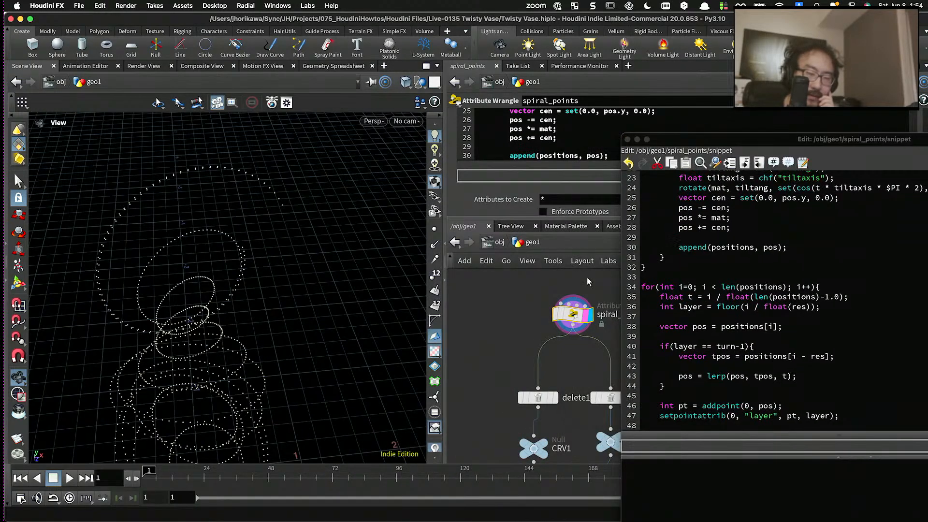
pyautogui.scroll(-2, 705, 315)
pyautogui.click(741, 358)
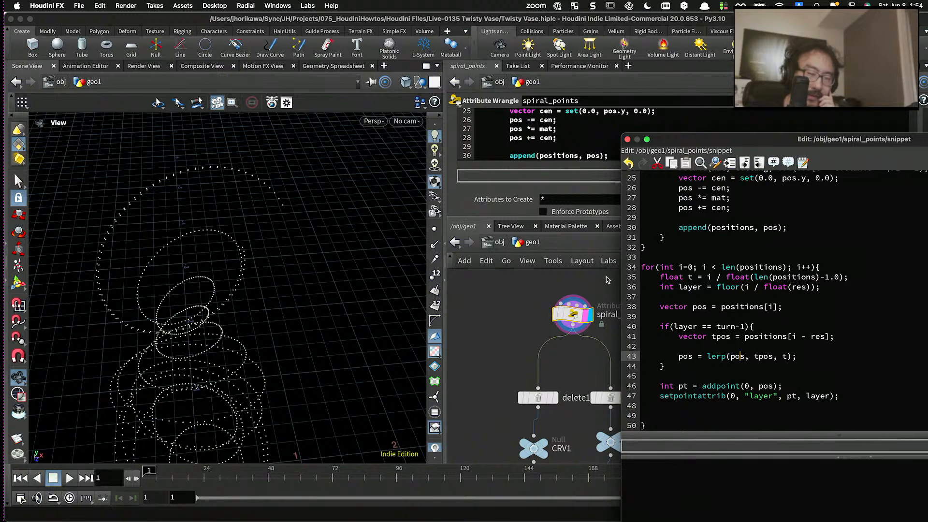
pyautogui.moveTo(387, 261); pyautogui.dragTo(361, 208)
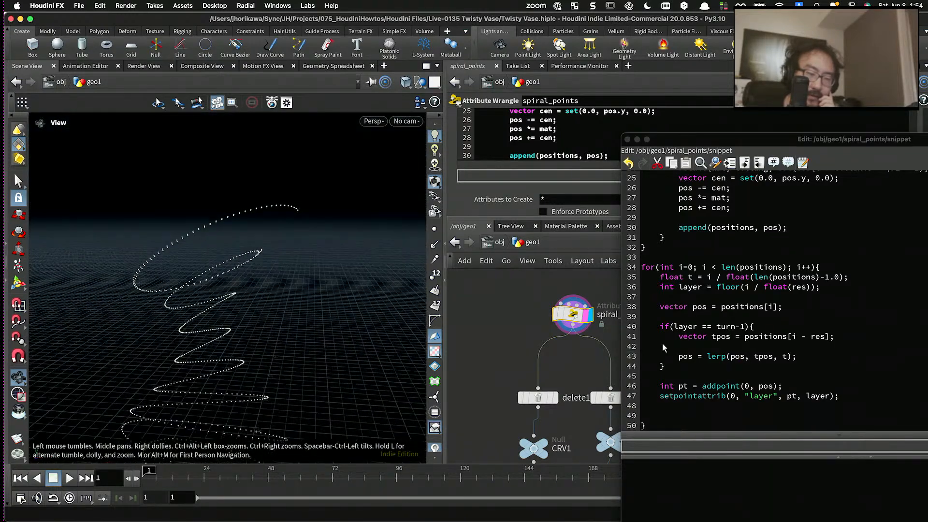
pyautogui.click(678, 357)
pyautogui.write('//')
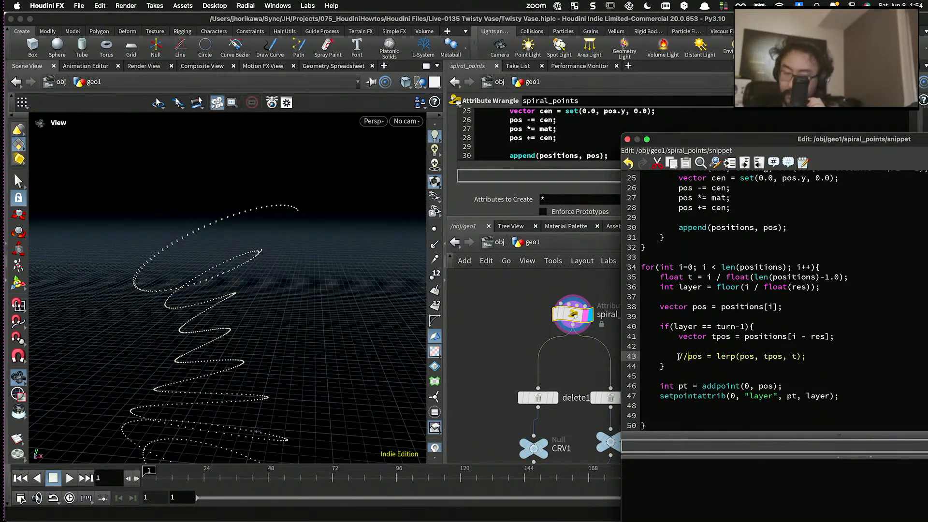
pyautogui.moveTo(757, 138); pyautogui.dragTo(527, 27)
pyautogui.click(749, 435)
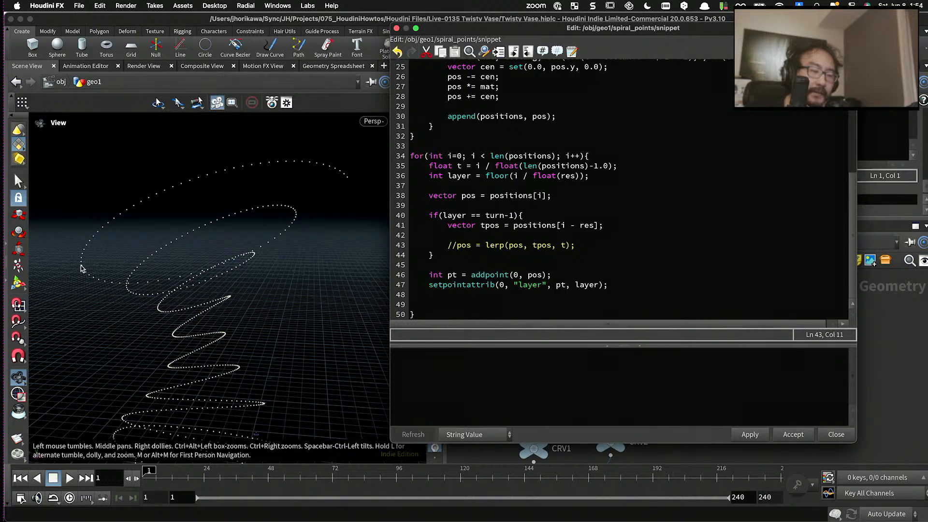
pyautogui.moveTo(80, 265); pyautogui.dragTo(213, 192)
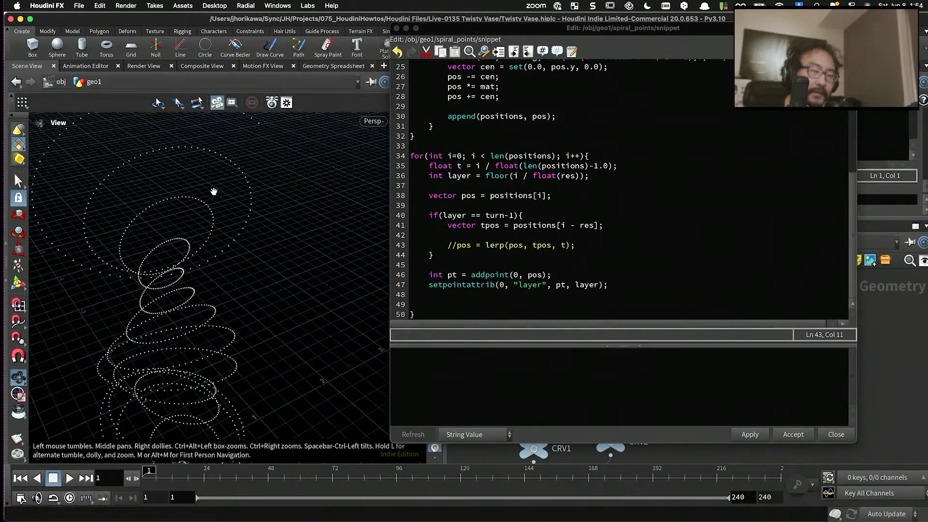
pyautogui.moveTo(227, 161); pyautogui.dragTo(227, 170)
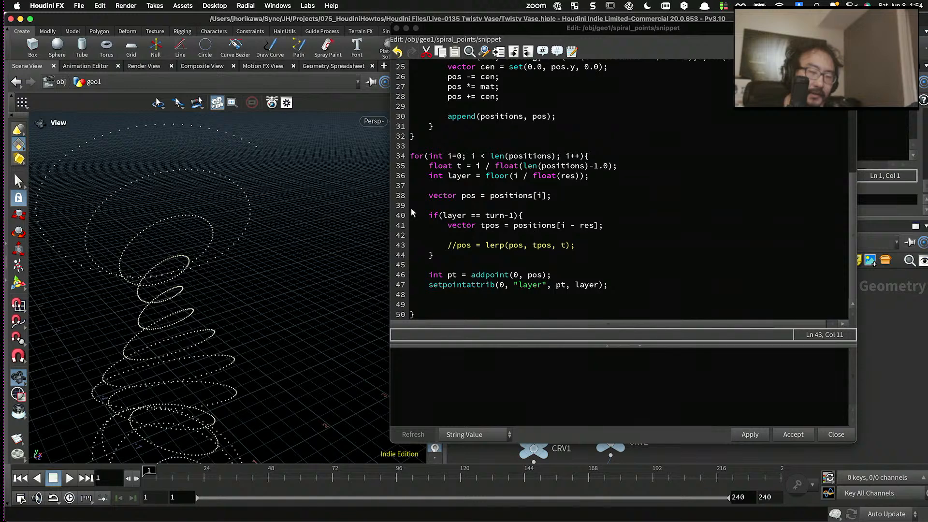
# - Uncomment the pos = lerp(pos, tpos, t); line in the last-turn condition and apply the snippet
pyautogui.click(457, 245)
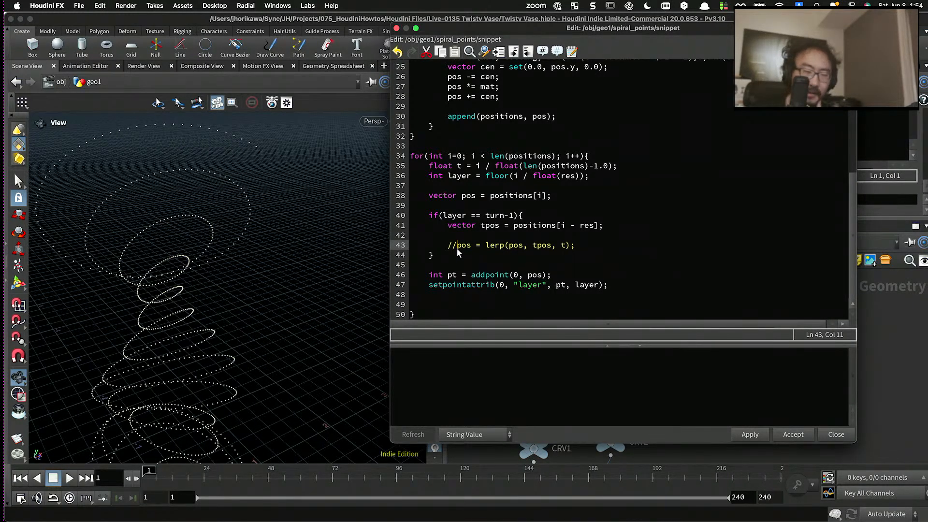
pyautogui.press('BackSpace')
pyautogui.press('BackSpace')
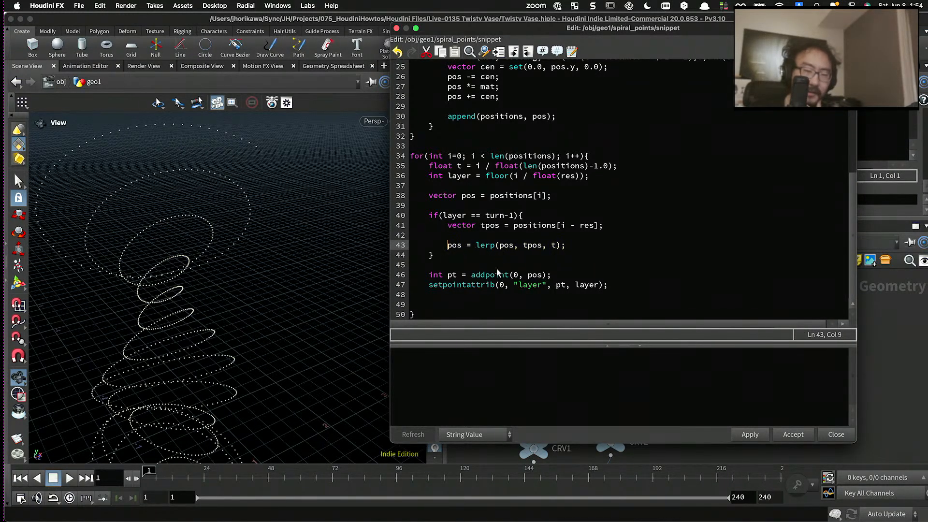
pyautogui.click(763, 435)
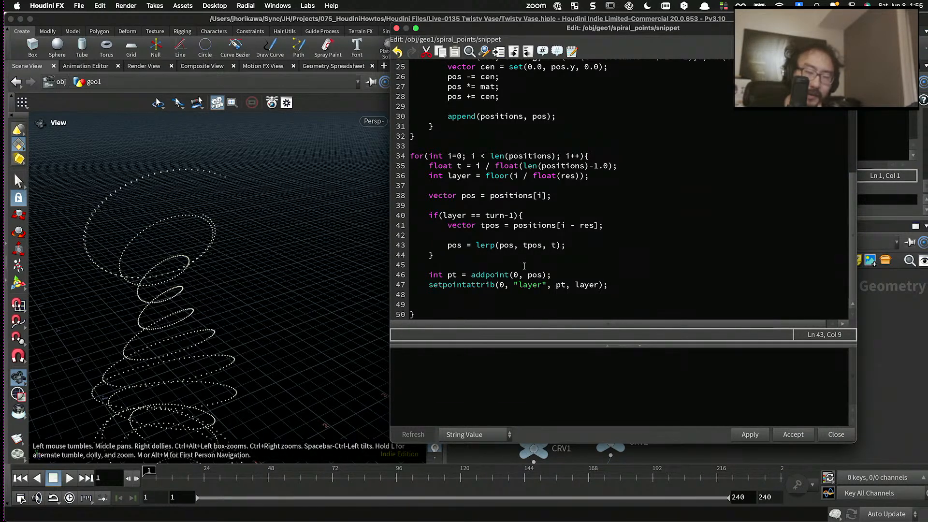
# - Replace the float t declaration in the positions loop with float t = i % res
pyautogui.click(475, 246)
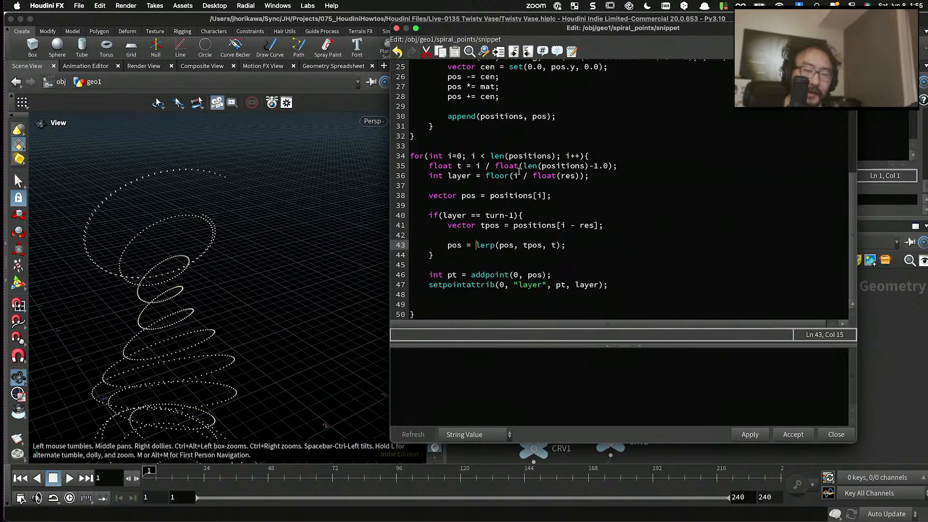
pyautogui.moveTo(618, 166); pyautogui.dragTo(458, 166)
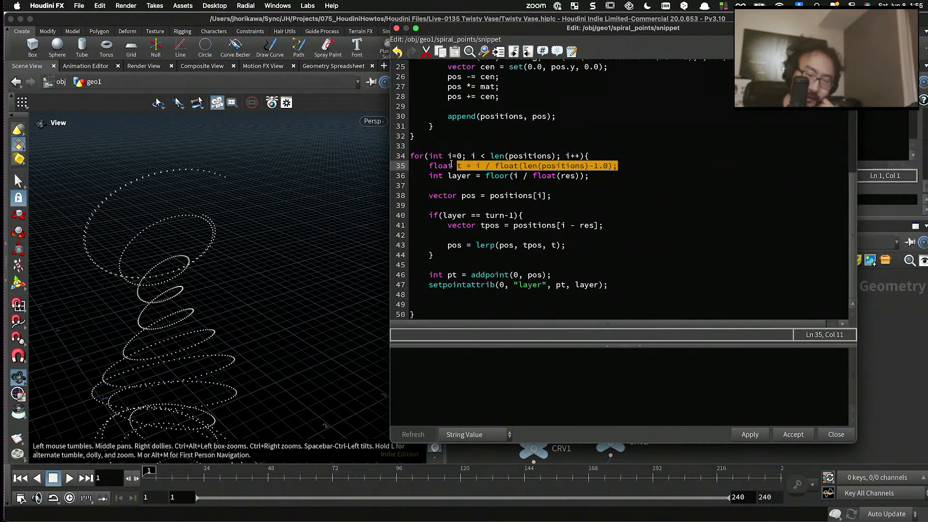
pyautogui.moveTo(451, 165); pyautogui.dragTo(429, 165)
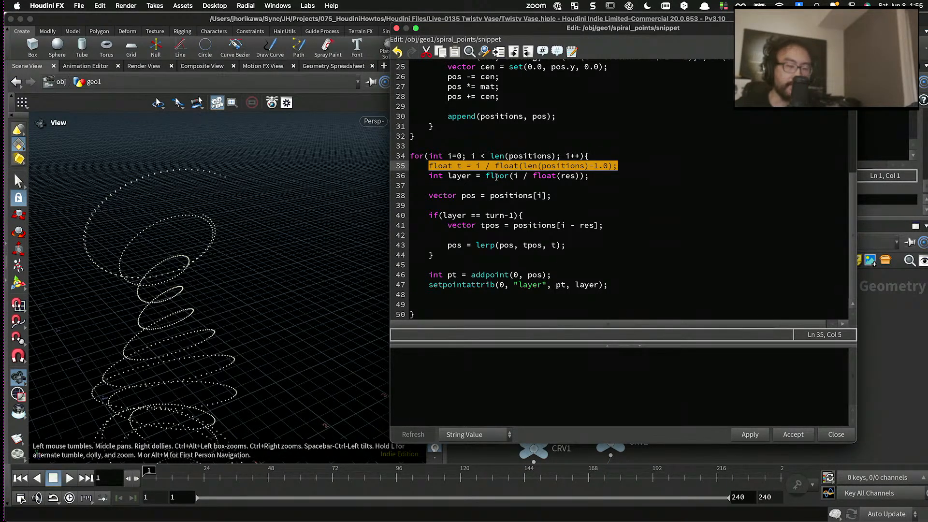
pyautogui.write('float ')
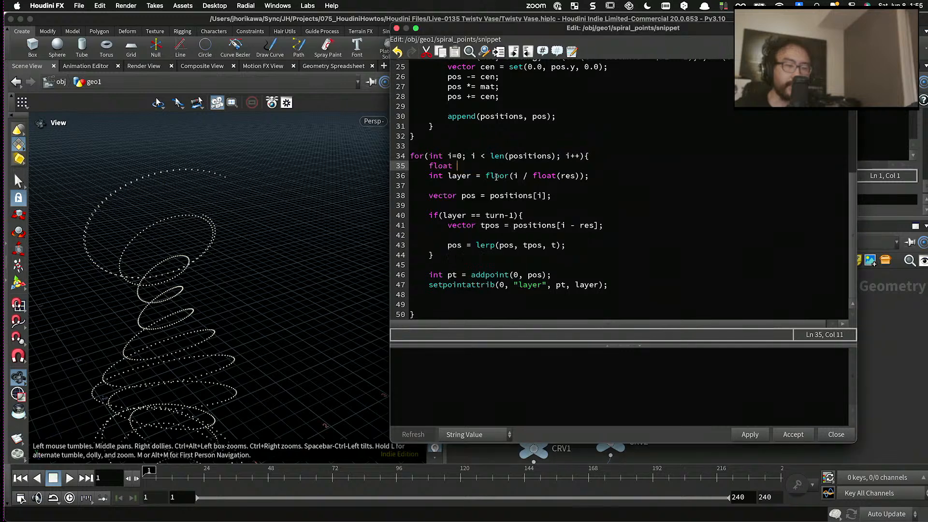
pyautogui.write('t = i')
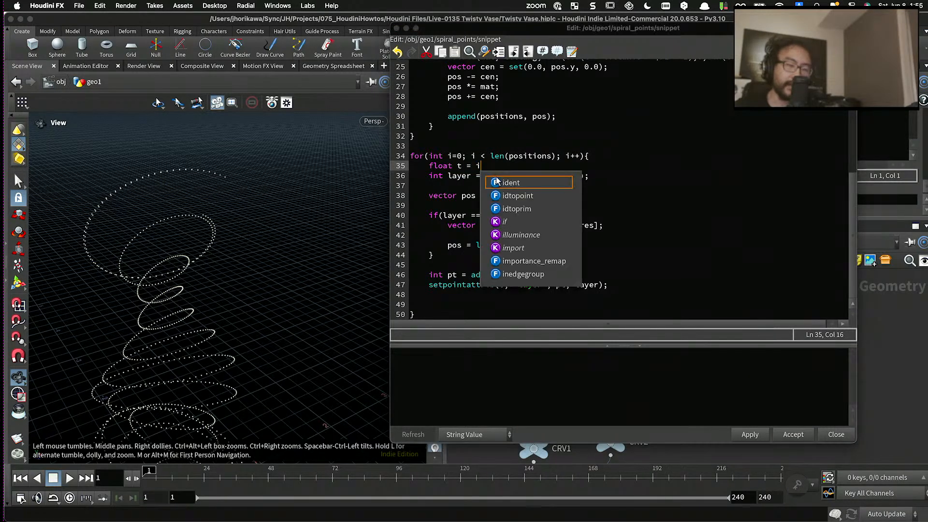
pyautogui.write(' %')
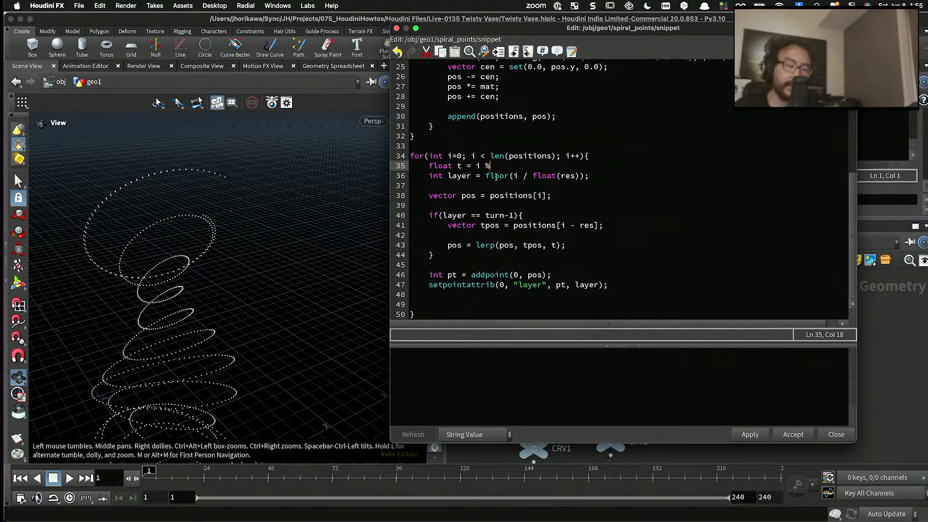
pyautogui.write(' res')
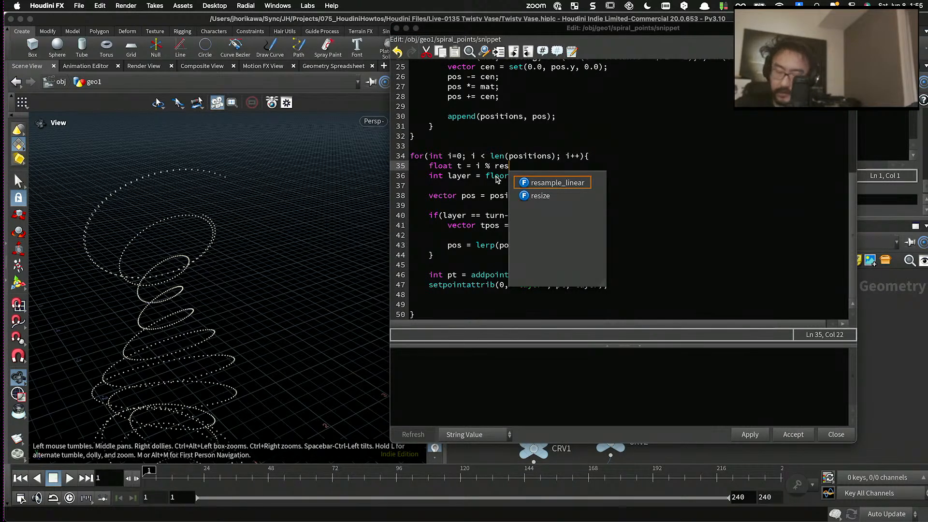
# - Wrap i % res in parentheses and divide it by res in the t declaration
pyautogui.press('Left')
pyautogui.press('Left')
pyautogui.press('Left')
pyautogui.press('Left')
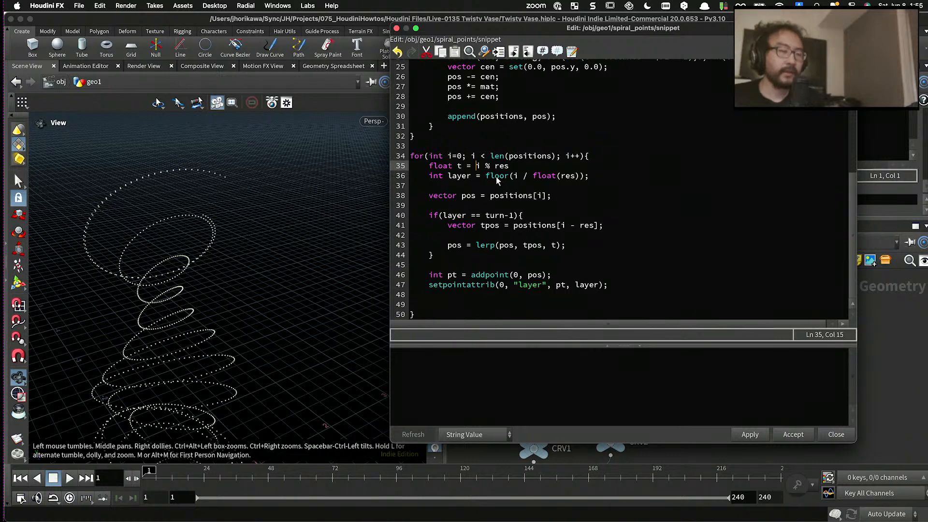
pyautogui.press('Right')
pyautogui.press('Right')
pyautogui.press('Right')
pyautogui.press('Right')
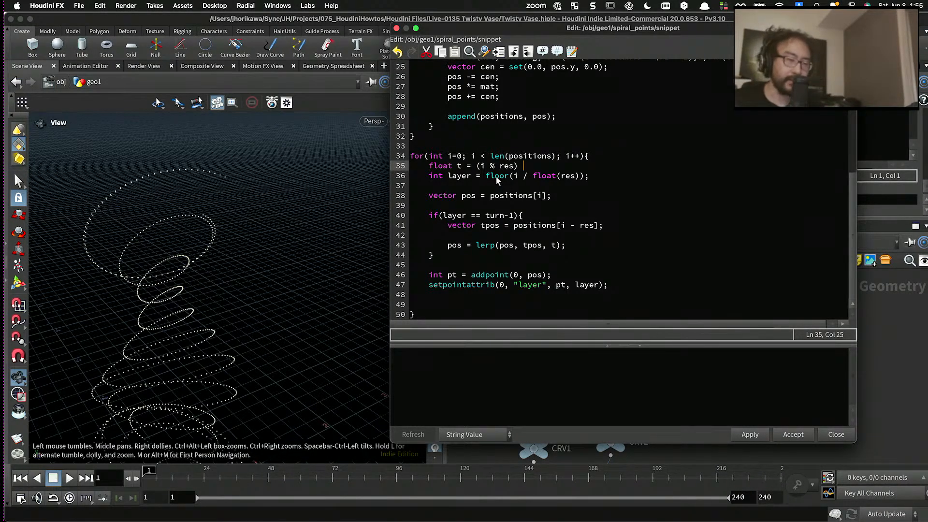
pyautogui.write('/ res')
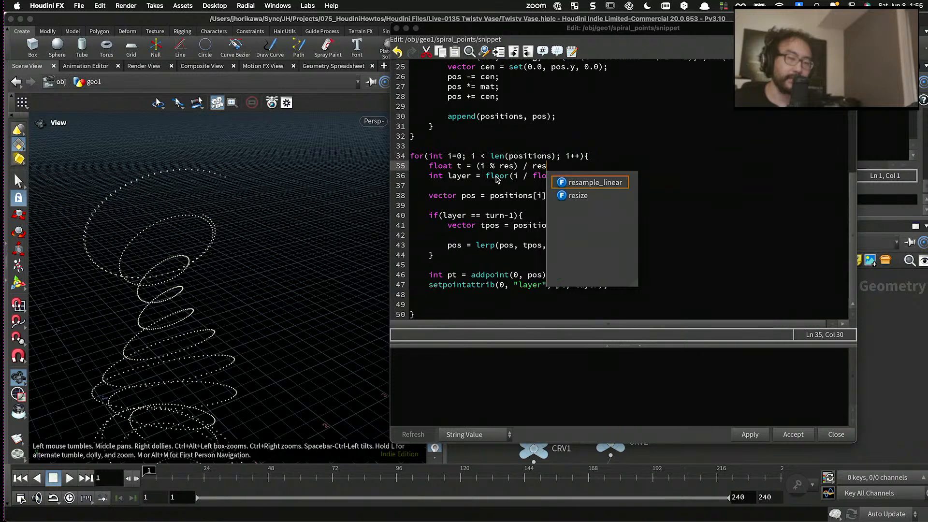
# - Change the divisor in the t declaration to a float cast of res minus 1
pyautogui.press('Escape')
pyautogui.press('Down')
pyautogui.press('Home')
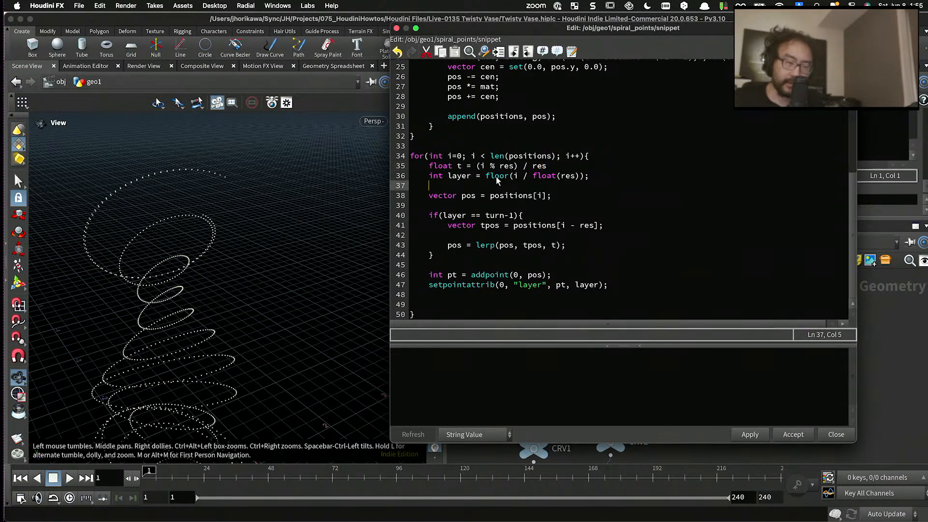
pyautogui.click(536, 166)
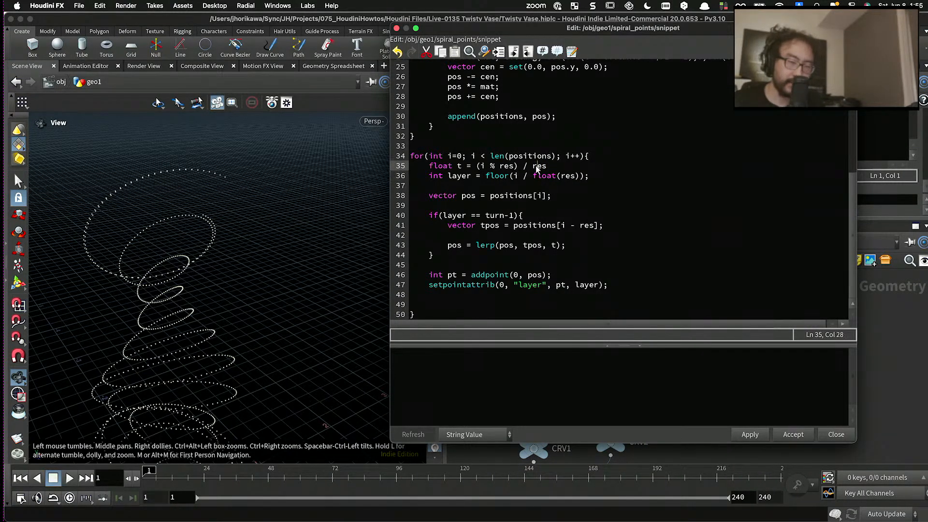
# - Complete the divisor in the t declaration as float(res-1.0); and apply the snippet
pyautogui.write('float(res-1.')
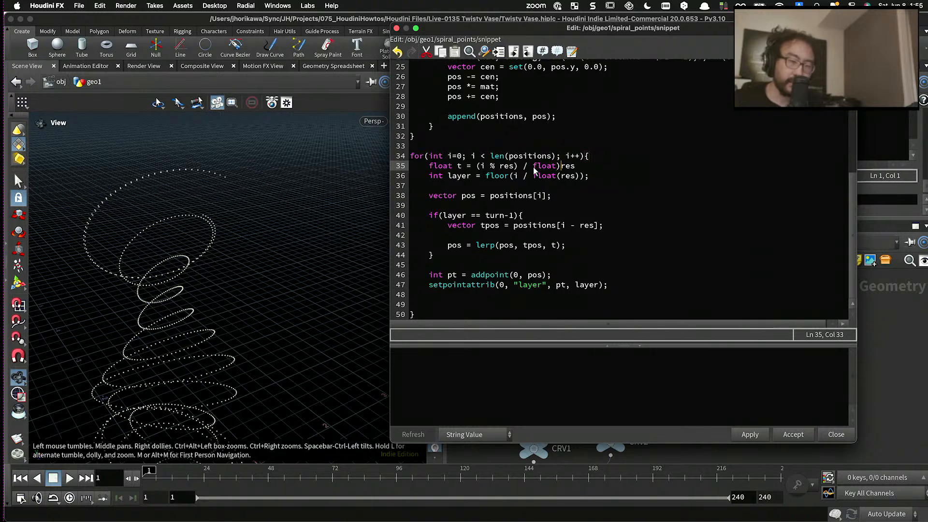
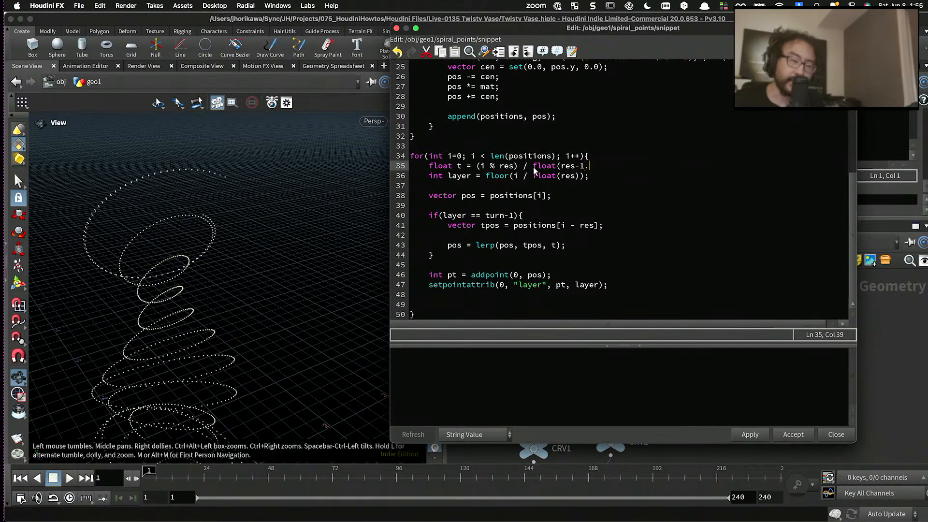
# - Change the divisor in the t declaration to a float cast of res minus 1
# - Complete the divisor in the t declaration as float(res-1.0); and apply the snippet
pyautogui.write('0);')
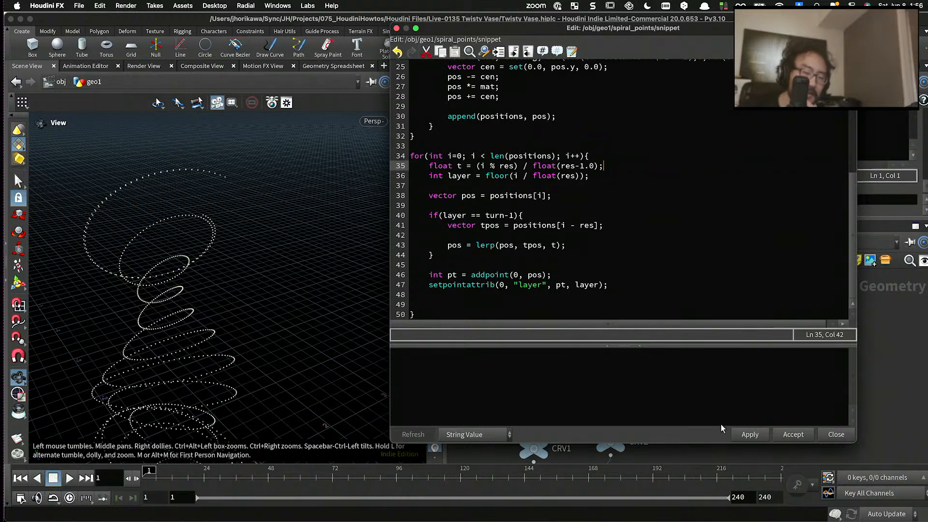
pyautogui.click(750, 435)
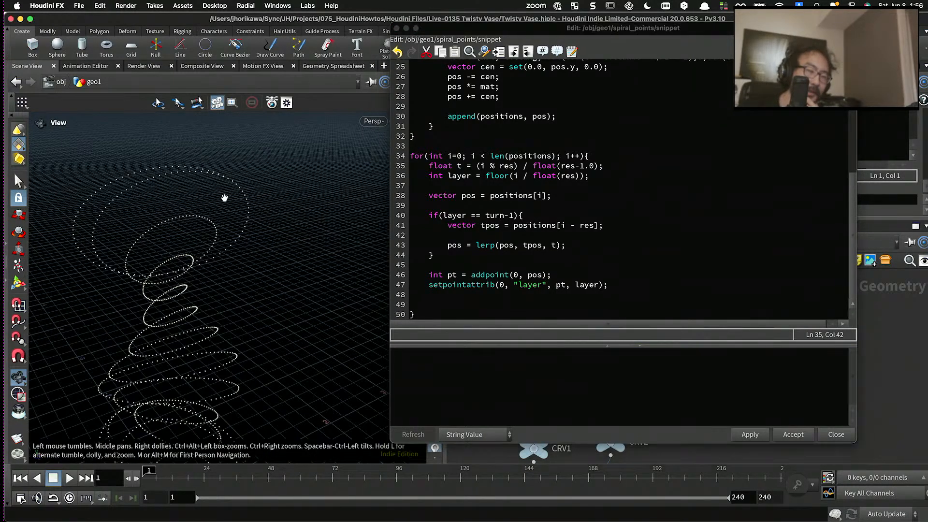
pyautogui.moveTo(224, 198); pyautogui.dragTo(342, 266)
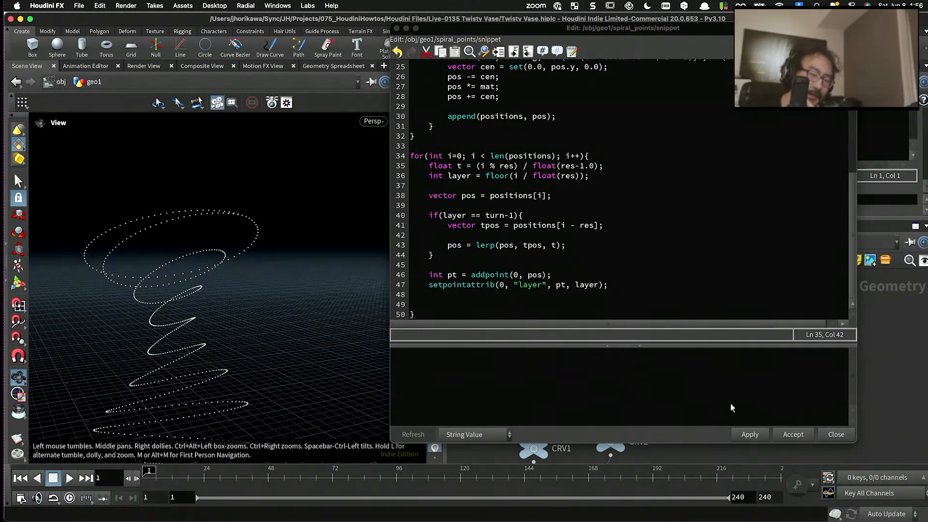
# - Display the skin1 node's output and inspect the vase's top rim beside the snippet editor
pyautogui.moveTo(734, 30); pyautogui.dragTo(507, 31)
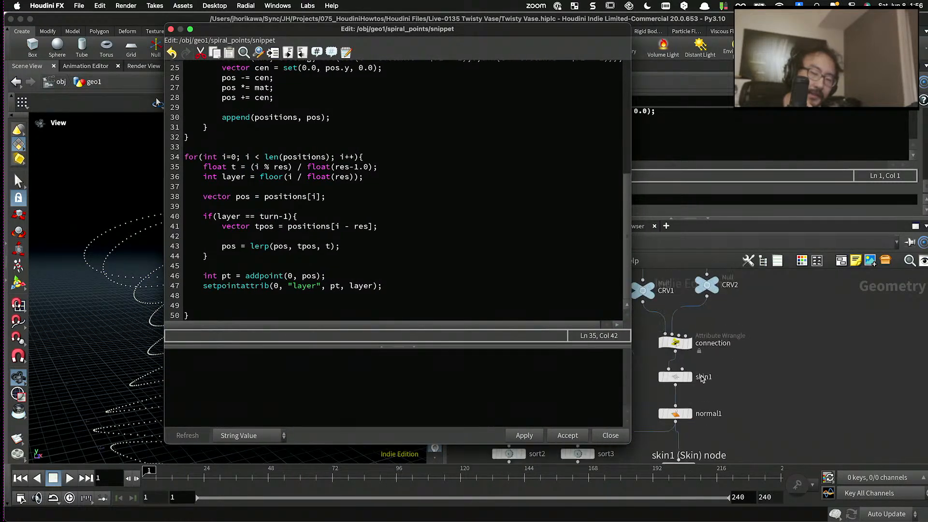
pyautogui.click(690, 377)
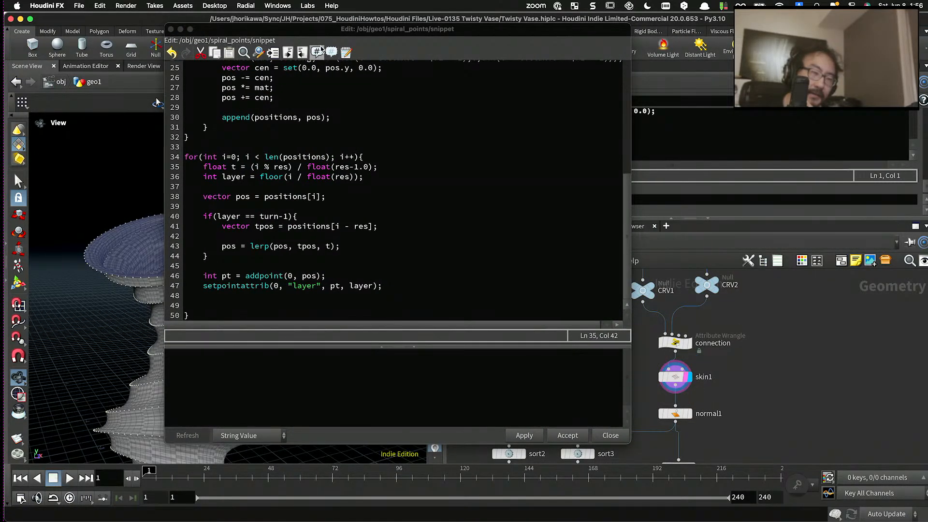
pyautogui.moveTo(315, 29); pyautogui.dragTo(535, 75)
pyautogui.moveTo(306, 152); pyautogui.dragTo(237, 263)
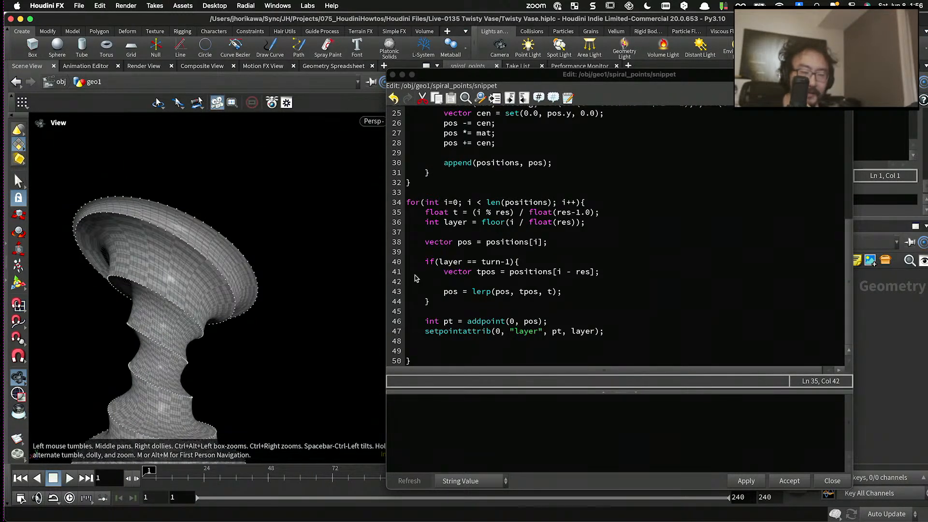
# - Change the lerp amount in the last-turn condition from t to pow(t, 2) and apply the snippet
pyautogui.click(548, 292)
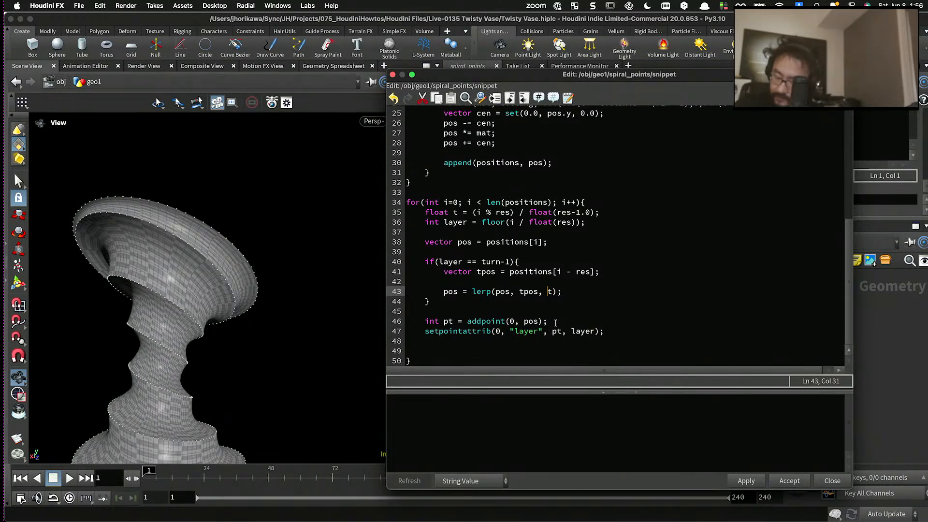
pyautogui.write('pow(')
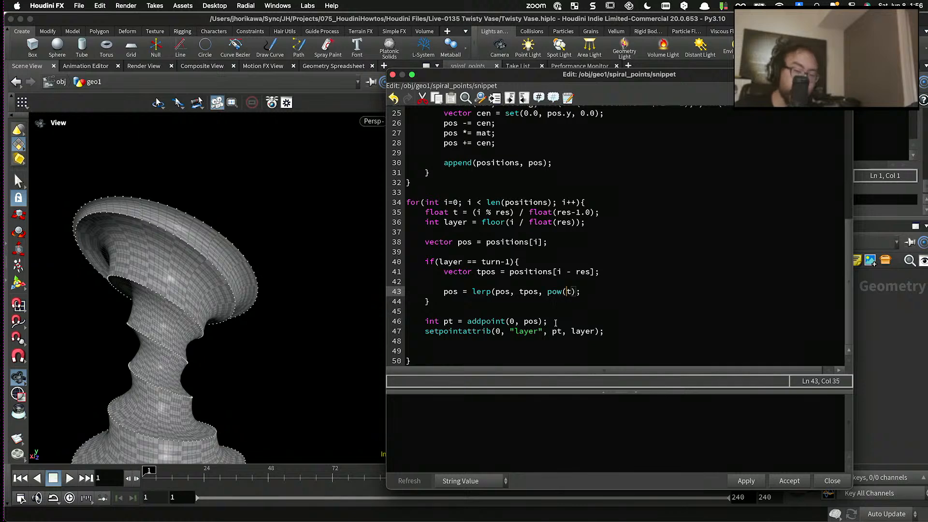
pyautogui.press('Right')
pyautogui.write(', 2)')
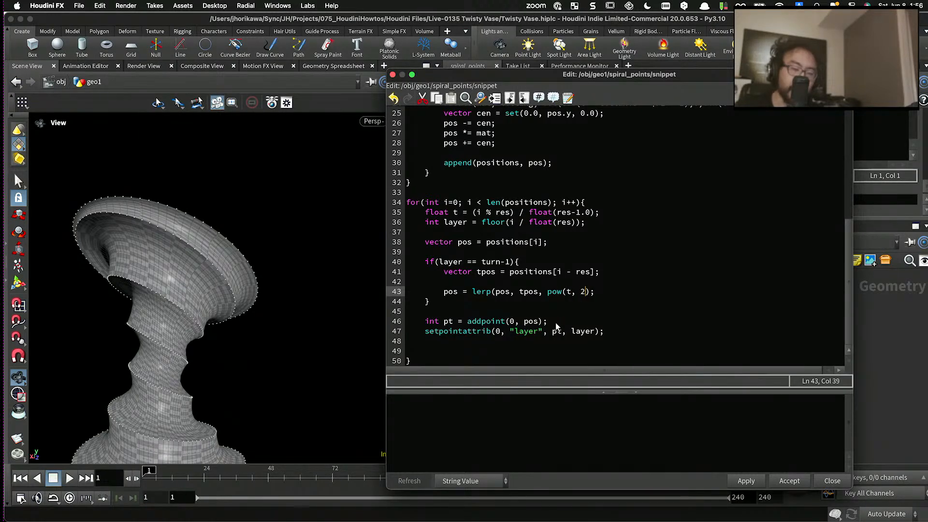
pyautogui.click(741, 482)
pyautogui.moveTo(354, 294); pyautogui.dragTo(176, 244)
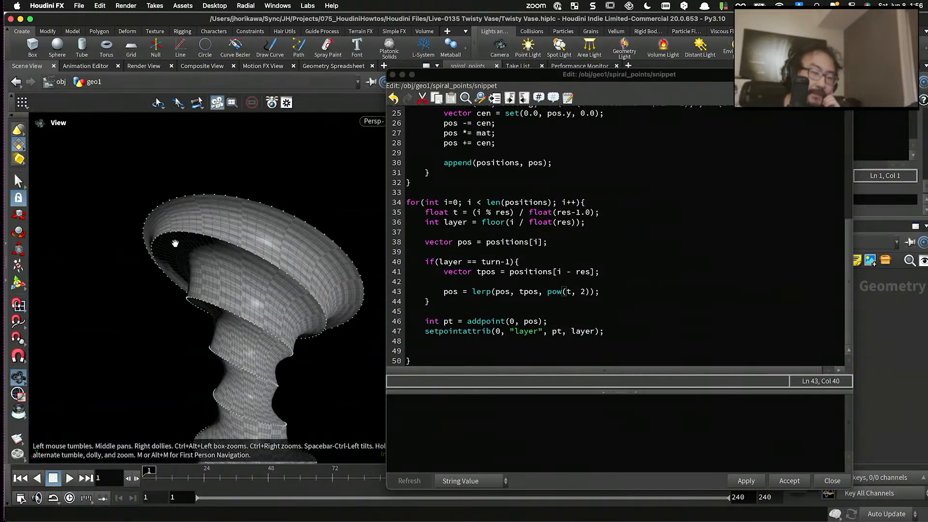
# - Replace the exponent in the pow call with chf("pow") and apply the snippet
pyautogui.doubleClick(582, 292)
pyautogui.write('chf)(')
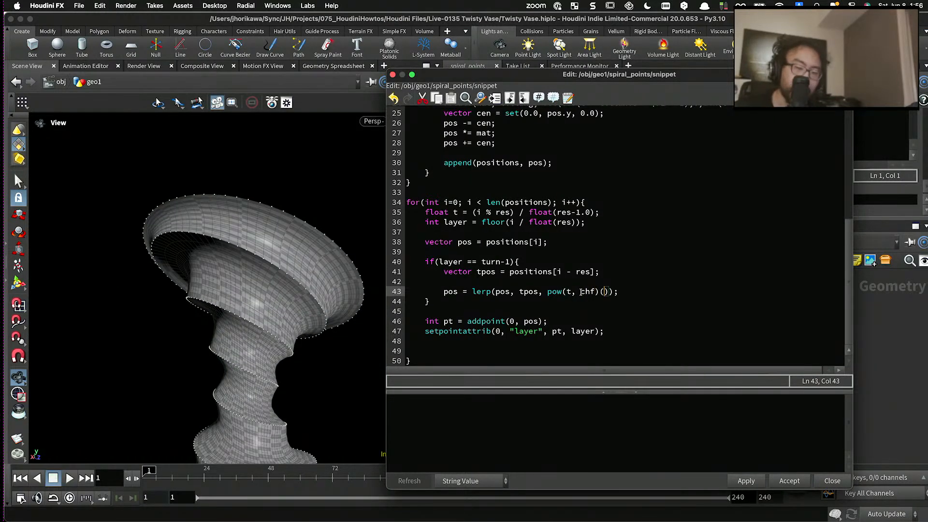
pyautogui.press('Left')
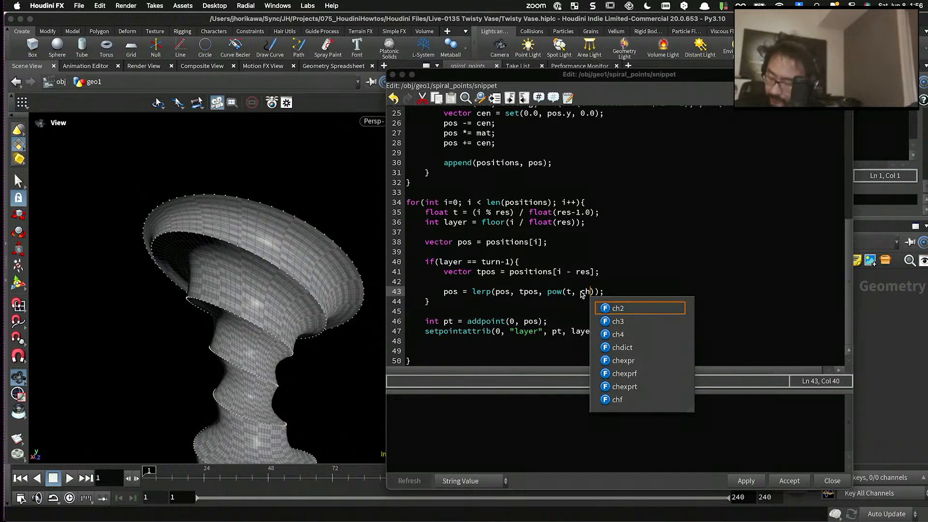
pyautogui.write('(')
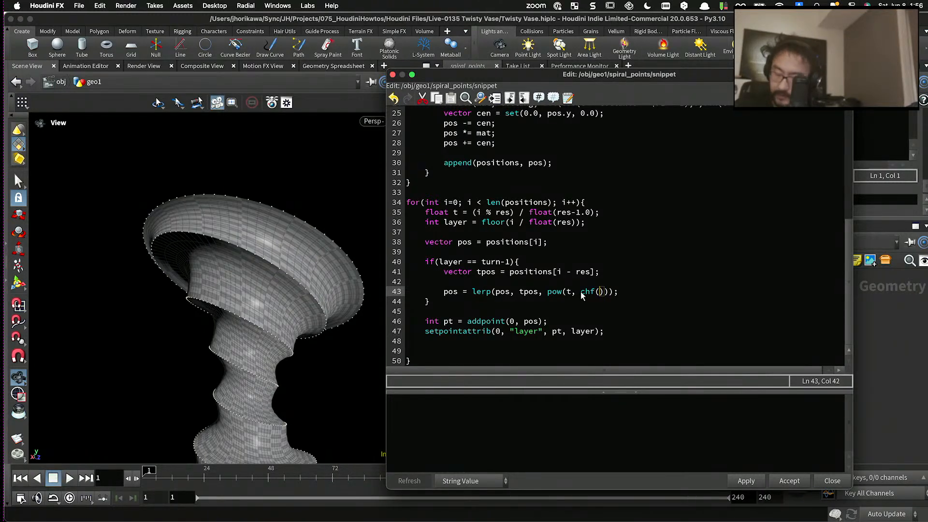
pyautogui.write('"')
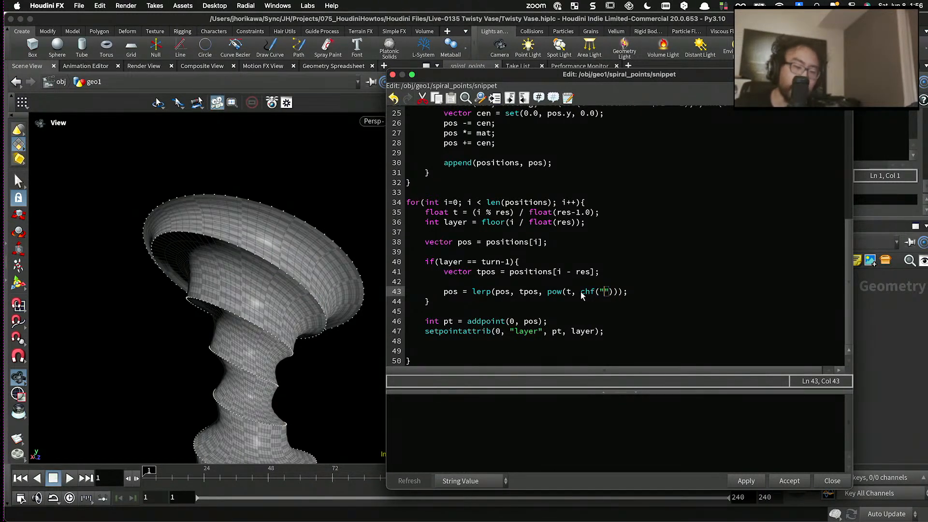
pyautogui.write('pow')
pyautogui.click(746, 481)
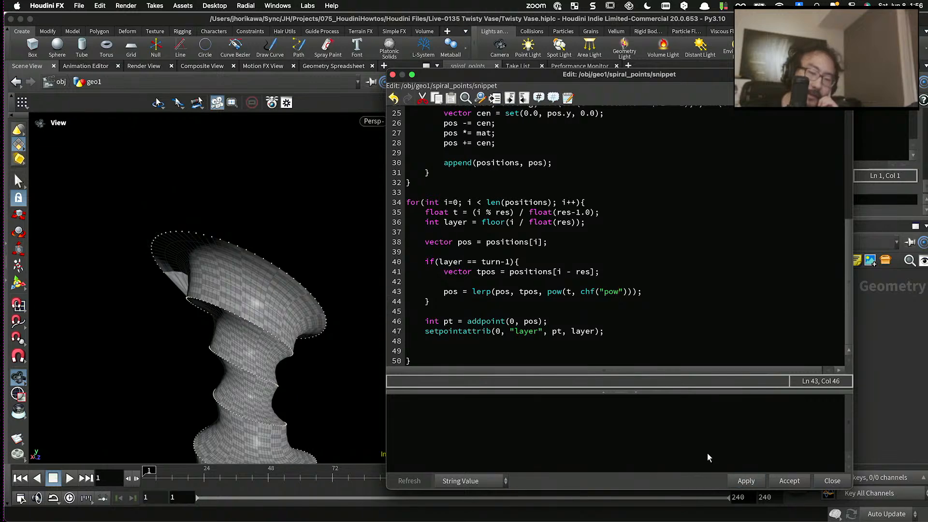
# - Set the Pow parameter of spiral_points to 2 and inspect the vase from its top rim to its base
pyautogui.moveTo(683, 86); pyautogui.dragTo(657, 295)
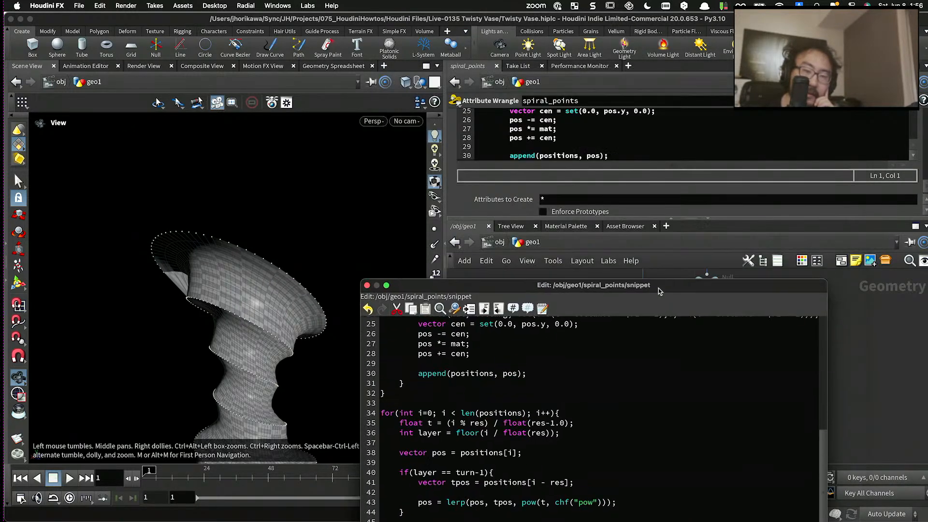
pyautogui.scroll(10, 863, 148)
pyautogui.scroll(10, 863, 148)
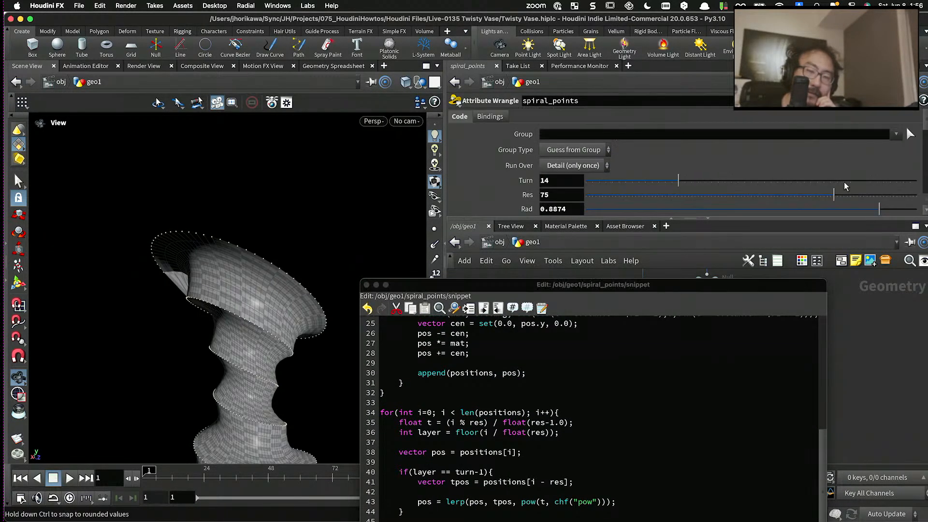
pyautogui.scroll(-8, 671, 166)
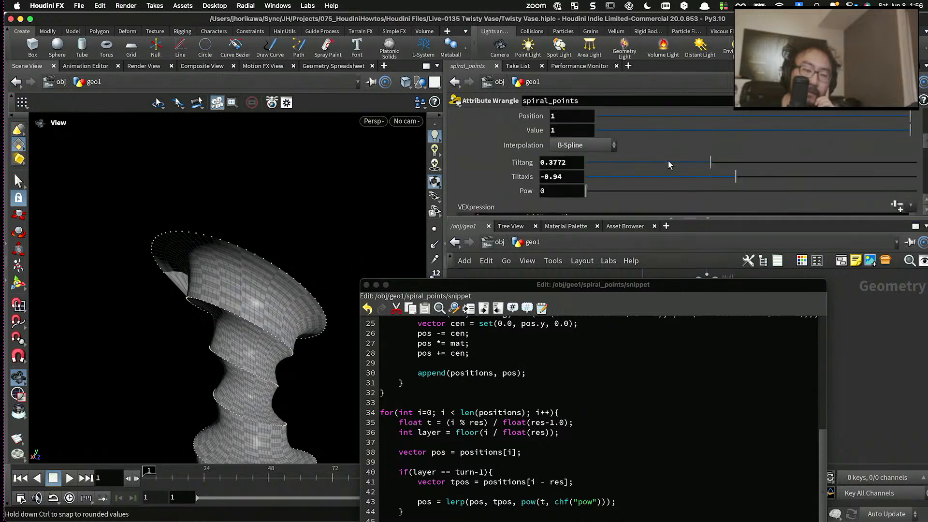
pyautogui.moveTo(608, 132); pyautogui.dragTo(918, 130)
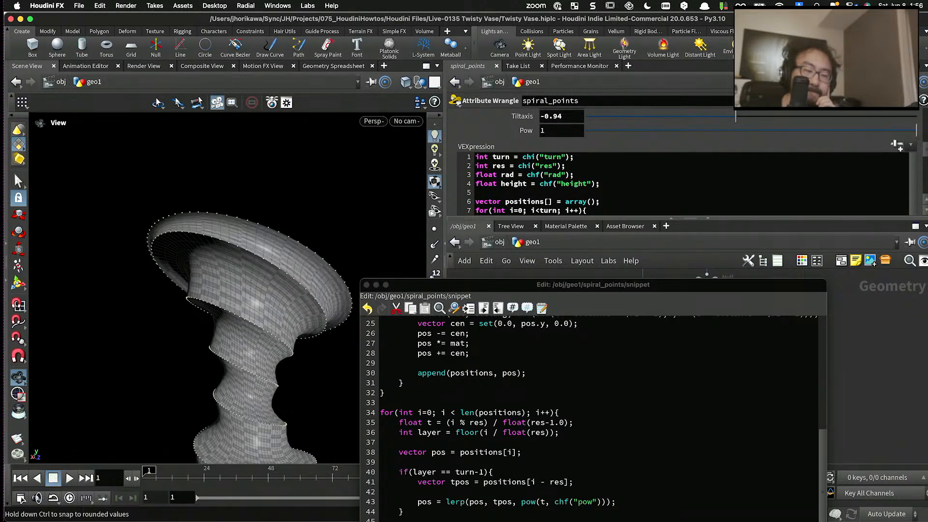
pyautogui.click(562, 133)
pyautogui.press('BackSpace')
pyautogui.write('2')
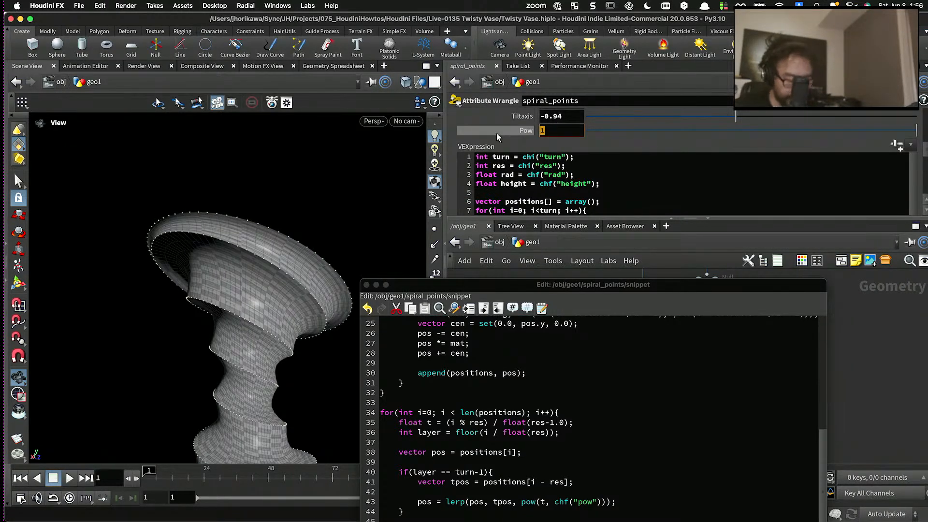
pyautogui.press('Return')
pyautogui.moveTo(383, 166); pyautogui.dragTo(321, 275)
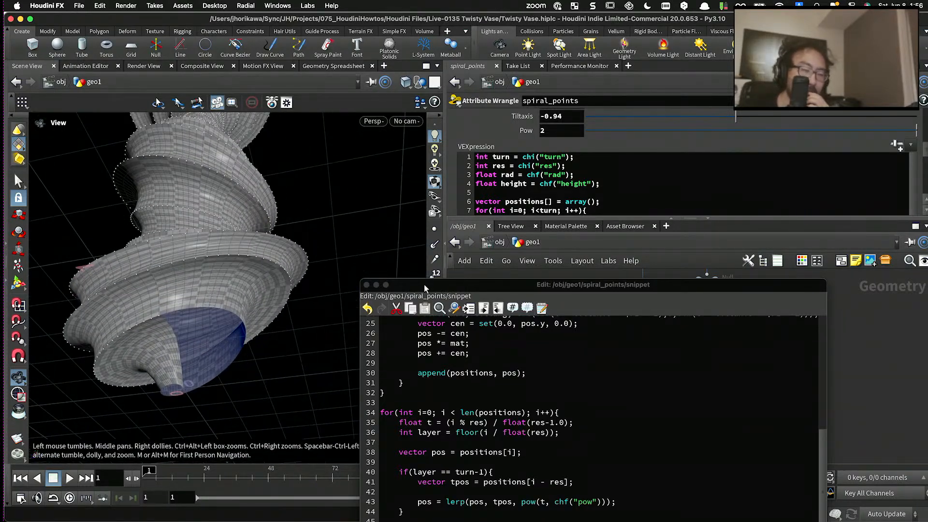
# - Add an empty else if(layer == 0) block after the last-turn condition in the snippet
pyautogui.moveTo(424, 284); pyautogui.dragTo(462, 118)
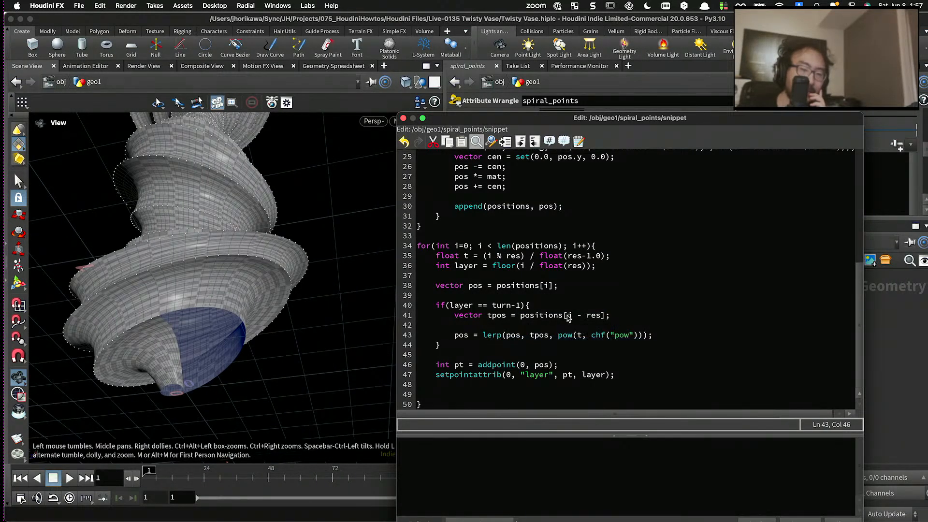
pyautogui.moveTo(567, 315); pyautogui.dragTo(601, 319)
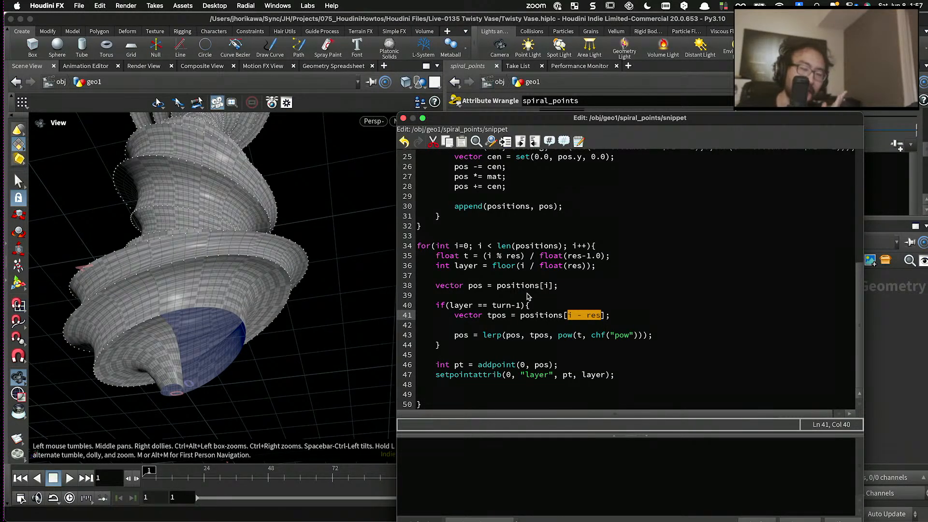
pyautogui.click(463, 343)
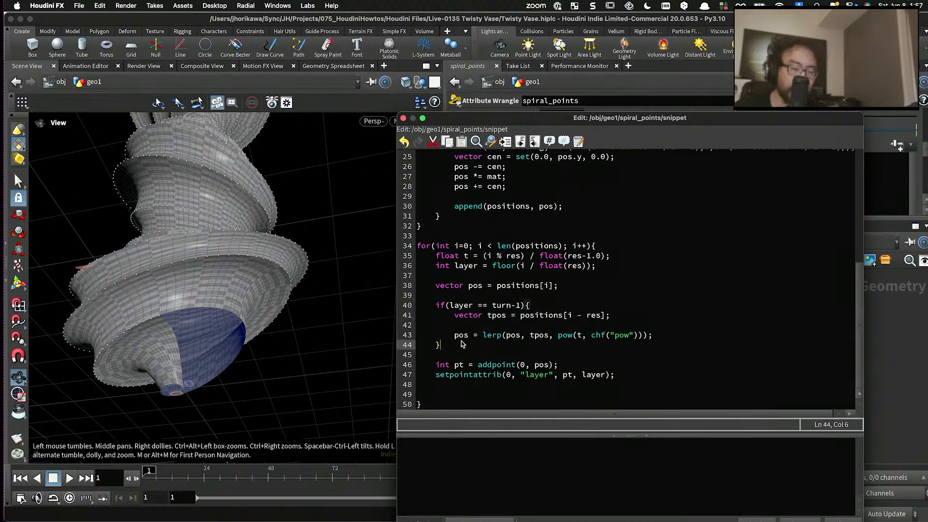
pyautogui.write('else if')
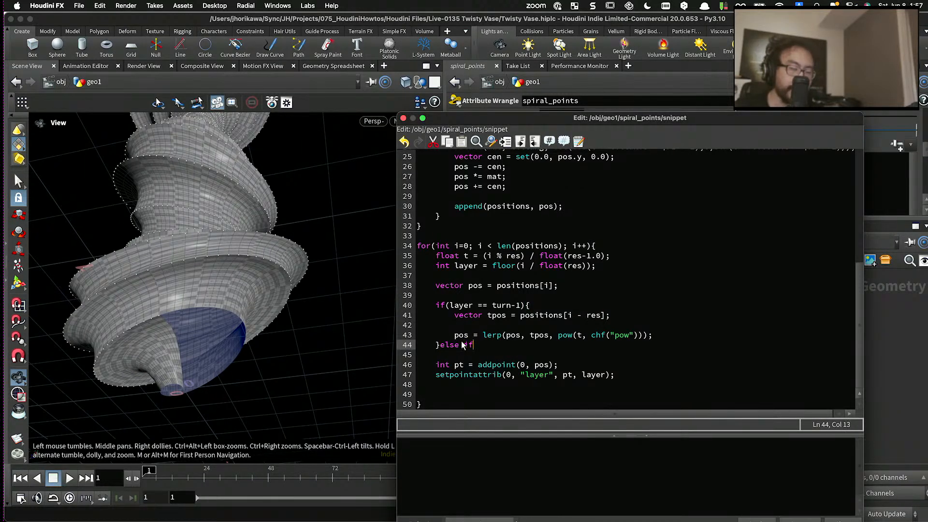
pyautogui.write('()')
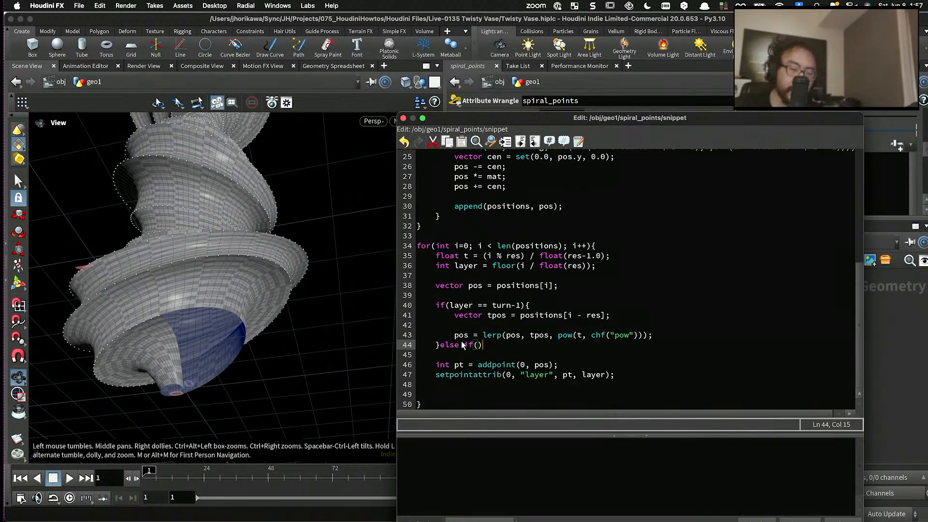
pyautogui.write('layer == 0)')
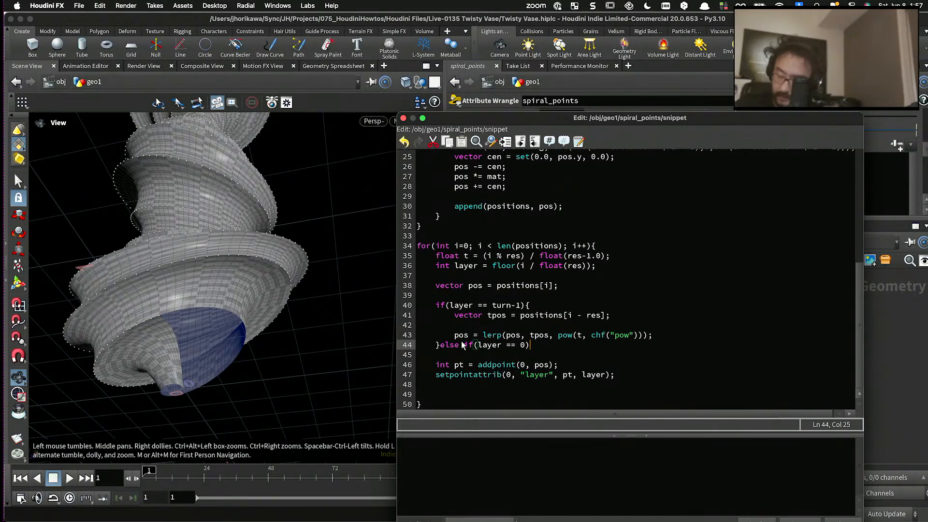
pyautogui.write('{')
pyautogui.press('Return')
pyautogui.press('Return')
pyautogui.write('}')
pyautogui.press('Up')
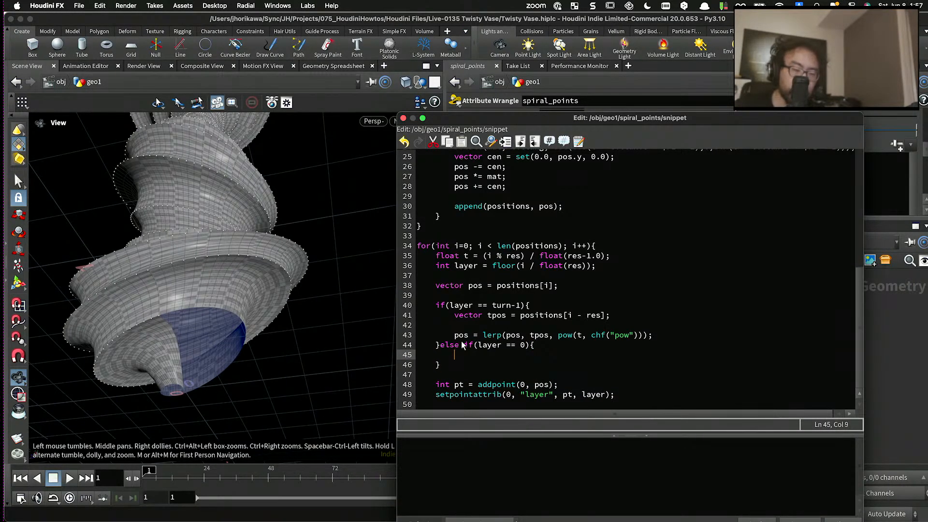
# - Declare vector tpos = positions[i + res]; inside the layer == 0 block
pyautogui.write('vector tpos')
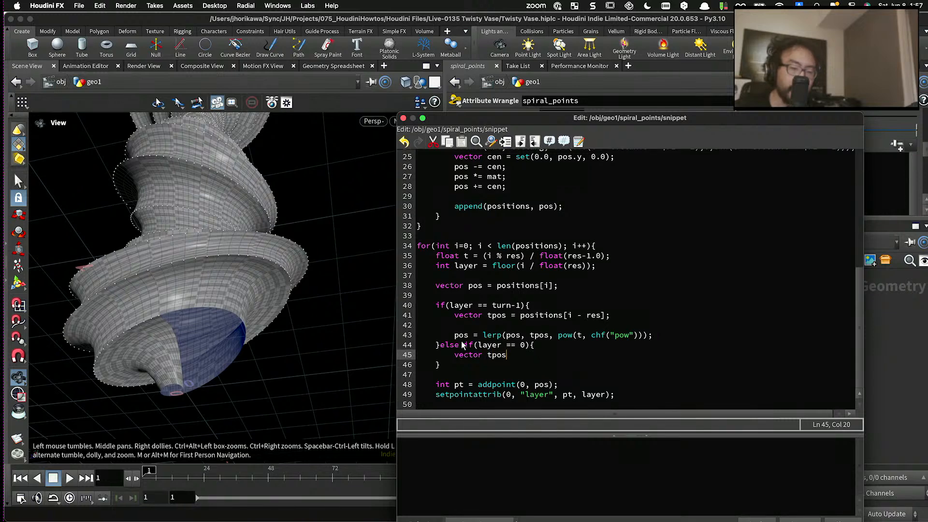
pyautogui.write(' = positi')
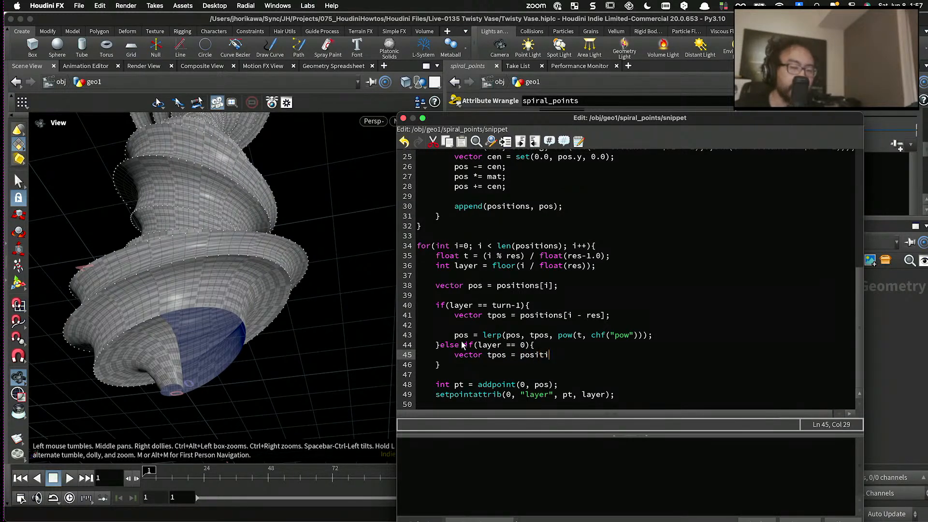
pyautogui.write('ons[i + ')
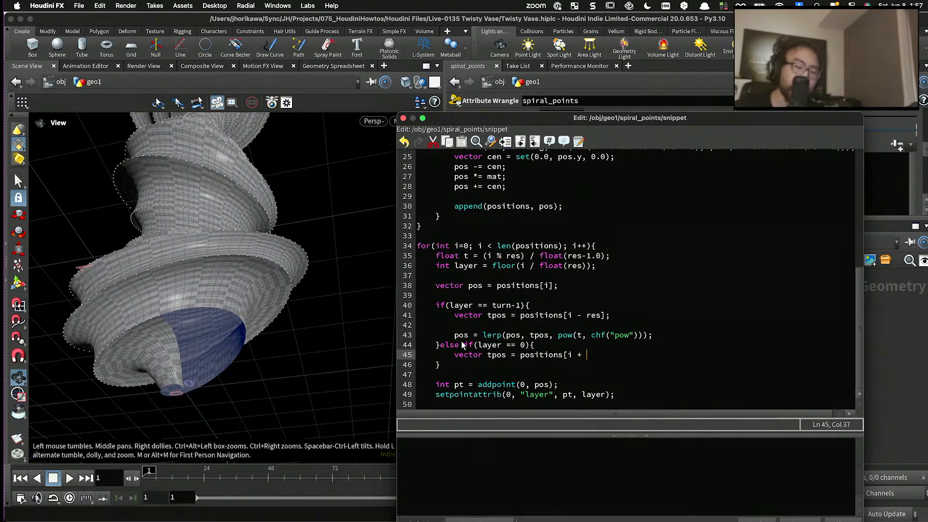
pyautogui.write('res];')
pyautogui.press('Return')
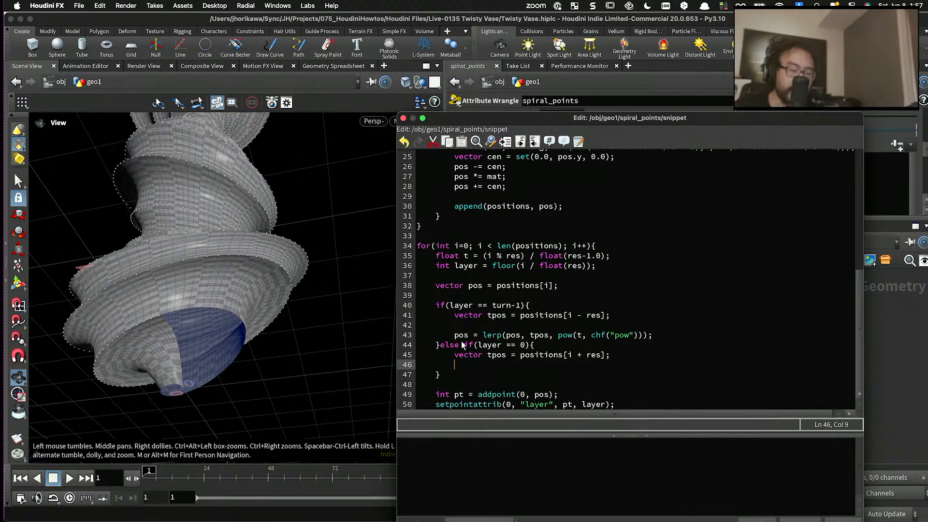
# - Write pos = lerp(pos, tpos, pow(t, chf("pow"))); beneath the tpos declaration in the layer == 0 block
pyautogui.write('pos = ')
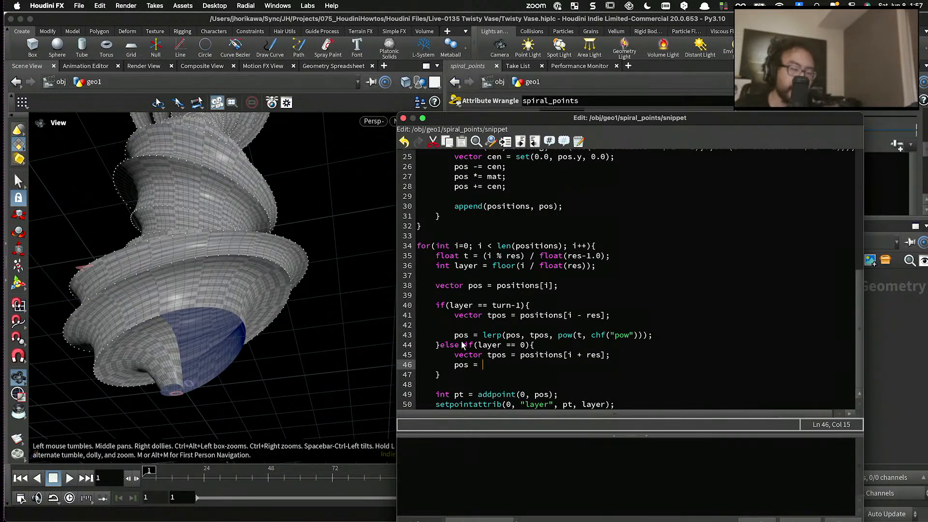
pyautogui.write('lerp(')
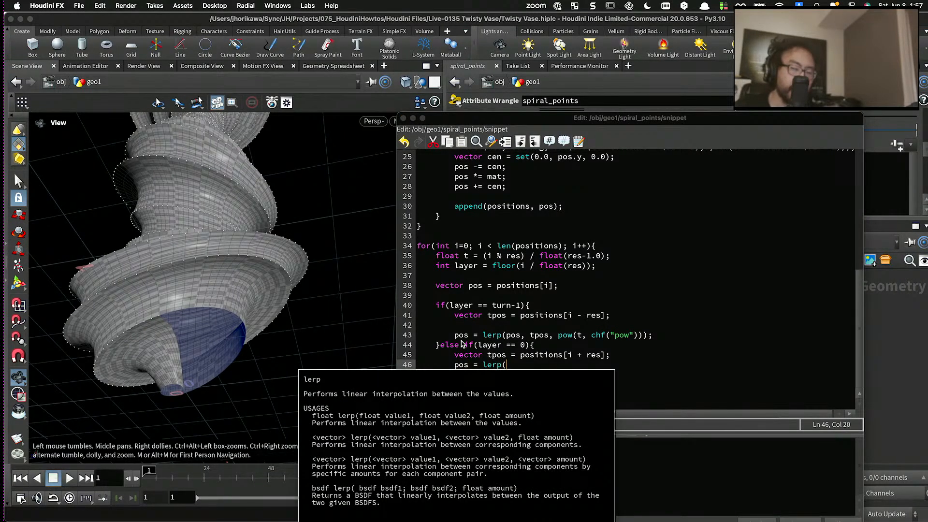
pyautogui.write('pos, tpos, ')
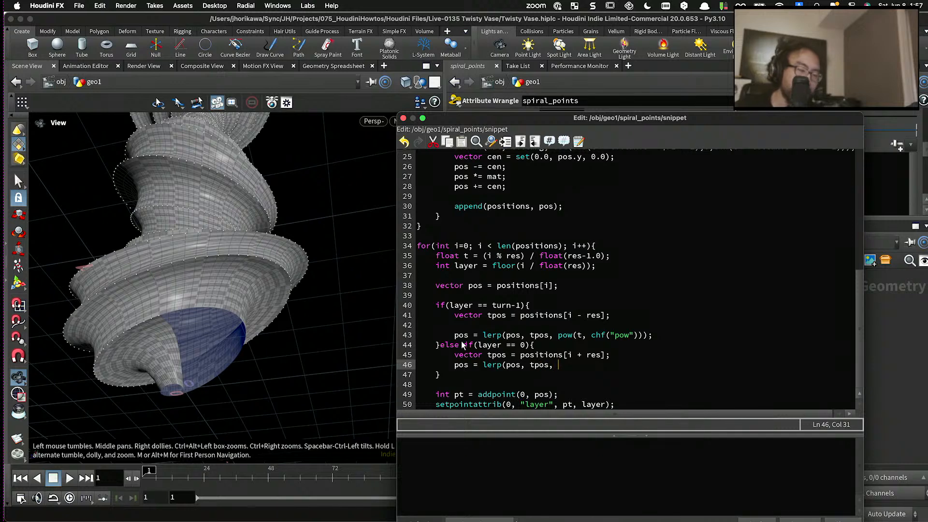
pyautogui.write('pow());')
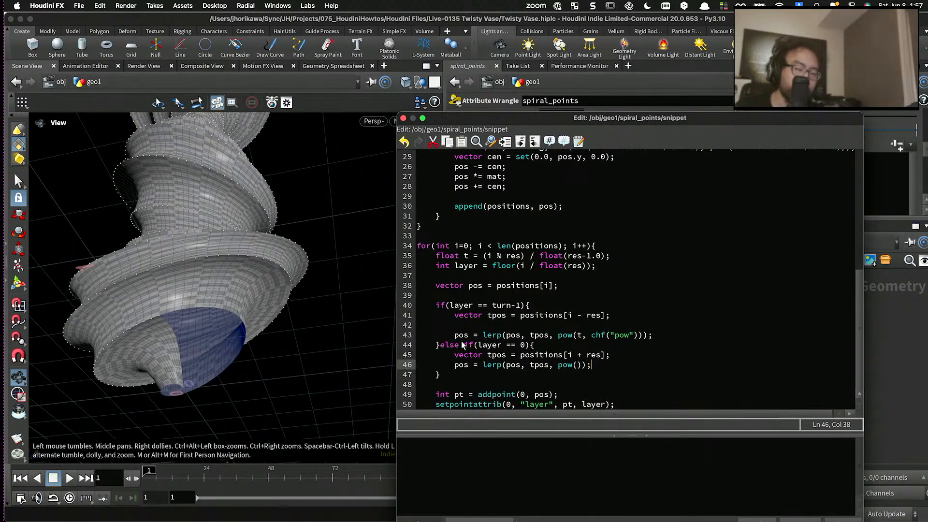
pyautogui.click(579, 368)
pyautogui.write('t, ch')
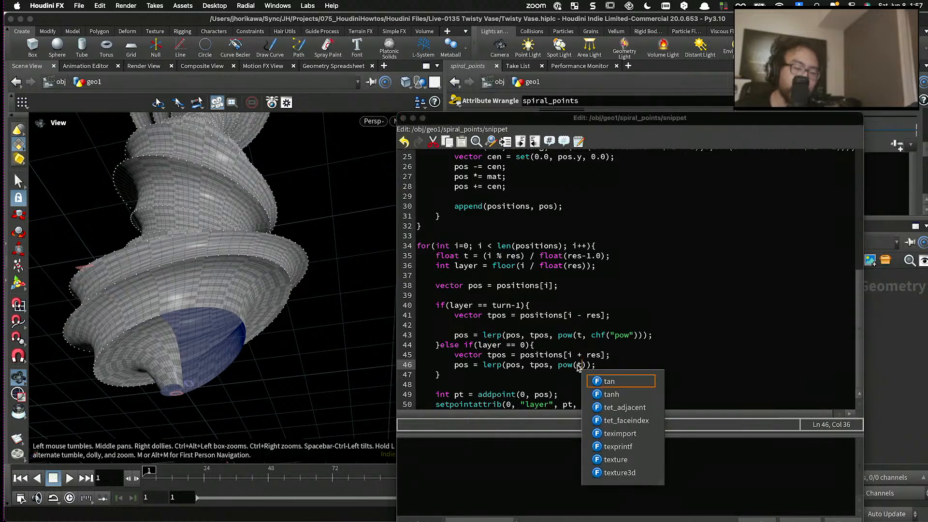
pyautogui.write('f("pow")')
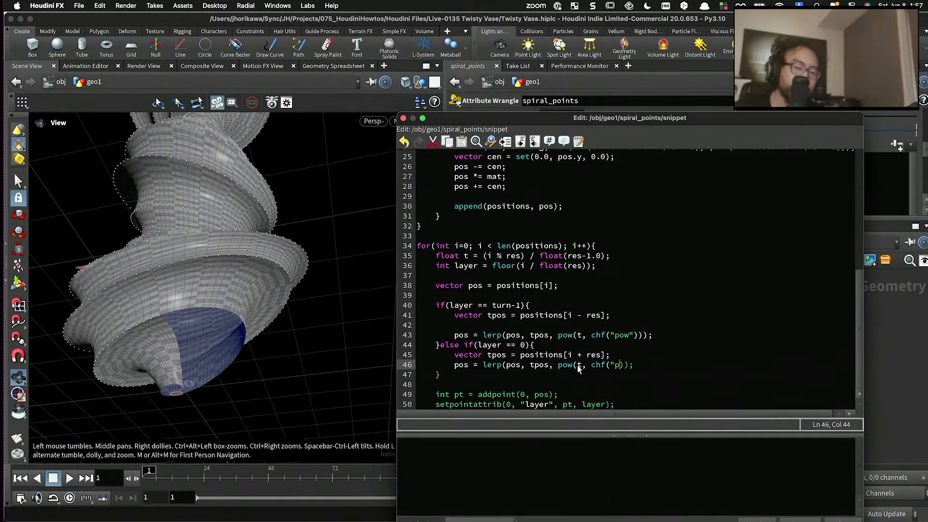
# - Change the base of the pow call in the layer == 0 block to 1.0-t and apply the snippet
pyautogui.click(576, 366)
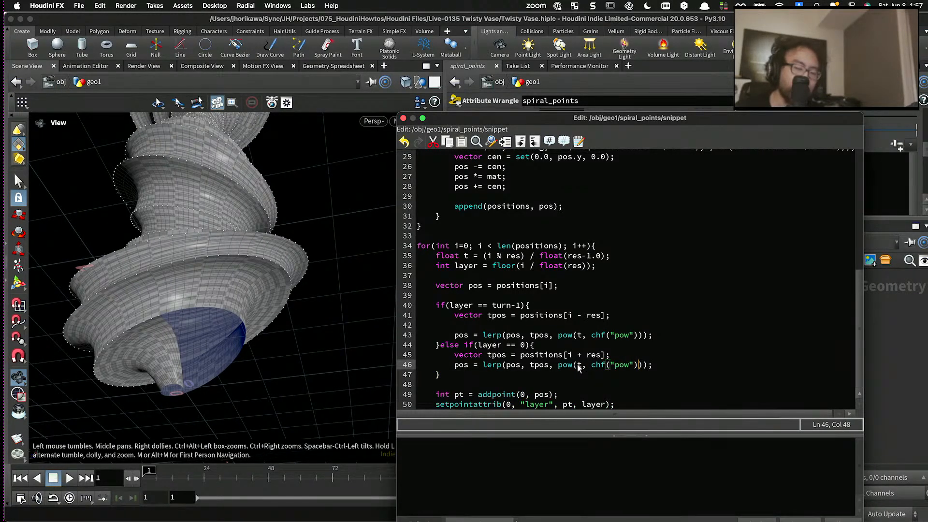
pyautogui.write('1.')
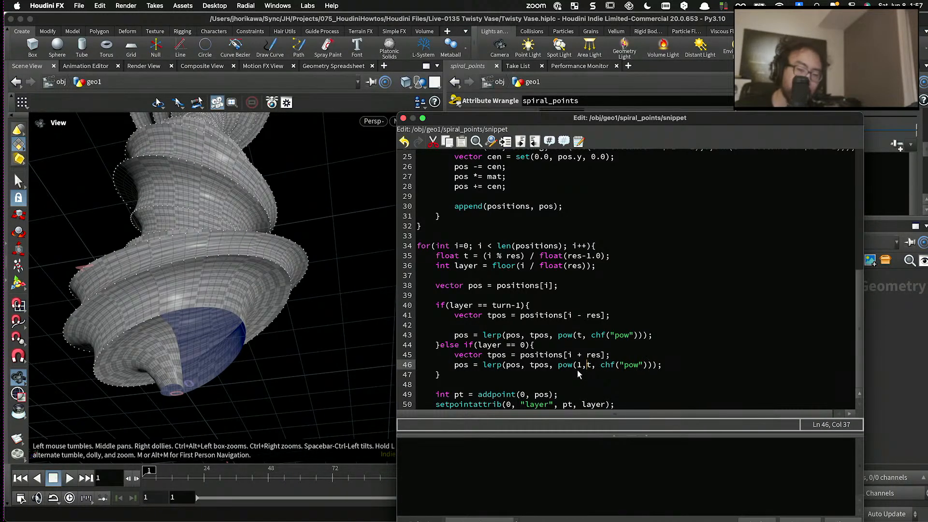
pyautogui.write('0-')
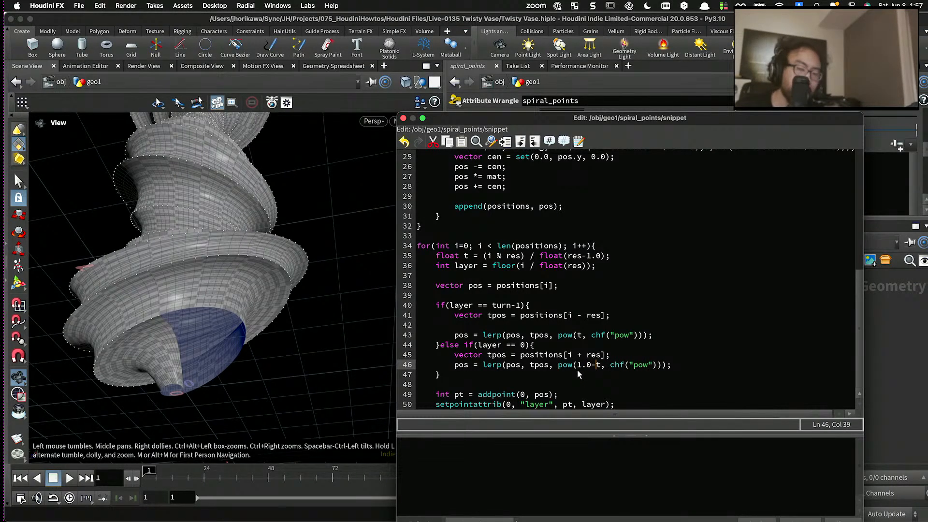
pyautogui.moveTo(730, 119); pyautogui.dragTo(736, 64)
pyautogui.click(773, 467)
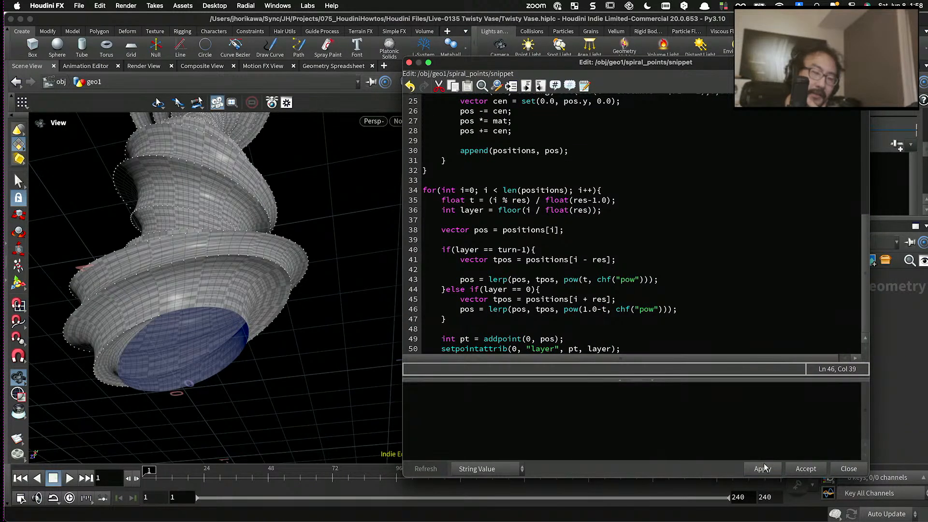
# - Check the vase's blended base and overall shape from several angles, and accept the edited snippet
pyautogui.moveTo(321, 338)
pyautogui.mouseDown()
pyautogui.moveTo(300, 318)
pyautogui.moveTo(356, 357)
pyautogui.moveTo(331, 367)
pyautogui.moveTo(197, 362)
pyautogui.moveTo(213, 348)
pyautogui.moveTo(178, 336)
pyautogui.moveTo(142, 375)
pyautogui.moveTo(179, 334)
pyautogui.mouseUp()
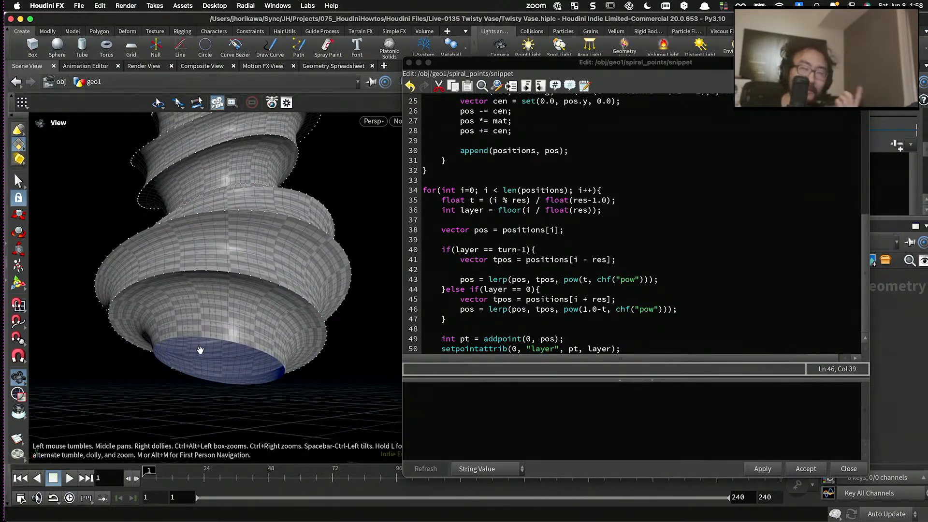
pyautogui.moveTo(201, 347); pyautogui.dragTo(367, 309)
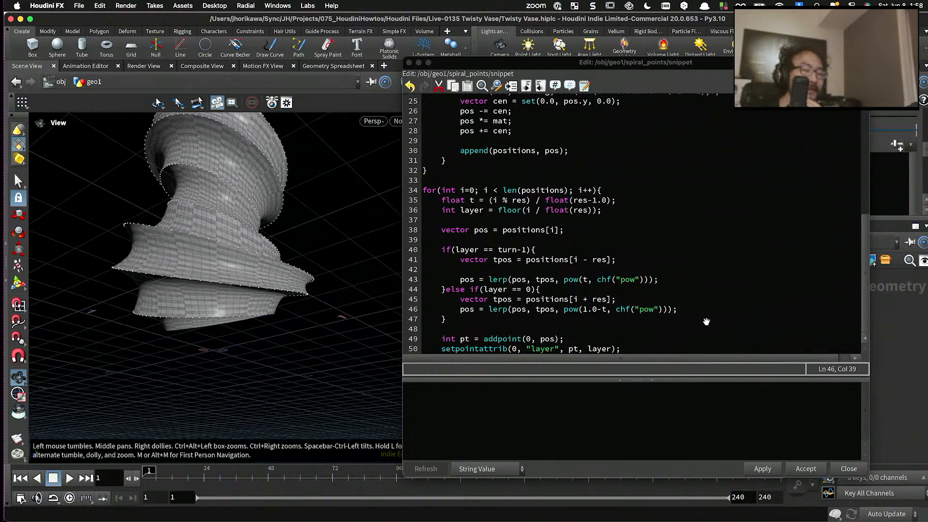
pyautogui.moveTo(699, 327); pyautogui.dragTo(173, 344)
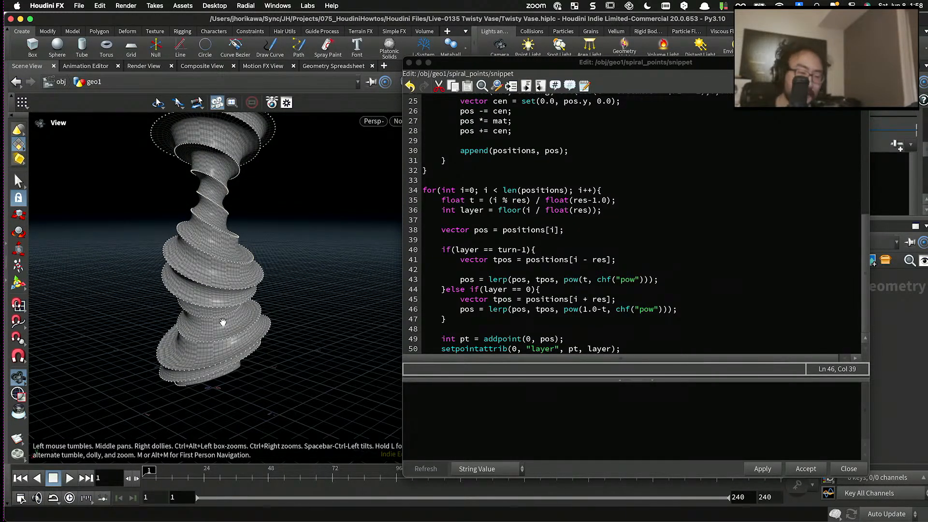
pyautogui.moveTo(222, 323); pyautogui.dragTo(260, 302)
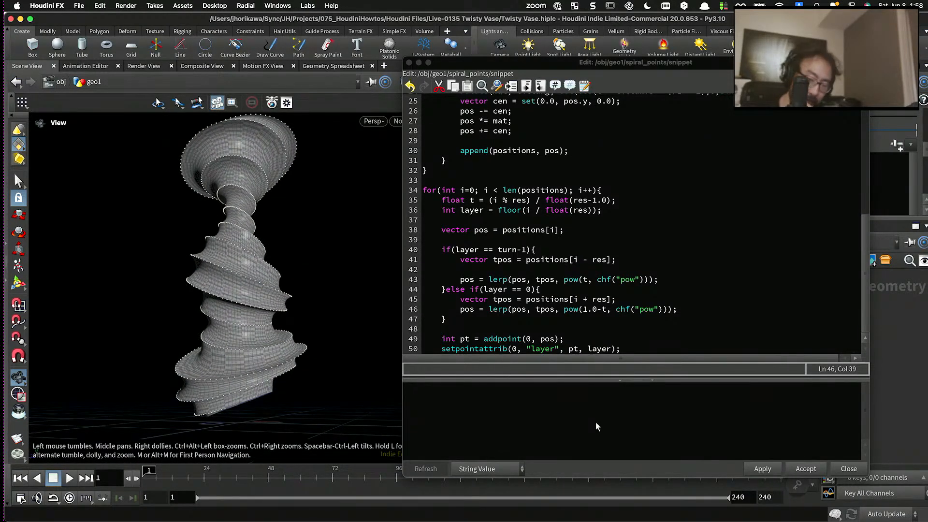
pyautogui.scroll(-1, 622, 300)
pyautogui.click(763, 471)
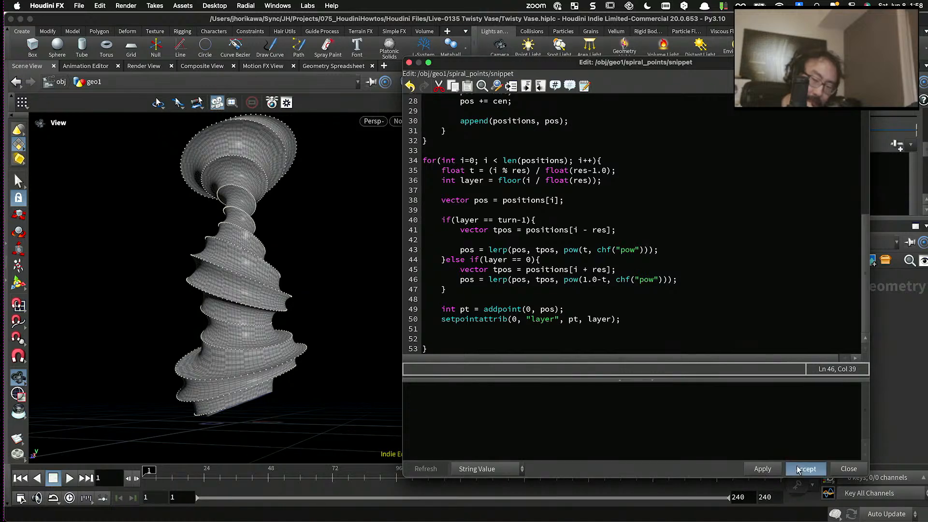
pyautogui.click(808, 470)
# - Display the output of the matchsize1 node at the end of the network
pyautogui.scroll(-5, 743, 404)
pyautogui.scroll(2, 743, 404)
pyautogui.moveTo(743, 404); pyautogui.dragTo(738, 353, button='middle')
pyautogui.scroll(5, 729, 394)
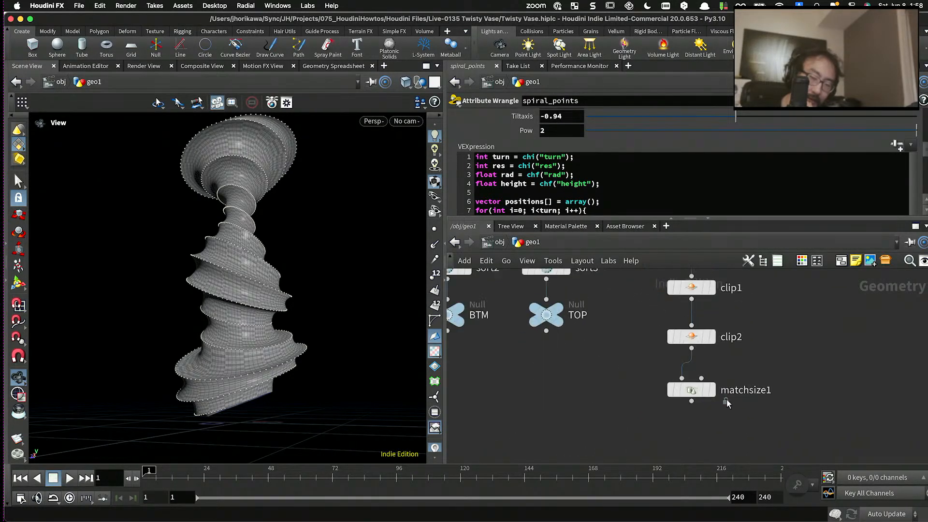
pyautogui.click(709, 389)
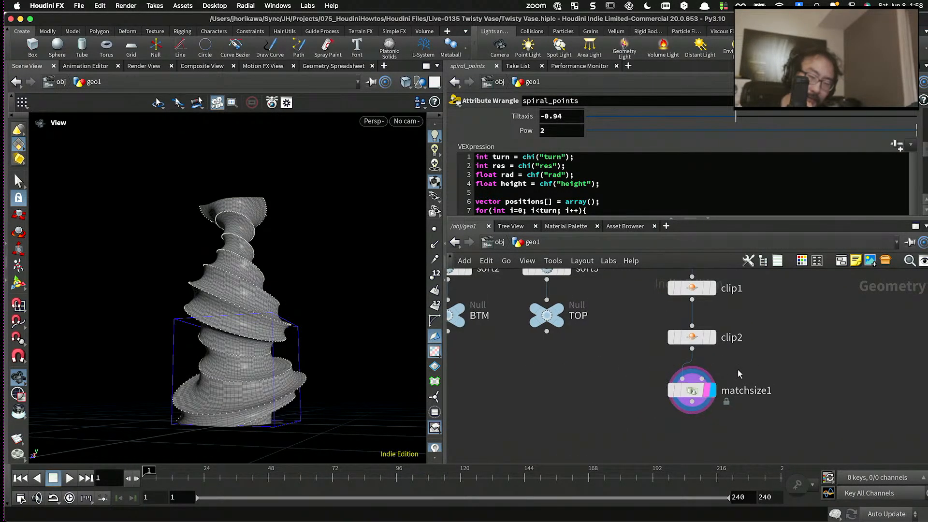
# - Try deleting both clip1 and clip2, placing matchsize1 under normal1, and inspect the unclipped vase base
pyautogui.moveTo(739, 372); pyautogui.dragTo(704, 410, button='middle')
pyautogui.moveTo(727, 395); pyautogui.dragTo(640, 318)
pyautogui.press('Delete')
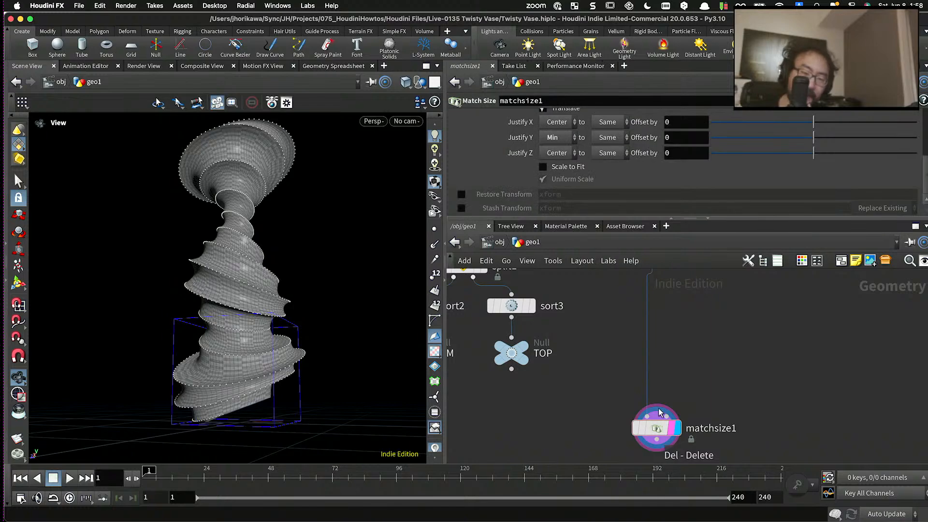
pyautogui.moveTo(661, 425); pyautogui.dragTo(659, 318)
pyautogui.scroll(-5, 658, 326)
pyautogui.scroll(3, 659, 318)
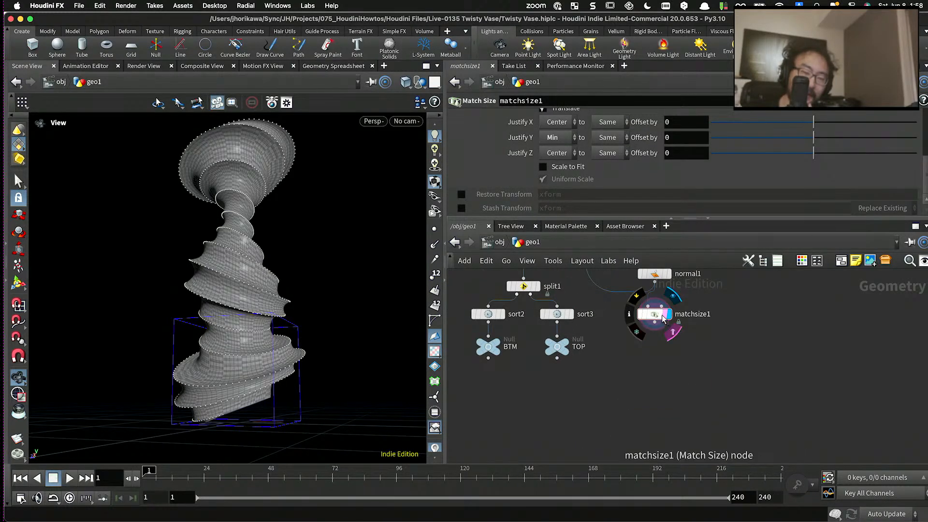
pyautogui.moveTo(369, 270)
pyautogui.mouseDown()
pyautogui.moveTo(311, 269)
pyautogui.moveTo(366, 259)
pyautogui.mouseUp()
pyautogui.moveTo(366, 259); pyautogui.dragTo(263, 343, button='right')
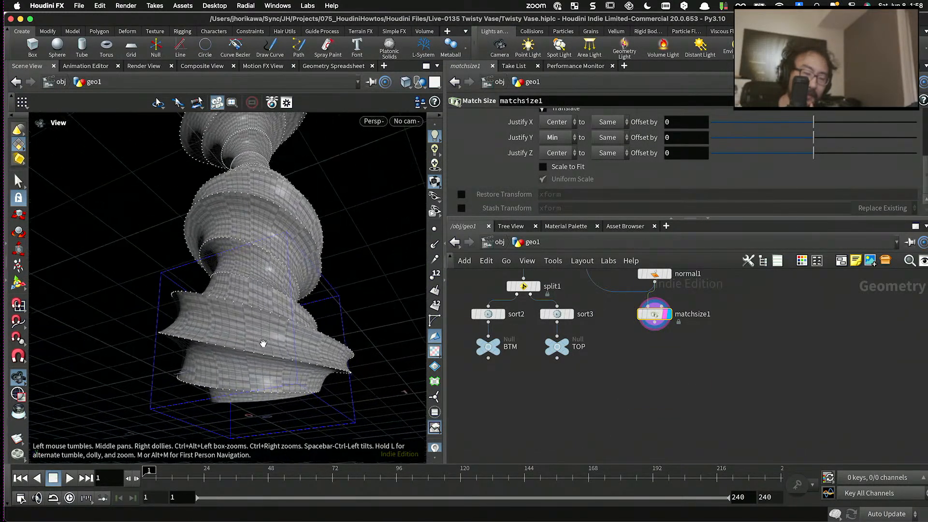
pyautogui.moveTo(263, 344); pyautogui.dragTo(341, 362)
pyautogui.moveTo(240, 352); pyautogui.dragTo(297, 348)
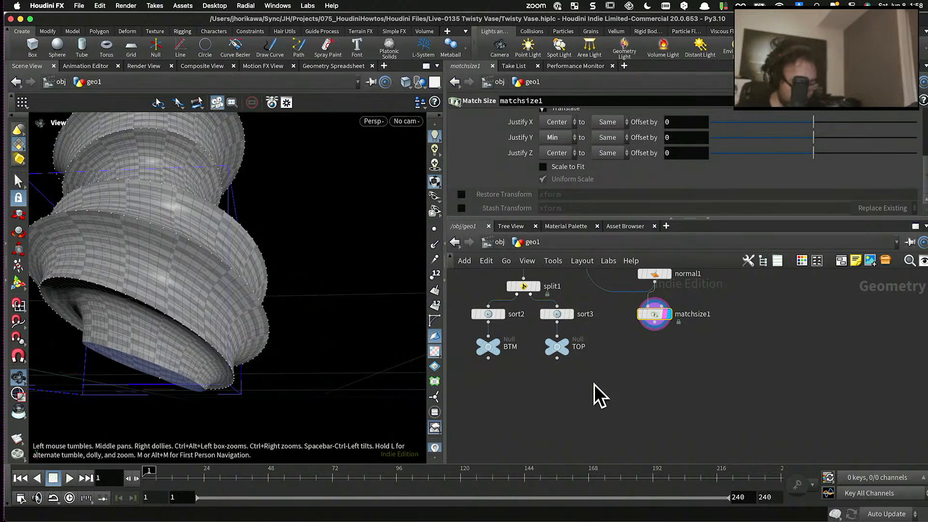
# - Undo the node move and the deletion of clip1 and clip2
pyautogui.hotkey('ctrl', 'z')
pyautogui.hotkey('ctrl', 'z')
pyautogui.hotkey('ctrl', 'z')
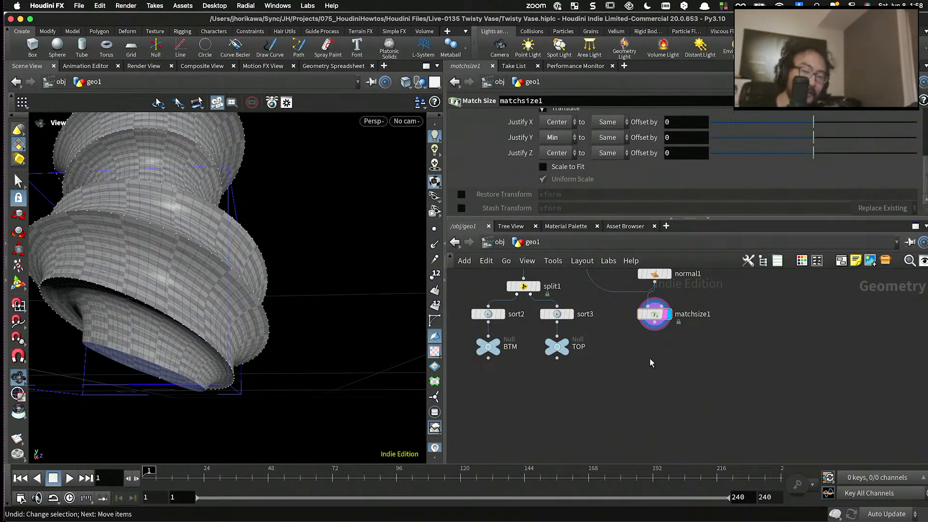
pyautogui.hotkey('ctrl', 'z')
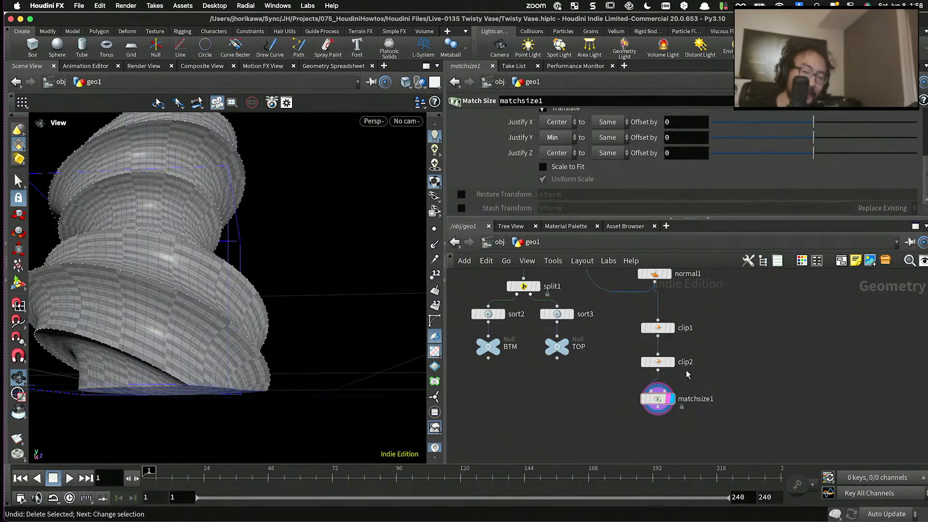
# - Pull clip2 out of the node chain and delete it, and move matchsize1 up beneath clip1
pyautogui.moveTo(665, 363); pyautogui.dragTo(732, 365)
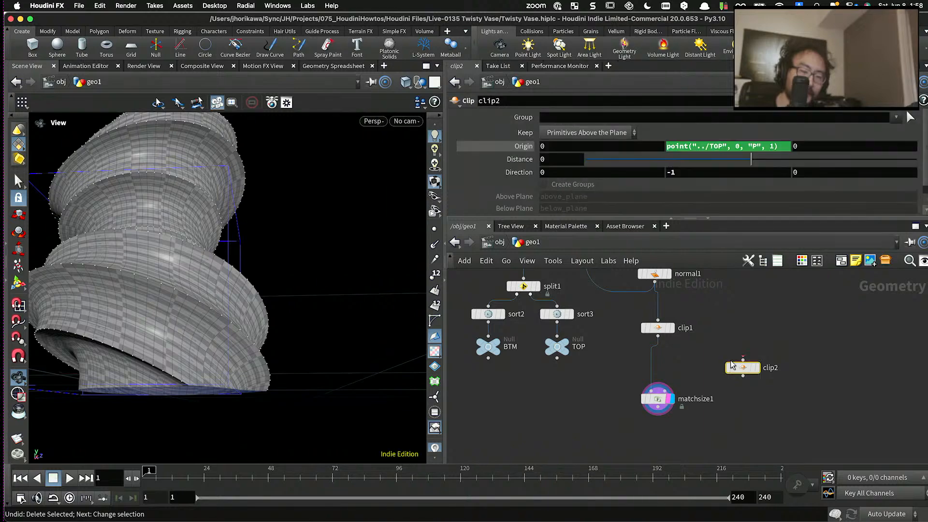
pyautogui.press('Delete')
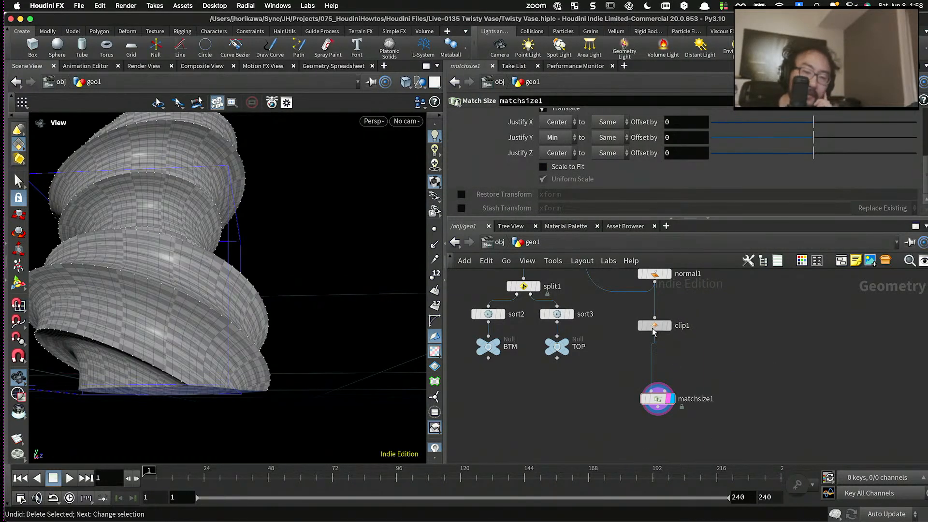
pyautogui.scroll(3, 670, 381)
pyautogui.moveTo(653, 405); pyautogui.dragTo(653, 346)
pyautogui.moveTo(290, 300); pyautogui.dragTo(291, 389)
pyautogui.moveTo(646, 354); pyautogui.dragTo(647, 364)
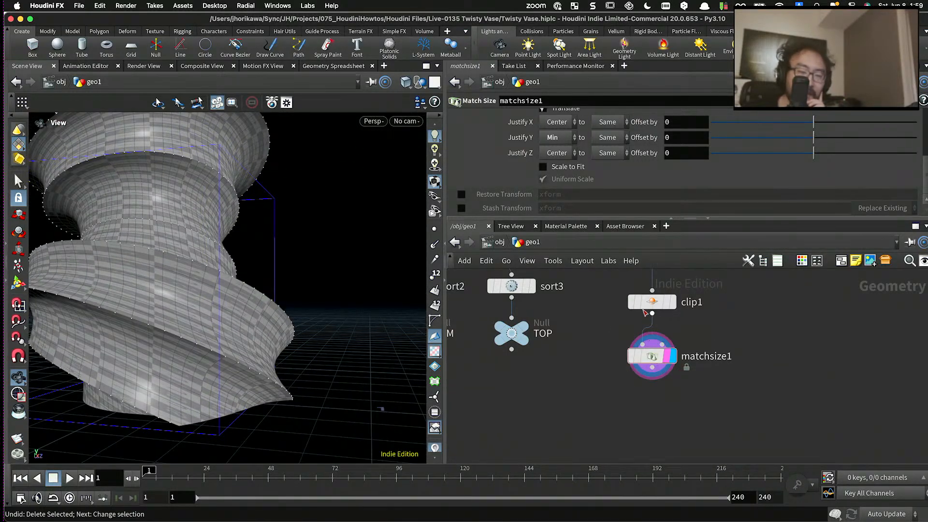
# - Bypass clip1 to compare the vase base without clipping, and re-enable it
pyautogui.click(631, 302)
pyautogui.moveTo(280, 317); pyautogui.dragTo(334, 308)
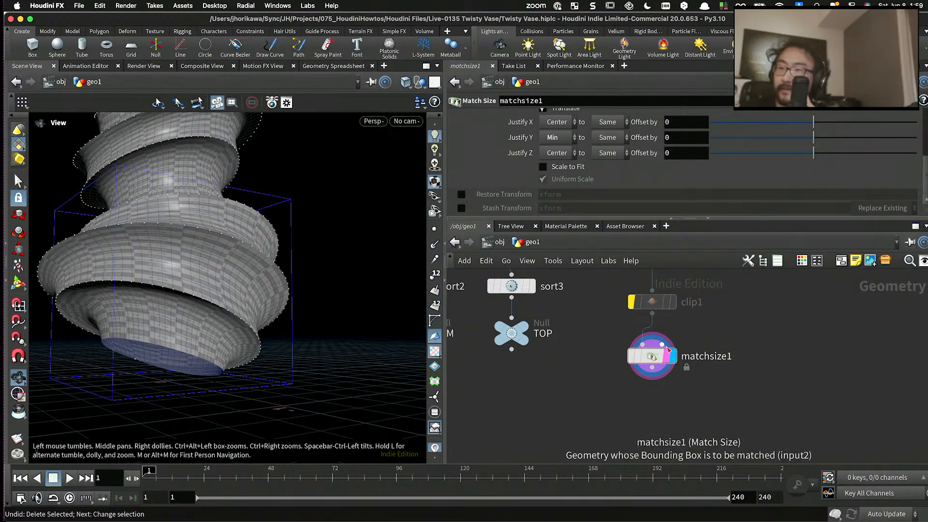
pyautogui.click(631, 303)
pyautogui.scroll(-5, 507, 356)
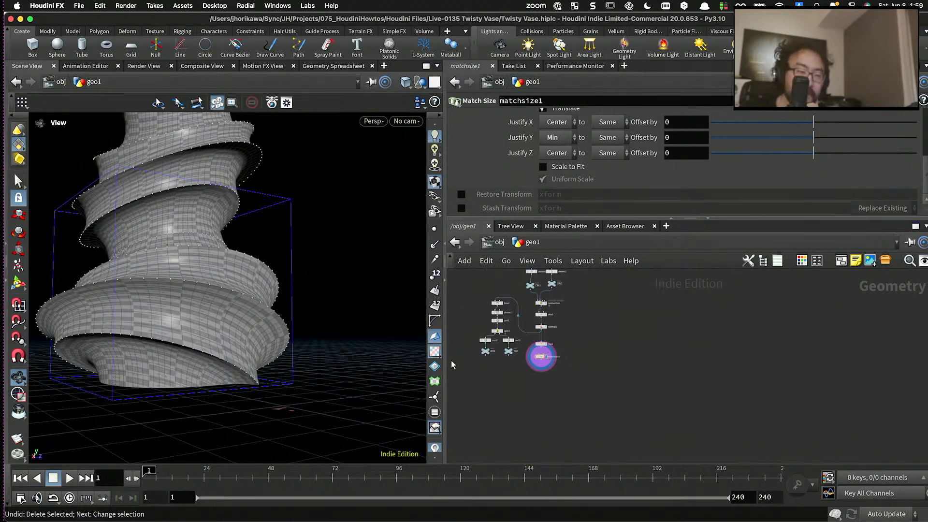
pyautogui.moveTo(312, 324); pyautogui.dragTo(419, 353)
# - Add an unconnected Null node beside spiral_points, name it CONTROLLER, and color it blue
pyautogui.scroll(5, 576, 333)
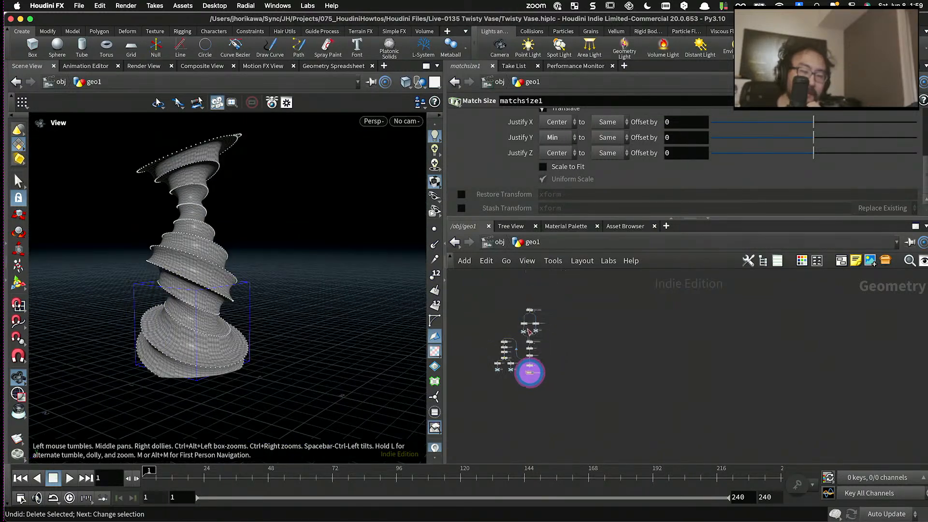
pyautogui.press('Tab')
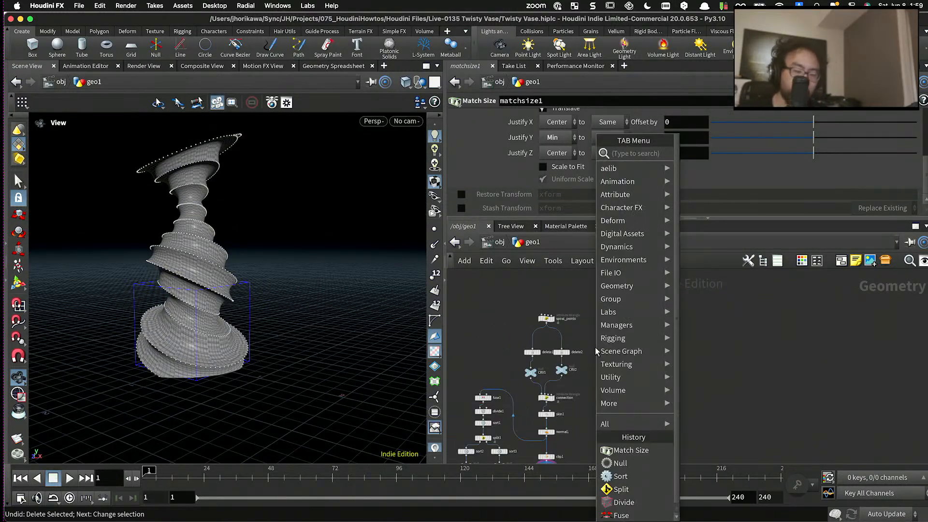
pyautogui.write('null')
pyautogui.press('Return')
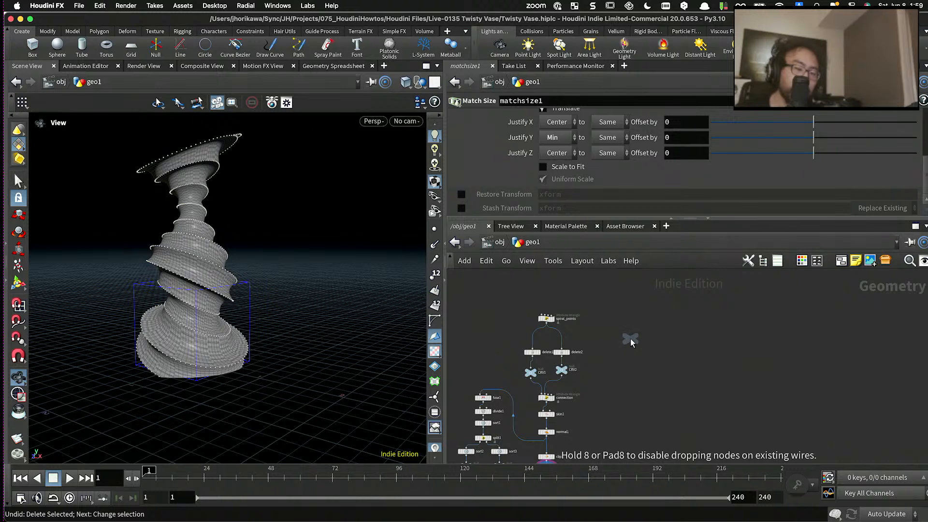
pyautogui.click(598, 349)
pyautogui.scroll(3, 599, 347)
pyautogui.doubleClick(602, 345)
pyautogui.write('CONTROLLER')
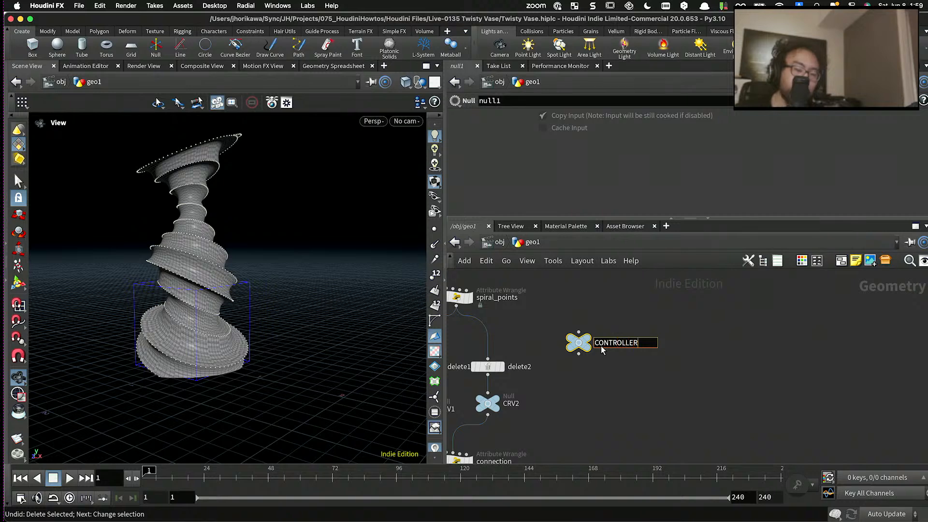
pyautogui.press('Return')
pyautogui.press('c')
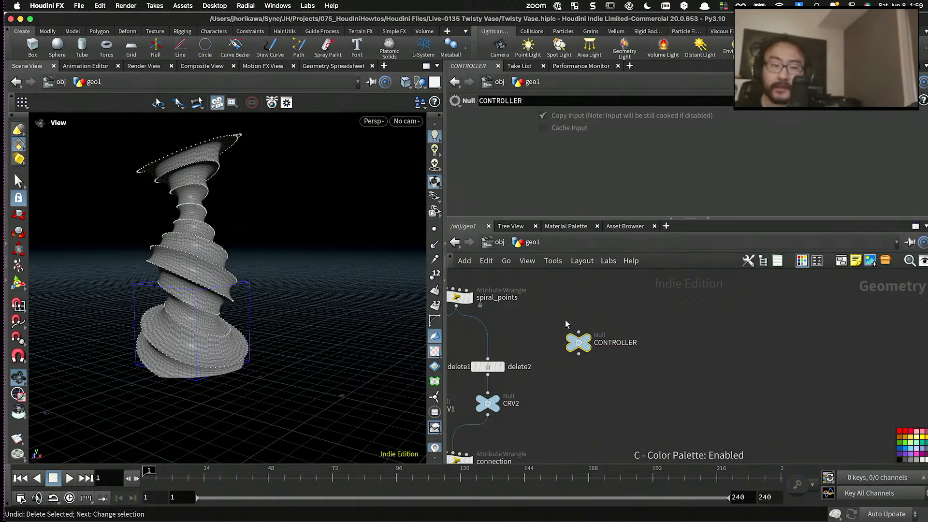
pyautogui.click(900, 448)
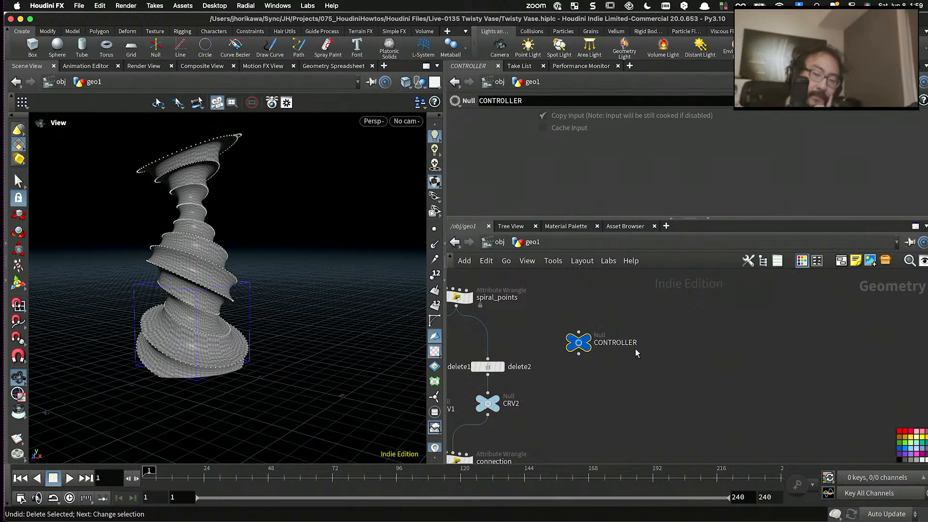
# - Open the parameter interface editor for CONTROLLER and select the spiral_points node so its parameters can be copied from
pyautogui.click(874, 101)
pyautogui.click(874, 115)
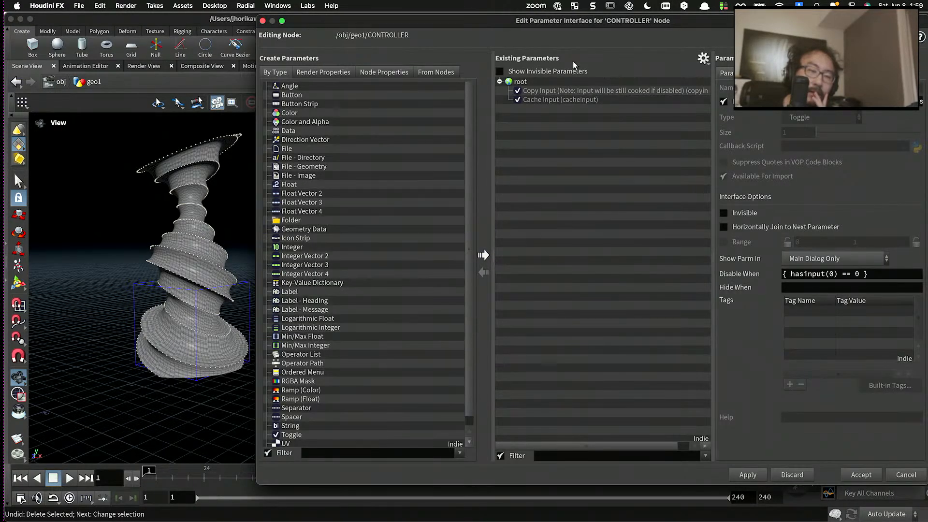
pyautogui.click(703, 59)
pyautogui.click(707, 144)
pyautogui.moveTo(715, 21); pyautogui.dragTo(535, 403)
pyautogui.moveTo(549, 313); pyautogui.dragTo(618, 311, button='middle')
pyautogui.click(497, 285)
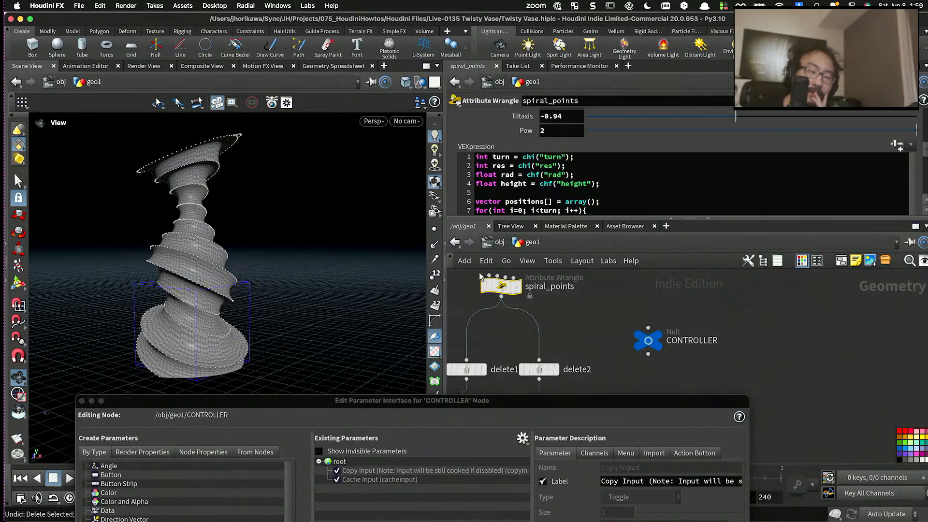
# - Add the Turn, Res, Rad and Height parameters of spiral_points to CONTROLLER's parameter list
pyautogui.moveTo(472, 400); pyautogui.dragTo(548, 251)
pyautogui.scroll(5, 533, 153)
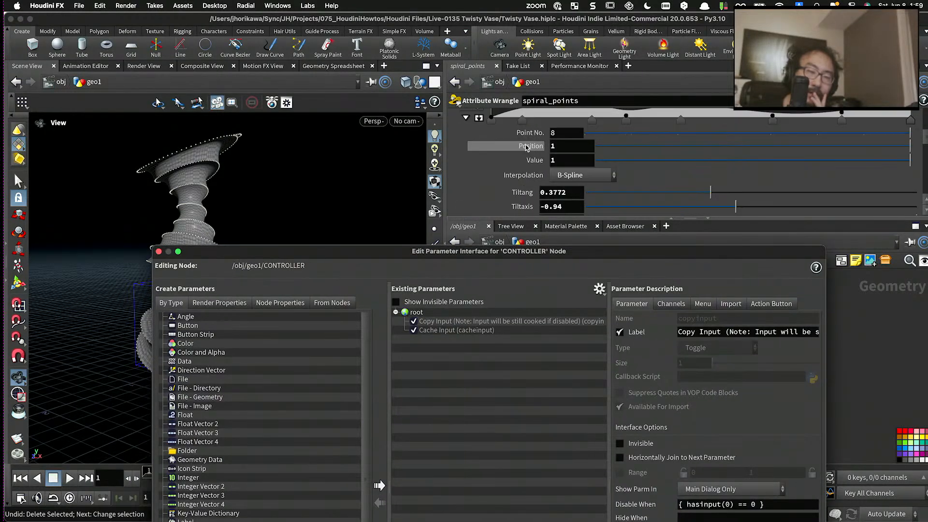
pyautogui.scroll(2, 533, 154)
pyautogui.moveTo(526, 136); pyautogui.dragTo(417, 313)
pyautogui.moveTo(527, 149); pyautogui.dragTo(420, 344)
pyautogui.moveTo(534, 170); pyautogui.dragTo(417, 312)
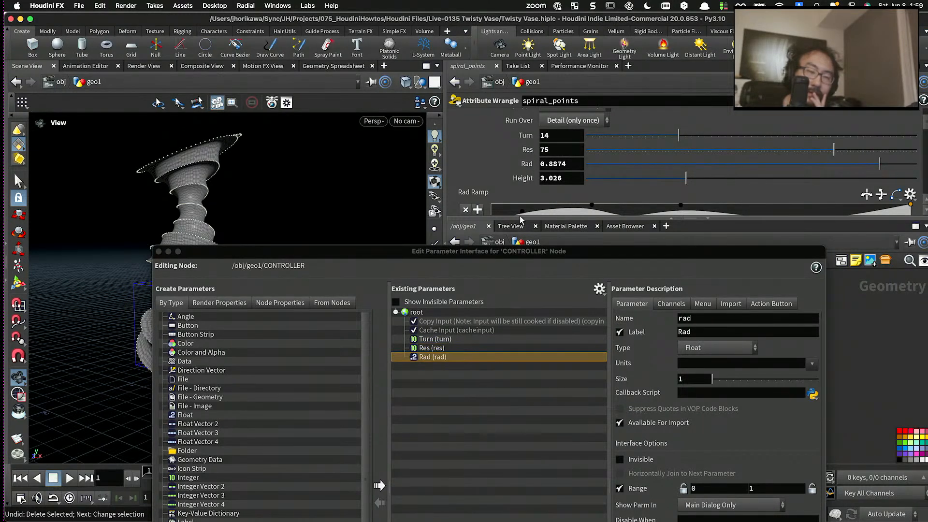
pyautogui.moveTo(472, 419); pyautogui.dragTo(472, 417)
# - Add the Rad Ramp, Tiltang, Tiltaxis and Pow parameters of spiral_points to CONTROLLER's parameter list
pyautogui.scroll(-1, 484, 199)
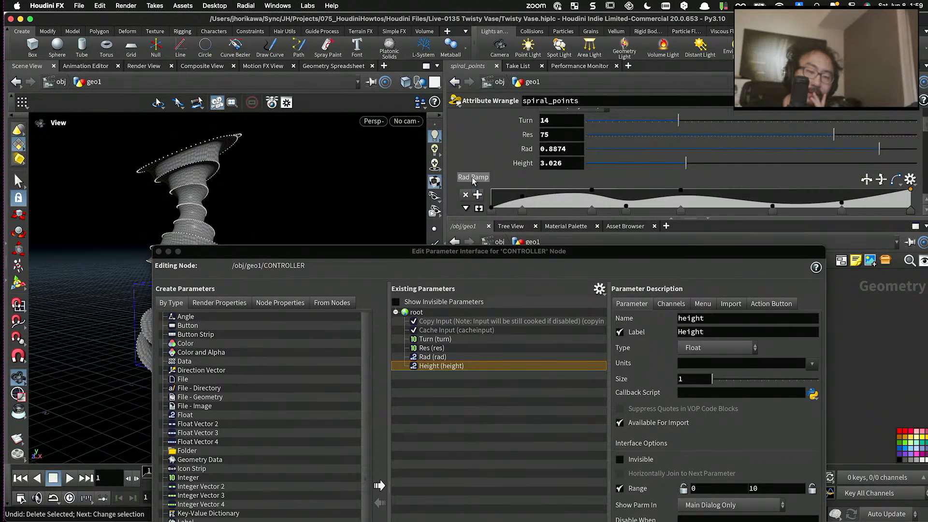
pyautogui.moveTo(474, 180); pyautogui.dragTo(449, 400)
pyautogui.scroll(-3, 540, 214)
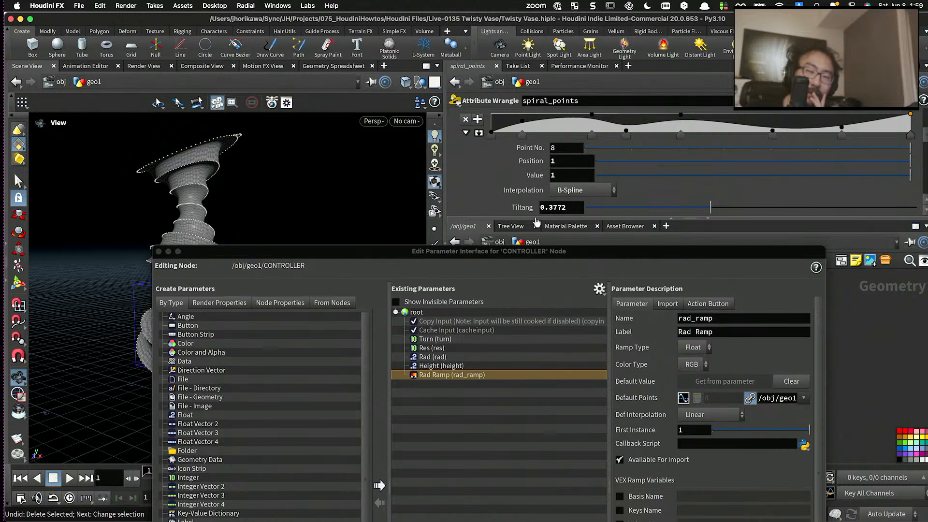
pyautogui.scroll(-3, 537, 215)
pyautogui.moveTo(526, 166); pyautogui.dragTo(478, 372)
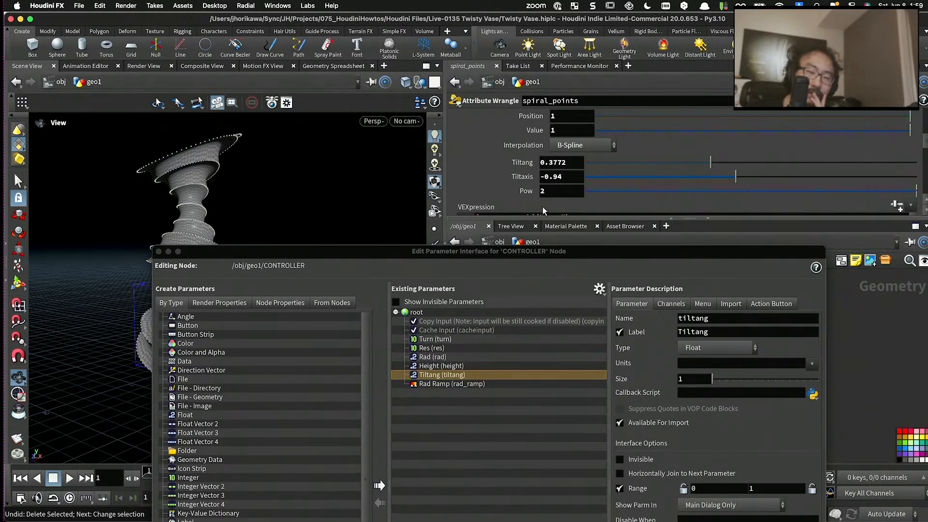
pyautogui.moveTo(523, 177); pyautogui.dragTo(465, 387)
# - Rename CONTROLLER's Turn parameter num_turn and label it "num turn"
pyautogui.moveTo(570, 249); pyautogui.dragTo(532, 166)
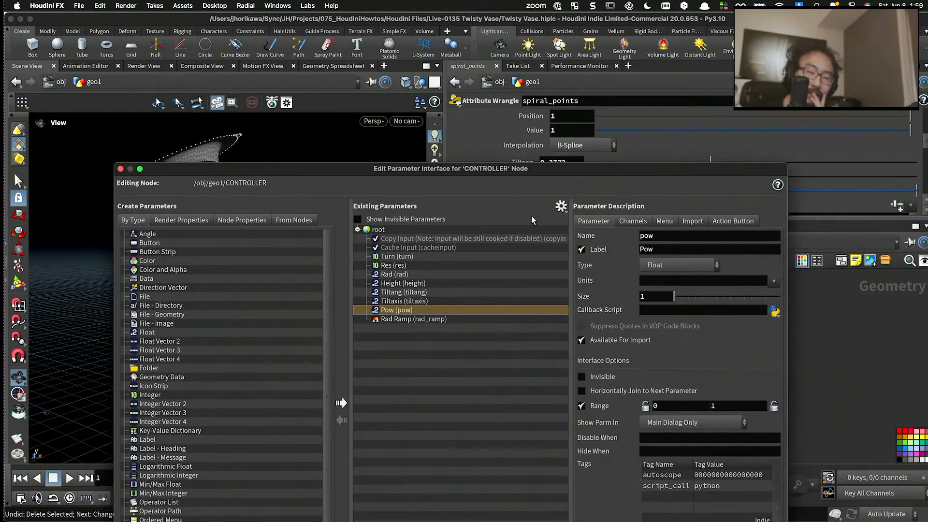
pyautogui.click(421, 257)
pyautogui.moveTo(669, 235); pyautogui.dragTo(611, 232)
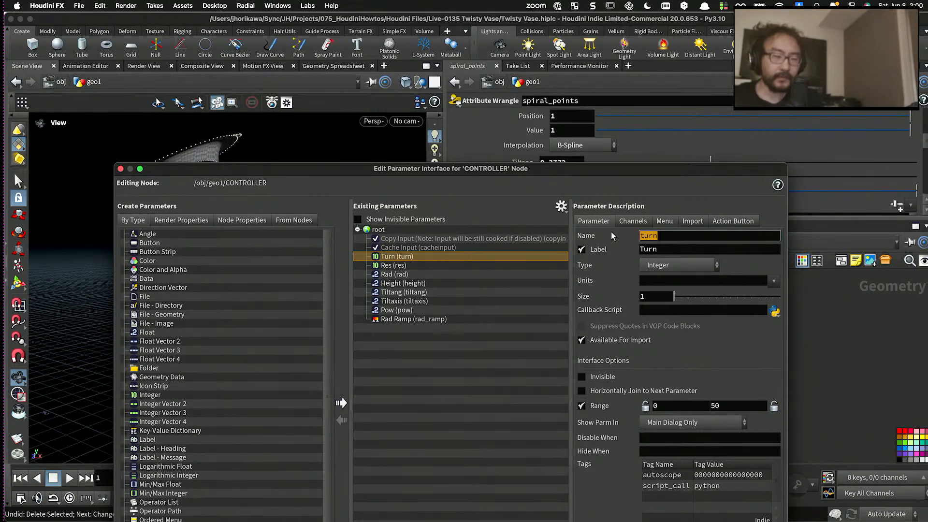
pyautogui.write('num_')
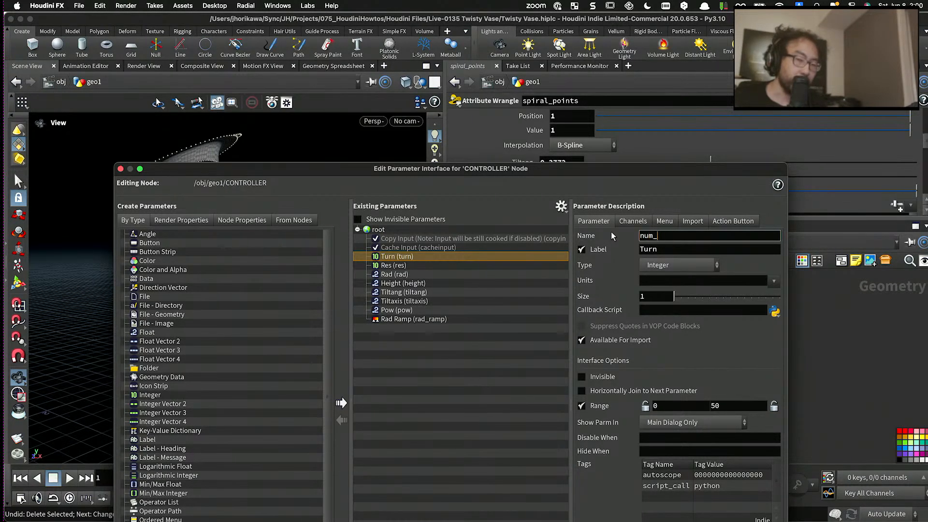
pyautogui.write('turn')
pyautogui.press('Tab')
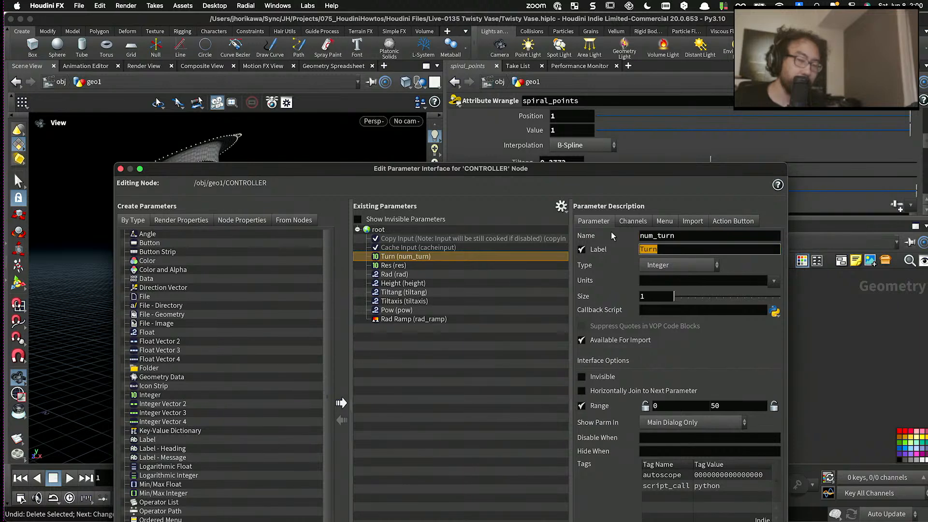
pyautogui.write('num turn')
pyautogui.press('Return')
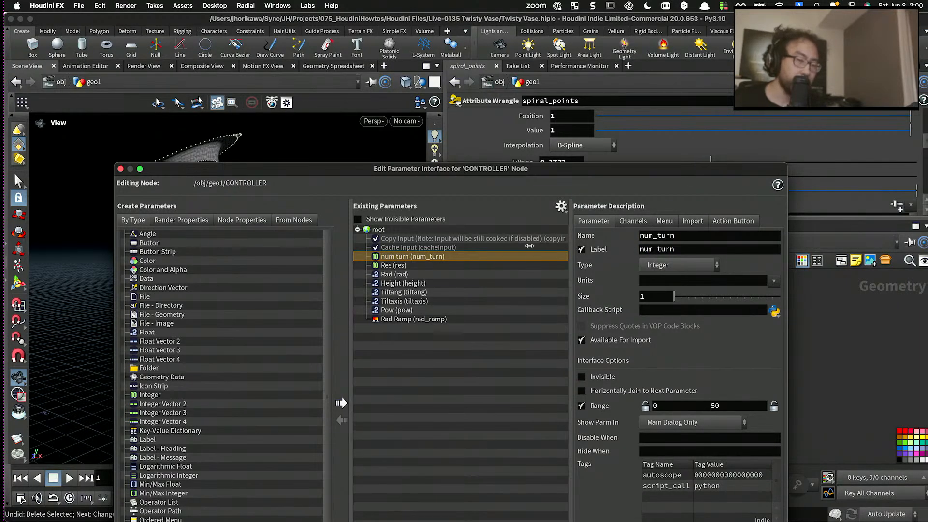
# - Rename CONTROLLER's Res parameter res_per_turn and label it "res per turn"
pyautogui.click(507, 266)
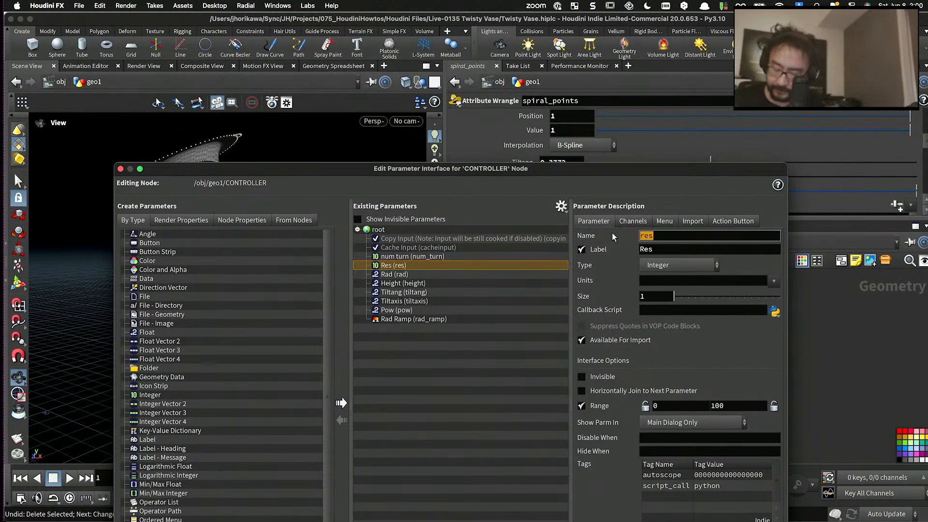
pyautogui.write('res_per_')
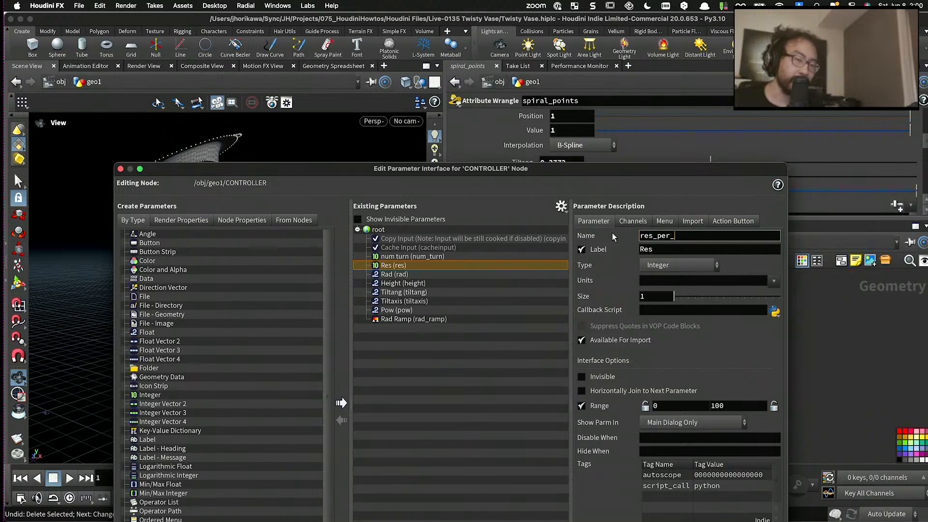
pyautogui.write('turn')
pyautogui.press('BackSpace')
pyautogui.write('rn')
pyautogui.press('Tab')
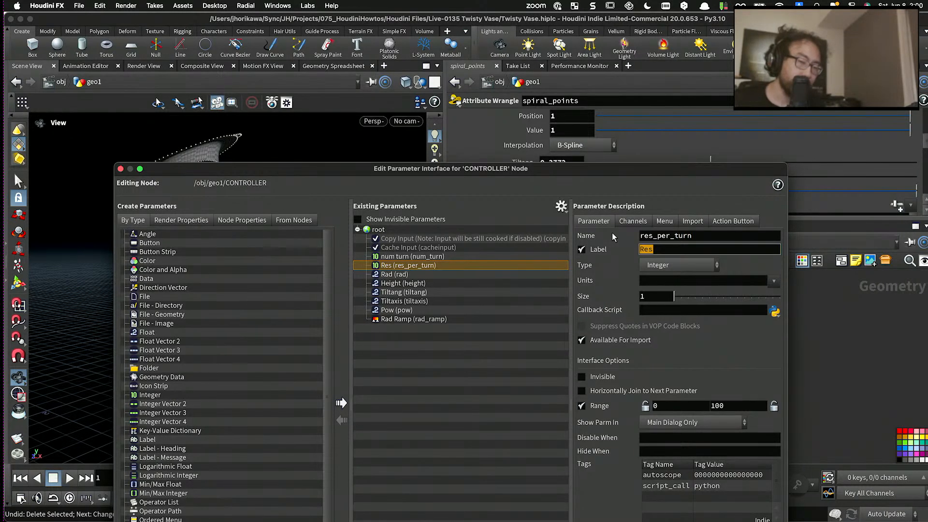
pyautogui.write('res per turn')
pyautogui.press('Return')
# - Rename CONTROLLER's Rad parameter max_rad and label it "max rad"
pyautogui.click(429, 274)
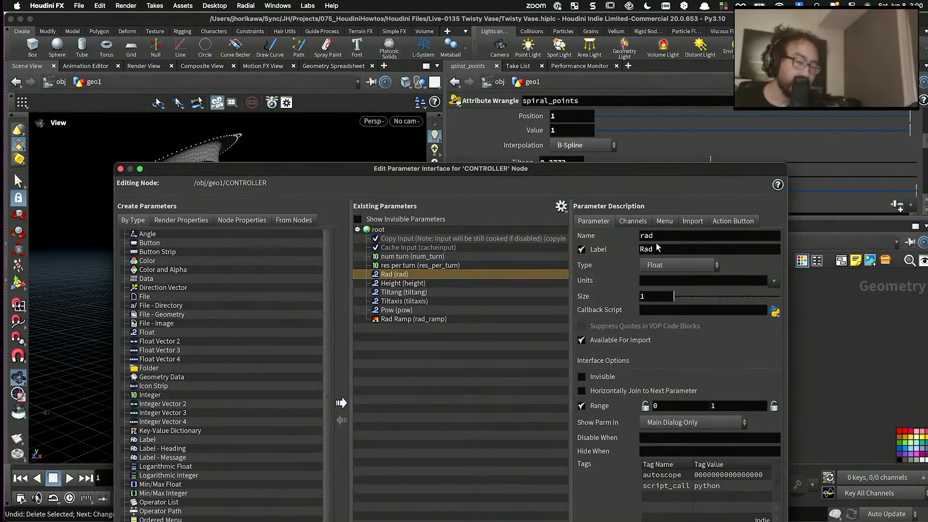
pyautogui.doubleClick(645, 237)
pyautogui.write('max_')
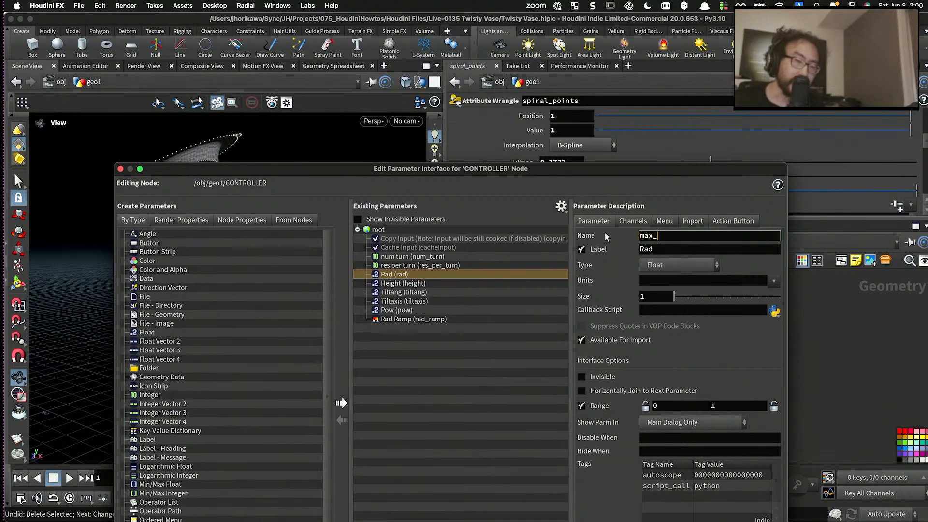
pyautogui.press('Tab')
pyautogui.write('max ')
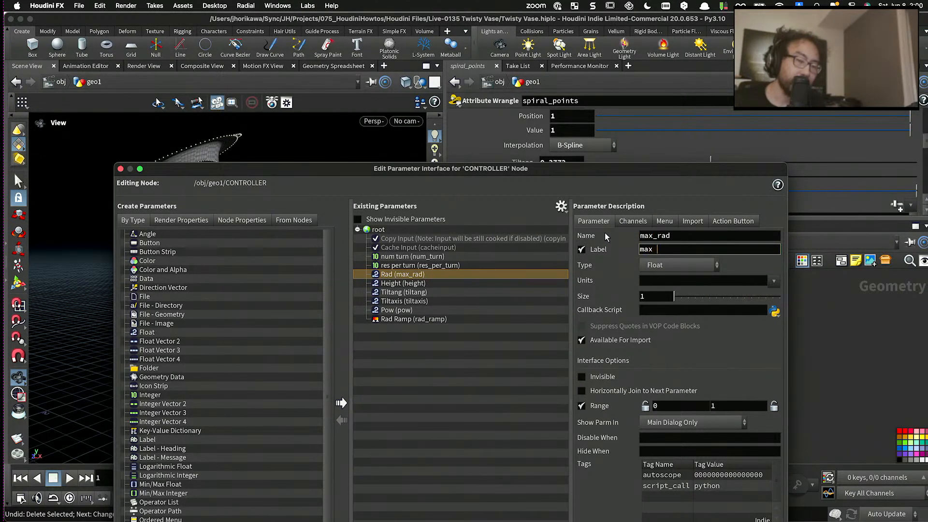
pyautogui.write('rad')
pyautogui.press('Return')
# - Move the Rad Ramp parameter directly beneath max rad and change its label to "rad ramp"
pyautogui.moveTo(415, 319); pyautogui.dragTo(437, 285)
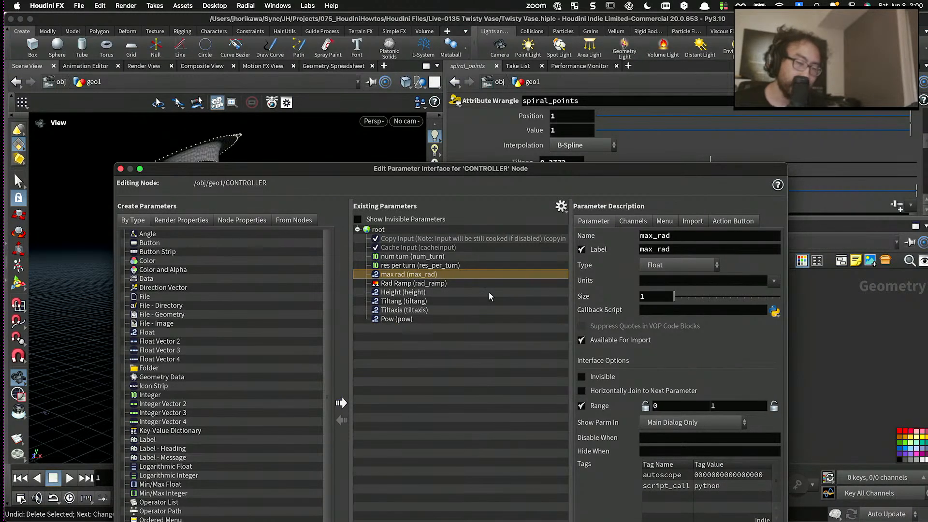
pyautogui.click(435, 283)
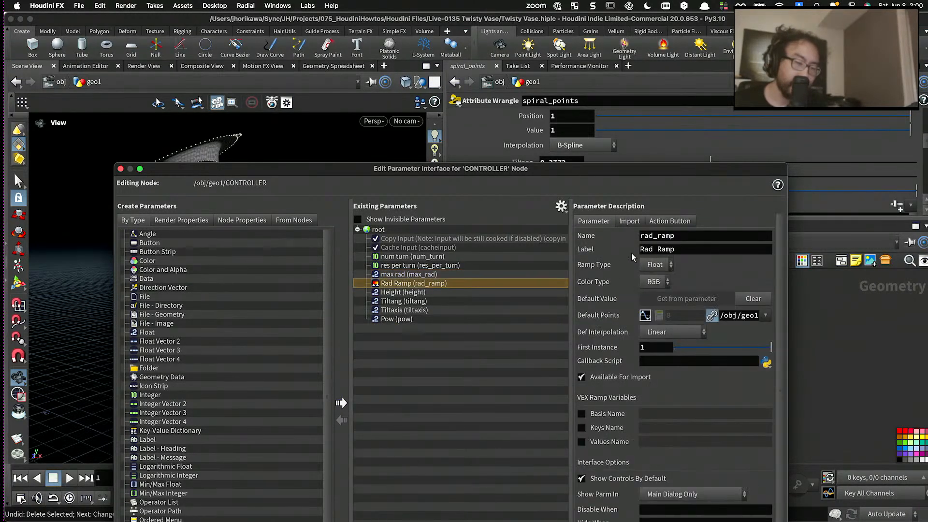
pyautogui.tripleClick(683, 248)
pyautogui.write('rad ramp')
pyautogui.press('Return')
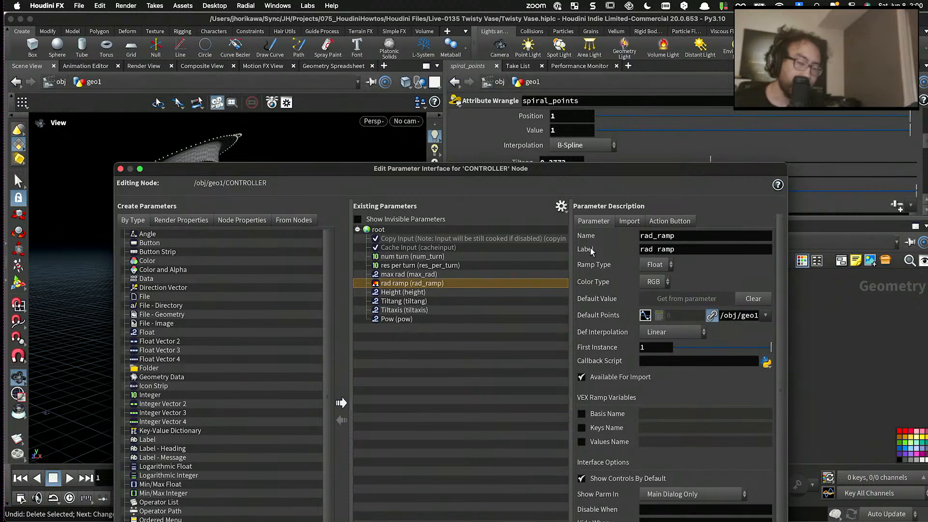
# - Rename the ramp parameter shape_ramp and change its label to "shape ramp"
pyautogui.click(678, 249)
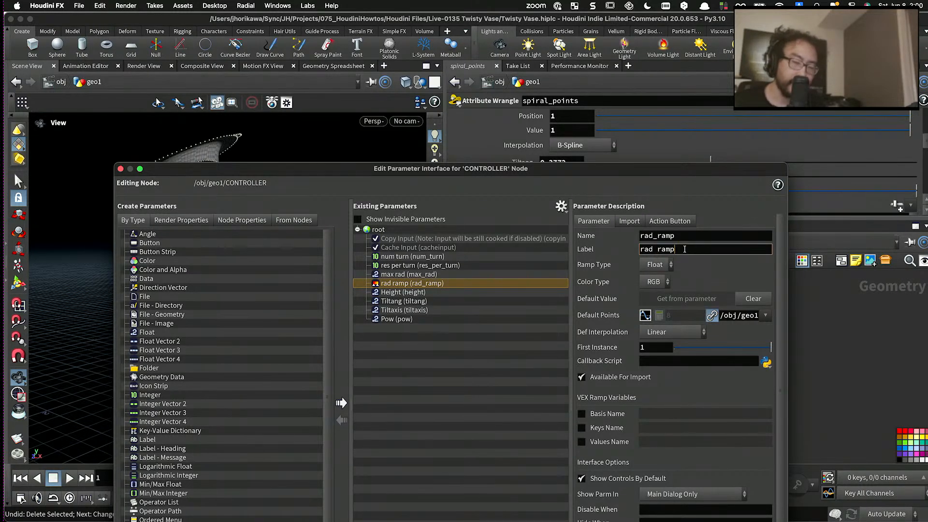
pyautogui.moveTo(685, 248); pyautogui.dragTo(619, 248)
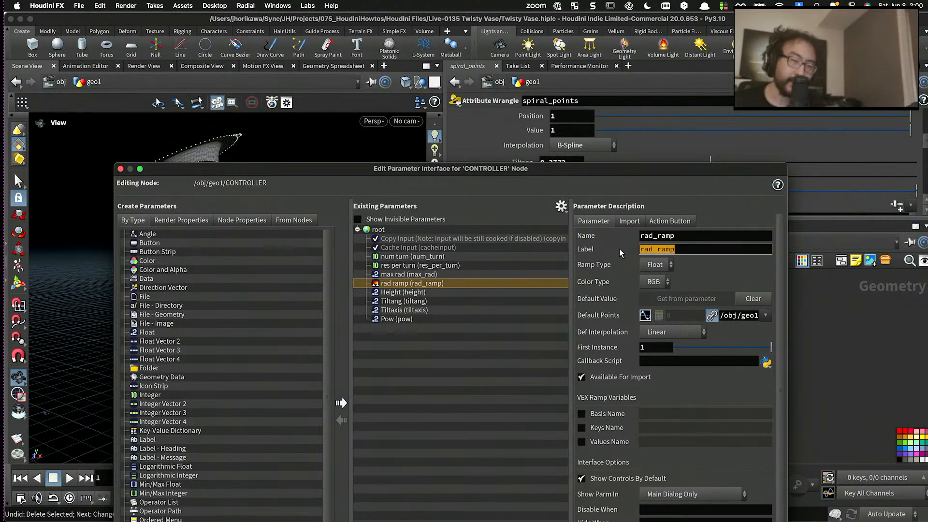
pyautogui.write('shape')
pyautogui.press('Return')
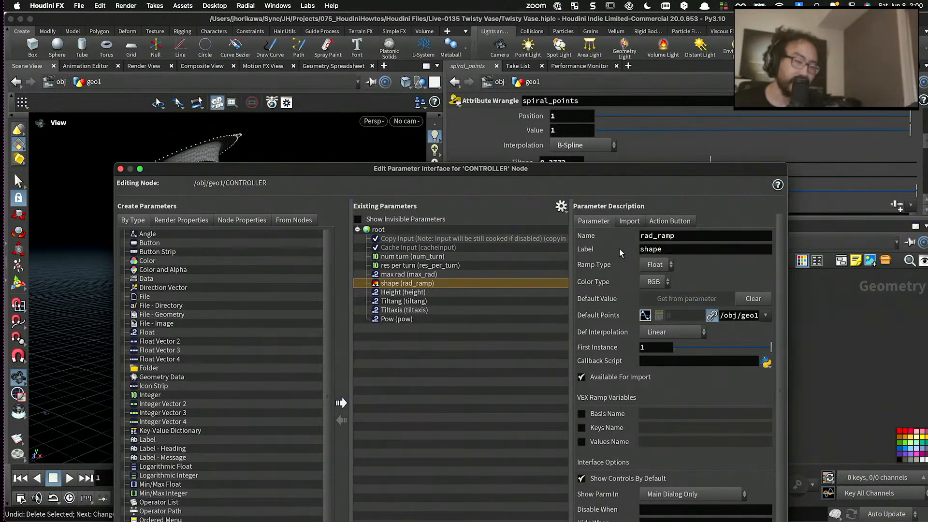
pyautogui.click(650, 235)
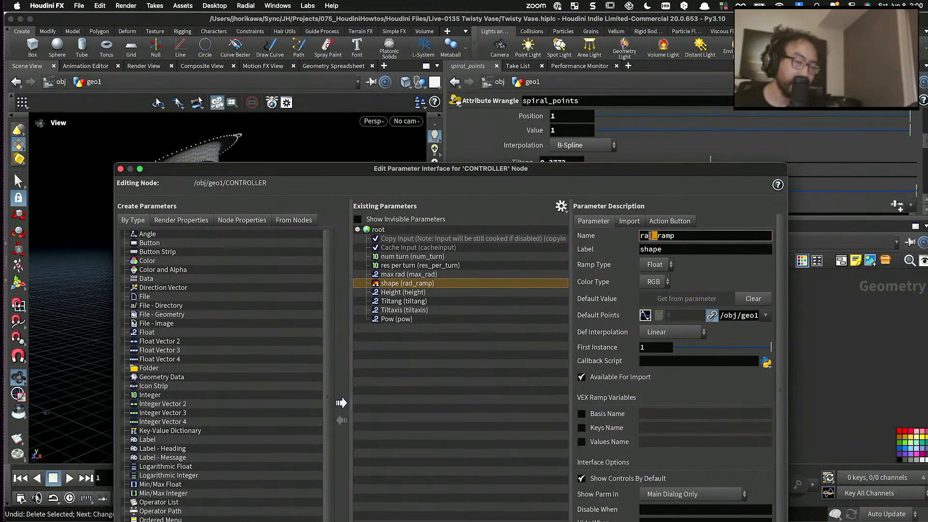
pyautogui.moveTo(651, 235); pyautogui.dragTo(628, 237)
pyautogui.write('shpae')
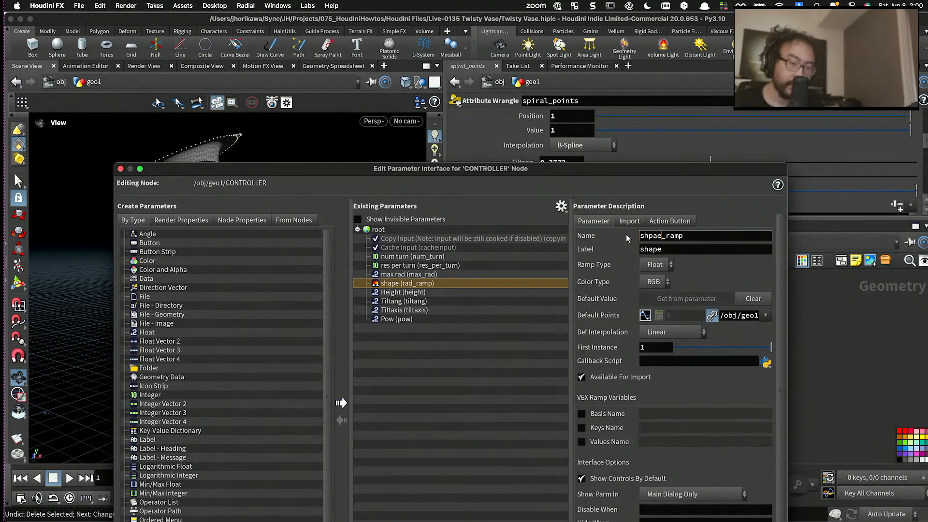
pyautogui.press('BackSpace')
pyautogui.press('BackSpace')
pyautogui.press('BackSpace')
pyautogui.press('BackSpace')
pyautogui.write('hape')
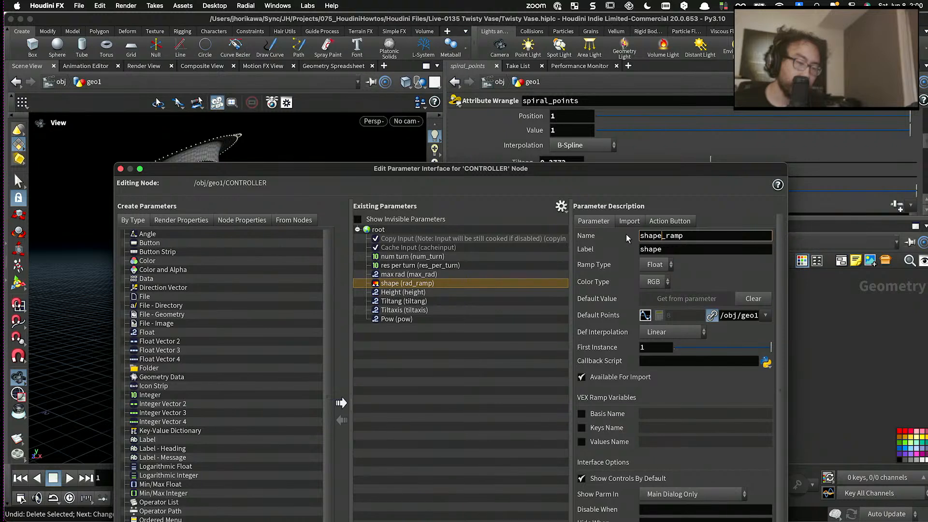
pyautogui.click(674, 247)
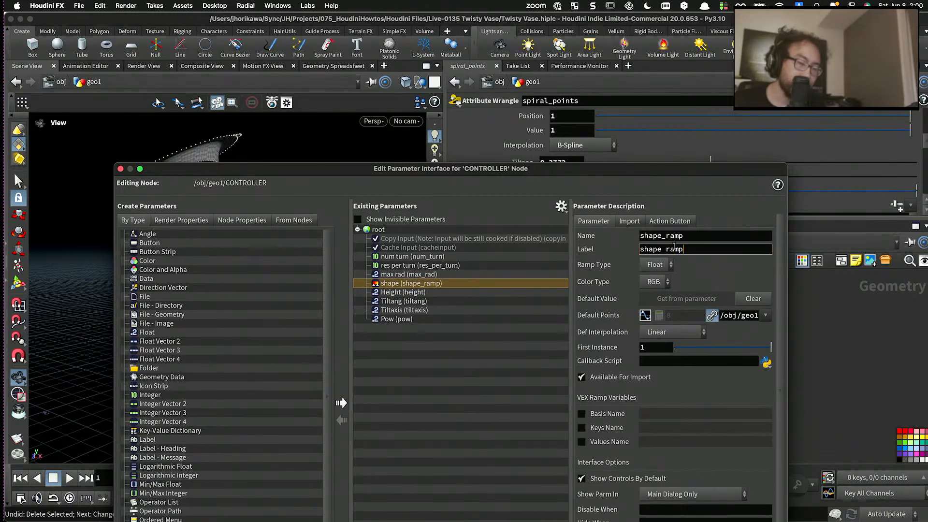
pyautogui.write('ramp')
pyautogui.press('Return')
# - Turn off Show Controls By Default for the shape ramp and apply the parameter interface changes
pyautogui.scroll(-1, 679, 402)
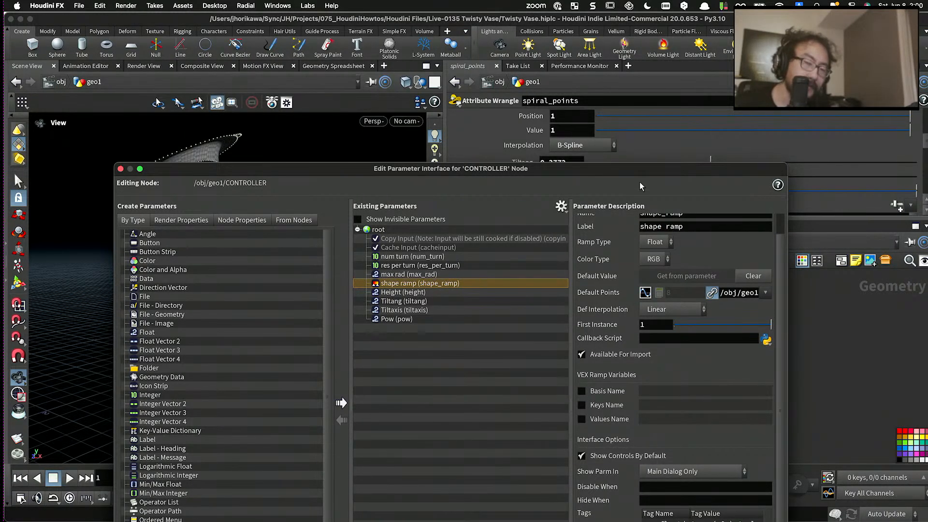
pyautogui.moveTo(642, 169); pyautogui.dragTo(620, 62)
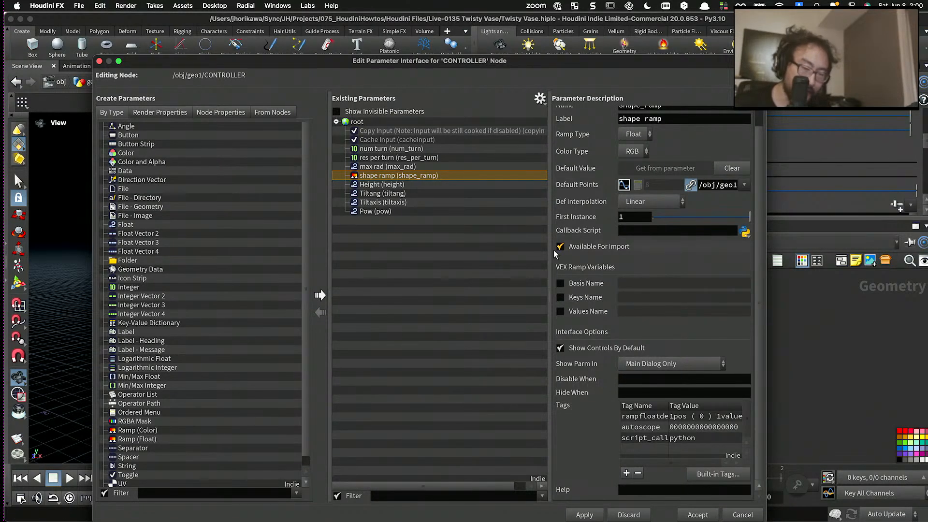
pyautogui.click(584, 515)
# - Rename CONTROLLER's Height parameter total_height and label it "total heigth"
pyautogui.click(387, 185)
pyautogui.doubleClick(631, 127)
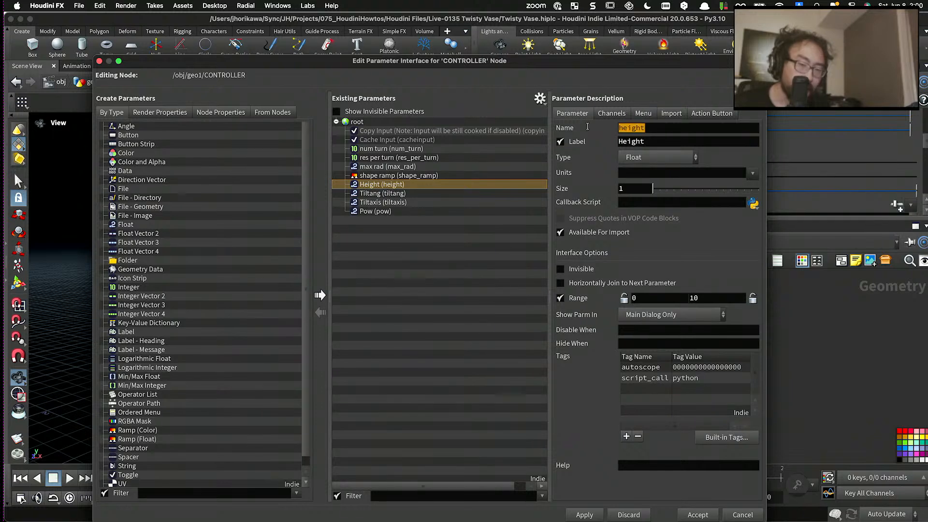
pyautogui.write('total_height')
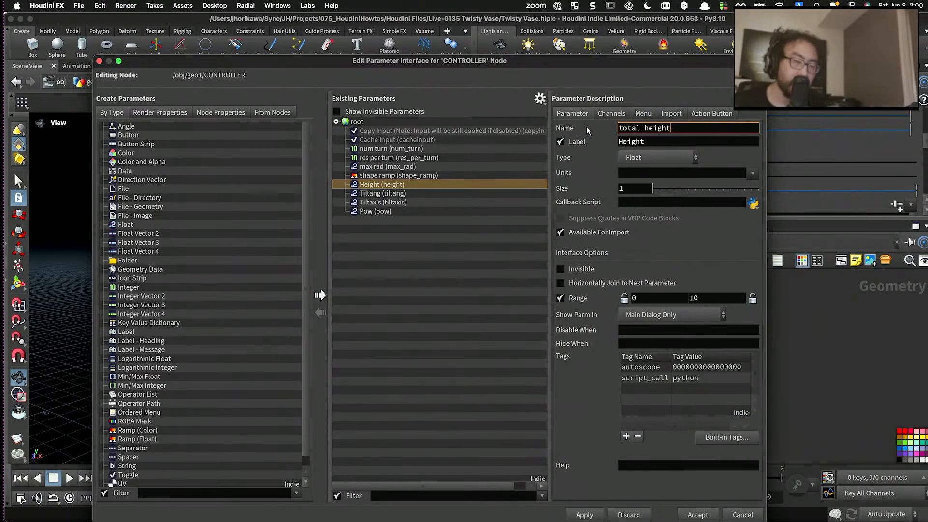
pyautogui.press('Tab')
pyautogui.write('total heigth')
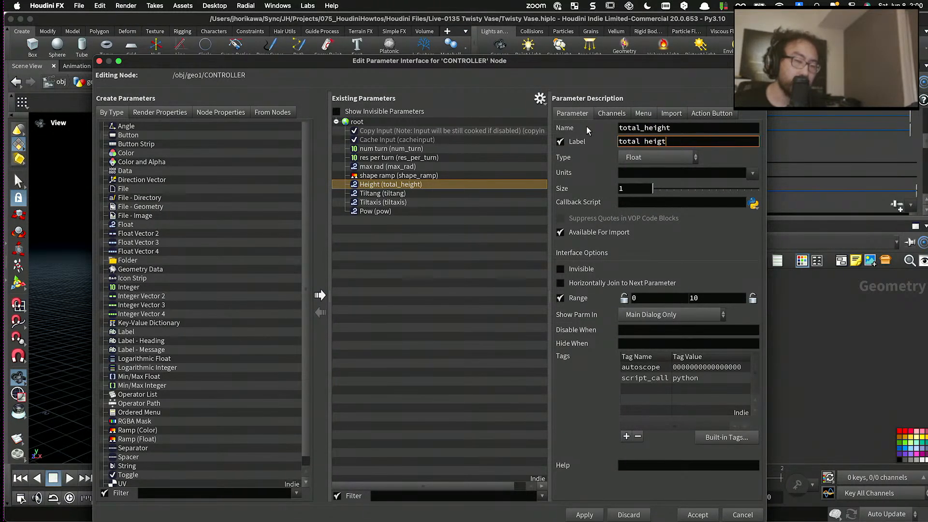
pyautogui.press('Return')
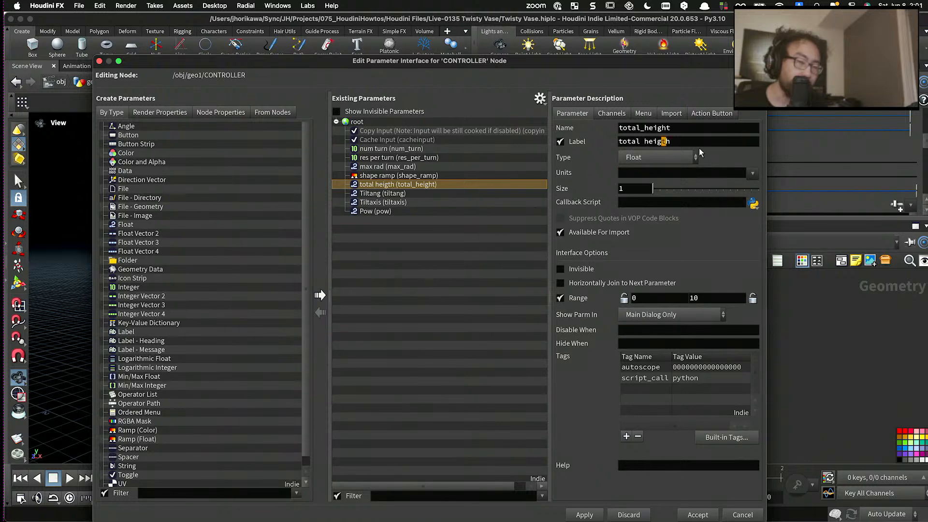
# - Correct the spelling of the total_height parameter's label to "total height"
pyautogui.click(701, 141)
pyautogui.press('BackSpace')
pyautogui.press('BackSpace')
pyautogui.press('BackSpace')
pyautogui.write('hjt')
pyautogui.press('BackSpace')
pyautogui.press('BackSpace')
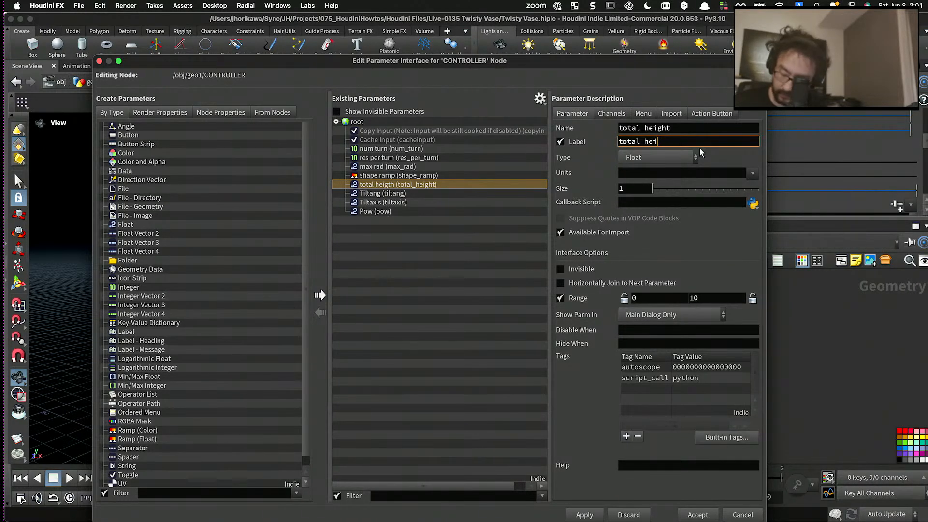
pyautogui.write('ght')
pyautogui.press('Return')
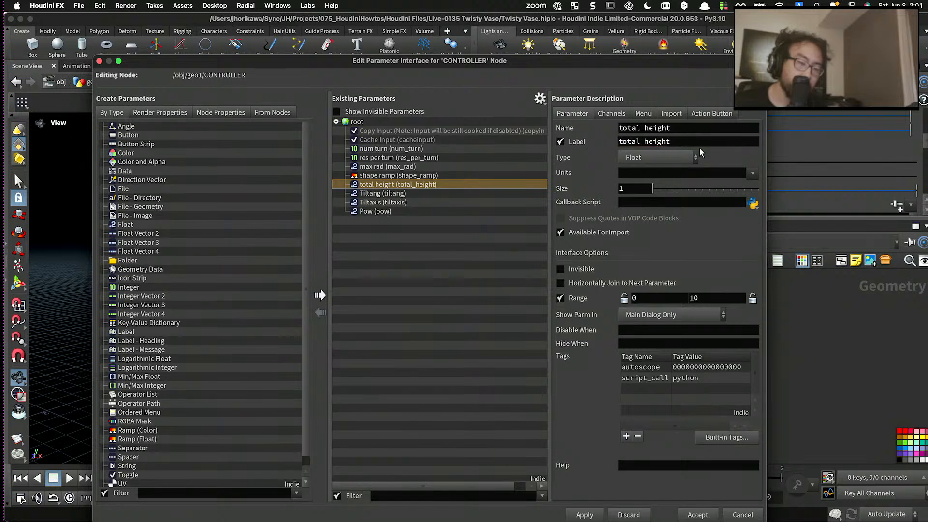
# - Rename the Tiltang parameter spiral_tilt_ang and change its label to "spiral tilt ang"
pyautogui.click(532, 193)
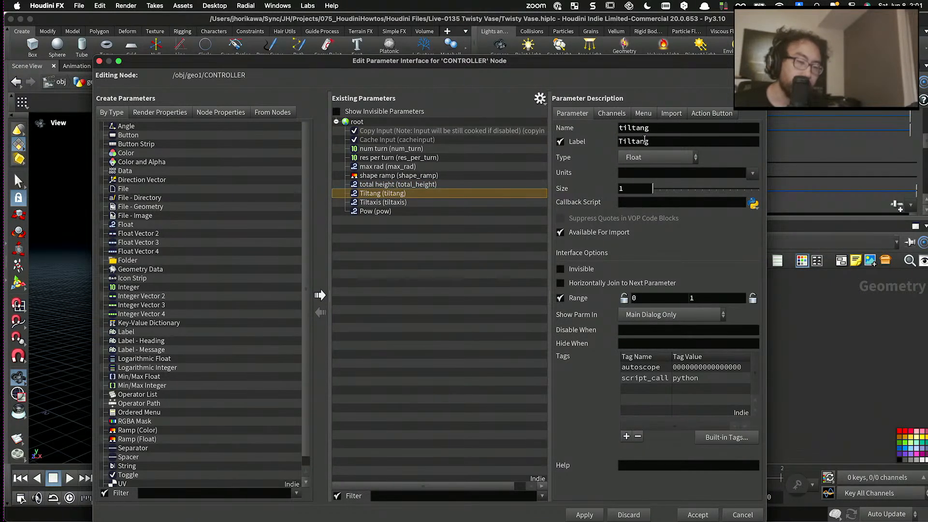
pyautogui.click(634, 128)
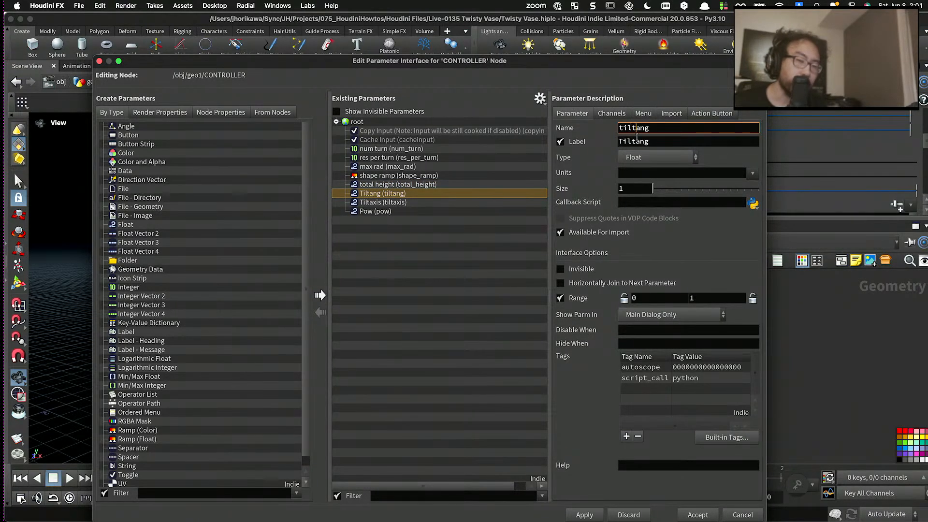
pyautogui.write('spiral_')
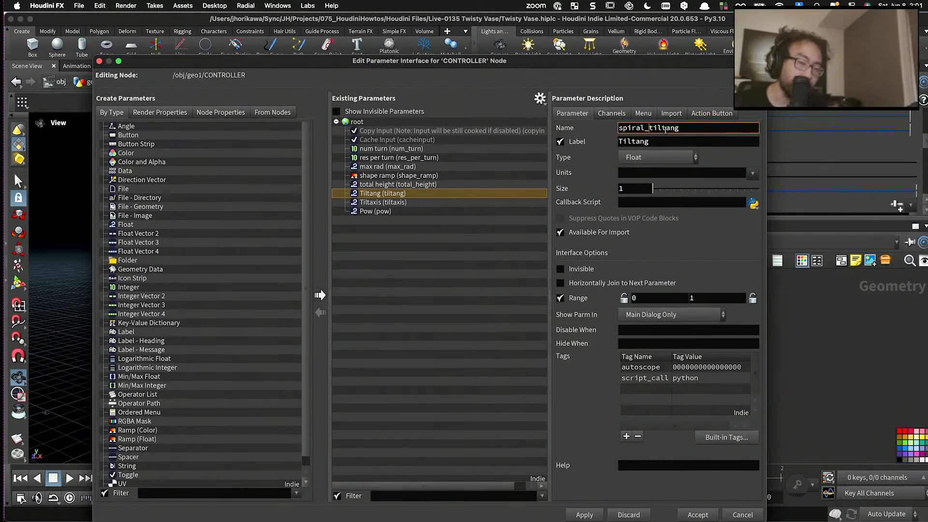
pyautogui.moveTo(624, 141); pyautogui.dragTo(613, 143)
pyautogui.write('spiral tilt')
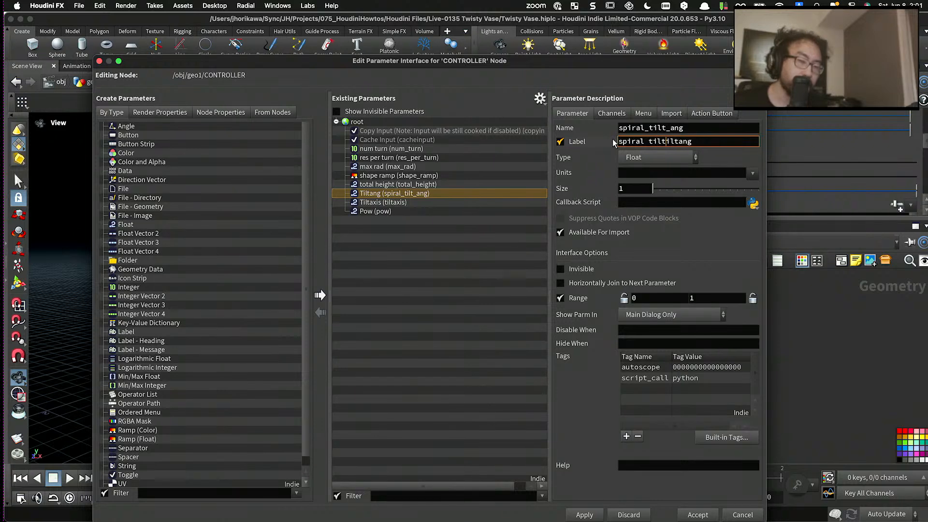
pyautogui.hotkey('shift', 'Right')
pyautogui.hotkey('shift', 'Right')
pyautogui.hotkey('shift', 'Right')
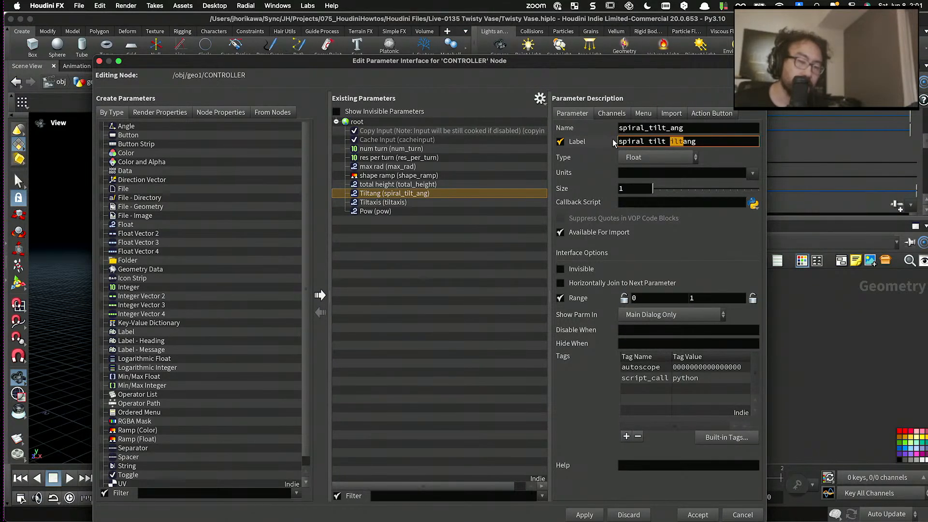
pyautogui.press('BackSpace')
# - Rename the Tiltaxis parameter spiral_tilt_axis and change its label to "spiral tilt axis"
pyautogui.click(396, 202)
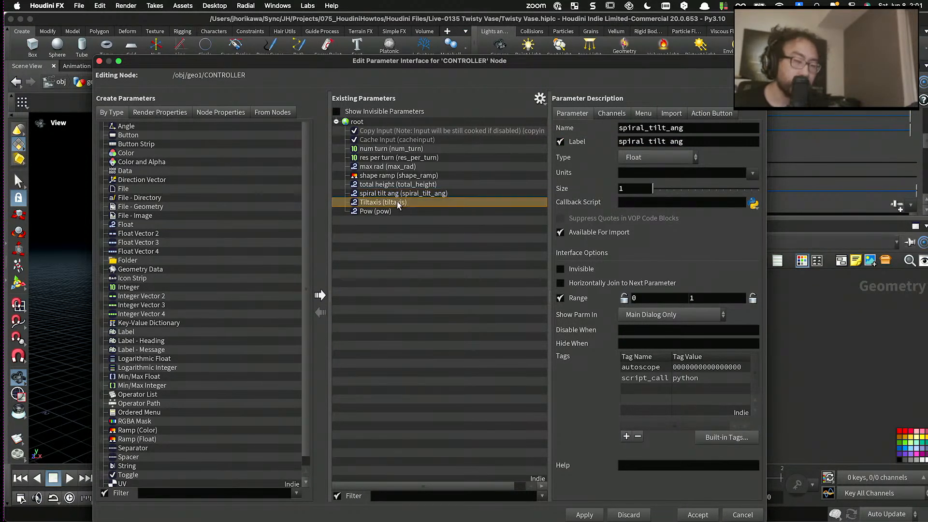
pyautogui.moveTo(635, 127); pyautogui.dragTo(584, 127)
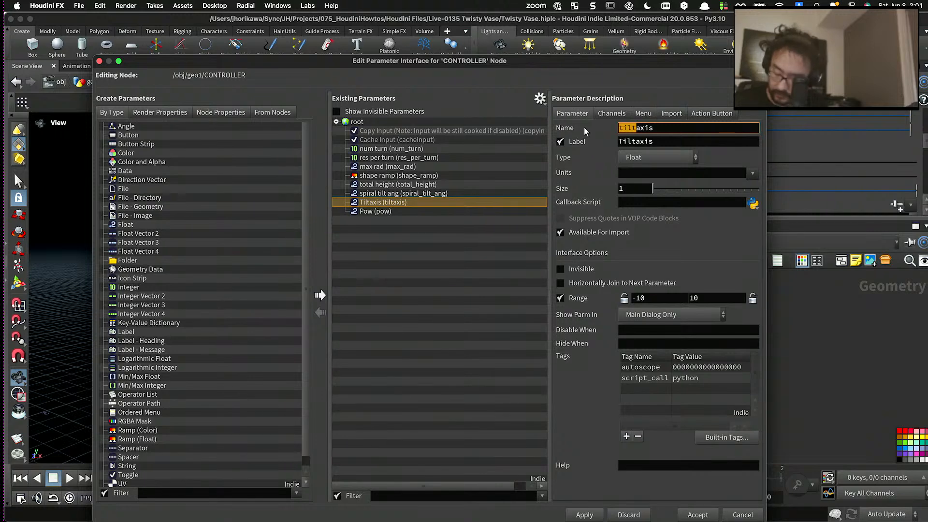
pyautogui.write('spiral_tilt_')
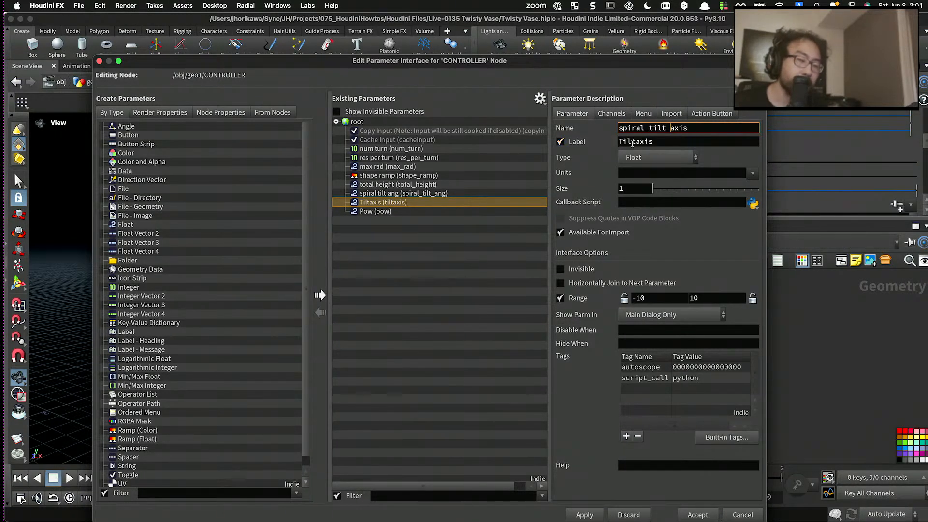
pyautogui.moveTo(631, 142); pyautogui.dragTo(599, 138)
pyautogui.write('s[ora;')
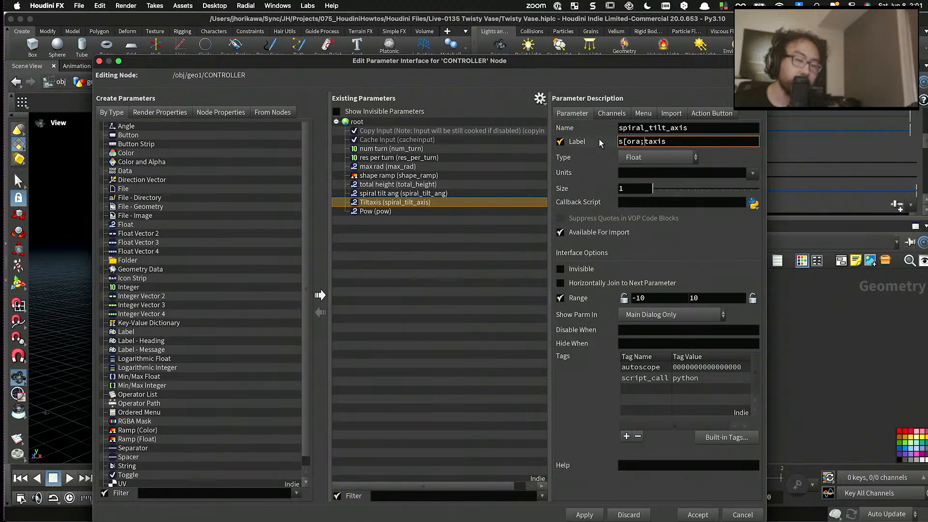
pyautogui.press('BackSpace')
pyautogui.press('BackSpace')
pyautogui.press('BackSpace')
pyautogui.write('piral')
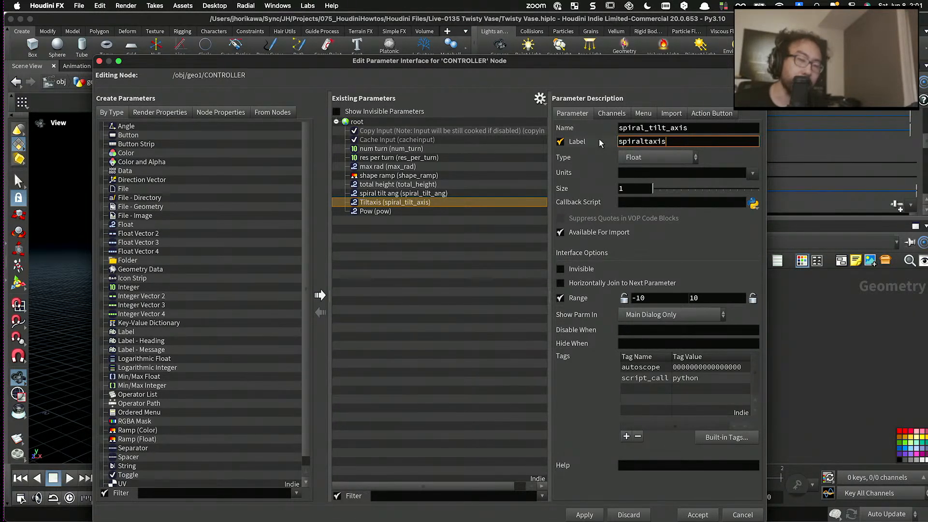
pyautogui.press('BackSpace')
pyautogui.write('tilt')
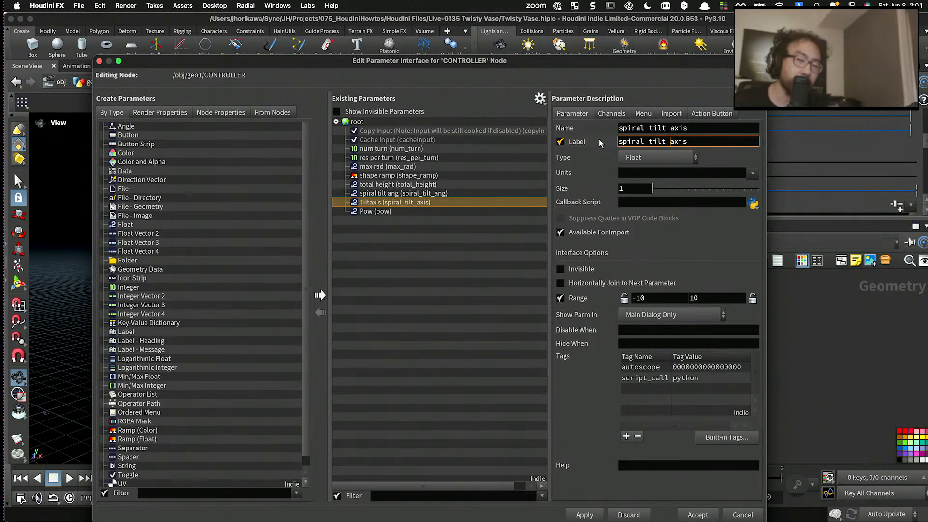
pyautogui.press('Return')
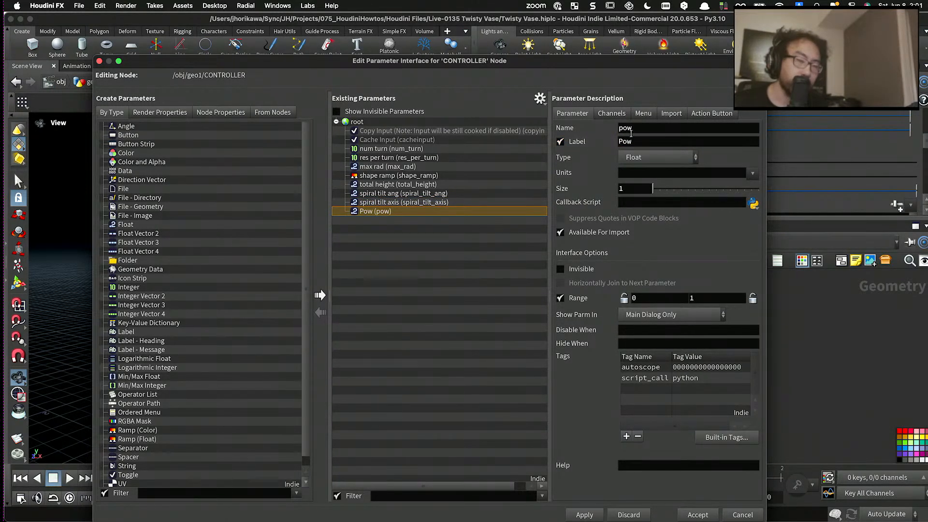
# - Rename the Pow parameter end_connection_smoothness and label it "end connection smoothness"
pyautogui.moveTo(631, 130); pyautogui.dragTo(619, 129)
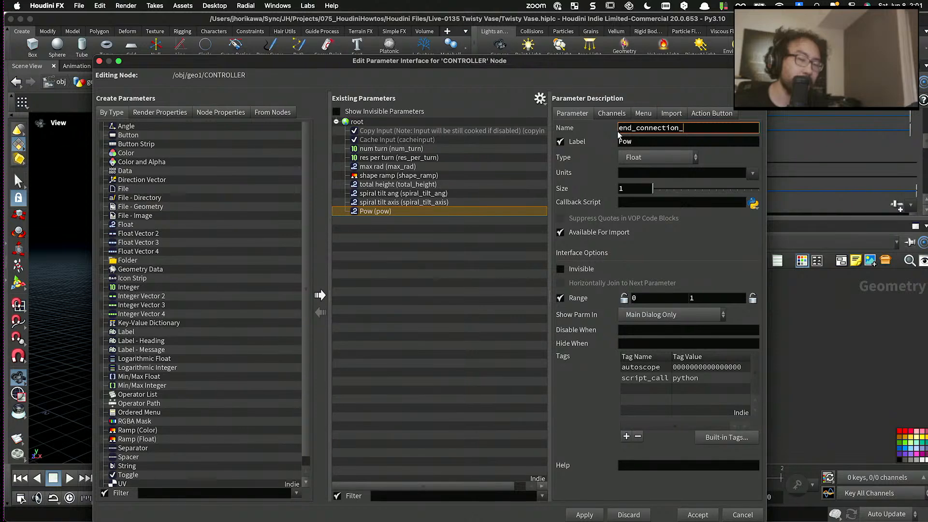
pyautogui.press('Tab')
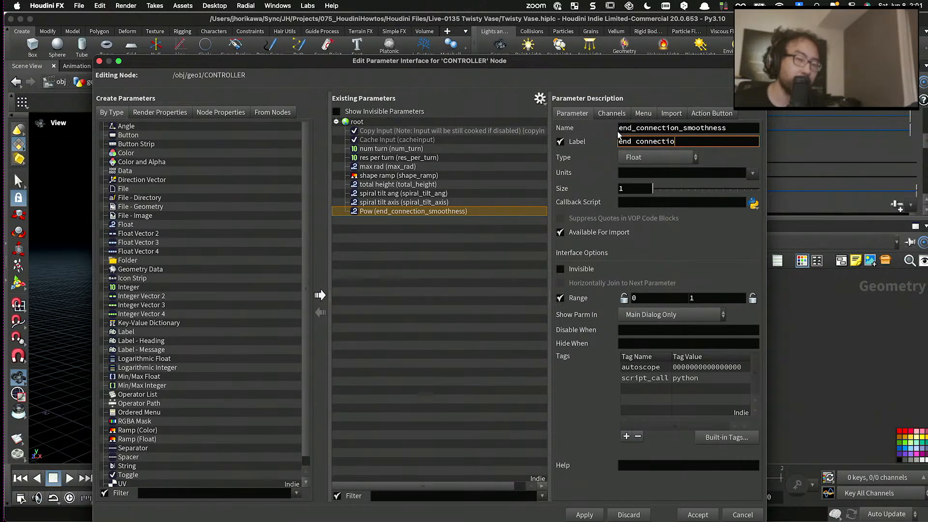
pyautogui.write('end connection smoothn')
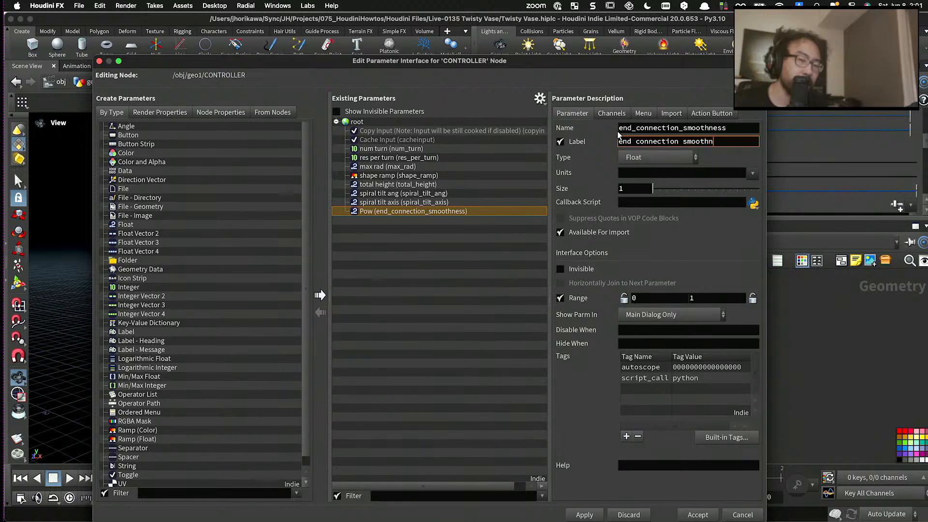
pyautogui.write('ess')
pyautogui.press('Return')
# - Rename the num_turn parameter num_spiral_turn and change its label to "num spiral turn"
pyautogui.click(412, 149)
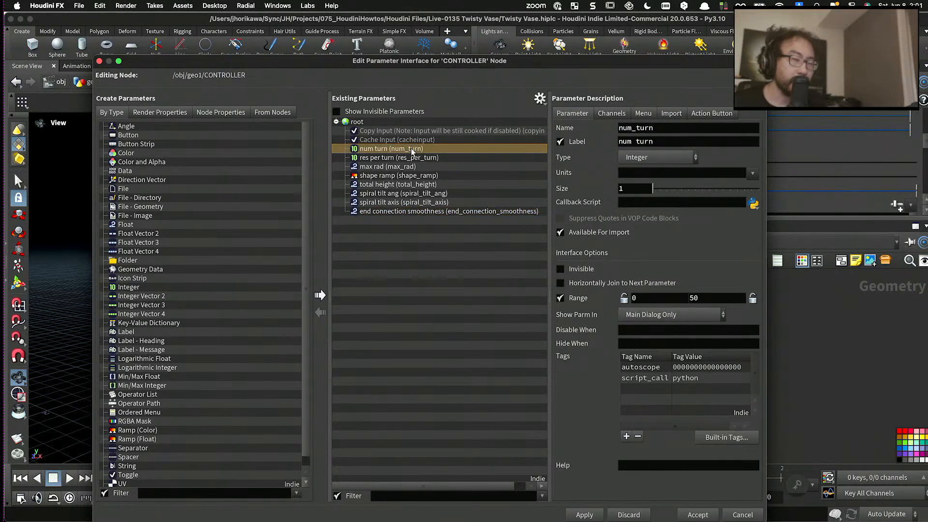
pyautogui.click(653, 129)
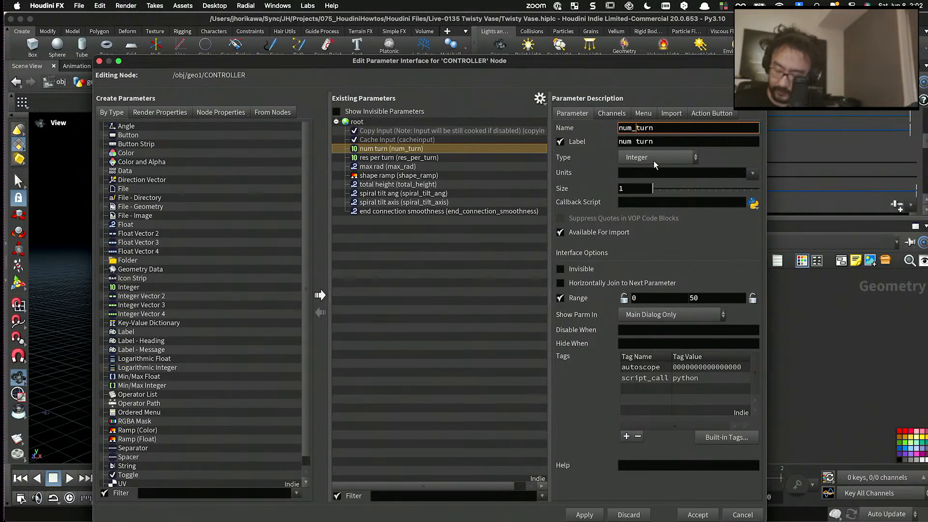
pyautogui.write('spiral_')
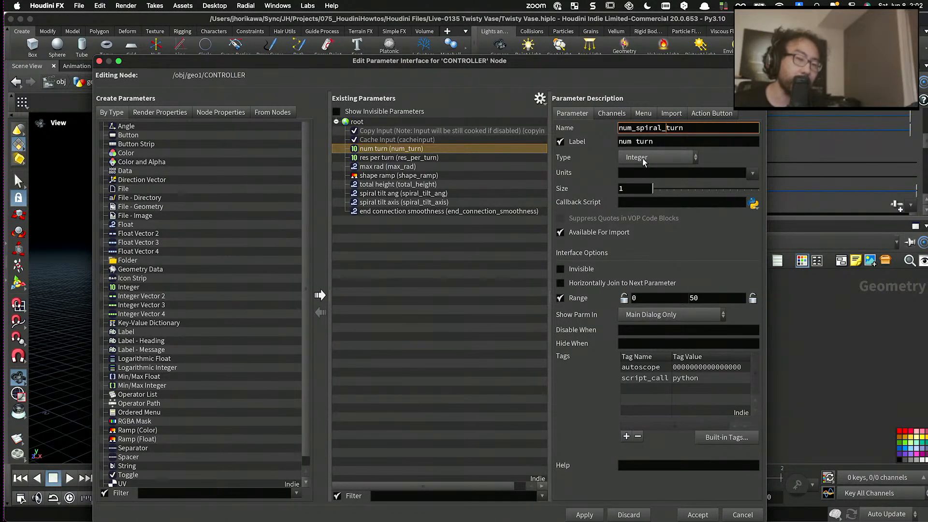
pyautogui.click(636, 141)
pyautogui.write('s')
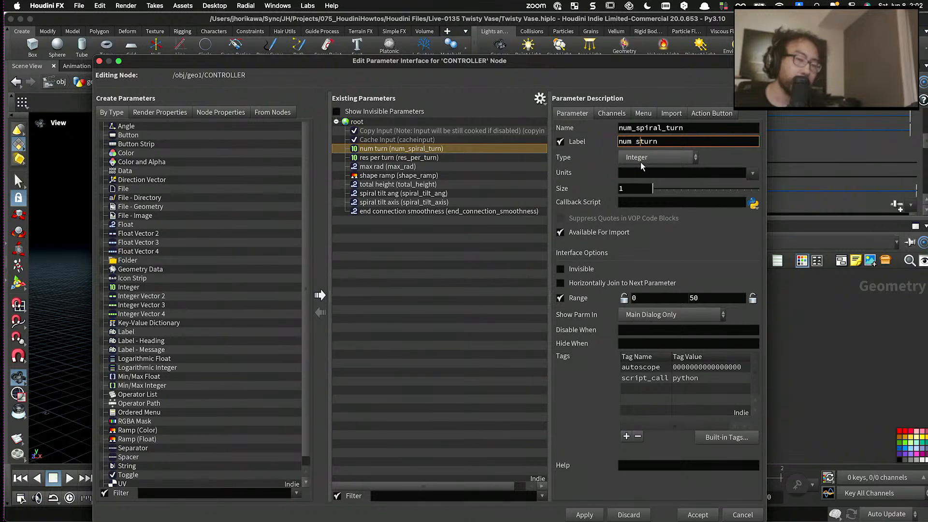
pyautogui.write('piral')
pyautogui.press('Return')
# - Rename the res_per_turn parameter res_per_spiral_turn and change its label to "res per spiral turn"
pyautogui.click(477, 156)
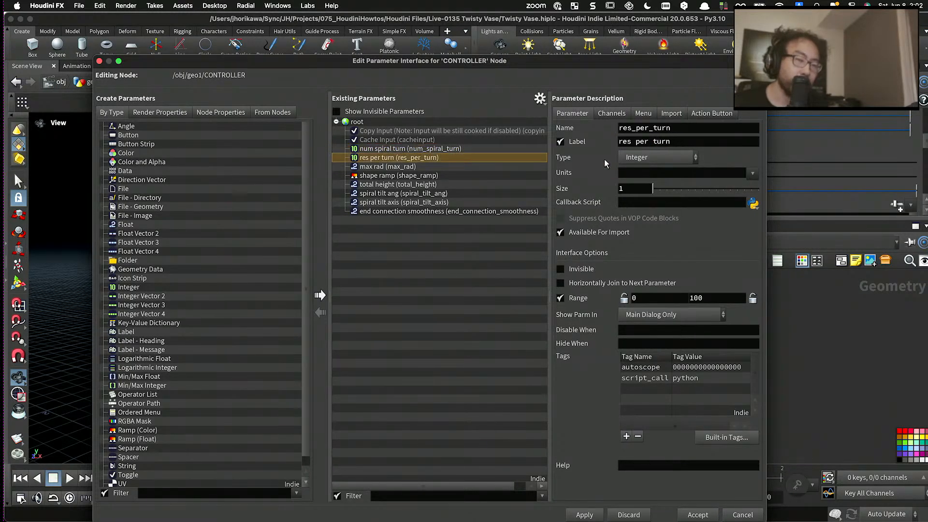
pyautogui.click(653, 128)
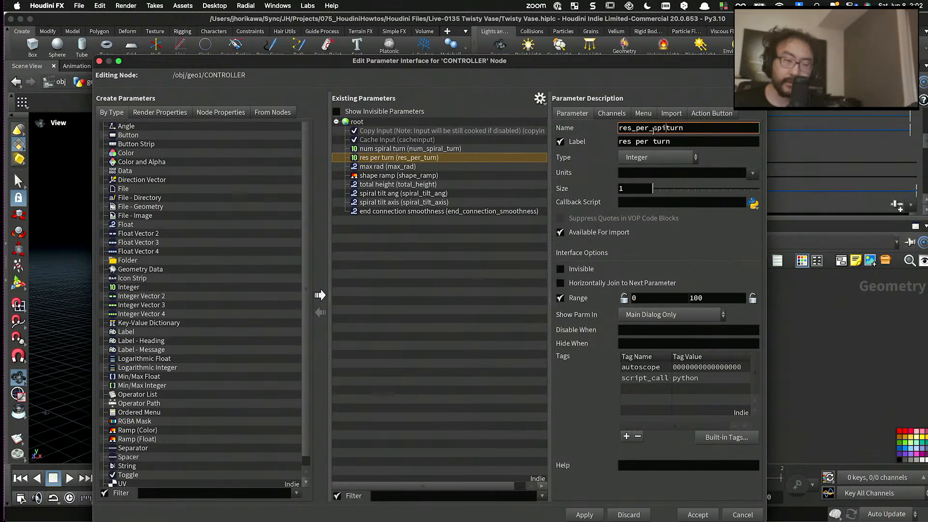
pyautogui.write('spiral_')
pyautogui.click(654, 140)
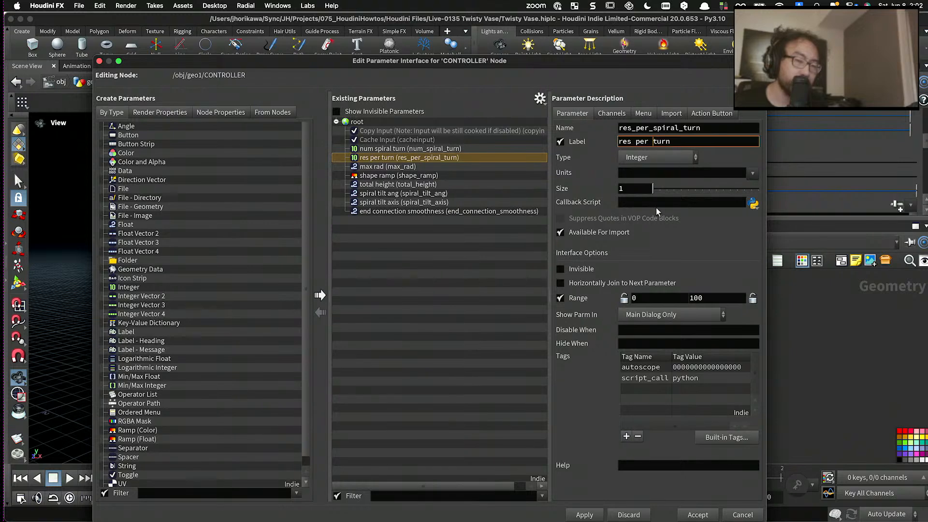
pyautogui.write('spiral')
pyautogui.press('Return')
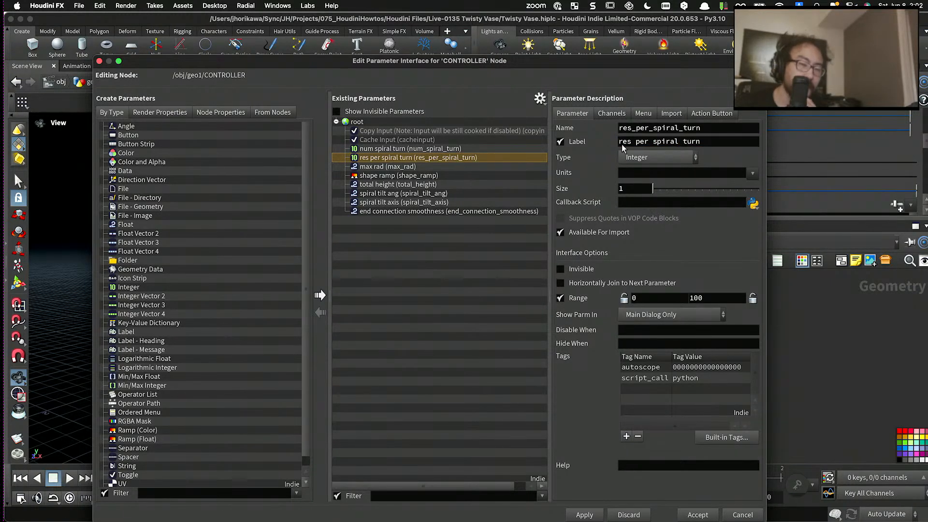
# - Move the parameter interface dialog clear of the network and show the connection wrangle's parameters
pyautogui.moveTo(589, 62); pyautogui.dragTo(255, 96)
pyautogui.scroll(-5, 554, 294)
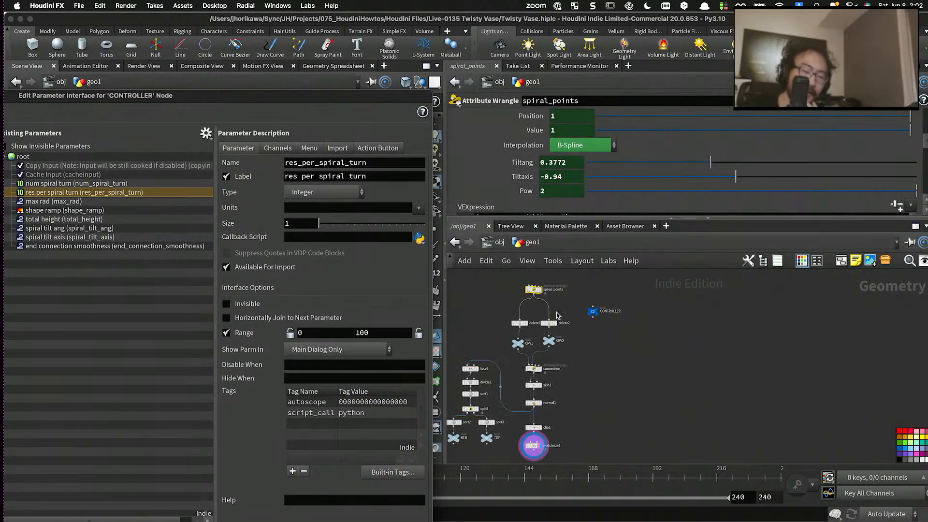
pyautogui.scroll(5, 550, 370)
pyautogui.moveTo(554, 378); pyautogui.dragTo(579, 343, button='middle')
pyautogui.click(543, 337)
pyautogui.scroll(3, 542, 212)
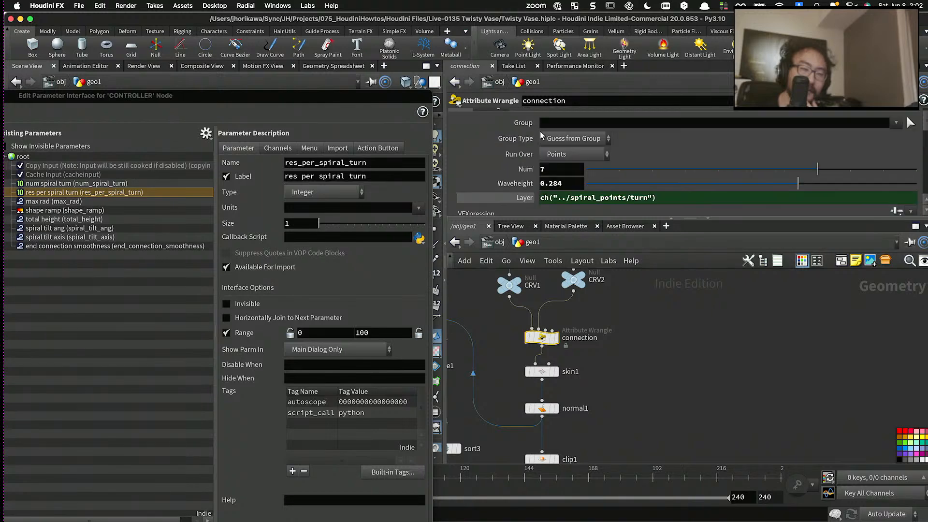
pyautogui.moveTo(296, 225); pyautogui.dragTo(151, 280)
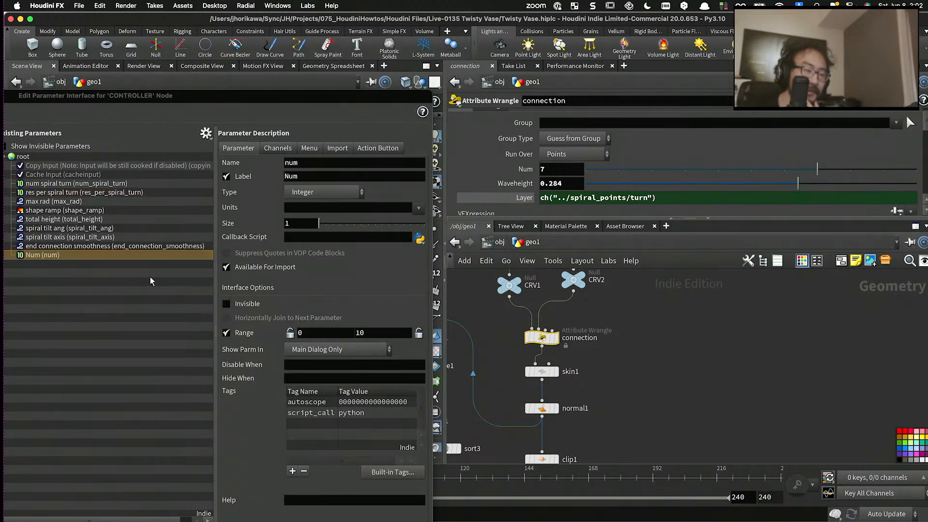
pyautogui.click(49, 256)
pyautogui.click(49, 256)
pyautogui.click(76, 246)
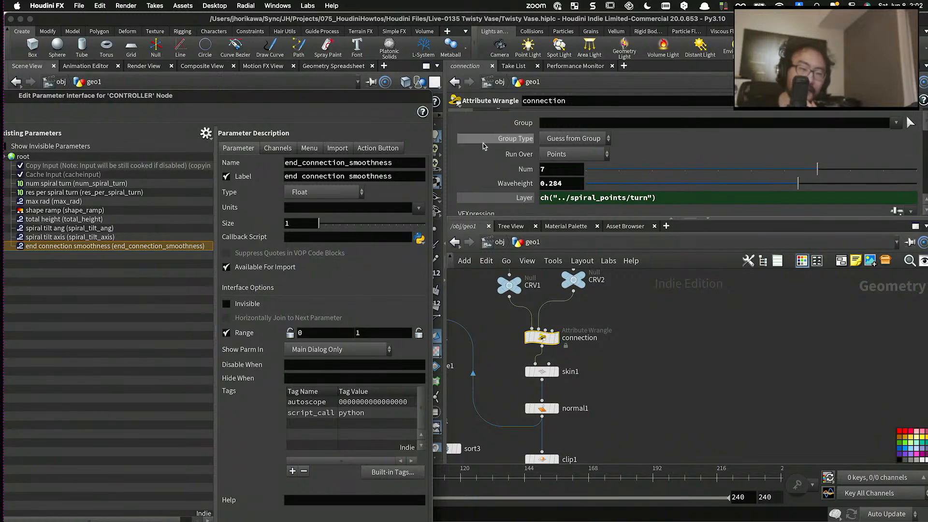
# - Set the connection wrangle's Num to 10 and add that parameter at the end of CONTROLLER's existing parameters
pyautogui.moveTo(827, 175); pyautogui.dragTo(906, 171)
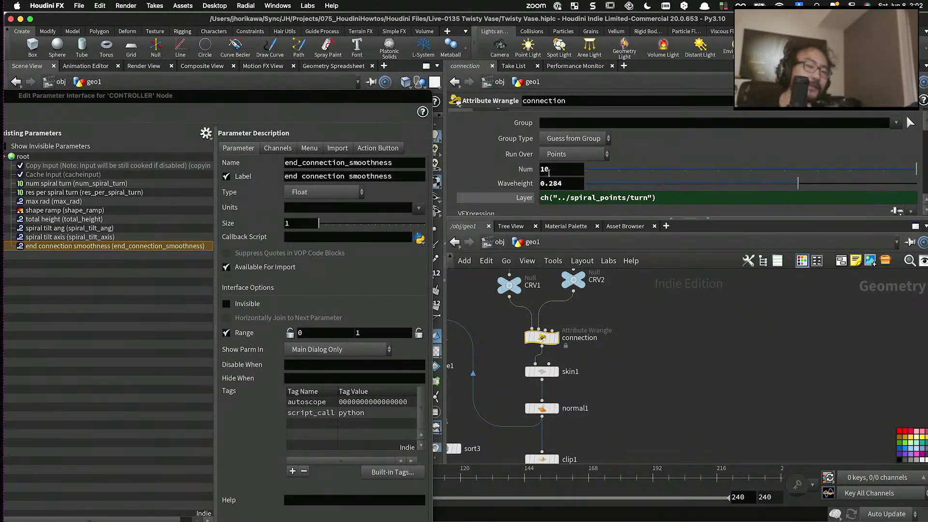
pyautogui.moveTo(525, 169); pyautogui.dragTo(24, 158)
pyautogui.moveTo(202, 98); pyautogui.dragTo(385, 83)
# - Rename the added num parameter res_for_layer and change its label to "res for layer"
pyautogui.moveTo(444, 149); pyautogui.dragTo(433, 152)
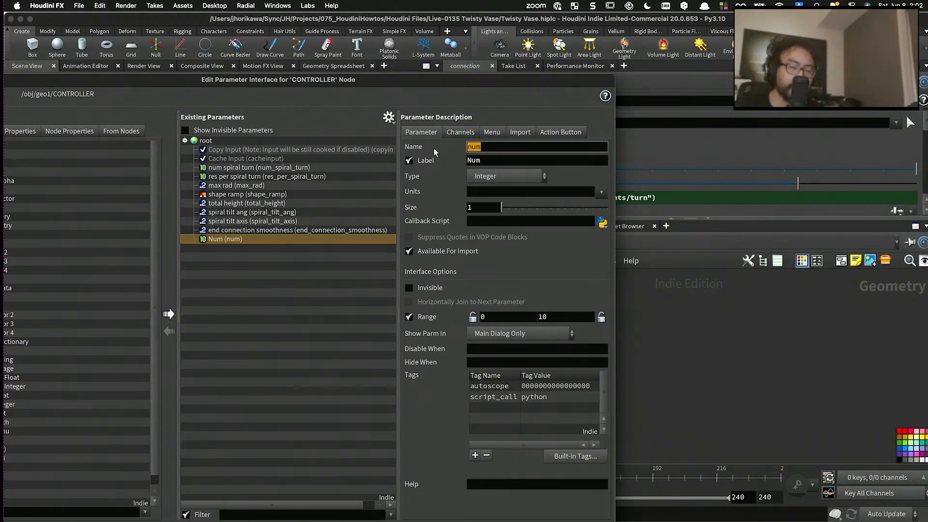
pyautogui.write('r')
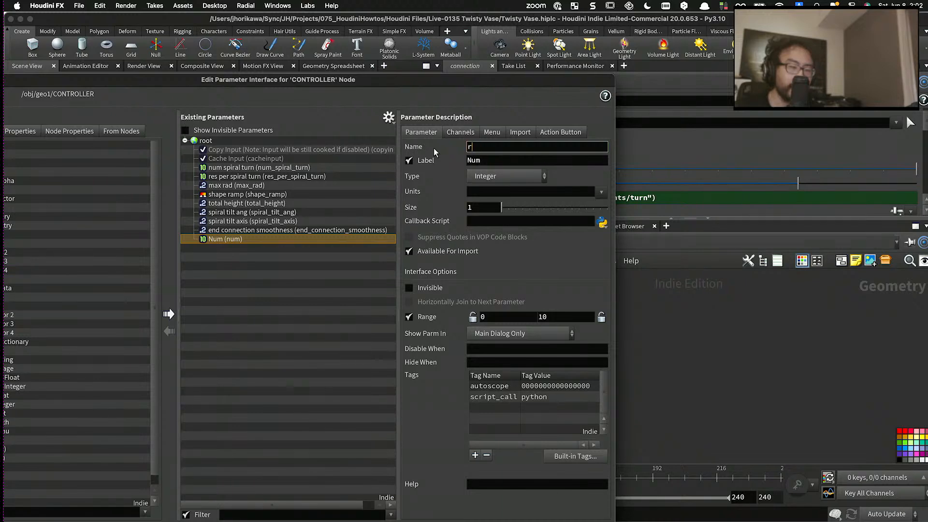
pyautogui.write('es_for_c')
pyautogui.press('BackSpace')
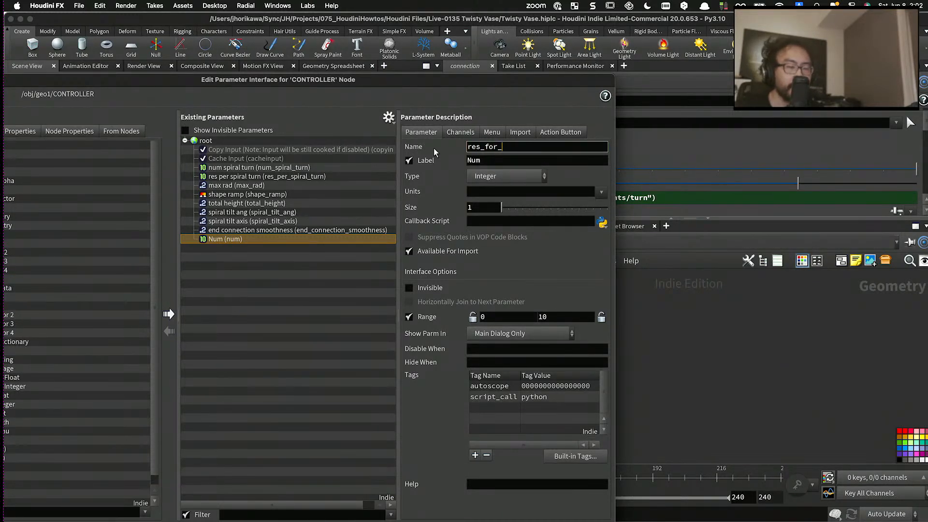
pyautogui.write('layer')
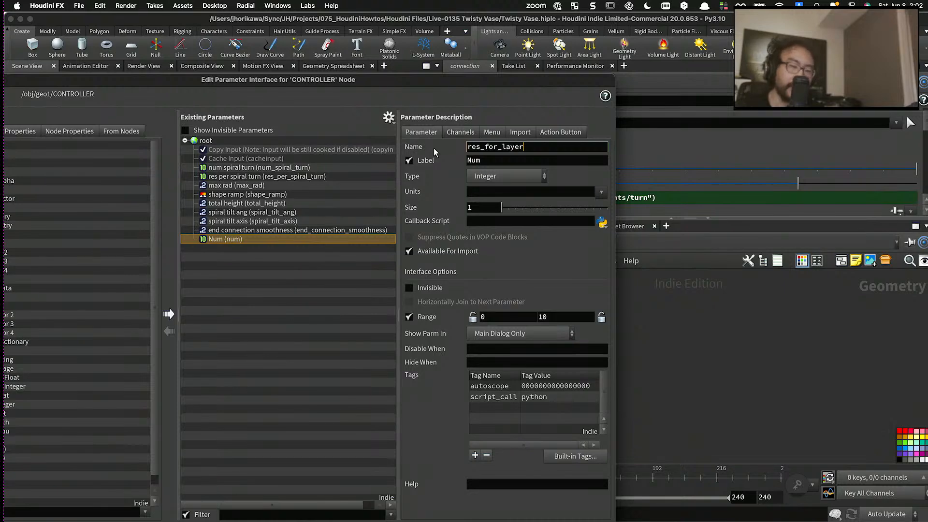
pyautogui.press('BackSpace')
pyautogui.press('BackSpace')
pyautogui.press('BackSpace')
pyautogui.press('BackSpace')
pyautogui.press('BackSpace')
pyautogui.write('layer')
pyautogui.press('Return')
pyautogui.press('Tab')
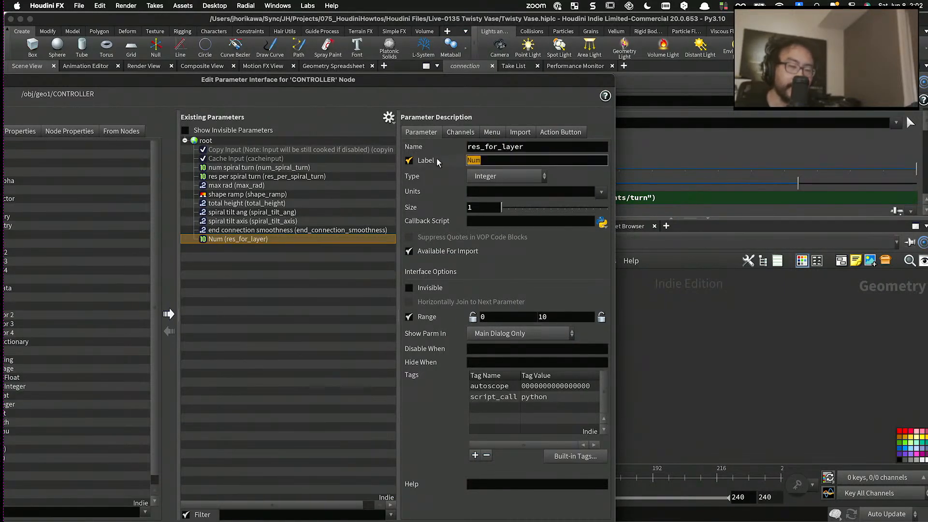
pyautogui.write('res for layer')
pyautogui.press('Return')
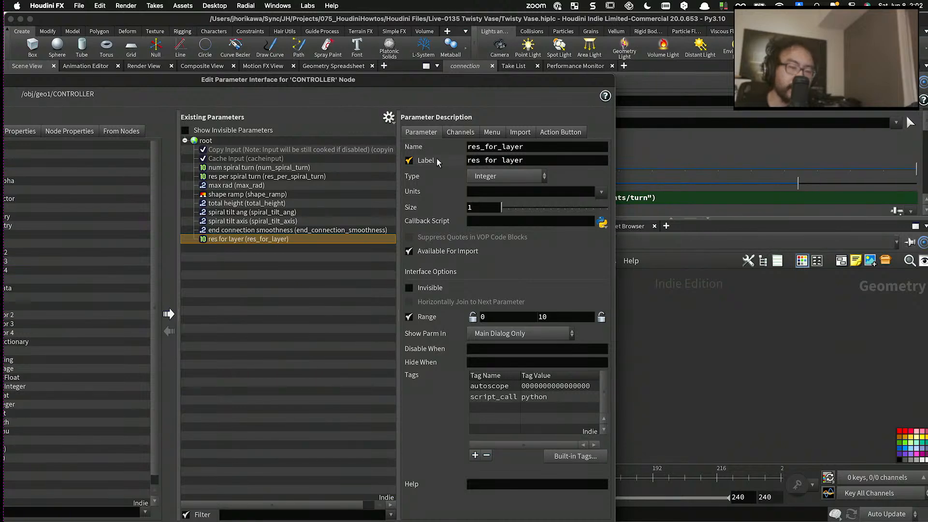
# - Add the connection wrangle's Waveheight to CONTROLLER's existing parameters, naming it layer_wave_height with the label "layer wave height"
pyautogui.moveTo(507, 81); pyautogui.dragTo(381, 75)
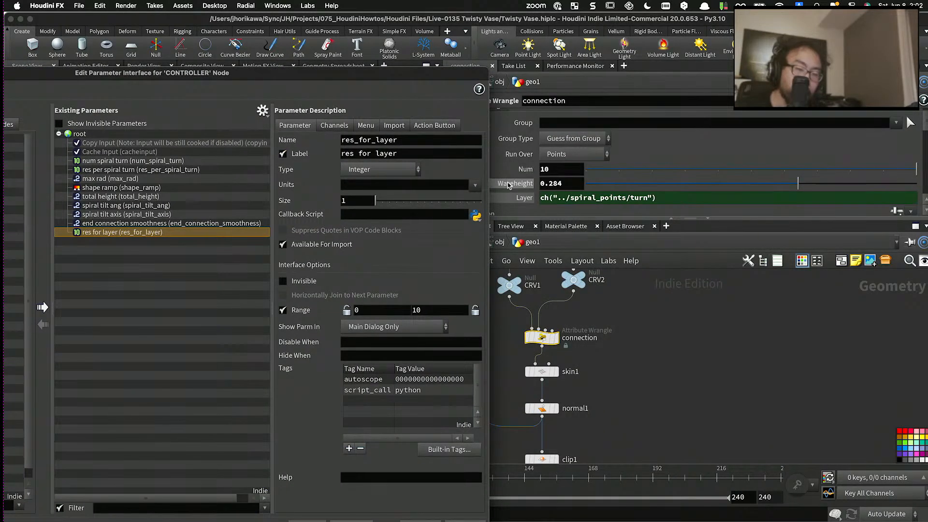
pyautogui.moveTo(513, 183); pyautogui.dragTo(160, 241)
pyautogui.moveTo(393, 141); pyautogui.dragTo(293, 144)
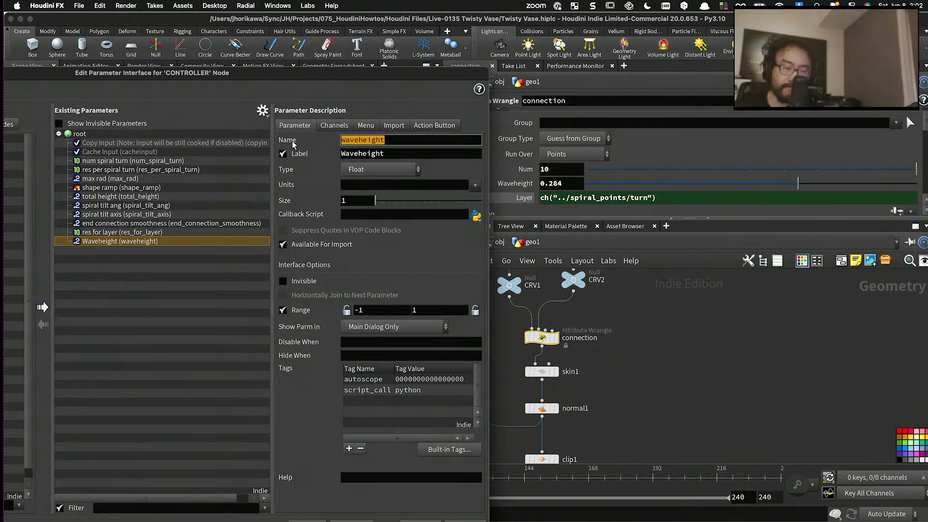
pyautogui.write('layer_wave_')
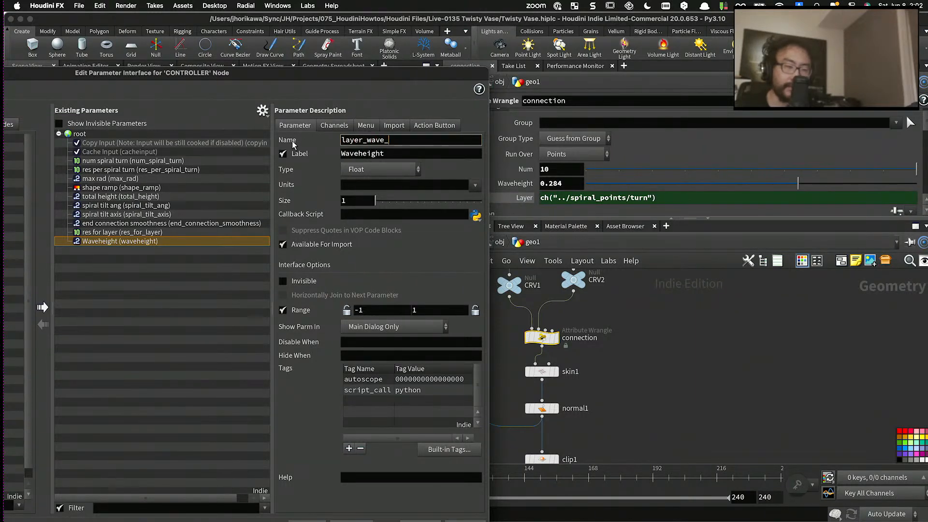
pyautogui.write('height')
pyautogui.press('Tab')
pyautogui.write('laye')
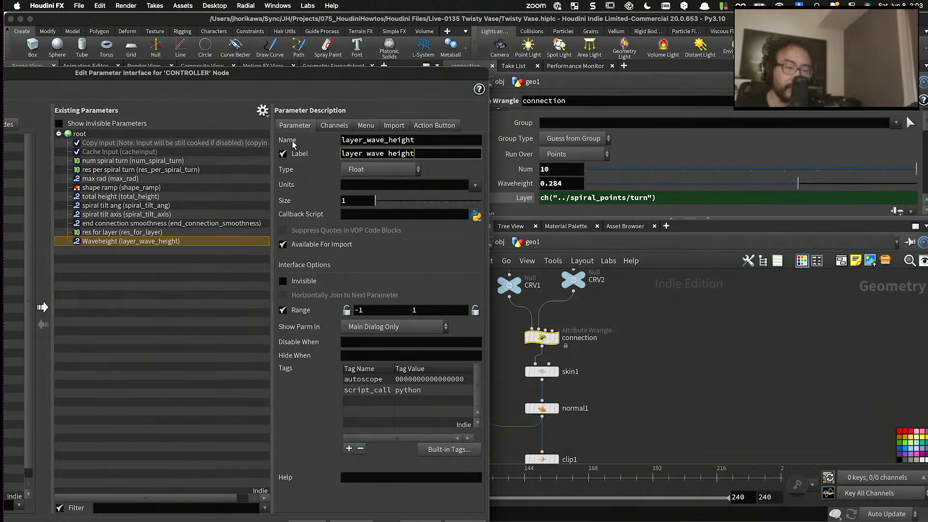
pyautogui.press('Return')
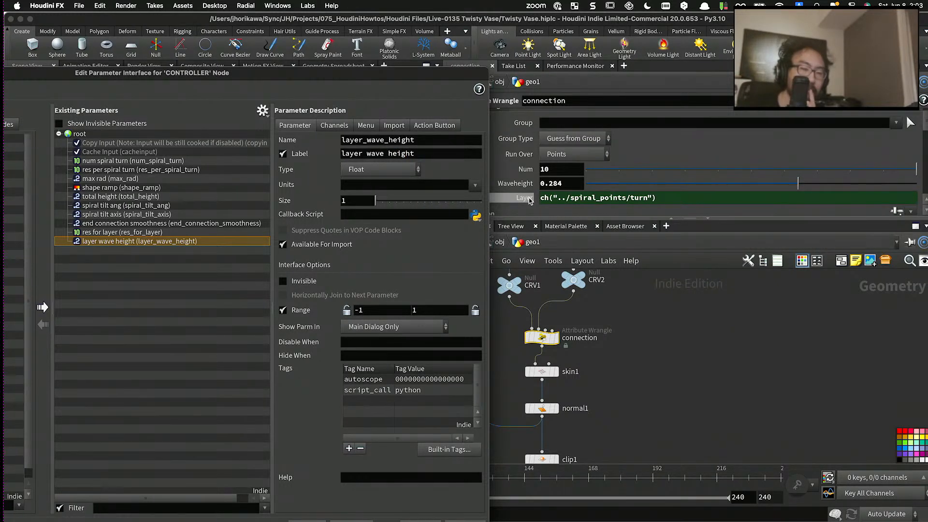
# - Check the connection wrangle's code and the parameters of skin1, normal1, clip1 and matchsize1 for further values worth exposing
pyautogui.click(582, 199)
pyautogui.scroll(-5, 621, 294)
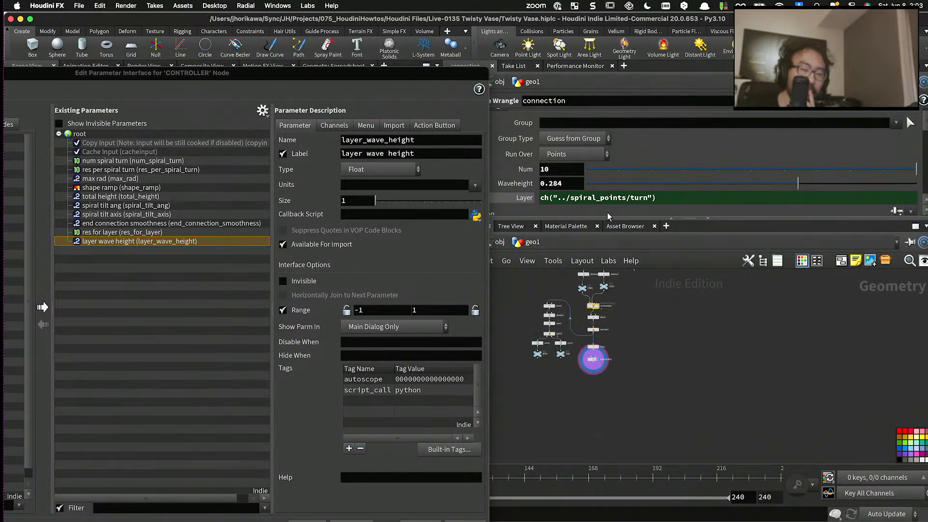
pyautogui.scroll(-5, 604, 181)
pyautogui.scroll(3, 604, 182)
pyautogui.scroll(-6, 604, 182)
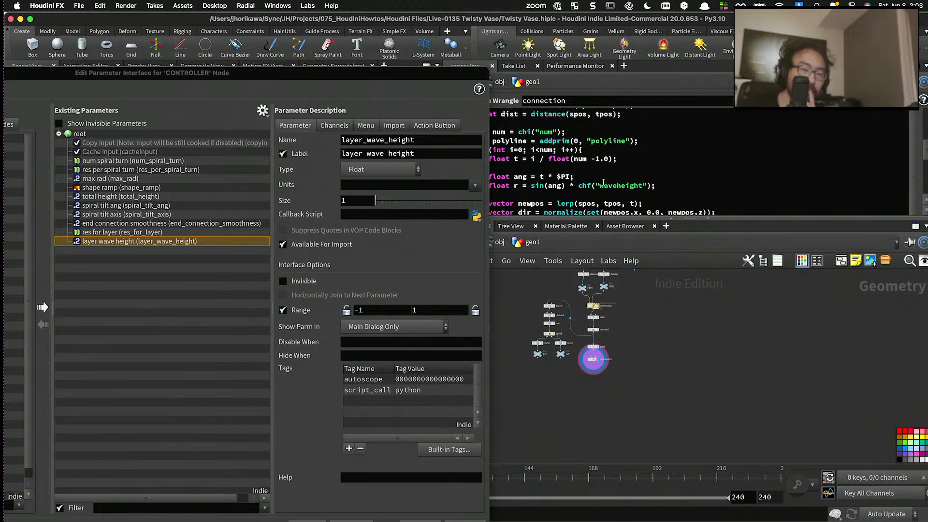
pyautogui.scroll(3, 590, 321)
pyautogui.scroll(4, 590, 321)
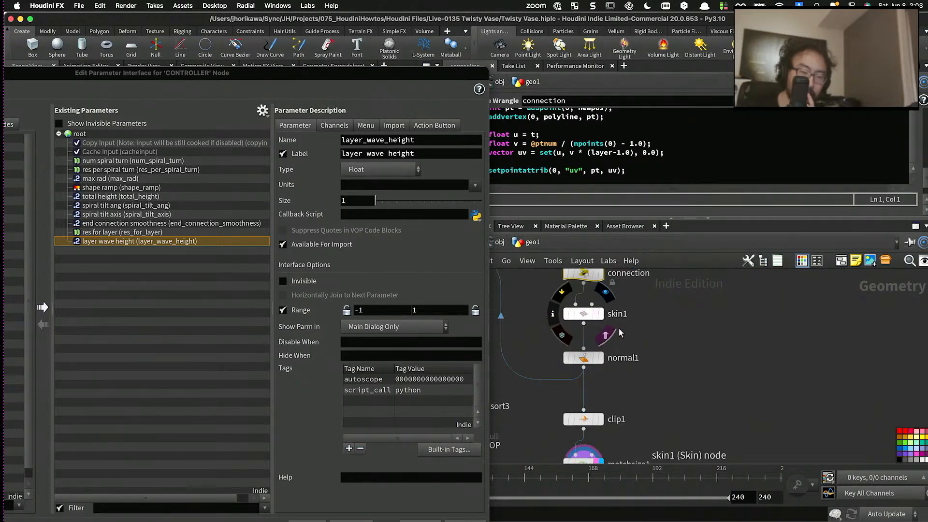
pyautogui.click(593, 317)
pyautogui.moveTo(642, 379); pyautogui.dragTo(650, 341, button='middle')
pyautogui.click(599, 321)
pyautogui.scroll(-2, 627, 356)
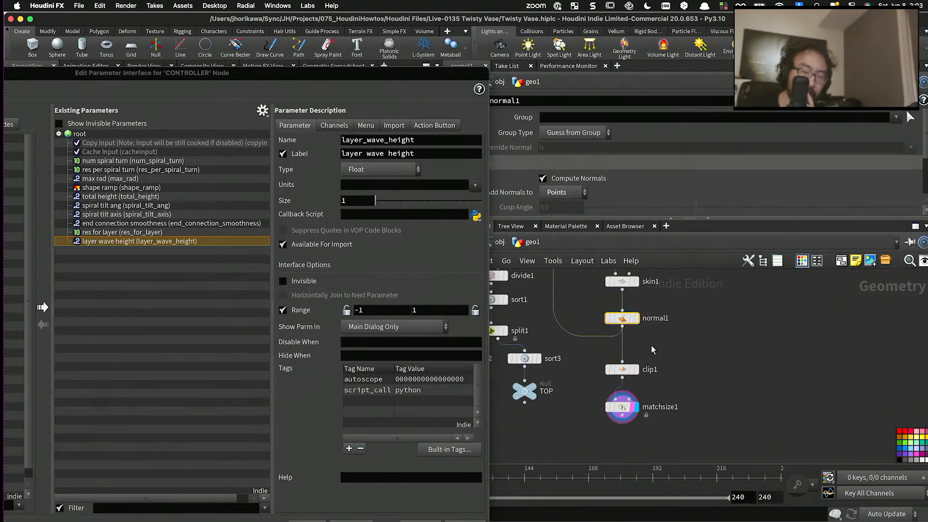
pyautogui.click(622, 369)
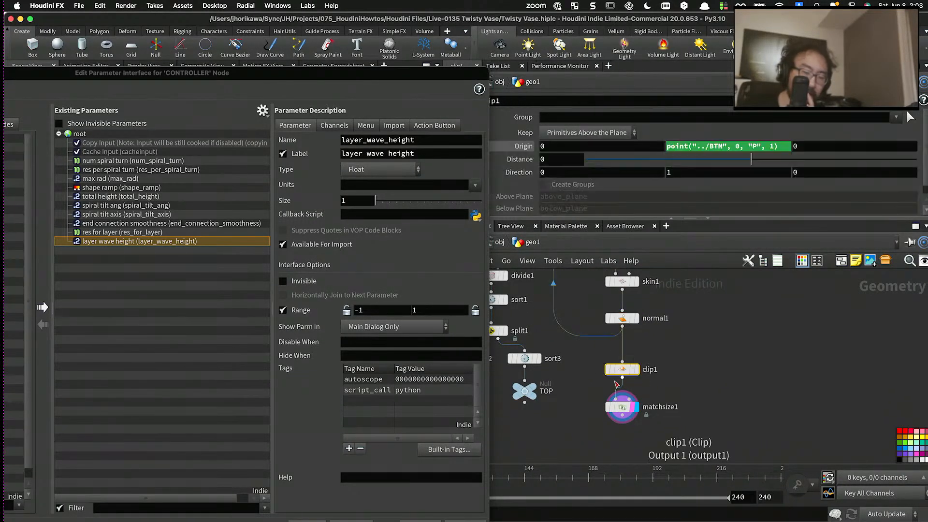
pyautogui.click(609, 406)
pyautogui.scroll(-2, 609, 406)
pyautogui.scroll(1, 629, 370)
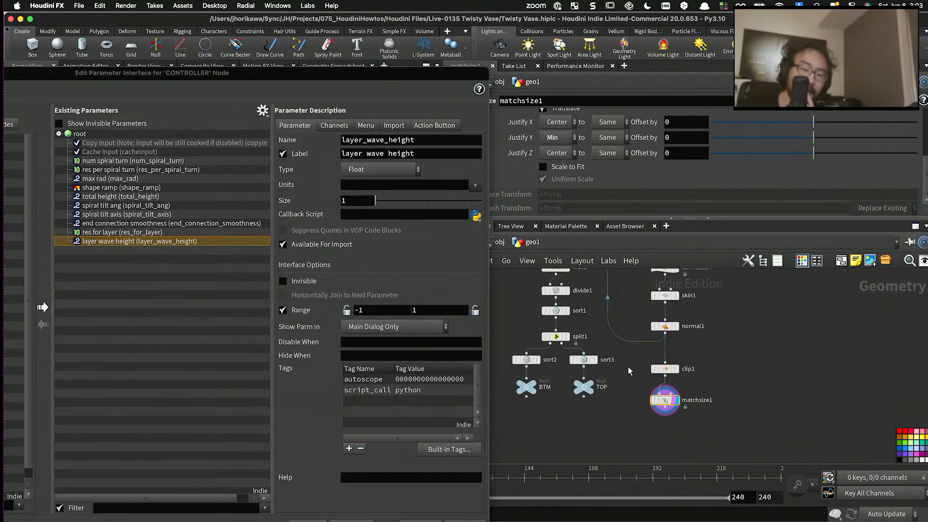
# - Move the parameter interface dialog clear of the viewport and the network around matchsize1
pyautogui.moveTo(318, 72); pyautogui.dragTo(264, 458)
pyautogui.click(407, 477)
pyautogui.moveTo(658, 433); pyautogui.dragTo(590, 425, button='middle')
pyautogui.press('Tab')
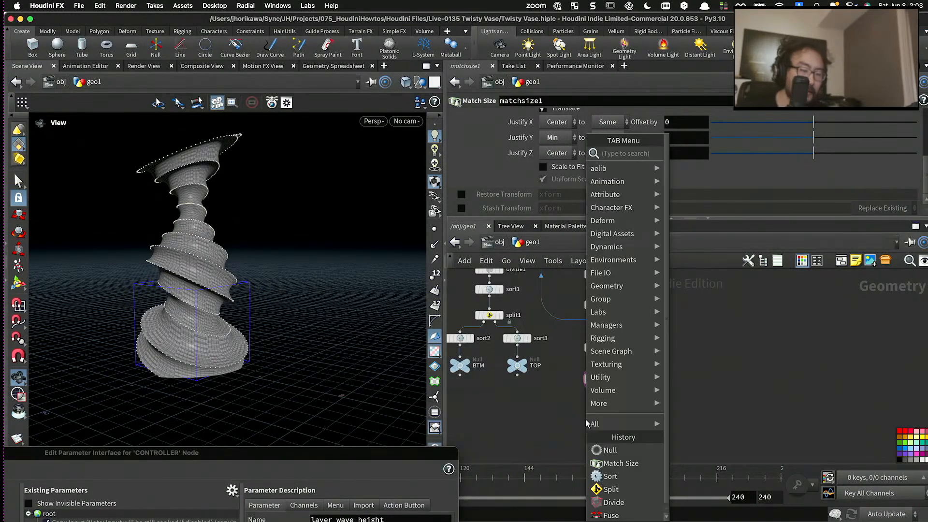
pyautogui.write('match')
pyautogui.press('Return')
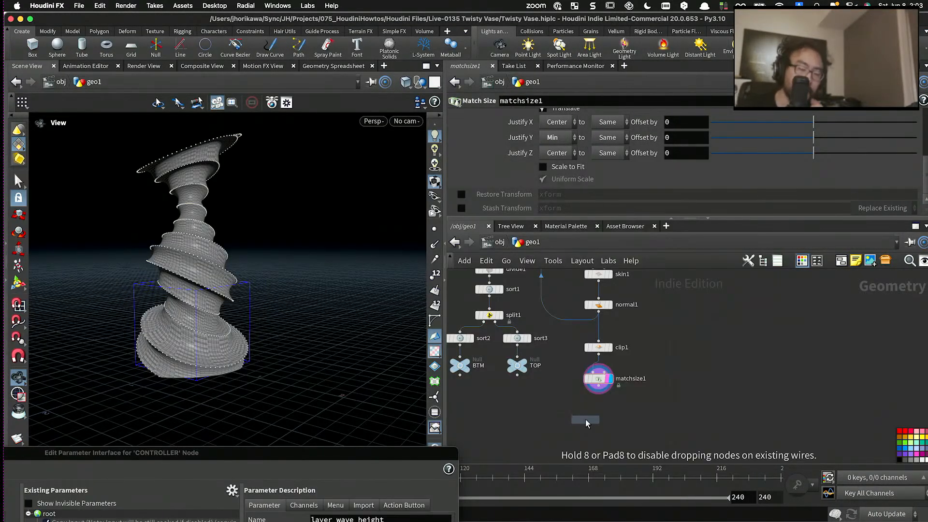
# - Add a Clean node after matchsize1, connect it and make it the displayed node
pyautogui.press('Tab')
pyautogui.write('clean')
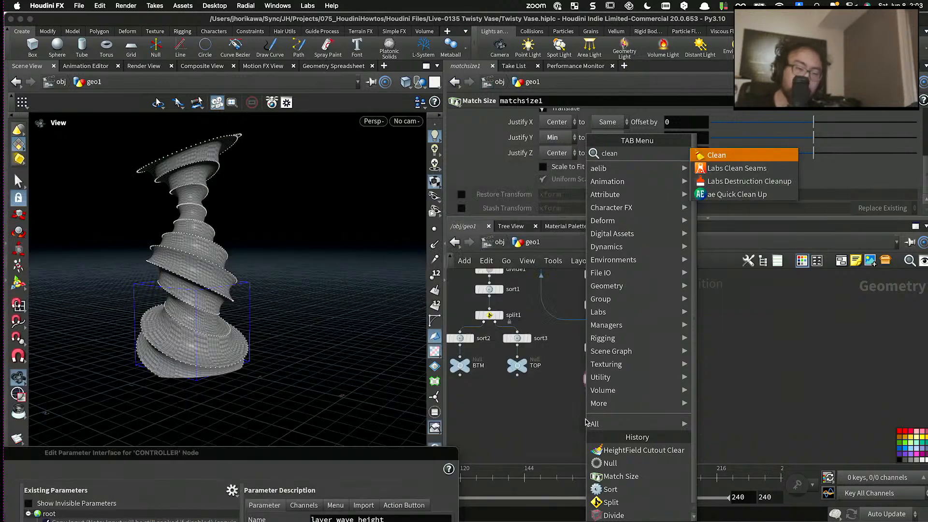
pyautogui.press('Return')
pyautogui.click(608, 398)
pyautogui.scroll(3, 607, 399)
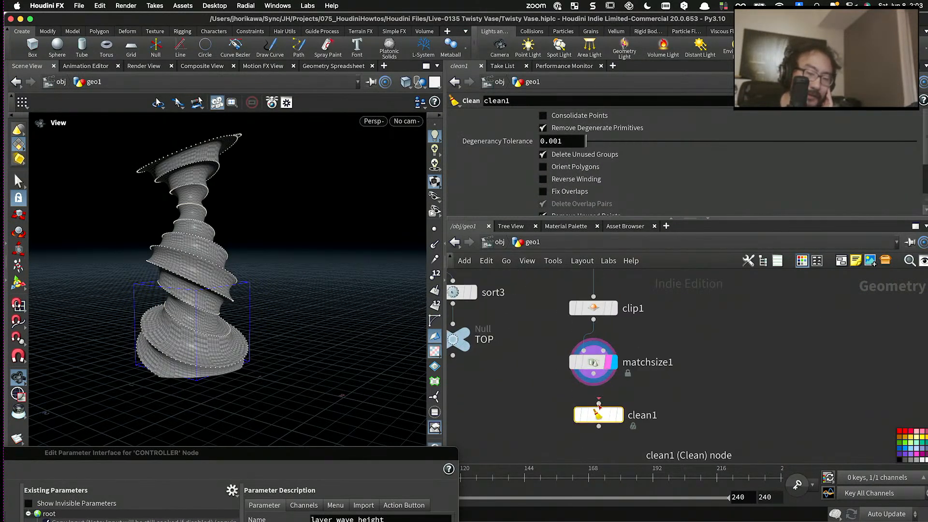
pyautogui.click(616, 417)
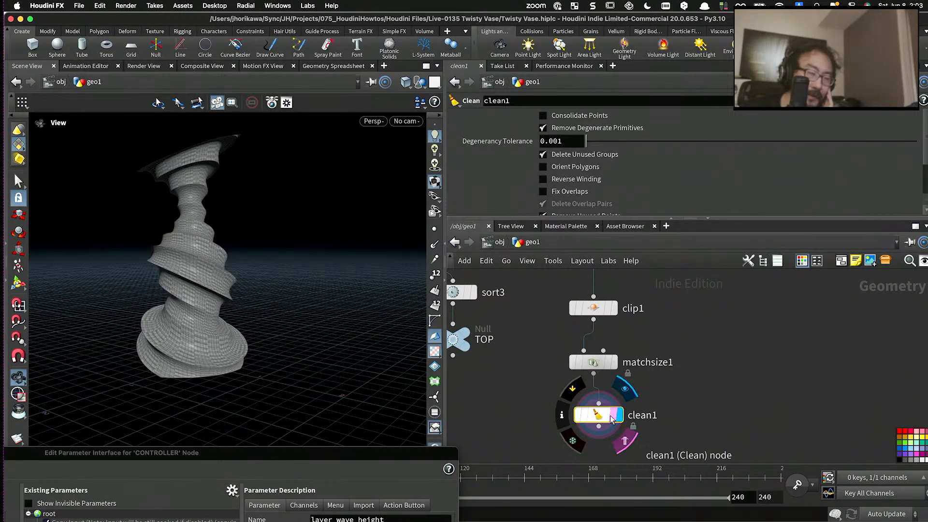
pyautogui.moveTo(611, 419); pyautogui.dragTo(593, 414)
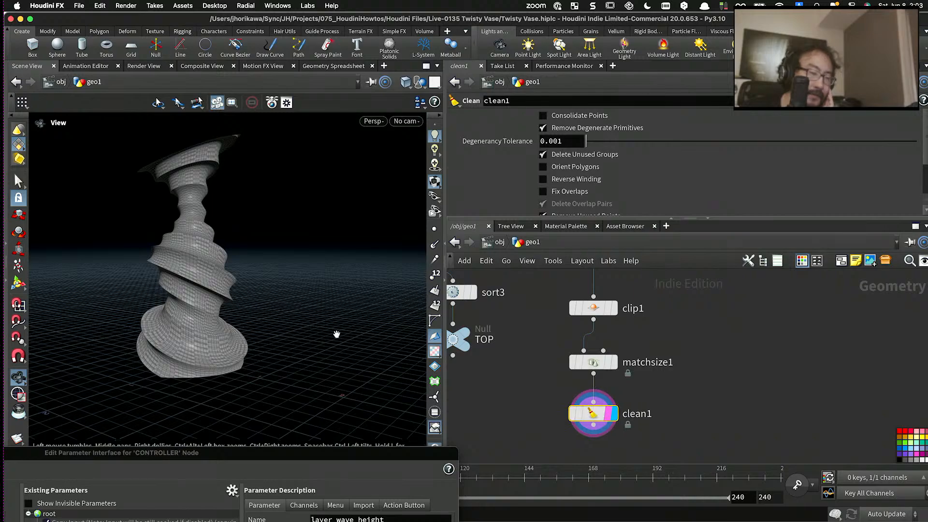
# - Inspect the cleaned vase up close and accept the edited parameter interface of CONTROLLER
pyautogui.moveTo(336, 333); pyautogui.dragTo(255, 405)
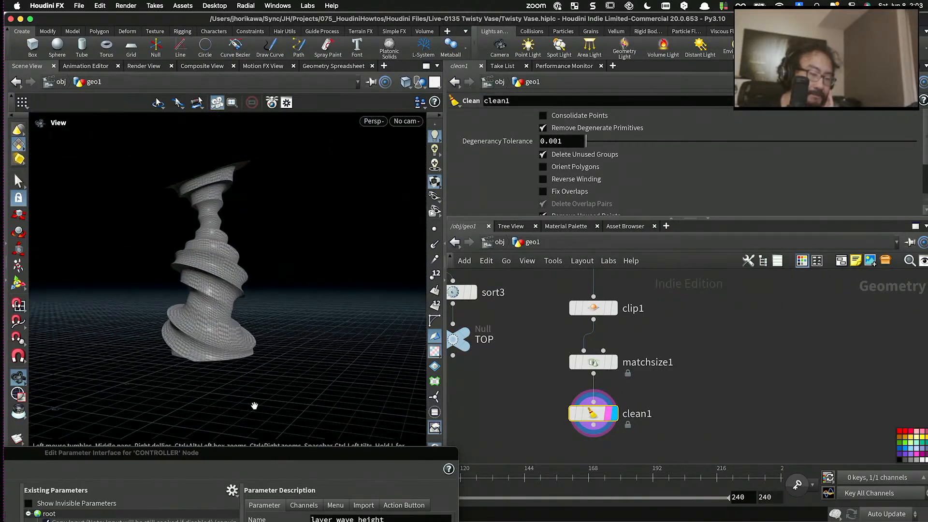
pyautogui.moveTo(275, 452); pyautogui.dragTo(782, 55)
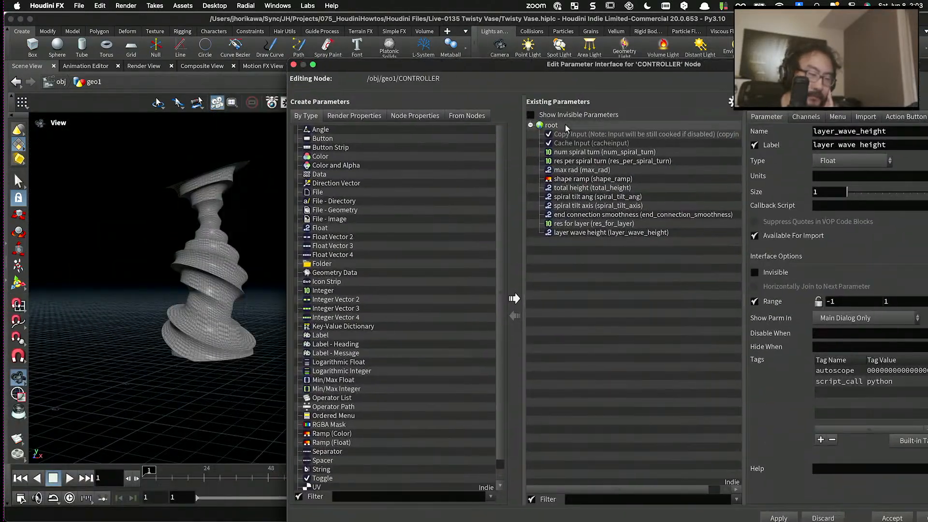
pyautogui.moveTo(179, 252); pyautogui.dragTo(261, 261)
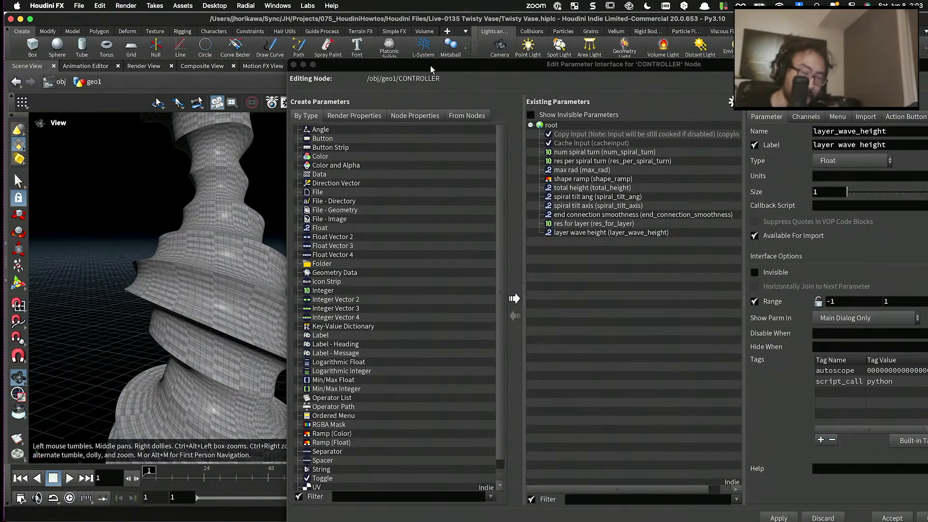
pyautogui.moveTo(430, 66); pyautogui.dragTo(265, 28)
pyautogui.click(731, 485)
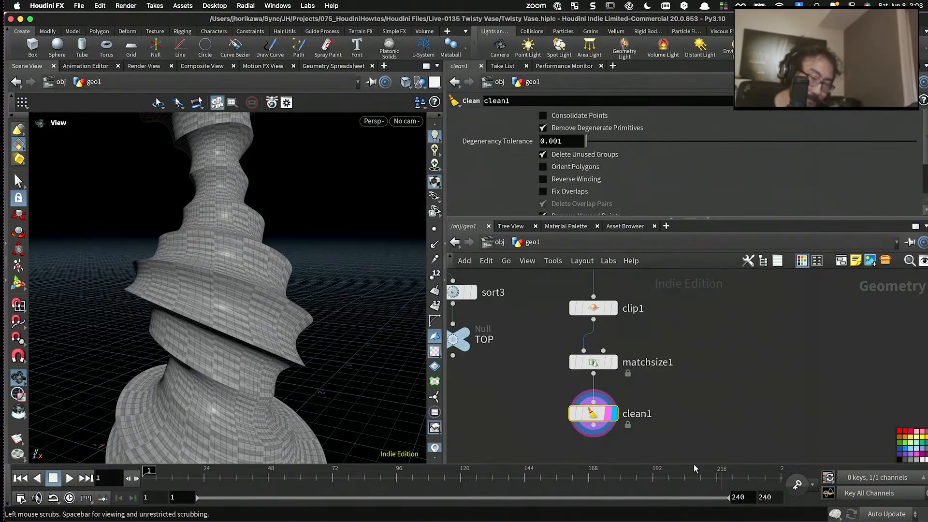
# - Select the CONTROLLER null and enlarge the parameter pane to show more of its parameters
pyautogui.scroll(-6, 341, 306)
pyautogui.moveTo(341, 307); pyautogui.dragTo(291, 339)
pyautogui.scroll(-6, 526, 386)
pyautogui.scroll(2, 523, 387)
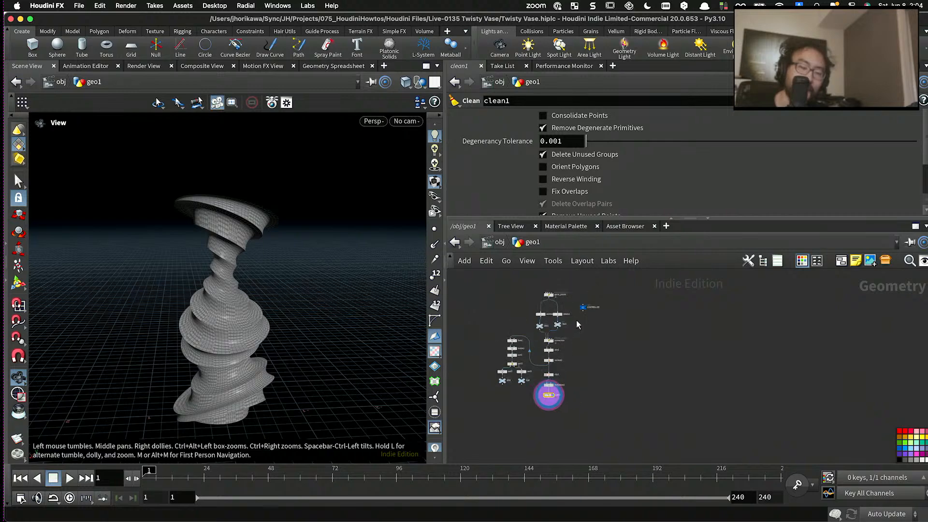
pyautogui.scroll(2, 576, 320)
pyautogui.click(589, 296)
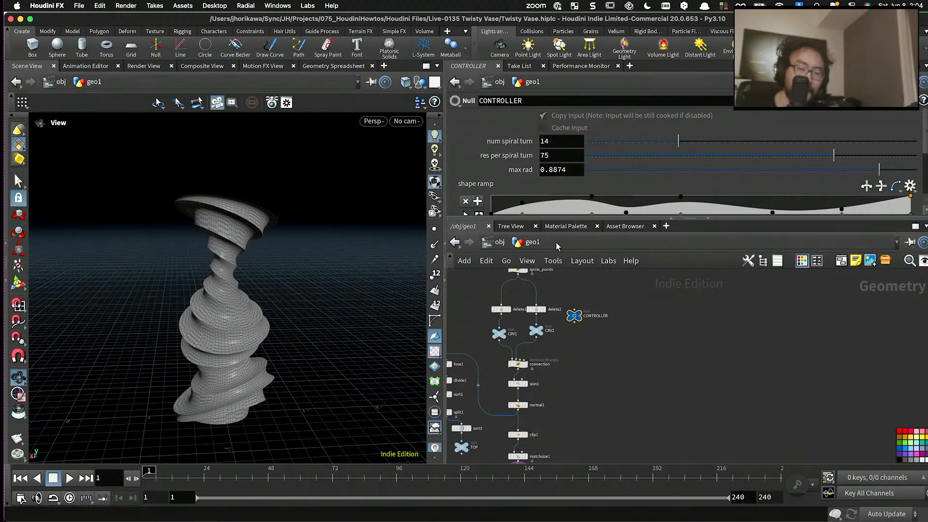
pyautogui.moveTo(559, 219); pyautogui.dragTo(559, 281)
# - Set CONTROLLER's num spiral turn to 15, res per spiral turn to 73 and max rad to 1
pyautogui.scroll(-3, 309, 257)
pyautogui.moveTo(310, 256); pyautogui.dragTo(290, 291)
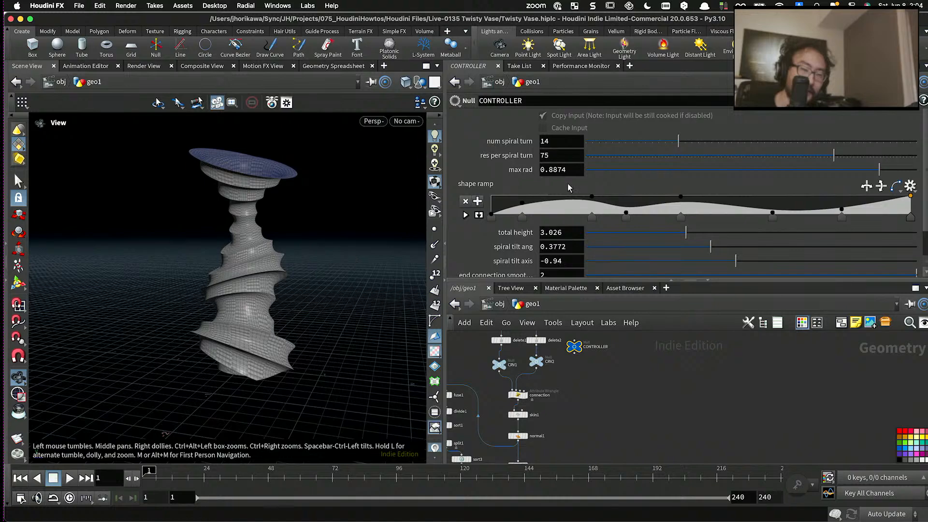
pyautogui.moveTo(680, 142)
pyautogui.mouseDown()
pyautogui.moveTo(647, 141)
pyautogui.moveTo(707, 141)
pyautogui.moveTo(680, 141)
pyautogui.mouseUp()
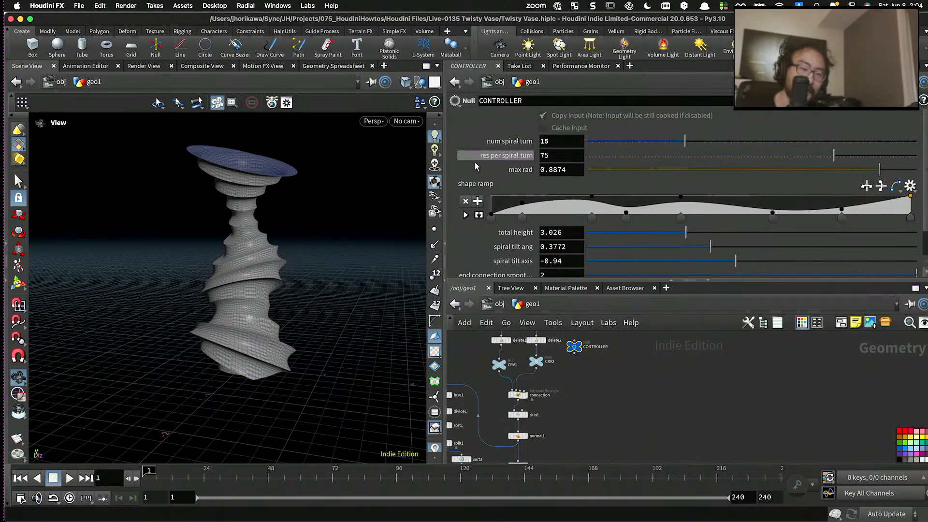
pyautogui.moveTo(329, 227); pyautogui.dragTo(405, 188)
pyautogui.moveTo(828, 158); pyautogui.dragTo(917, 169)
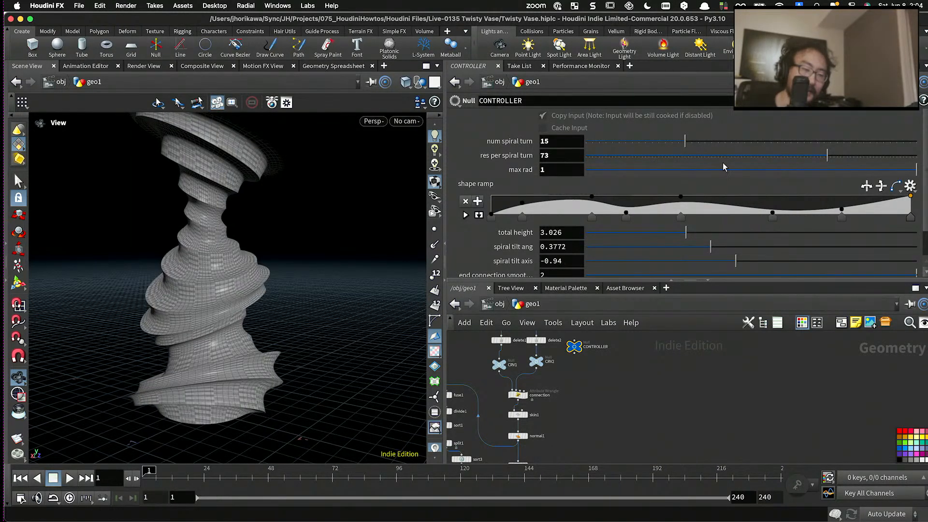
pyautogui.moveTo(575, 168)
pyautogui.mouseDown(button='middle')
pyautogui.moveTo(569, 174)
pyautogui.moveTo(604, 175)
pyautogui.moveTo(569, 176)
pyautogui.mouseUp(button='middle')
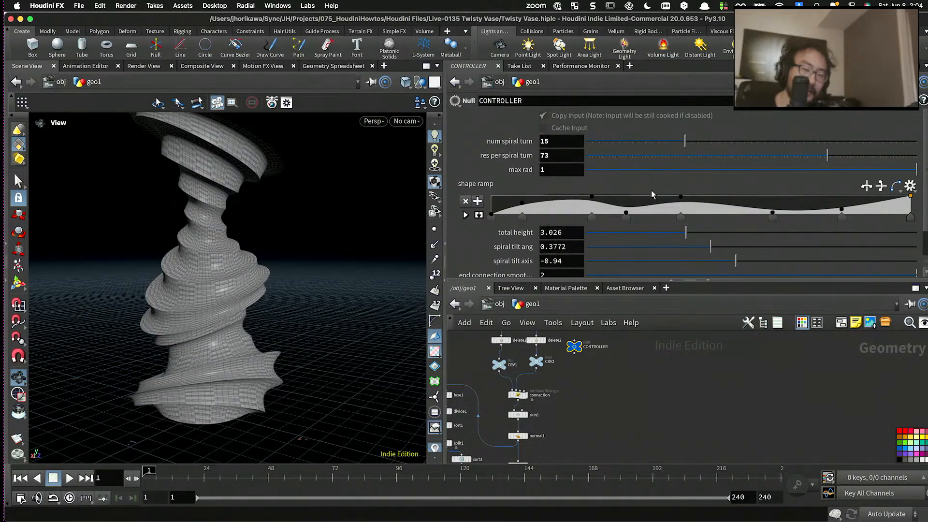
# - Expand the shape ramp and remove its control point at about position 0.32
pyautogui.click(478, 215)
pyautogui.scroll(-5, 669, 181)
pyautogui.moveTo(627, 246); pyautogui.dragTo(625, 279)
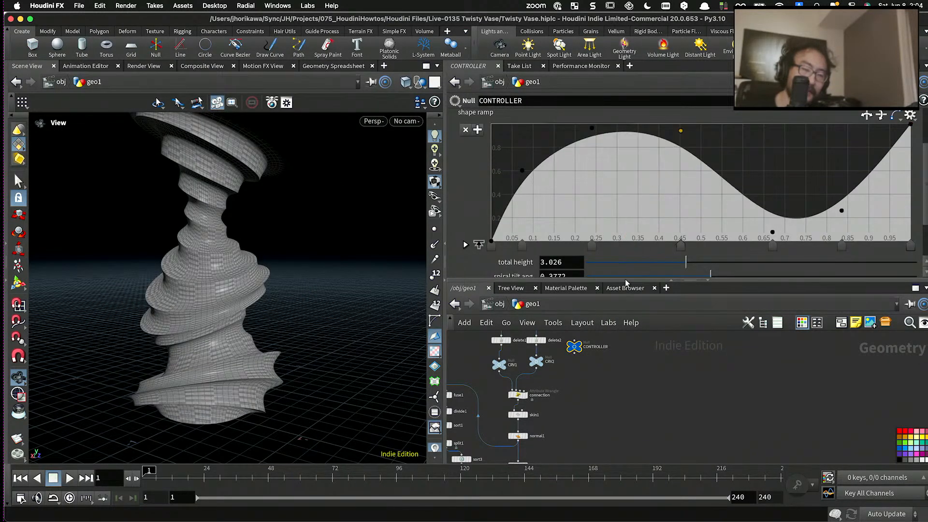
# - Move the shape ramp's second control point to about position 0.1 with a value of about 0.6
pyautogui.moveTo(283, 237); pyautogui.dragTo(401, 258)
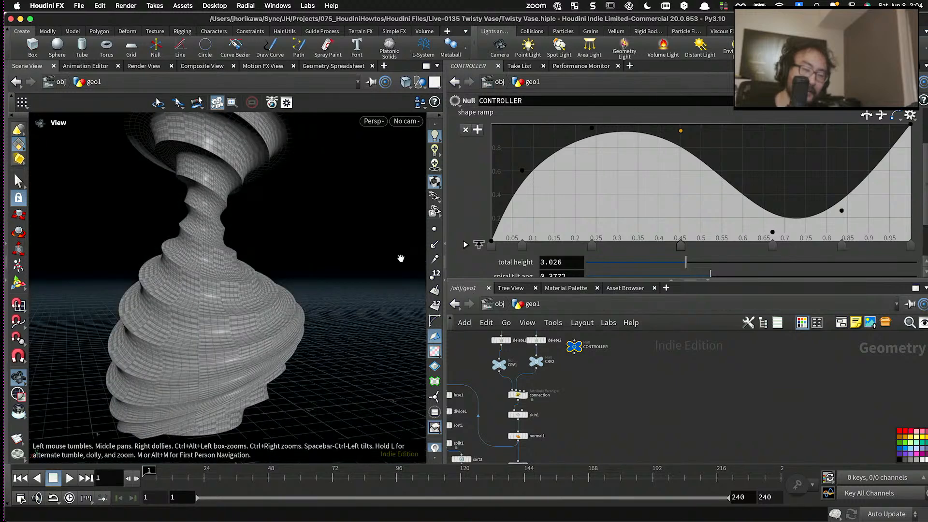
pyautogui.moveTo(589, 134)
pyautogui.mouseDown()
pyautogui.moveTo(575, 145)
pyautogui.moveTo(586, 141)
pyautogui.mouseUp()
pyautogui.moveTo(523, 172); pyautogui.dragTo(540, 290)
pyautogui.moveTo(587, 141); pyautogui.dragTo(534, 172)
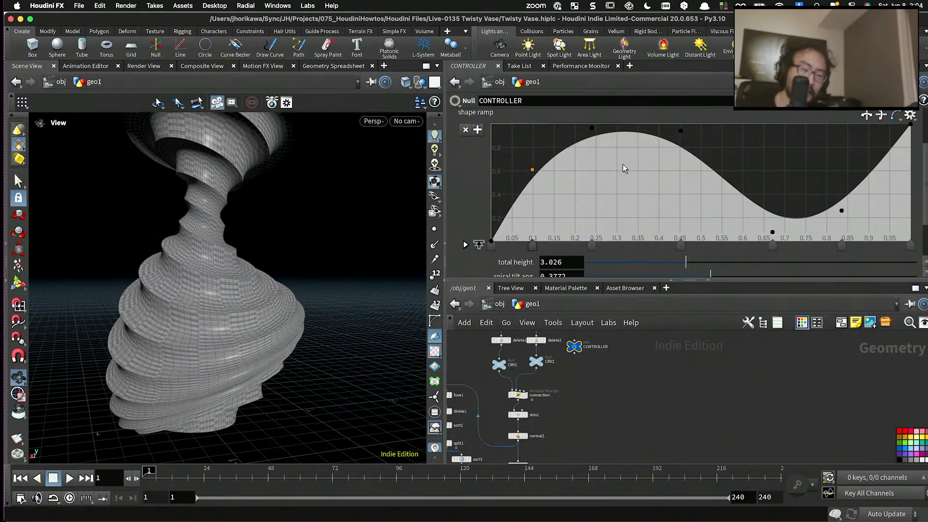
# - Reduce the parameter pane's height to give the network view more room
pyautogui.scroll(-1, 671, 196)
pyautogui.scroll(-4, 607, 349)
pyautogui.moveTo(594, 383)
pyautogui.mouseDown(button='middle')
pyautogui.moveTo(611, 340)
pyautogui.moveTo(586, 370)
pyautogui.mouseUp(button='middle')
pyautogui.scroll(4, 595, 344)
pyautogui.moveTo(578, 281); pyautogui.dragTo(579, 205)
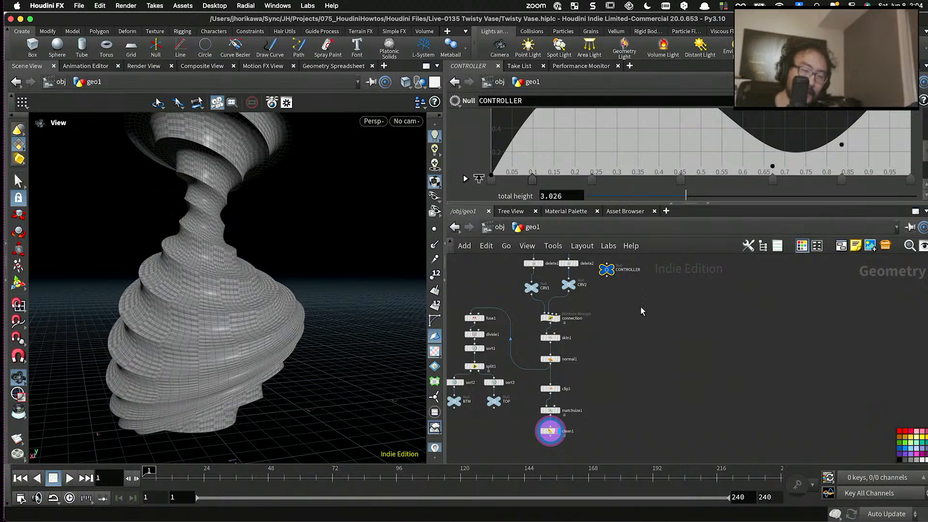
pyautogui.moveTo(641, 308); pyautogui.dragTo(619, 350, button='middle')
pyautogui.moveTo(610, 337); pyautogui.dragTo(567, 293)
pyautogui.scroll(-5, 602, 194)
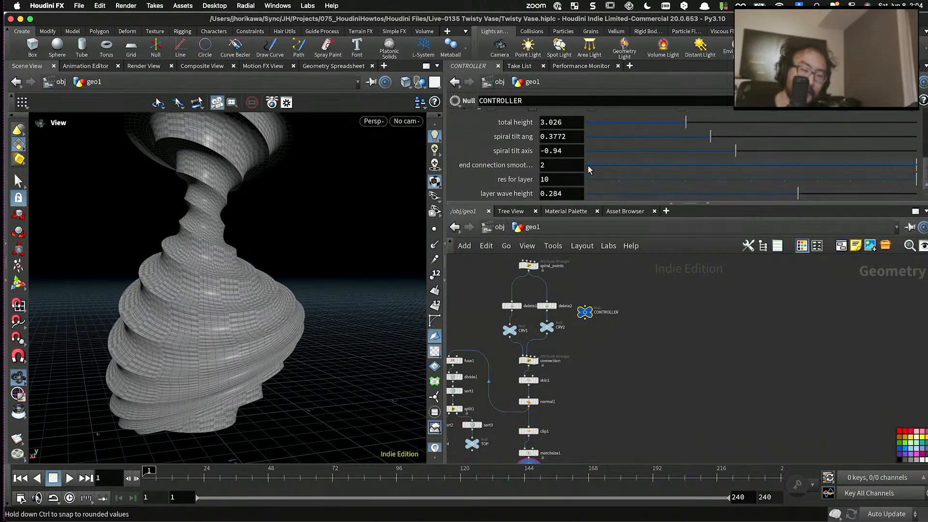
# - Set CONTROLLER's total height to 3.392, spiral tilt ang to 0.3099 and spiral tilt axis to 0.99
pyautogui.scroll(1, 673, 141)
pyautogui.moveTo(692, 145); pyautogui.dragTo(714, 172)
pyautogui.moveTo(425, 203); pyautogui.dragTo(377, 226)
pyautogui.moveTo(701, 150)
pyautogui.mouseDown()
pyautogui.moveTo(697, 144)
pyautogui.moveTo(698, 161)
pyautogui.mouseUp()
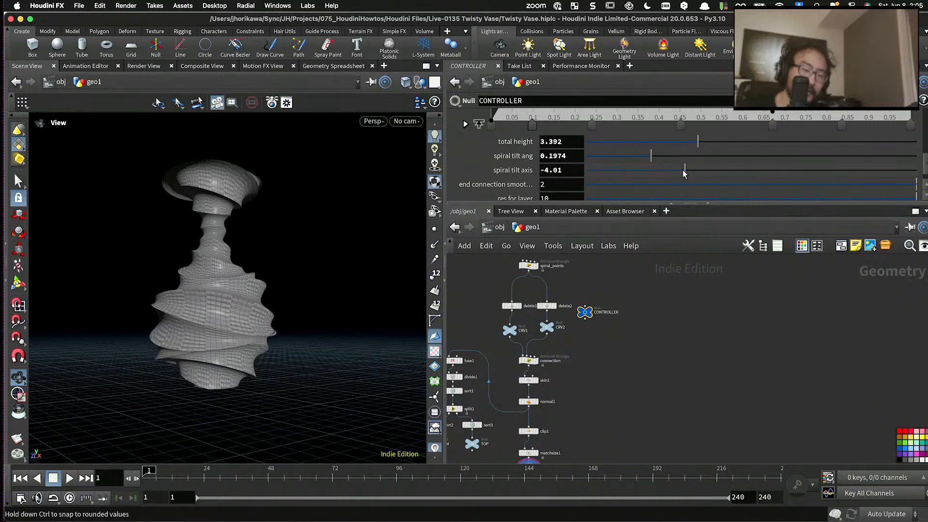
pyautogui.moveTo(704, 177); pyautogui.dragTo(805, 175)
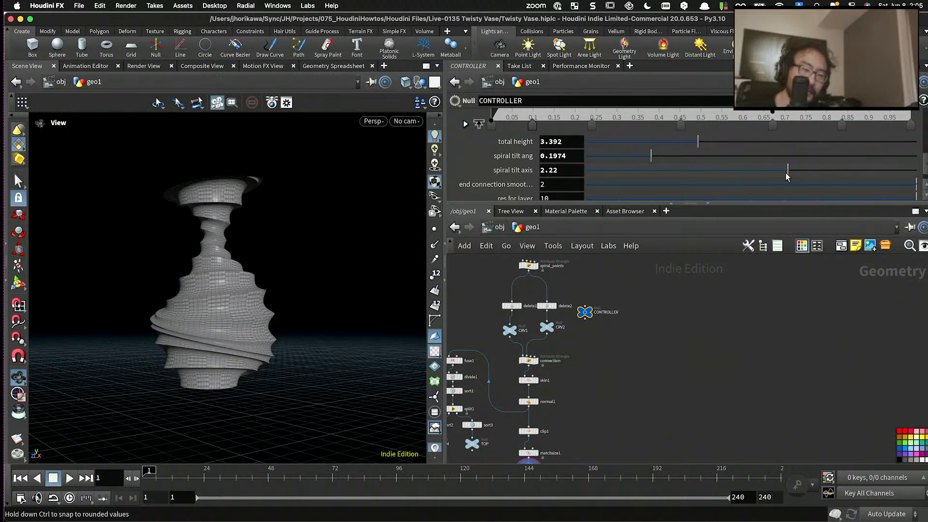
pyautogui.moveTo(339, 242); pyautogui.dragTo(102, 260)
pyautogui.moveTo(790, 171); pyautogui.dragTo(763, 176)
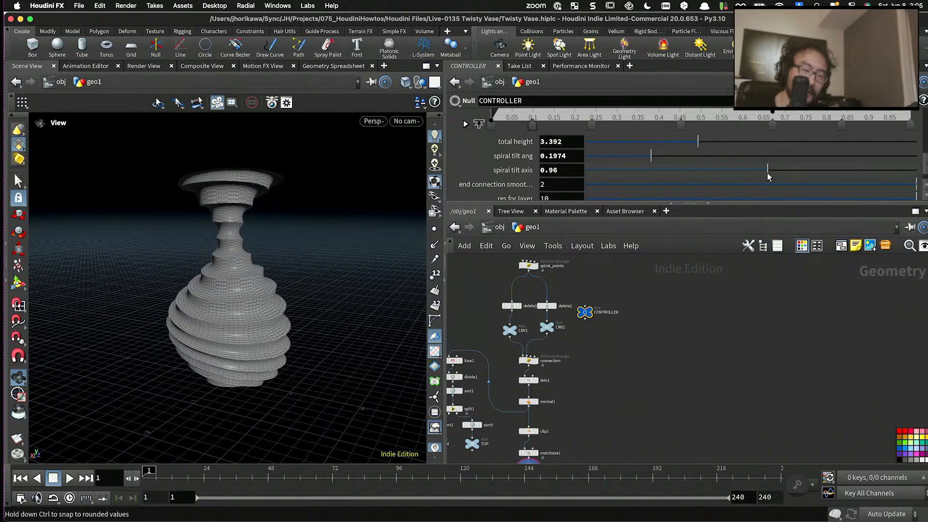
pyautogui.moveTo(666, 157); pyautogui.dragTo(688, 157)
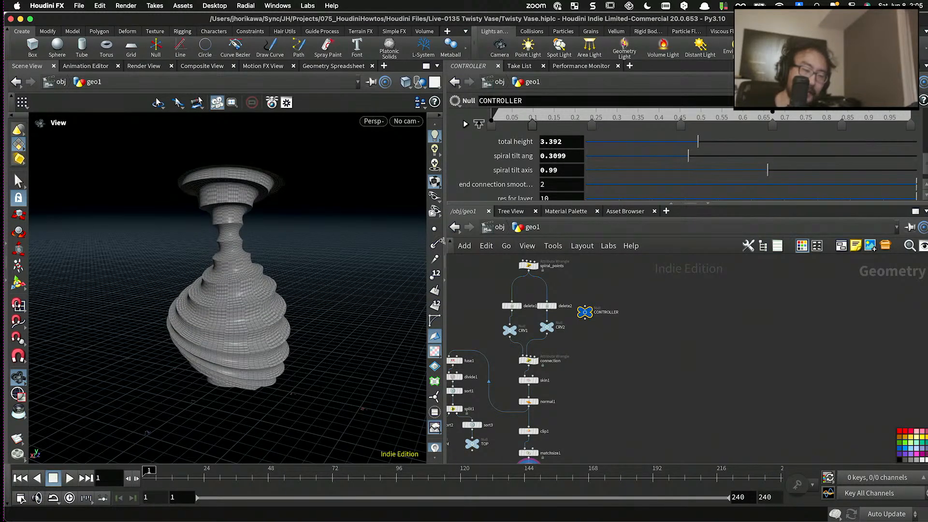
pyautogui.moveTo(397, 296); pyautogui.dragTo(317, 271)
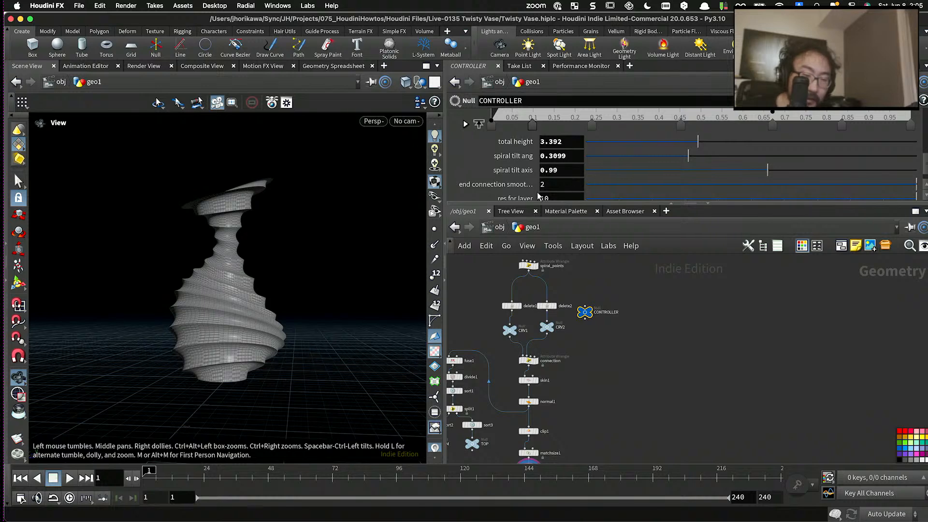
# - Set the range of CONTROLLER's end connection smoothness parameter to 1–10 in its parameter interface and accept the change
pyautogui.scroll(10, 244, 183)
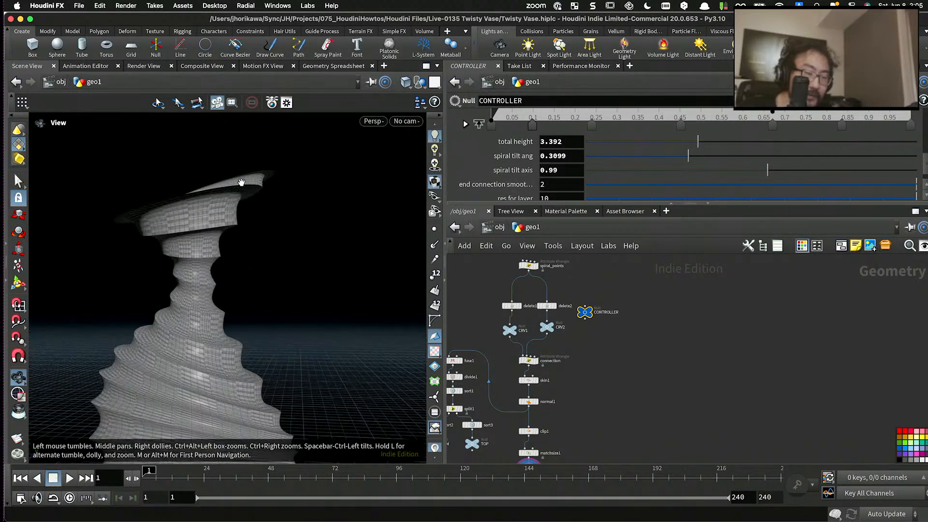
pyautogui.moveTo(249, 215); pyautogui.dragTo(196, 267)
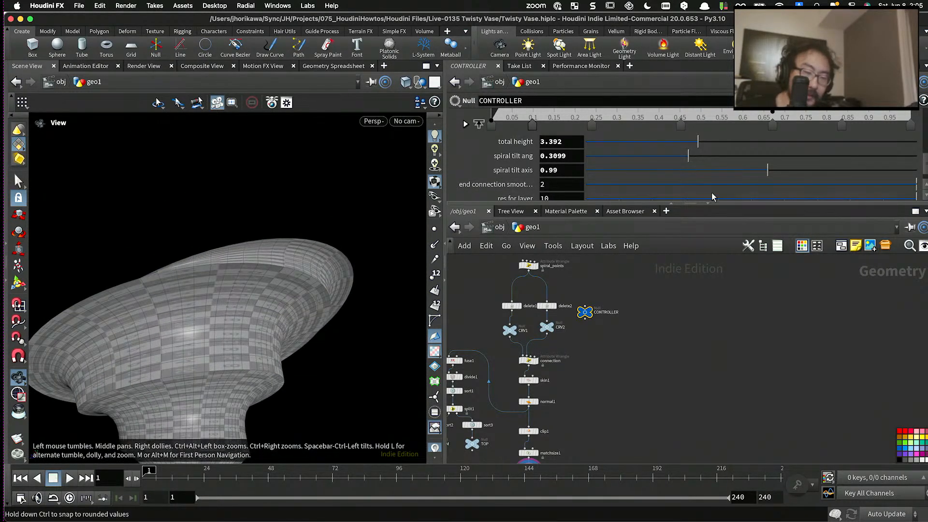
pyautogui.moveTo(892, 193); pyautogui.dragTo(908, 184)
pyautogui.click(872, 101)
pyautogui.click(844, 164)
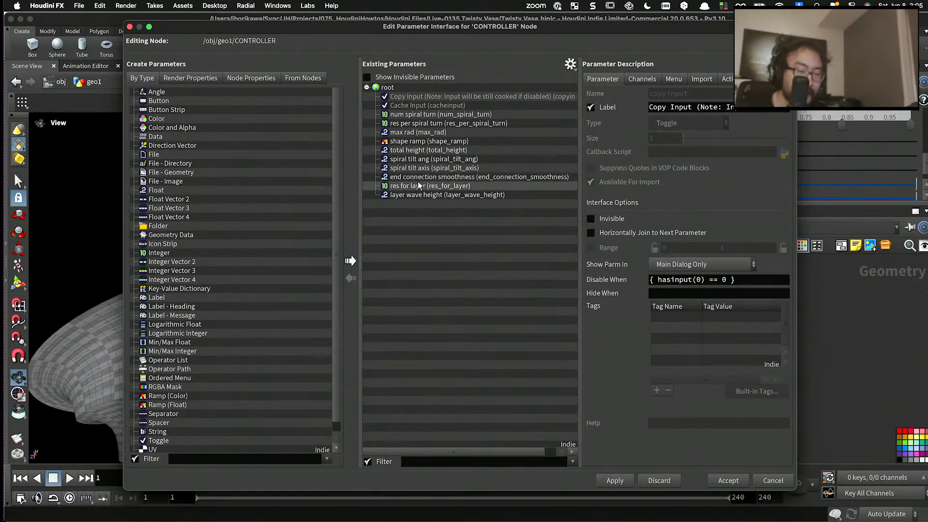
pyautogui.click(435, 177)
pyautogui.doubleClick(696, 263)
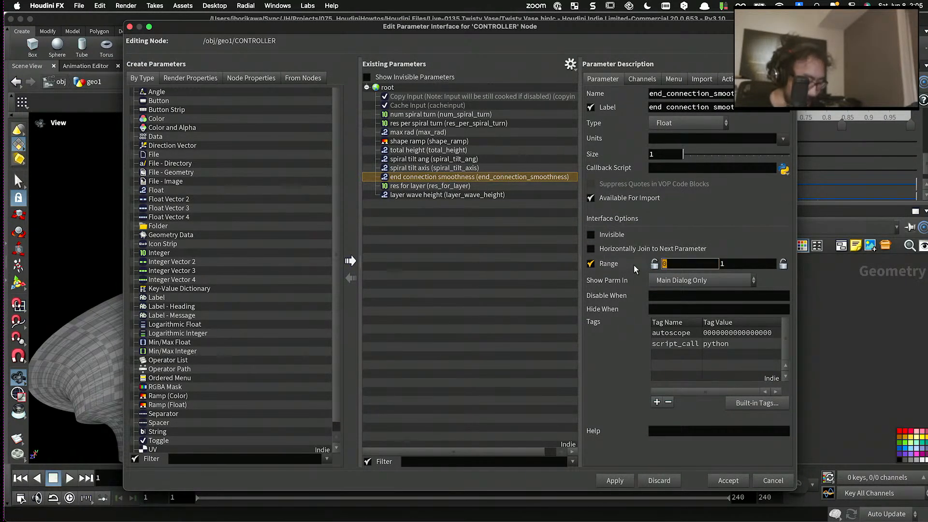
pyautogui.write('1')
pyautogui.press('Tab')
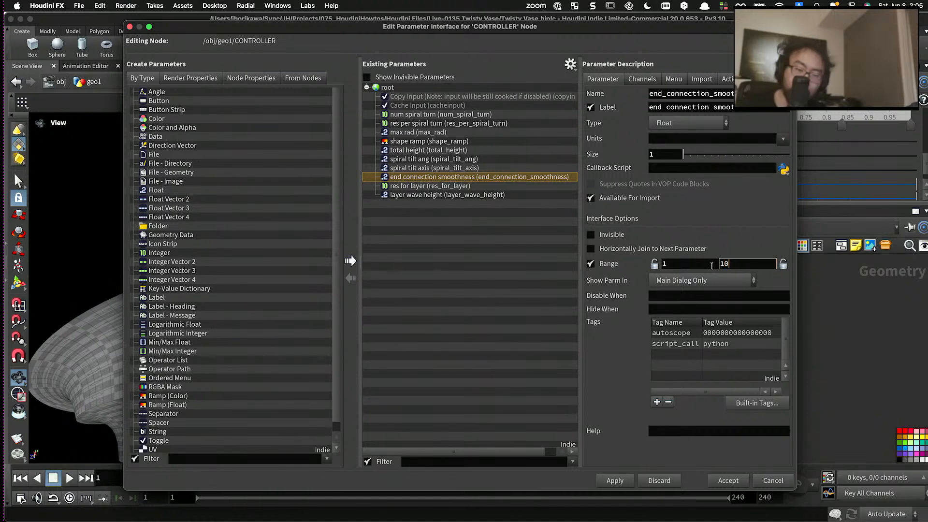
pyautogui.write('10')
pyautogui.click(614, 481)
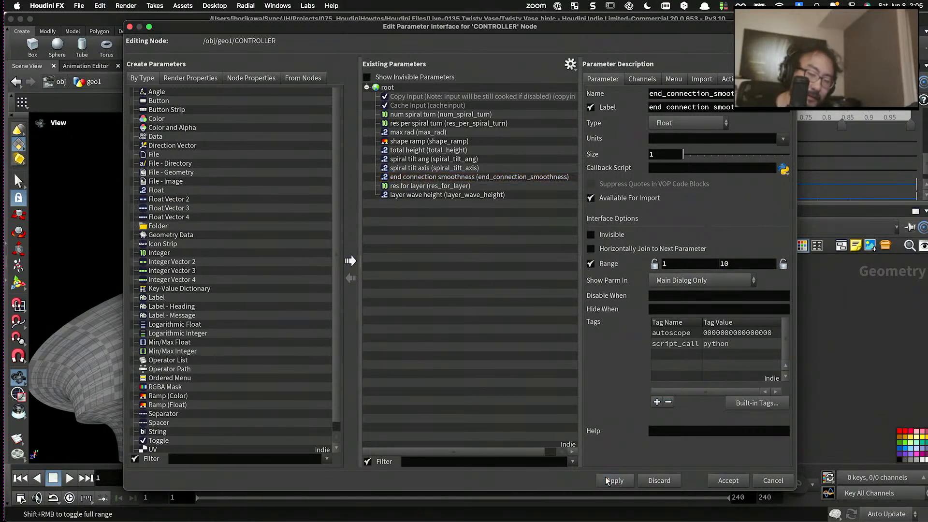
pyautogui.click(728, 481)
# - Try other end connection smoothness and res for layer values on CONTROLLER, returning them to 2 and 10
pyautogui.scroll(-1, 636, 193)
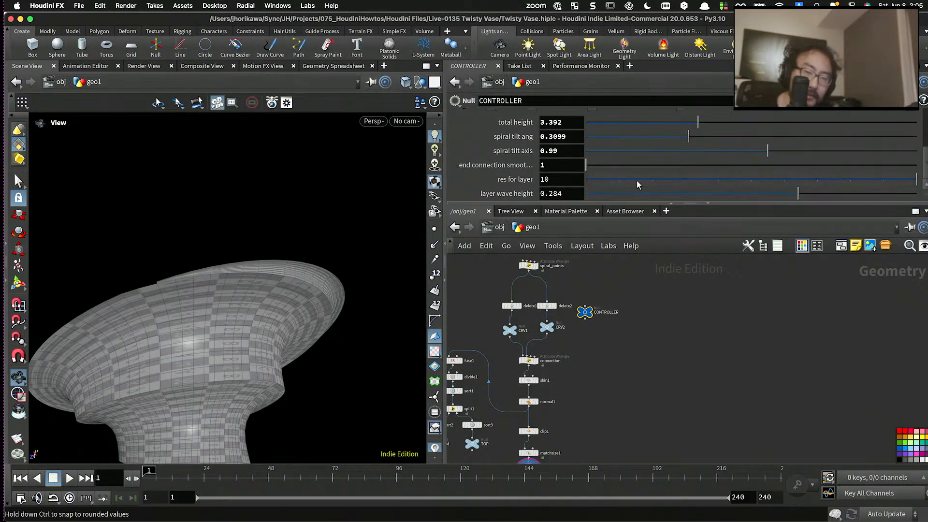
pyautogui.moveTo(626, 166); pyautogui.dragTo(669, 186)
pyautogui.click(546, 176)
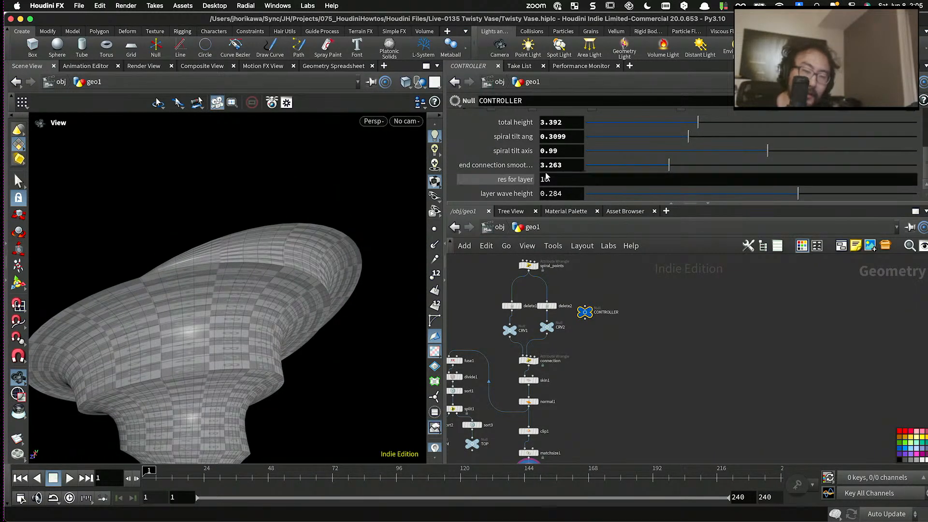
pyautogui.doubleClick(551, 165)
pyautogui.write('2')
pyautogui.press('Return')
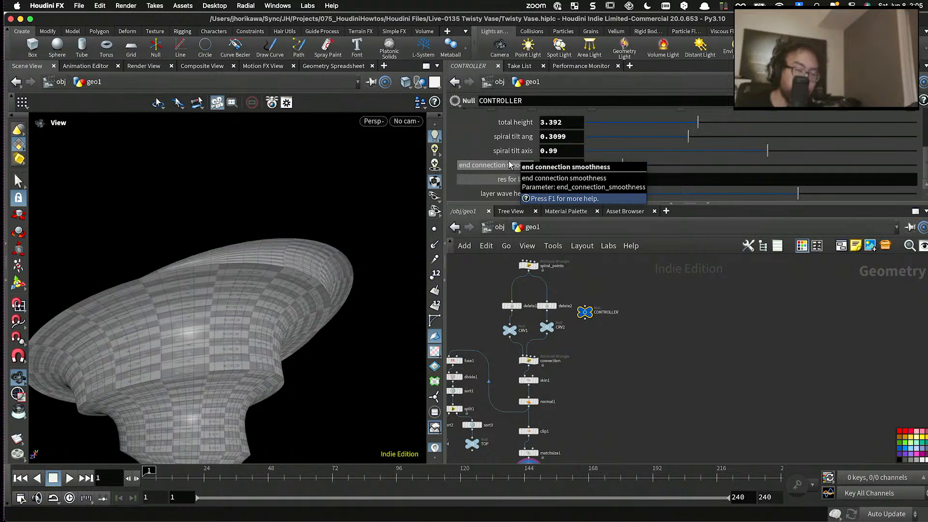
pyautogui.click(652, 183)
pyautogui.moveTo(653, 183); pyautogui.dragTo(917, 181)
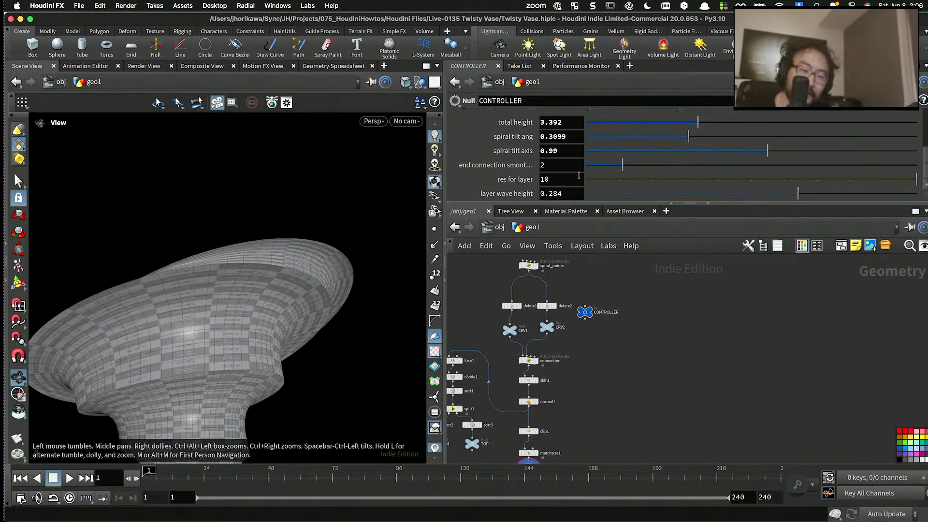
# - Try a layer wave height of 0.117 on CONTROLLER and settle on a value of 1
pyautogui.moveTo(705, 194); pyautogui.dragTo(771, 195)
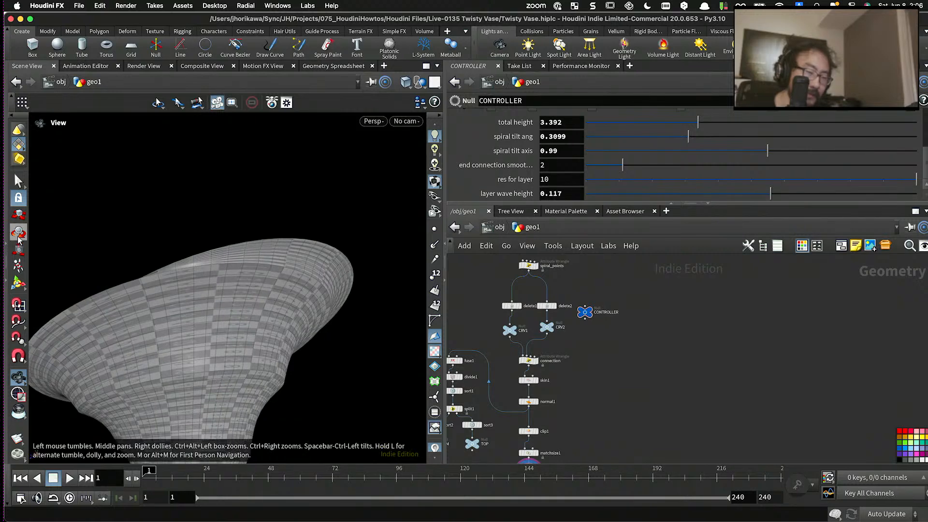
pyautogui.scroll(-10, 232, 266)
pyautogui.moveTo(232, 265); pyautogui.dragTo(262, 251)
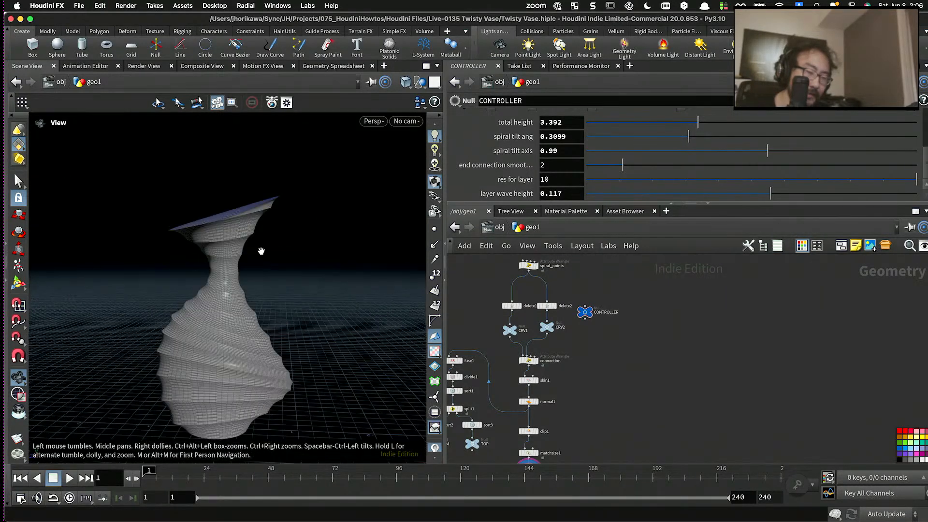
pyautogui.moveTo(771, 194); pyautogui.dragTo(868, 194)
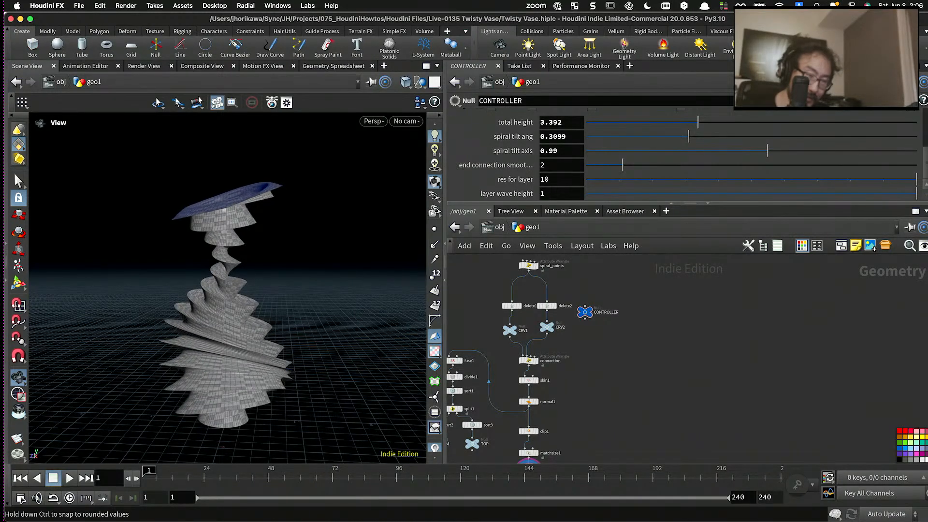
pyautogui.moveTo(269, 286); pyautogui.dragTo(415, 252)
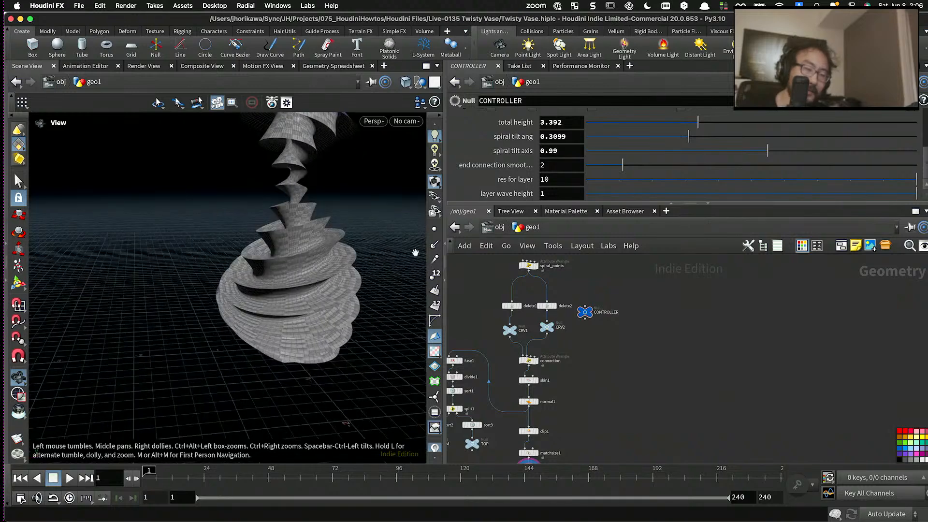
pyautogui.moveTo(298, 217); pyautogui.dragTo(366, 234)
pyautogui.moveTo(916, 193)
pyautogui.mouseDown()
pyautogui.moveTo(610, 191)
pyautogui.moveTo(916, 193)
pyautogui.mouseUp()
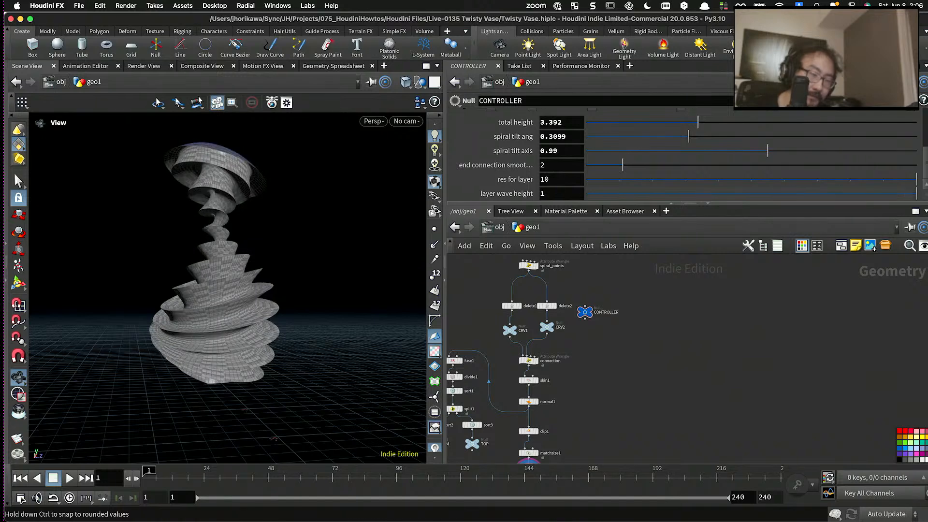
pyautogui.moveTo(228, 297)
pyautogui.mouseDown()
pyautogui.moveTo(227, 335)
pyautogui.moveTo(243, 294)
pyautogui.mouseUp()
# - Add a Switch node near clip1 and move clip1 out of the main node column
pyautogui.scroll(-5, 574, 333)
pyautogui.scroll(10, 555, 389)
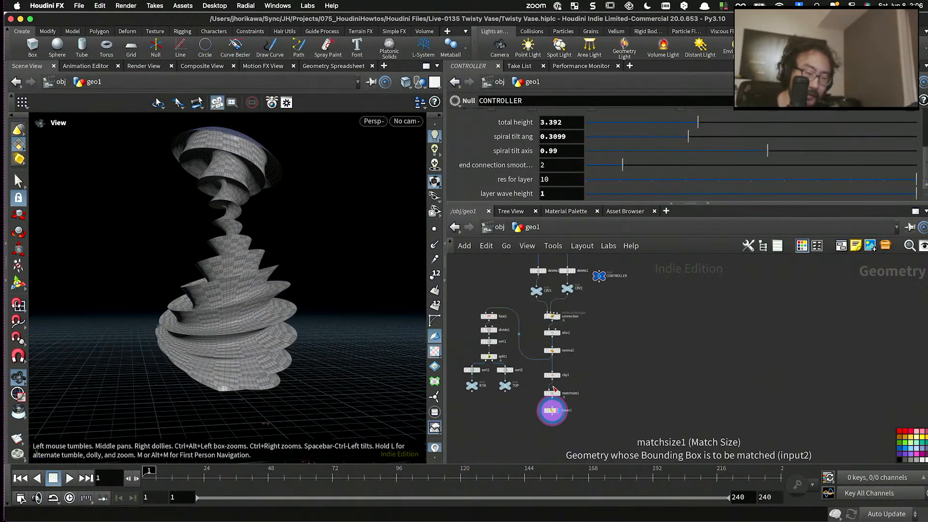
pyautogui.press('Tab')
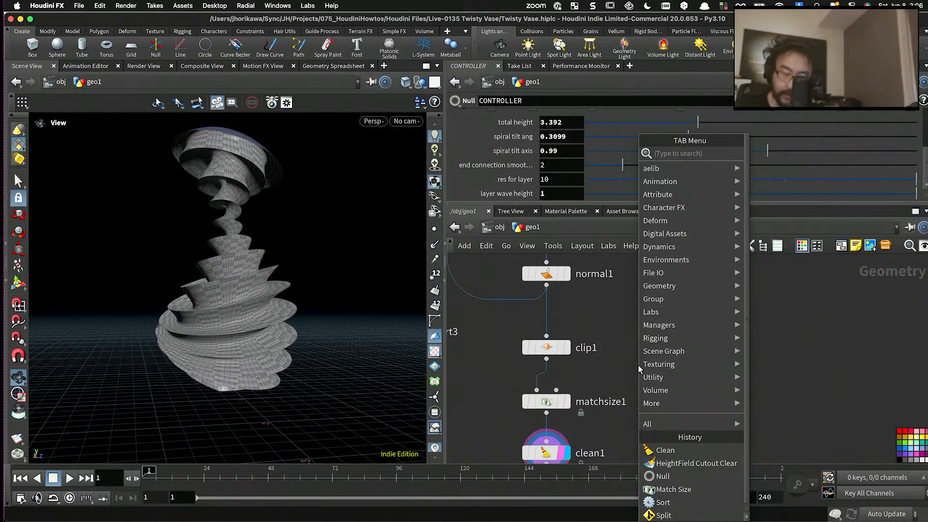
pyautogui.write('swit')
pyautogui.press('Return')
pyautogui.scroll(-3, 622, 342)
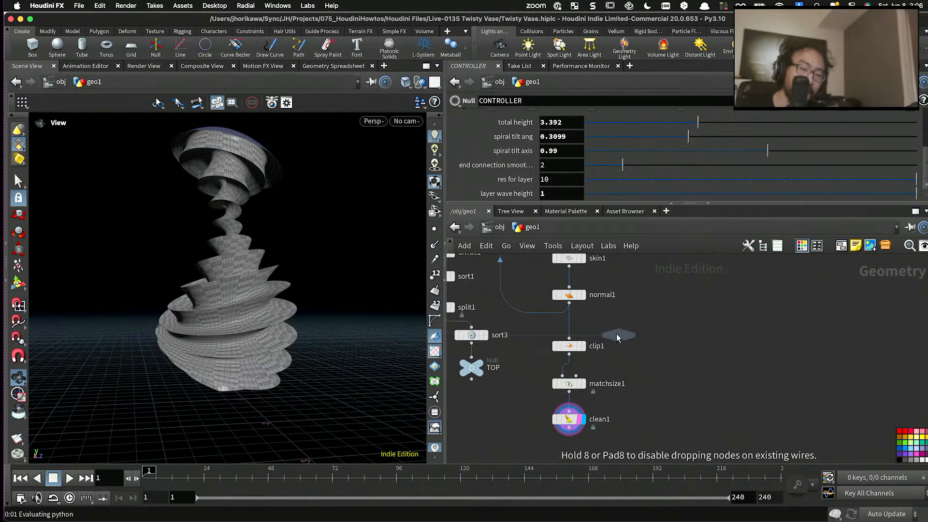
pyautogui.scroll(3, 618, 339)
pyautogui.click(617, 339)
pyautogui.moveTo(569, 353); pyautogui.dragTo(599, 334)
# - Wire normal1 and clip1 into the Switch as its first and second inputs and connect its output to matchsize1
pyautogui.click(548, 290)
pyautogui.click(523, 350)
pyautogui.click(580, 362)
pyautogui.click(524, 351)
pyautogui.click(524, 378)
pyautogui.click(539, 394)
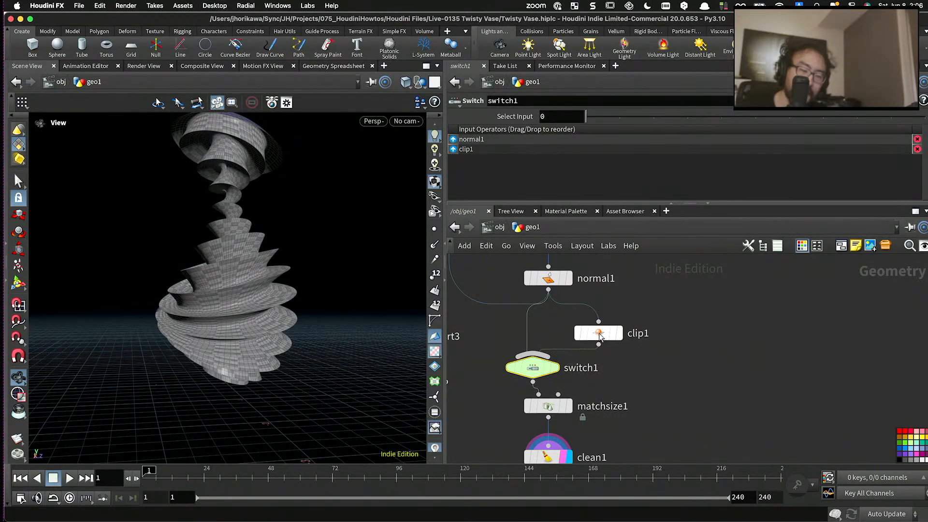
pyautogui.moveTo(534, 367); pyautogui.dragTo(549, 362)
pyautogui.moveTo(309, 302); pyautogui.dragTo(343, 320)
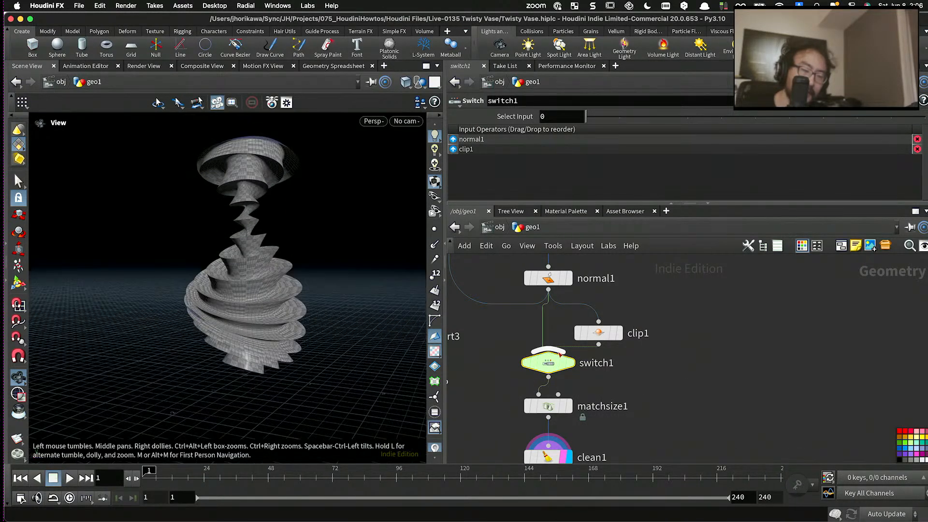
# - Add a Toggle parameter below layer wave height in the CONTROLLER null's parameter interface
pyautogui.scroll(-8, 561, 355)
pyautogui.scroll(4, 595, 290)
pyautogui.moveTo(597, 290); pyautogui.dragTo(586, 354, button='middle')
pyautogui.click(585, 353)
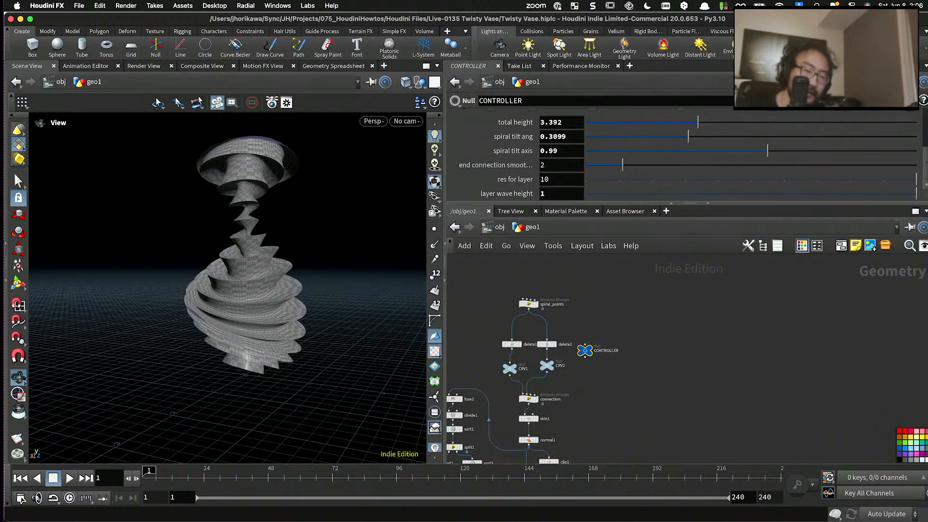
pyautogui.click(875, 101)
pyautogui.click(875, 115)
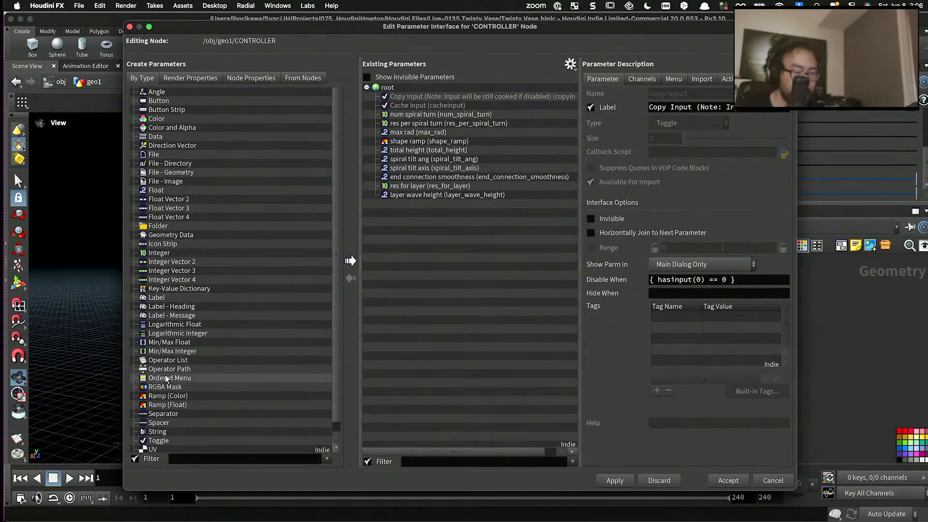
pyautogui.moveTo(159, 440); pyautogui.dragTo(375, 338)
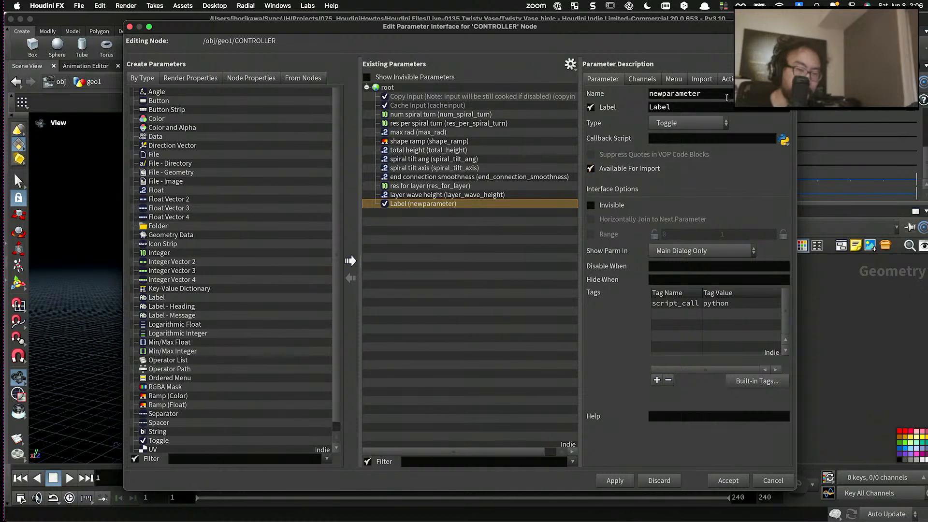
# - Name the new toggle flat_bottom, label it "flat bottom" and accept the parameter interface changes
pyautogui.write('flatt')
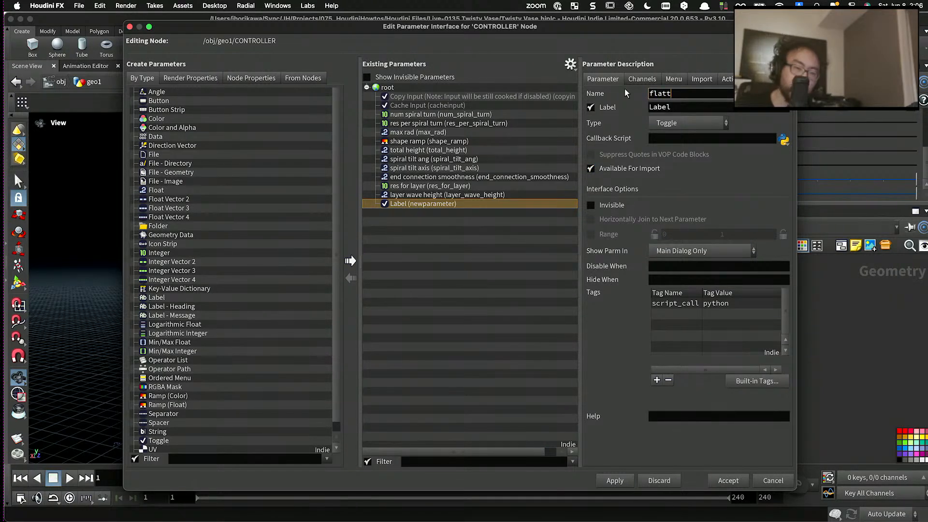
pyautogui.write('bottom')
pyautogui.press('Tab')
pyautogui.write('fla')
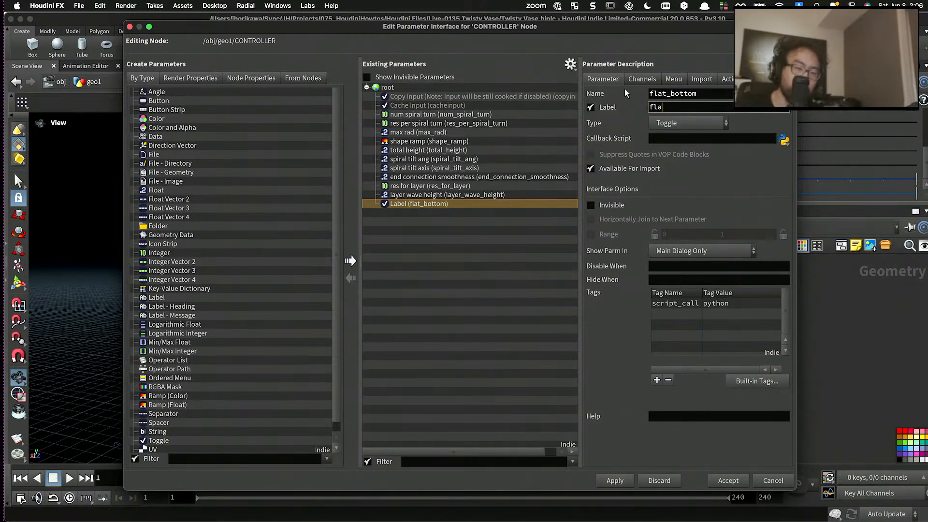
pyautogui.write('t bottom')
pyautogui.press('Return')
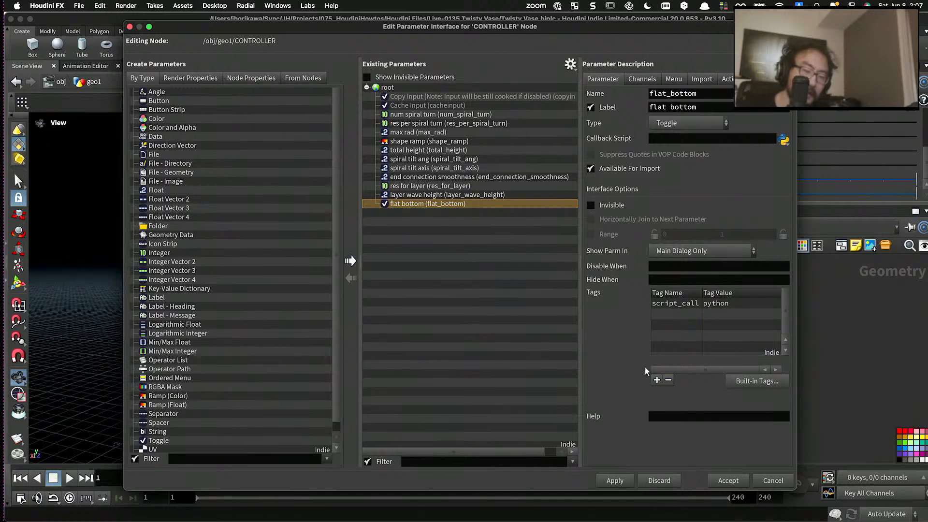
pyautogui.click(618, 480)
pyautogui.click(728, 480)
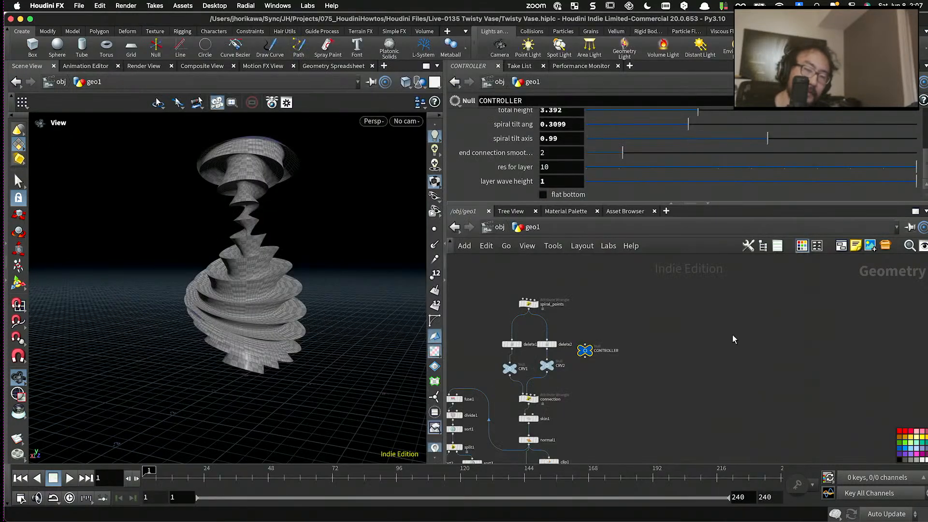
# - Link switch1's Select Input to the CONTROLLER's flat bottom parameter with a relative reference
pyautogui.rightClick(563, 202)
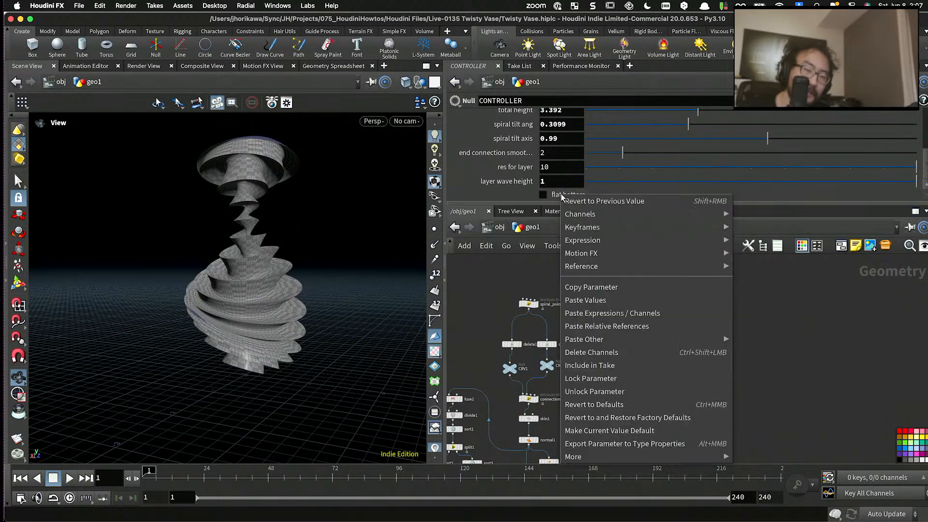
pyautogui.click(591, 287)
pyautogui.scroll(3, 574, 367)
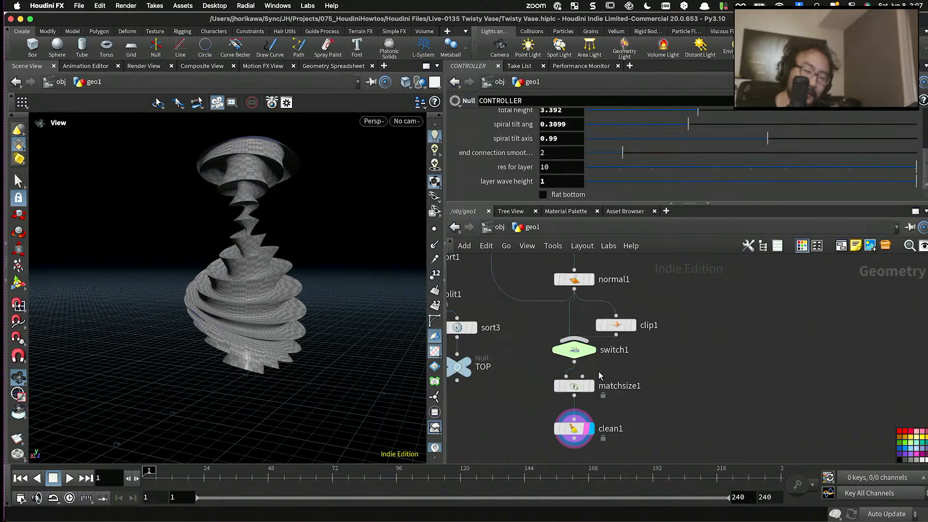
pyautogui.click(574, 350)
pyautogui.rightClick(536, 120)
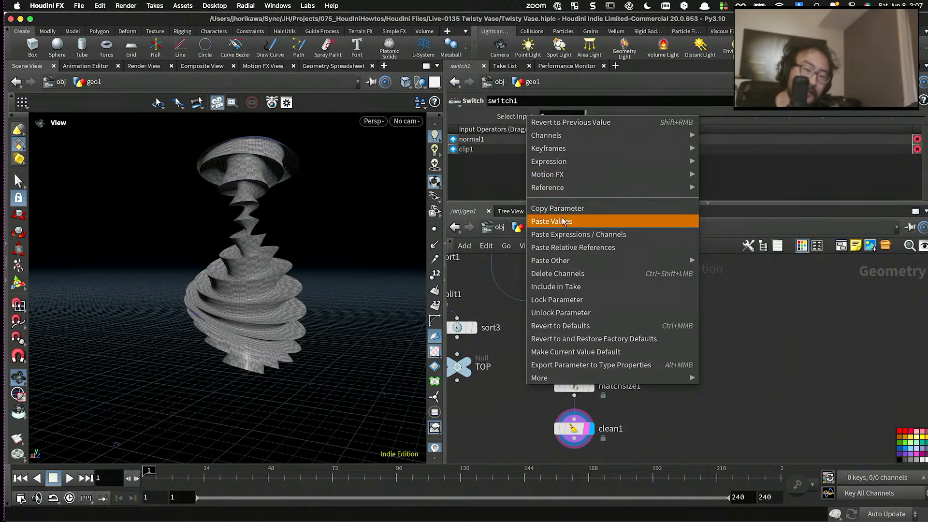
pyautogui.click(562, 247)
pyautogui.click(697, 350)
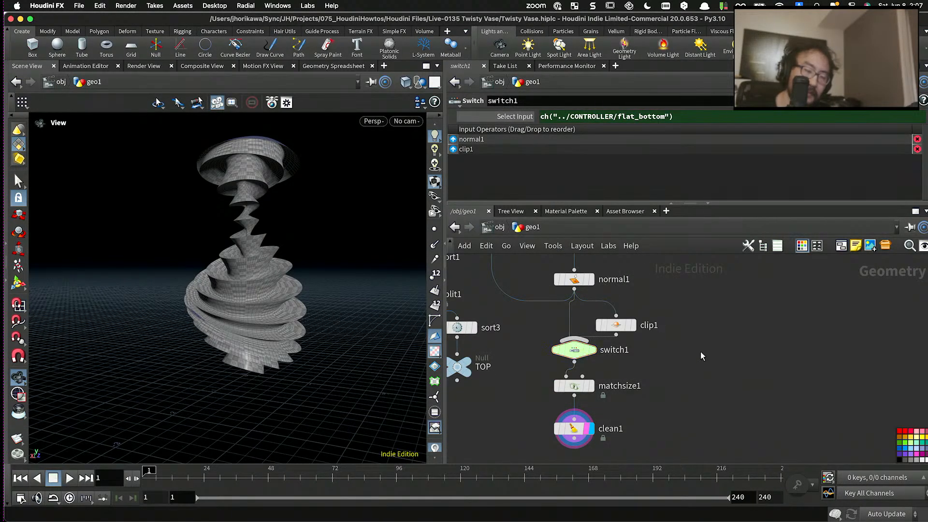
# - Turn on the flat bottom toggle on the CONTROLLER null
pyautogui.scroll(-4, 661, 355)
pyautogui.moveTo(360, 365); pyautogui.dragTo(241, 375)
pyautogui.scroll(4, 277, 392)
pyautogui.scroll(-10, 255, 386)
pyautogui.scroll(-5, 635, 355)
pyautogui.scroll(5, 663, 304)
pyautogui.moveTo(664, 304); pyautogui.dragTo(677, 363, button='middle')
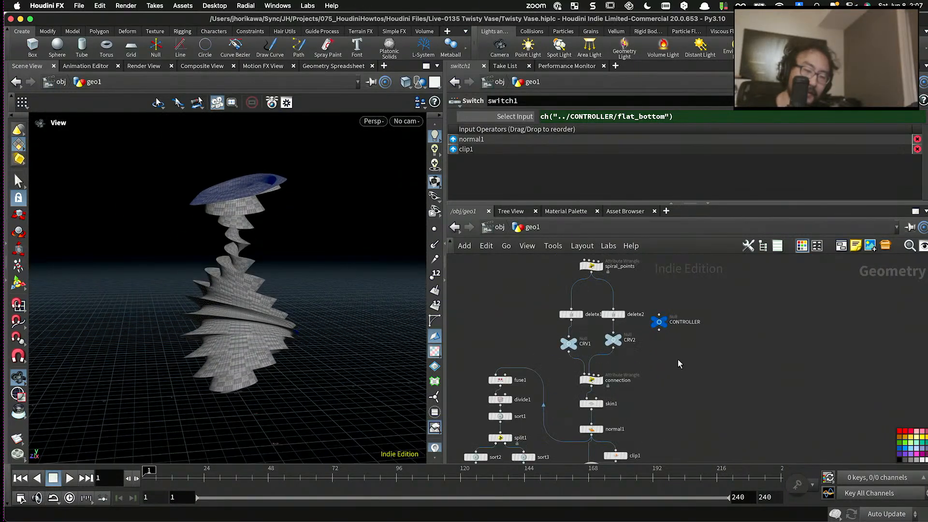
pyautogui.click(659, 322)
pyautogui.click(573, 196)
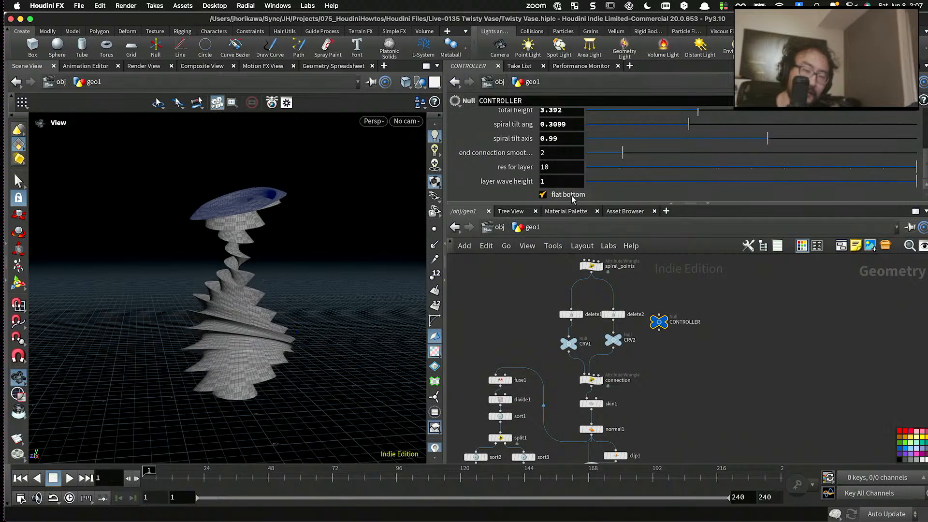
# - Examine the vase's base from below and from the side, and switch flat bottom off and on again to compare
pyautogui.moveTo(261, 319); pyautogui.dragTo(270, 285)
pyautogui.moveTo(227, 363); pyautogui.dragTo(232, 262, button='middle')
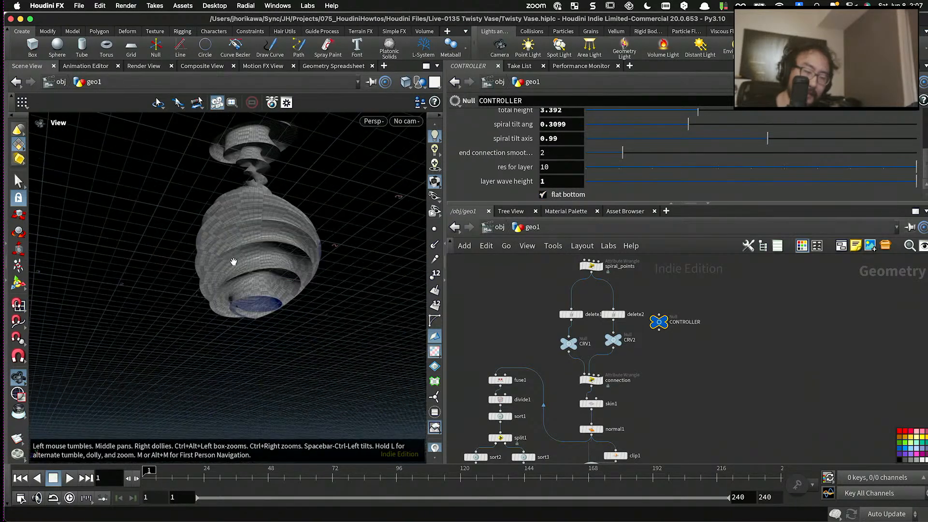
pyautogui.scroll(10, 242, 275)
pyautogui.moveTo(263, 298); pyautogui.dragTo(296, 312)
pyautogui.scroll(-10, 253, 288)
pyautogui.moveTo(254, 247); pyautogui.dragTo(257, 305, button='middle')
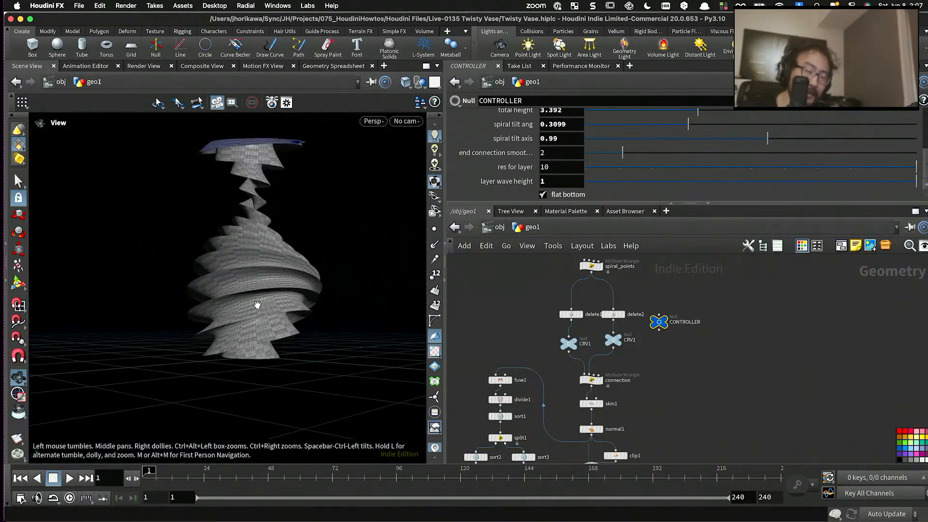
pyautogui.moveTo(257, 305); pyautogui.dragTo(199, 290)
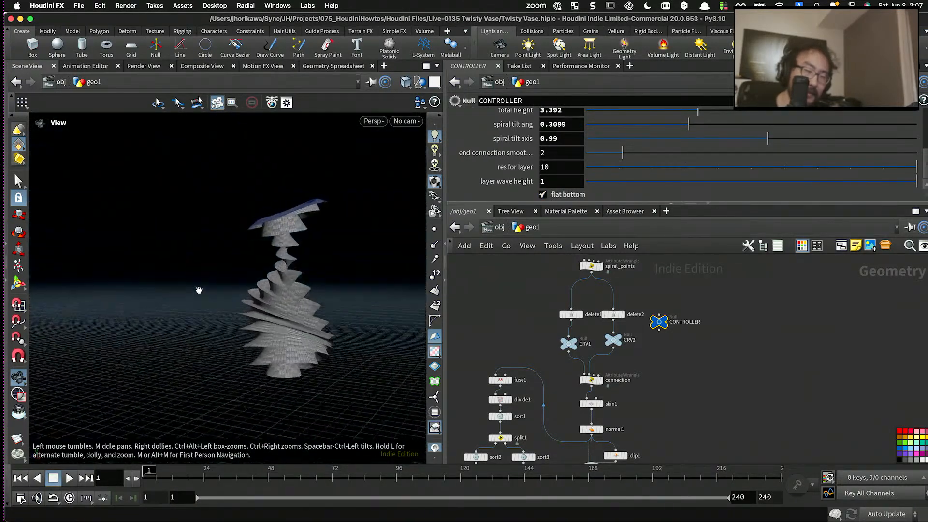
pyautogui.click(559, 195)
pyautogui.click(558, 195)
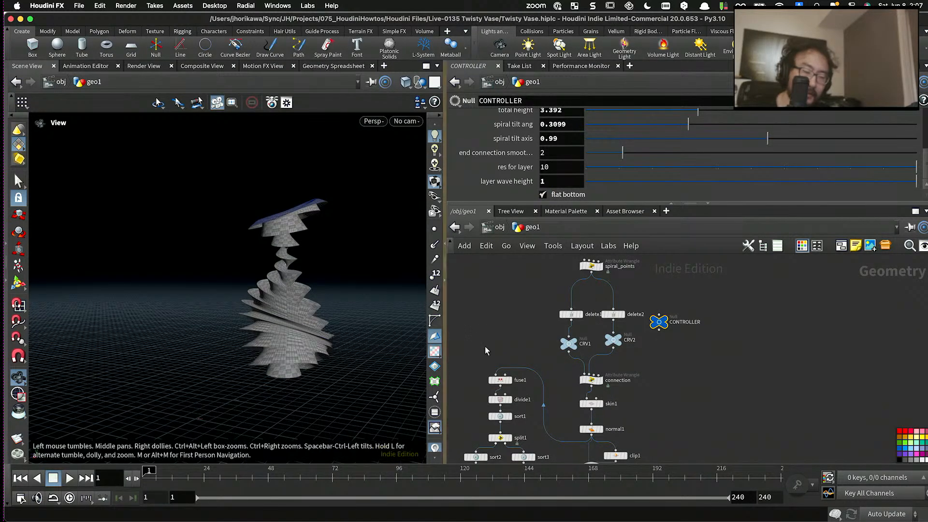
# - Save the vase scene file and move the timeline to frame 6
pyautogui.moveTo(290, 212); pyautogui.dragTo(263, 264)
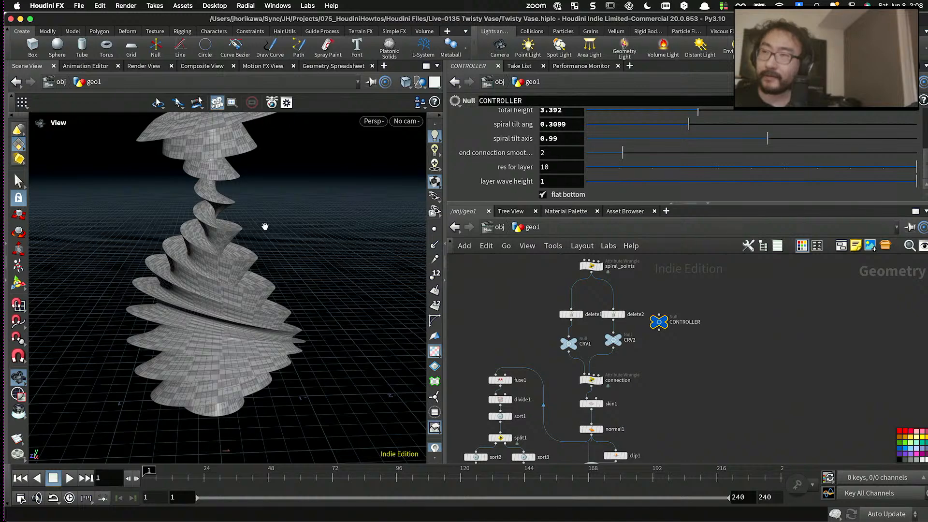
pyautogui.moveTo(129, 262); pyautogui.dragTo(239, 288)
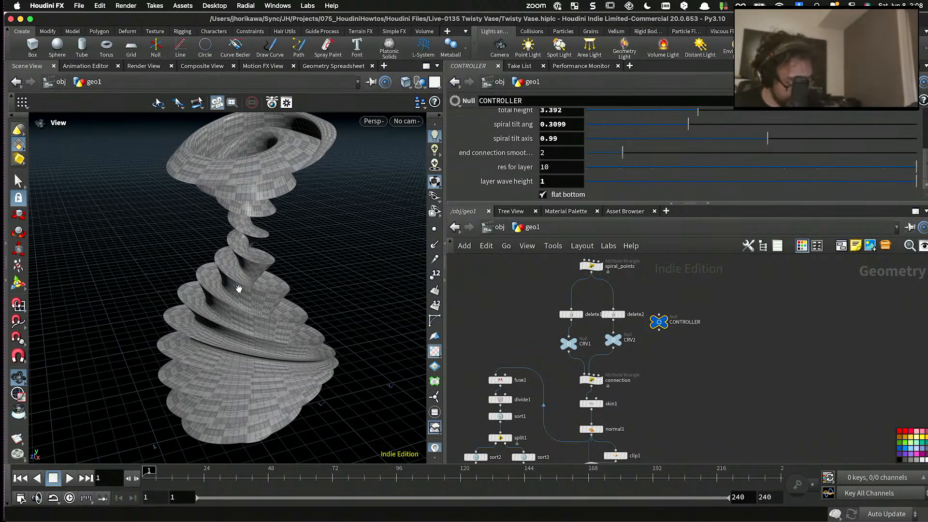
pyautogui.press('super+s')
pyautogui.scroll(-4, 242, 270)
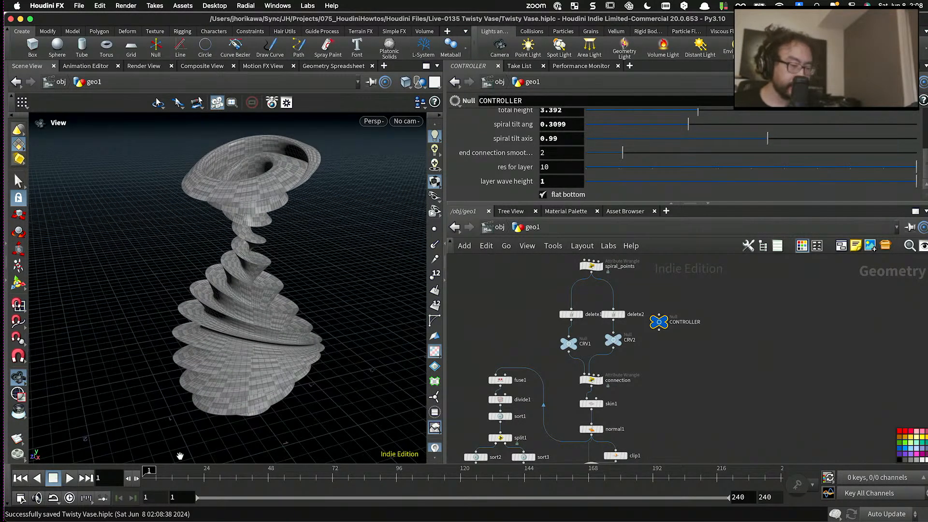
pyautogui.moveTo(181, 476); pyautogui.dragTo(156, 473)
# - Add a Transform node below clean1 and wire clean1's output into it
pyautogui.scroll(-5, 628, 334)
pyautogui.scroll(7, 633, 392)
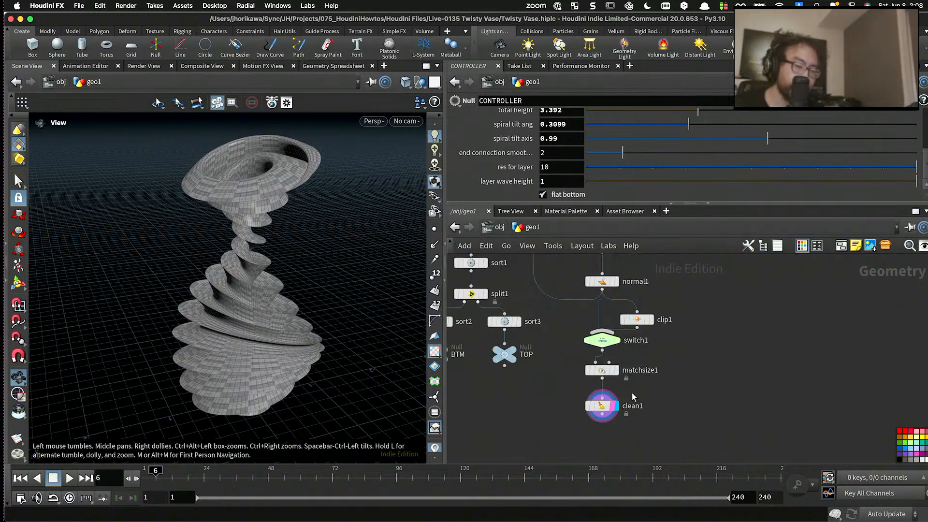
pyautogui.scroll(2, 631, 393)
pyautogui.press('Tab')
pyautogui.write('tran')
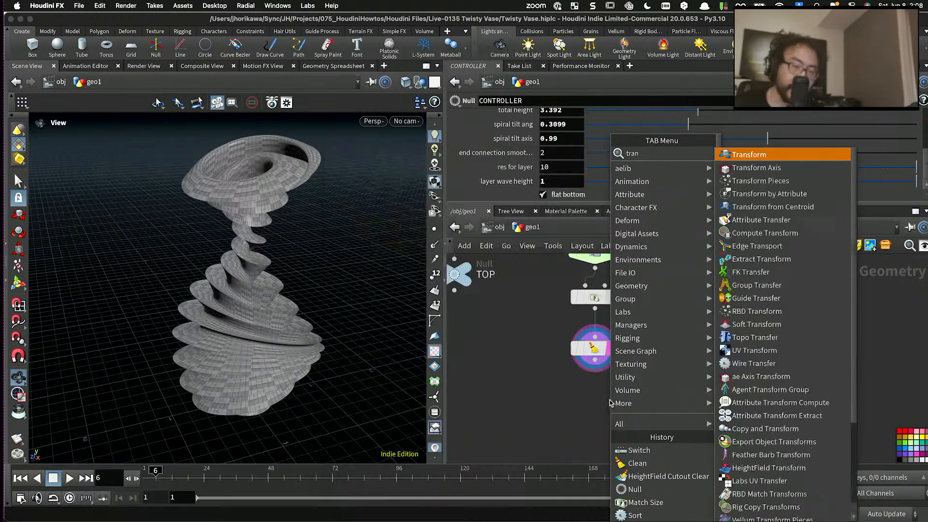
pyautogui.press('Return')
pyautogui.click(598, 404)
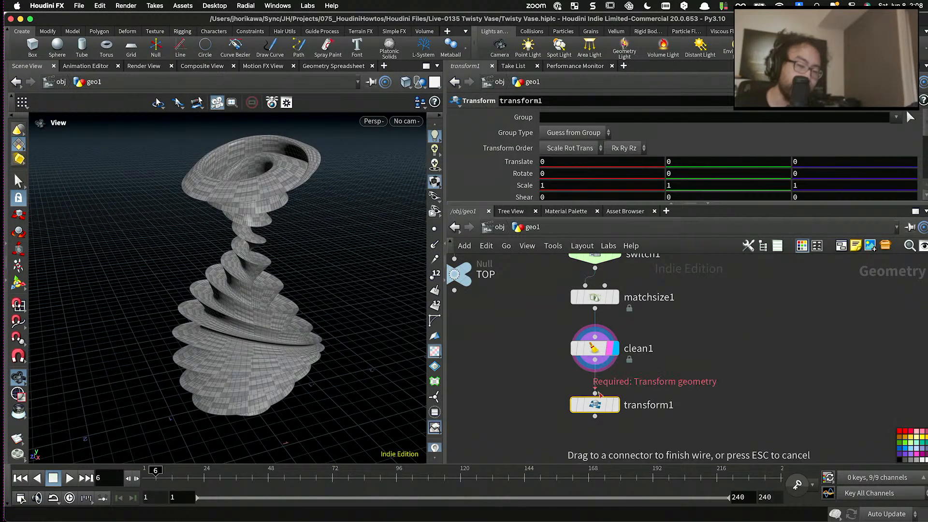
pyautogui.moveTo(599, 395); pyautogui.dragTo(599, 388)
# - Set transform1's Y rotation to the expression $FF / $FEND * 360
pyautogui.click(676, 174)
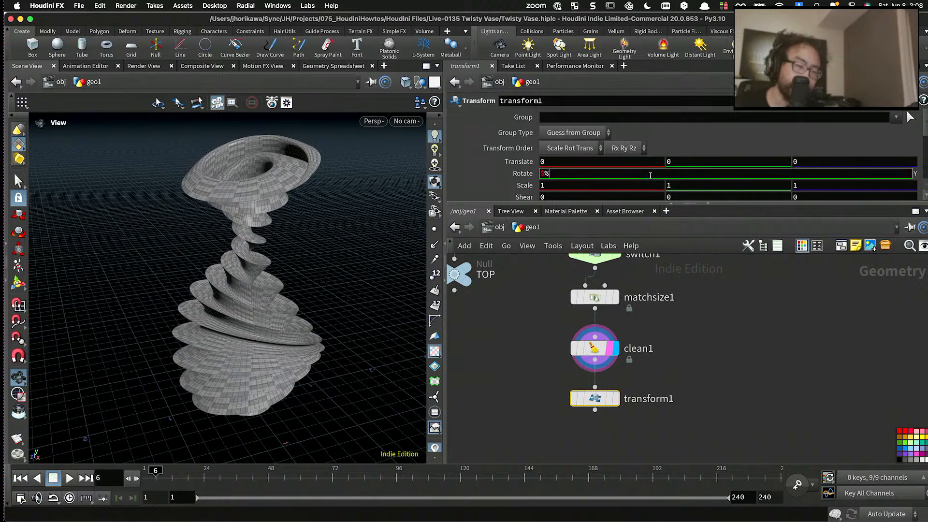
pyautogui.write('$FF')
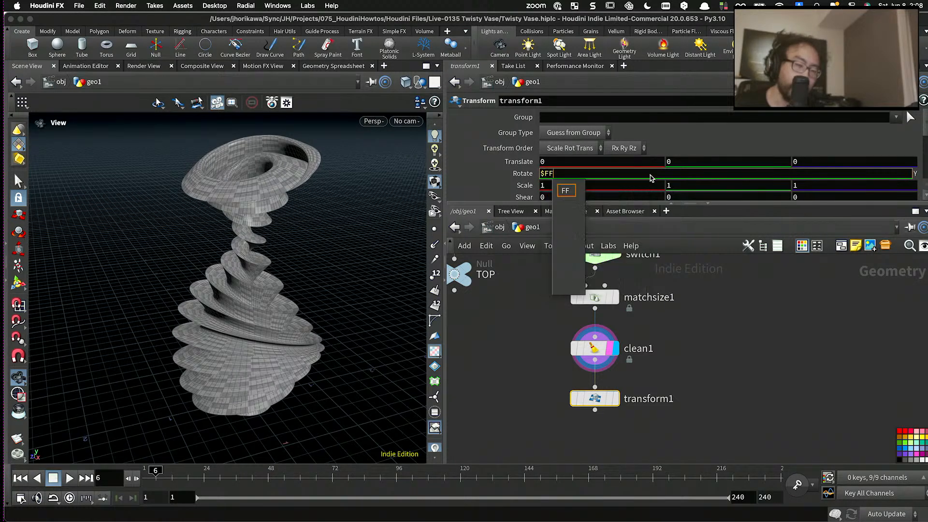
pyautogui.write(' / $FEND ')
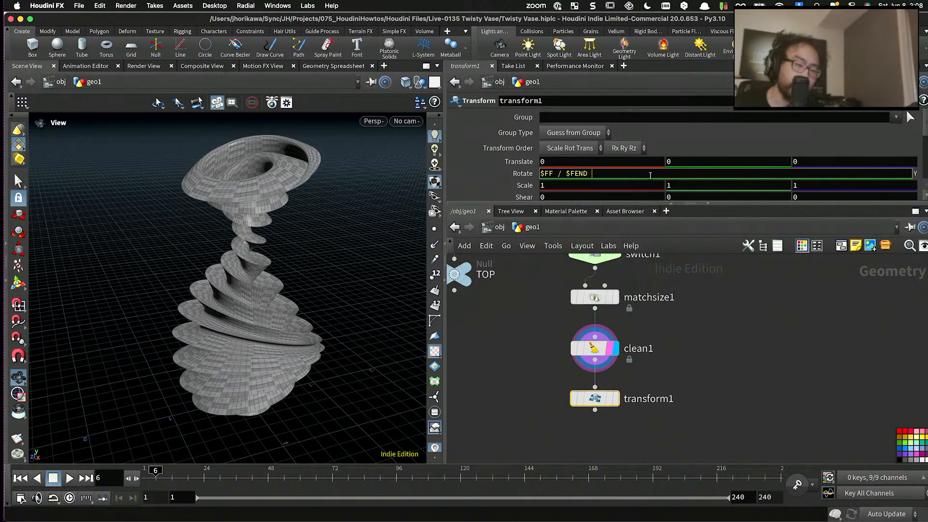
pyautogui.write('* 36')
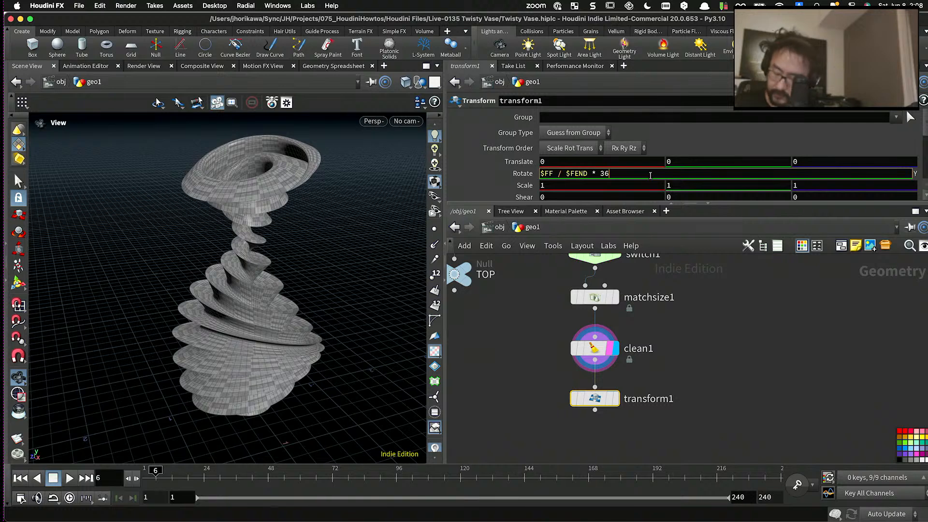
pyautogui.write('0')
pyautogui.press('Return')
# - Play the animation with transform1 as the displayed node and examine the rotating vase from several angles
pyautogui.press('Up')
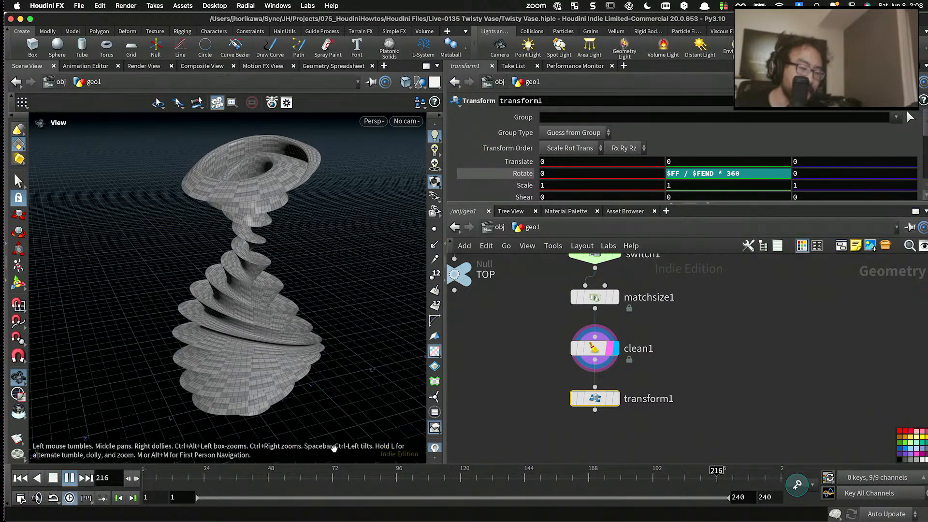
pyautogui.moveTo(610, 401)
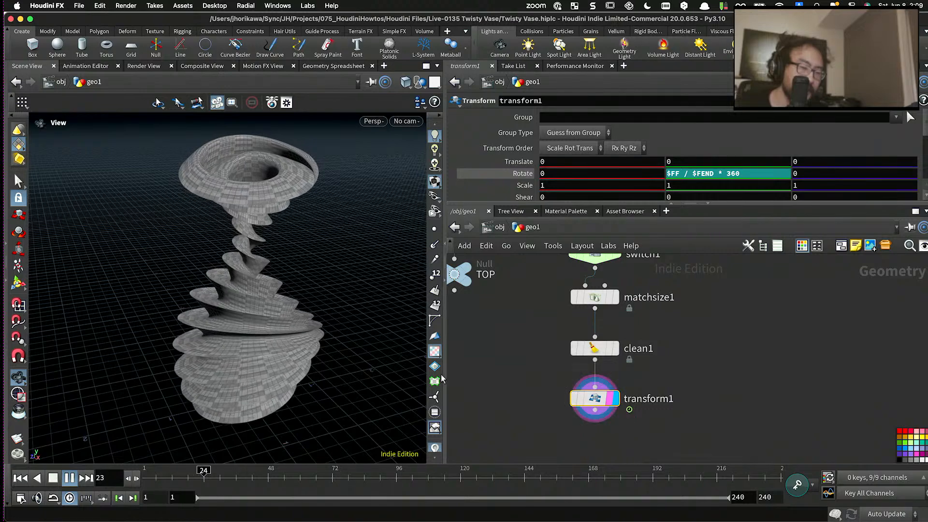
pyautogui.moveTo(372, 346); pyautogui.dragTo(333, 359)
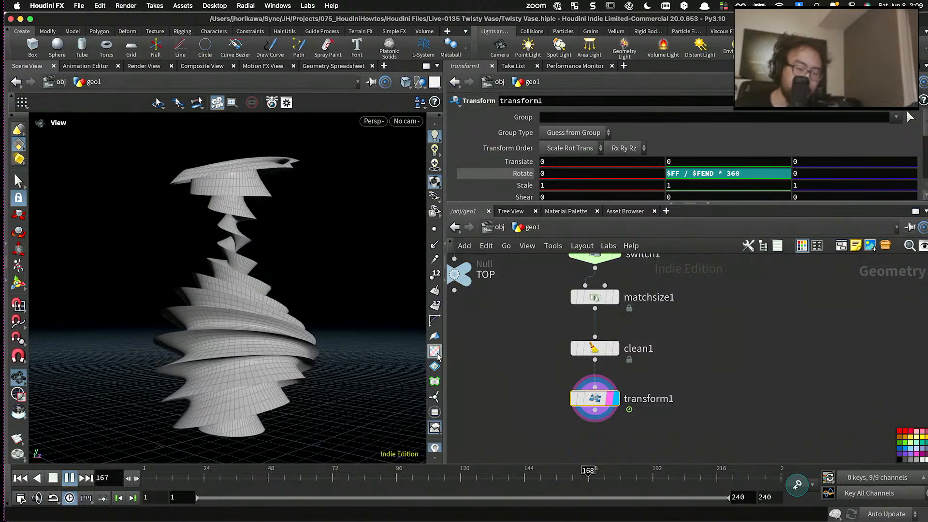
pyautogui.moveTo(307, 327); pyautogui.dragTo(262, 366)
pyautogui.scroll(5, 263, 366)
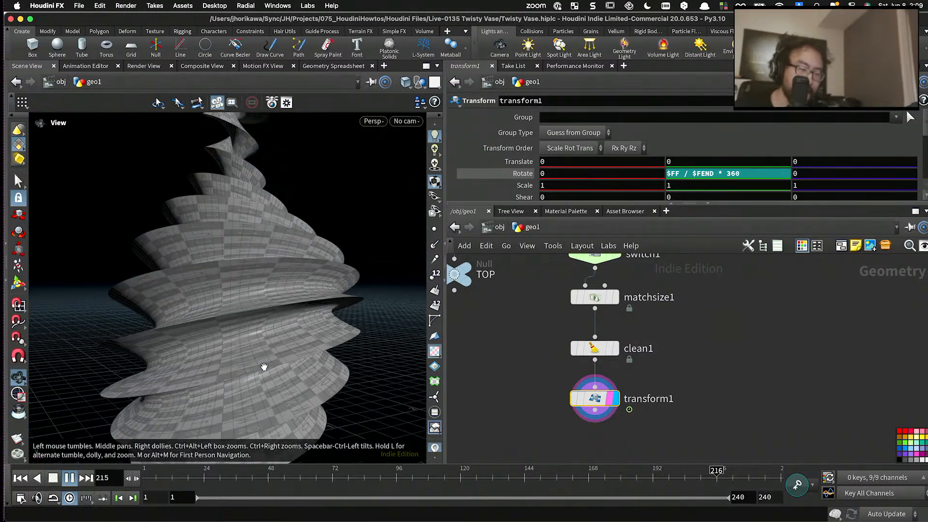
pyautogui.scroll(-4, 277, 320)
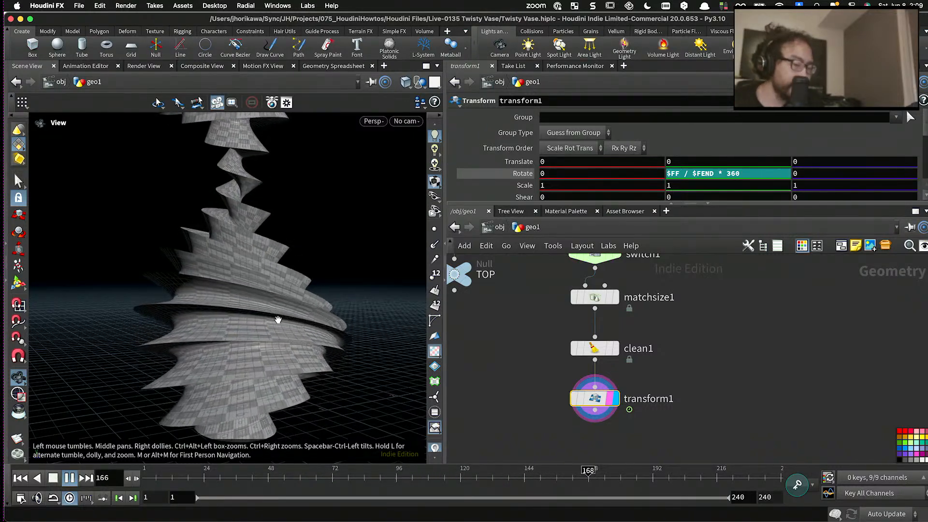
pyautogui.moveTo(277, 319); pyautogui.dragTo(279, 339)
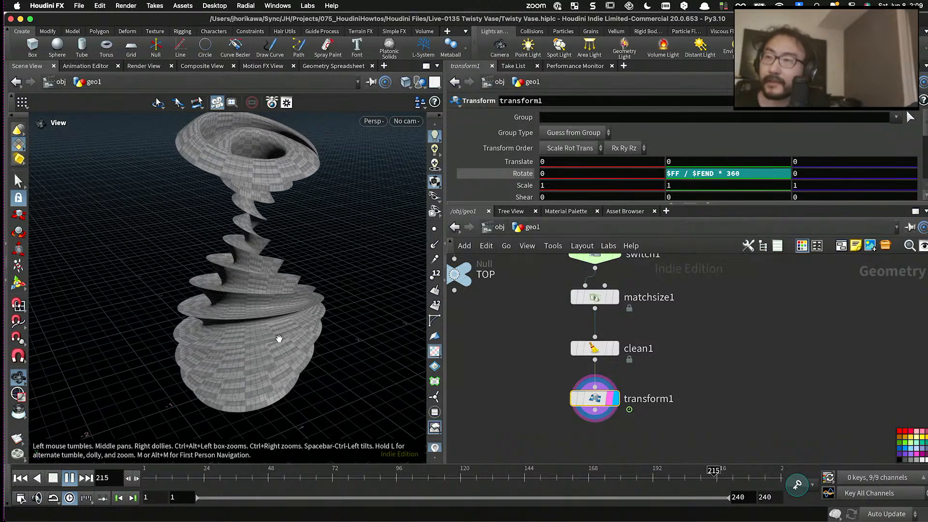